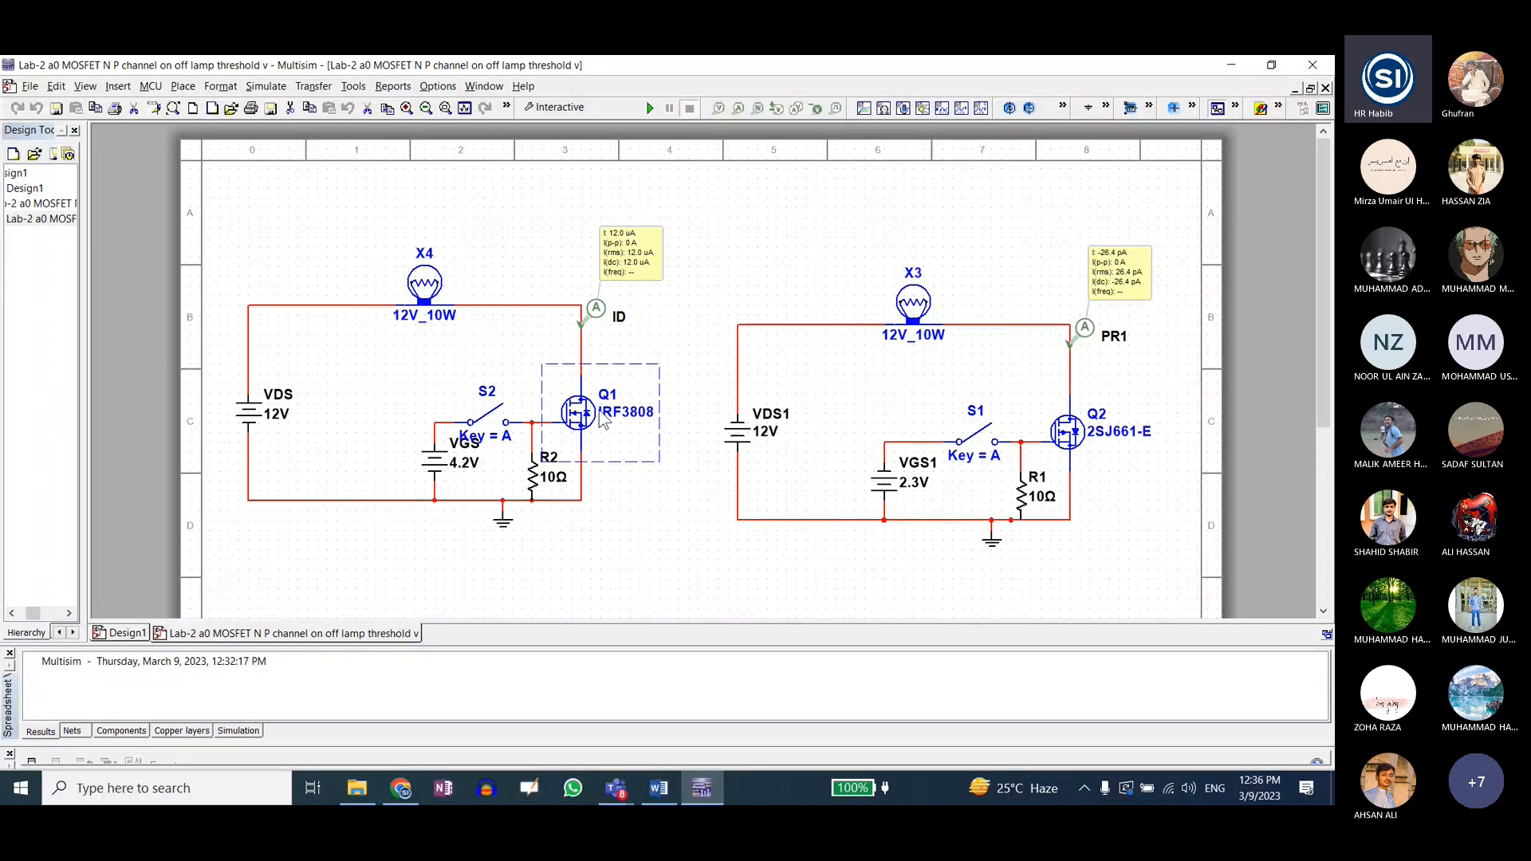
- Open the replacement component browser for MOSFET Q1 and enlarge it to full size
{"action": "left_click", "coordinate": [1066, 434]}
{"action": "left_click", "coordinate": [571, 423]}
{"action": "double_click", "coordinate": [588, 425]}
{"action": "left_click", "coordinate": [535, 597]}
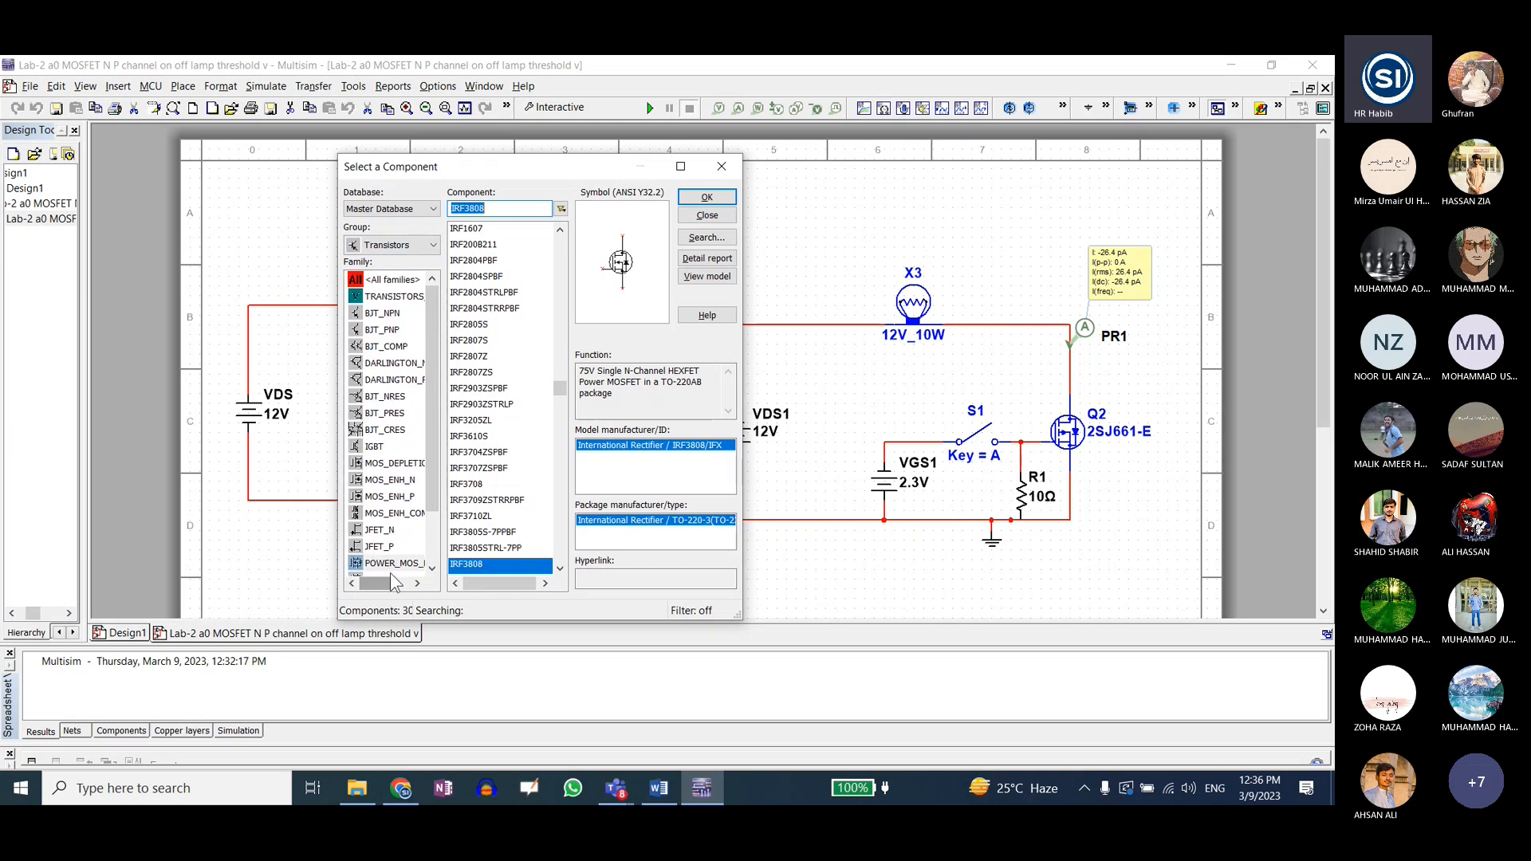
{"action": "double_click", "coordinate": [556, 164]}
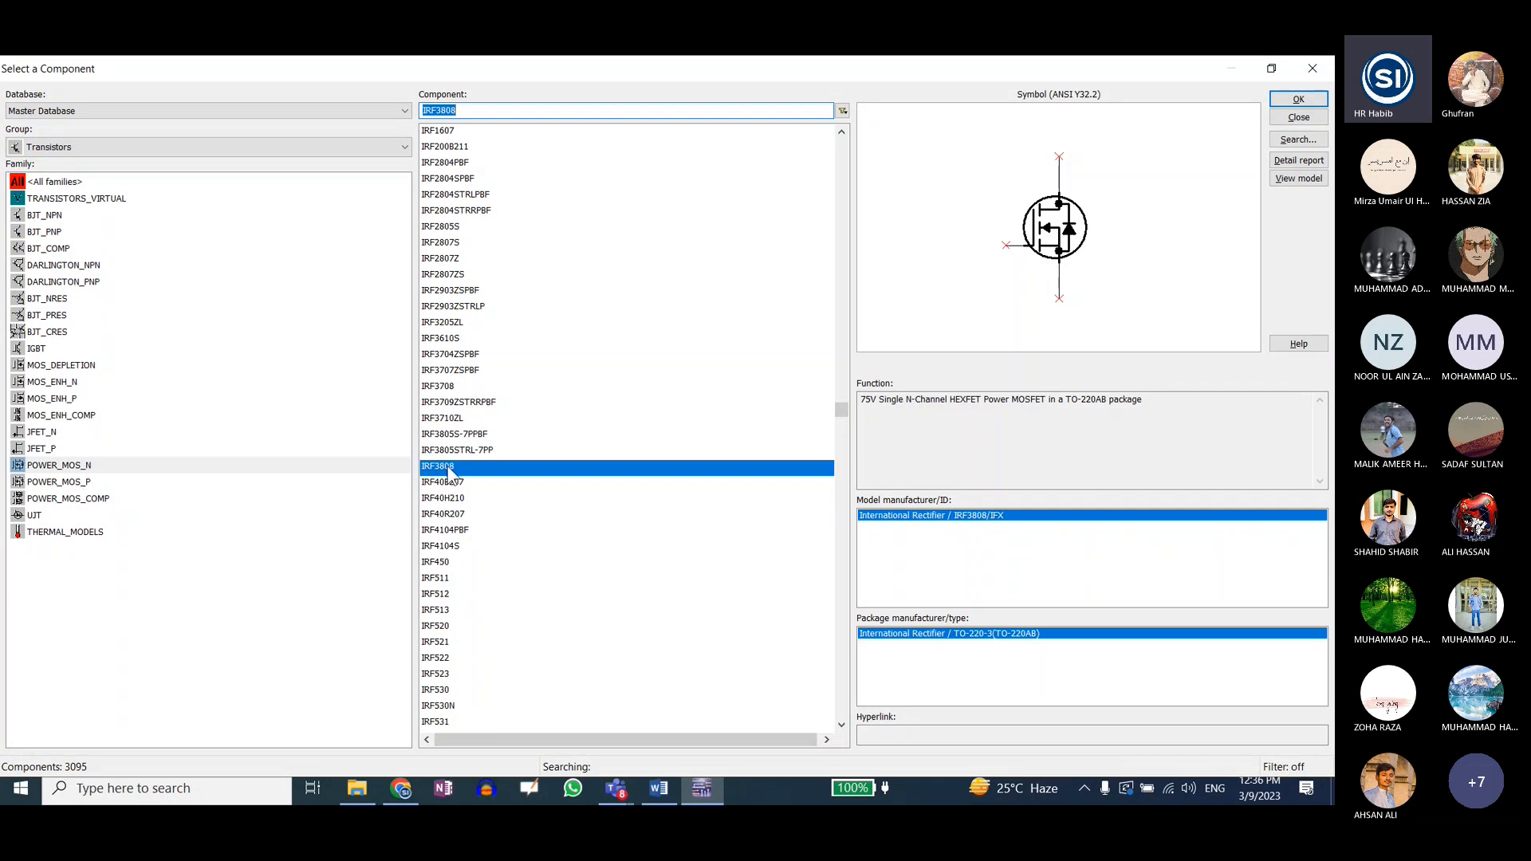
- Examine the function descriptions of IRF1607 and IRF523 in the POWER_MOS_N family, and close the browser without replacing Q1
{"action": "left_click", "coordinate": [454, 132]}
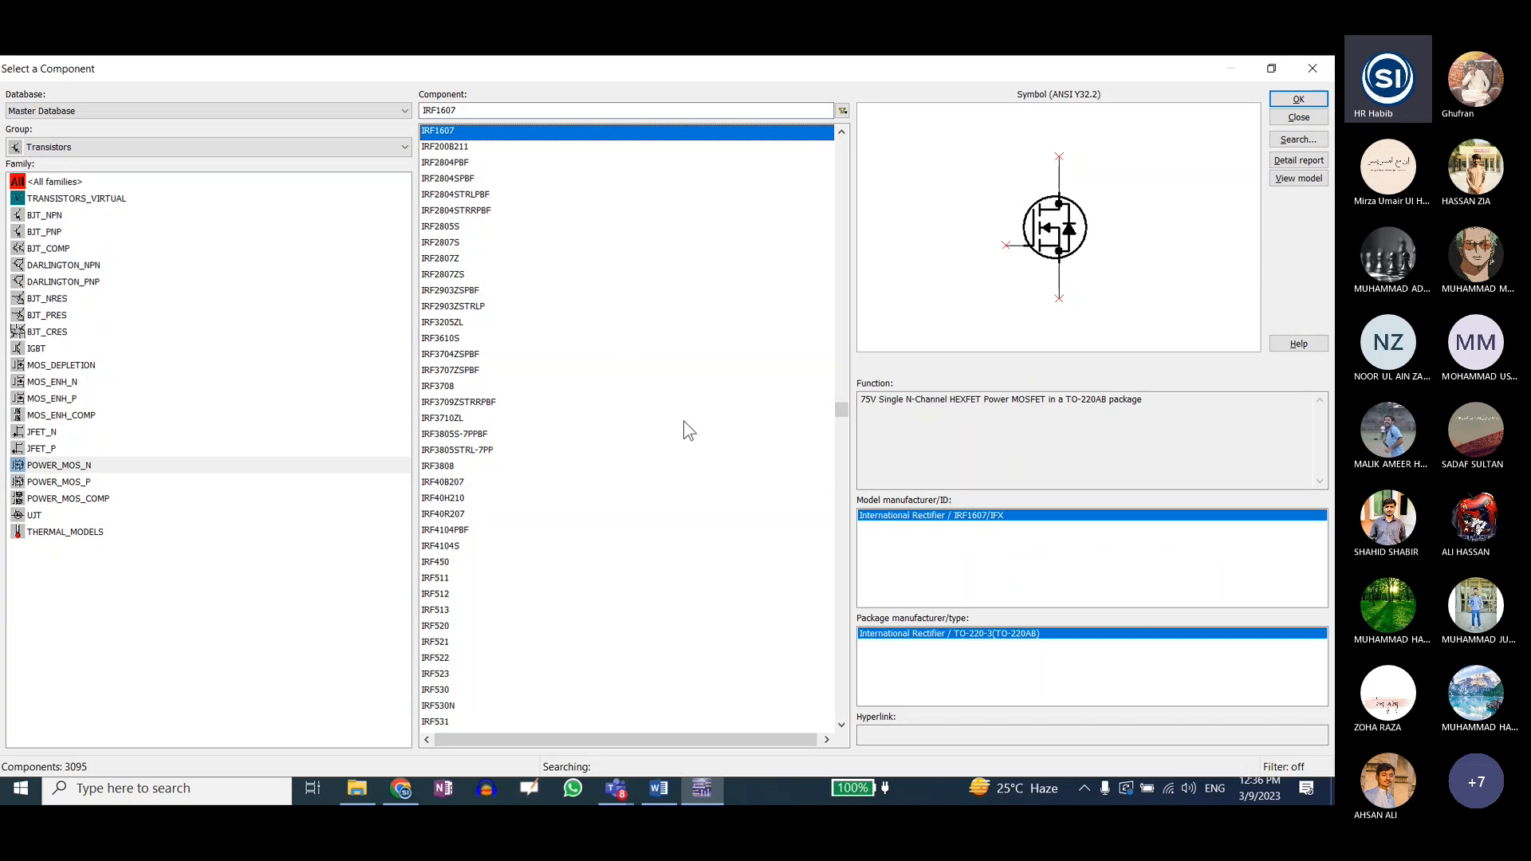
{"action": "left_click_drag", "start_coordinate": [1140, 406], "coordinate": [909, 402]}
{"action": "left_click", "coordinate": [946, 405]}
{"action": "left_click_drag", "start_coordinate": [1040, 403], "coordinate": [964, 402]}
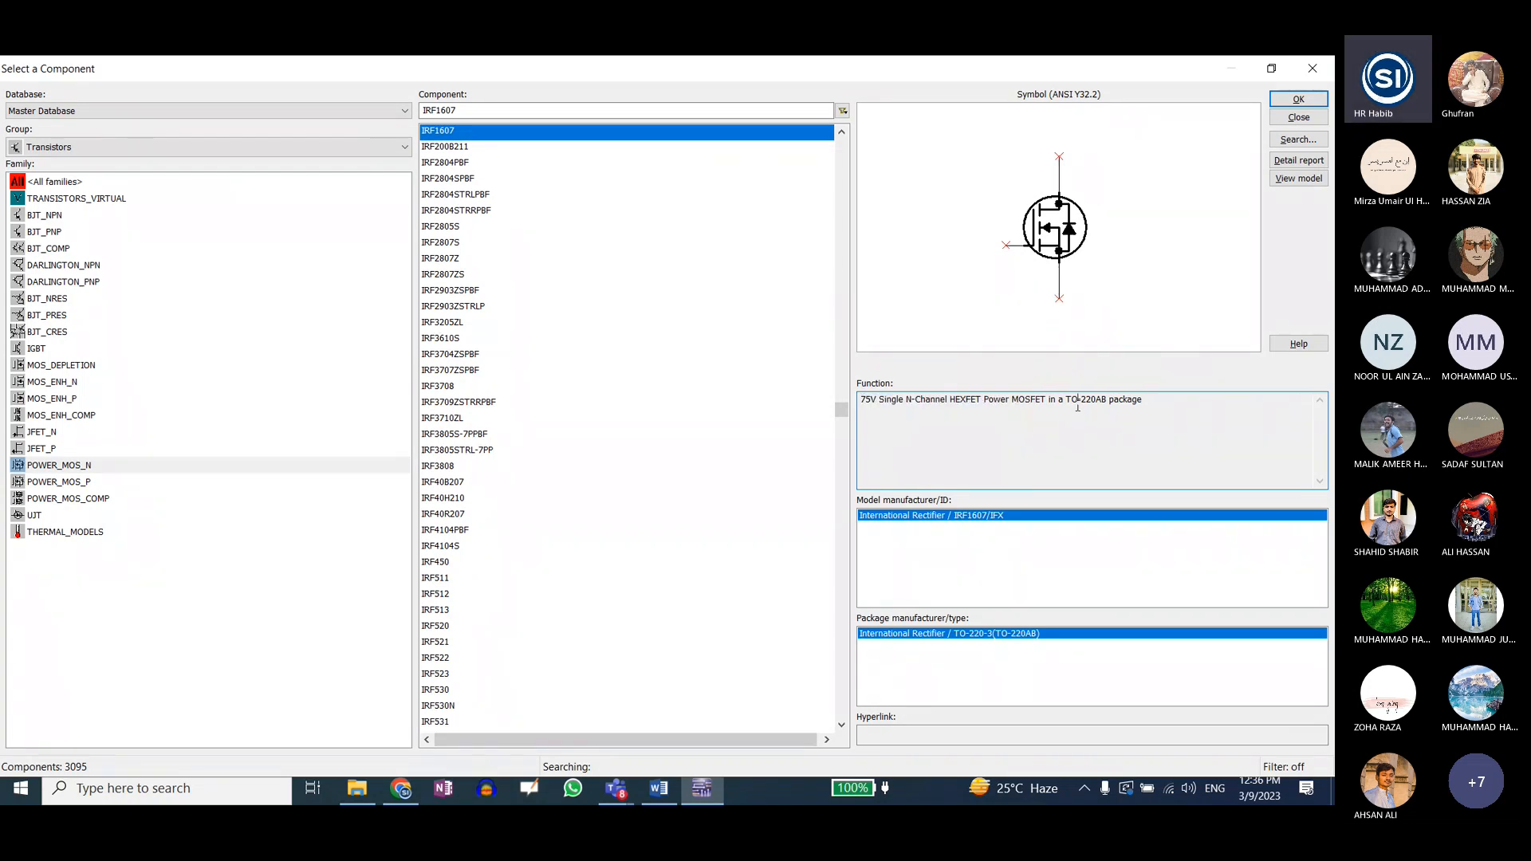
{"action": "left_click_drag", "start_coordinate": [1110, 403], "coordinate": [986, 402]}
{"action": "left_click", "coordinate": [985, 400]}
{"action": "left_click_drag", "start_coordinate": [446, 567], "coordinate": [448, 690]}
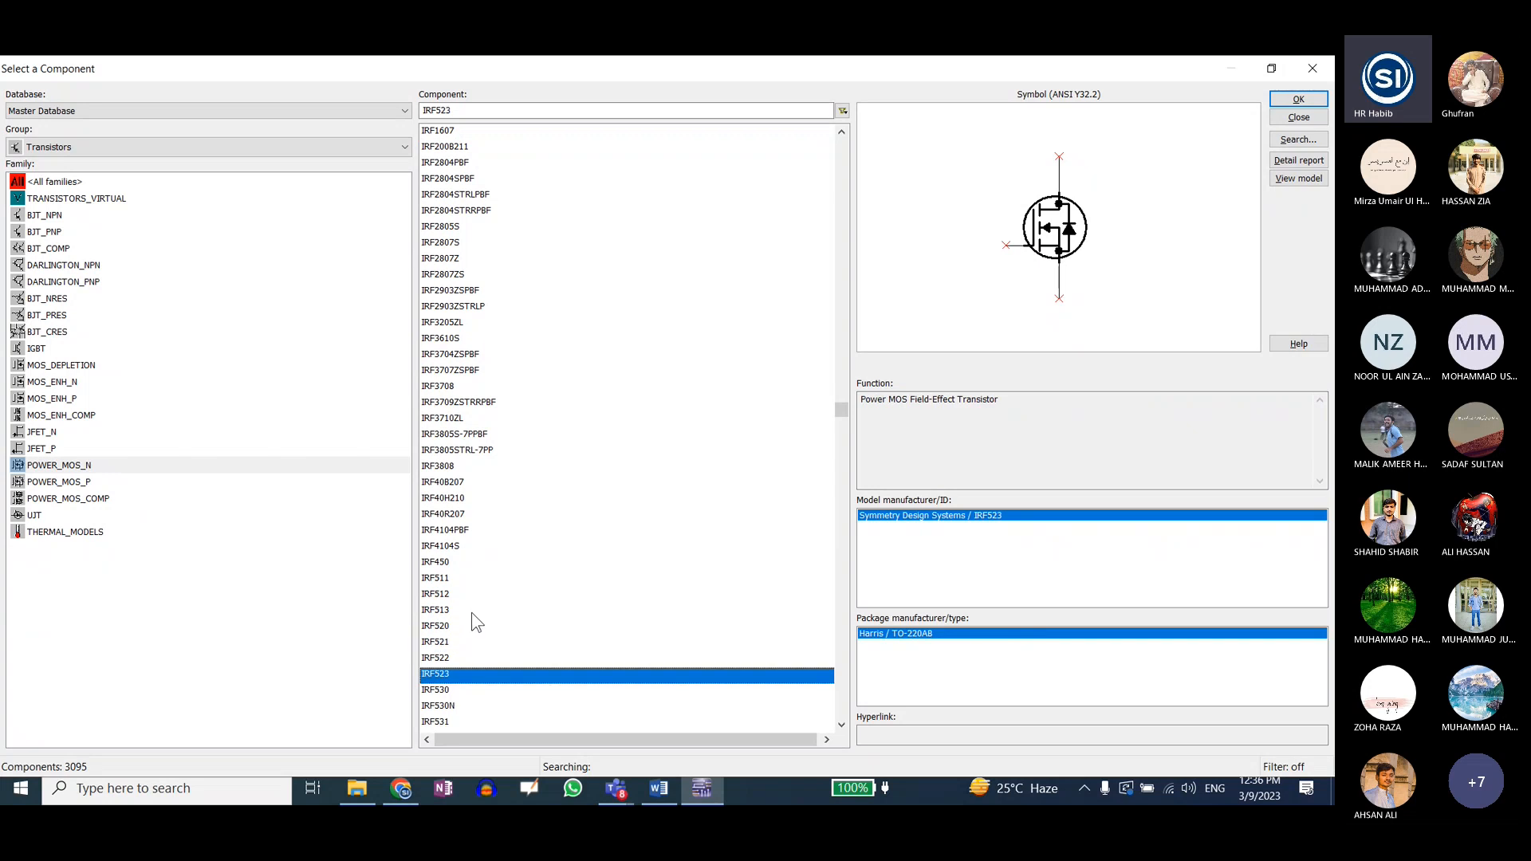
{"action": "left_click", "coordinate": [1308, 68]}
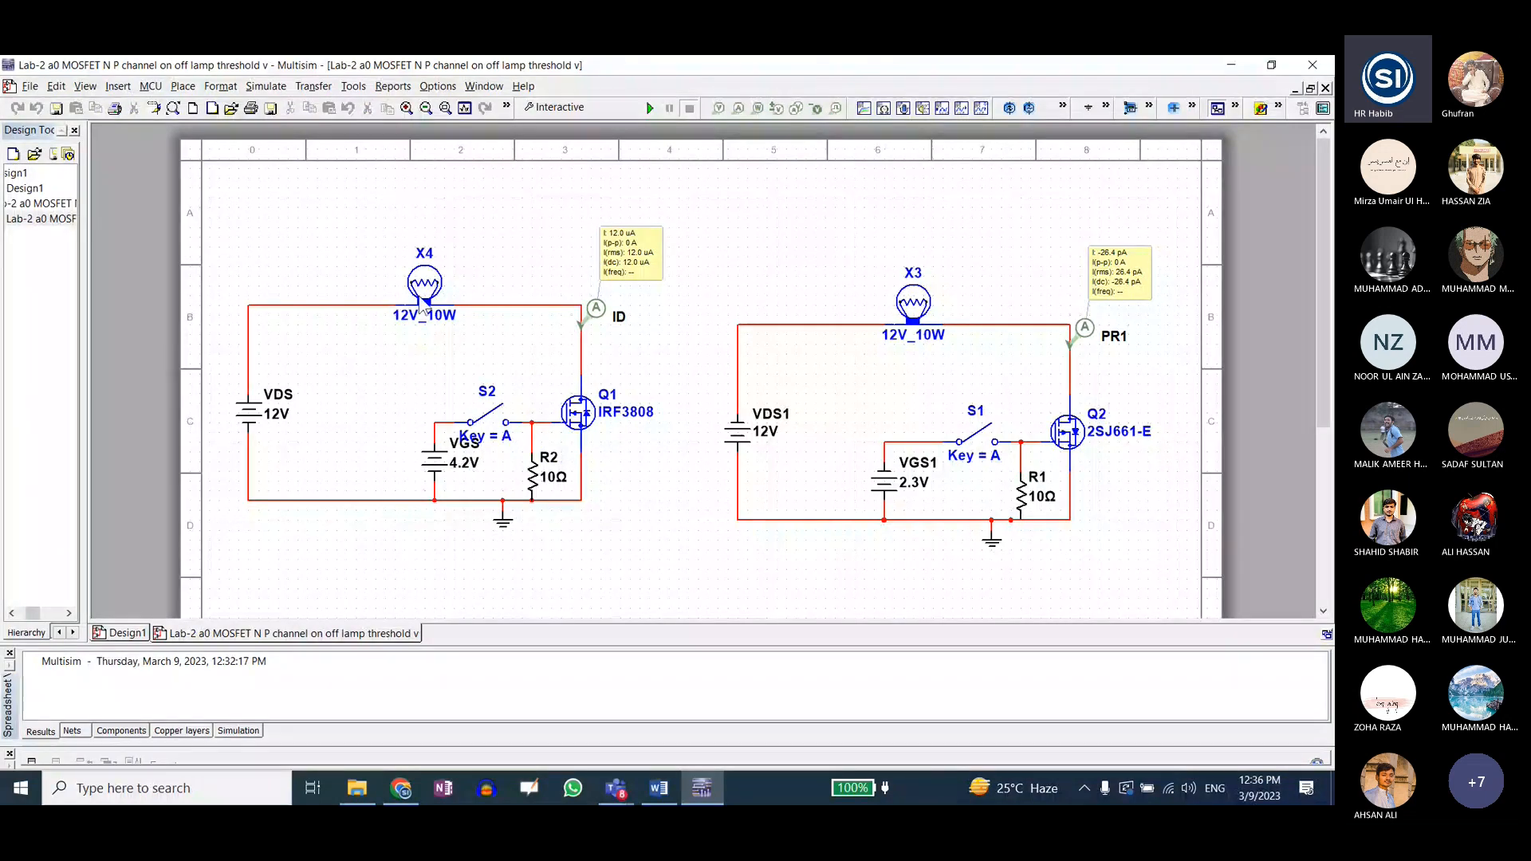
- Look up lamp X4's 12V_10W part in the component database and close it without replacing the lamp
{"action": "left_click", "coordinate": [582, 430]}
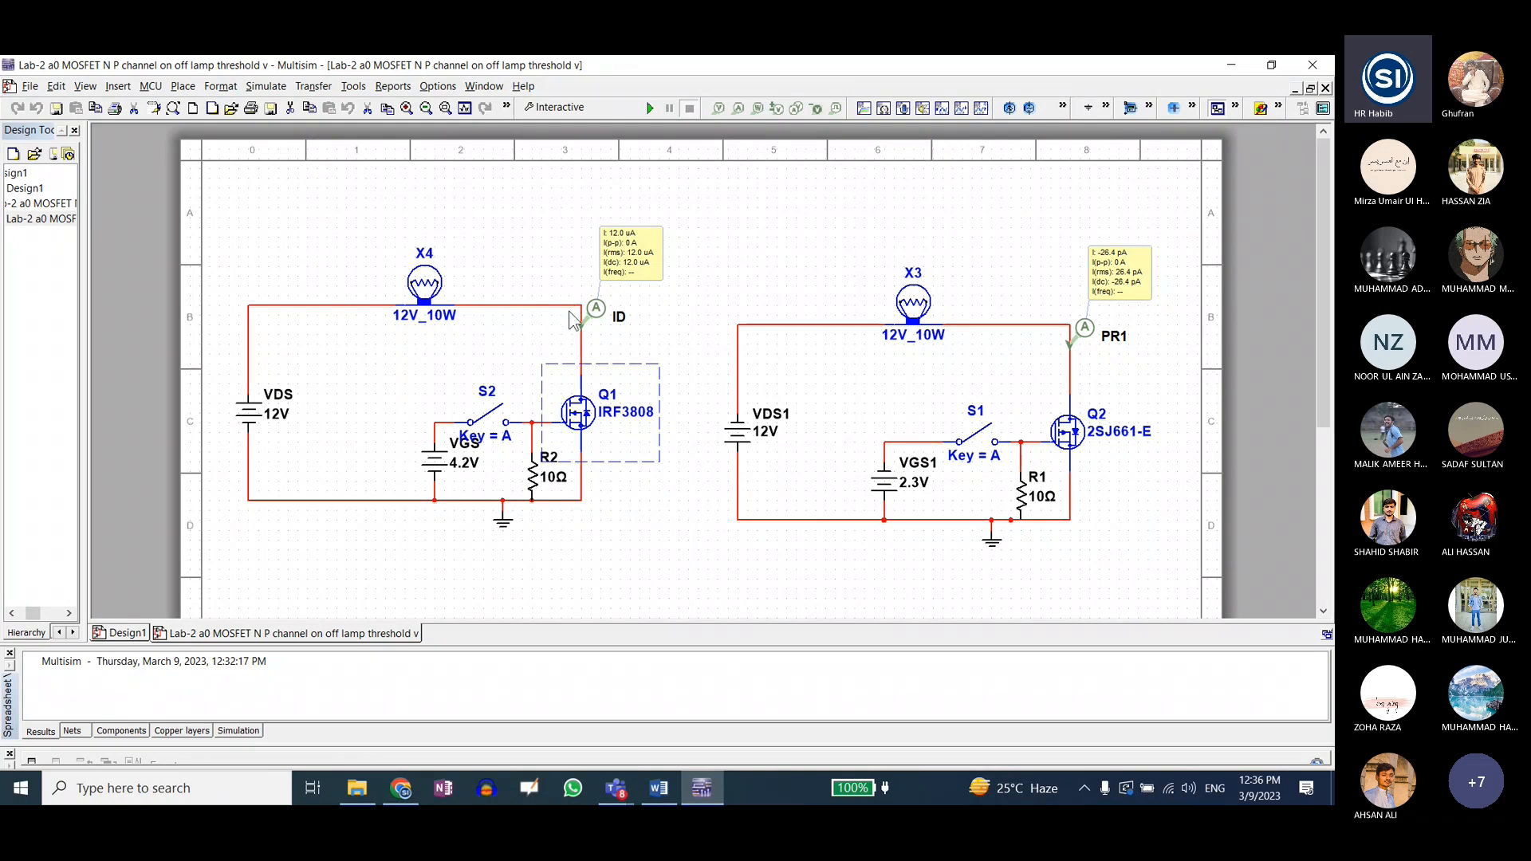
{"action": "left_click", "coordinate": [248, 398]}
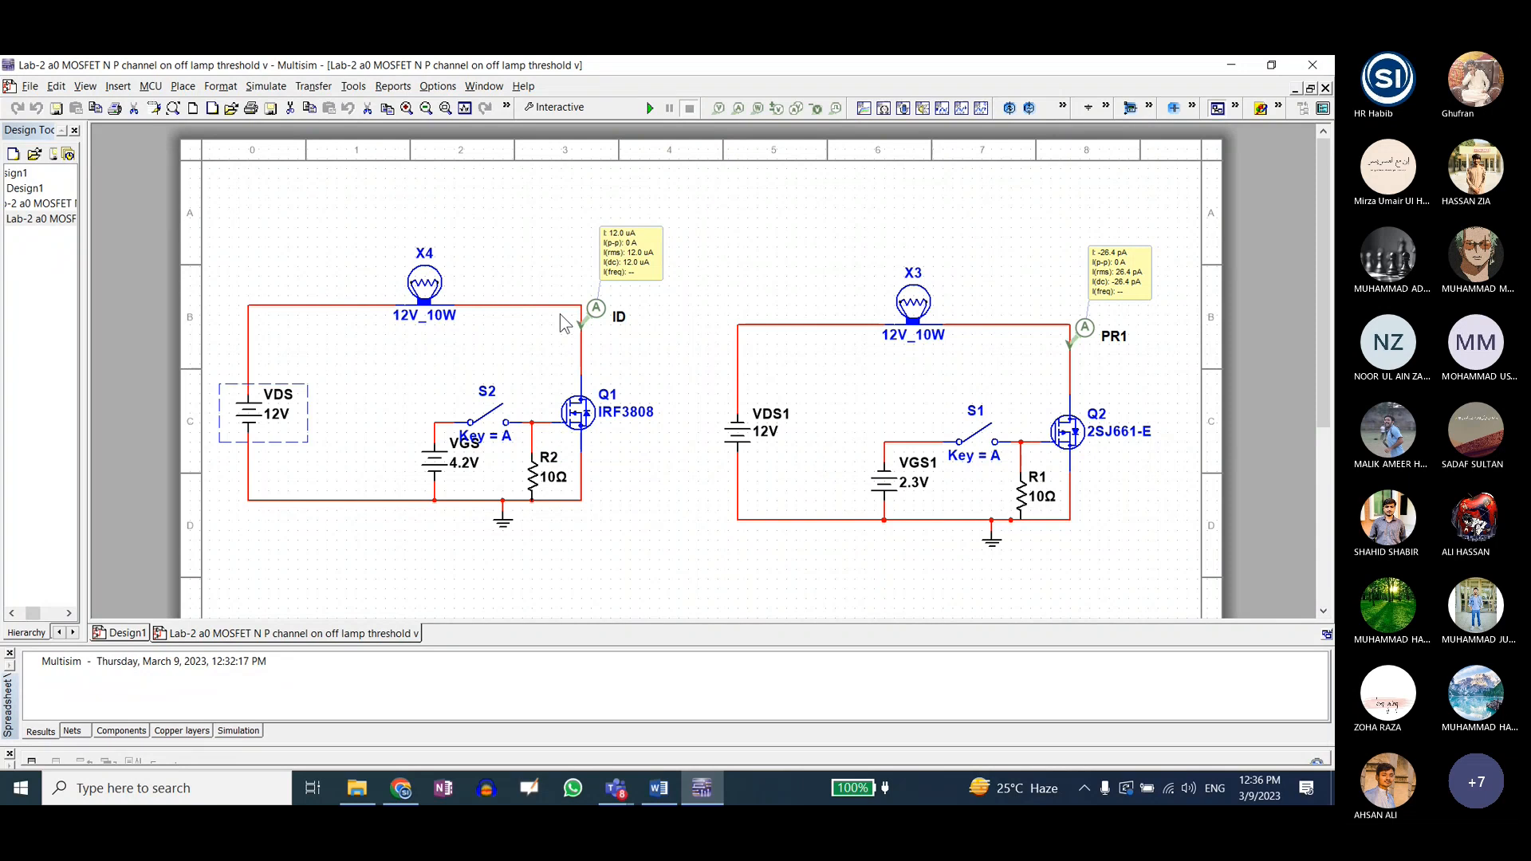
{"action": "left_click", "coordinate": [582, 371]}
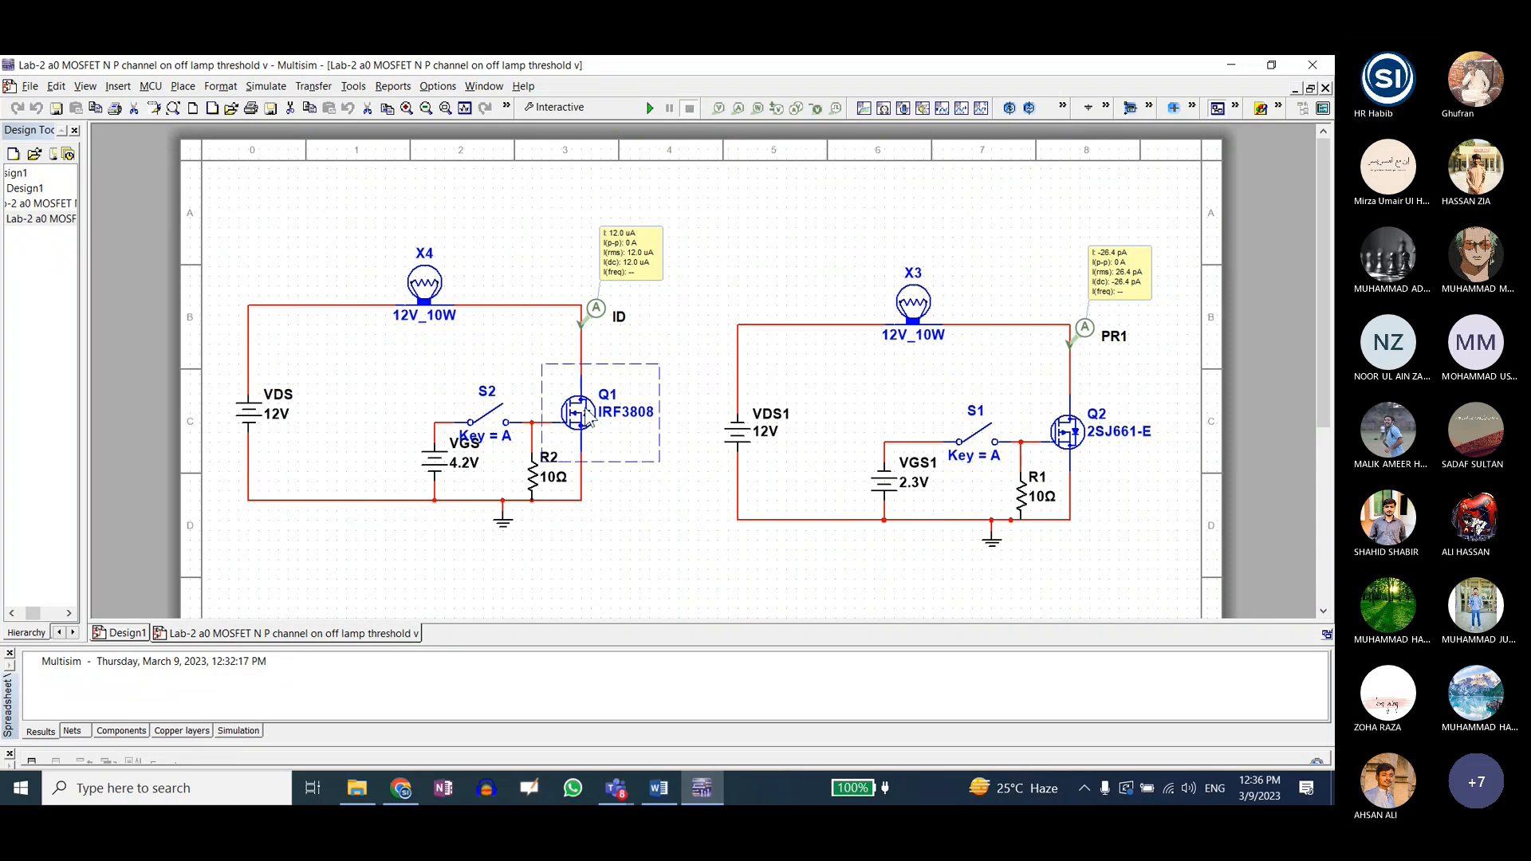
{"action": "left_click", "coordinate": [423, 289]}
{"action": "double_click", "coordinate": [423, 289]}
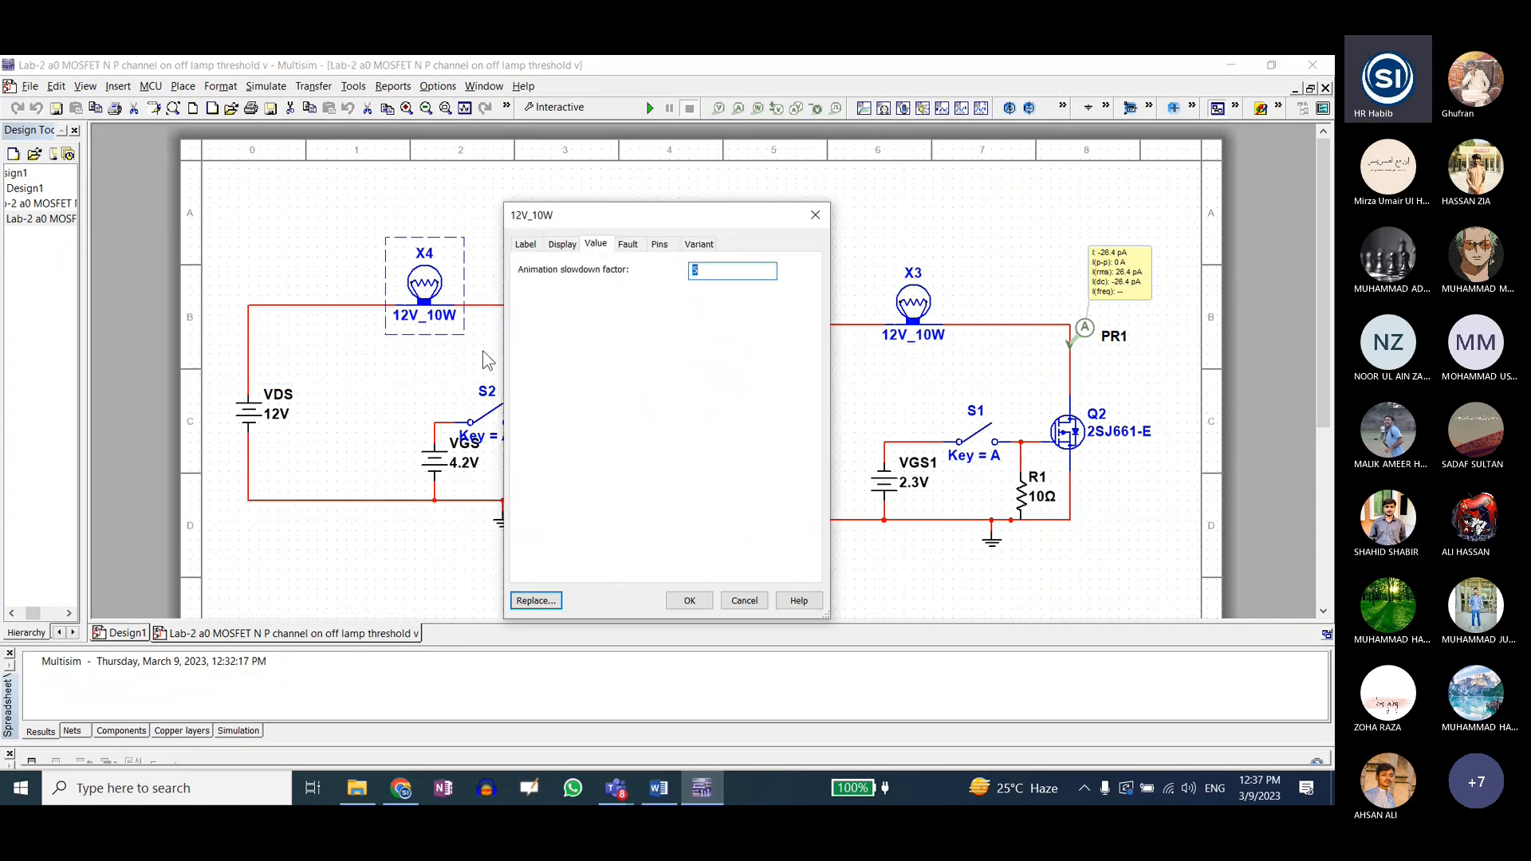
{"action": "left_click", "coordinate": [535, 600]}
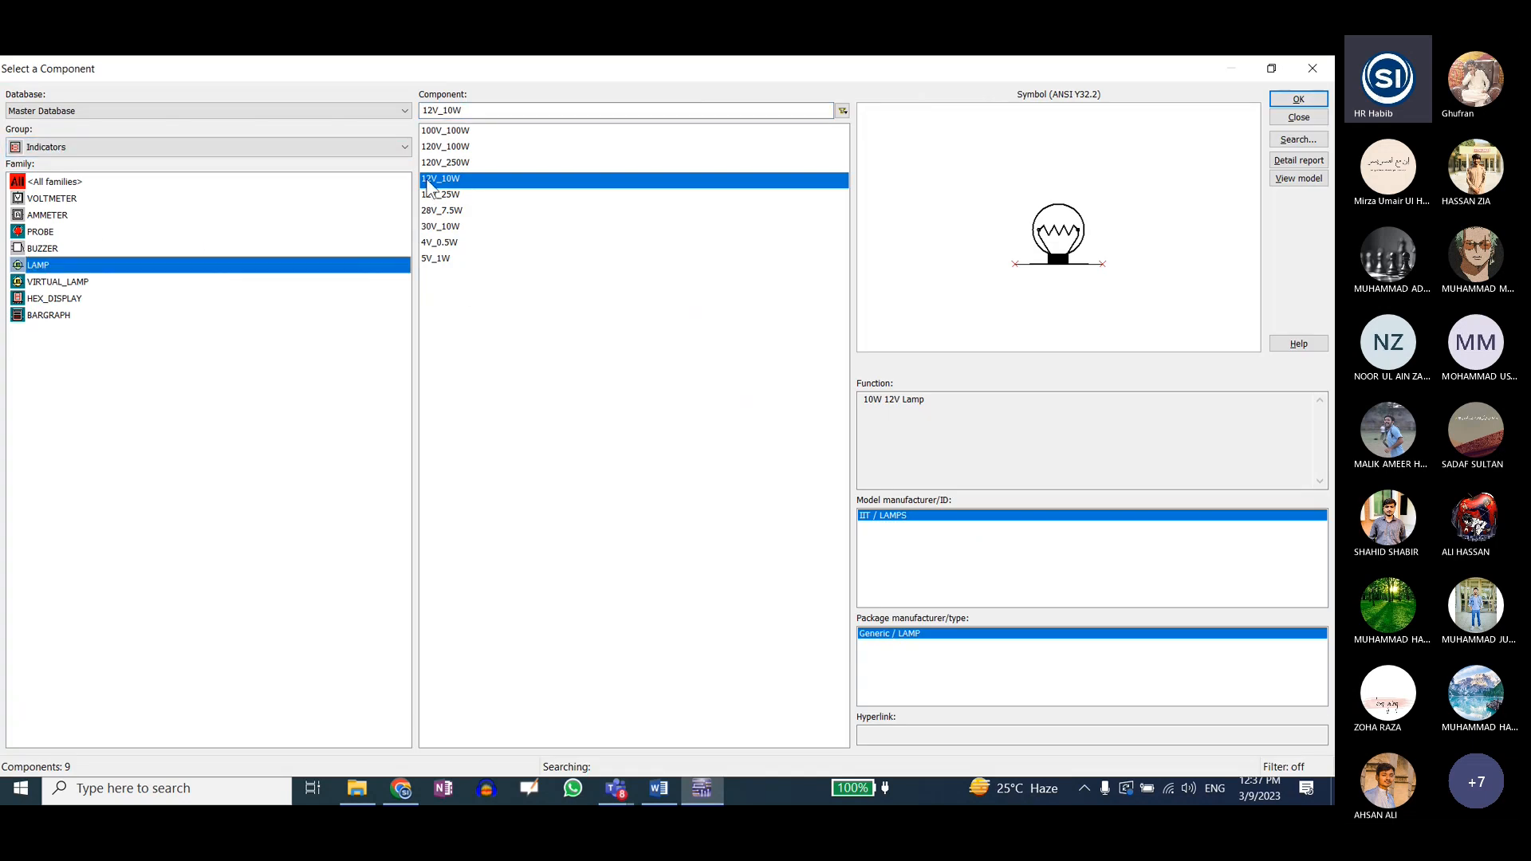
{"action": "left_click", "coordinate": [1311, 69]}
- Look up switch S2's DIPSW1 part in the component database and close it without replacing the switch
{"action": "double_click", "coordinate": [493, 440]}
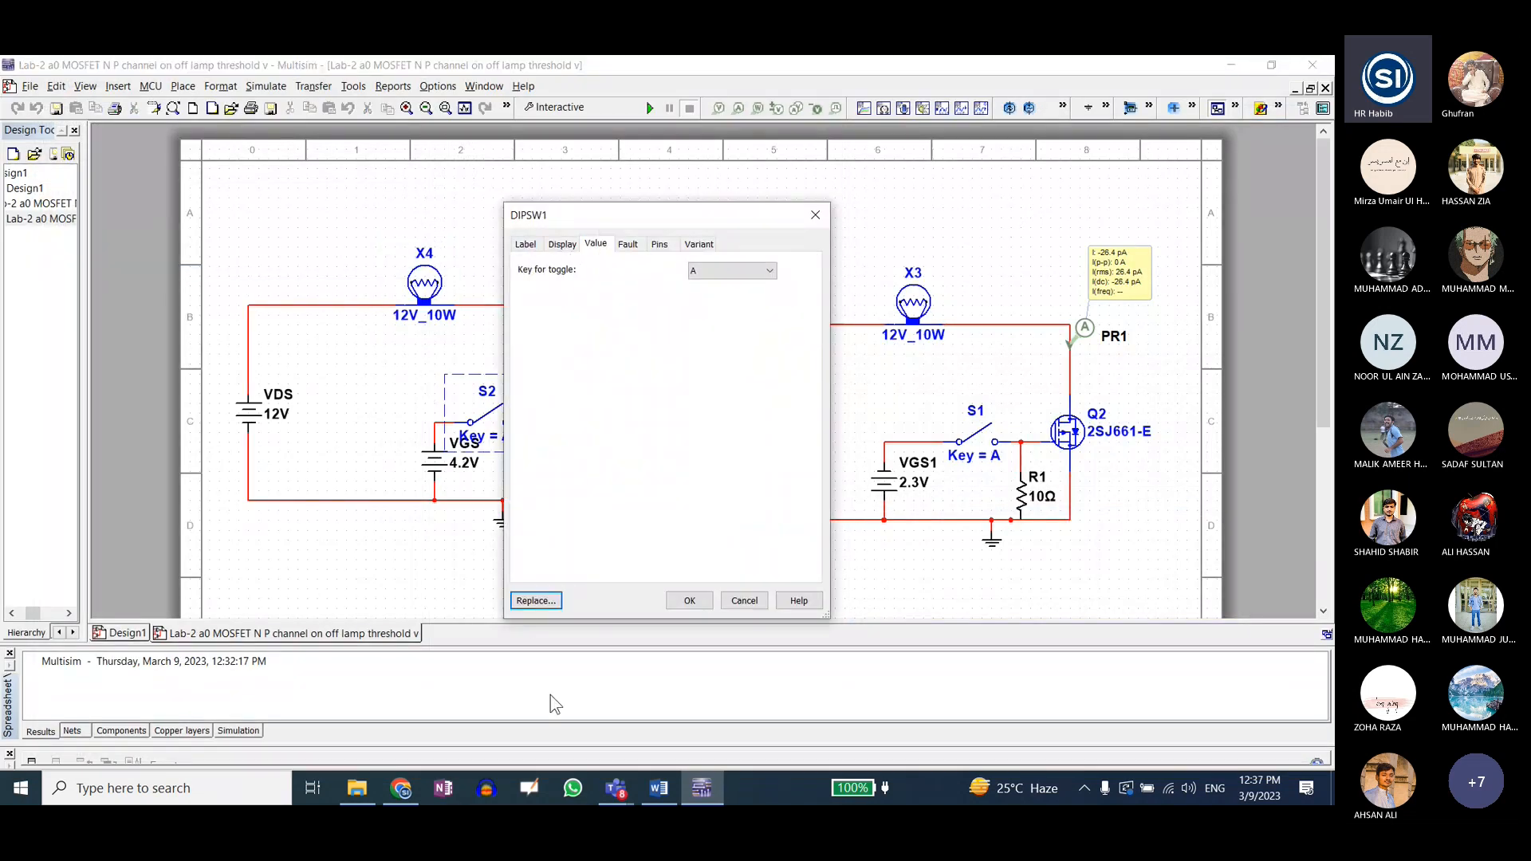
{"action": "left_click", "coordinate": [529, 601]}
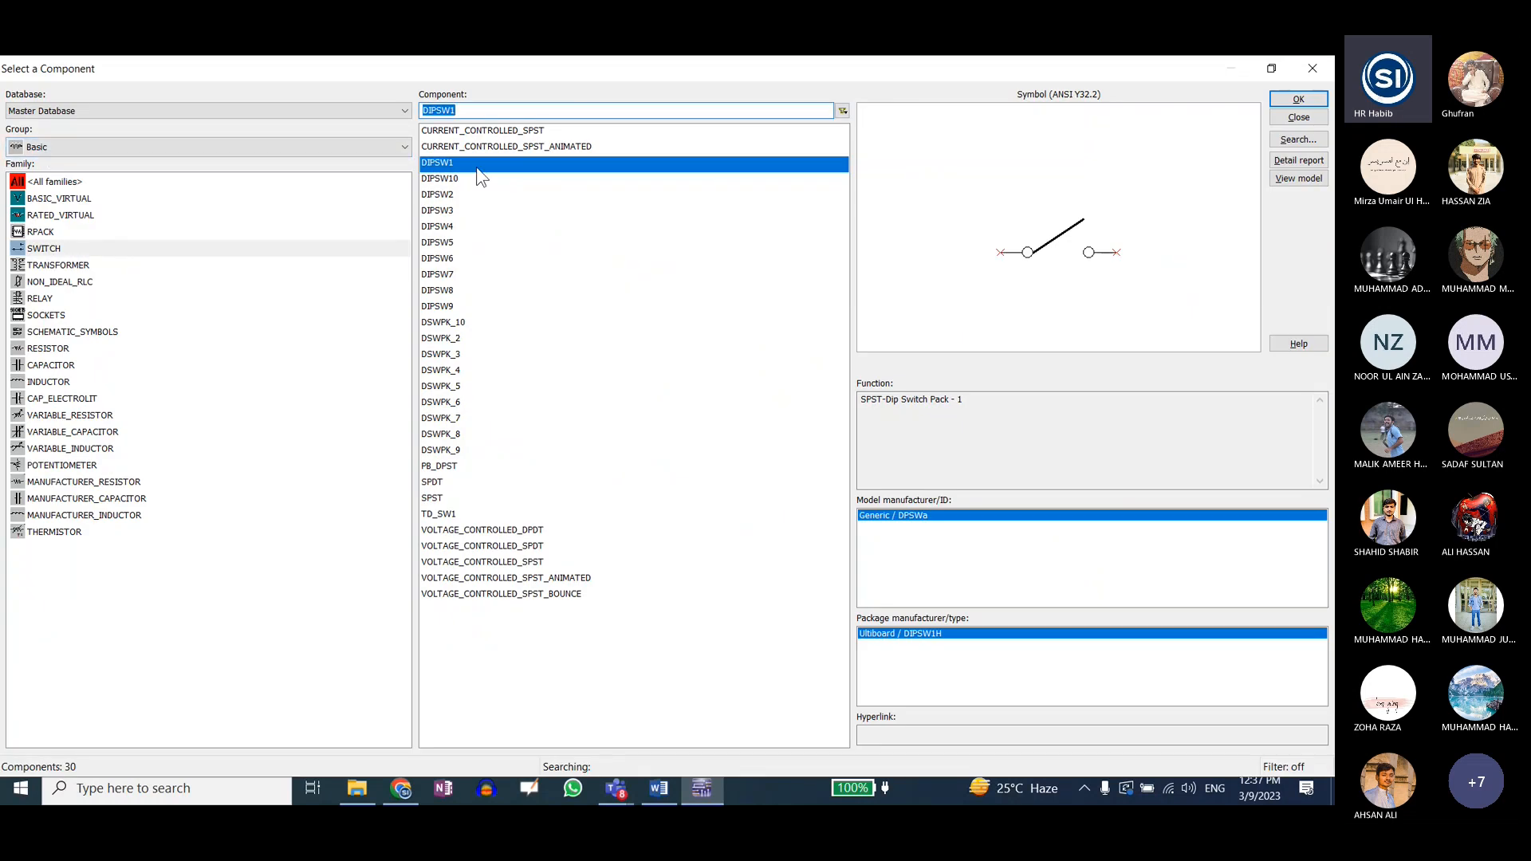
{"action": "left_click", "coordinate": [1289, 118]}
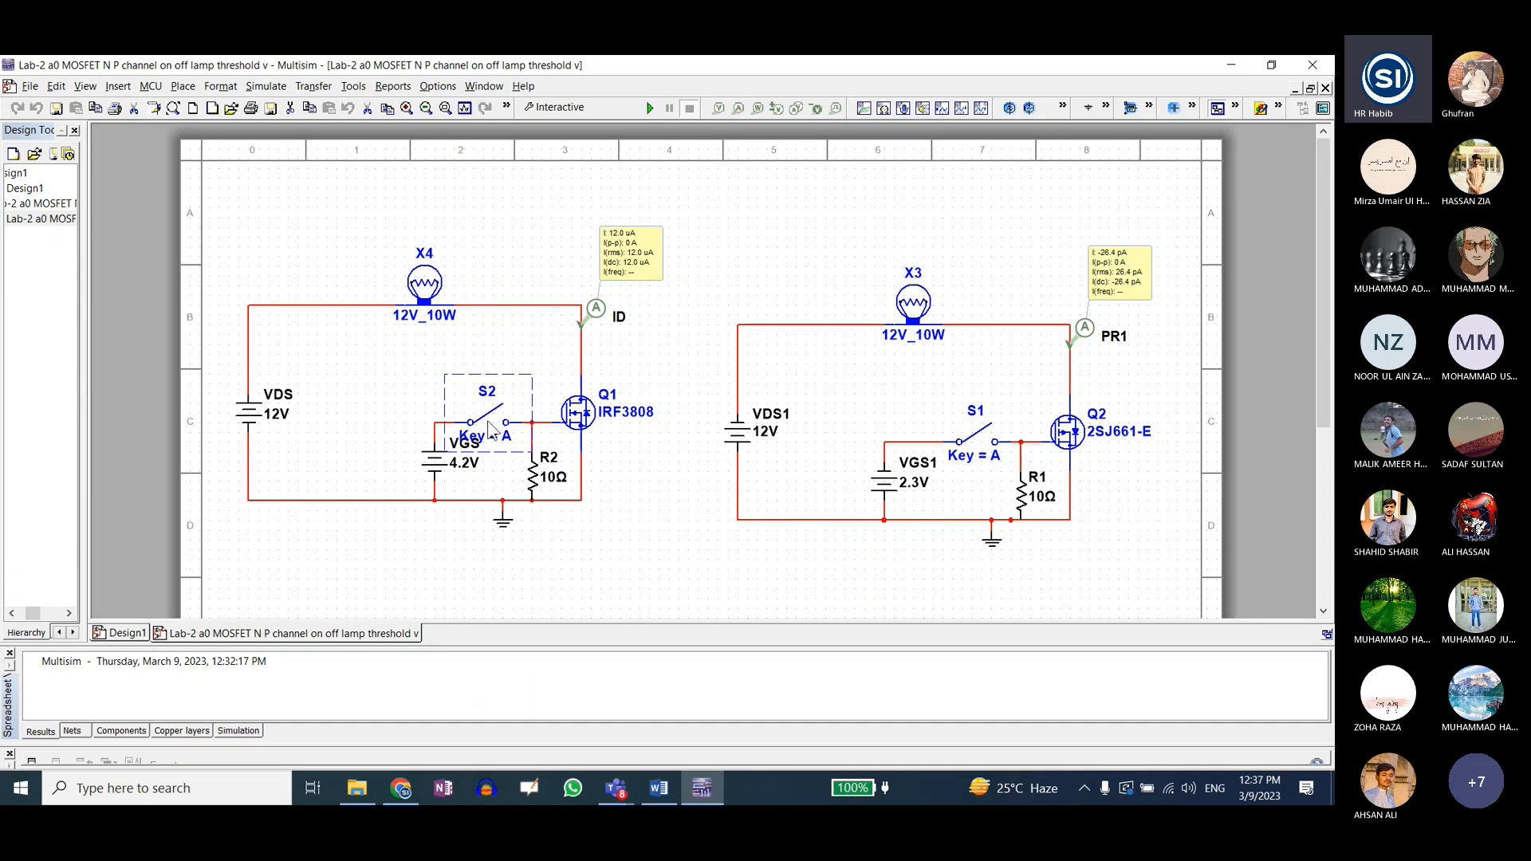
- Set the toggle key of switch S2 to W
{"action": "double_click", "coordinate": [492, 435]}
{"action": "left_click", "coordinate": [769, 270]}
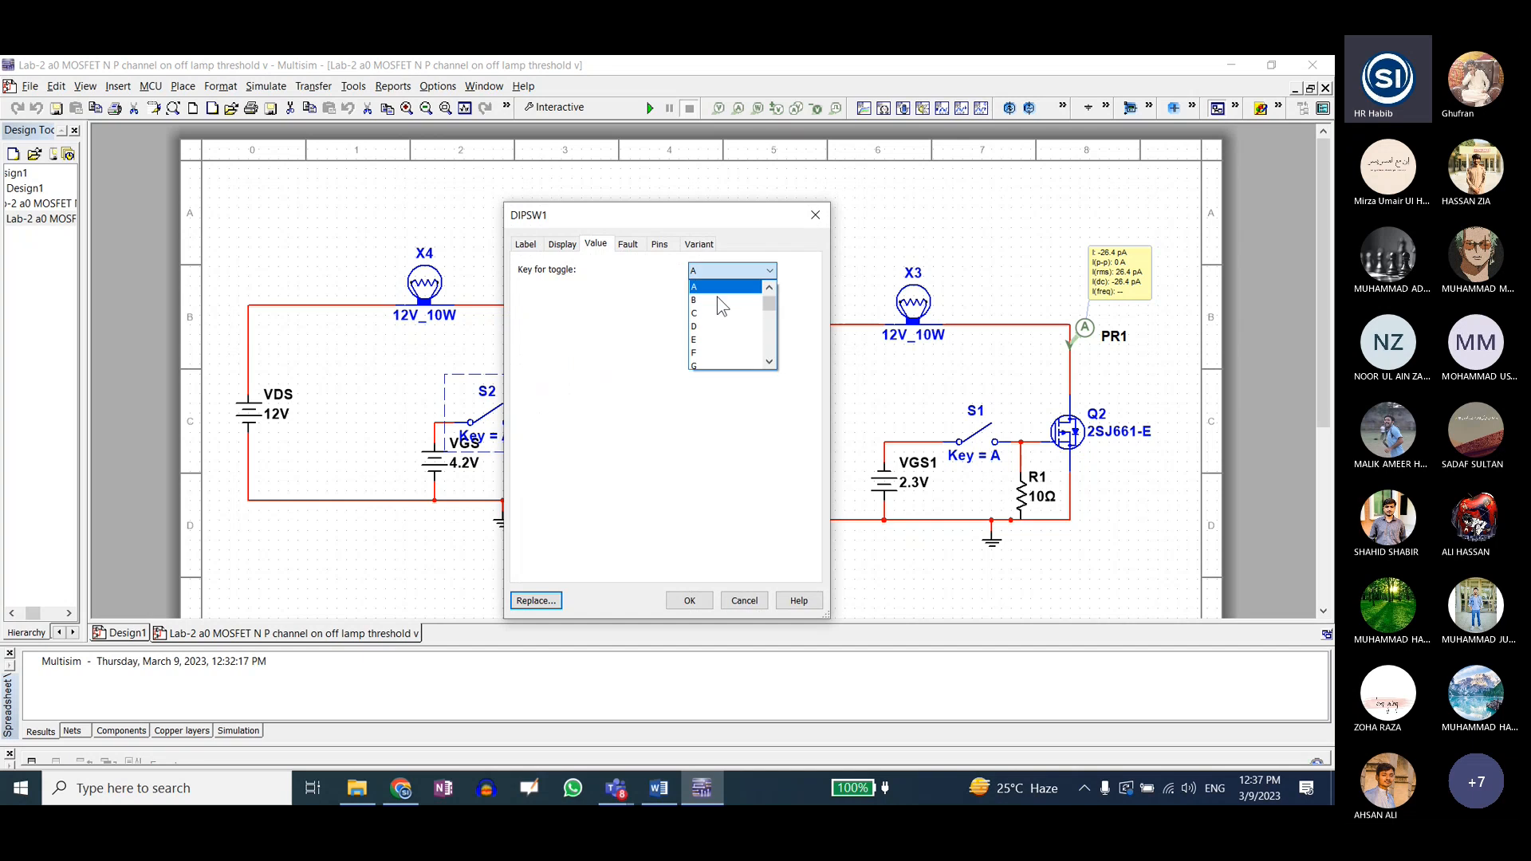
{"action": "left_click_drag", "start_coordinate": [772, 300], "coordinate": [770, 341]}
{"action": "left_click", "coordinate": [722, 299]}
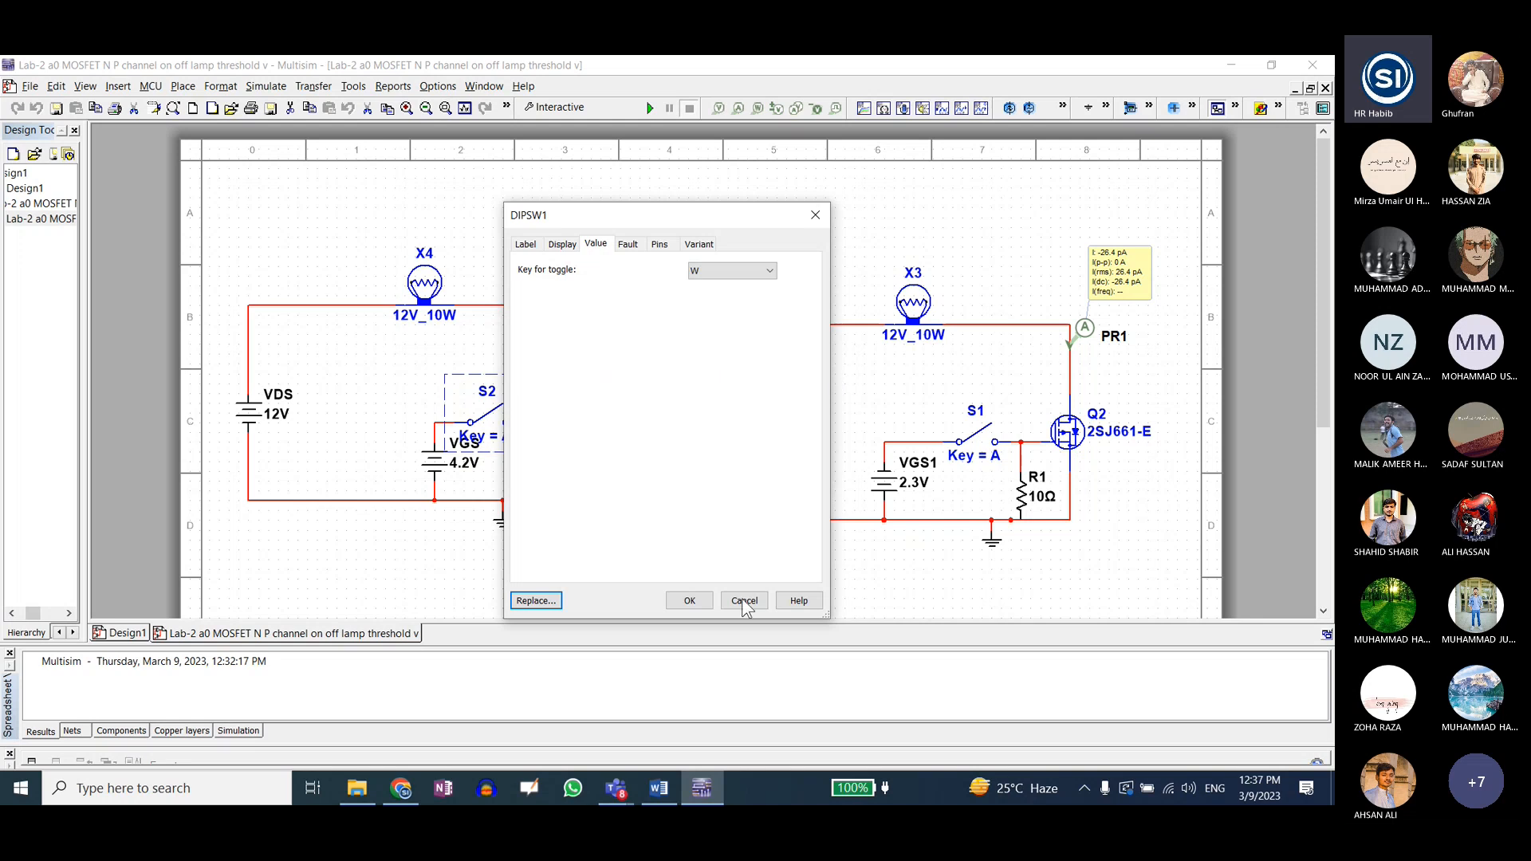
{"action": "left_click", "coordinate": [692, 602]}
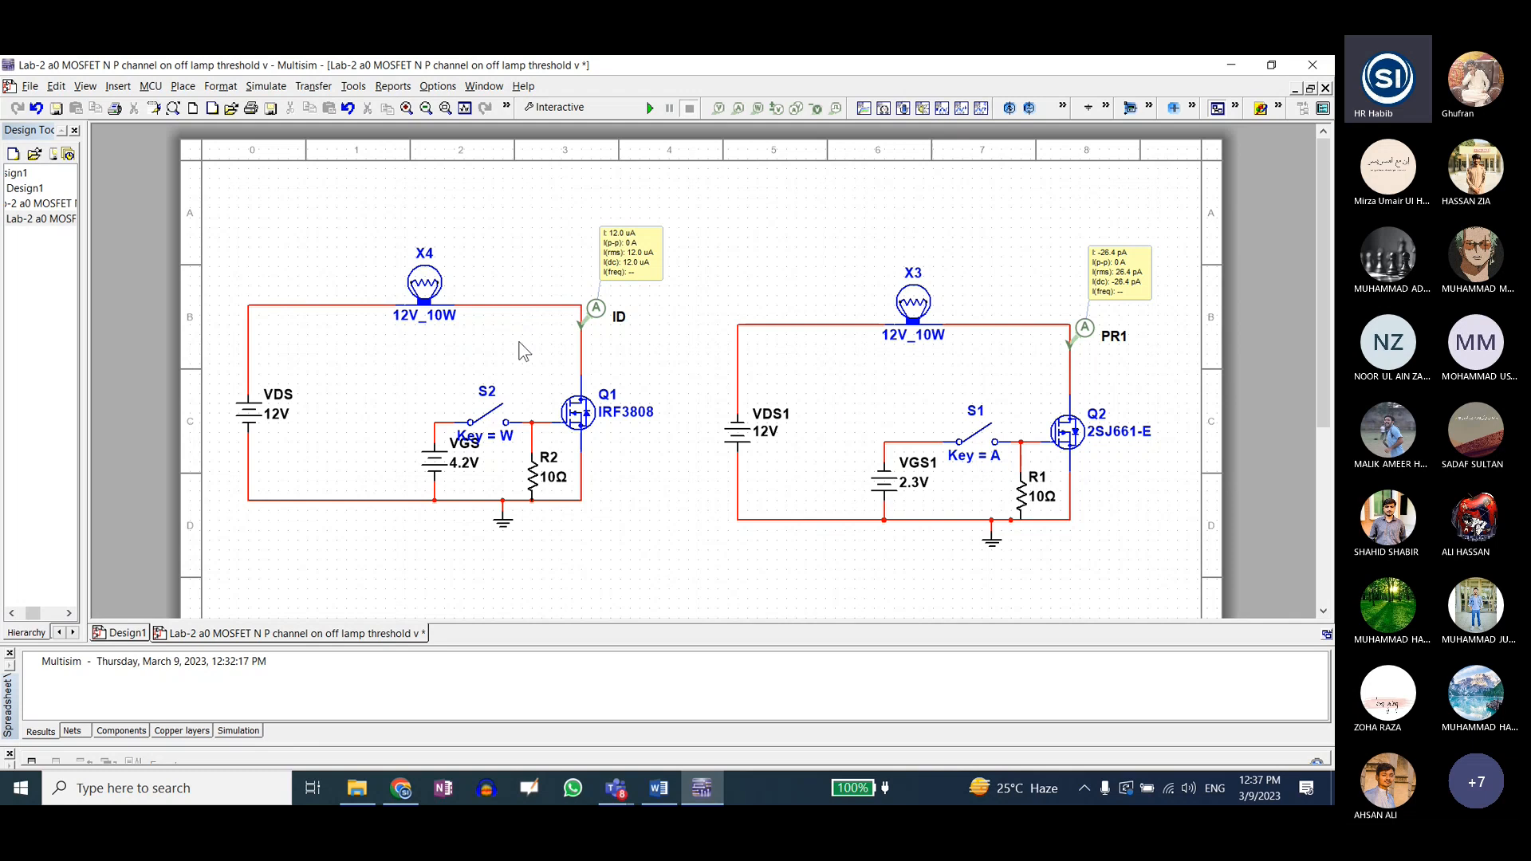
- Test switches S2 and S1 by toggling each one several times with its own assigned key
{"action": "key", "text": "w"}
{"action": "key", "text": "w"}
{"action": "key", "text": "w"}
{"action": "key", "text": "w"}
{"action": "key", "text": "w"}
{"action": "key", "text": "w"}
{"action": "key", "text": "a"}
{"action": "key", "text": "a"}
{"action": "key", "text": "a"}
{"action": "key", "text": "a"}
{"action": "key", "text": "a"}
{"action": "key", "text": "a"}
- Check the properties of MOSFET Q1 and lamp X4, closing both without changes
{"action": "double_click", "coordinate": [586, 424]}
{"action": "key", "text": "Escape"}
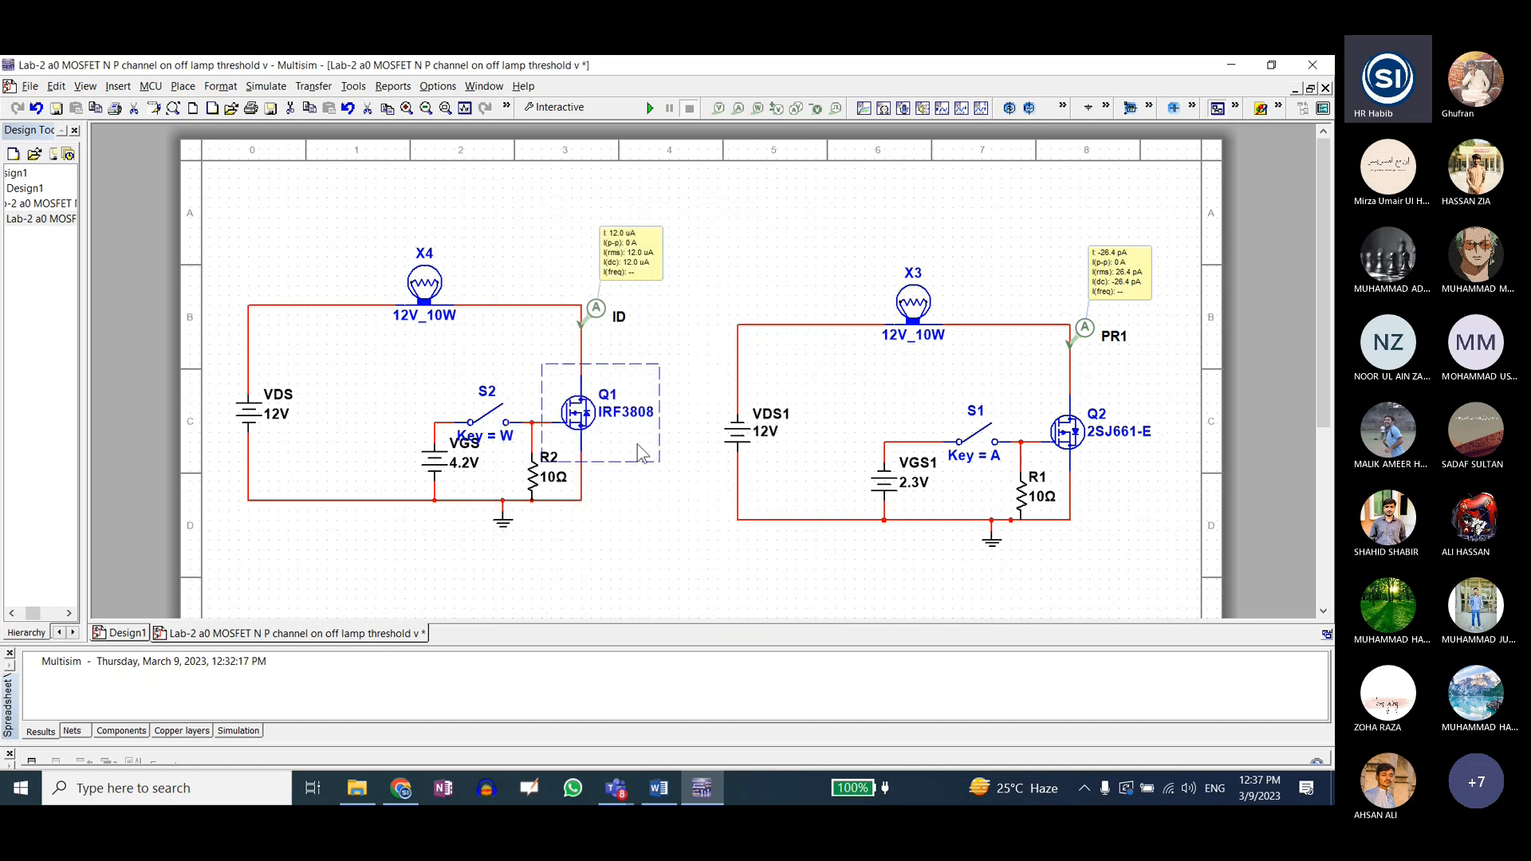
{"action": "left_click", "coordinate": [692, 481]}
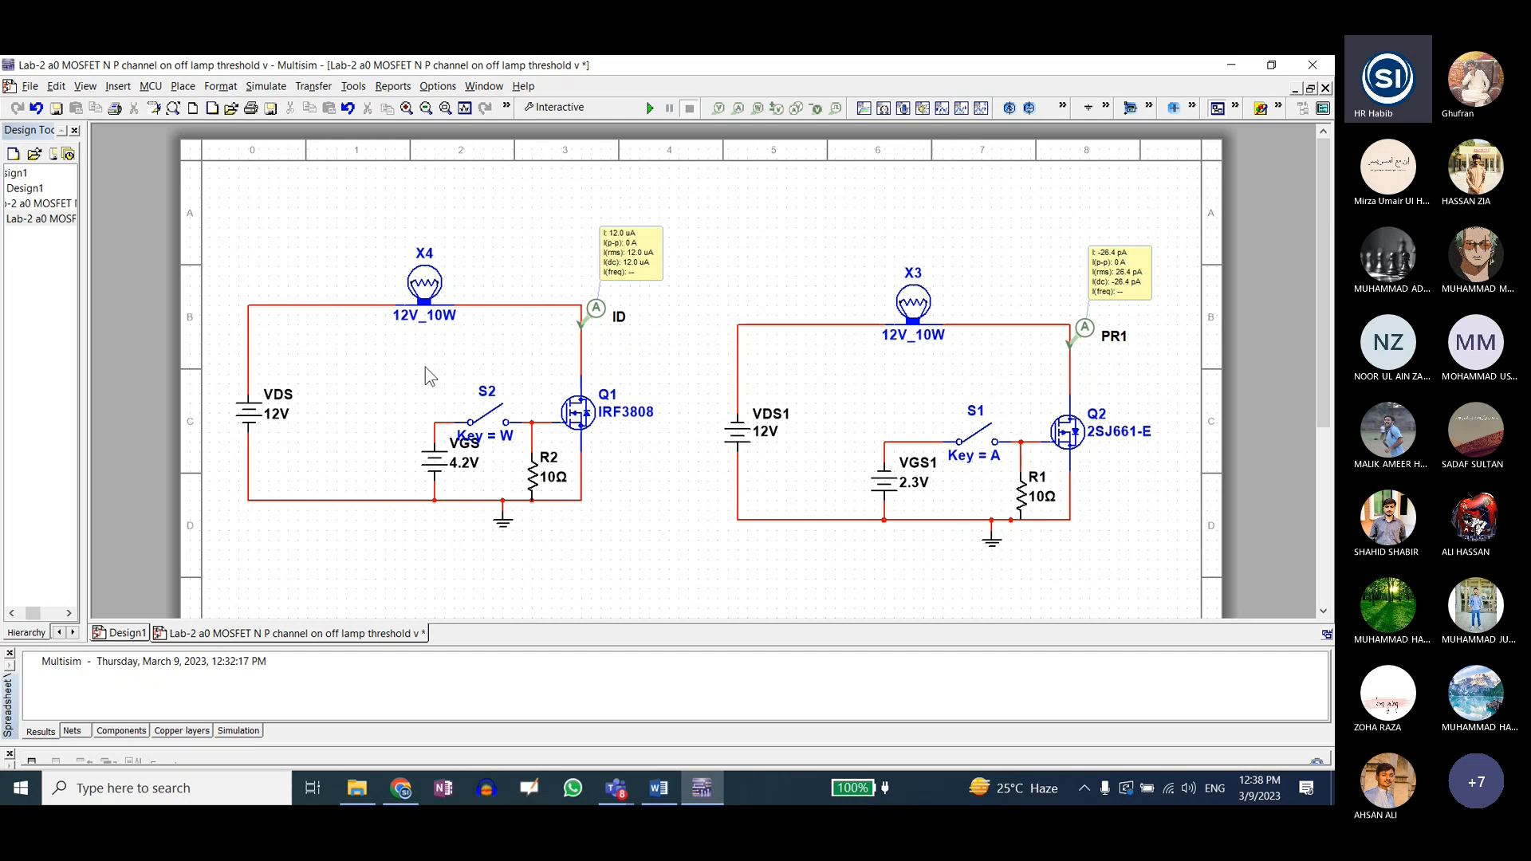
{"action": "double_click", "coordinate": [427, 284]}
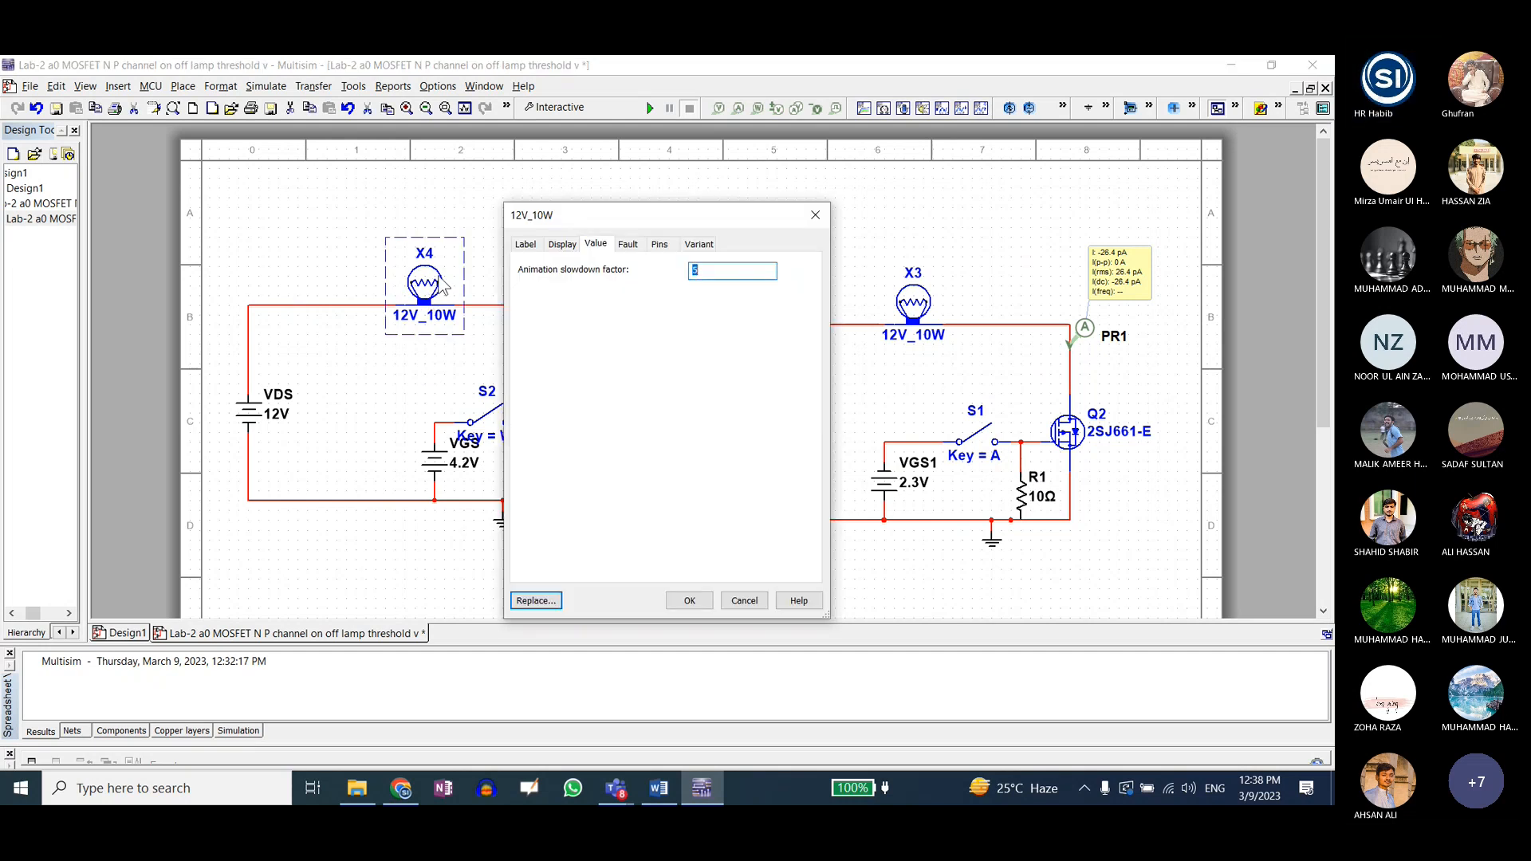
{"action": "left_click", "coordinate": [815, 215]}
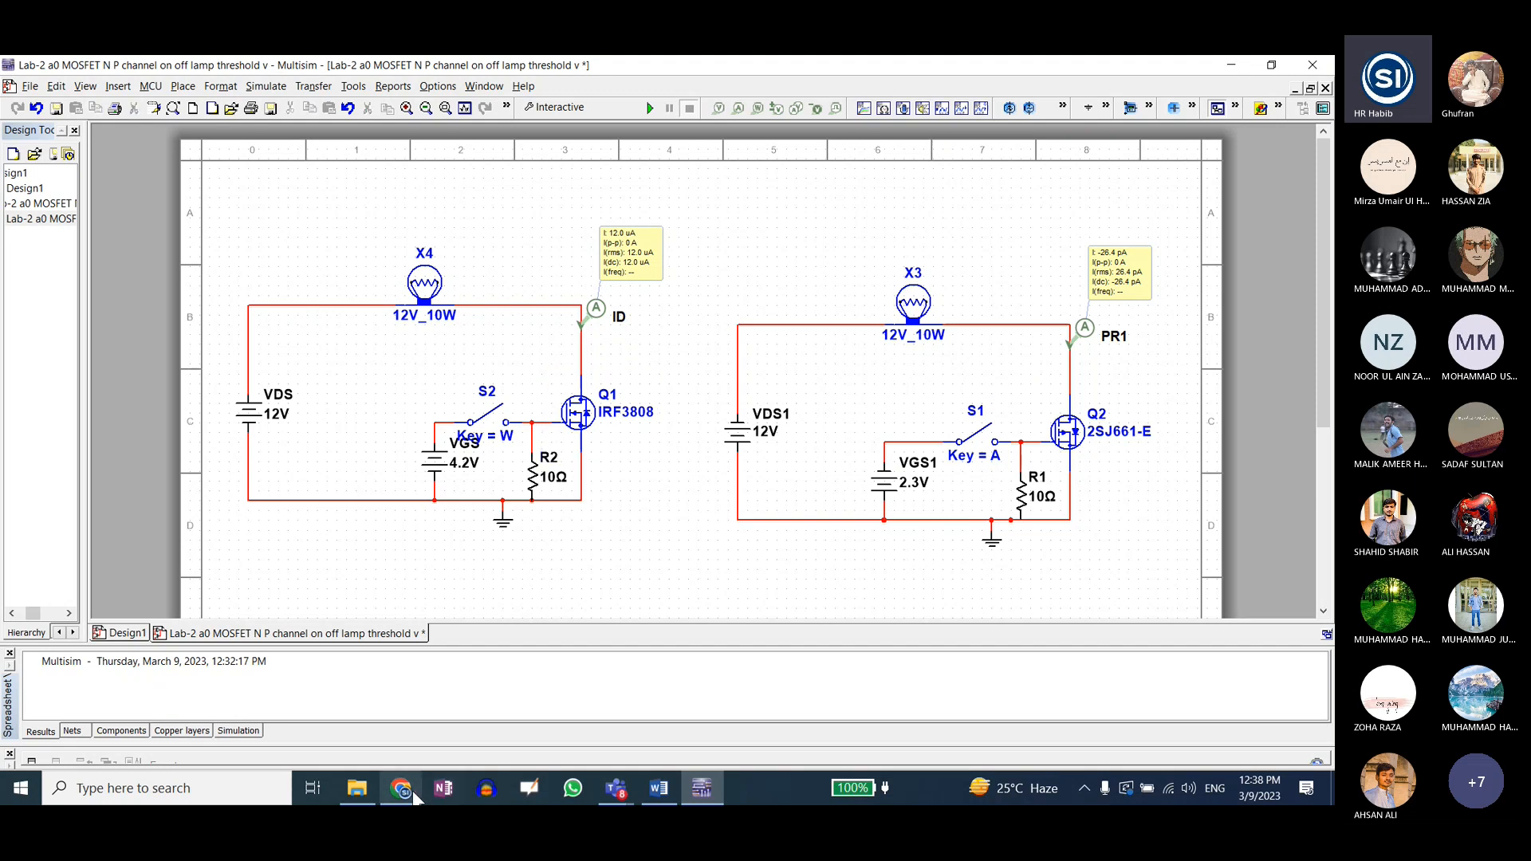
- Switch to Chrome and open datasheetcatalog.com in a new tab
{"action": "mouse_move", "coordinate": [409, 793]}
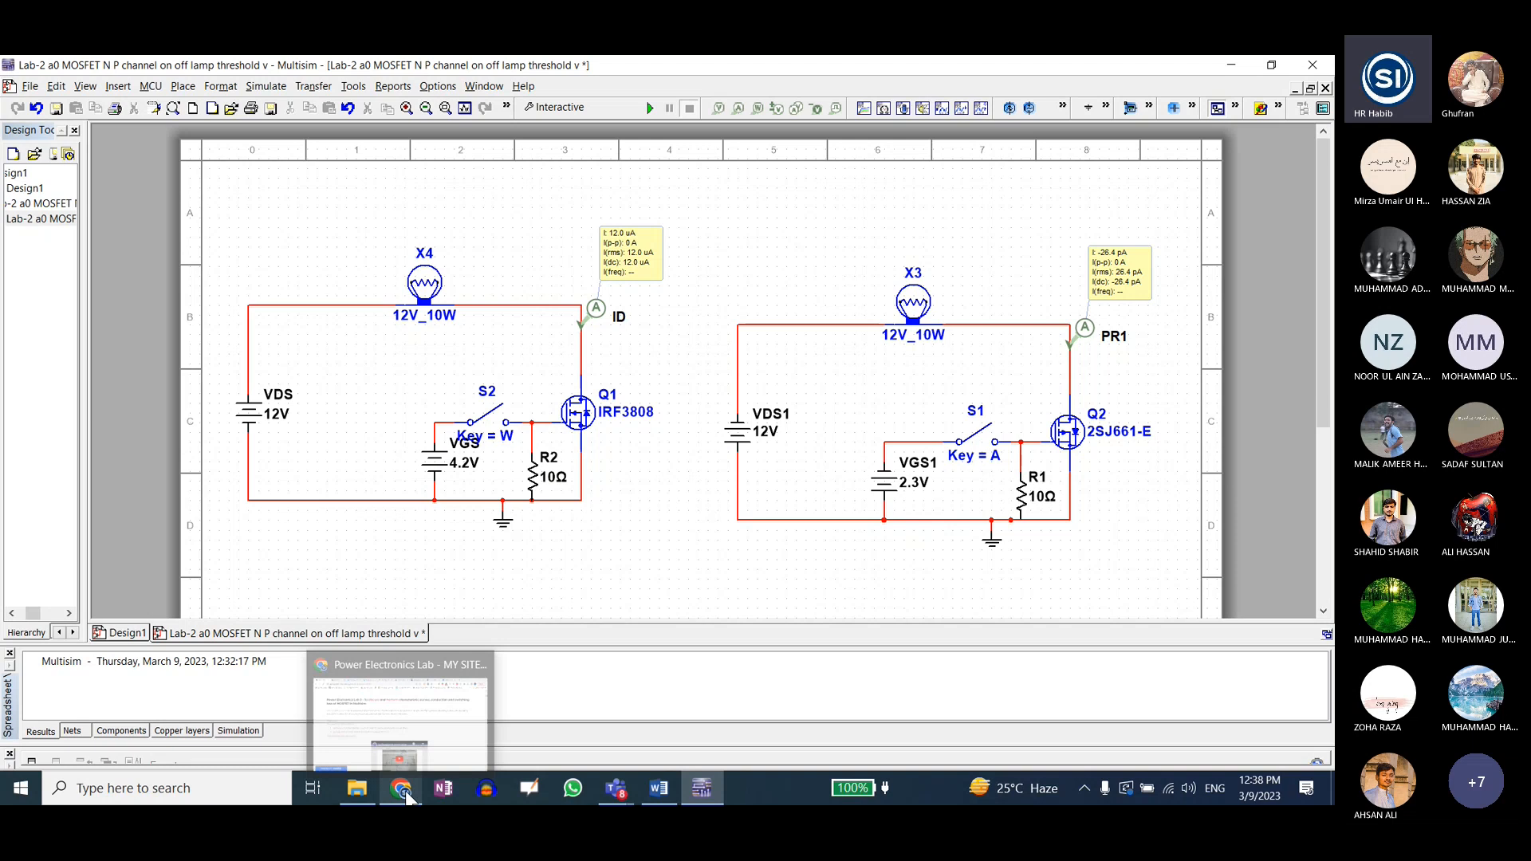
{"action": "left_click", "coordinate": [401, 790]}
{"action": "left_click", "coordinate": [1121, 70]}
{"action": "type", "text": "dat"}
{"action": "key", "text": "Return"}
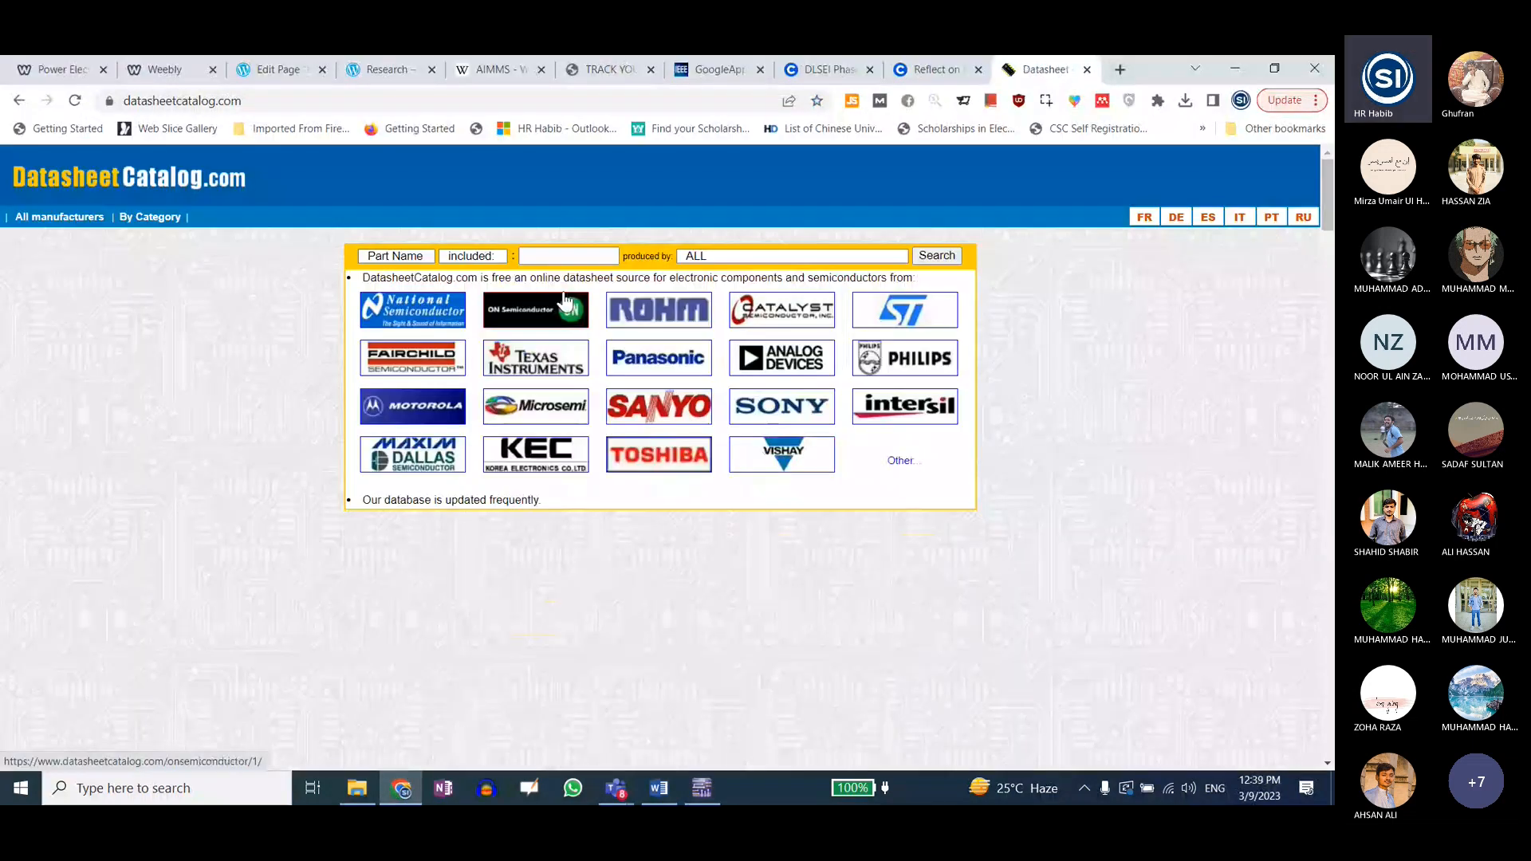
- Search the datasheet catalog for part name IRF3808
{"action": "left_click", "coordinate": [574, 256]}
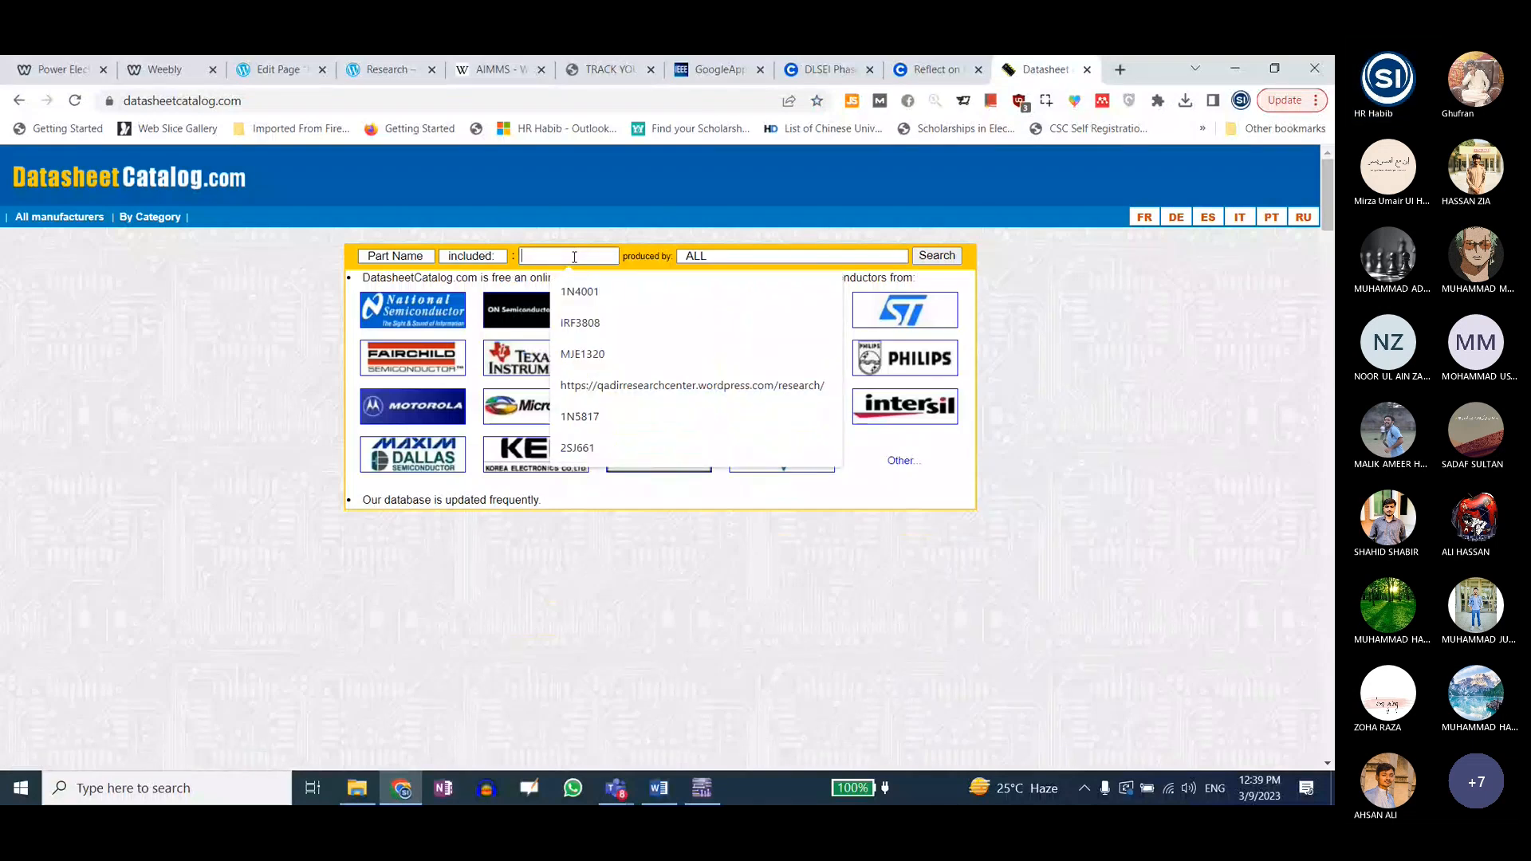
{"action": "type", "text": "IRF3808"}
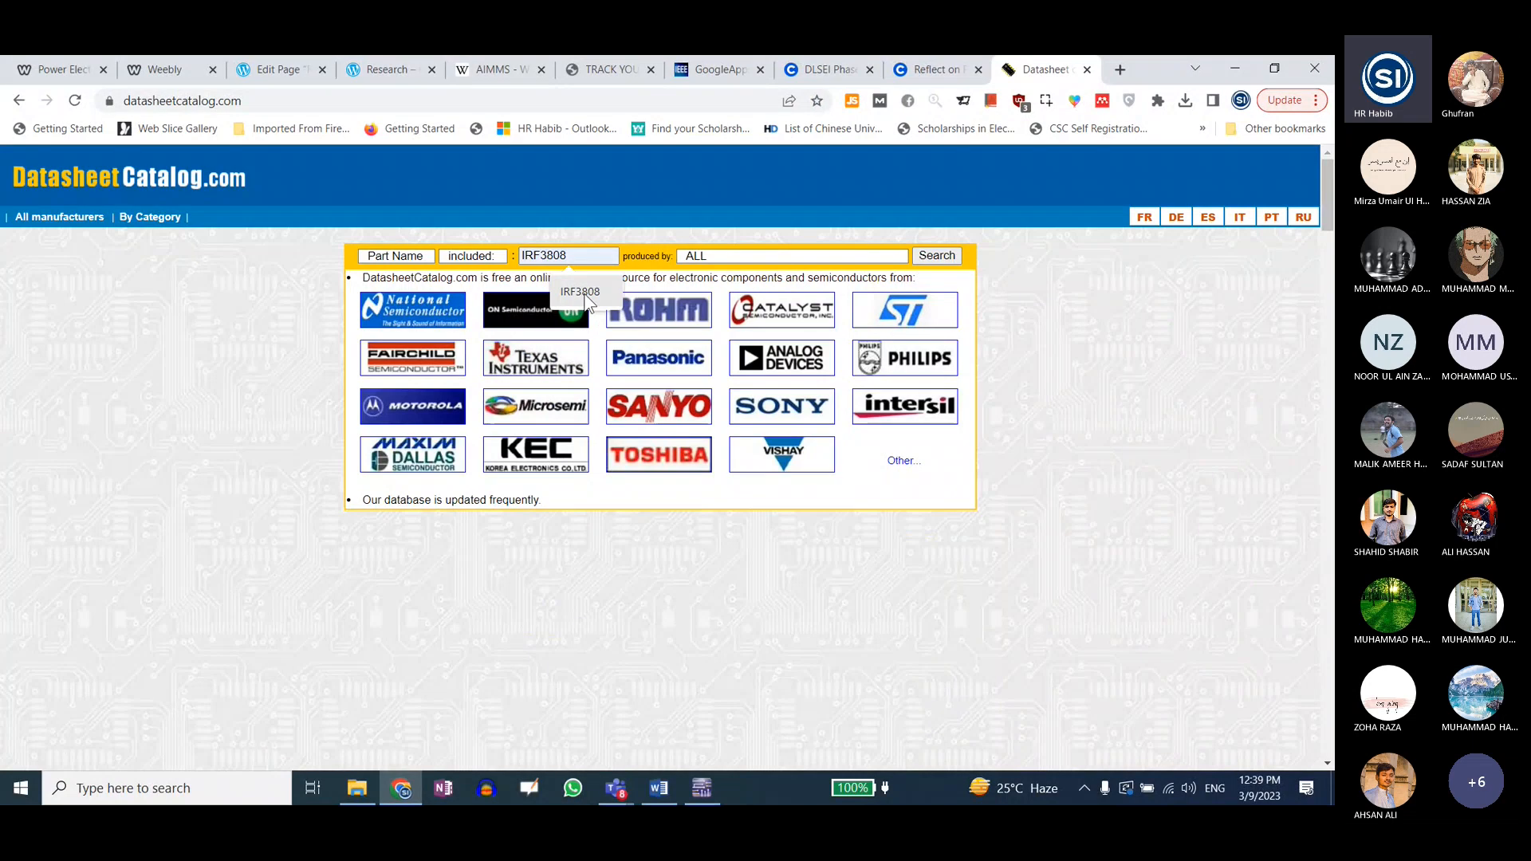
{"action": "left_click", "coordinate": [586, 293]}
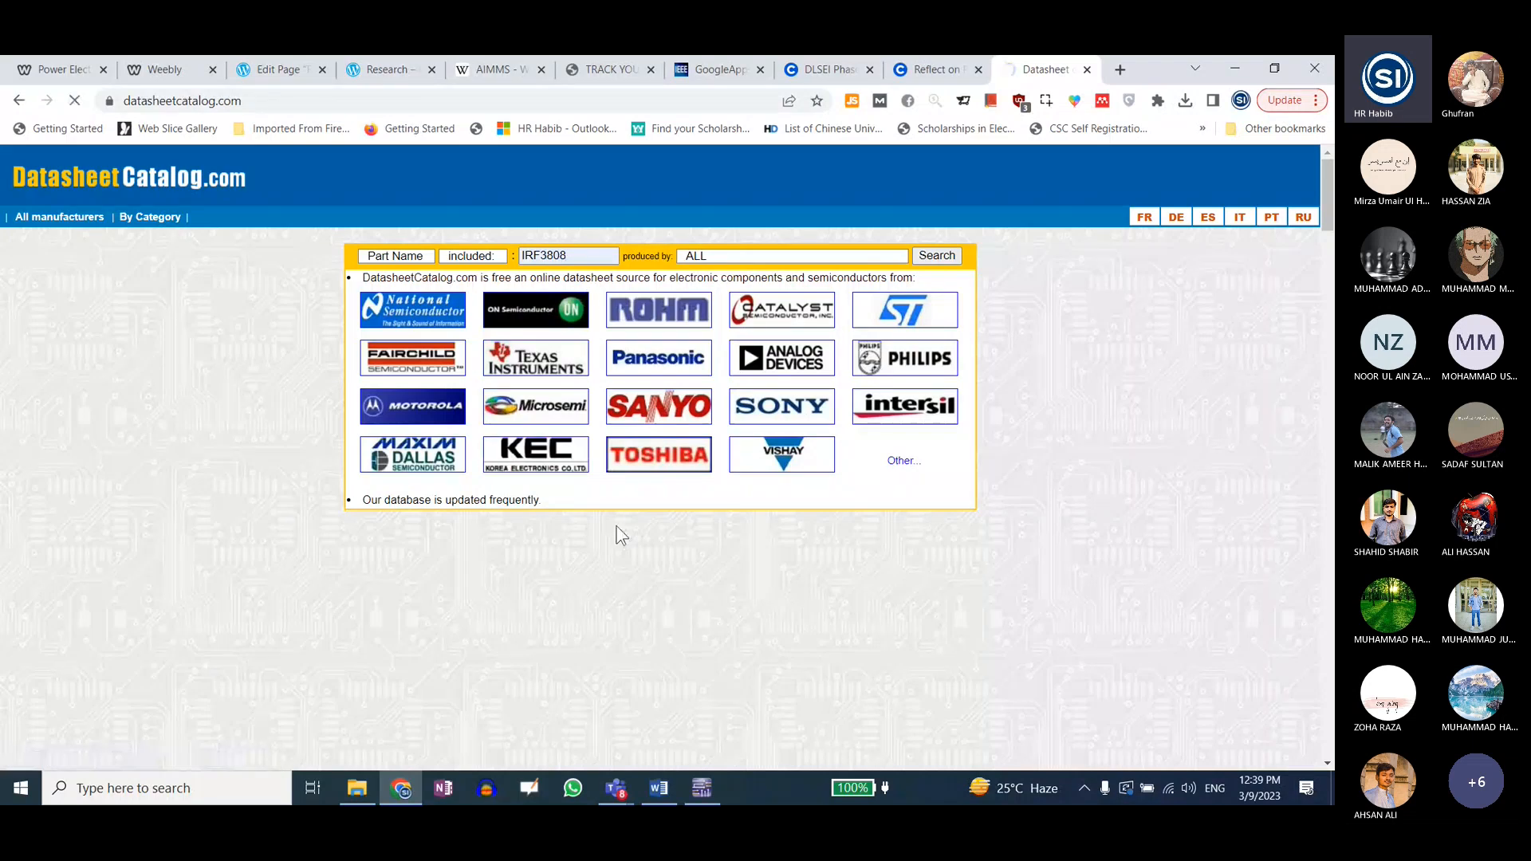
{"action": "key", "text": "Return"}
- Download the International Rectifier datasheet for the IRF3808 entry and open irf3808.pdf from its folder
{"action": "scroll", "coordinate": [517, 594], "scroll_direction": "down", "scroll_amount": 2}
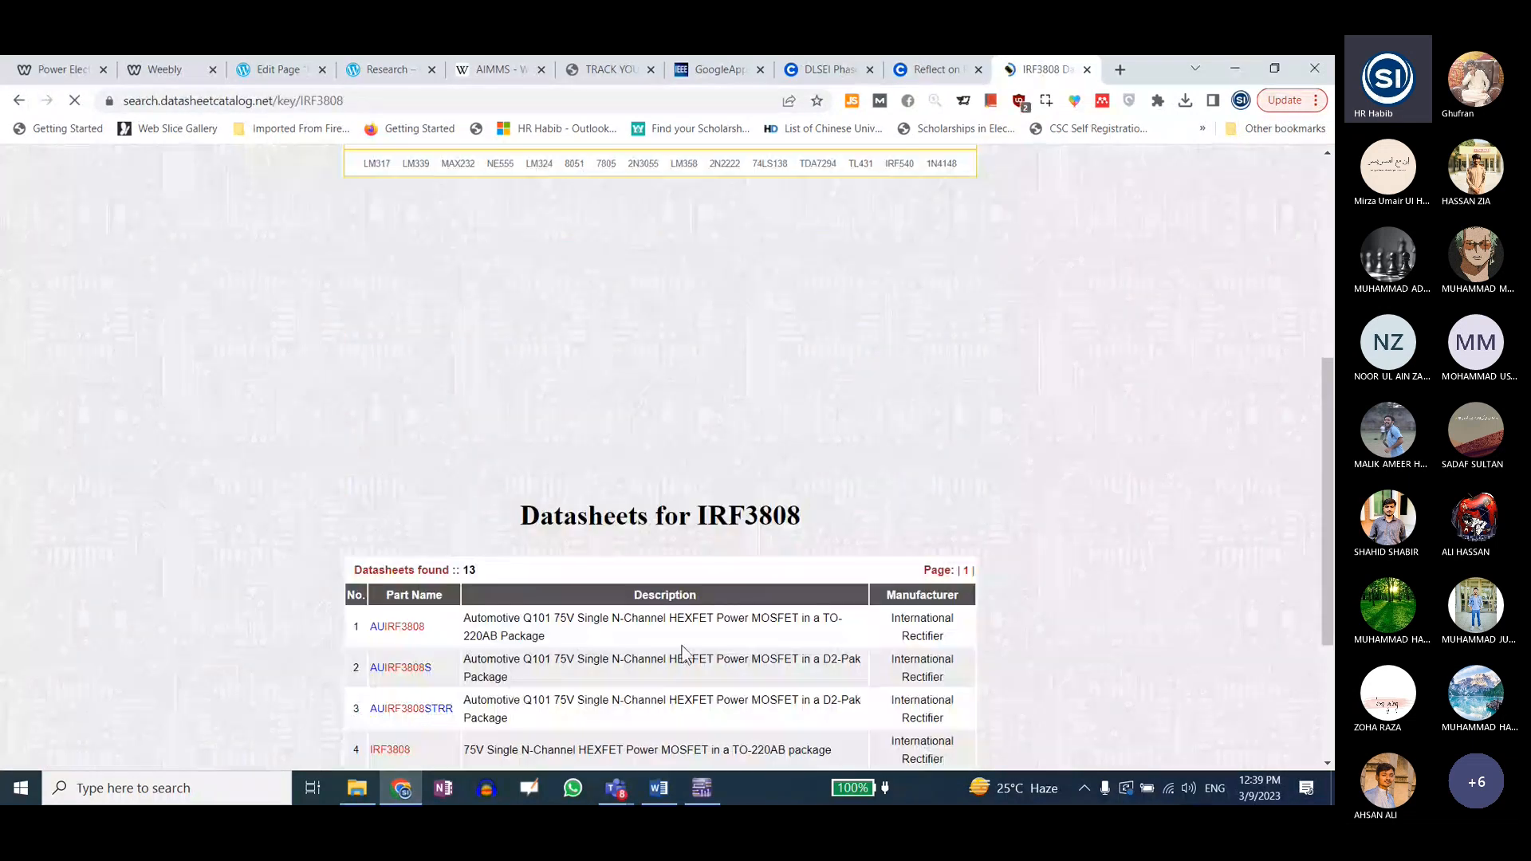
{"action": "scroll", "coordinate": [830, 664], "scroll_direction": "down", "scroll_amount": 3}
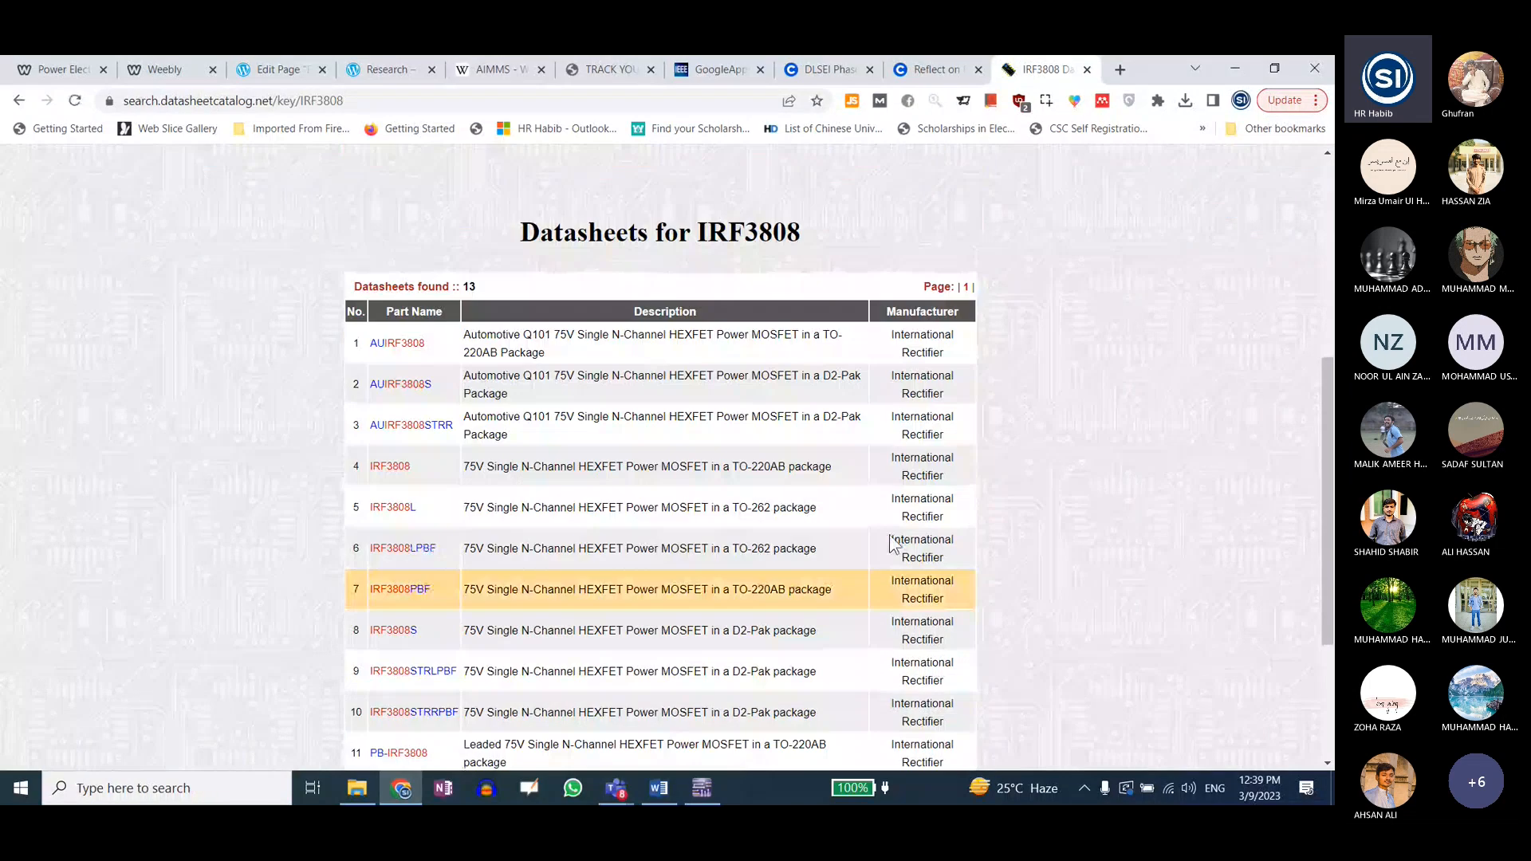
{"action": "left_click", "coordinate": [394, 467]}
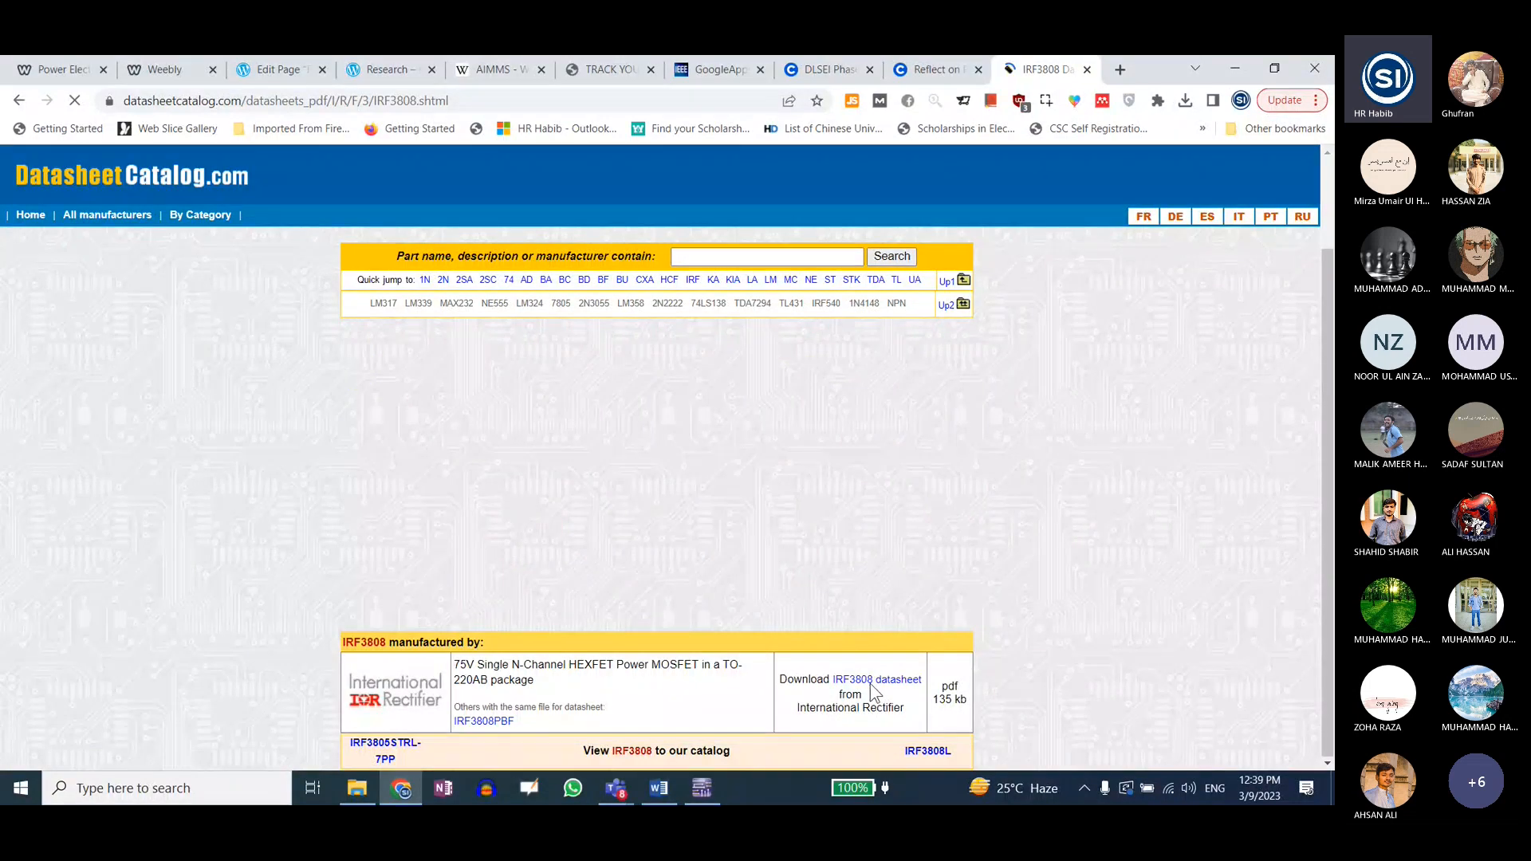
{"action": "scroll", "coordinate": [870, 677], "scroll_direction": "down", "scroll_amount": 2}
{"action": "left_click", "coordinate": [873, 574]}
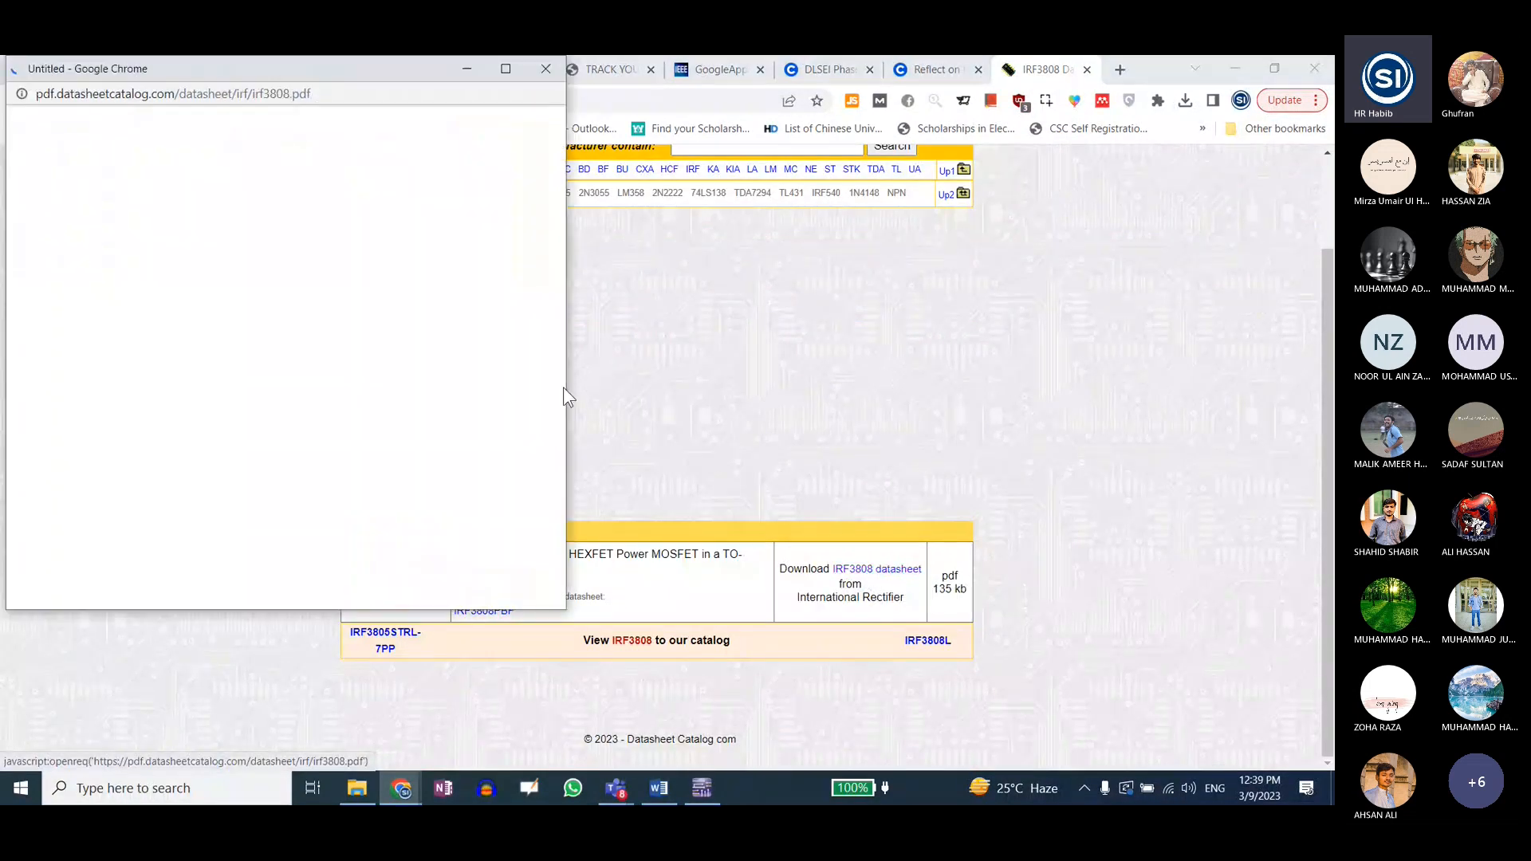
{"action": "left_click", "coordinate": [356, 789]}
{"action": "double_click", "coordinate": [217, 437]}
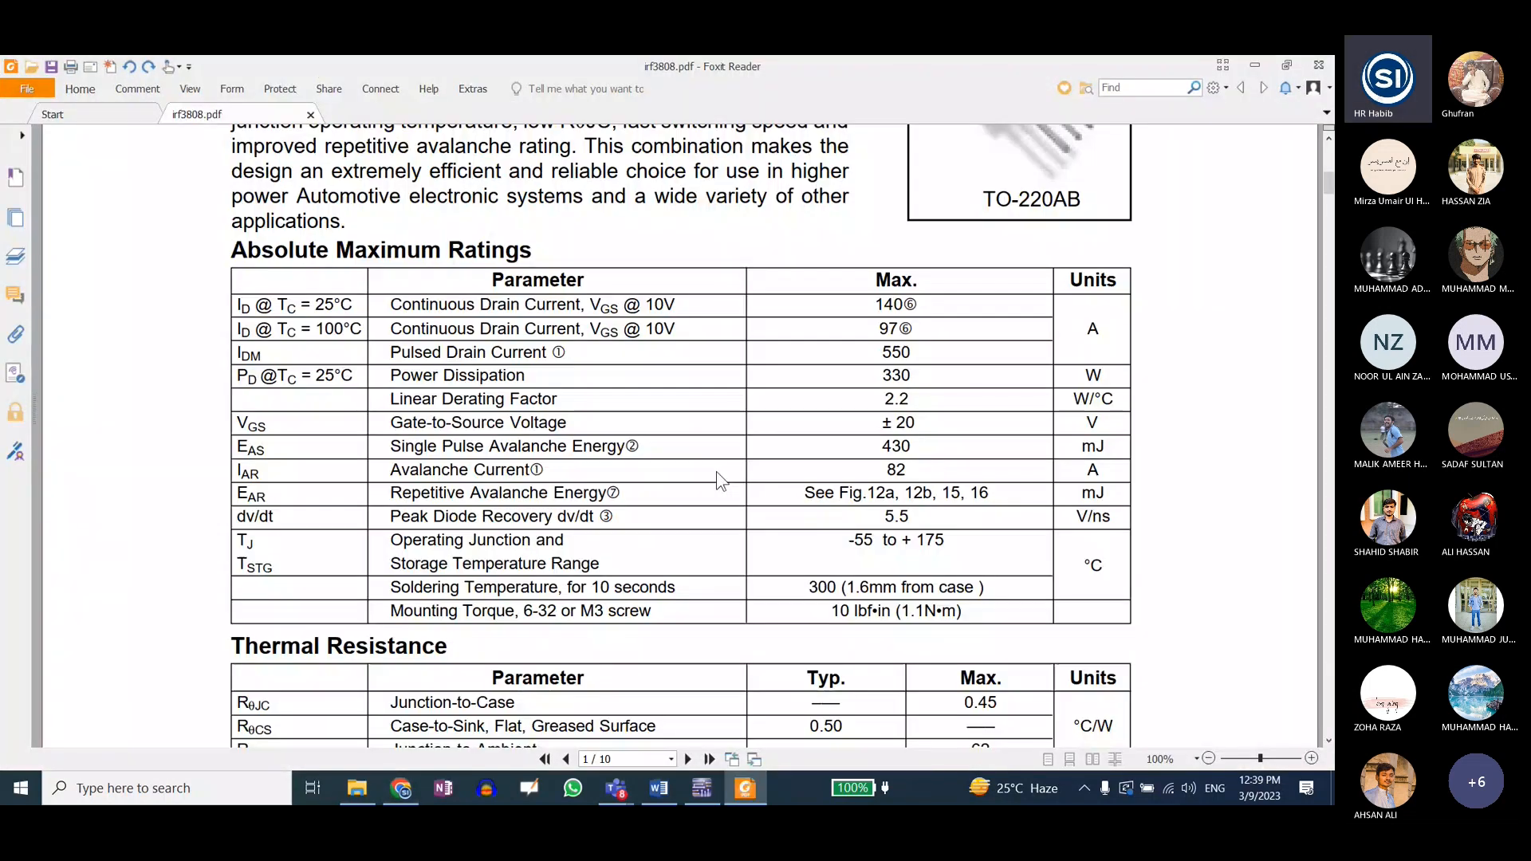
- Check MOSFET Q2's part number in Multisim, and search the datasheet catalog in Chrome for 2SJ661
{"action": "left_click", "coordinate": [702, 788]}
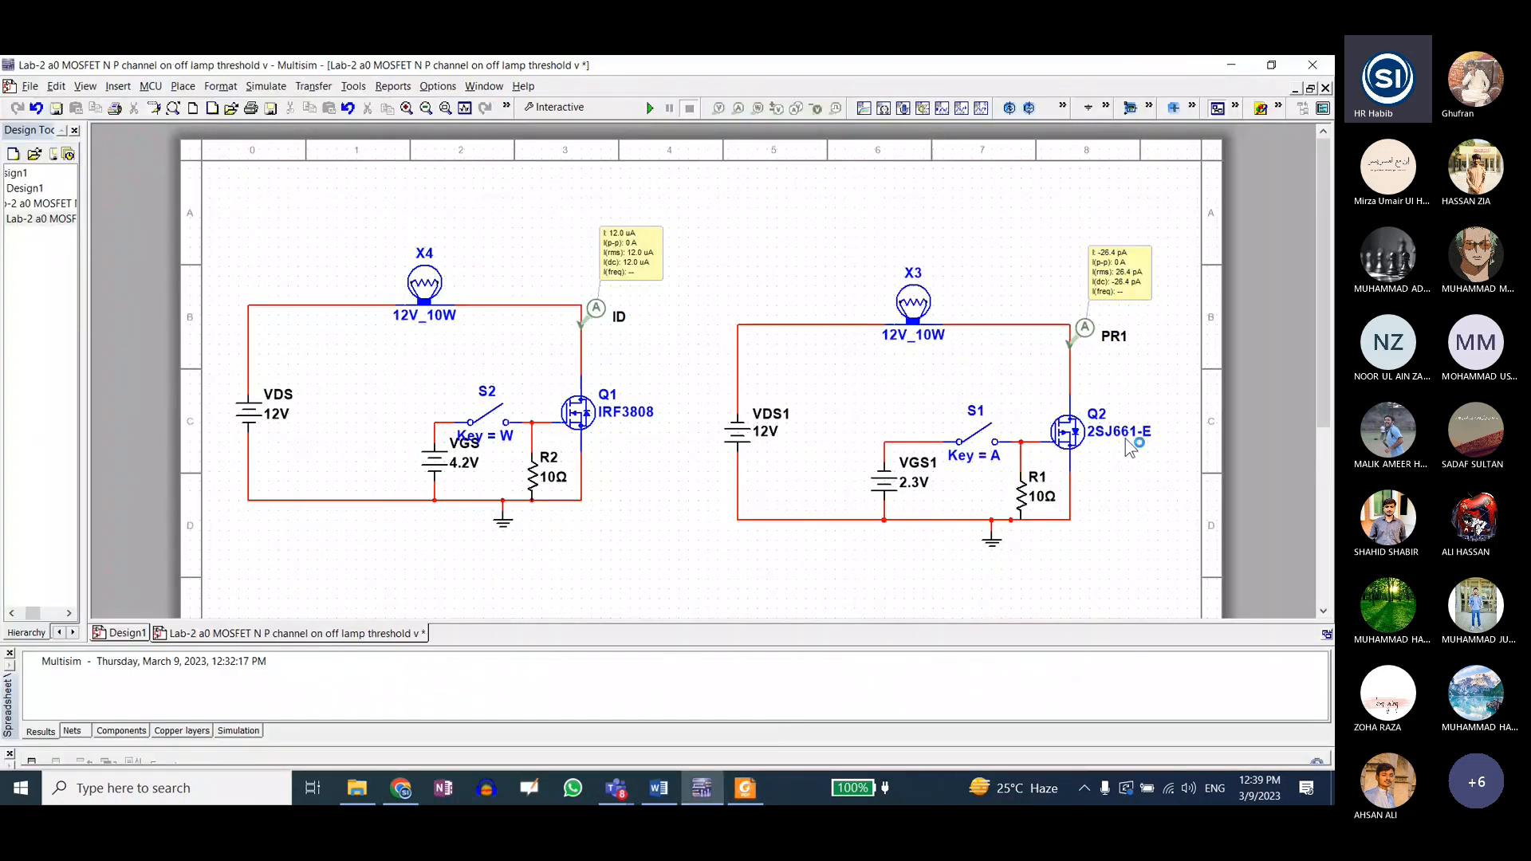
{"action": "left_click", "coordinate": [400, 787]}
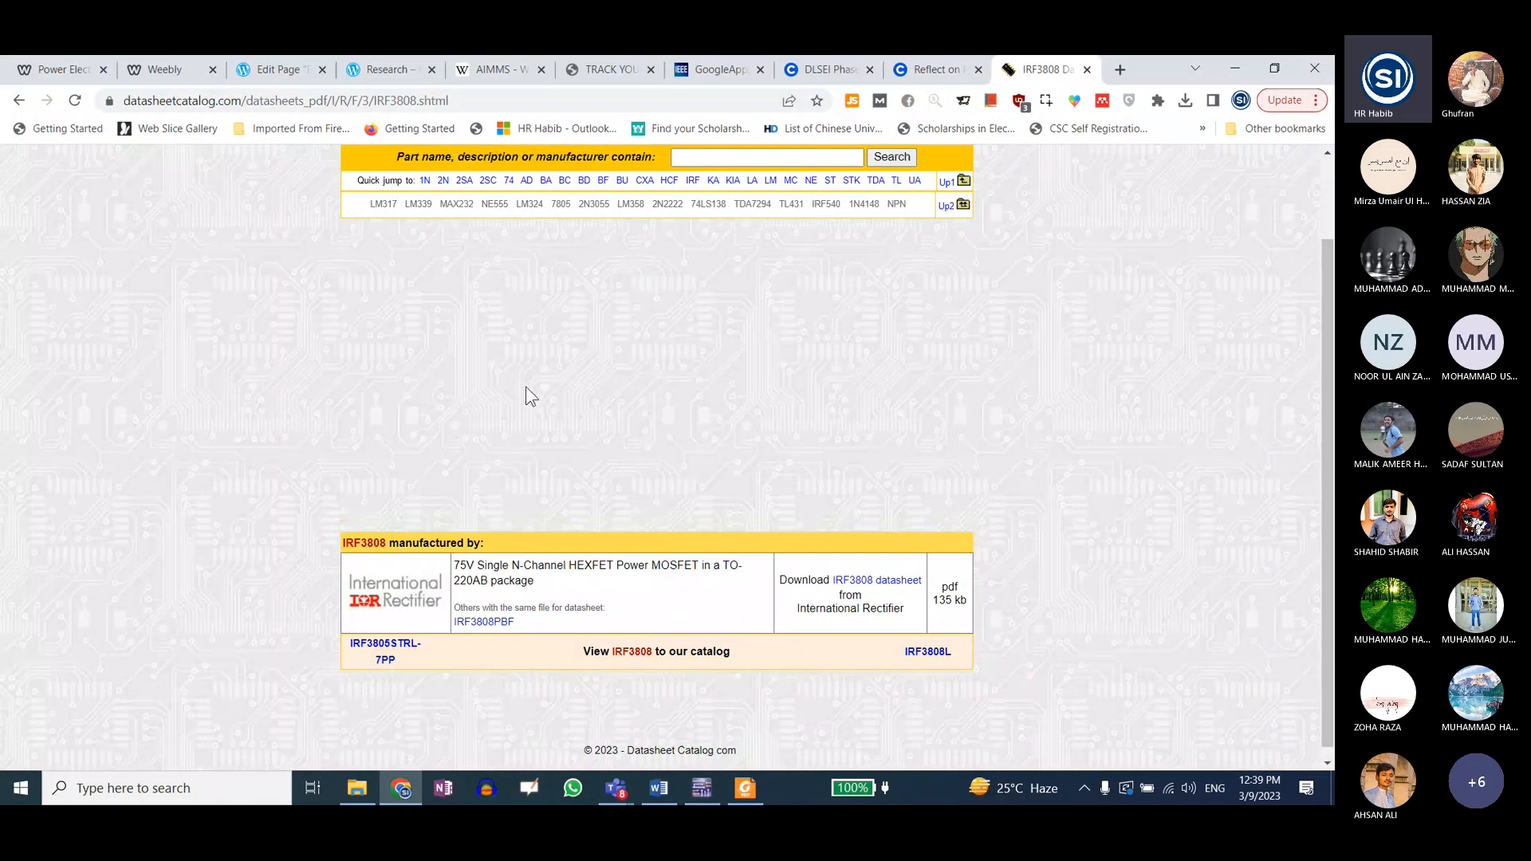
{"action": "scroll", "coordinate": [530, 395], "scroll_direction": "up", "scroll_amount": 2}
{"action": "left_click", "coordinate": [701, 256]}
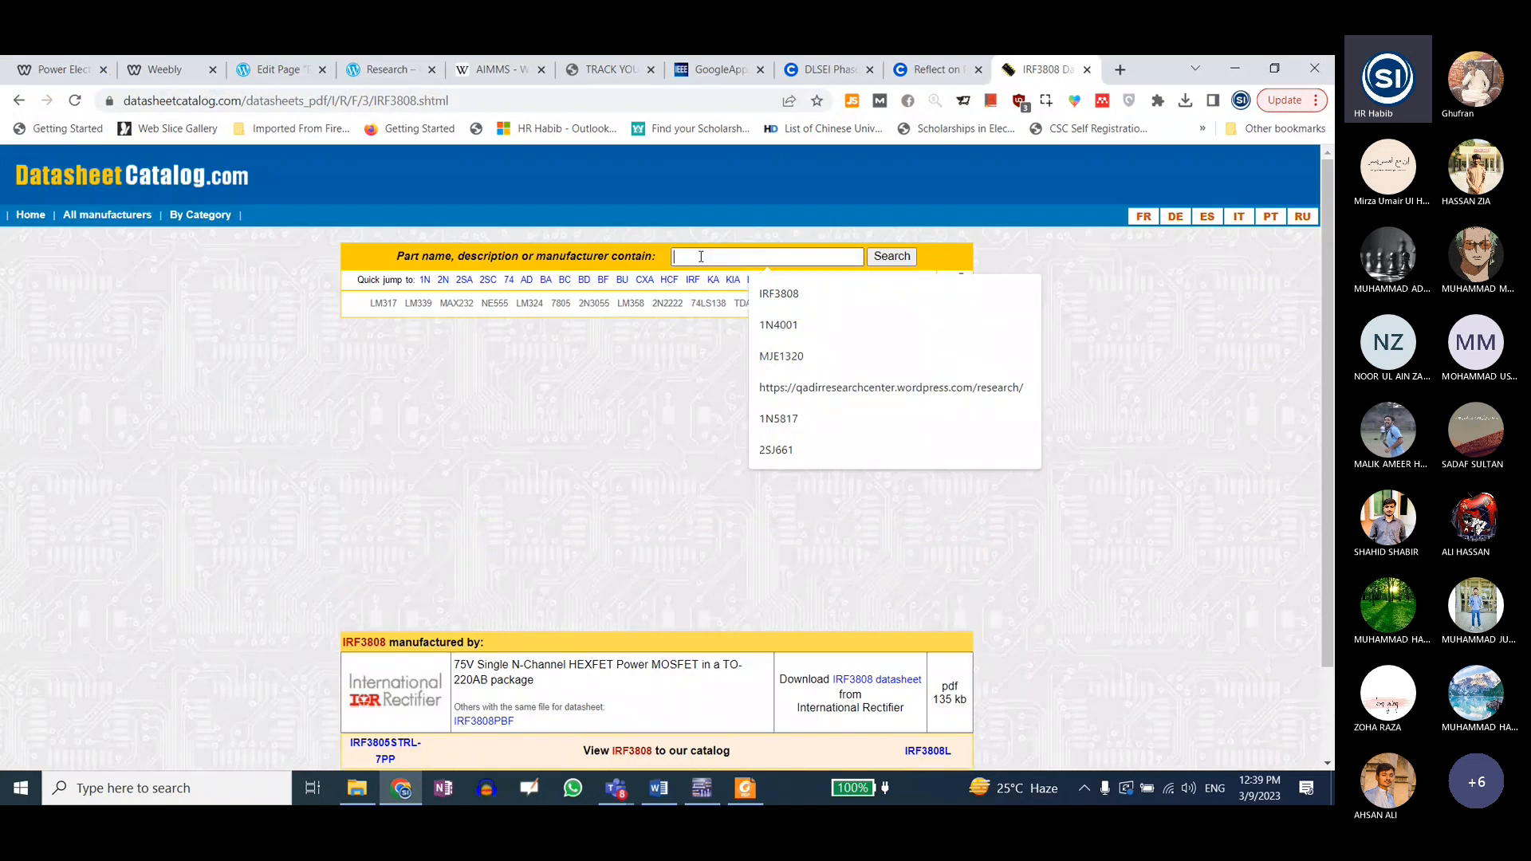
{"action": "left_click", "coordinate": [778, 449]}
{"action": "key", "text": "Return"}
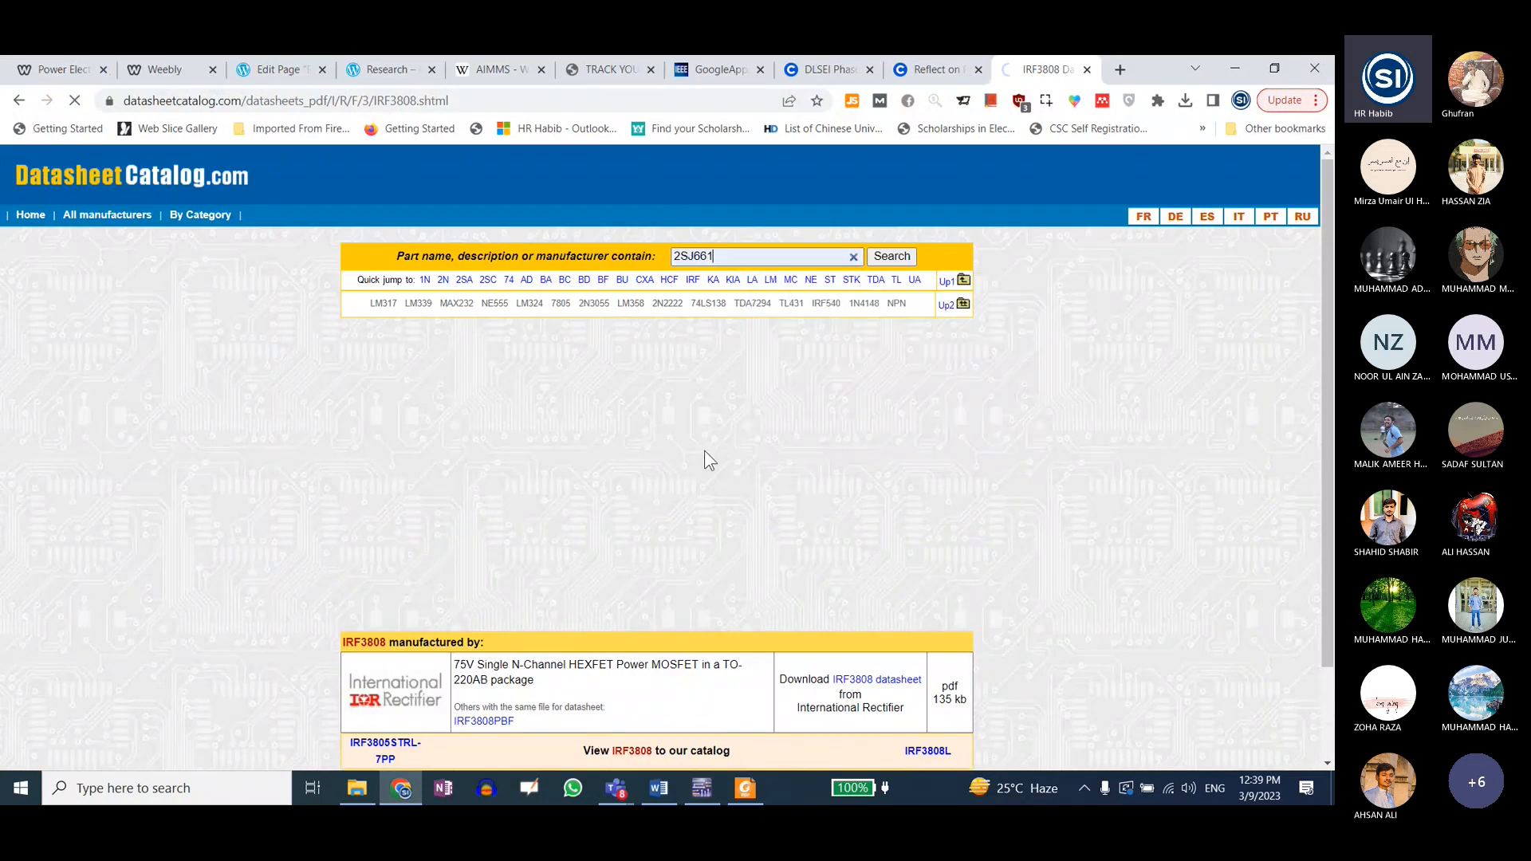
- Check the catalog results for 2SJ661, and open alldatasheet.com in a new tab
{"action": "scroll", "coordinate": [461, 616], "scroll_direction": "down", "scroll_amount": 1}
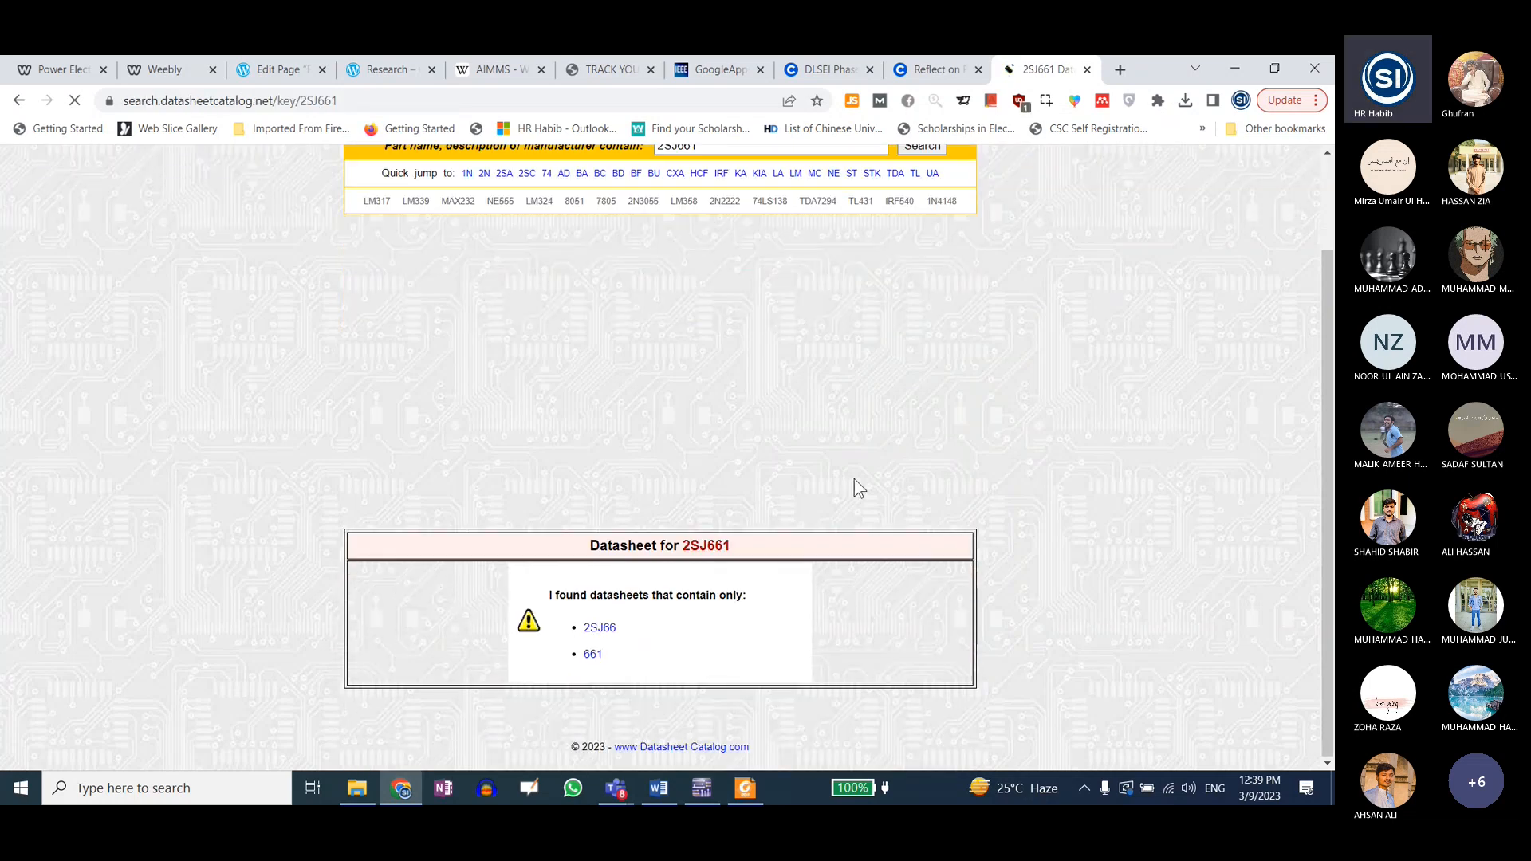
{"action": "left_click", "coordinate": [1125, 64]}
{"action": "type", "text": "allda"}
{"action": "key", "text": "Return"}
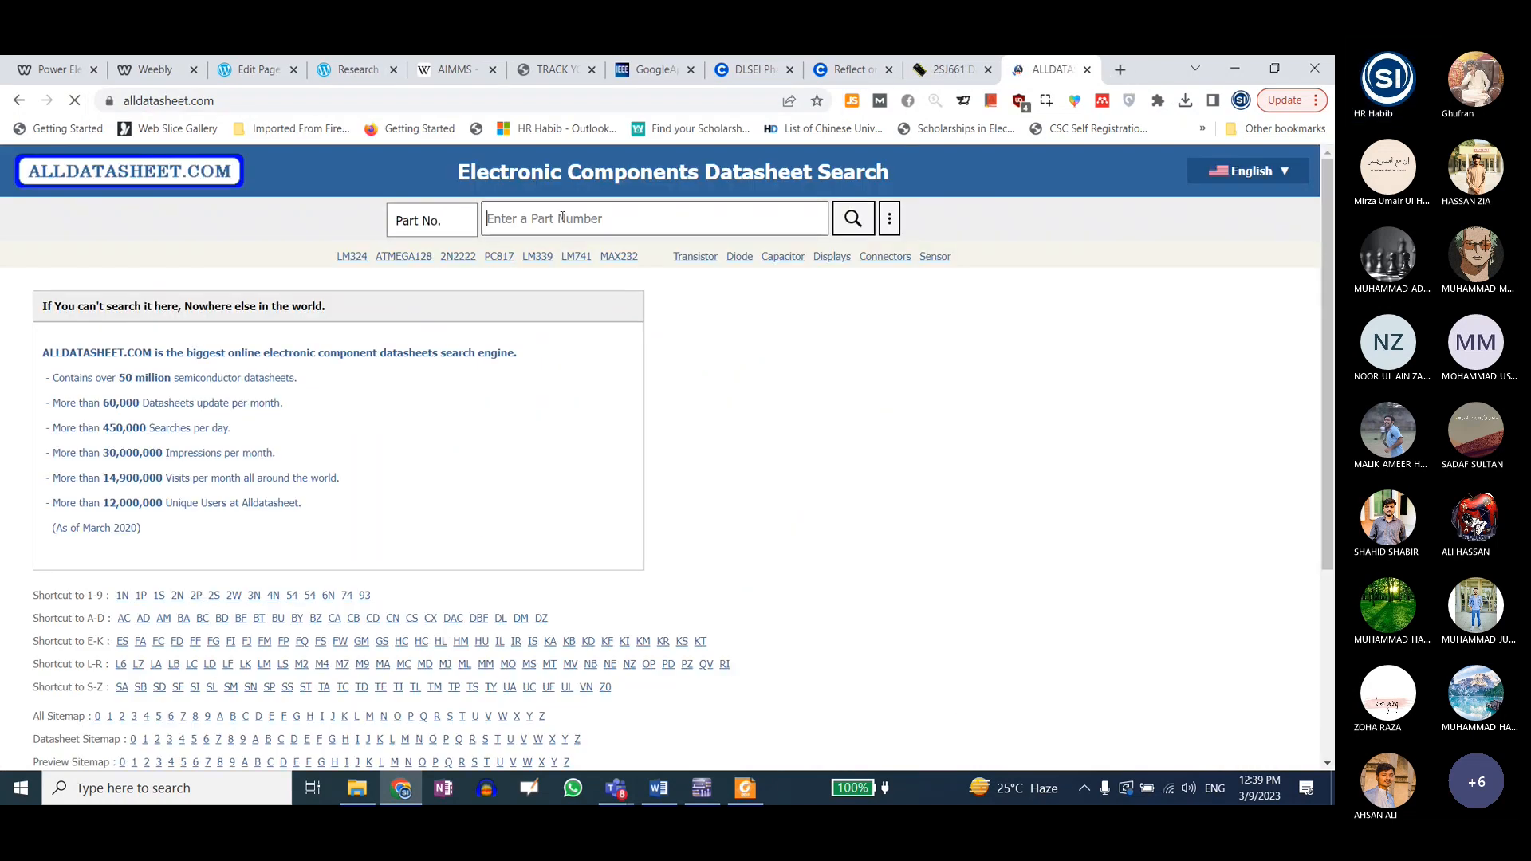
- Copy the part number 2SJ661 from the datasheet catalog's search and search for it on alldatasheet.com
{"action": "left_click", "coordinate": [949, 69]}
{"action": "double_click", "coordinate": [651, 256]}
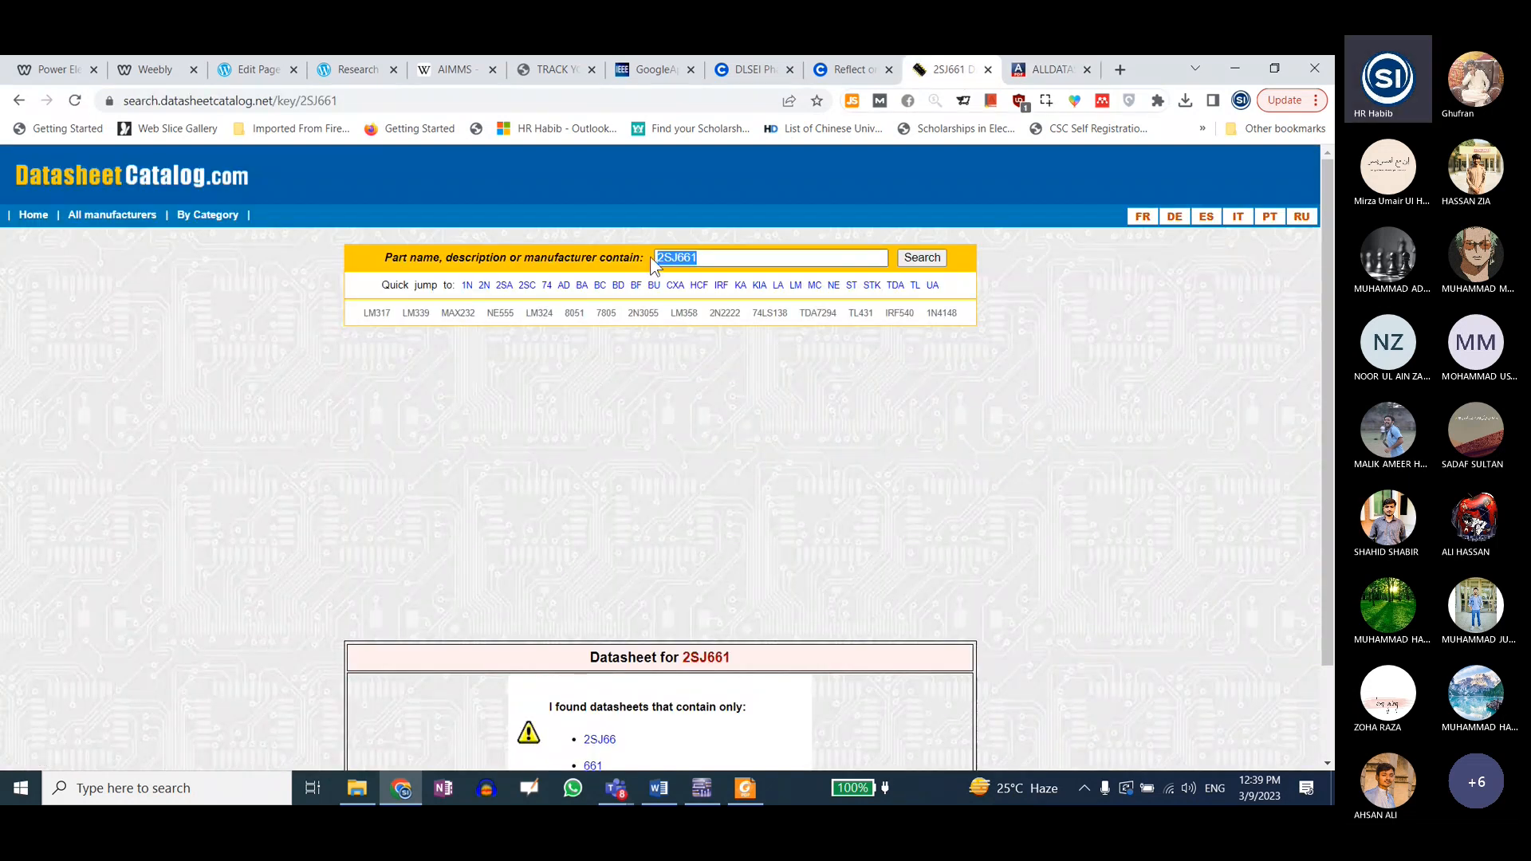
{"action": "key", "text": "ctrl+c"}
{"action": "key", "text": "ctrl+Tab"}
{"action": "key", "text": "ctrl+v"}
{"action": "key", "text": "Return"}
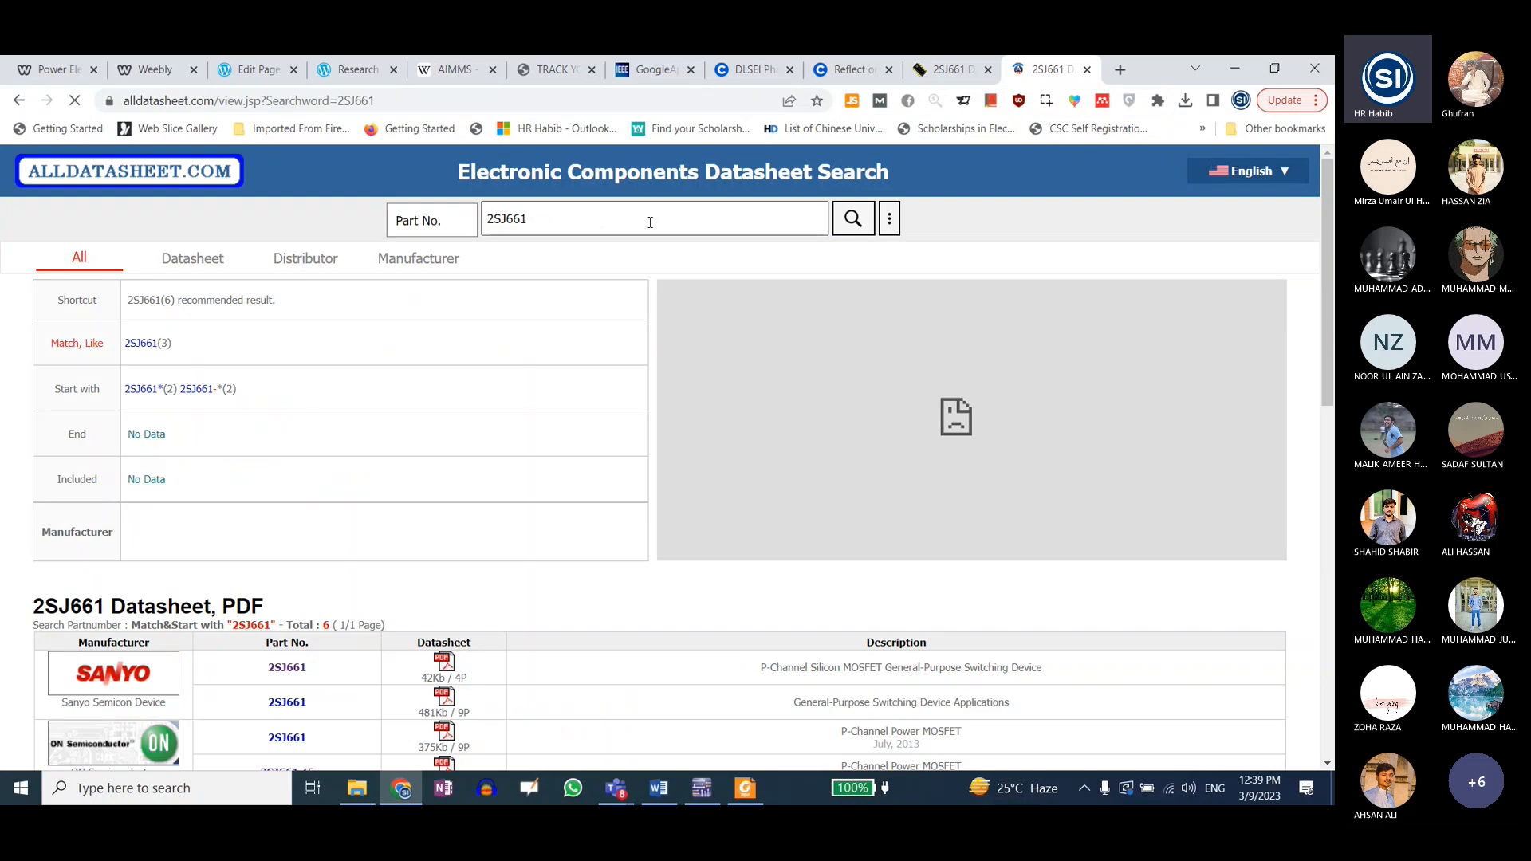
- Open the PDF page of Sanyo's 2SJ661 P-channel MOSFET datasheet and cancel the file download
{"action": "scroll", "coordinate": [192, 518], "scroll_direction": "down", "scroll_amount": 2}
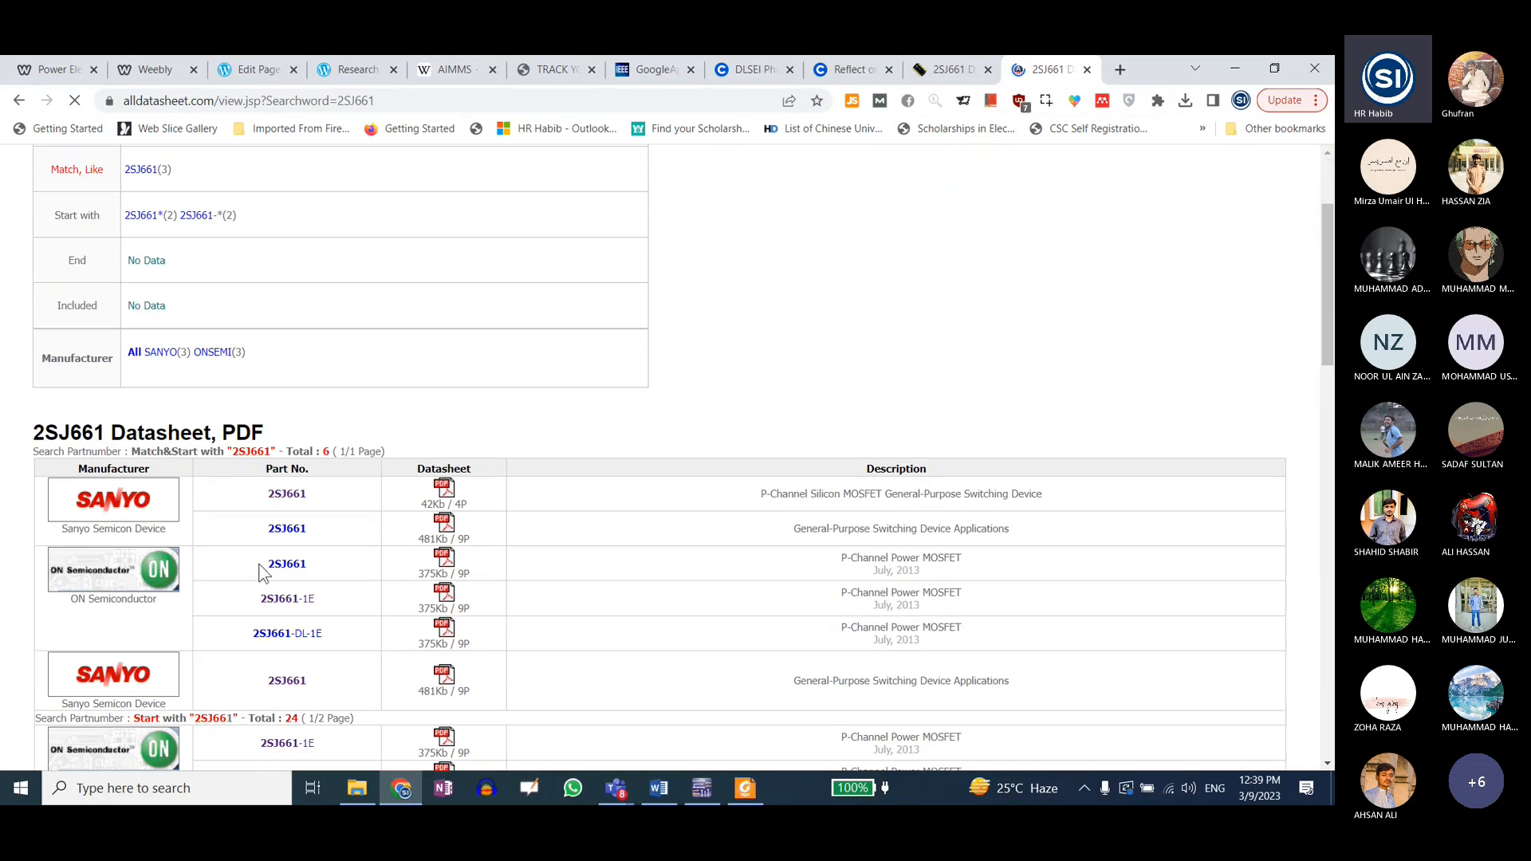
{"action": "scroll", "coordinate": [294, 502], "scroll_direction": "down", "scroll_amount": 1}
{"action": "left_click", "coordinate": [290, 407]}
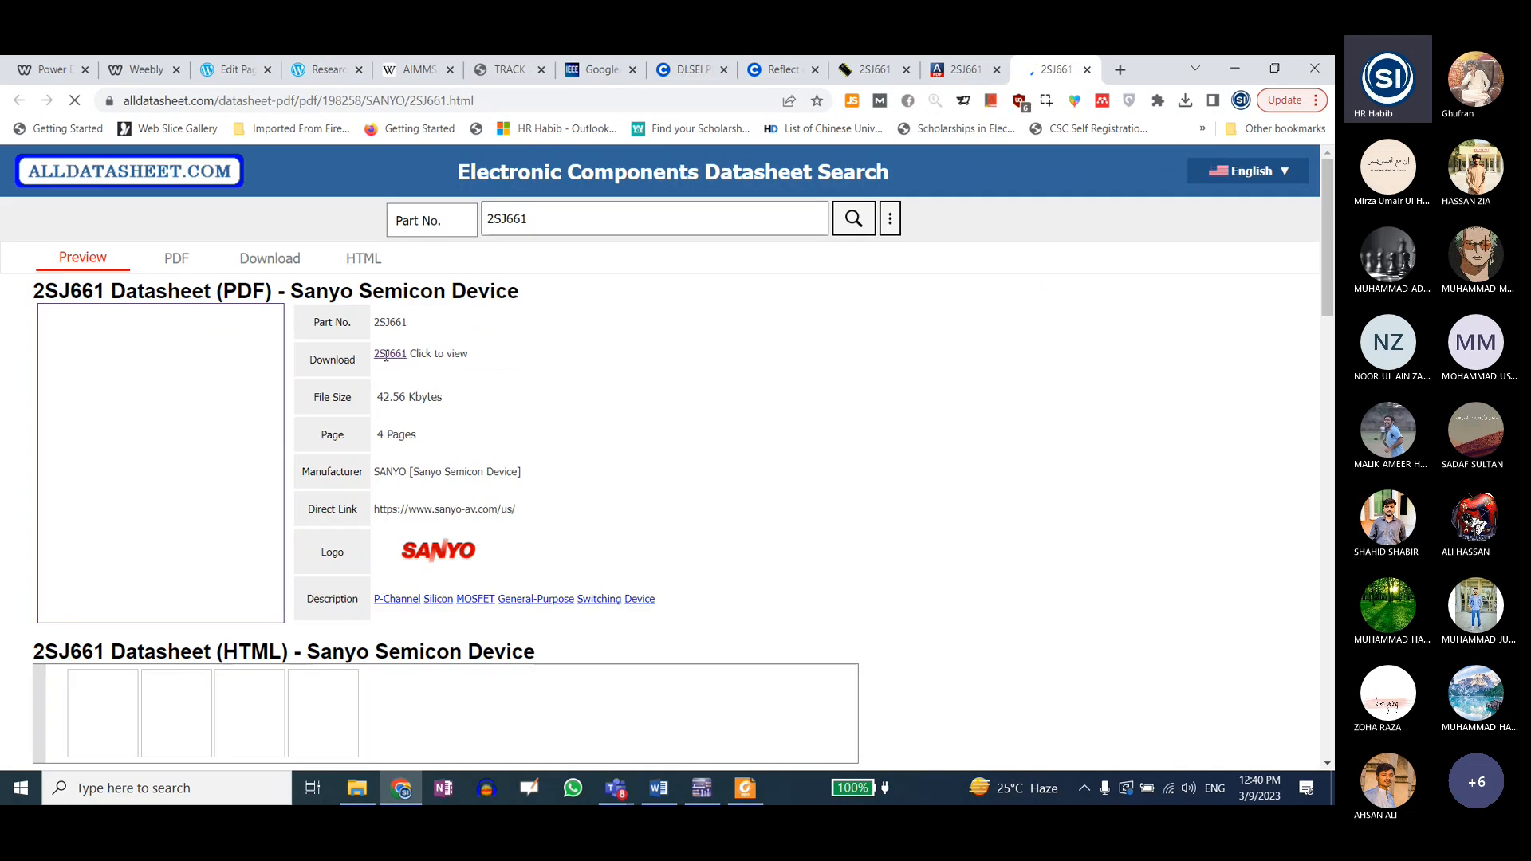
{"action": "left_click", "coordinate": [390, 354]}
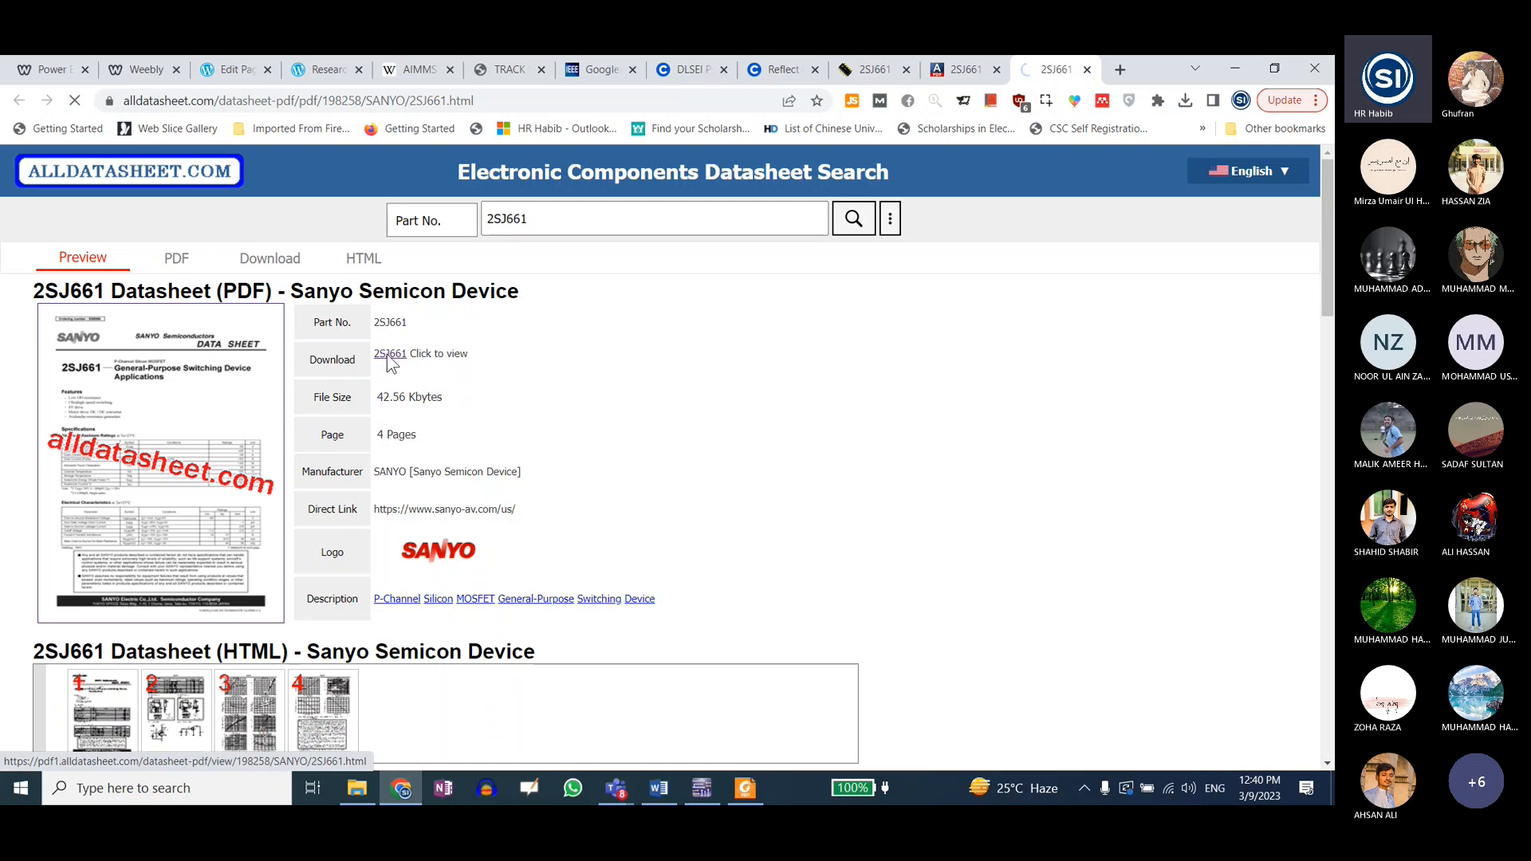
{"action": "scroll", "coordinate": [235, 460], "scroll_direction": "down", "scroll_amount": 1}
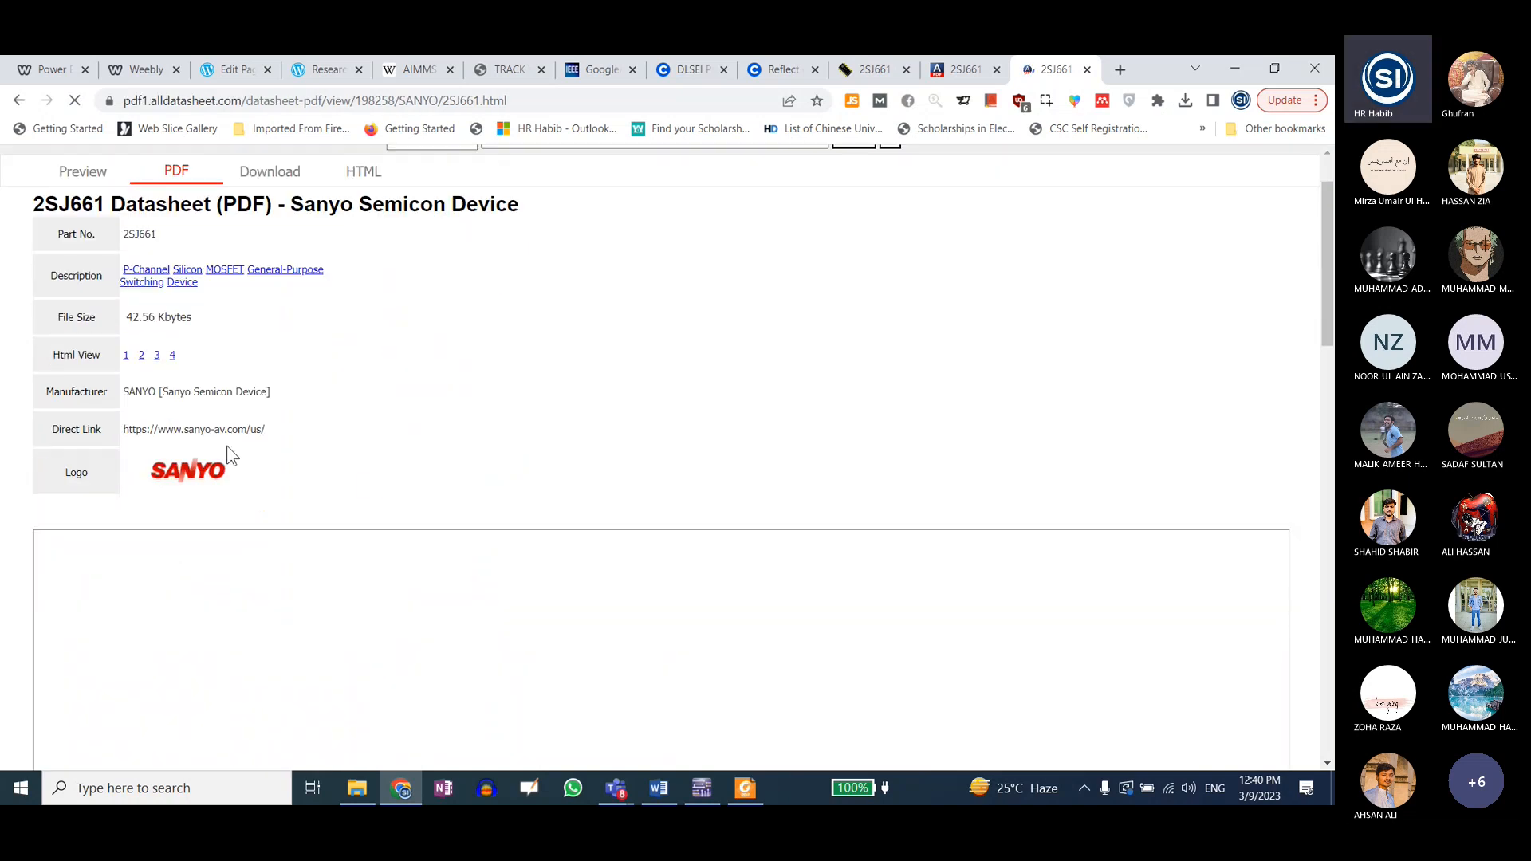
{"action": "scroll", "coordinate": [576, 466], "scroll_direction": "up", "scroll_amount": 1}
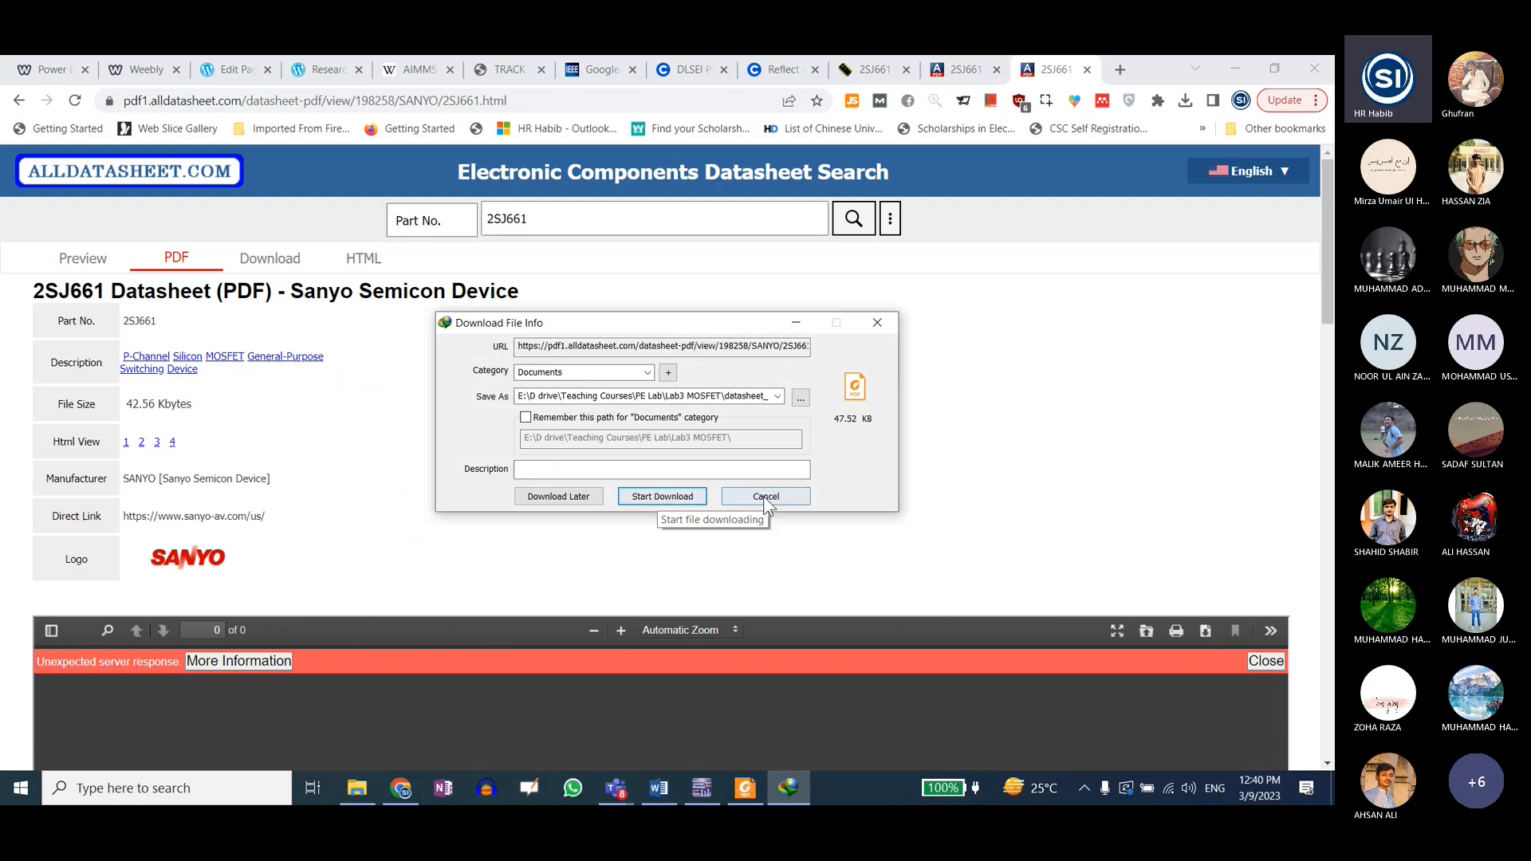
{"action": "left_click", "coordinate": [763, 496]}
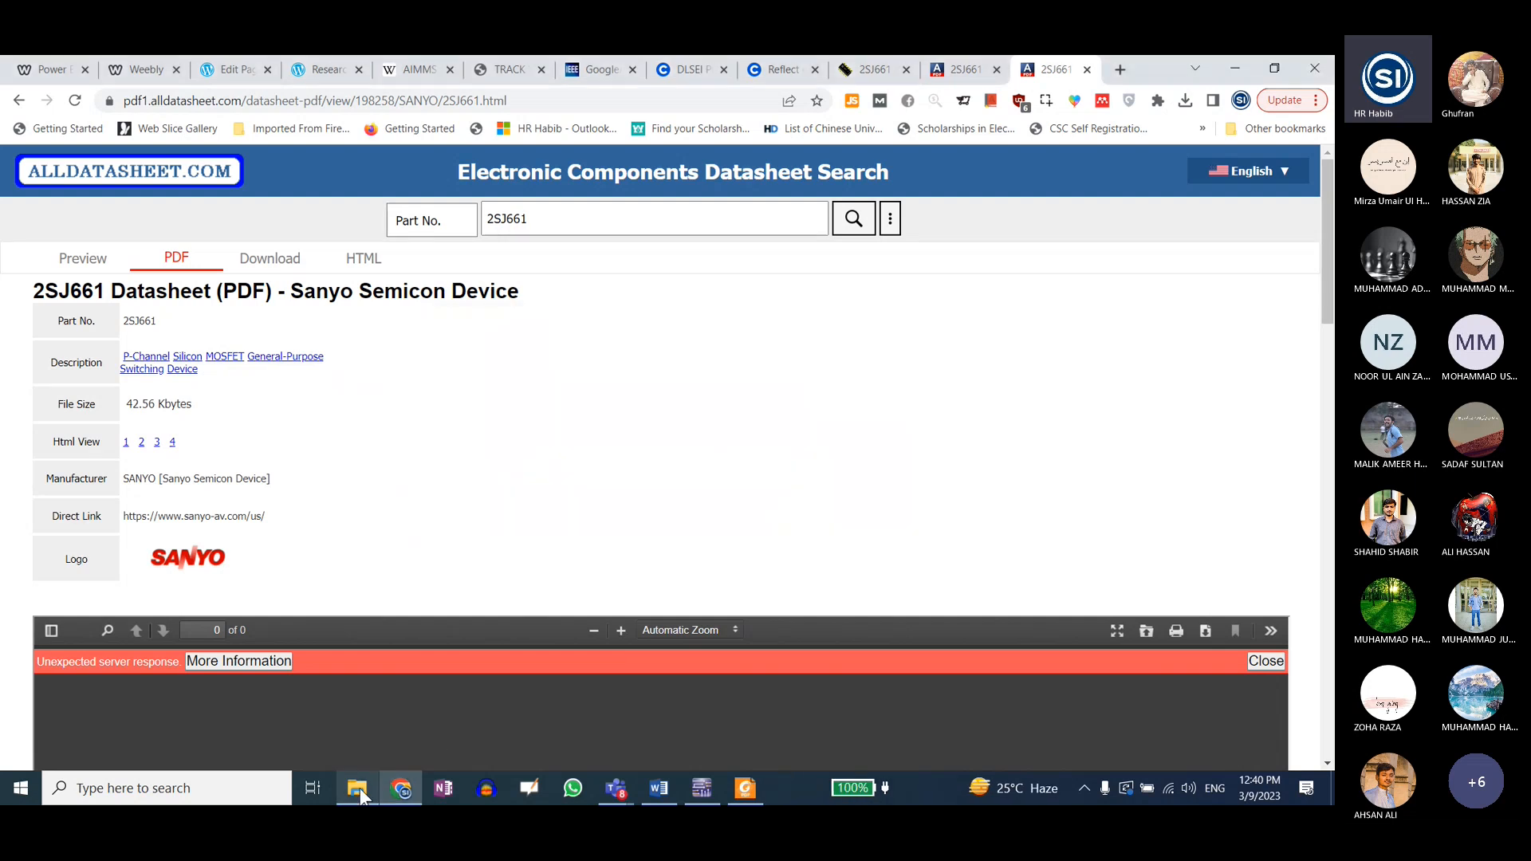
- Switch to File Explorer and open datasheet_2 from the Lab3 MOSFET folder at its first page
{"action": "left_click", "coordinate": [360, 788]}
{"action": "left_click", "coordinate": [214, 422]}
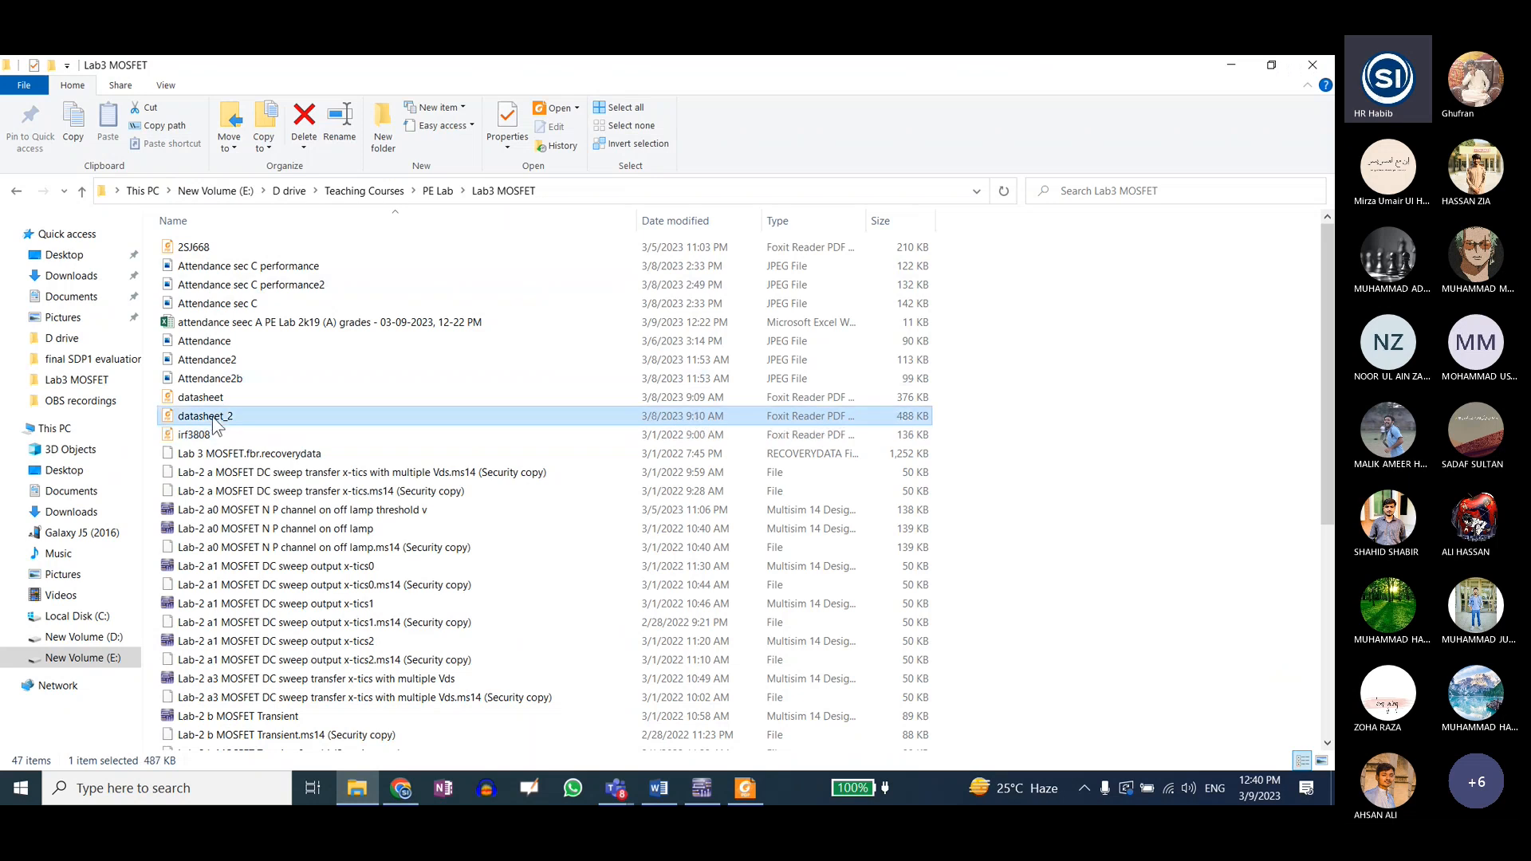
{"action": "double_click", "coordinate": [213, 423]}
{"action": "scroll", "coordinate": [676, 412], "scroll_direction": "up", "scroll_amount": 5}
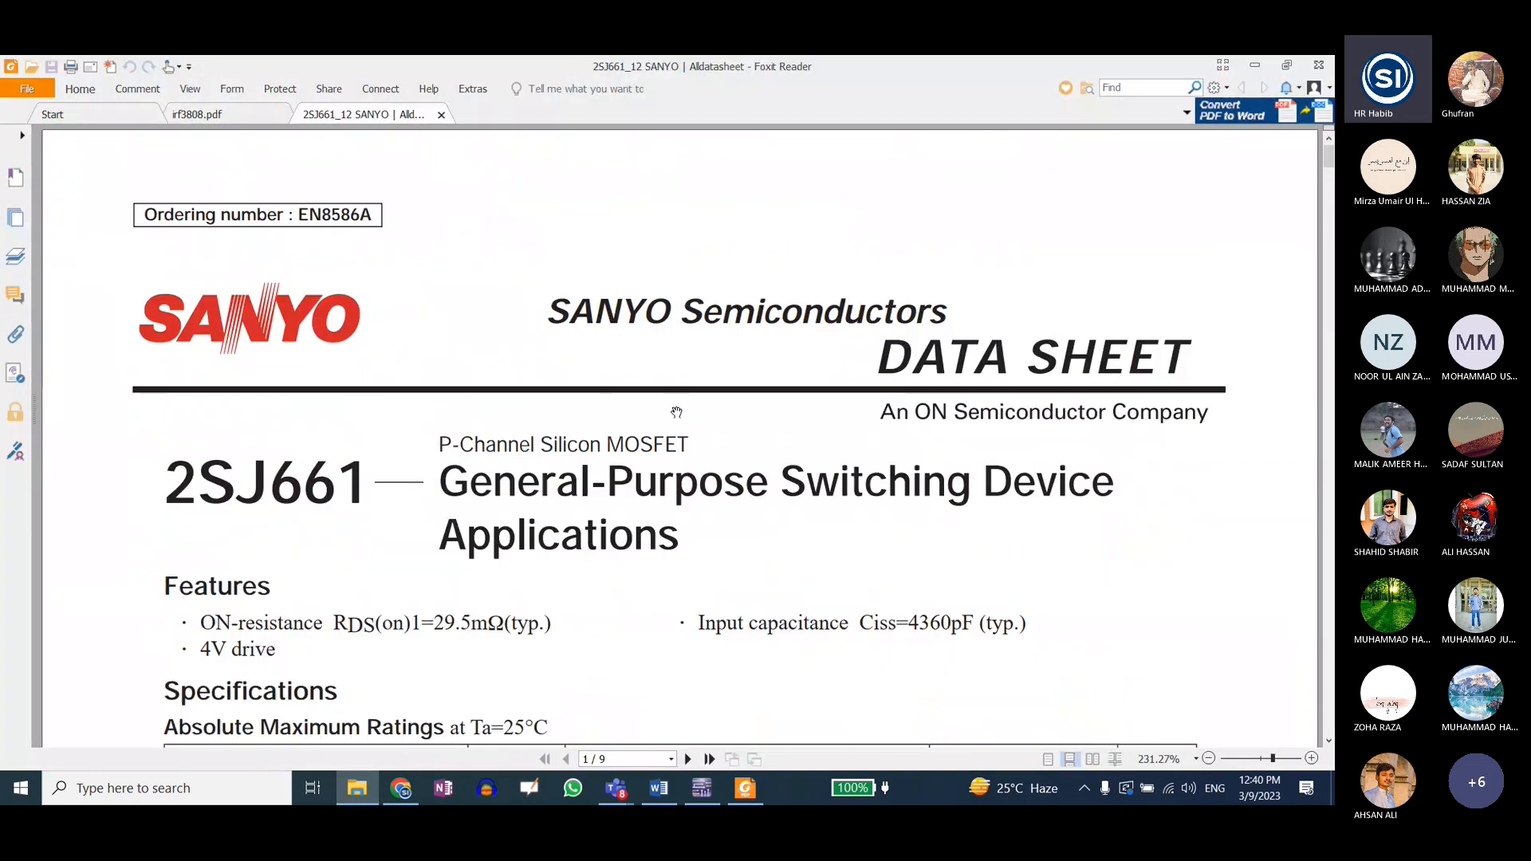
- Return to irf3808.pdf and highlight the VDSS rating on the first page
{"action": "left_click", "coordinate": [235, 114]}
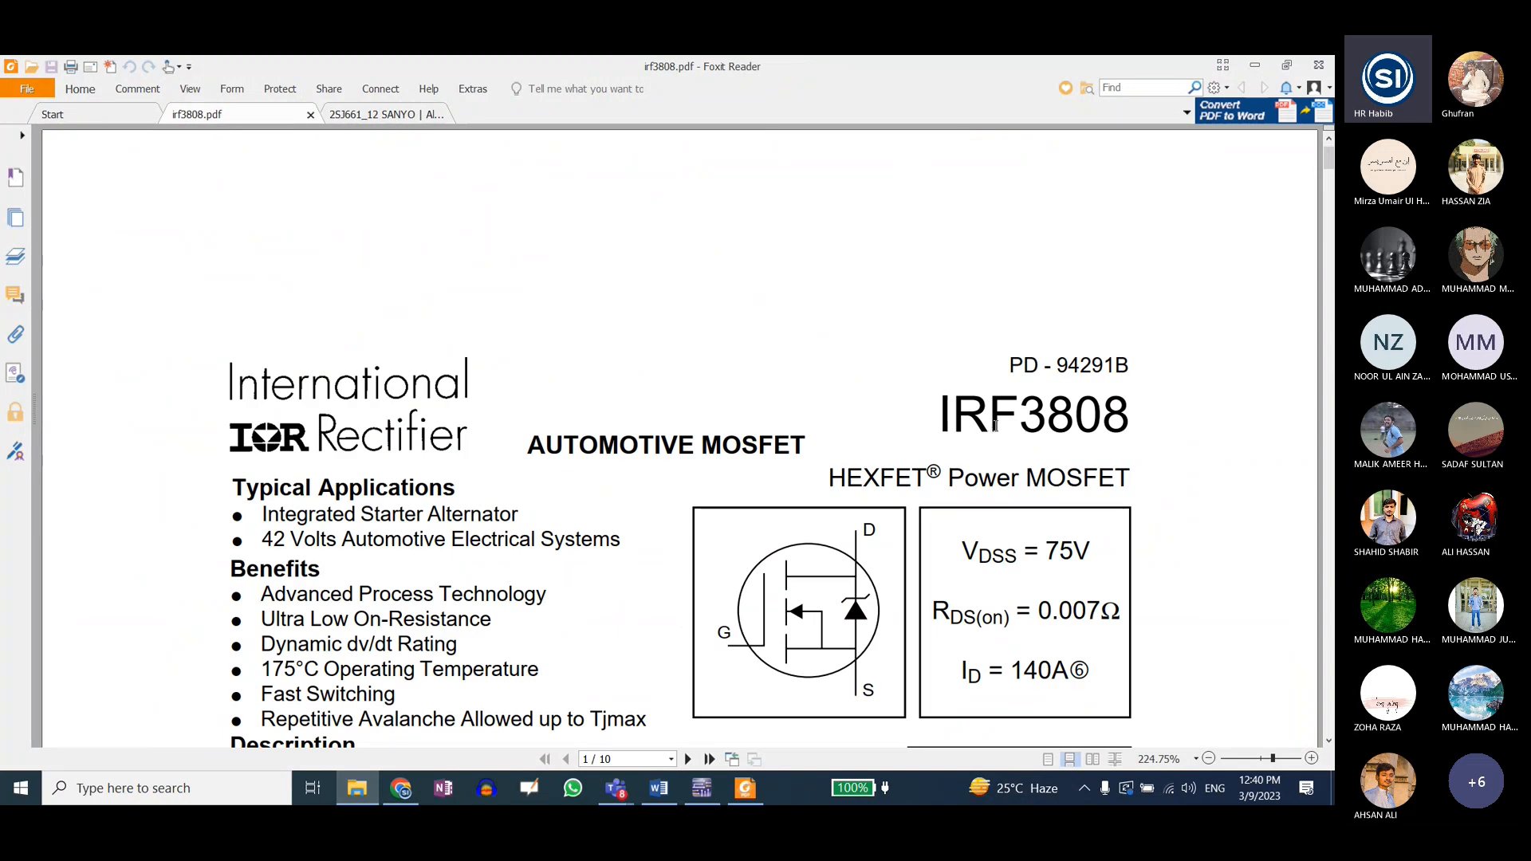
{"action": "scroll", "coordinate": [994, 425], "scroll_direction": "down", "scroll_amount": 3}
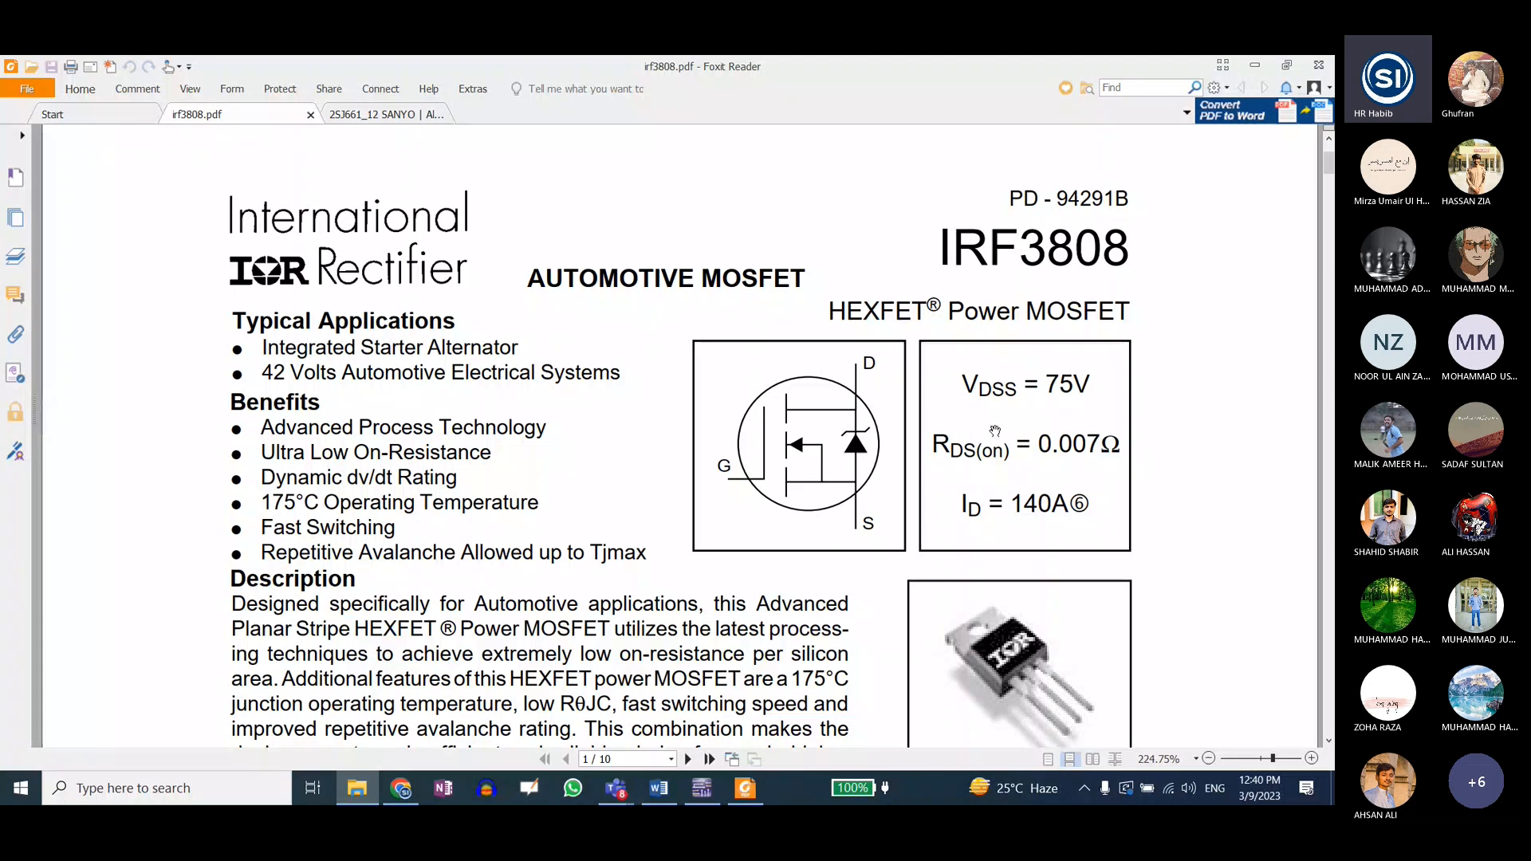
{"action": "left_click_drag", "start_coordinate": [963, 385], "coordinate": [1084, 510]}
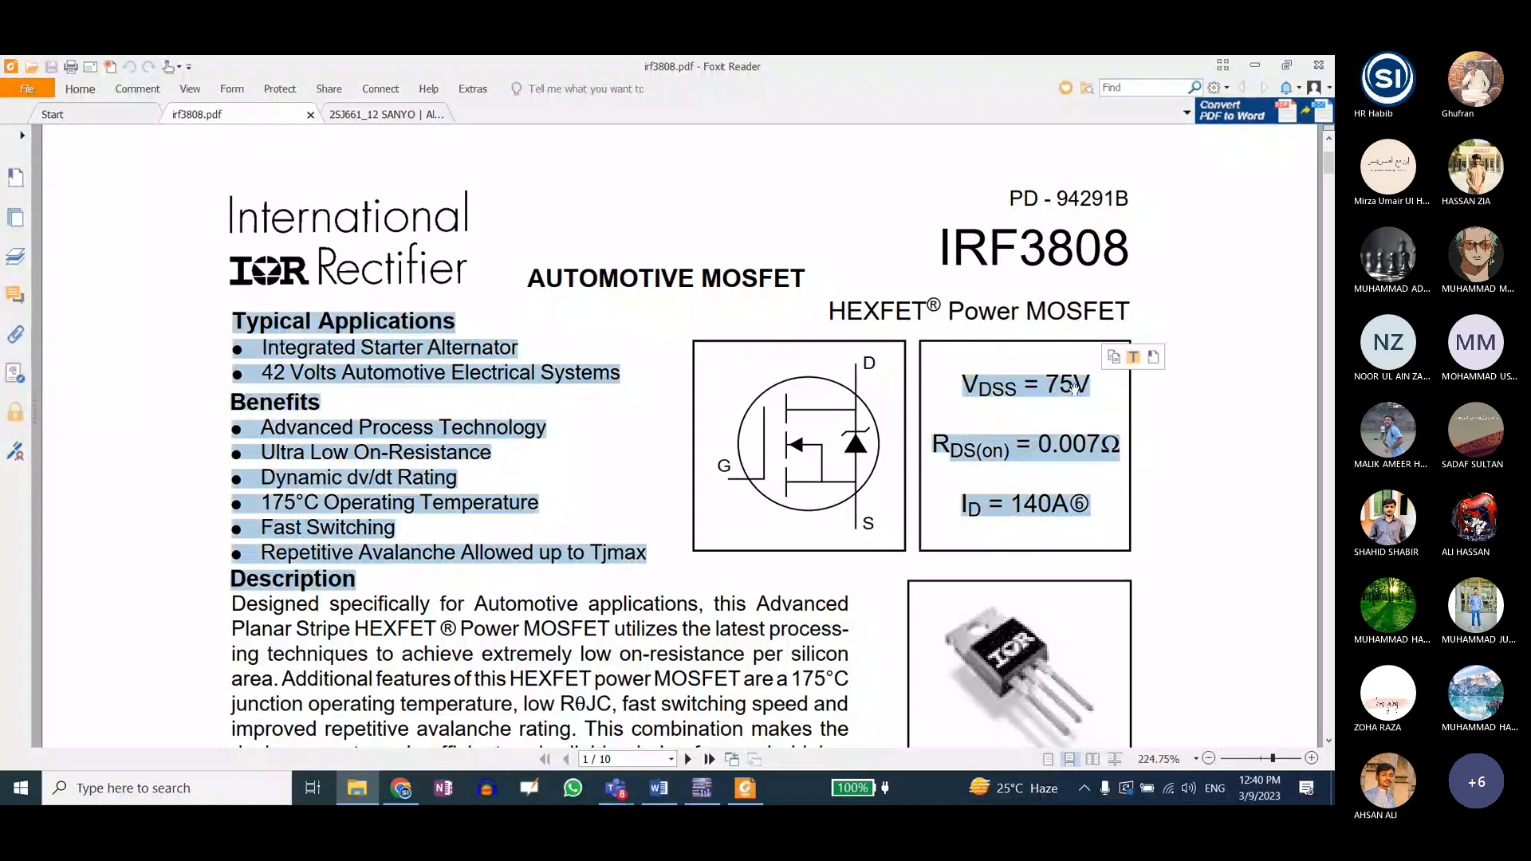
{"action": "left_click", "coordinate": [1073, 387]}
{"action": "left_click_drag", "start_coordinate": [962, 386], "coordinate": [1089, 388]}
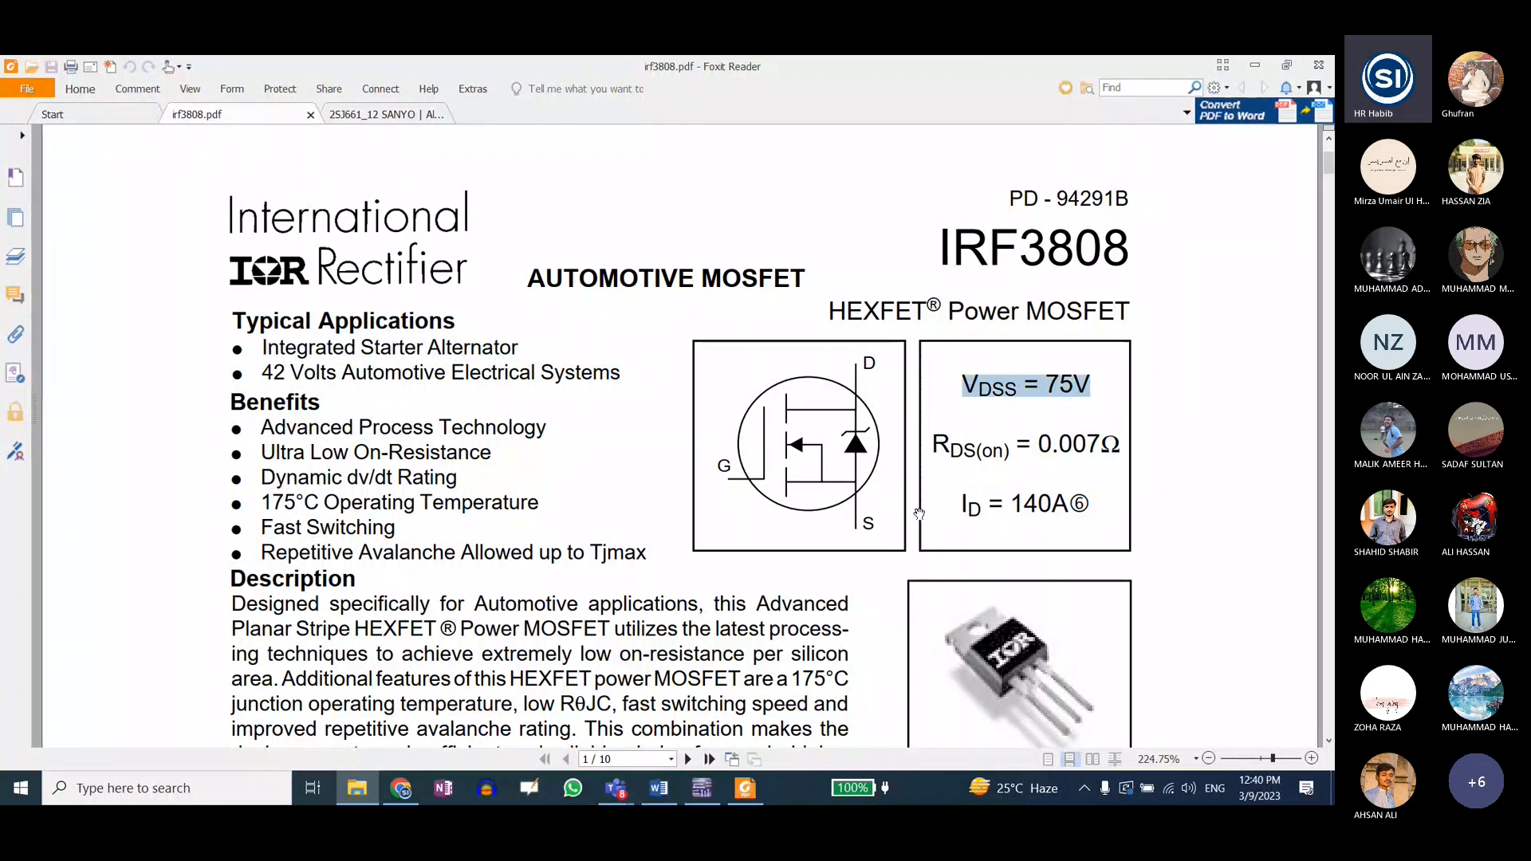
- Switch to Multisim and check the voltage of the VDS source in the IRF3808 circuit
{"action": "left_click", "coordinate": [713, 783]}
{"action": "double_click", "coordinate": [249, 422]}
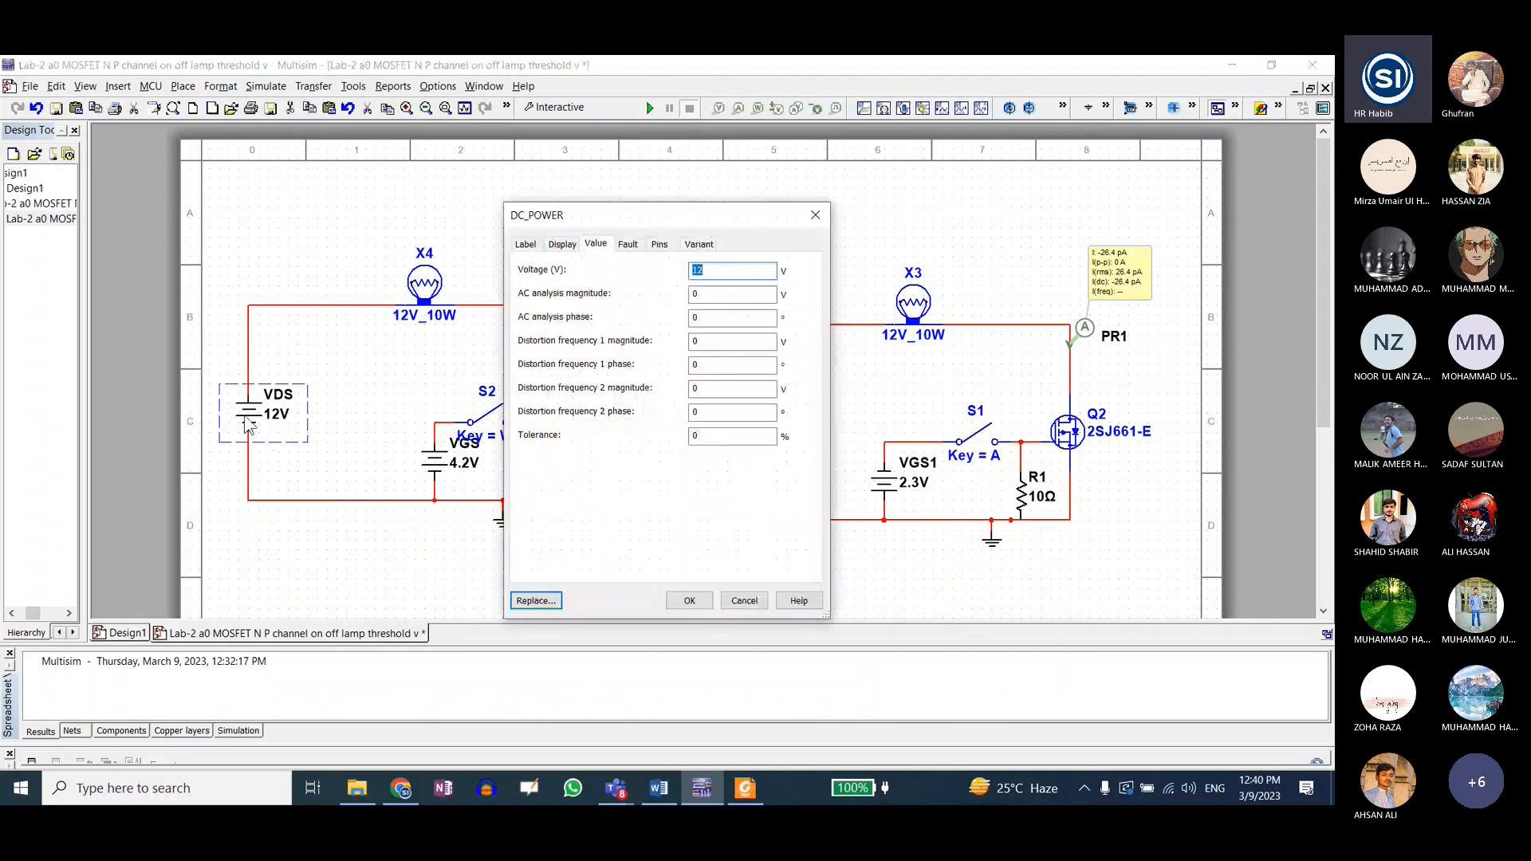
{"action": "left_click", "coordinate": [743, 602]}
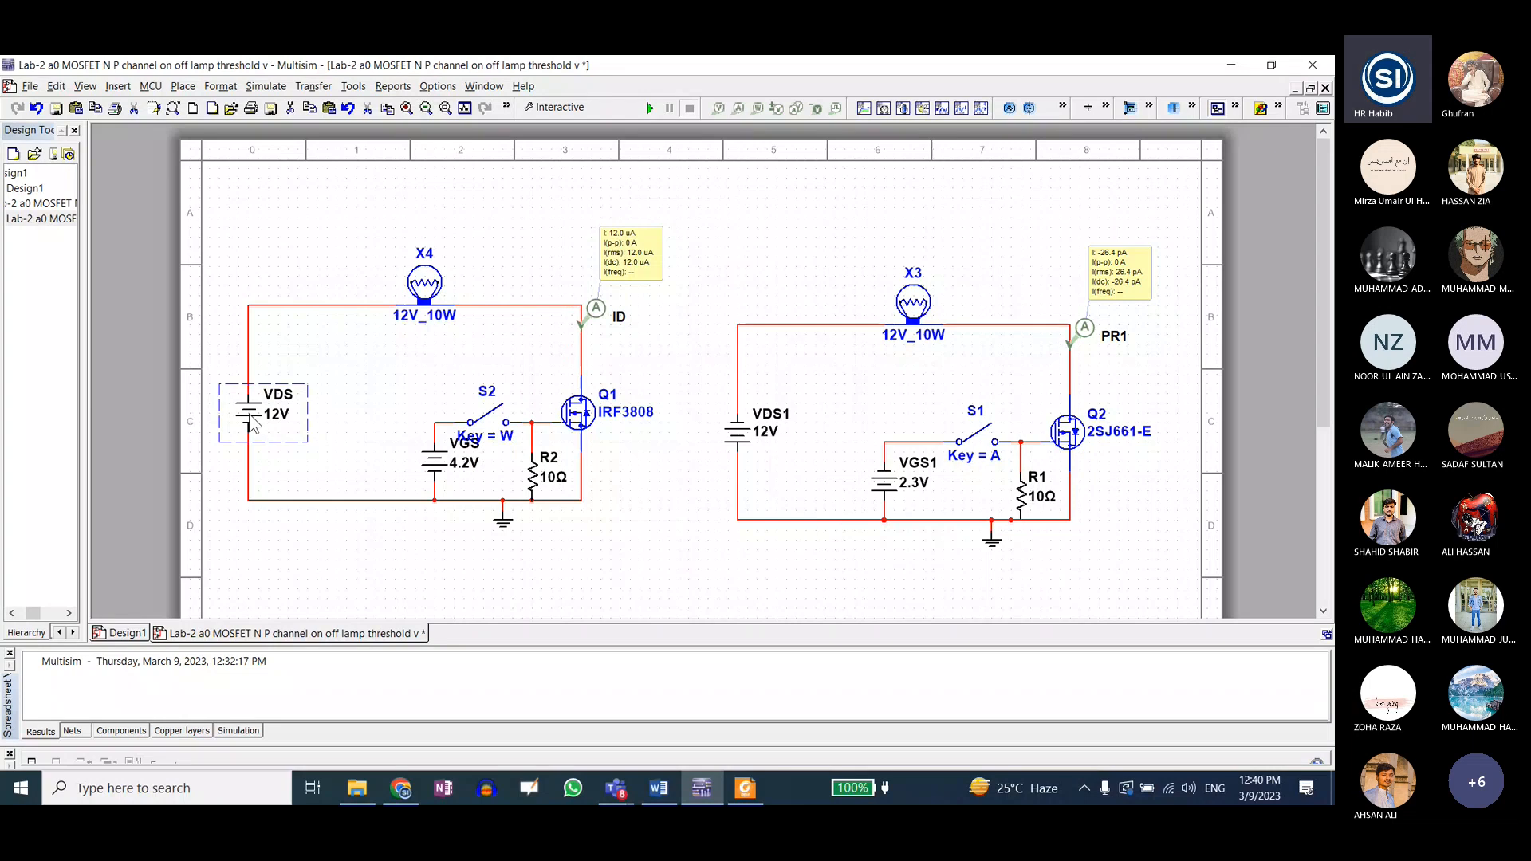
- Return to irf3808.pdf in Foxit Reader and examine the maximum drain current, power dissipation and gate-to-source voltage under Absolute Maximum Ratings
{"action": "left_click", "coordinate": [744, 790]}
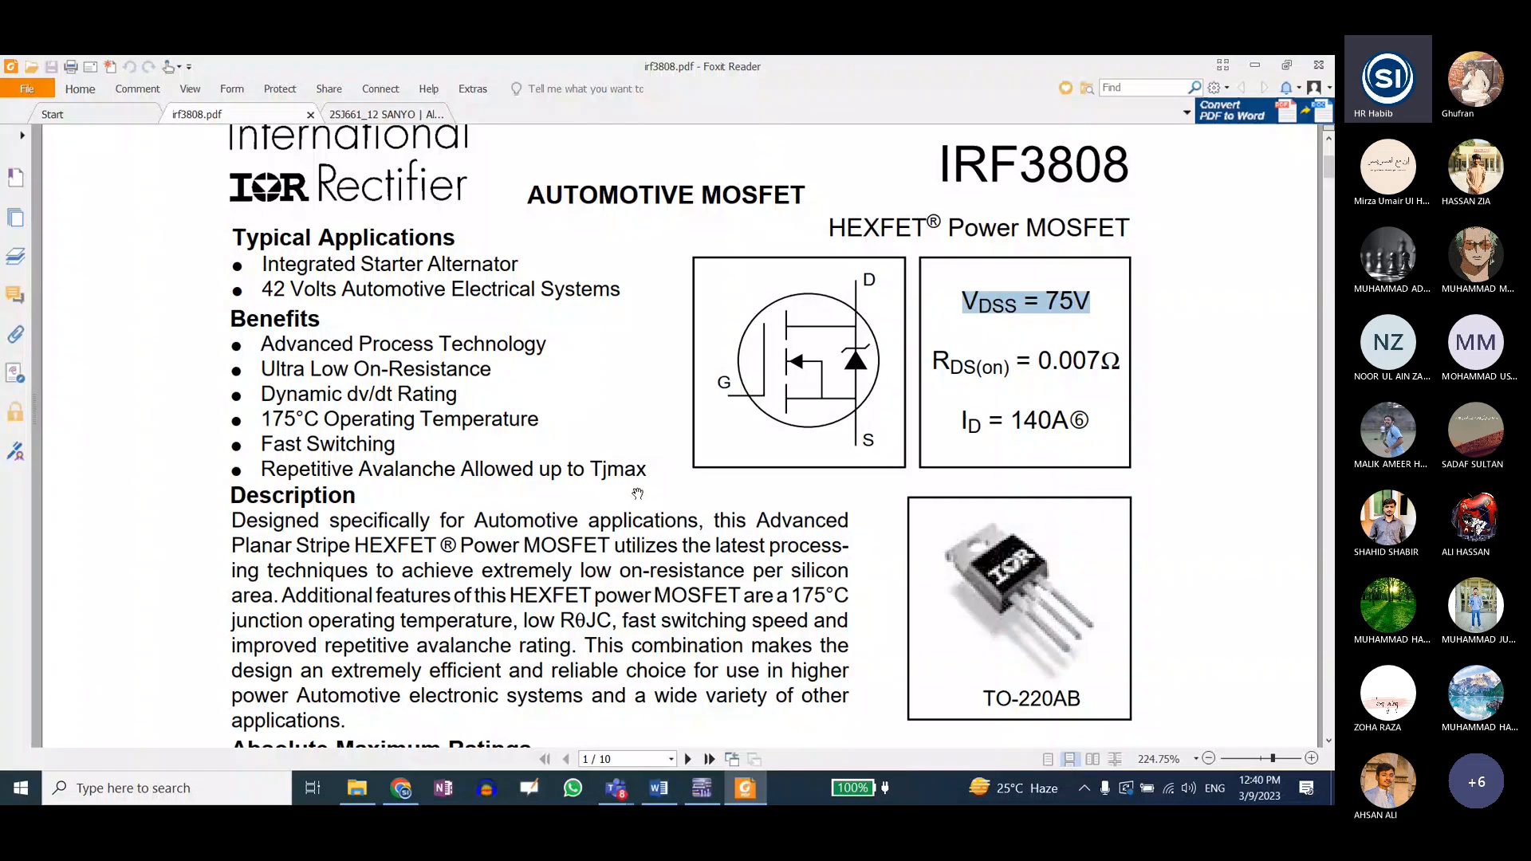
{"action": "scroll", "coordinate": [638, 493], "scroll_direction": "down", "scroll_amount": 6}
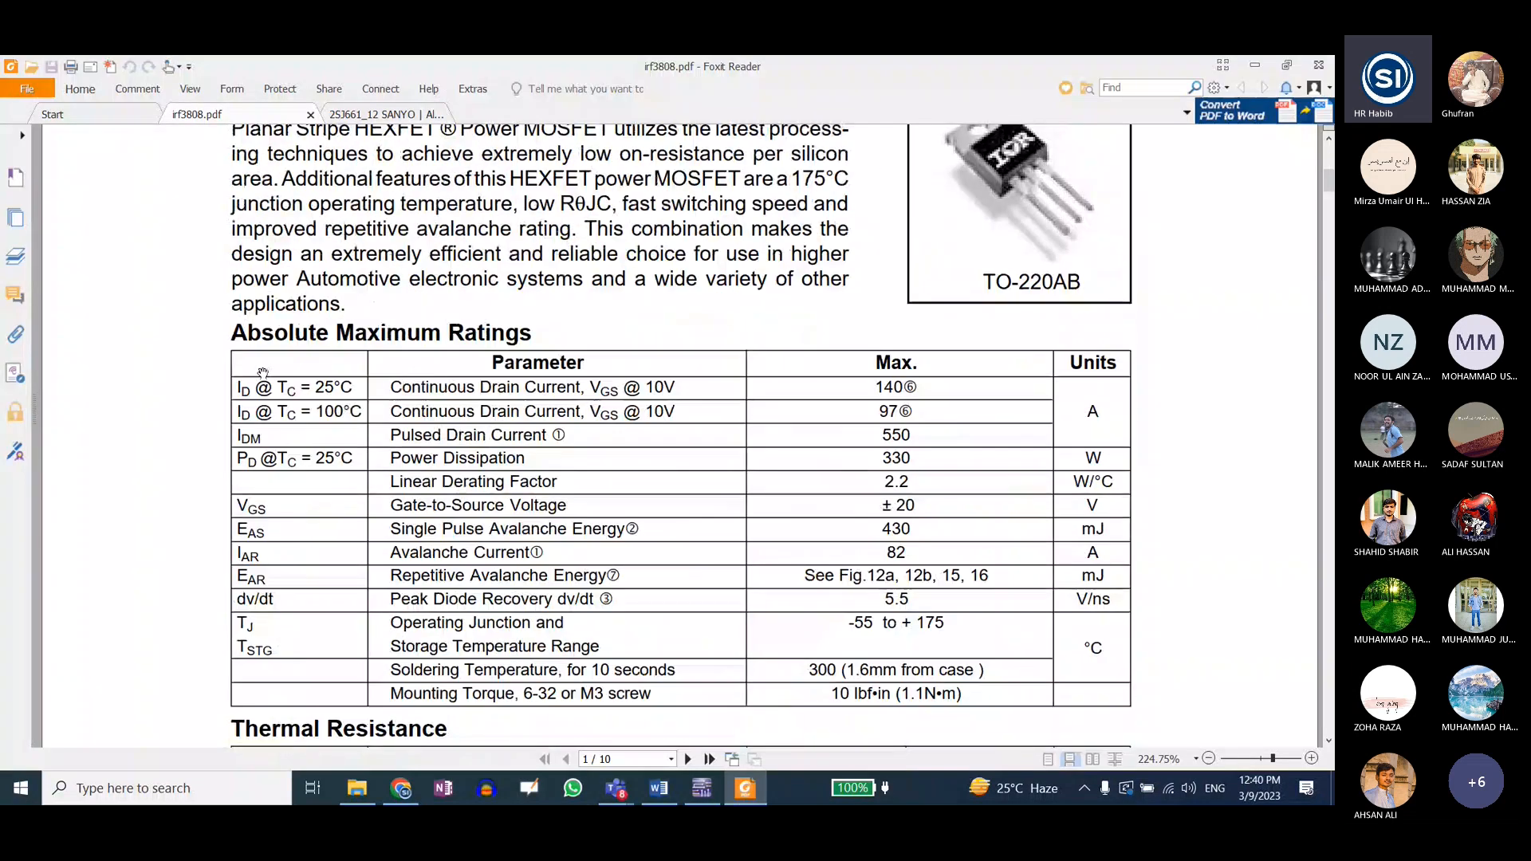
{"action": "left_click_drag", "start_coordinate": [236, 387], "coordinate": [580, 386]}
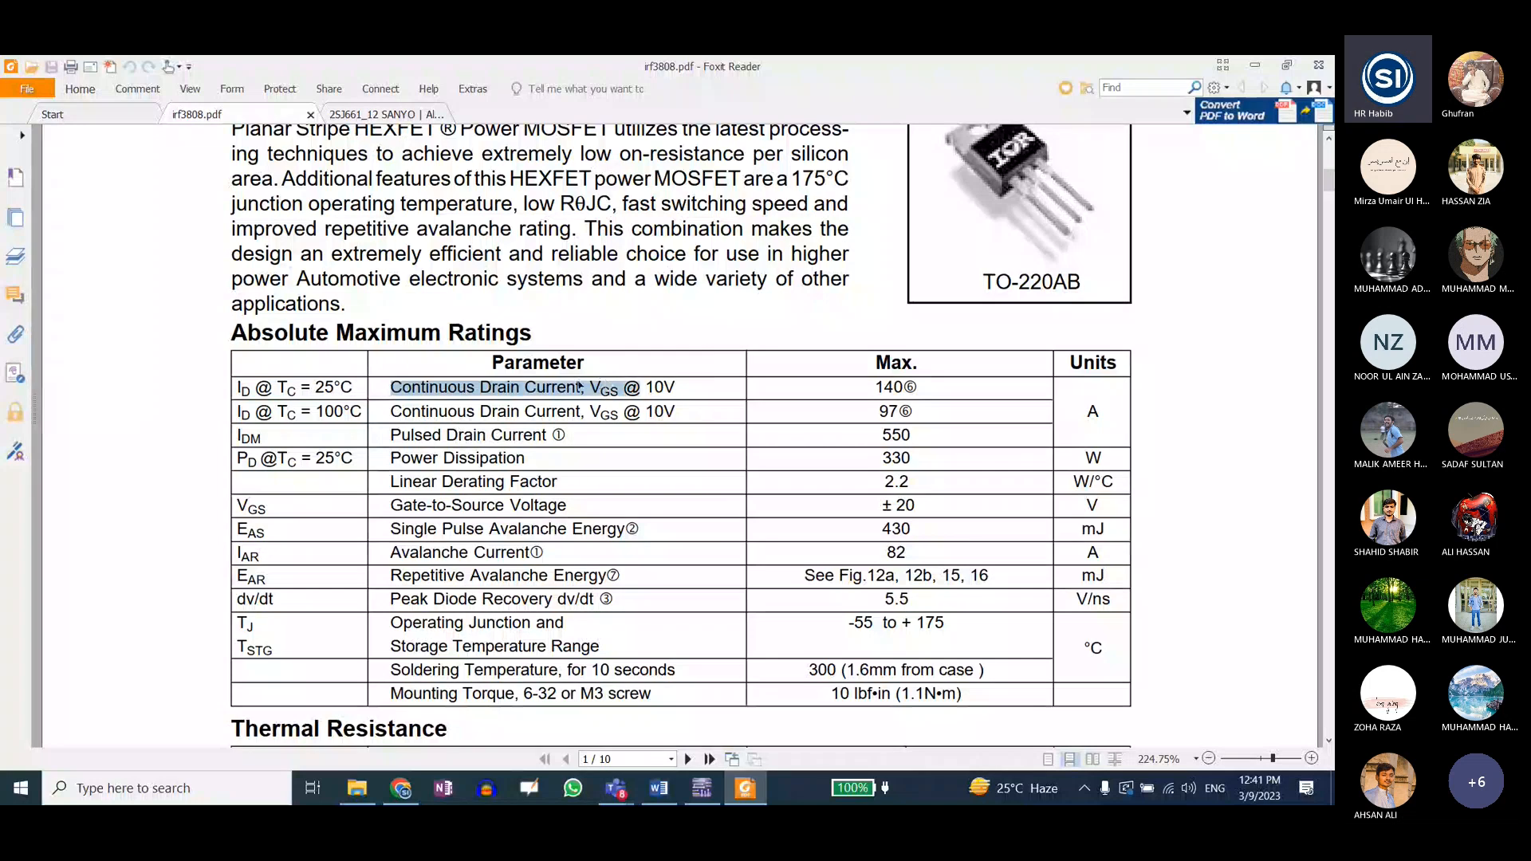
{"action": "left_click", "coordinate": [580, 386]}
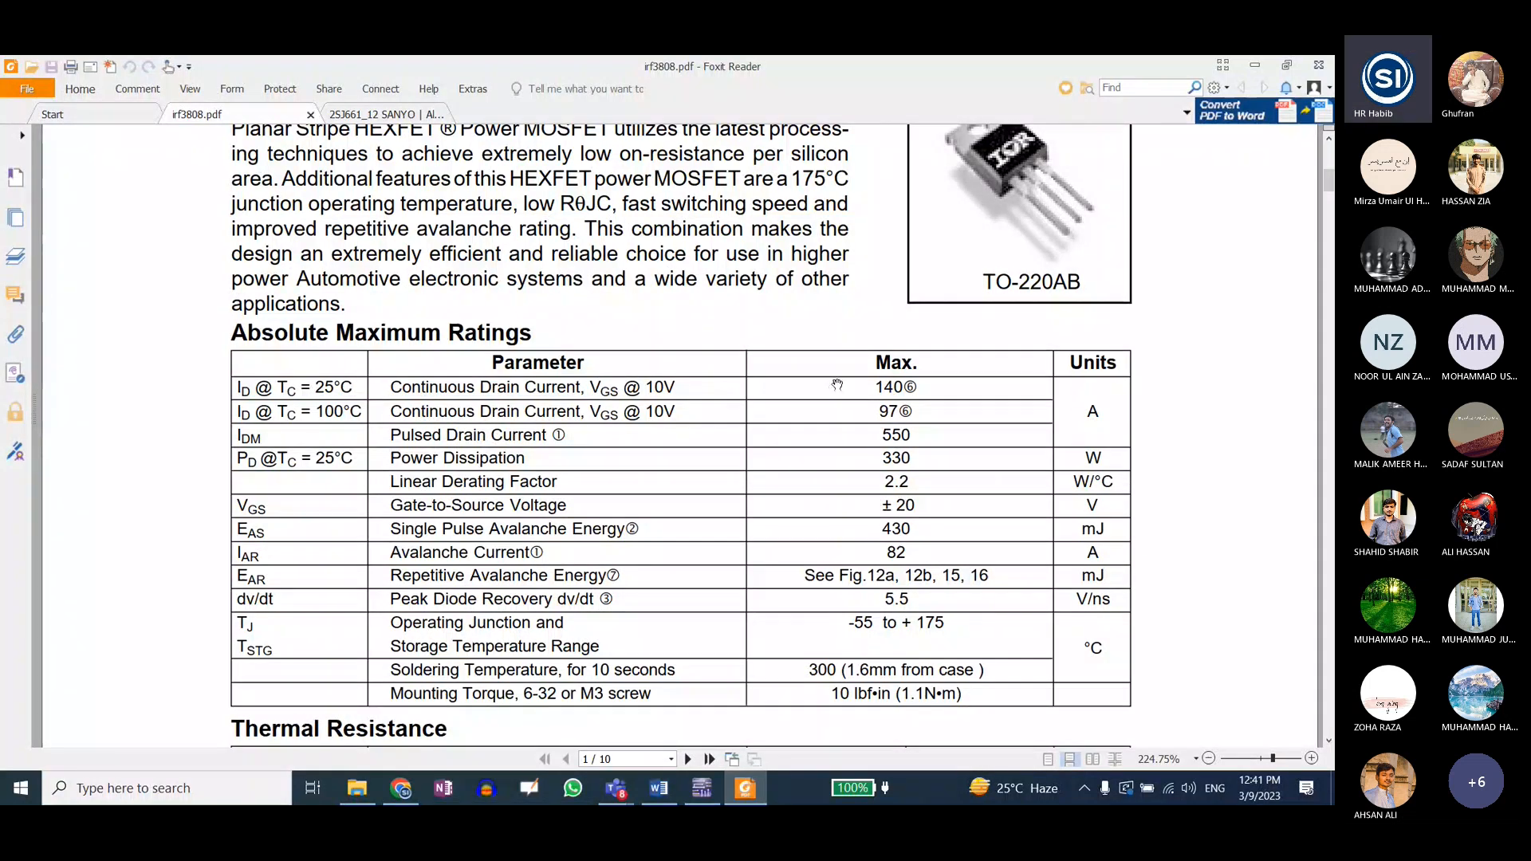
{"action": "left_click_drag", "start_coordinate": [878, 386], "coordinate": [805, 409]}
{"action": "left_click_drag", "start_coordinate": [880, 458], "coordinate": [921, 457]}
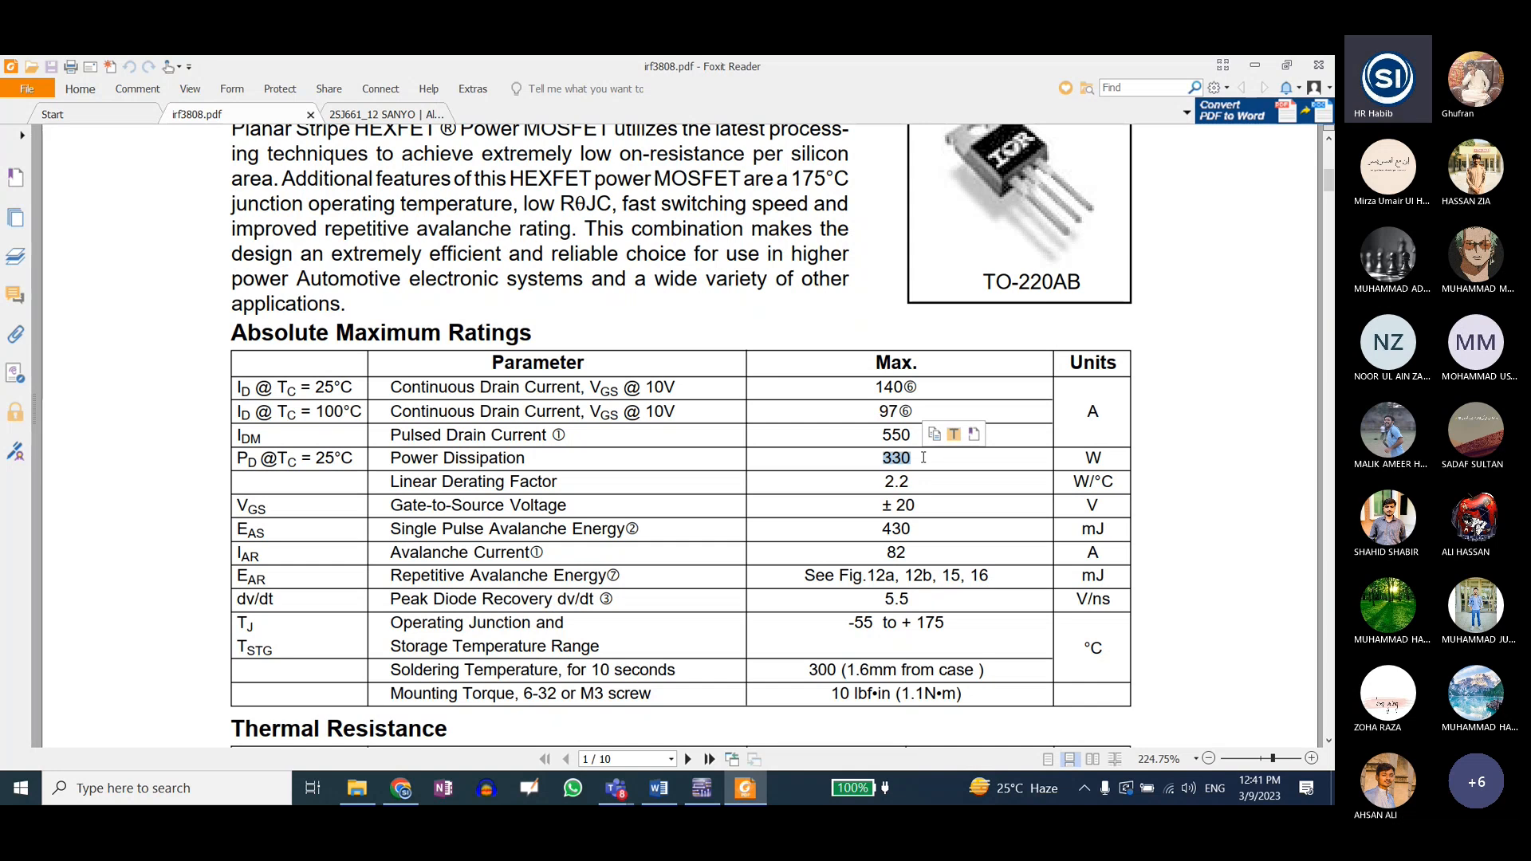
{"action": "left_click_drag", "start_coordinate": [918, 458], "coordinate": [880, 457]}
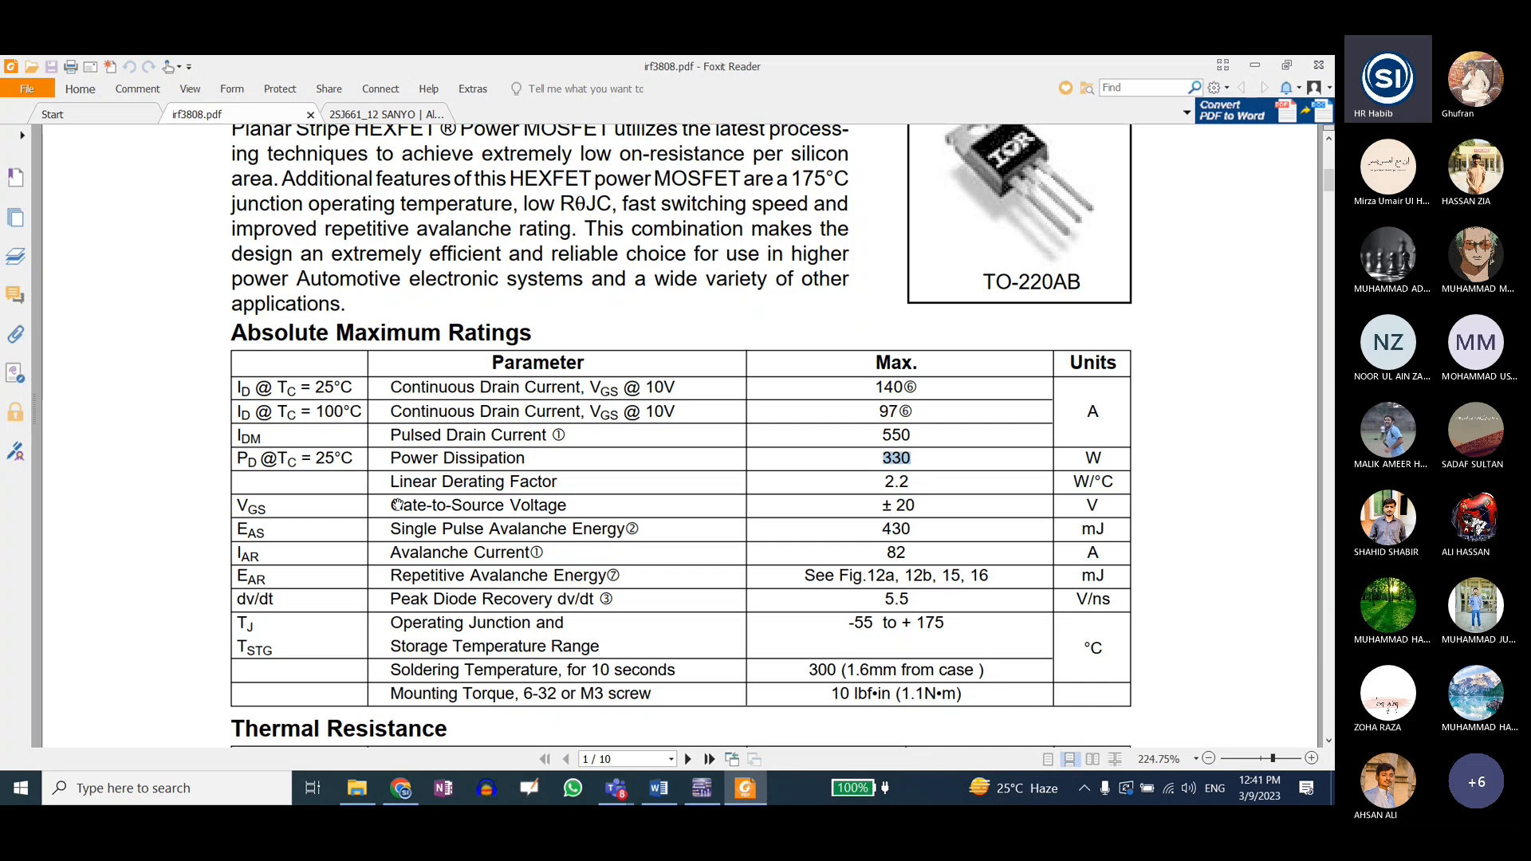
{"action": "left_click_drag", "start_coordinate": [397, 505], "coordinate": [938, 501]}
{"action": "left_click_drag", "start_coordinate": [1046, 501], "coordinate": [1045, 503]}
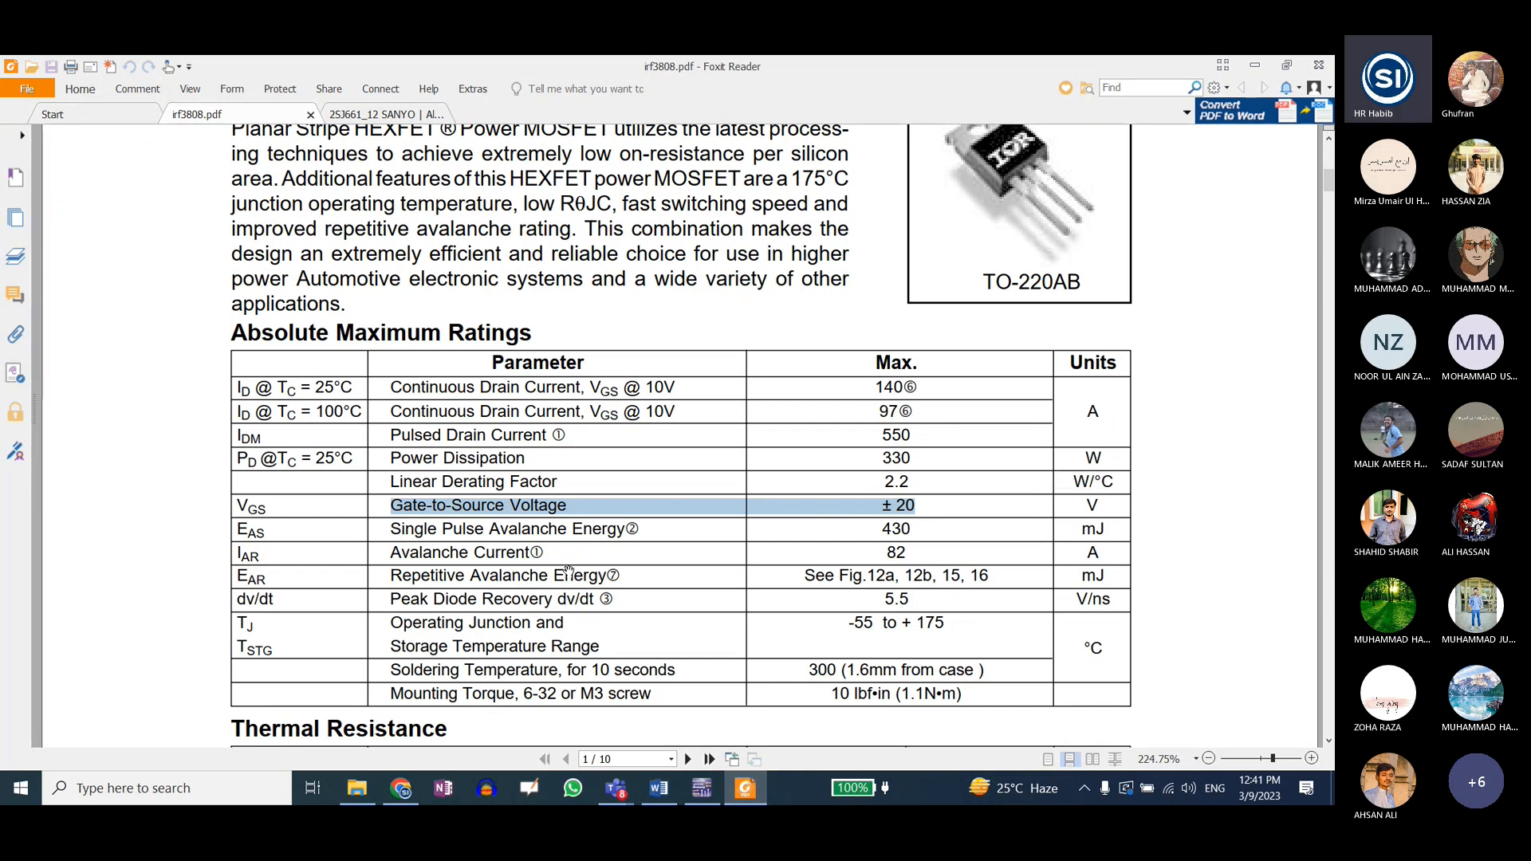
- Examine the gate threshold voltage limits and their VDS test condition in the IRF3808 electrical characteristics table
{"action": "scroll", "coordinate": [572, 569], "scroll_direction": "down", "scroll_amount": 1}
{"action": "scroll", "coordinate": [571, 570], "scroll_direction": "down", "scroll_amount": 12}
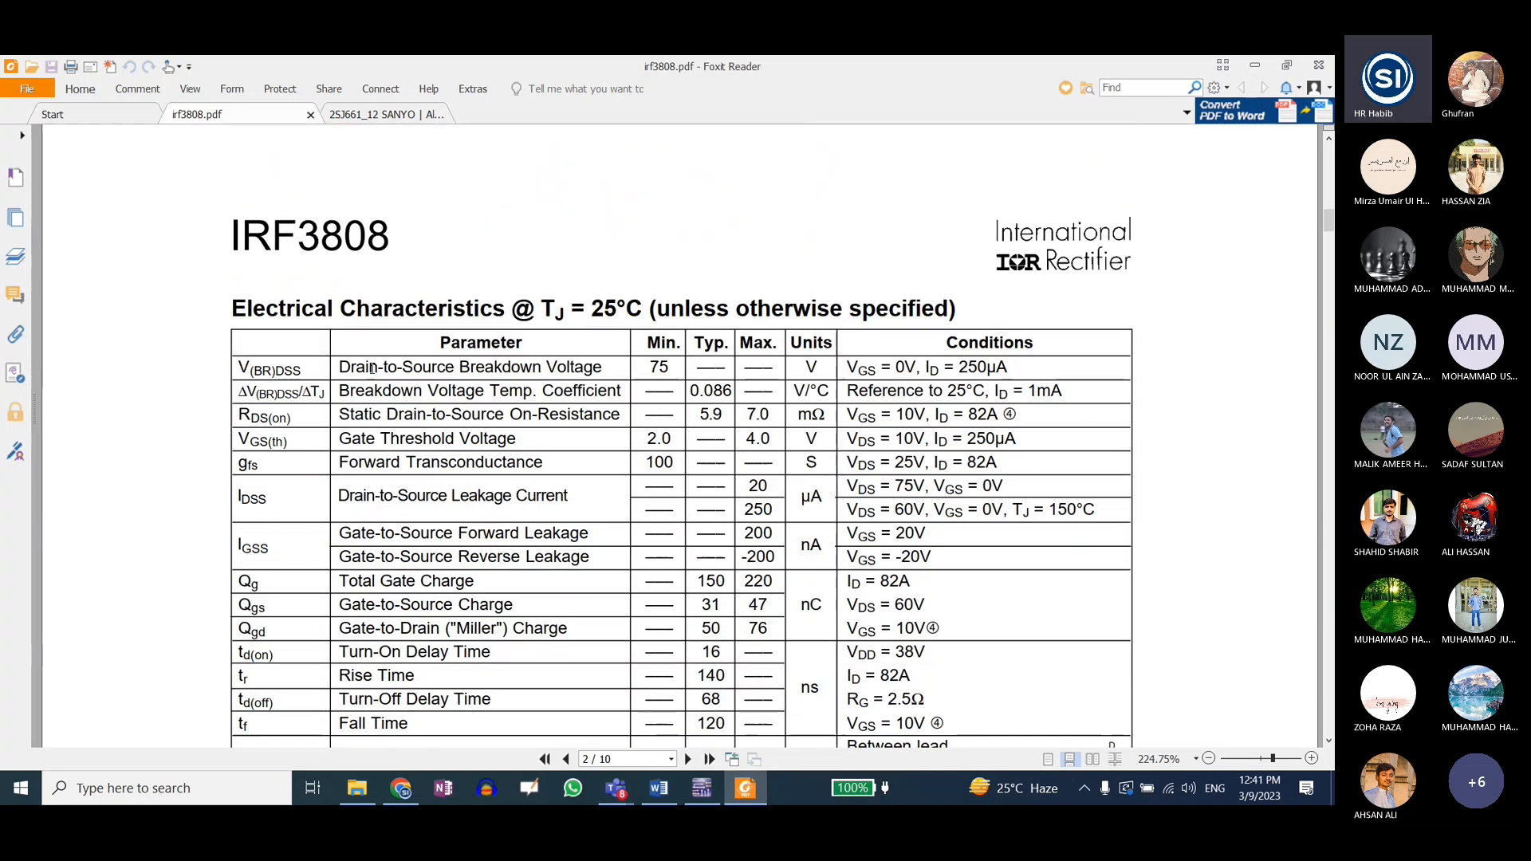
{"action": "left_click_drag", "start_coordinate": [339, 438], "coordinate": [516, 440]}
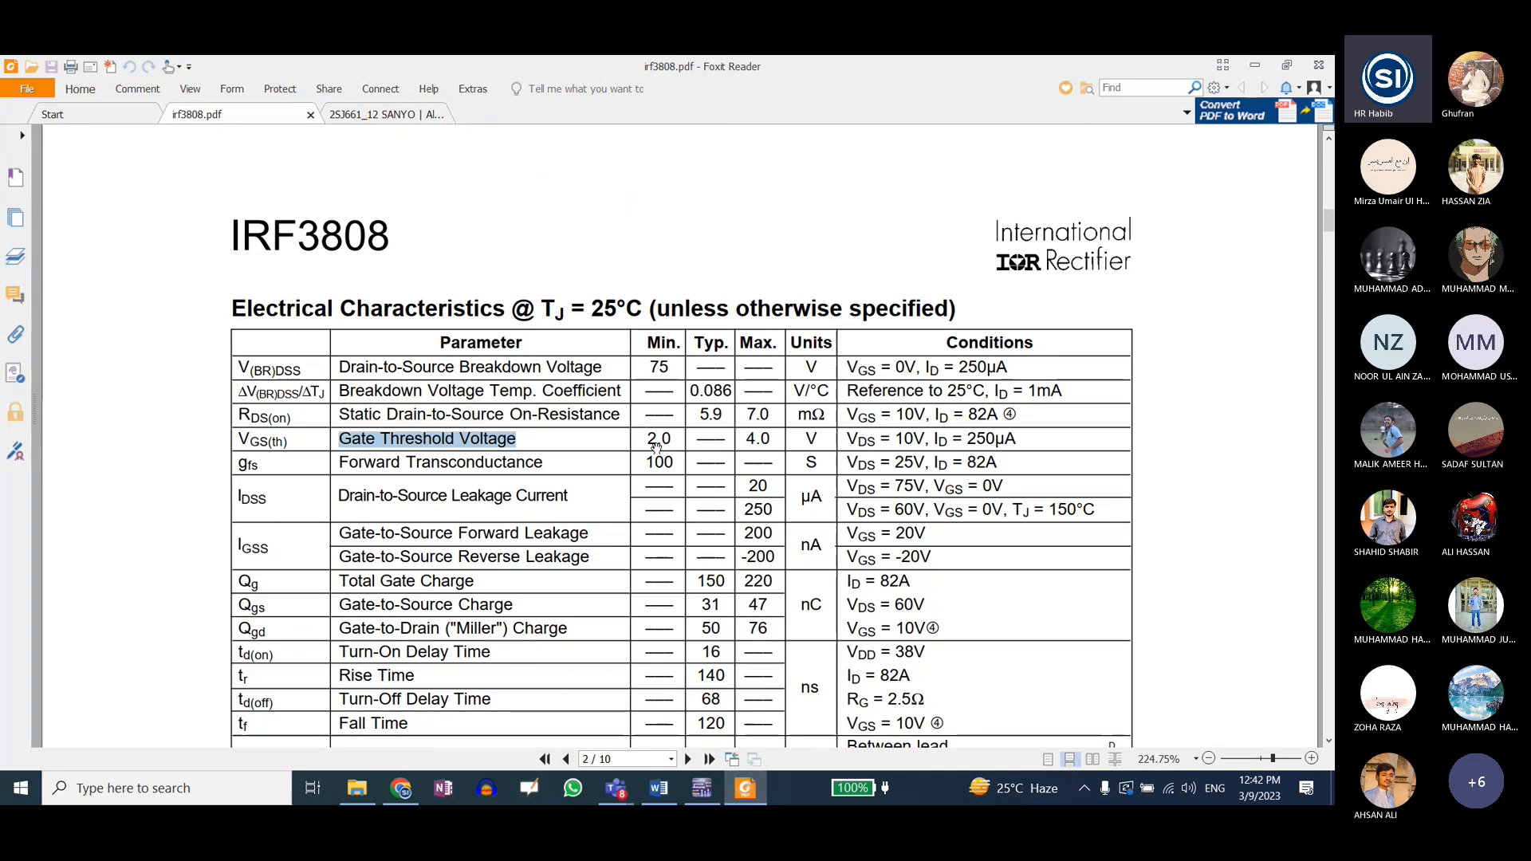
{"action": "left_click_drag", "start_coordinate": [648, 439], "coordinate": [785, 437]}
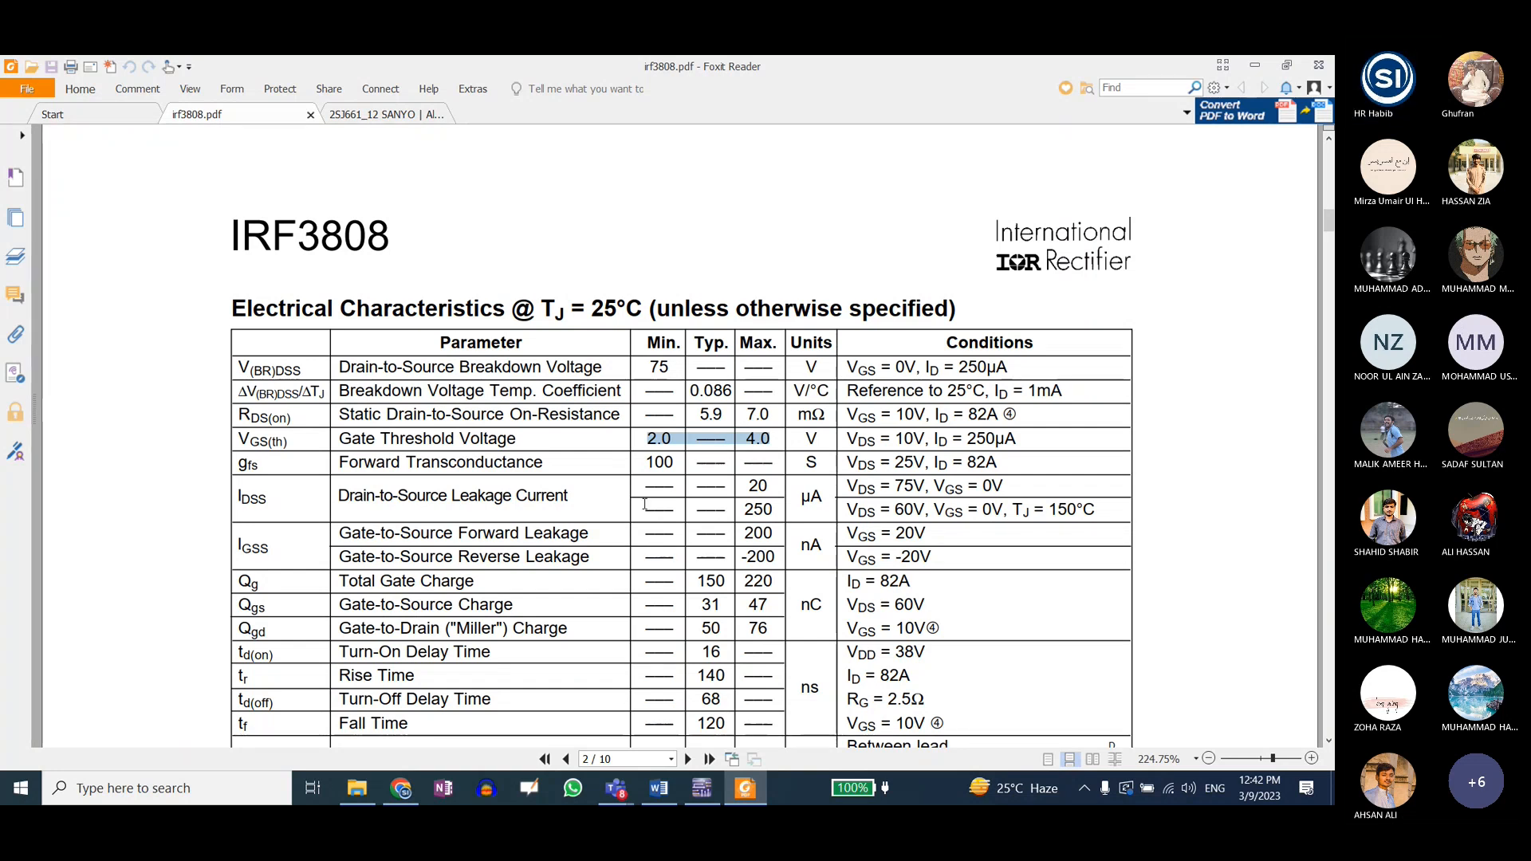
{"action": "left_click_drag", "start_coordinate": [845, 438], "coordinate": [928, 438]}
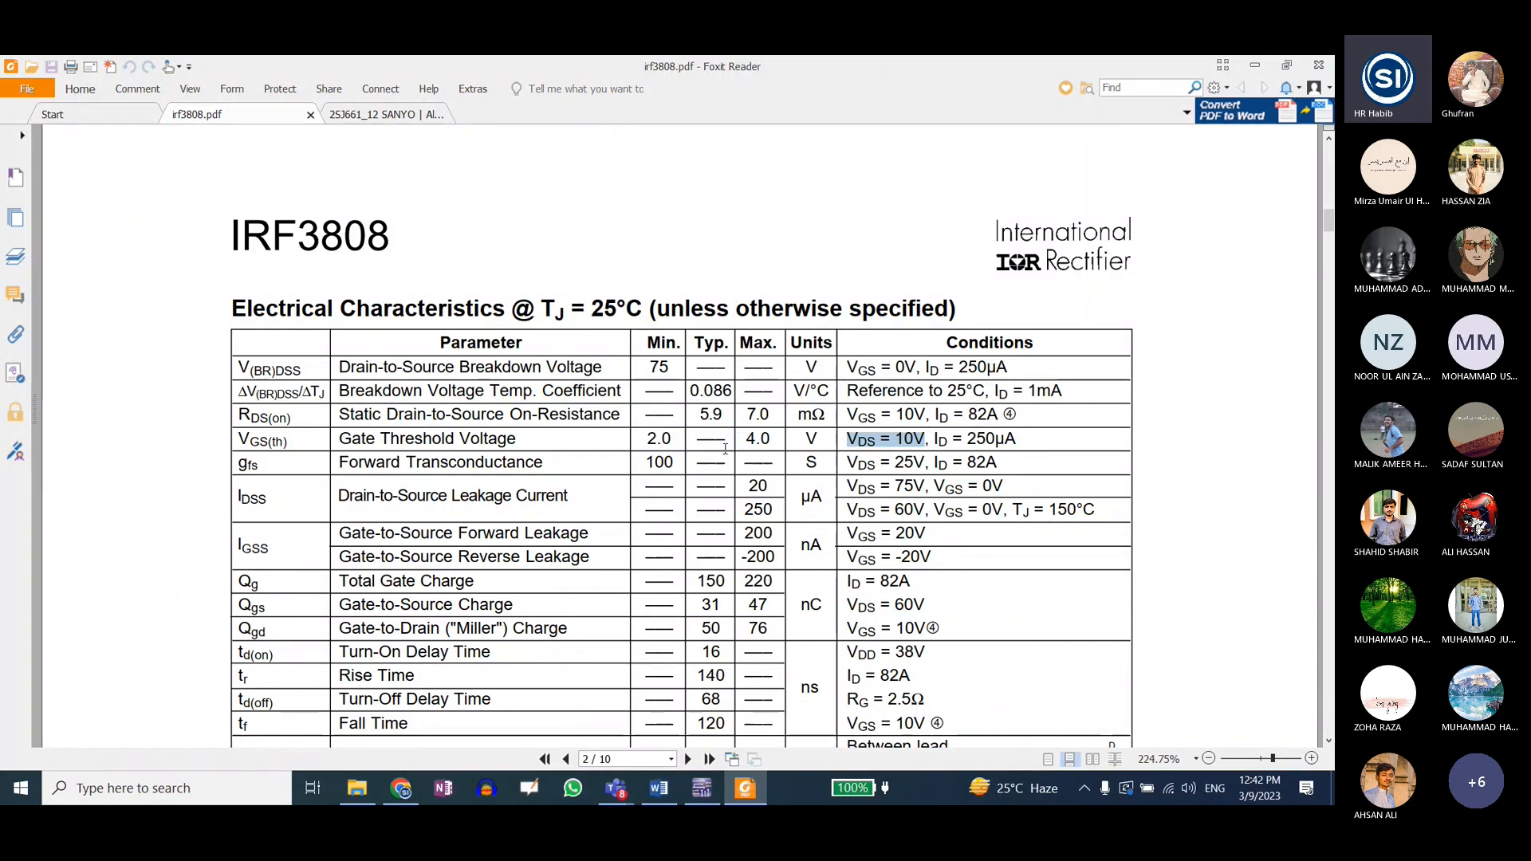
- Switch to Multisim and set the VDS source in the IRF3808 circuit to 10 V
{"action": "key", "text": "alt+Tab"}
{"action": "double_click", "coordinate": [248, 413]}
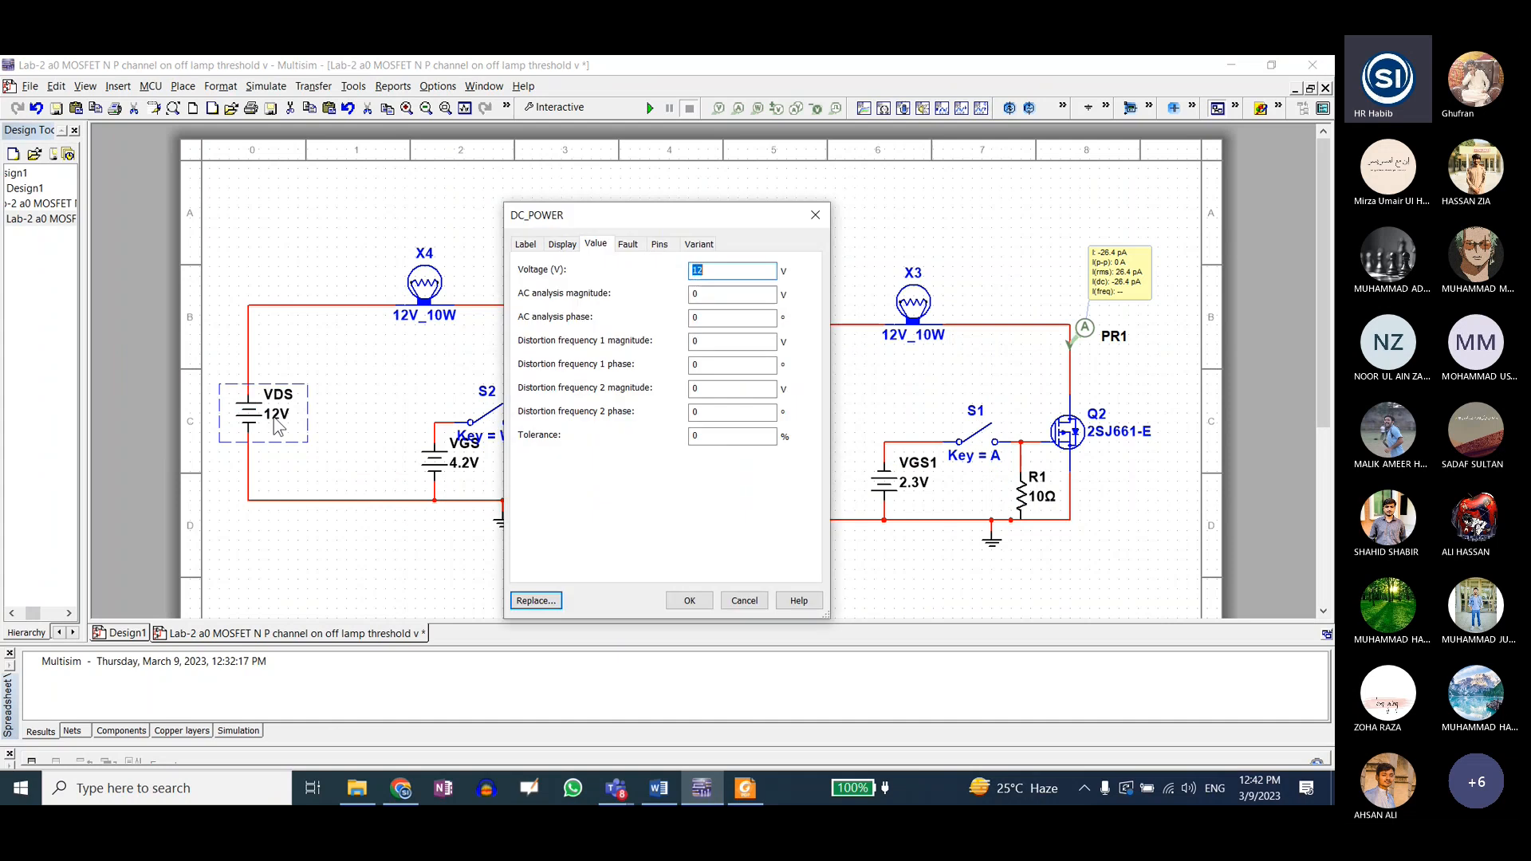
{"action": "type", "text": "10"}
{"action": "key", "text": "Return"}
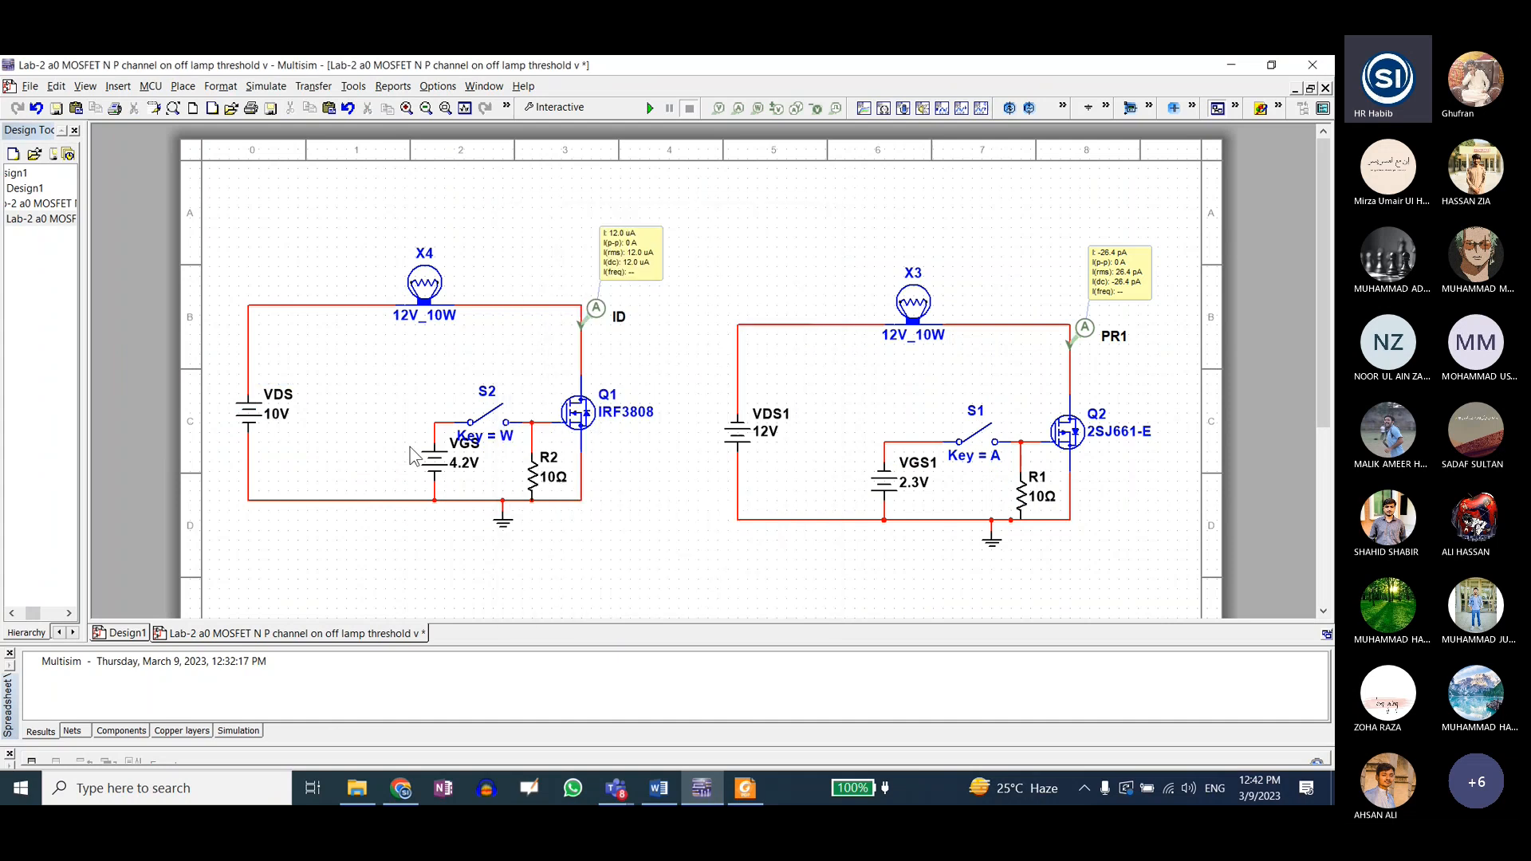
- Check which LAMP components in the Master Database could replace lamp X4, and close the component selection
{"action": "left_click", "coordinate": [426, 285]}
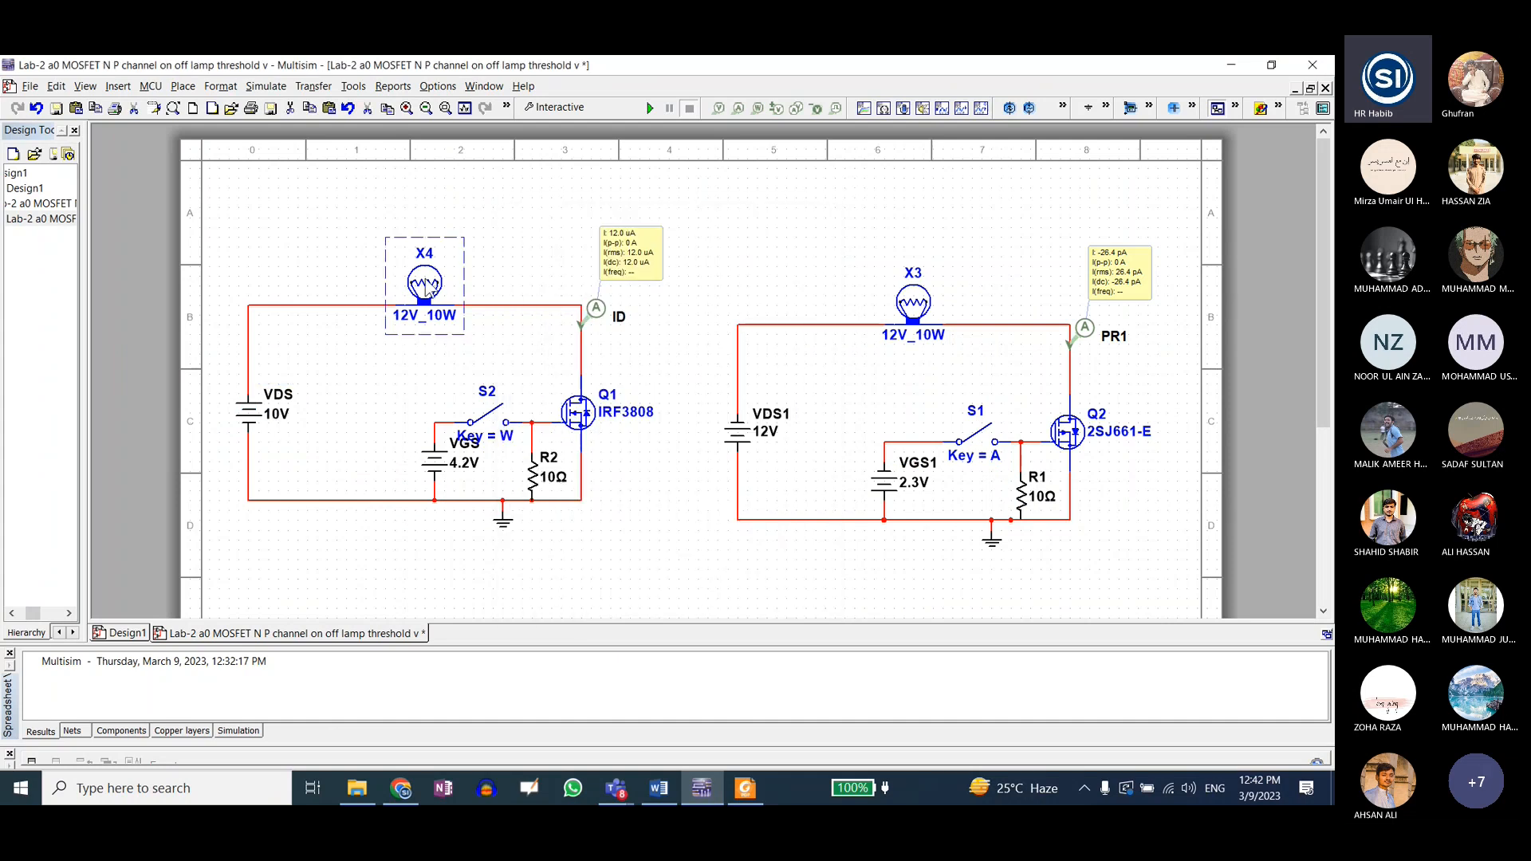
{"action": "double_click", "coordinate": [429, 292]}
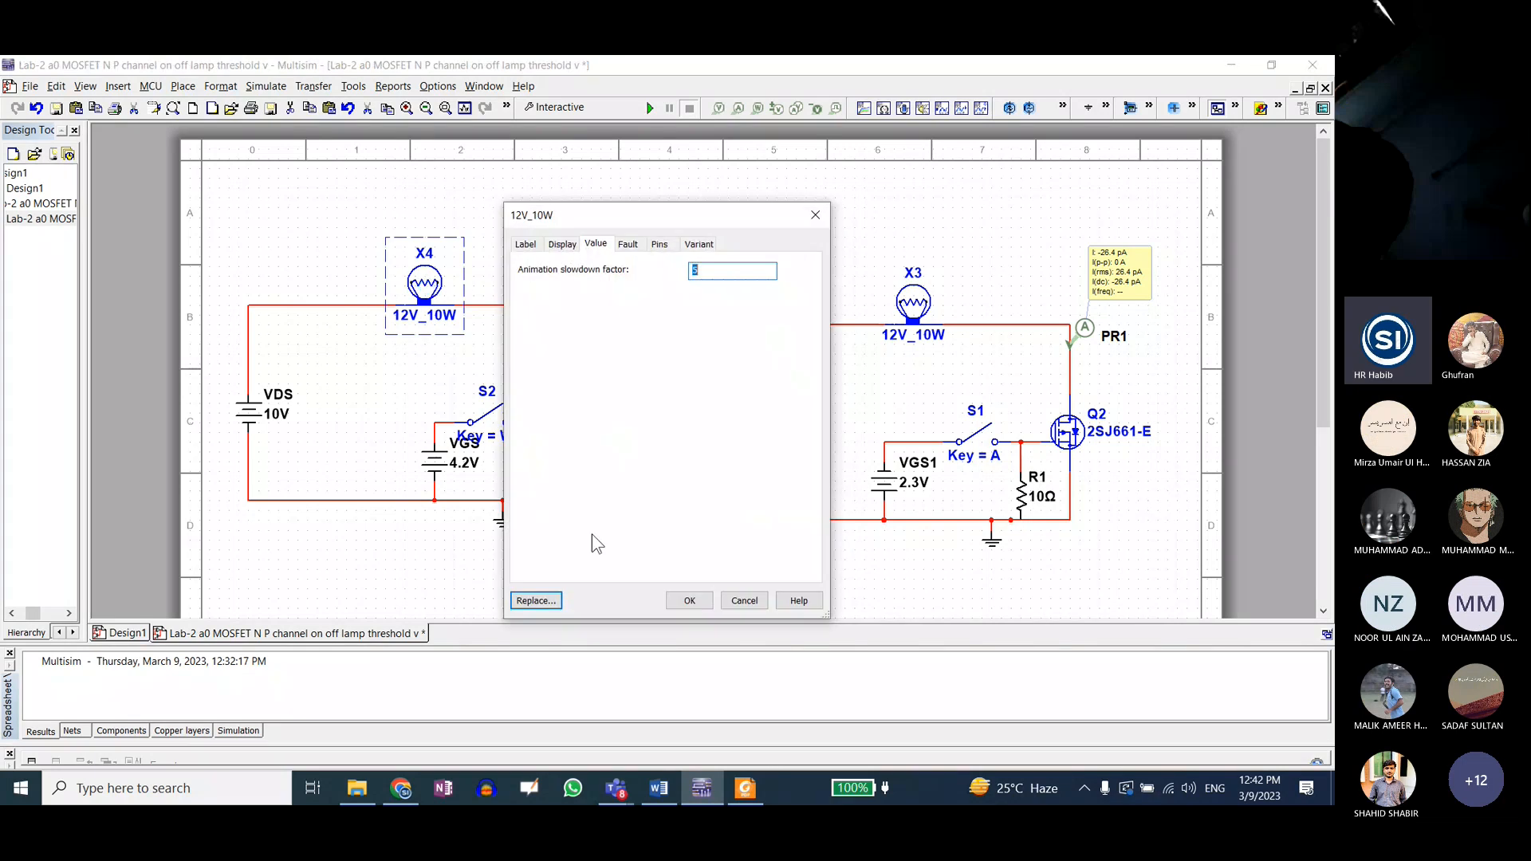
{"action": "left_click", "coordinate": [537, 599]}
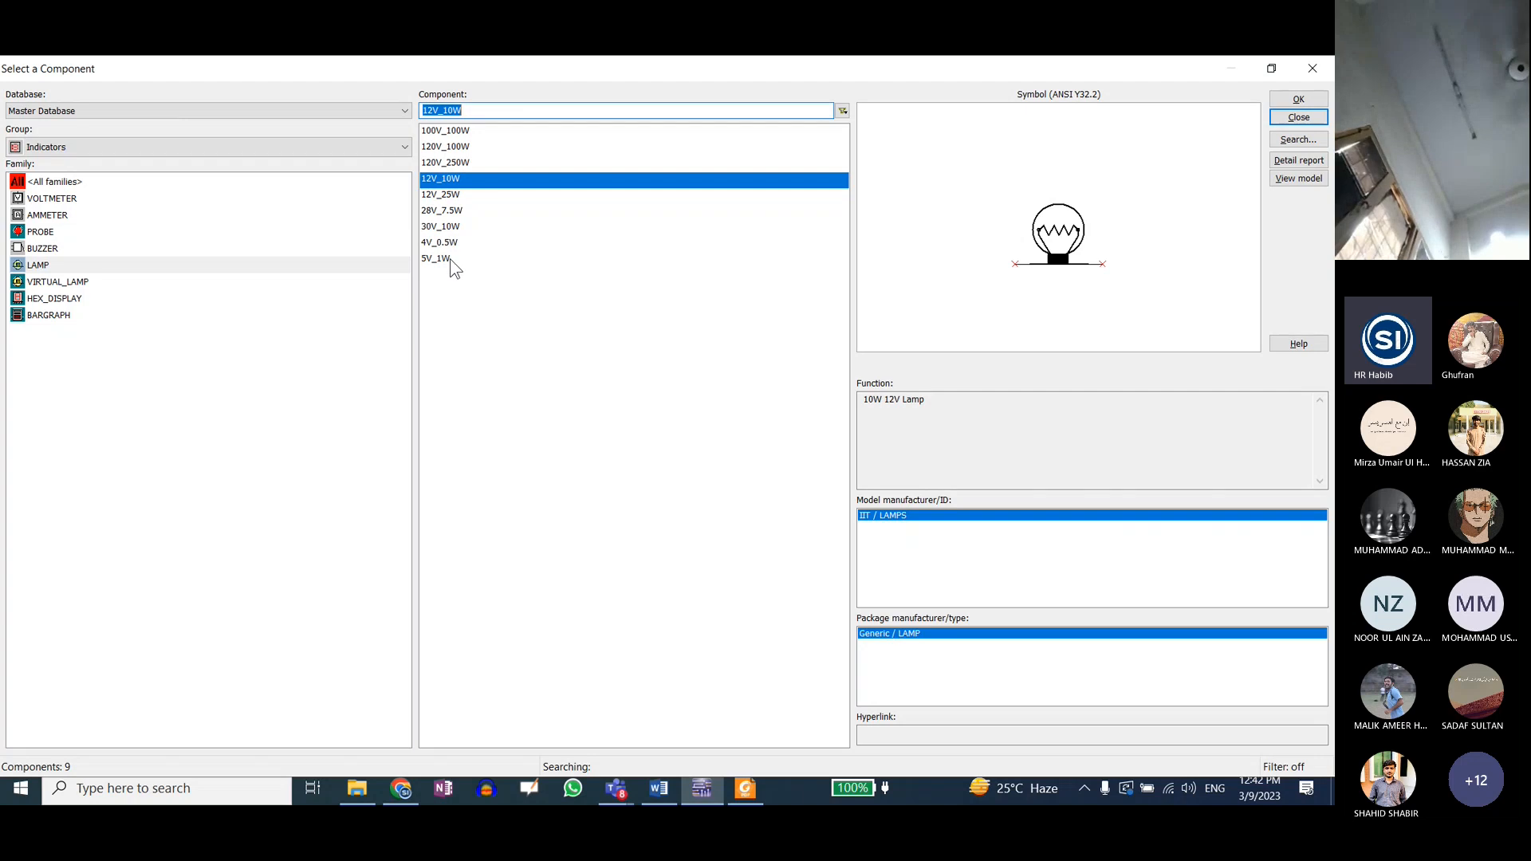
{"action": "left_click", "coordinate": [1311, 73]}
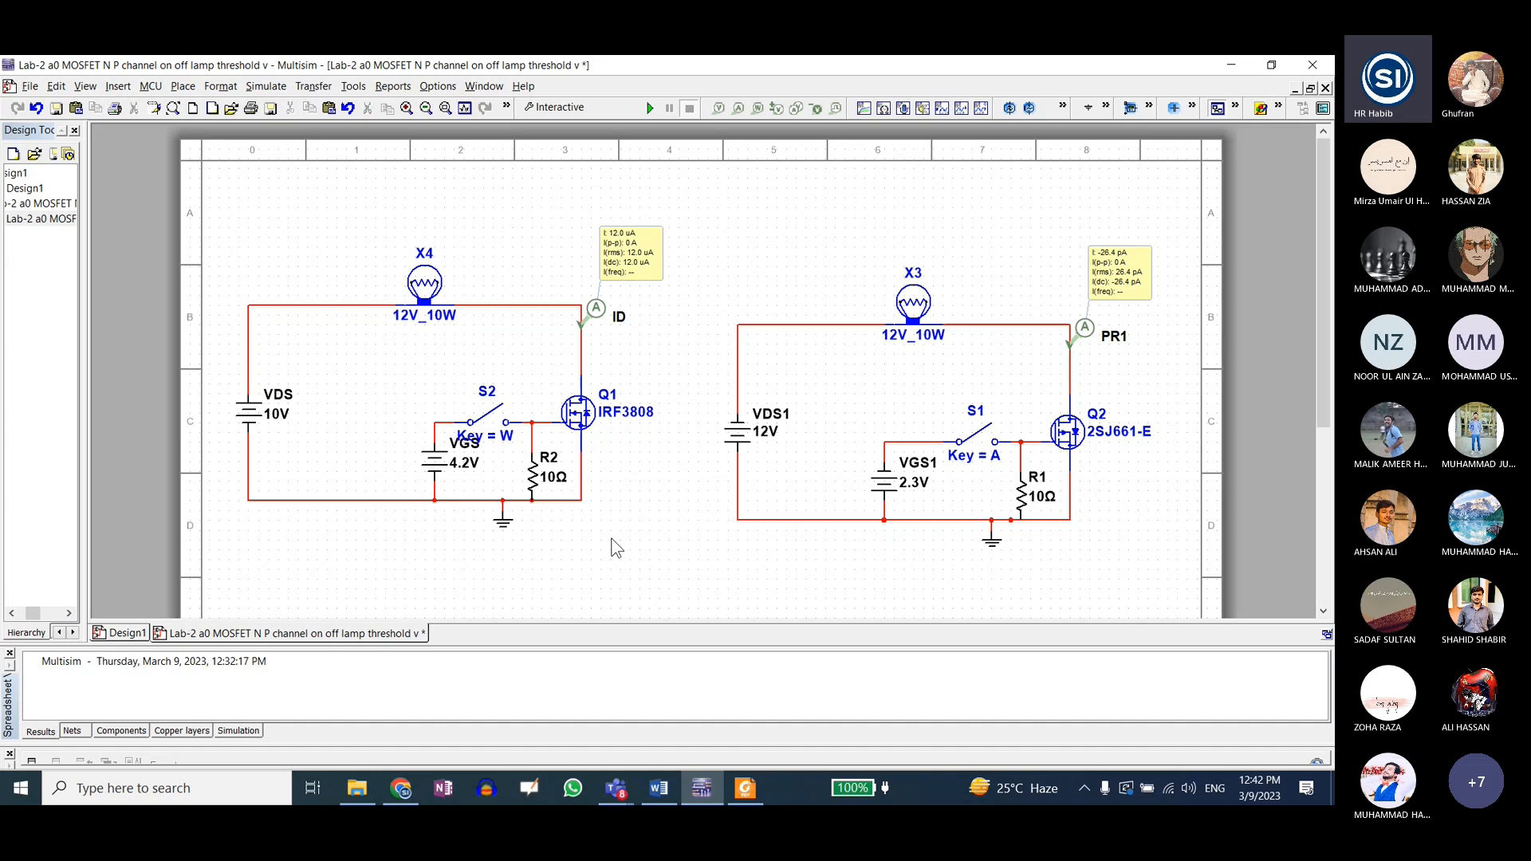
- Set the VDS1 source in the 2SJ661-E circuit to 10 V
{"action": "double_click", "coordinate": [730, 432]}
{"action": "type", "text": "10"}
{"action": "key", "text": "Return"}
- Switch to irf3808.pdf in Foxit Reader and review the gate threshold voltage's VDS test condition and the front-page ratings
{"action": "left_click", "coordinate": [745, 787]}
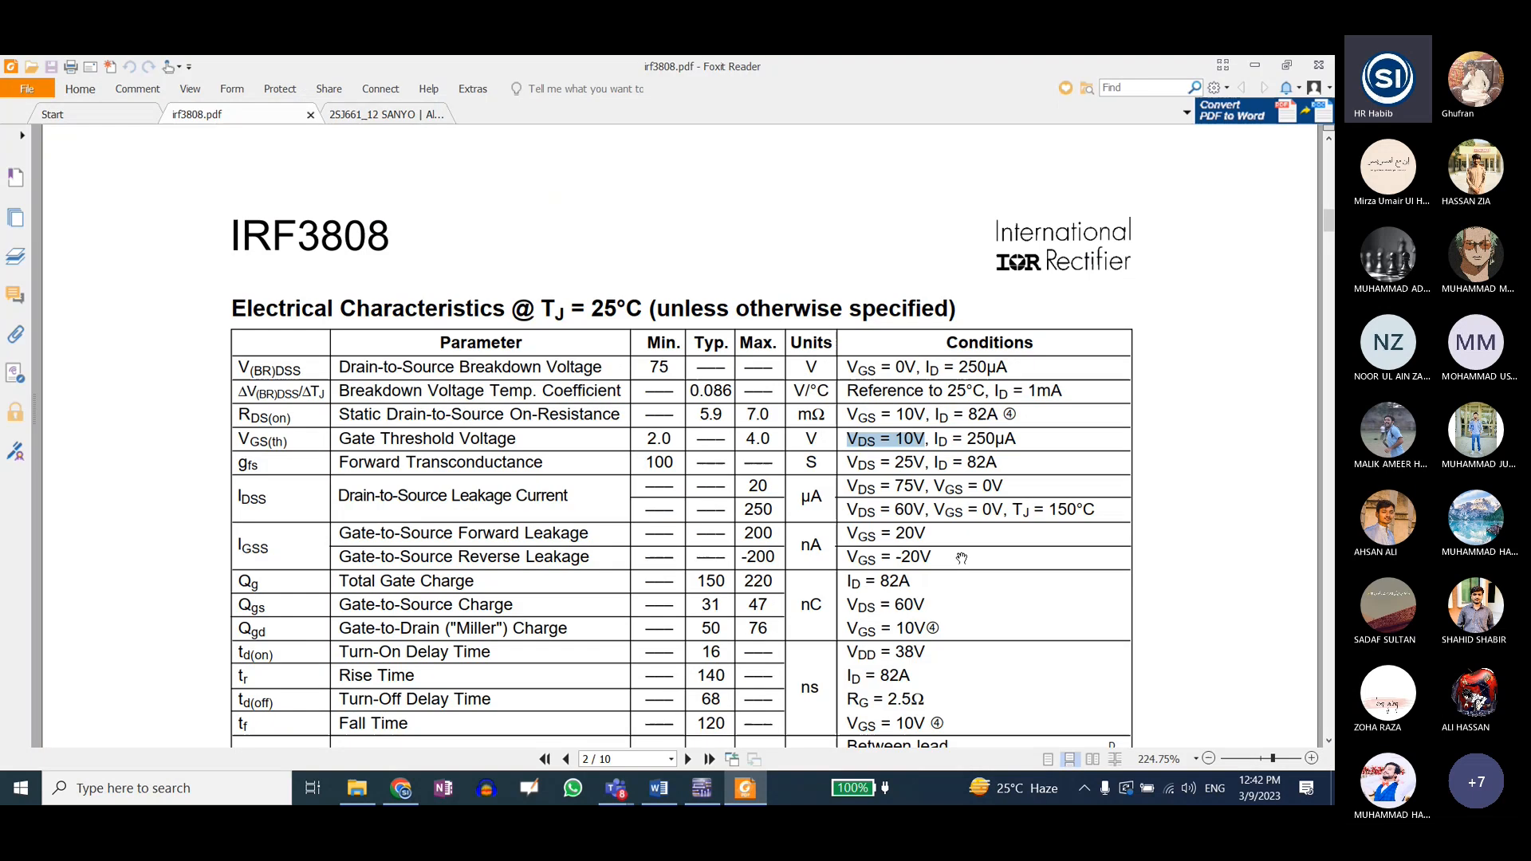
{"action": "left_click_drag", "start_coordinate": [918, 441], "coordinate": [925, 440]}
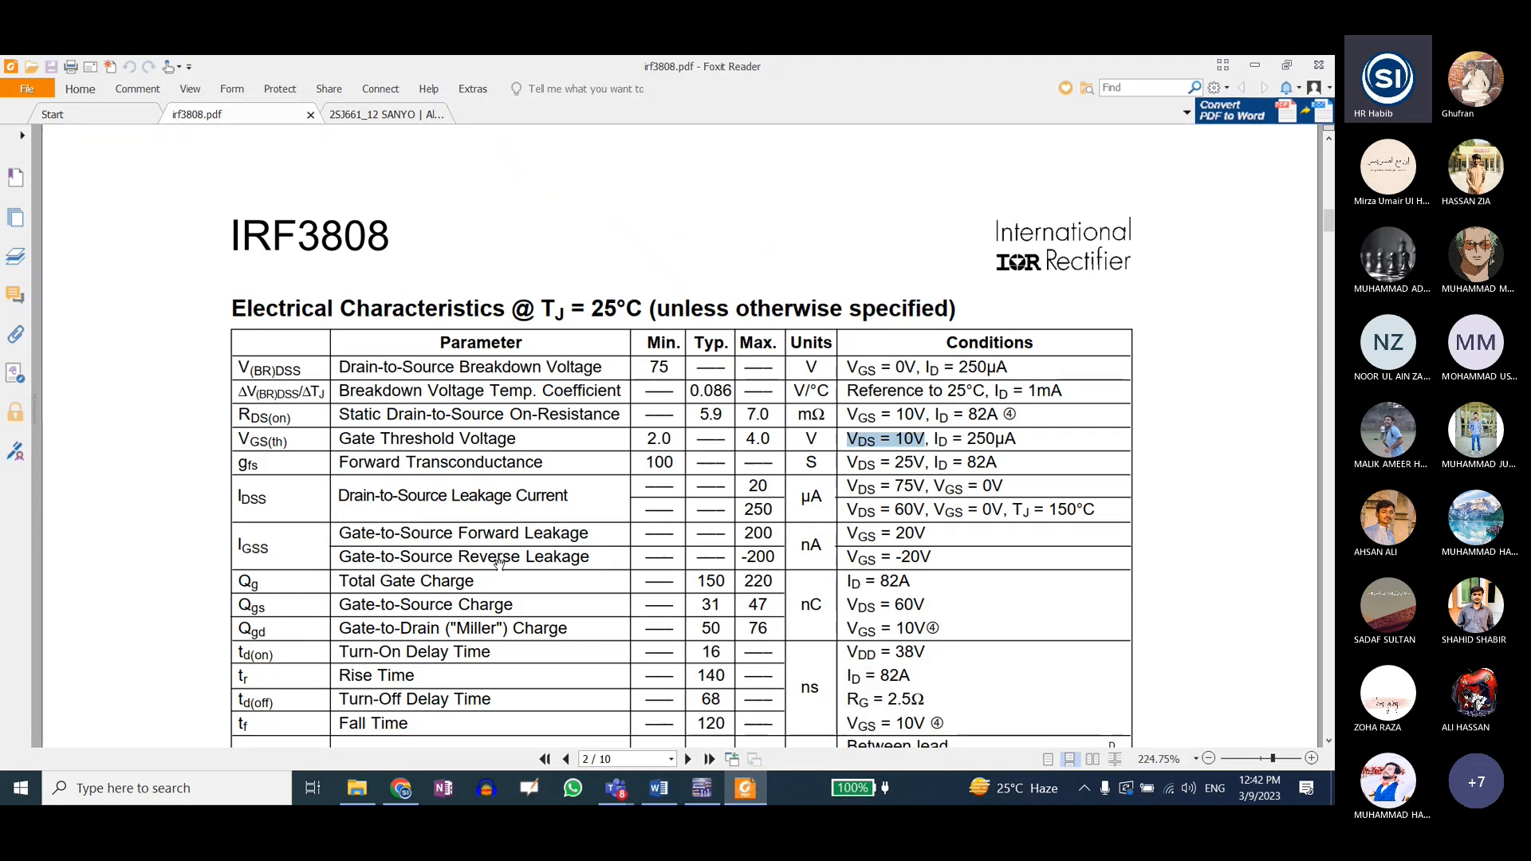
{"action": "scroll", "coordinate": [493, 563], "scroll_direction": "down", "scroll_amount": 4}
{"action": "scroll", "coordinate": [776, 594], "scroll_direction": "up", "scroll_amount": 15}
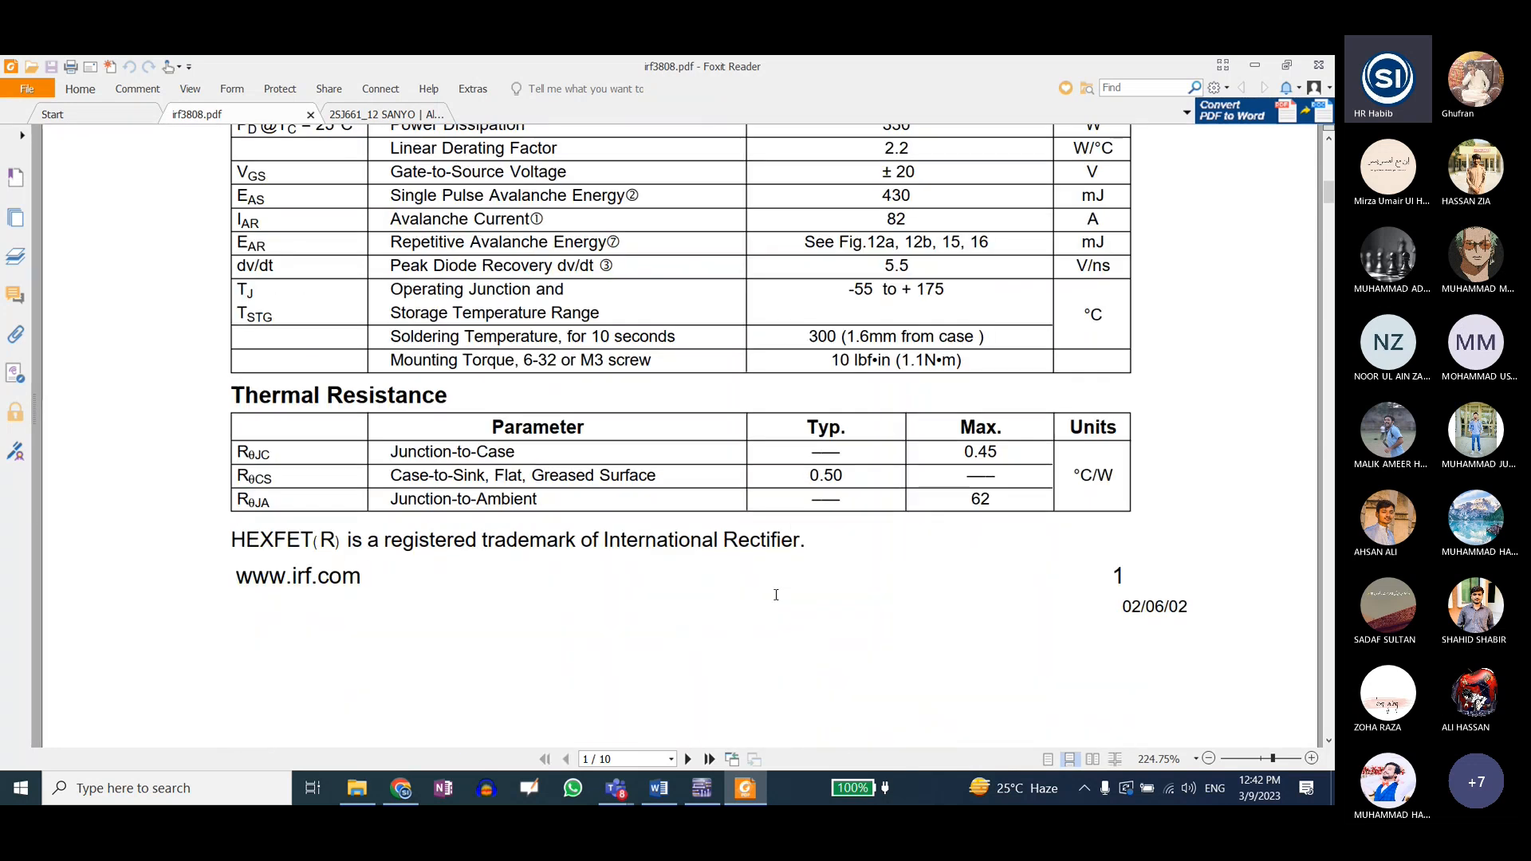
{"action": "scroll", "coordinate": [776, 594], "scroll_direction": "up", "scroll_amount": 5}
{"action": "scroll", "coordinate": [775, 594], "scroll_direction": "down", "scroll_amount": 2}
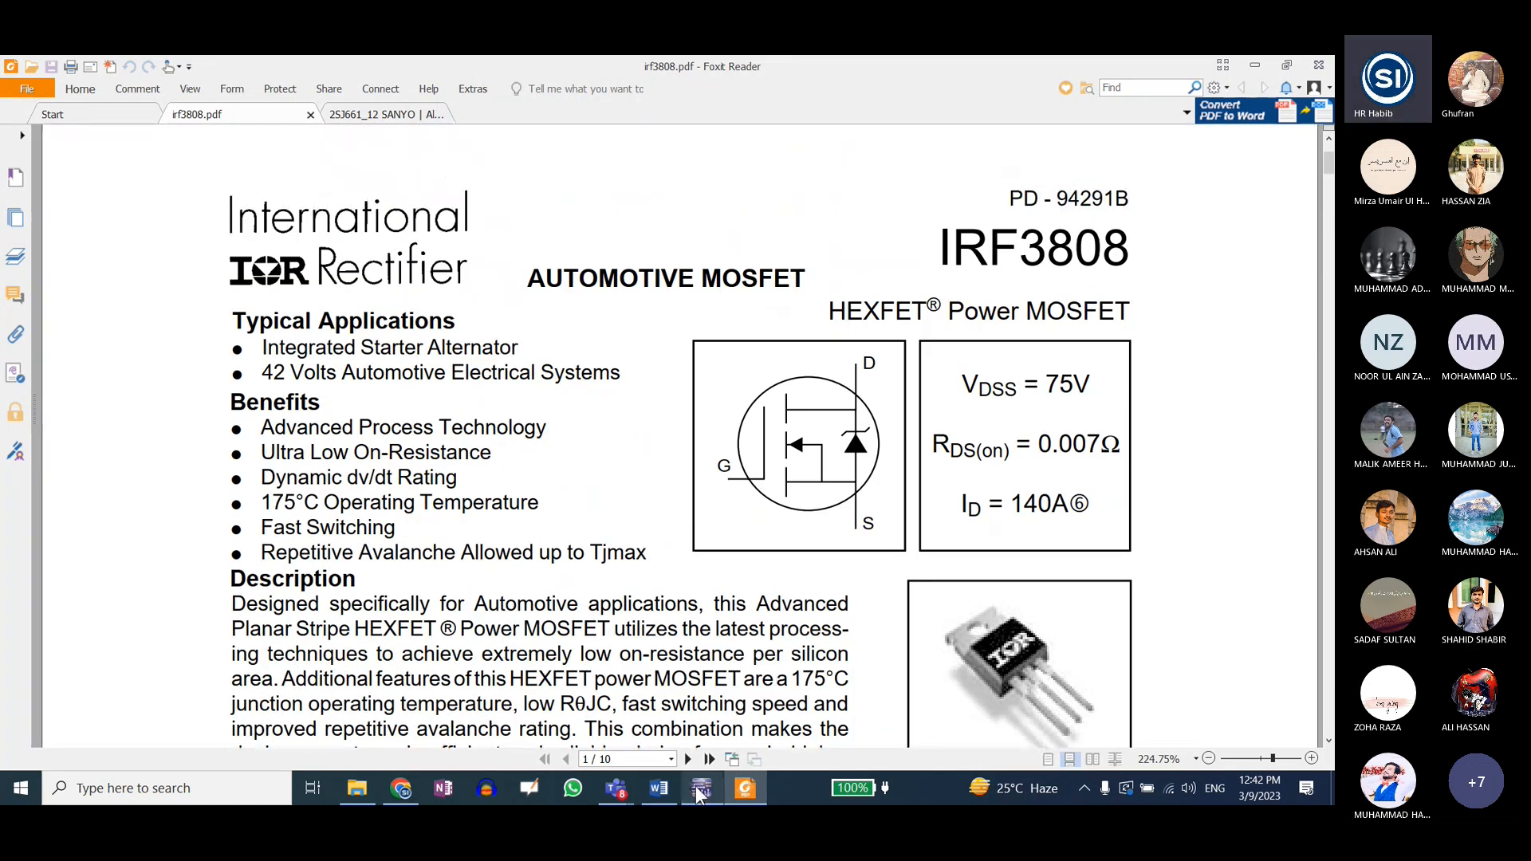
- Switch to Multisim, set the VGS source in the IRF3808 circuit to 2 V, and briefly run the simulation
{"action": "left_click", "coordinate": [702, 788]}
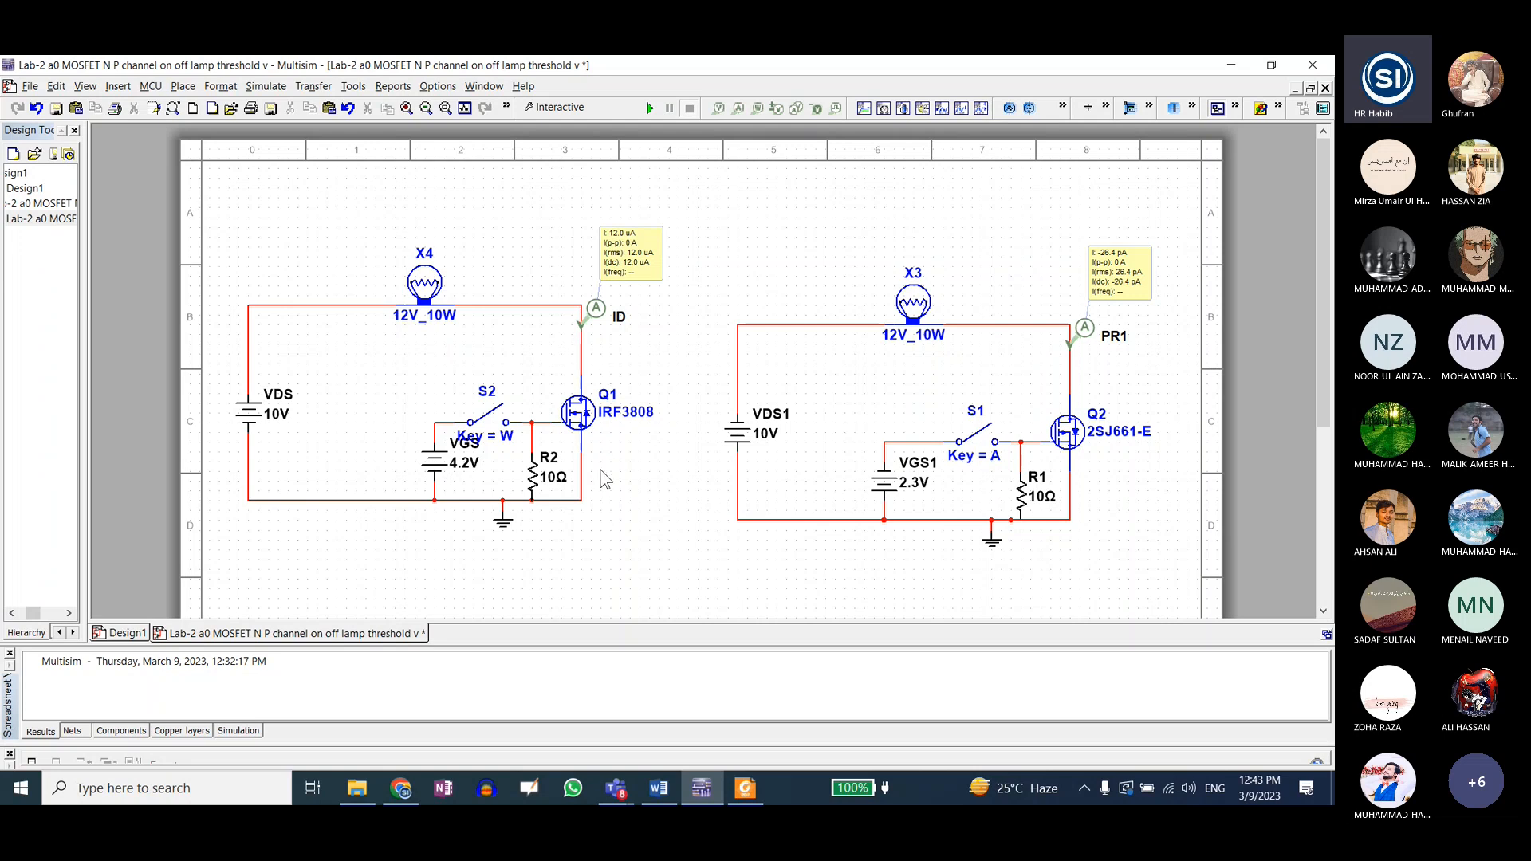
{"action": "double_click", "coordinate": [434, 463]}
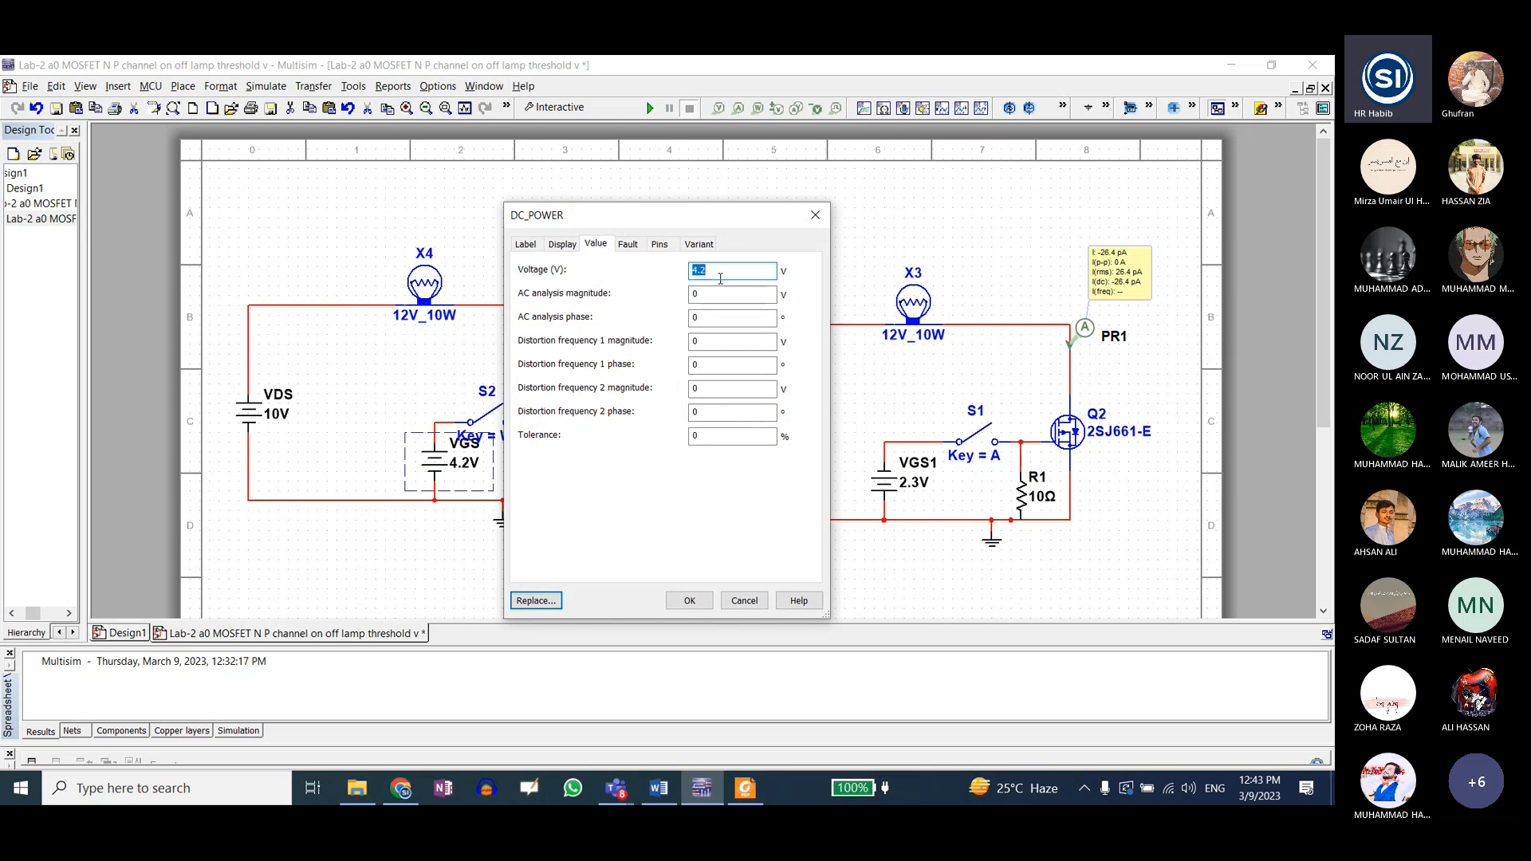
{"action": "type", "text": "2"}
{"action": "left_click", "coordinate": [690, 600]}
{"action": "left_click", "coordinate": [651, 108]}
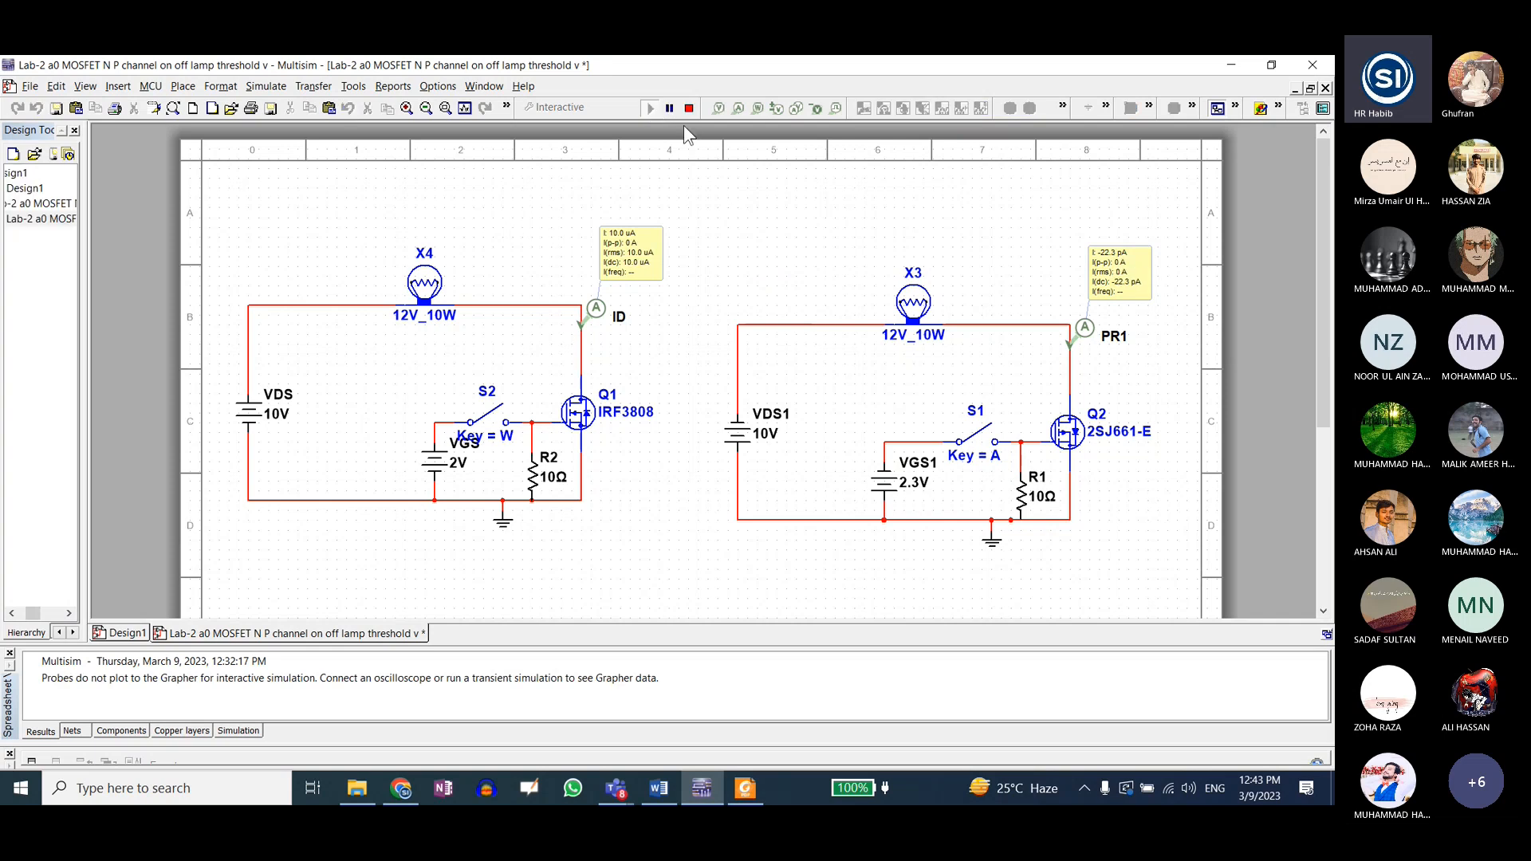
{"action": "key", "text": "F5"}
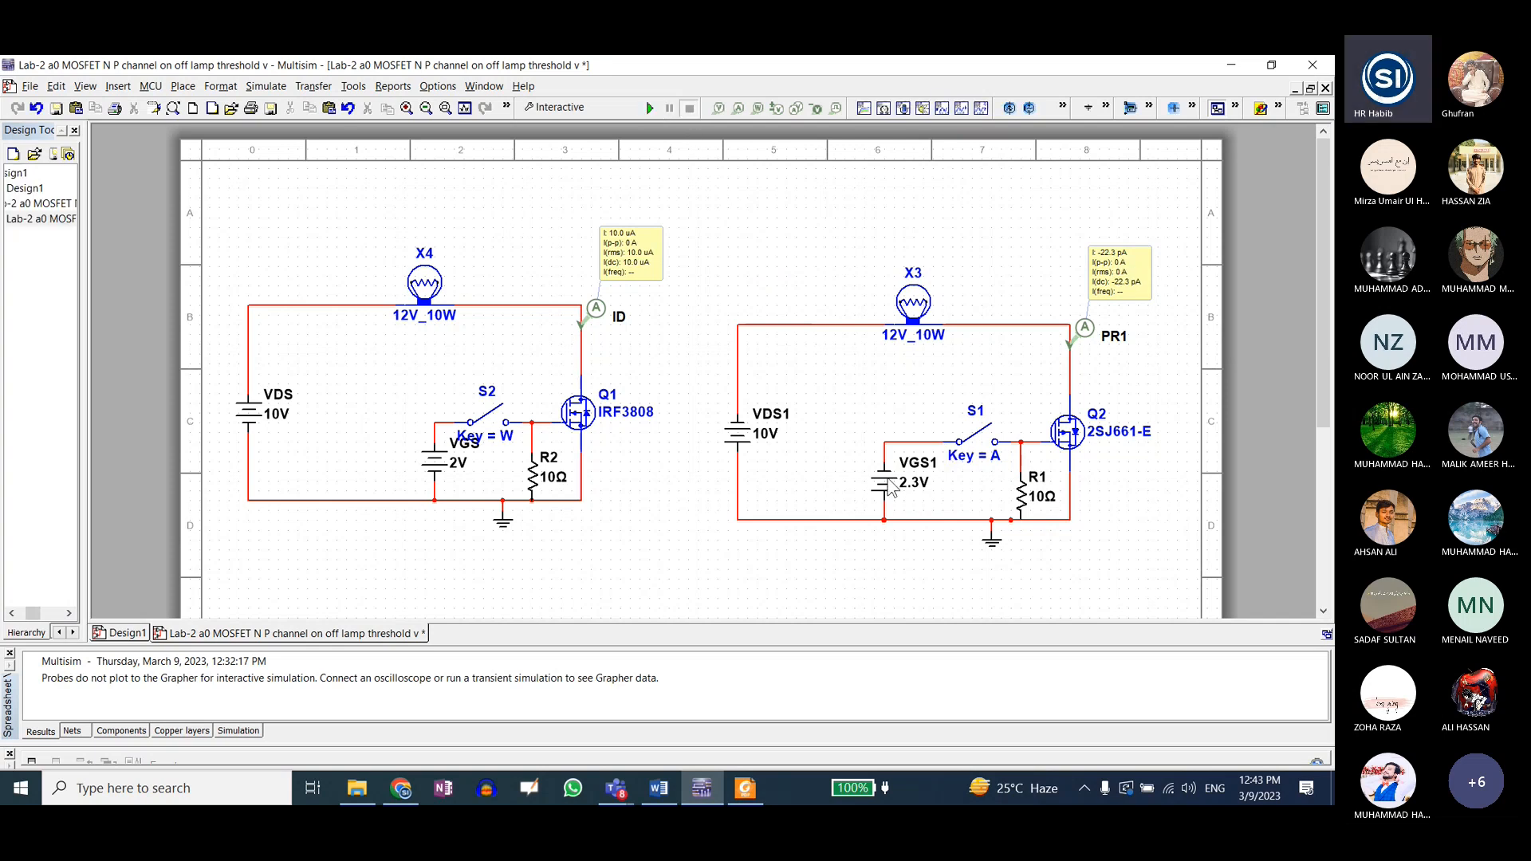
- Set the toggle key of switch S1 in the 2SJ661-E circuit to W
{"action": "double_click", "coordinate": [985, 465]}
{"action": "left_click", "coordinate": [717, 272]}
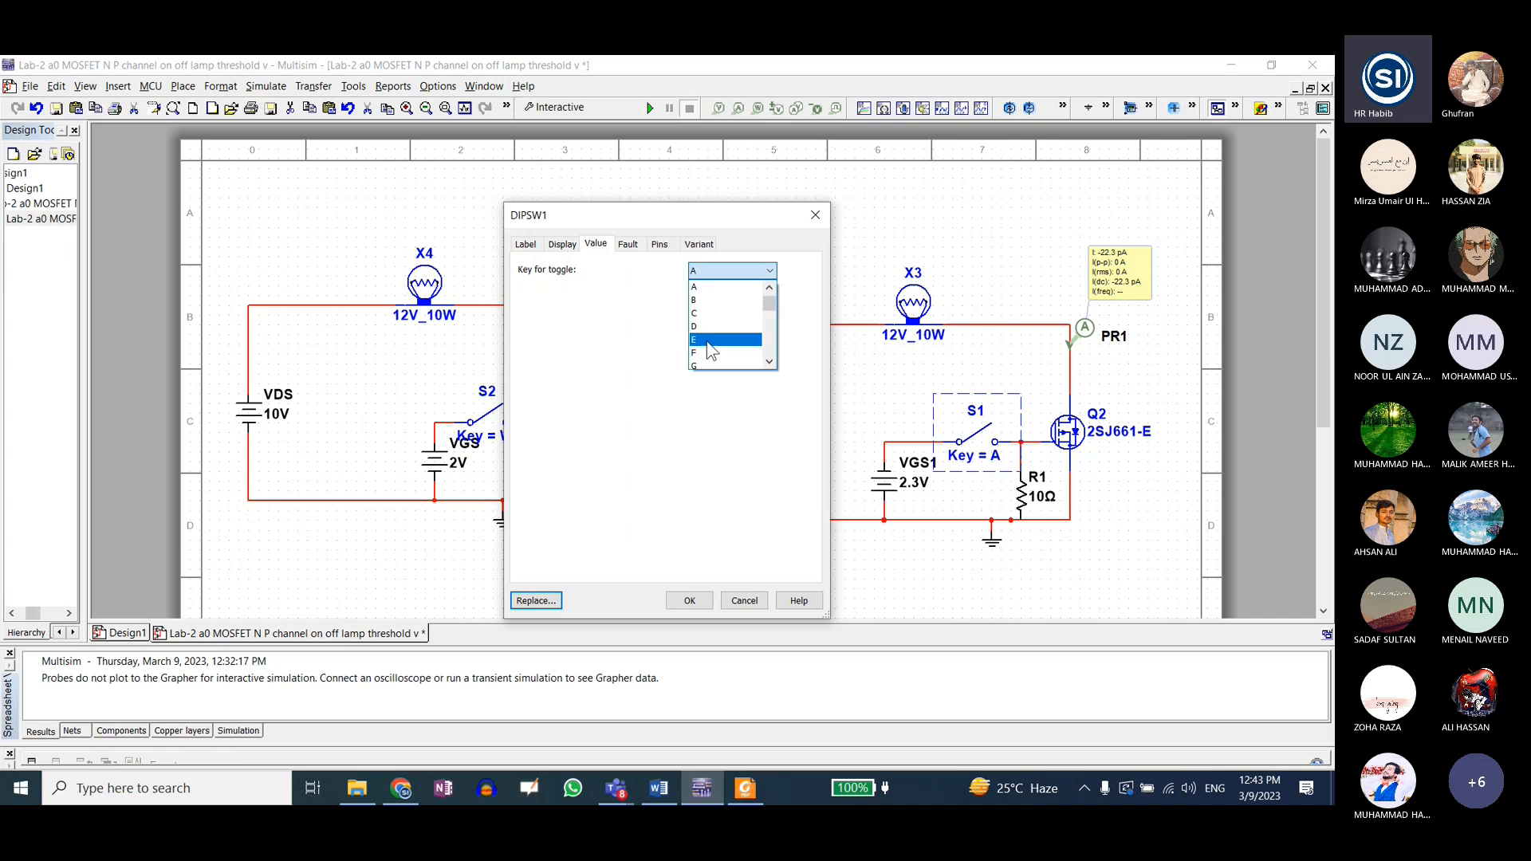
{"action": "scroll", "coordinate": [714, 327], "scroll_direction": "down", "scroll_amount": 5}
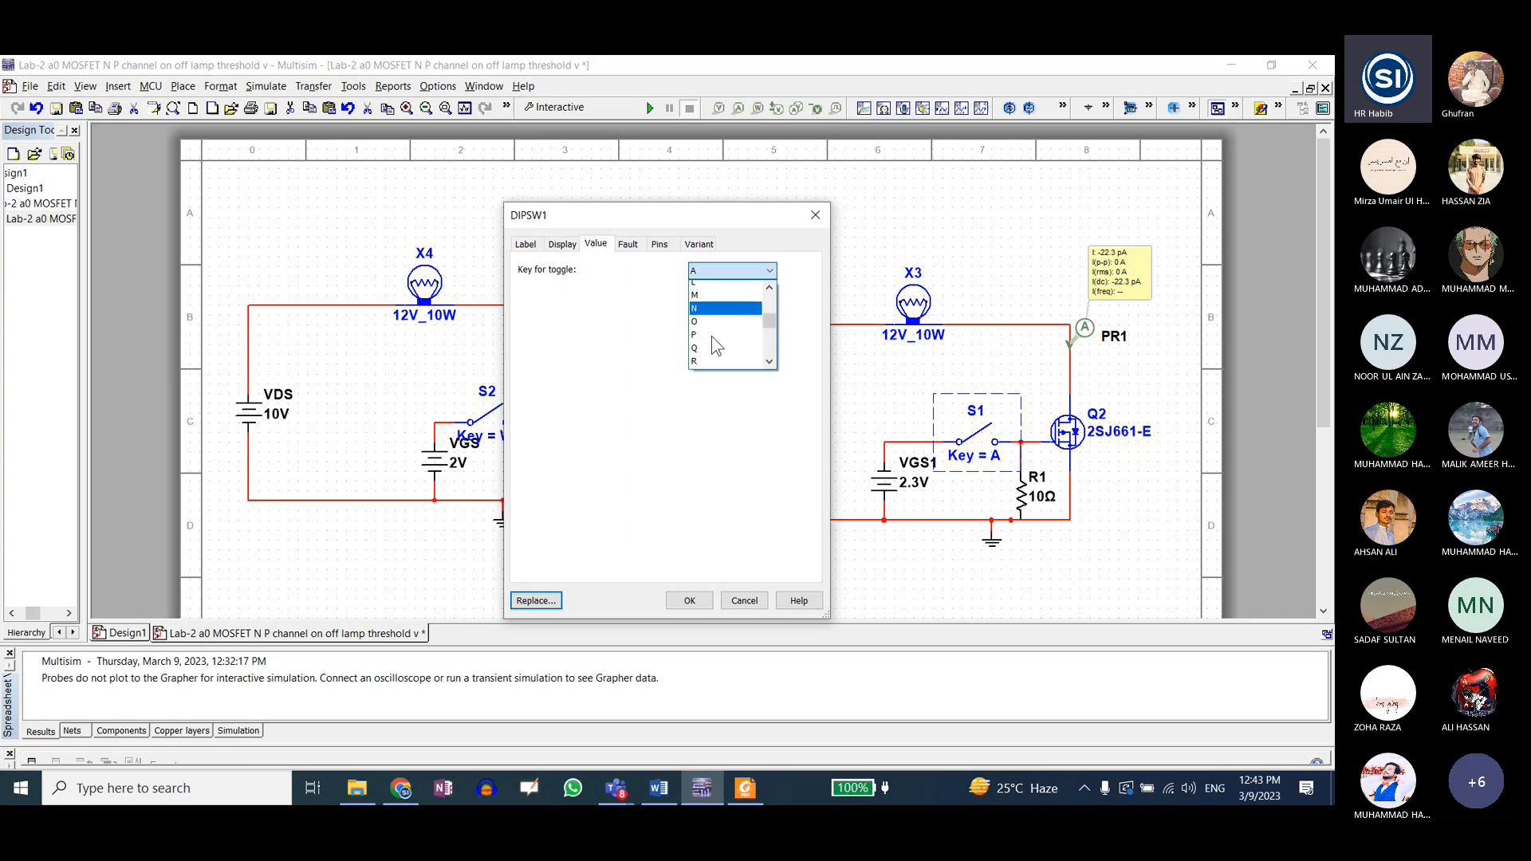
{"action": "scroll", "coordinate": [711, 336], "scroll_direction": "down", "scroll_amount": 1}
{"action": "left_click", "coordinate": [711, 340]}
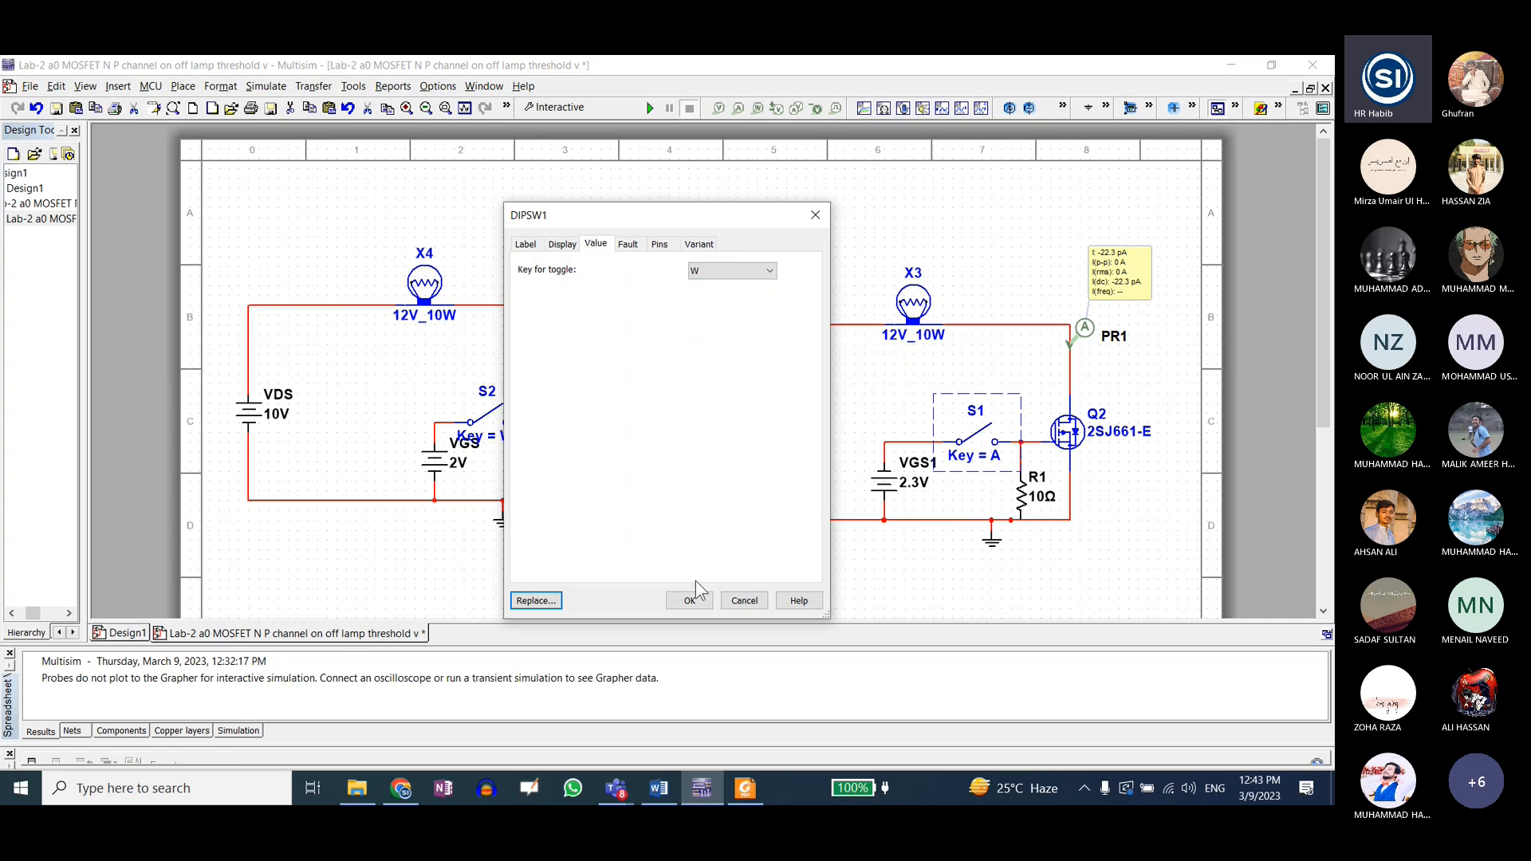
{"action": "left_click", "coordinate": [694, 604]}
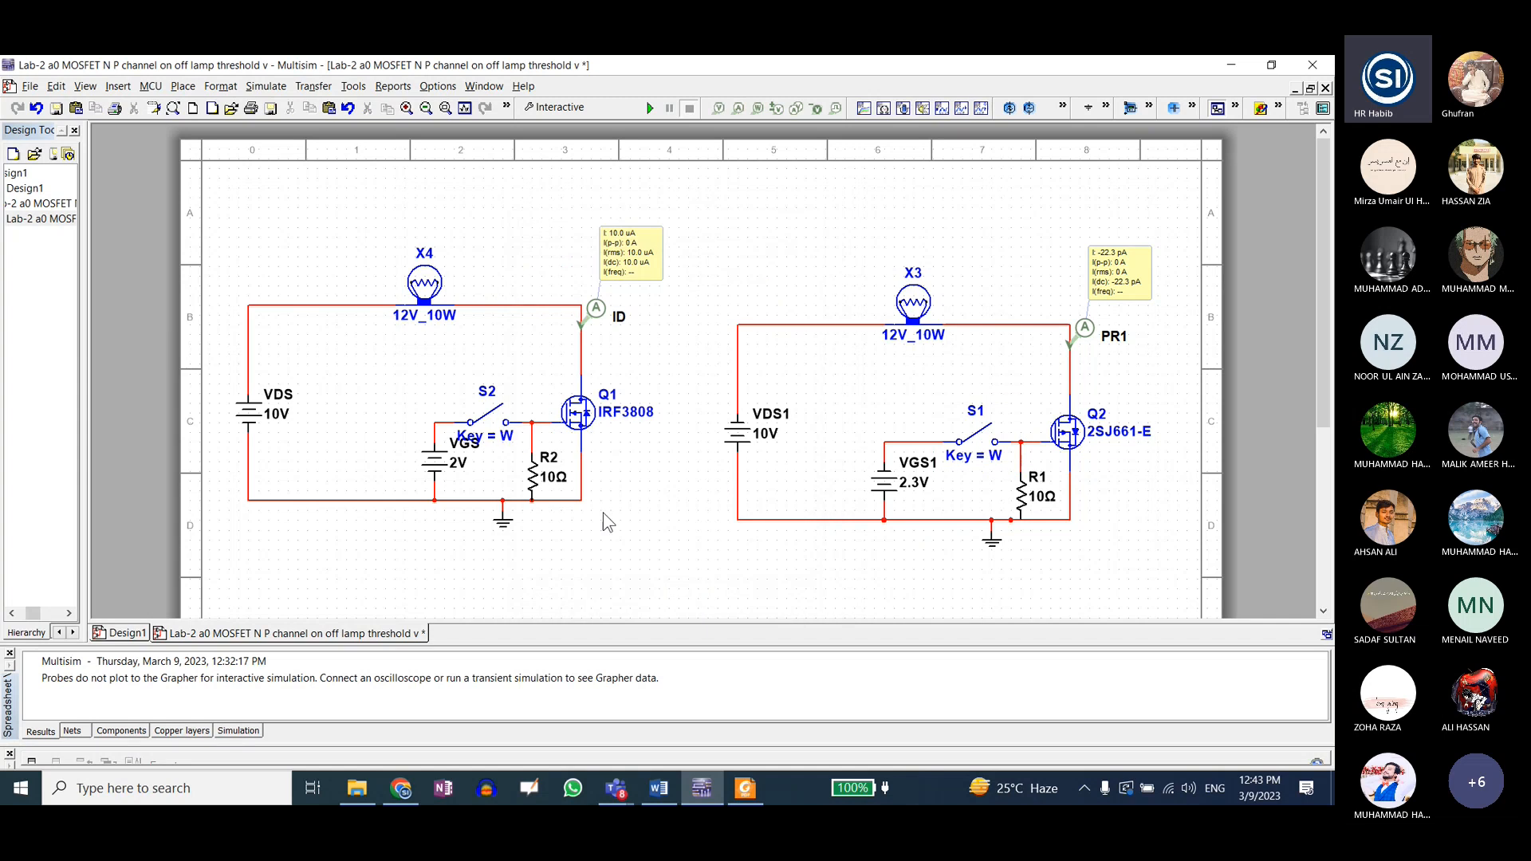
- Simulate both lamp circuits, close and reopen switches S1 and S2 together, and stop the simulation
{"action": "left_click", "coordinate": [650, 107]}
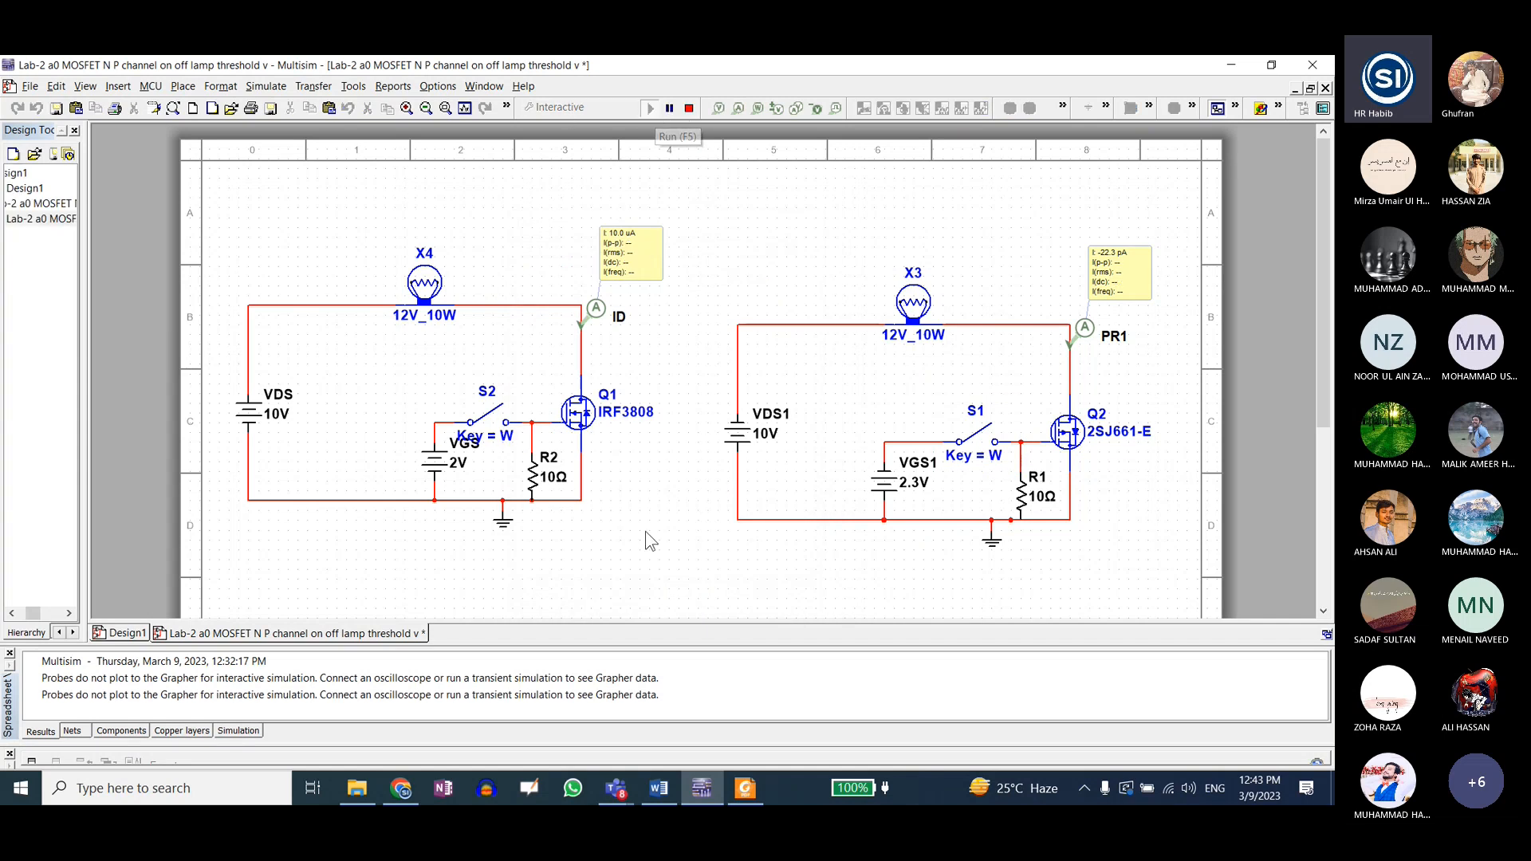
{"action": "key", "text": "w"}
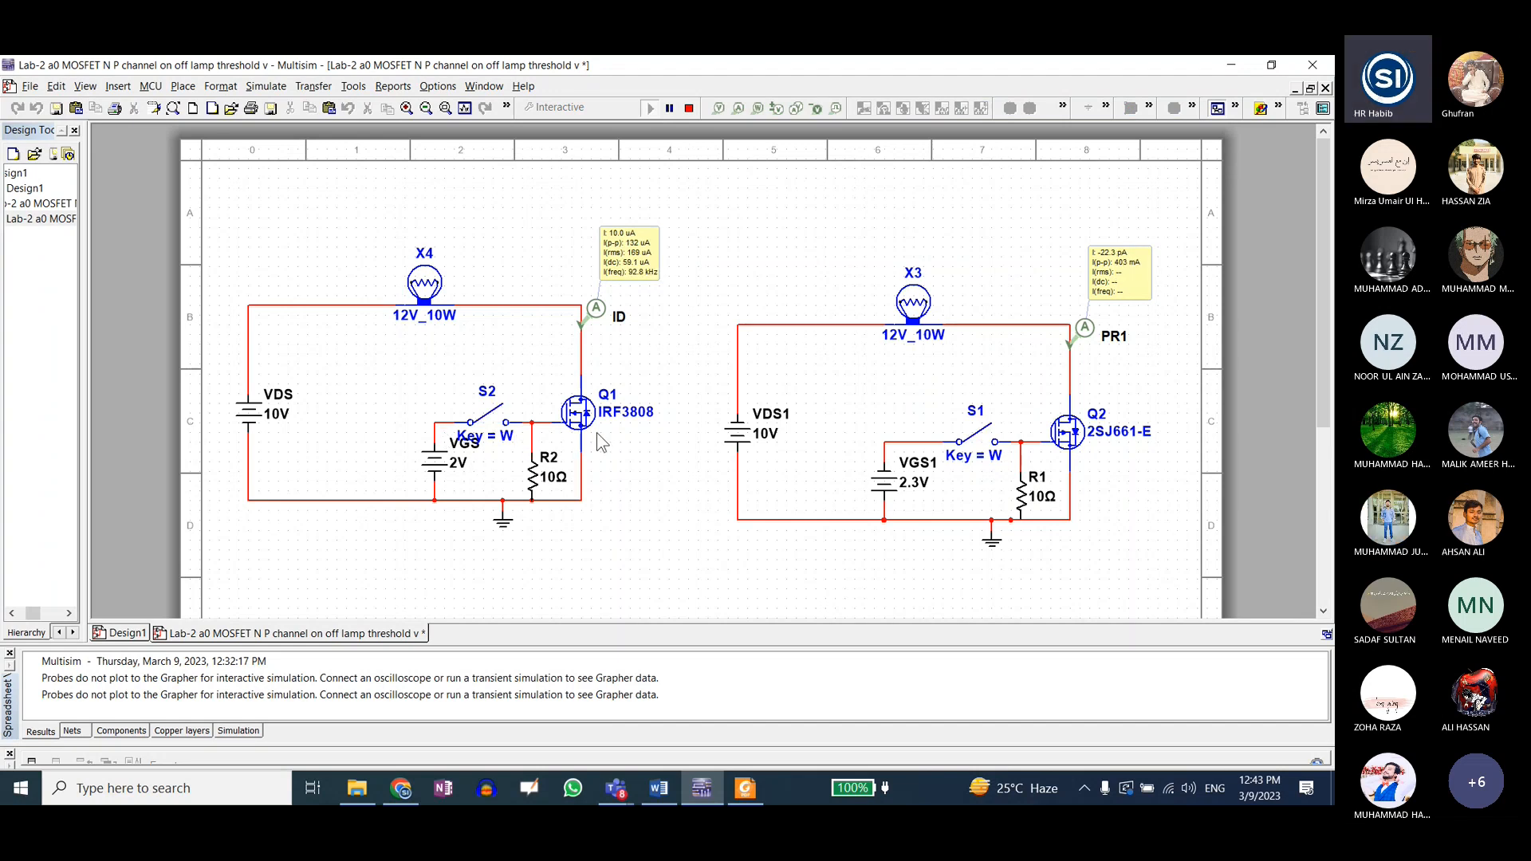
{"action": "key", "text": "w"}
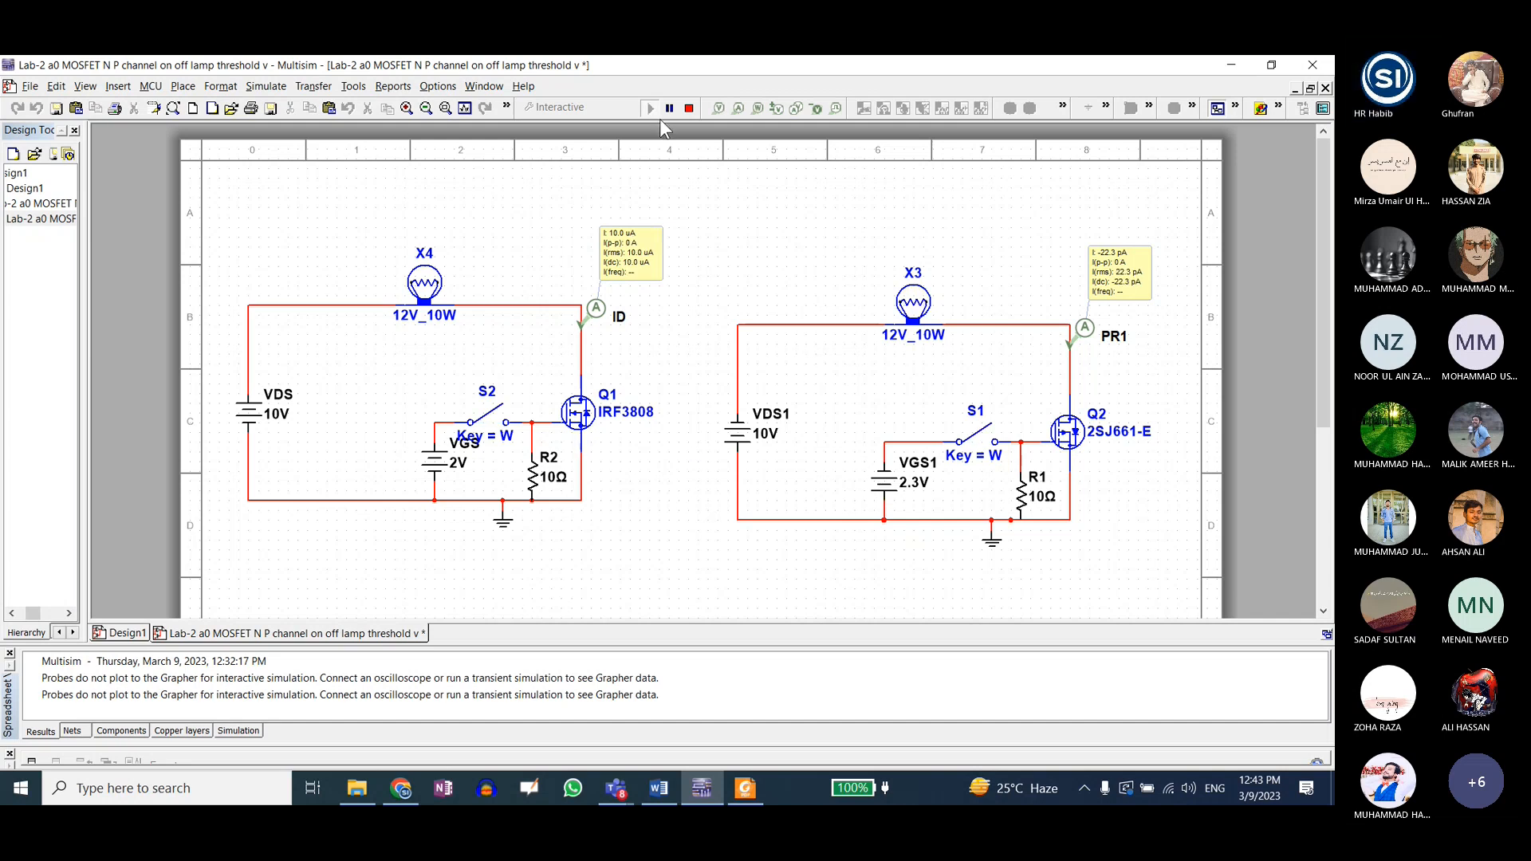
{"action": "left_click", "coordinate": [689, 109]}
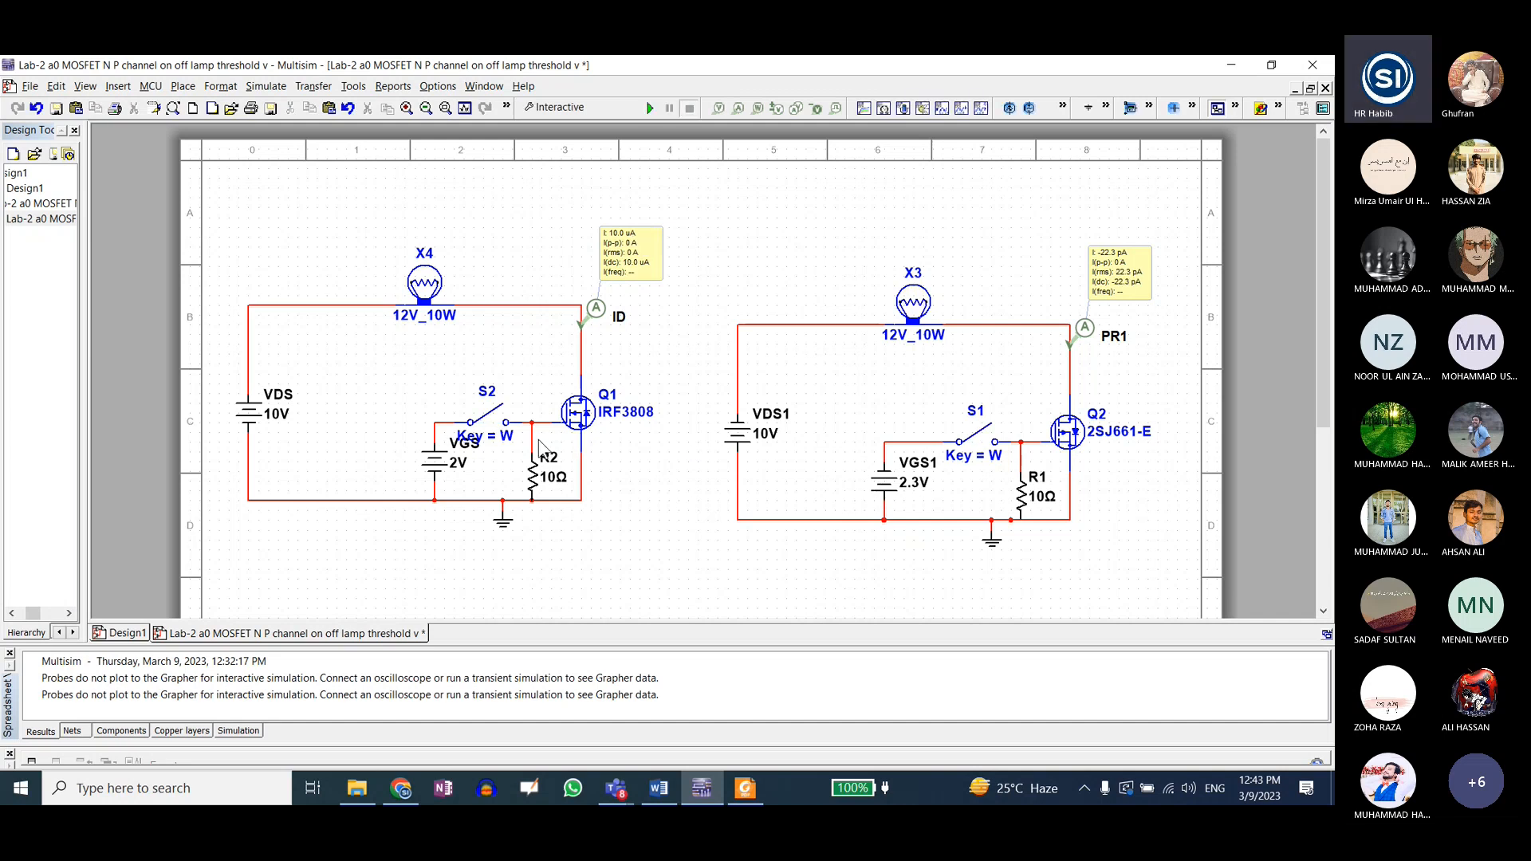
- Set the VGS source to 3 V and test both lamps in a simulation run with the switches closed
{"action": "double_click", "coordinate": [437, 461]}
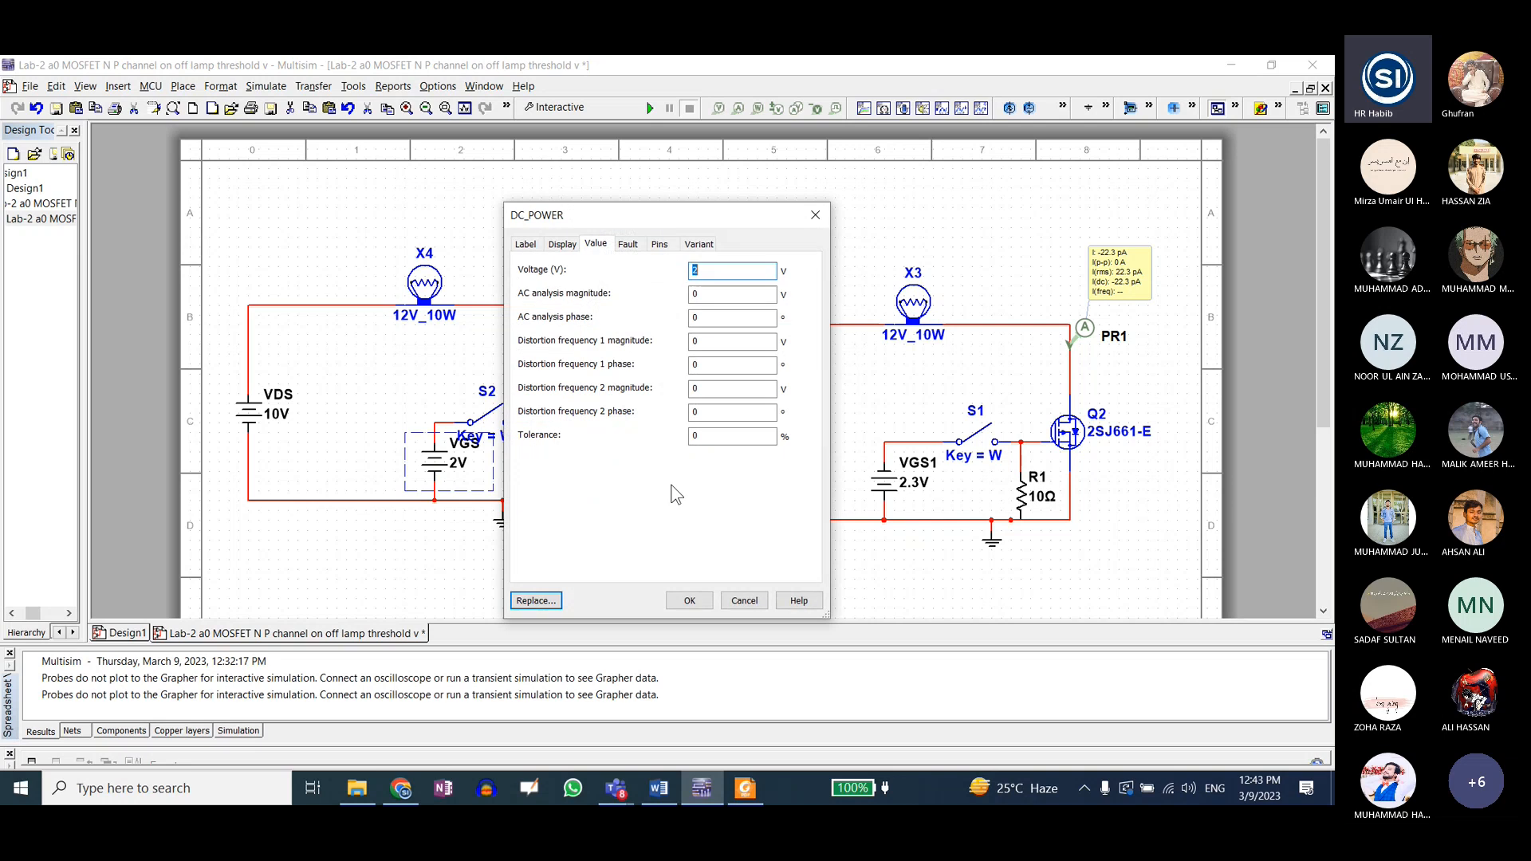
{"action": "type", "text": "3"}
{"action": "key", "text": "Return"}
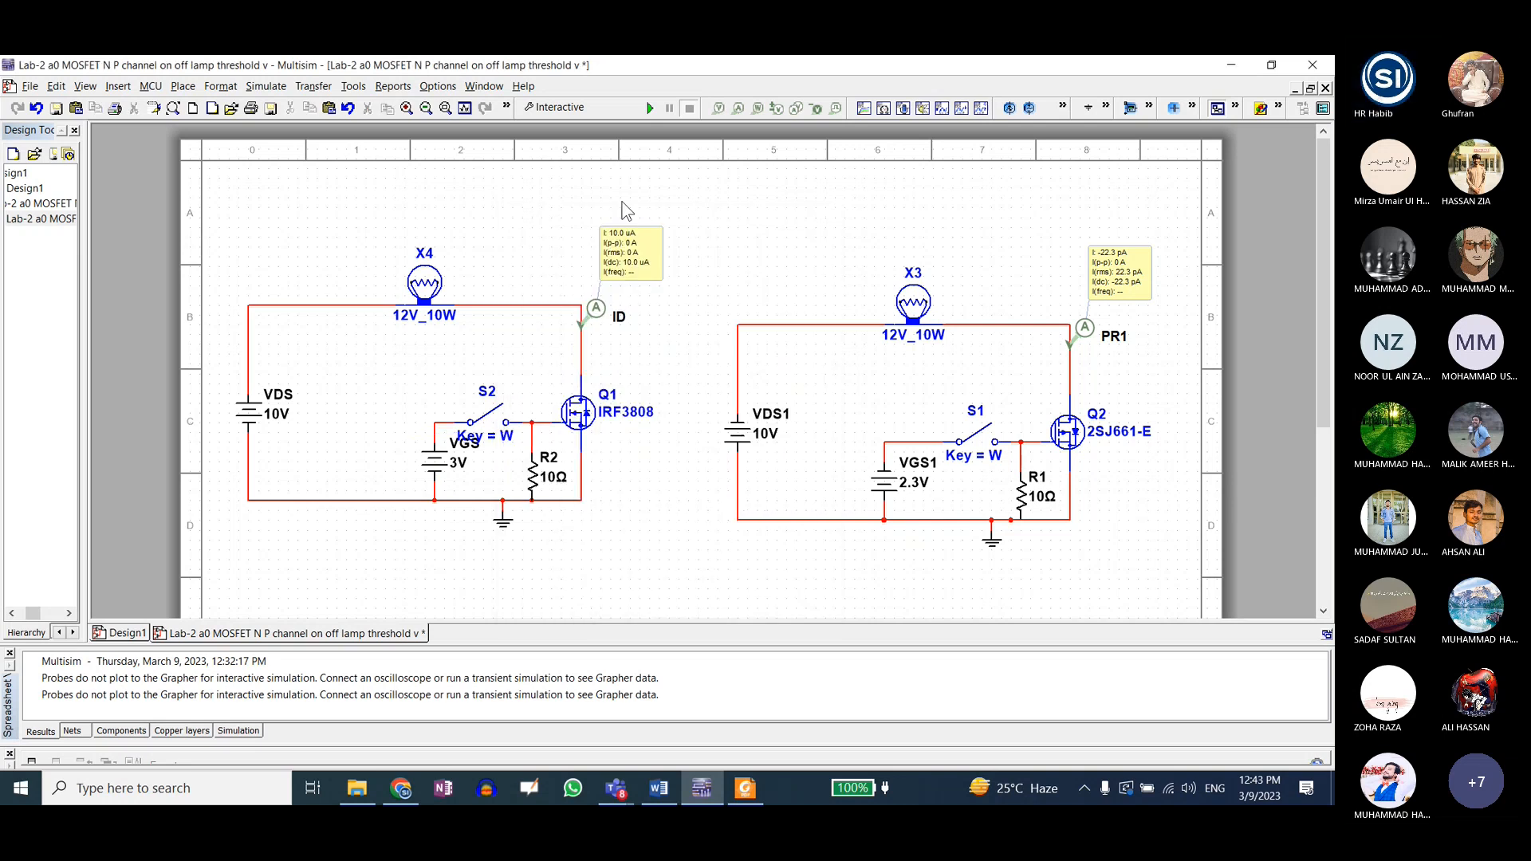
{"action": "key", "text": "F5"}
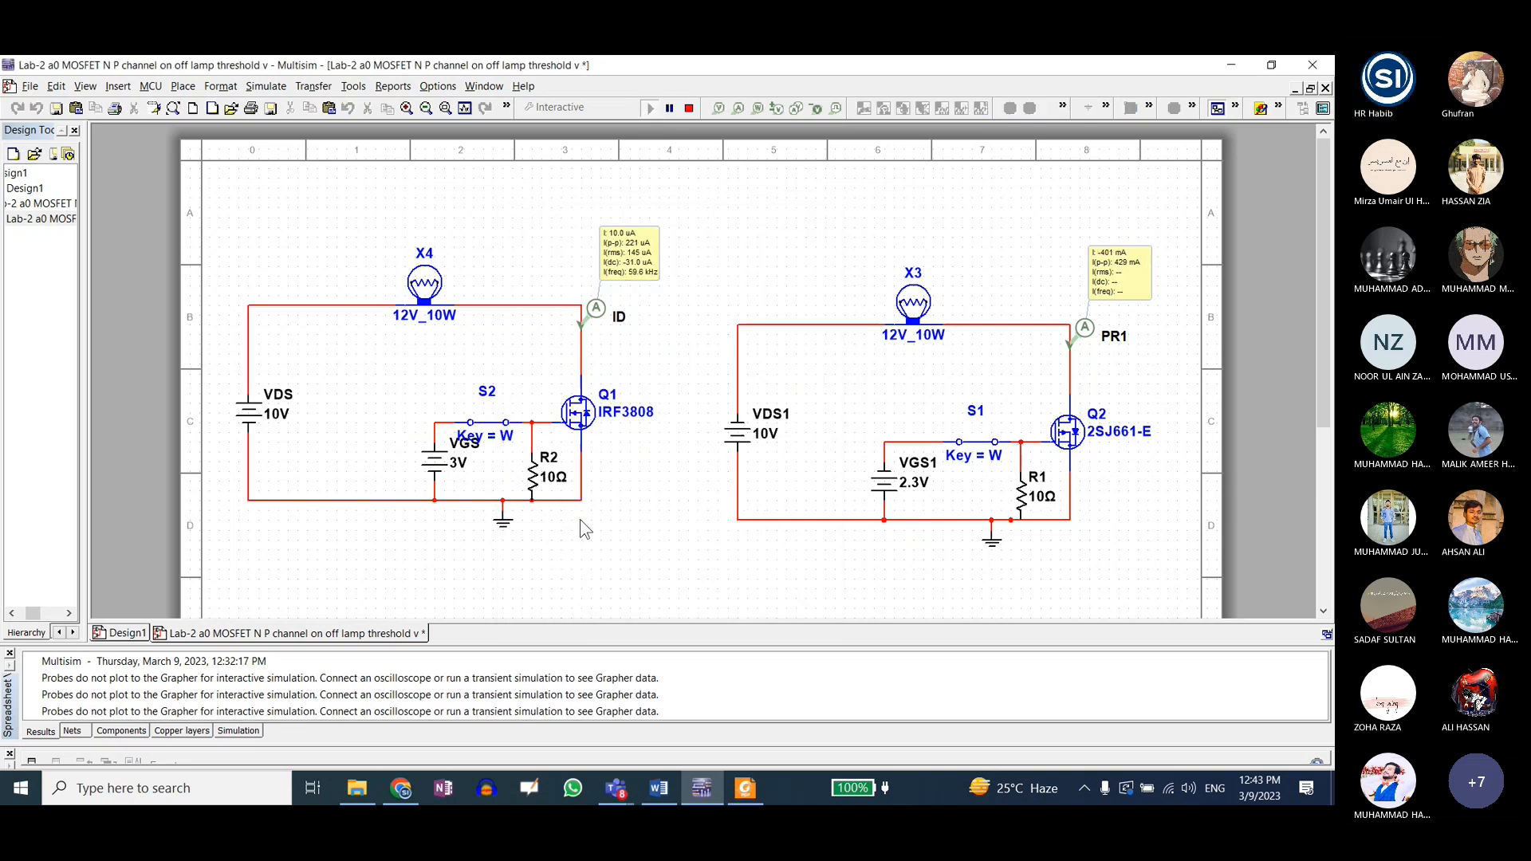
{"action": "left_click", "coordinate": [689, 110]}
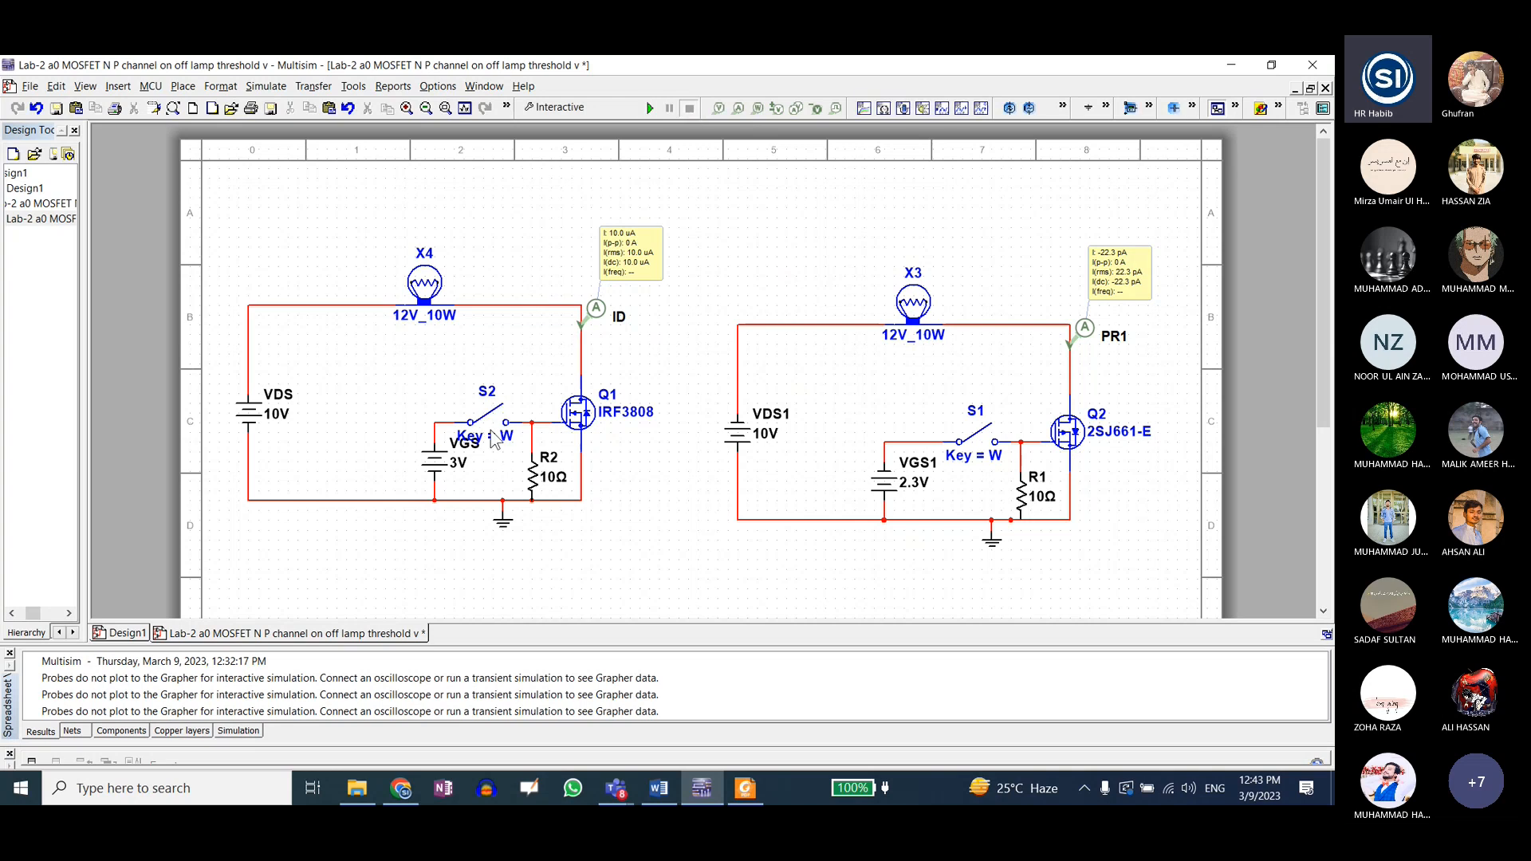
- Set the VGS source to 4 V, simulate while closing and reopening both switches, and stop the run
{"action": "double_click", "coordinate": [447, 469]}
{"action": "type", "text": "4"}
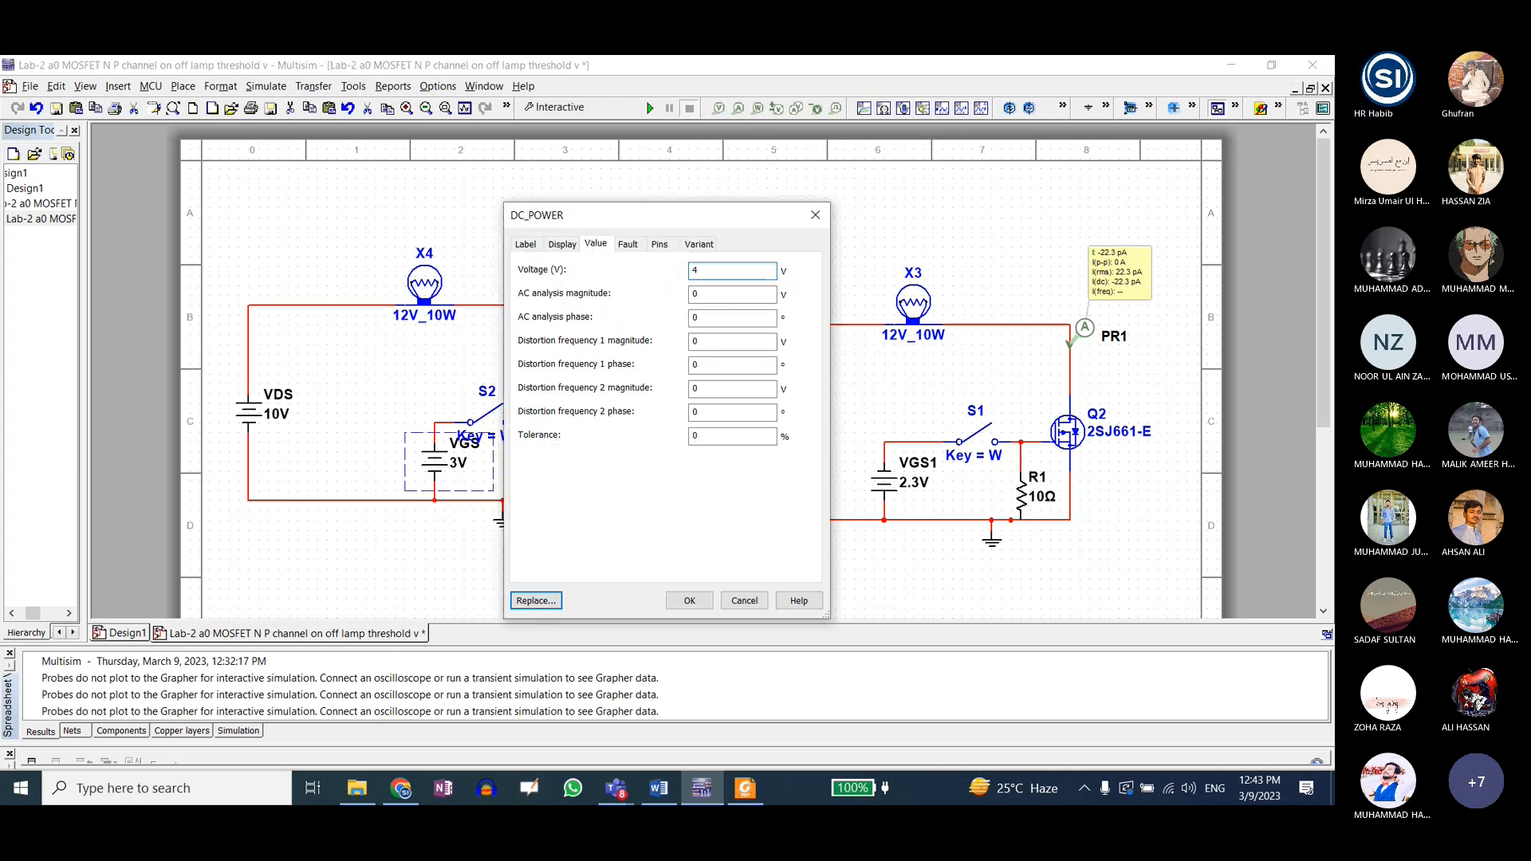
{"action": "key", "text": "Return"}
{"action": "key", "text": "F5"}
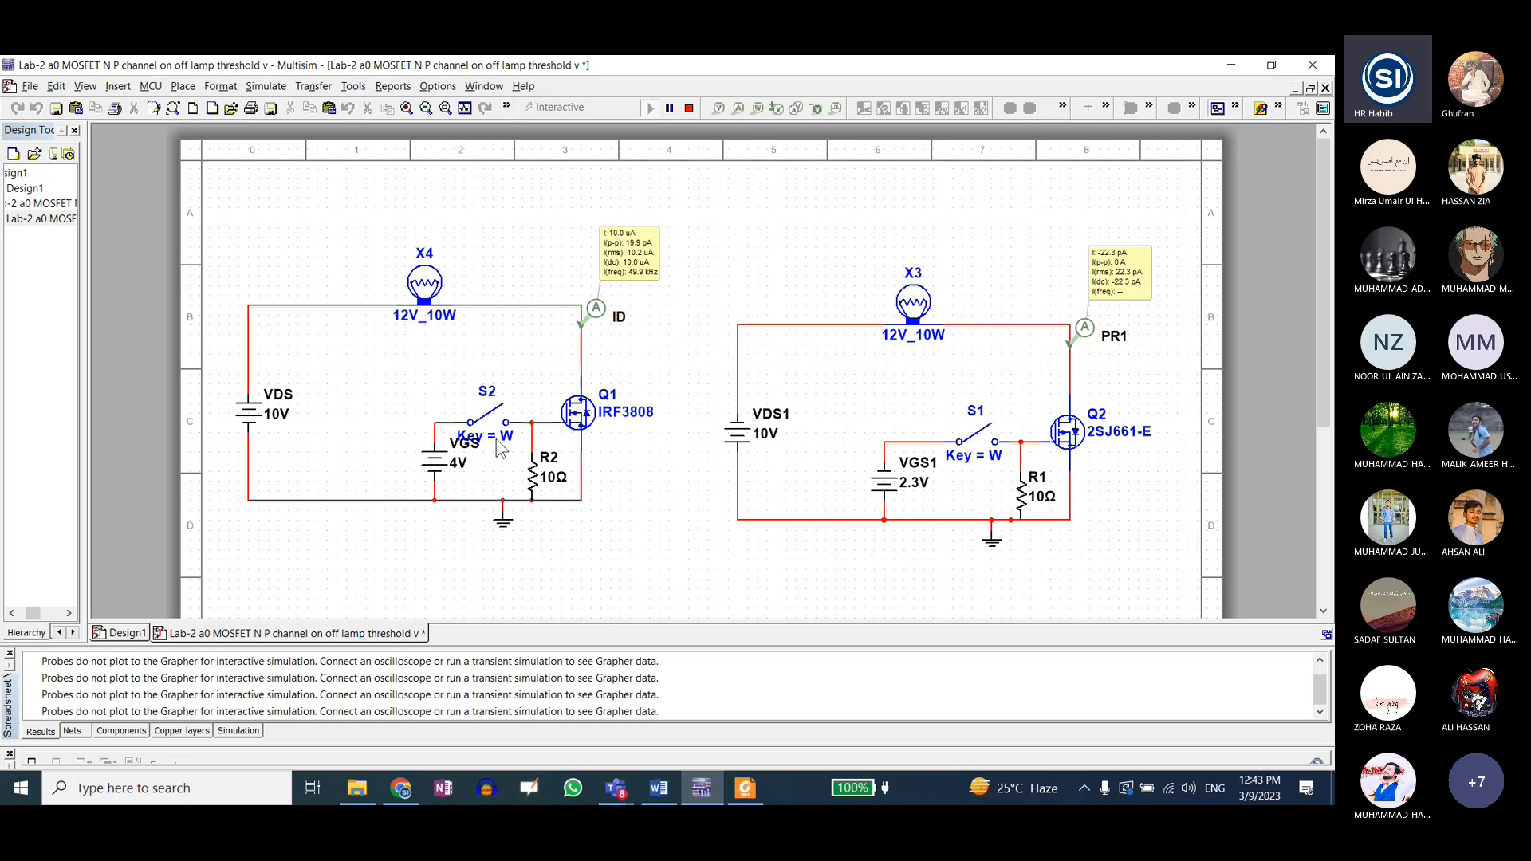
{"action": "key", "text": "w"}
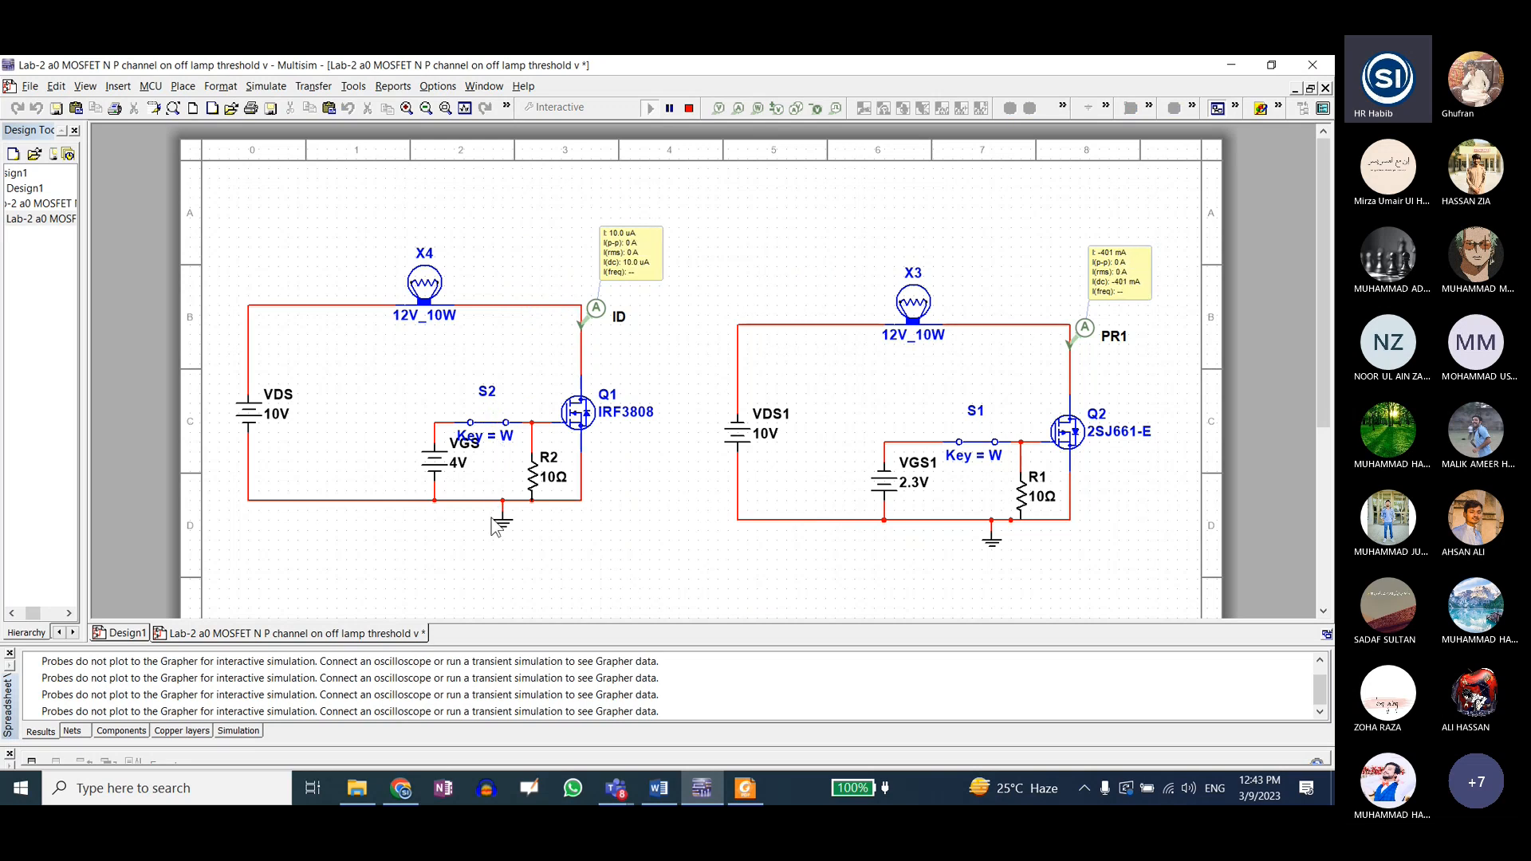
{"action": "key", "text": "w"}
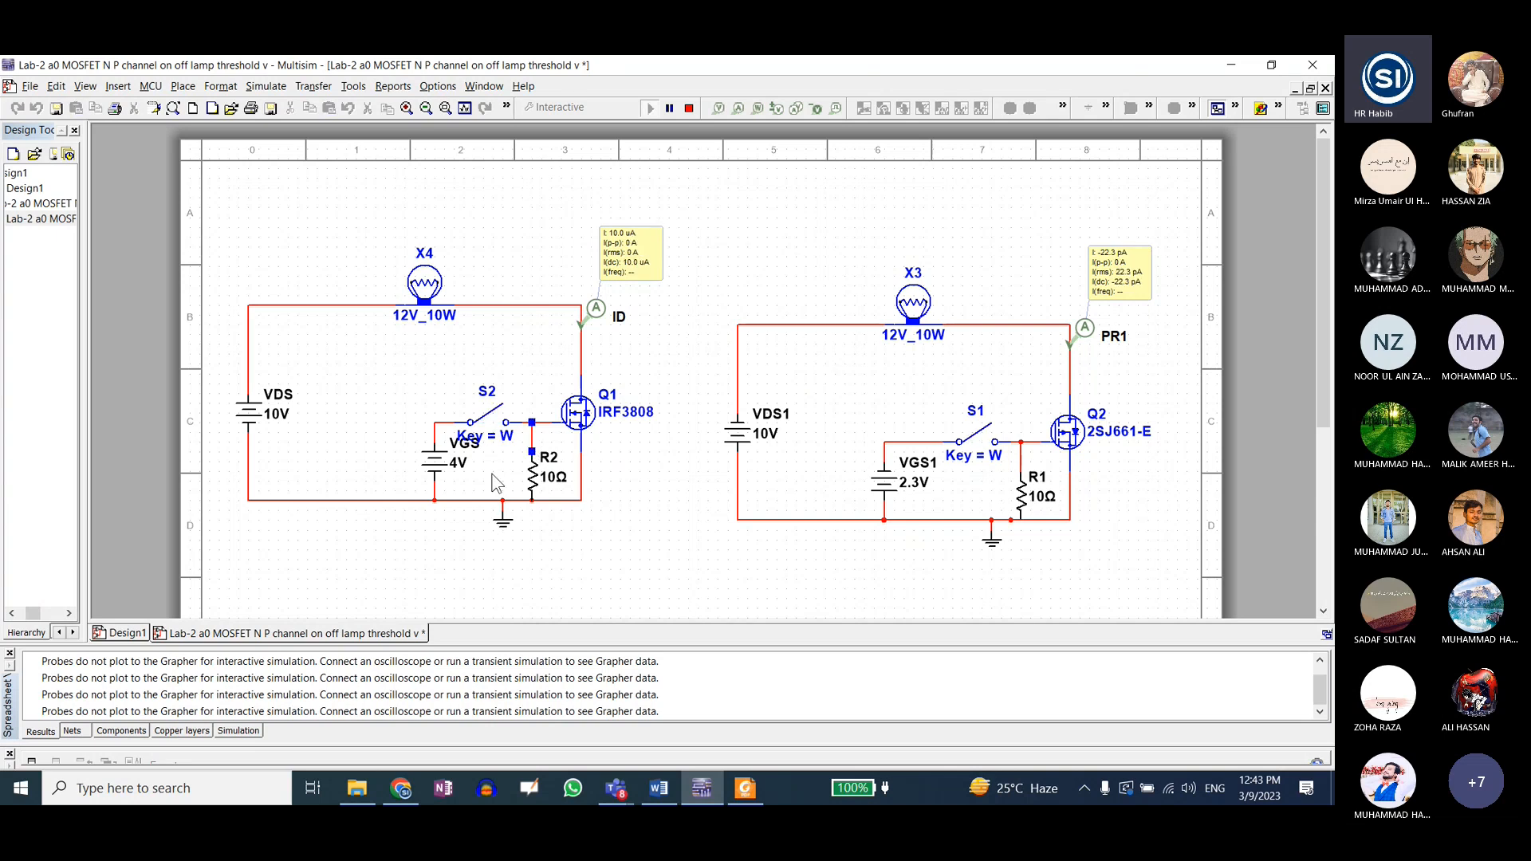
{"action": "left_click", "coordinate": [689, 108]}
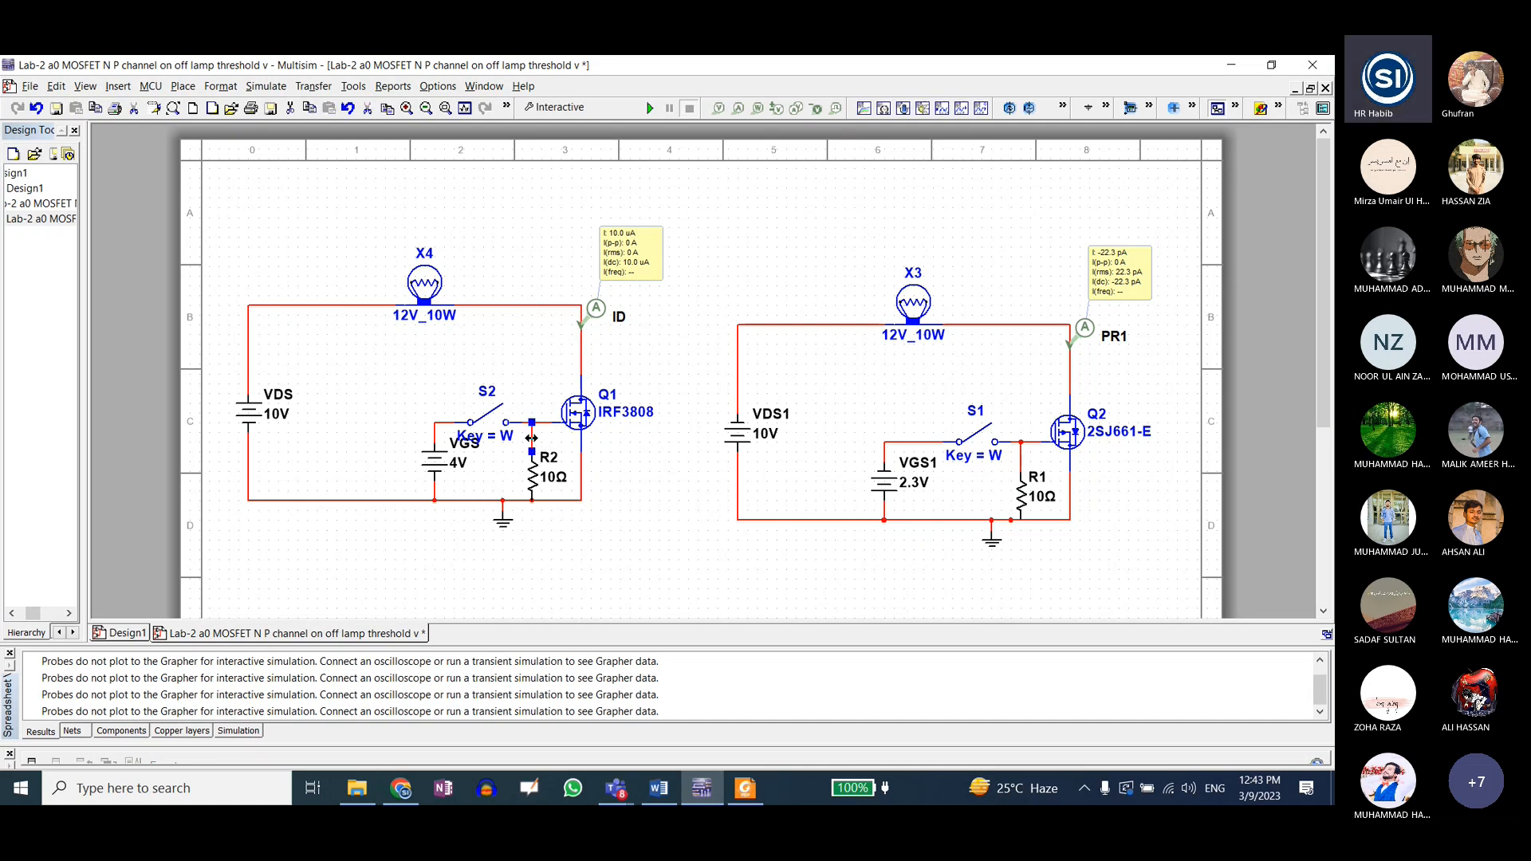
- Try simulating the IRF3808 circuit with resistor R2 disconnected from the gate wire, operating the switches before stopping the run
{"action": "left_click", "coordinate": [650, 108]}
{"action": "key", "text": "w"}
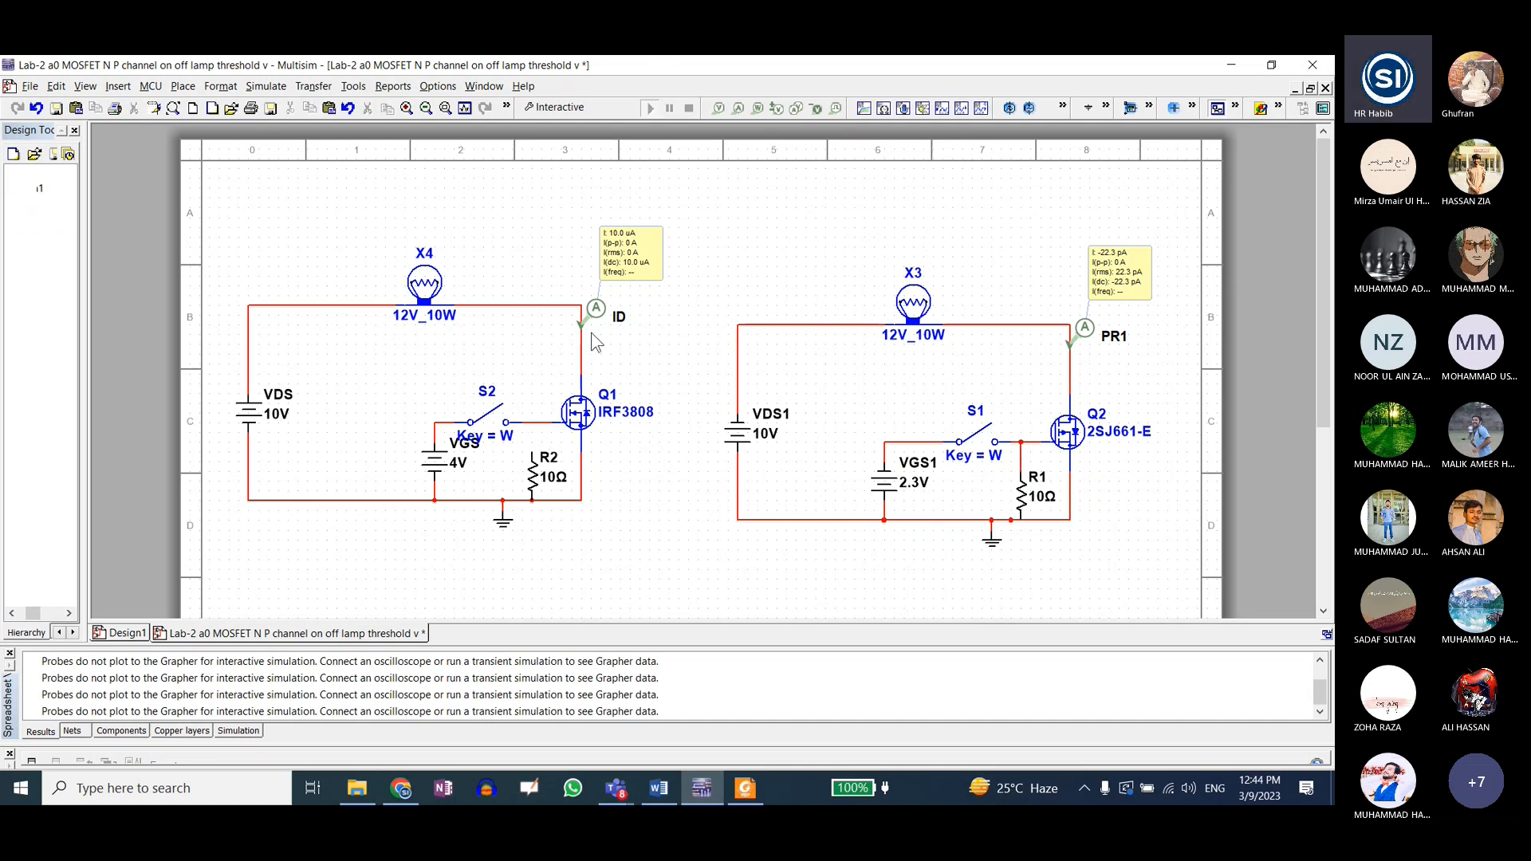
{"action": "key", "text": "w"}
{"action": "left_click", "coordinate": [689, 107]}
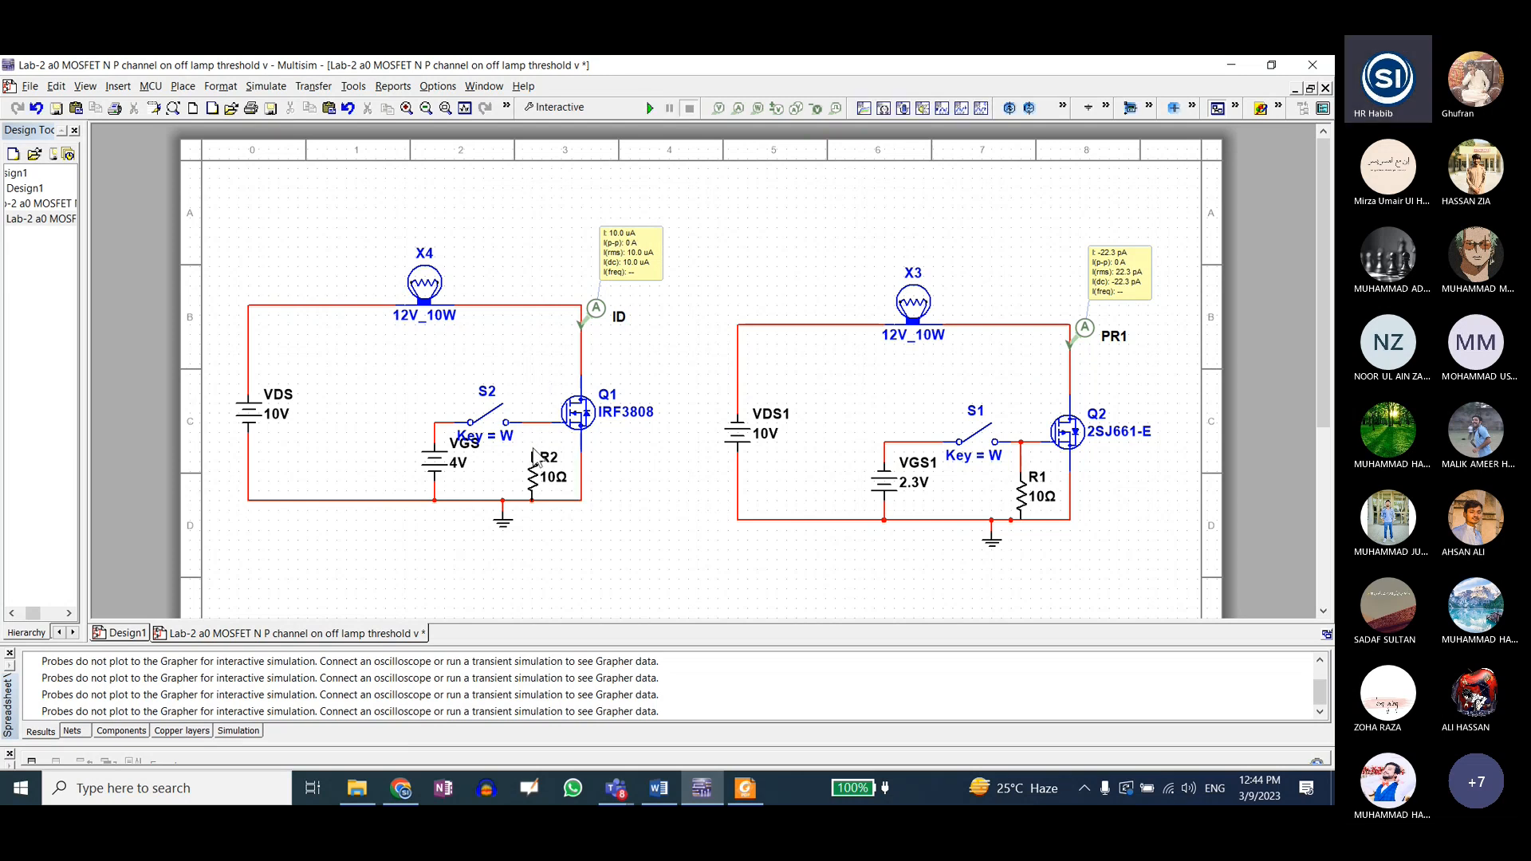
- Set the VGS source to 4.5 V, run the simulation, and close and reopen both switches to test lamp X4
{"action": "left_click", "coordinate": [431, 456]}
{"action": "double_click", "coordinate": [432, 456]}
{"action": "type", "text": "4.5"}
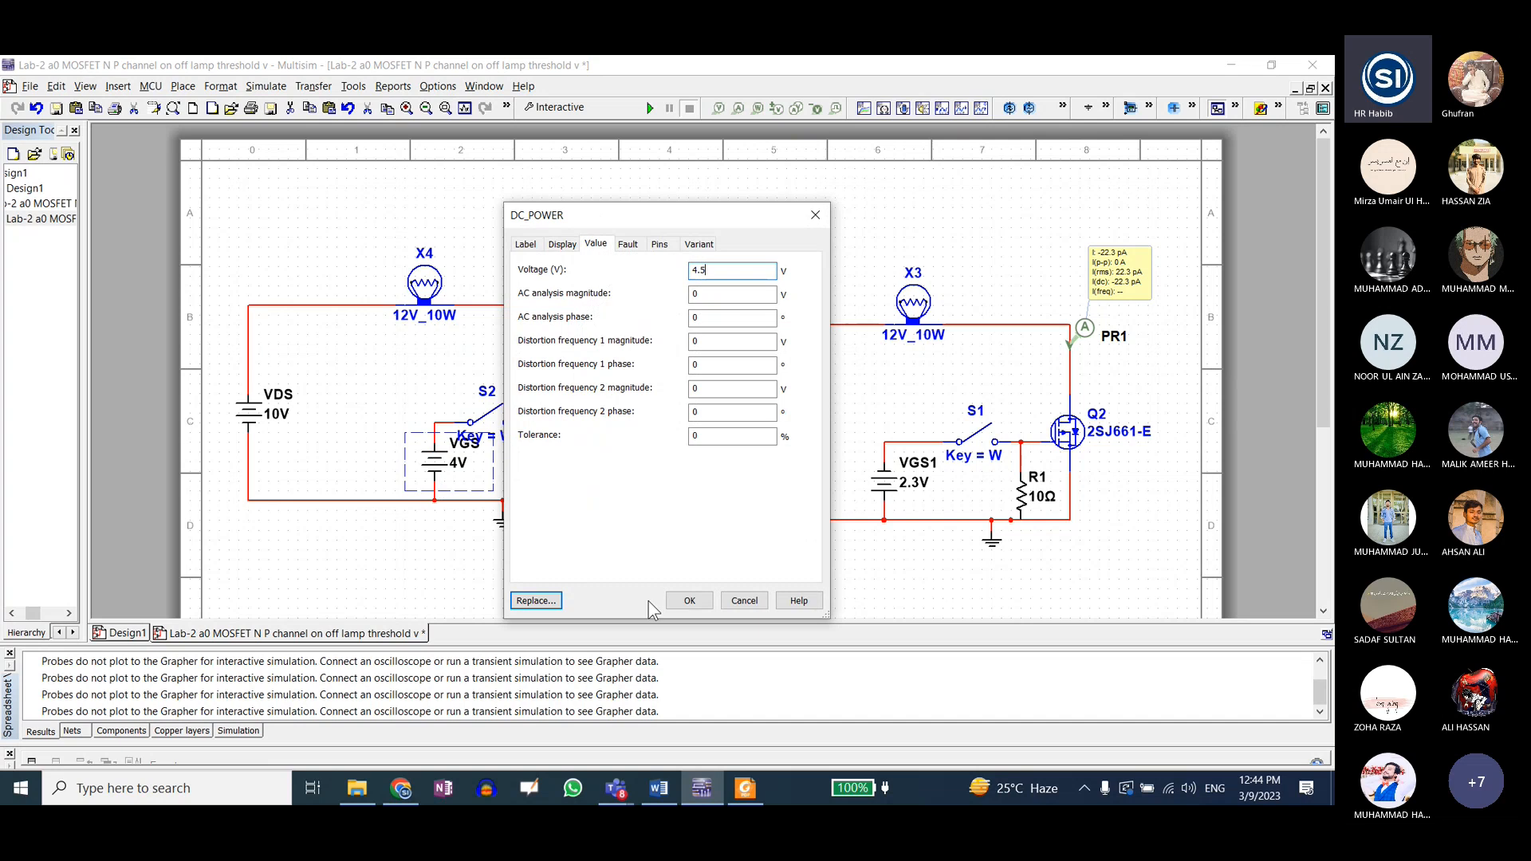
{"action": "left_click", "coordinate": [690, 598]}
{"action": "left_click", "coordinate": [651, 108]}
{"action": "key", "text": "w"}
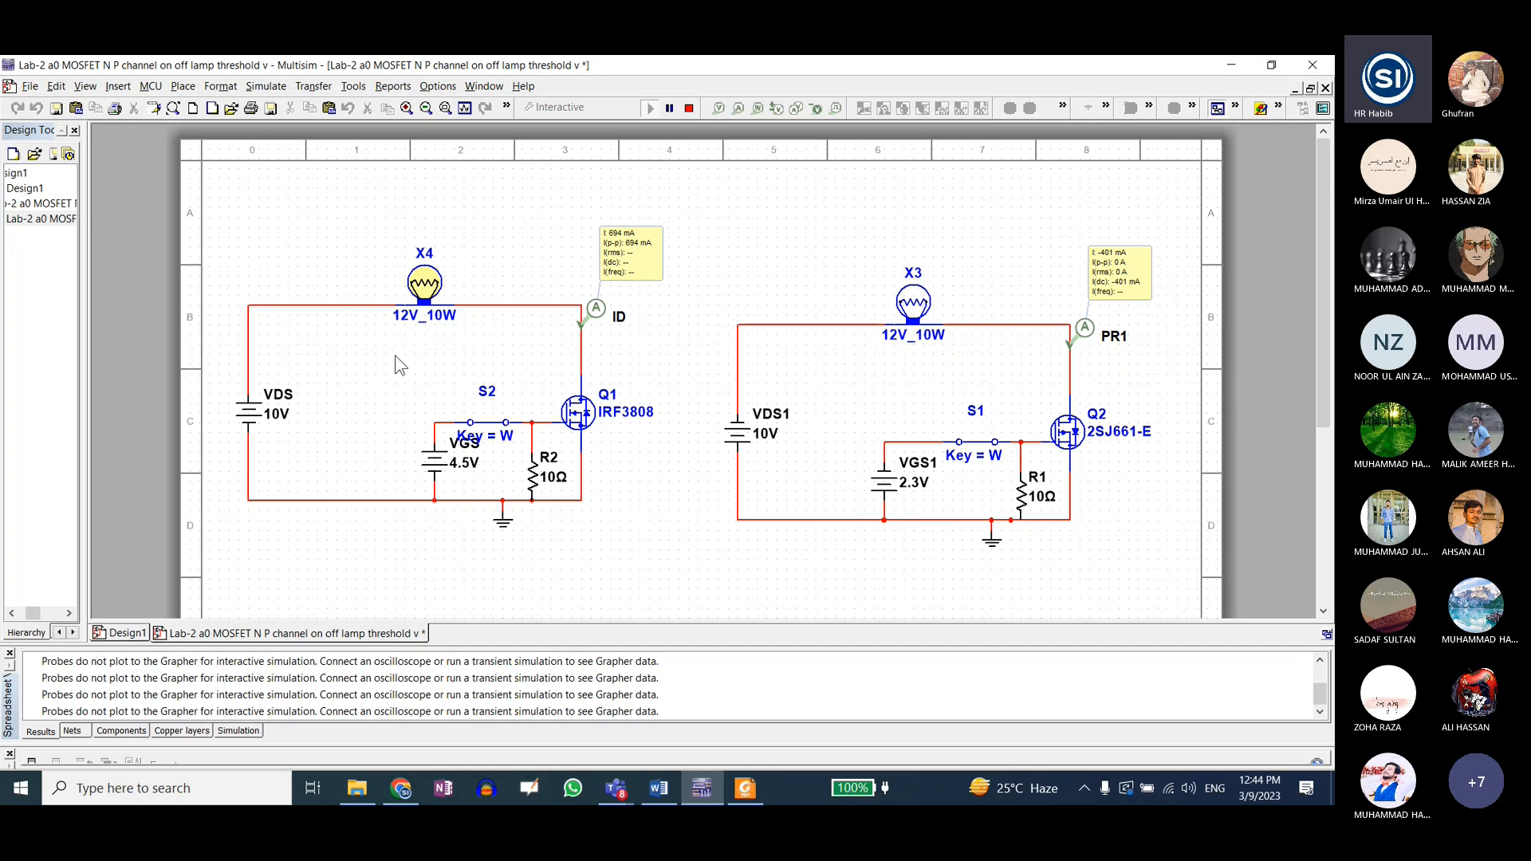
{"action": "key", "text": "w"}
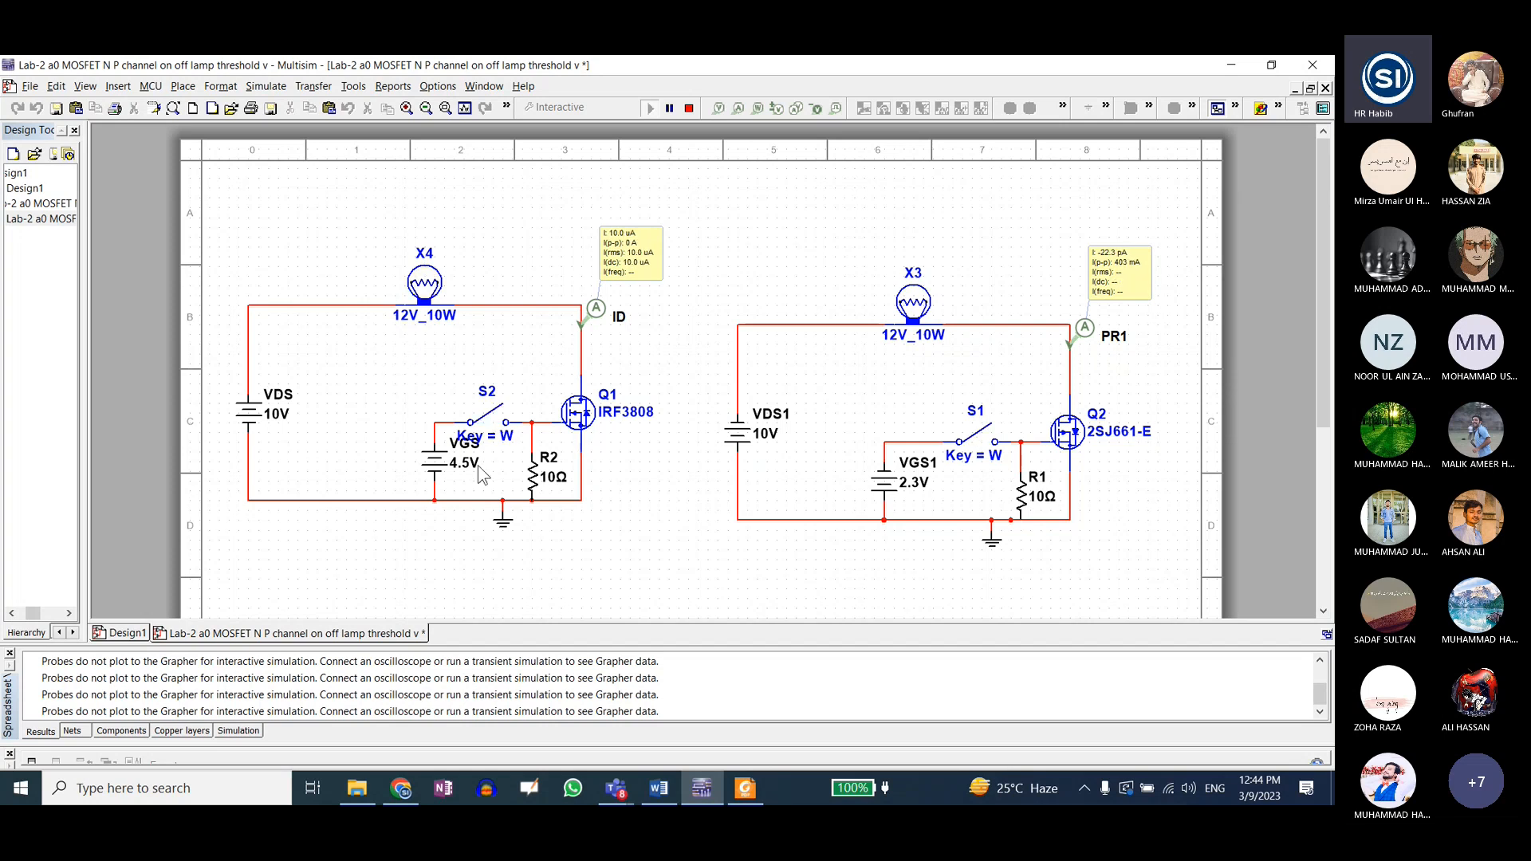
- Switch to irf3808.pdf in Foxit Reader and examine the minimum and maximum gate threshold voltages in the electrical characteristics table
{"action": "left_click", "coordinate": [746, 790]}
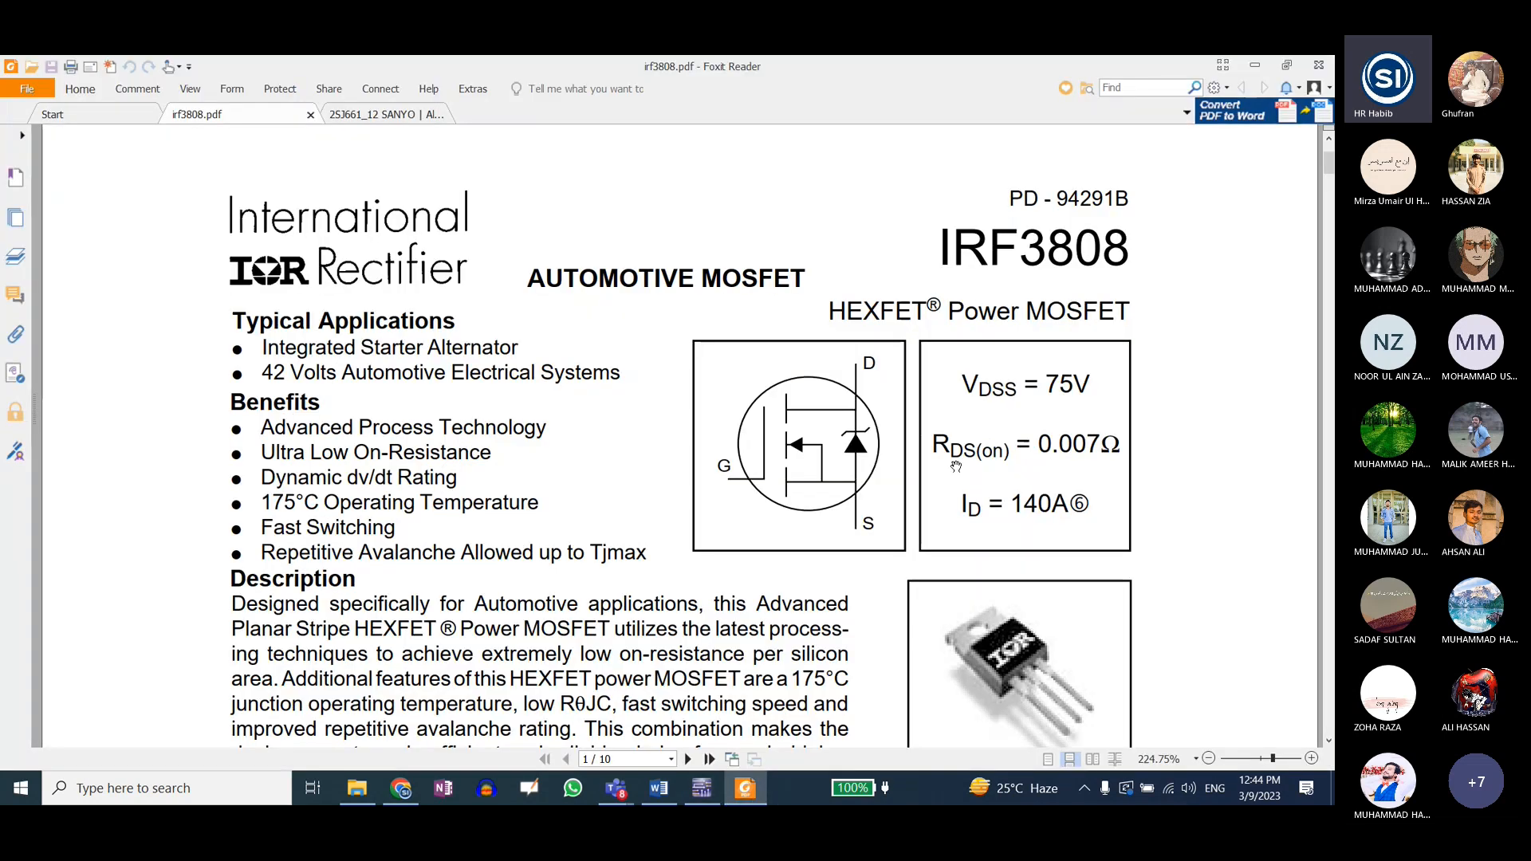
{"action": "scroll", "coordinate": [869, 516], "scroll_direction": "down", "scroll_amount": 10}
{"action": "scroll", "coordinate": [867, 520], "scroll_direction": "up", "scroll_amount": 5}
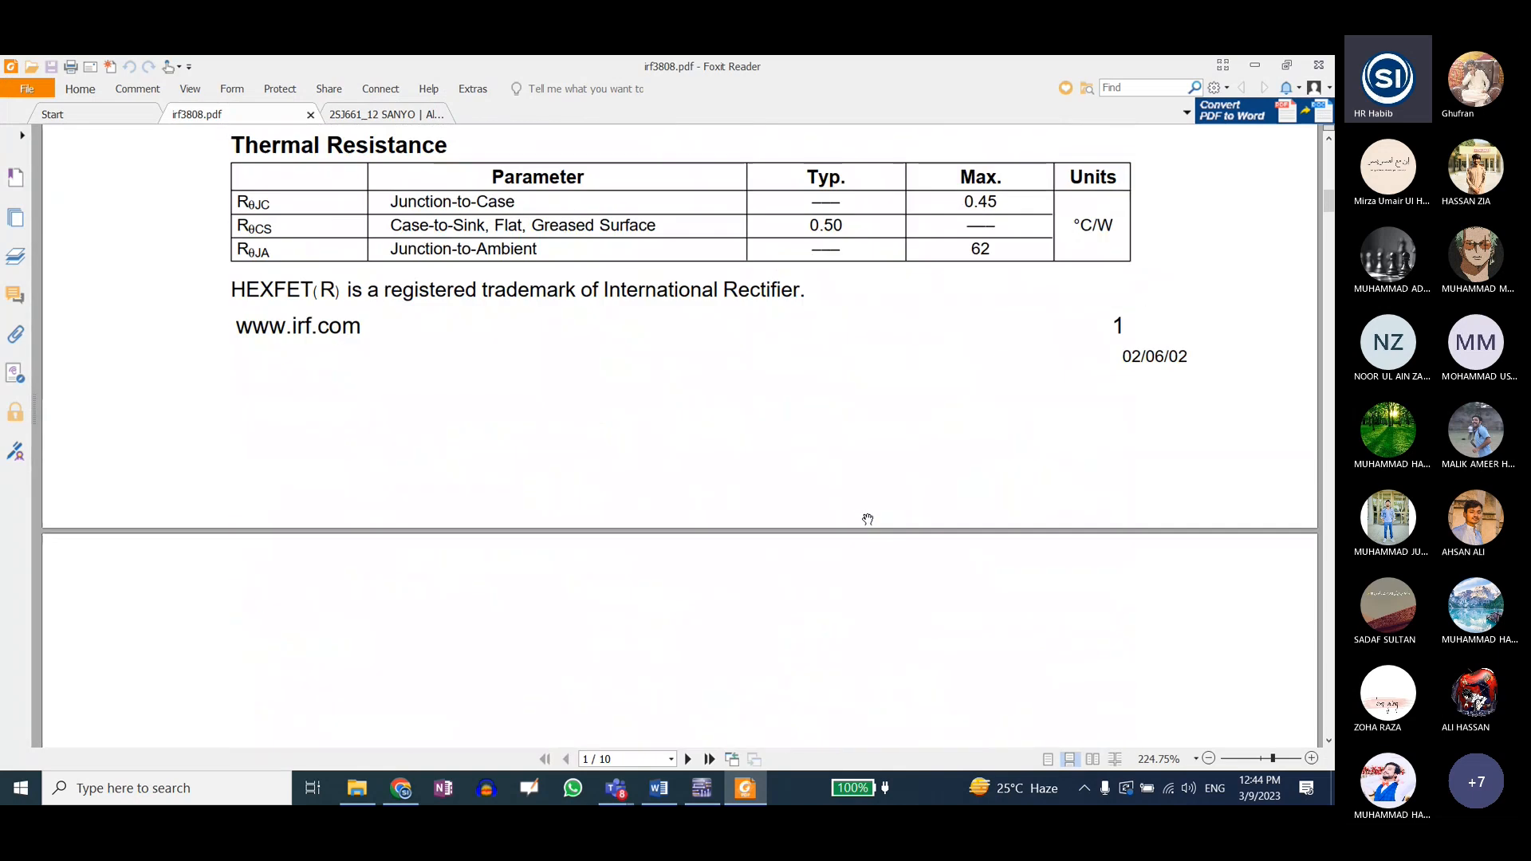
{"action": "scroll", "coordinate": [865, 519], "scroll_direction": "down", "scroll_amount": 8}
{"action": "left_click_drag", "start_coordinate": [777, 355], "coordinate": [630, 357]}
{"action": "left_click_drag", "start_coordinate": [744, 356], "coordinate": [781, 355]}
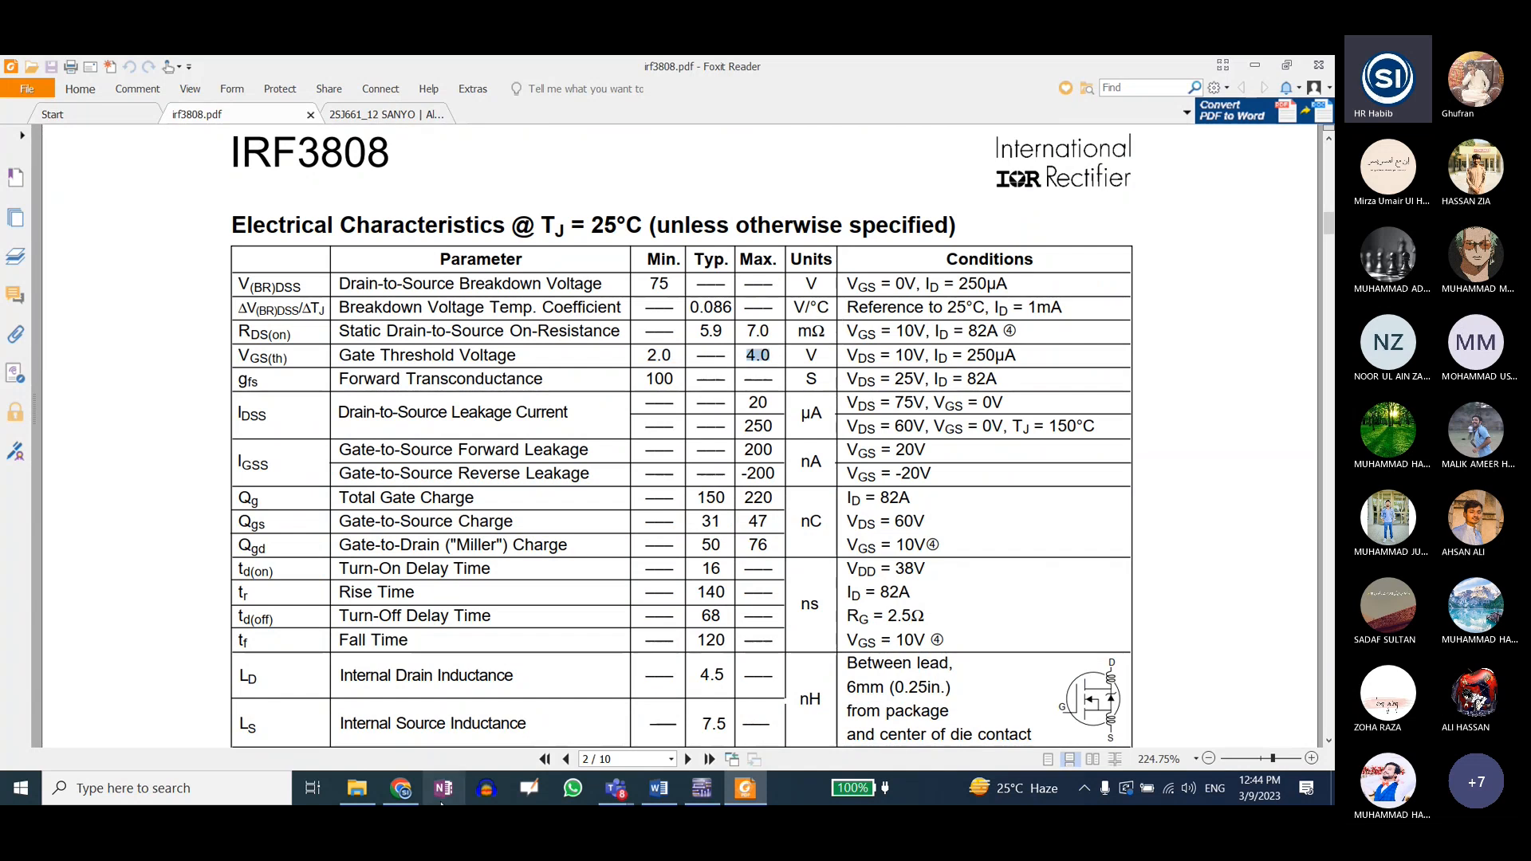
- Switch back to Multisim, set the VGS source to 4.3 V, and stop the running simulation
{"action": "left_click", "coordinate": [702, 787]}
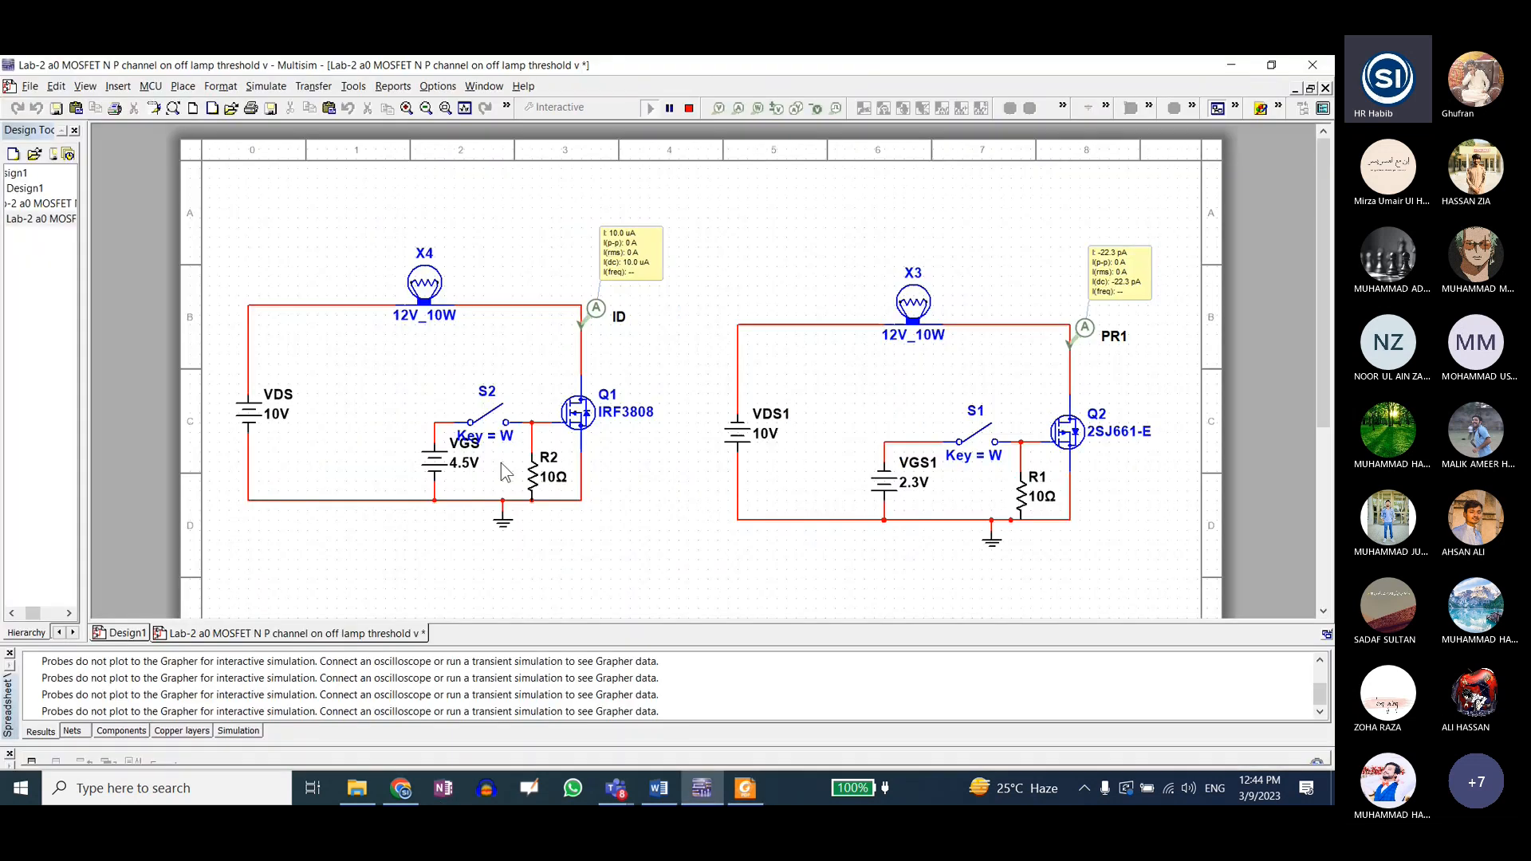
{"action": "double_click", "coordinate": [424, 475]}
{"action": "type", "text": "4"}
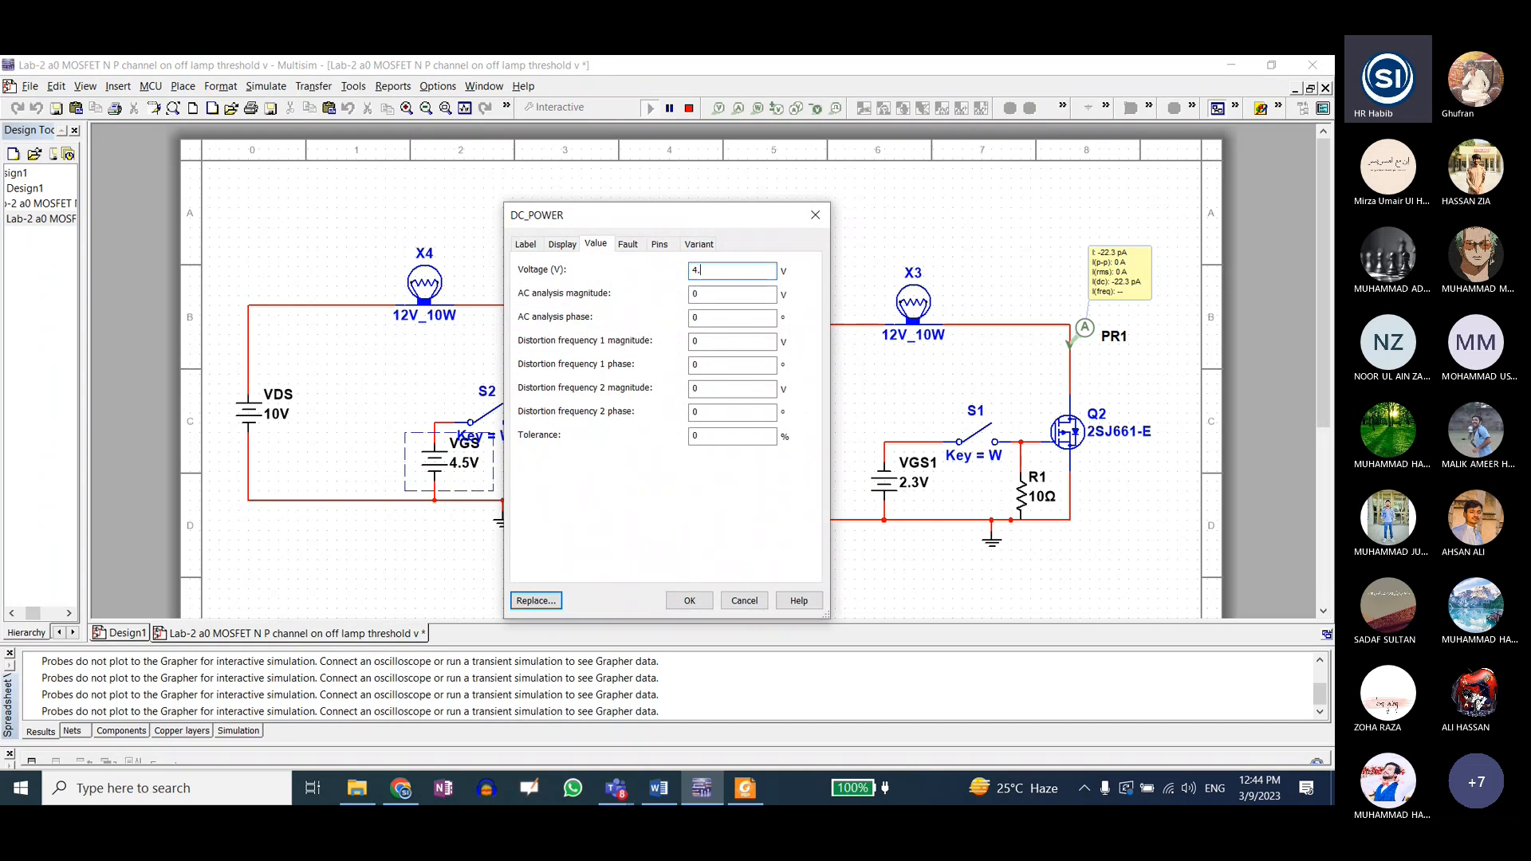
{"action": "type", "text": "."}
{"action": "key", "text": "Return"}
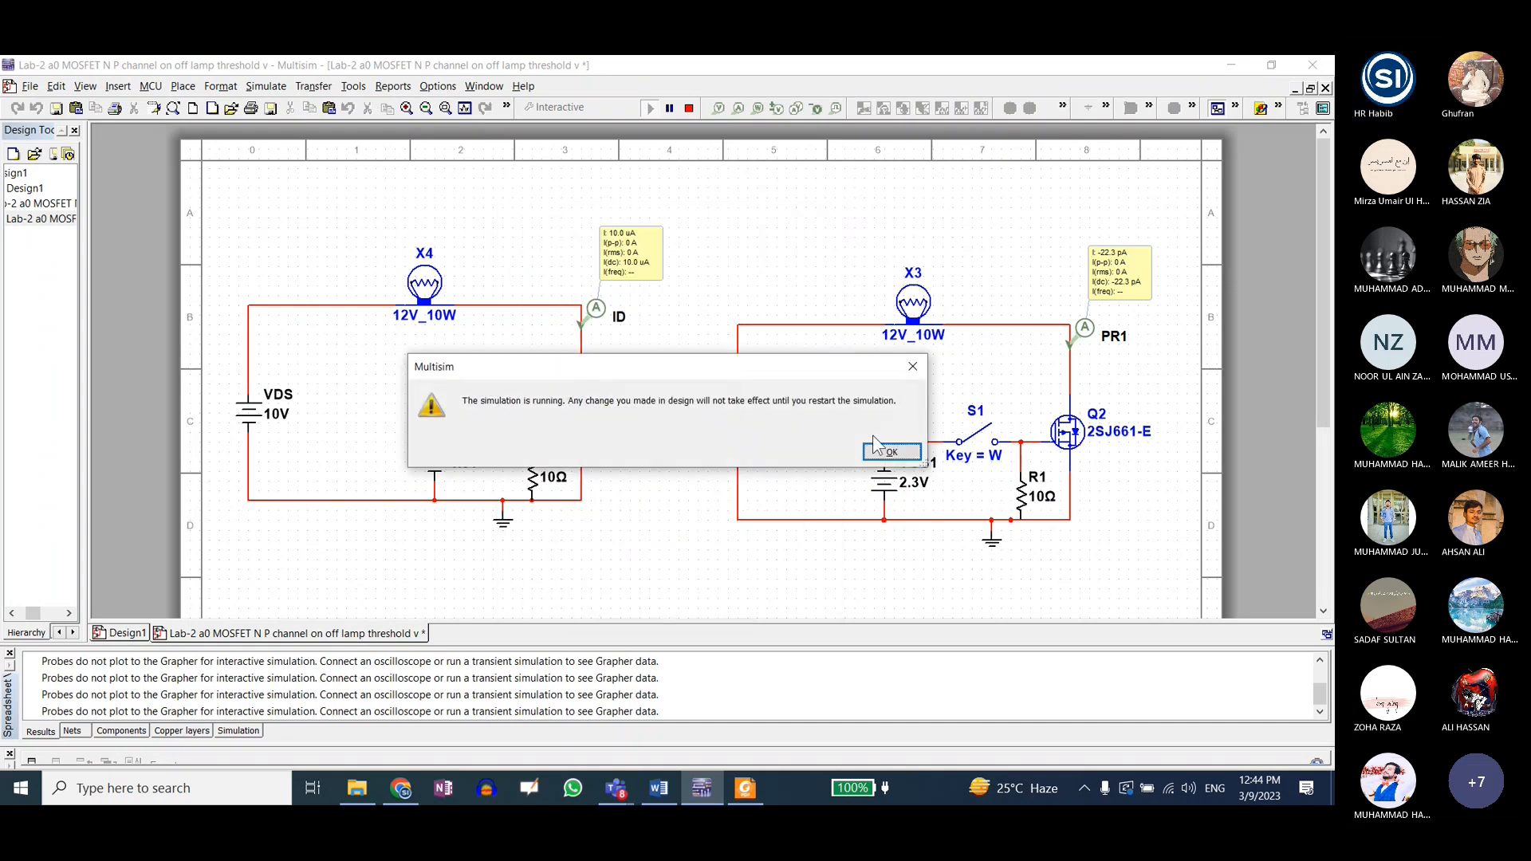
{"action": "left_click", "coordinate": [888, 452]}
{"action": "left_click", "coordinate": [689, 106]}
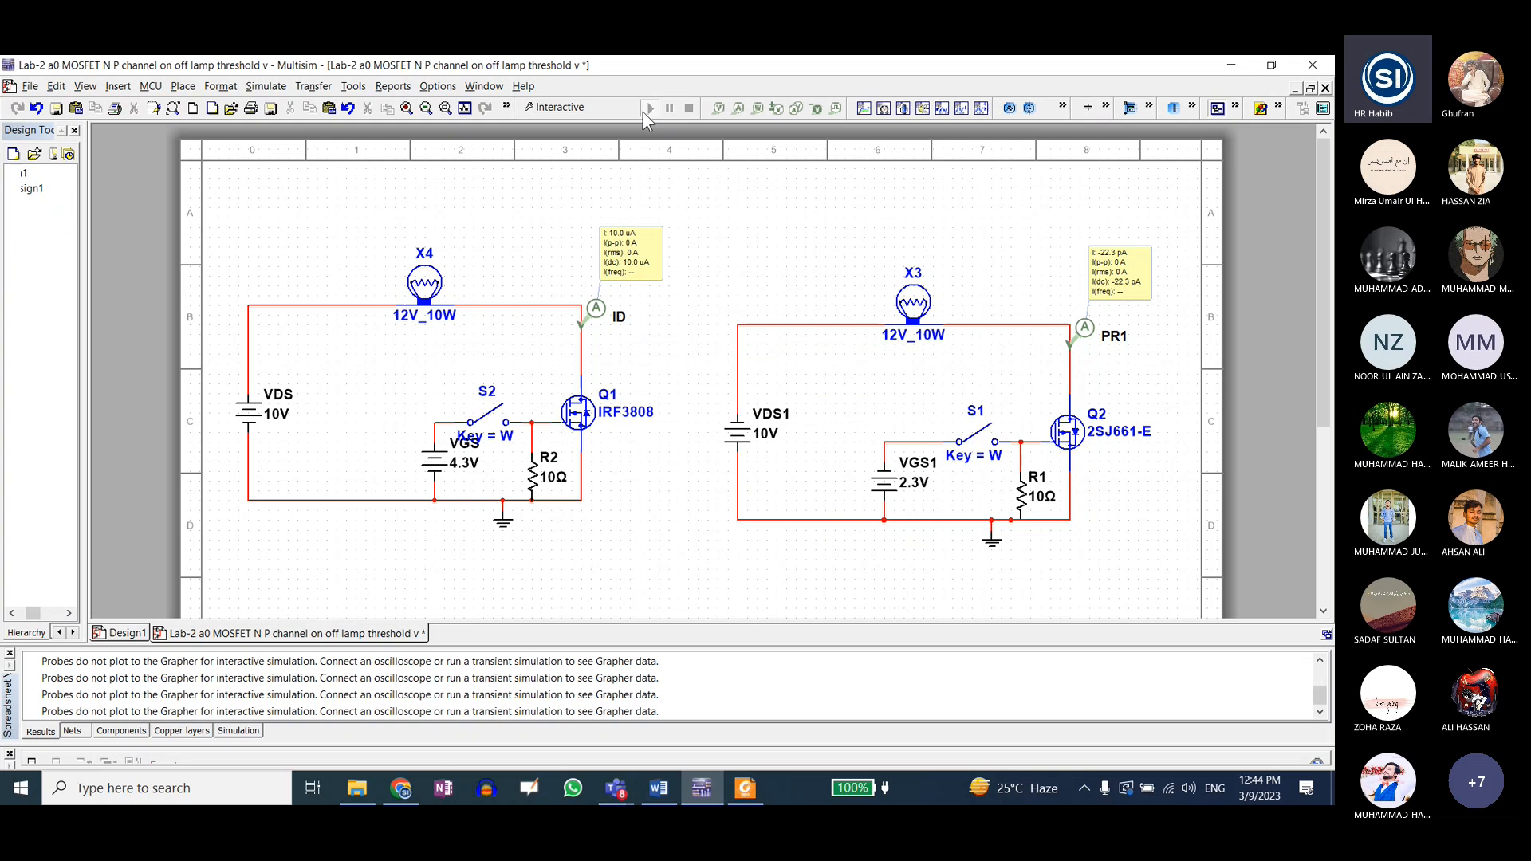
- Simulate both lamp circuits with VGS at 4.3 V, closing and reopening the switches before stopping the run
{"action": "left_click", "coordinate": [650, 108]}
{"action": "key", "text": "w"}
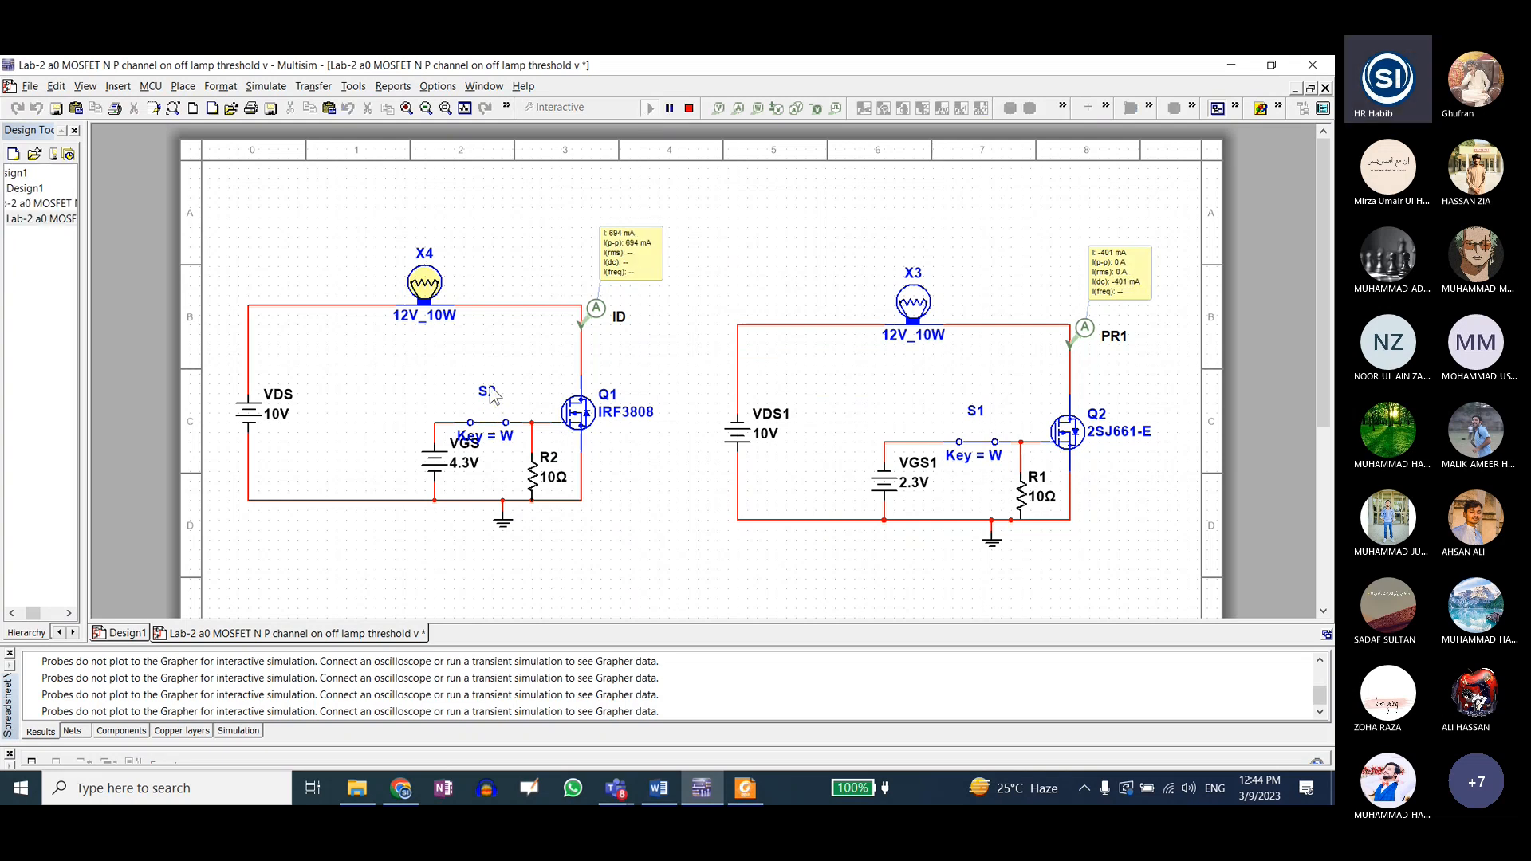
{"action": "key", "text": "w"}
{"action": "left_click", "coordinate": [689, 106]}
- Set the VGS source to 4.2 V and simulate while closing and reopening both switches
{"action": "left_click", "coordinate": [436, 460]}
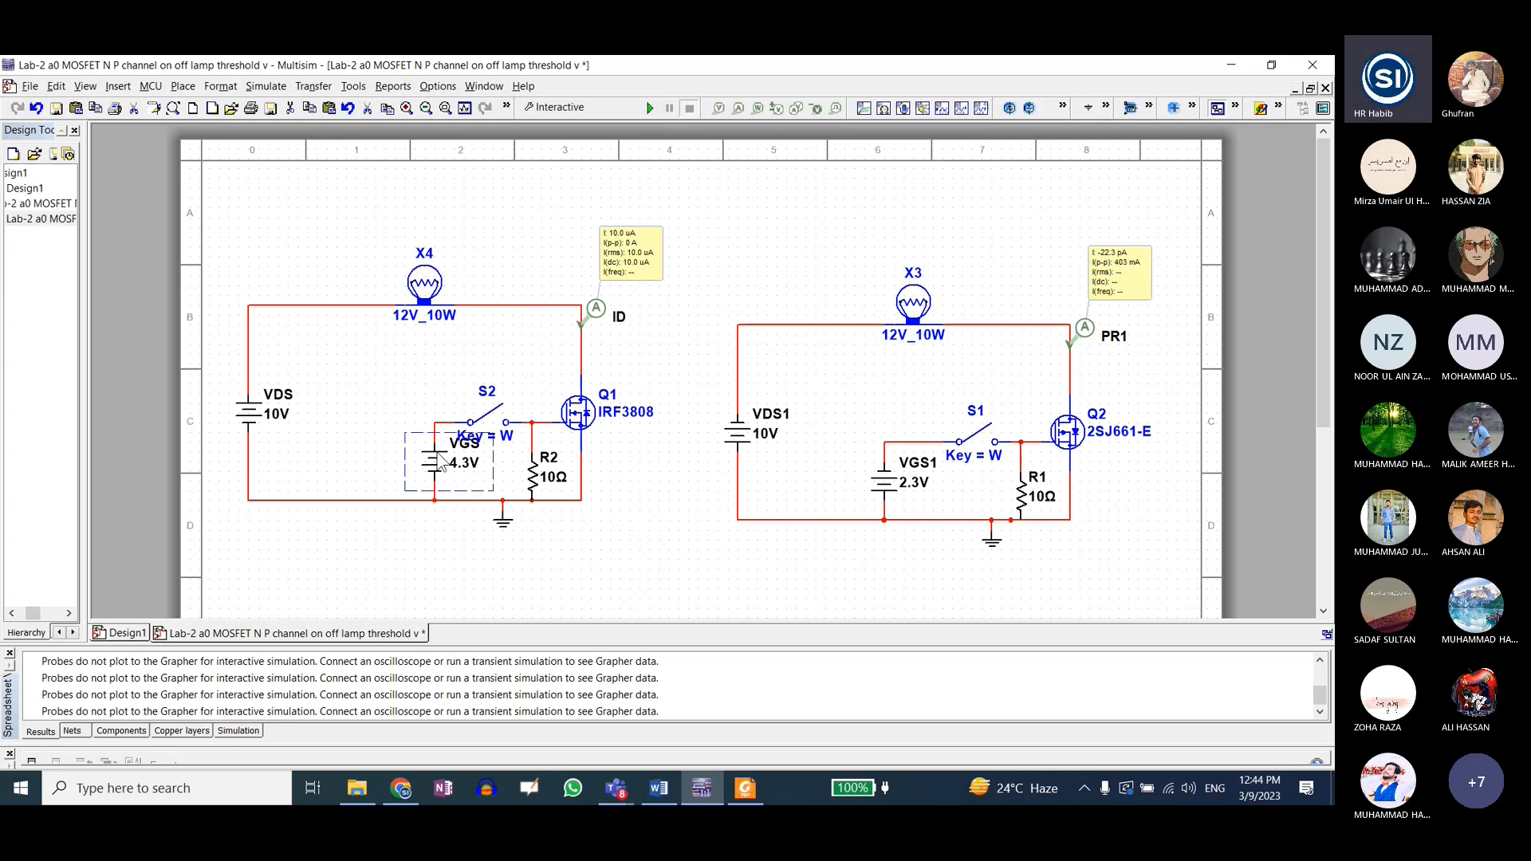
{"action": "double_click", "coordinate": [437, 461]}
{"action": "type", "text": "4.2"}
{"action": "key", "text": "Return"}
{"action": "left_click", "coordinate": [650, 108]}
{"action": "key", "text": "w"}
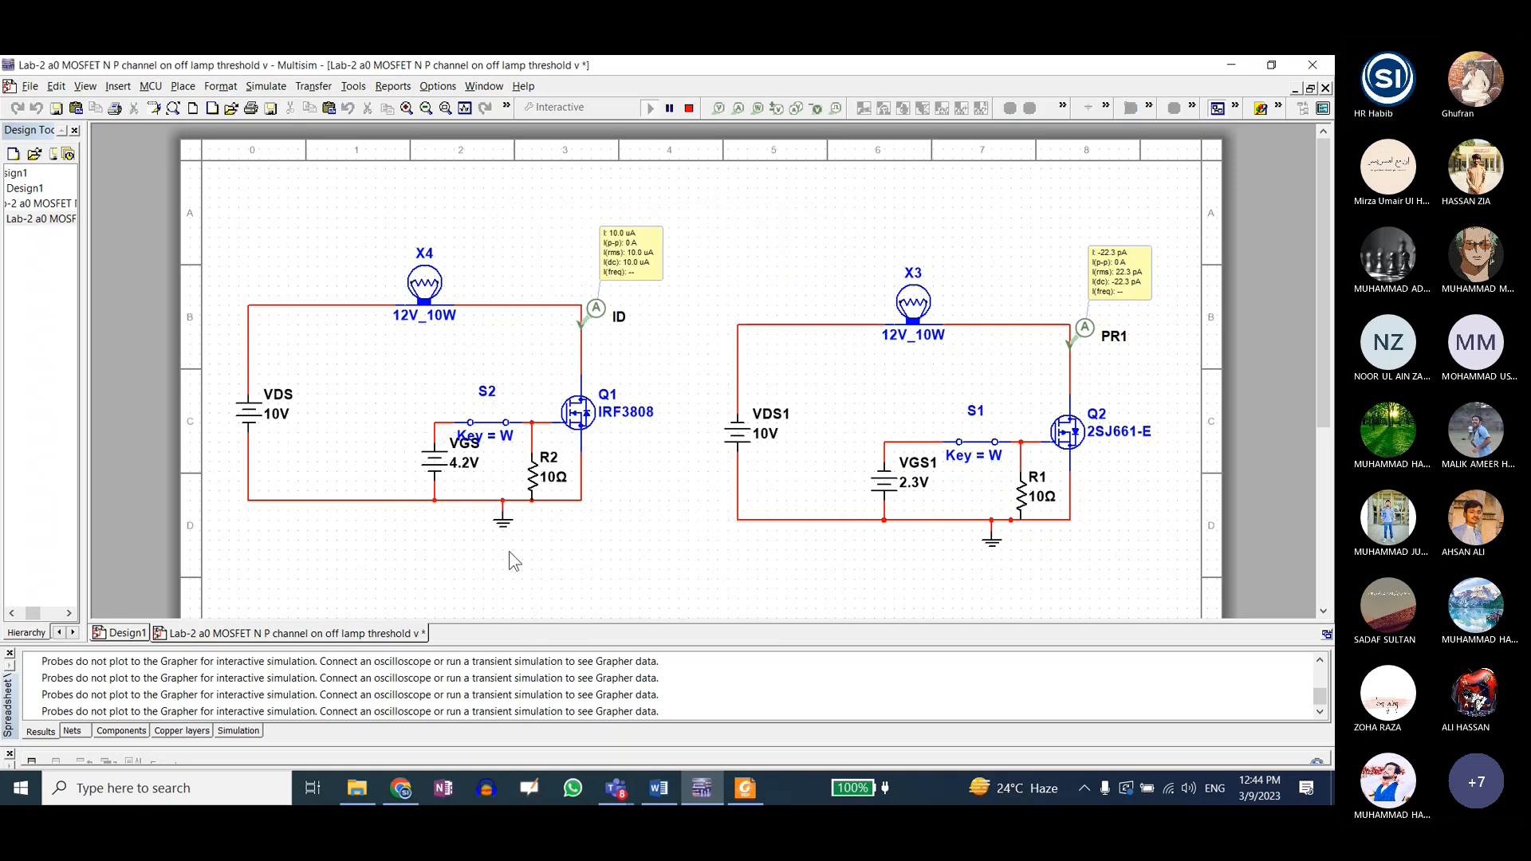
{"action": "key", "text": "w"}
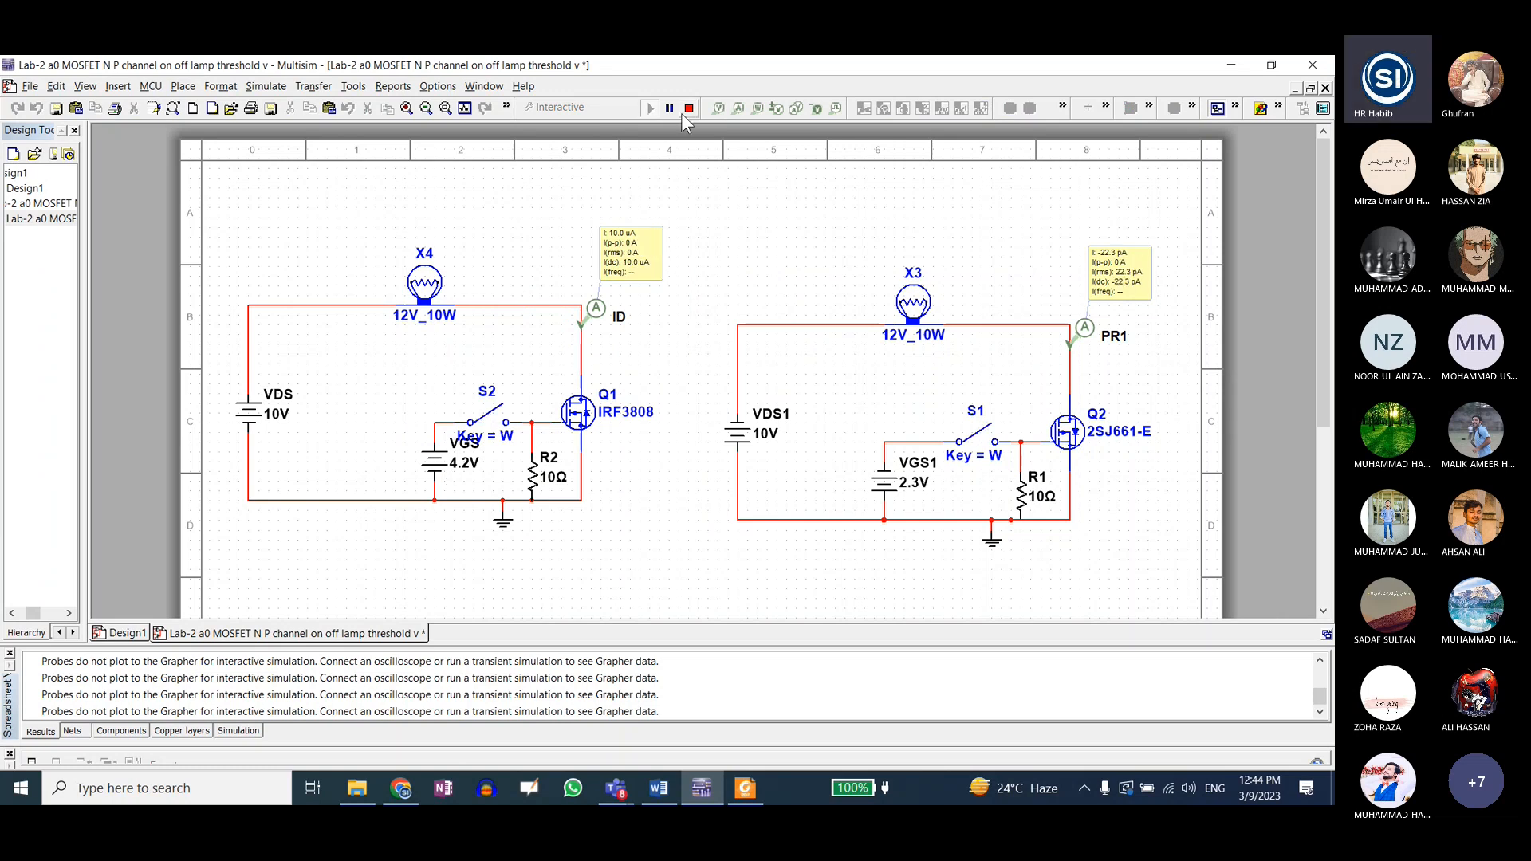
- Set the VGS source to 4.25 V and simulate, closing and reopening both switches twice
{"action": "double_click", "coordinate": [437, 468]}
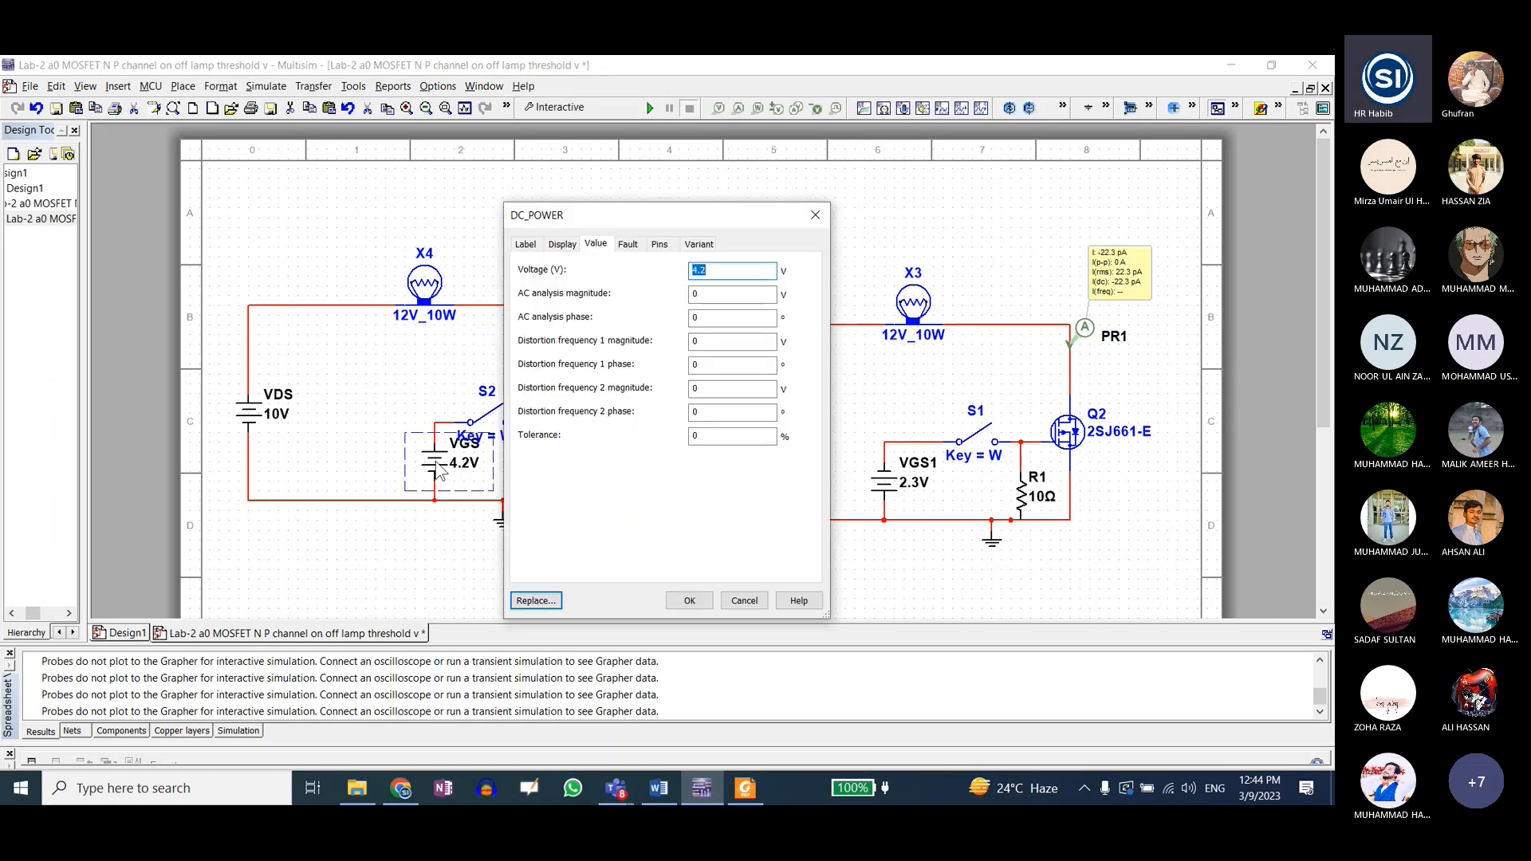
{"action": "type", "text": "4.2"}
{"action": "key", "text": "Return"}
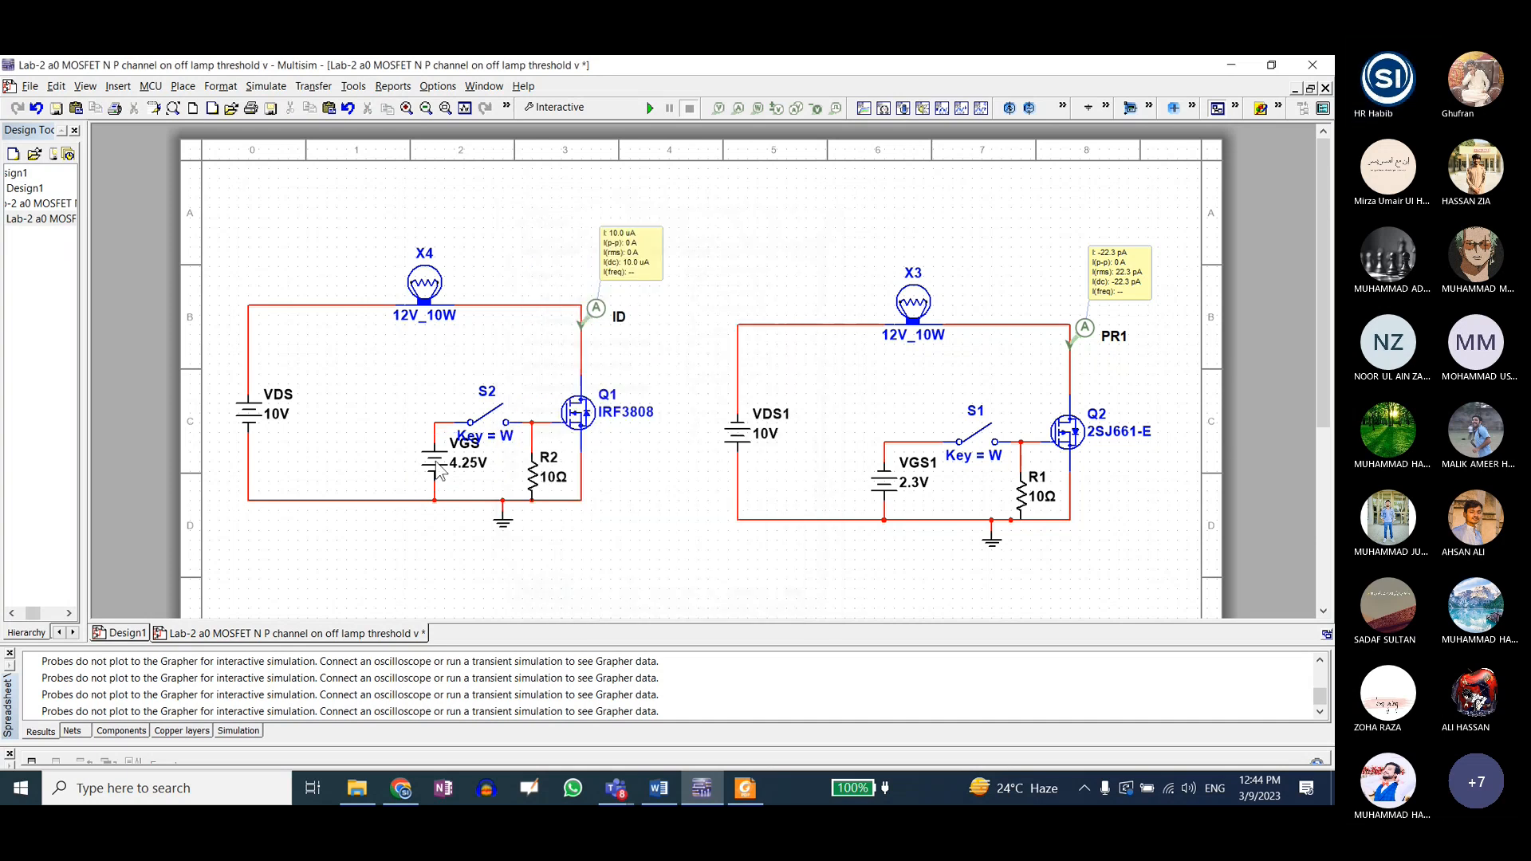
{"action": "key", "text": "w"}
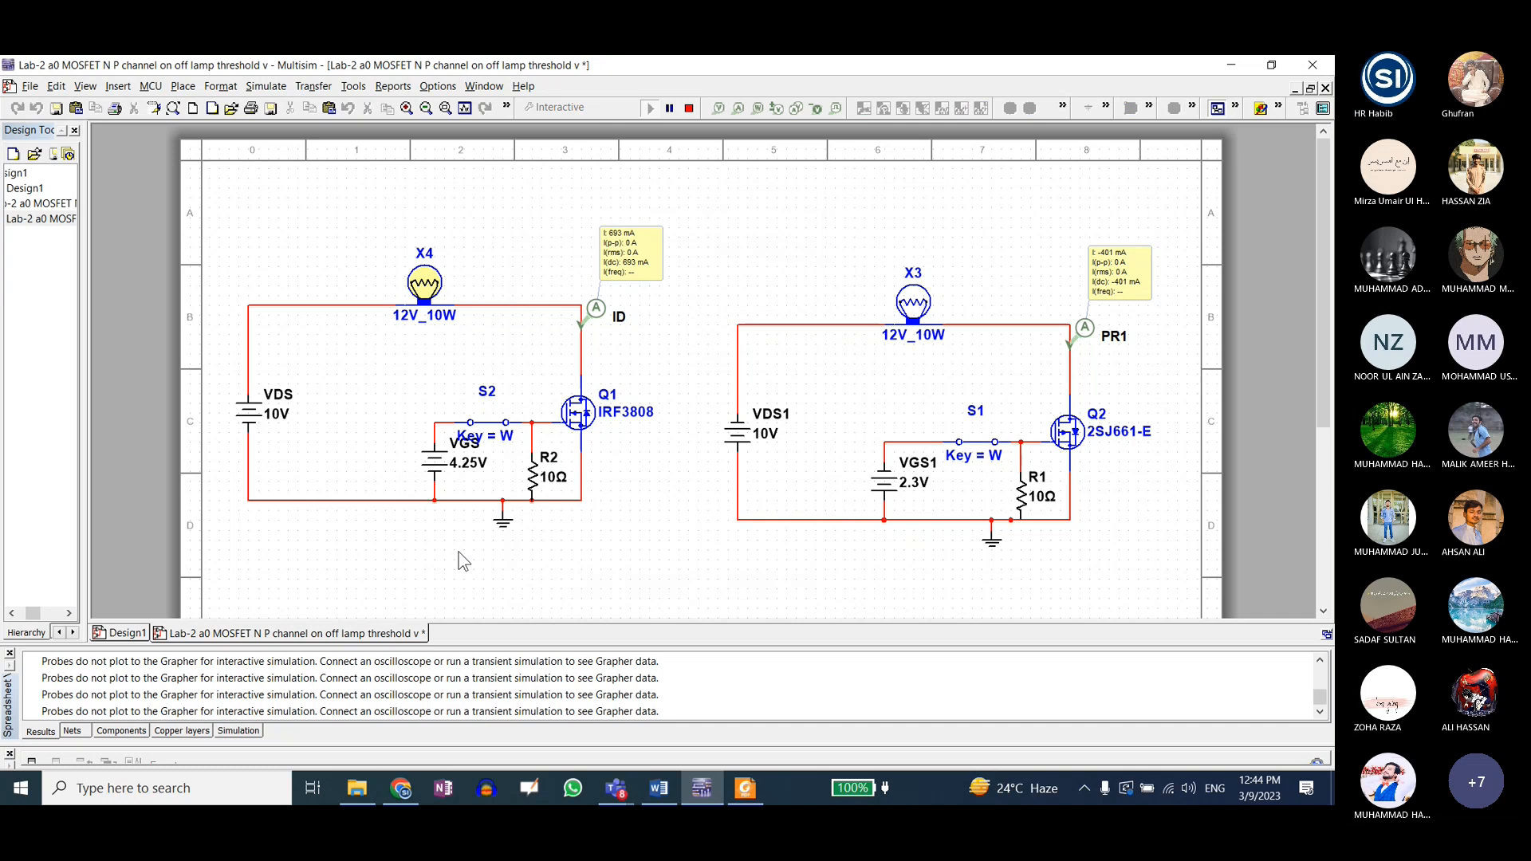
{"action": "key", "text": "w"}
{"action": "key", "text": "w"}
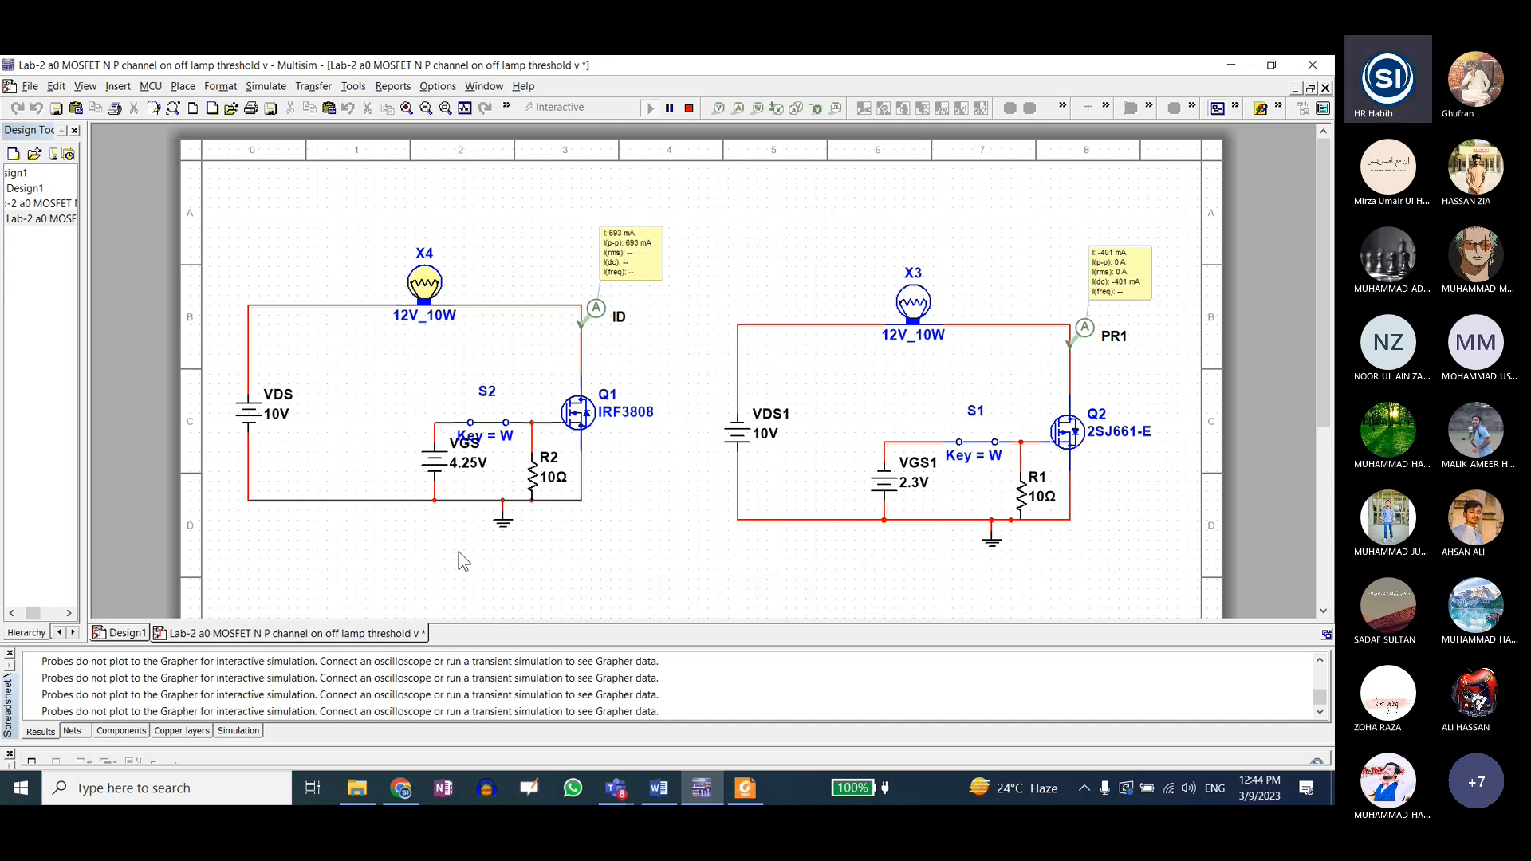
{"action": "key", "text": "w"}
- Set the VGS source to 4.23 V, simulate with the switches closed and reopened, and stop the run
{"action": "double_click", "coordinate": [477, 452]}
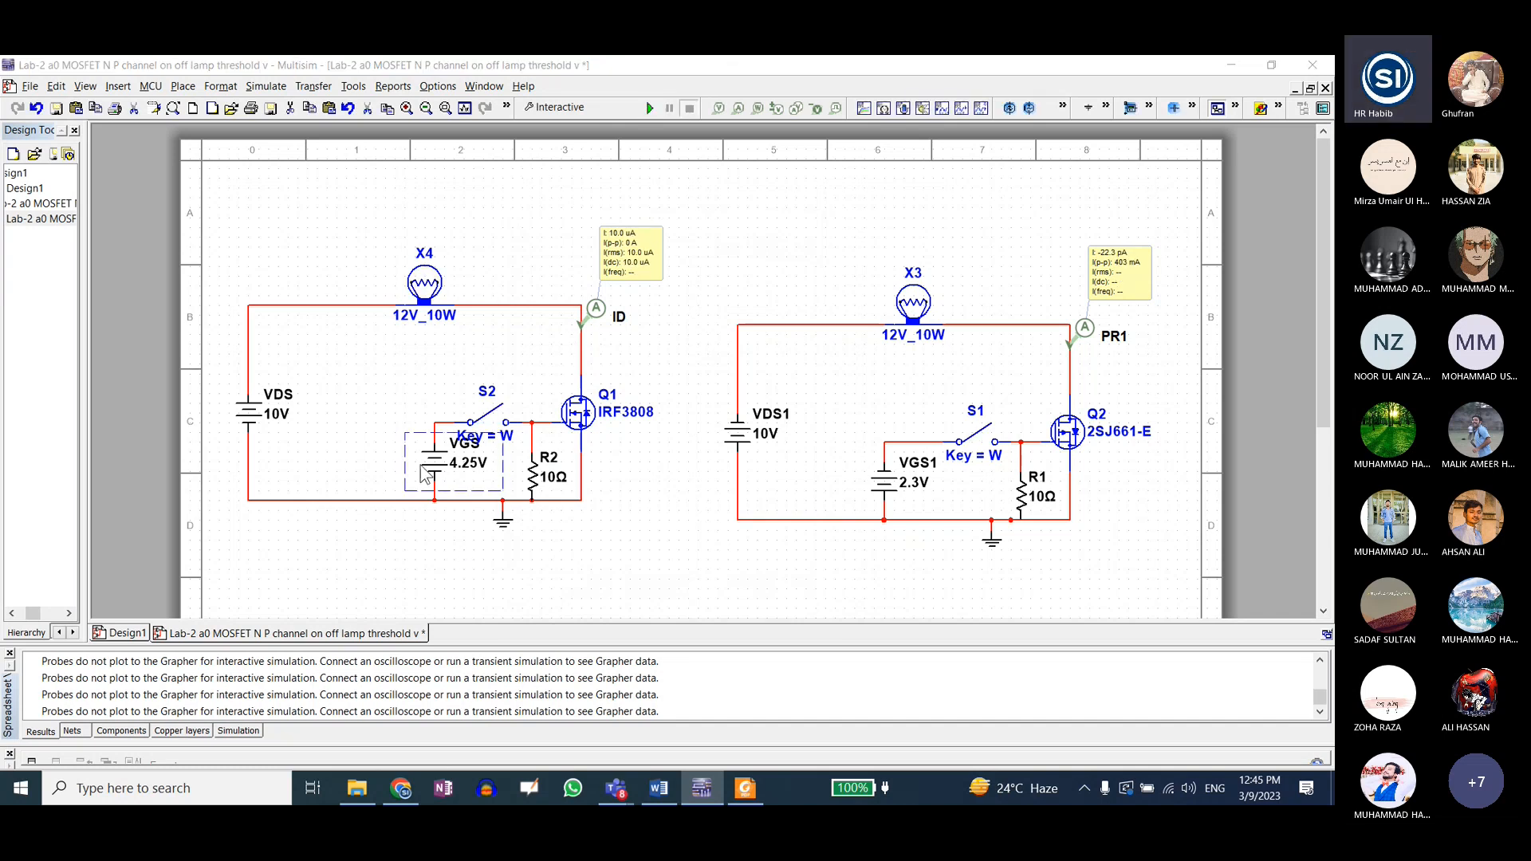
{"action": "type", "text": "4.23"}
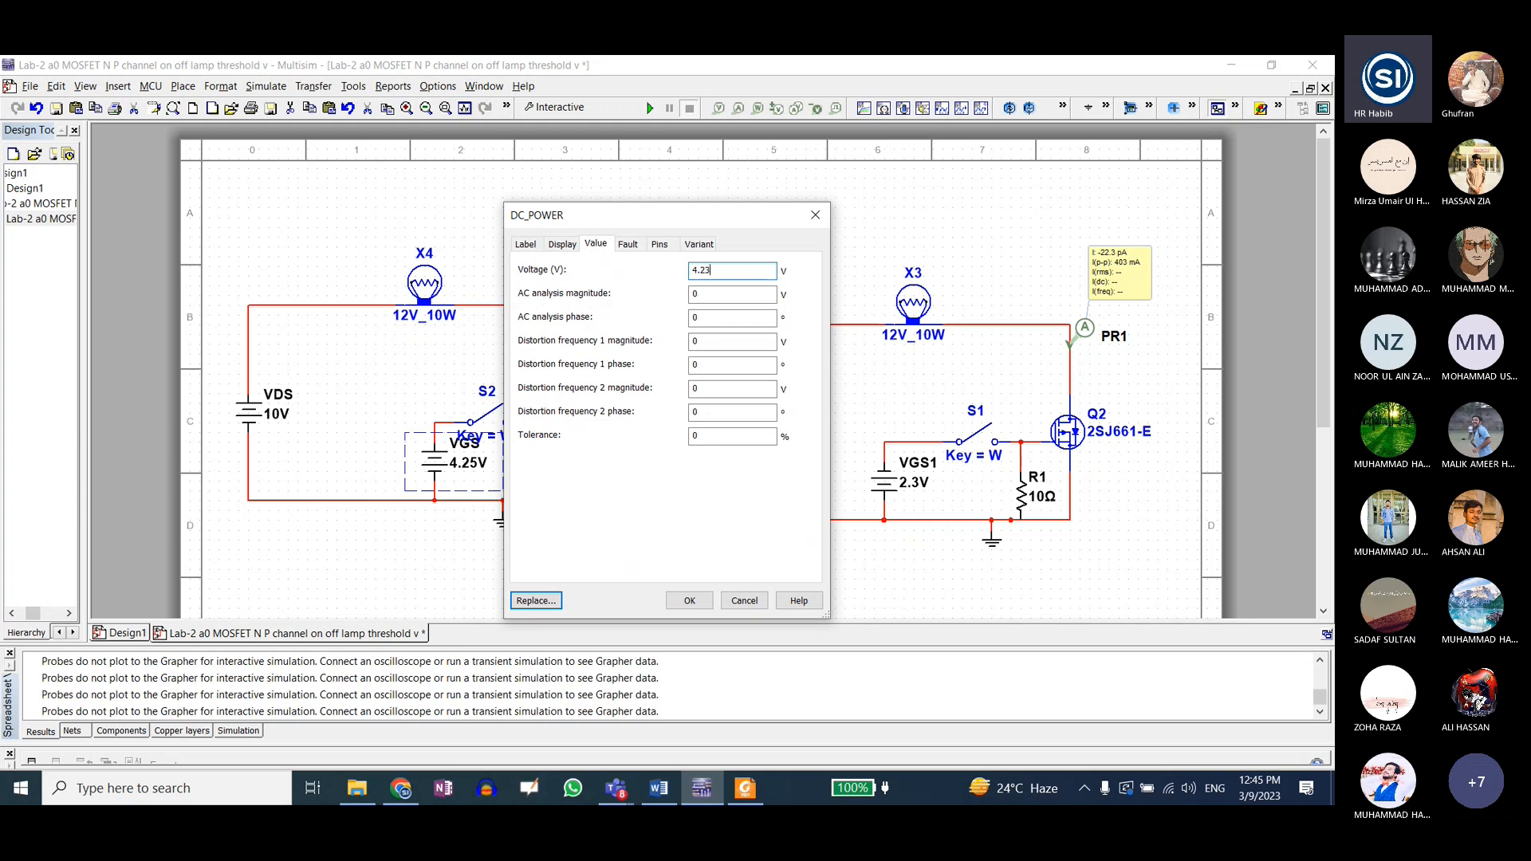
{"action": "key", "text": "Return"}
{"action": "key", "text": "F5"}
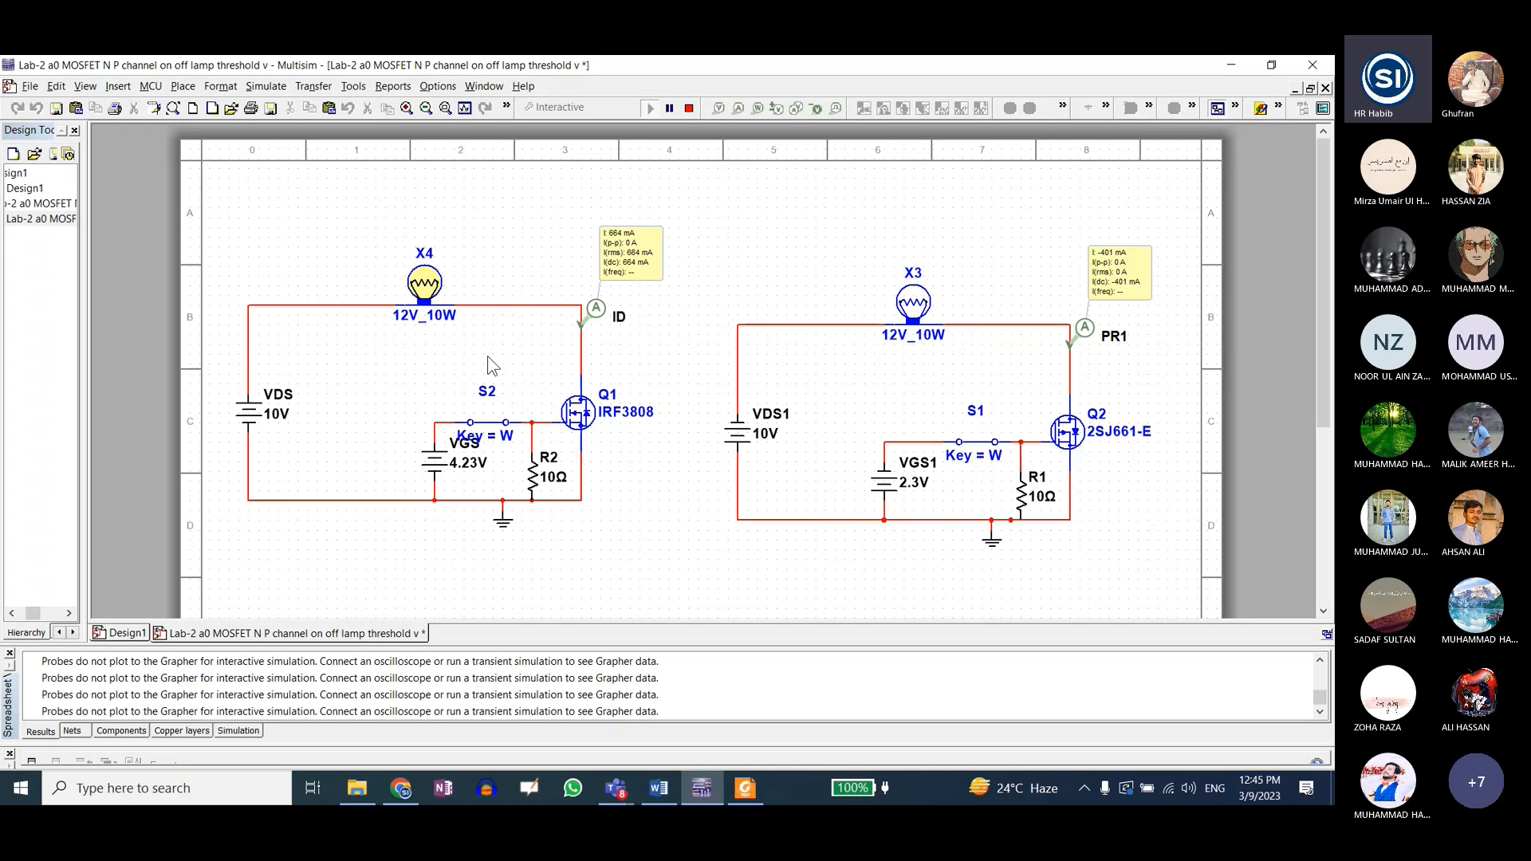
{"action": "left_click", "coordinate": [688, 110]}
- Set the VGS source to 4.22 V and run the simulation, closing and reopening both switches to test lamp X4
{"action": "double_click", "coordinate": [462, 459]}
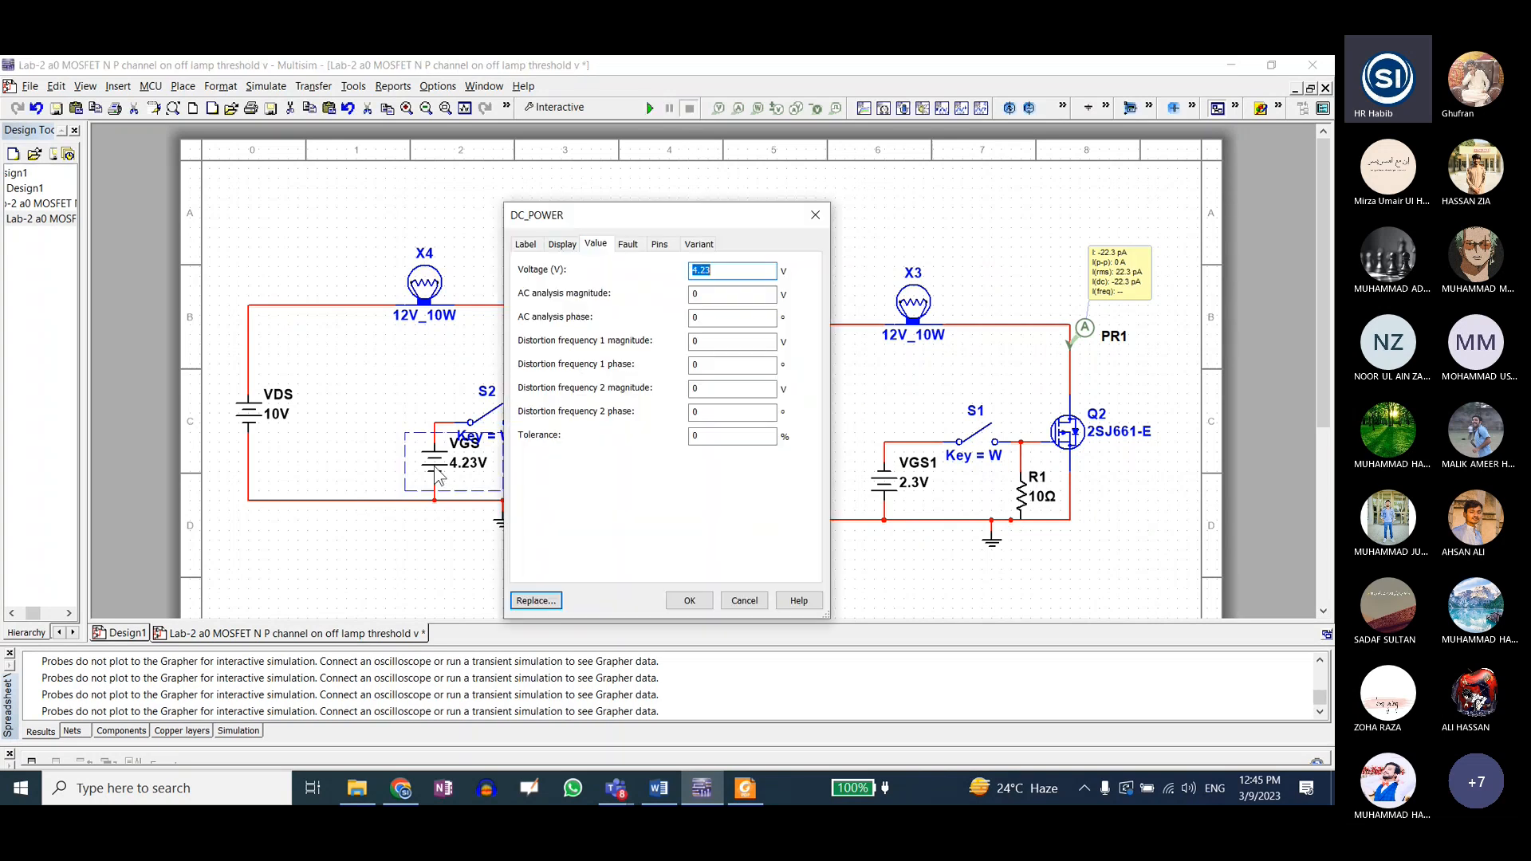
{"action": "type", "text": "4.22"}
{"action": "key", "text": "Return"}
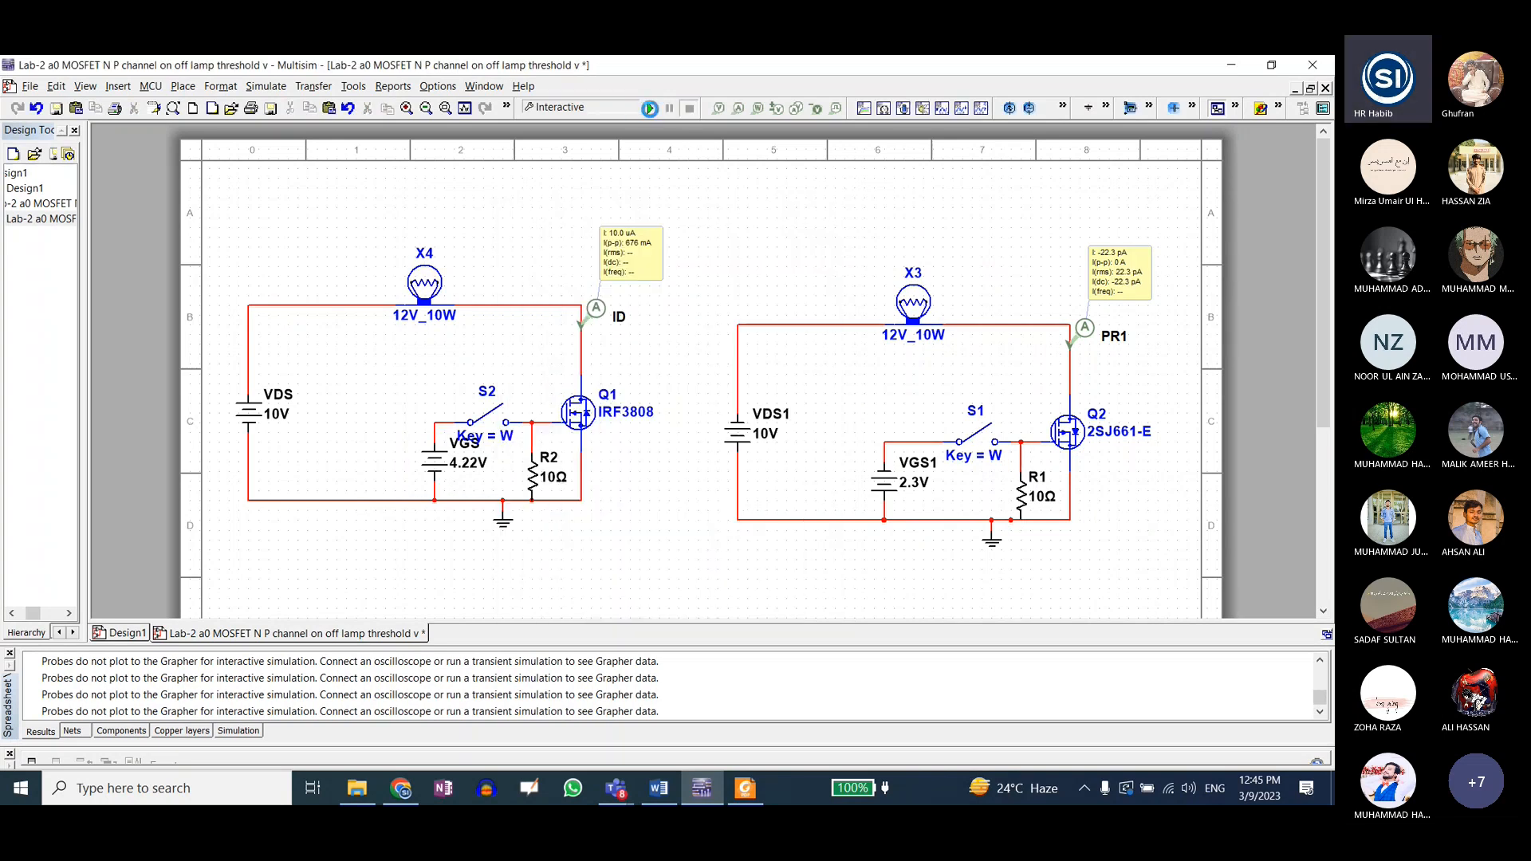
{"action": "left_click", "coordinate": [630, 108]}
{"action": "left_click", "coordinate": [974, 134]}
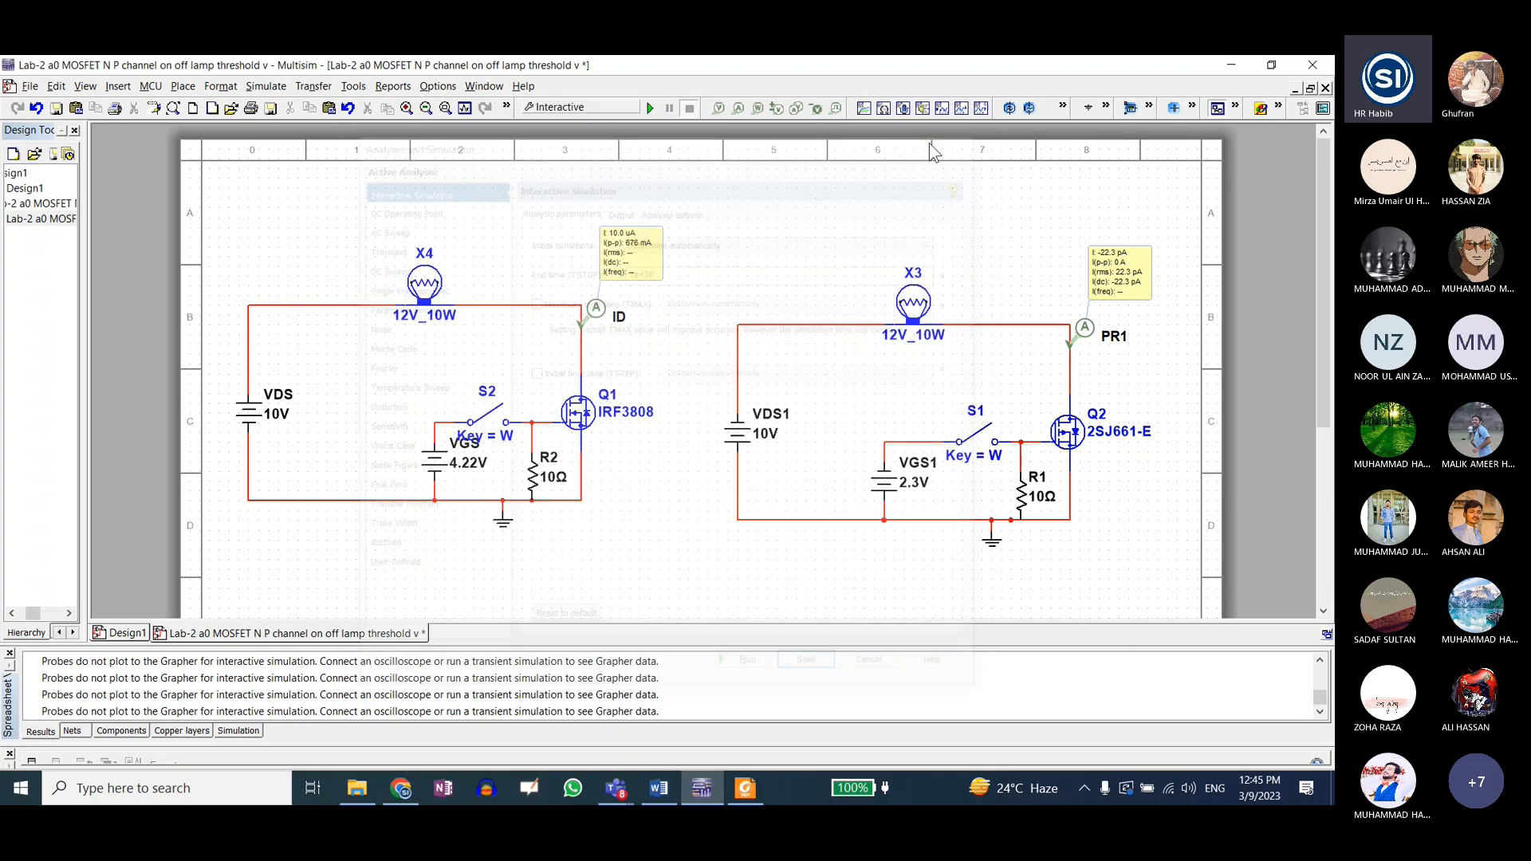
{"action": "left_click", "coordinate": [650, 109]}
{"action": "key", "text": "w"}
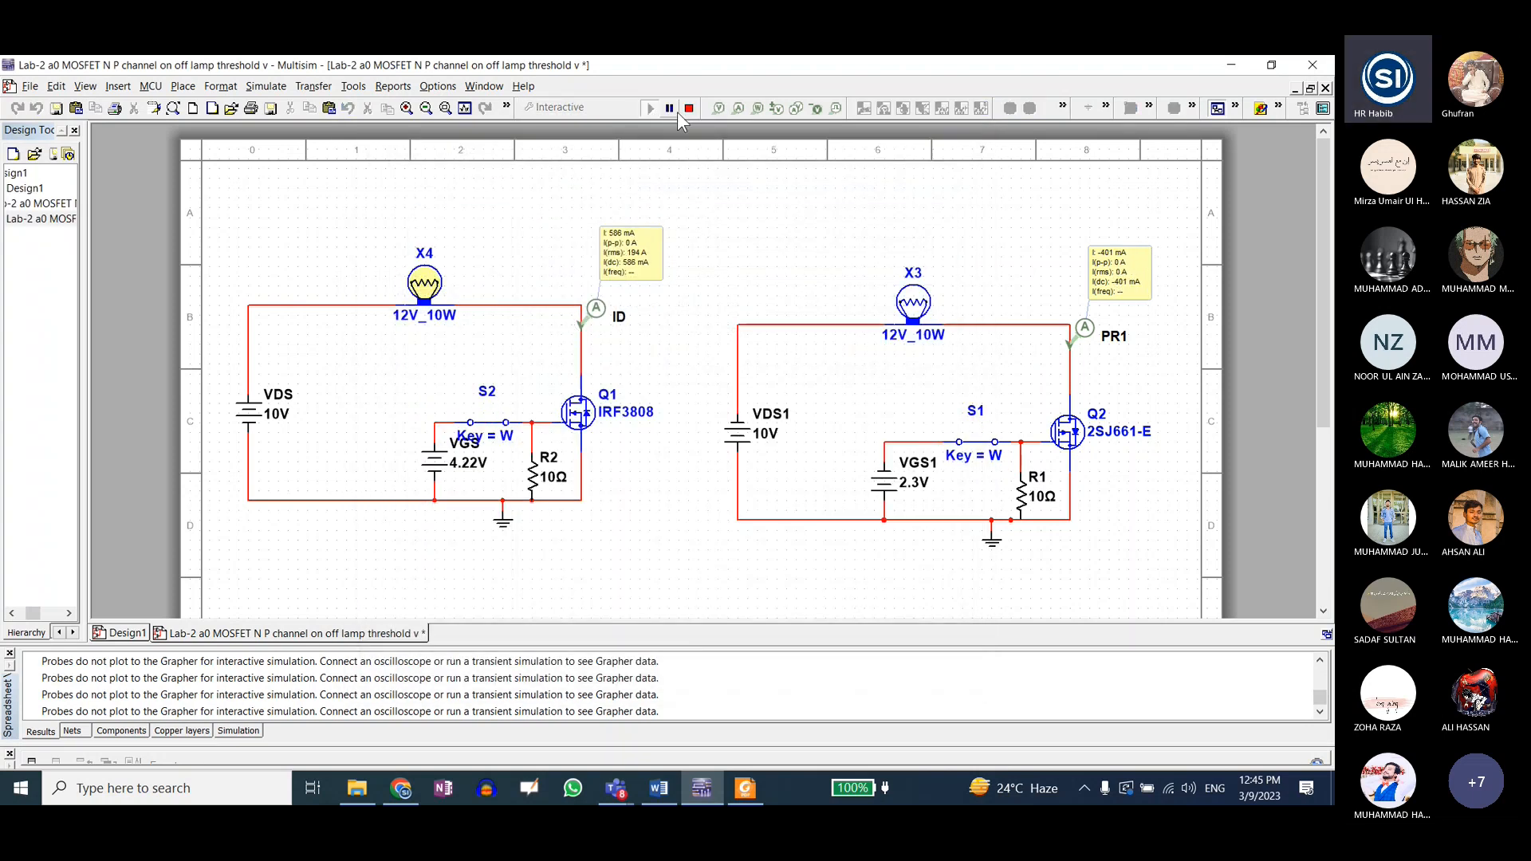
{"action": "key", "text": "w"}
- Set the VGS source to 4.21 V, simulate while closing and reopening both switches, and stop the run
{"action": "double_click", "coordinate": [470, 437]}
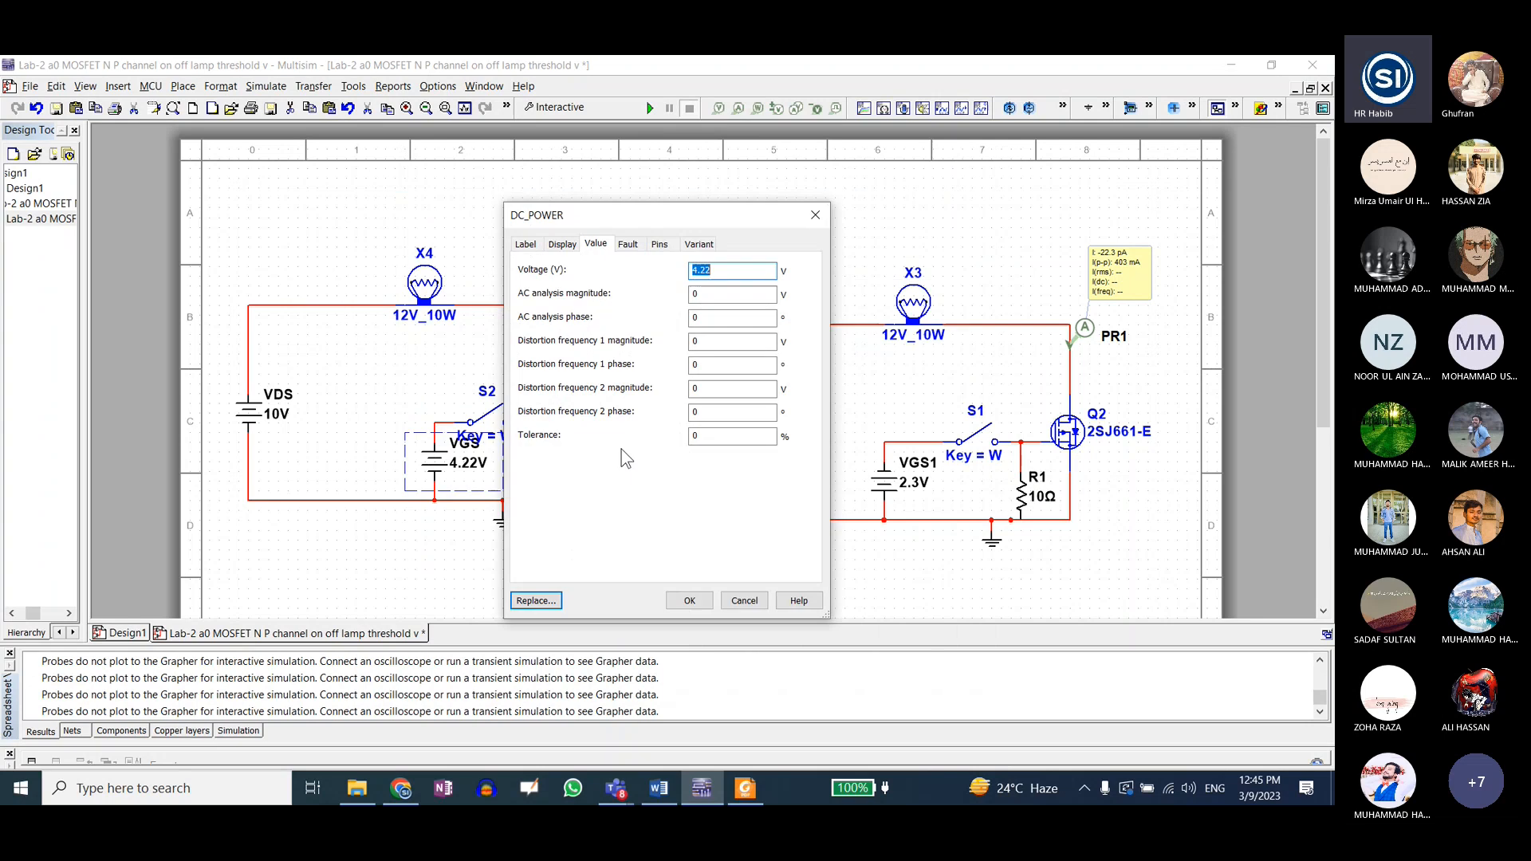
{"action": "type", "text": "4.21"}
{"action": "key", "text": "Return"}
{"action": "key", "text": "F5"}
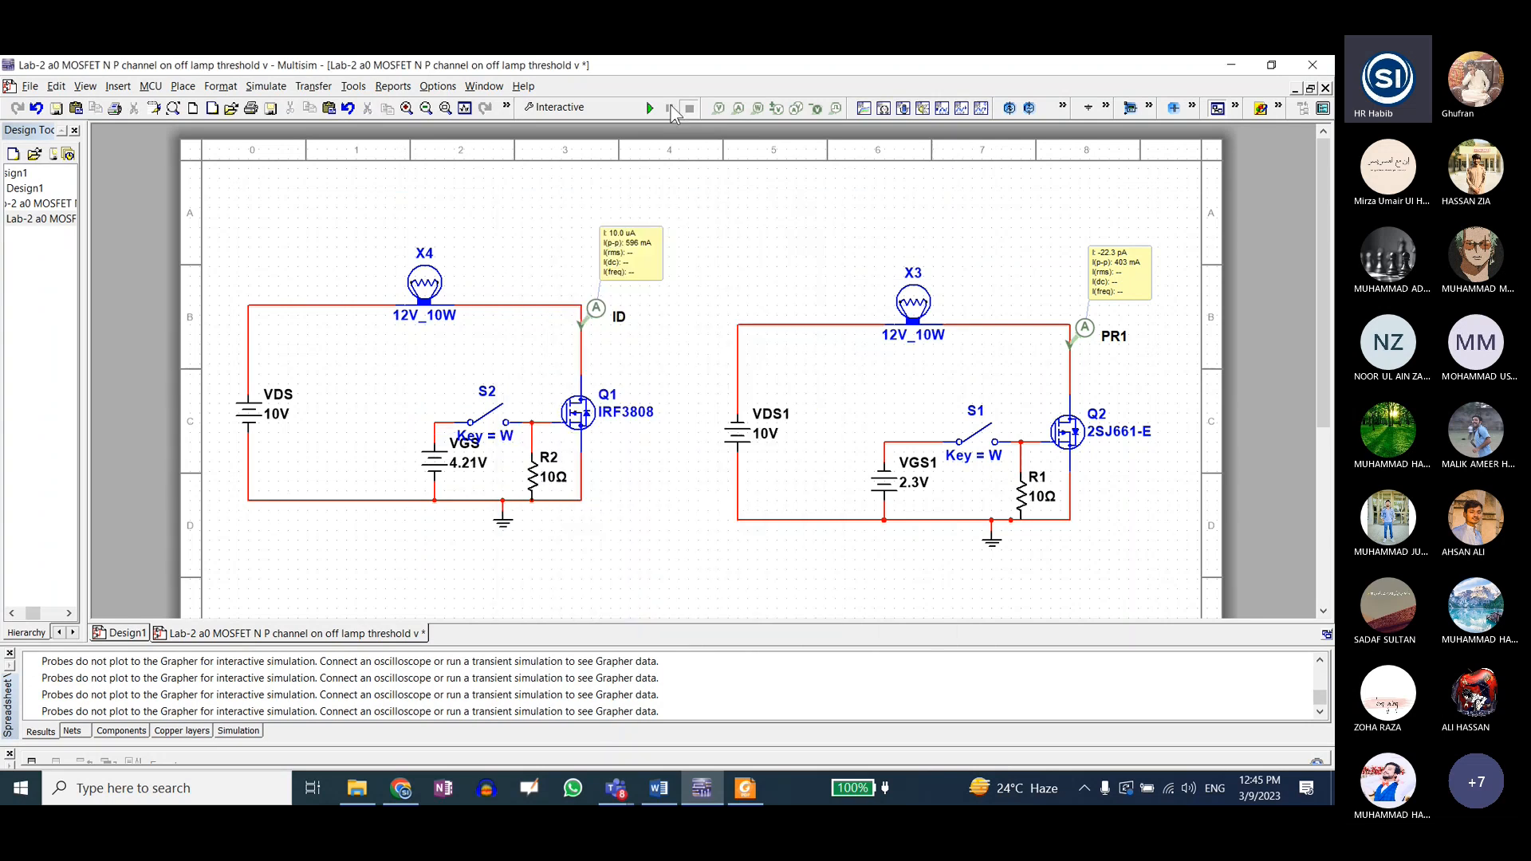
{"action": "key", "text": "w"}
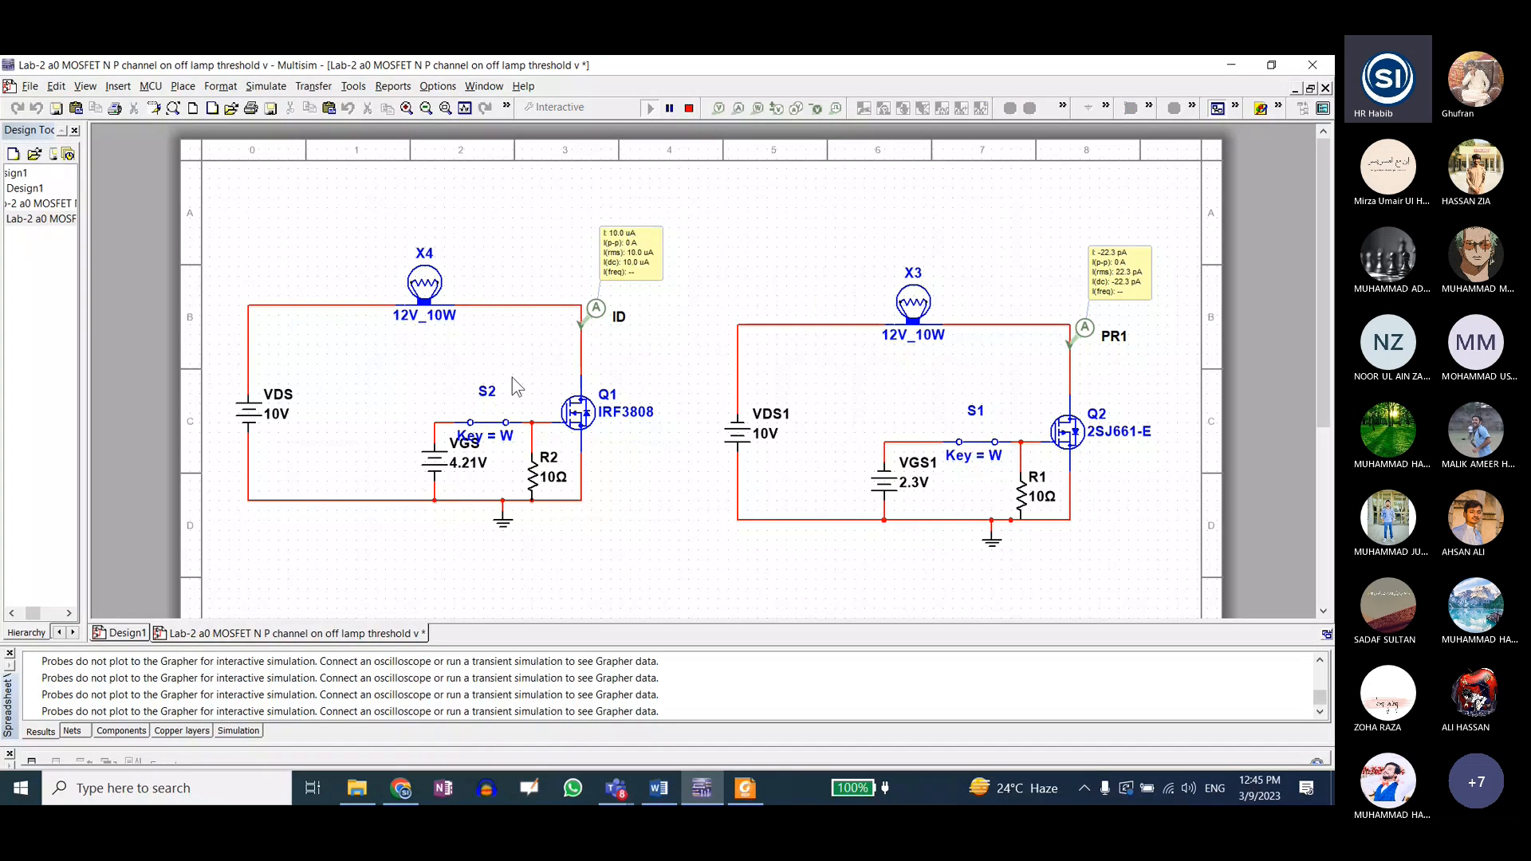
{"action": "key", "text": "w"}
{"action": "left_click", "coordinate": [689, 108]}
- Return the VGS source to 4.22 V, rerun the simulation, and stop it
{"action": "left_click", "coordinate": [443, 468]}
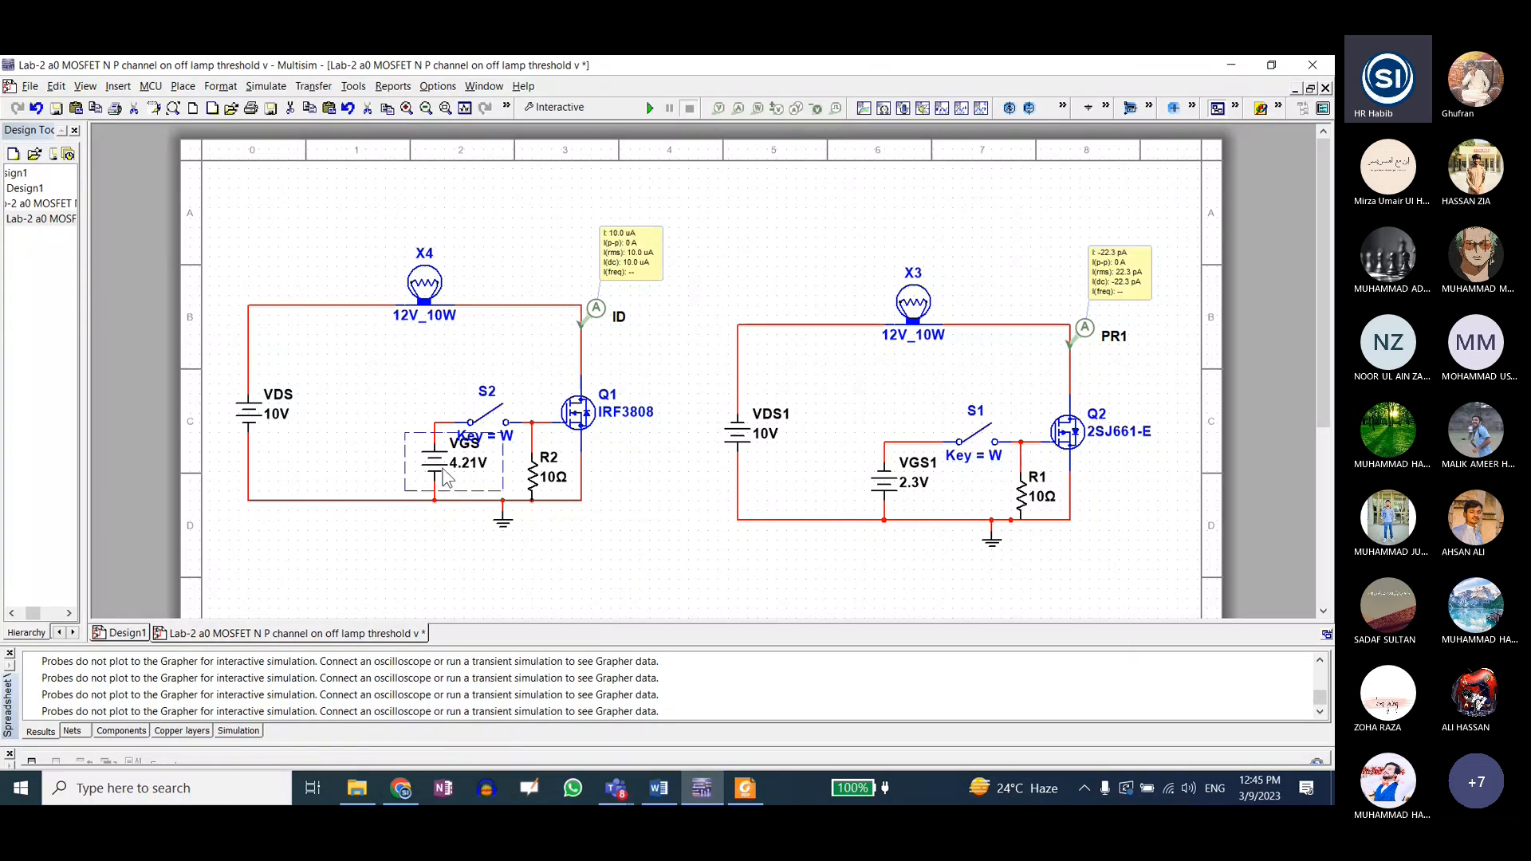
{"action": "double_click", "coordinate": [444, 472]}
{"action": "type", "text": "4.2"}
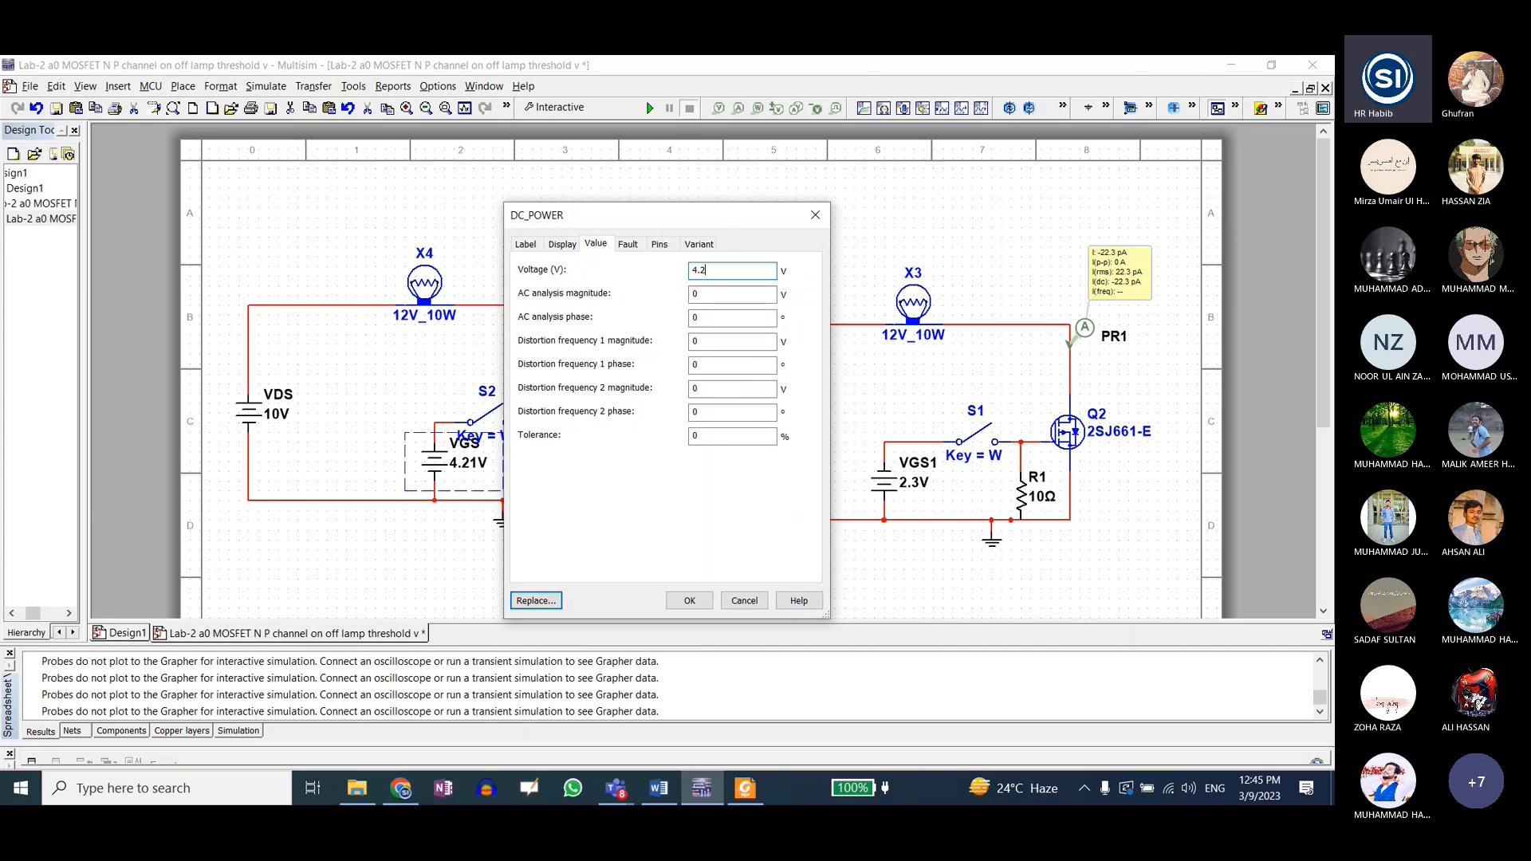
{"action": "type", "text": "2"}
{"action": "key", "text": "Return"}
{"action": "key", "text": "F5"}
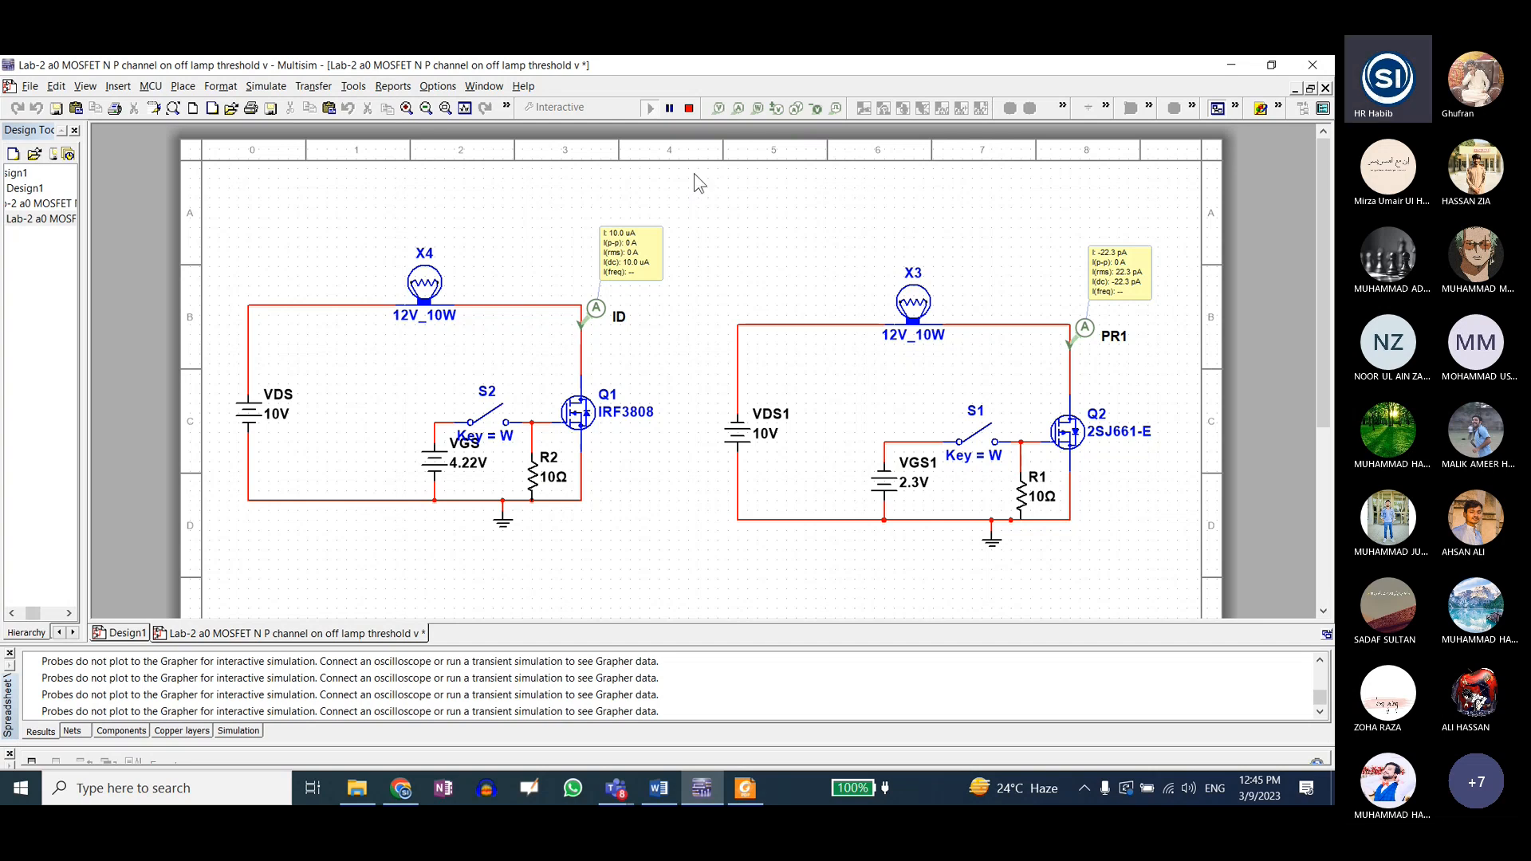
{"action": "left_click", "coordinate": [690, 109]}
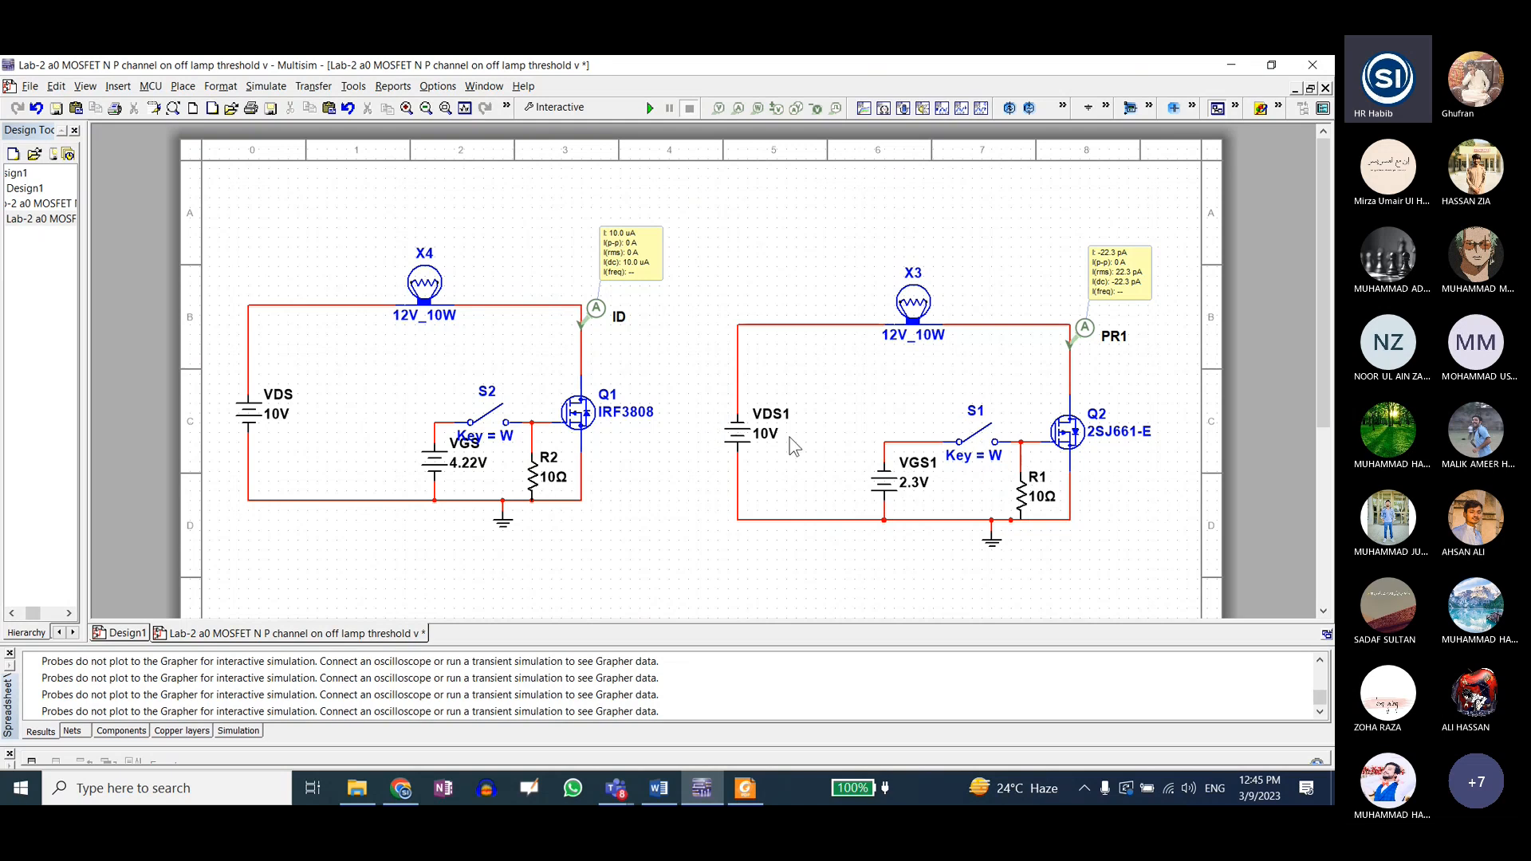
- Look up transistor Q2's 2SJ661-E entry in the component database and close it without replacing the part
{"action": "left_click", "coordinate": [746, 439]}
{"action": "left_click", "coordinate": [861, 467]}
{"action": "left_click", "coordinate": [837, 423]}
{"action": "left_click", "coordinate": [540, 478]}
{"action": "left_click", "coordinate": [637, 477]}
{"action": "double_click", "coordinate": [1120, 442]}
{"action": "left_click", "coordinate": [537, 598]}
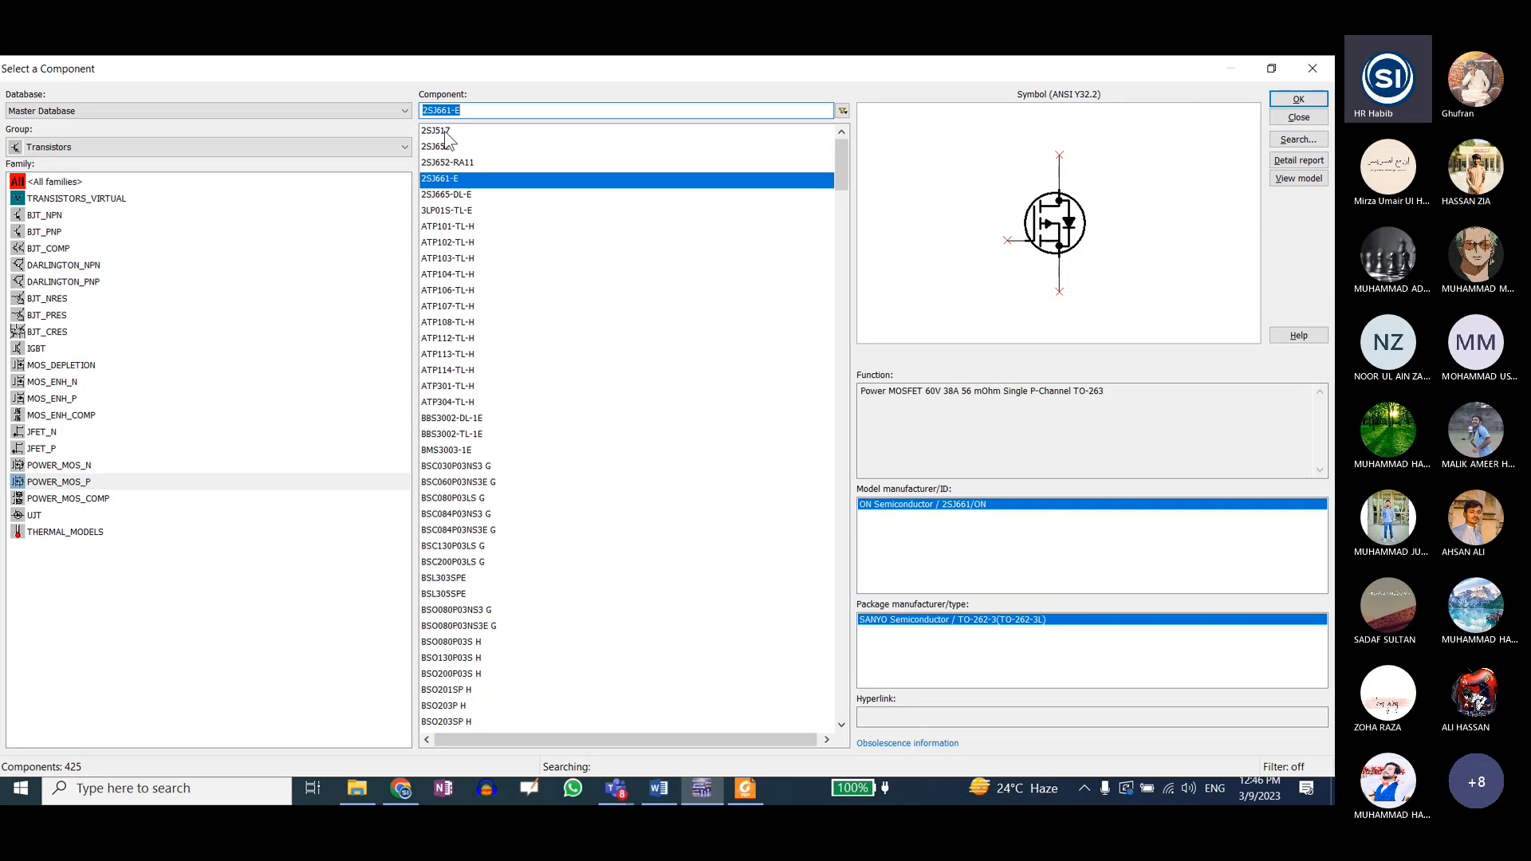
{"action": "left_click", "coordinate": [1291, 121]}
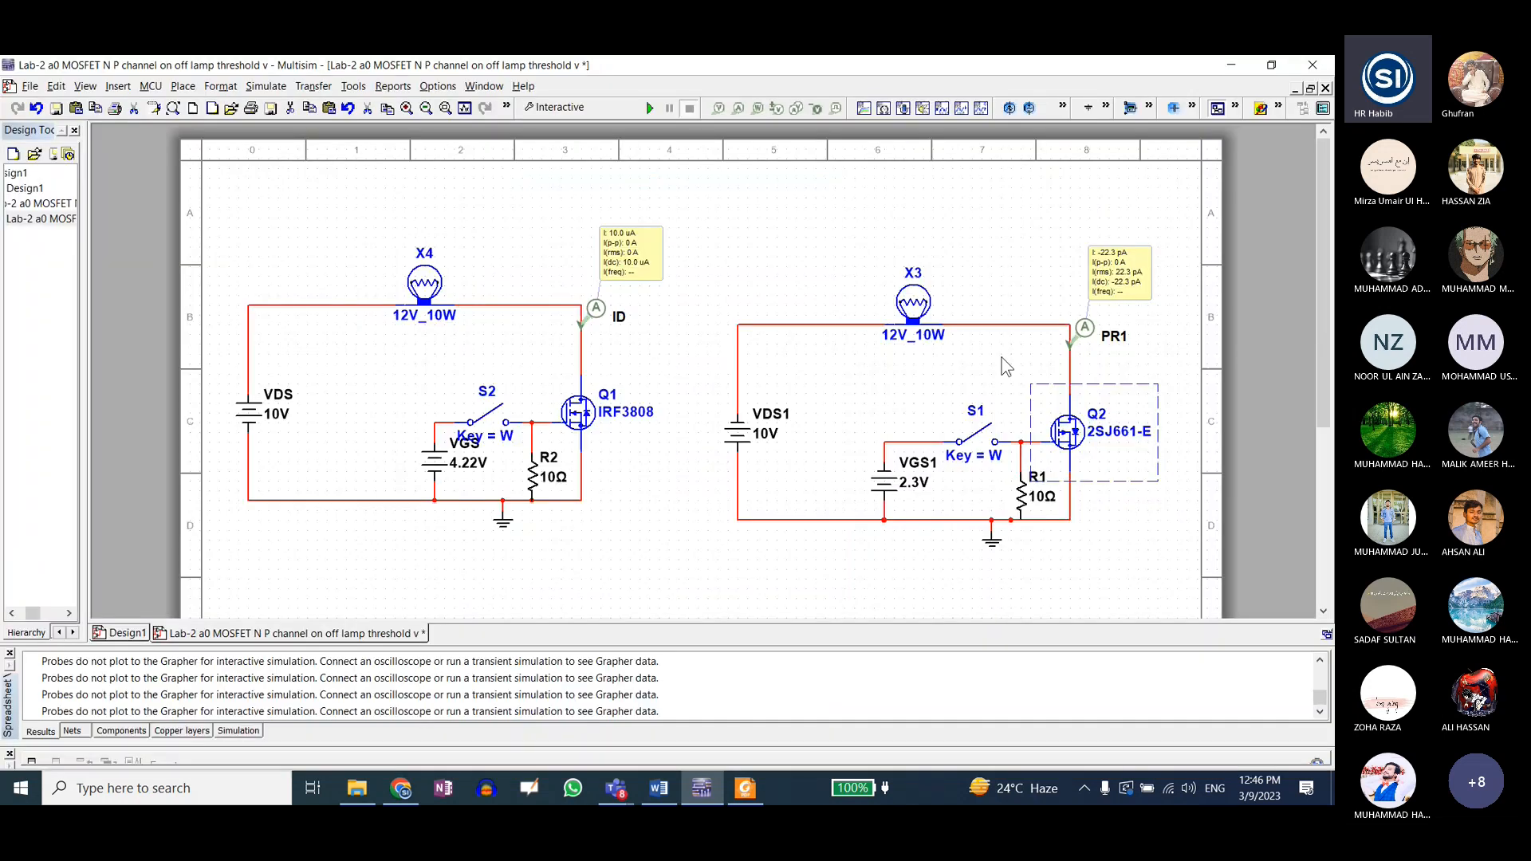
- Switch to Foxit Reader, open the 2SJ661 datasheet and highlight its part number and maximum drain-to-source voltage rating
{"action": "key", "text": "alt+Tab"}
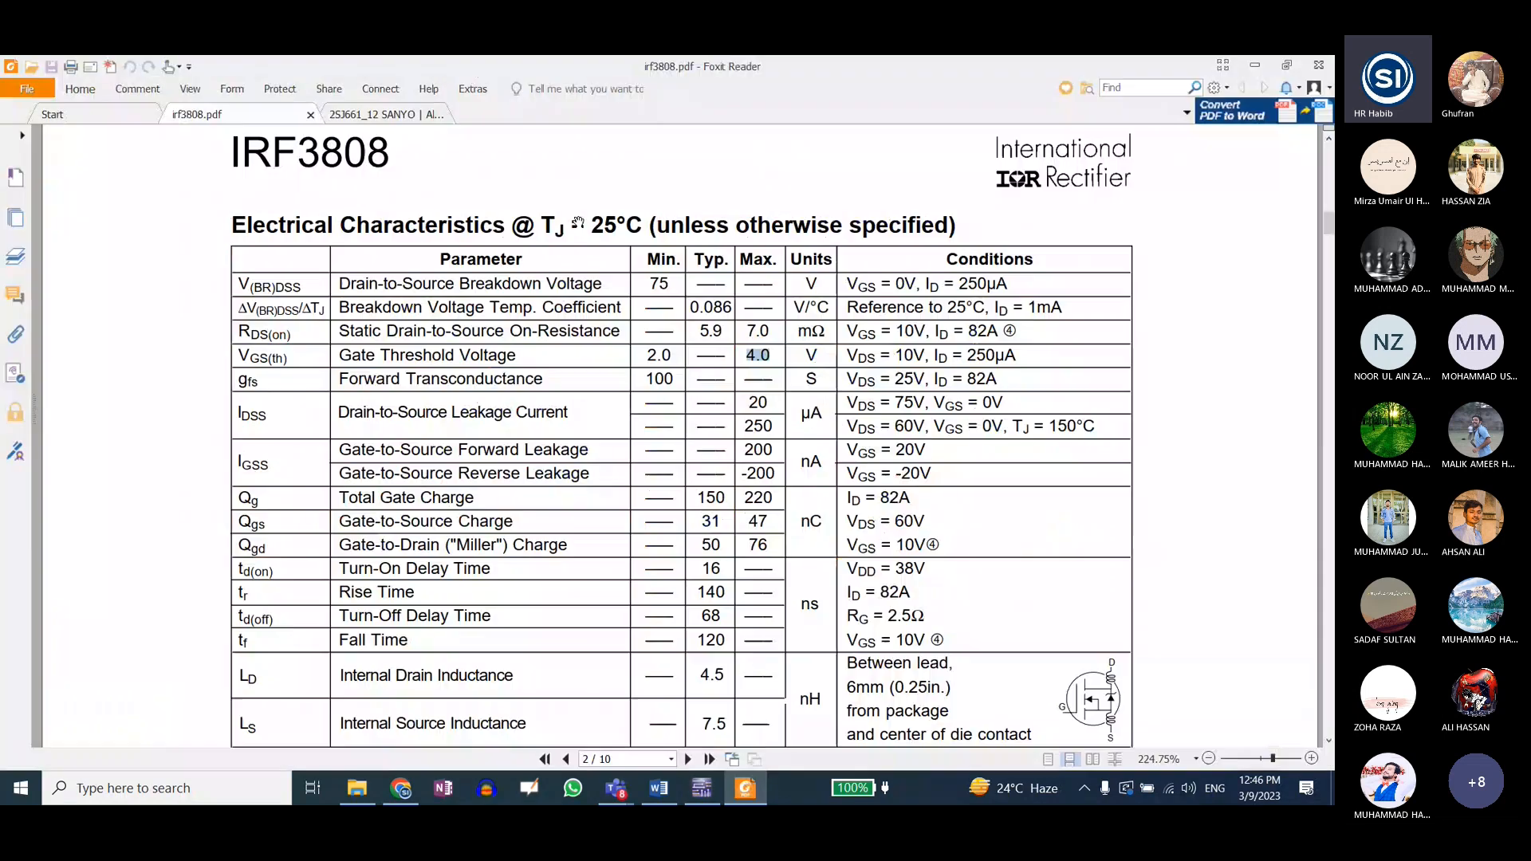
{"action": "left_click", "coordinate": [388, 114]}
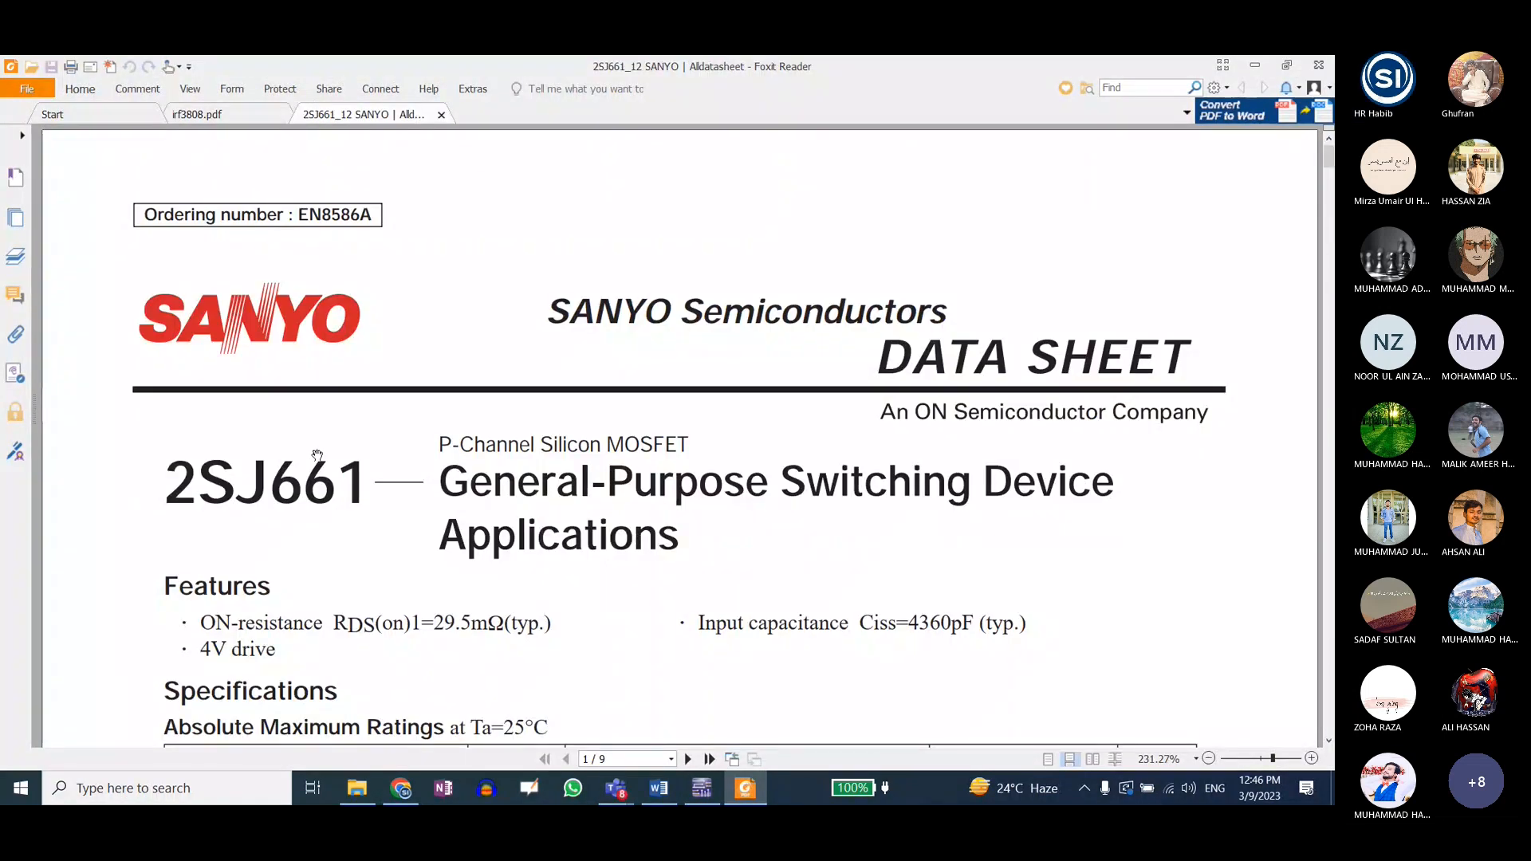
{"action": "left_click_drag", "start_coordinate": [167, 483], "coordinate": [362, 483]}
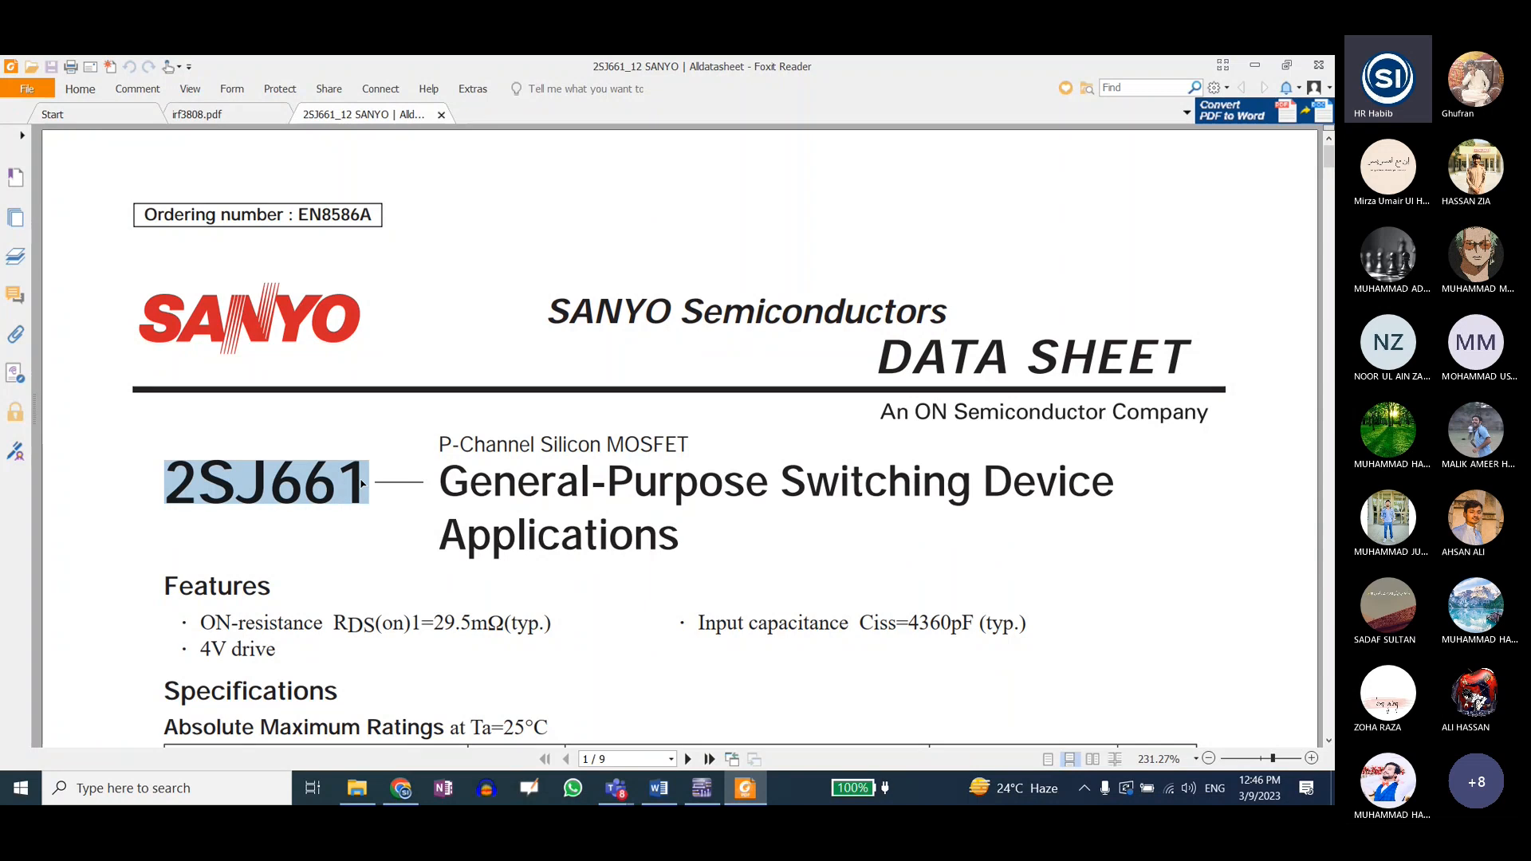
{"action": "left_click", "coordinate": [362, 484]}
{"action": "scroll", "coordinate": [779, 539], "scroll_direction": "down", "scroll_amount": 3}
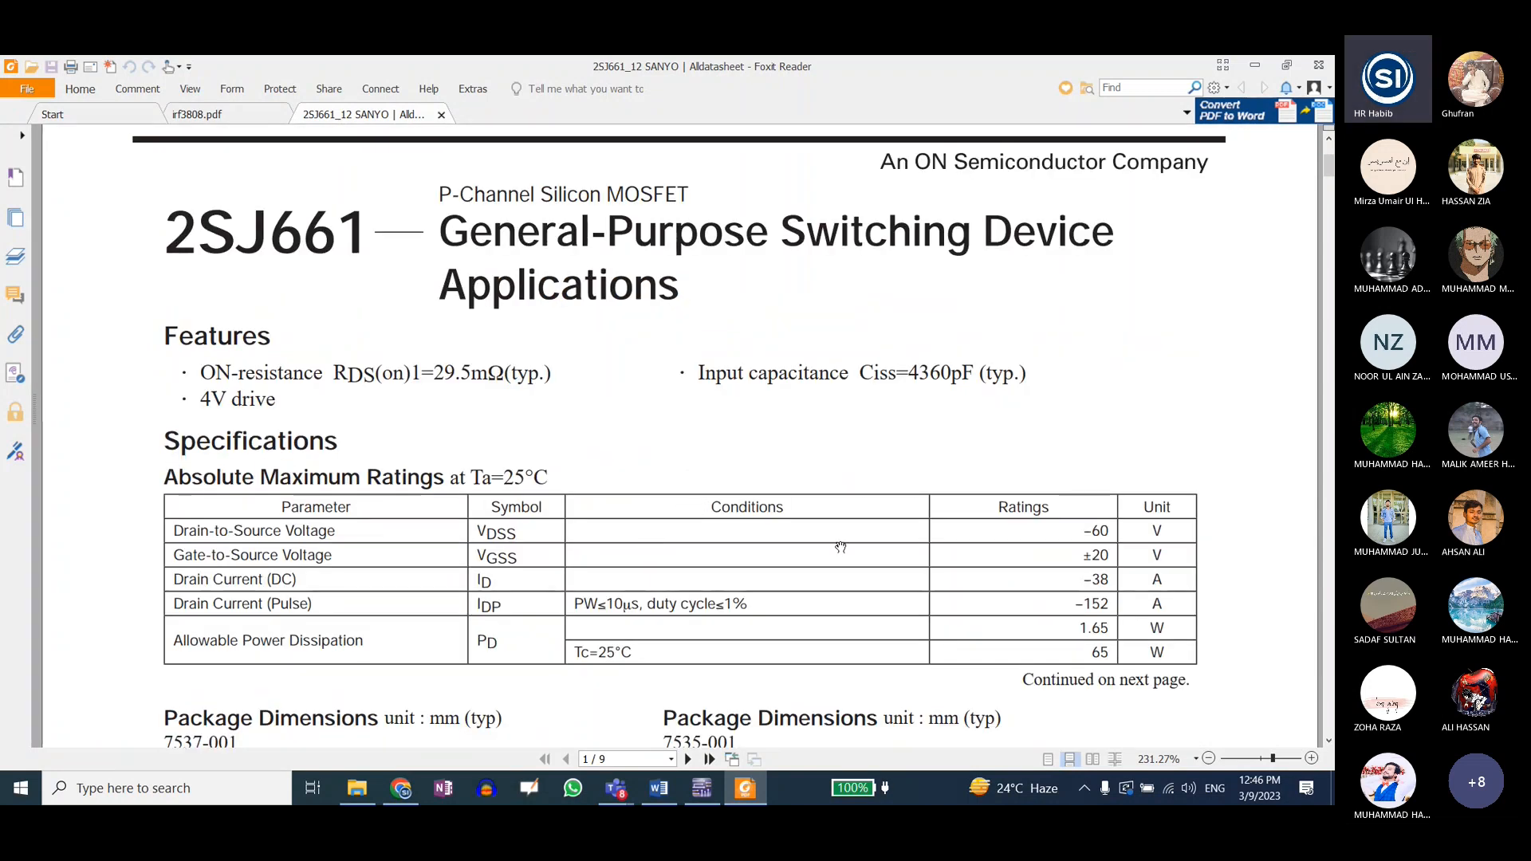
{"action": "left_click_drag", "start_coordinate": [1082, 531], "coordinate": [1112, 530]}
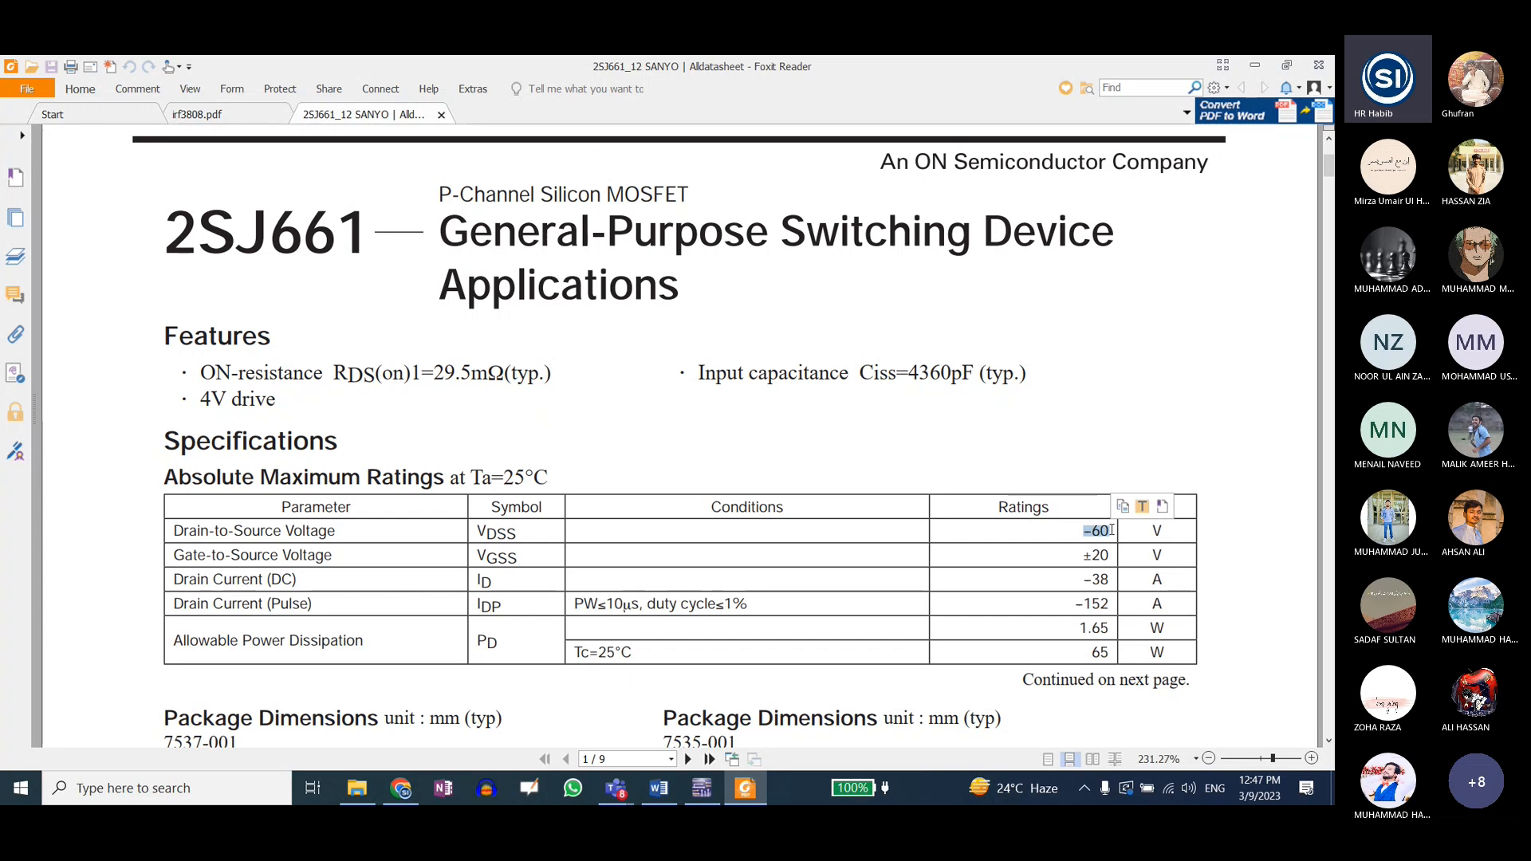
- Find the Cutoff Voltage VGS(off) row in the 2SJ661 electrical characteristics and highlight its minimum and maximum ratings
{"action": "scroll", "coordinate": [534, 551], "scroll_direction": "down", "scroll_amount": 3}
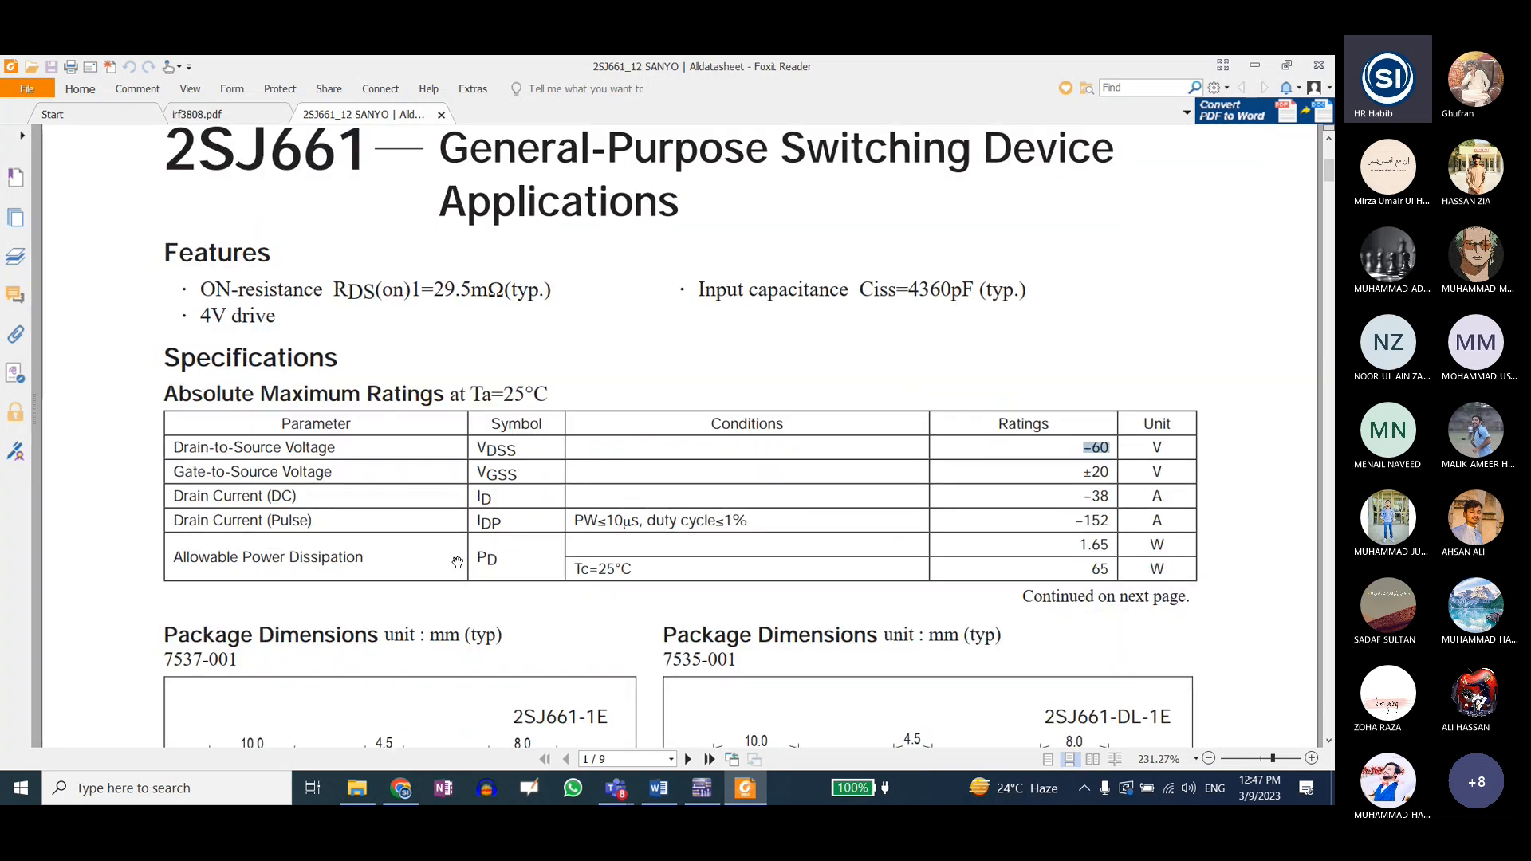
{"action": "scroll", "coordinate": [534, 551], "scroll_direction": "down", "scroll_amount": 8}
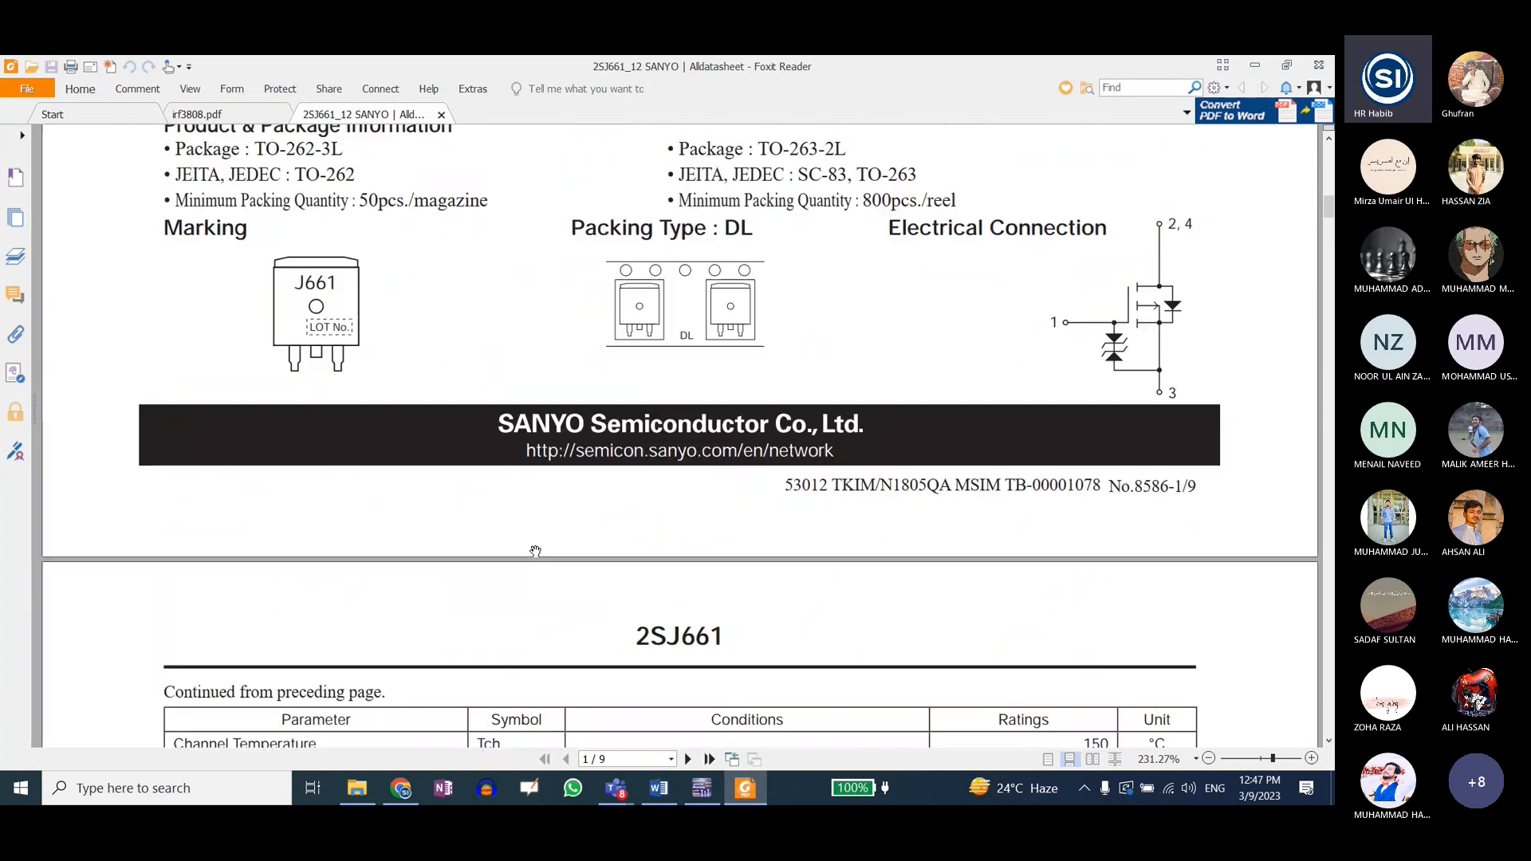
{"action": "scroll", "coordinate": [535, 551], "scroll_direction": "down", "scroll_amount": 5}
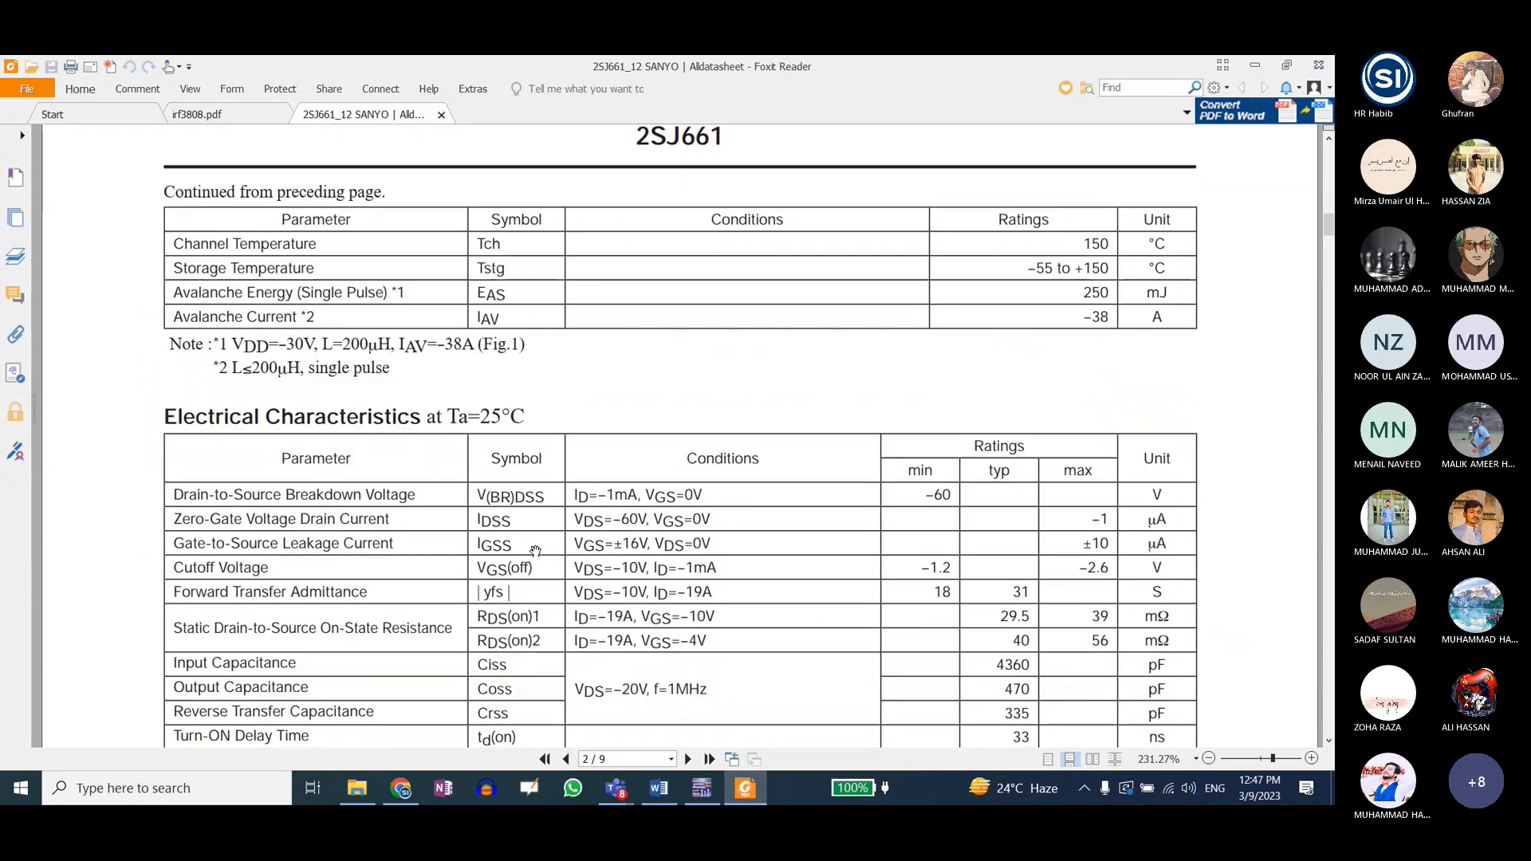
{"action": "left_click_drag", "start_coordinate": [192, 527], "coordinate": [539, 527]}
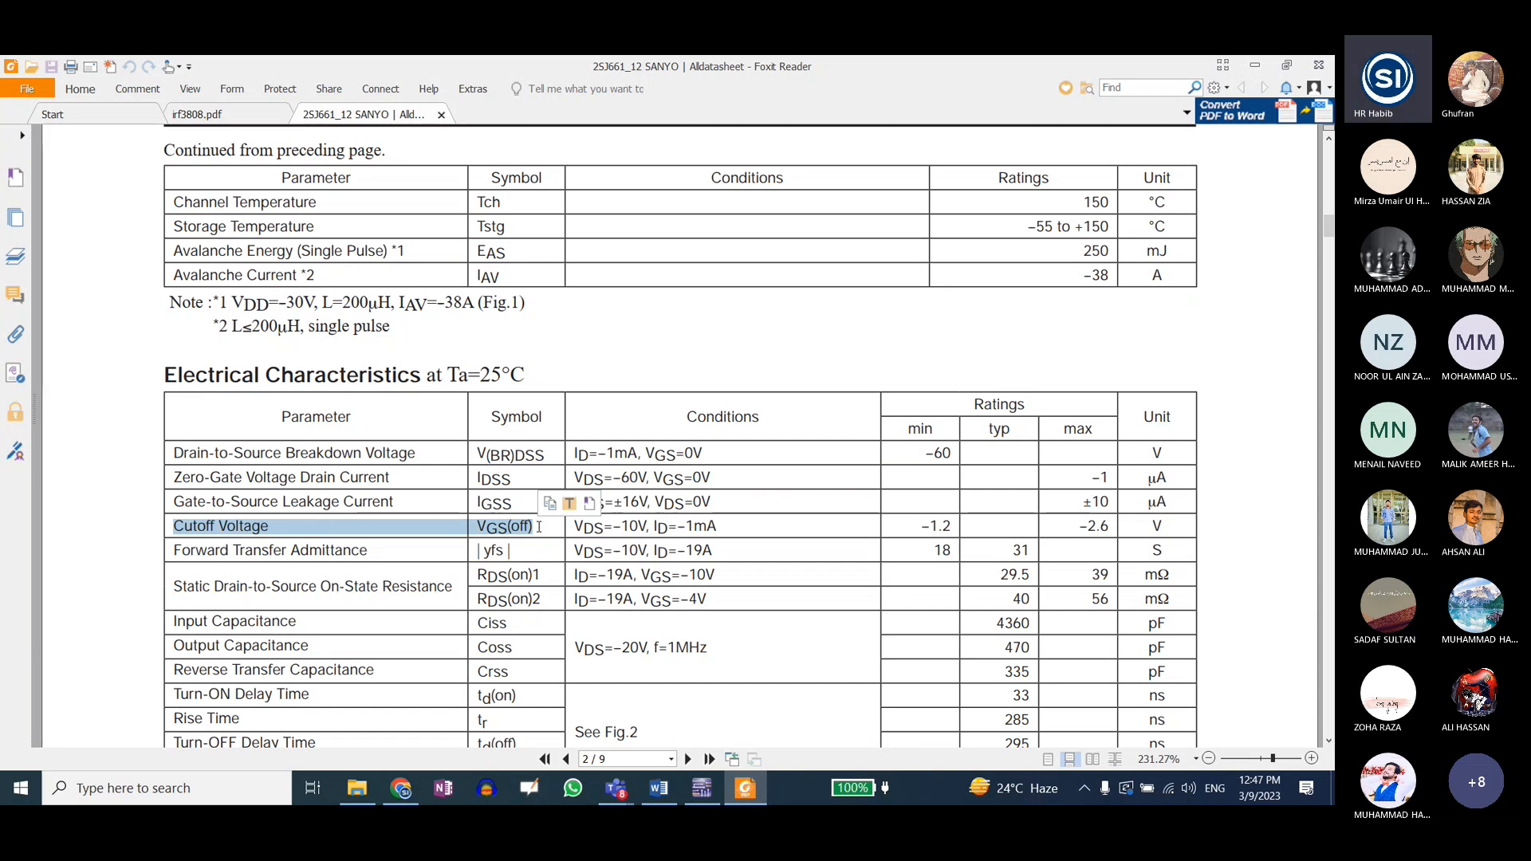
{"action": "left_click_drag", "start_coordinate": [911, 525], "coordinate": [1114, 528]}
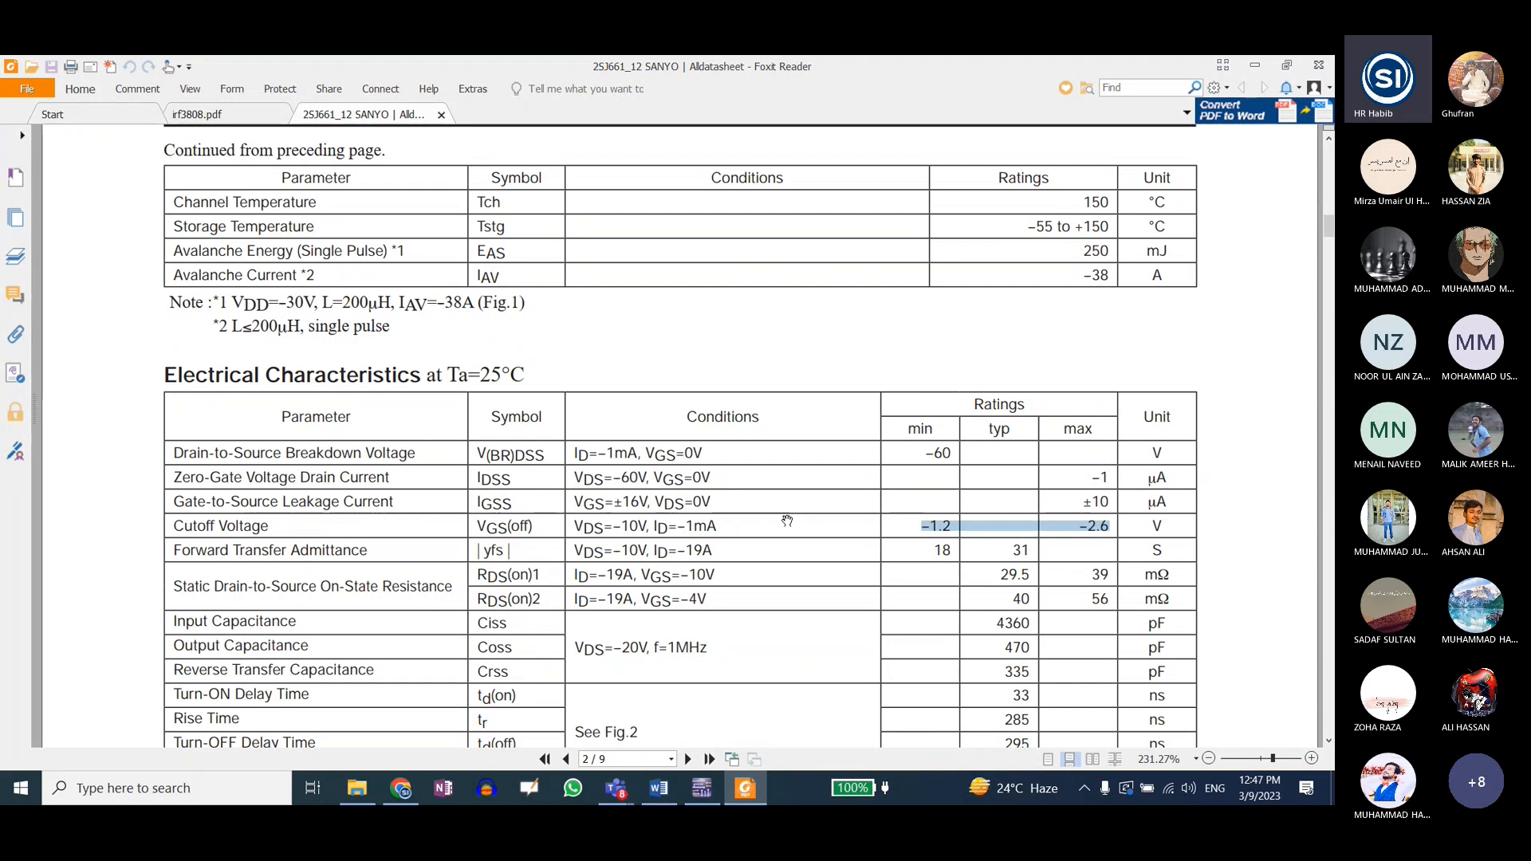
- Return to the 2SJ661 absolute maximum ratings and highlight the Allowable Power Dissipation parameter
{"action": "scroll", "coordinate": [787, 518], "scroll_direction": "up", "scroll_amount": 10}
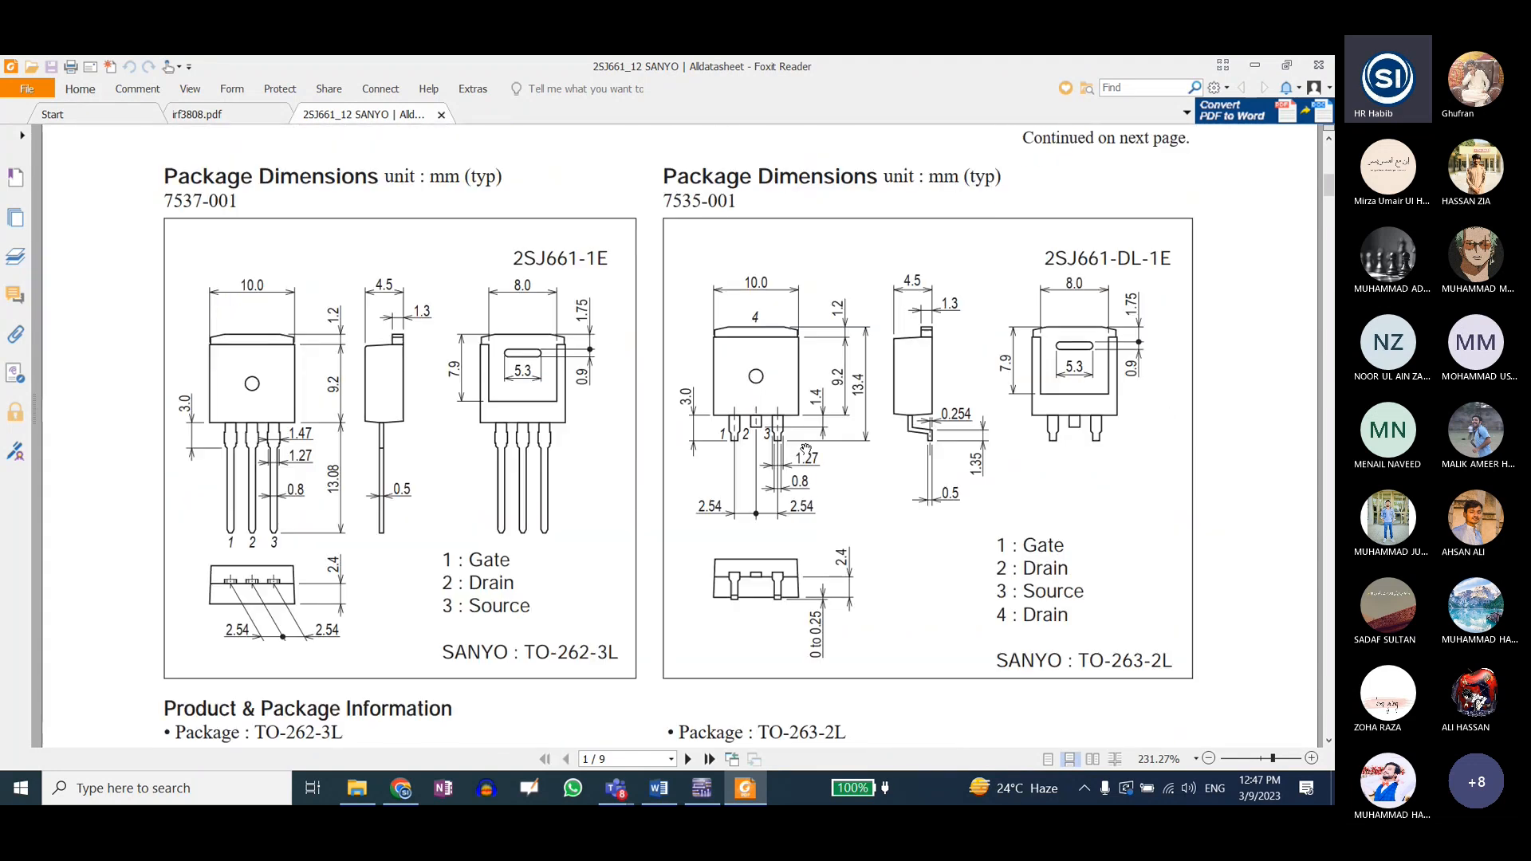
{"action": "scroll", "coordinate": [780, 453], "scroll_direction": "up", "scroll_amount": 3}
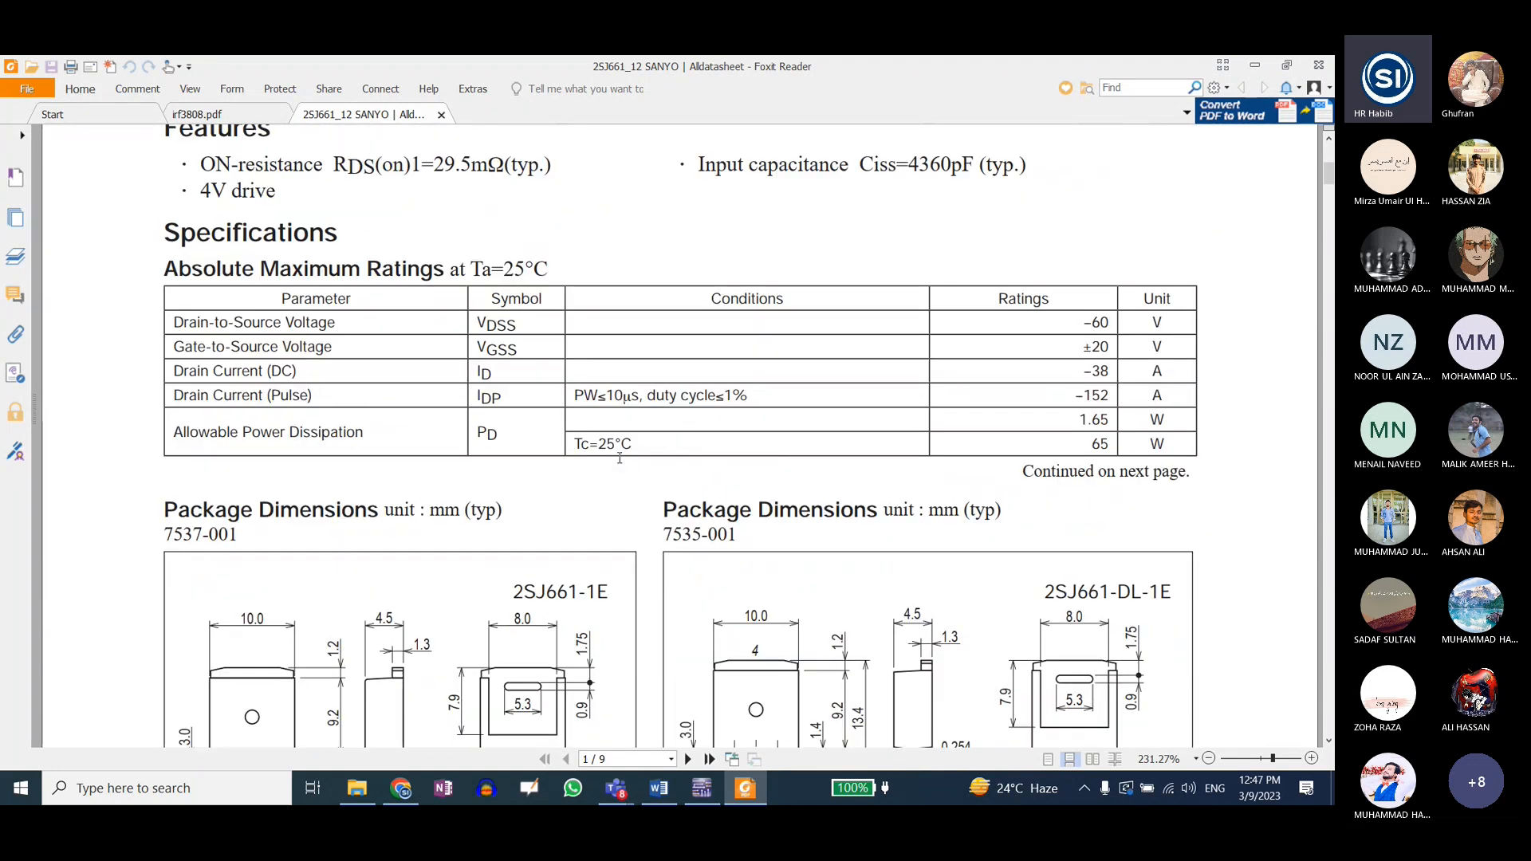
{"action": "scroll", "coordinate": [620, 459], "scroll_direction": "down", "scroll_amount": 8}
{"action": "scroll", "coordinate": [620, 461], "scroll_direction": "up", "scroll_amount": 10}
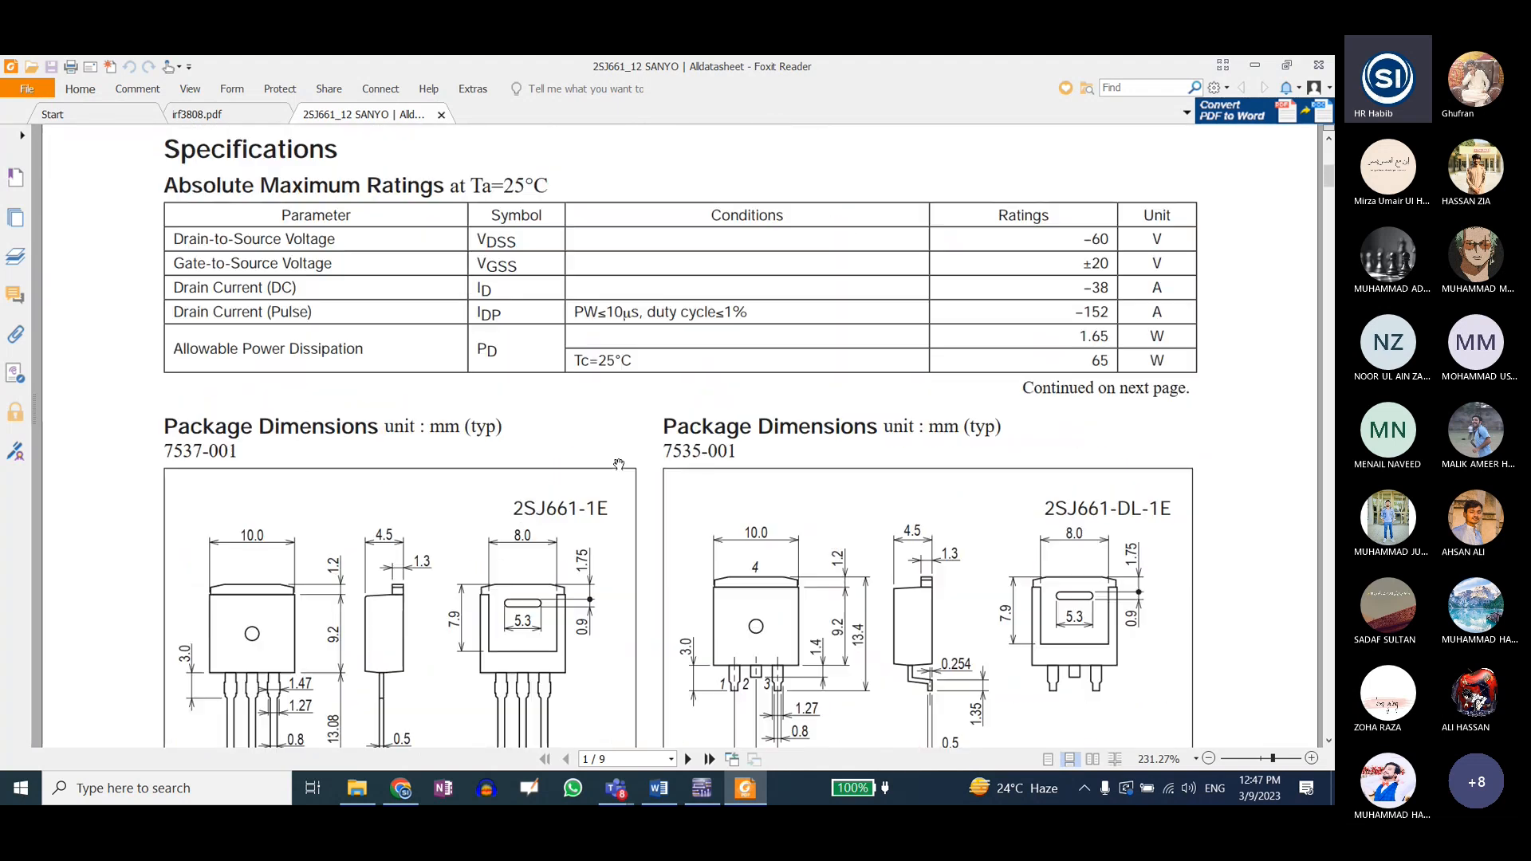
{"action": "left_click_drag", "start_coordinate": [182, 556], "coordinate": [363, 556]}
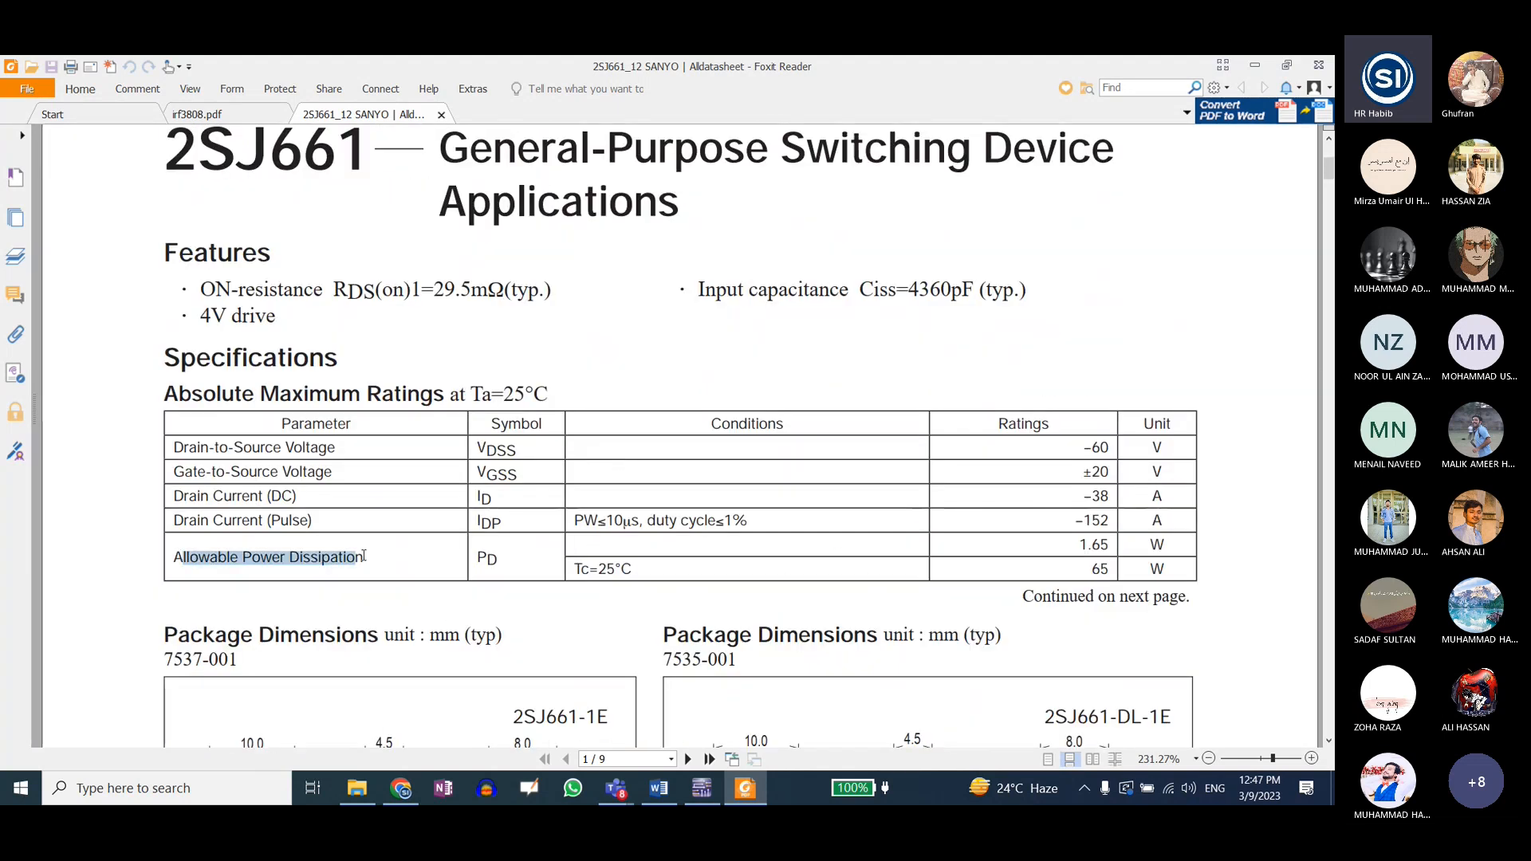
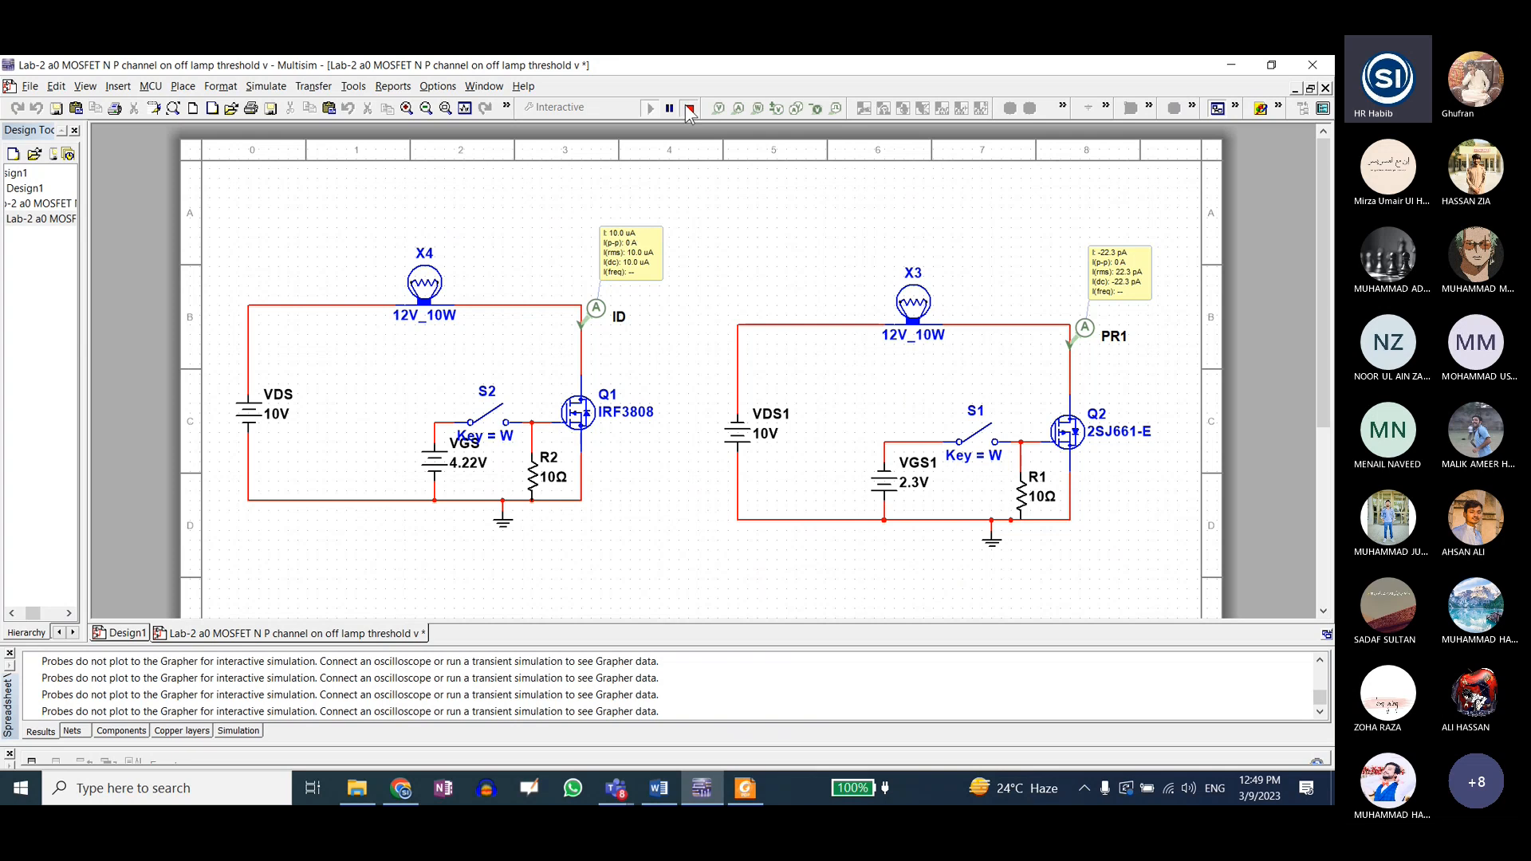
- In Multisim, set the VGS1 source to 2.6 V, simulate while closing and reopening both switches, and stop the run
{"action": "double_click", "coordinate": [873, 485]}
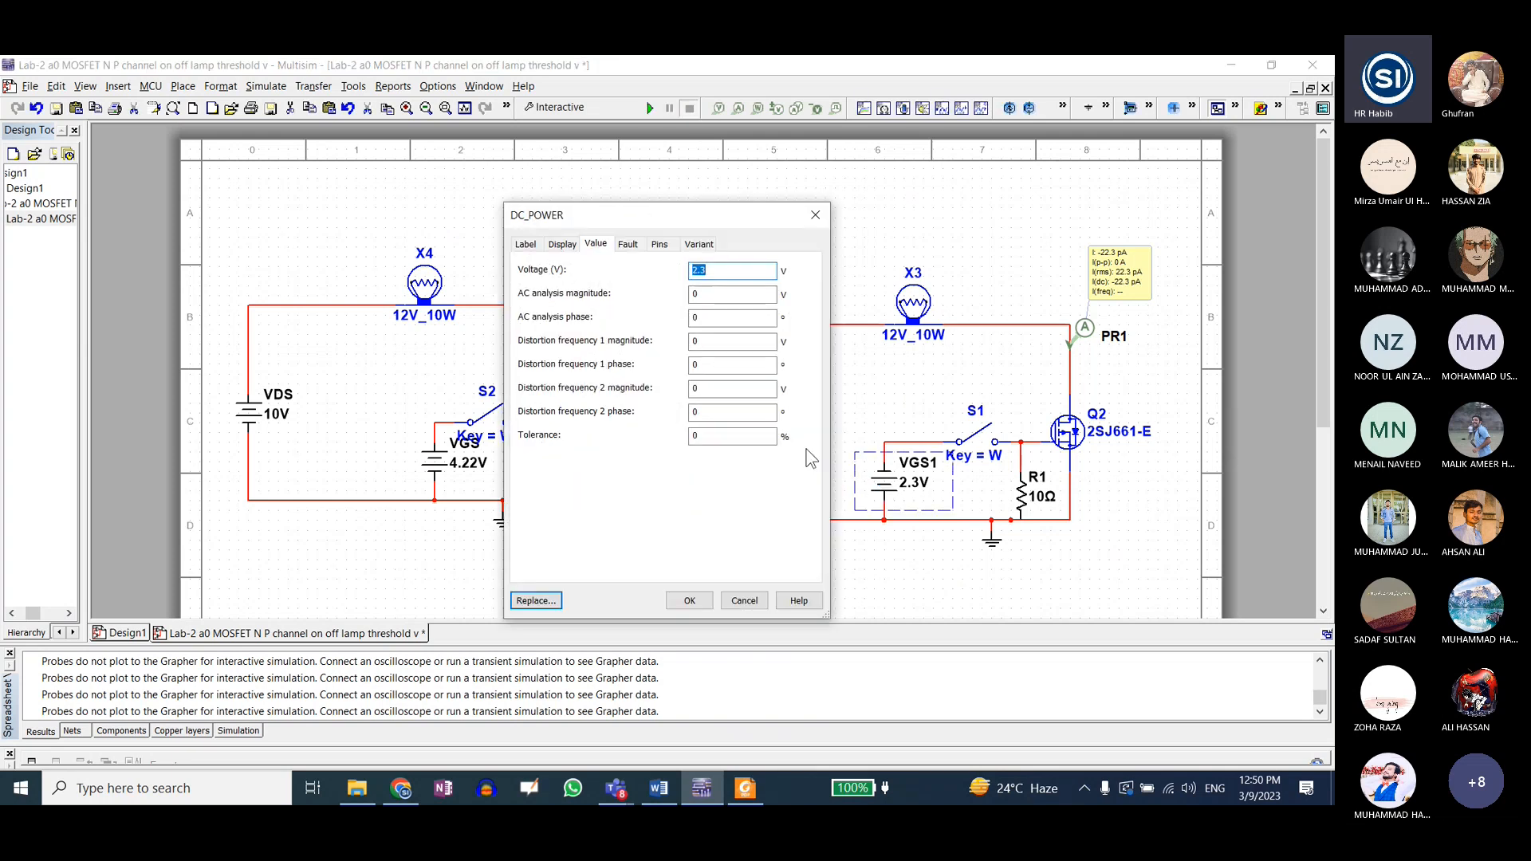
{"action": "type", "text": "2.6"}
{"action": "left_click", "coordinate": [689, 600]}
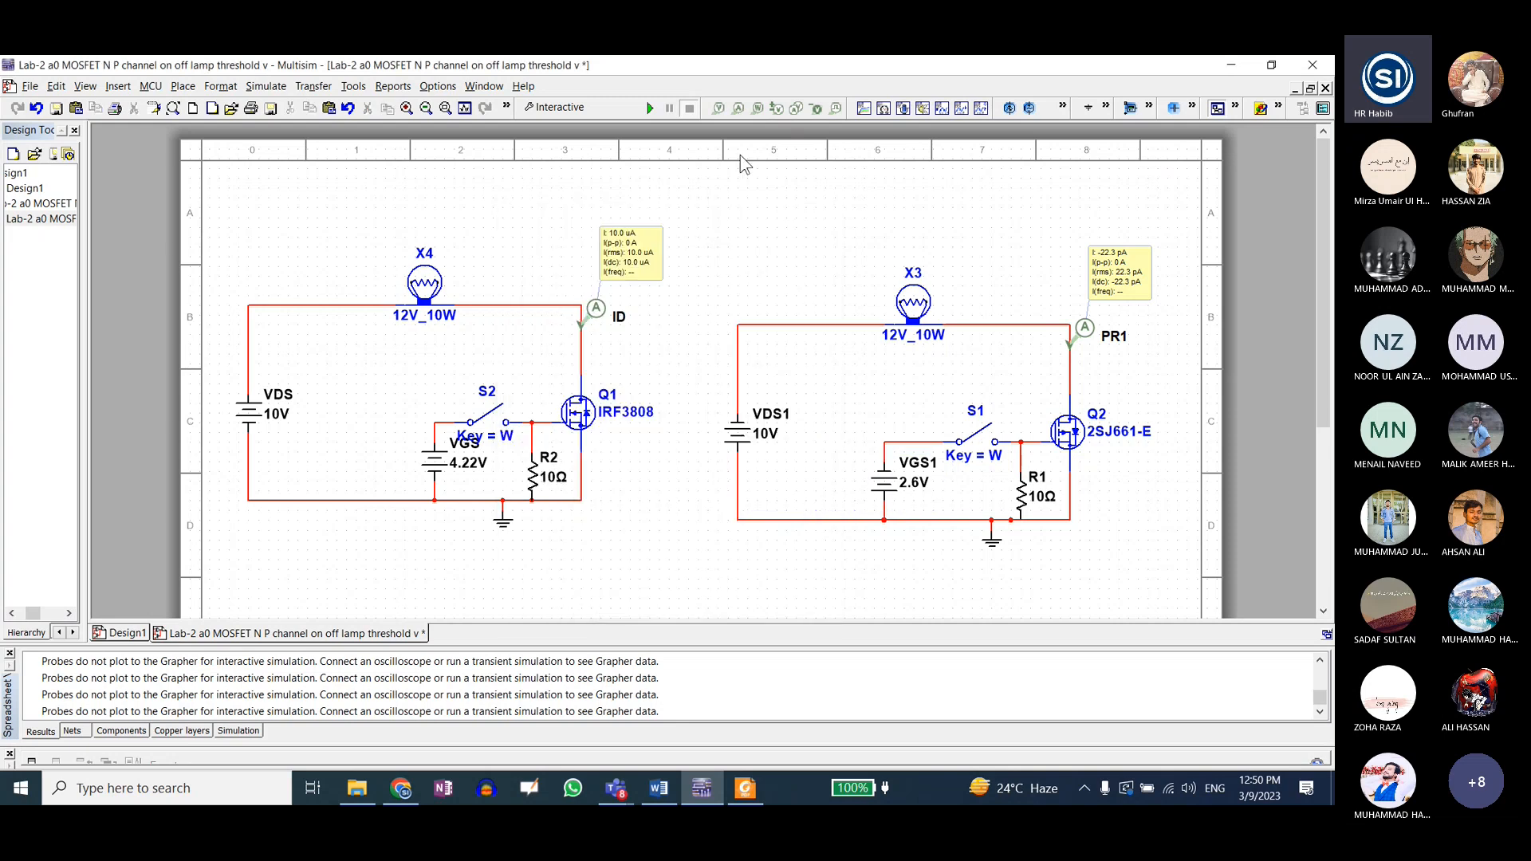
{"action": "left_click", "coordinate": [650, 108]}
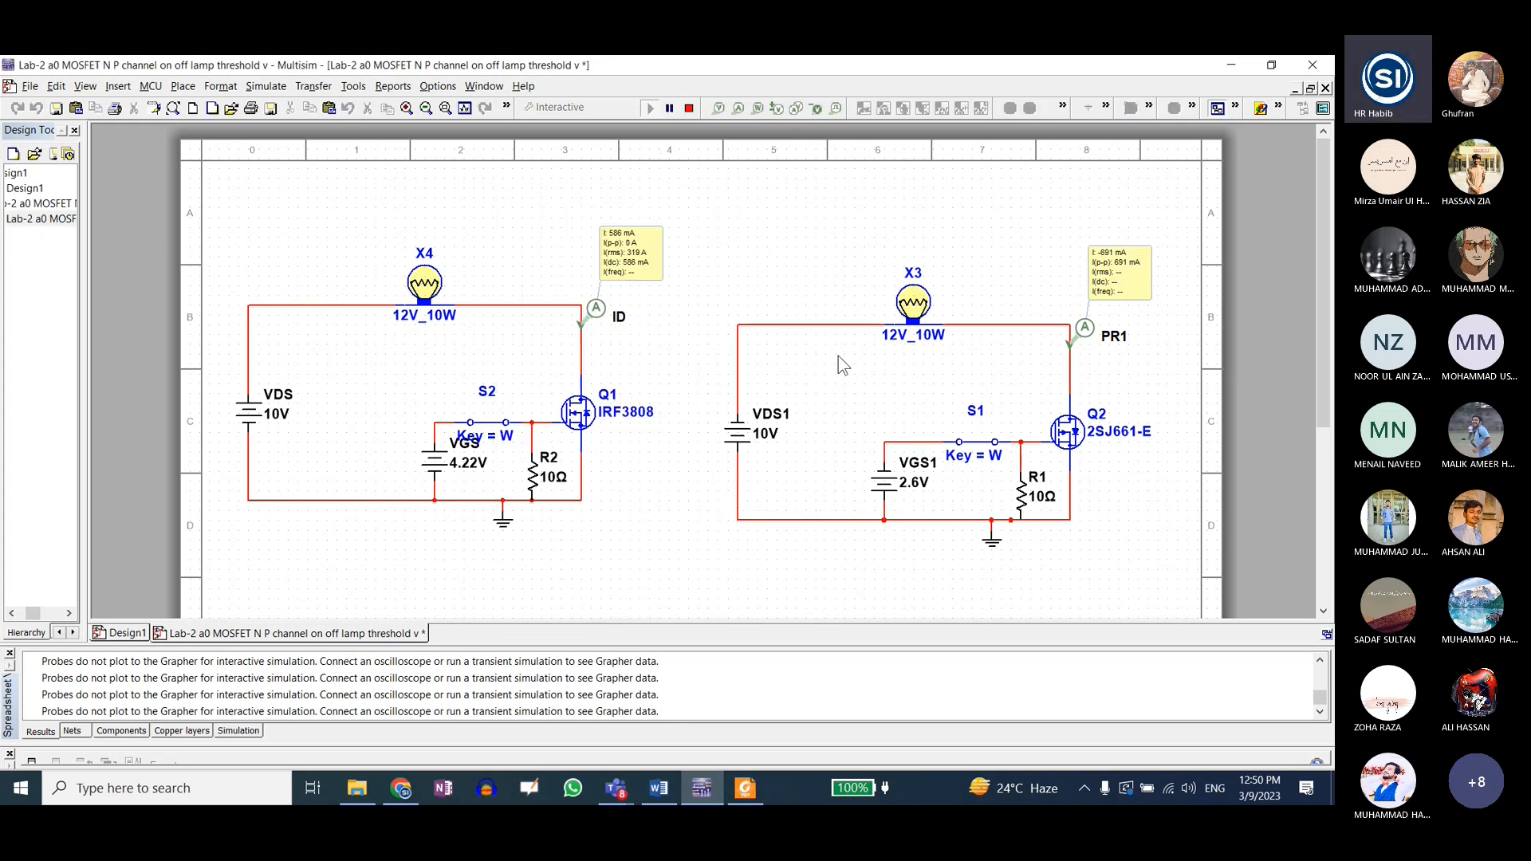
{"action": "key", "text": "w"}
{"action": "key", "text": "w"}
{"action": "key", "text": "w"}
{"action": "left_click", "coordinate": [689, 108]}
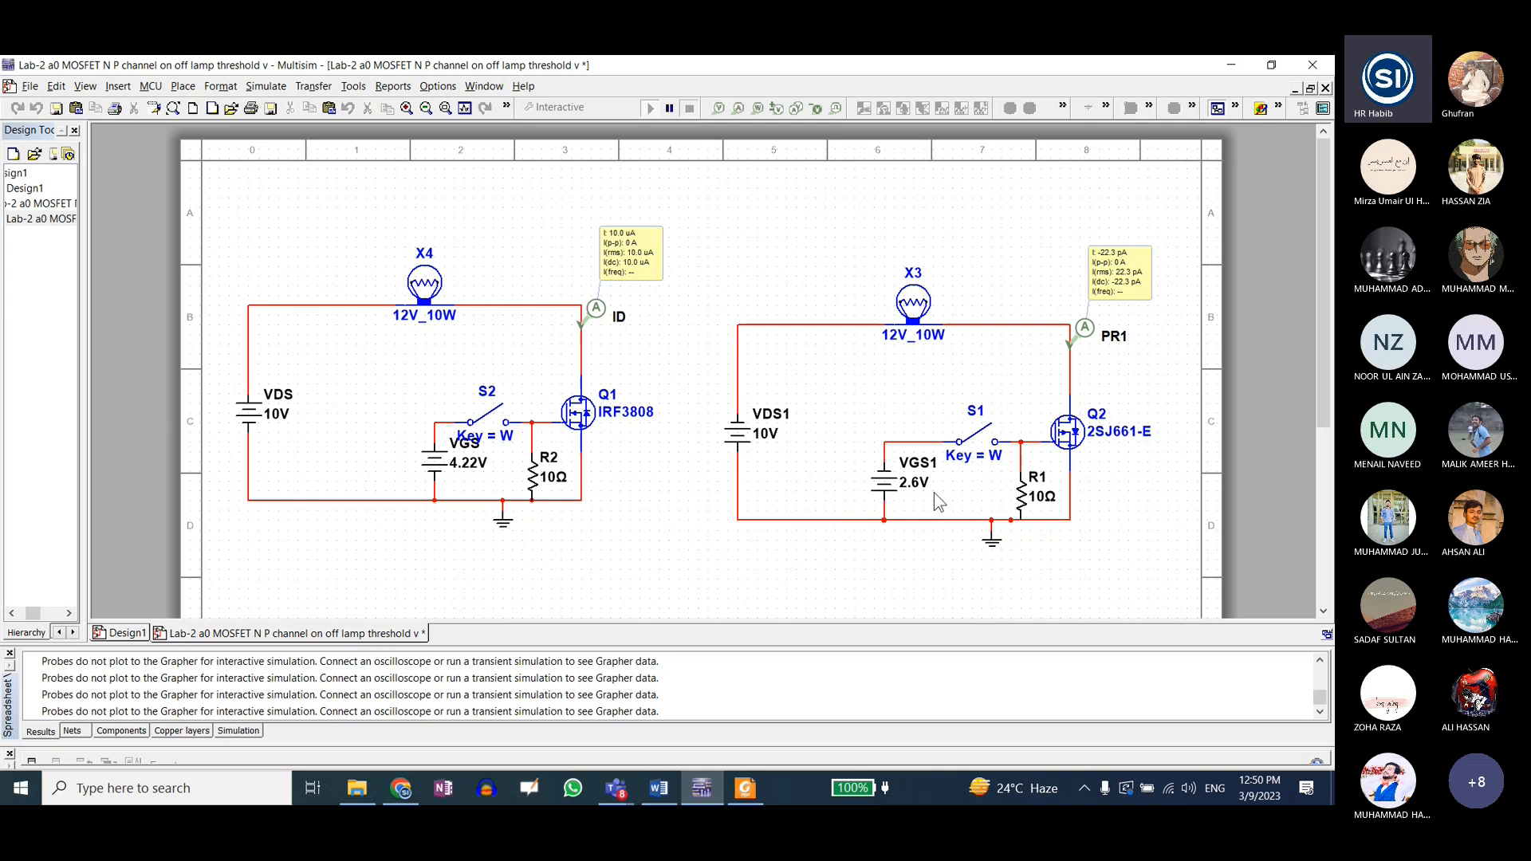
- Set the VGS1 source to 2.5 V, run the simulation with both switches closed to test lamp X3, and stop it
{"action": "double_click", "coordinate": [935, 491]}
{"action": "type", "text": "2.5"}
{"action": "key", "text": "Return"}
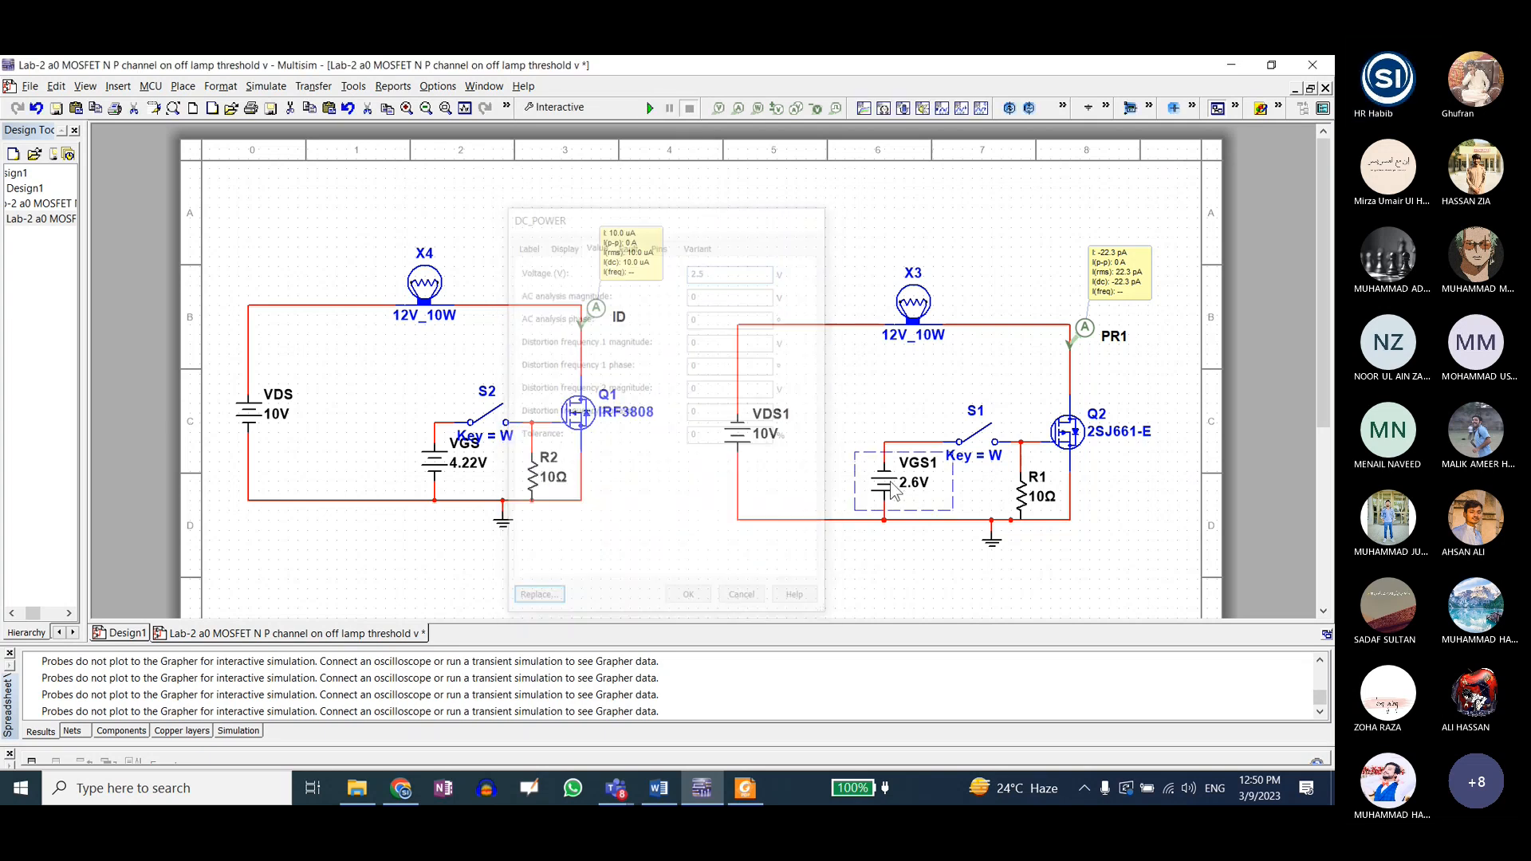
{"action": "left_click", "coordinate": [650, 107]}
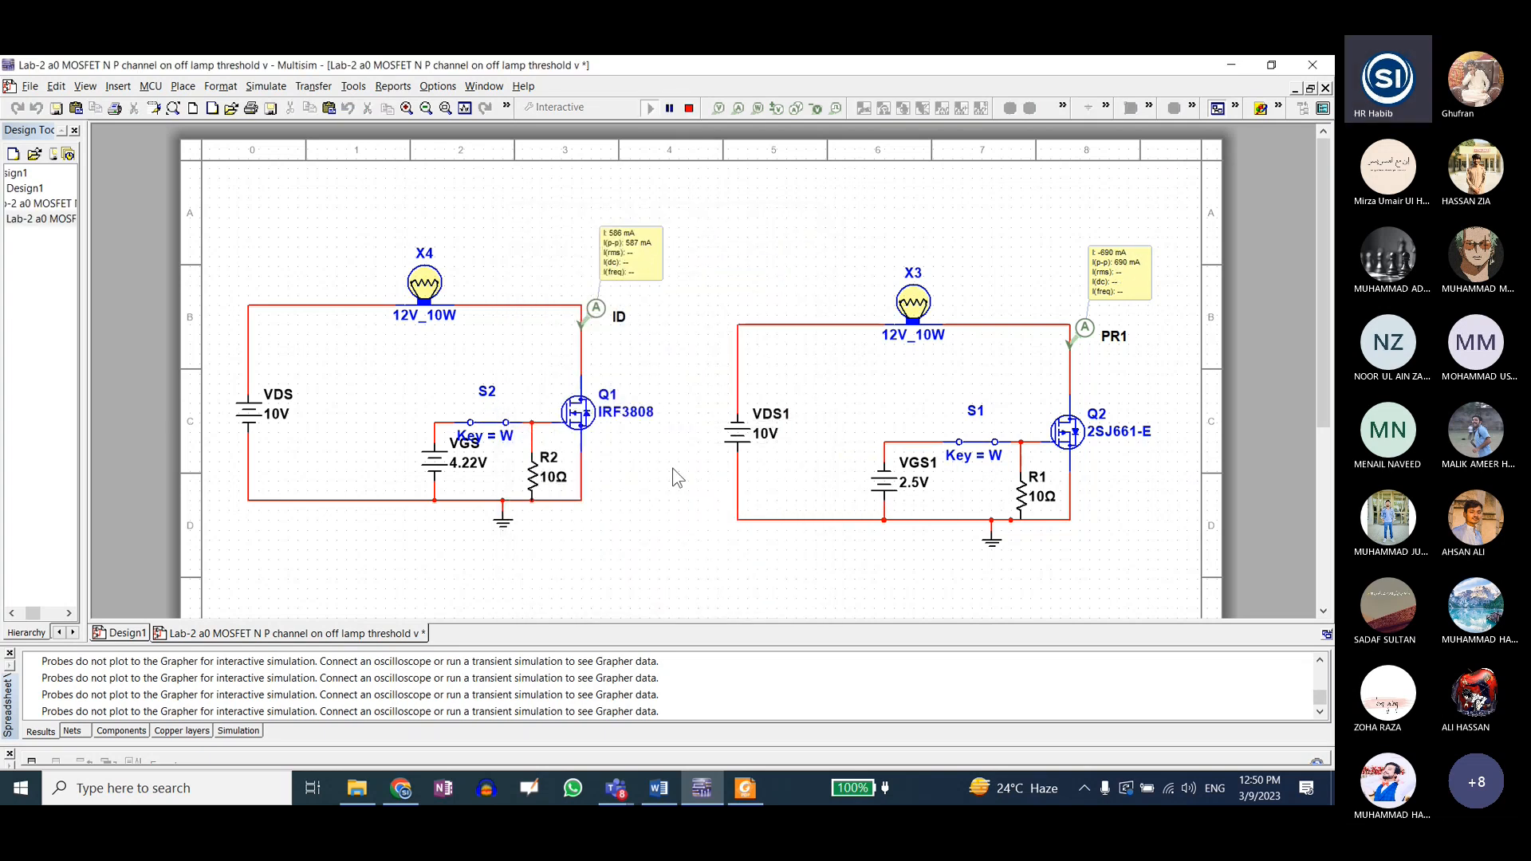
{"action": "left_click", "coordinate": [689, 108]}
- Set the VGS1 source to 2.4 V, simulate while closing and reopening both switches, and stop the run
{"action": "double_click", "coordinate": [907, 482]}
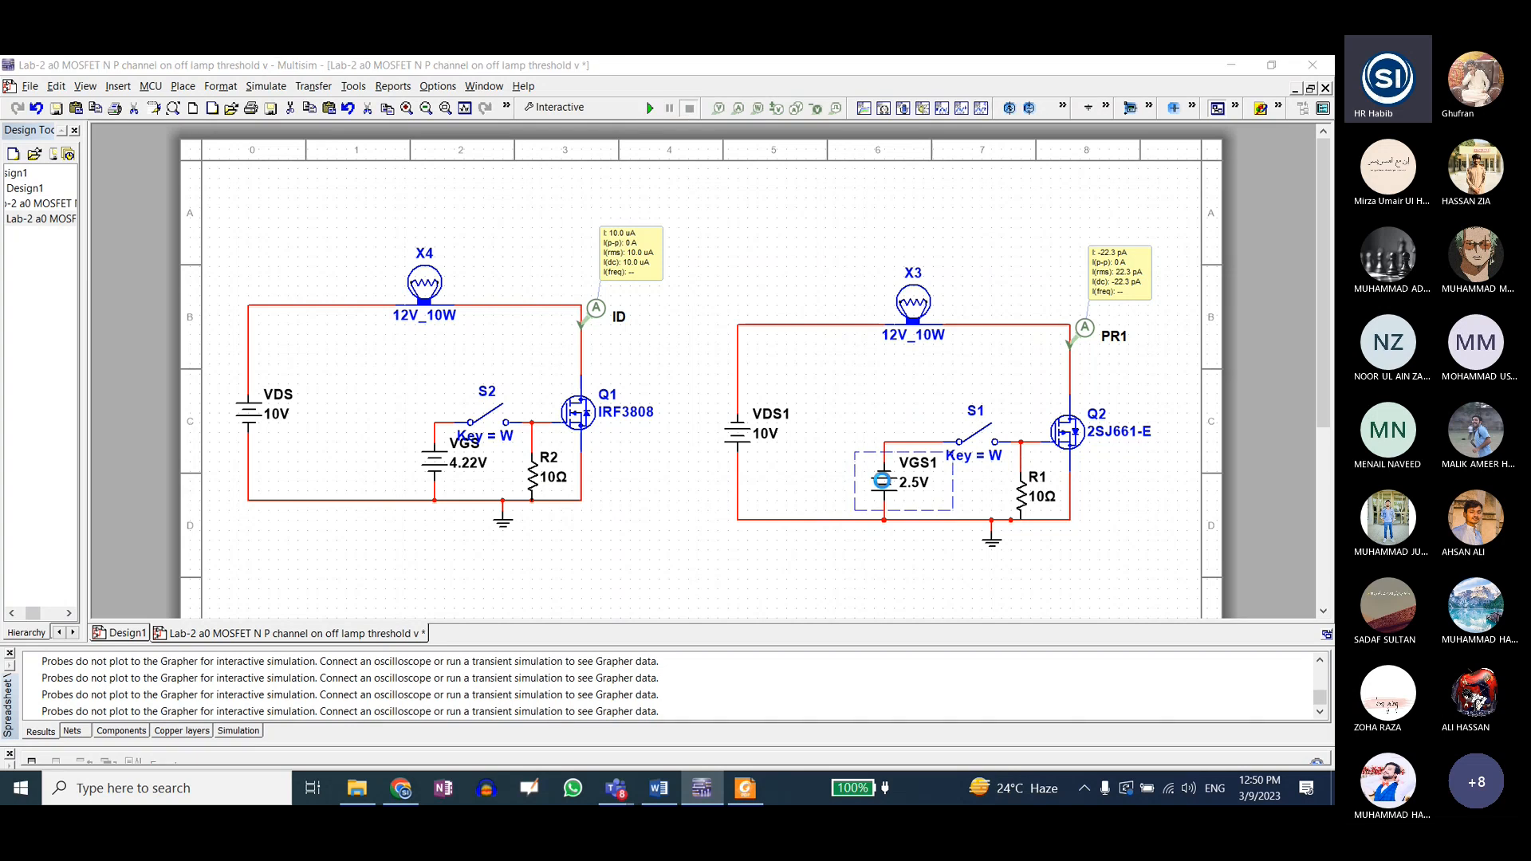
{"action": "key", "text": "BackSpace"}
{"action": "type", "text": "4"}
{"action": "key", "text": "Return"}
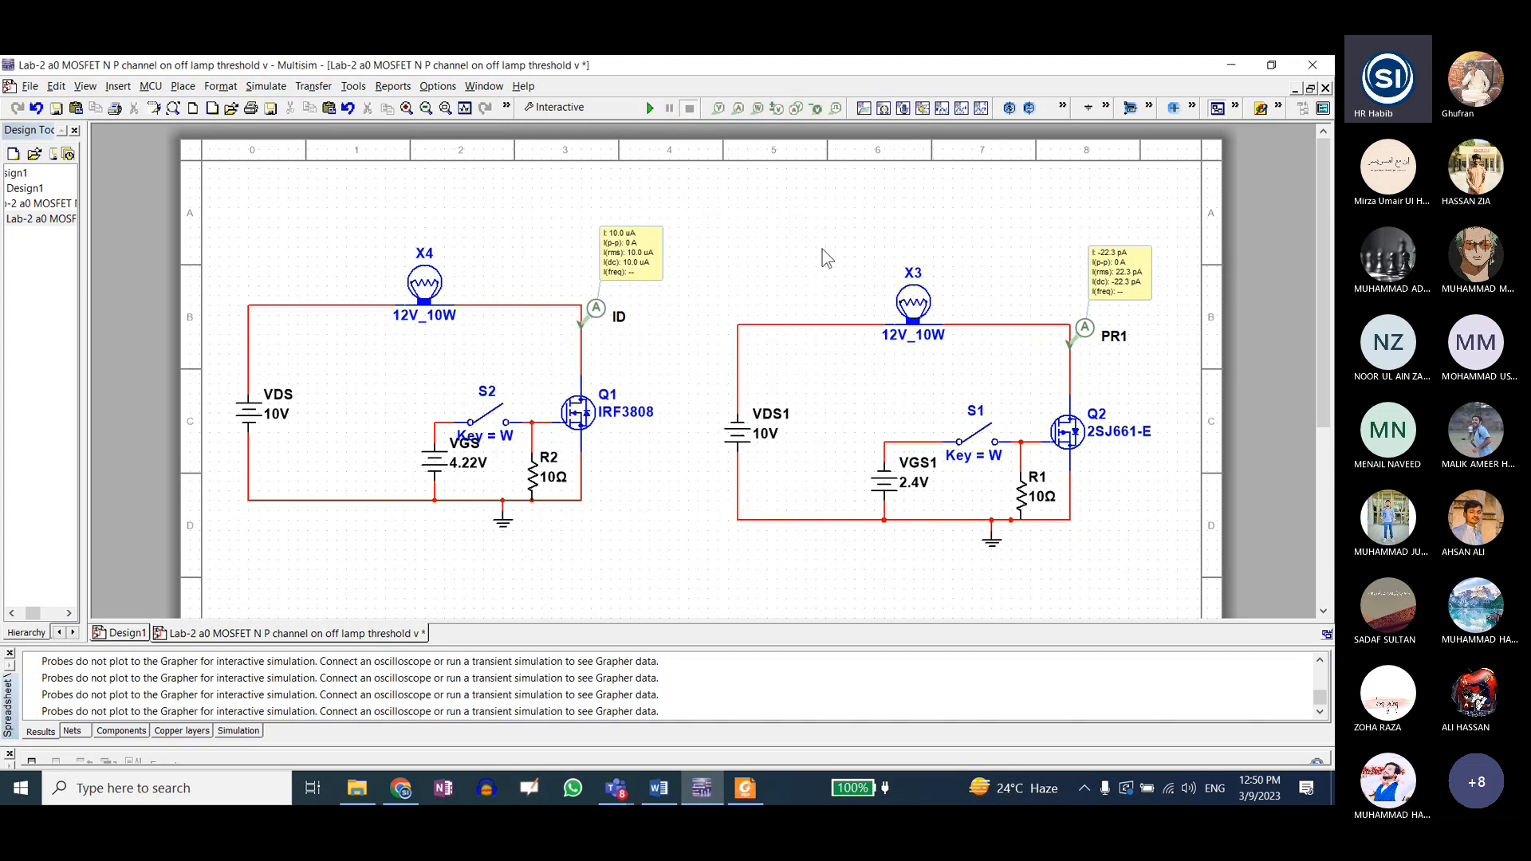
{"action": "left_click", "coordinate": [648, 108]}
{"action": "key", "text": "w"}
{"action": "key", "text": "w"}
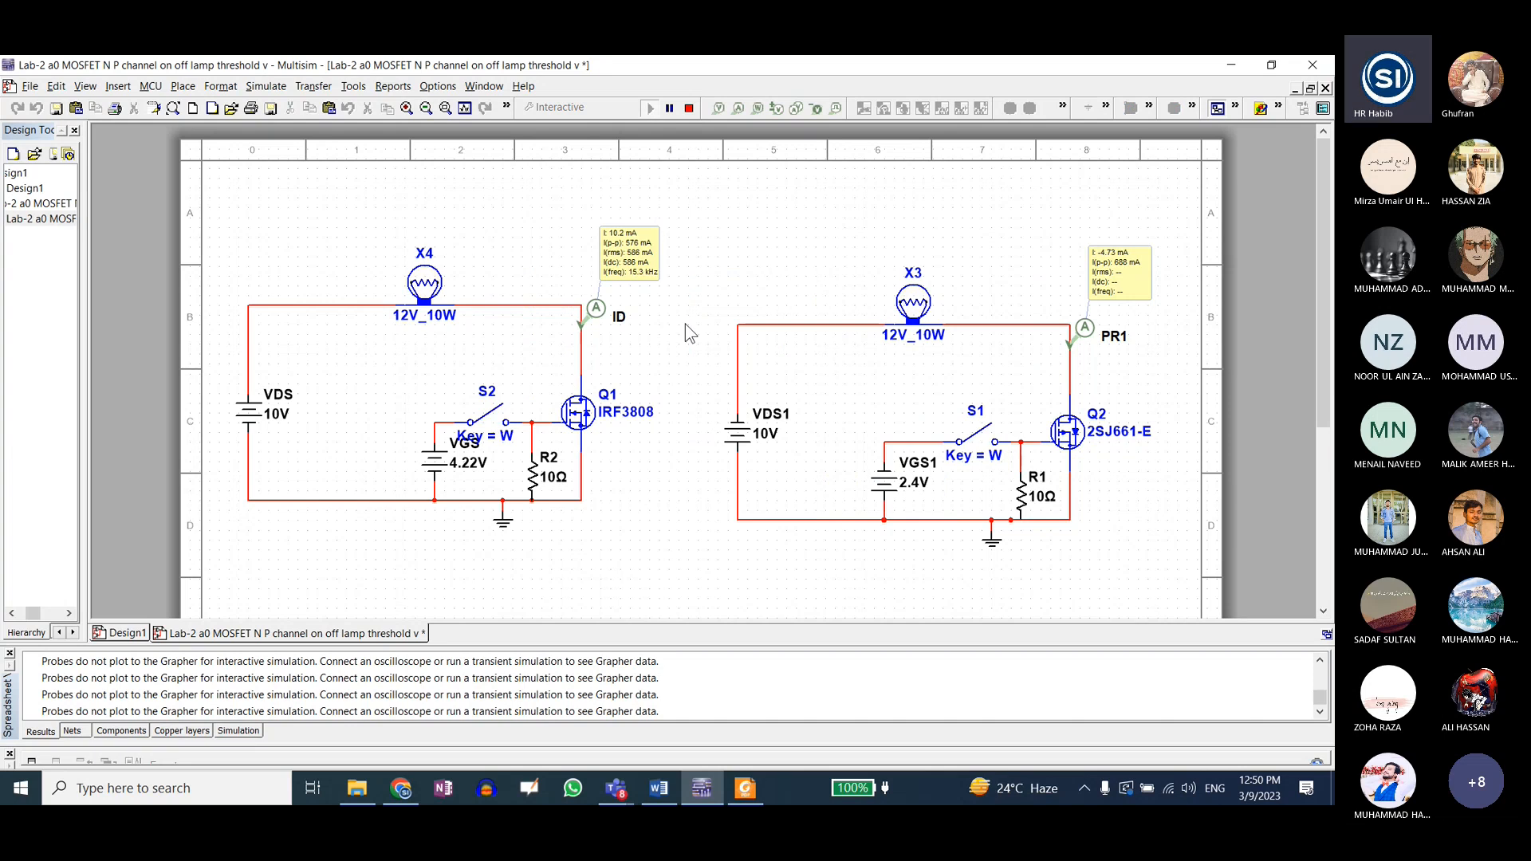
{"action": "left_click", "coordinate": [689, 108]}
- Set the VGS1 source to 2.3 V, simulate while closing and reopening both switches, and stop the run
{"action": "double_click", "coordinate": [890, 484]}
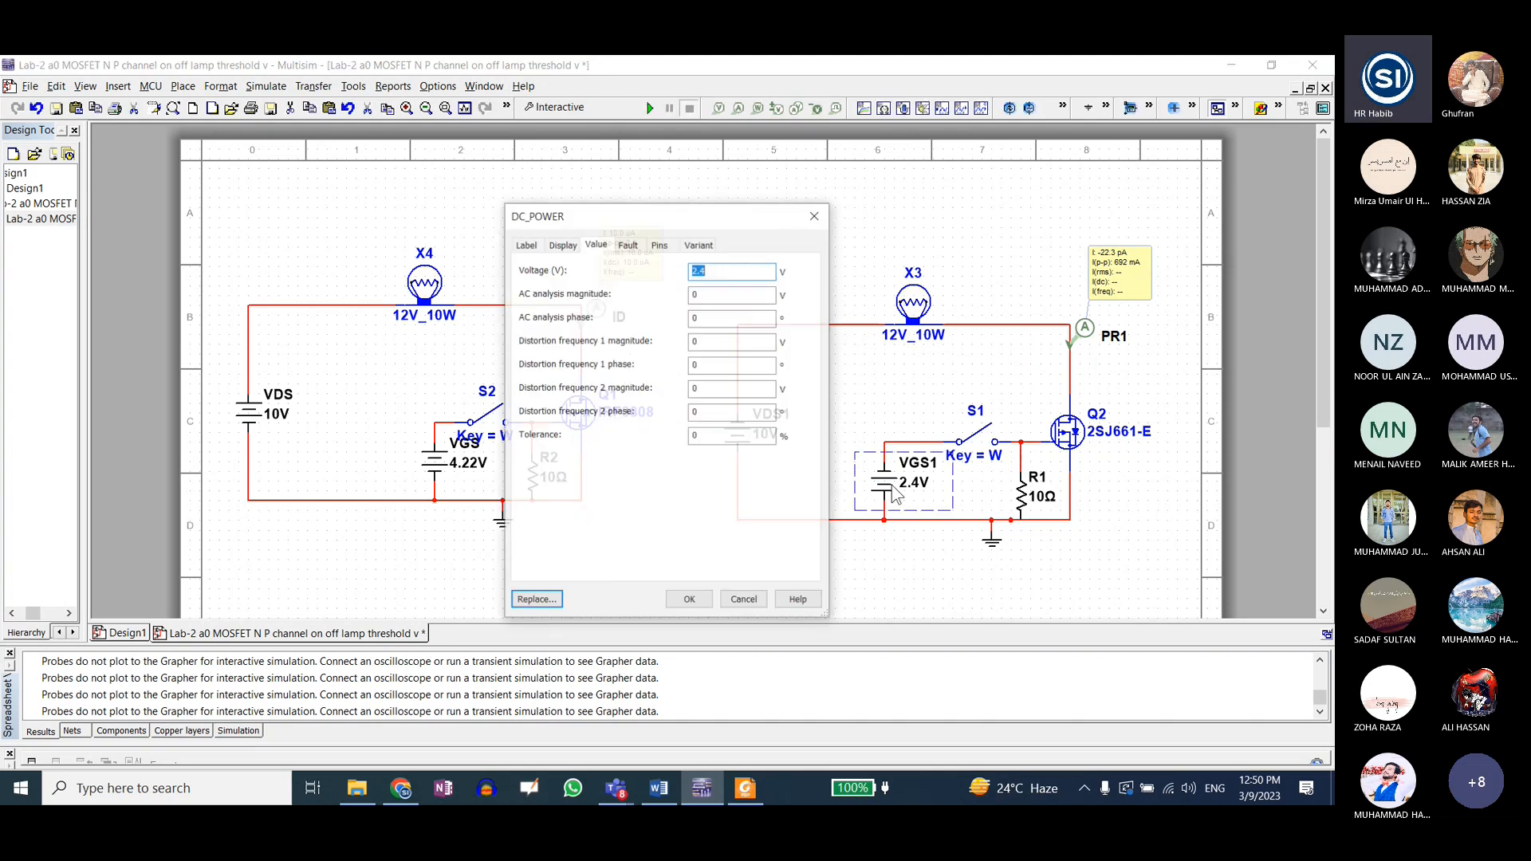
{"action": "type", "text": "2"}
{"action": "key", "text": "Return"}
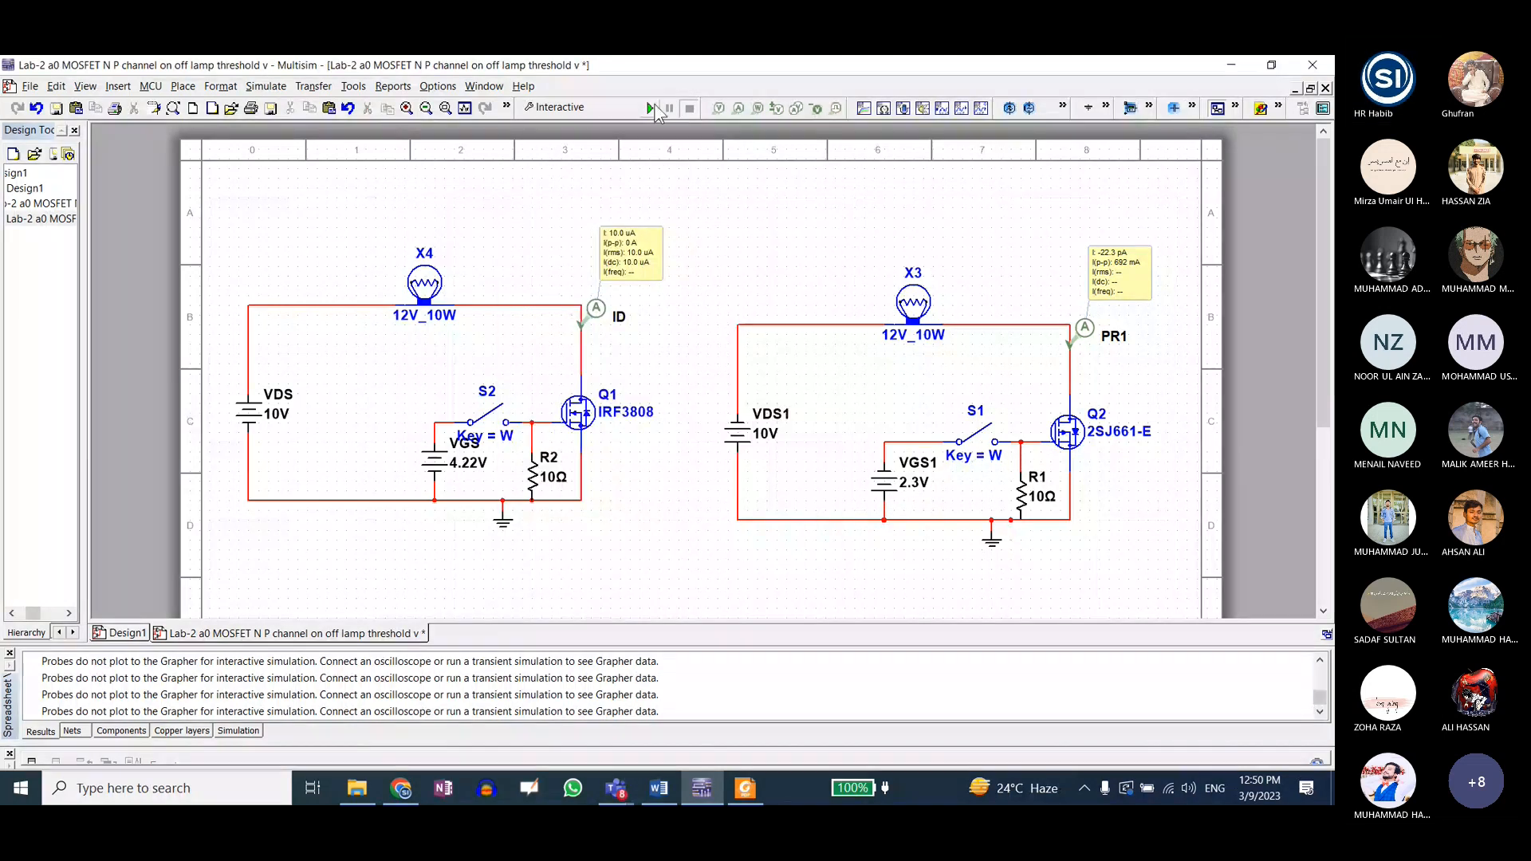
{"action": "left_click", "coordinate": [650, 108]}
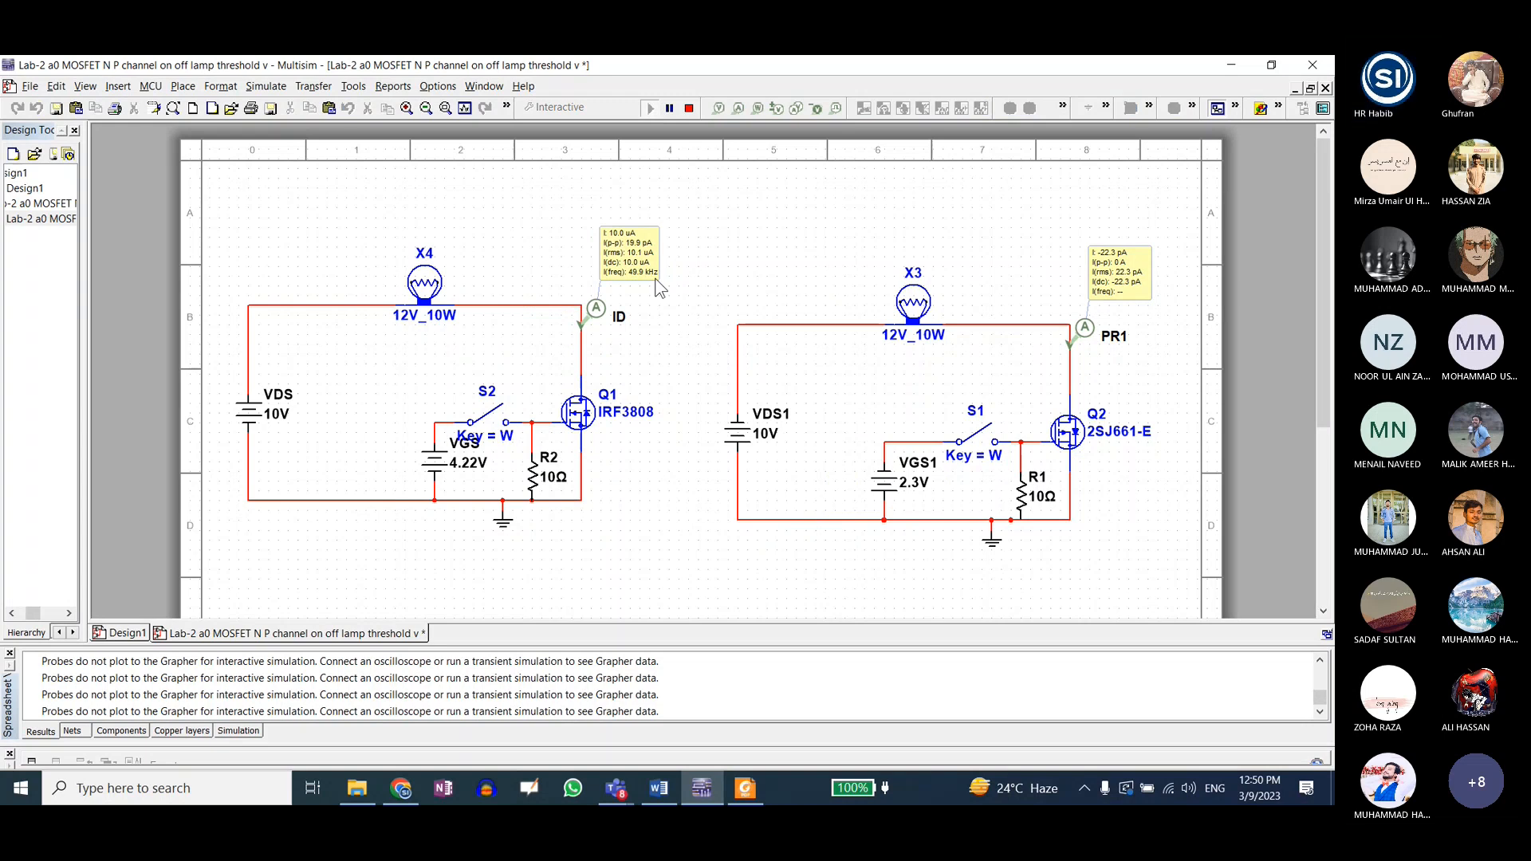
{"action": "key", "text": "w"}
{"action": "key", "text": "w"}
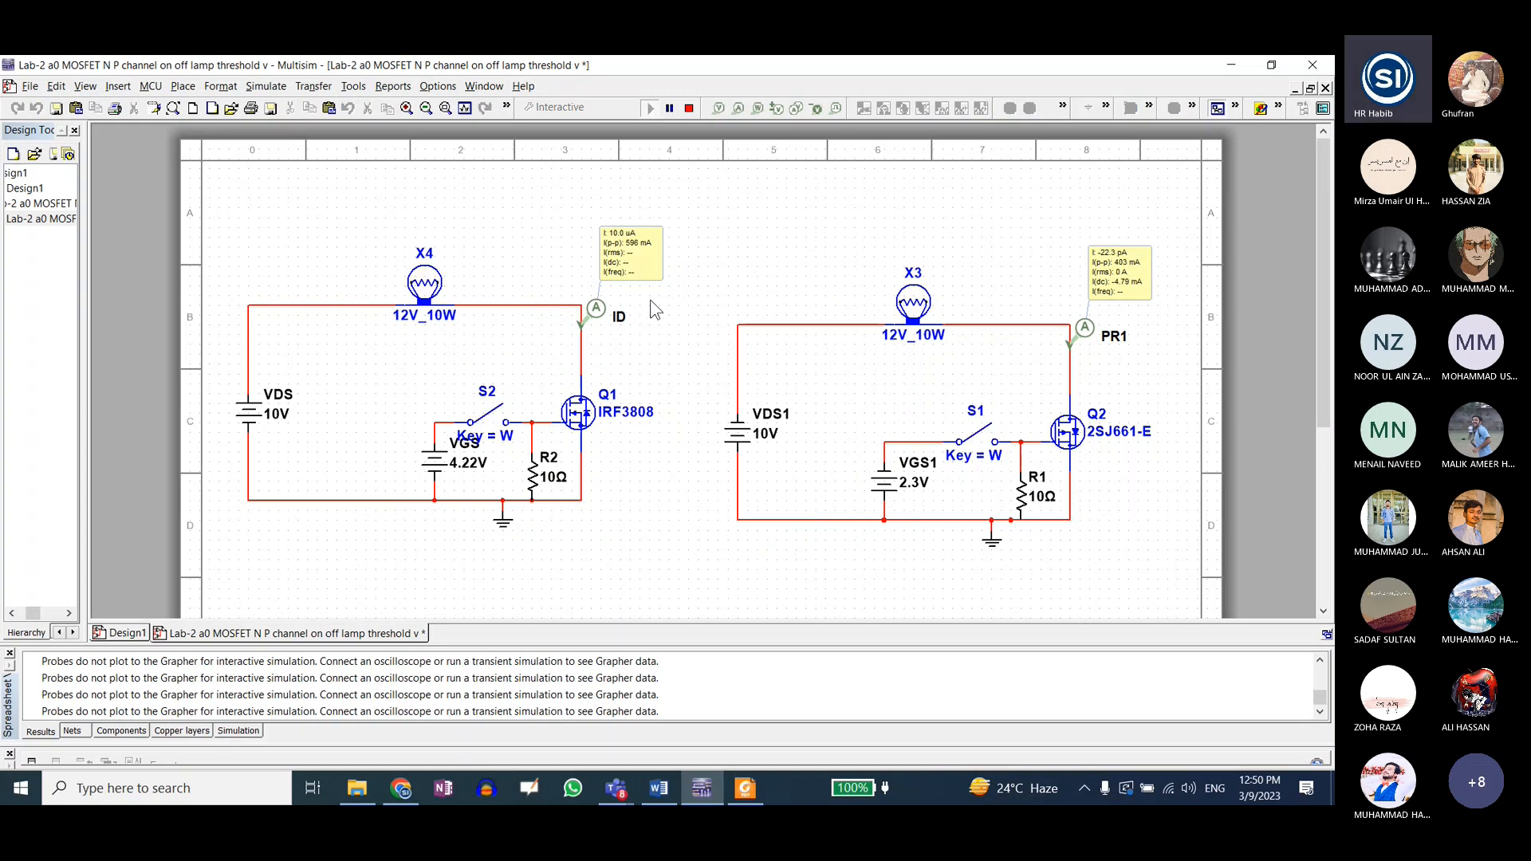
{"action": "left_click", "coordinate": [688, 108]}
- Set the VGS1 source to 2.35 V and run the simulation, closing and reopening both switches to test lamp X3
{"action": "double_click", "coordinate": [877, 477]}
{"action": "type", "text": "2.3"}
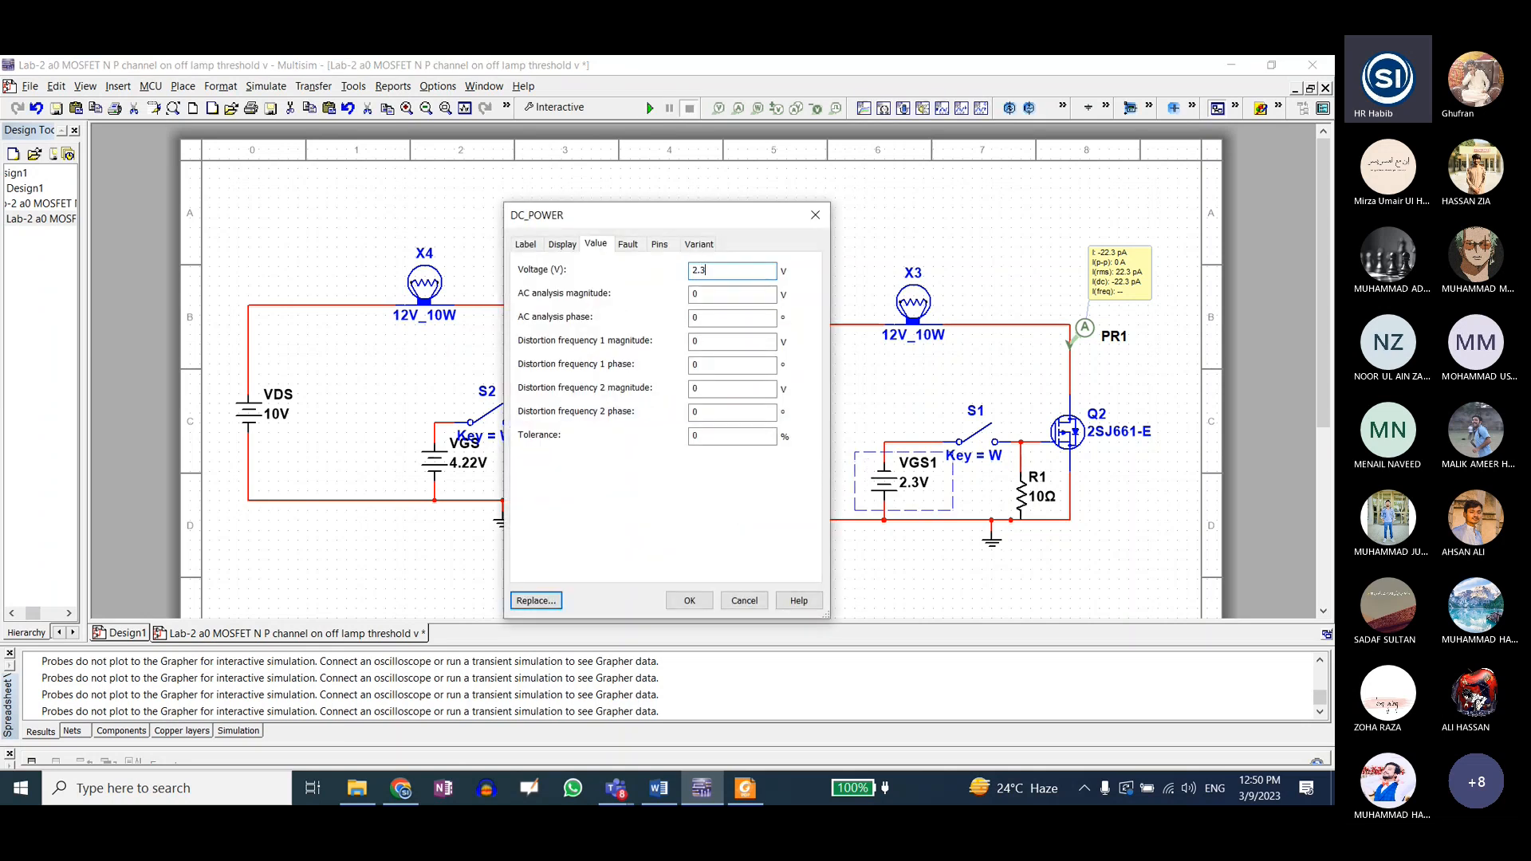
{"action": "type", "text": "5"}
{"action": "key", "text": "Return"}
{"action": "left_click", "coordinate": [650, 108]}
{"action": "key", "text": "w"}
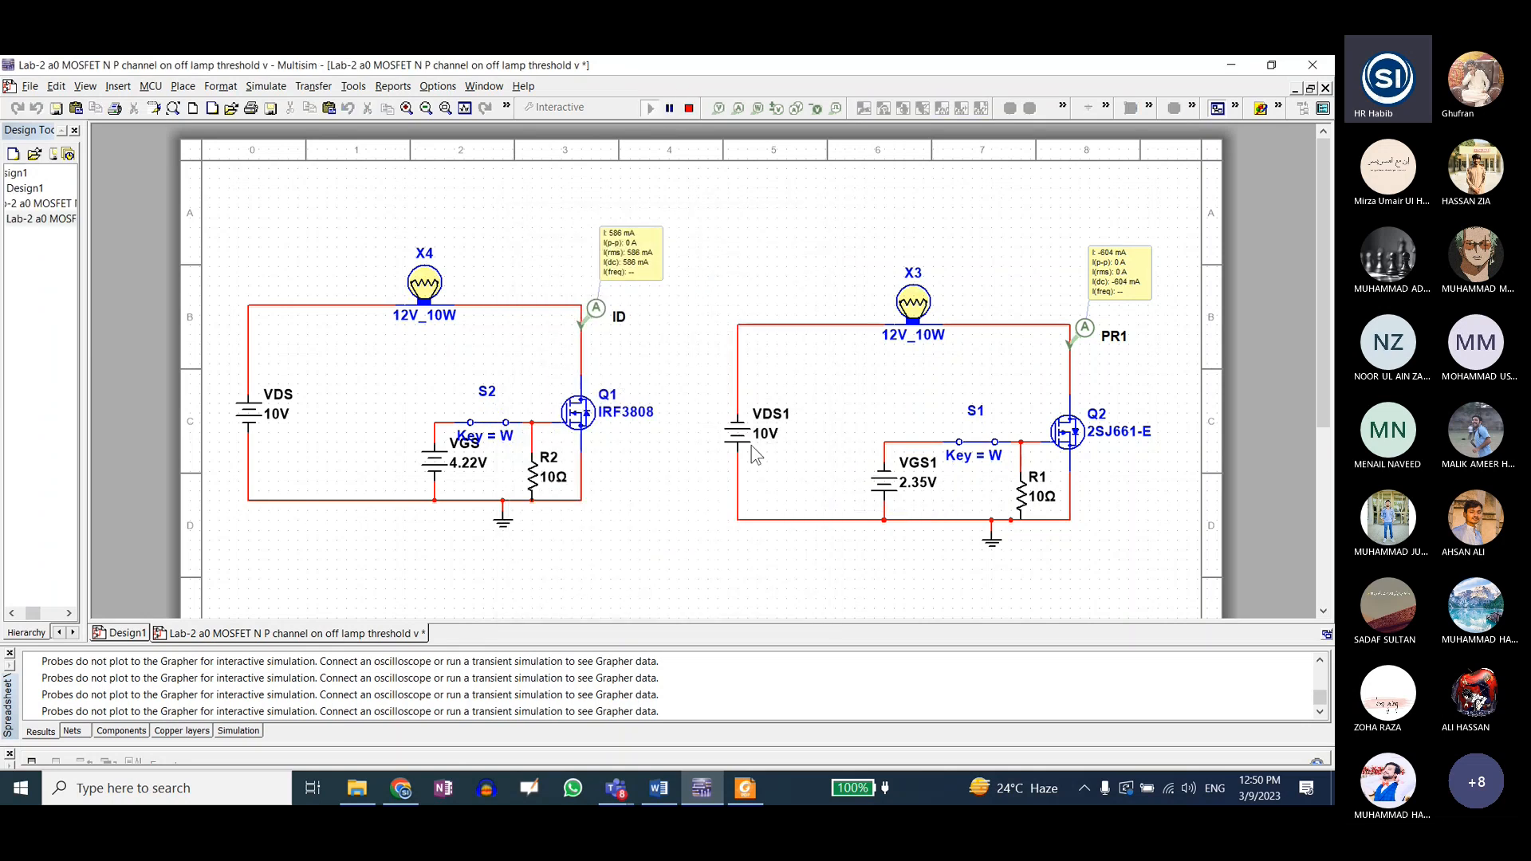
{"action": "key", "text": "w"}
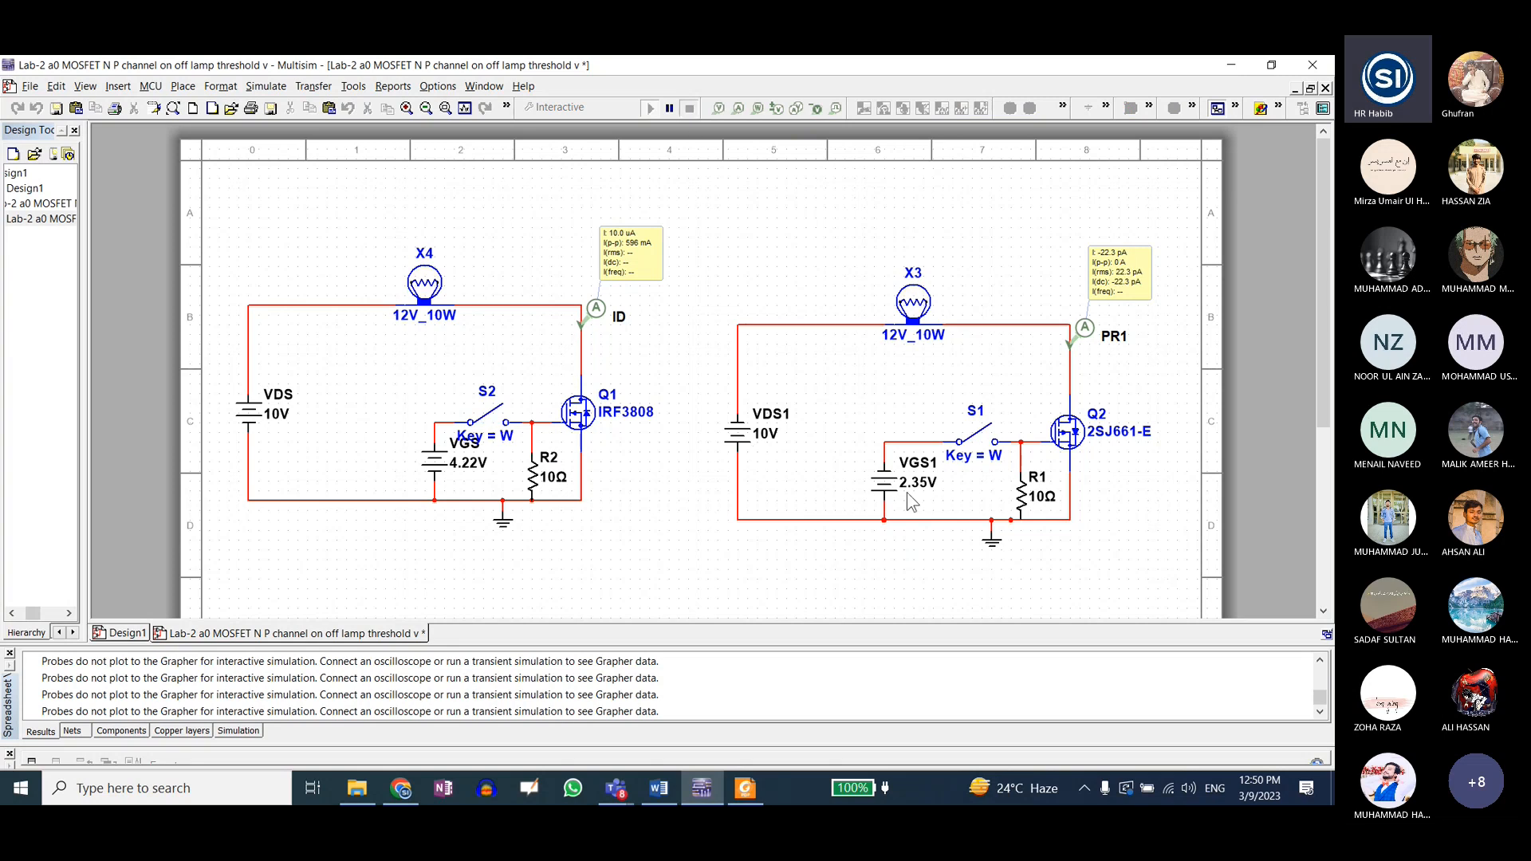
- Set the VGS1 source to 2.33 V, simulate while closing and reopening both switches, and stop the run
{"action": "double_click", "coordinate": [906, 483]}
{"action": "type", "text": "2.3"}
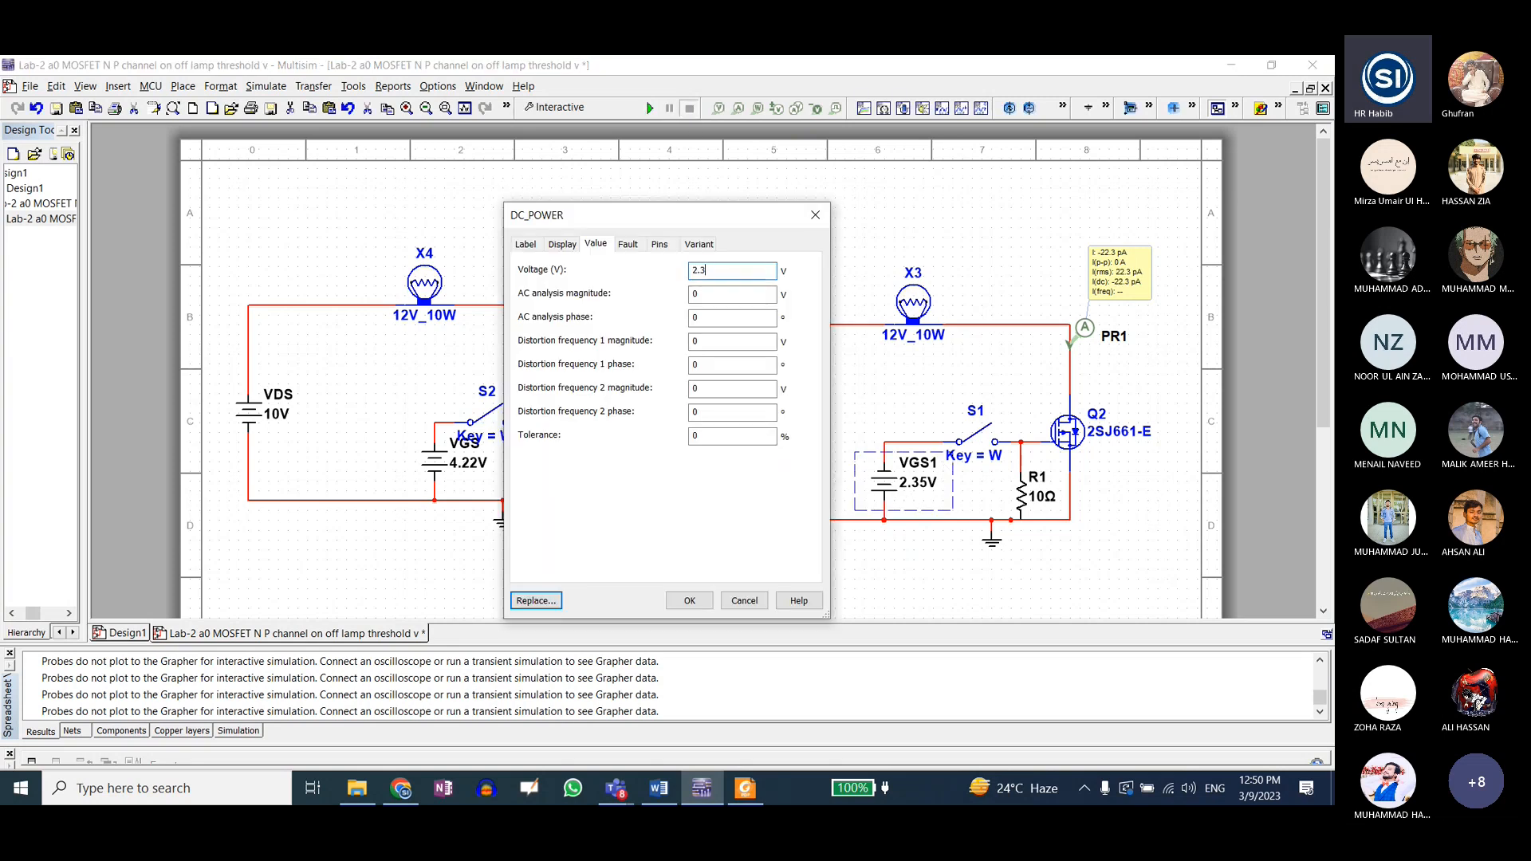
{"action": "key", "text": "Return"}
{"action": "left_click", "coordinate": [650, 108]}
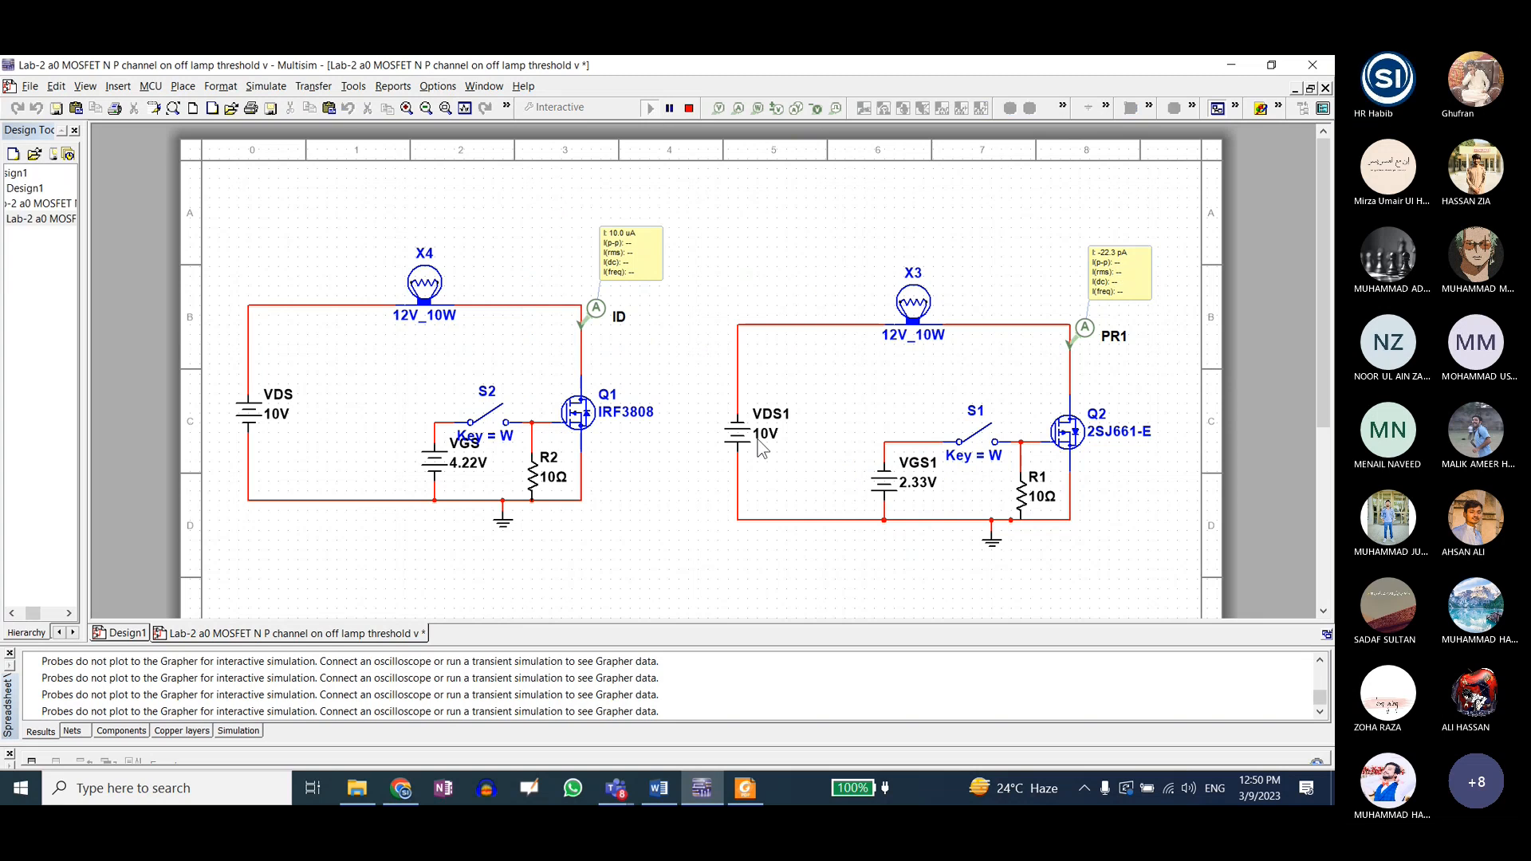
{"action": "key", "text": "w"}
{"action": "key", "text": "w"}
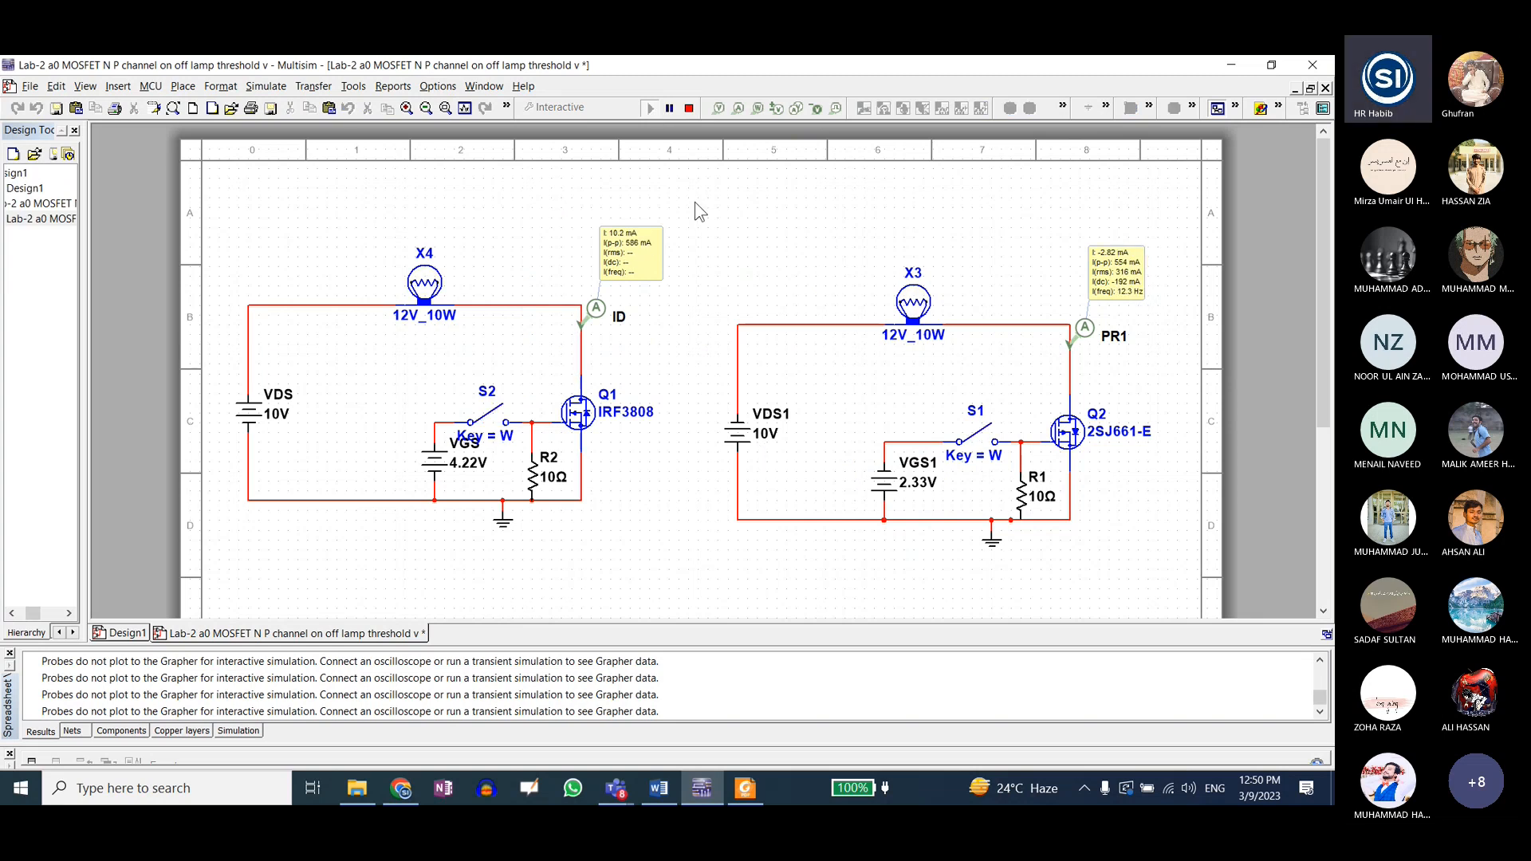
{"action": "left_click", "coordinate": [690, 109]}
- Set the VGS1 source to 2.32 V, simulate while closing and reopening both switches, and stop the run
{"action": "double_click", "coordinate": [906, 482]}
{"action": "type", "text": "2"}
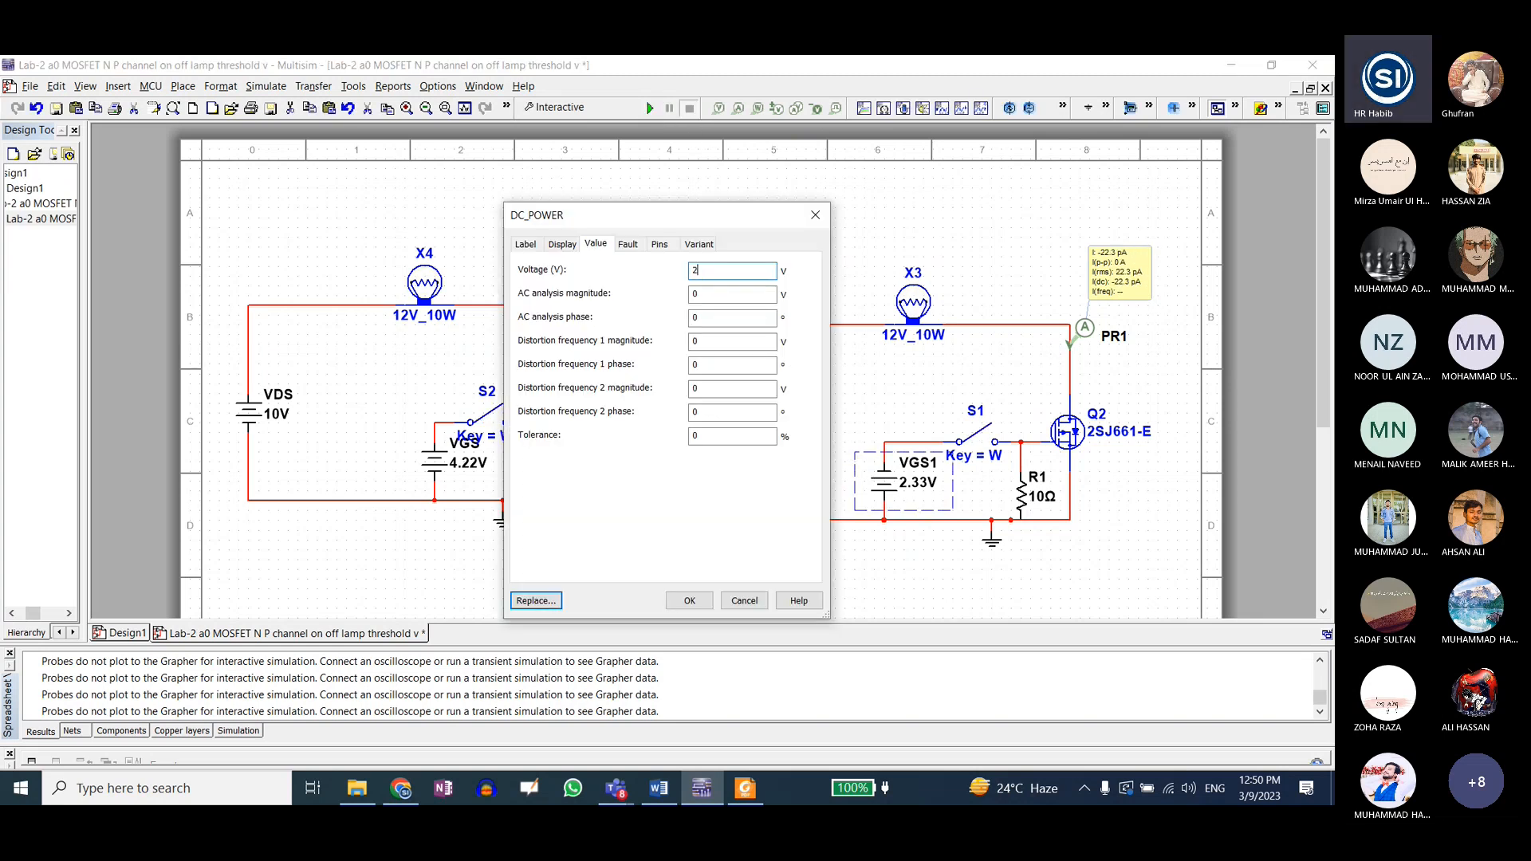
{"action": "type", "text": ".32"}
{"action": "key", "text": "Return"}
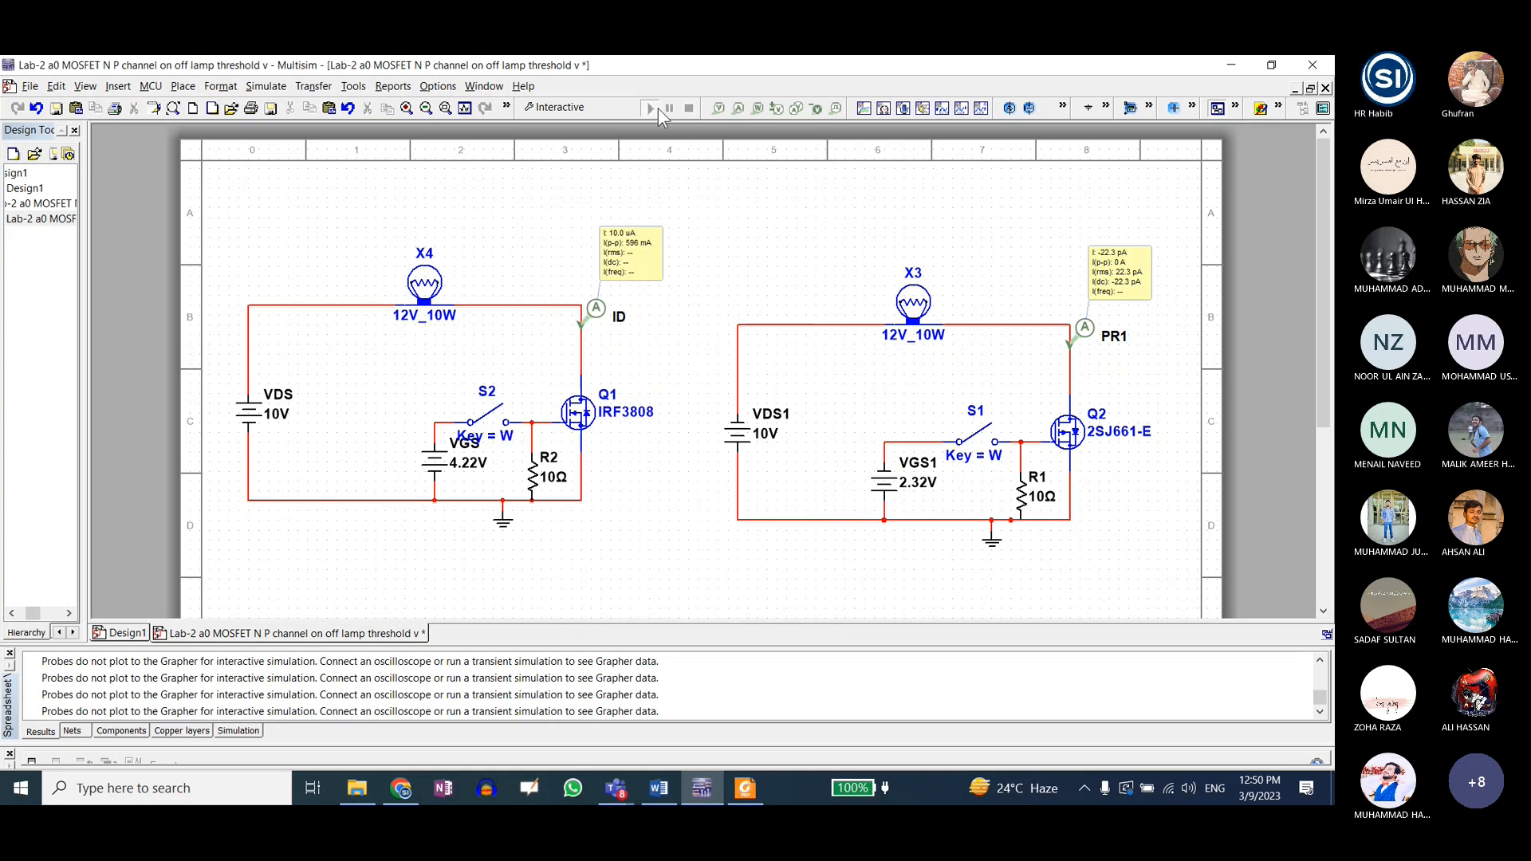
{"action": "left_click", "coordinate": [651, 108]}
{"action": "key", "text": "w"}
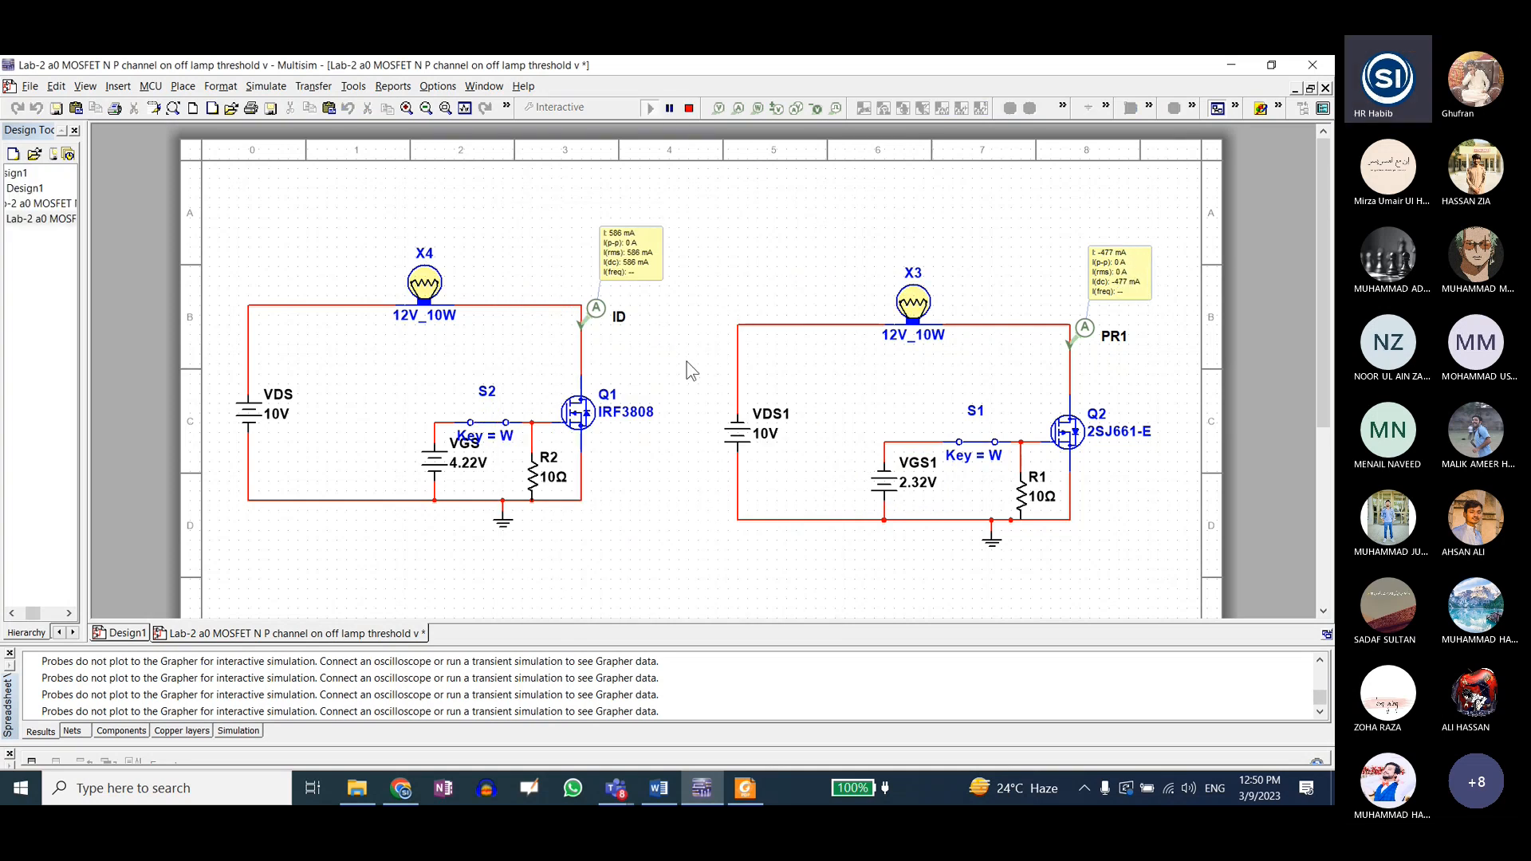
{"action": "key", "text": "w"}
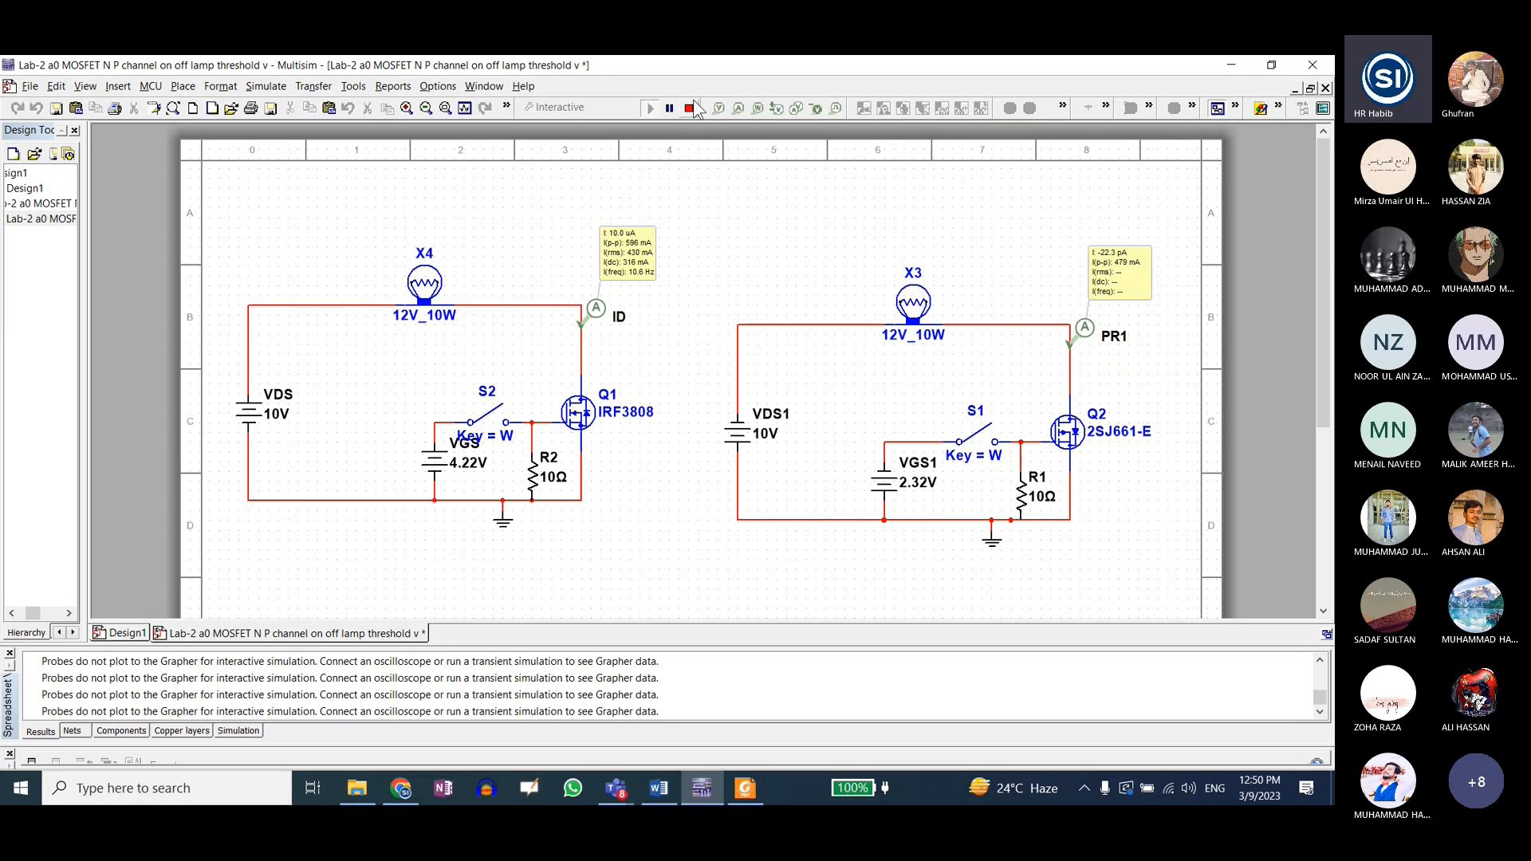
{"action": "left_click", "coordinate": [688, 107]}
- Set the VGS1 source to 2.31 V, simulate while closing and reopening both switches, and stop the run
{"action": "left_click", "coordinate": [892, 483]}
{"action": "double_click", "coordinate": [891, 482]}
{"action": "type", "text": "2.31"}
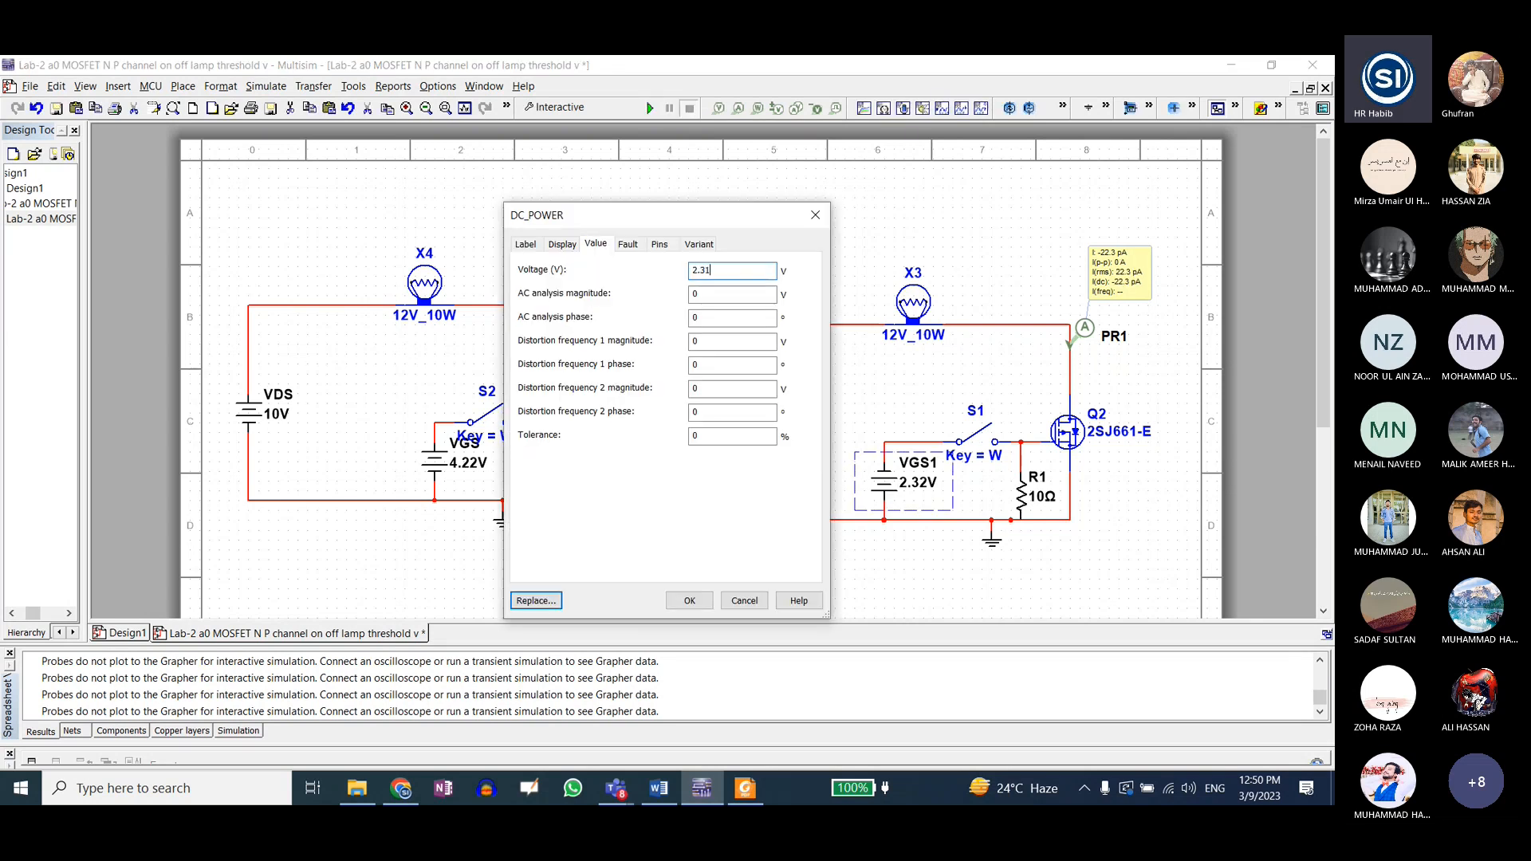
{"action": "key", "text": "Return"}
{"action": "left_click", "coordinate": [651, 108]}
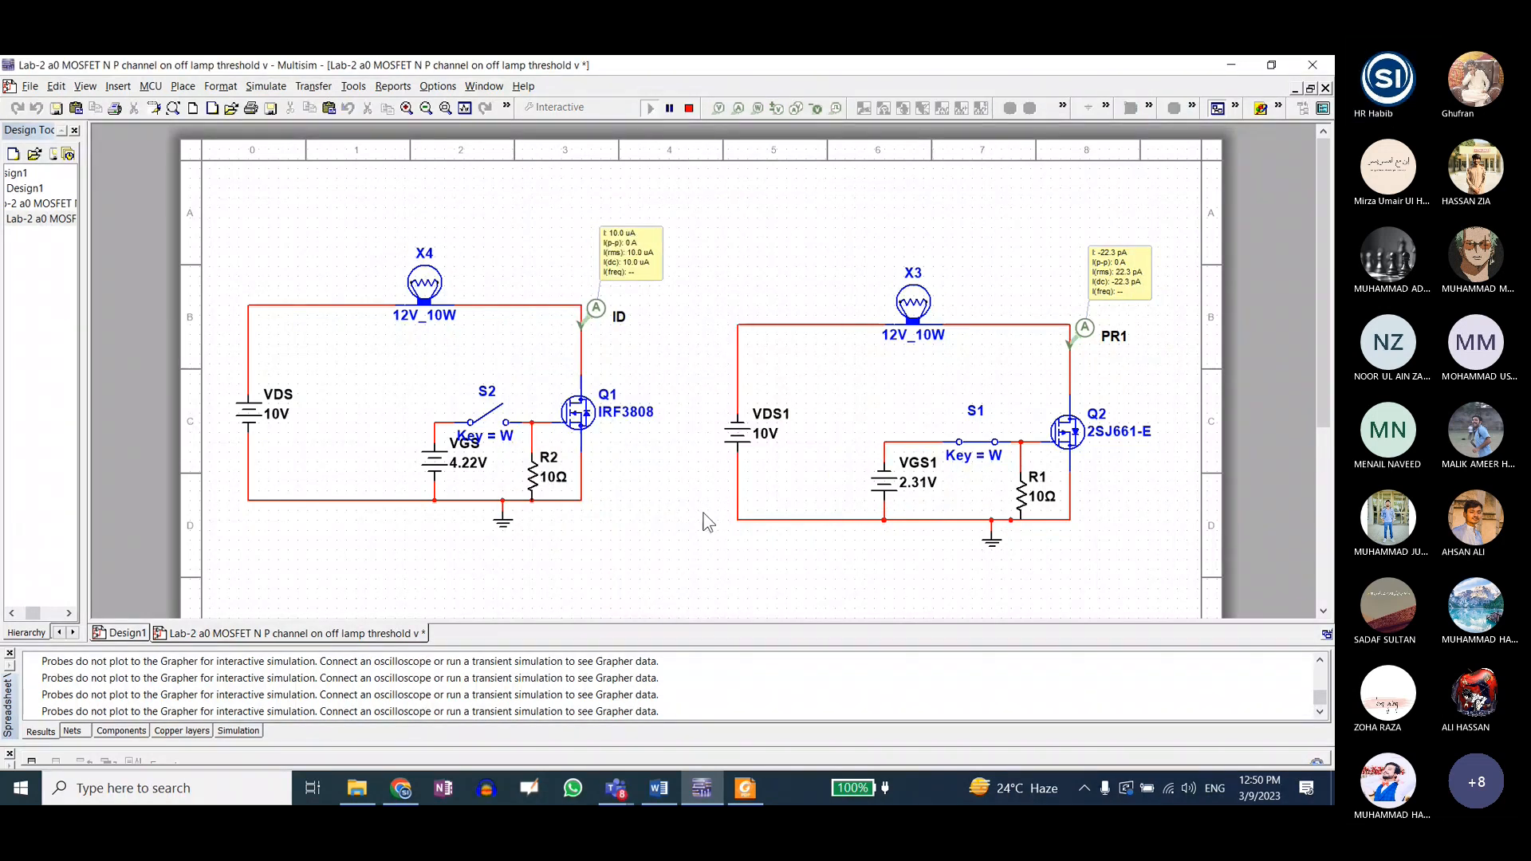
{"action": "key", "text": "w"}
{"action": "key", "text": "w"}
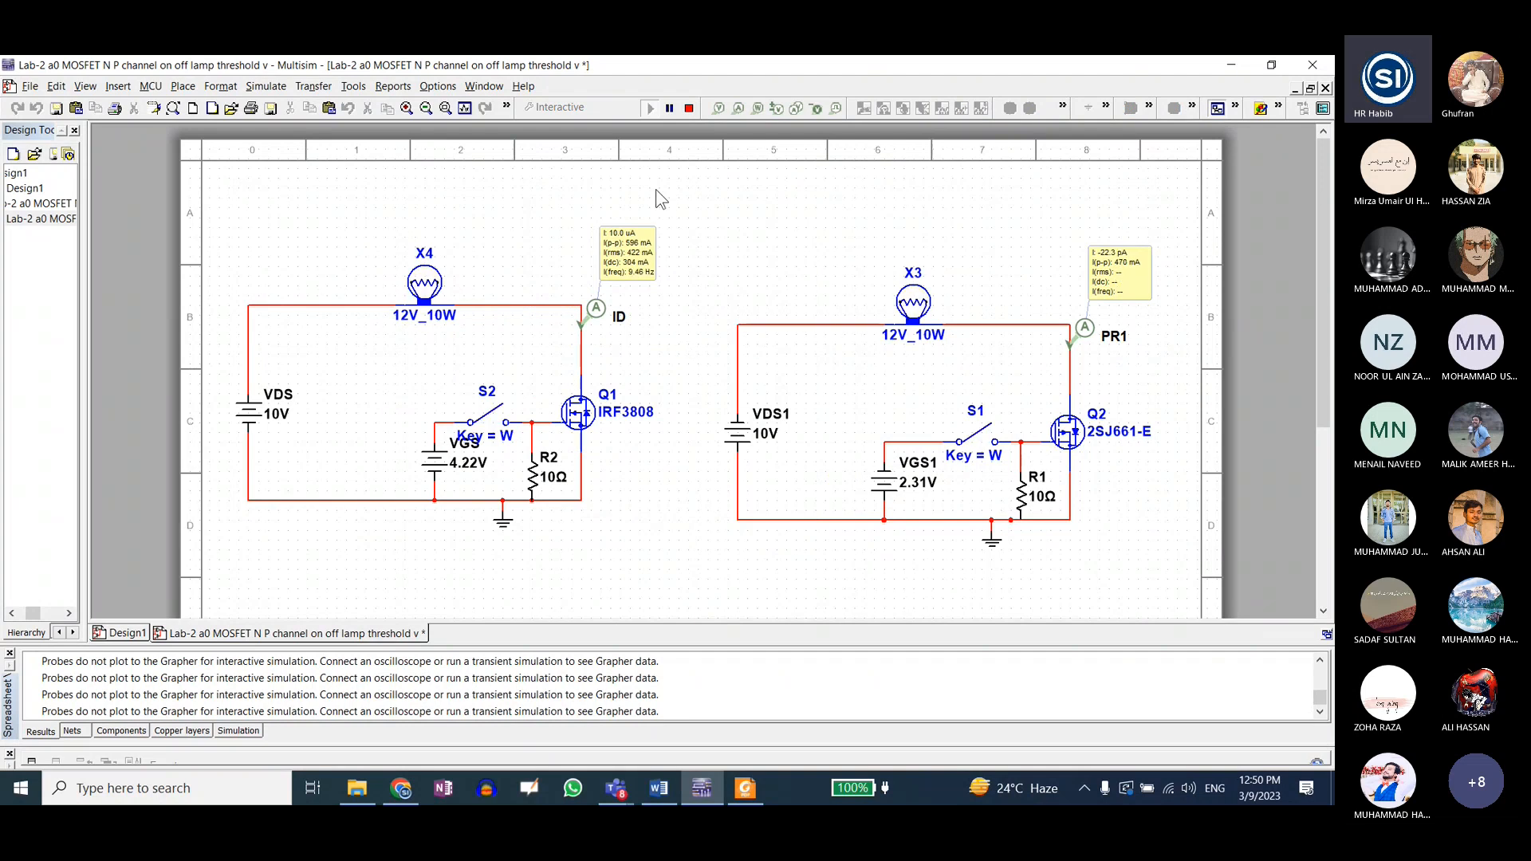
{"action": "left_click", "coordinate": [689, 108]}
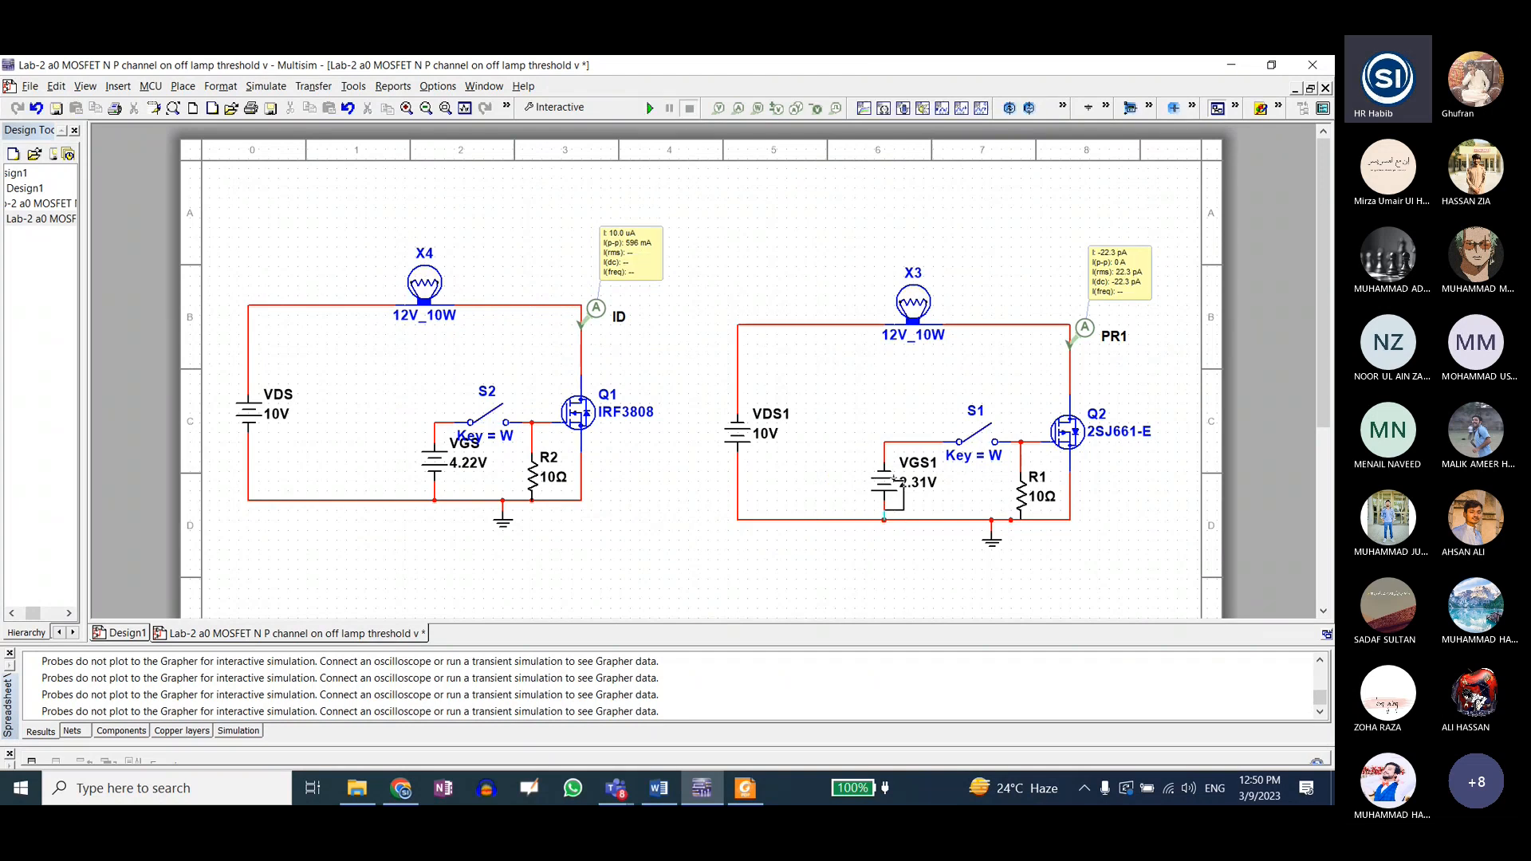
- Set the VGS1 source to 2.30 V, simulate while closing and reopening both switches, and stop the run
{"action": "double_click", "coordinate": [886, 490]}
{"action": "type", "text": "2"}
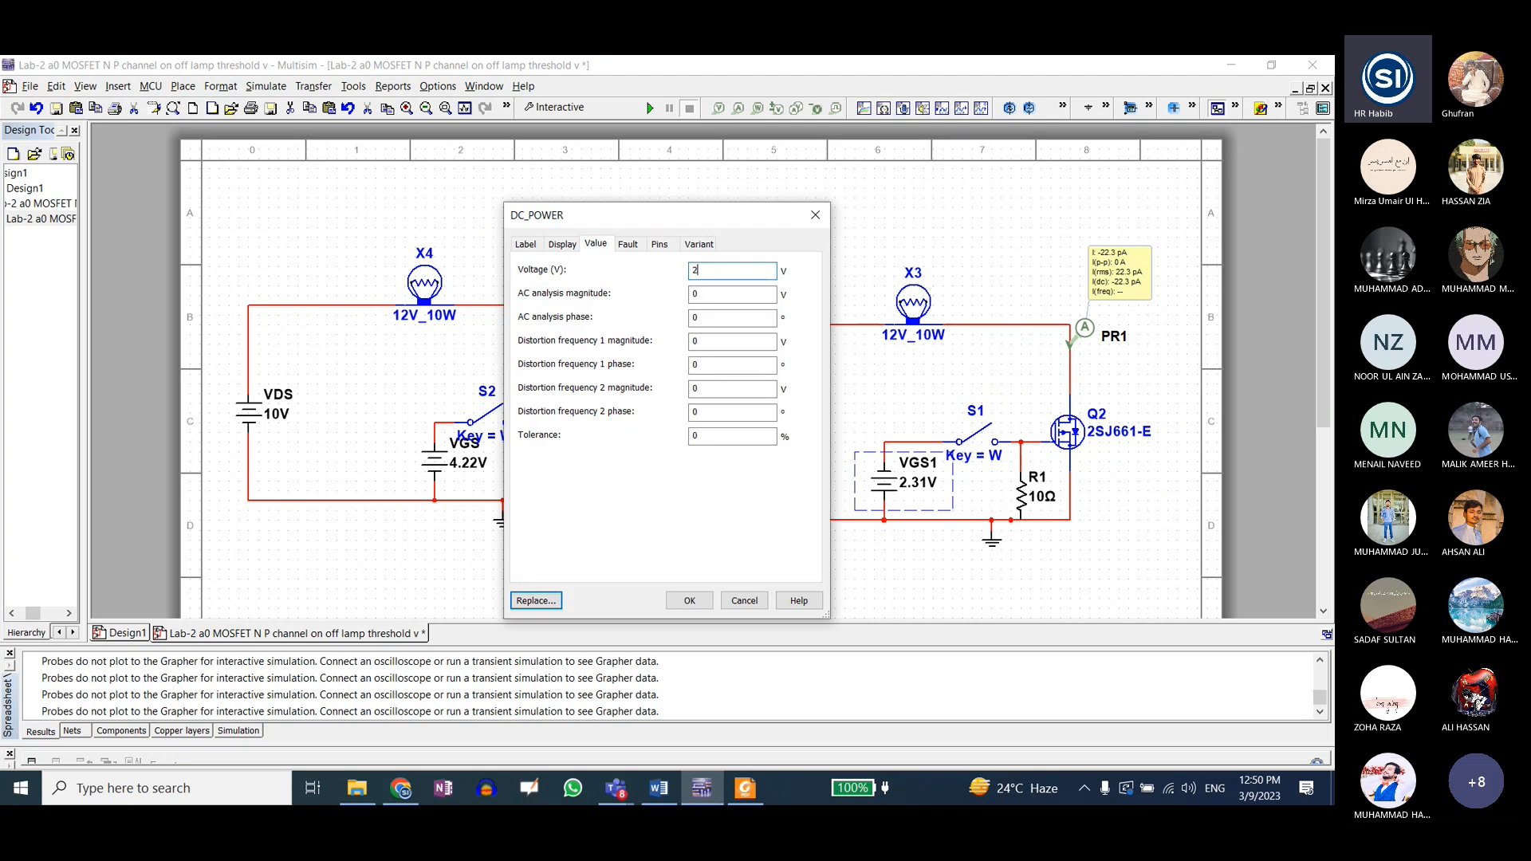
{"action": "type", "text": ".30"}
{"action": "key", "text": "Return"}
{"action": "left_click", "coordinate": [650, 108]}
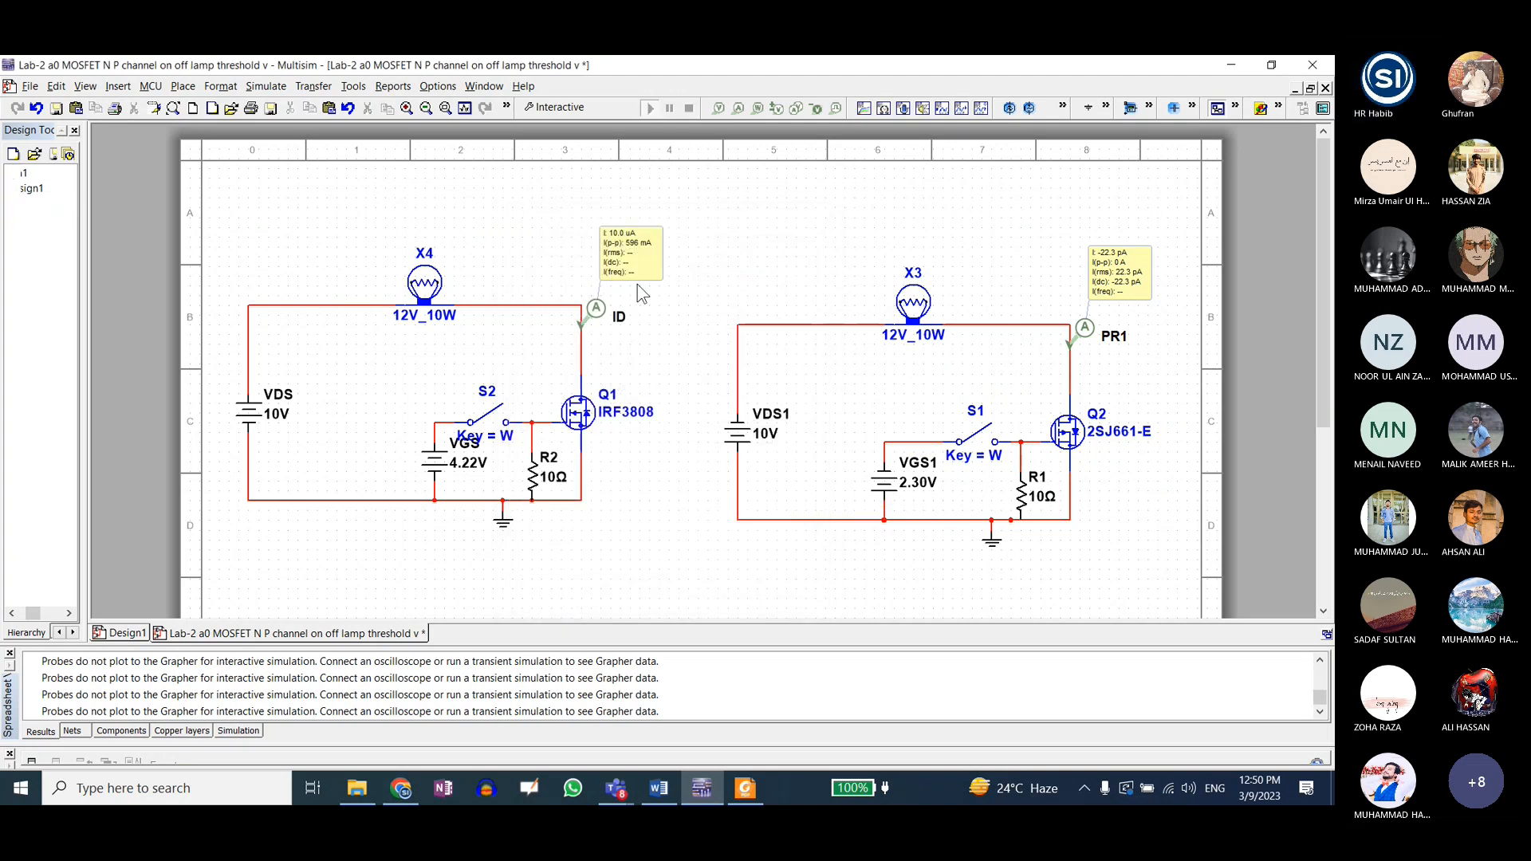
{"action": "left_click", "coordinate": [688, 108]}
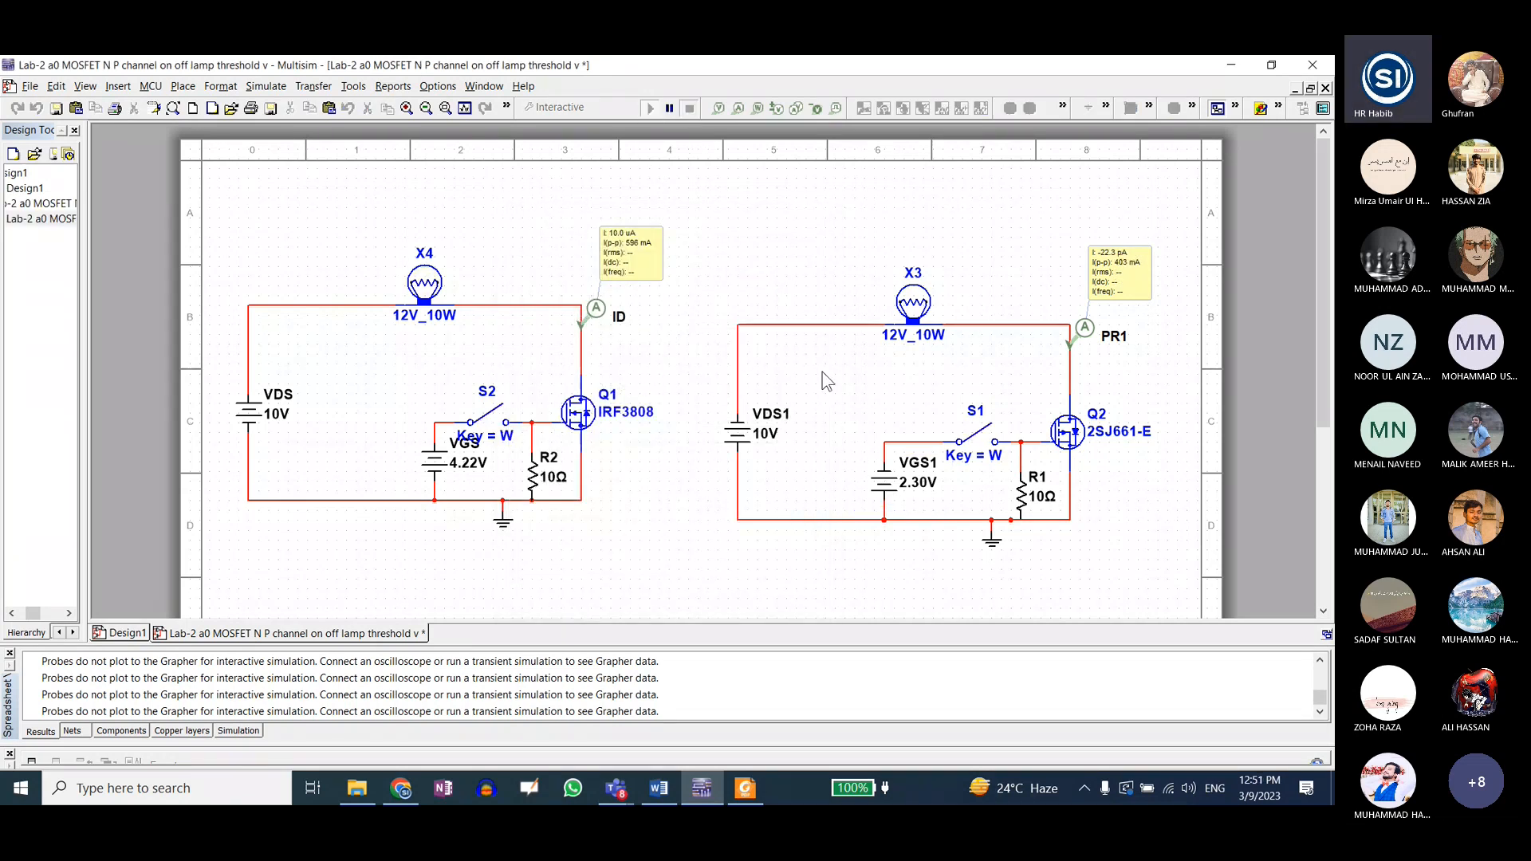
- Set VGS1 back to 2.31 V, simulate while closing and reopening both switches twice, and stop the run
{"action": "left_click_drag", "start_coordinate": [883, 496], "coordinate": [905, 504]}
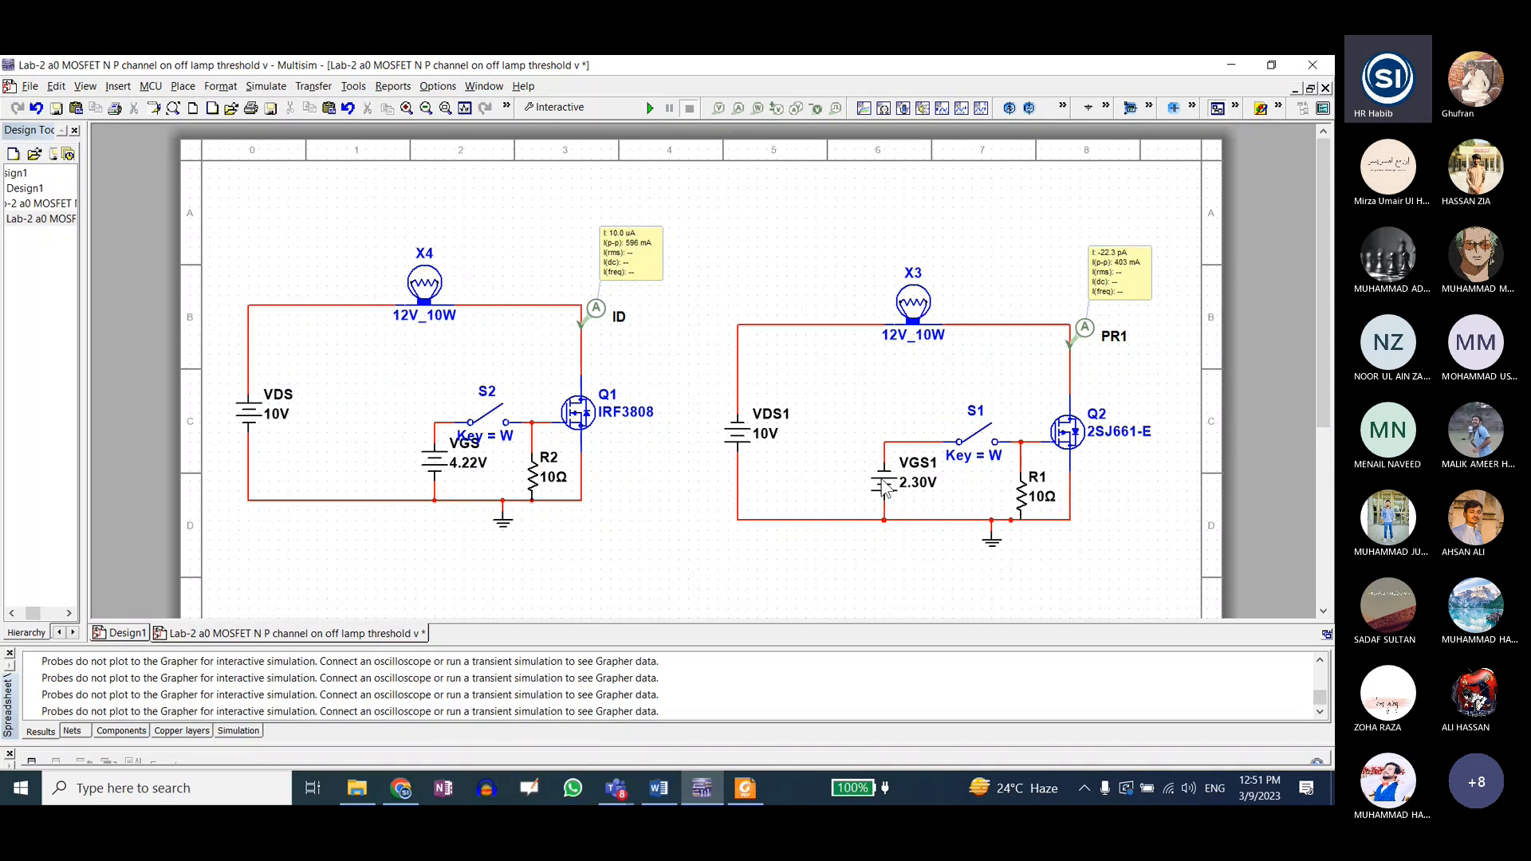
{"action": "double_click", "coordinate": [885, 483]}
{"action": "type", "text": "2.31"}
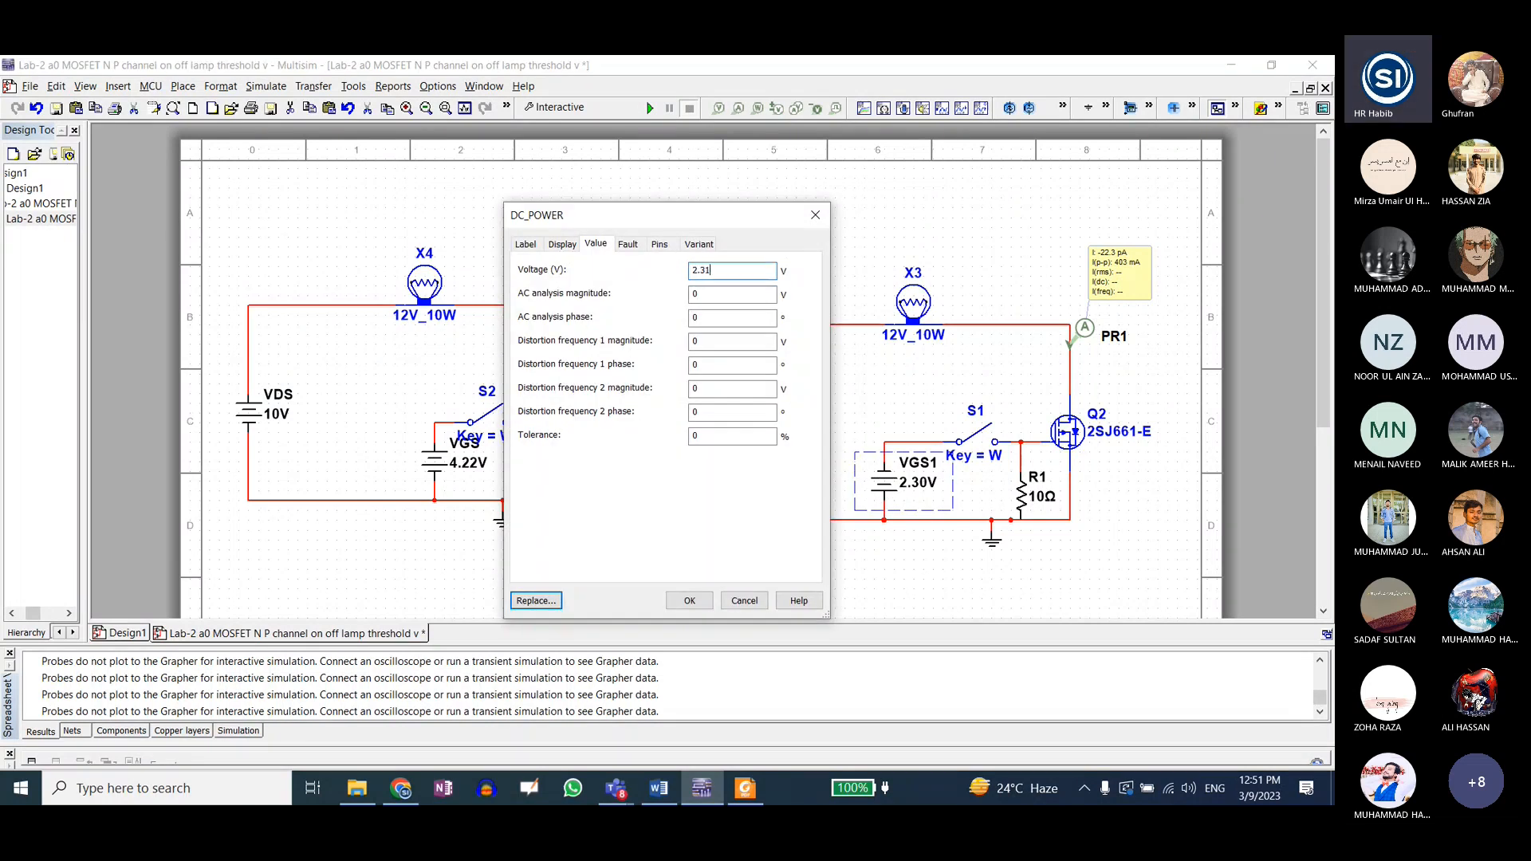
{"action": "key", "text": "Return"}
{"action": "left_click", "coordinate": [649, 108]}
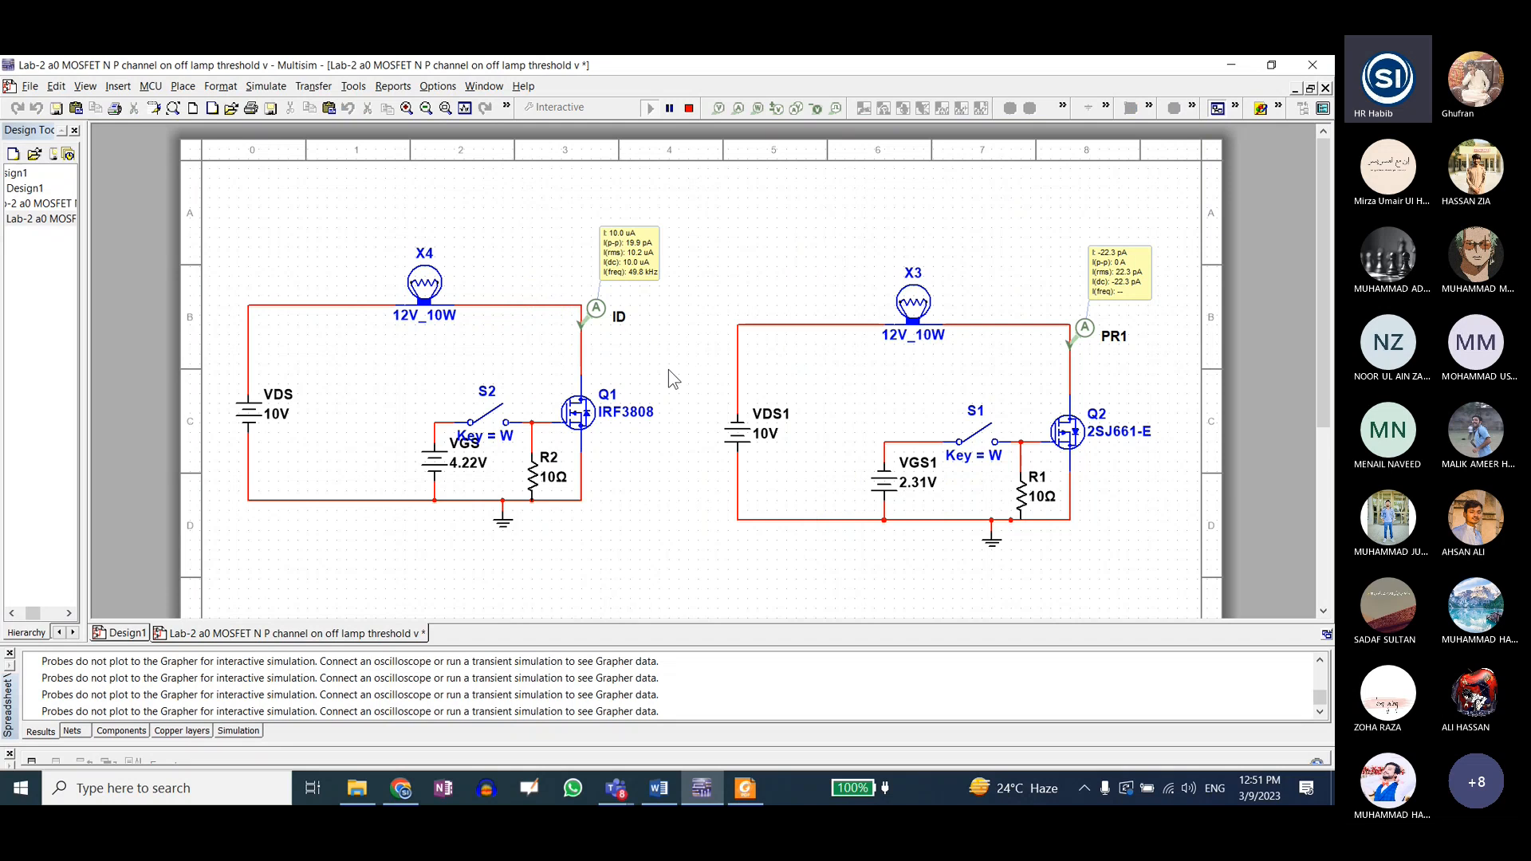
{"action": "key", "text": "w"}
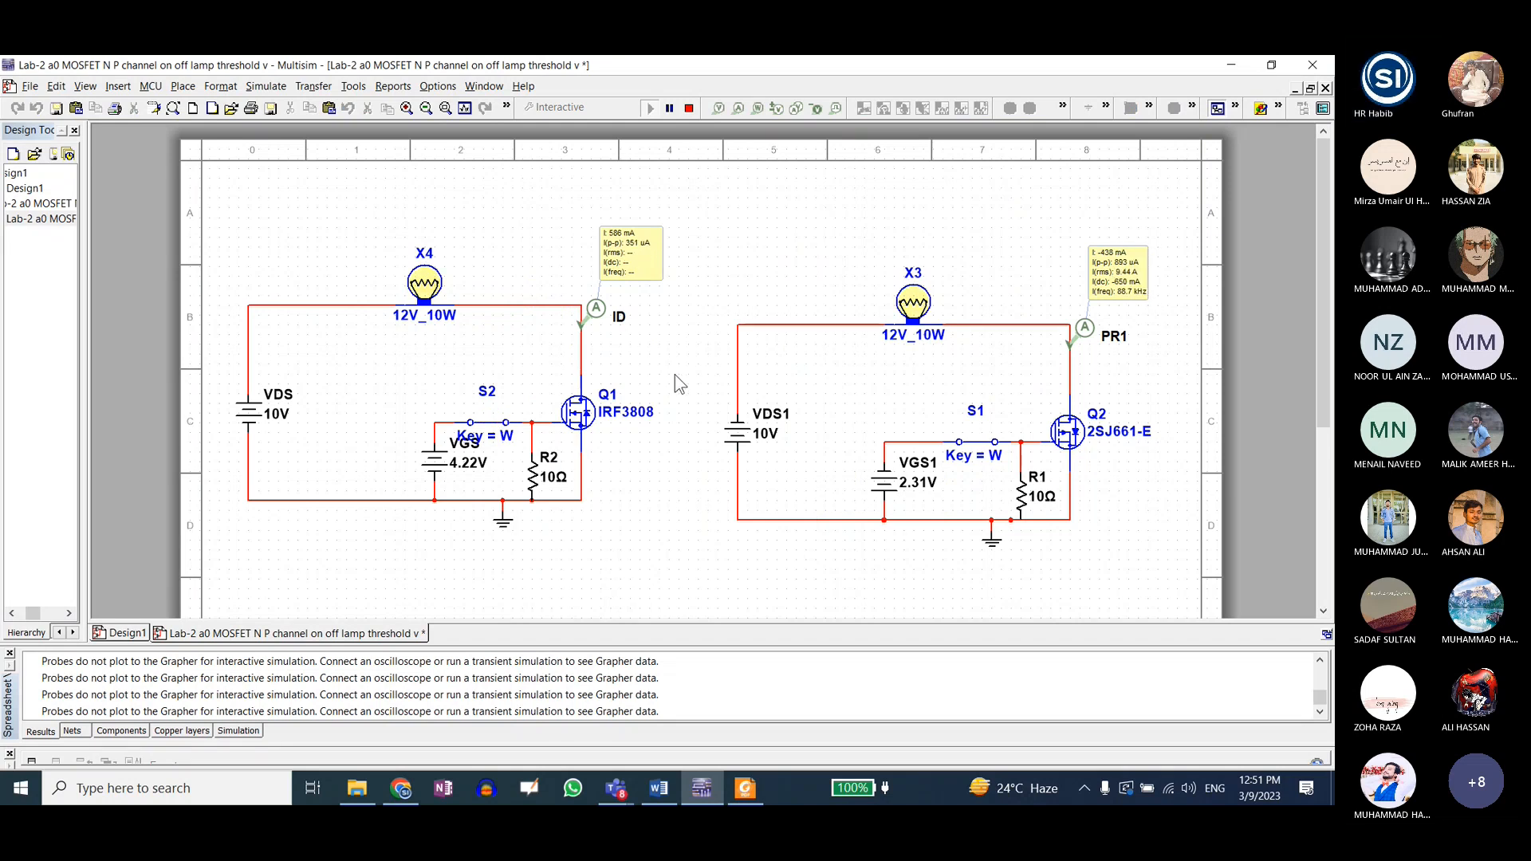
{"action": "key", "text": "w"}
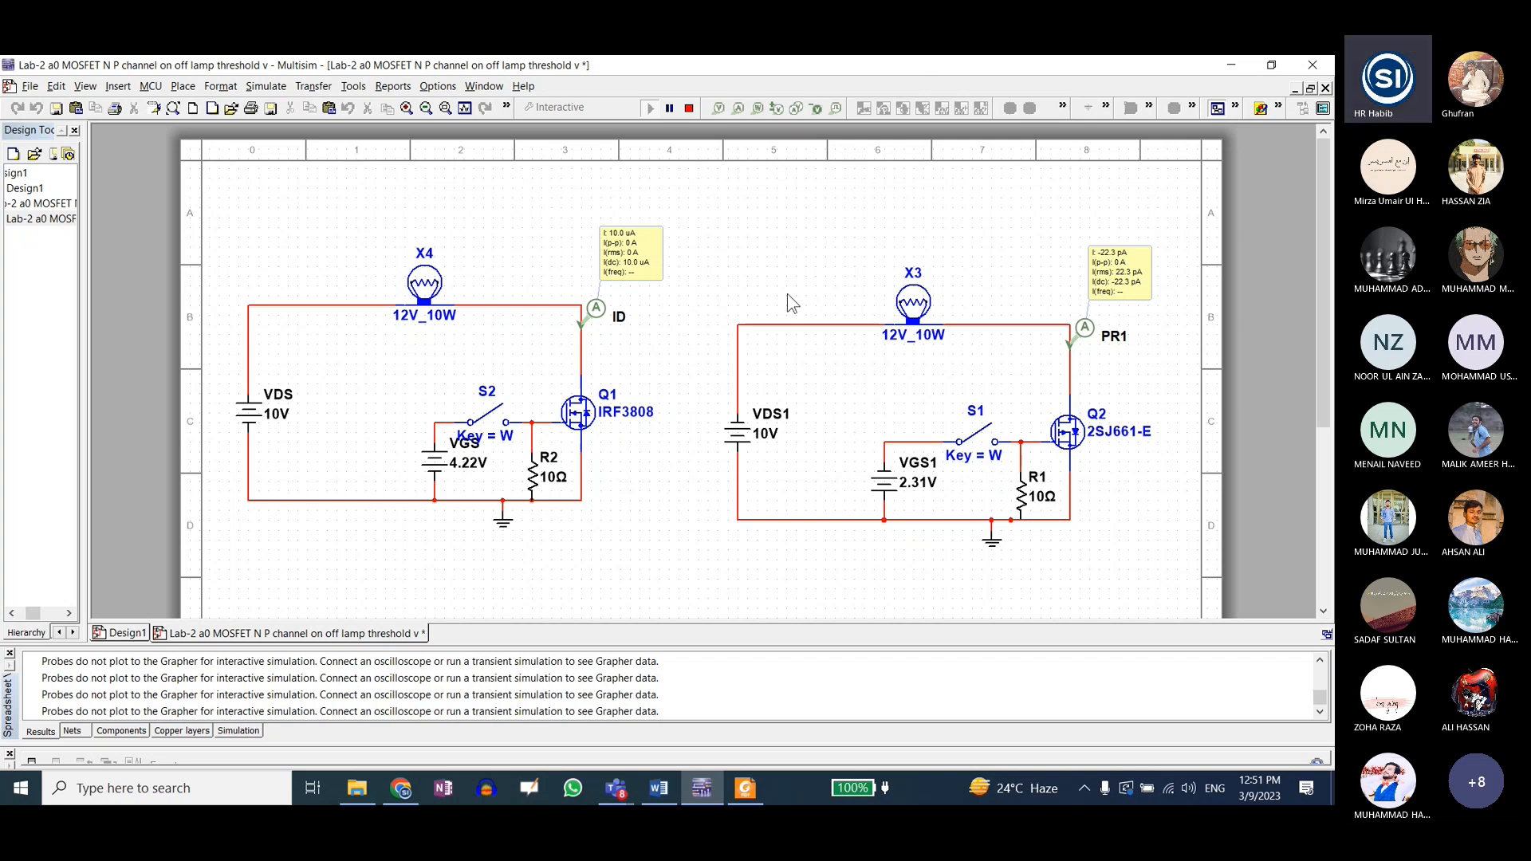
{"action": "key", "text": "w"}
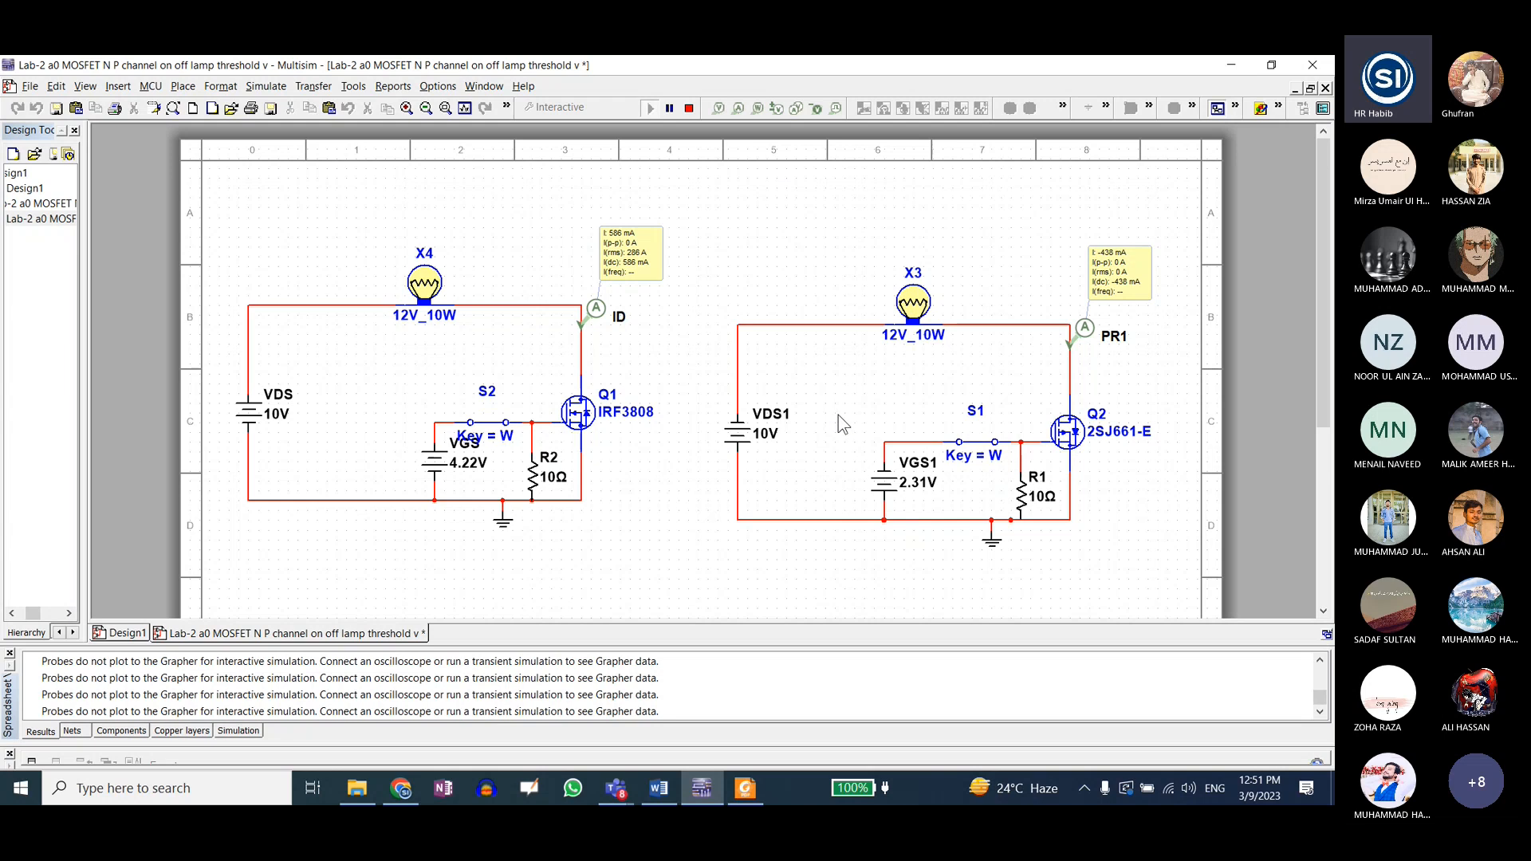
{"action": "key", "text": "w"}
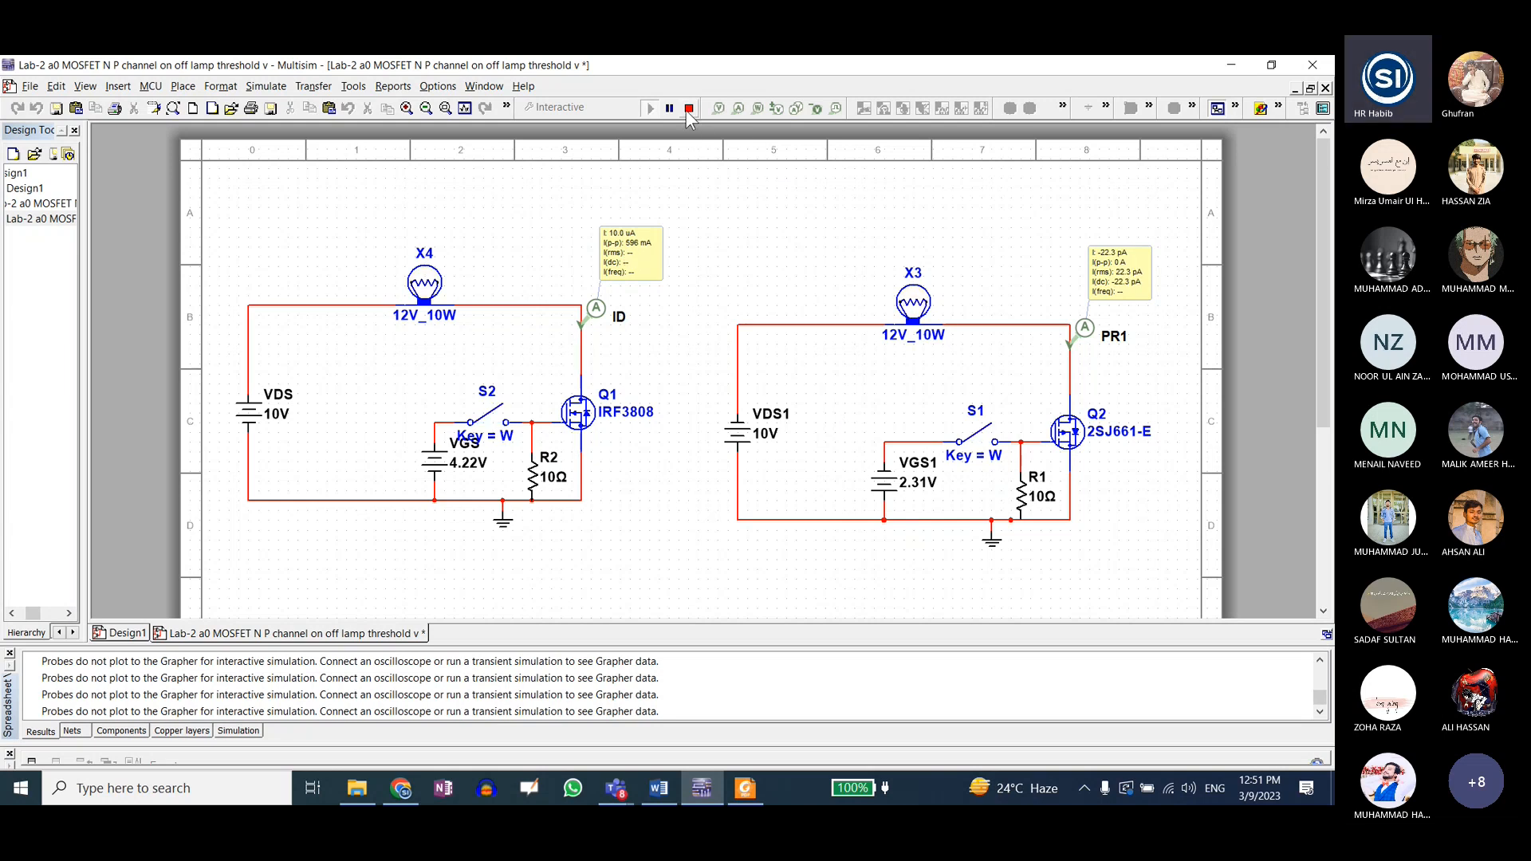
{"action": "left_click", "coordinate": [689, 108]}
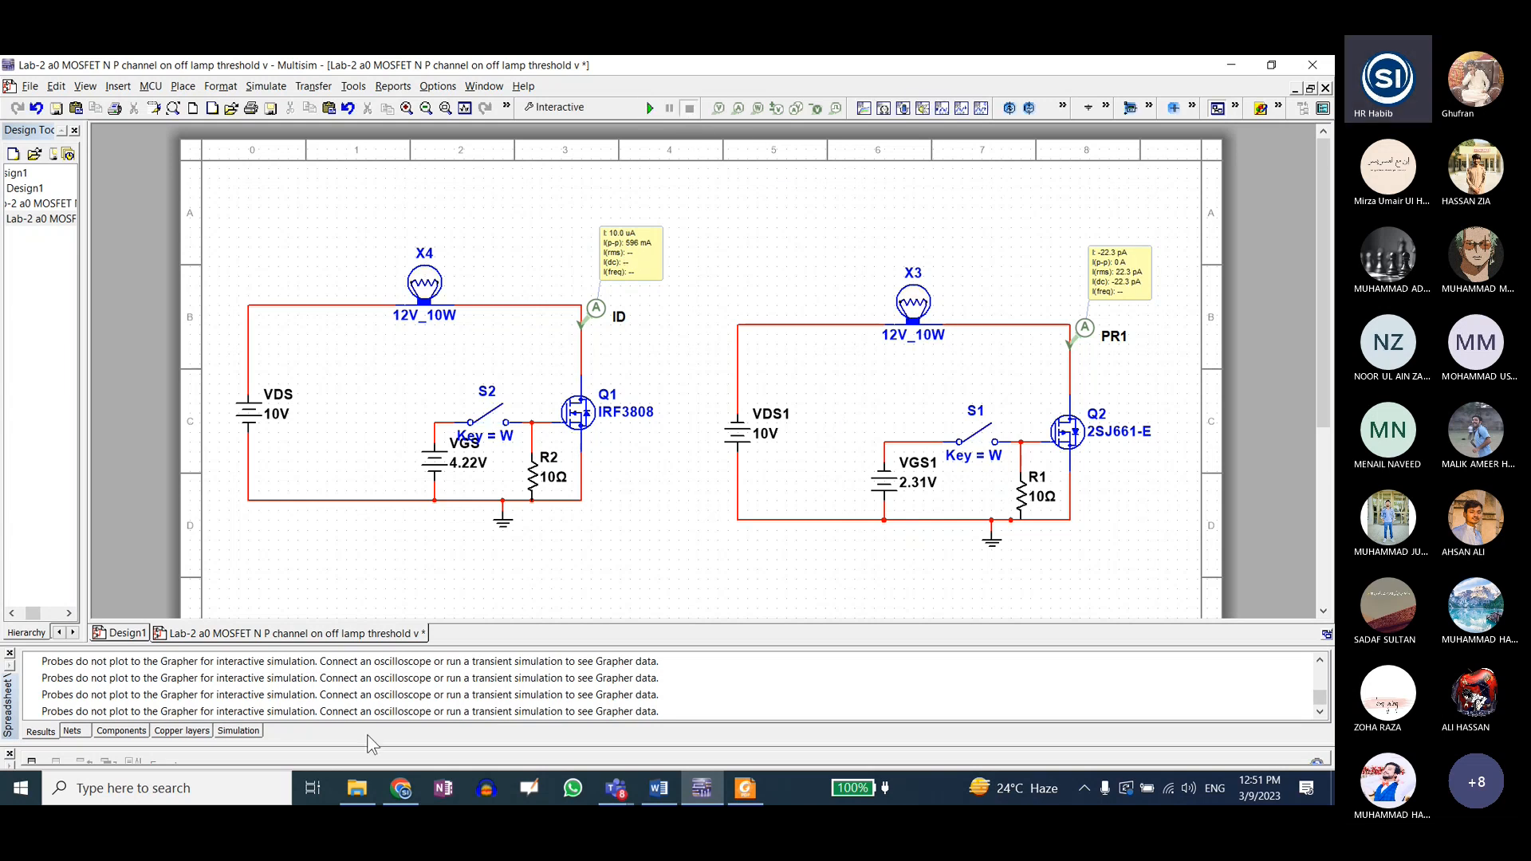
- Open the design Lab-2 a1 MOSFET DC sweep output x-tics0 from the Lab3 MOSFET folder and check the ID current probe's properties
{"action": "left_click", "coordinate": [352, 793]}
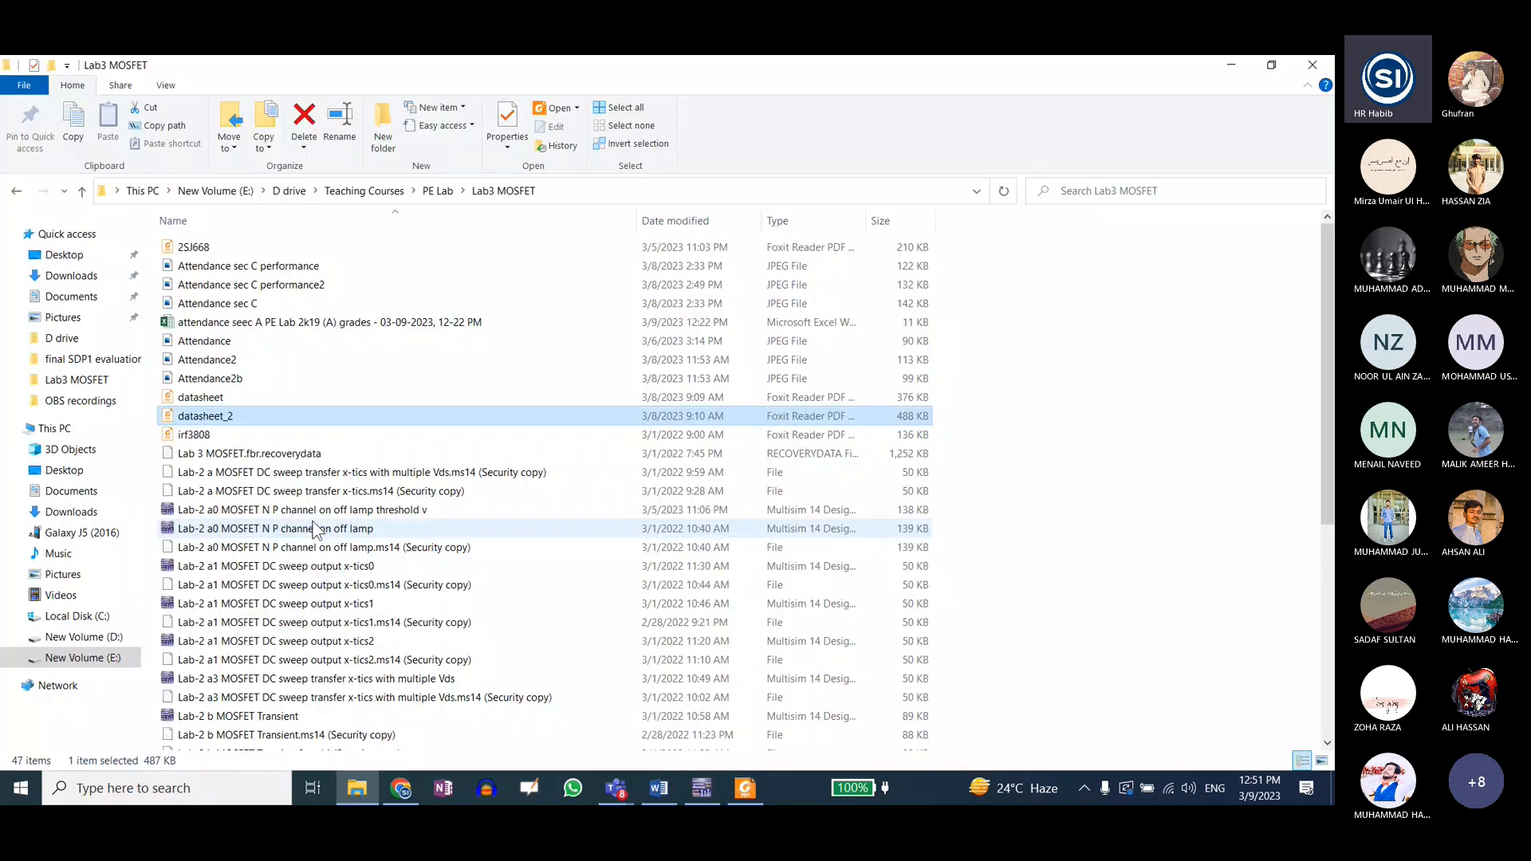
{"action": "double_click", "coordinate": [335, 566]}
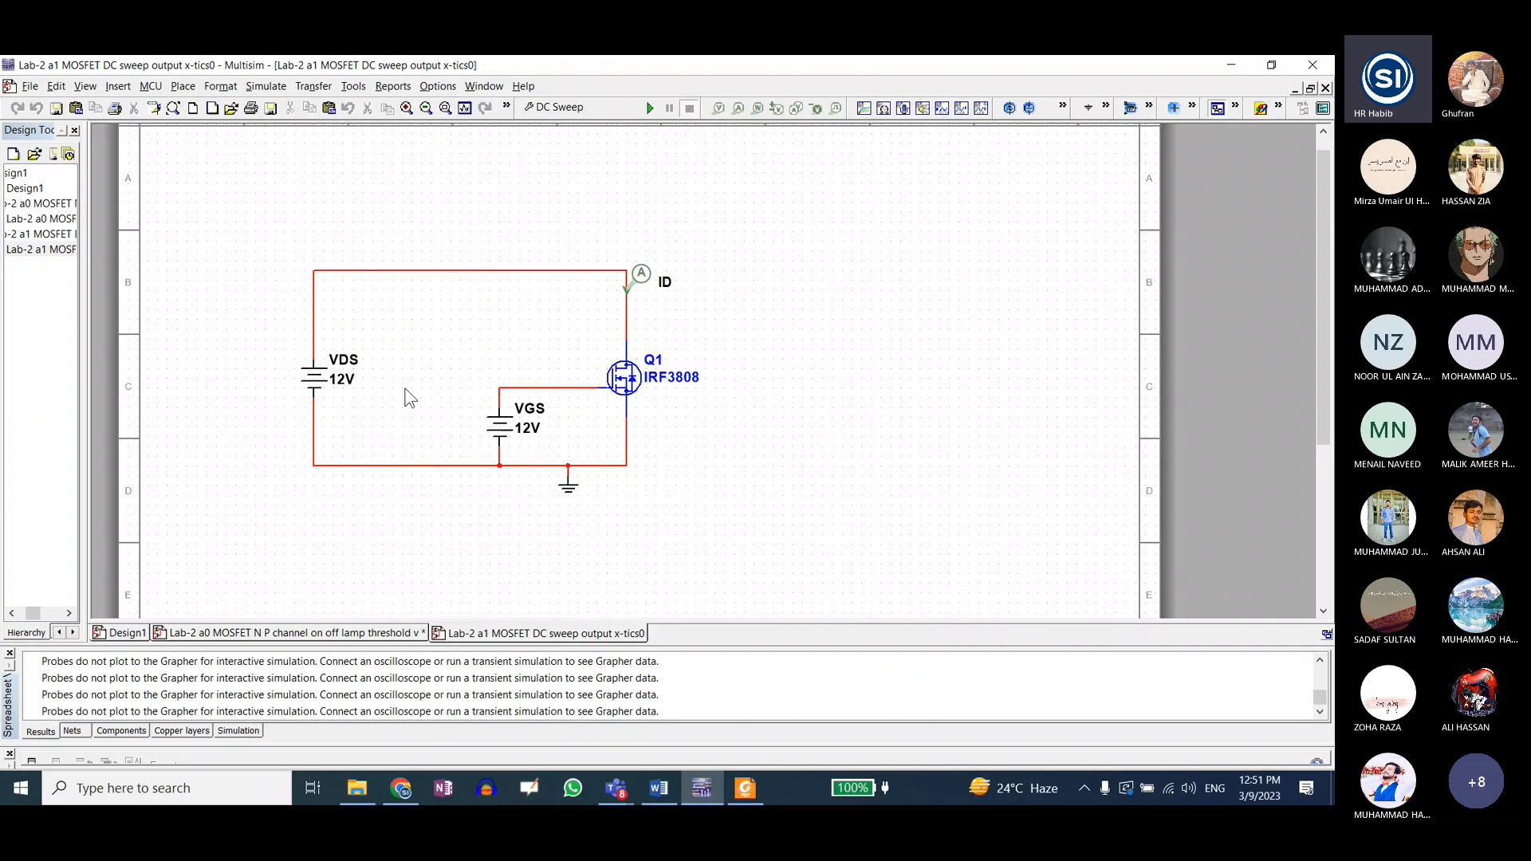
{"action": "scroll", "coordinate": [401, 389], "scroll_direction": "up", "scroll_amount": 2}
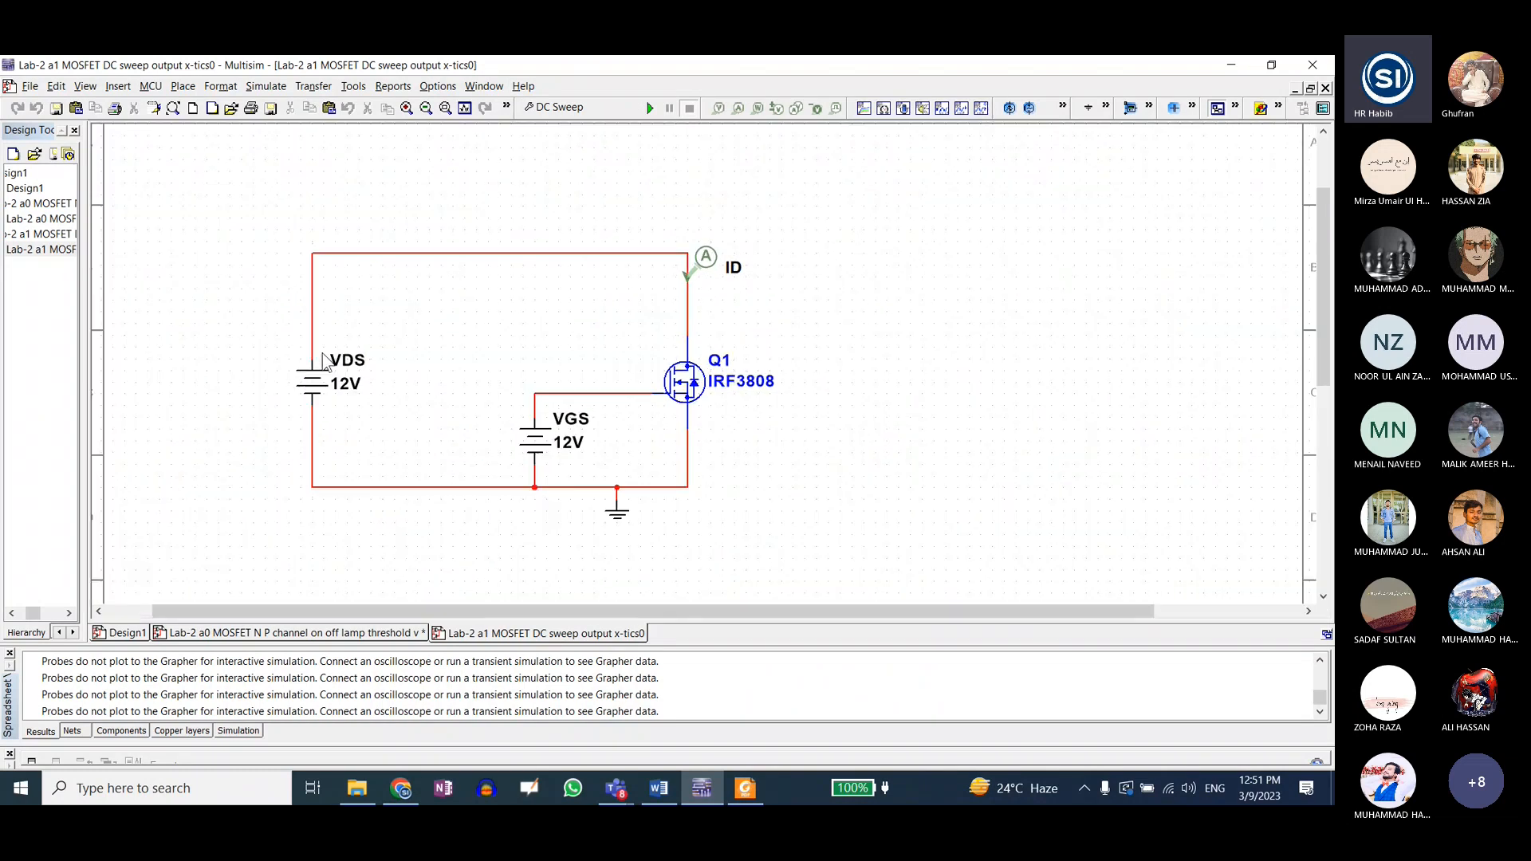
{"action": "left_click", "coordinate": [306, 392]}
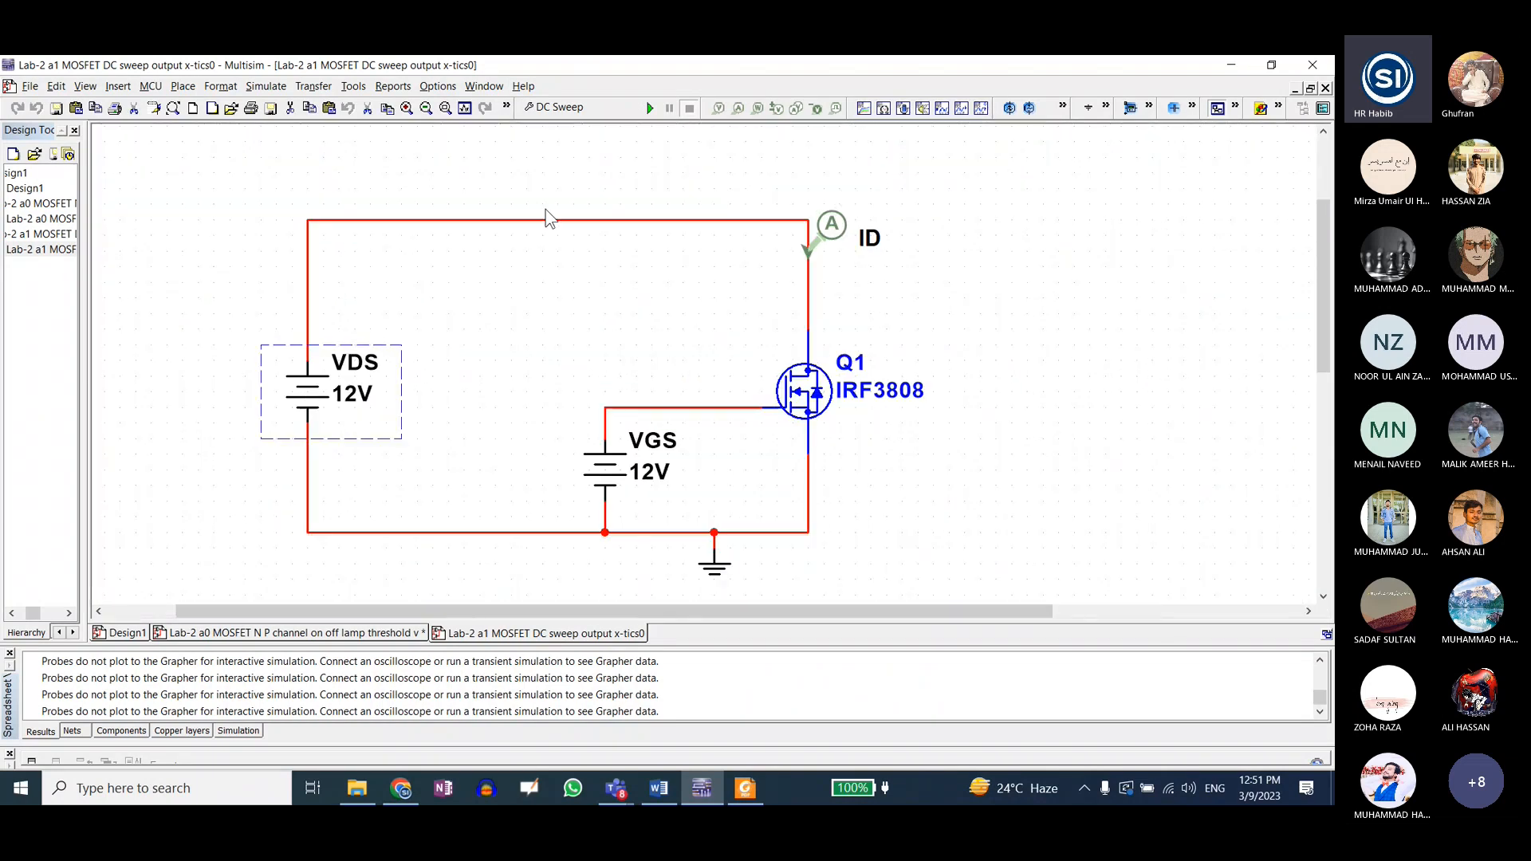
{"action": "double_click", "coordinate": [829, 223]}
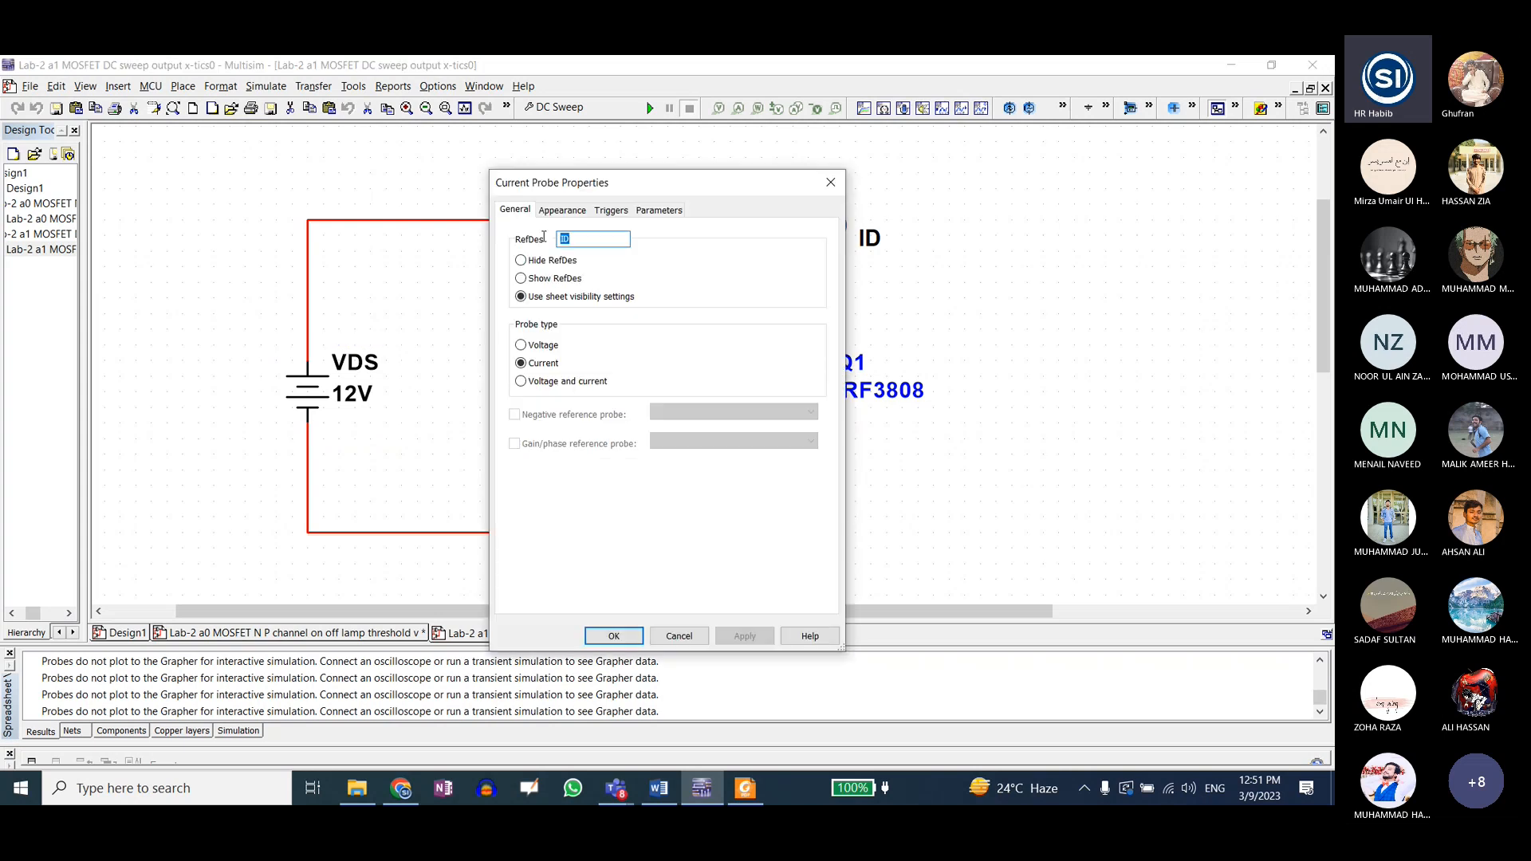
{"action": "left_click", "coordinate": [614, 635]}
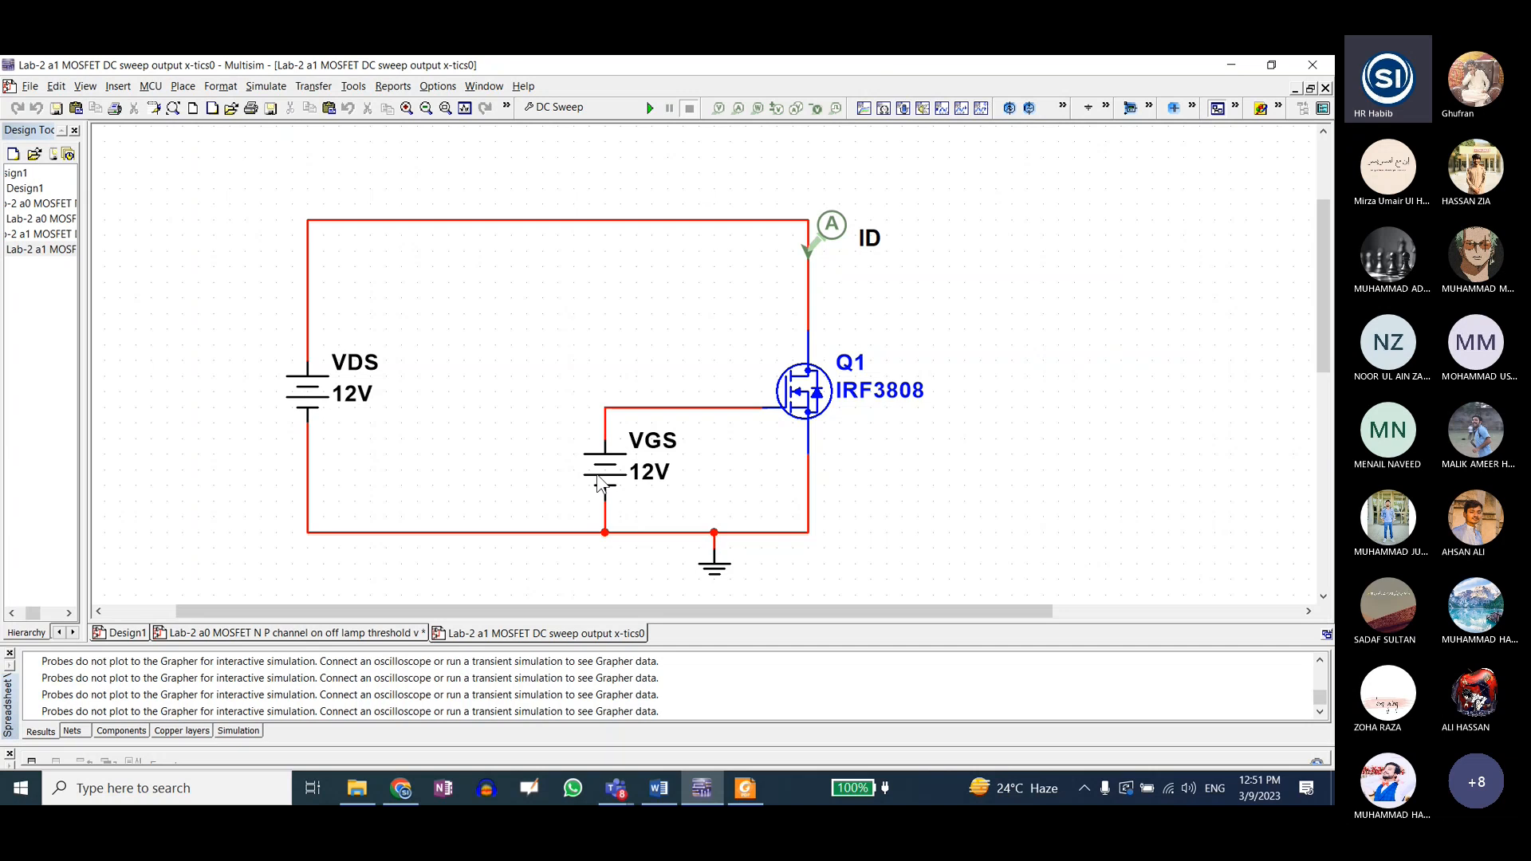
- Check the voltage setting of the VDS source and keep it at 12 V
{"action": "double_click", "coordinate": [304, 390]}
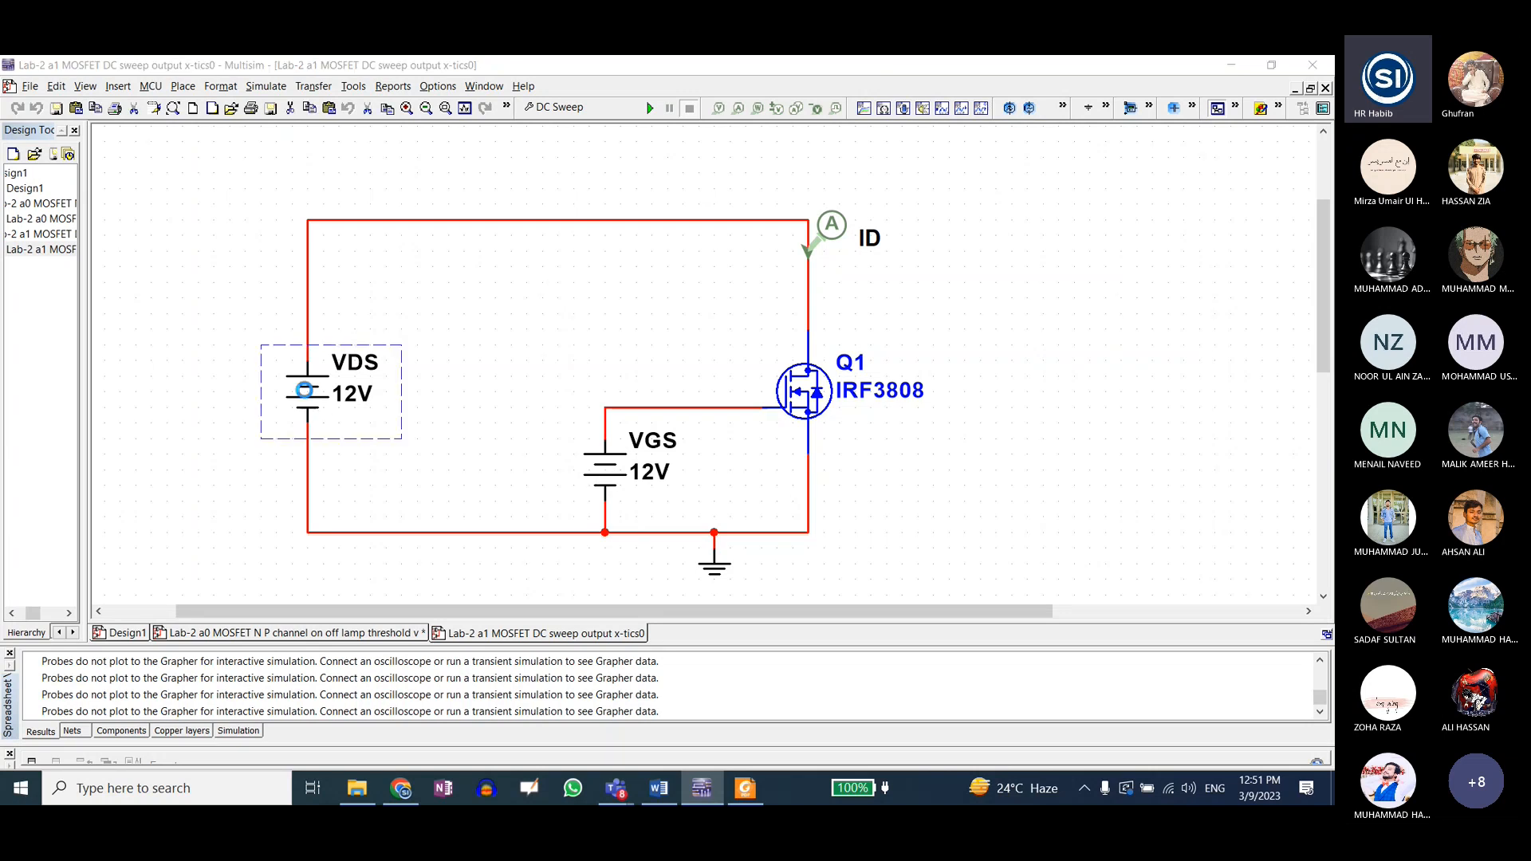
{"action": "left_click", "coordinate": [740, 598]}
{"action": "left_click", "coordinate": [502, 359]}
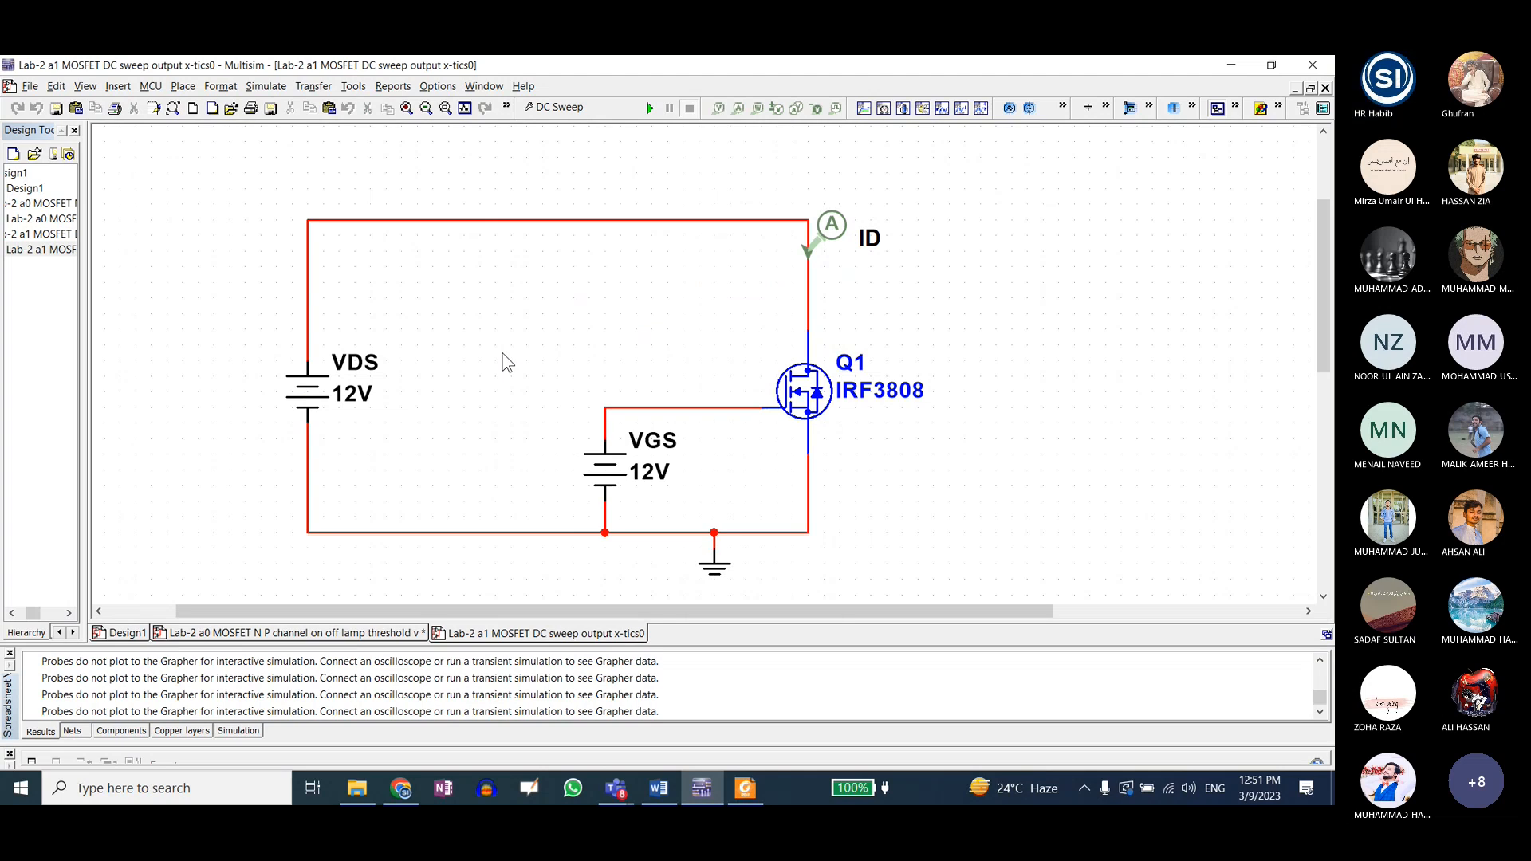
{"action": "double_click", "coordinate": [313, 394]}
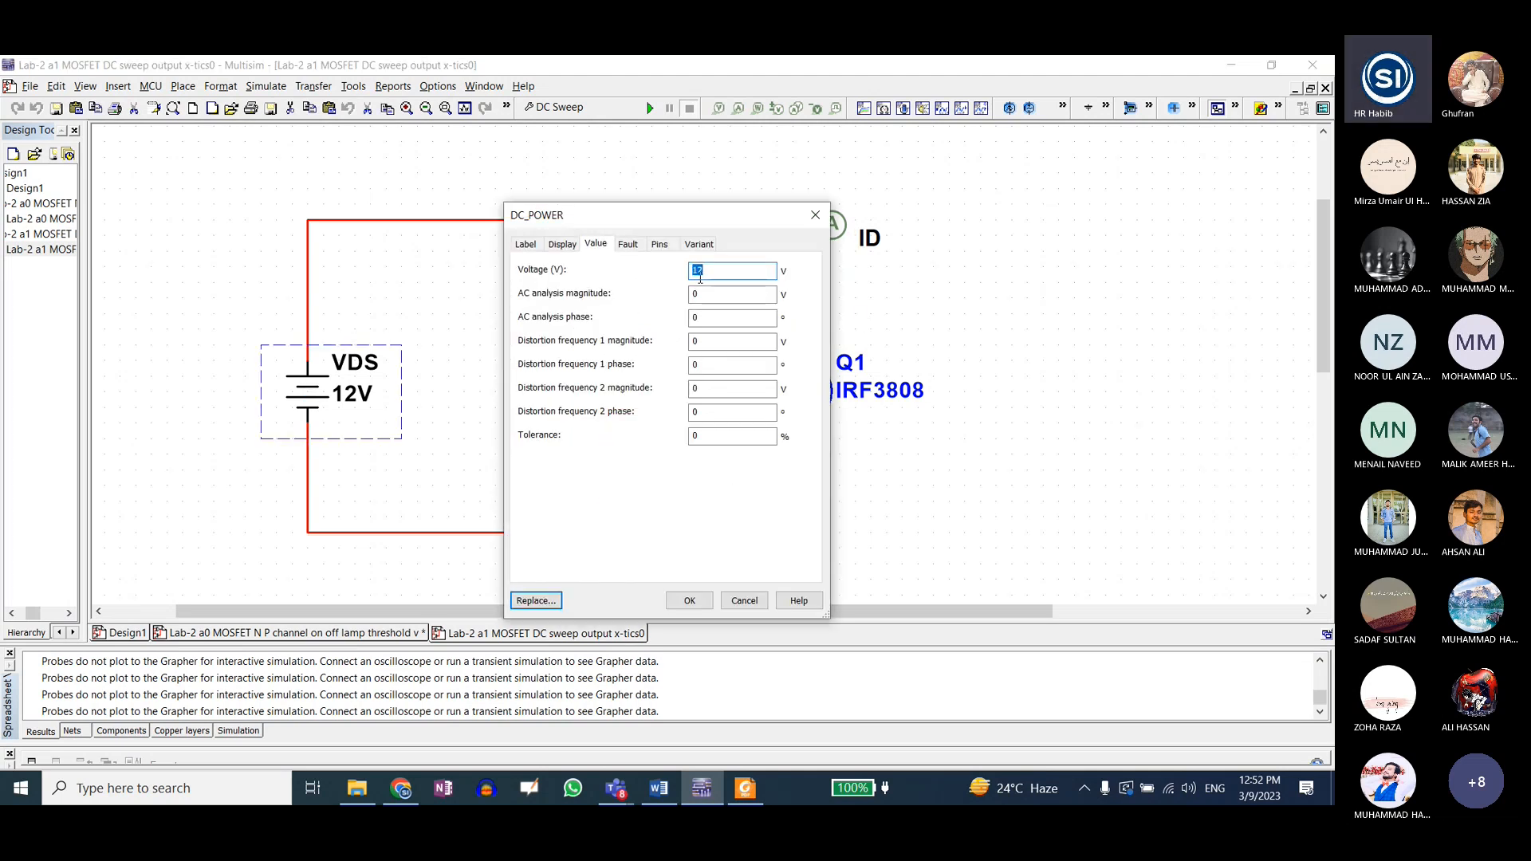
{"action": "left_click", "coordinate": [700, 273]}
{"action": "double_click", "coordinate": [697, 271]}
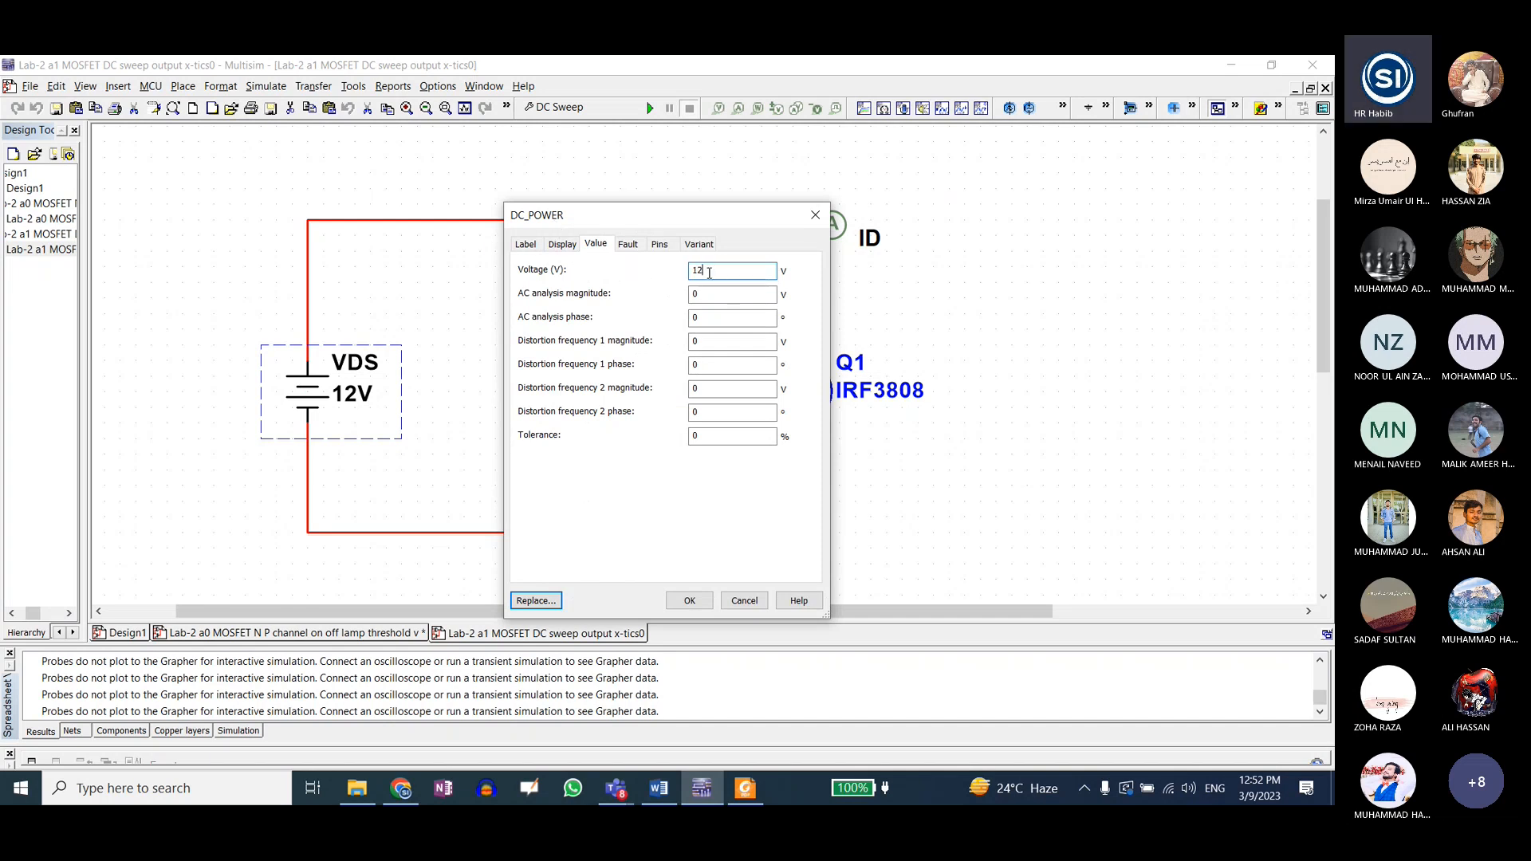
{"action": "left_click", "coordinate": [687, 602]}
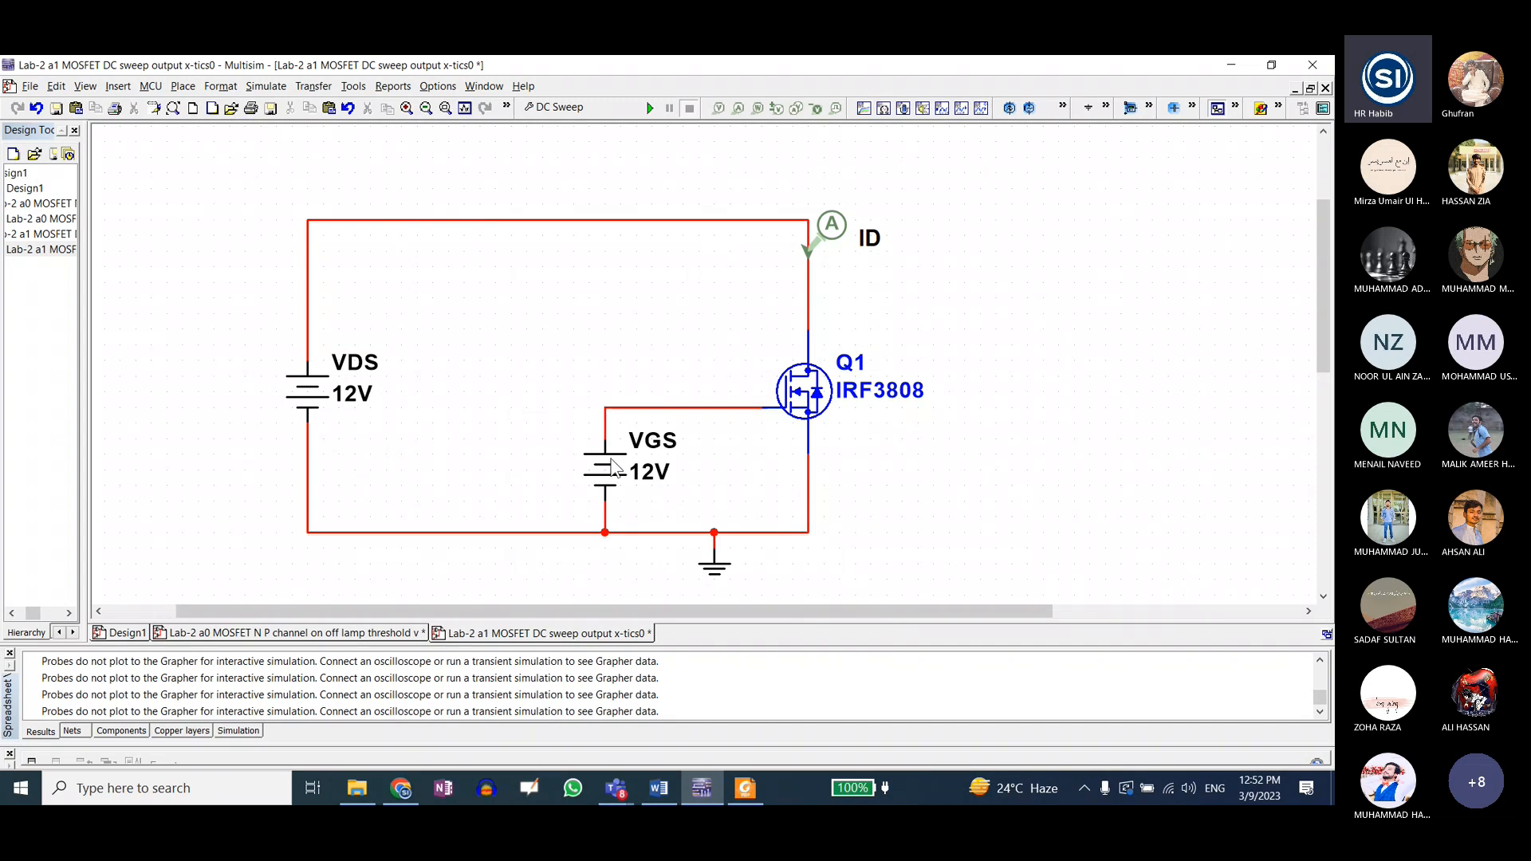
- Check the reference designators in the label properties of the VDS and VGS sources
{"action": "double_click", "coordinate": [313, 392]}
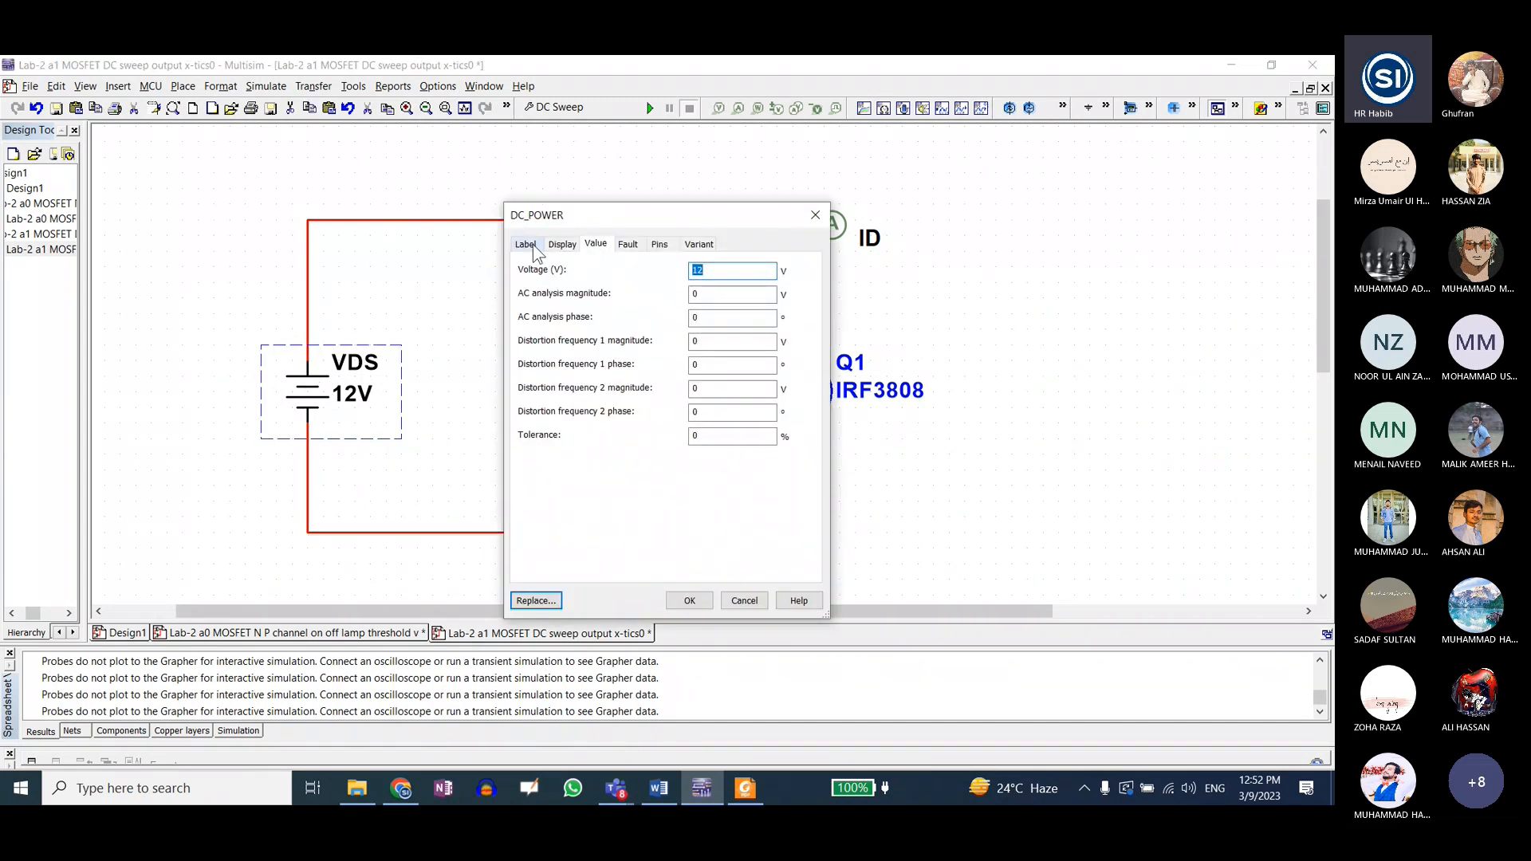
{"action": "left_click", "coordinate": [526, 244]}
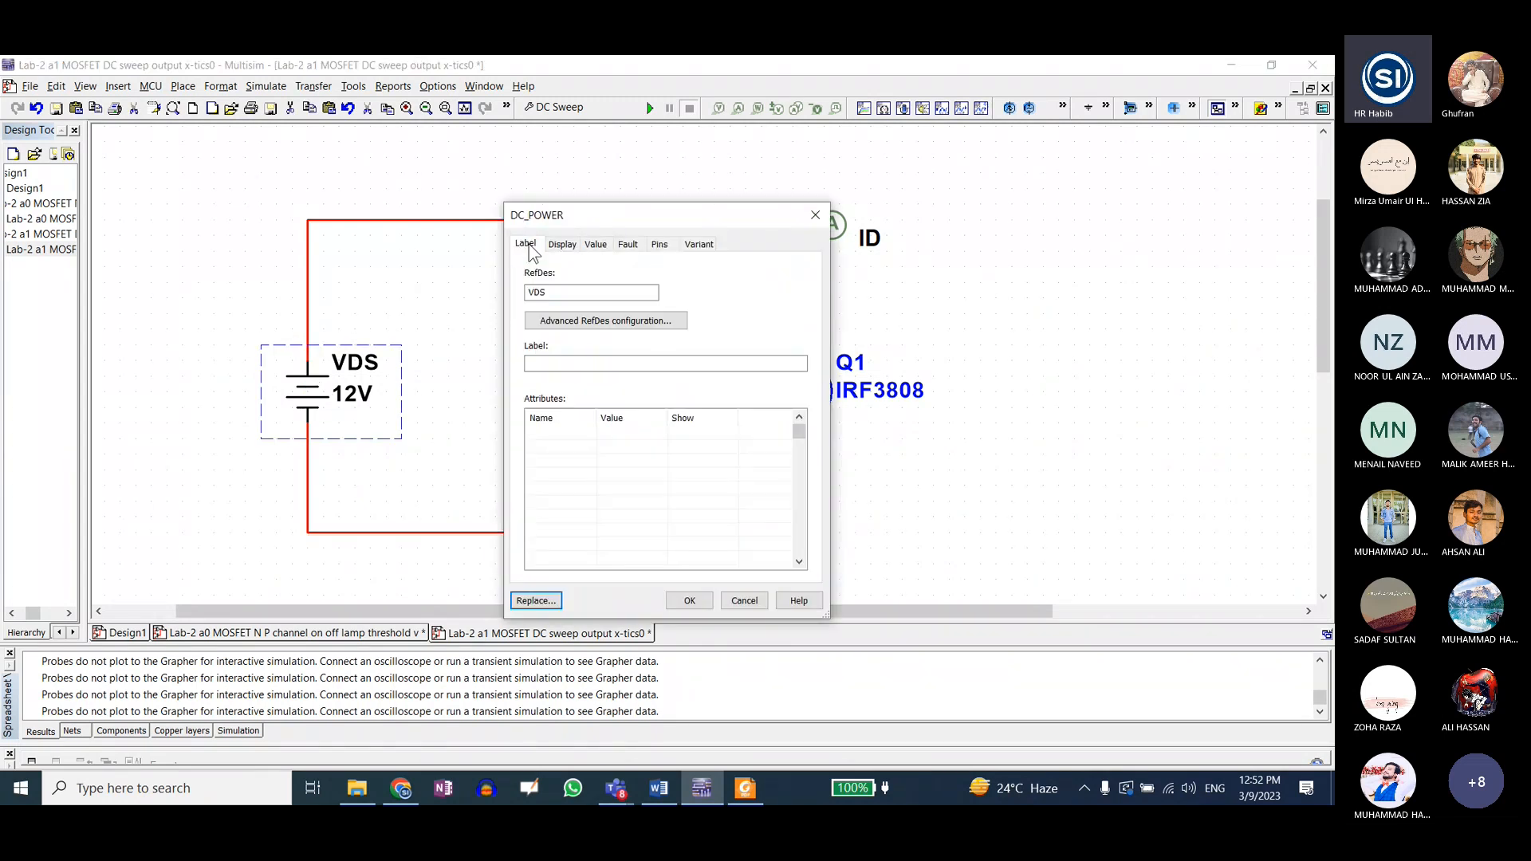
{"action": "left_click", "coordinate": [685, 603]}
{"action": "double_click", "coordinate": [612, 466]}
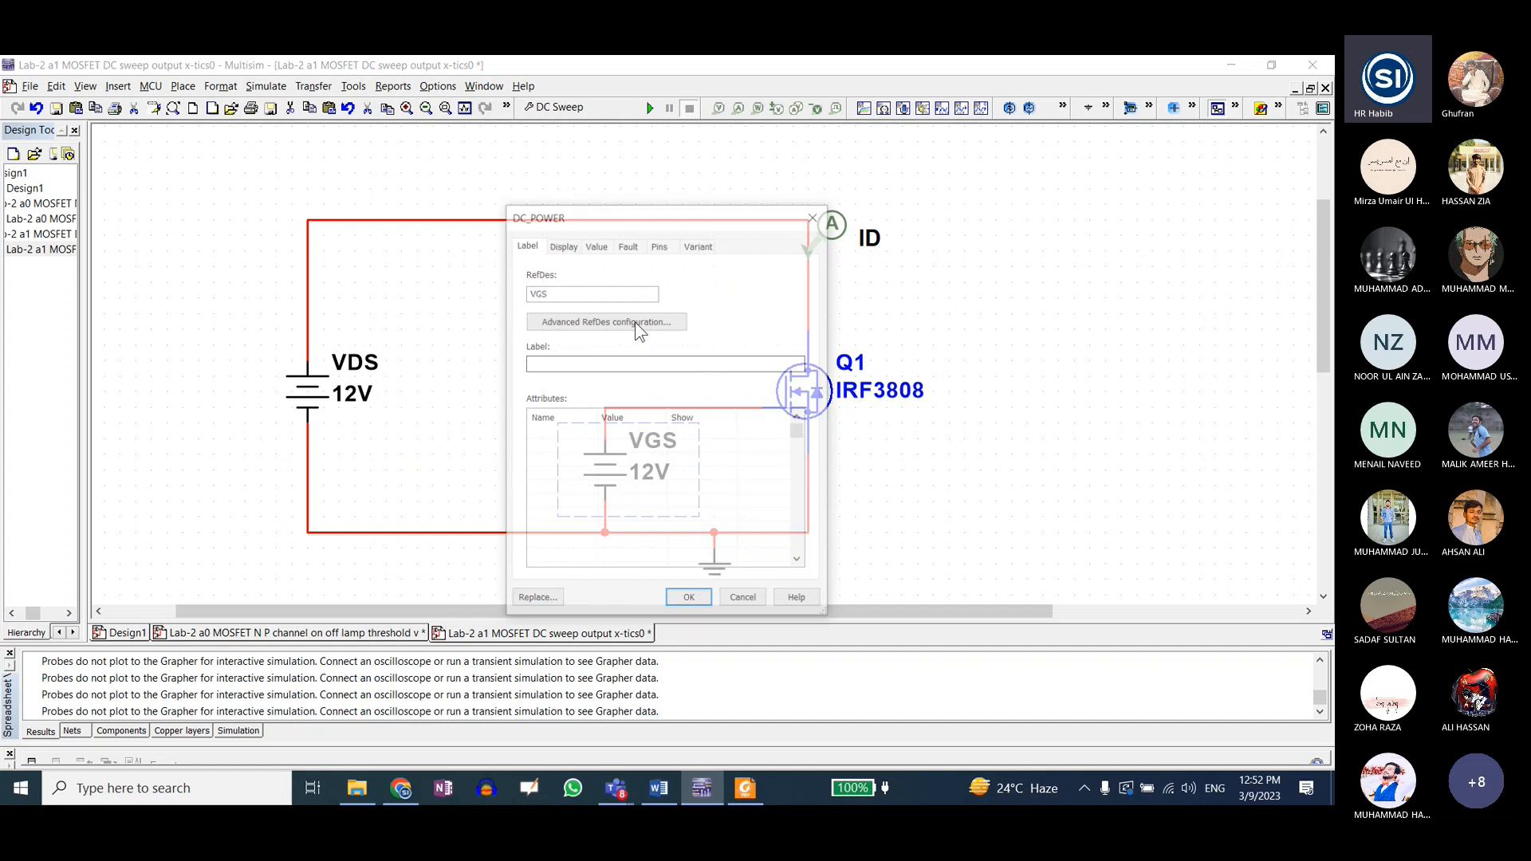
{"action": "left_click", "coordinate": [691, 601]}
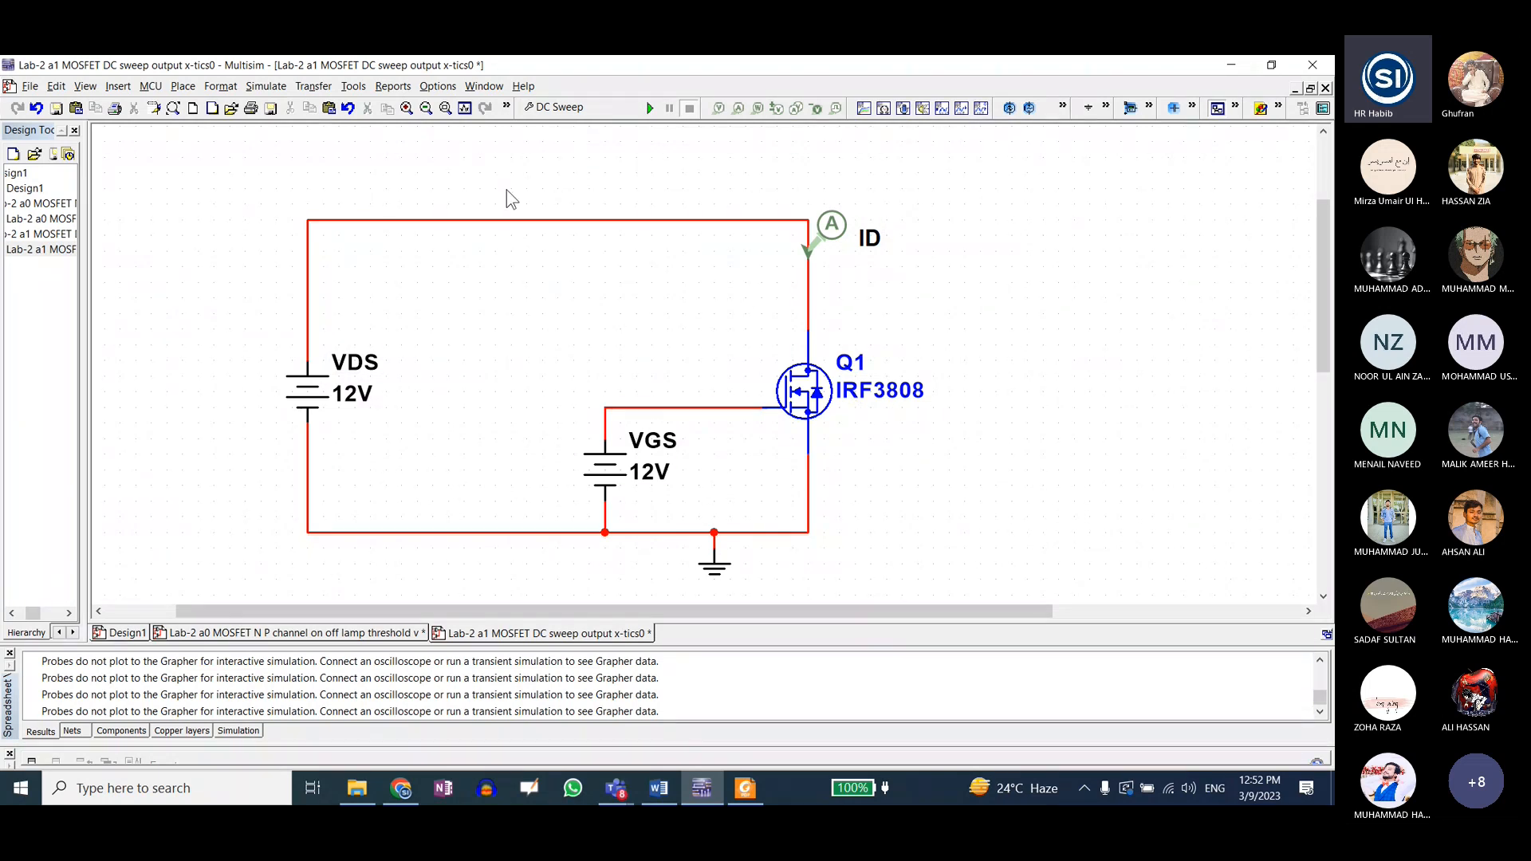
- Open the DC sweep settings and check the sources available for source 1, keeping VDS
{"action": "left_click", "coordinate": [544, 109]}
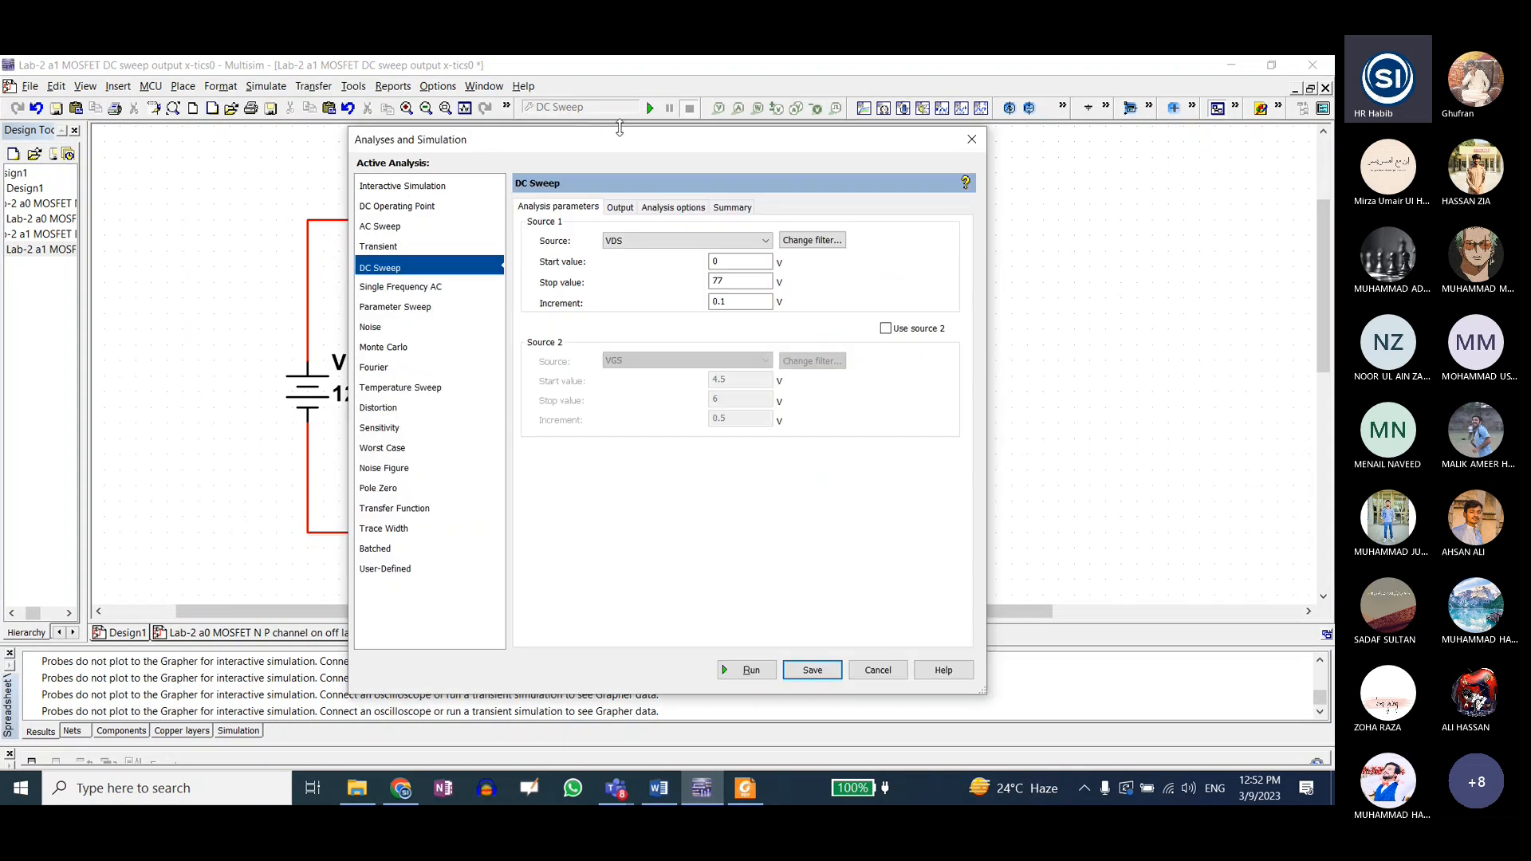
{"action": "left_click_drag", "start_coordinate": [619, 128], "coordinate": [365, 87]}
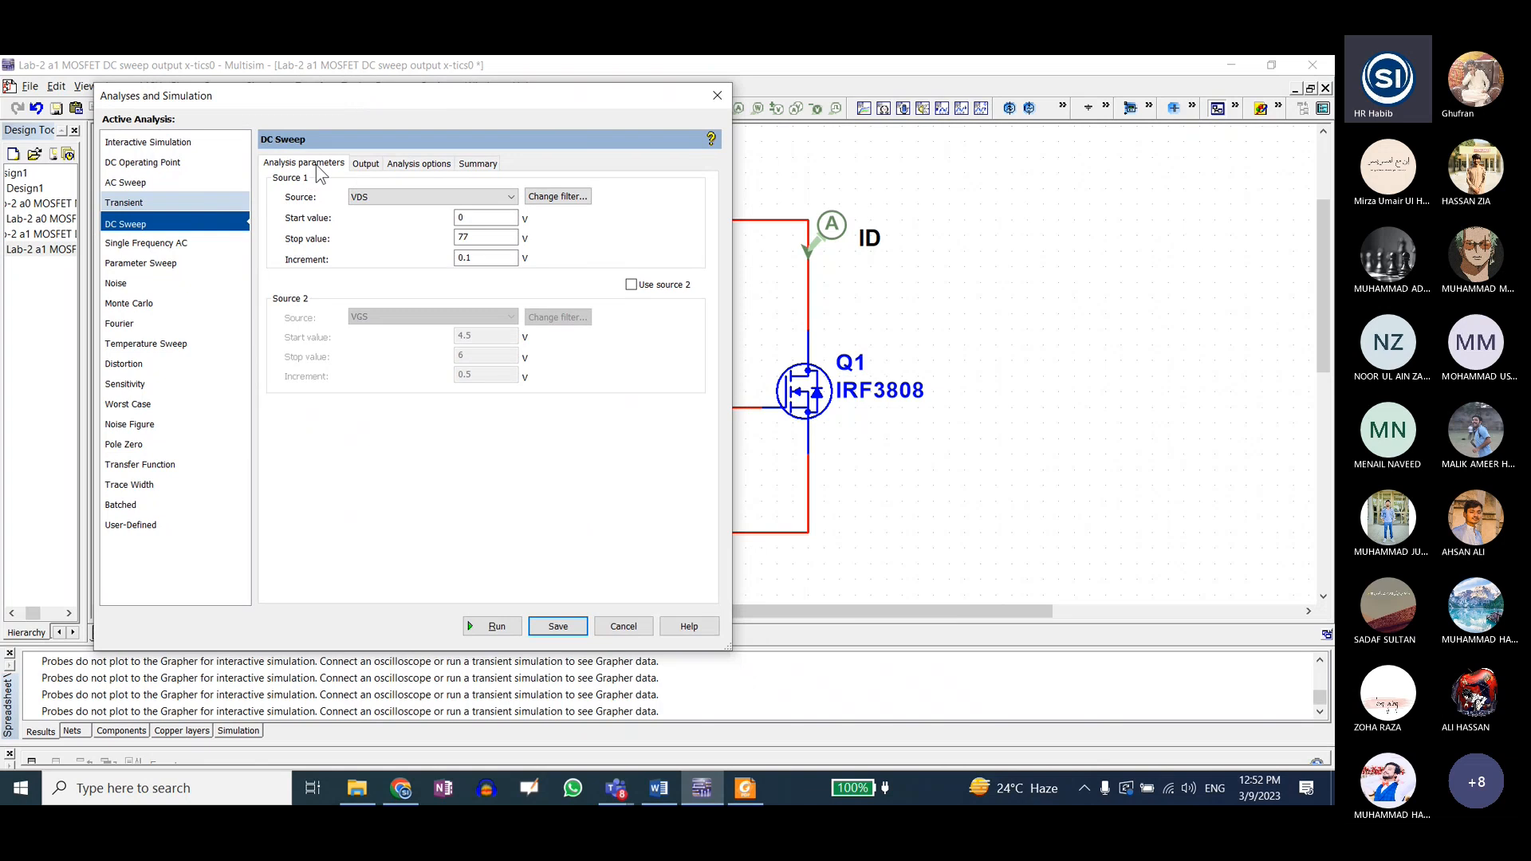
{"action": "left_click", "coordinate": [367, 197]}
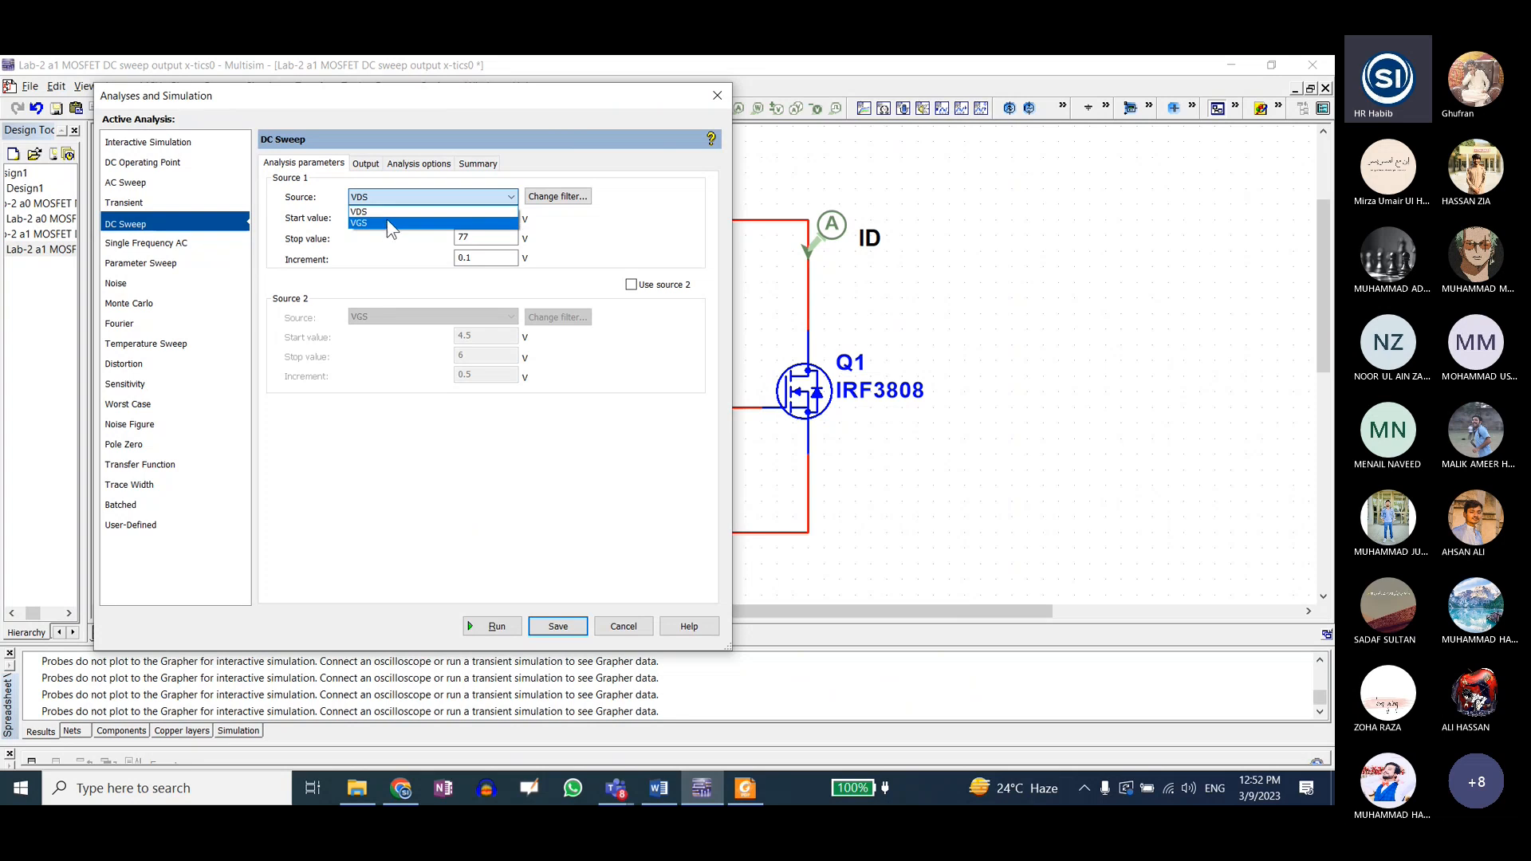
{"action": "left_click", "coordinate": [385, 195]}
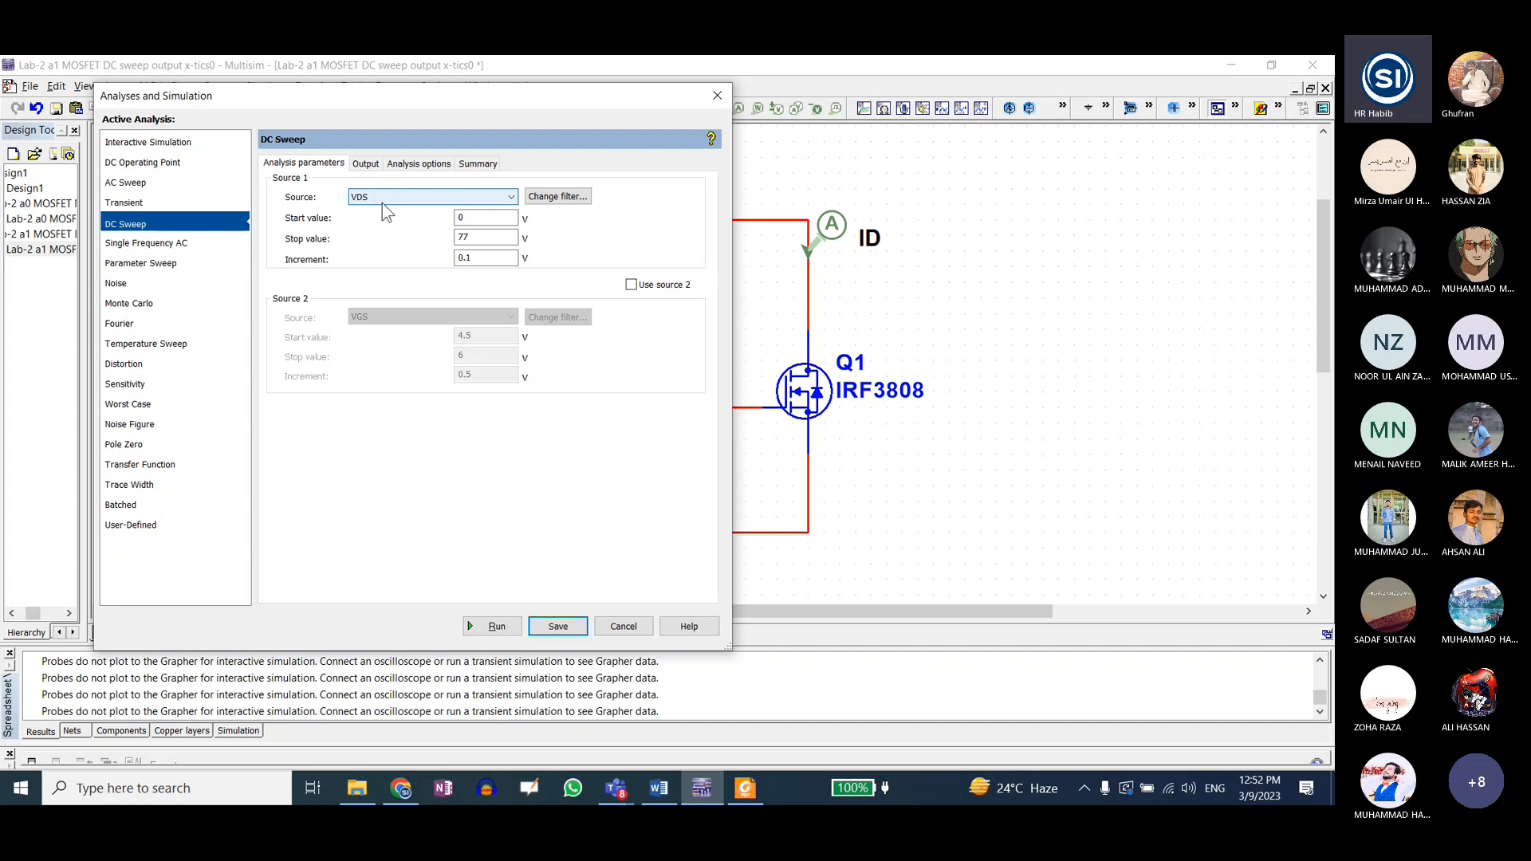
- Start a new output expression for the DC sweep and build it as I(ID)*P(VDS)
{"action": "left_click", "coordinate": [366, 164]}
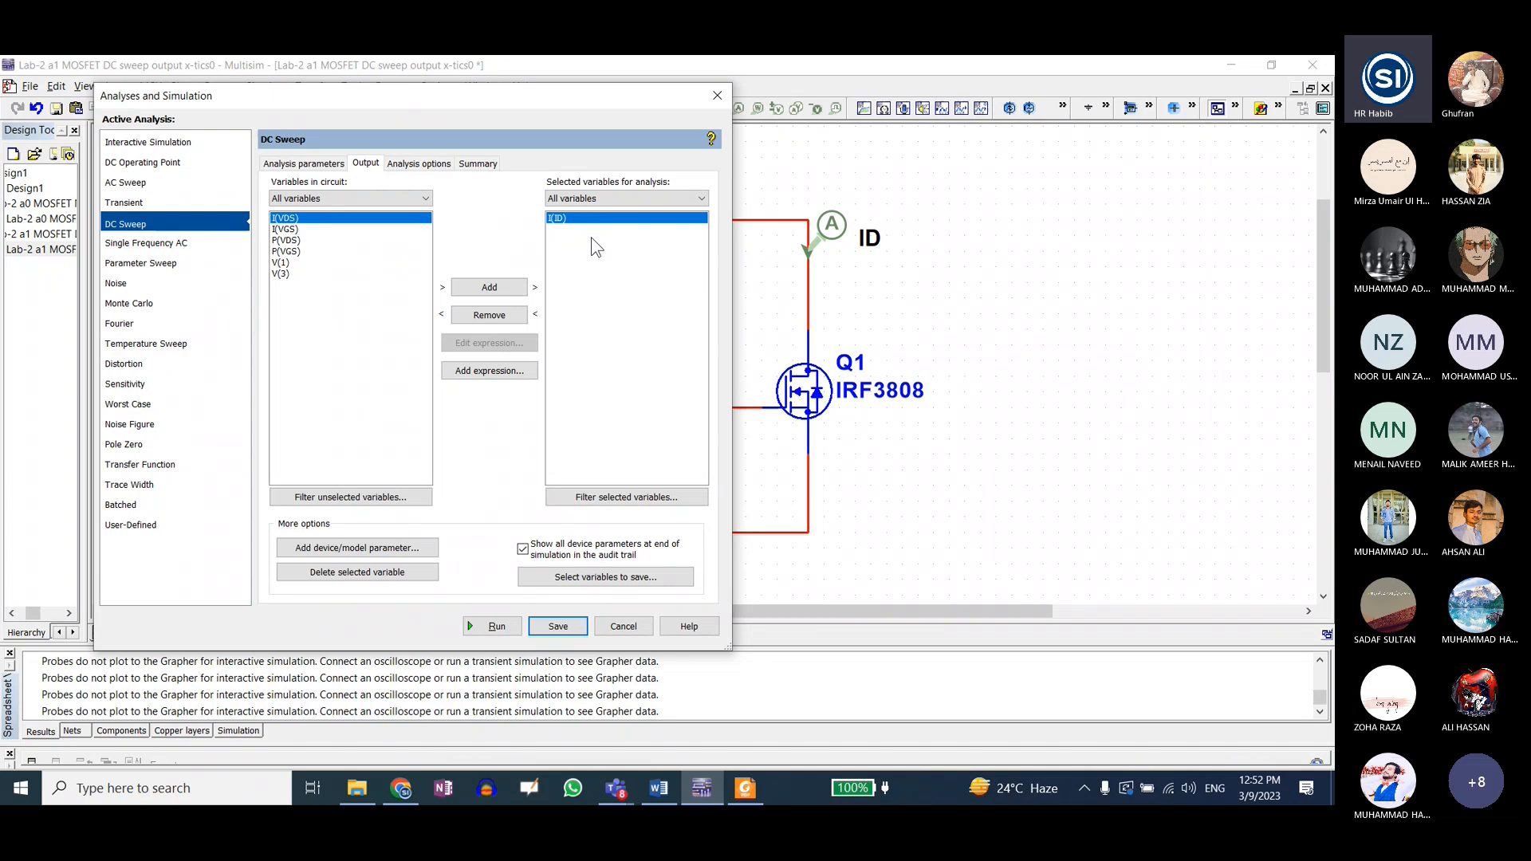
{"action": "left_click", "coordinate": [508, 373]}
{"action": "left_click_drag", "start_coordinate": [375, 247], "coordinate": [606, 368]}
{"action": "left_click", "coordinate": [439, 434]}
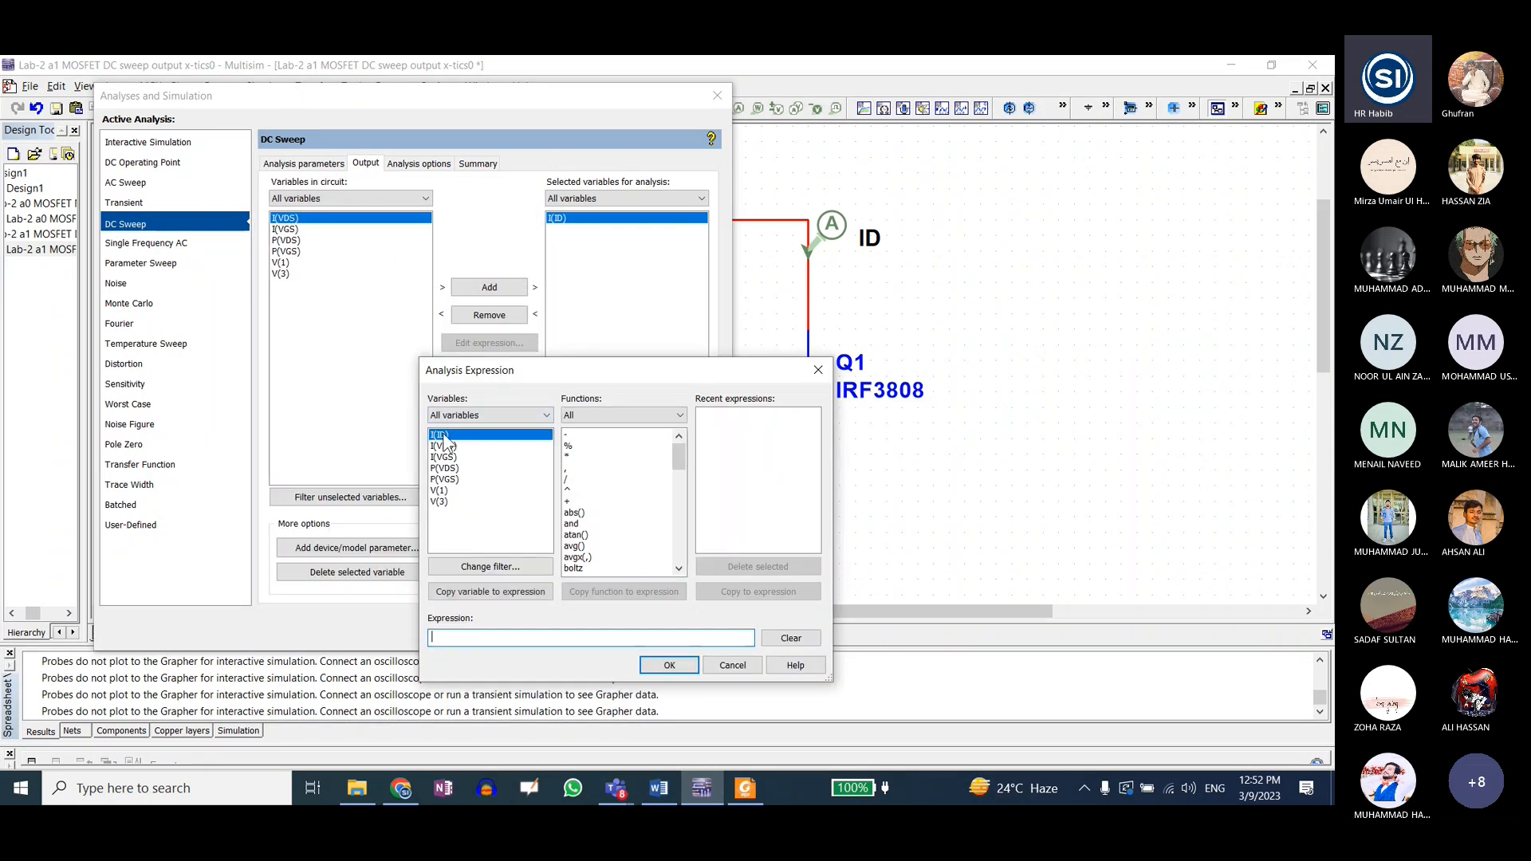
{"action": "left_click", "coordinate": [471, 591]}
{"action": "left_click", "coordinate": [576, 457]}
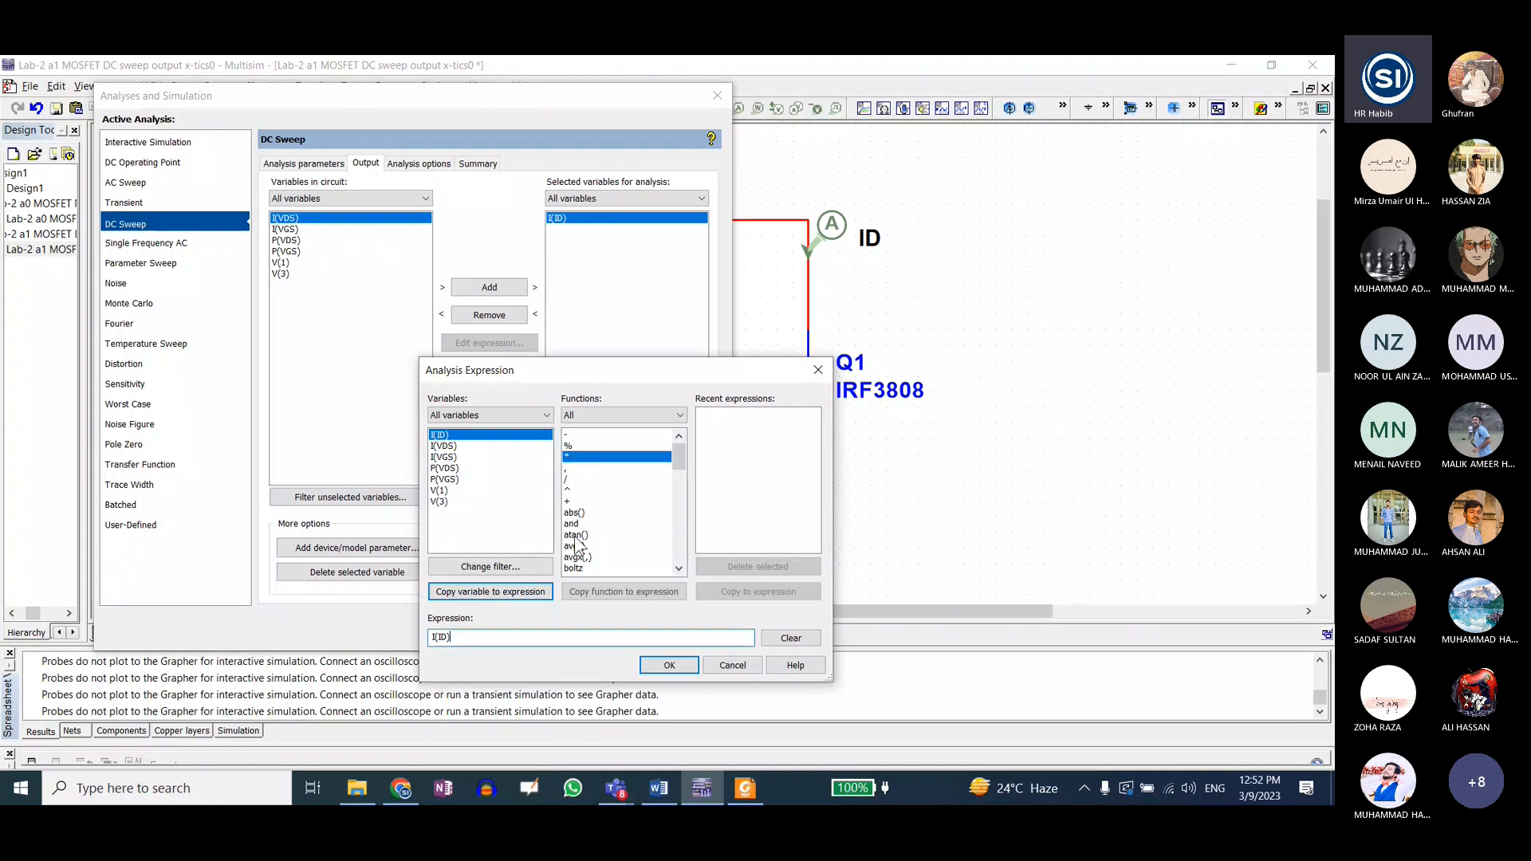
{"action": "left_click", "coordinate": [584, 594]}
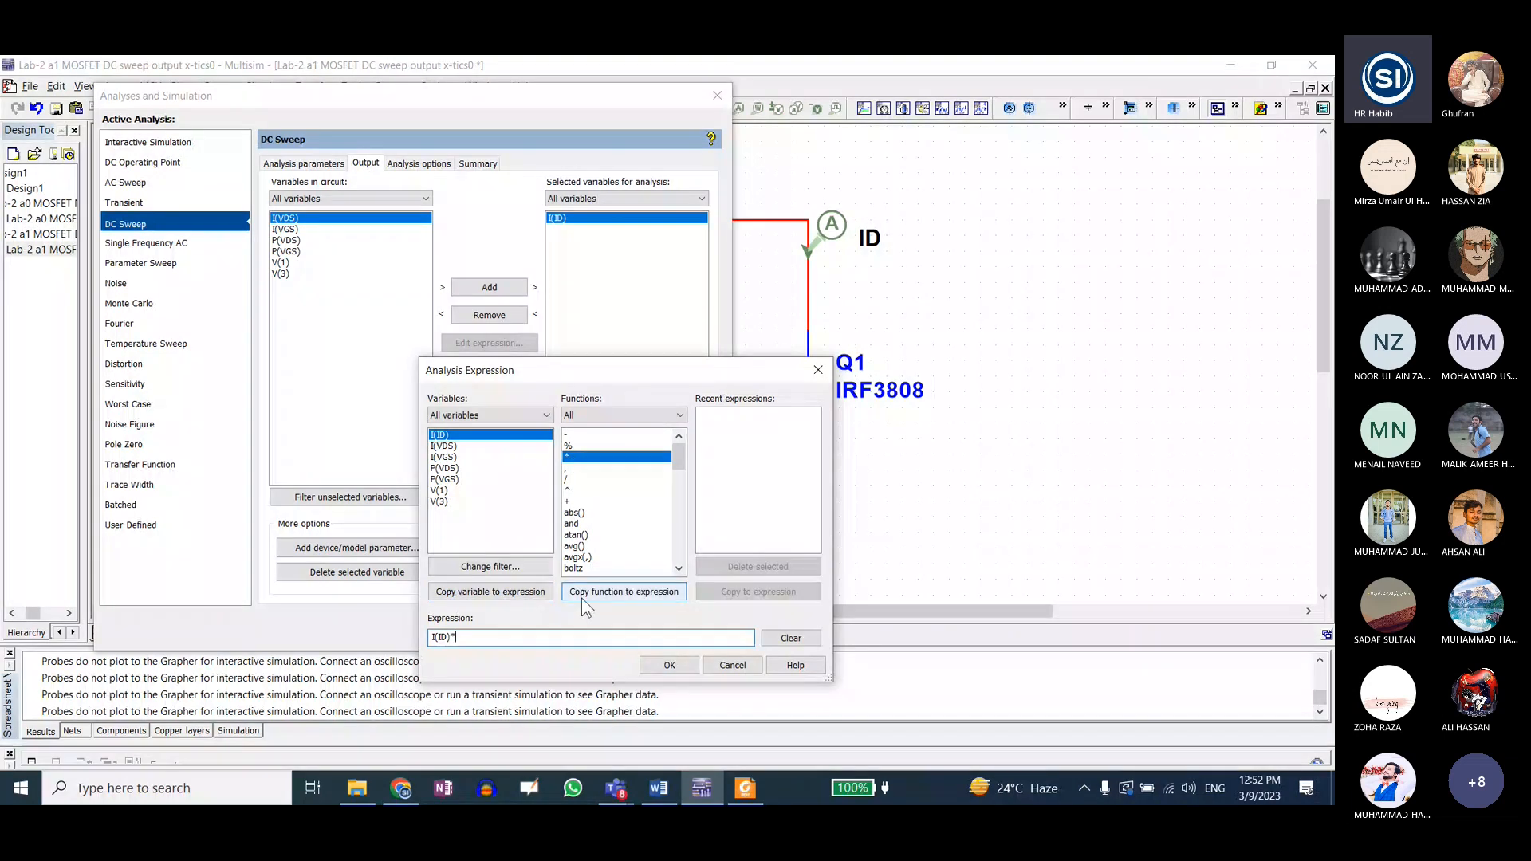
{"action": "left_click", "coordinate": [456, 469]}
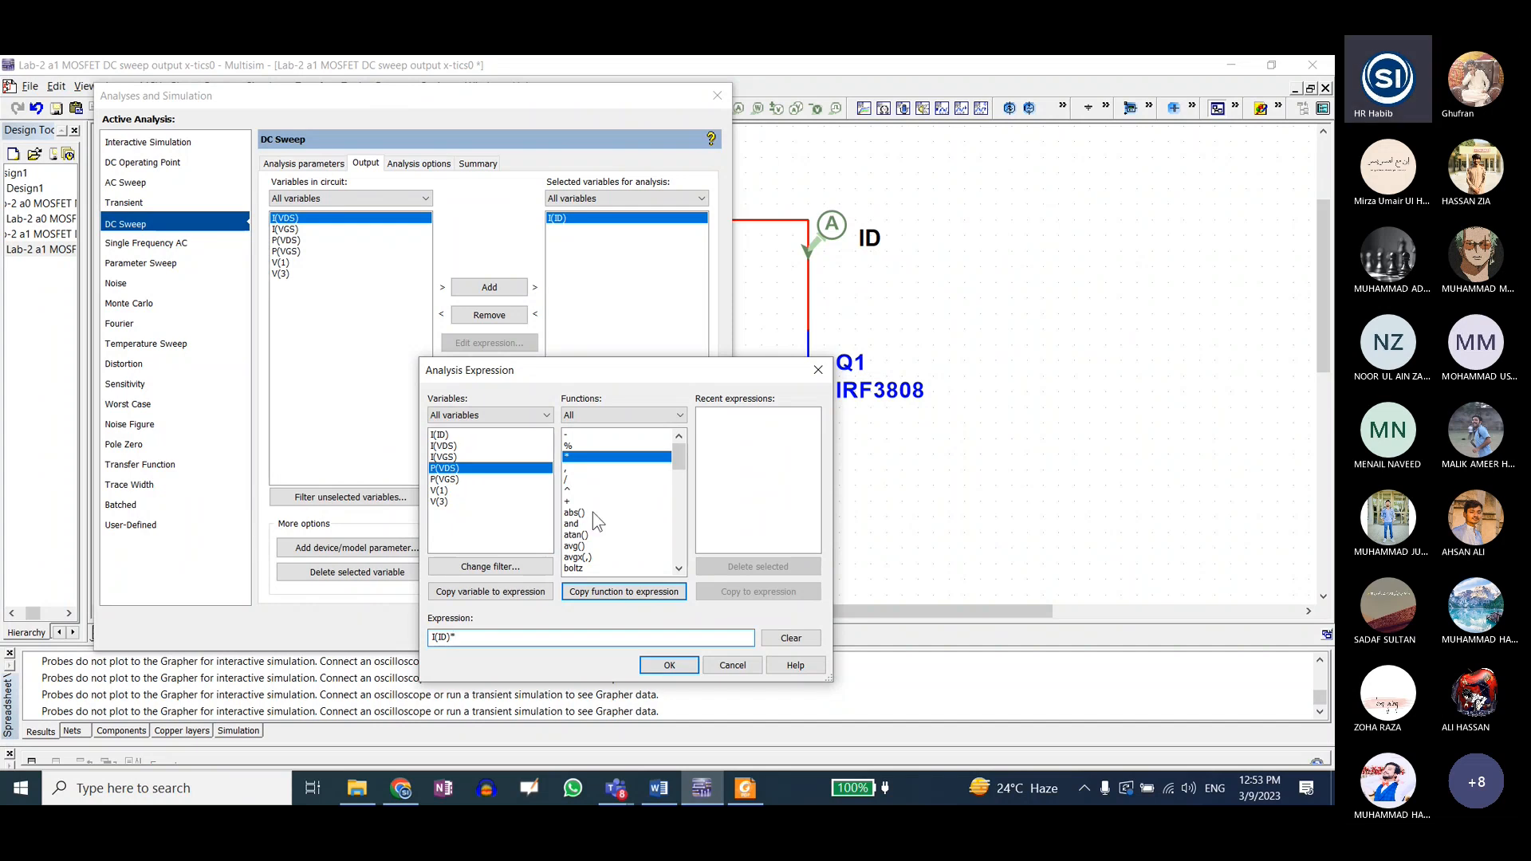
{"action": "left_click", "coordinate": [490, 591]}
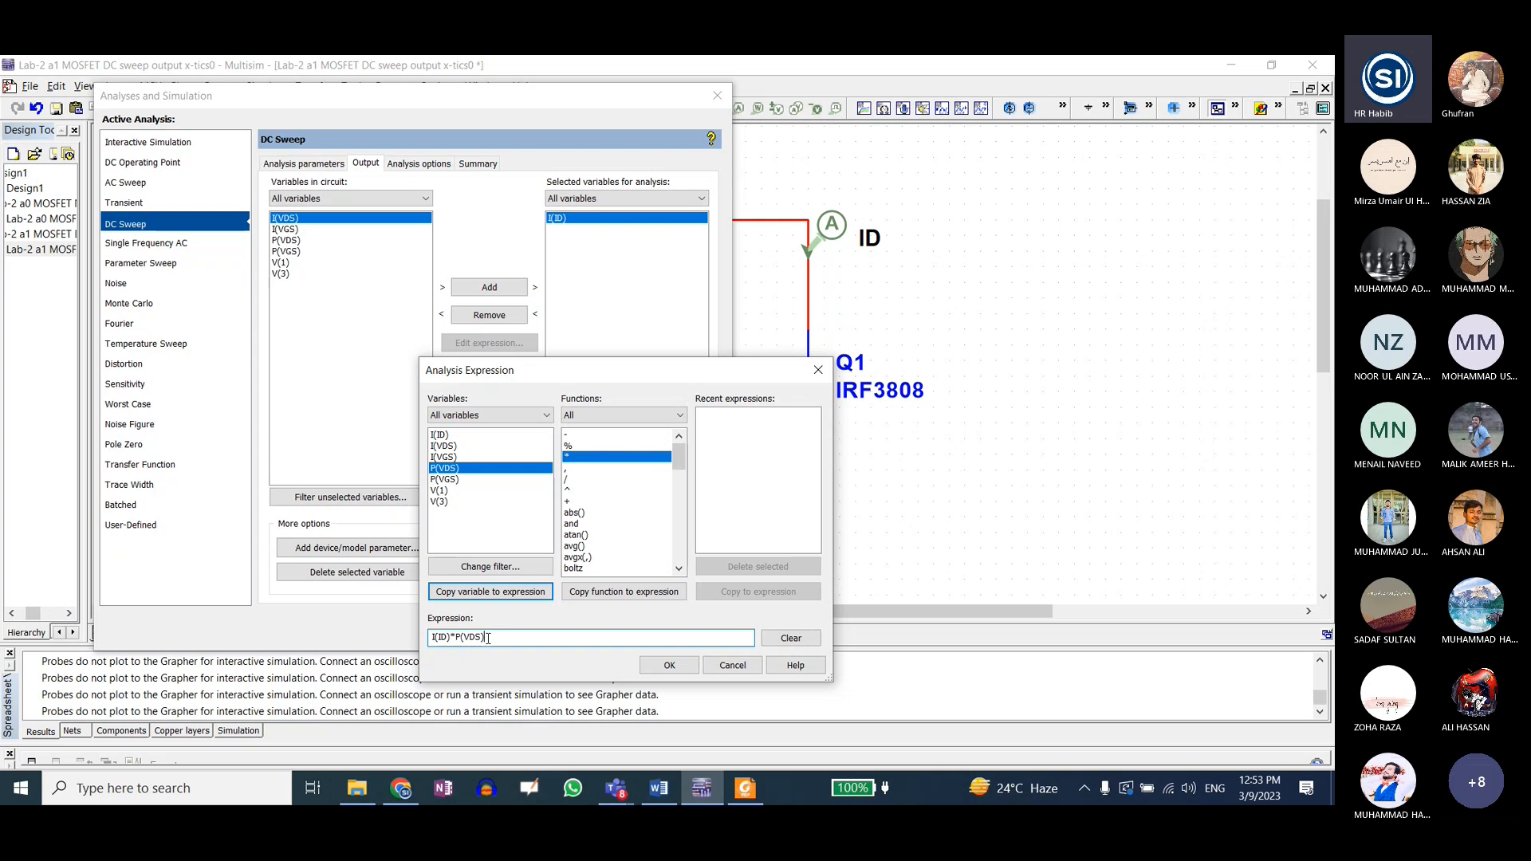
- Replace P(VDS) with V(1) in the expression and add I(ID)*V(1) to the selected variables
{"action": "left_click_drag", "start_coordinate": [488, 638], "coordinate": [456, 638]}
{"action": "key", "text": "BackSpace"}
{"action": "left_click", "coordinate": [455, 492]}
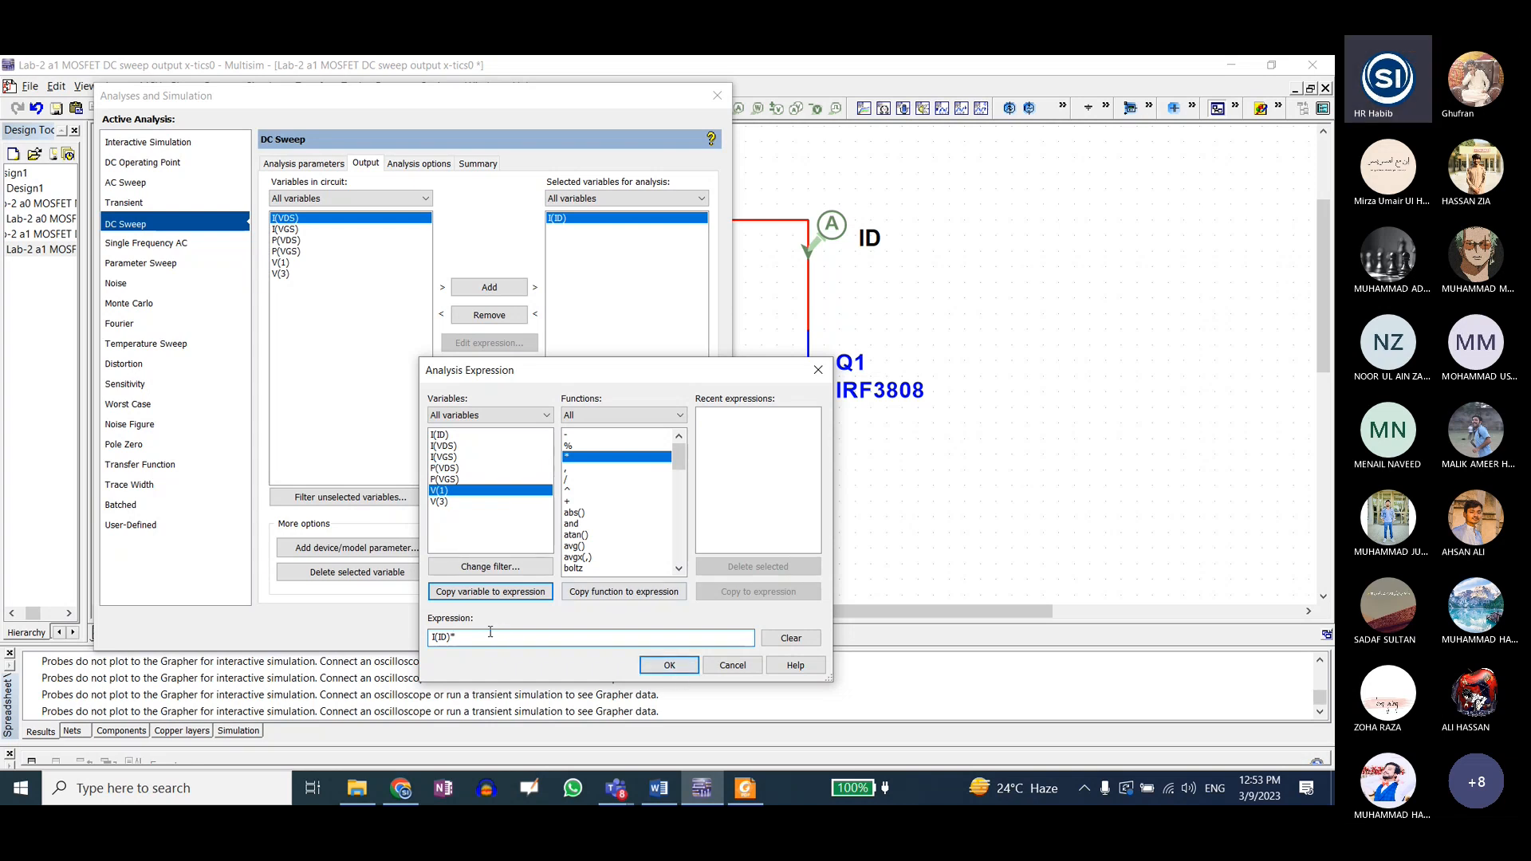
{"action": "left_click", "coordinate": [483, 592]}
{"action": "left_click", "coordinate": [682, 671]}
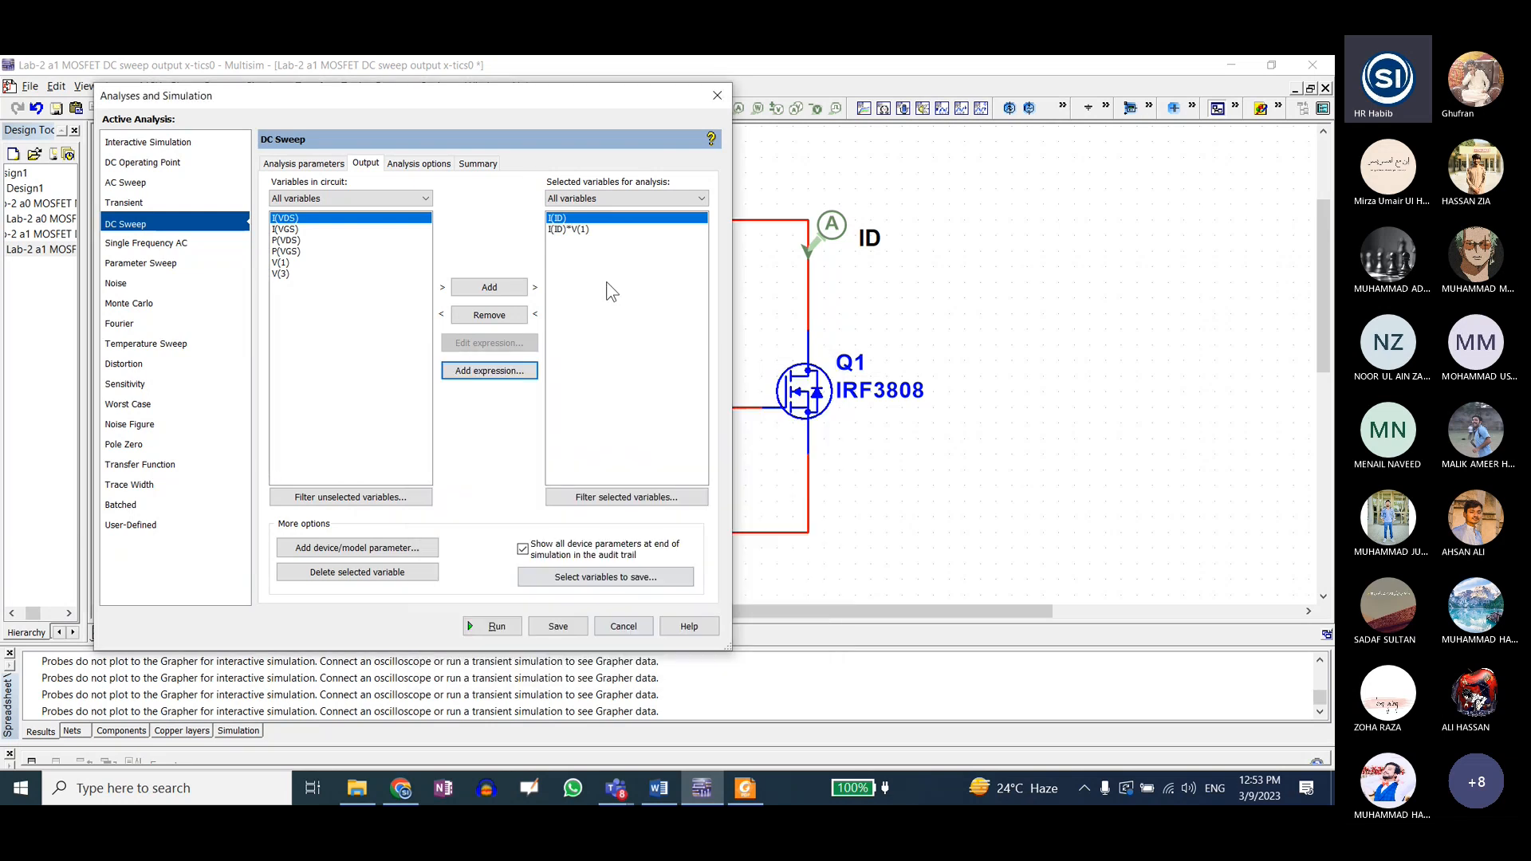
- Remove the expression I(ID)*V(1) from the variables selected for analysis
{"action": "left_click", "coordinate": [585, 231]}
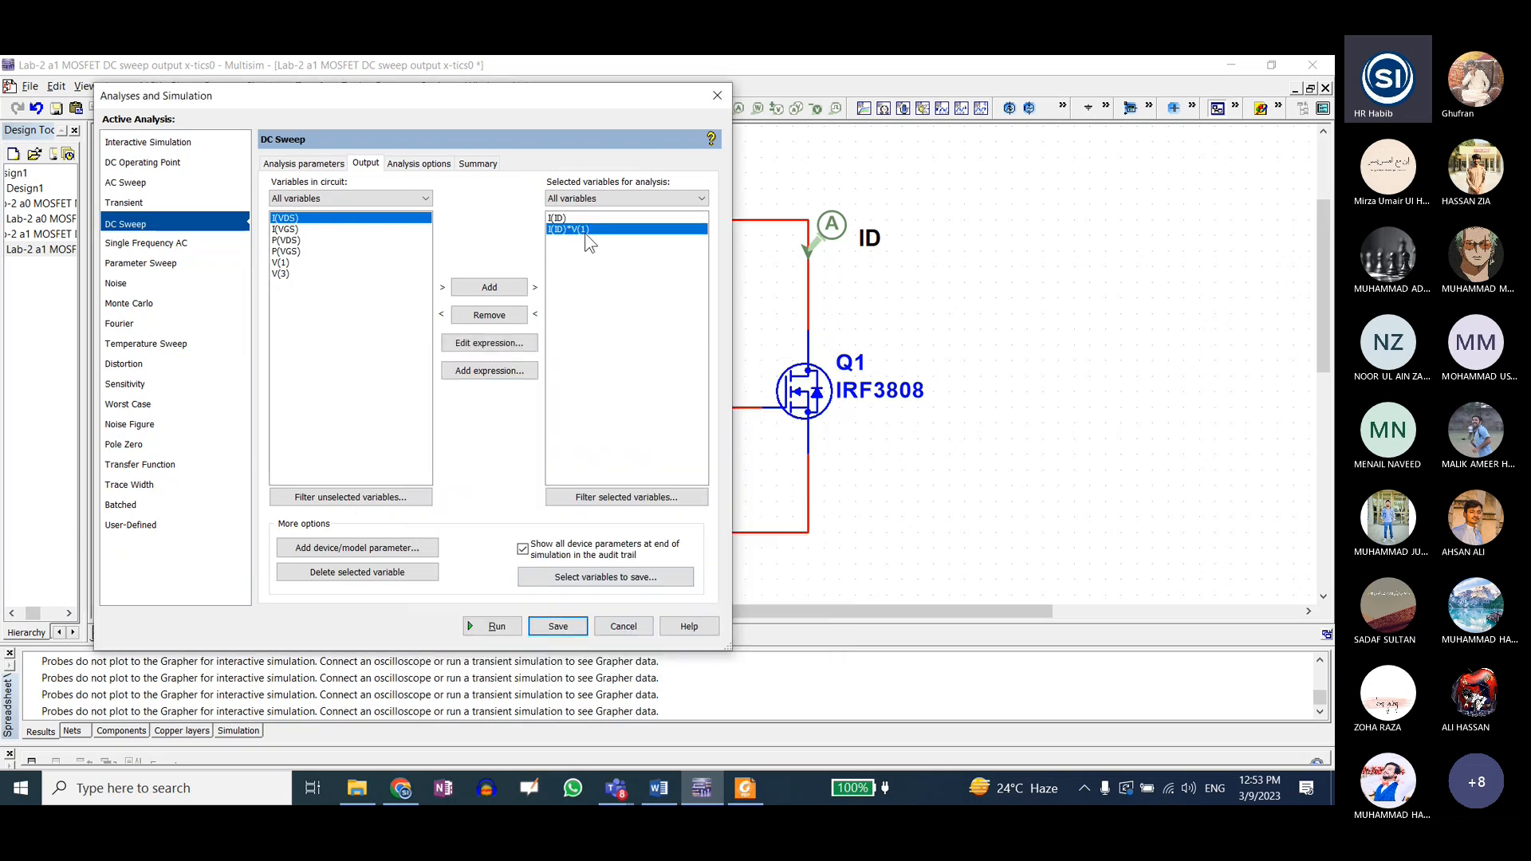
{"action": "left_click", "coordinate": [489, 315]}
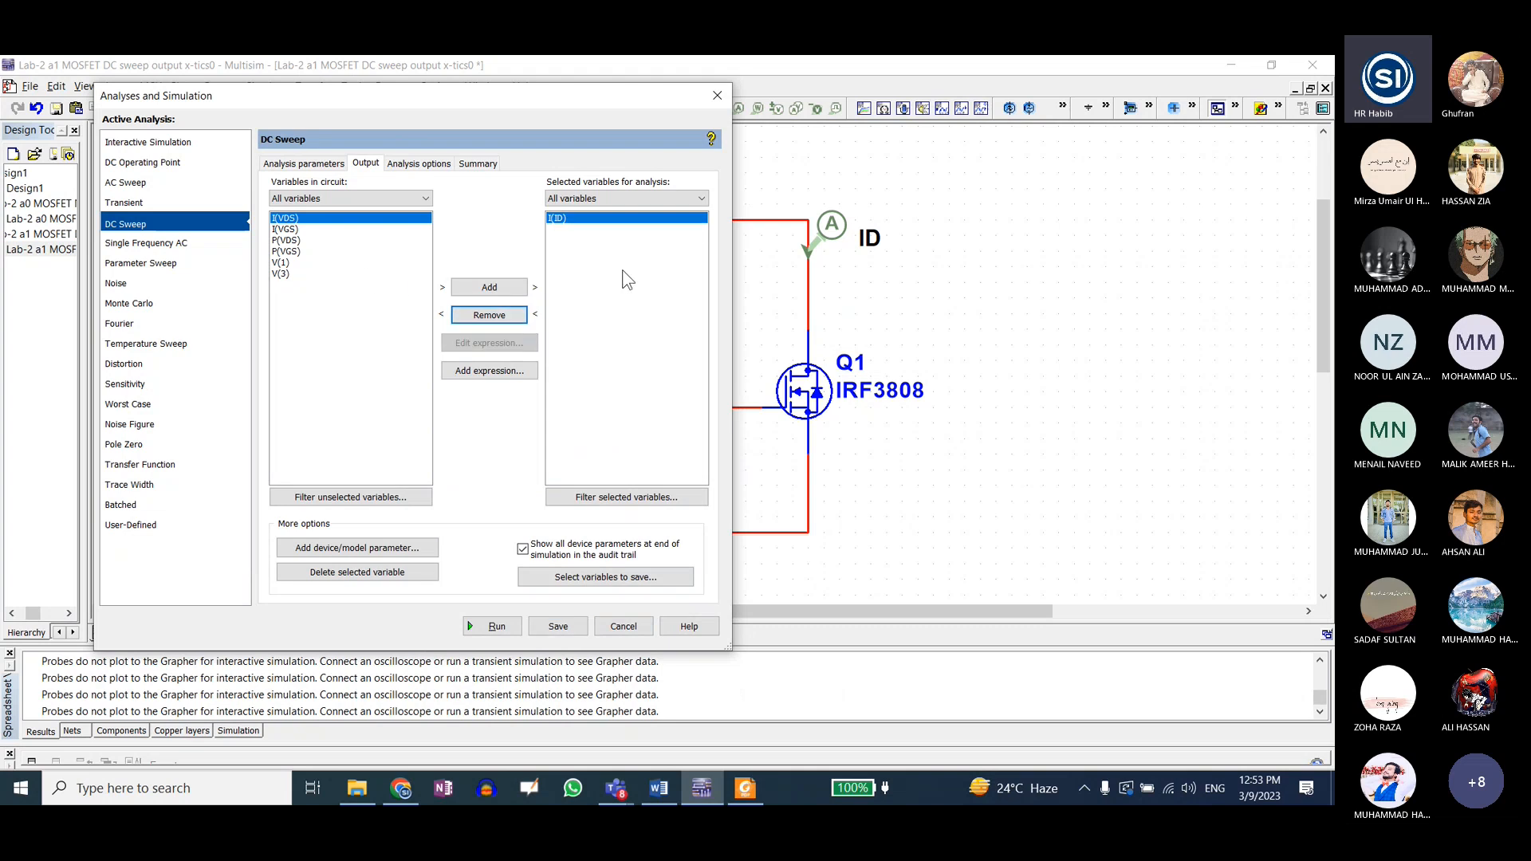
{"action": "left_click", "coordinate": [585, 248]}
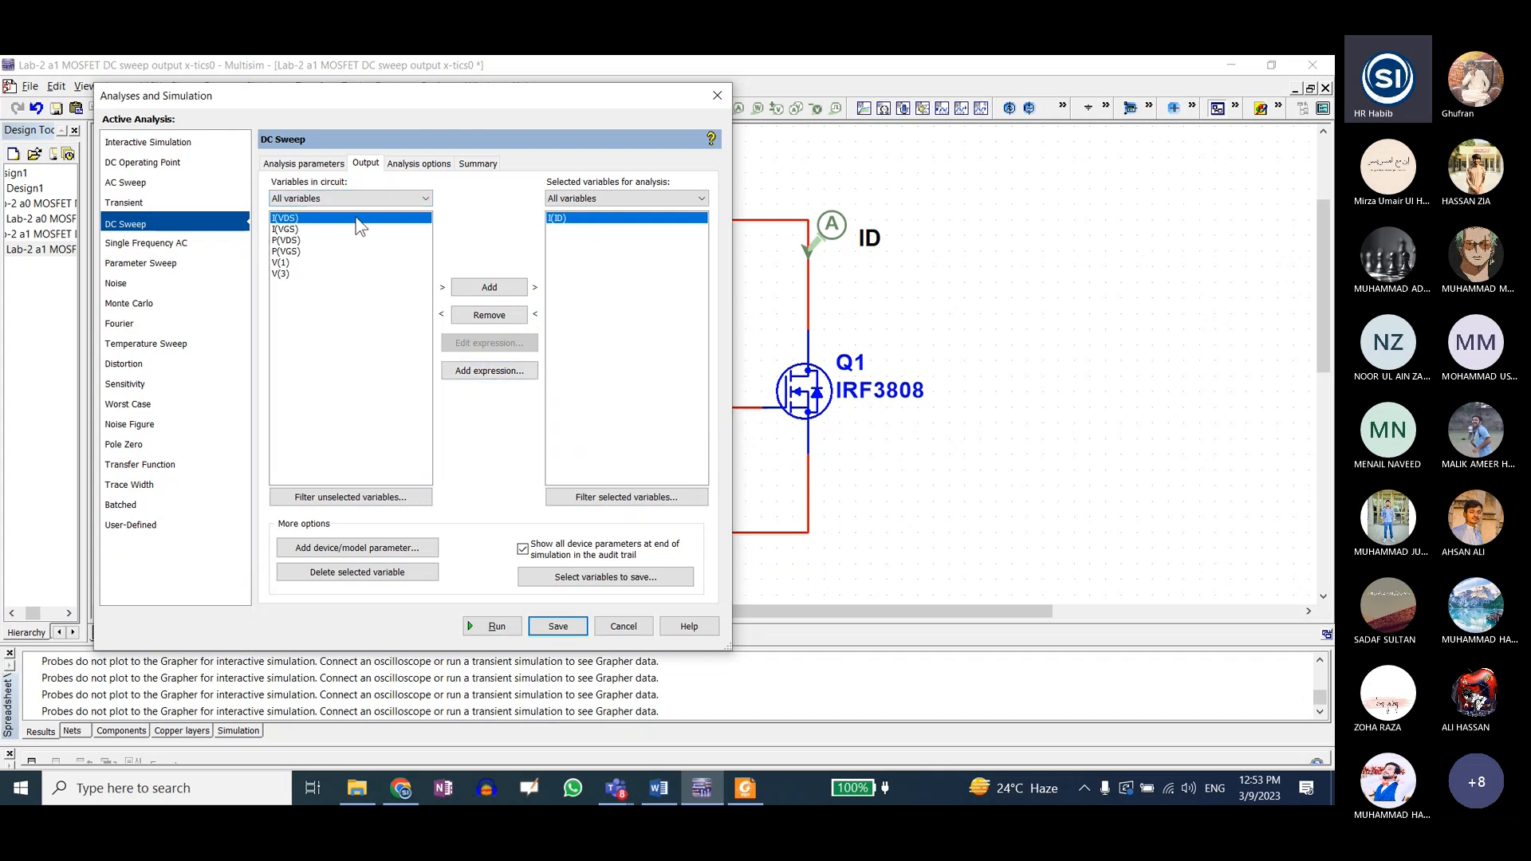
- Add P(VGS) to the variables selected for analysis and remove it again
{"action": "left_click", "coordinate": [297, 230]}
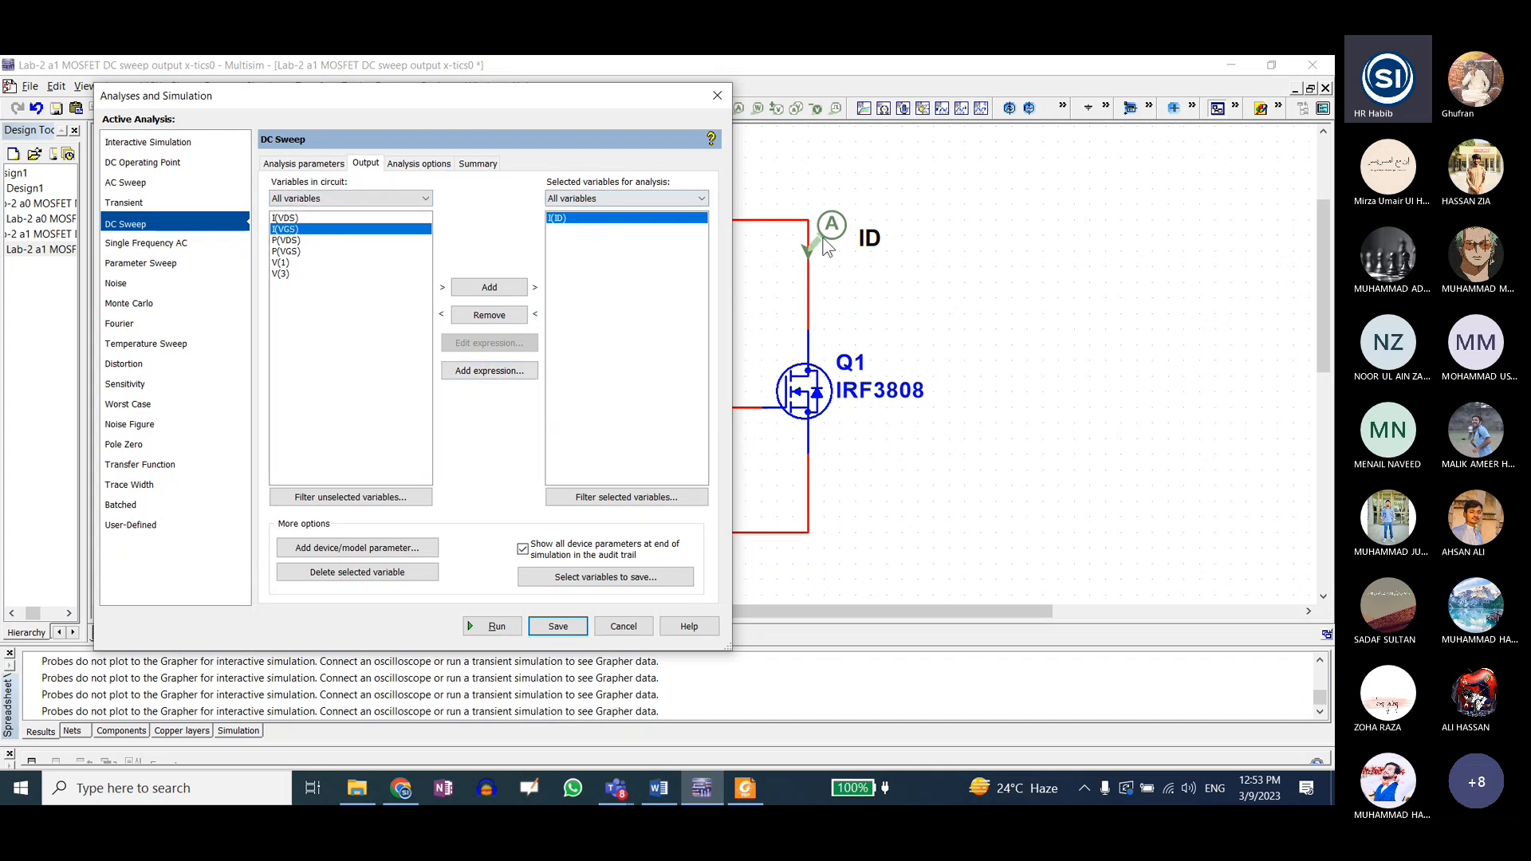
{"action": "left_click", "coordinate": [292, 252]}
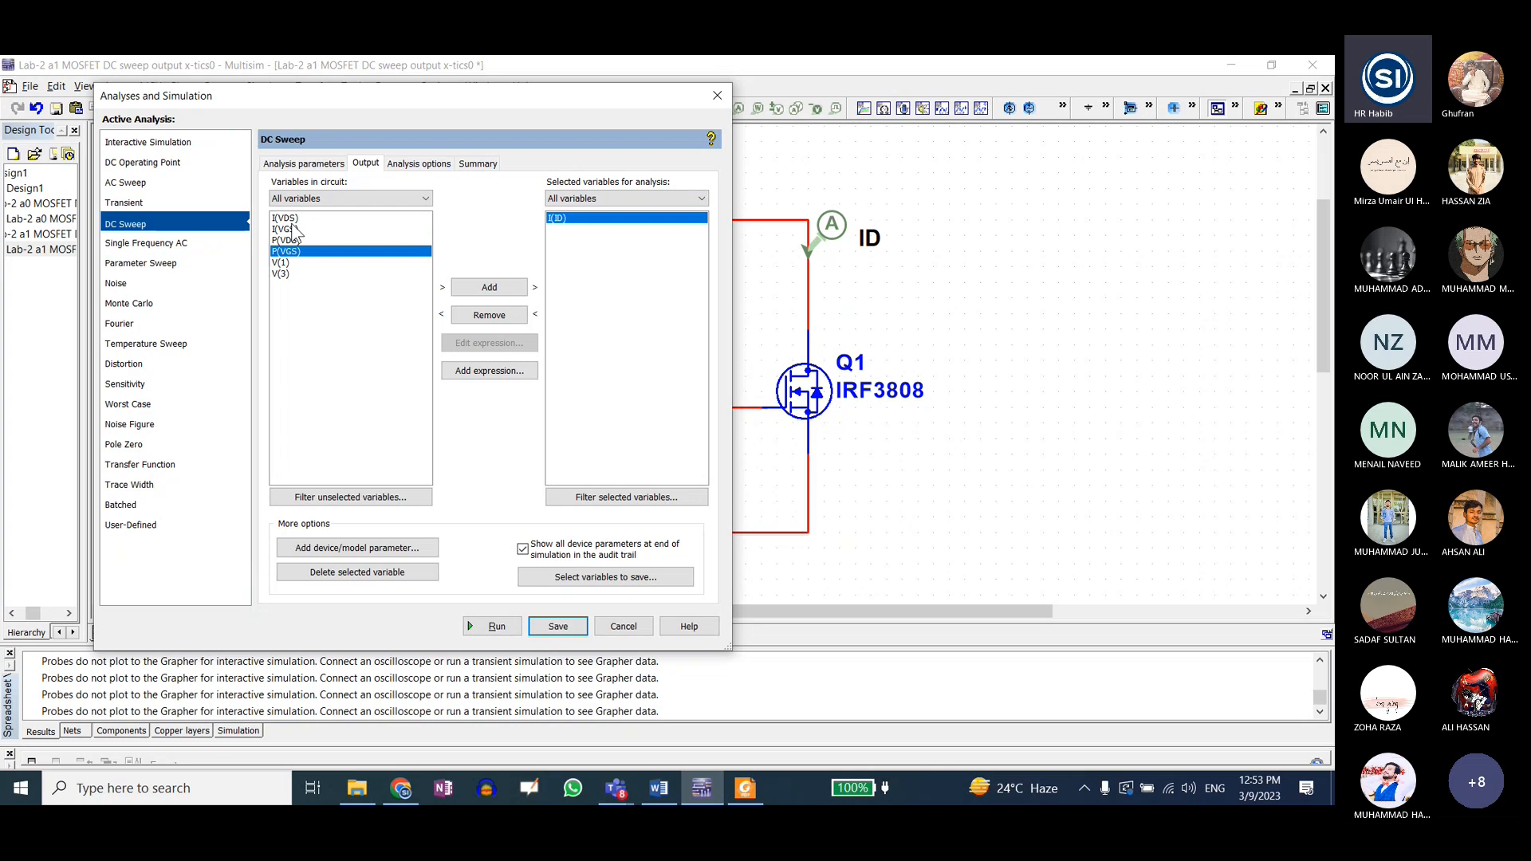
{"action": "left_click", "coordinate": [490, 289]}
{"action": "left_click", "coordinate": [573, 230]}
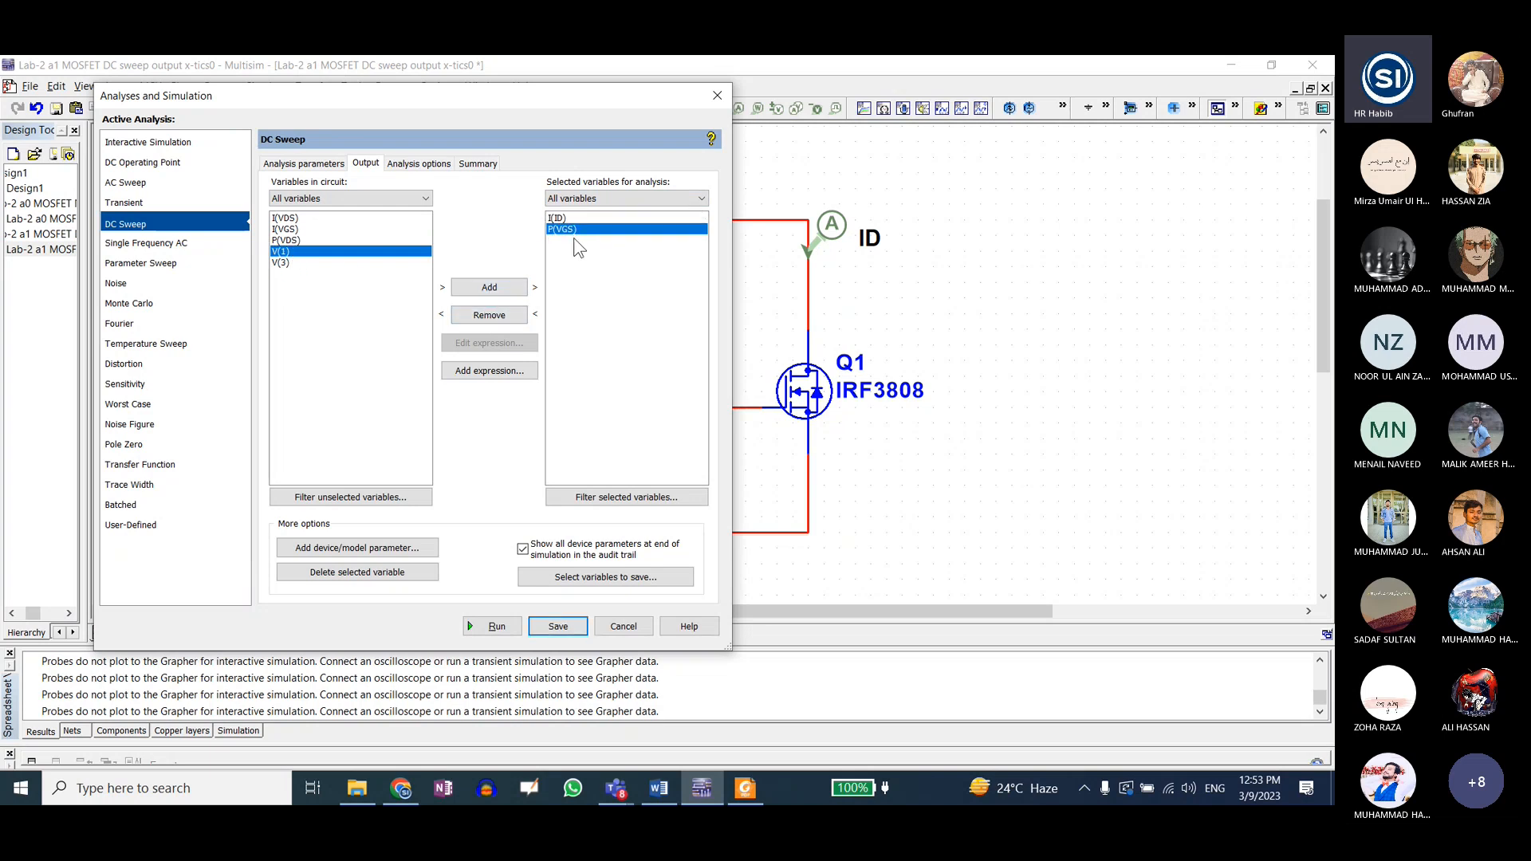
{"action": "left_click", "coordinate": [496, 314]}
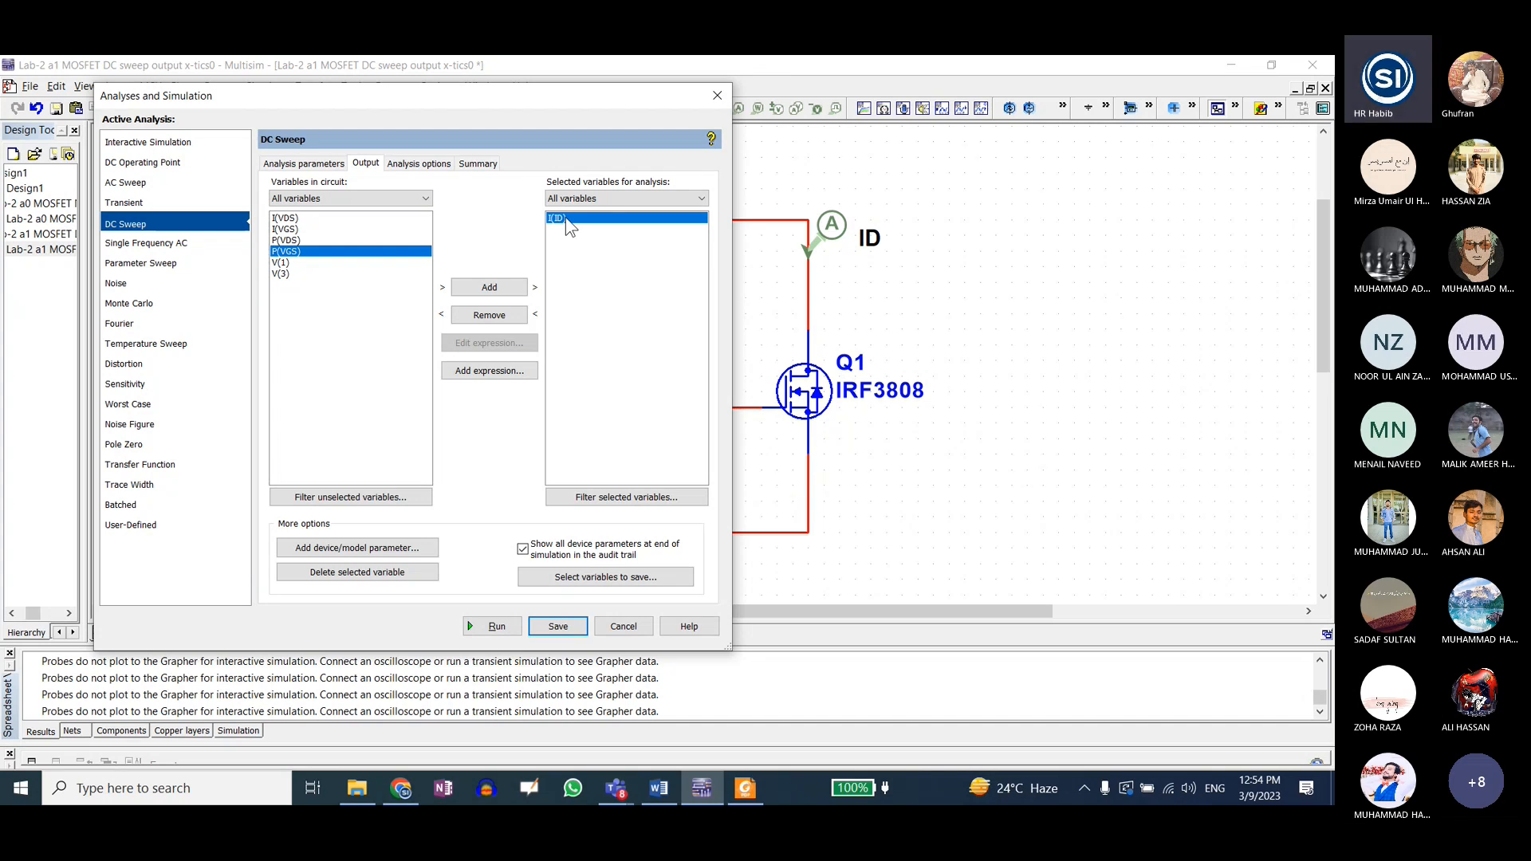
- Change source 1 of the DC sweep to VGS with a stop value of 6 V and run the sweep
{"action": "left_click", "coordinate": [312, 164]}
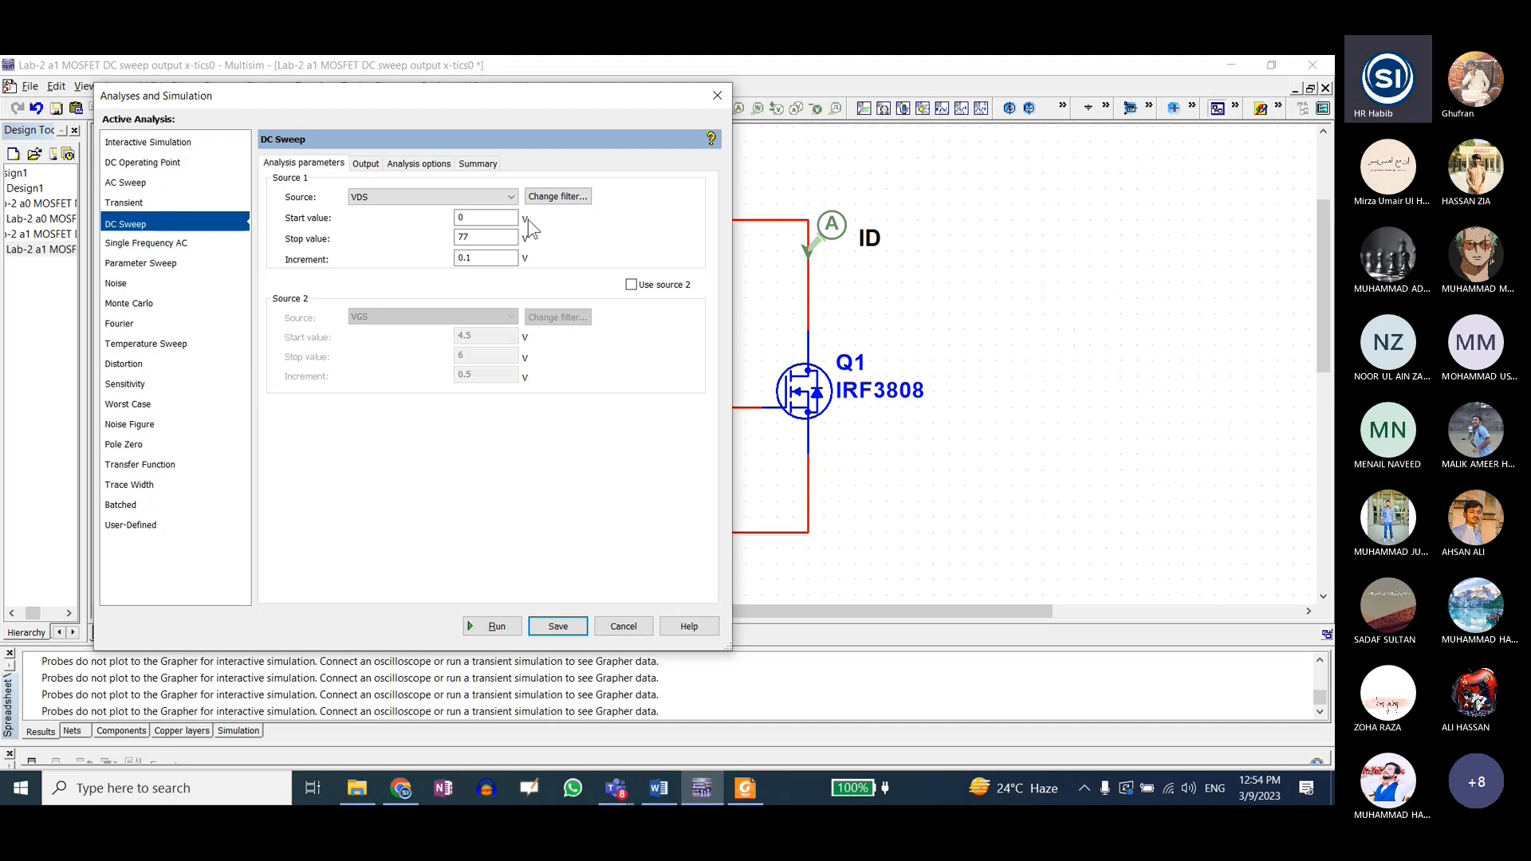
{"action": "left_click", "coordinate": [442, 194]}
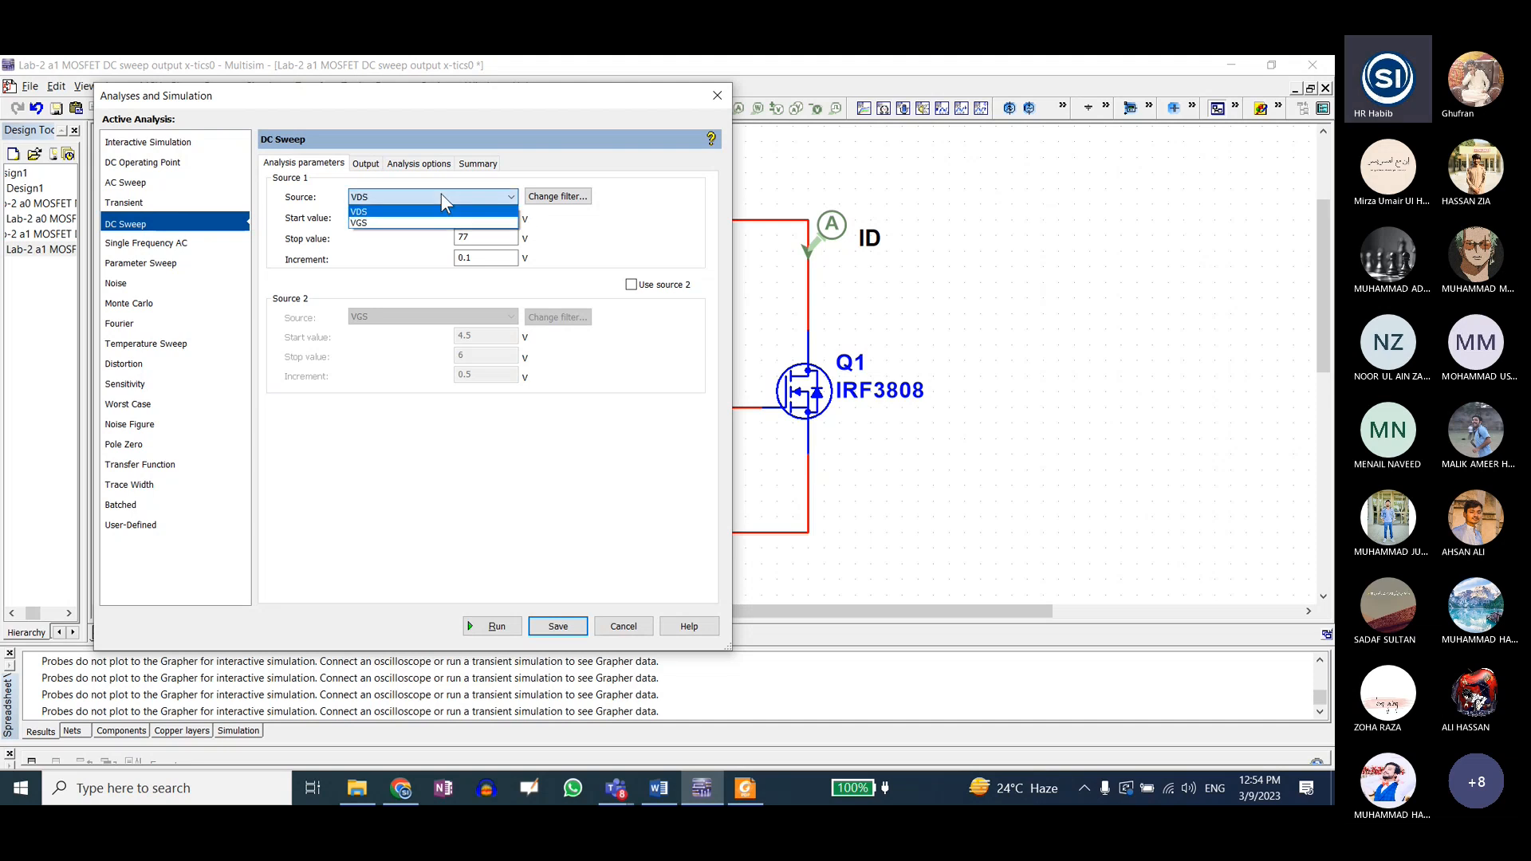
{"action": "left_click", "coordinate": [395, 222]}
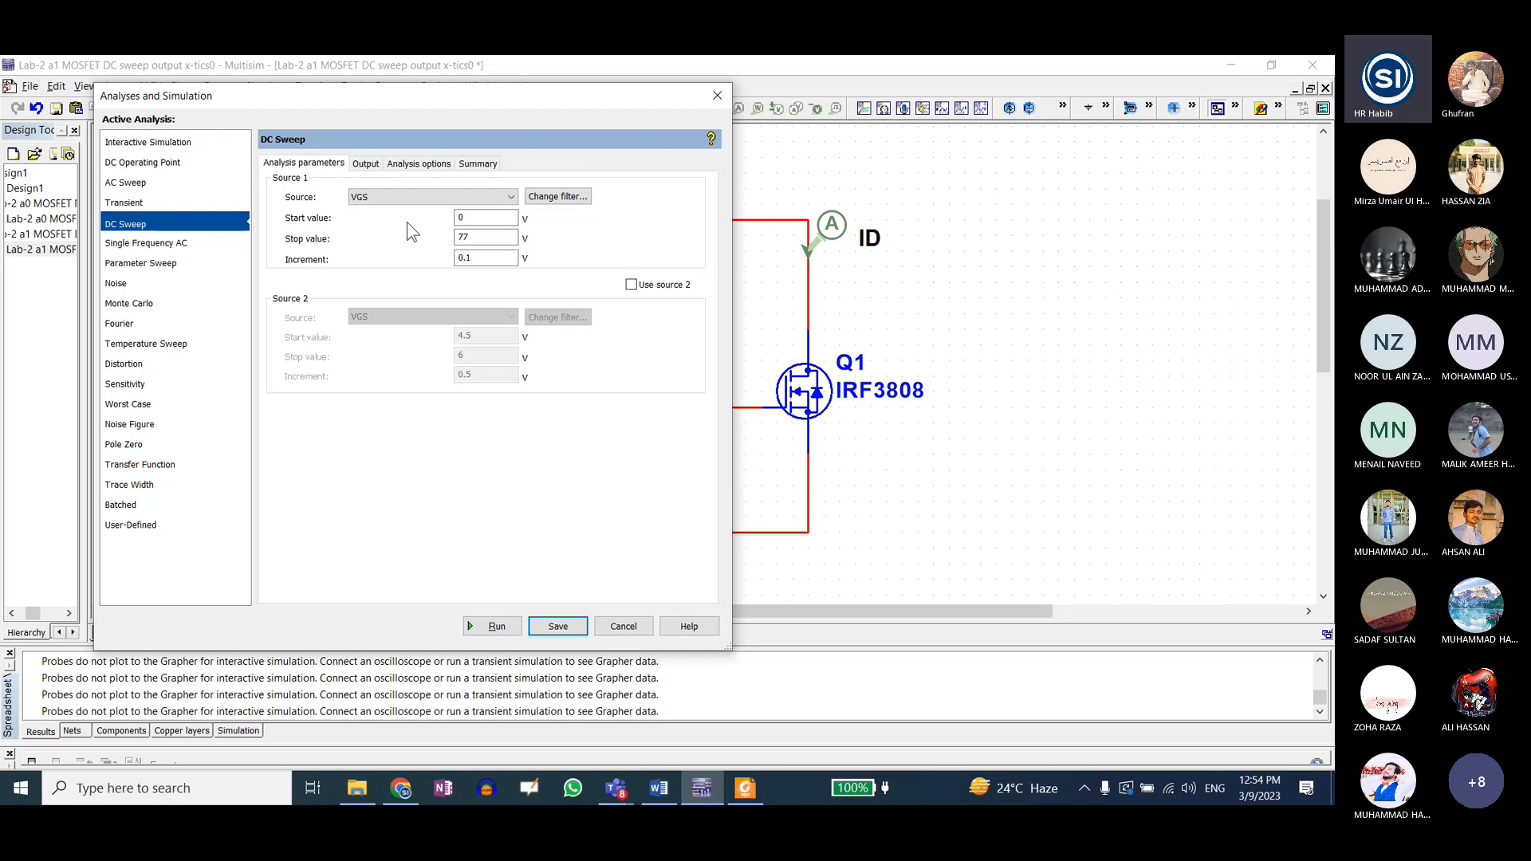
{"action": "key", "text": "Tab"}
{"action": "left_click", "coordinate": [476, 218]}
{"action": "key", "text": "Tab"}
{"action": "left_click_drag", "start_coordinate": [523, 97], "coordinate": [818, 148]}
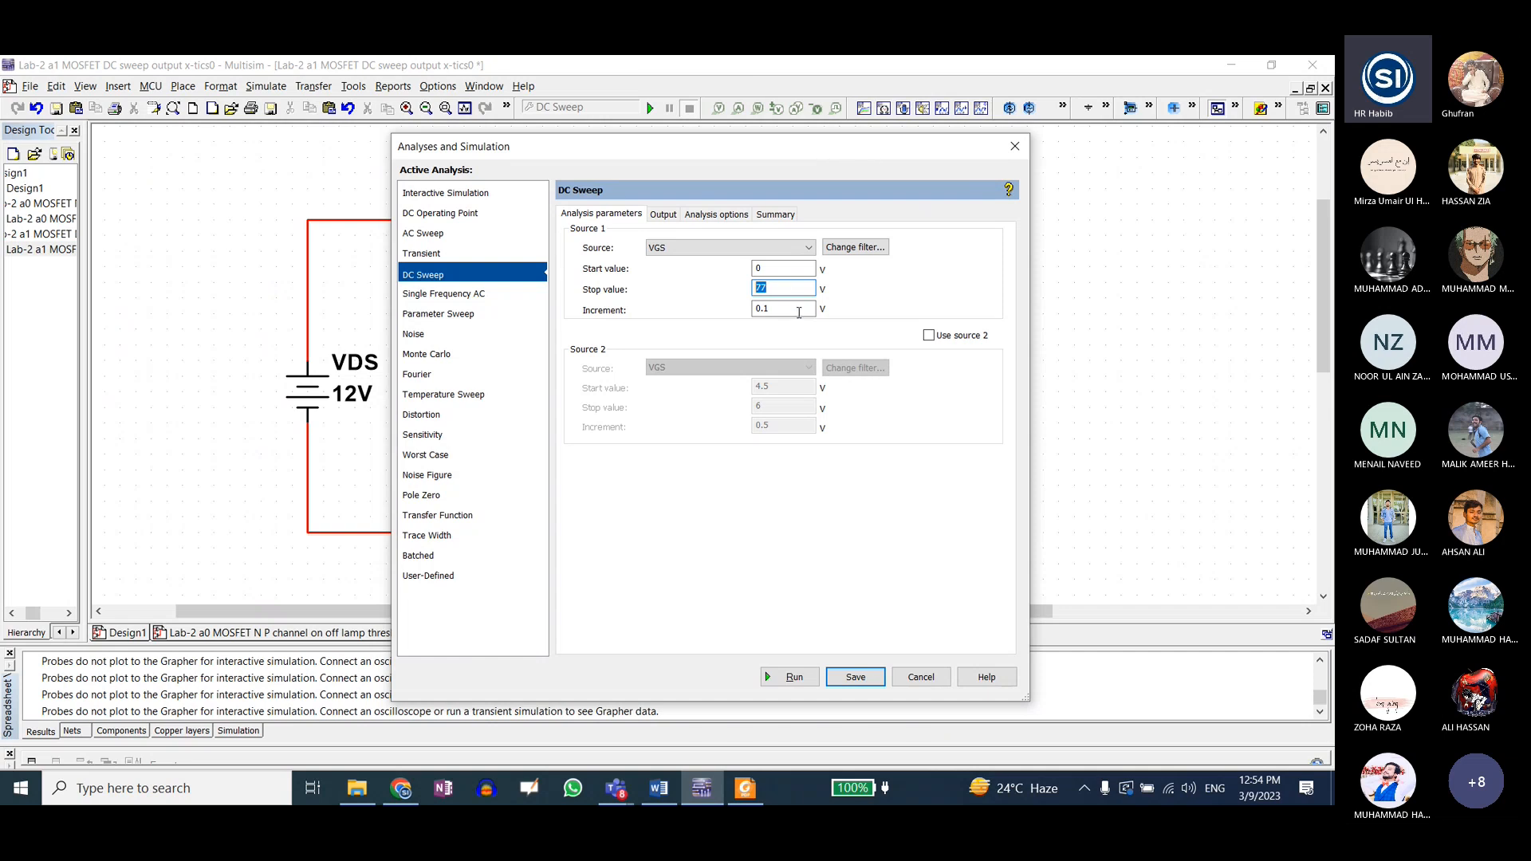
{"action": "type", "text": "6"}
{"action": "key", "text": "Tab"}
{"action": "left_click", "coordinate": [790, 677]}
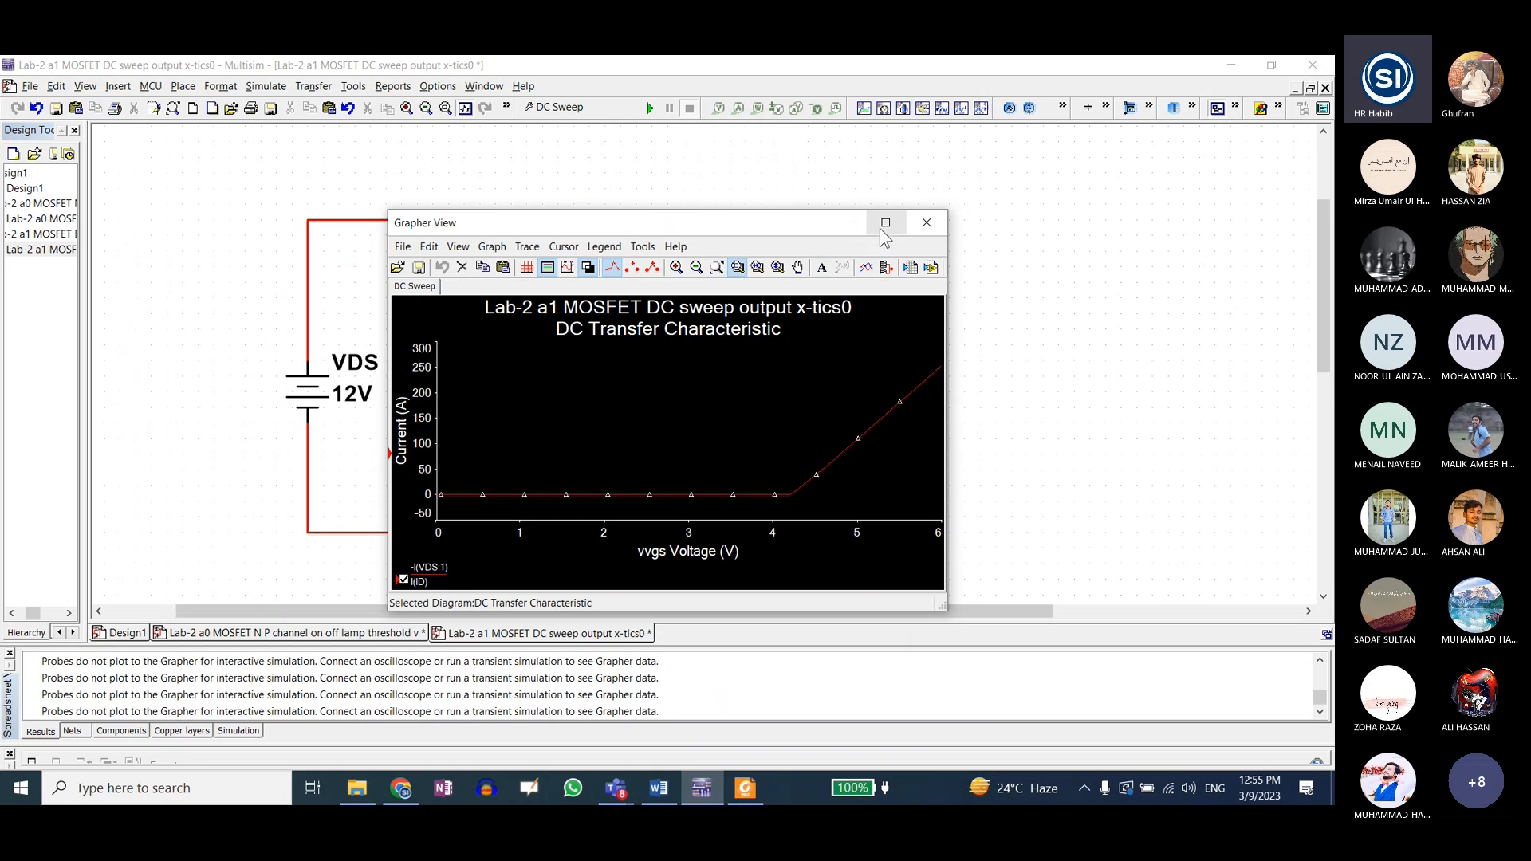
- Give the transfer characteristic graph a white background with grid lines and show it full screen
{"action": "left_click", "coordinate": [587, 267]}
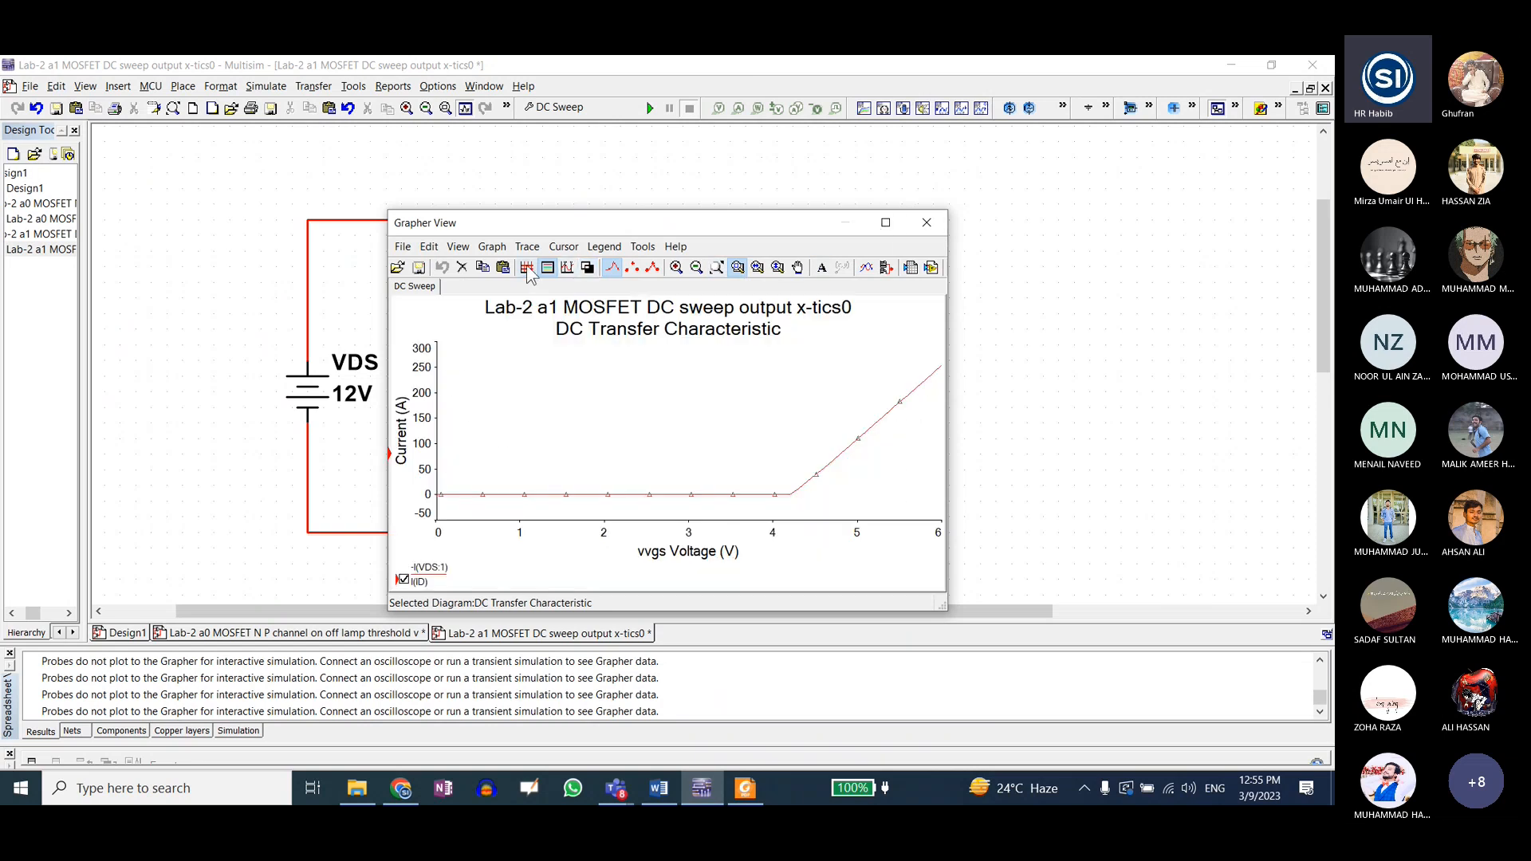
{"action": "left_click", "coordinate": [885, 223]}
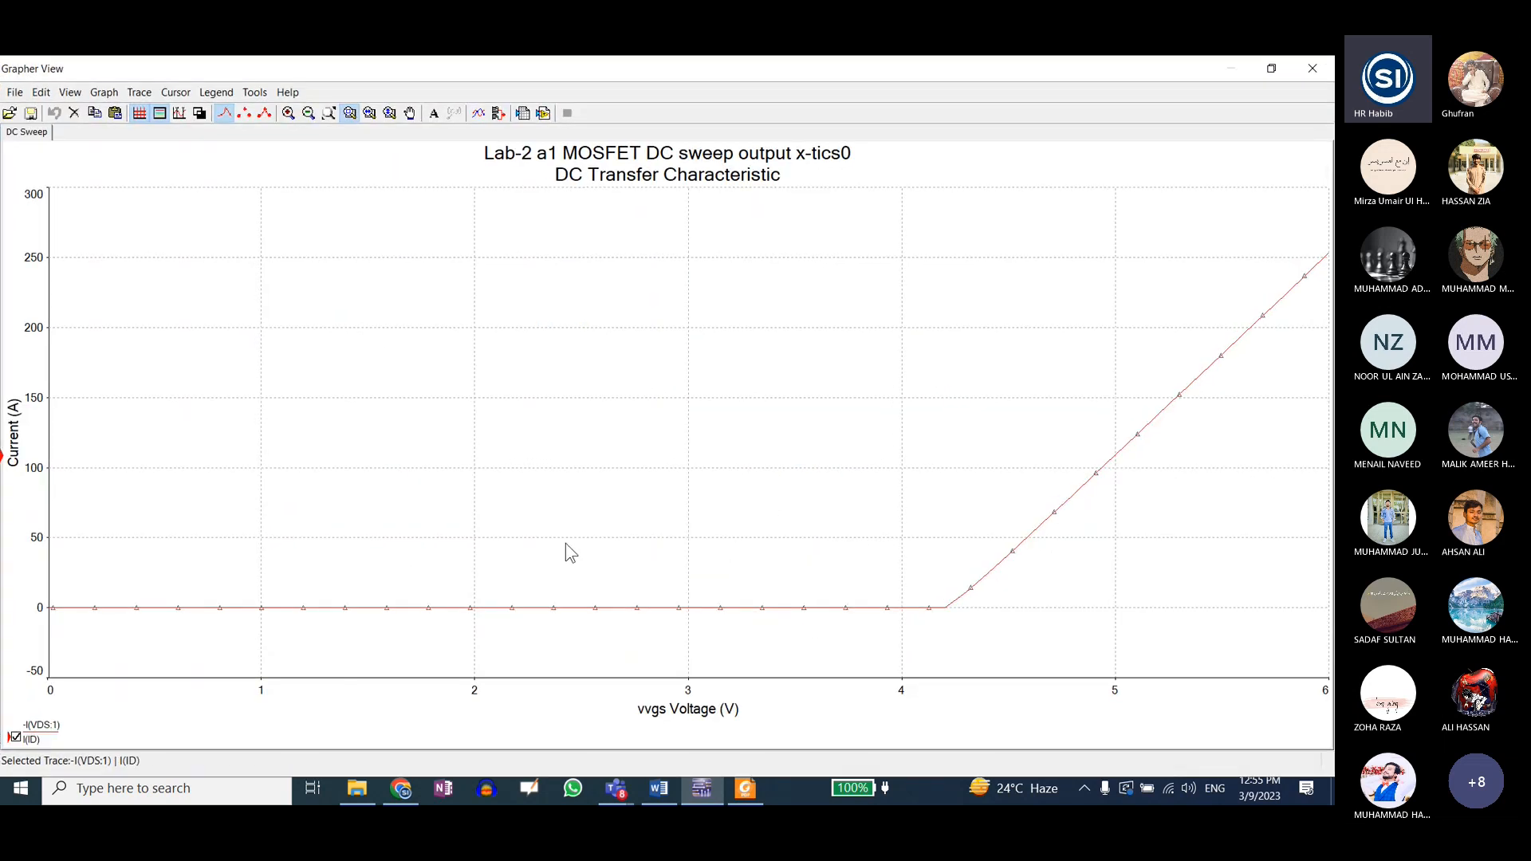
{"action": "mouse_move", "coordinate": [922, 584]}
{"action": "left_mouse_down"}
{"action": "mouse_move", "coordinate": [971, 637]}
{"action": "mouse_move", "coordinate": [931, 561]}
{"action": "left_mouse_up"}
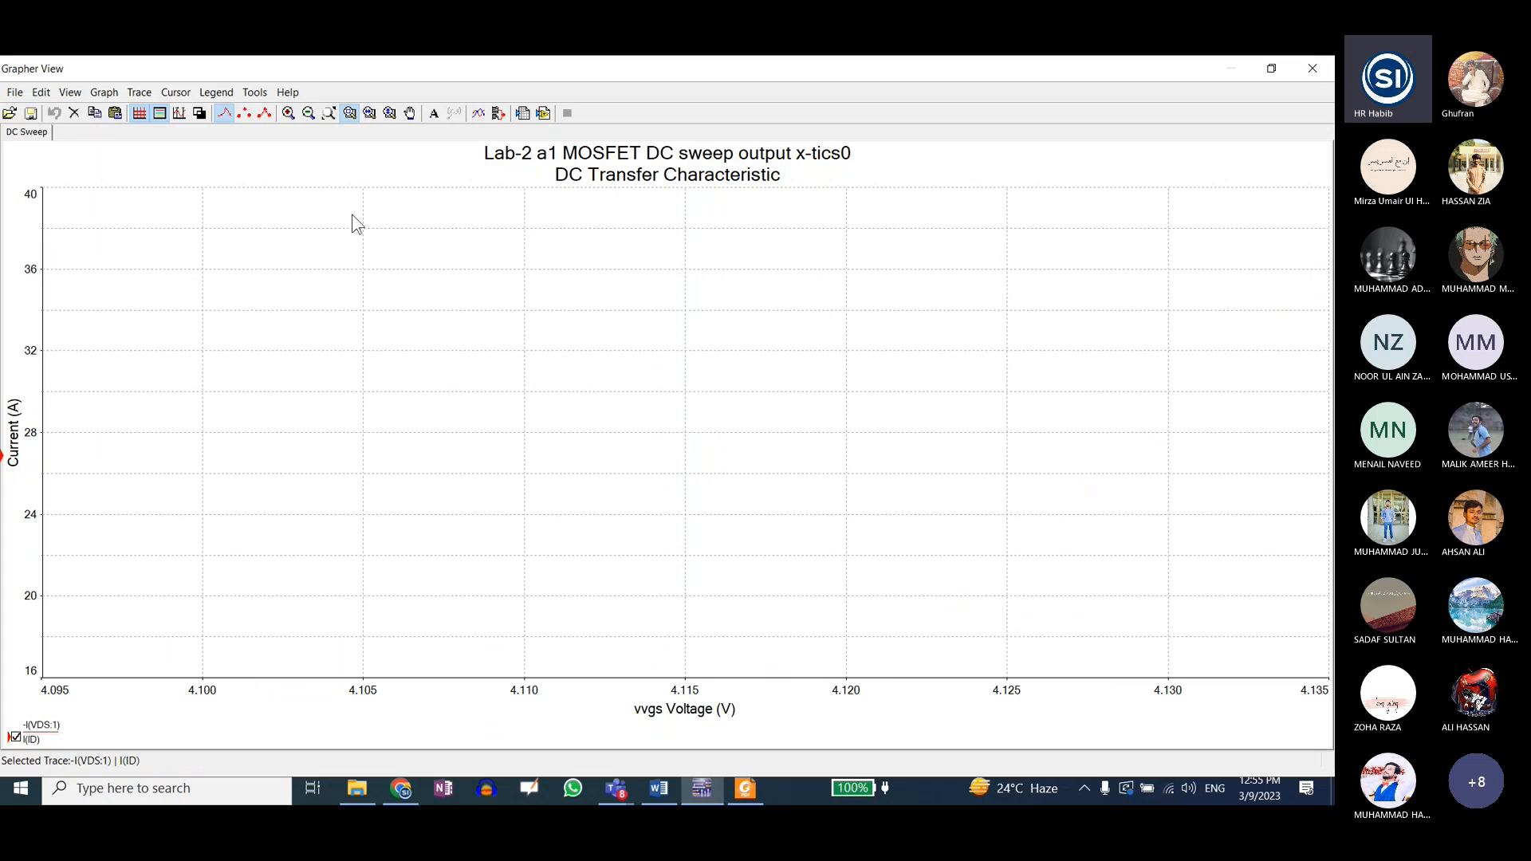
{"action": "left_click", "coordinate": [329, 112]}
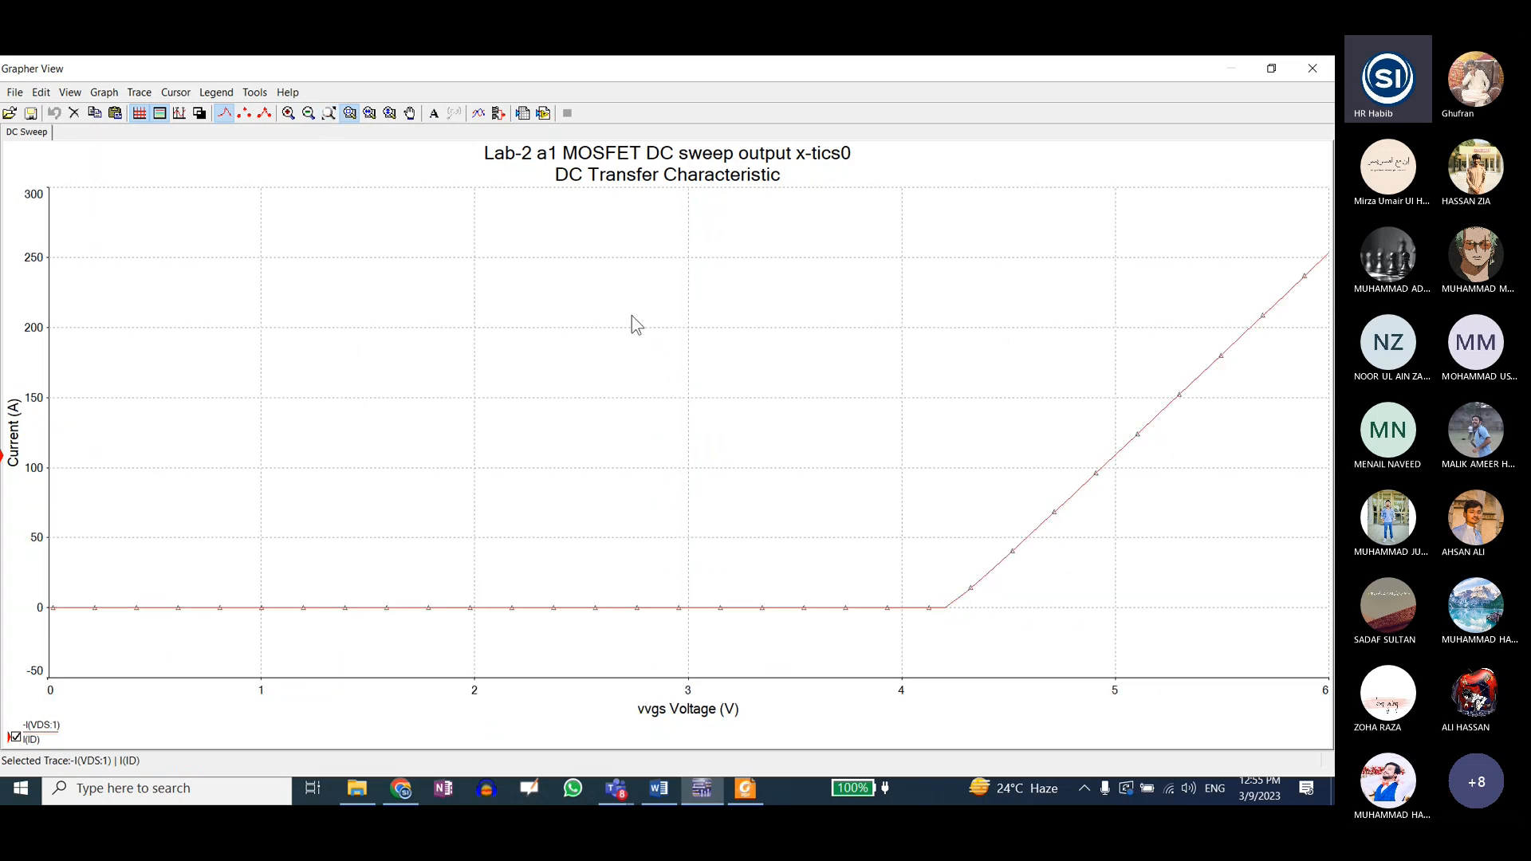
- Check the title settings in the page properties and the graph properties without changing them
{"action": "double_click", "coordinate": [641, 154]}
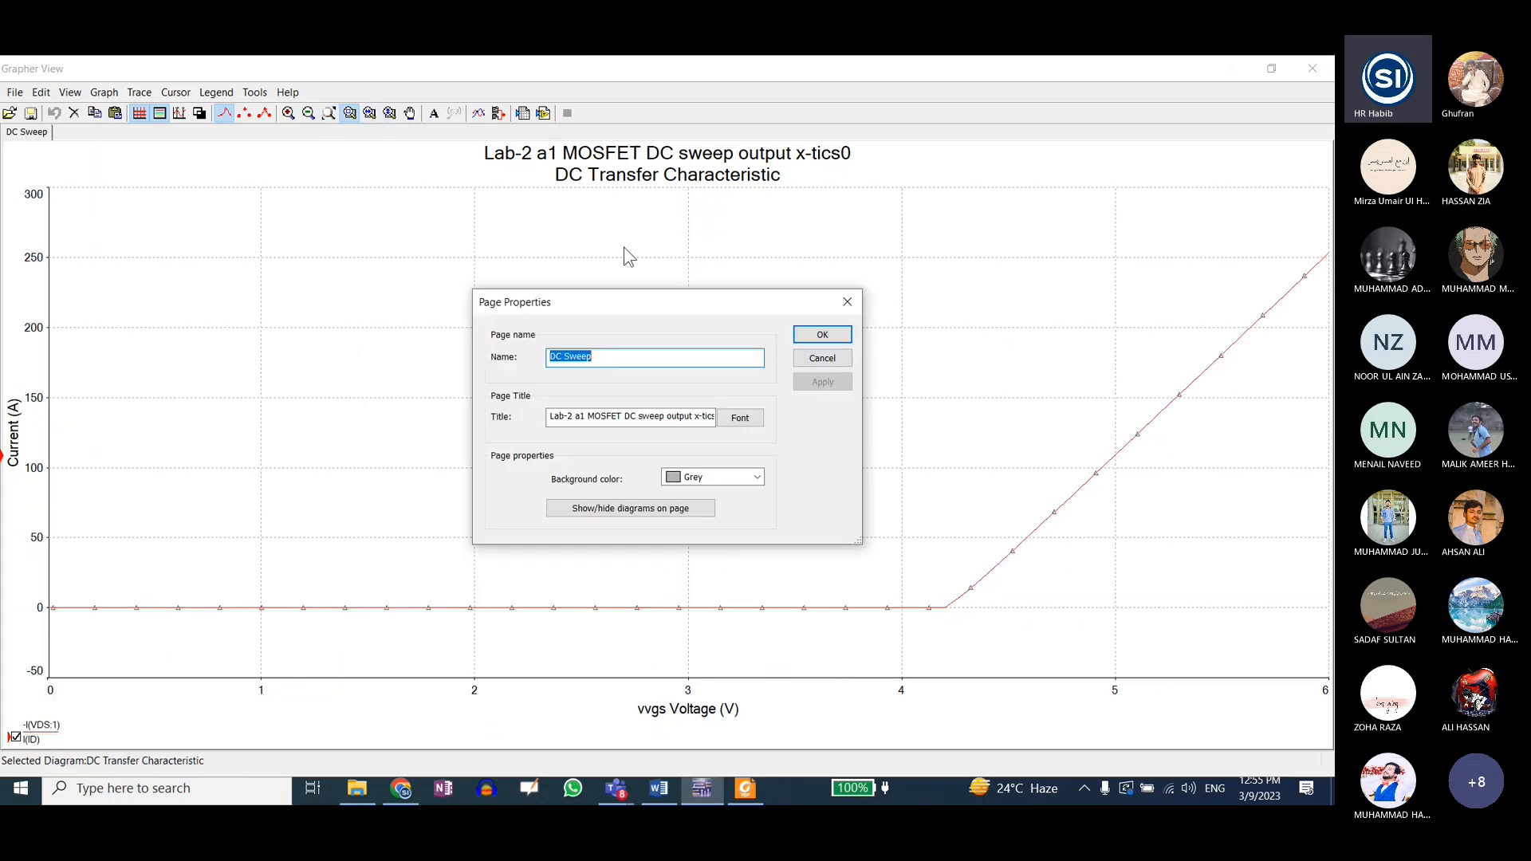
{"action": "key", "text": "Tab"}
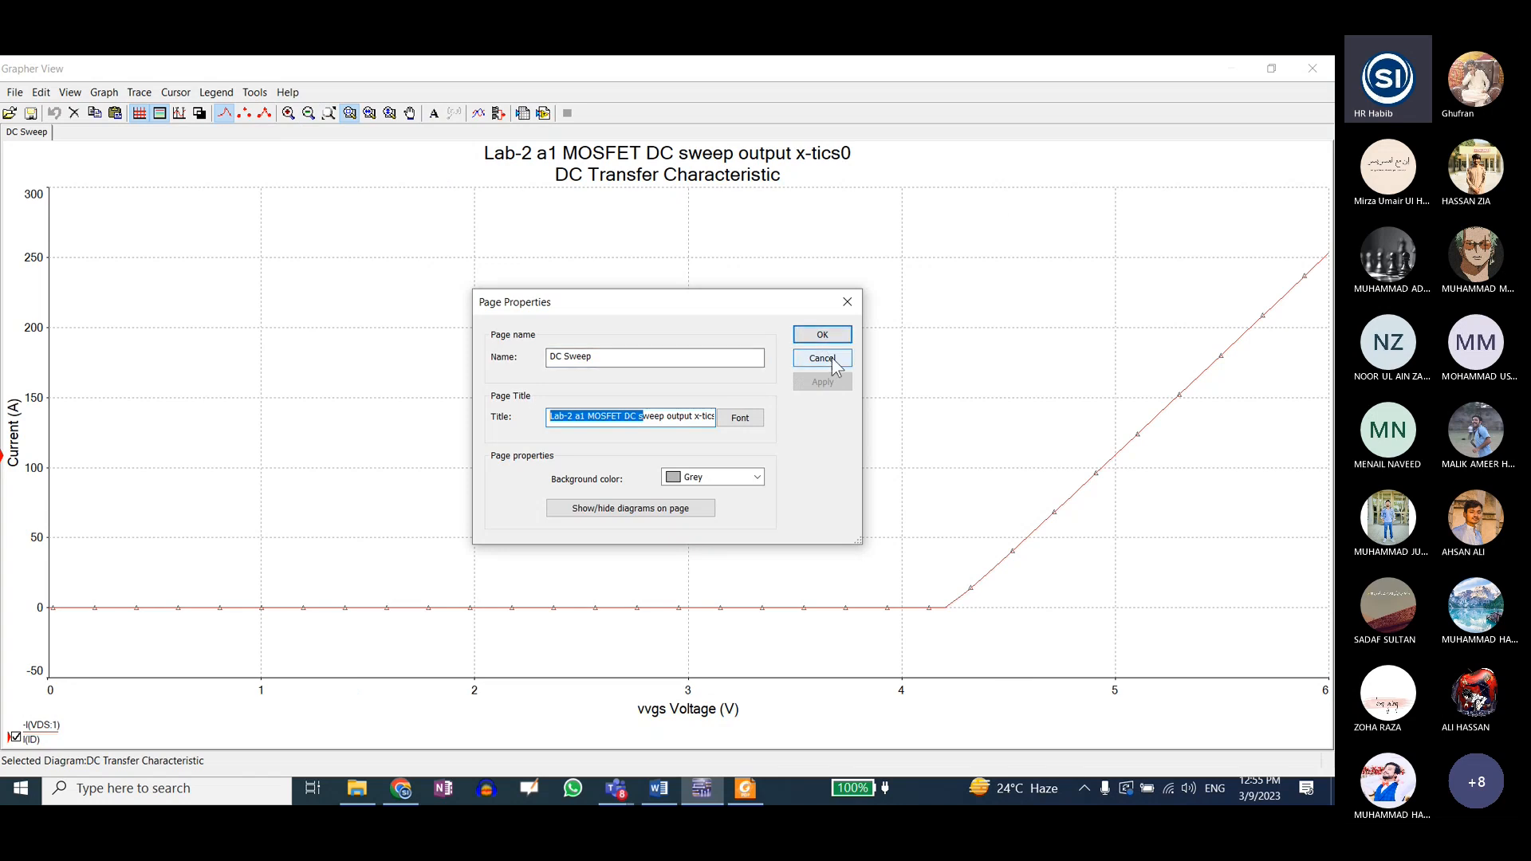
{"action": "left_click", "coordinate": [822, 358]}
{"action": "double_click", "coordinate": [682, 174]}
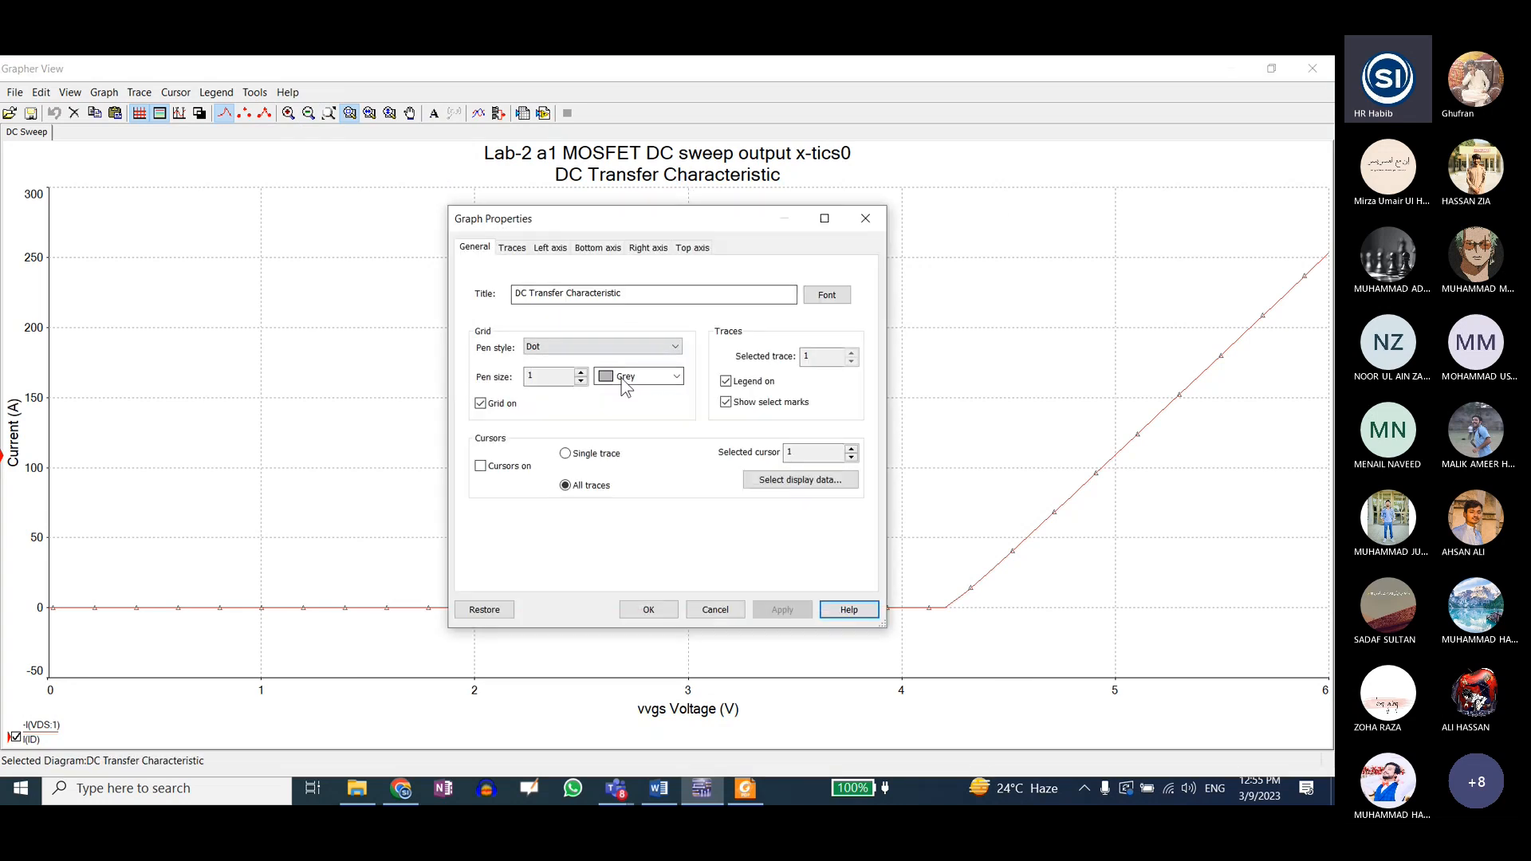
{"action": "left_click_drag", "start_coordinate": [643, 294], "coordinate": [461, 292]}
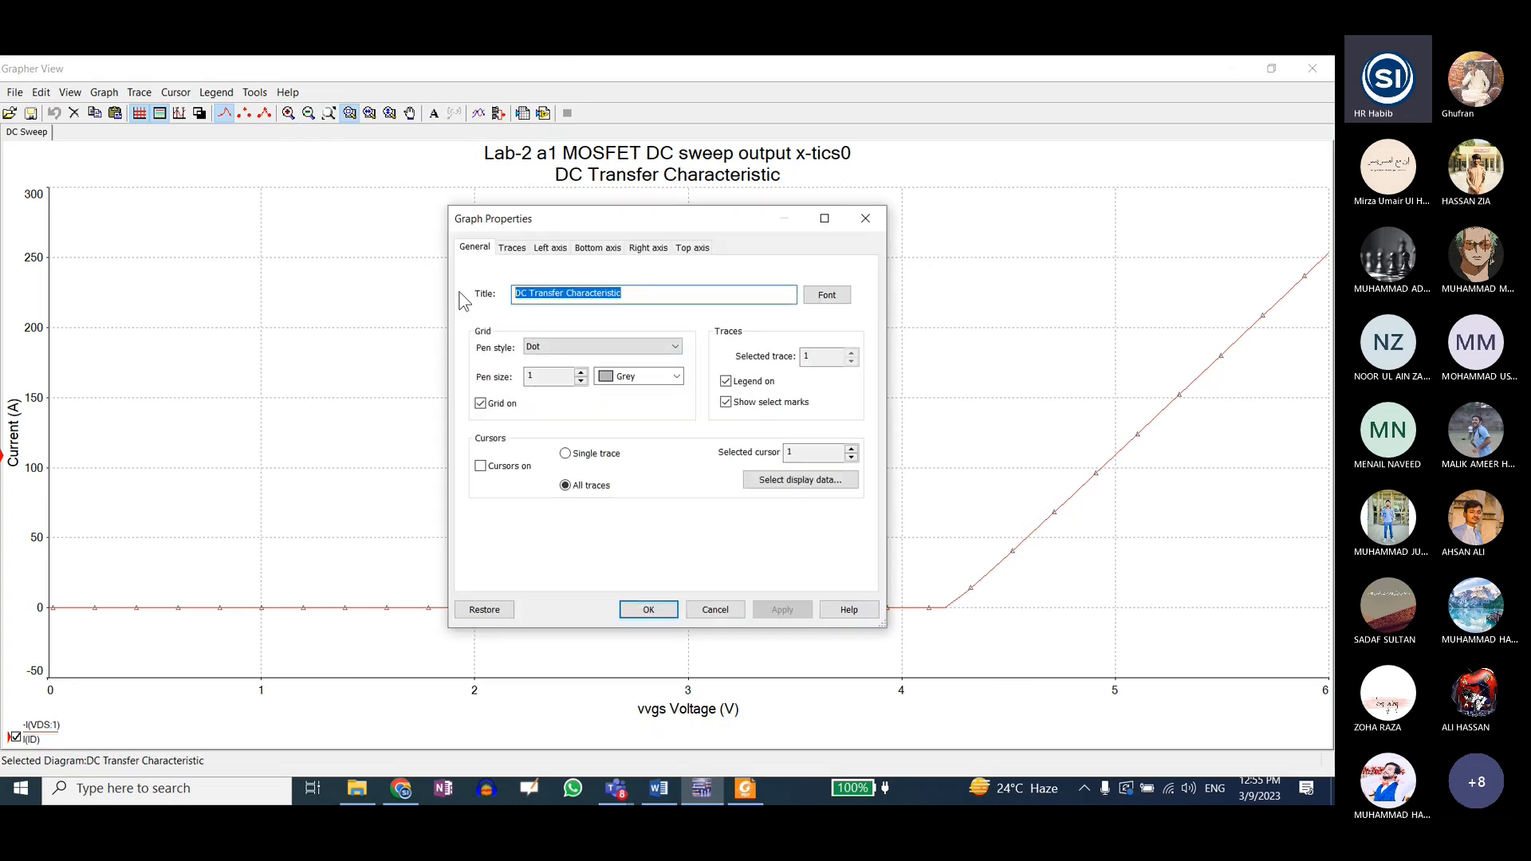
{"action": "left_click", "coordinate": [713, 610]}
- Zoom in on the knee of the I(ID) curve to examine the gate voltage where drain current starts
{"action": "left_click", "coordinate": [943, 611]}
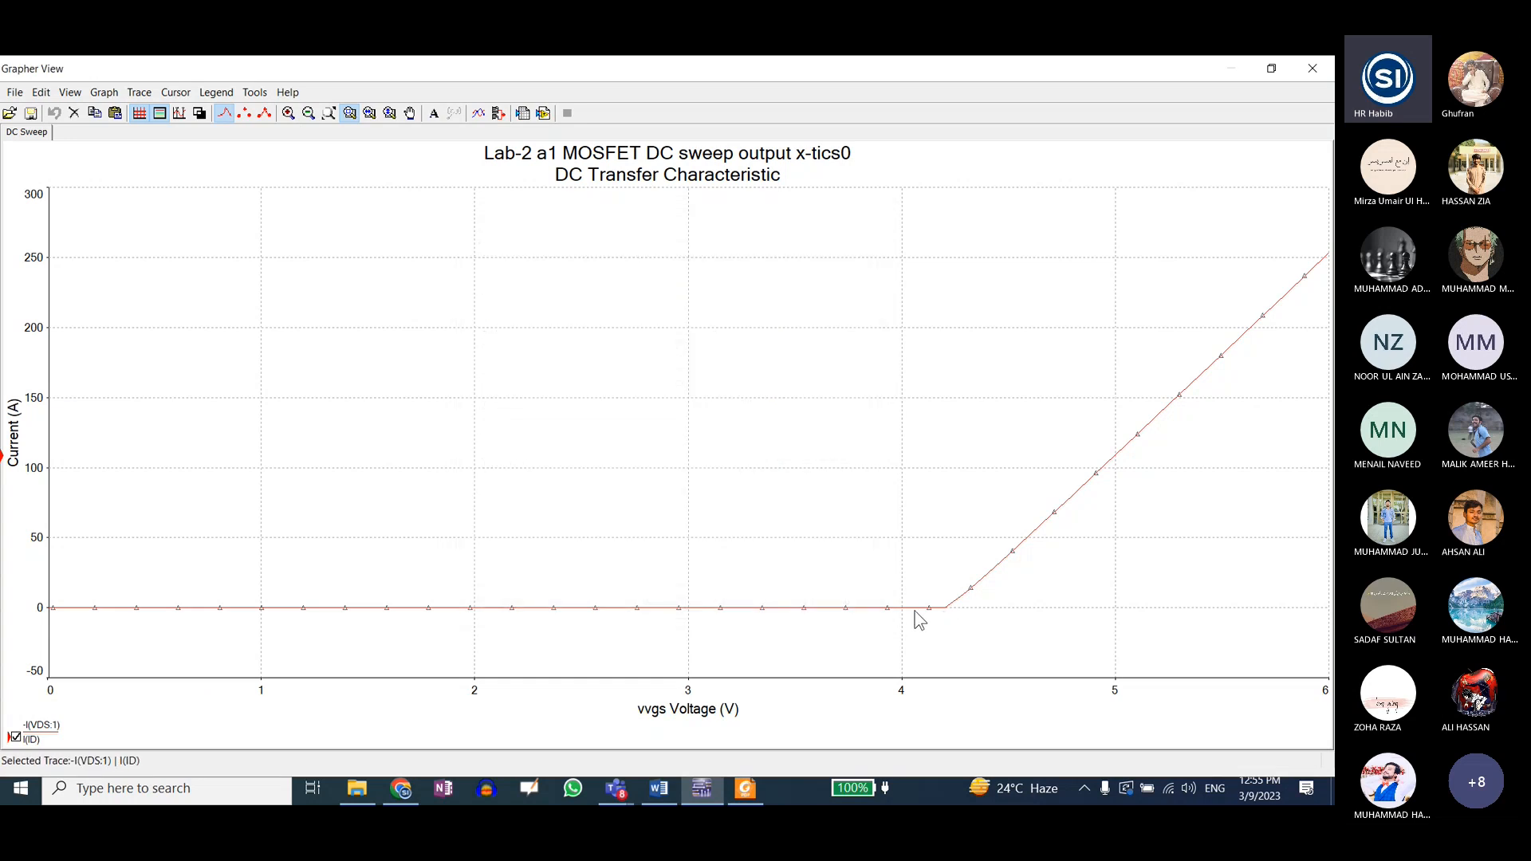
{"action": "left_click_drag", "start_coordinate": [927, 584], "coordinate": [987, 636]}
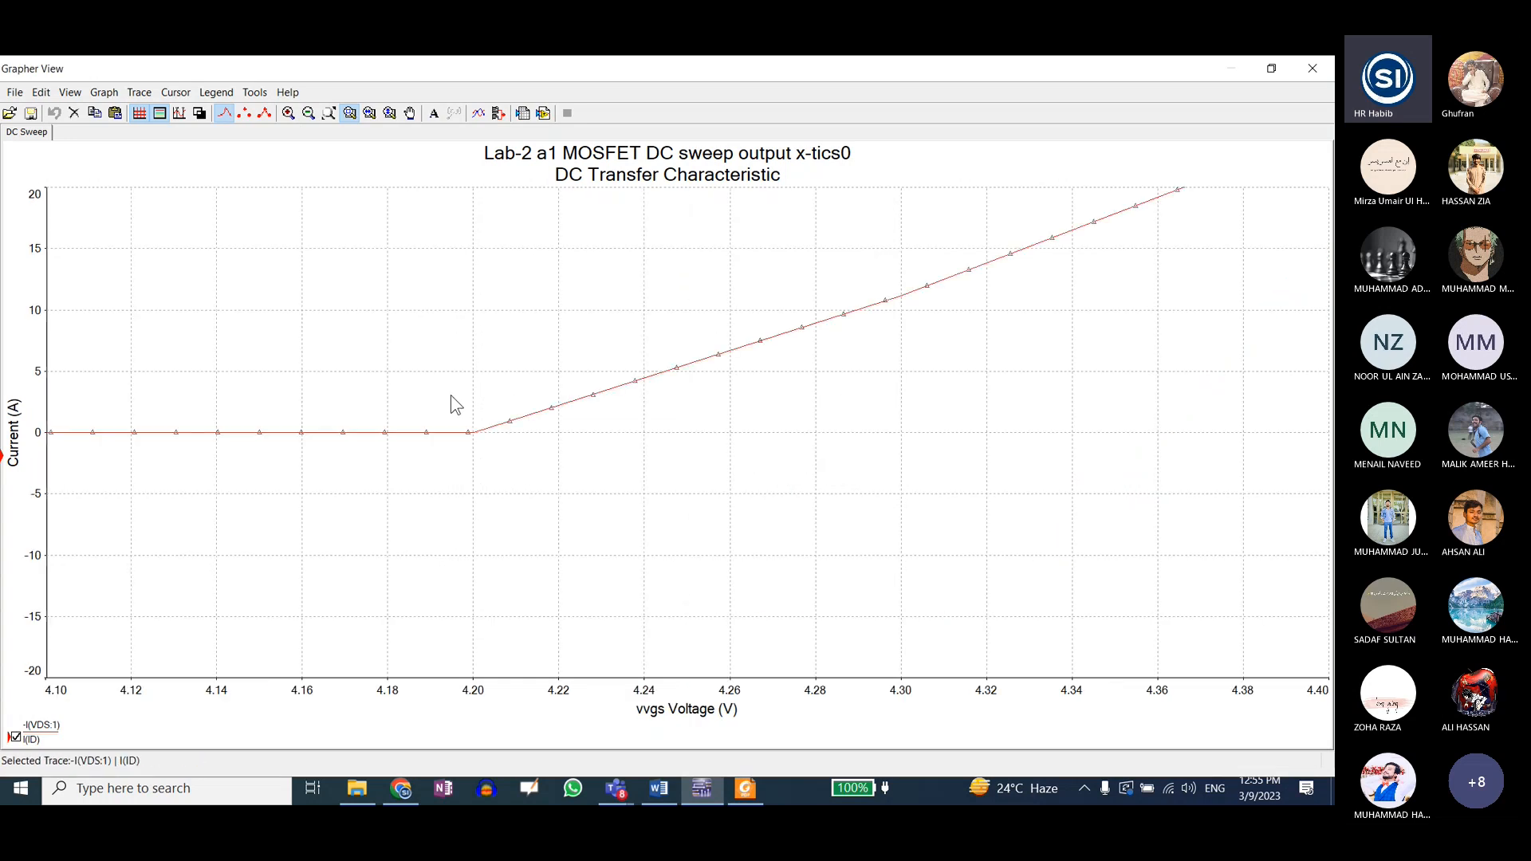
{"action": "left_click_drag", "start_coordinate": [452, 395], "coordinate": [528, 480]}
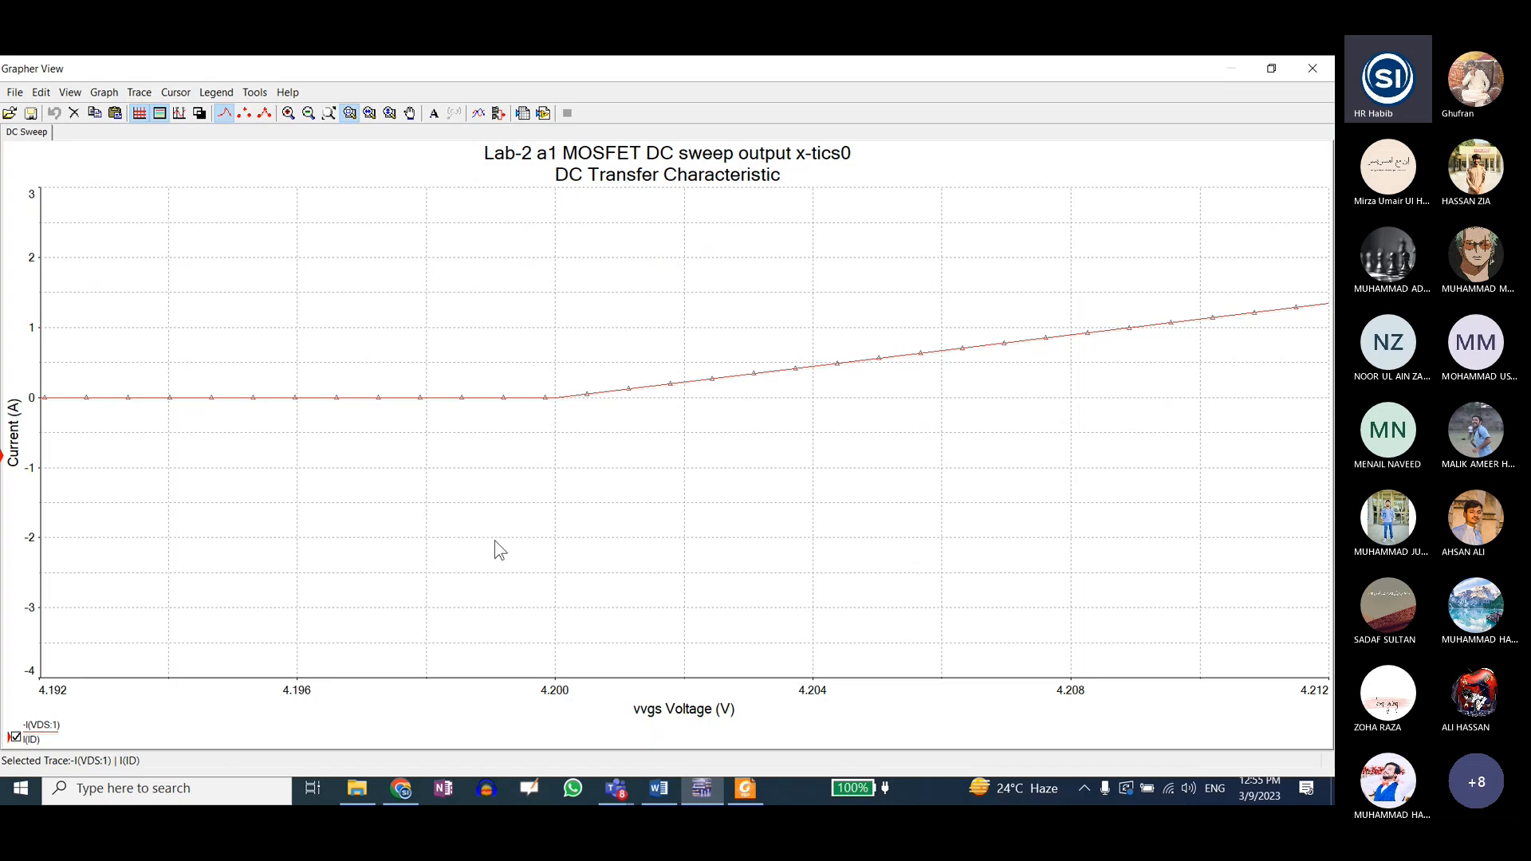
- Fit the whole transfer characteristic in the graph and reduce the graph window so the circuit is accessible
{"action": "left_click", "coordinate": [331, 113]}
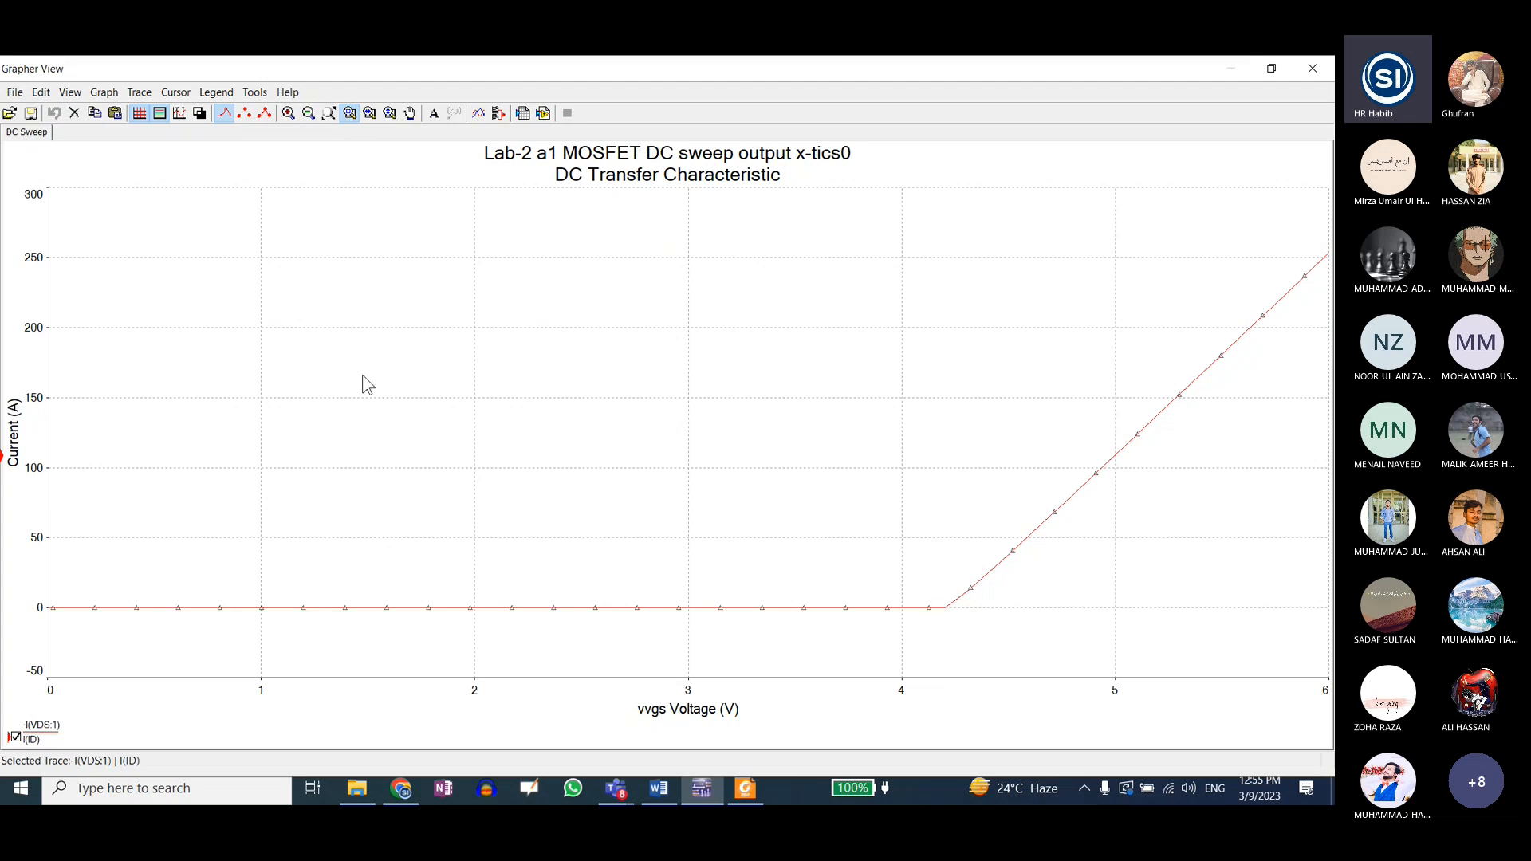
{"action": "left_click", "coordinate": [1271, 67]}
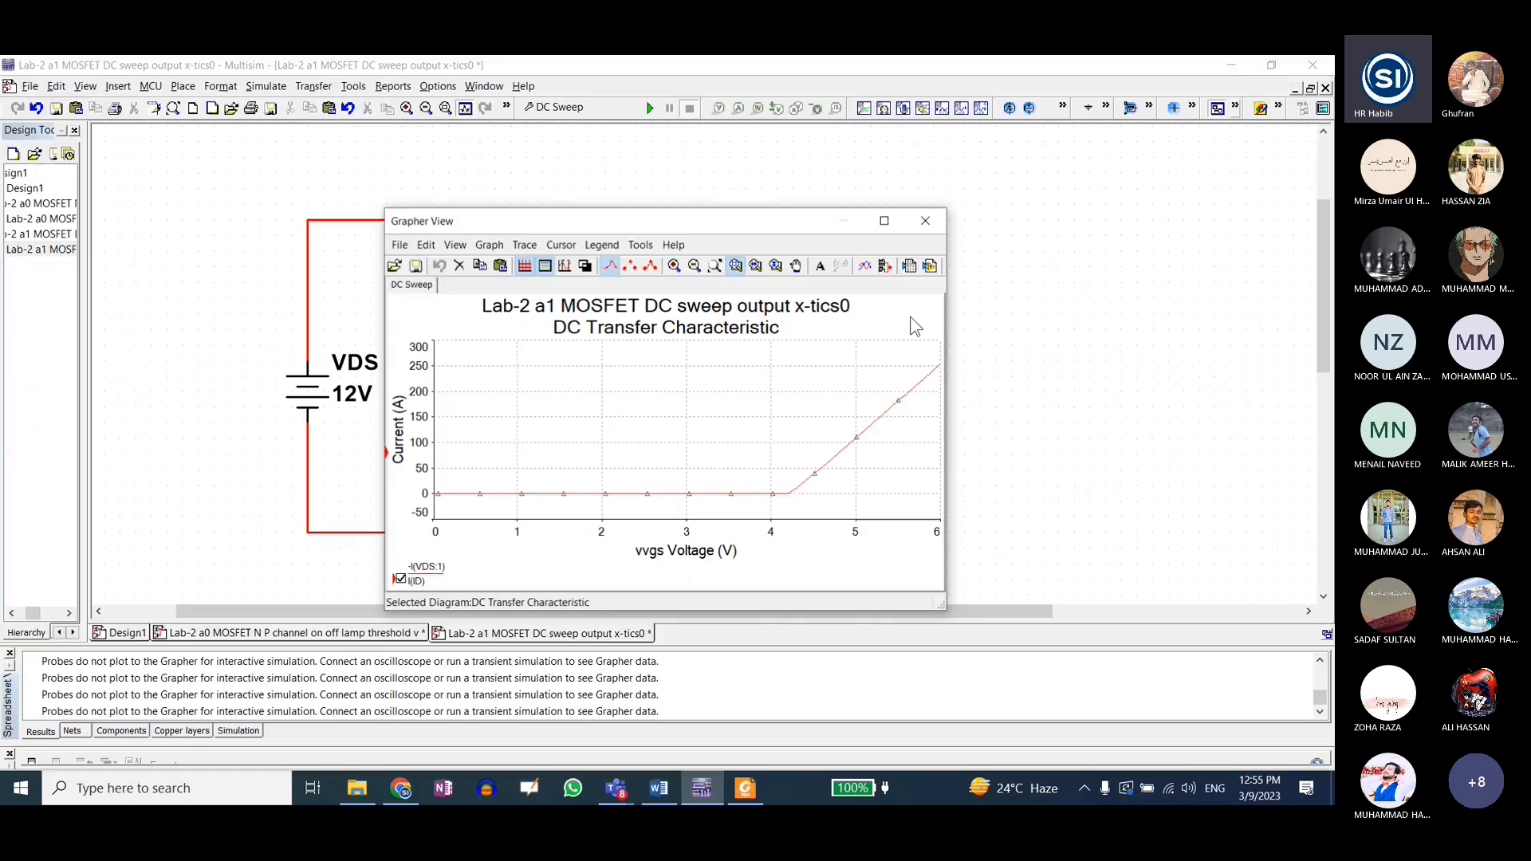
{"action": "left_click_drag", "start_coordinate": [733, 234], "coordinate": [893, 251]}
{"action": "left_click", "coordinate": [893, 251]}
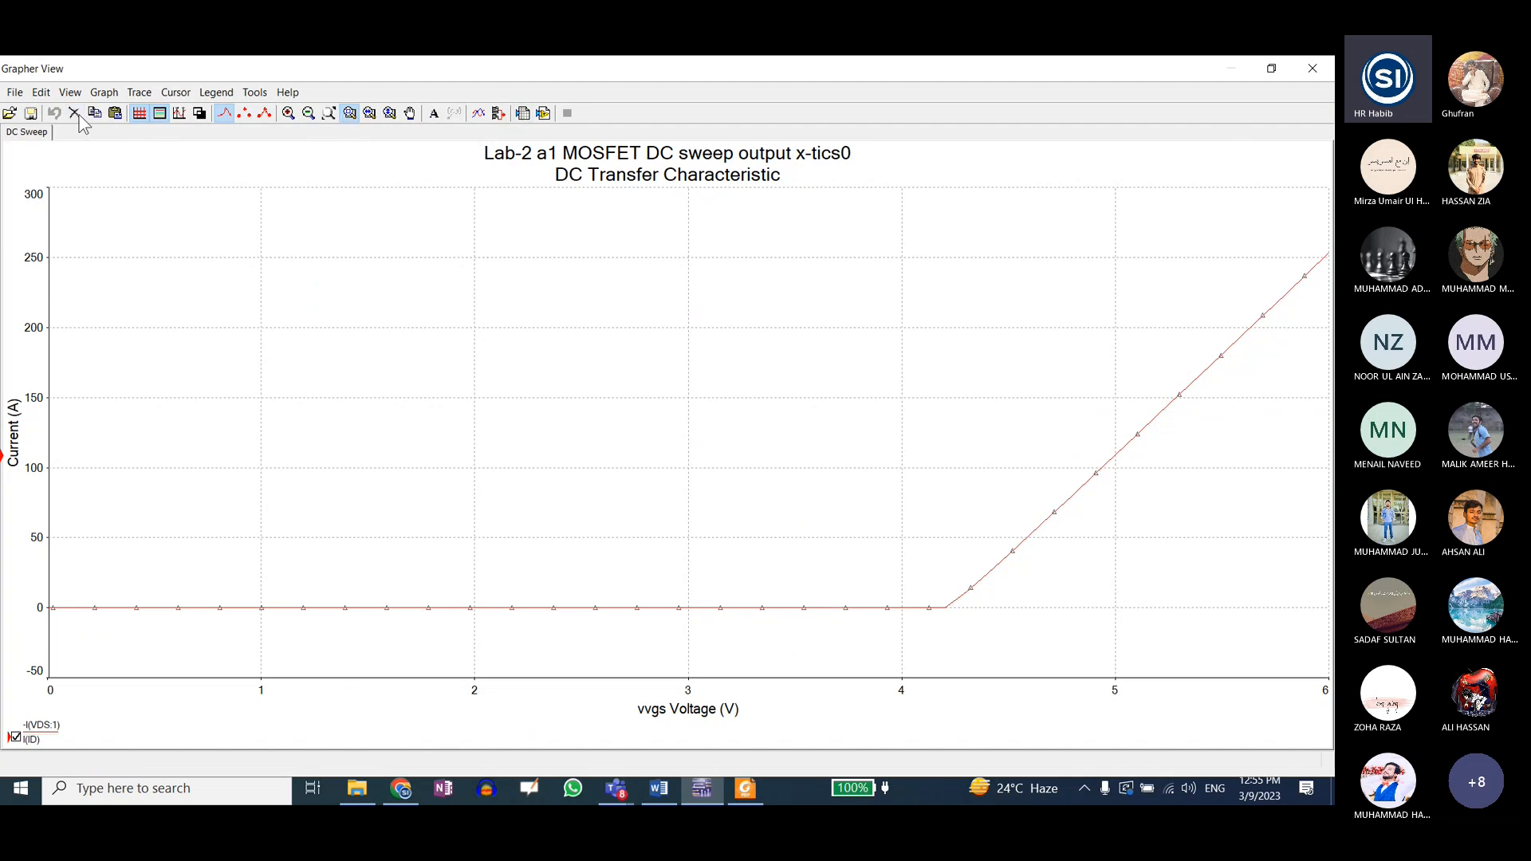
{"action": "left_click", "coordinate": [1271, 68]}
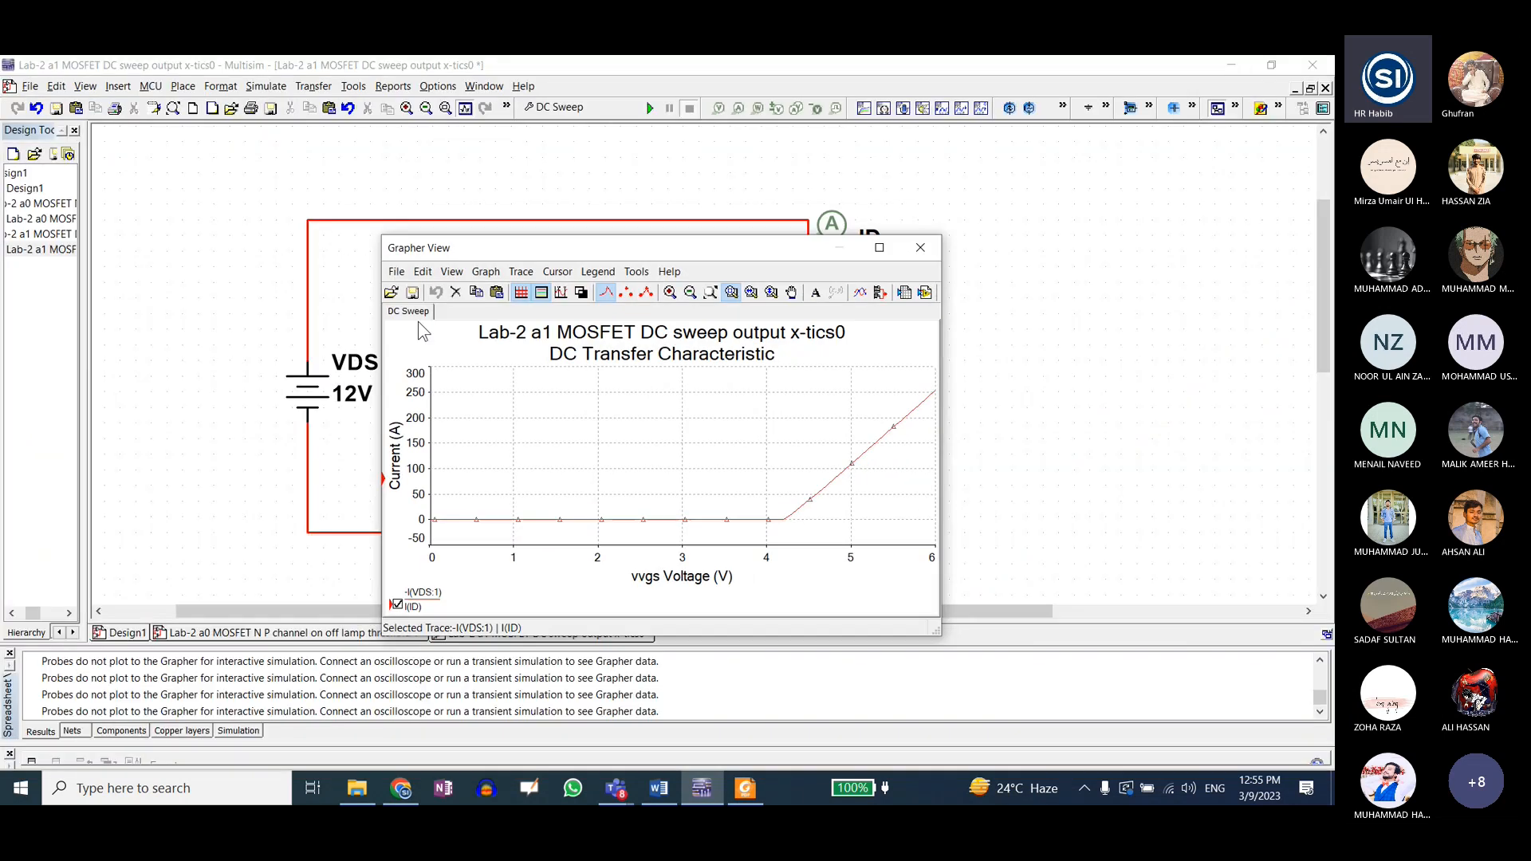
{"action": "left_click_drag", "start_coordinate": [478, 233], "coordinate": [542, 213]}
- Enable the second source in the DC sweep settings and assign VDS to it
{"action": "left_click", "coordinate": [528, 110]}
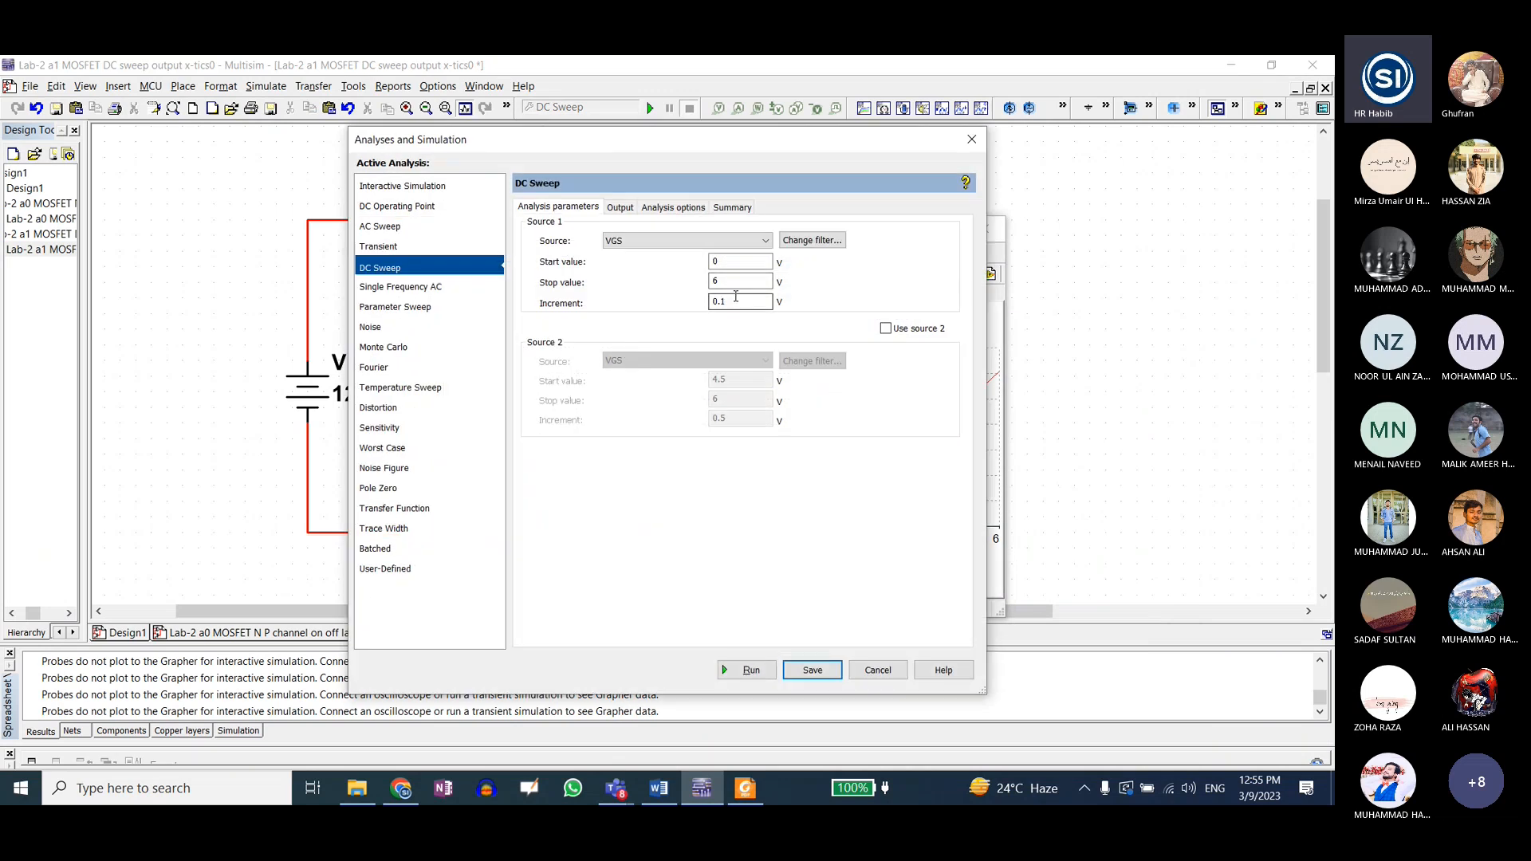
{"action": "left_click_drag", "start_coordinate": [741, 136], "coordinate": [620, 114]}
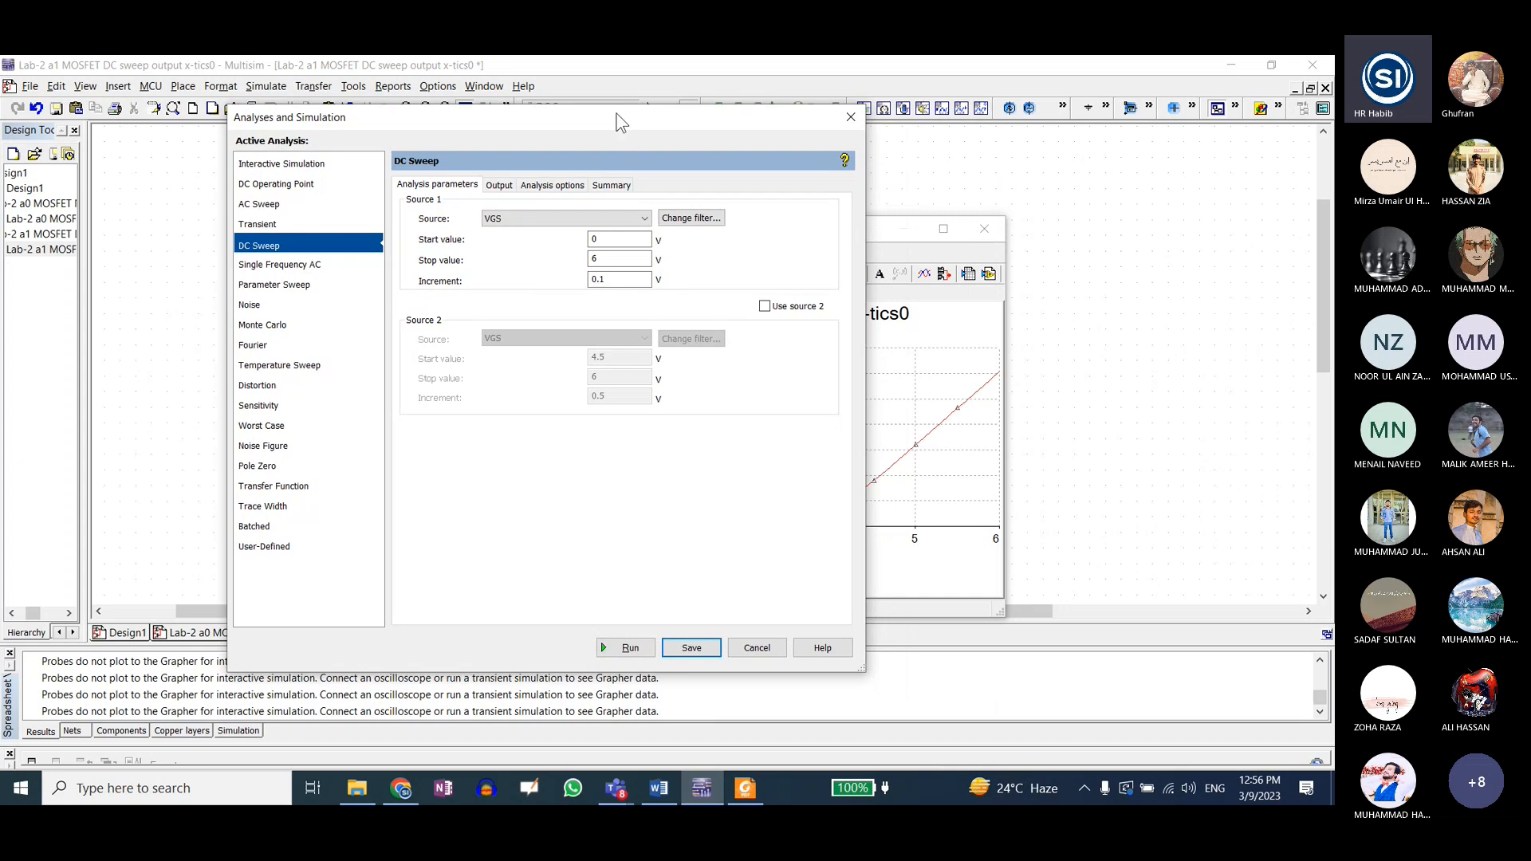
{"action": "left_click_drag", "start_coordinate": [620, 124], "coordinate": [683, 123]}
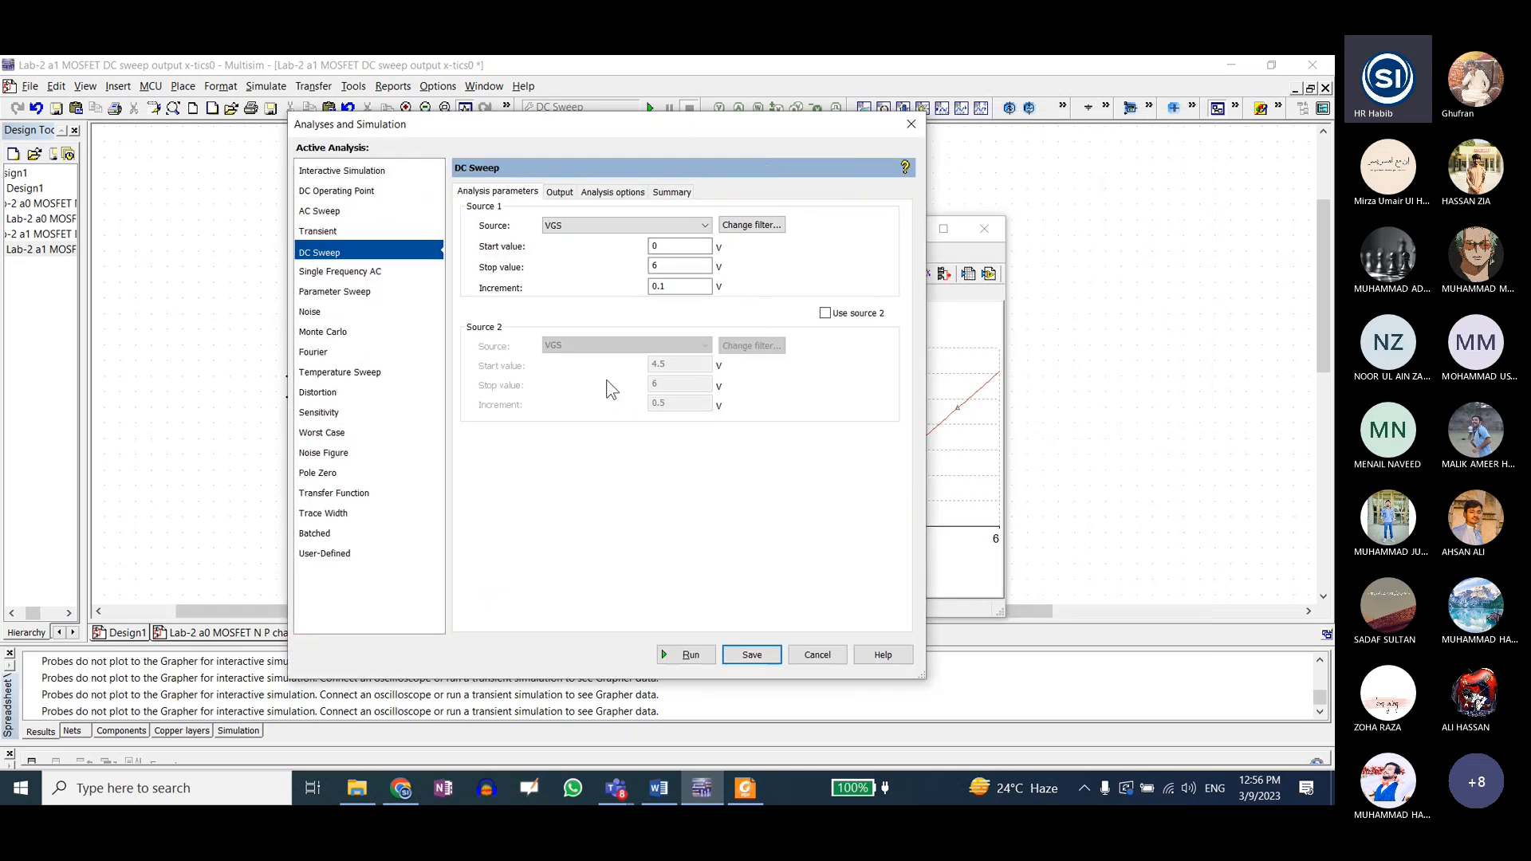
{"action": "left_click_drag", "start_coordinate": [565, 124], "coordinate": [924, 125]}
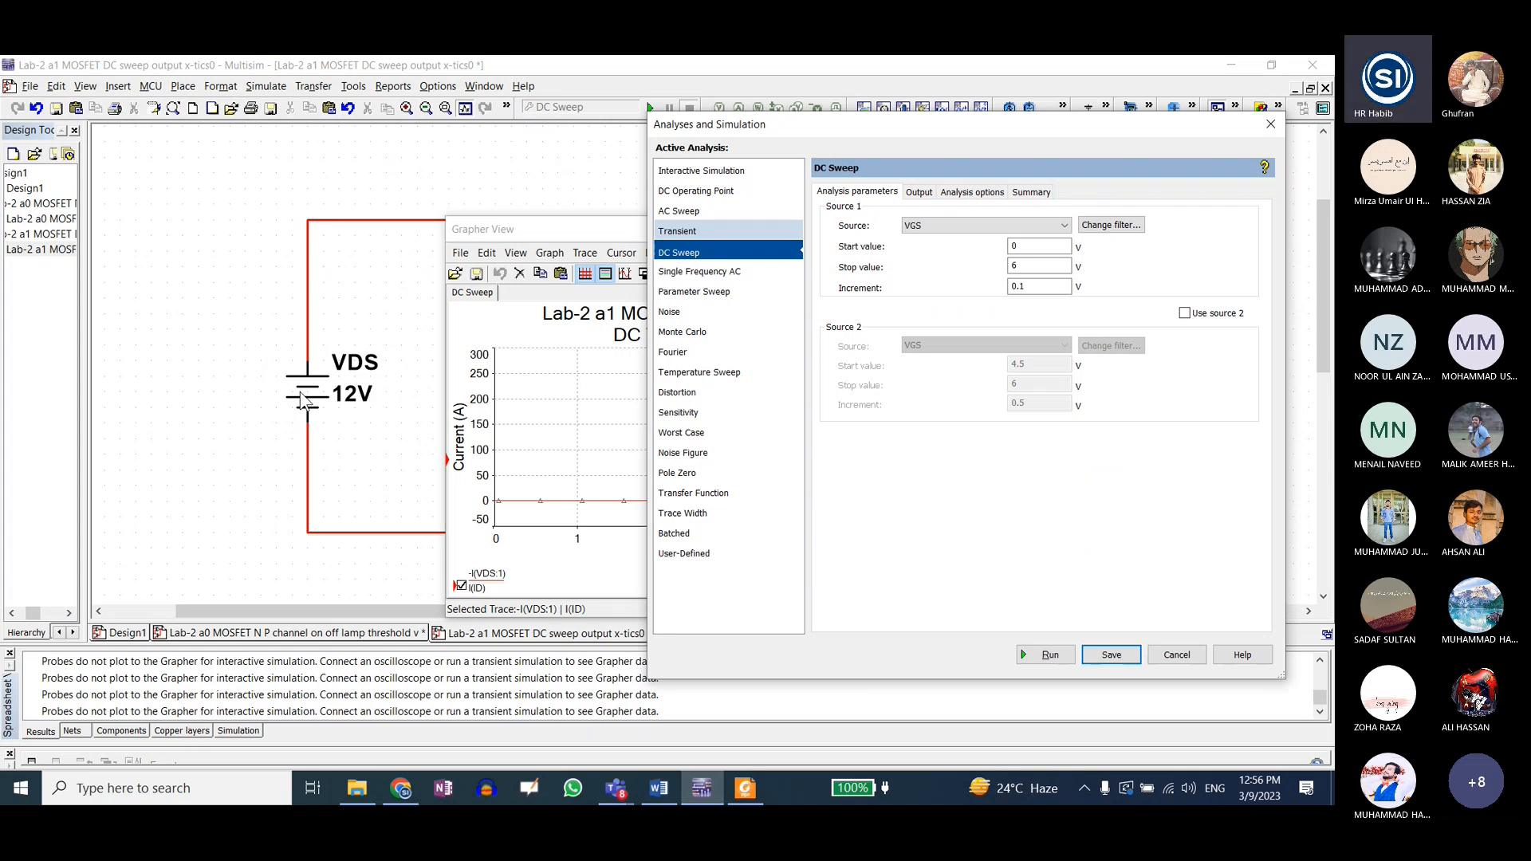
{"action": "left_click", "coordinate": [1187, 315]}
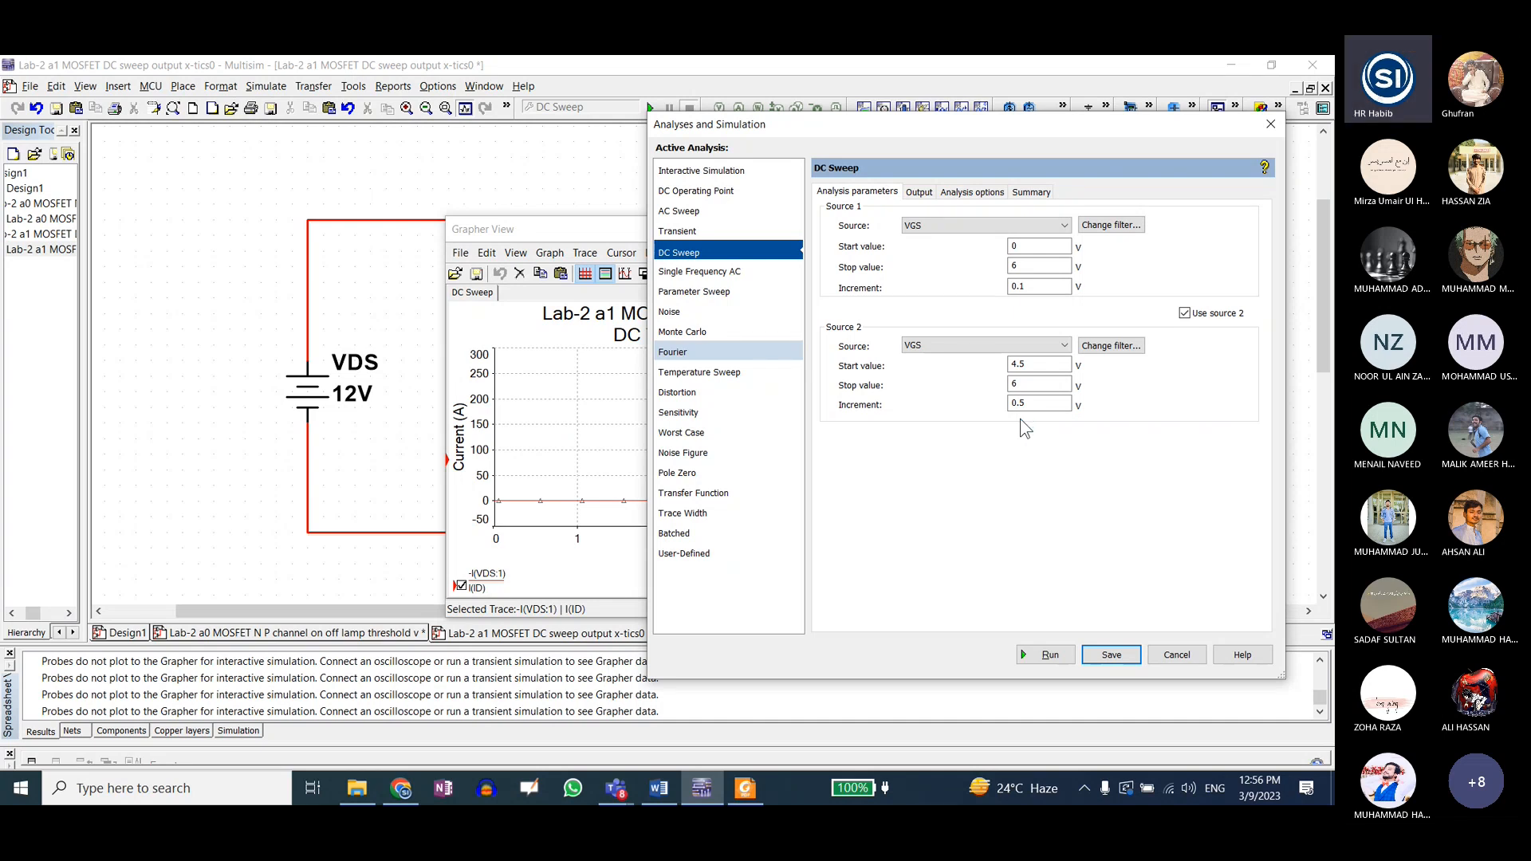
{"action": "left_click_drag", "start_coordinate": [1030, 364], "coordinate": [996, 371]}
{"action": "left_click", "coordinate": [940, 348]}
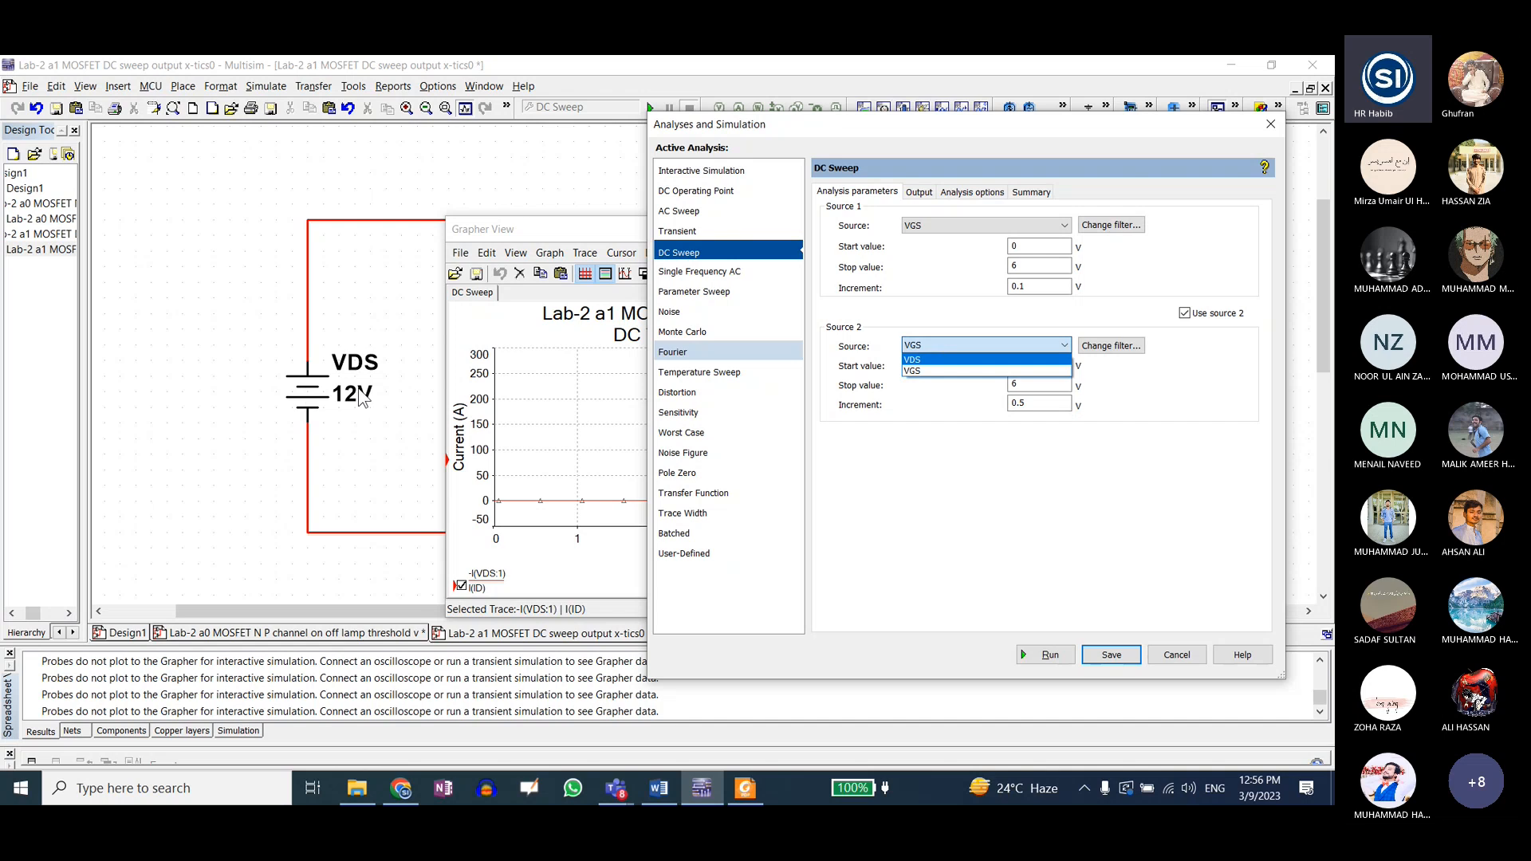
{"action": "left_click", "coordinate": [945, 360]}
- Set source 2 to sweep from 0 to 70 V in 10 V increments and run the DC sweep
{"action": "key", "text": "Tab"}
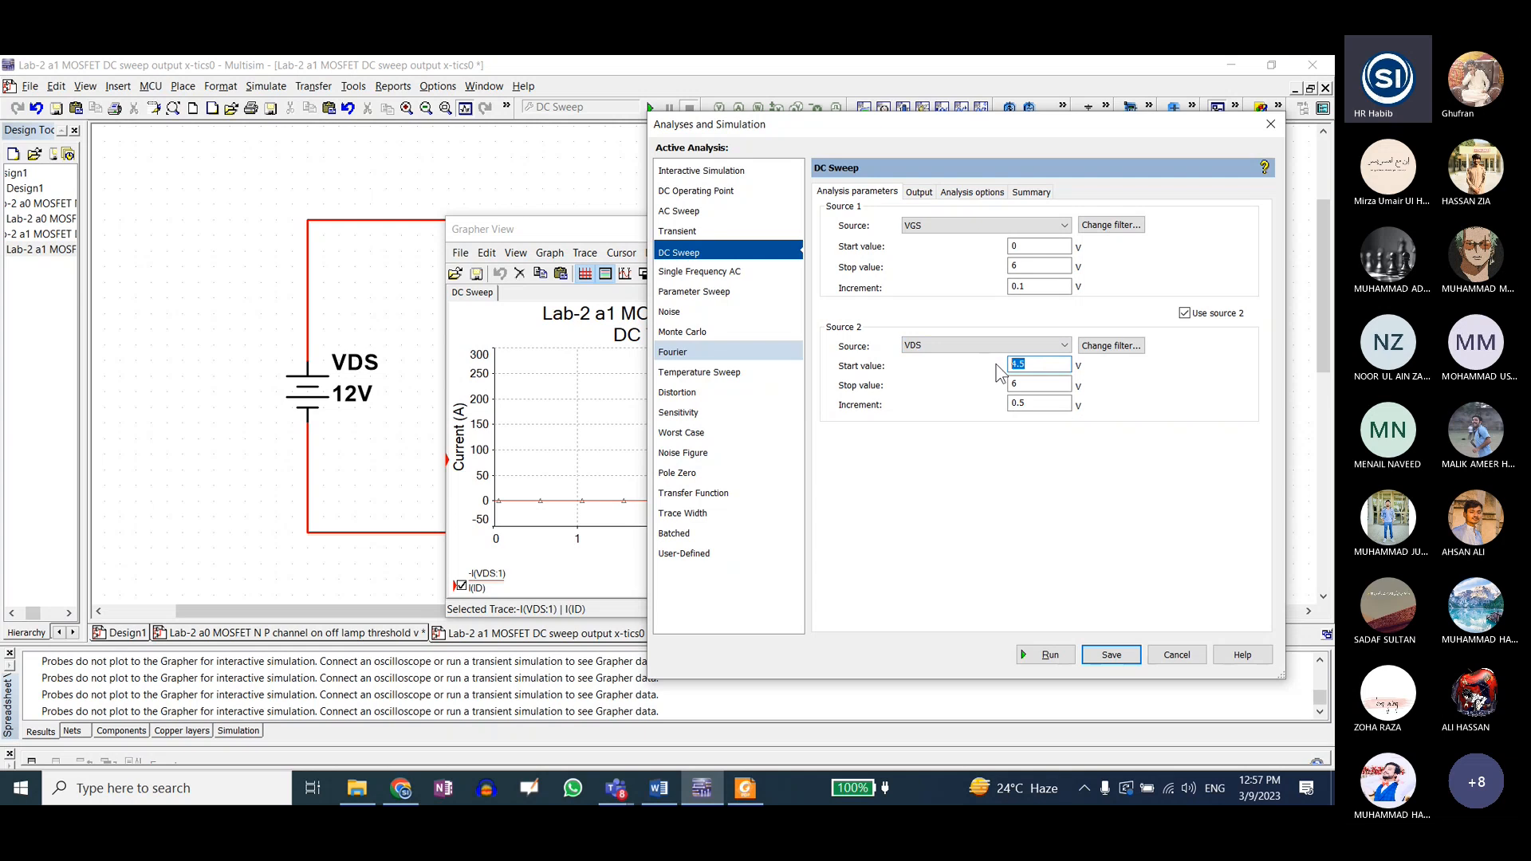
{"action": "type", "text": "0"}
{"action": "key", "text": "Tab"}
{"action": "type", "text": "70"}
{"action": "key", "text": "Tab"}
{"action": "type", "text": "10"}
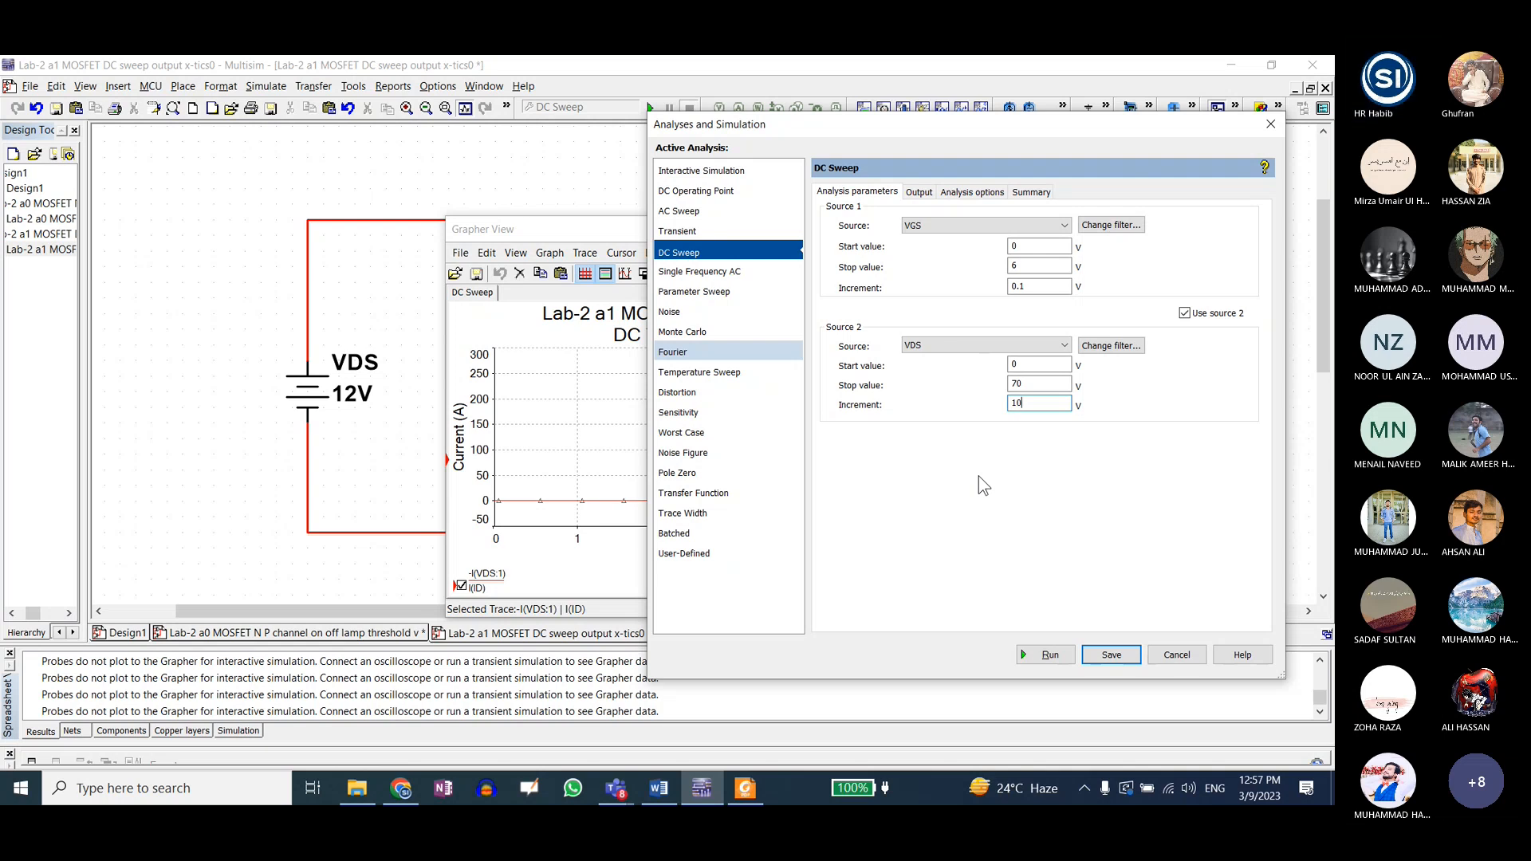
{"action": "left_click", "coordinate": [1043, 656]}
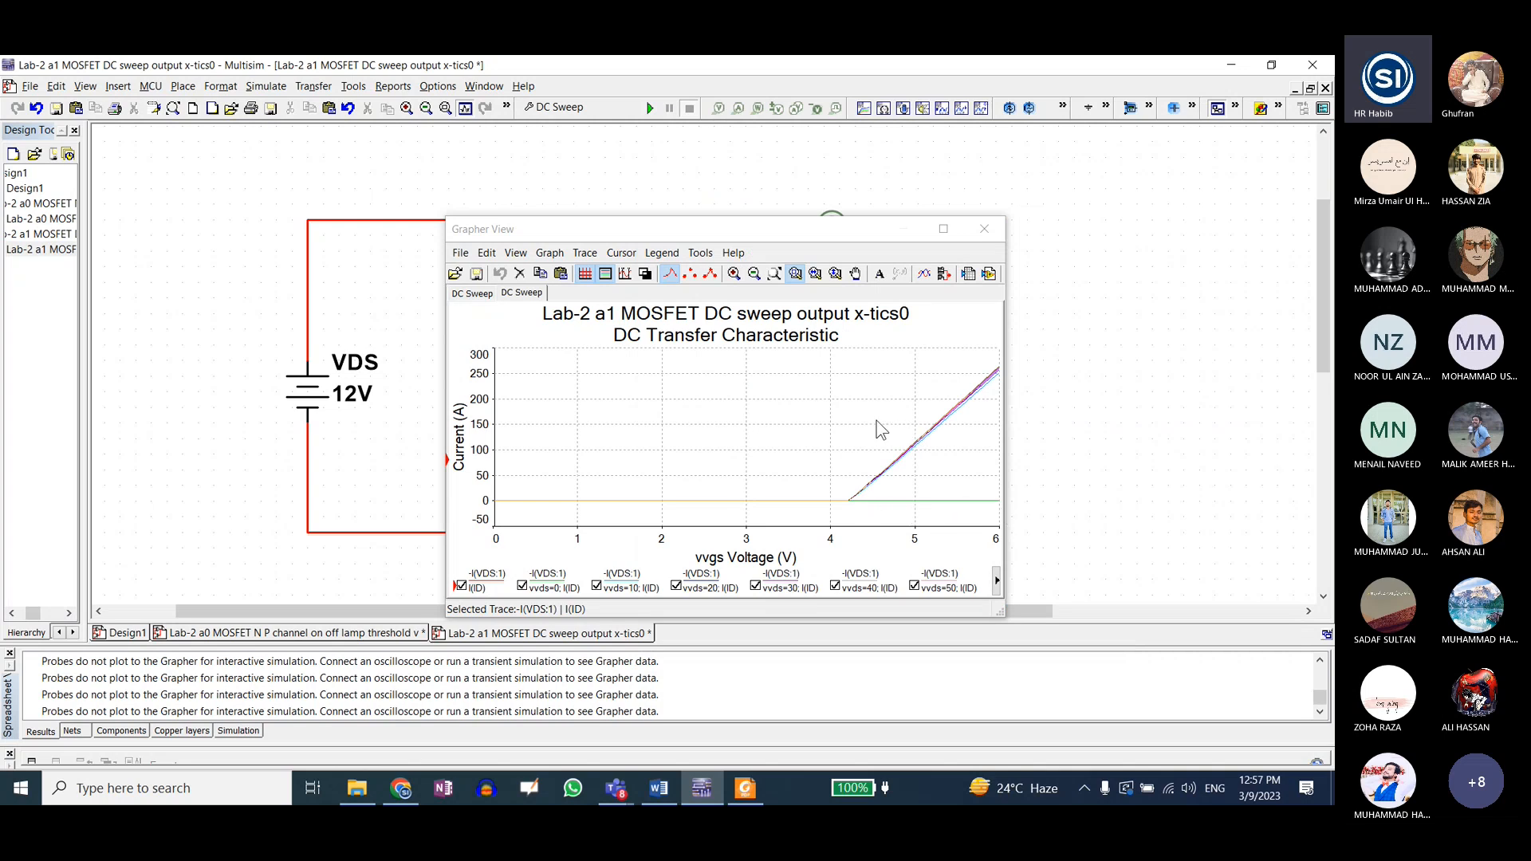
- Zoom in on the family of transfer curves full screen and select individual traces to identify their VDS values
{"action": "left_click_drag", "start_coordinate": [869, 421], "coordinate": [943, 478]}
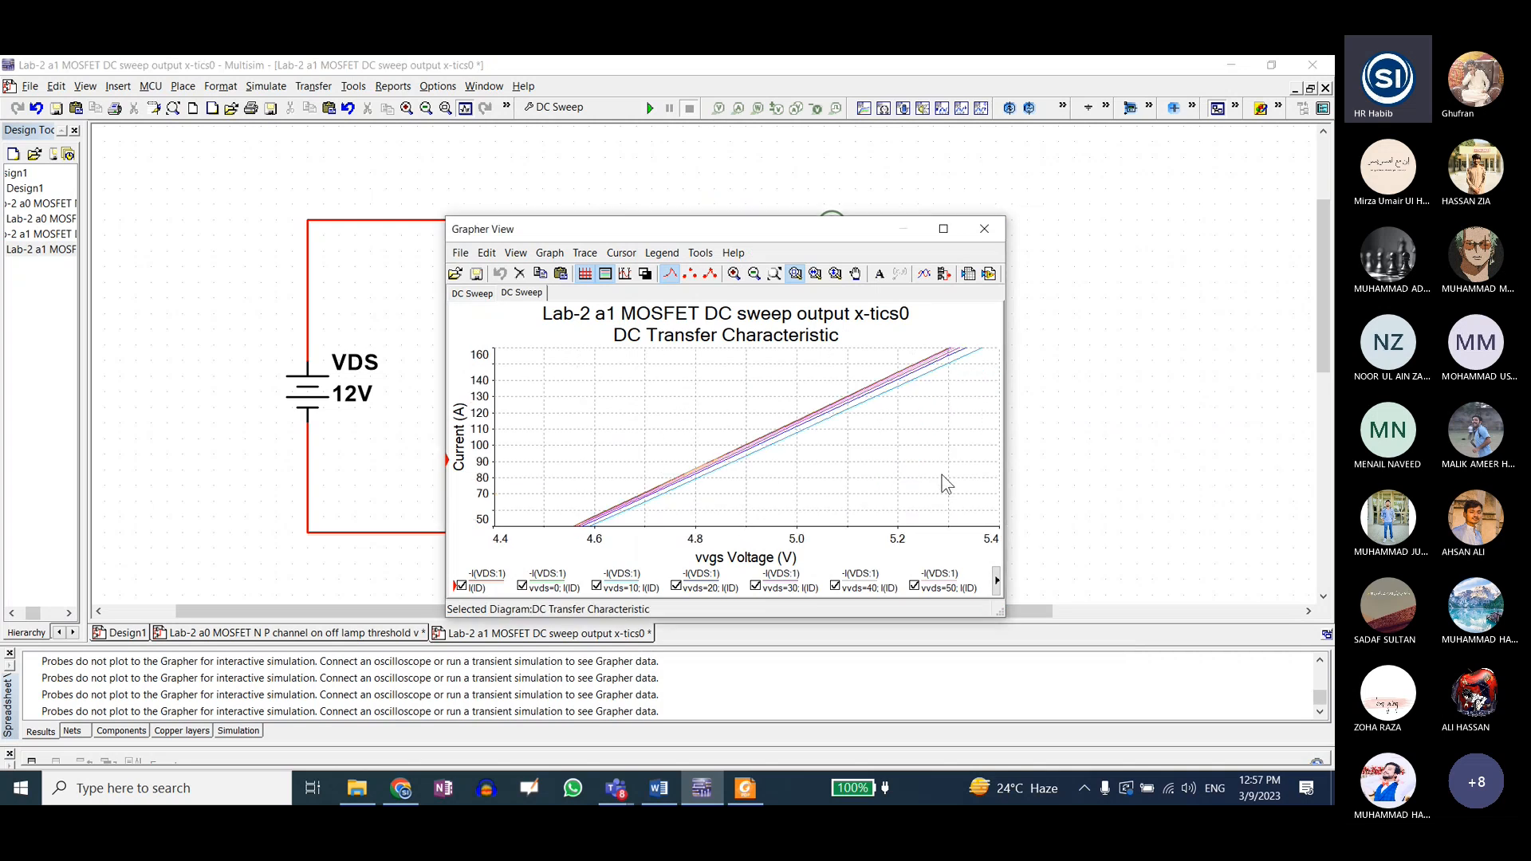
{"action": "left_click_drag", "start_coordinate": [715, 414], "coordinate": [853, 481]}
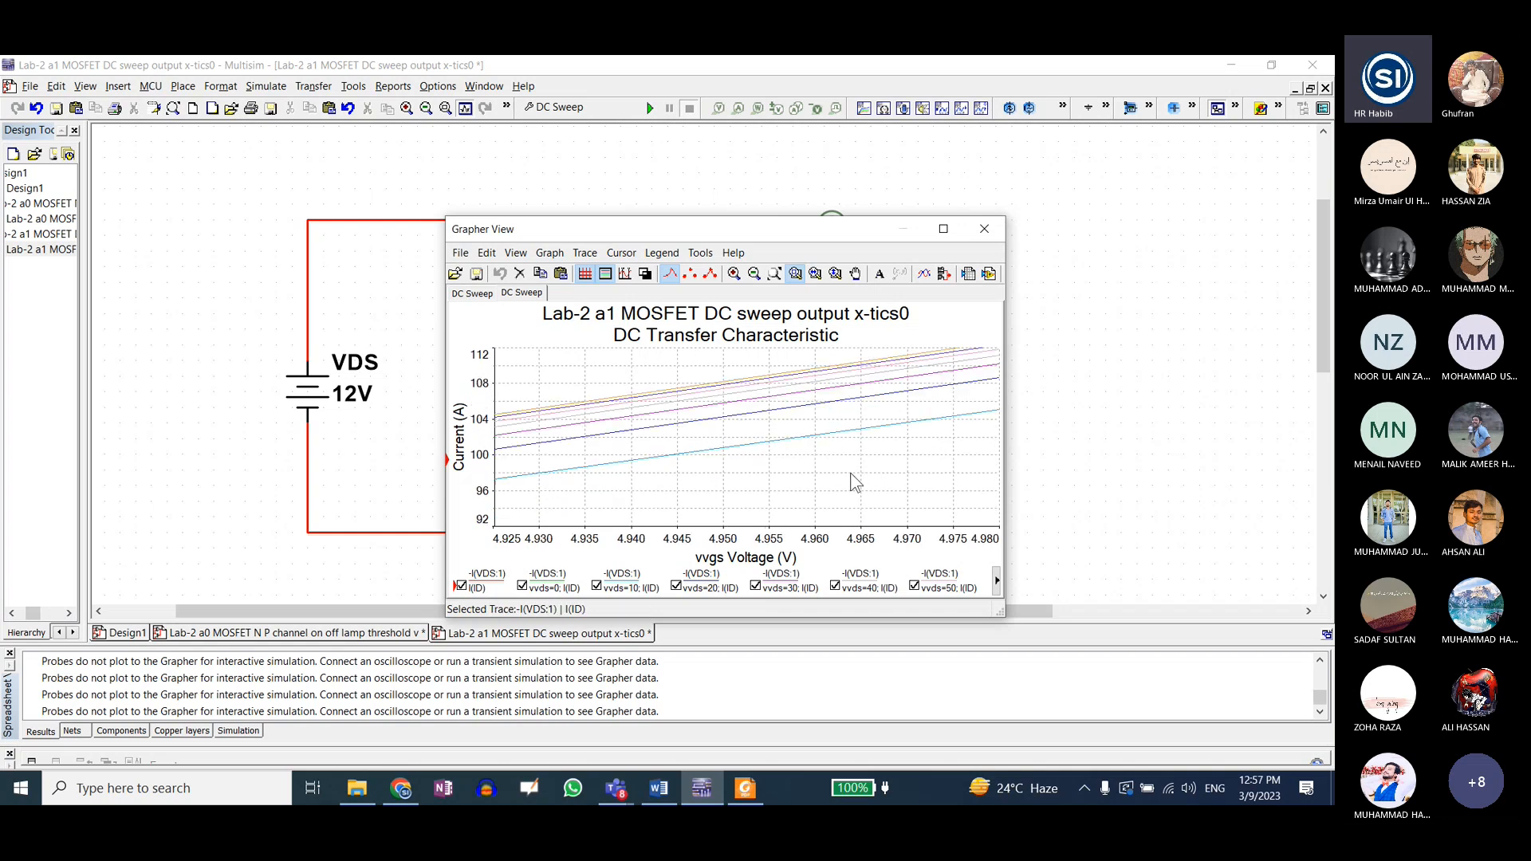
{"action": "left_click", "coordinate": [773, 446]}
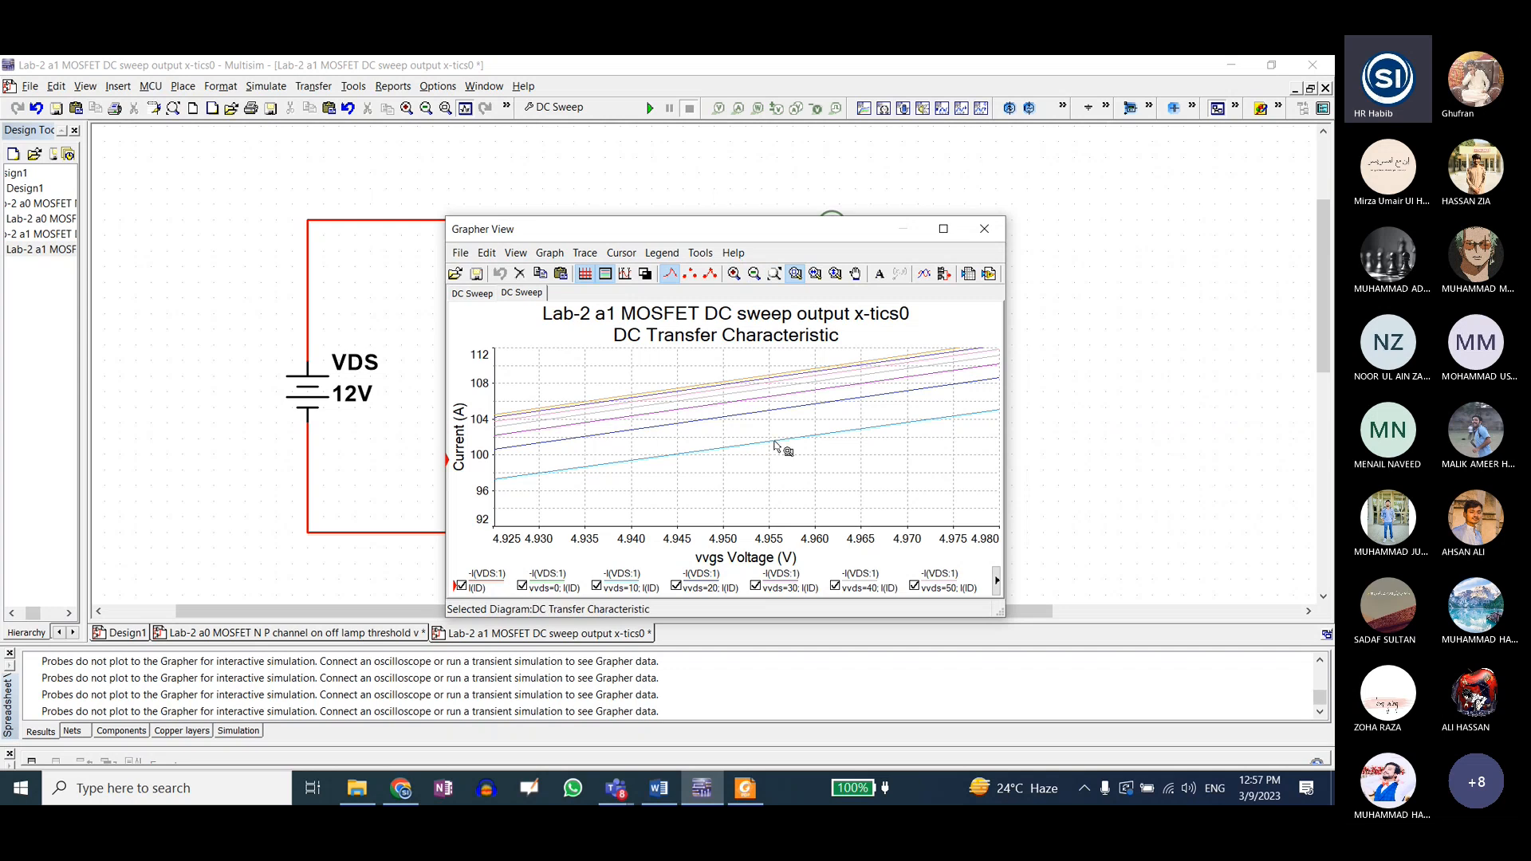
{"action": "left_click", "coordinate": [943, 229]}
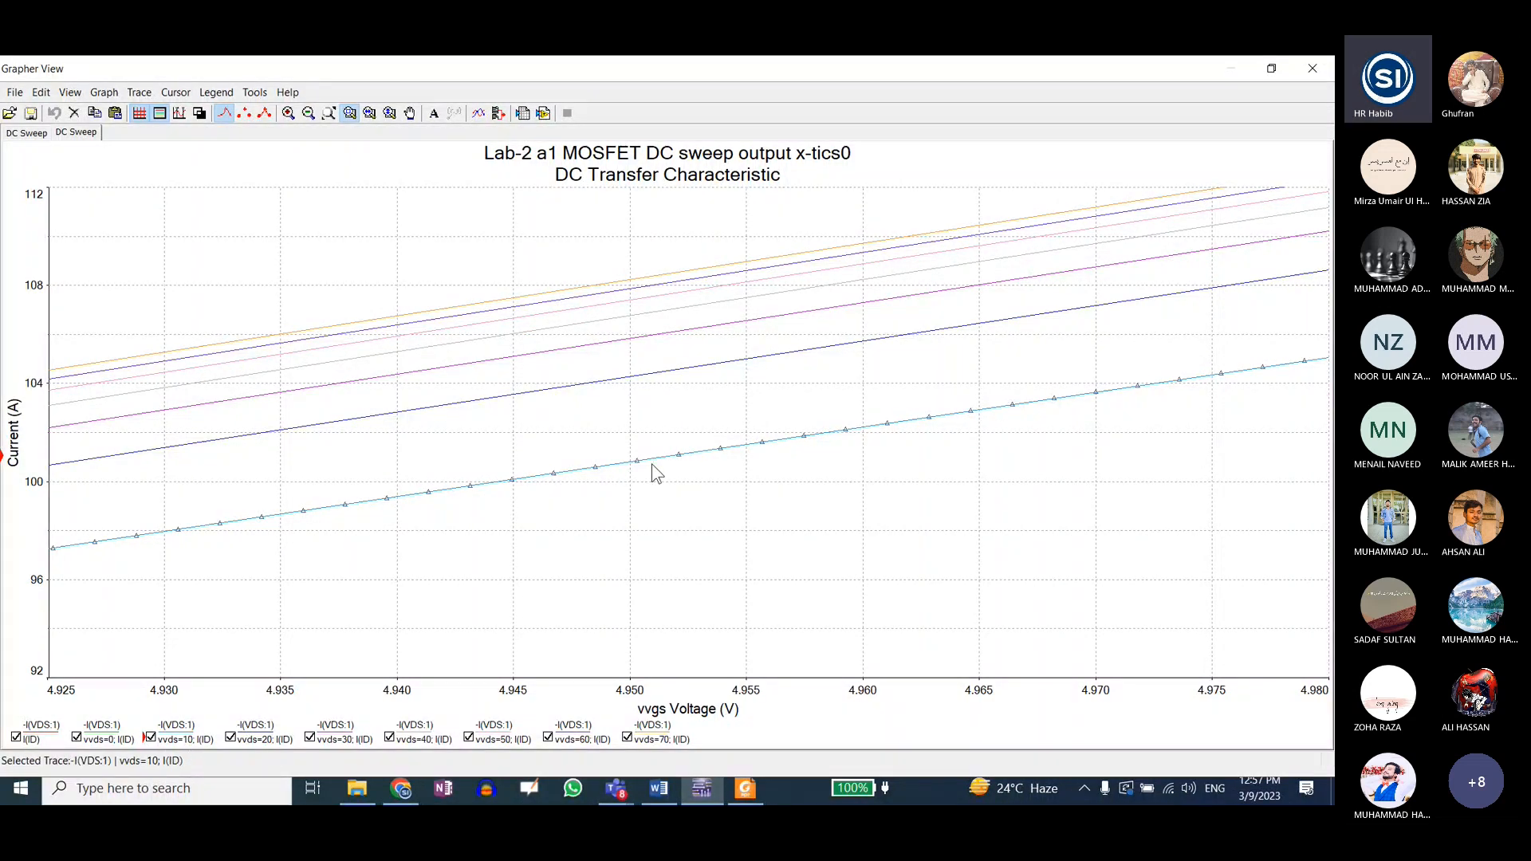
{"action": "left_click", "coordinate": [671, 370]}
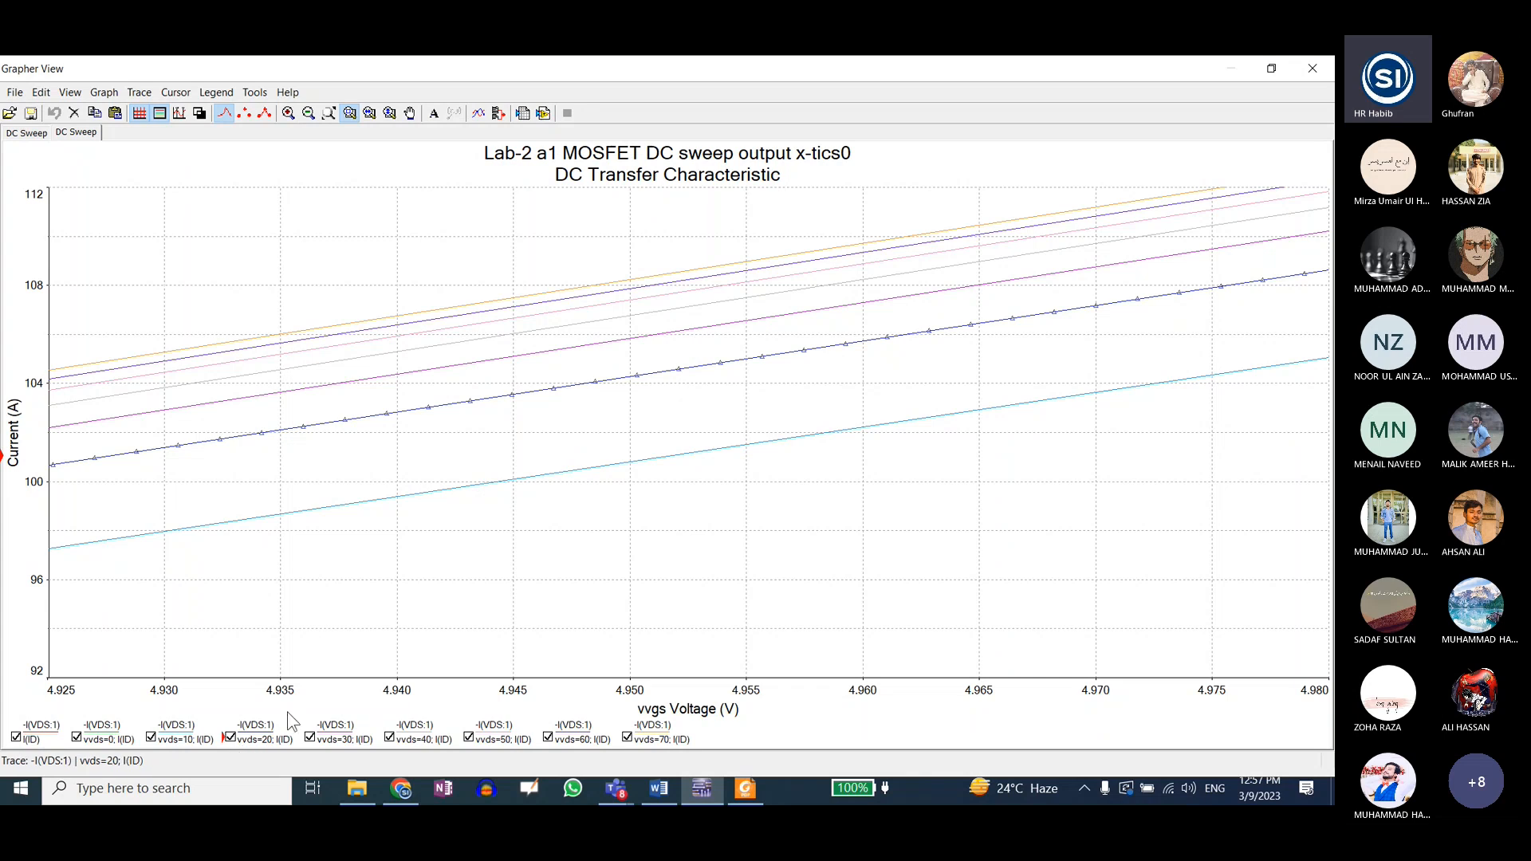
{"action": "left_click", "coordinate": [556, 292]}
- Return to the DC sweep settings, change source 1 to VDS and disable the second source
{"action": "left_click", "coordinate": [1271, 68]}
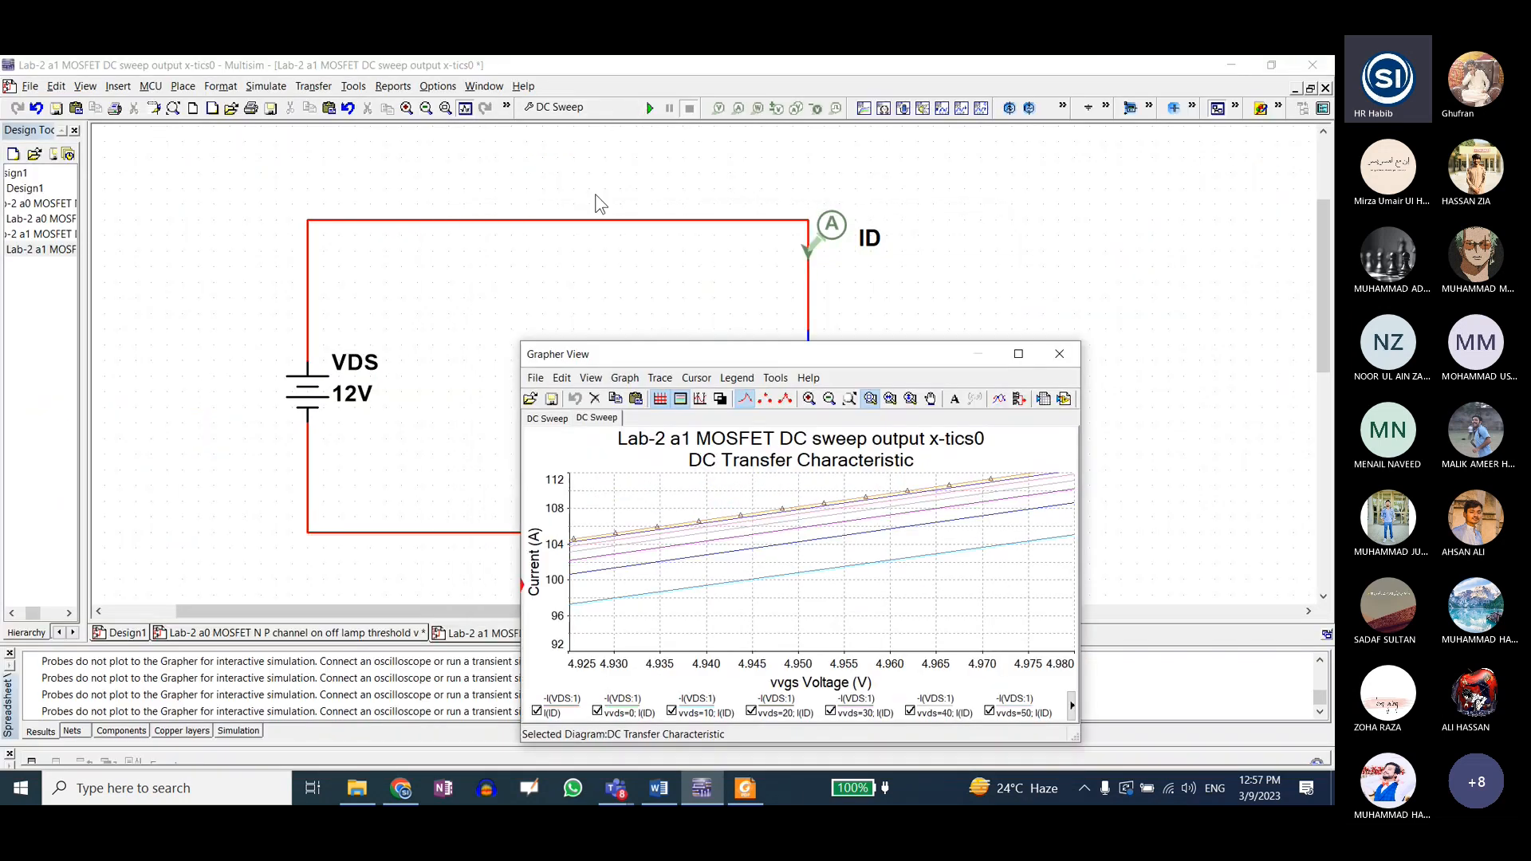
{"action": "left_click", "coordinate": [606, 189]}
{"action": "left_click_drag", "start_coordinate": [782, 360], "coordinate": [810, 294]}
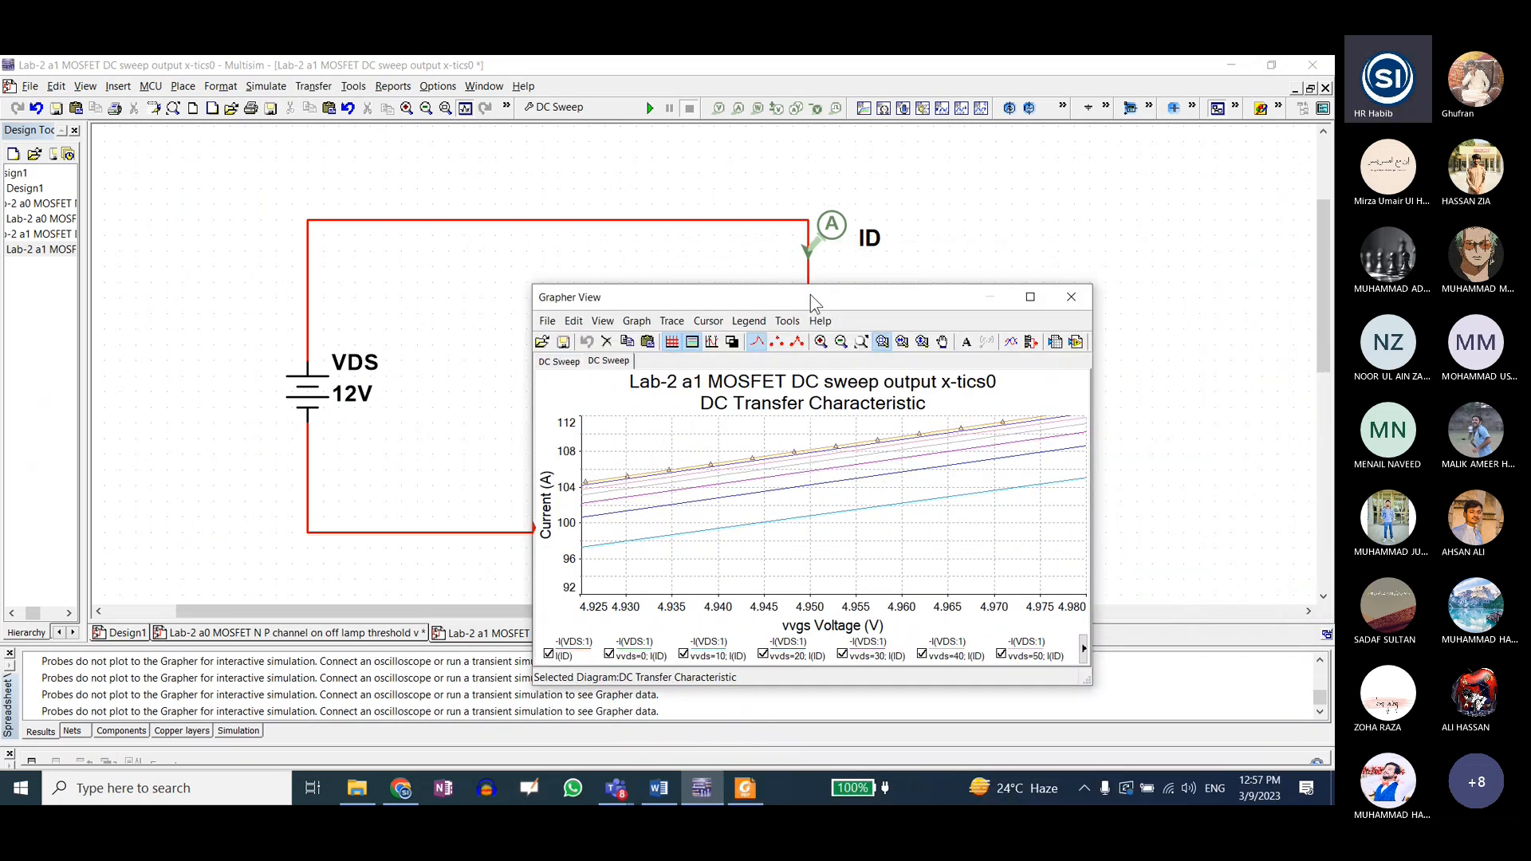
{"action": "left_click", "coordinate": [606, 198]}
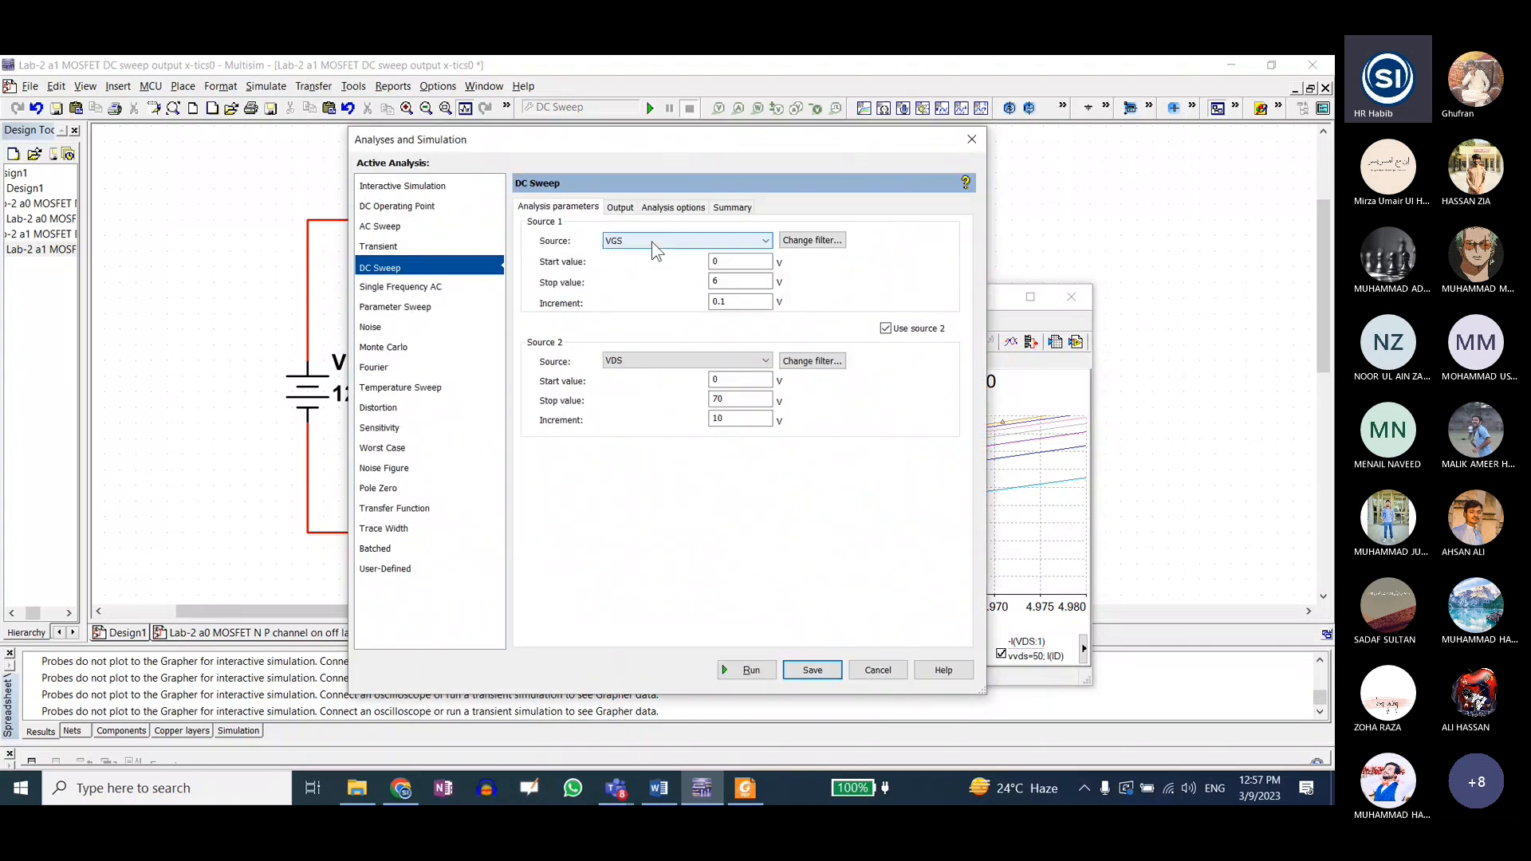
{"action": "left_click", "coordinate": [652, 241]}
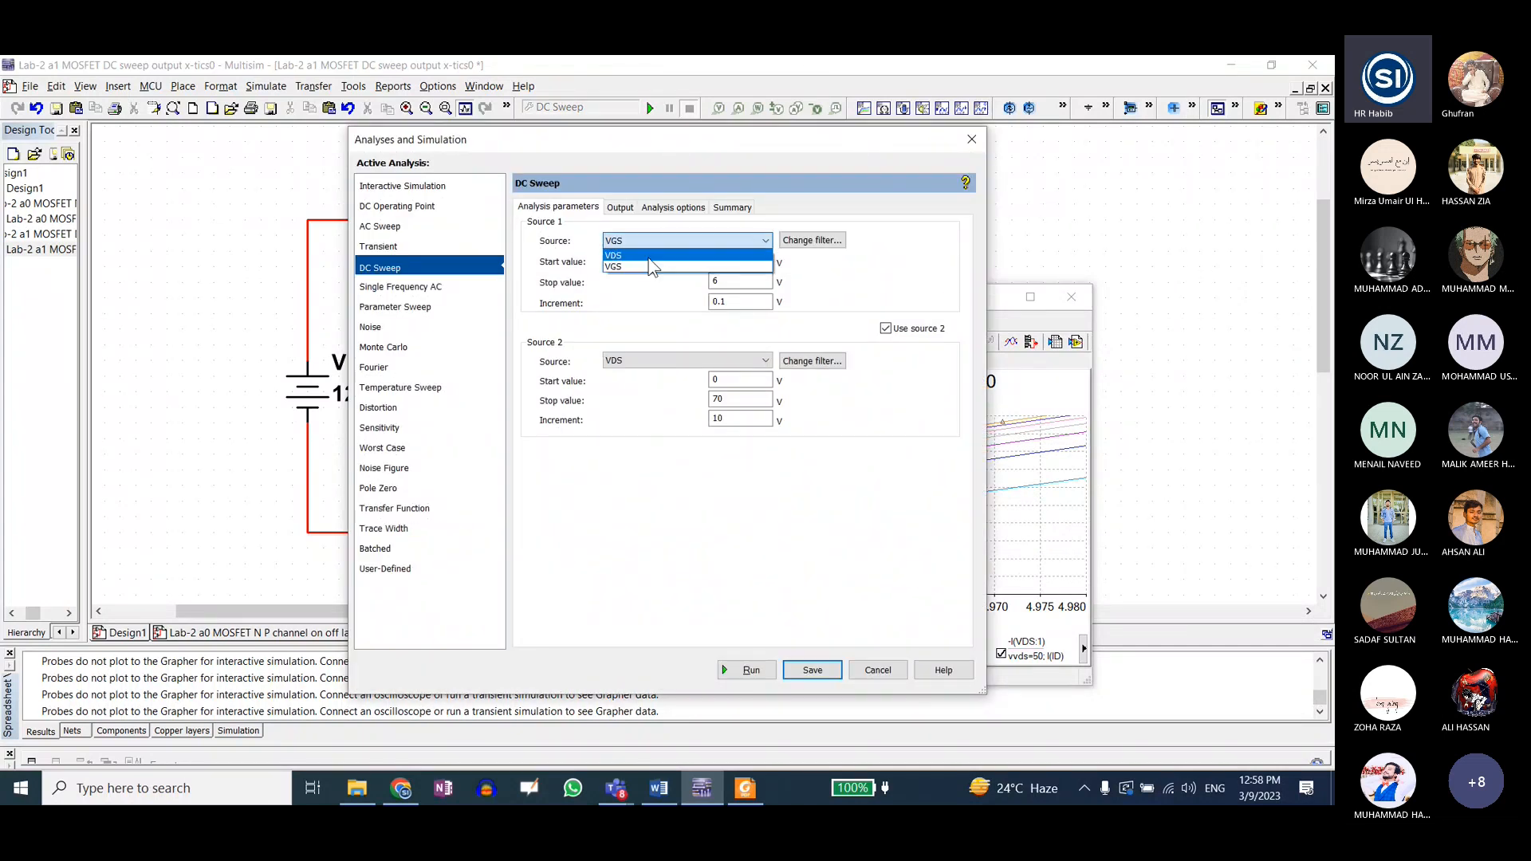
{"action": "left_click", "coordinate": [652, 255]}
{"action": "left_click", "coordinate": [885, 328]}
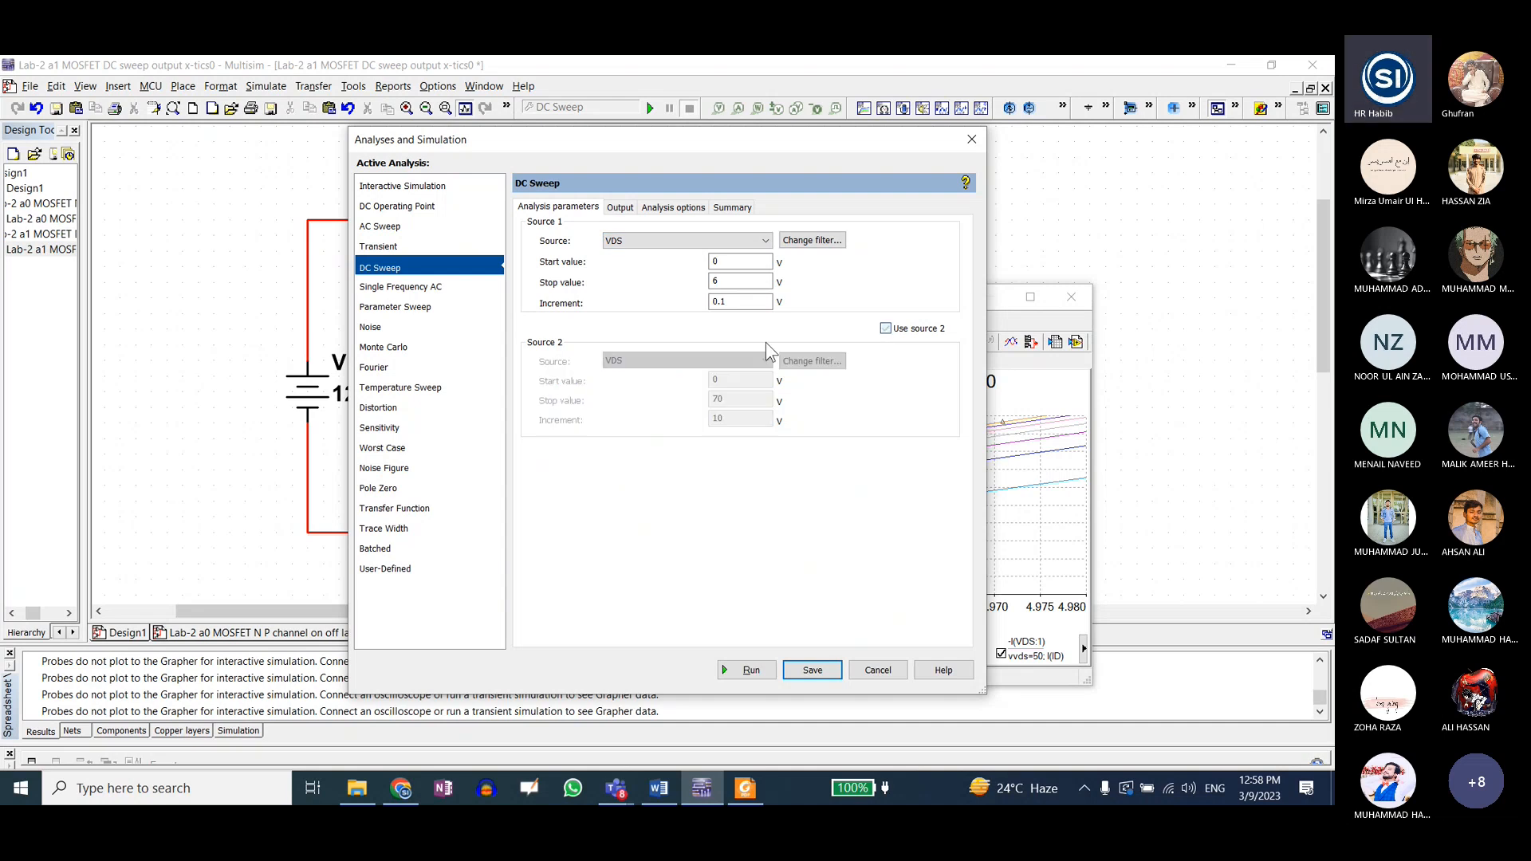
- Set the stop value of source 1 to 80 V and run the DC sweep
{"action": "left_click", "coordinate": [728, 263]}
{"action": "left_click_drag", "start_coordinate": [728, 263], "coordinate": [668, 263]}
{"action": "left_click_drag", "start_coordinate": [729, 282], "coordinate": [682, 278]}
{"action": "type", "text": "78"}
{"action": "left_click_drag", "start_coordinate": [730, 280], "coordinate": [671, 291]}
{"action": "type", "text": "80"}
{"action": "left_click", "coordinate": [747, 669]}
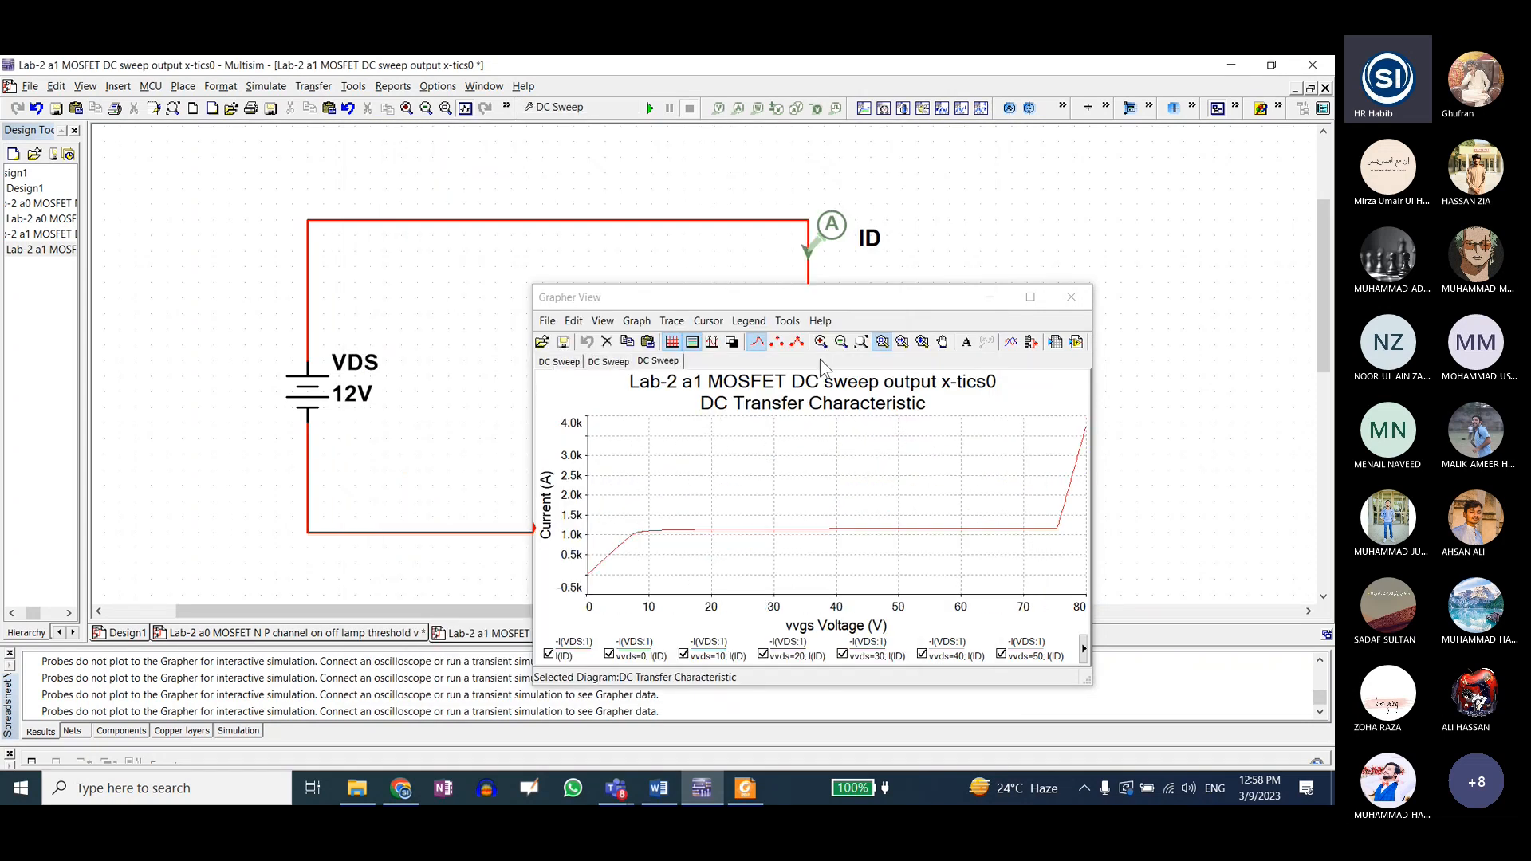
- Show the VDS sweep graph full screen and compare it with the output characteristics figure in the Word notes
{"action": "left_click_drag", "start_coordinate": [863, 302], "coordinate": [626, 239]}
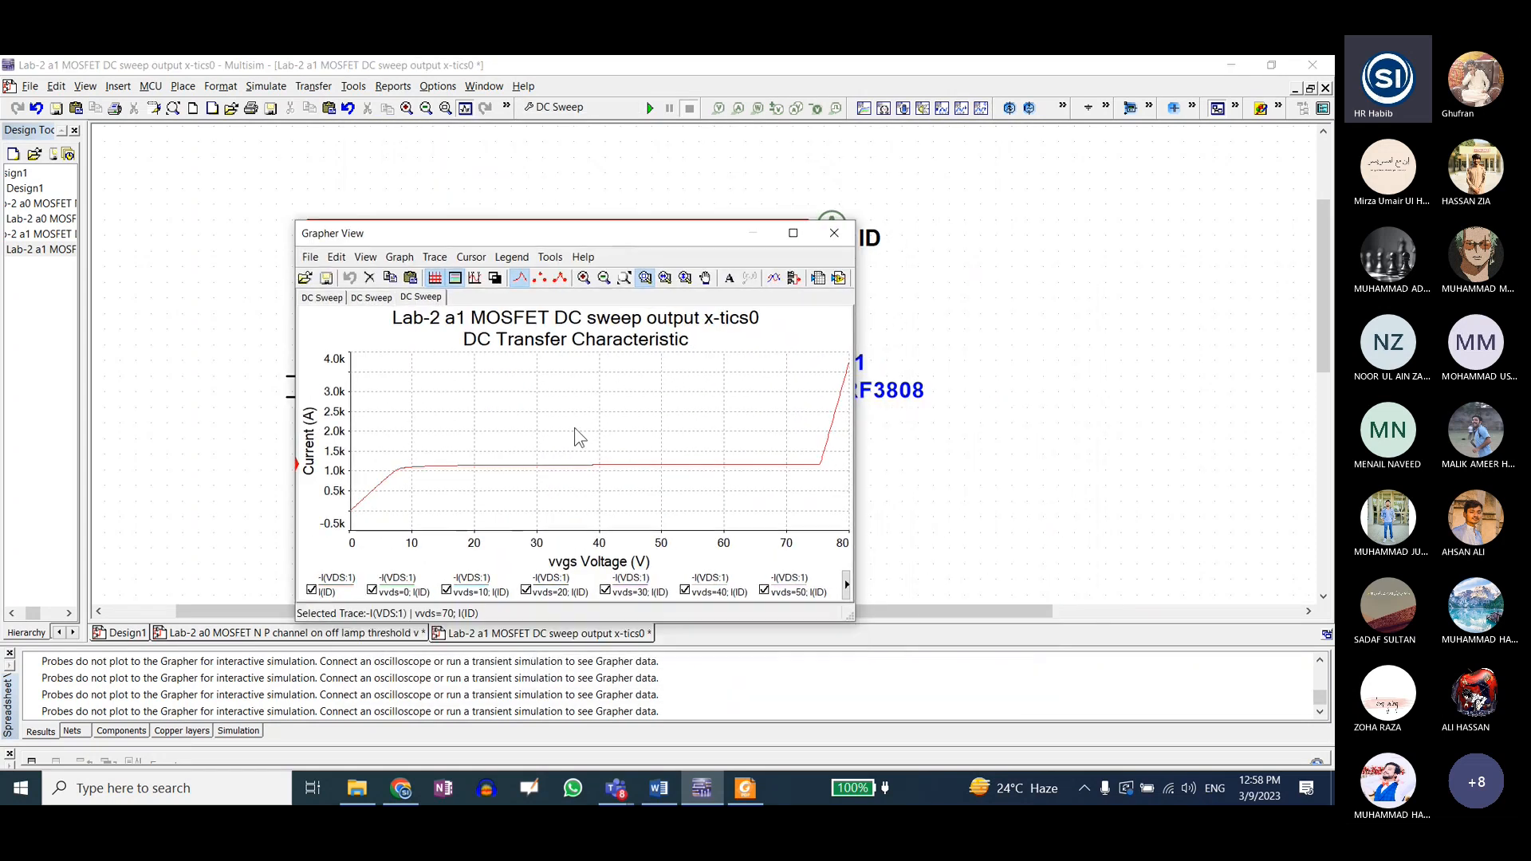
{"action": "left_click", "coordinate": [792, 233]}
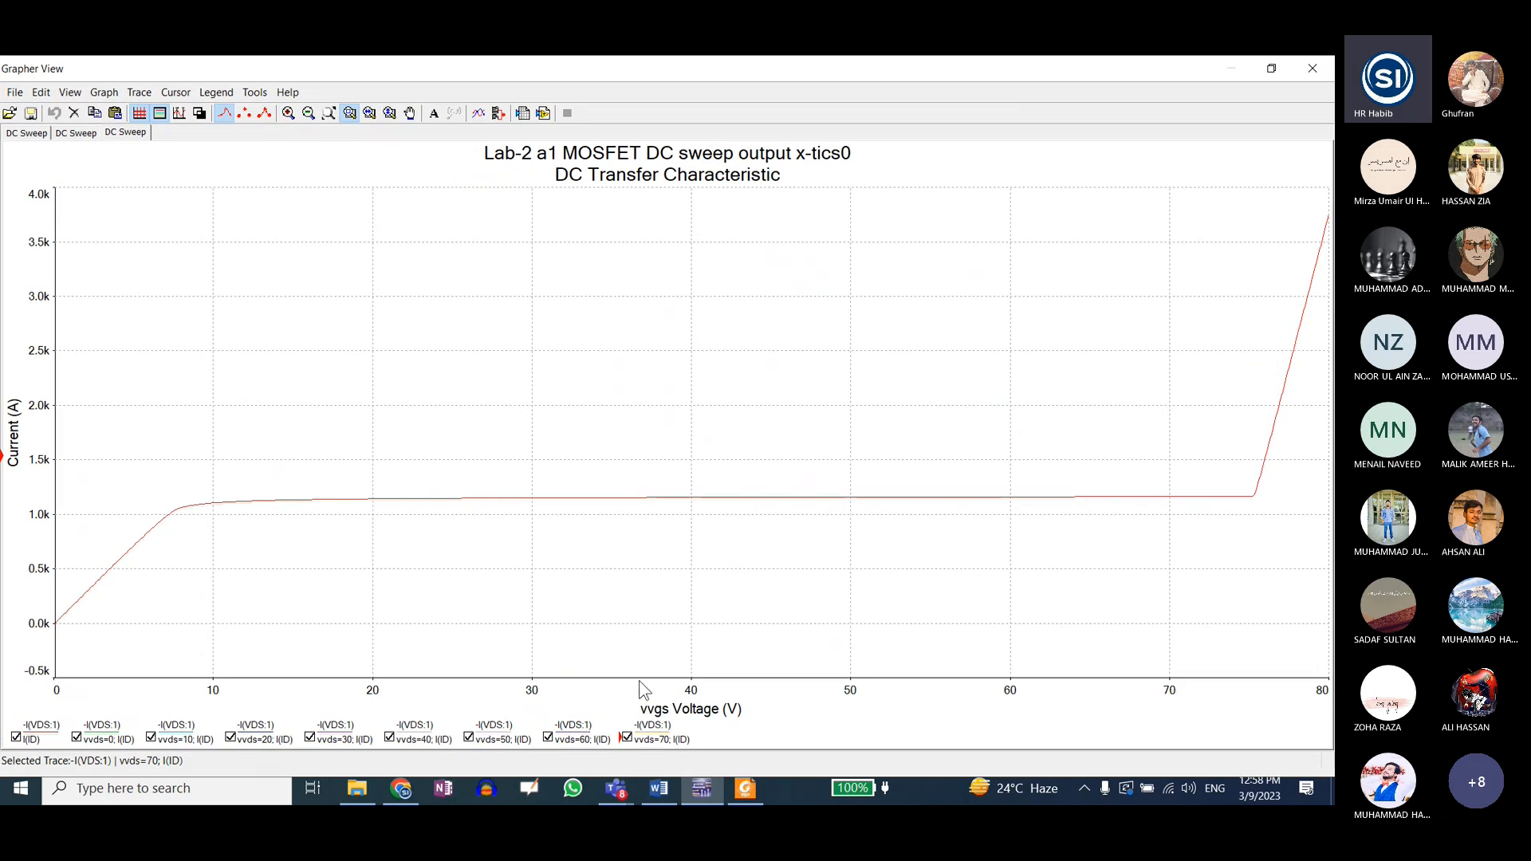
{"action": "left_click", "coordinate": [659, 788]}
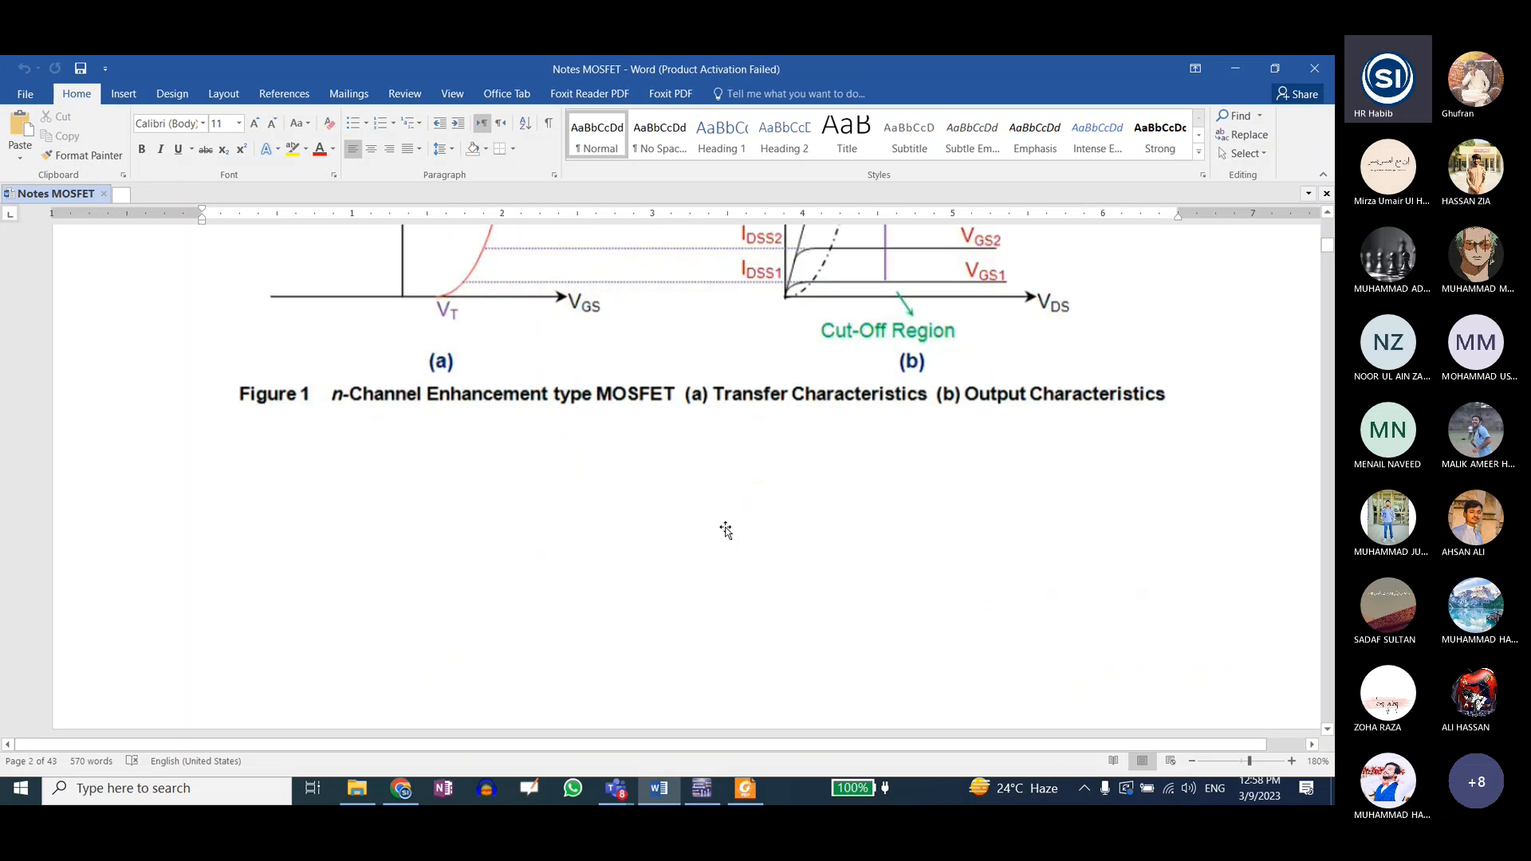
{"action": "scroll", "coordinate": [726, 530], "scroll_direction": "up", "scroll_amount": 5}
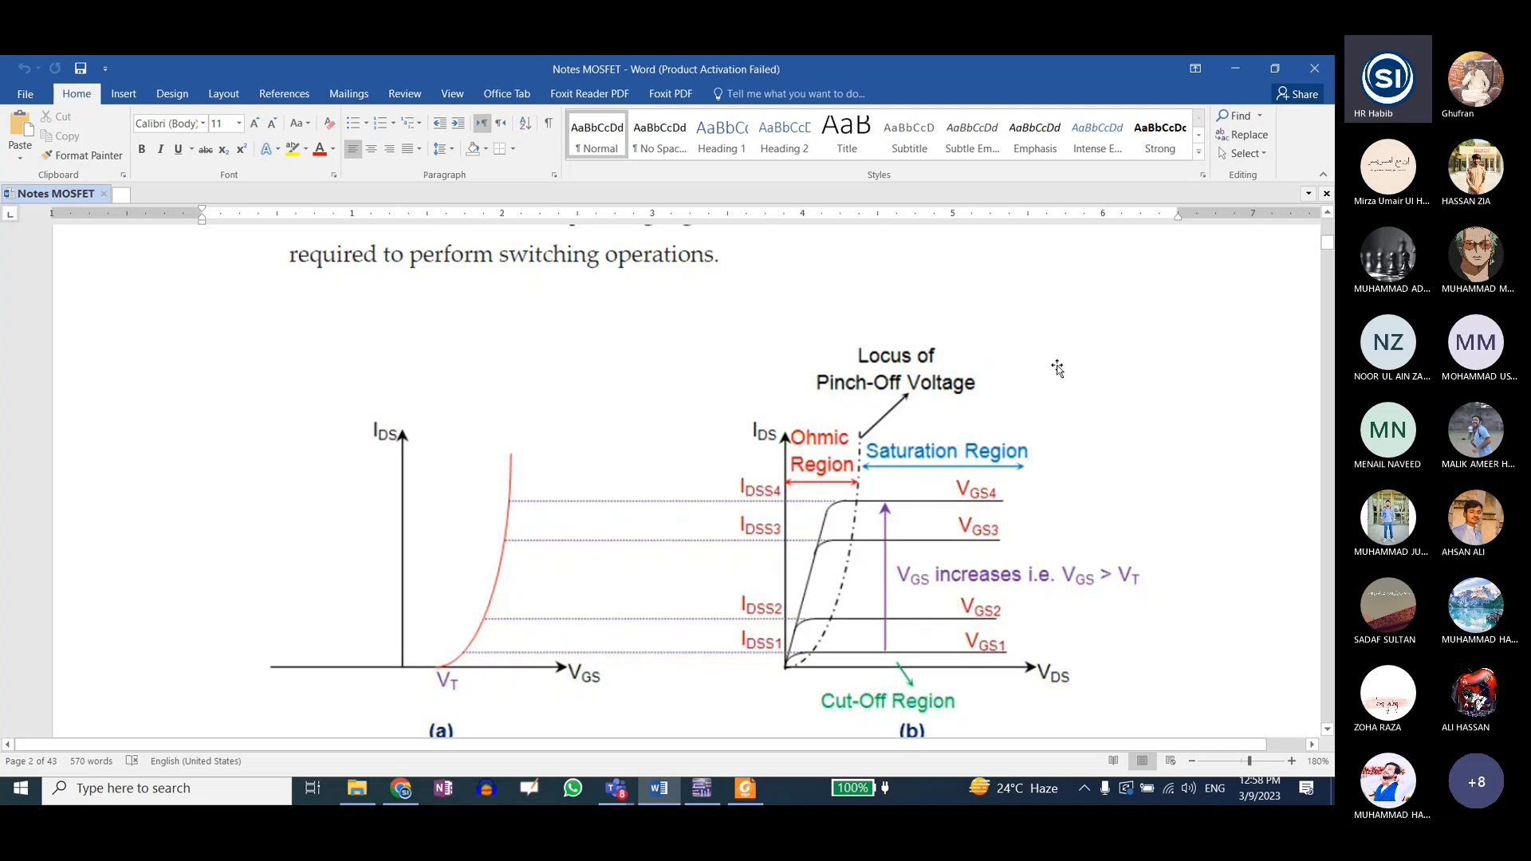
{"action": "key", "text": "alt+Tab"}
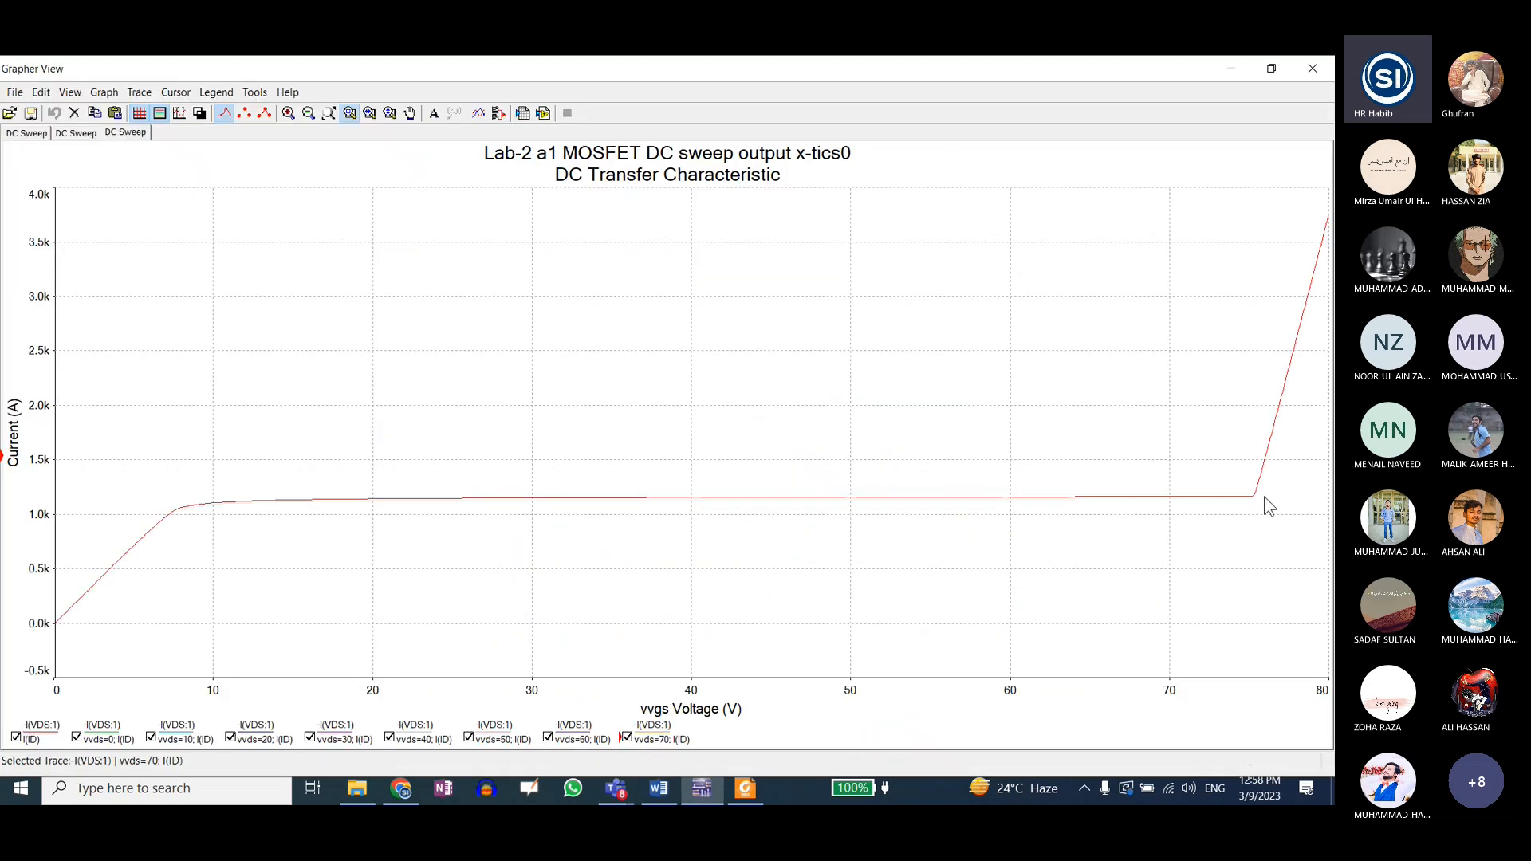
- Zoom in on the curve's upper knee to examine the drain voltage where the current rises sharply
{"action": "left_click", "coordinate": [330, 113]}
{"action": "left_click_drag", "start_coordinate": [1225, 468], "coordinate": [1276, 521]}
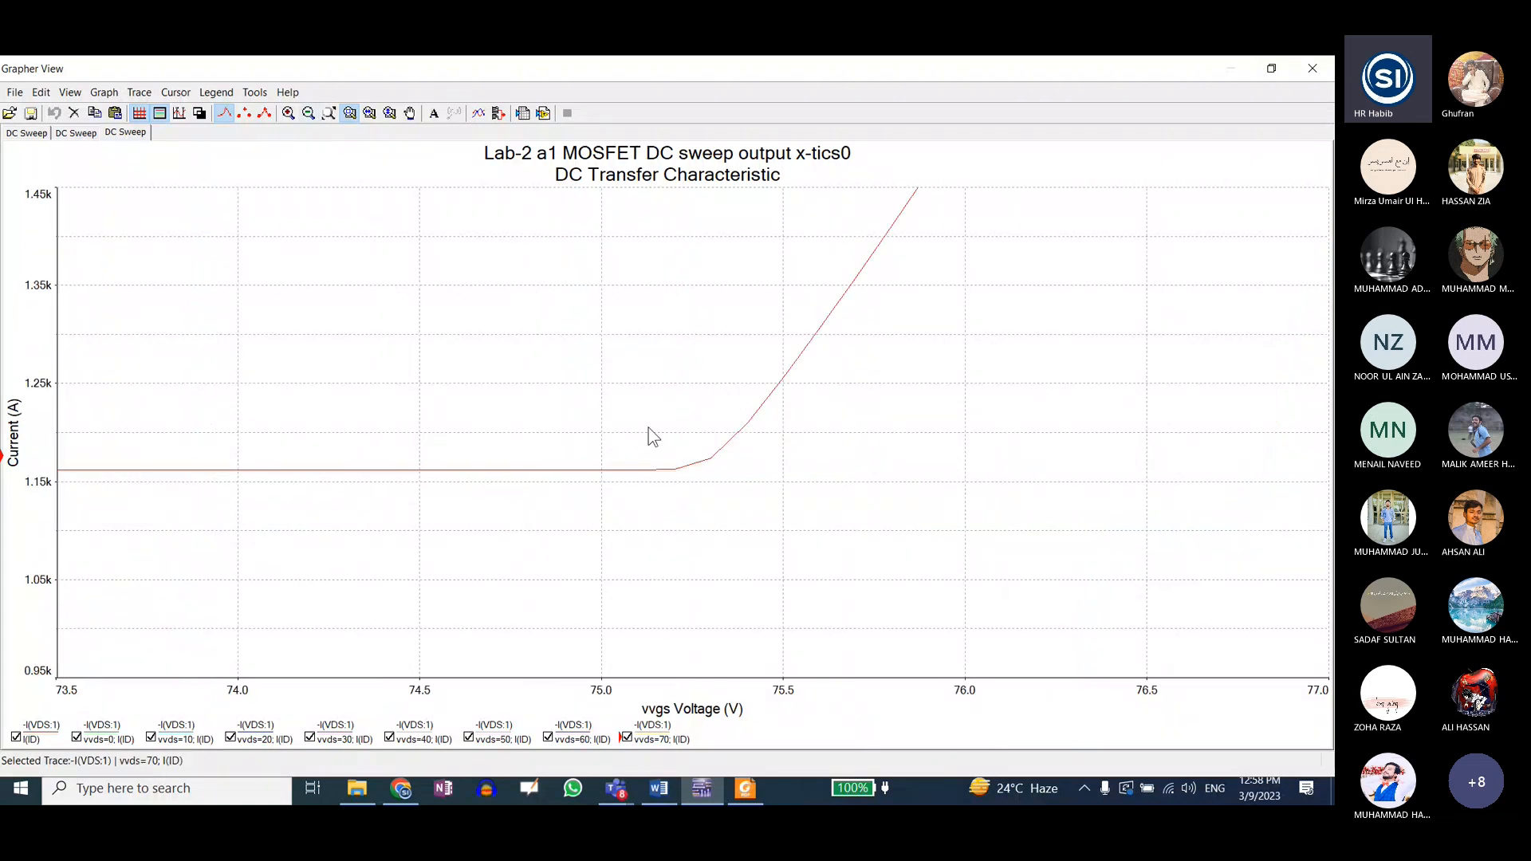
{"action": "left_click_drag", "start_coordinate": [564, 425], "coordinate": [810, 533]}
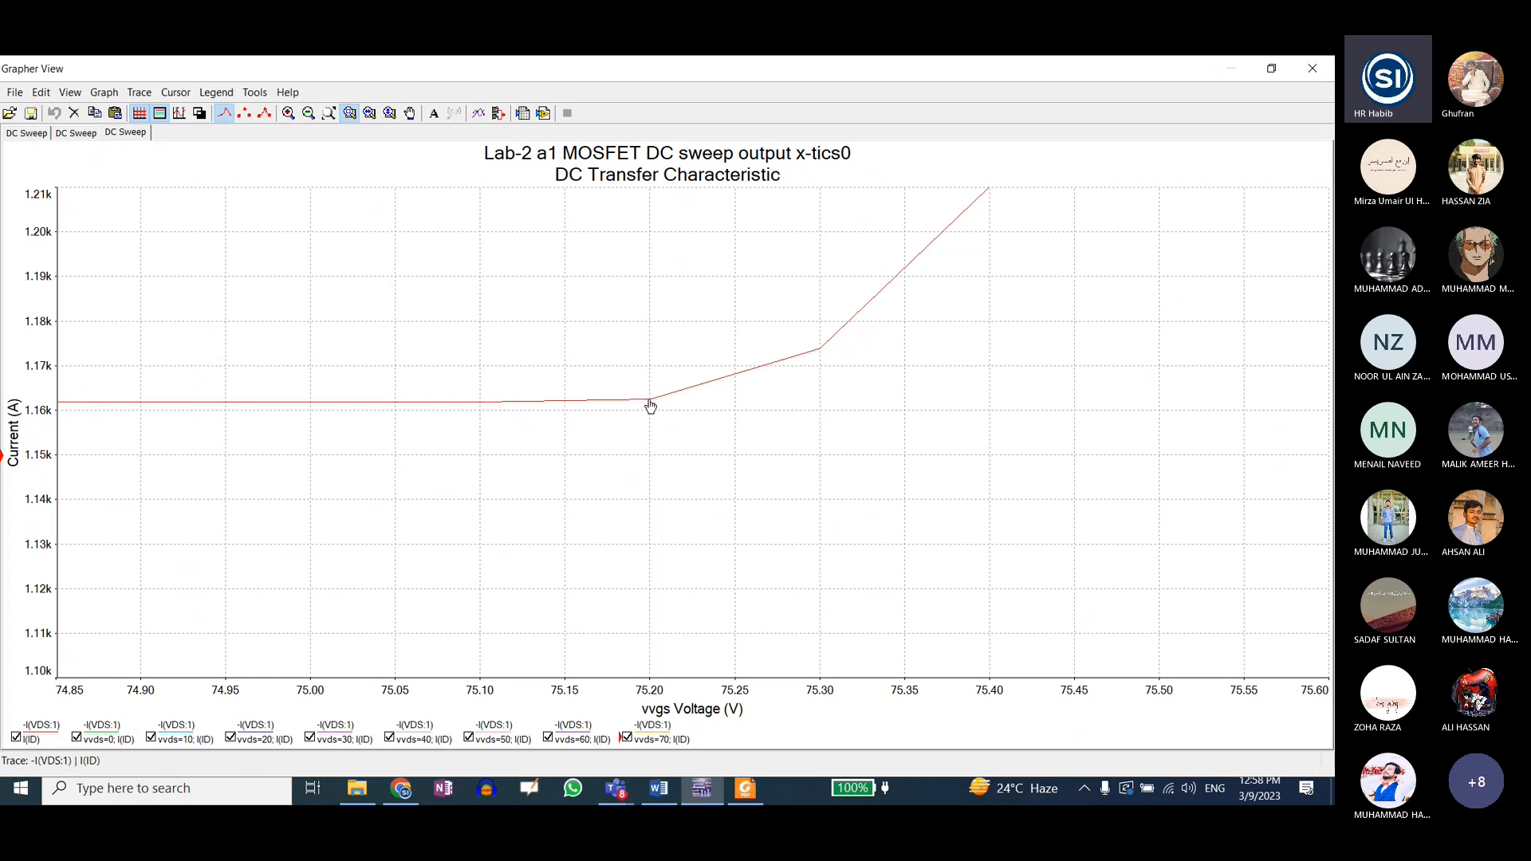
{"action": "left_click", "coordinate": [650, 402]}
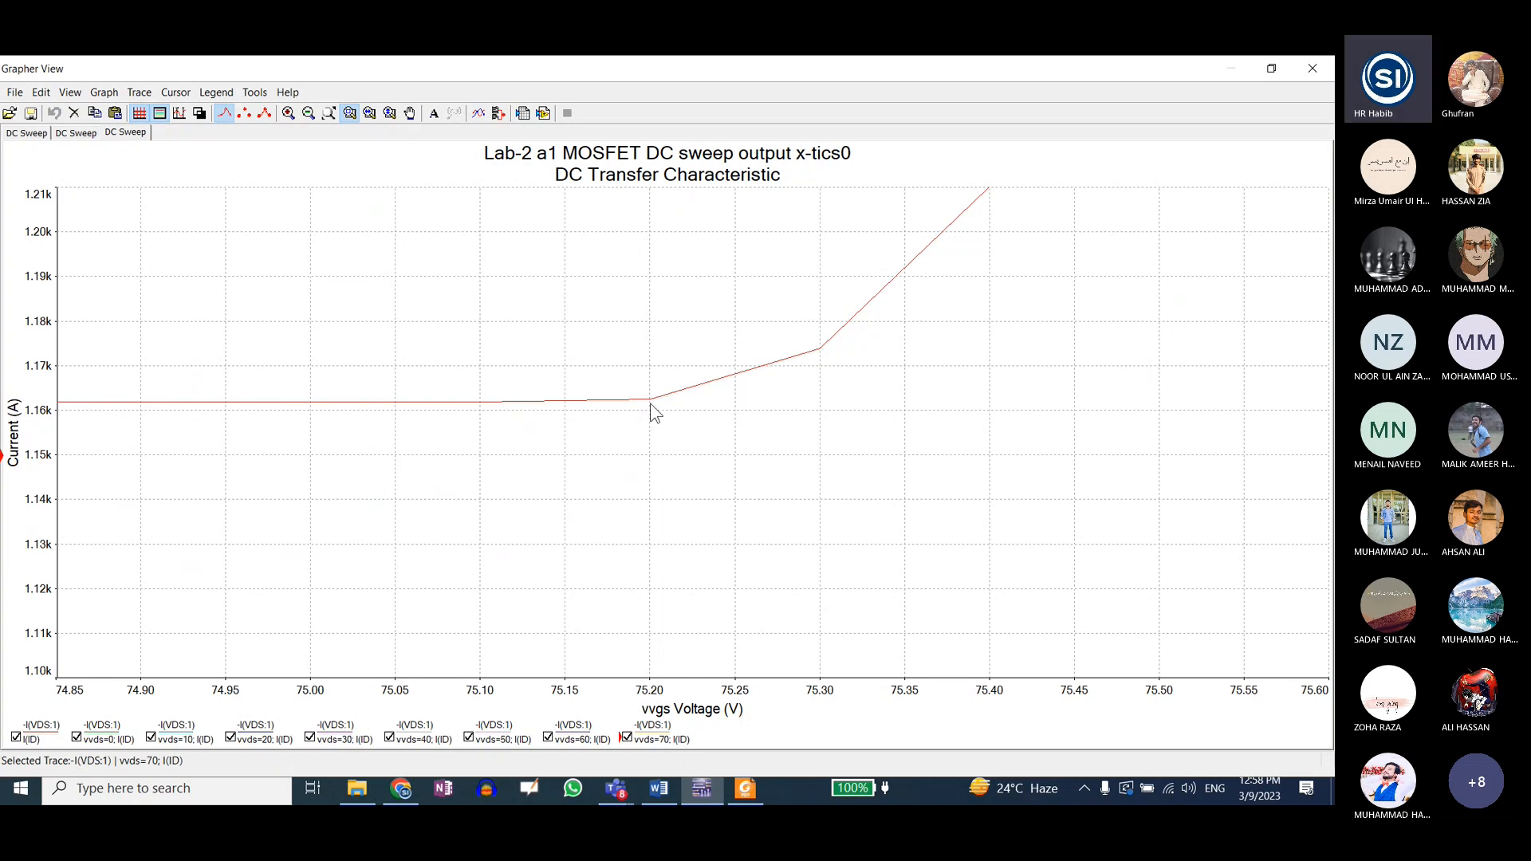
- Check the VDSS rating in the IRF3808 datasheet in Foxit Reader and return to the sweep graph
{"action": "left_click", "coordinate": [740, 787]}
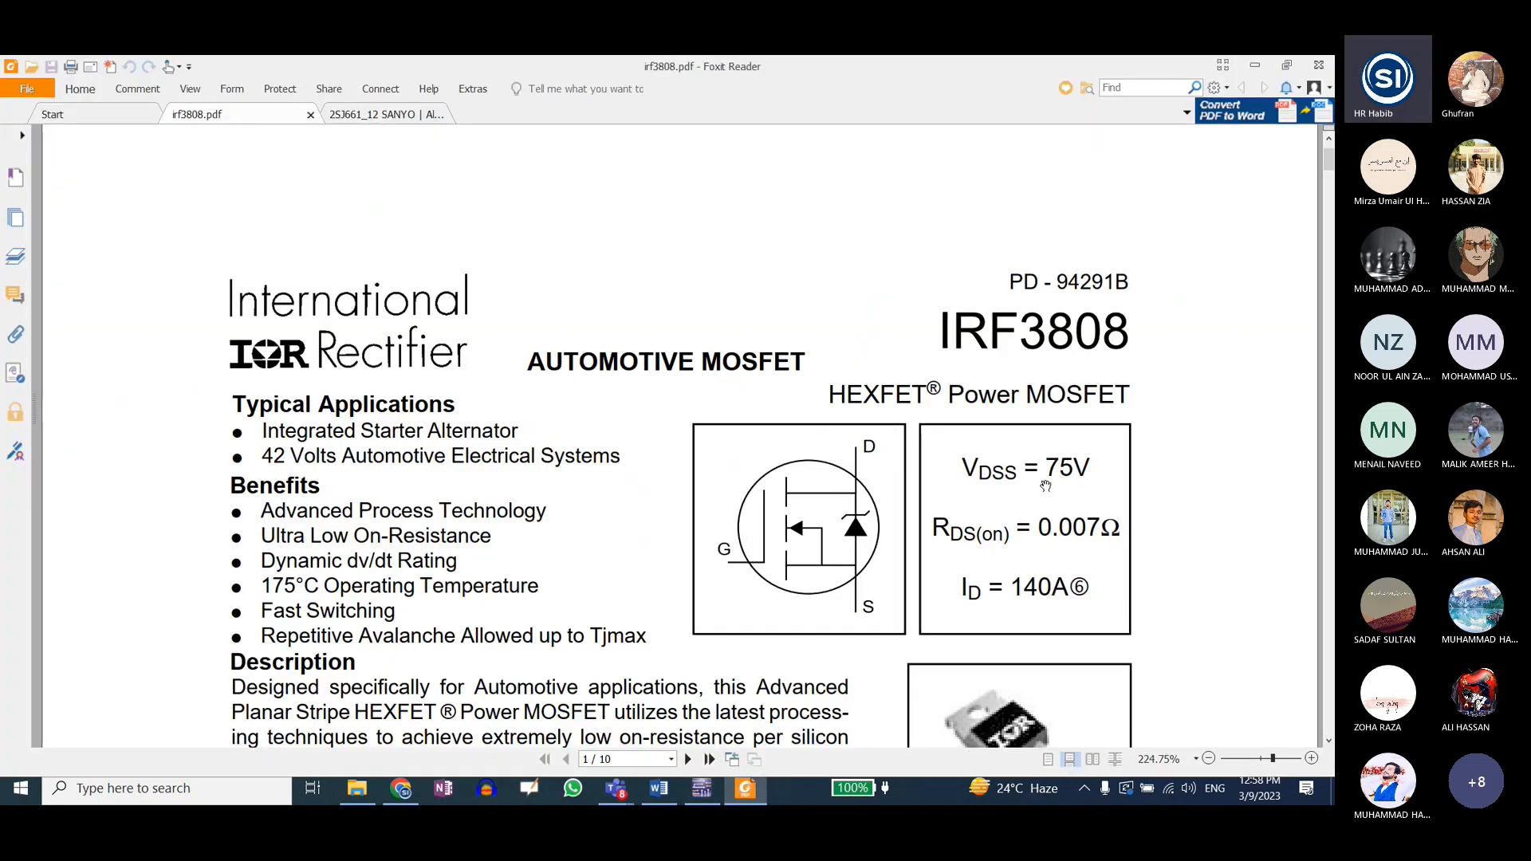
{"action": "left_click_drag", "start_coordinate": [962, 469], "coordinate": [1098, 471]}
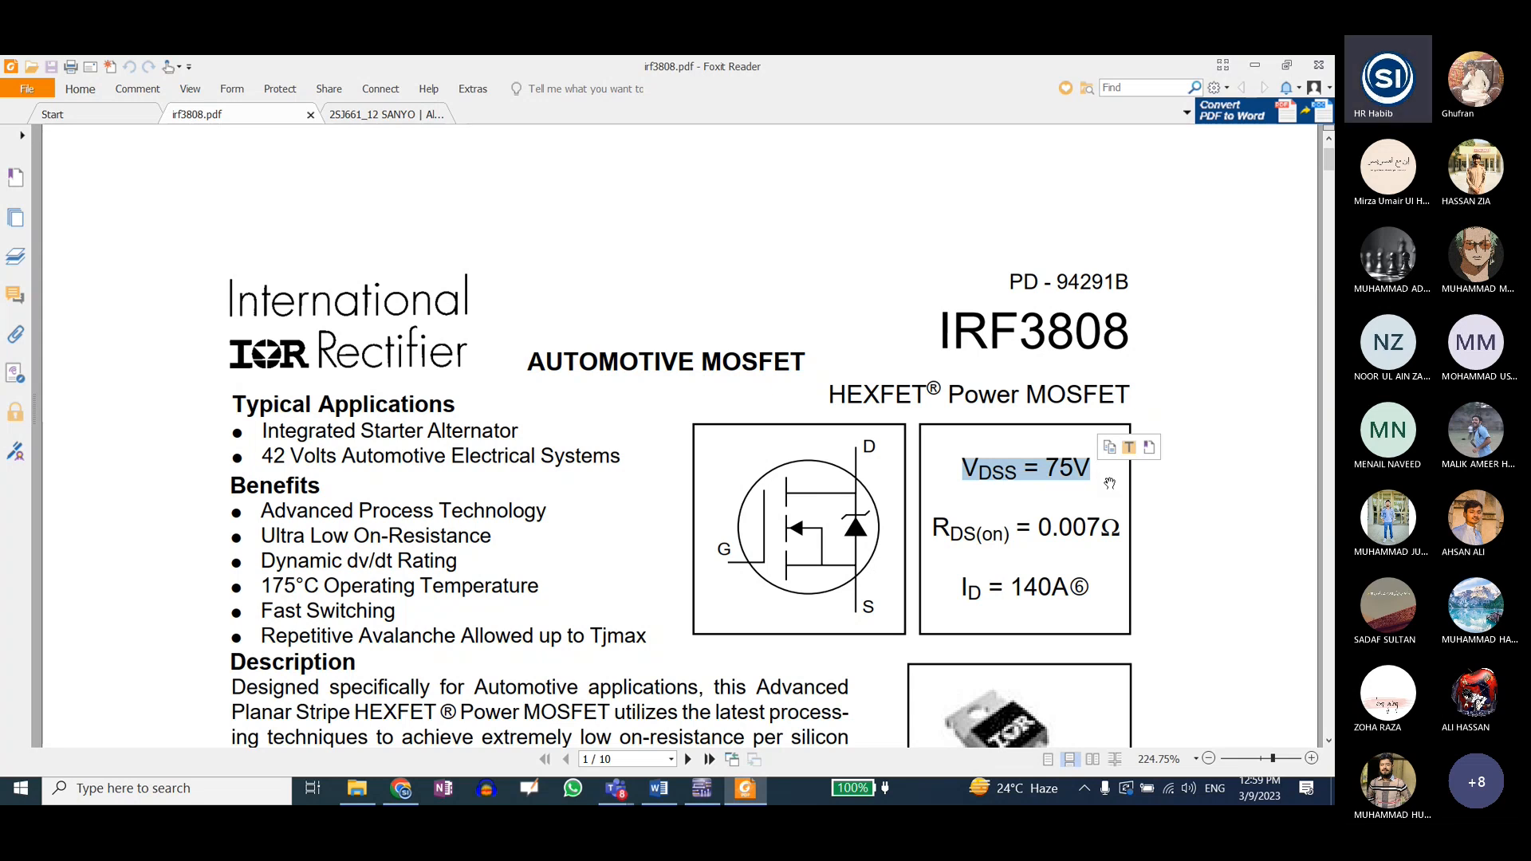
{"action": "left_click", "coordinate": [701, 787]}
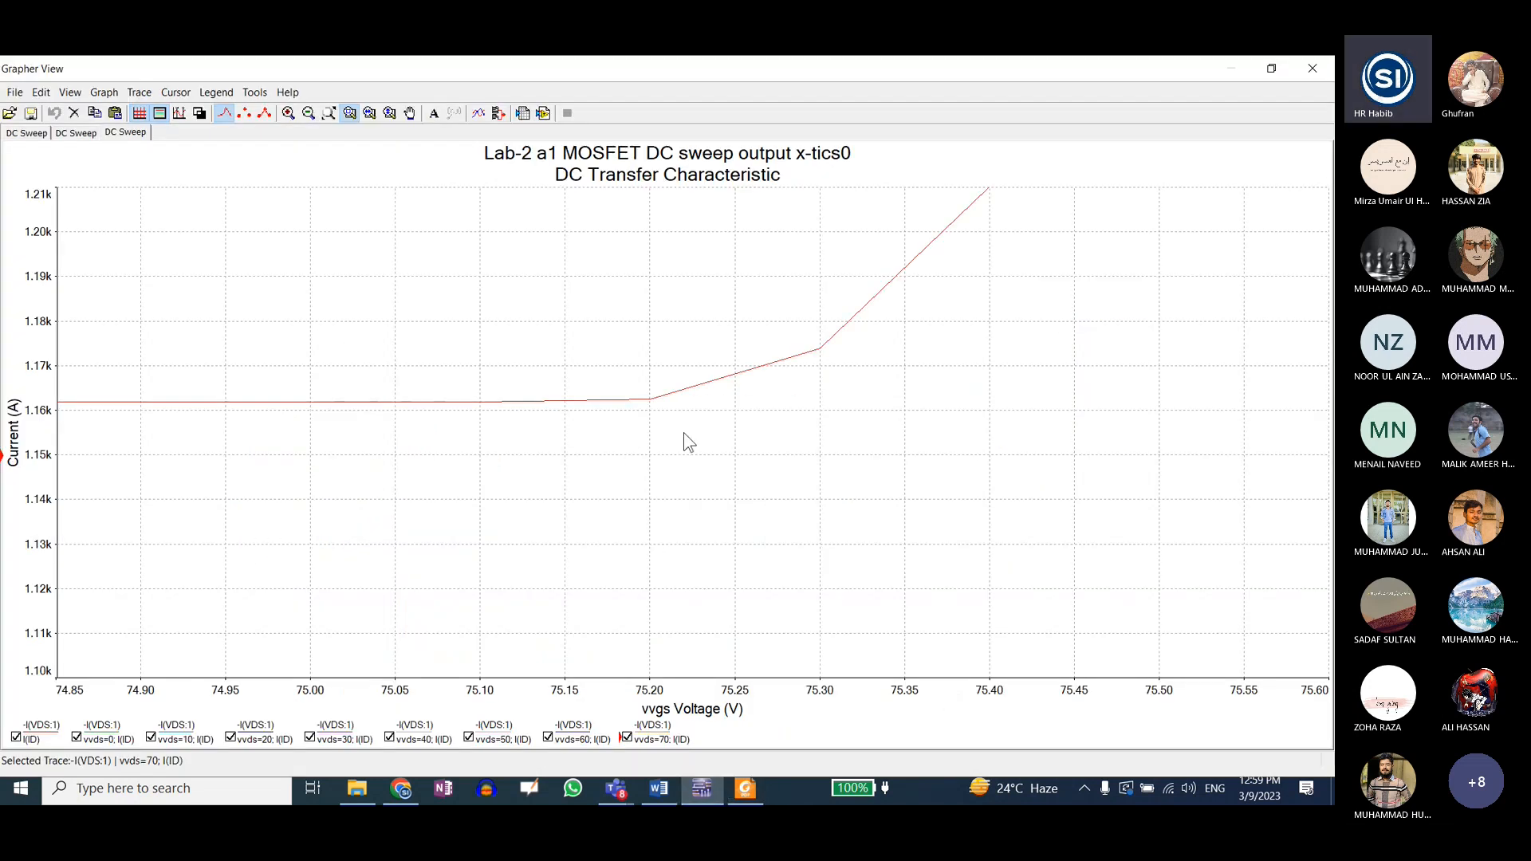
- Restore the full sweep graph and its window size, and enable VGS as source 2 in the DC sweep parameters
{"action": "left_click", "coordinate": [329, 112]}
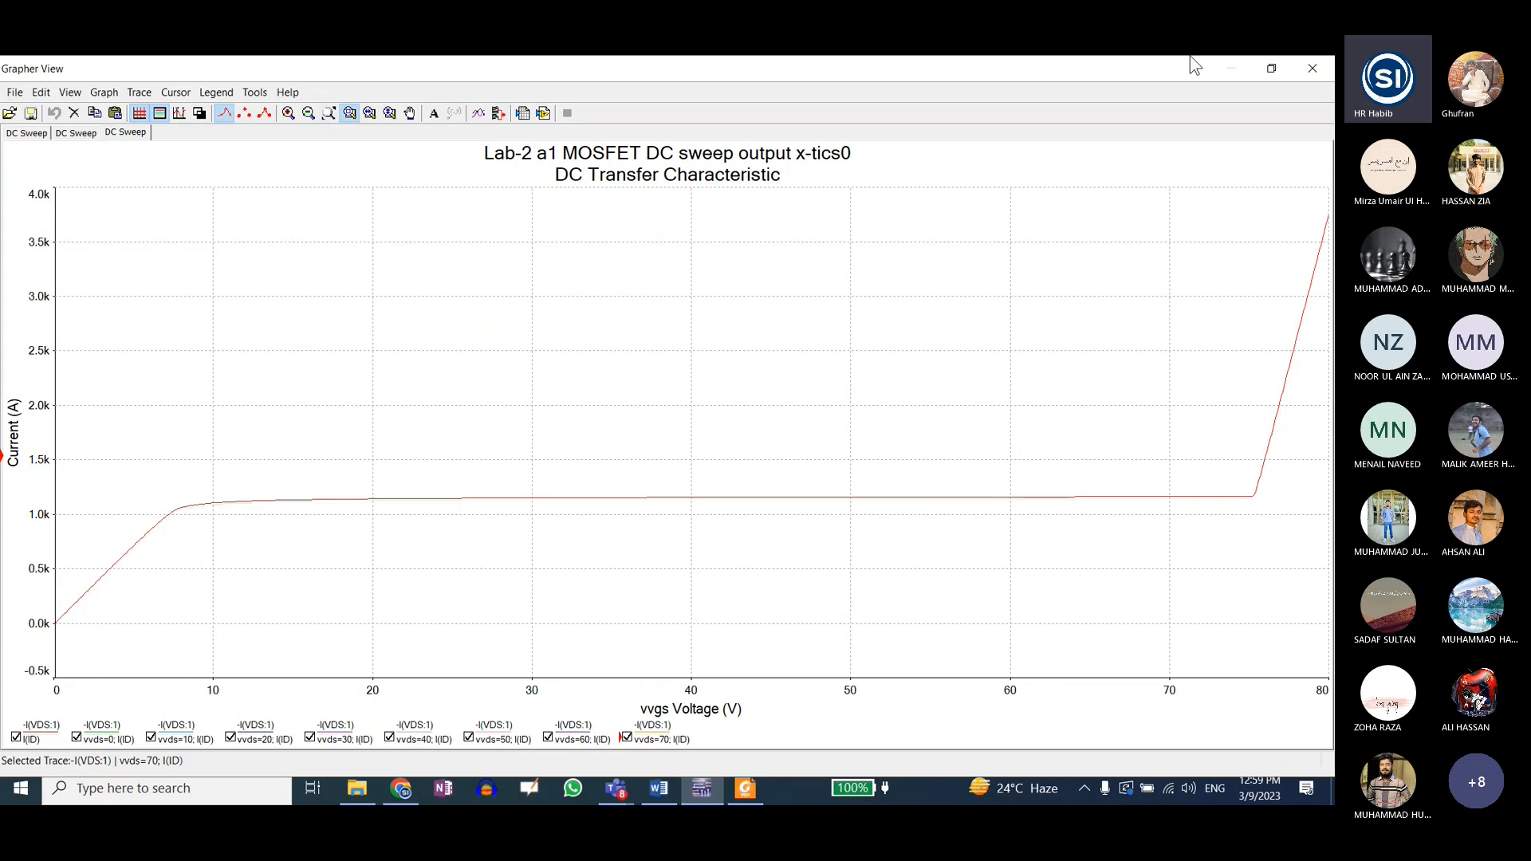
{"action": "left_click", "coordinate": [1271, 68]}
{"action": "left_click_drag", "start_coordinate": [826, 329], "coordinate": [906, 257]}
{"action": "left_click", "coordinate": [596, 109]}
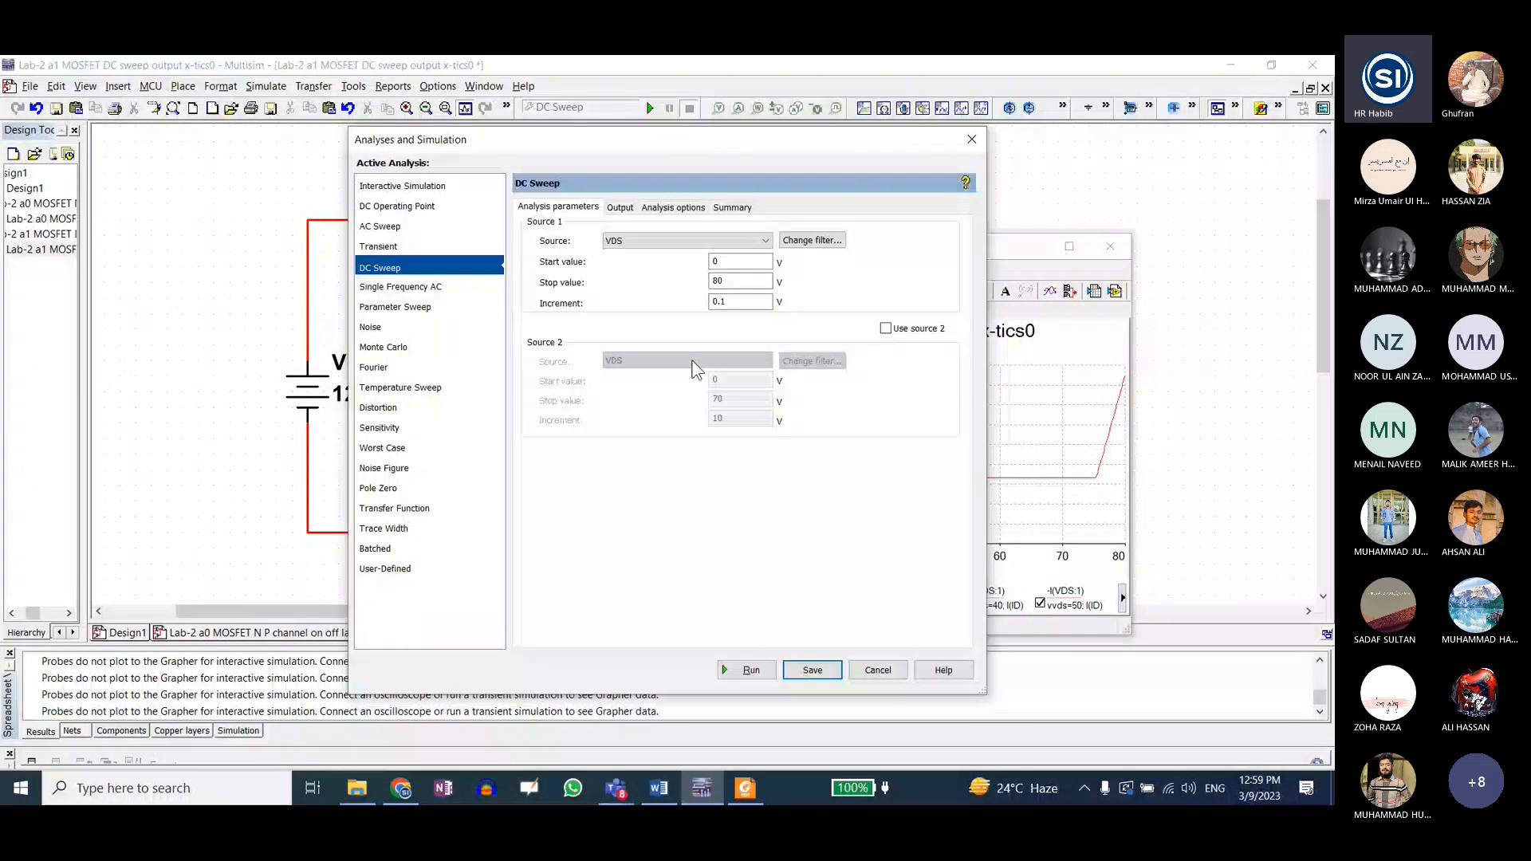
{"action": "left_click", "coordinate": [885, 328]}
{"action": "left_click", "coordinate": [669, 362]}
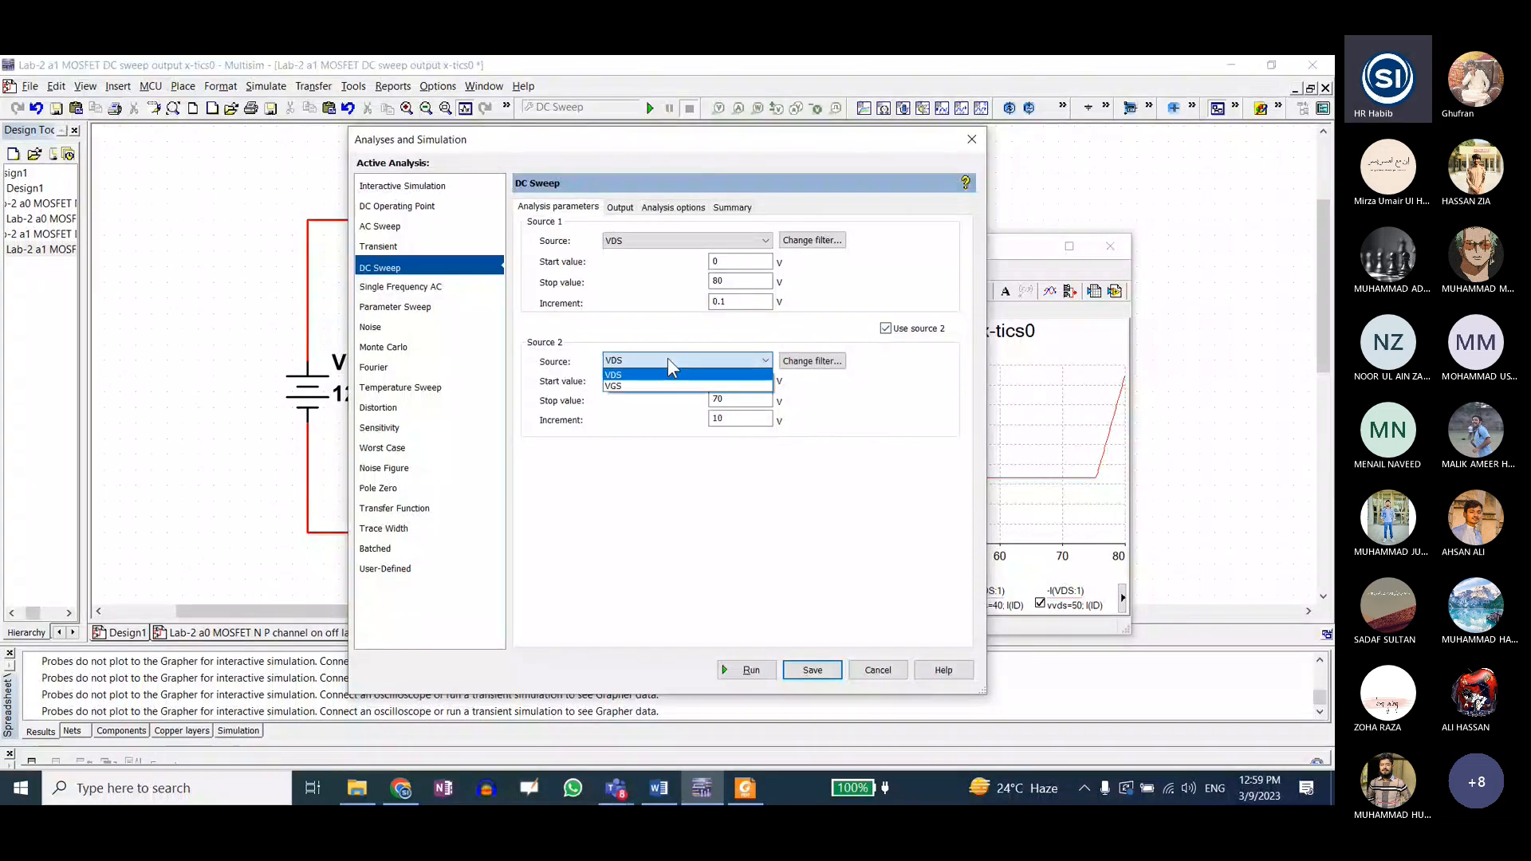
{"action": "left_click", "coordinate": [649, 381]}
- Set source 2 to sweep from 4 V to 5 V in 0.1 V increments and run the DC sweep
{"action": "left_click", "coordinate": [721, 386]}
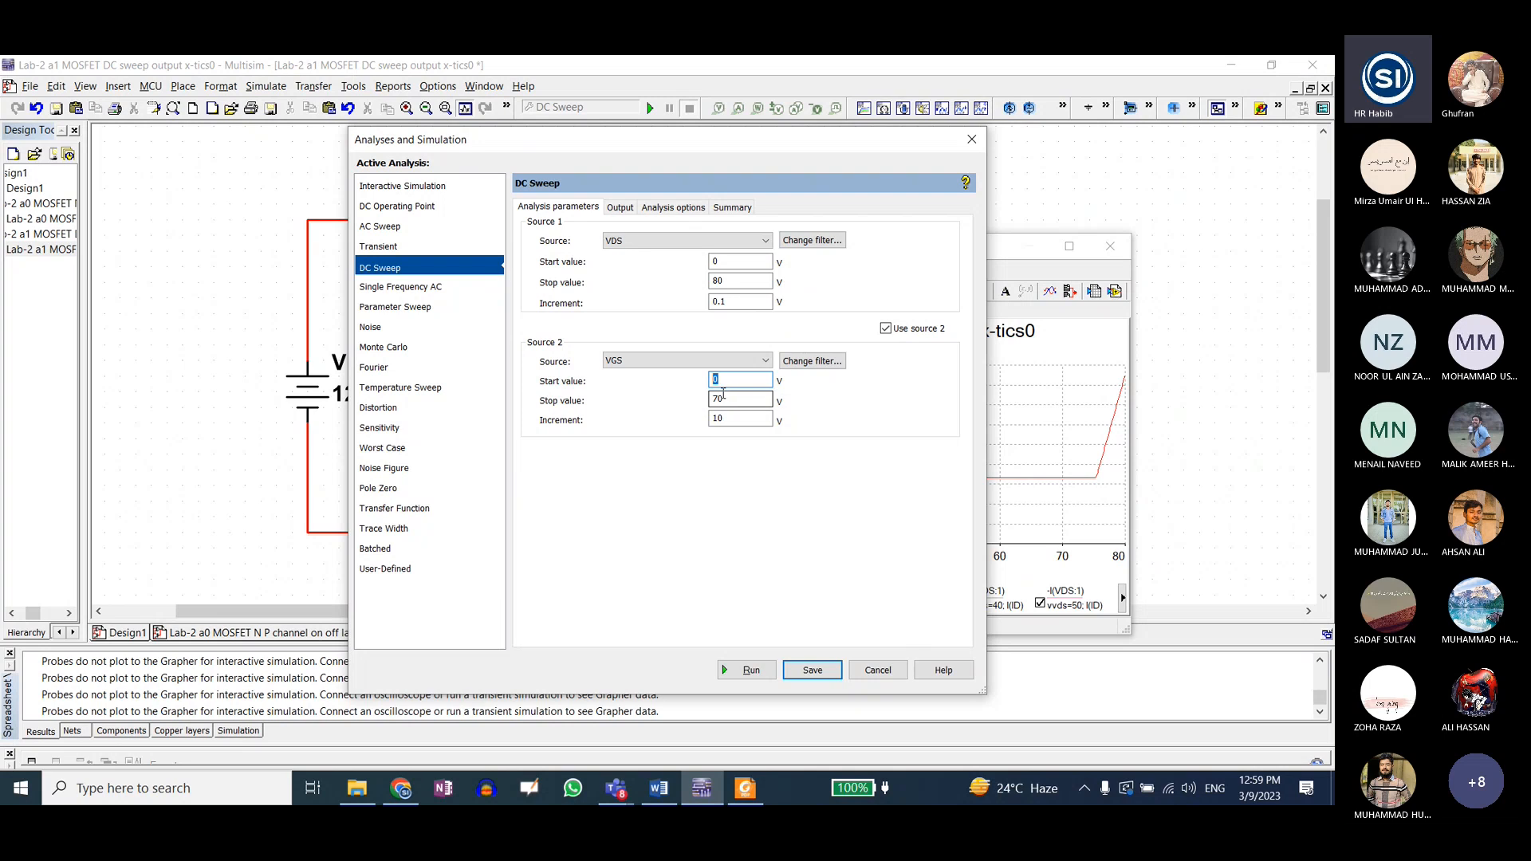
{"action": "type", "text": "4"}
{"action": "key", "text": "Tab"}
{"action": "type", "text": "5"}
{"action": "key", "text": "Tab"}
{"action": "type", "text": "0.1"}
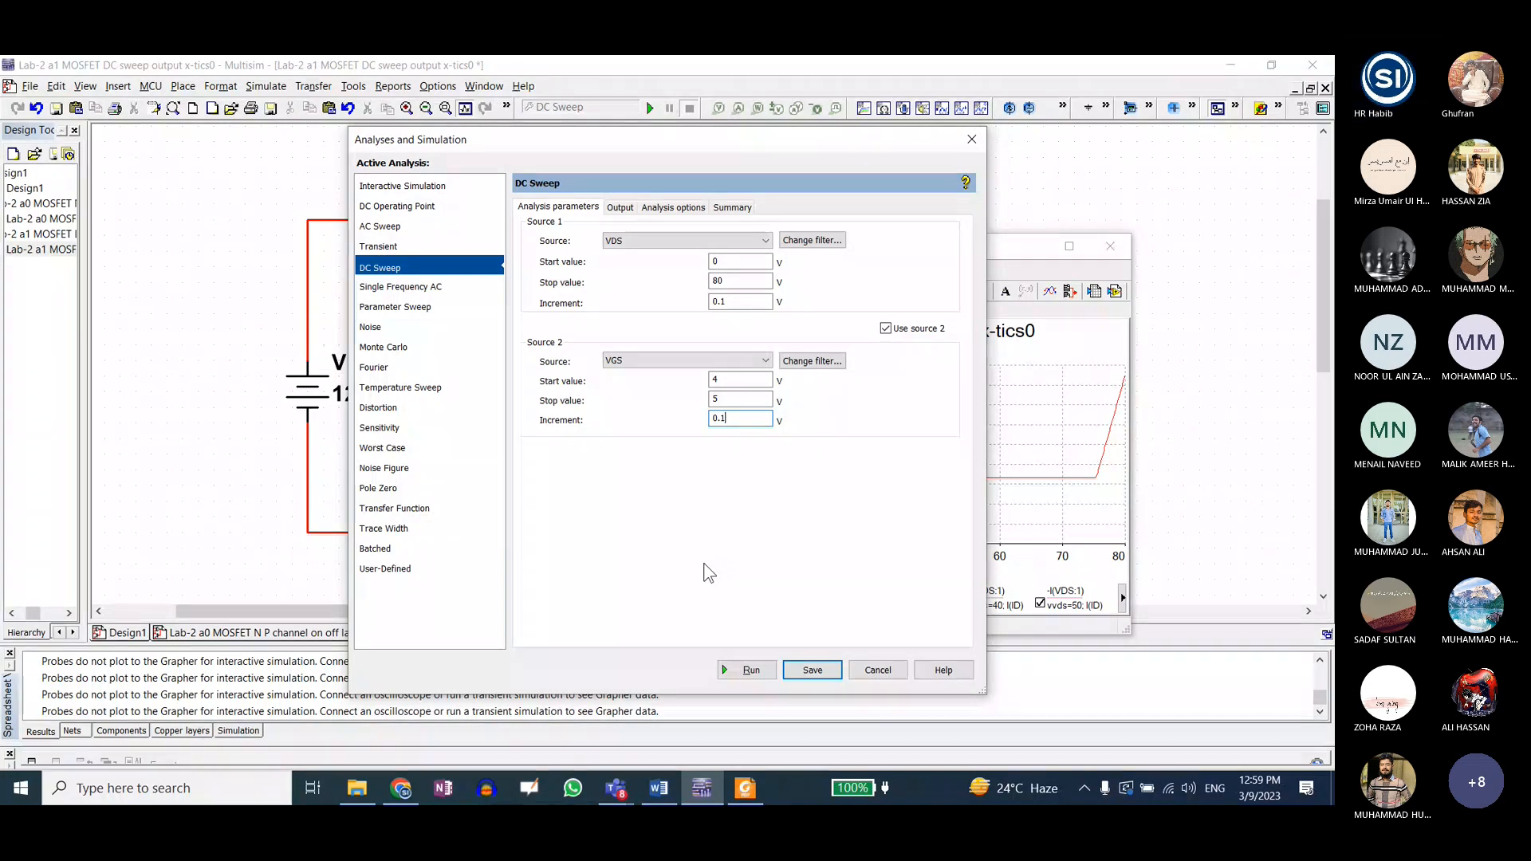
{"action": "left_click", "coordinate": [745, 670]}
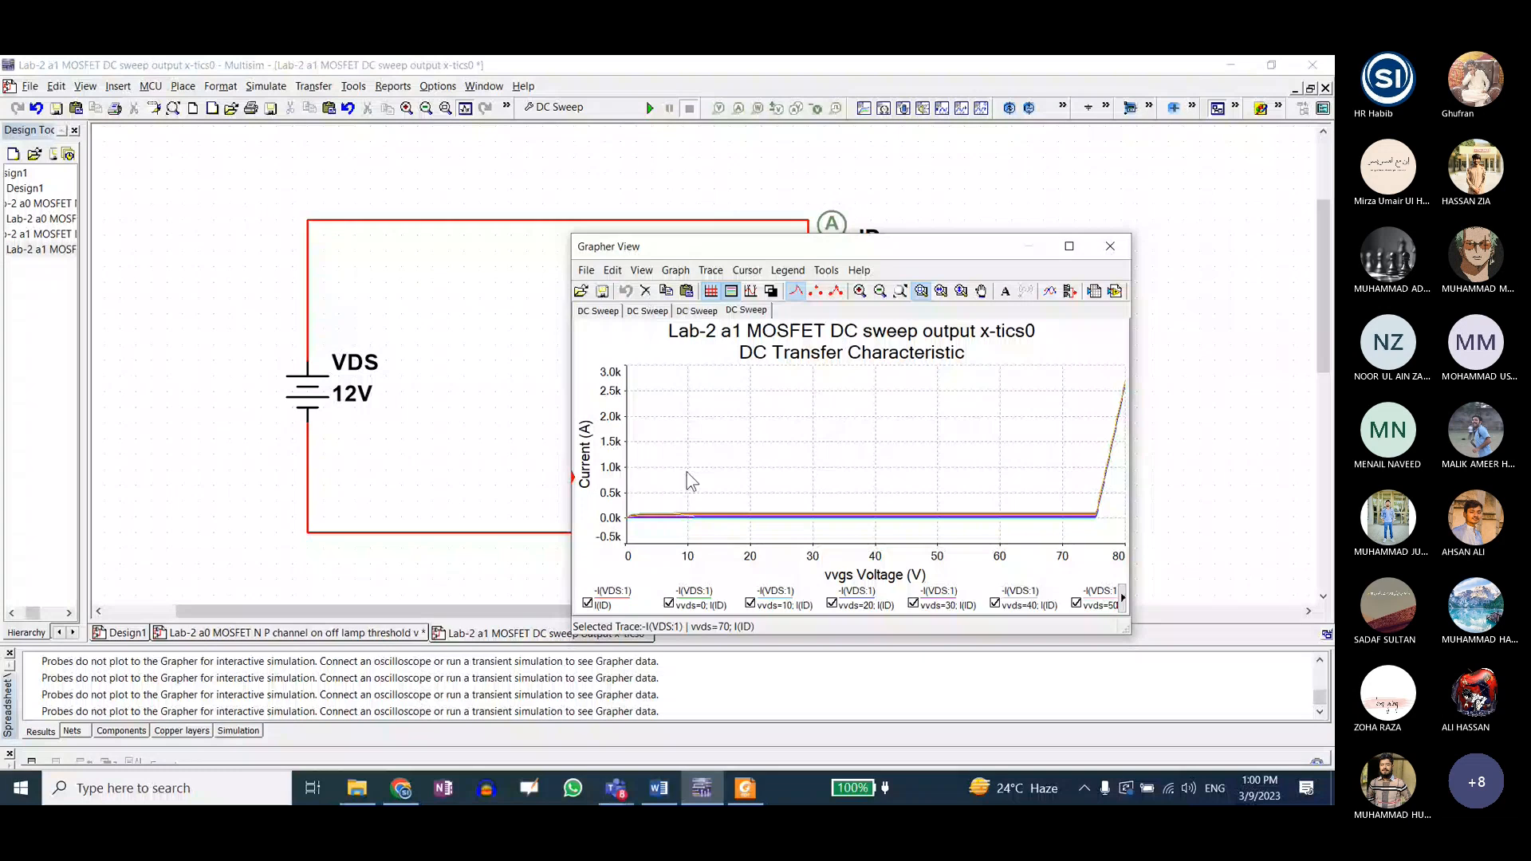
- Rerun the DC sweep with a source 2 start value of 0 V and examine the curves near the origin
{"action": "type", "text": "0"}
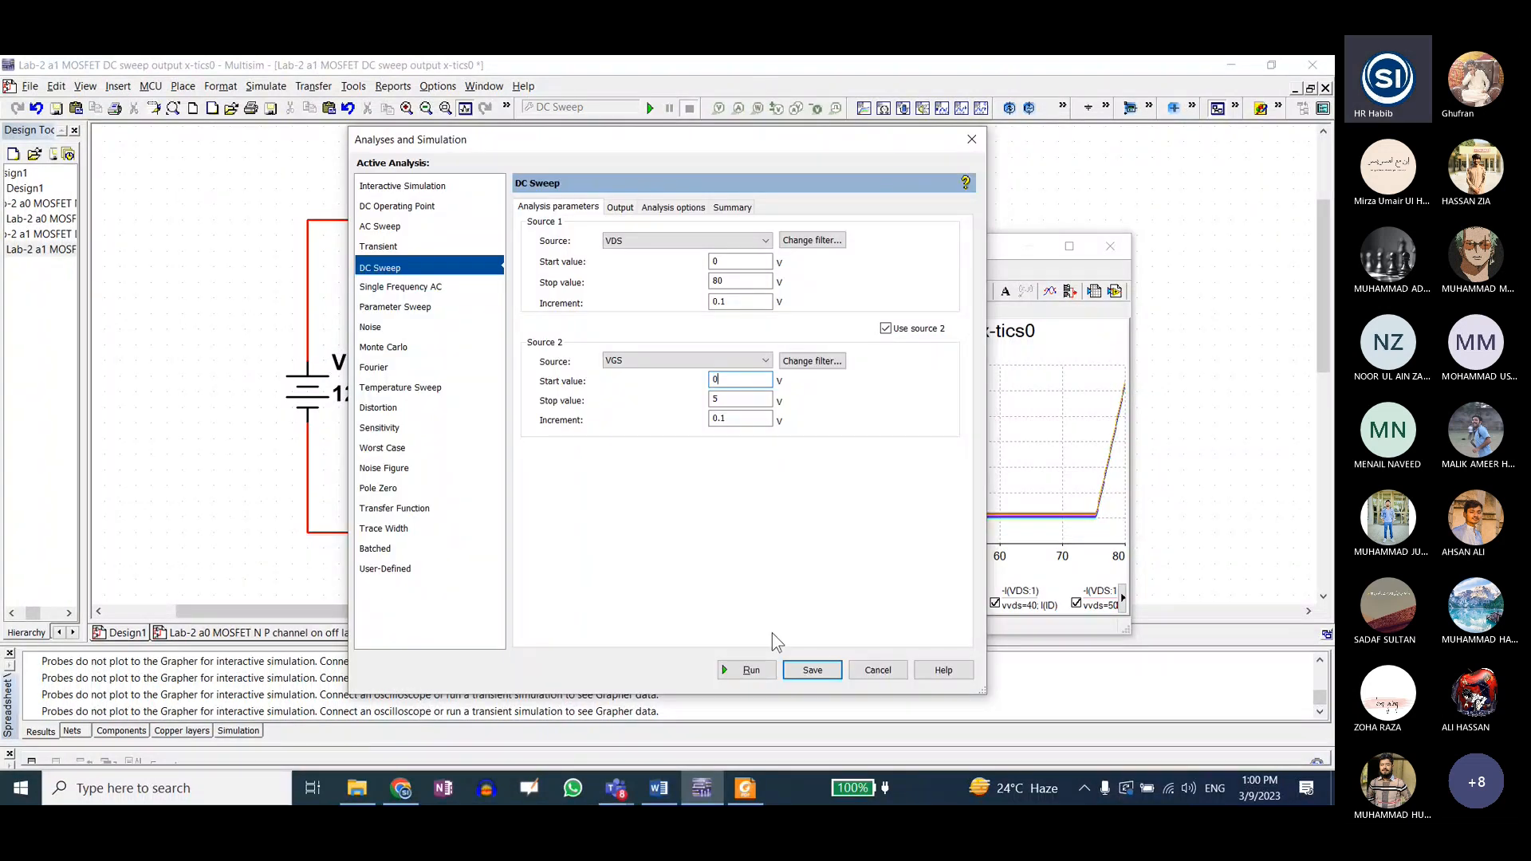
{"action": "left_click", "coordinate": [761, 676]}
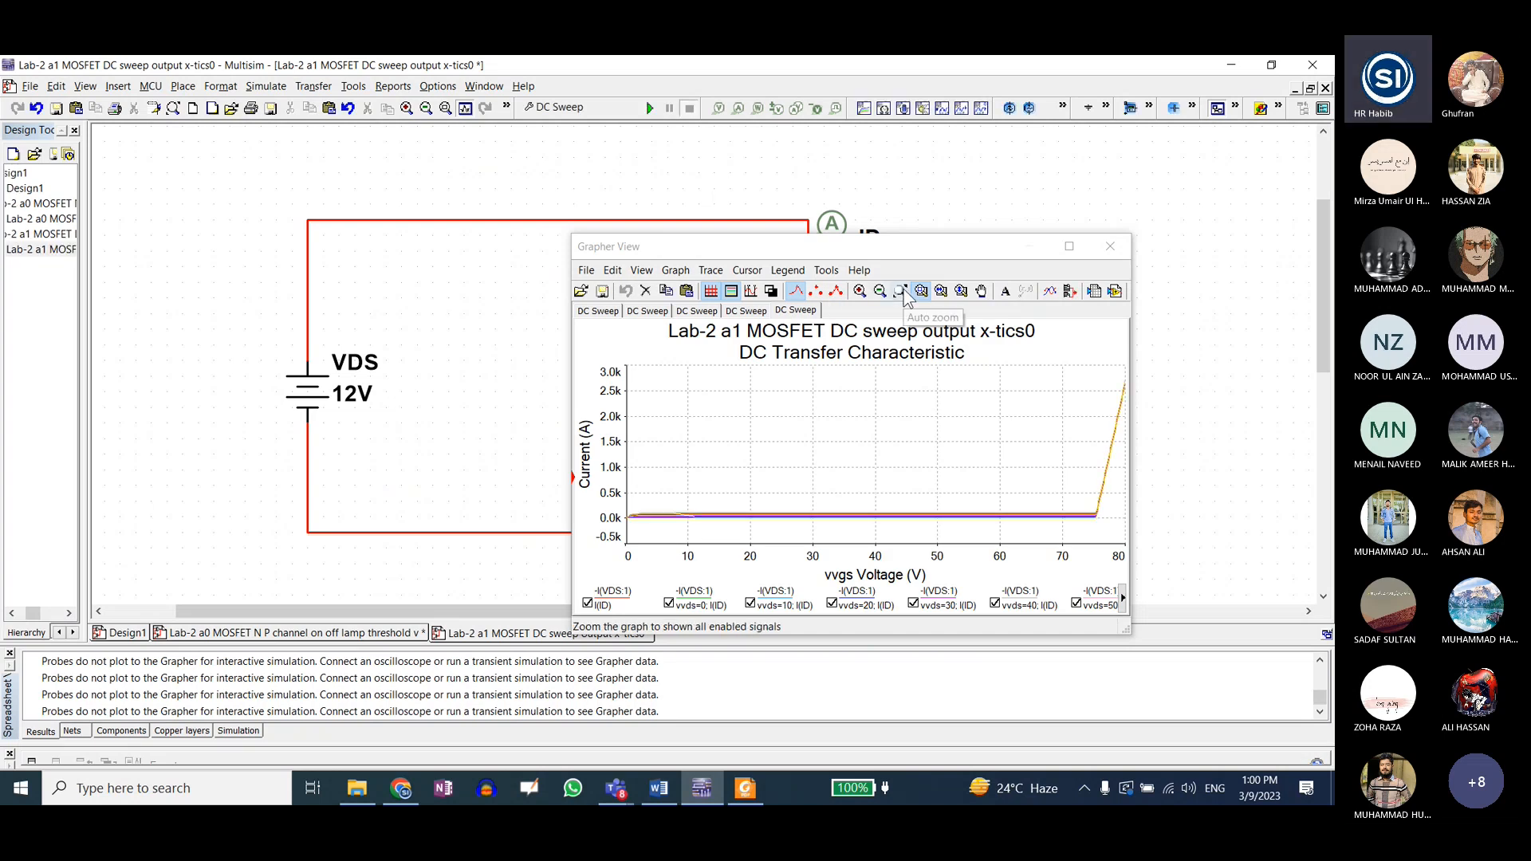
{"action": "left_click", "coordinate": [650, 519]}
{"action": "left_click_drag", "start_coordinate": [616, 527], "coordinate": [656, 497]}
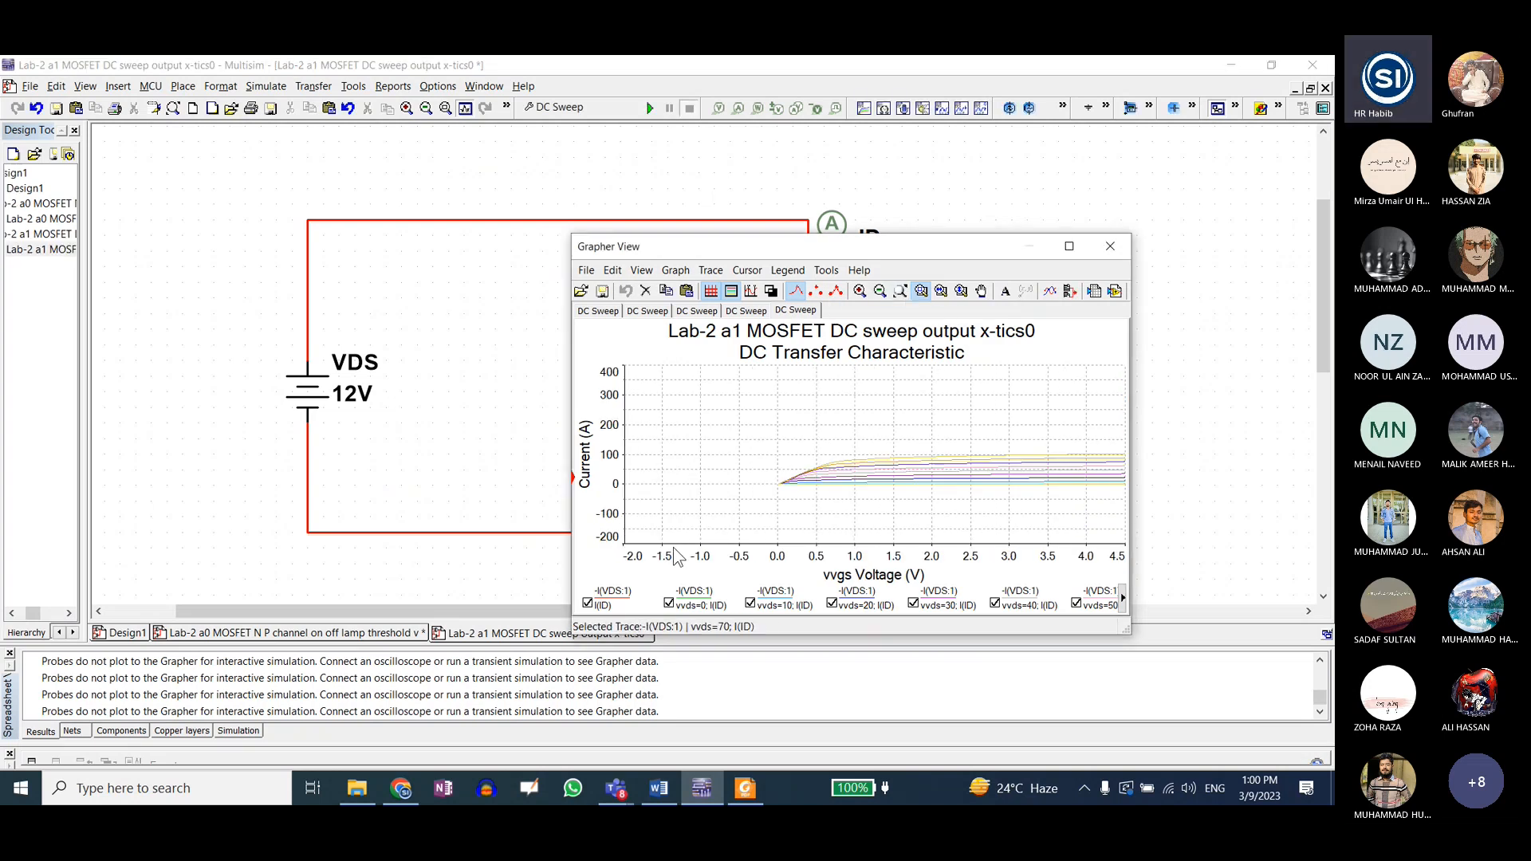
{"action": "left_click_drag", "start_coordinate": [764, 440], "coordinate": [881, 527]}
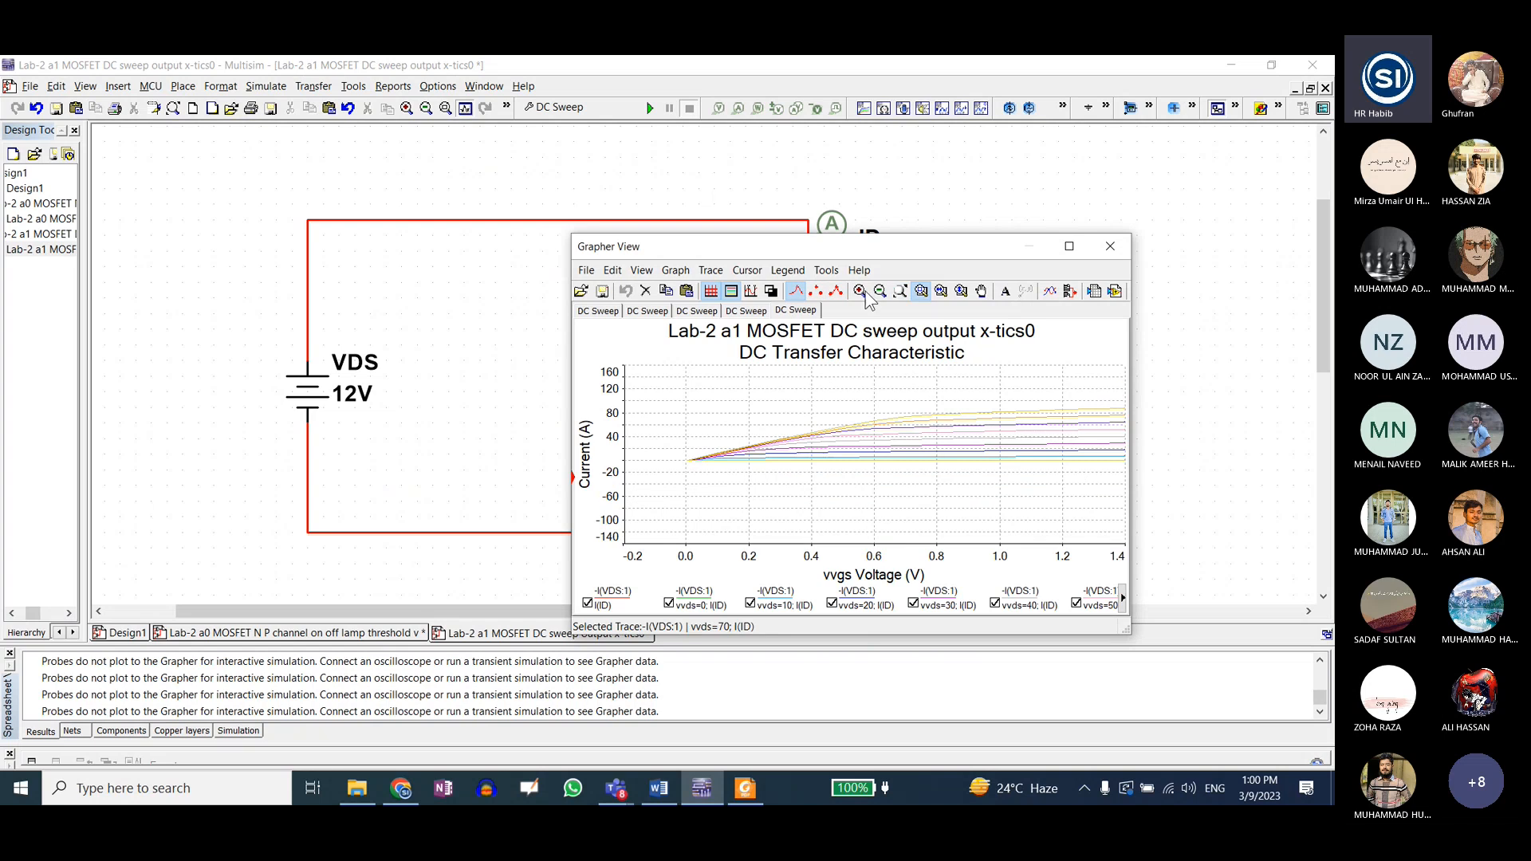
{"action": "left_click", "coordinate": [900, 290]}
{"action": "left_click", "coordinate": [771, 515]}
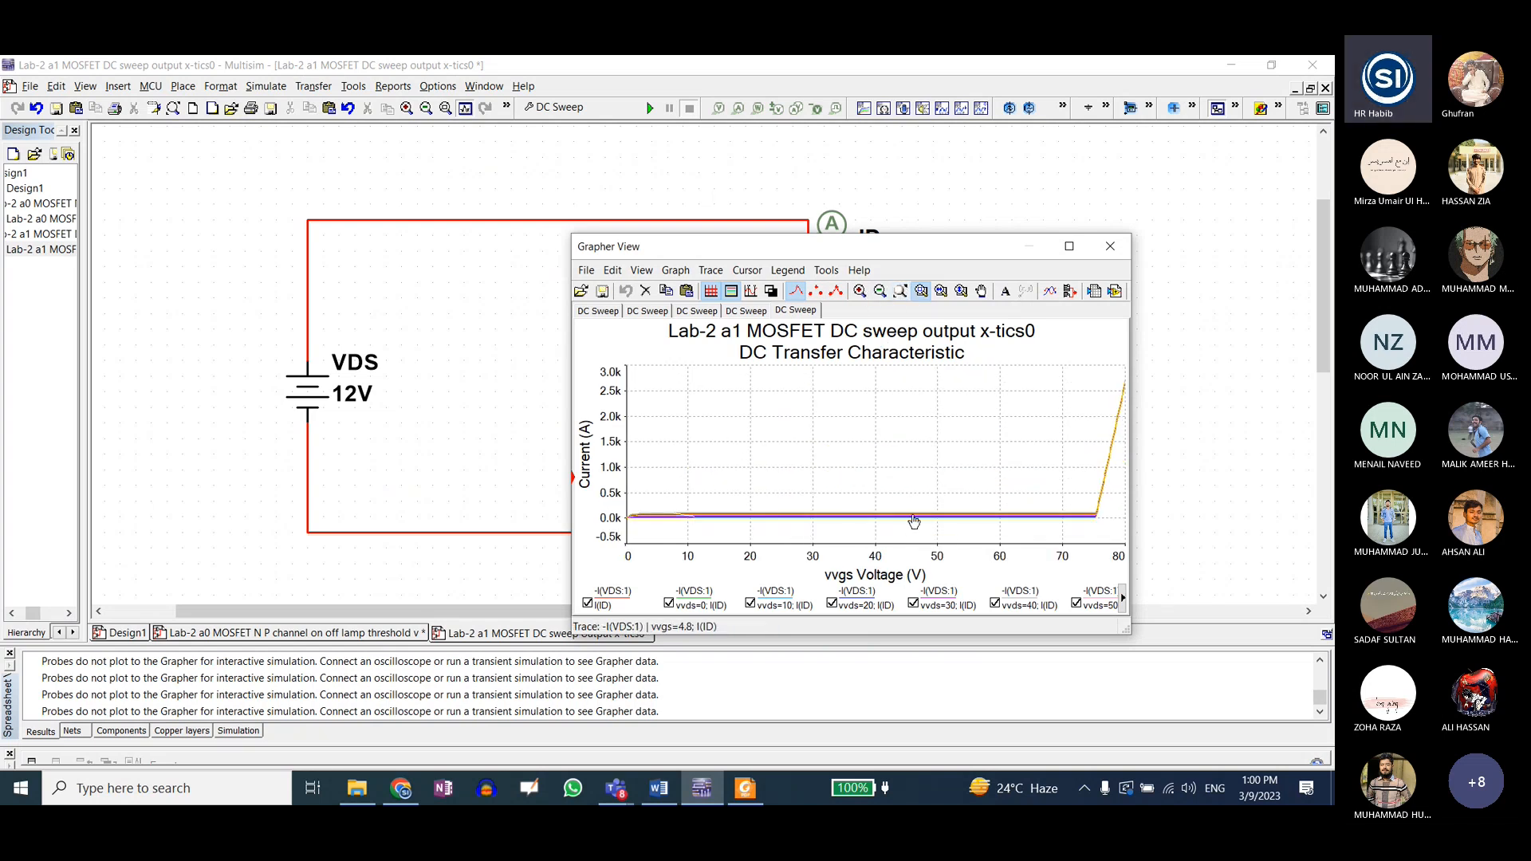
- Set the source 2 stop value to 20 V and its increment to 3 V, and run the DC sweep
{"action": "left_click", "coordinate": [605, 109]}
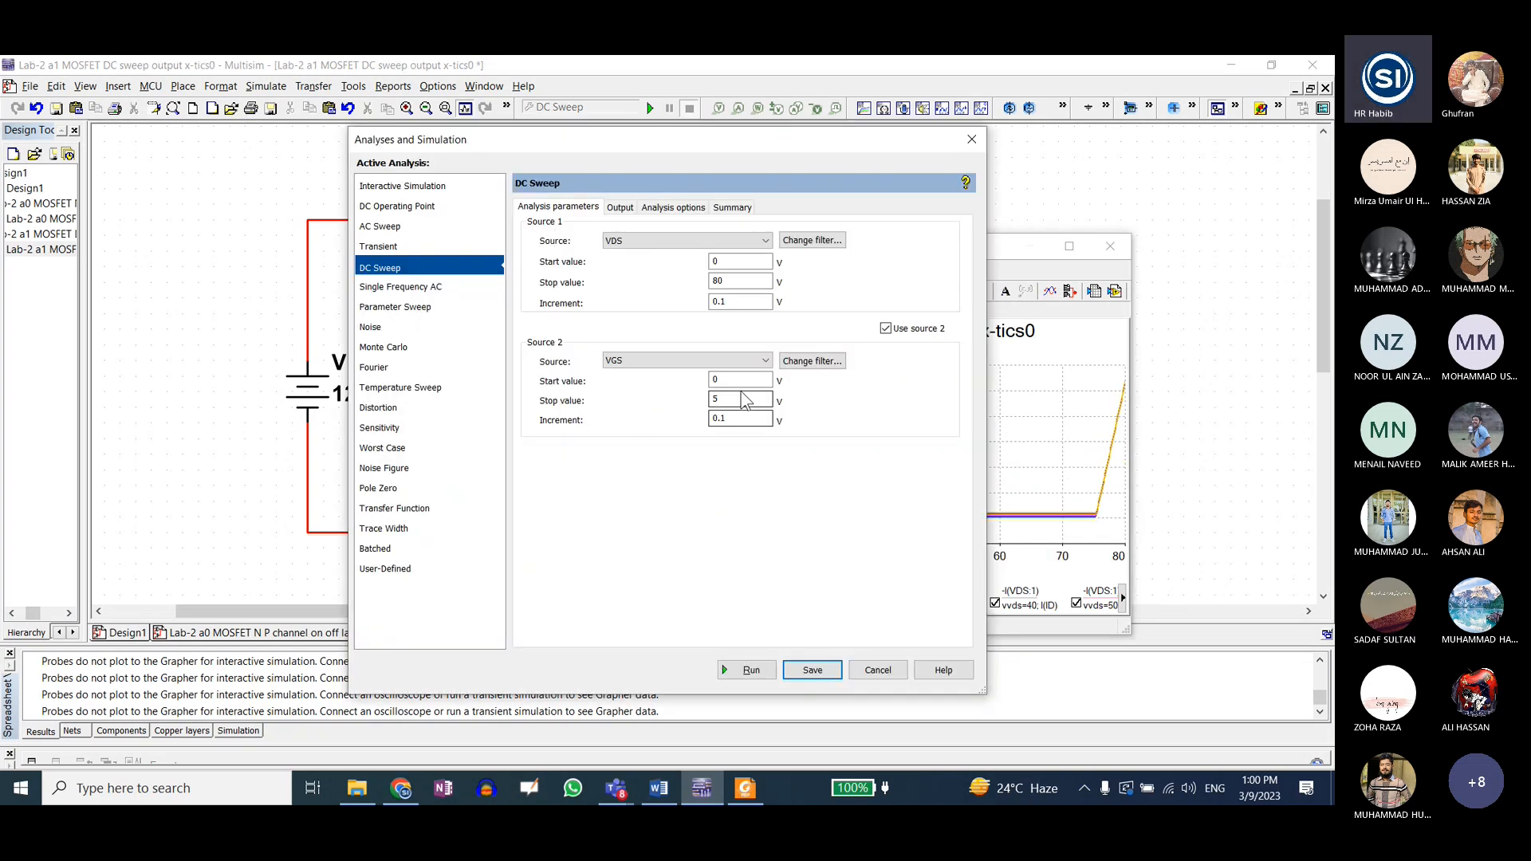
{"action": "double_click", "coordinate": [735, 379]}
{"action": "key", "text": "Tab"}
{"action": "type", "text": "20"}
{"action": "double_click", "coordinate": [729, 418]}
{"action": "type", "text": "3"}
{"action": "left_click", "coordinate": [746, 670]}
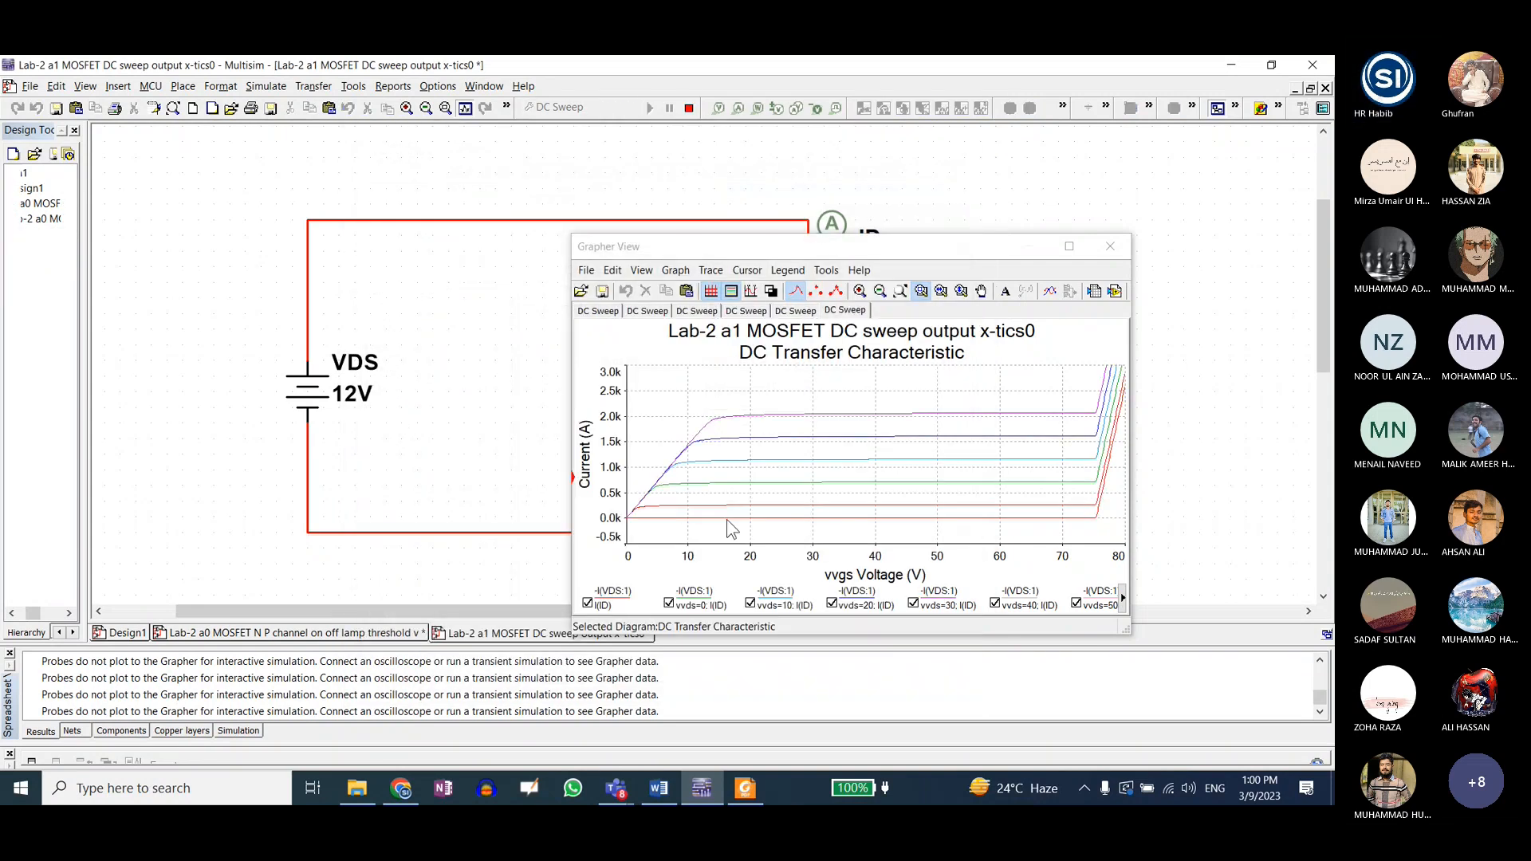
- Show the new family of curves full screen and select the lowest curve along the zero-current line
{"action": "double_click", "coordinate": [721, 246]}
{"action": "left_click", "coordinate": [462, 598]}
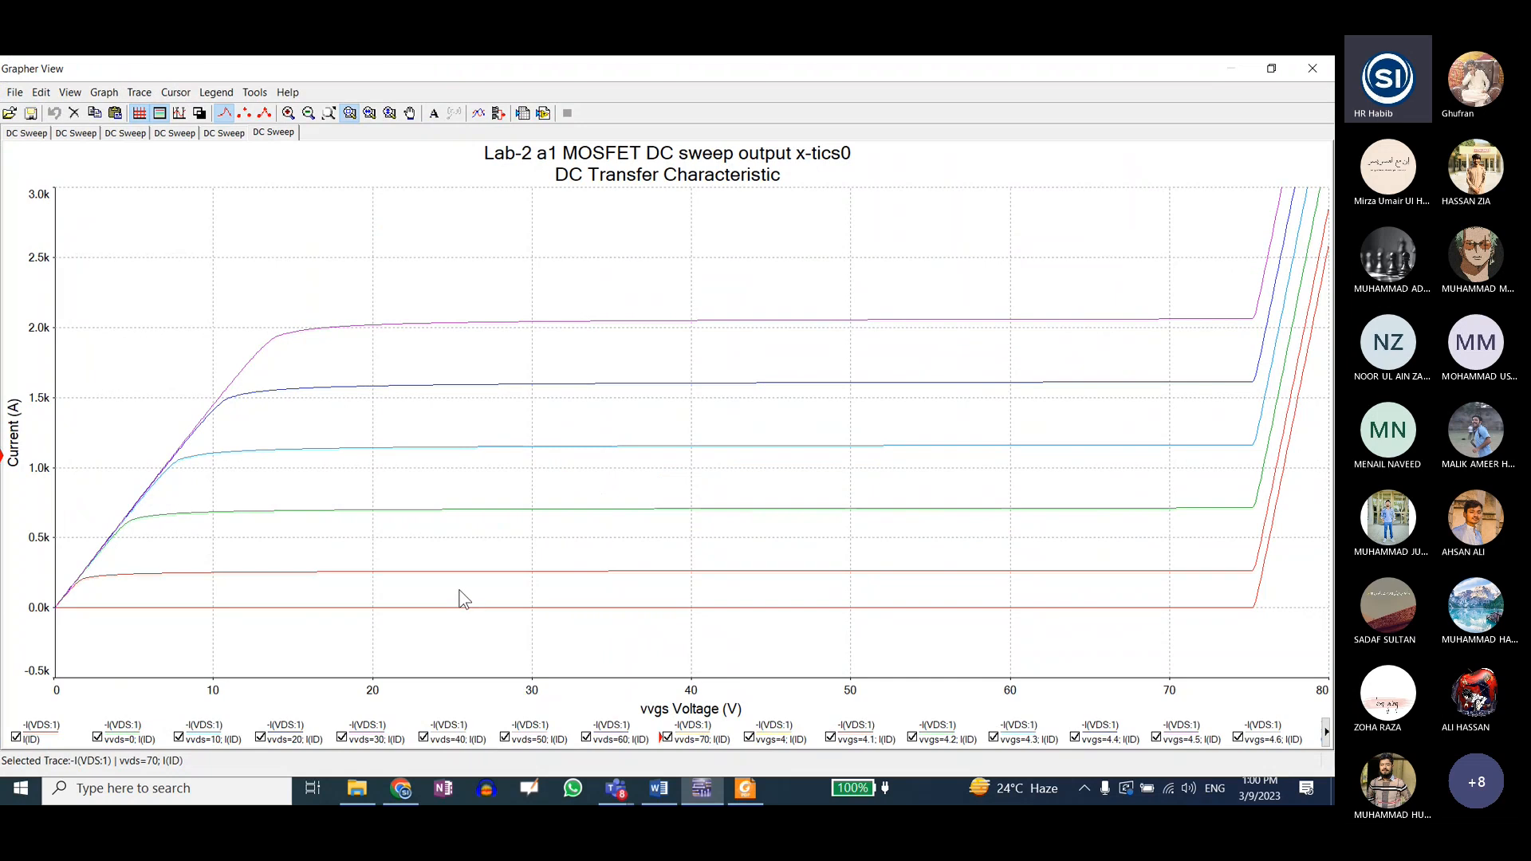
{"action": "left_click", "coordinate": [80, 614]}
- Look through the trace legend for the VGS values that belong to the plotted curves
{"action": "left_click", "coordinate": [1326, 733]}
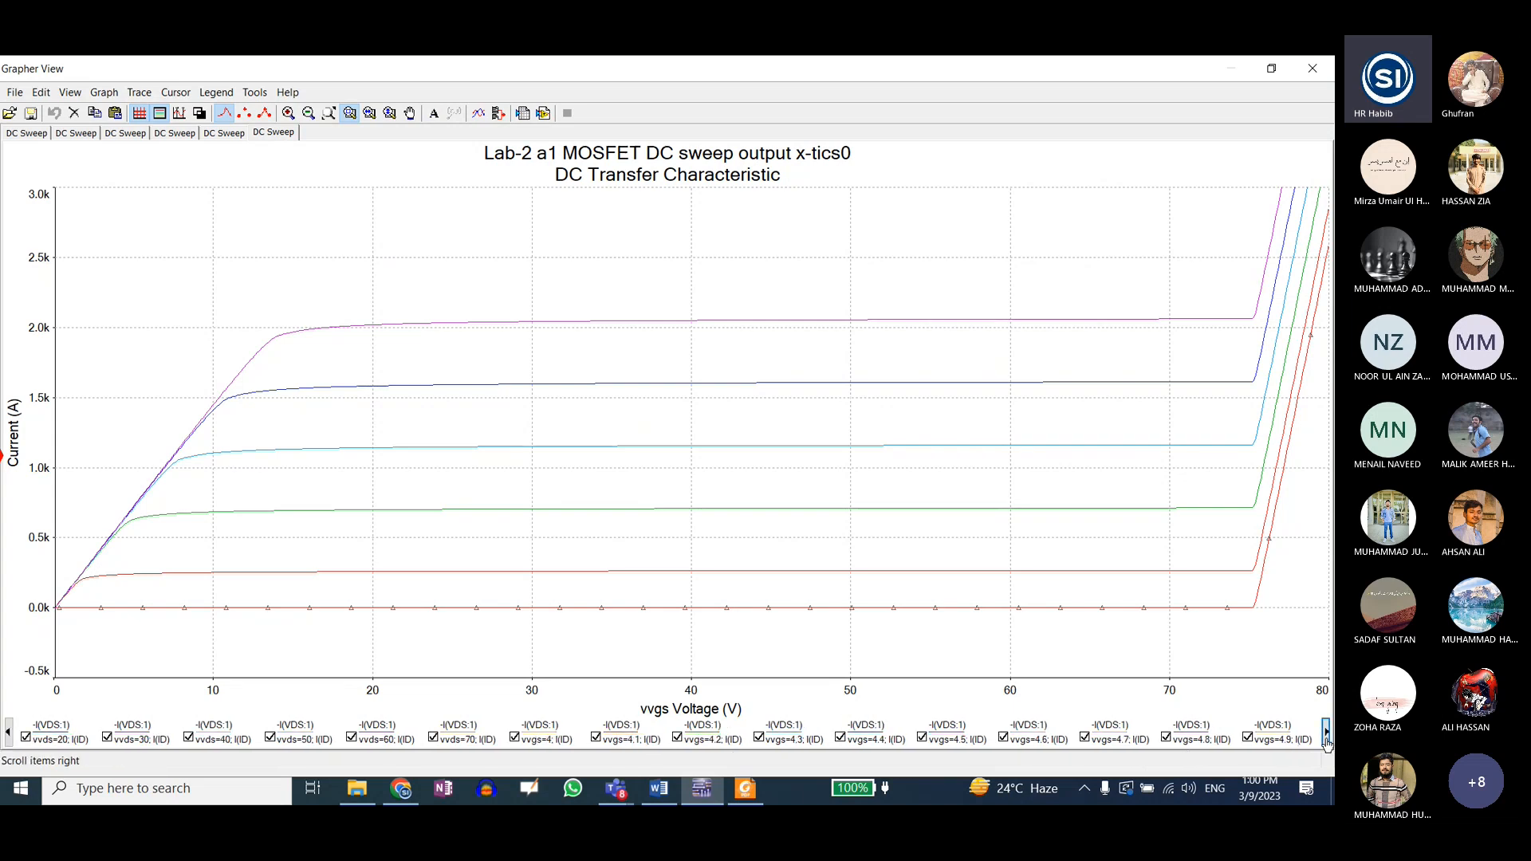
{"action": "left_click", "coordinate": [1326, 733]}
{"action": "left_click", "coordinate": [1326, 734]}
{"action": "left_click", "coordinate": [1326, 734]}
{"action": "left_click", "coordinate": [1326, 734]}
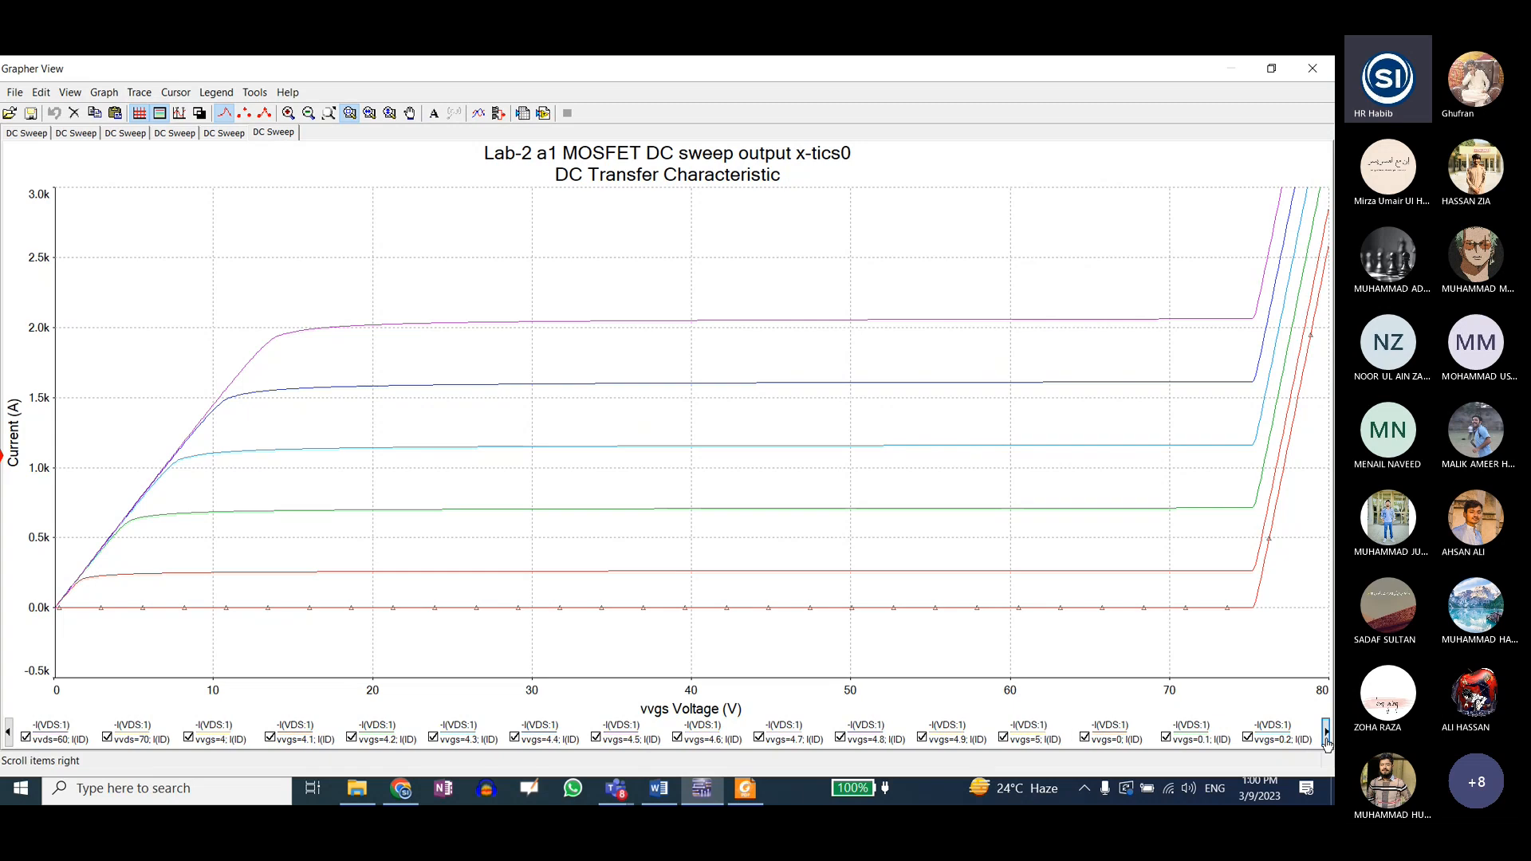
{"action": "left_click", "coordinate": [1326, 733]}
{"action": "left_click", "coordinate": [1326, 733]}
{"action": "left_click", "coordinate": [1326, 733]}
{"action": "left_click", "coordinate": [1326, 733]}
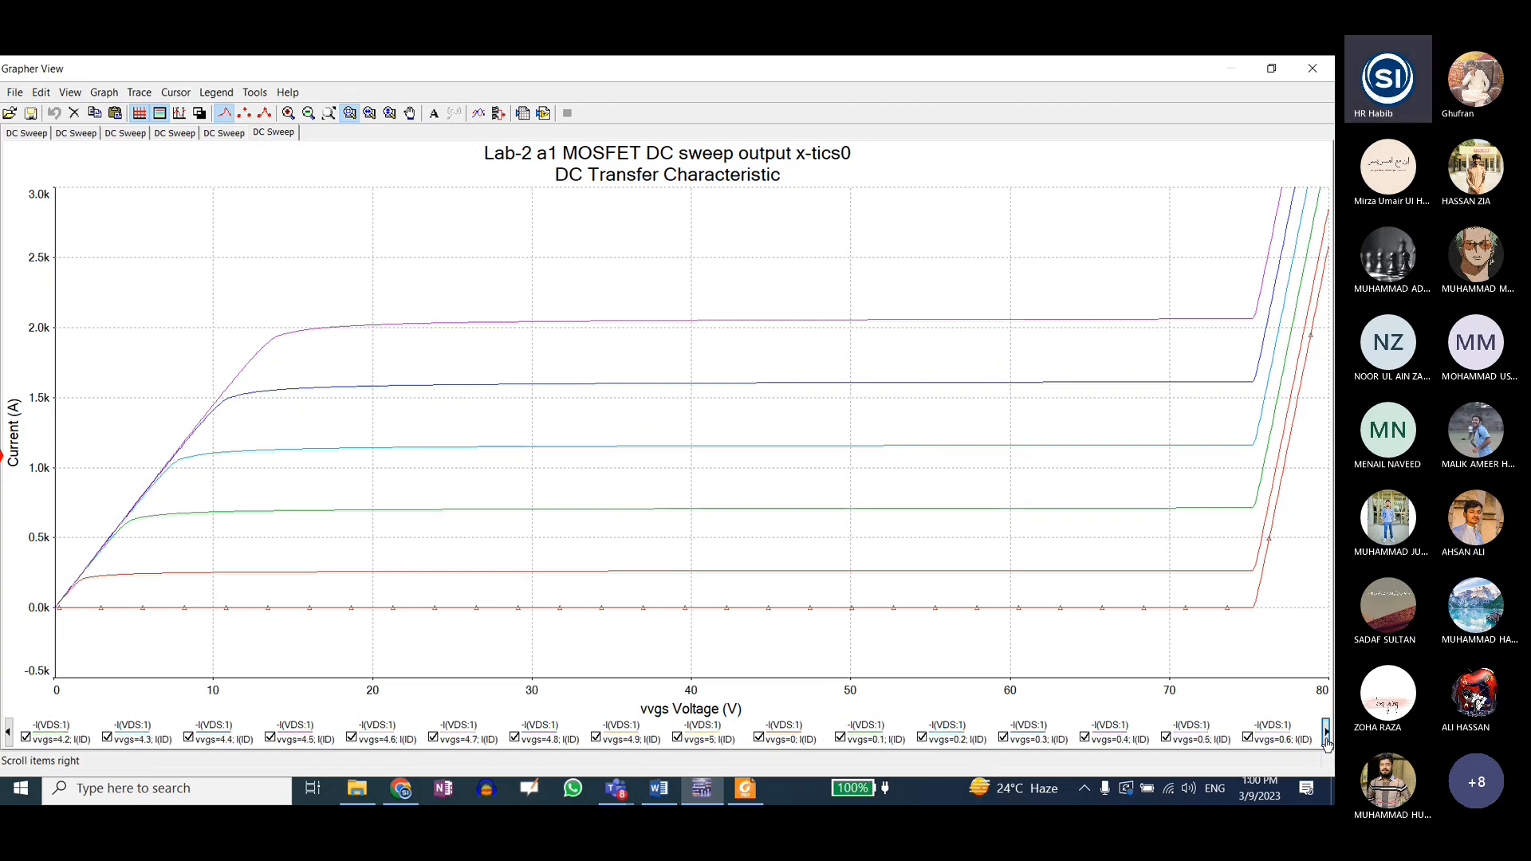
{"action": "left_click", "coordinate": [1326, 734]}
{"action": "left_click", "coordinate": [1326, 734]}
{"action": "left_click", "coordinate": [1326, 733]}
{"action": "left_click", "coordinate": [1326, 734]}
{"action": "left_click", "coordinate": [1326, 733]}
{"action": "left_click", "coordinate": [1326, 733]}
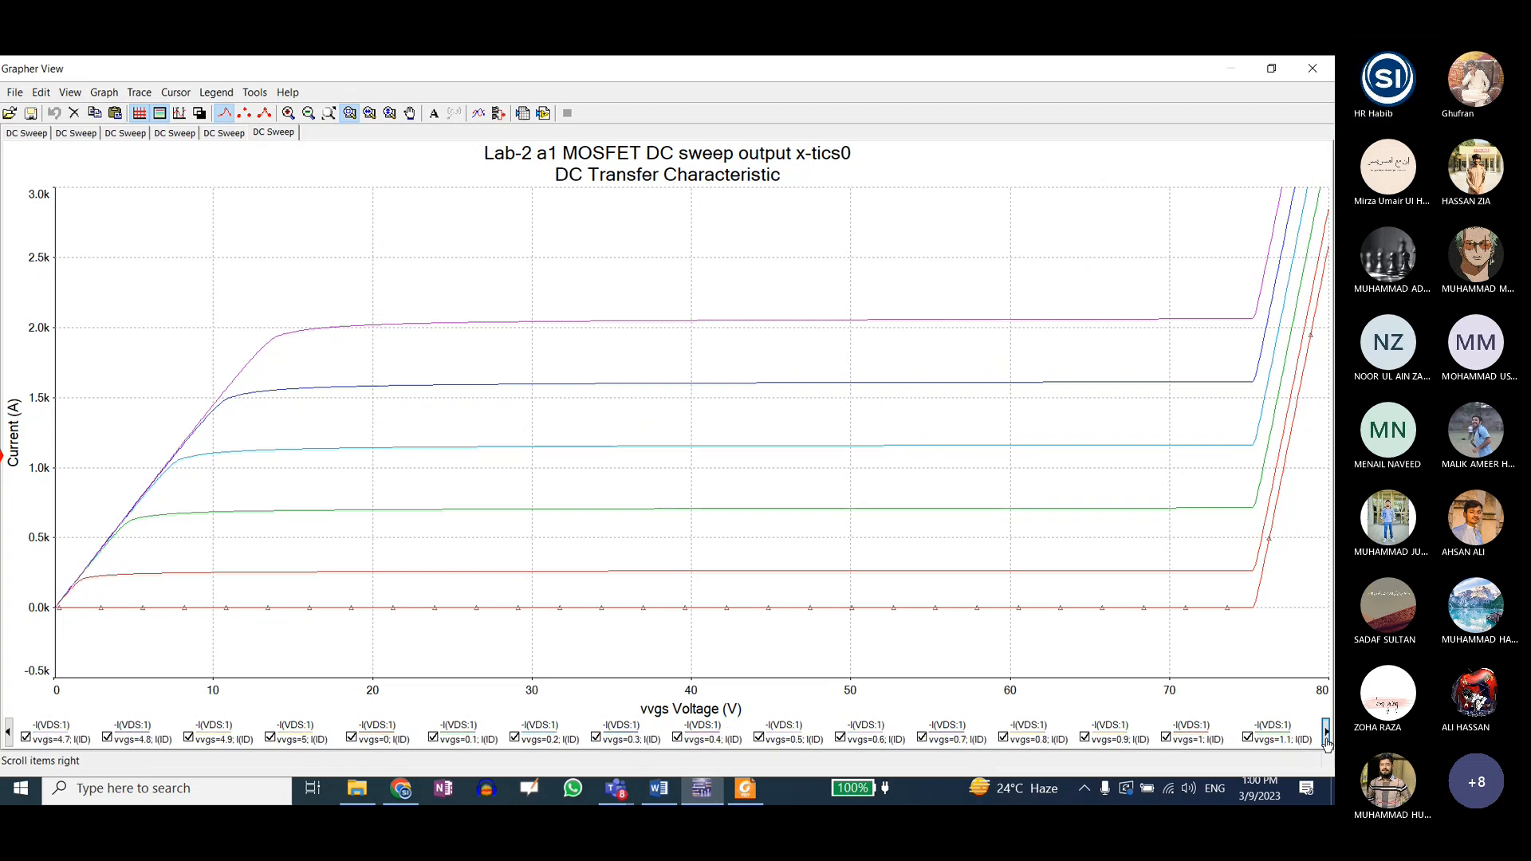
- Examine the legend entries of the latest DC Sweep plot through the successive vvgs values
{"action": "left_click", "coordinate": [1326, 734]}
{"action": "left_click", "coordinate": [1325, 733]}
{"action": "left_click", "coordinate": [1326, 734]}
{"action": "left_click", "coordinate": [1325, 733]}
{"action": "left_click", "coordinate": [1326, 734]}
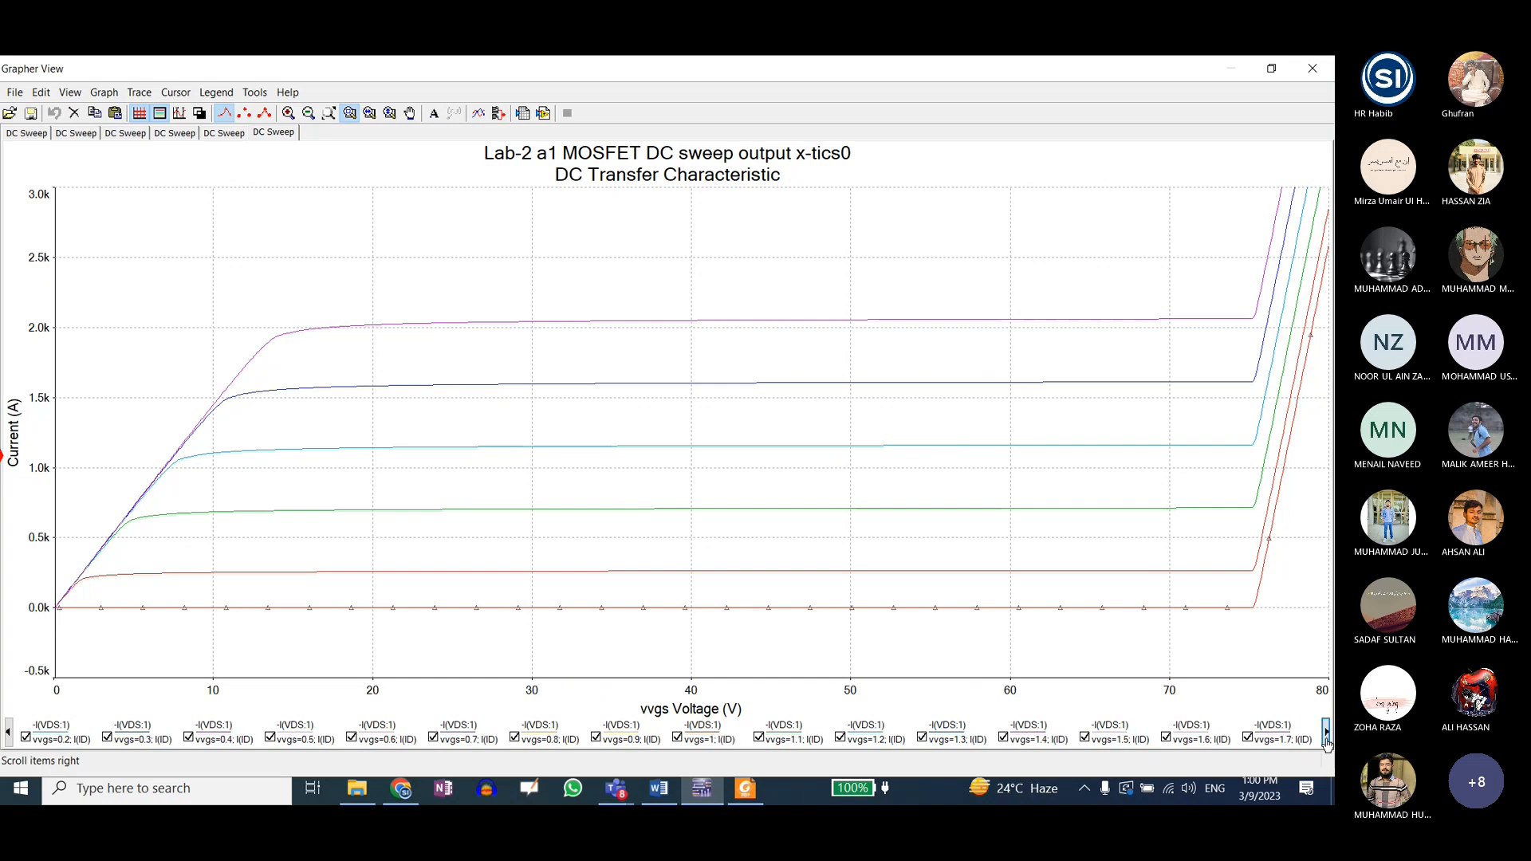
{"action": "left_click", "coordinate": [1326, 733]}
{"action": "left_click", "coordinate": [1326, 734]}
{"action": "left_click", "coordinate": [1326, 733]}
{"action": "left_click", "coordinate": [1326, 734]}
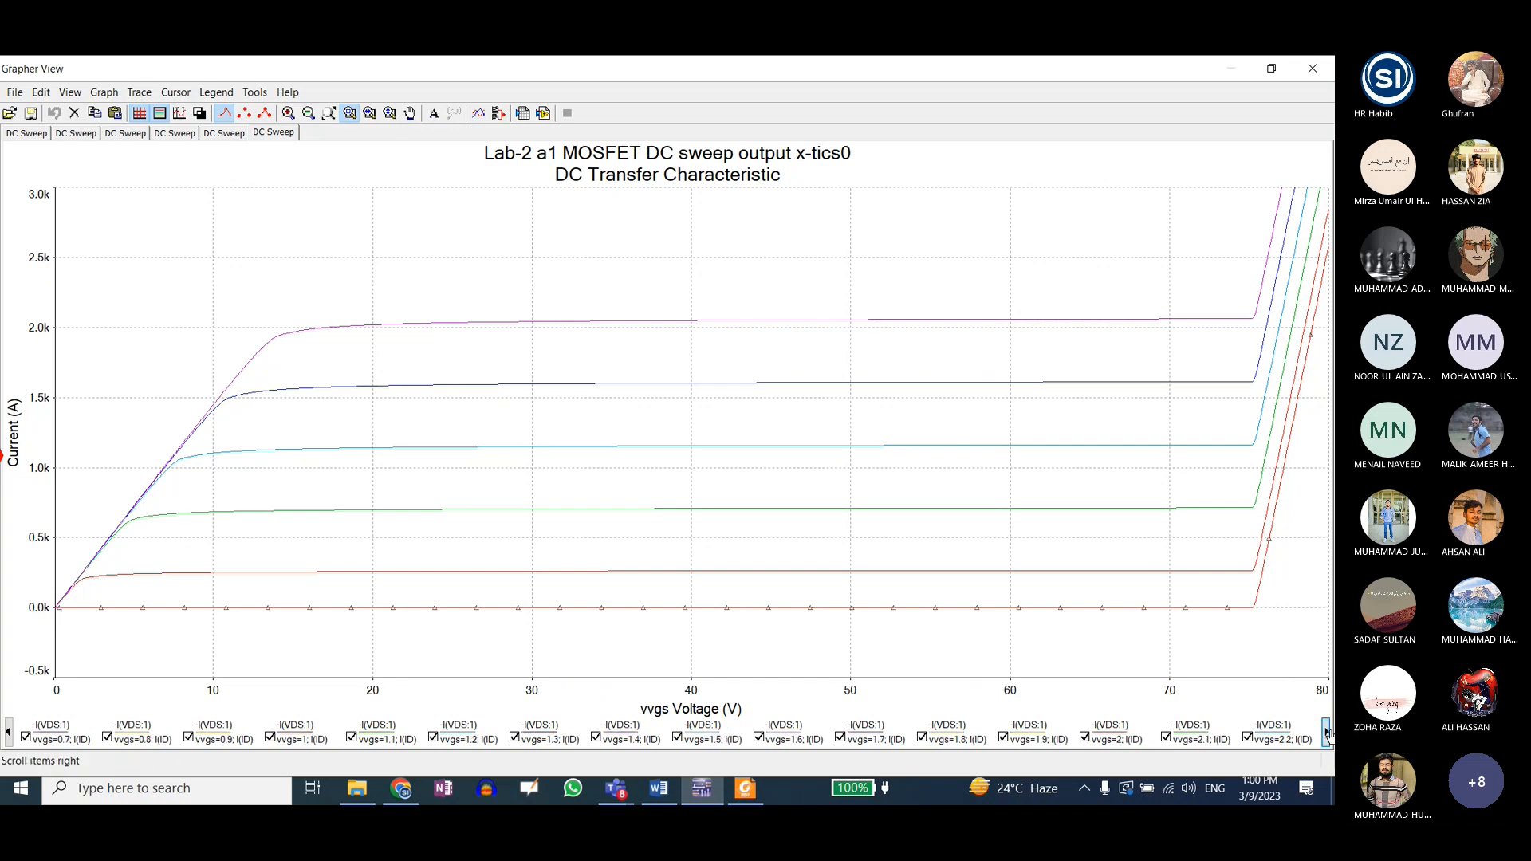
{"action": "left_click", "coordinate": [1325, 734]}
{"action": "left_click", "coordinate": [1326, 733]}
{"action": "left_click", "coordinate": [1326, 734]}
{"action": "left_click", "coordinate": [1326, 733]}
{"action": "left_click", "coordinate": [1326, 734]}
{"action": "left_click", "coordinate": [1326, 733]}
{"action": "left_click", "coordinate": [1325, 734]}
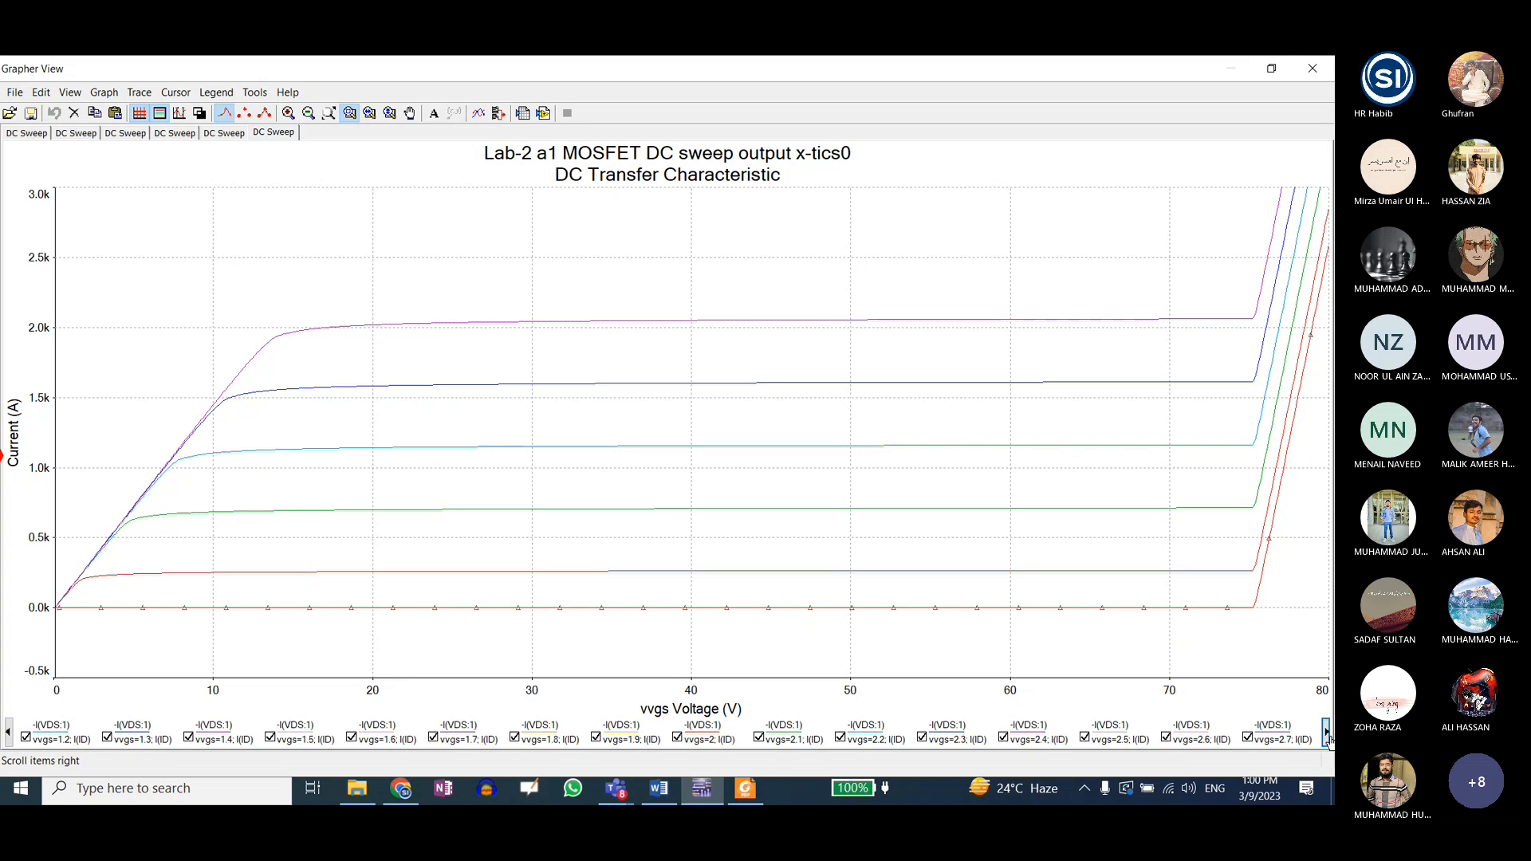
{"action": "left_click", "coordinate": [1326, 733]}
{"action": "left_click", "coordinate": [1326, 734]}
{"action": "left_click", "coordinate": [1326, 733]}
{"action": "left_click", "coordinate": [1326, 733]}
{"action": "left_click", "coordinate": [1326, 737]}
{"action": "left_click", "coordinate": [1325, 733]}
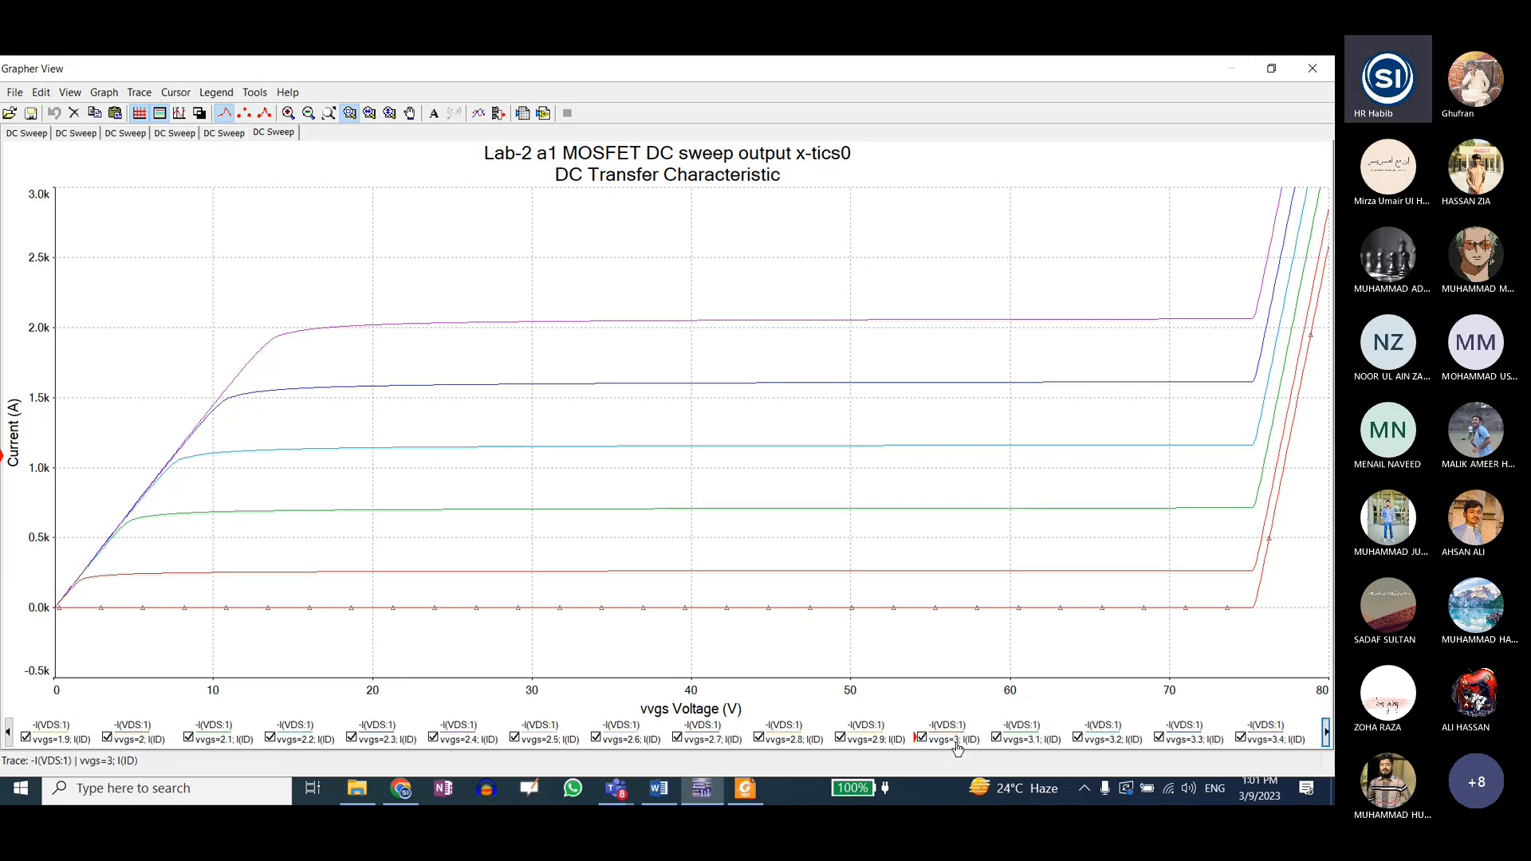
- Restore the Grapher View to its smaller size and check the start, stop and increment values of both DC Sweep sources
{"action": "left_click", "coordinate": [886, 608]}
{"action": "left_click", "coordinate": [1284, 71]}
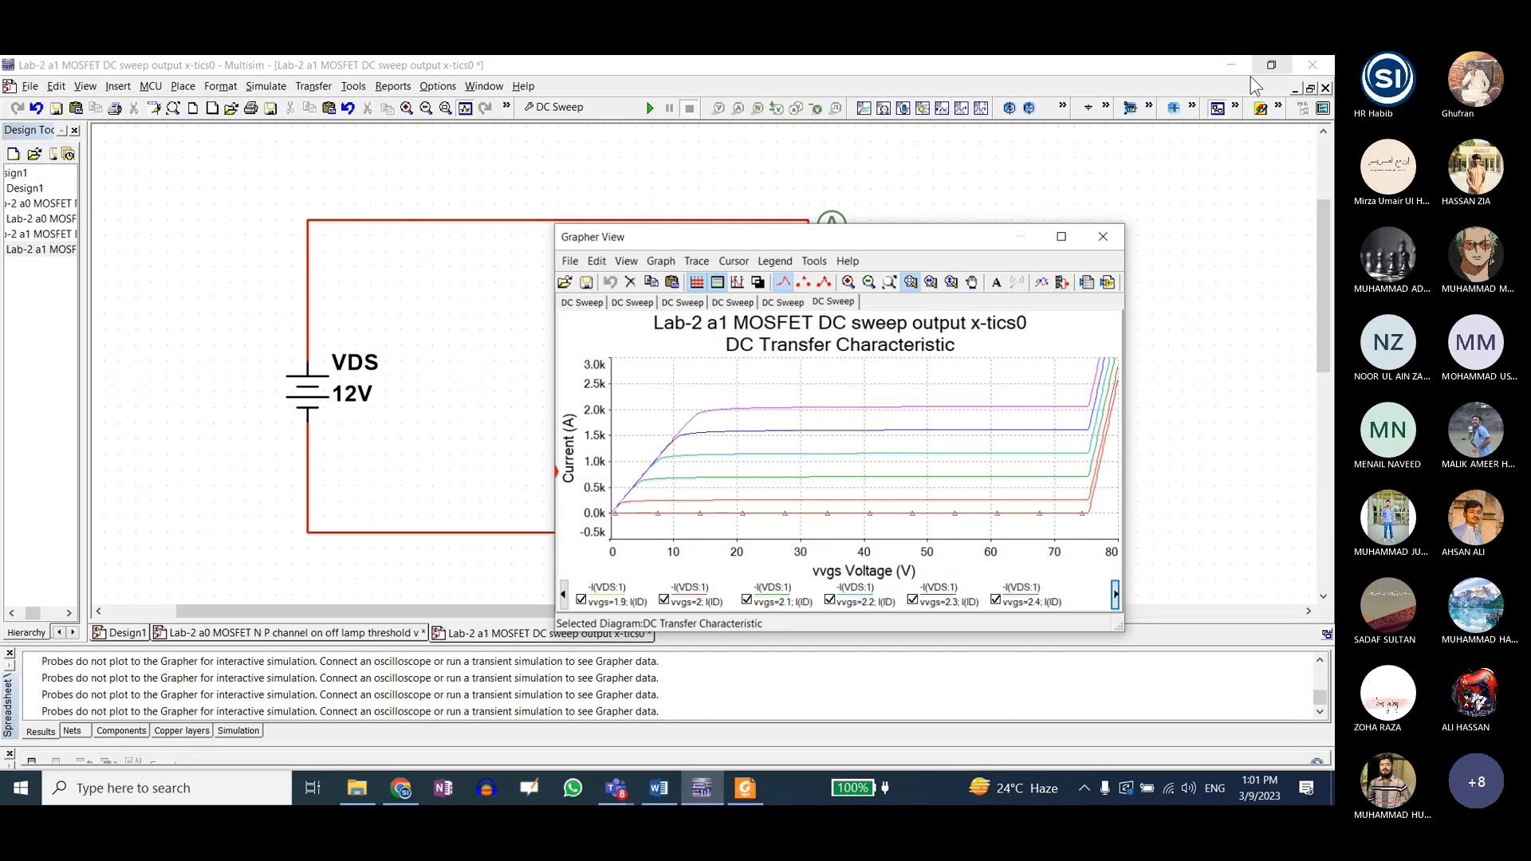
{"action": "left_click", "coordinate": [587, 107]}
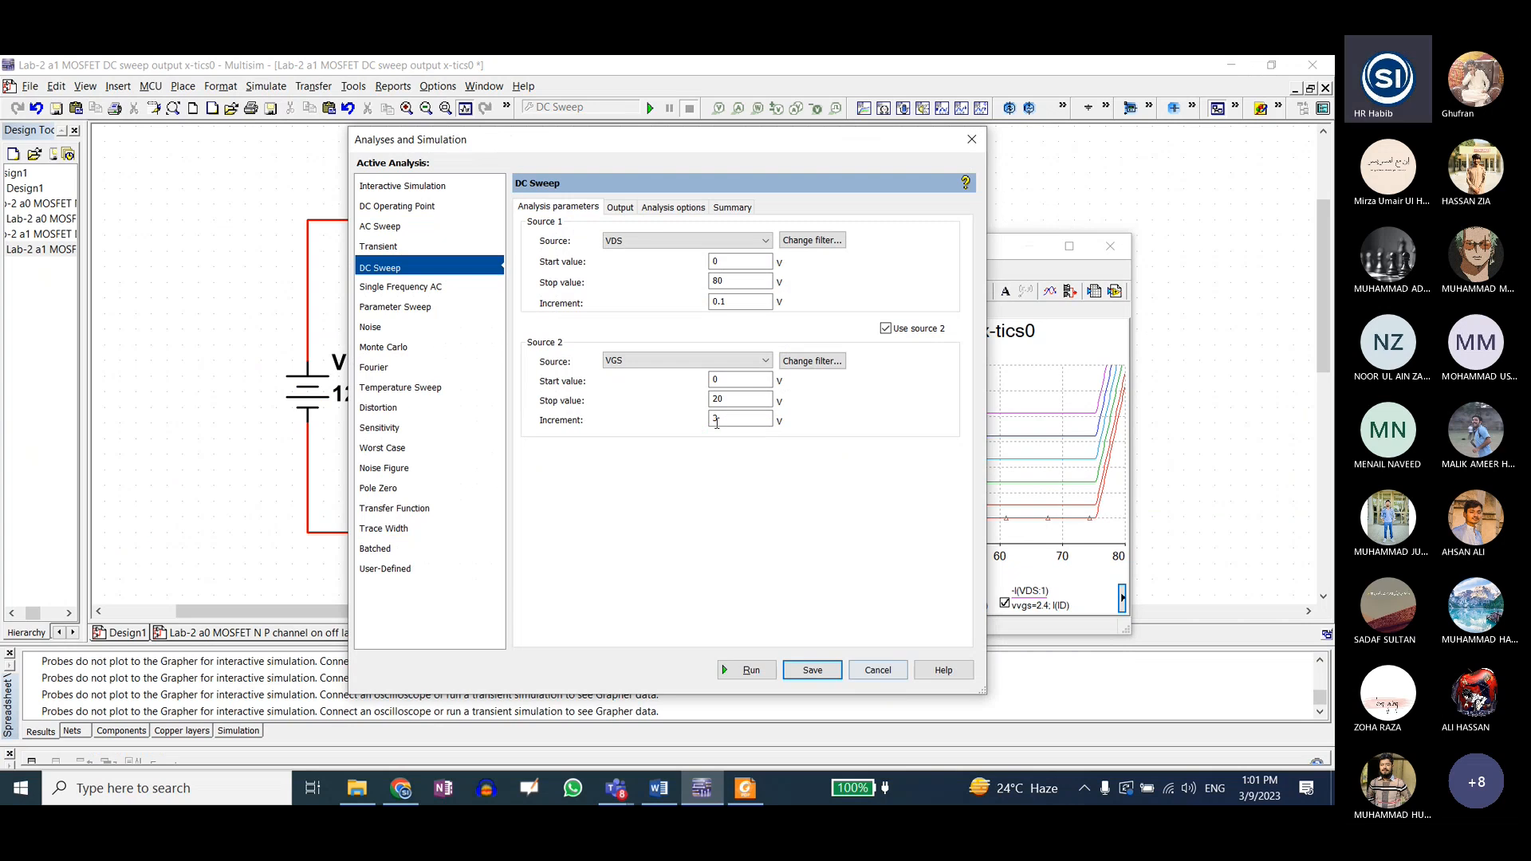
{"action": "left_click", "coordinate": [878, 671]}
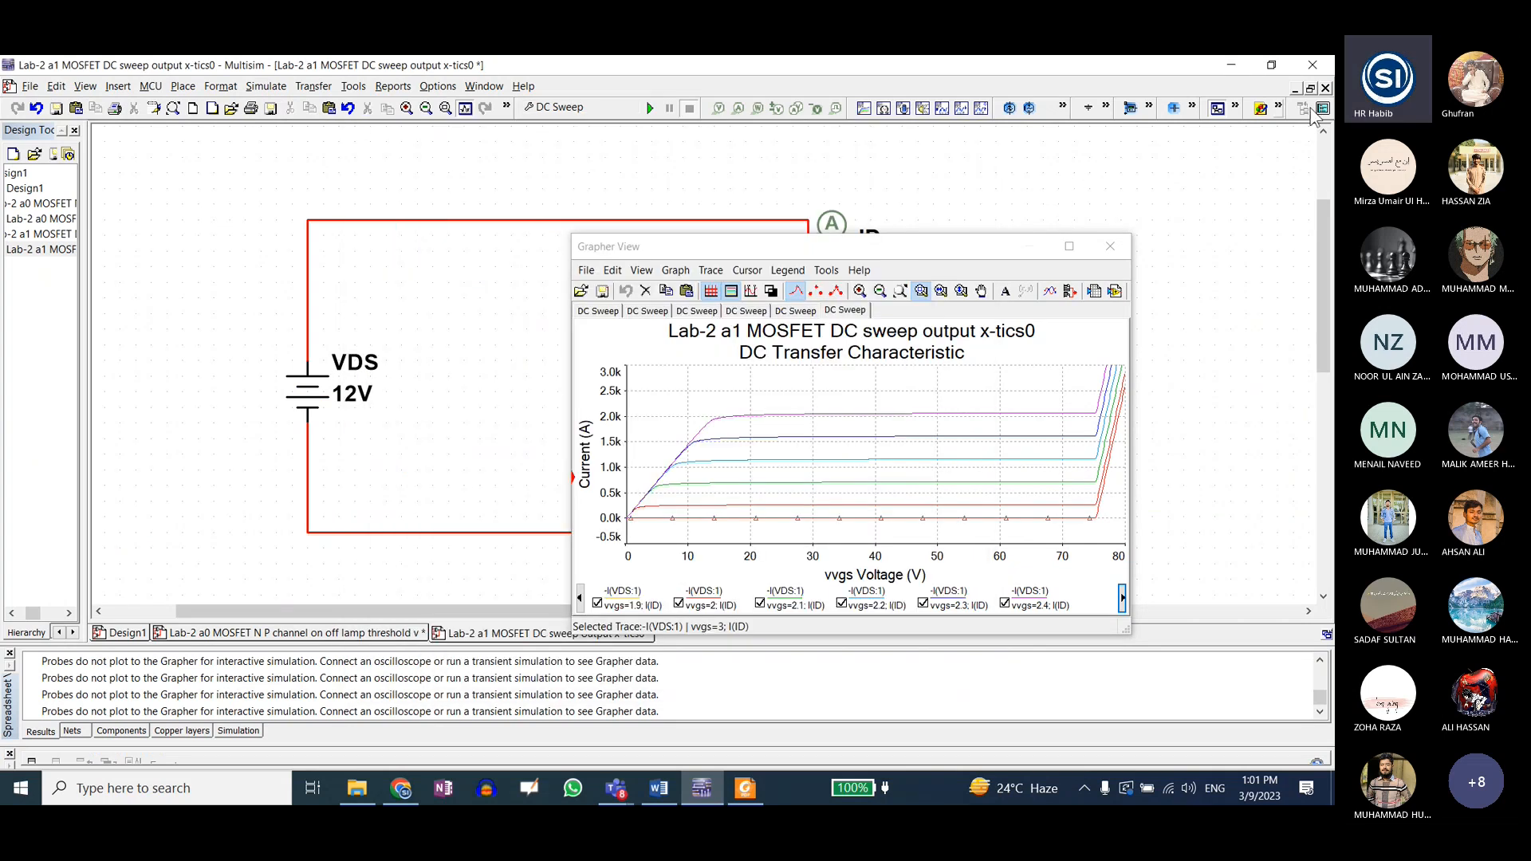
- Delete all old DC Sweep results from the Grapher View and run the DC Sweep again
{"action": "left_click", "coordinate": [646, 291]}
{"action": "left_click", "coordinate": [646, 292]}
{"action": "left_click", "coordinate": [646, 292]}
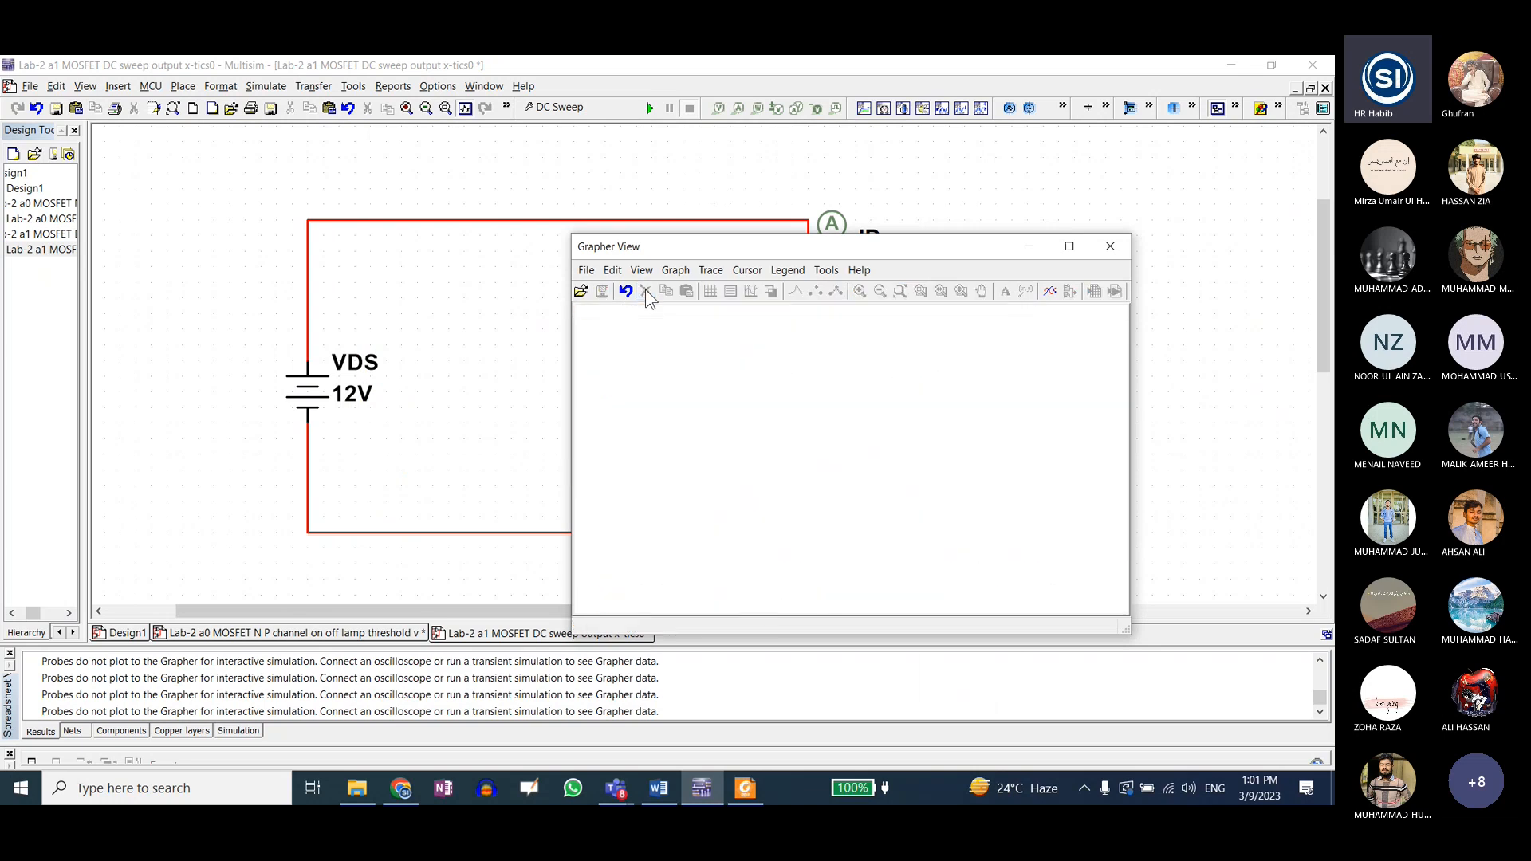
{"action": "left_click", "coordinate": [1175, 268]}
{"action": "left_click", "coordinate": [650, 107]}
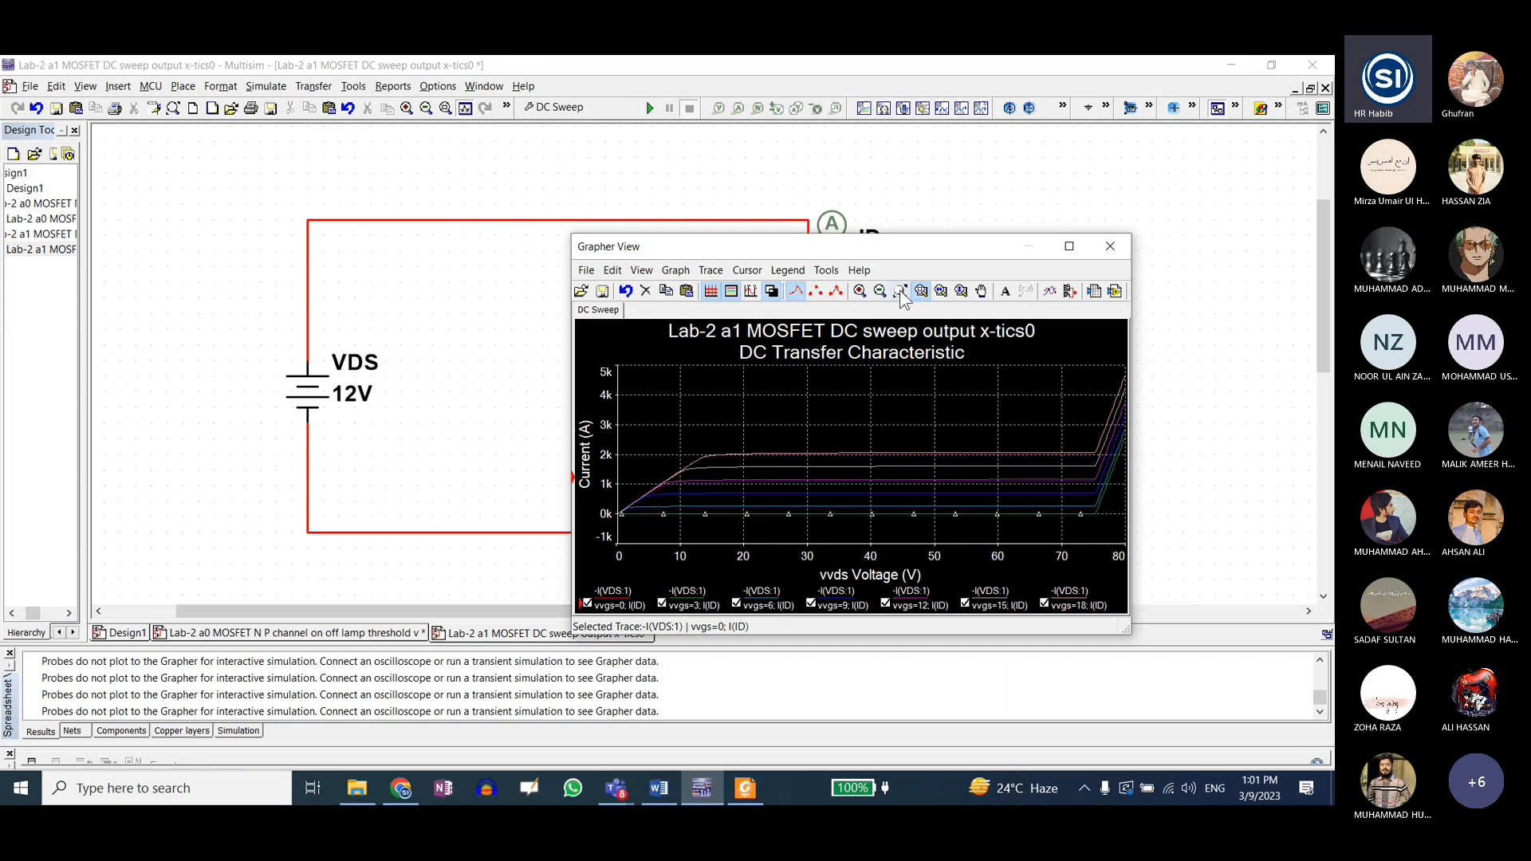
- Change the new DC Sweep plot to a white background and select its vvgs=3 trace in the enlarged Grapher View
{"action": "left_click", "coordinate": [750, 292]}
{"action": "left_click", "coordinate": [1069, 246]}
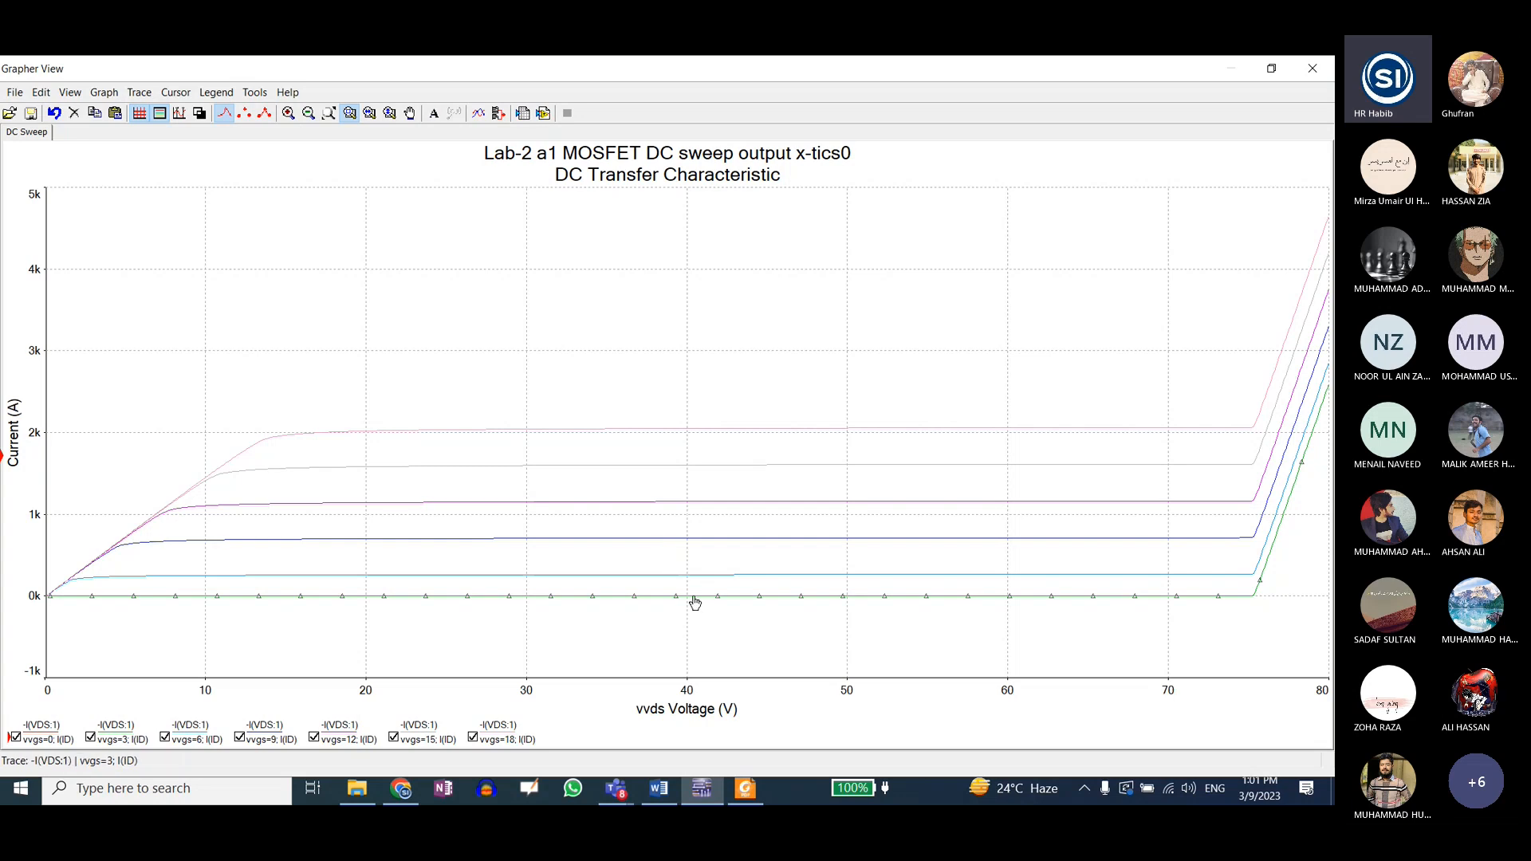
{"action": "left_click", "coordinate": [119, 749]}
{"action": "left_click", "coordinate": [1271, 69]}
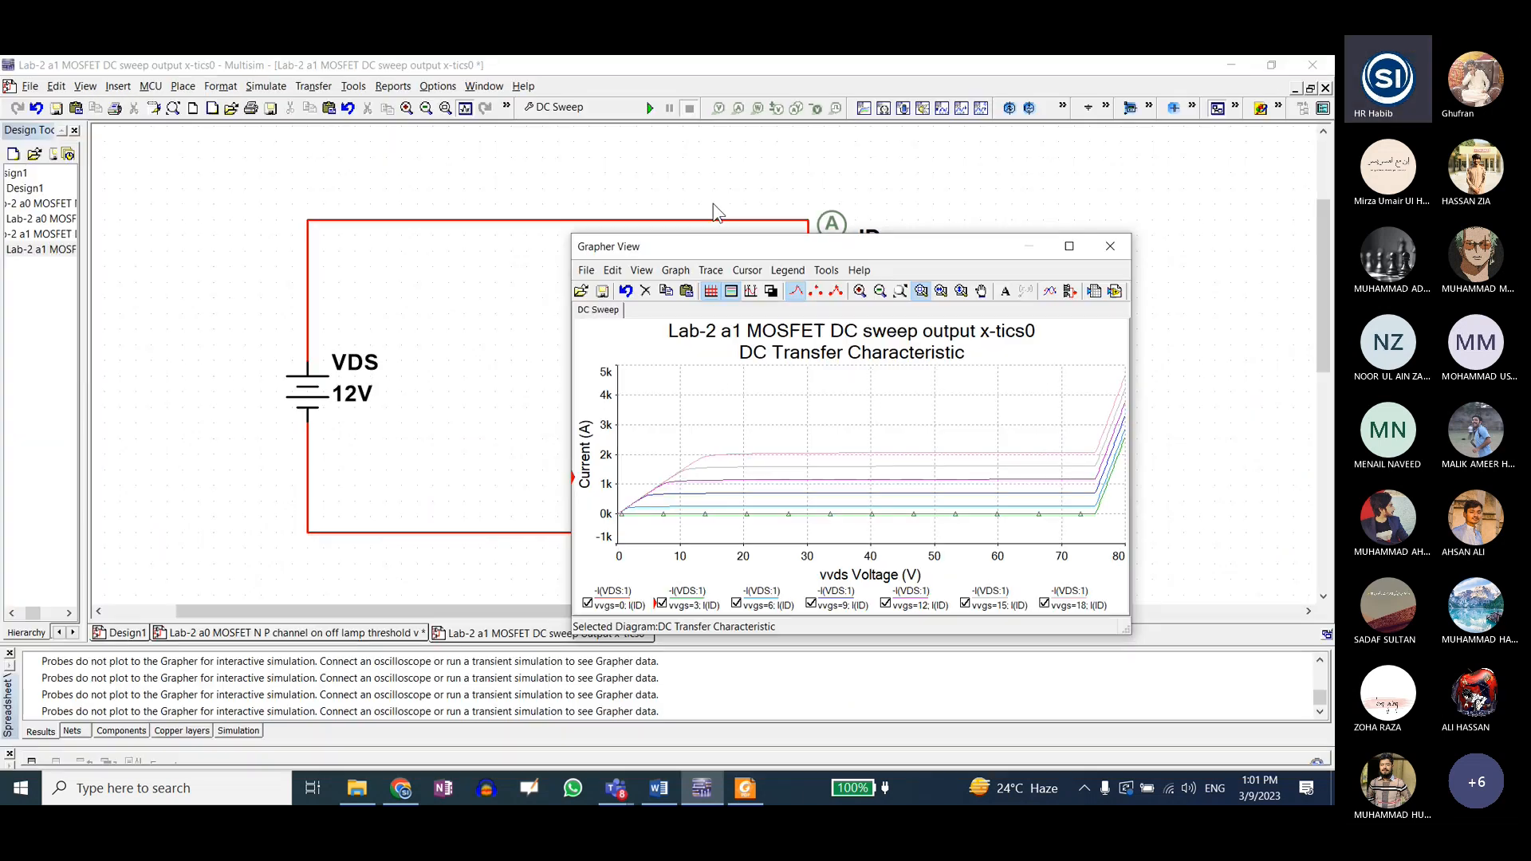
- Review the DC Sweep source parameters and the variables selected for analysis output
{"action": "left_click", "coordinate": [577, 110]}
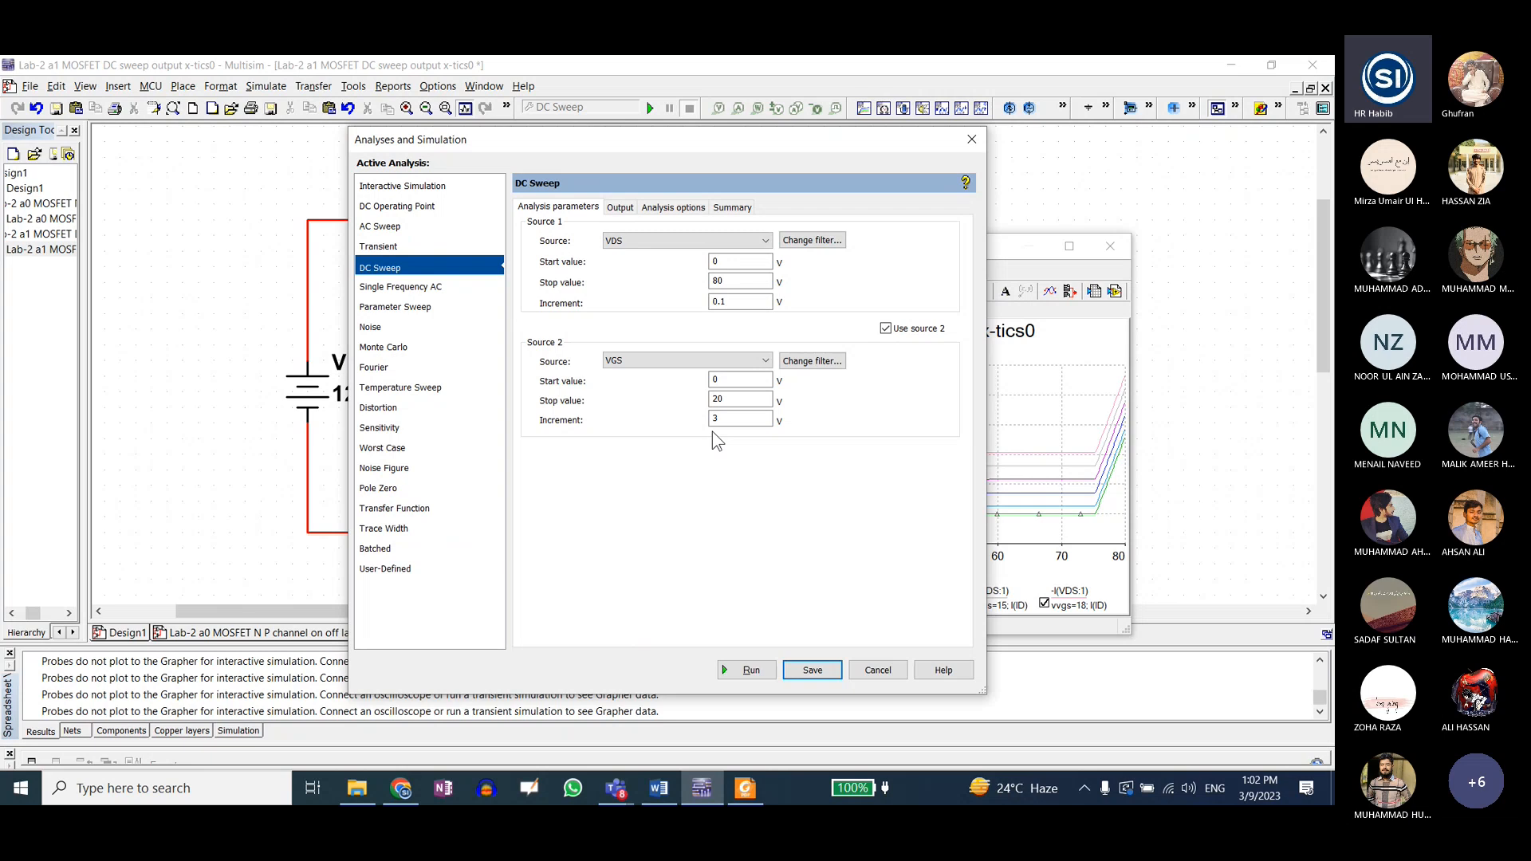
{"action": "left_click", "coordinate": [621, 206]}
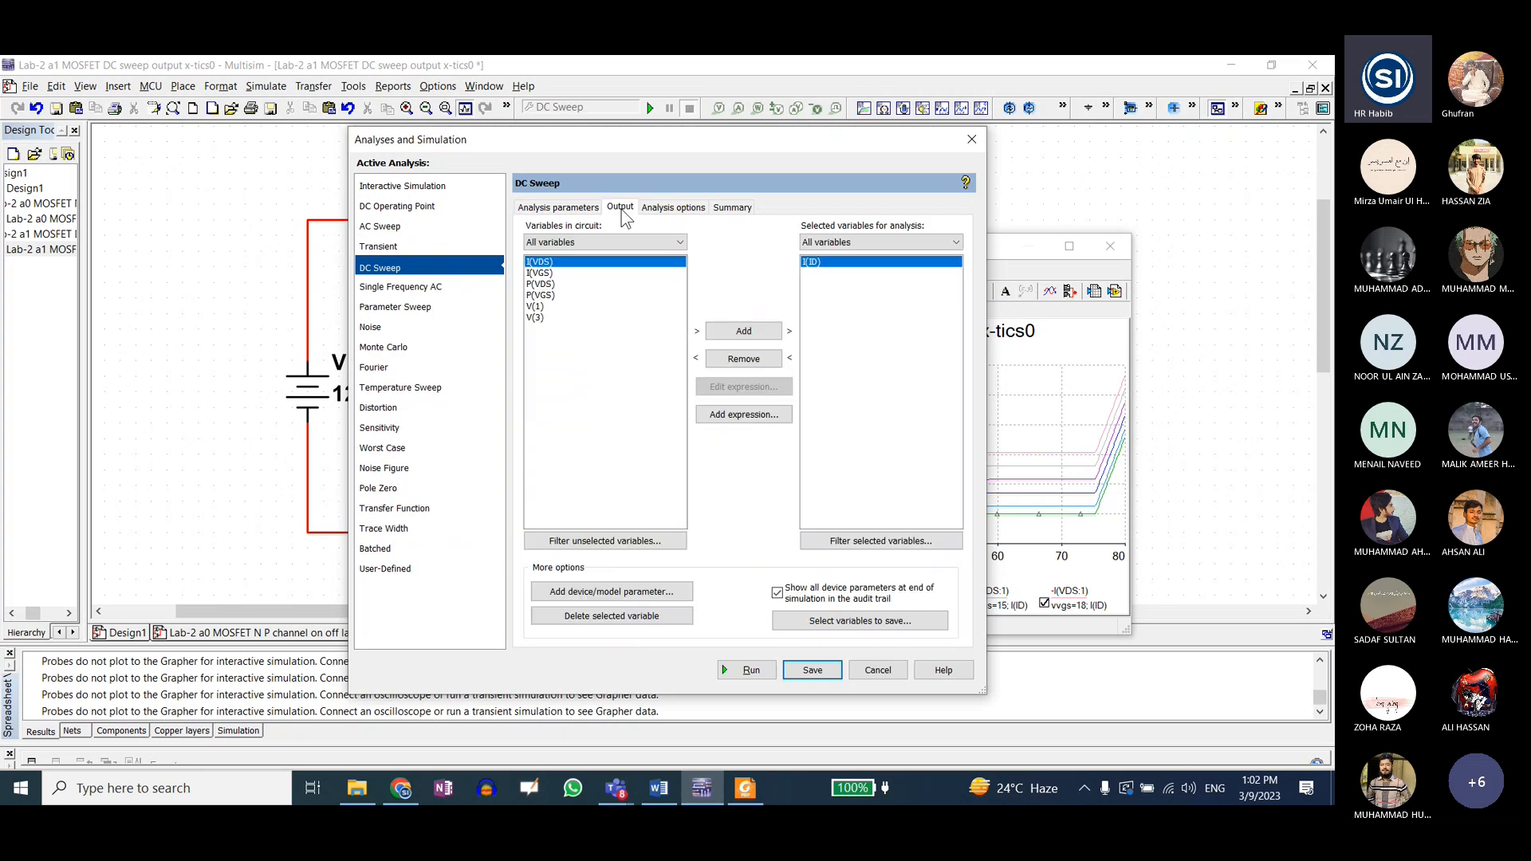
{"action": "left_click", "coordinate": [571, 208]}
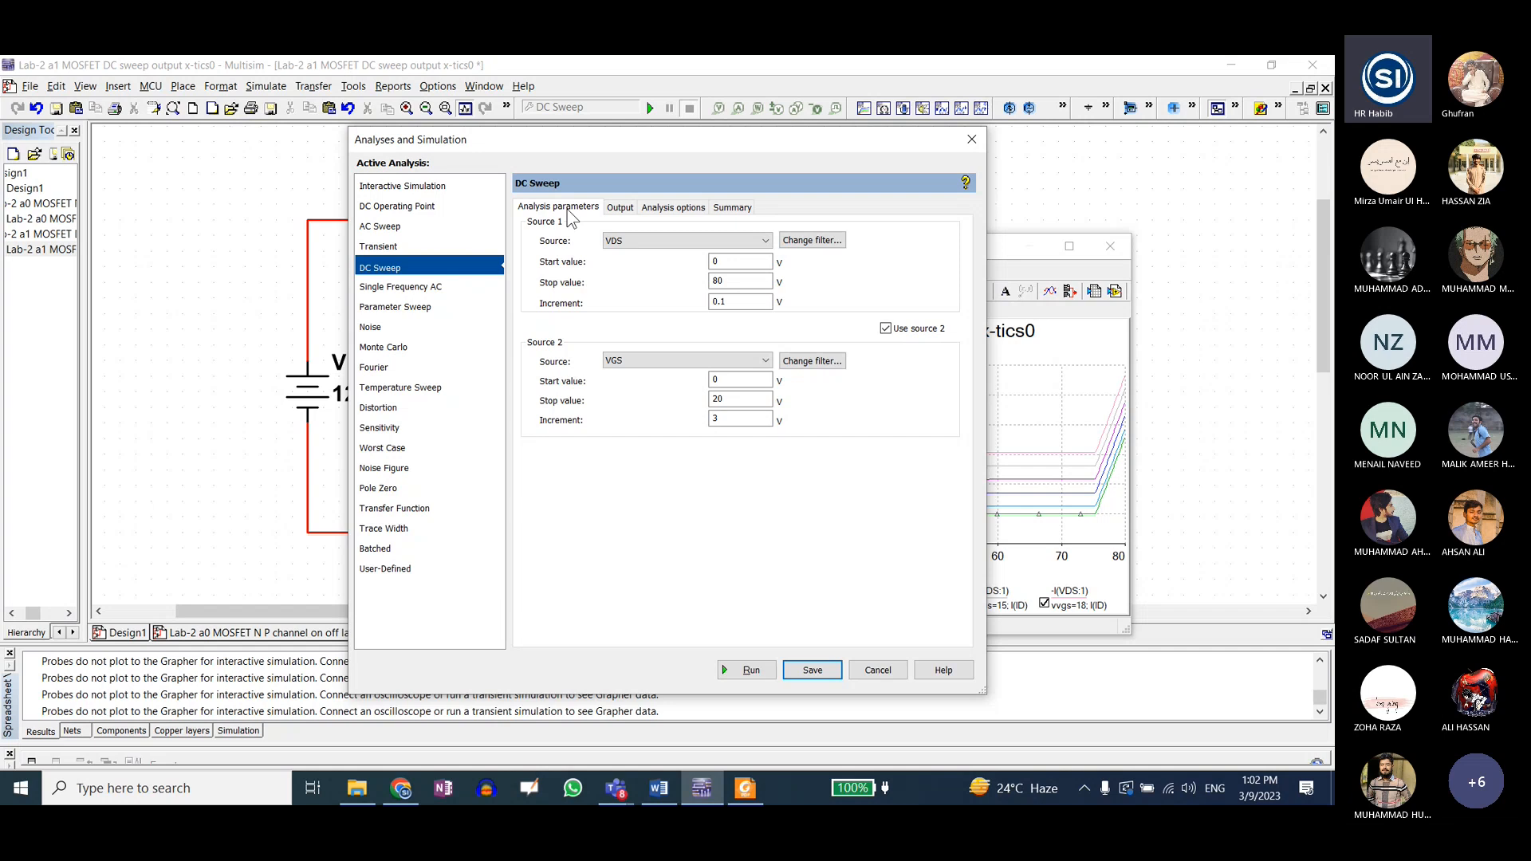
{"action": "left_click", "coordinate": [877, 670]}
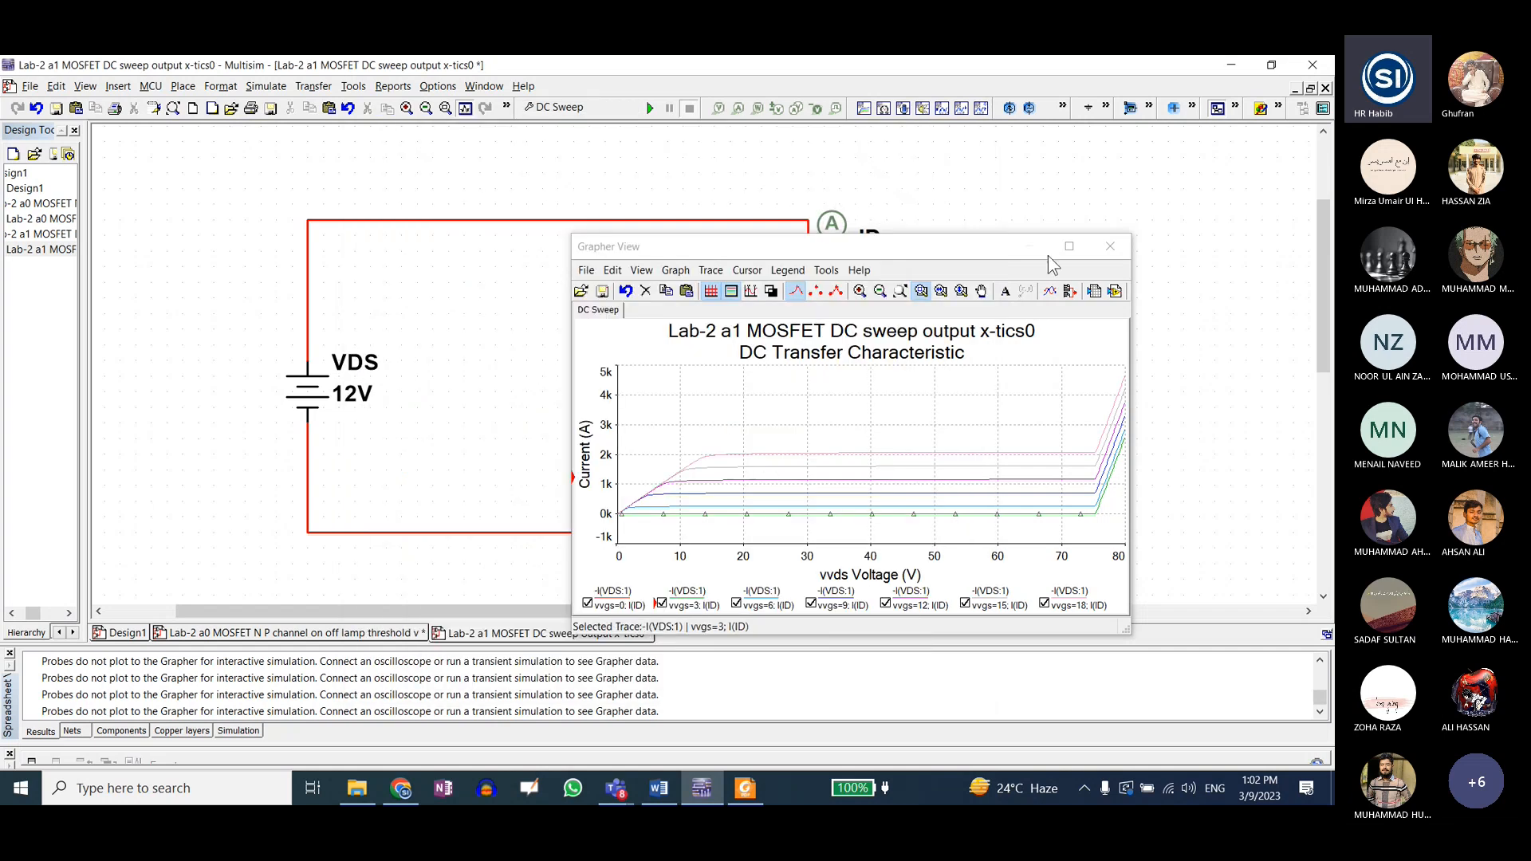
- Maximize the Grapher View and select the vvgs=6 trace in the DC Transfer Characteristic plot
{"action": "left_click", "coordinate": [1069, 246]}
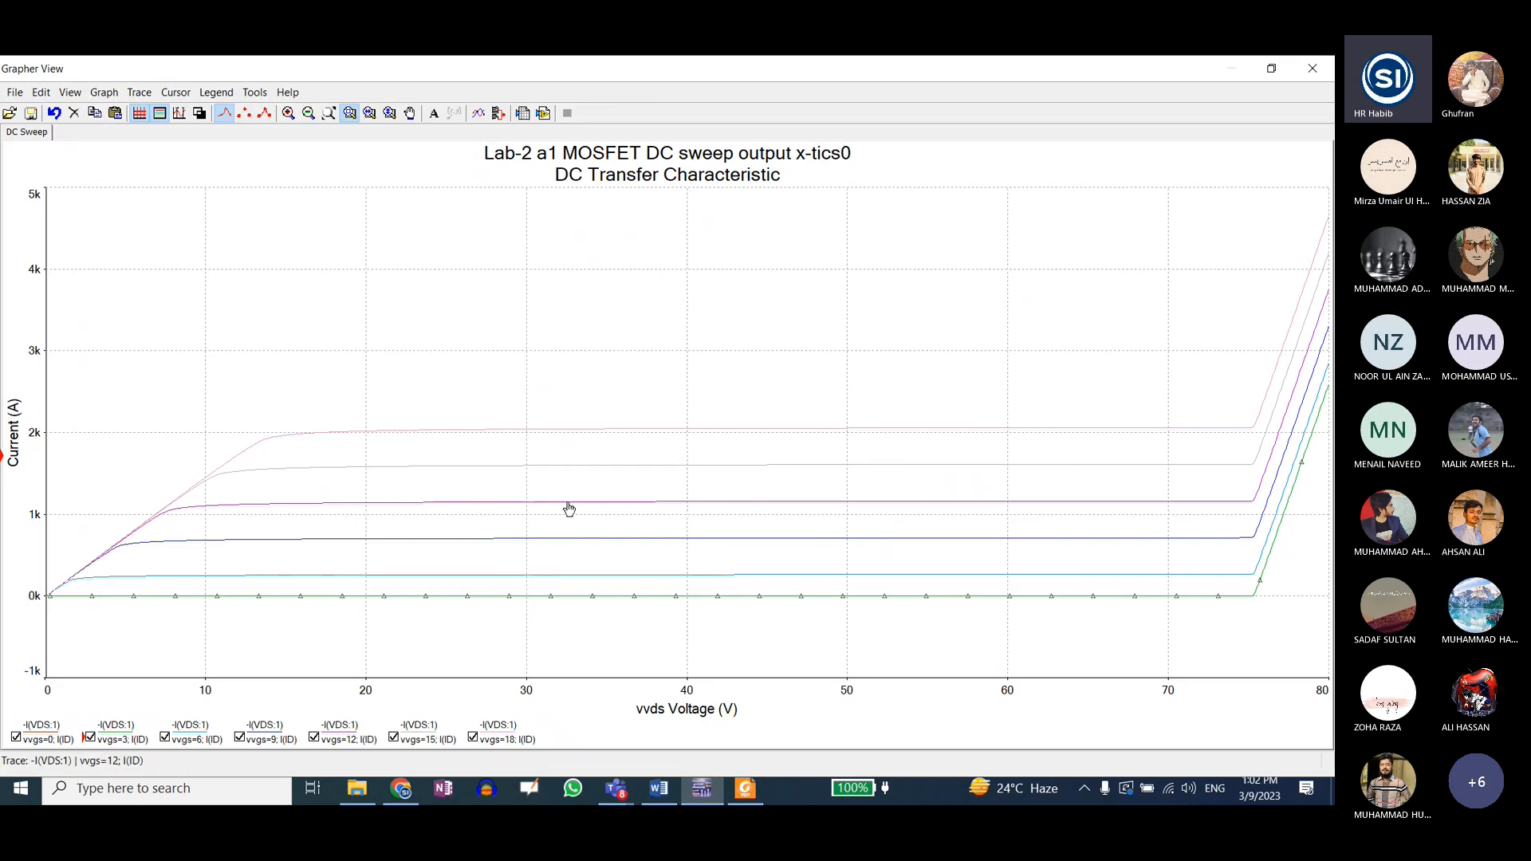
{"action": "left_click", "coordinate": [603, 467]}
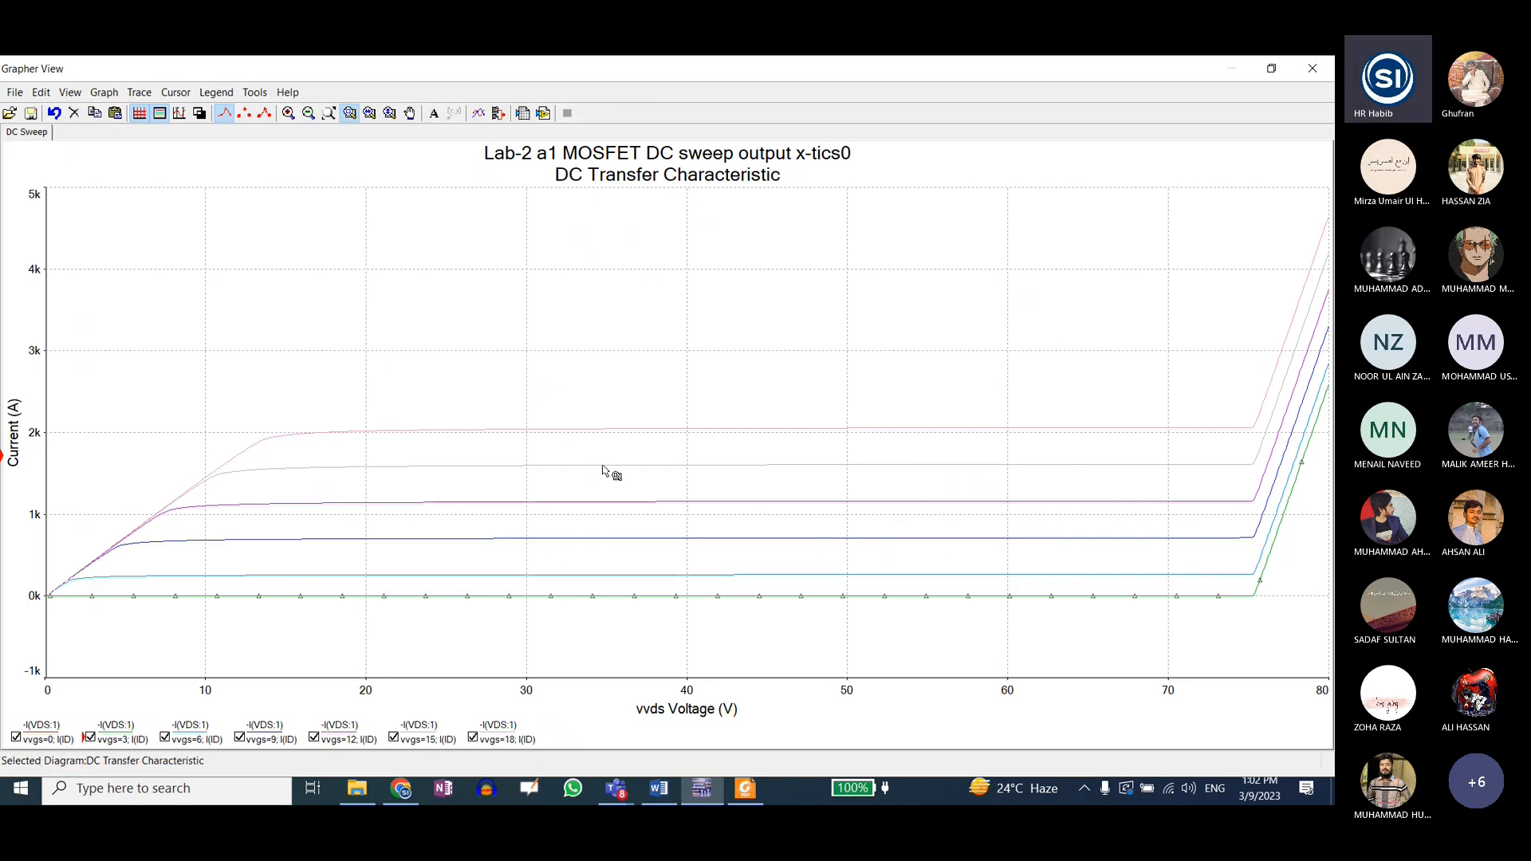
{"action": "left_click", "coordinate": [645, 597]}
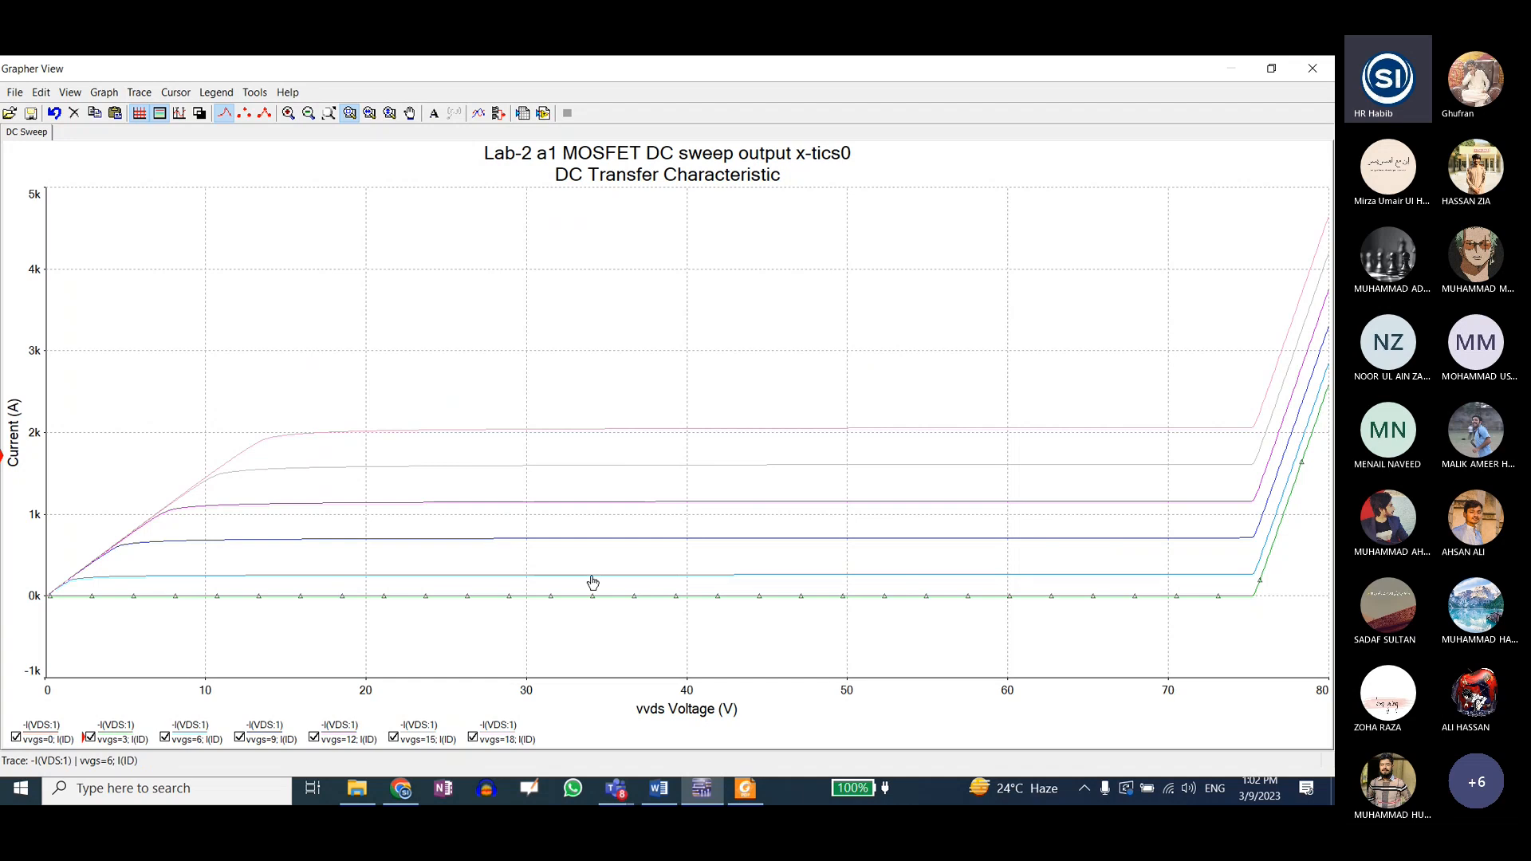
{"action": "left_click", "coordinate": [405, 576]}
{"action": "left_click", "coordinate": [421, 575]}
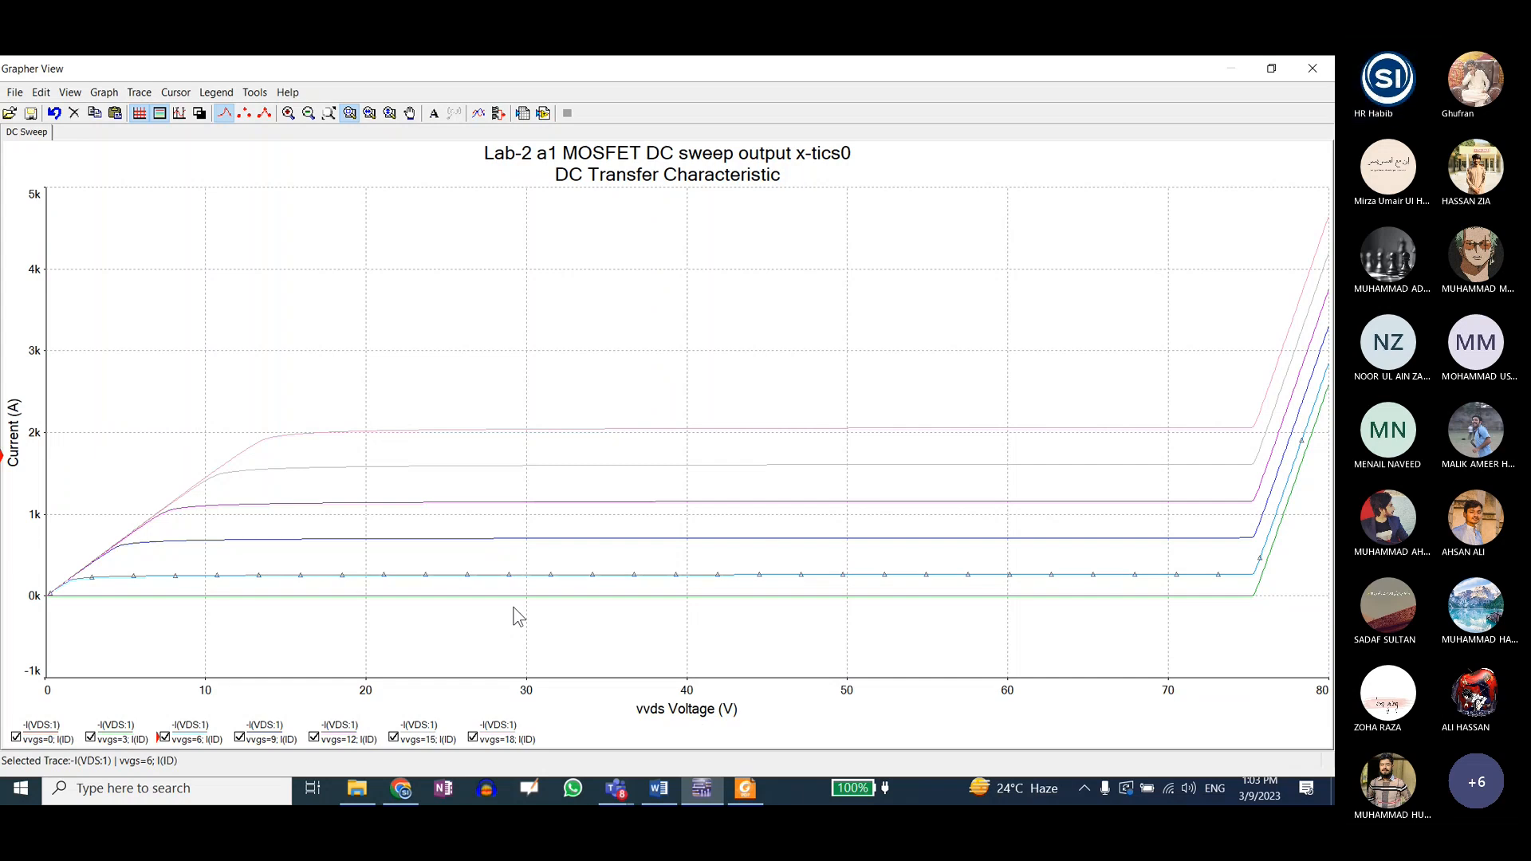
- Shrink and move the Grapher View to uncover the ID probe, and run the DC Sweep again
{"action": "left_click", "coordinate": [1271, 68]}
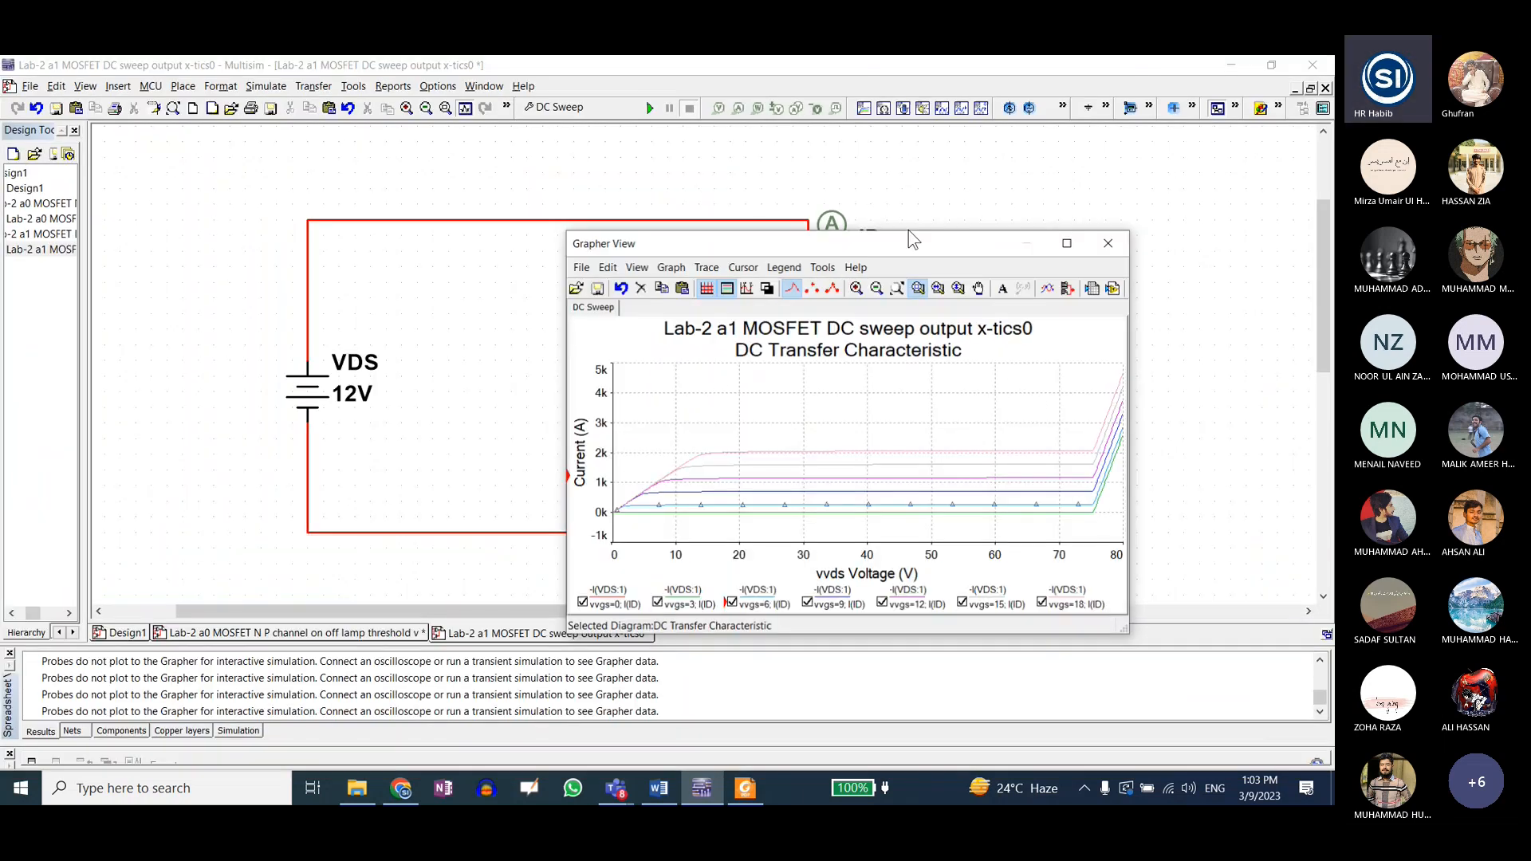
{"action": "mouse_move", "coordinate": [757, 248]}
{"action": "left_mouse_down"}
{"action": "mouse_move", "coordinate": [894, 278]}
{"action": "mouse_move", "coordinate": [794, 262]}
{"action": "left_mouse_up"}
{"action": "left_click", "coordinate": [772, 496]}
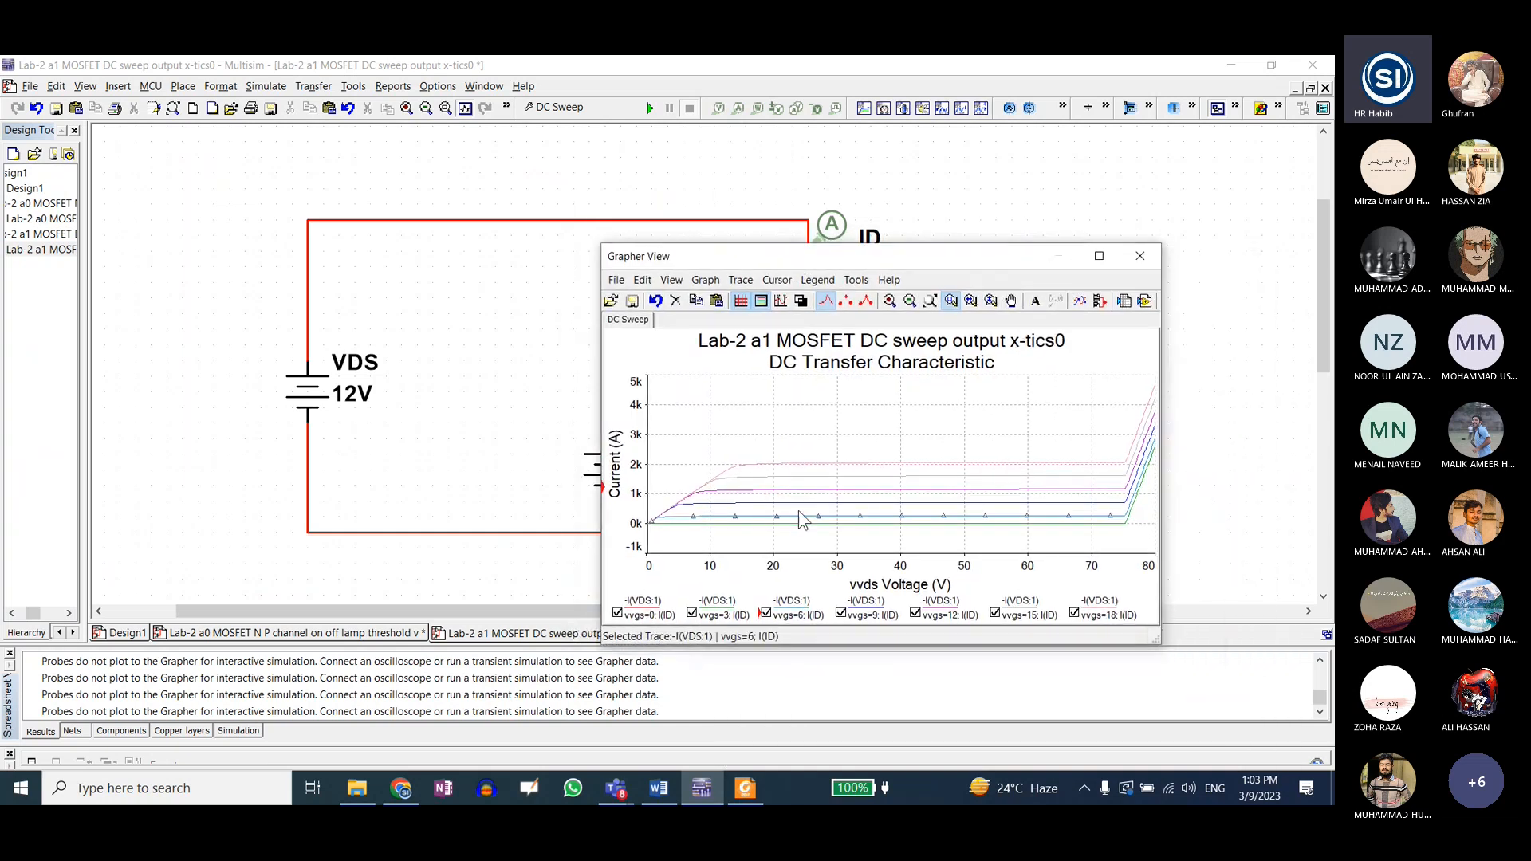
{"action": "left_click", "coordinate": [1140, 257]}
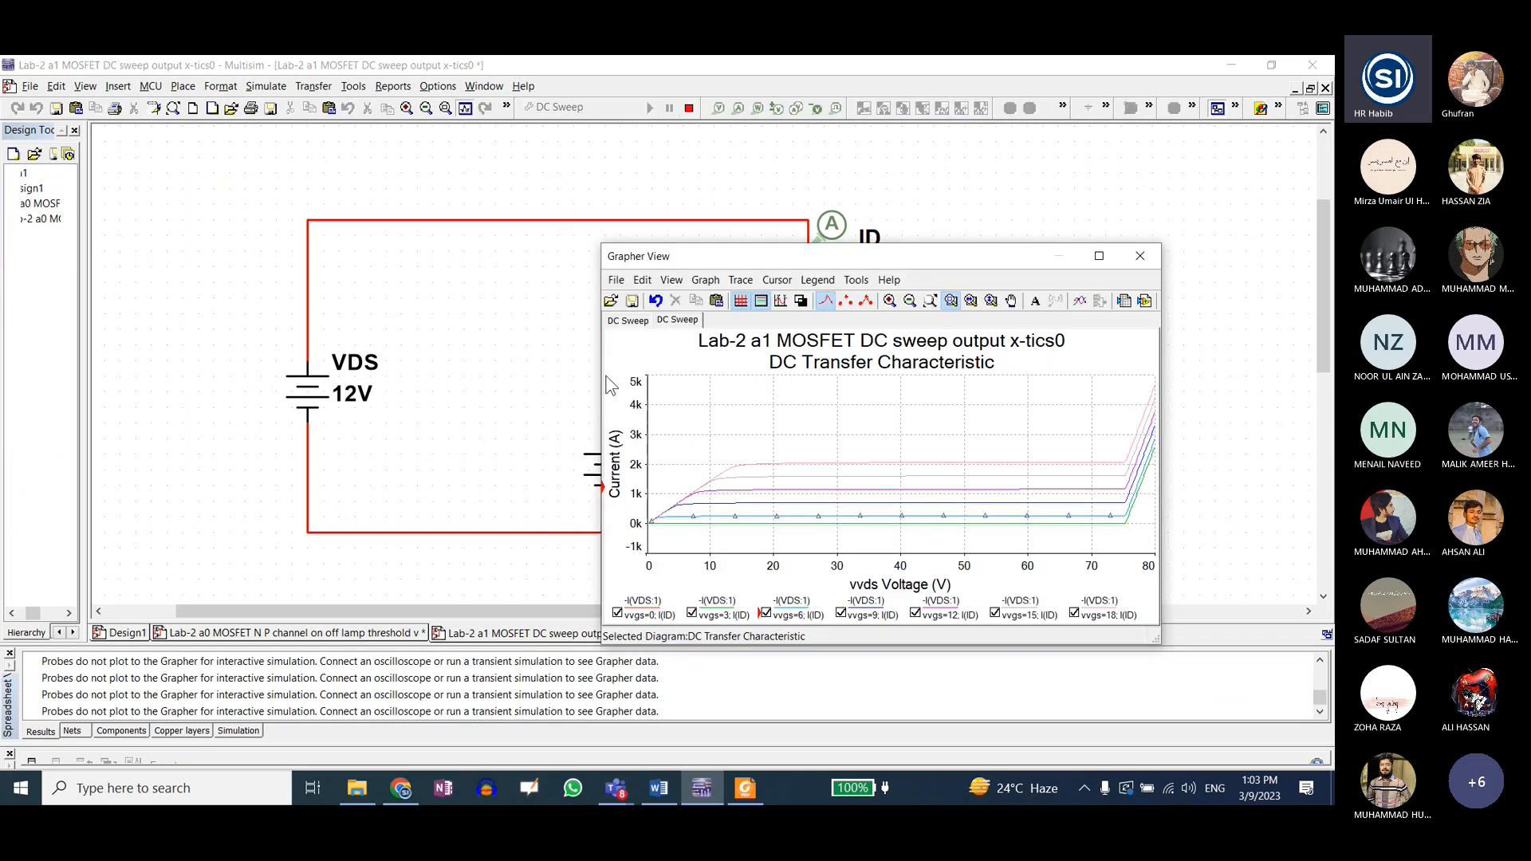
- Zoom the new DC Sweep plot into the low-voltage region, from about -2 to 18 V and up to about 2.4k A
{"action": "left_click", "coordinate": [1100, 256]}
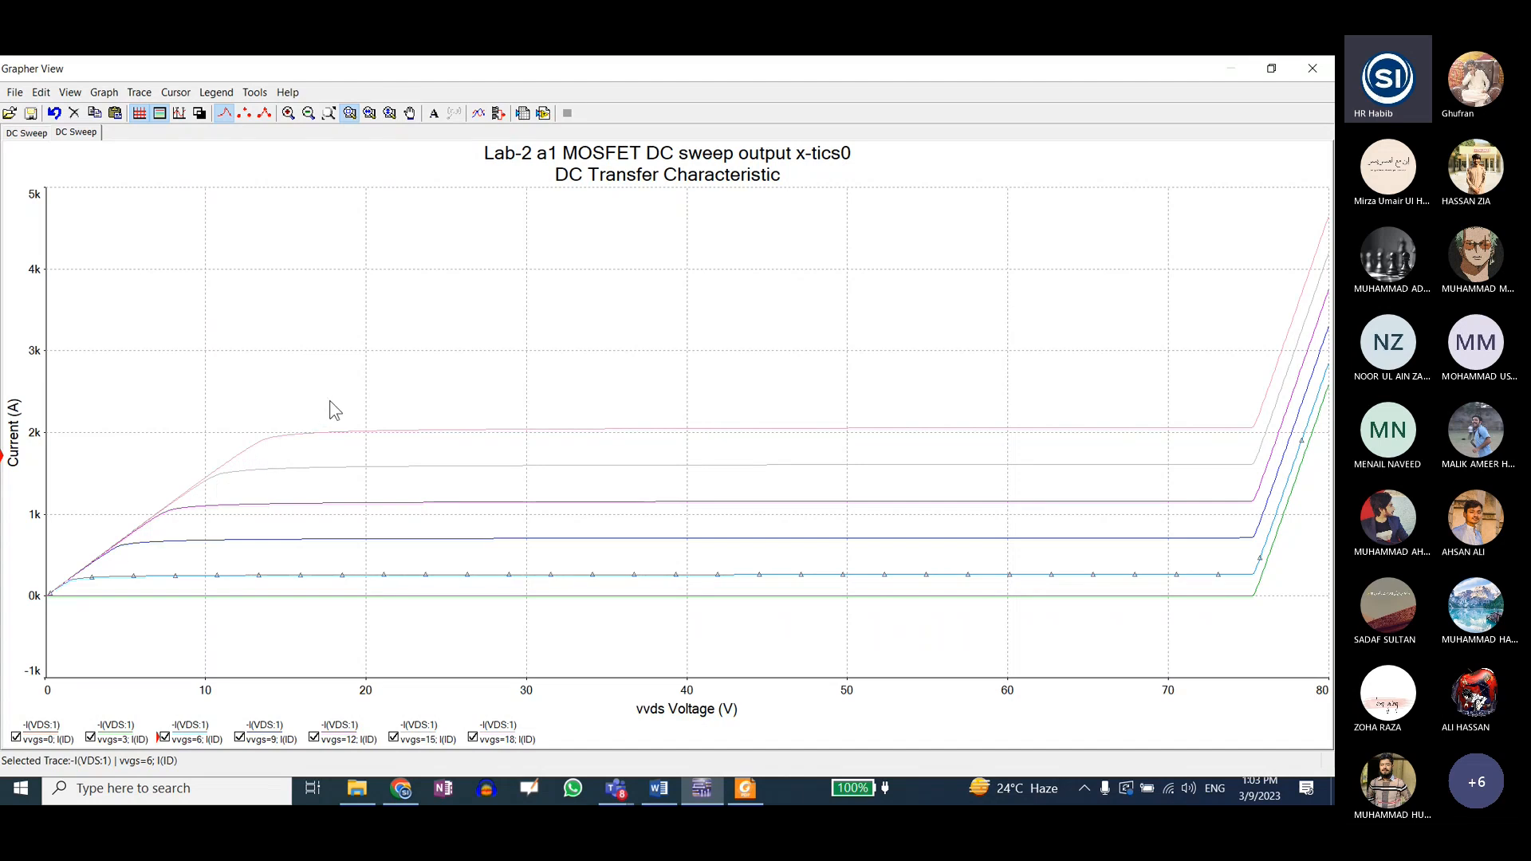
{"action": "left_click_drag", "start_coordinate": [330, 401], "coordinate": [44, 638]}
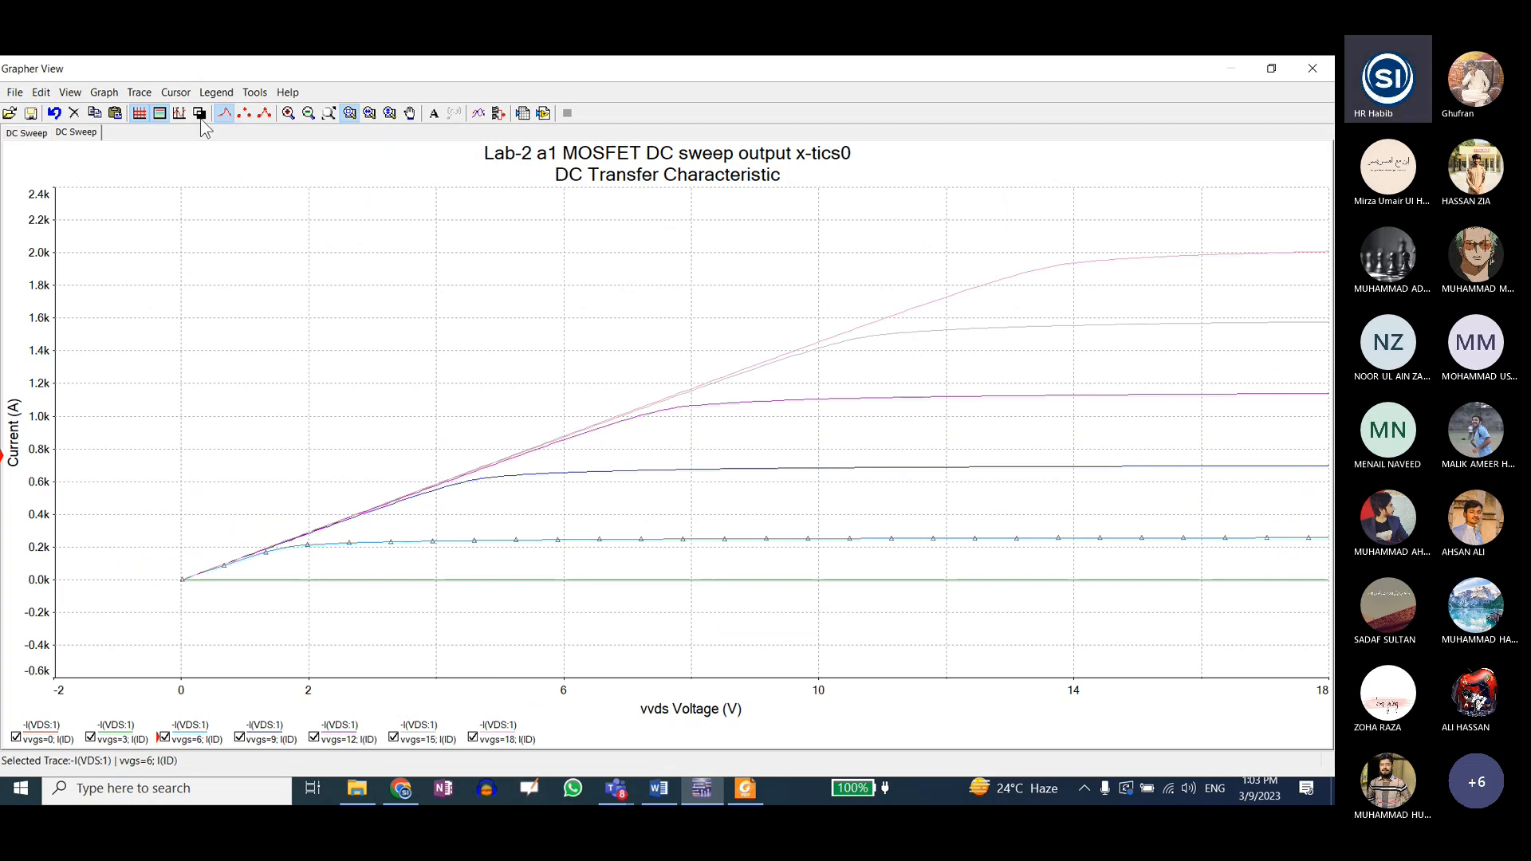
{"action": "left_click", "coordinate": [159, 113]}
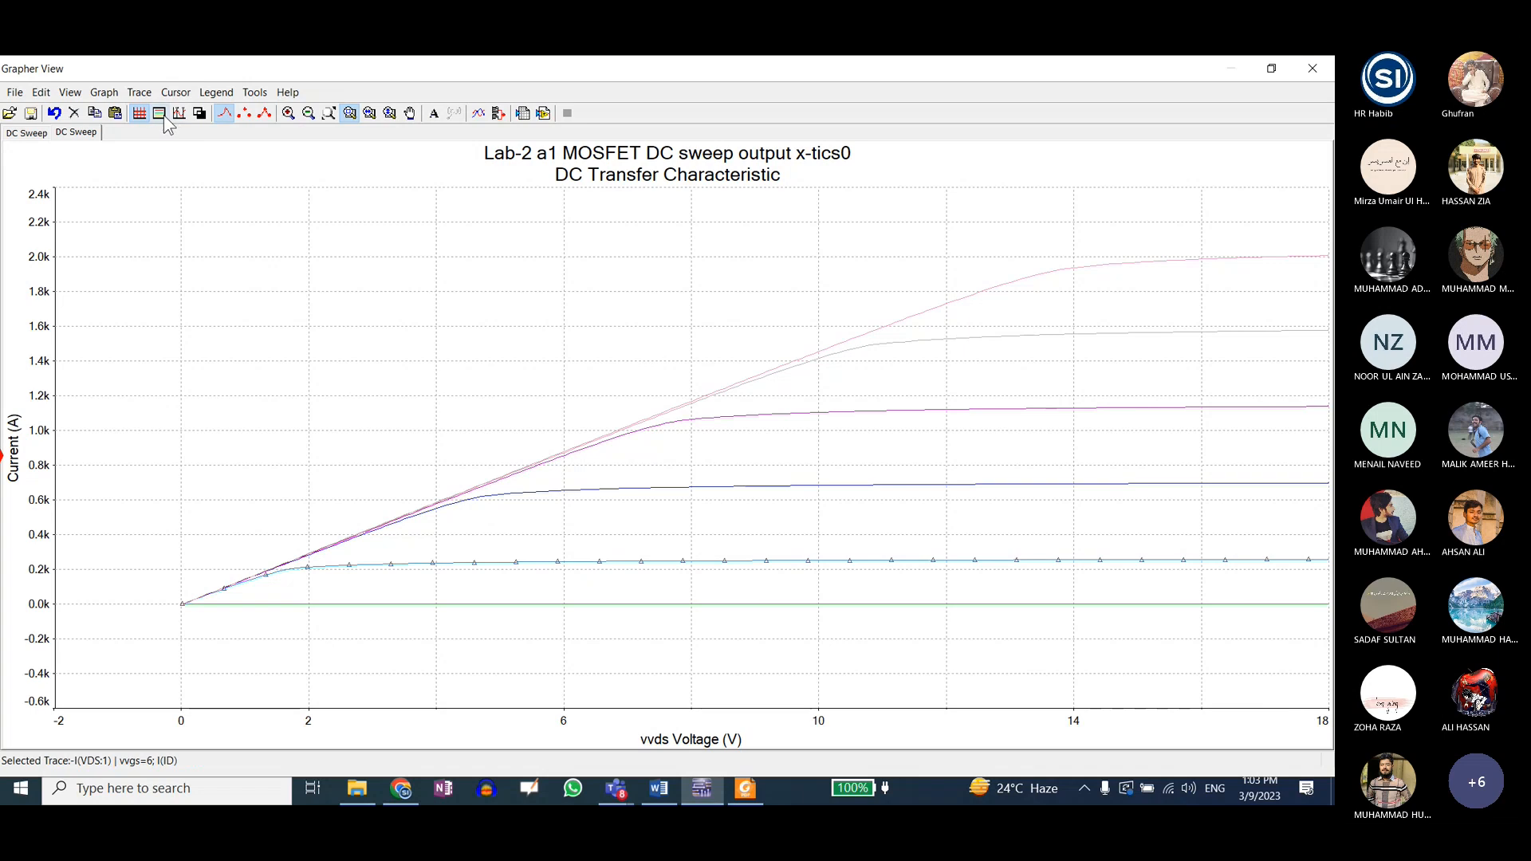
{"action": "left_click", "coordinate": [161, 114]}
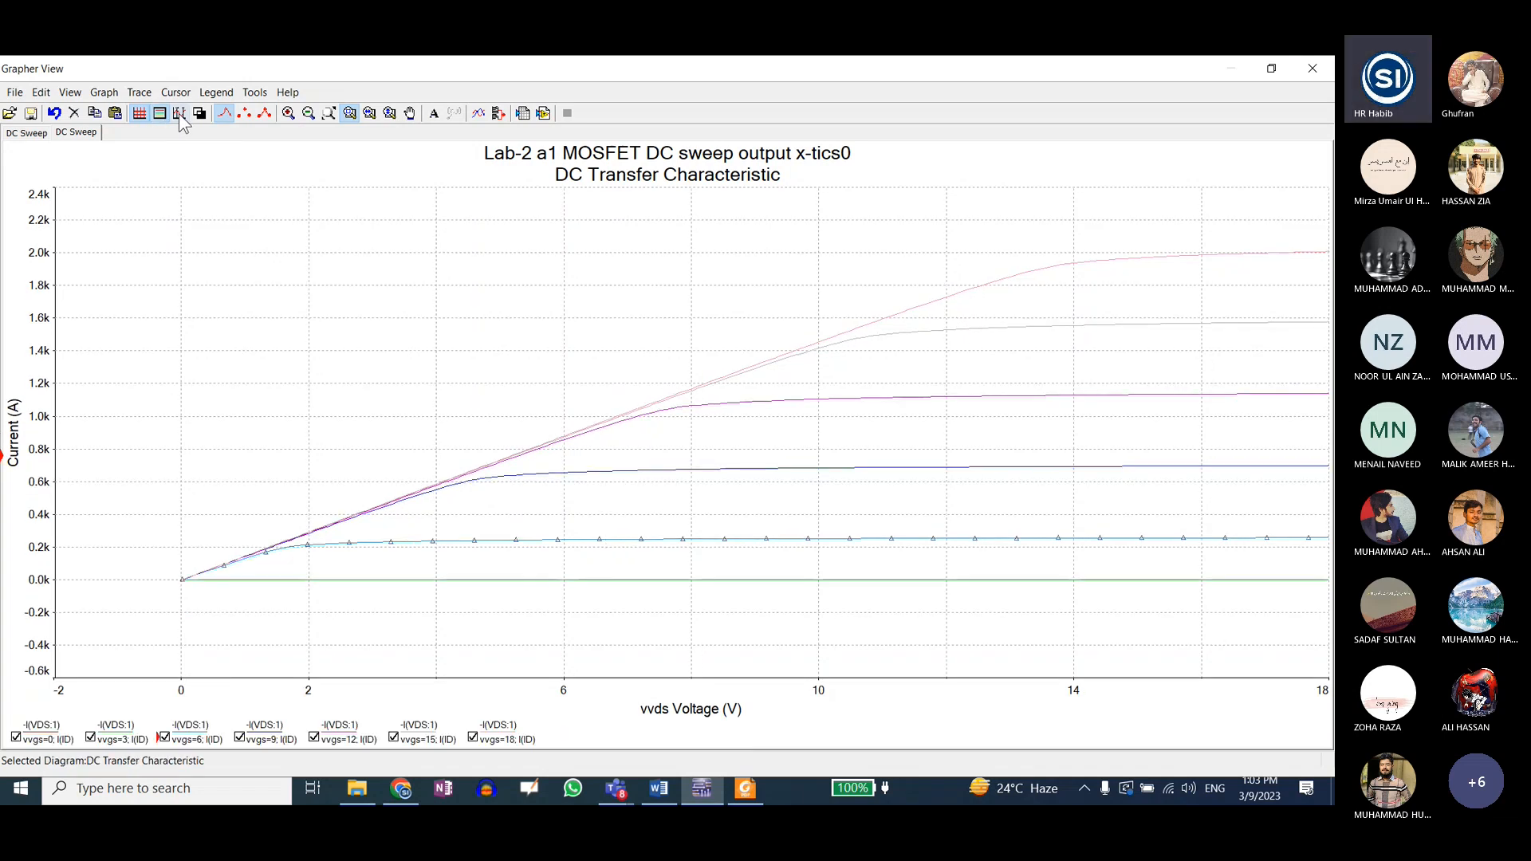
- Show the graph cursors and move the cursor data window to the upper part of the plot
{"action": "left_click", "coordinate": [179, 113]}
{"action": "left_click_drag", "start_coordinate": [307, 590], "coordinate": [352, 231]}
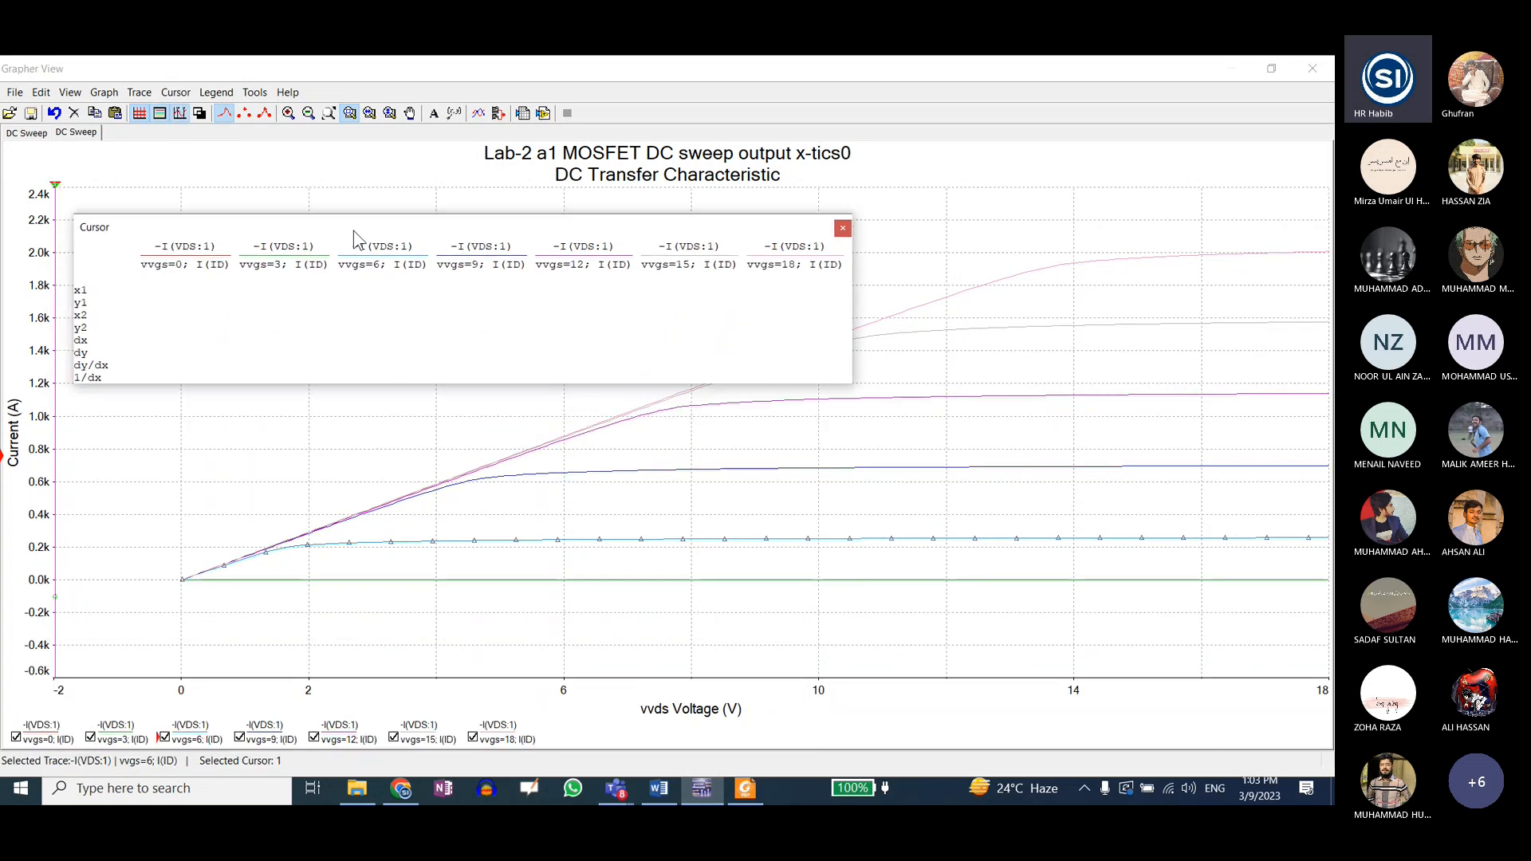
{"action": "left_click", "coordinate": [1054, 272]}
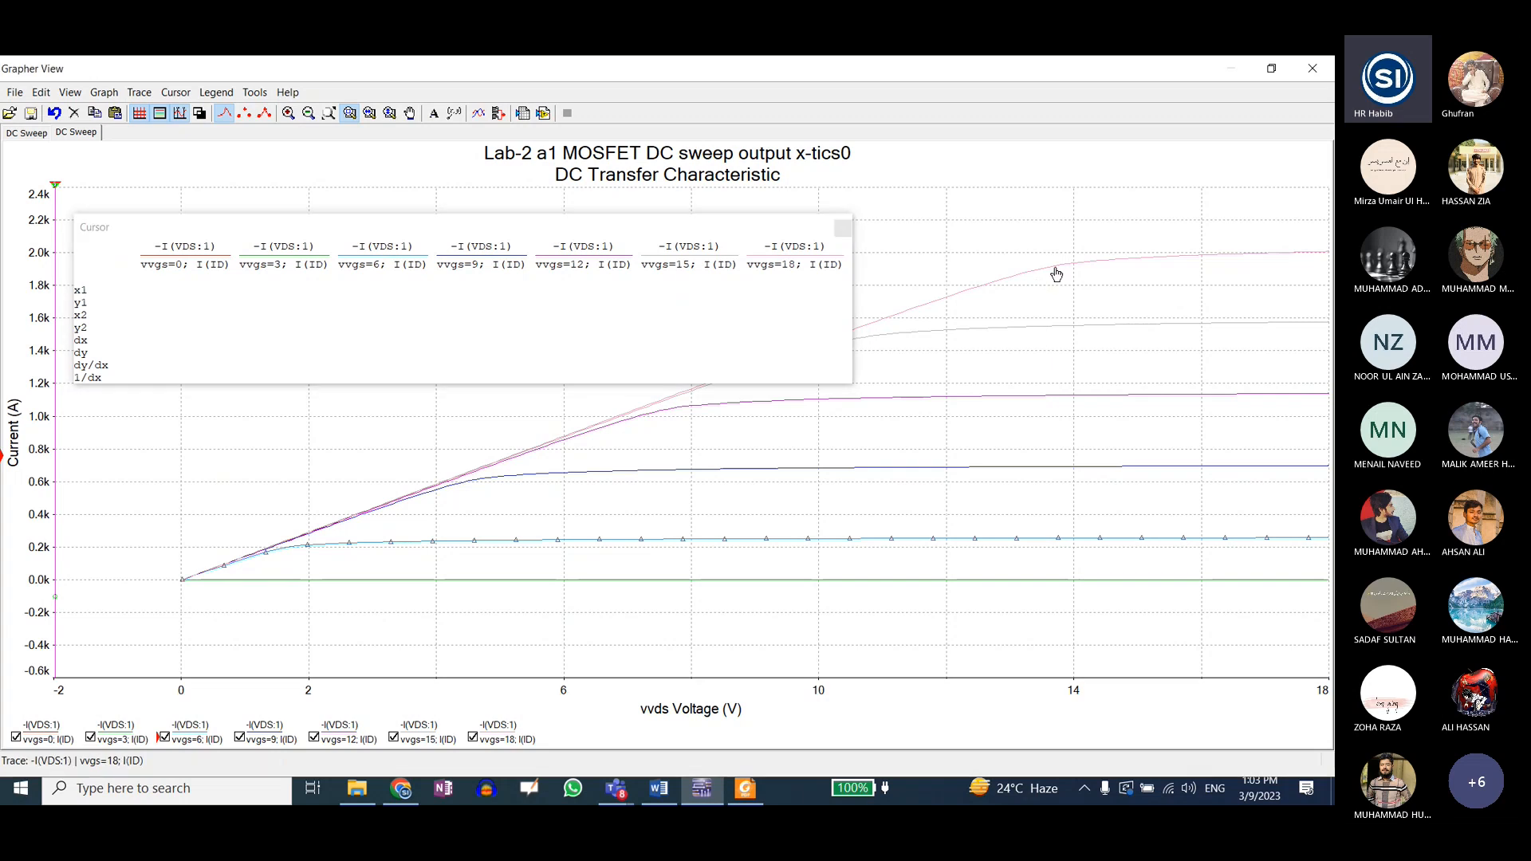
{"action": "left_click", "coordinate": [1060, 267]}
{"action": "left_click", "coordinate": [1033, 540]}
{"action": "left_click", "coordinate": [1036, 545]}
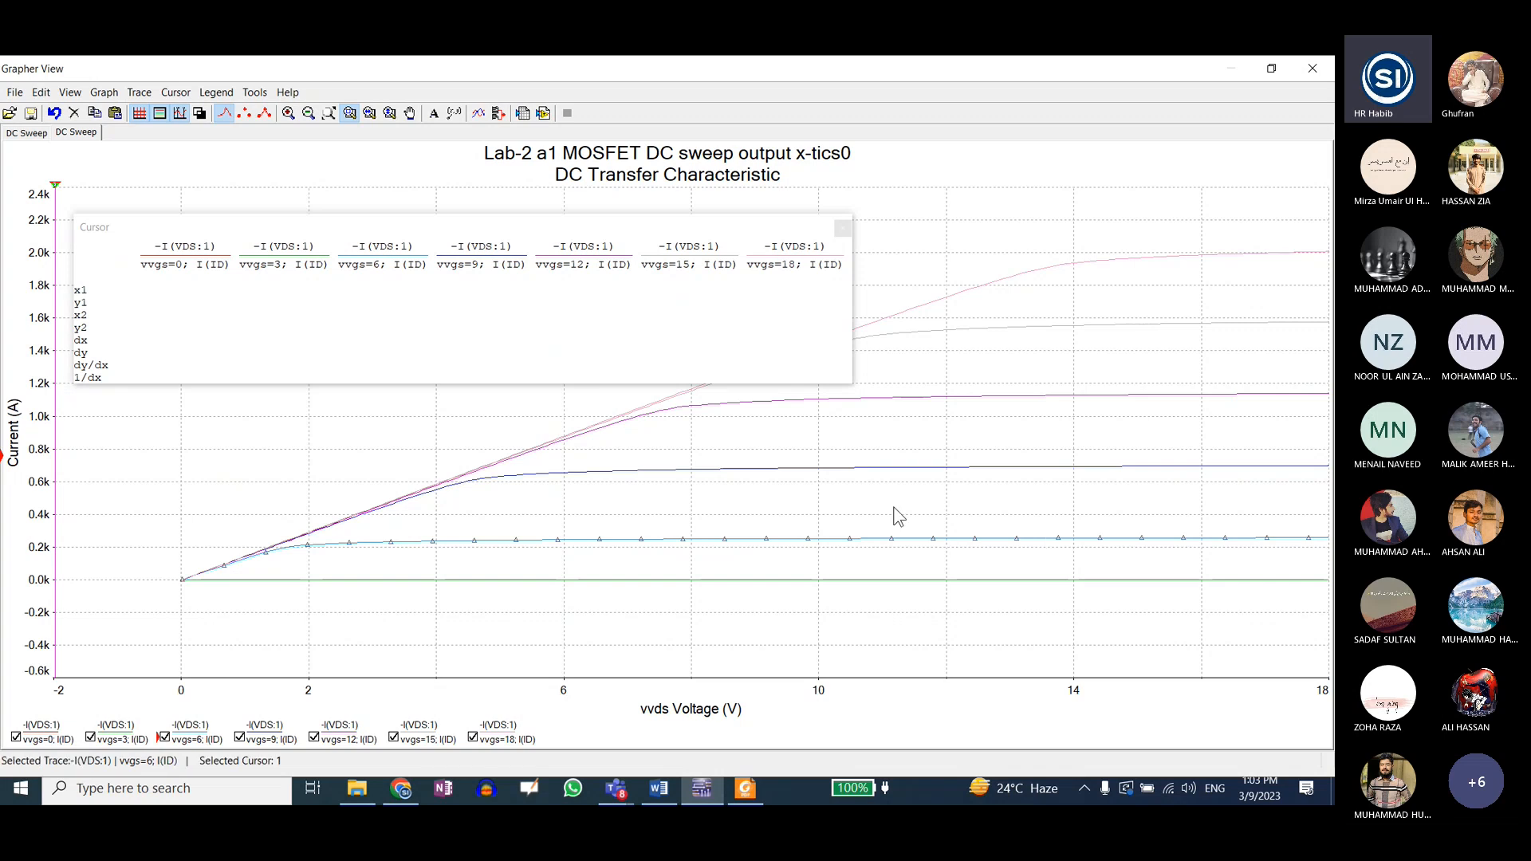
- Limit the cursor data window to the selected vvgs=6 trace's data only
{"action": "right_click", "coordinate": [280, 304]}
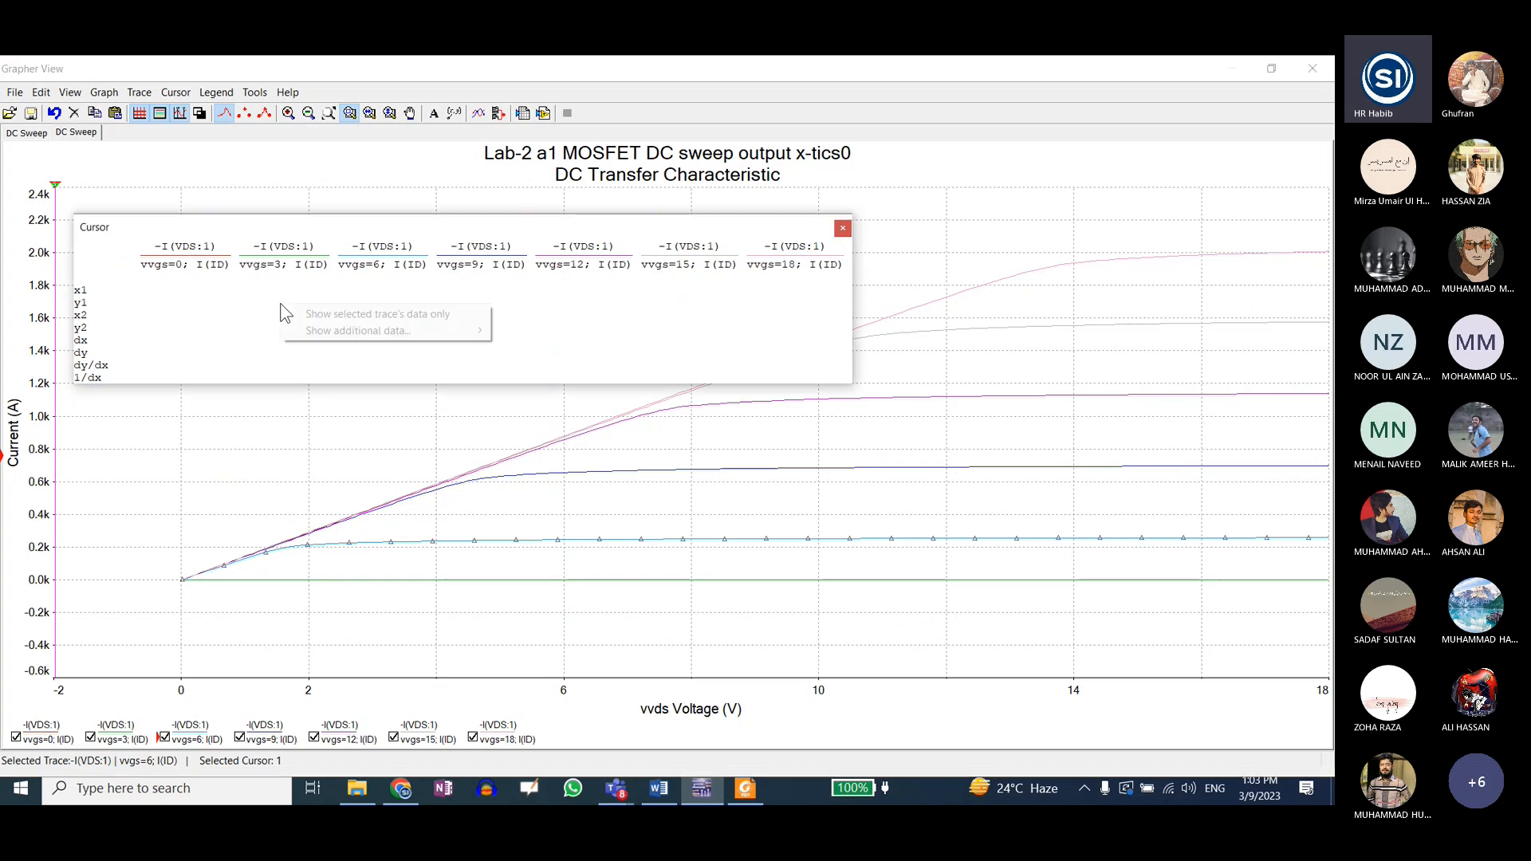
{"action": "left_click", "coordinate": [400, 316]}
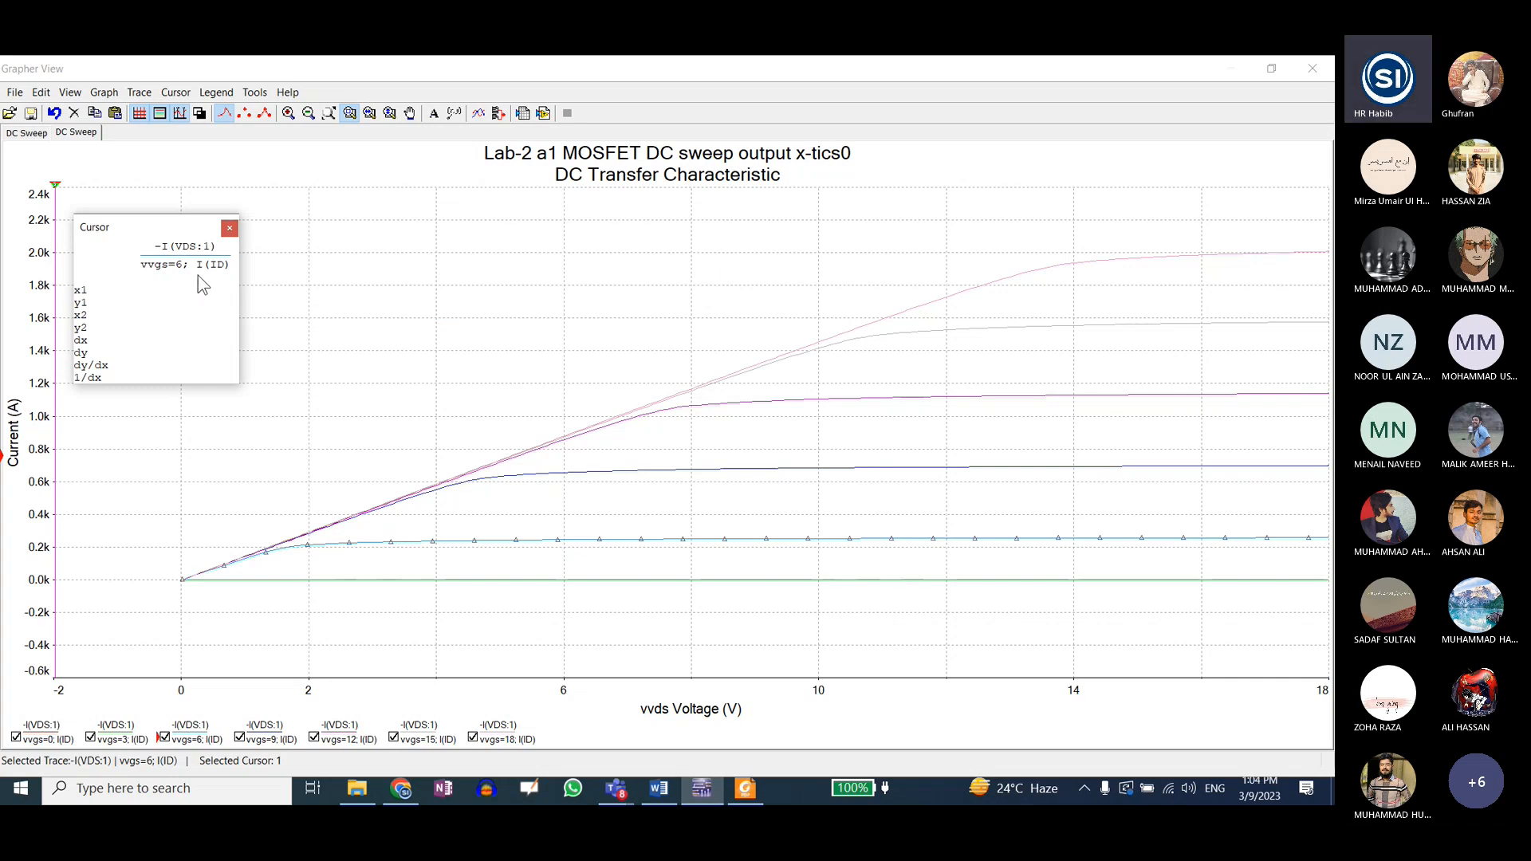
{"action": "right_click", "coordinate": [190, 303]}
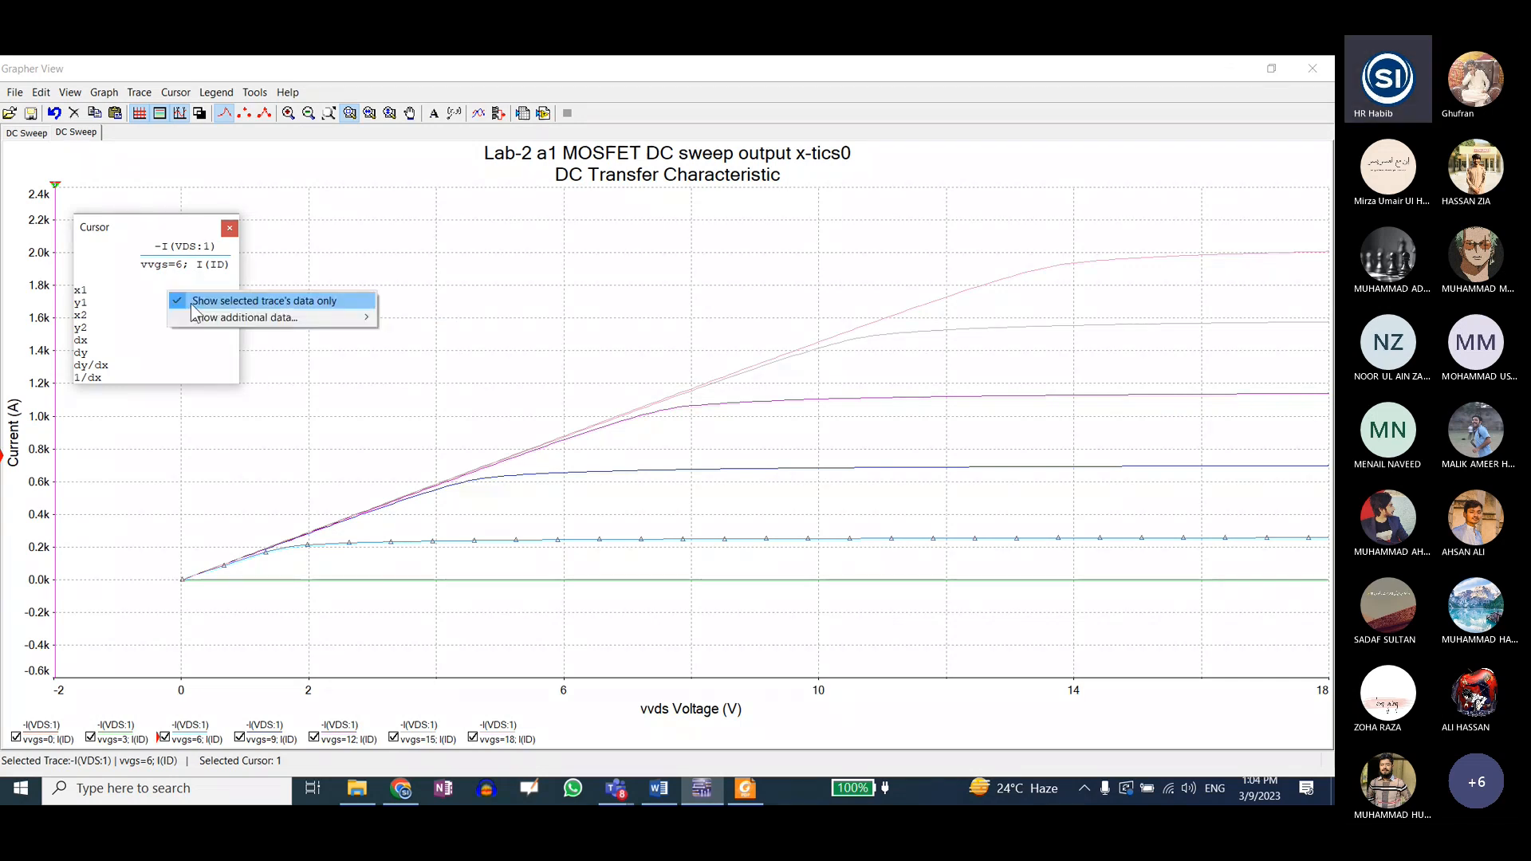
{"action": "left_click", "coordinate": [189, 303]}
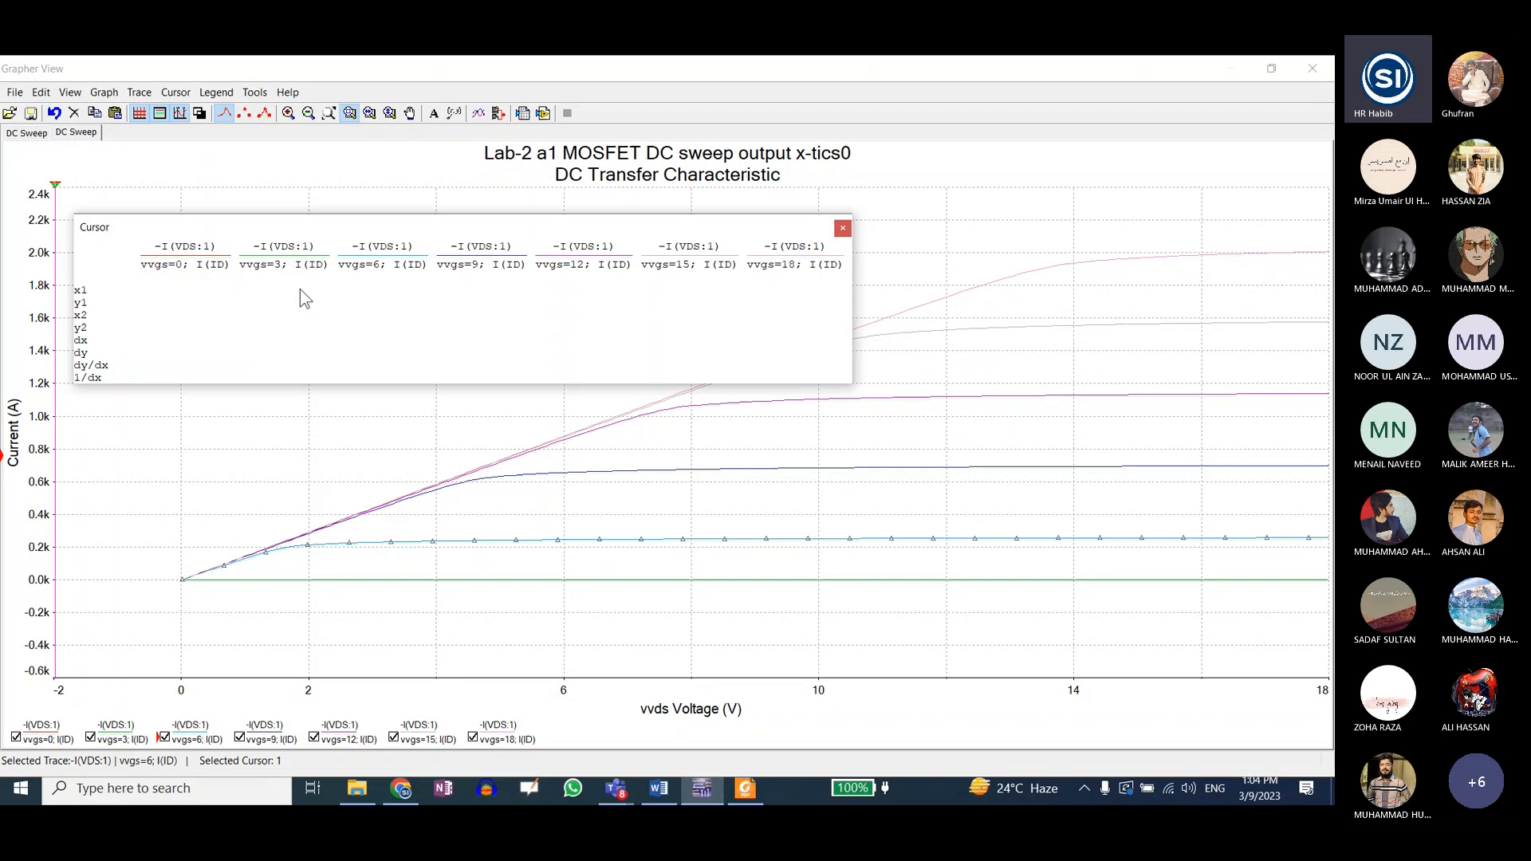
{"action": "right_click", "coordinate": [170, 294]}
{"action": "left_click", "coordinate": [170, 294]}
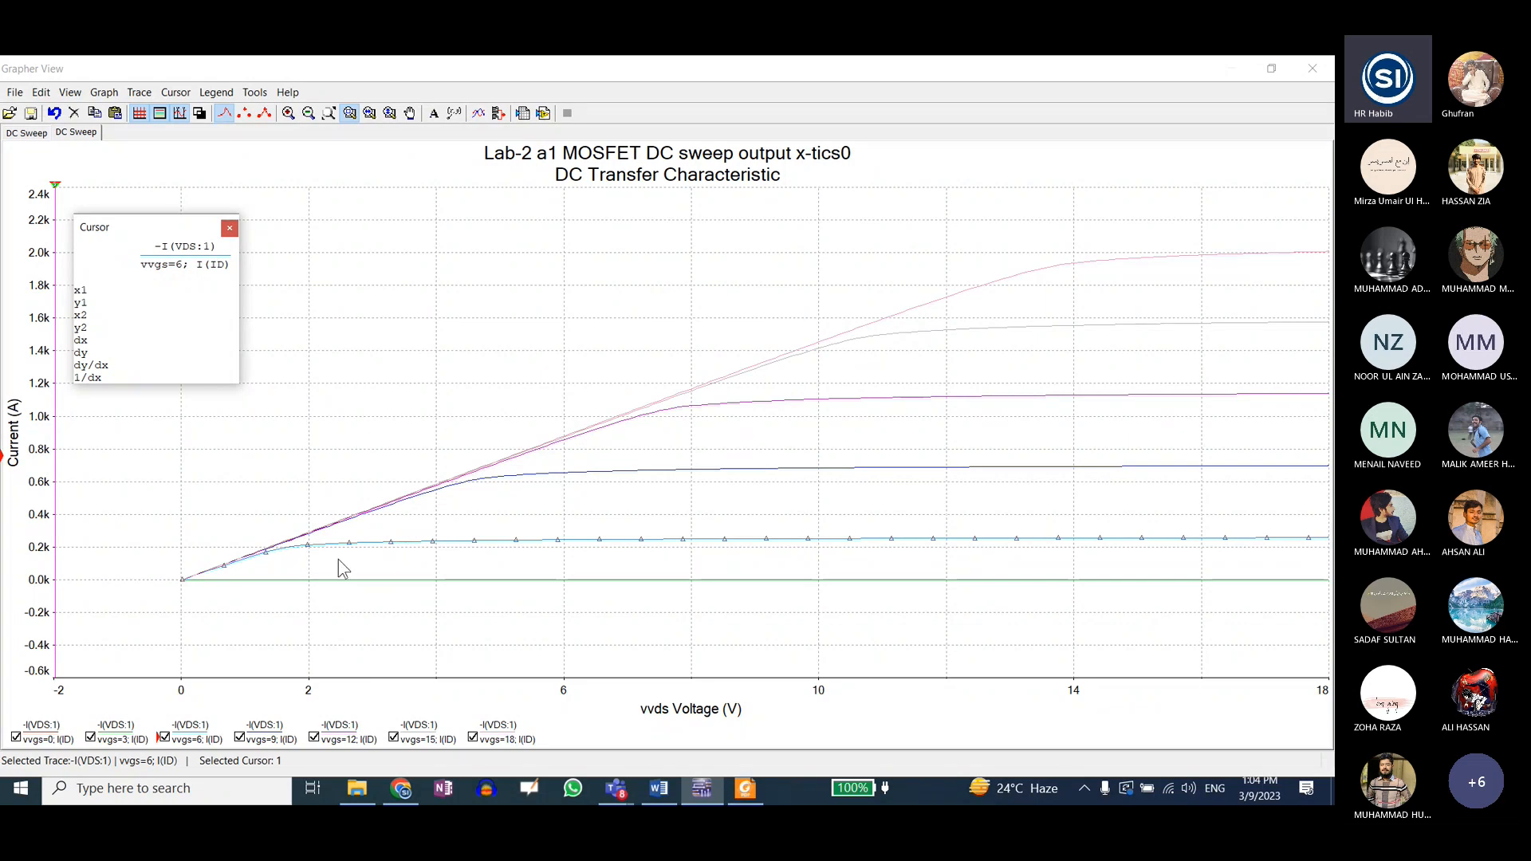
- Switch to the IRF3808 datasheet in Foxit Reader and highlight the Power Dissipation row of the Absolute Maximum Ratings
{"action": "left_click", "coordinate": [743, 792]}
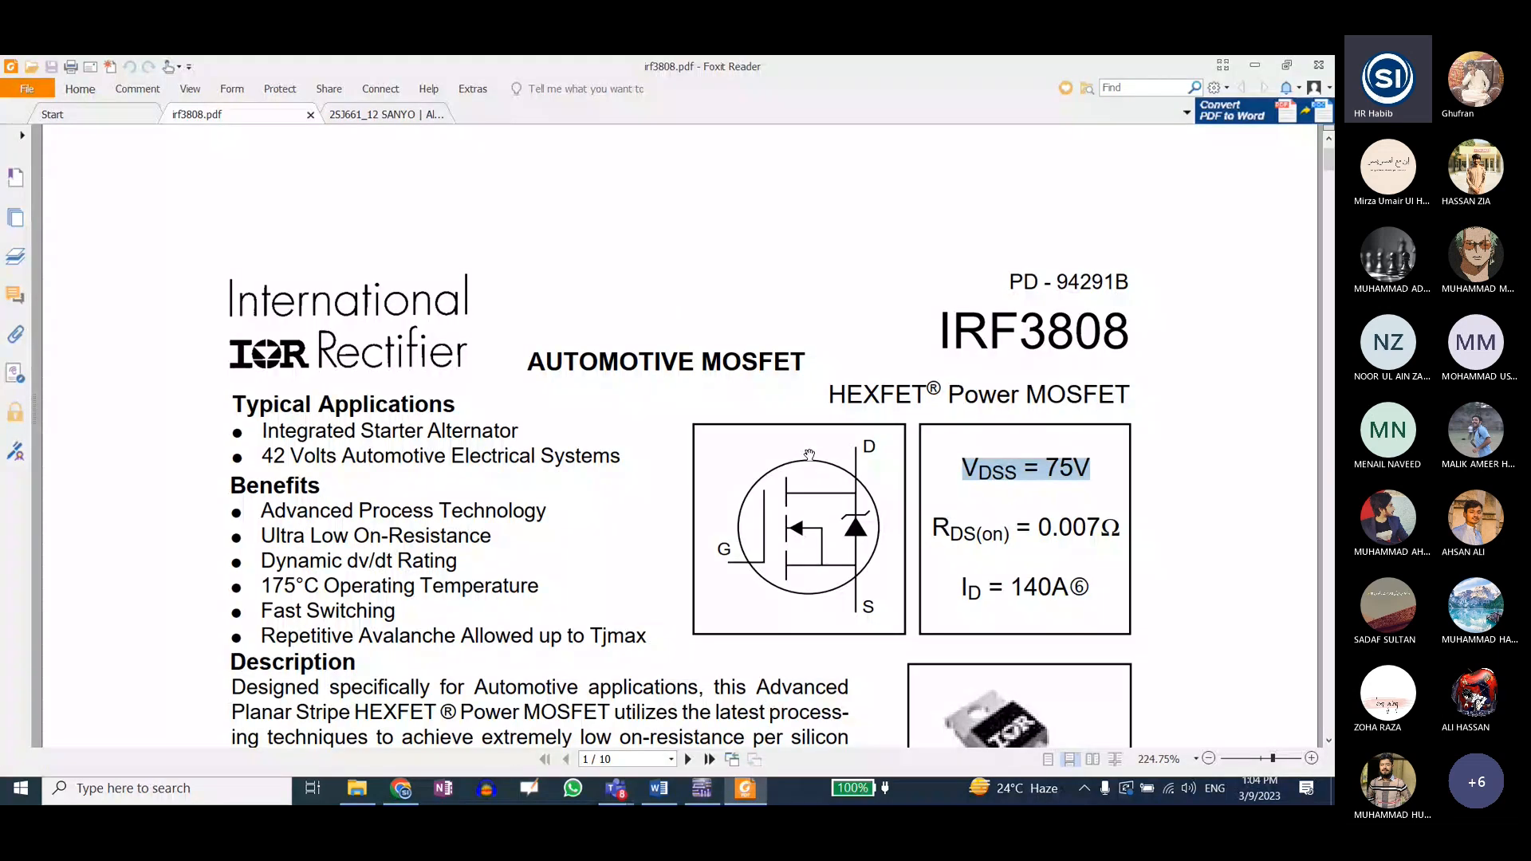
{"action": "scroll", "coordinate": [804, 451], "scroll_direction": "down", "scroll_amount": 10}
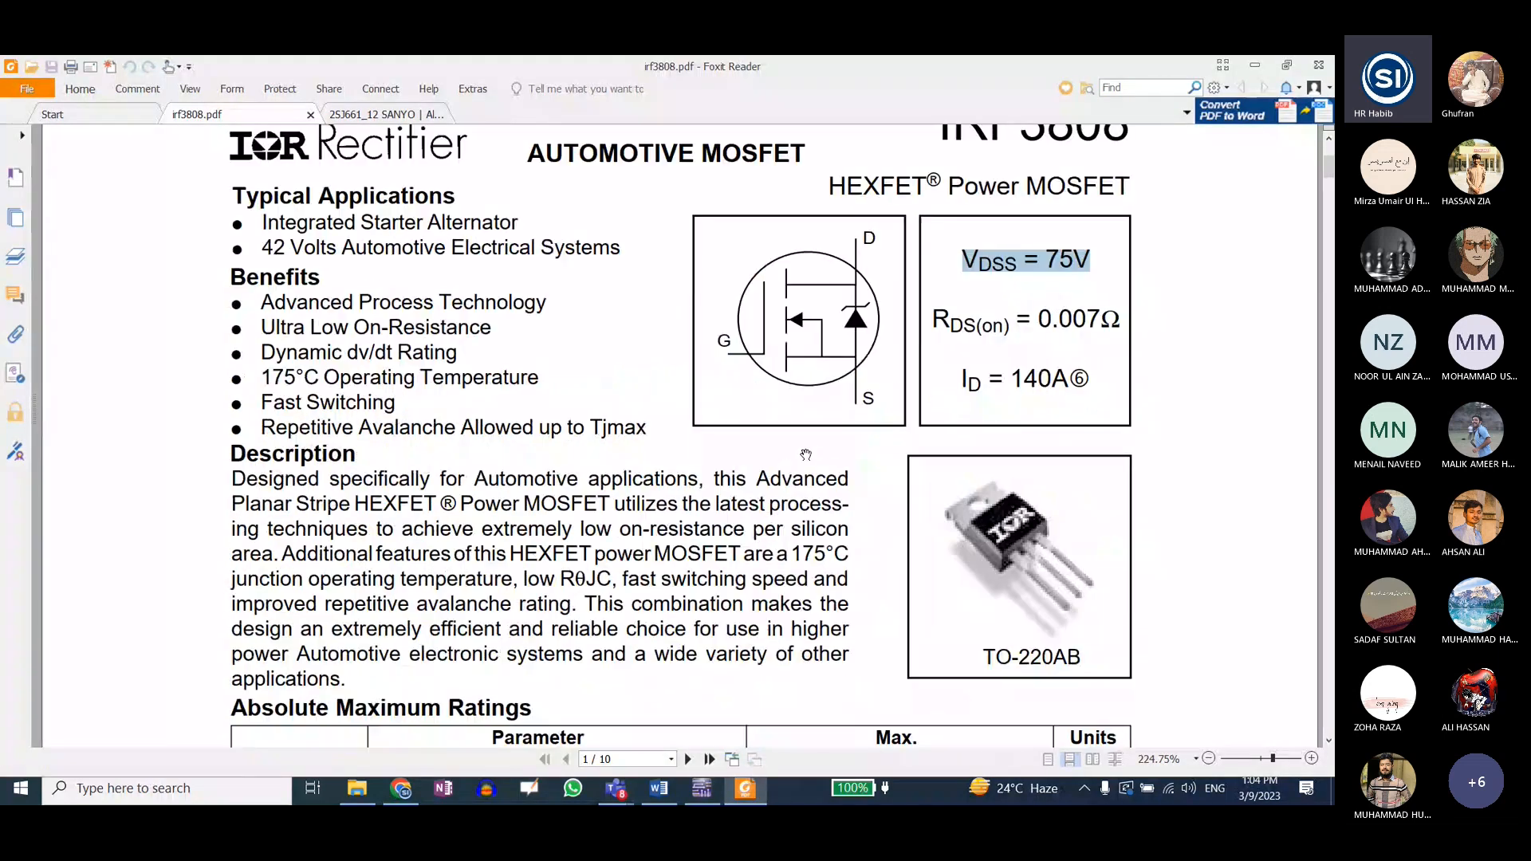
{"action": "left_click_drag", "start_coordinate": [392, 415], "coordinate": [1103, 415]}
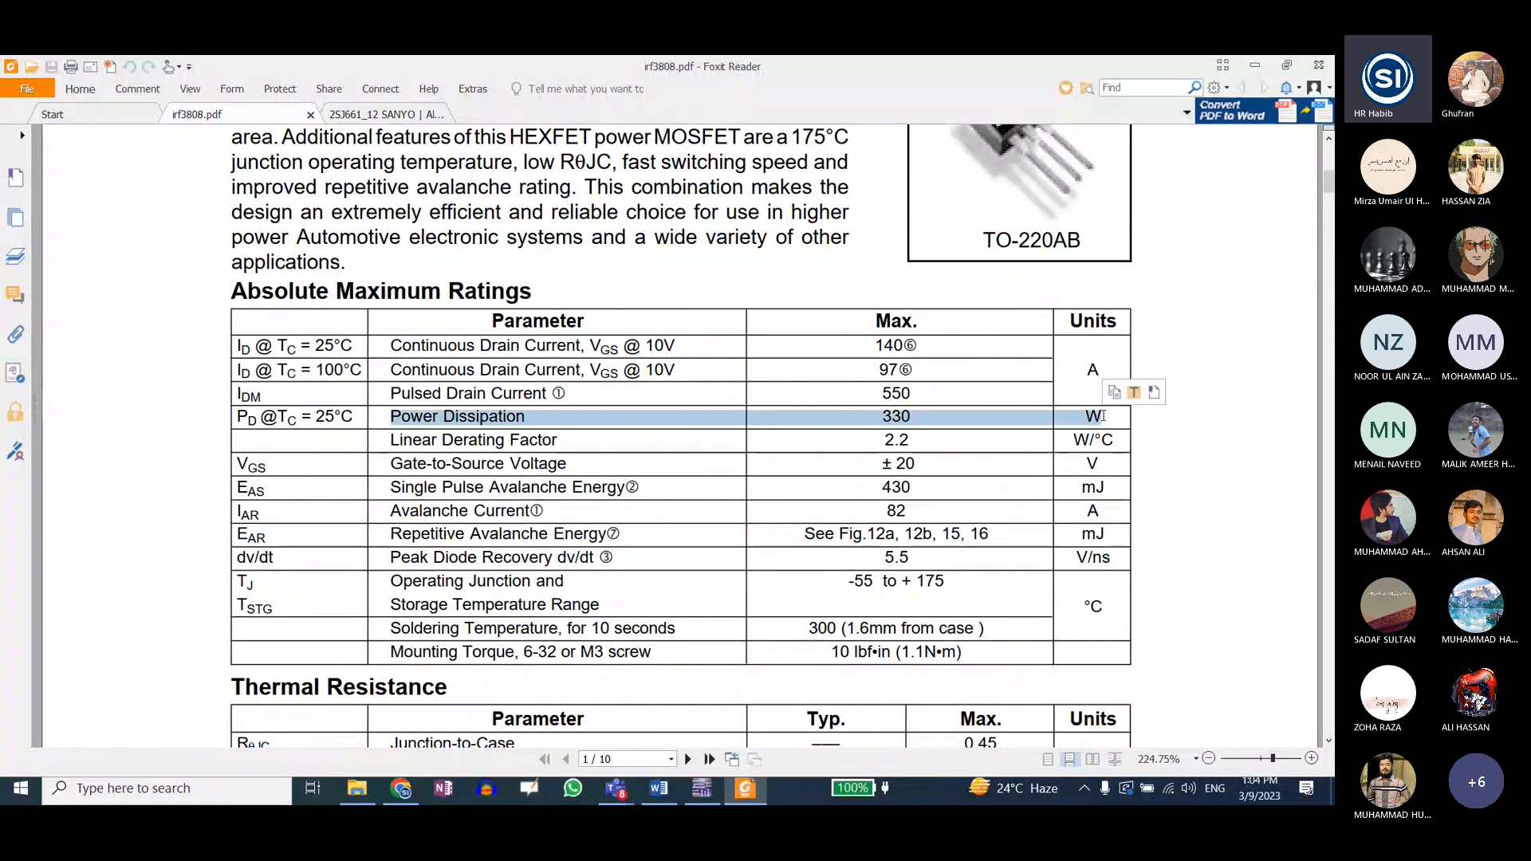
- Return to the Multisim Grapher View and place cursor 2 at about 5.05 V on the vvgs=6 trace
{"action": "left_click", "coordinate": [706, 797]}
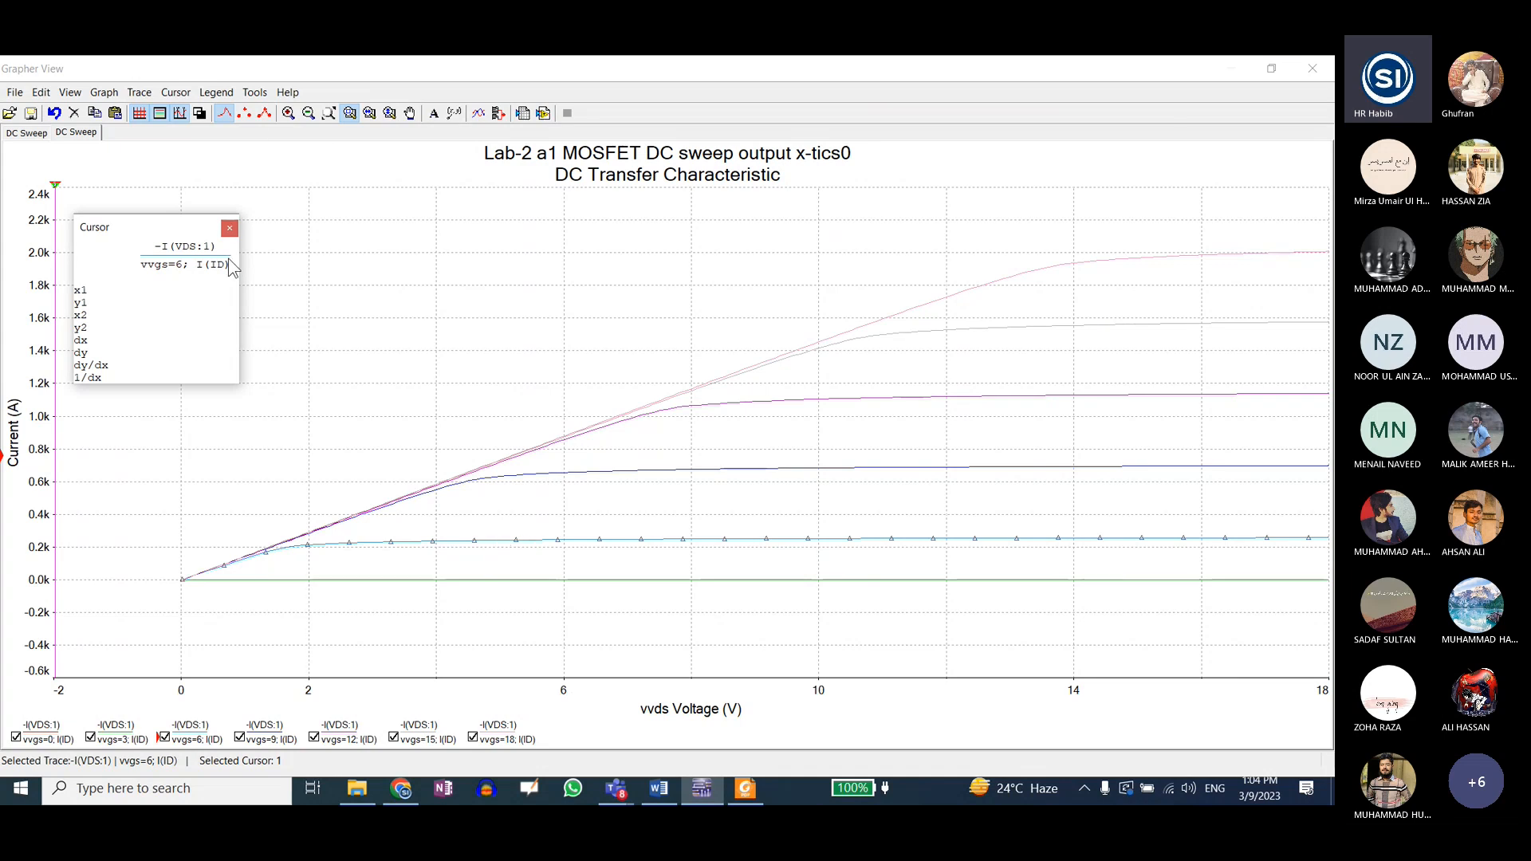
{"action": "left_click_drag", "start_coordinate": [55, 192], "coordinate": [506, 218]}
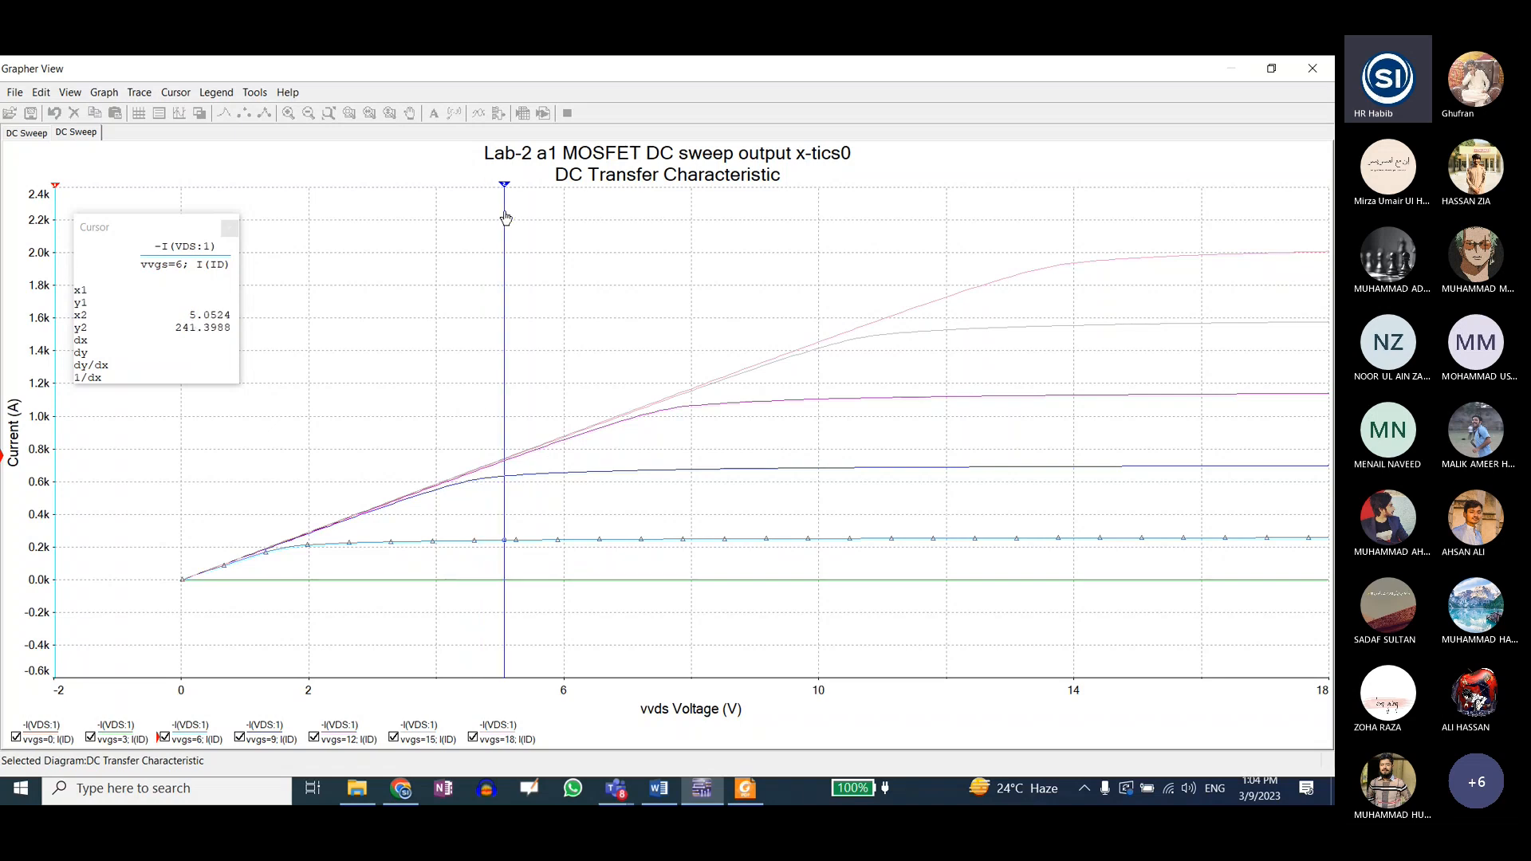
{"action": "left_click_drag", "start_coordinate": [506, 218], "coordinate": [506, 217]}
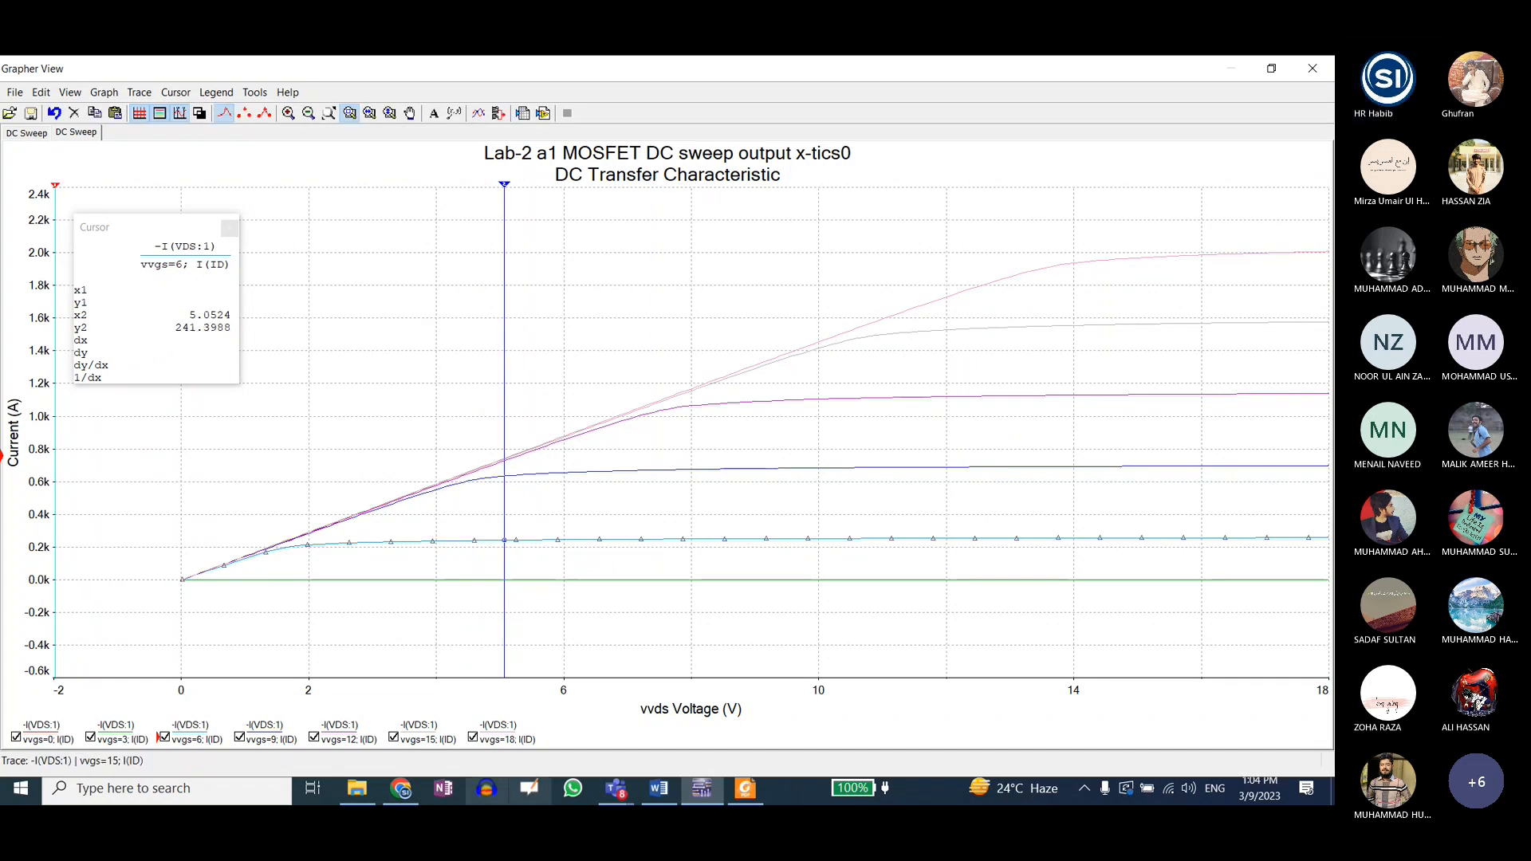
- Open the Windows Calculator and place it over the high-voltage side of the plot, clear of the cursor data
{"action": "left_click", "coordinate": [159, 787]}
{"action": "type", "text": "cal"}
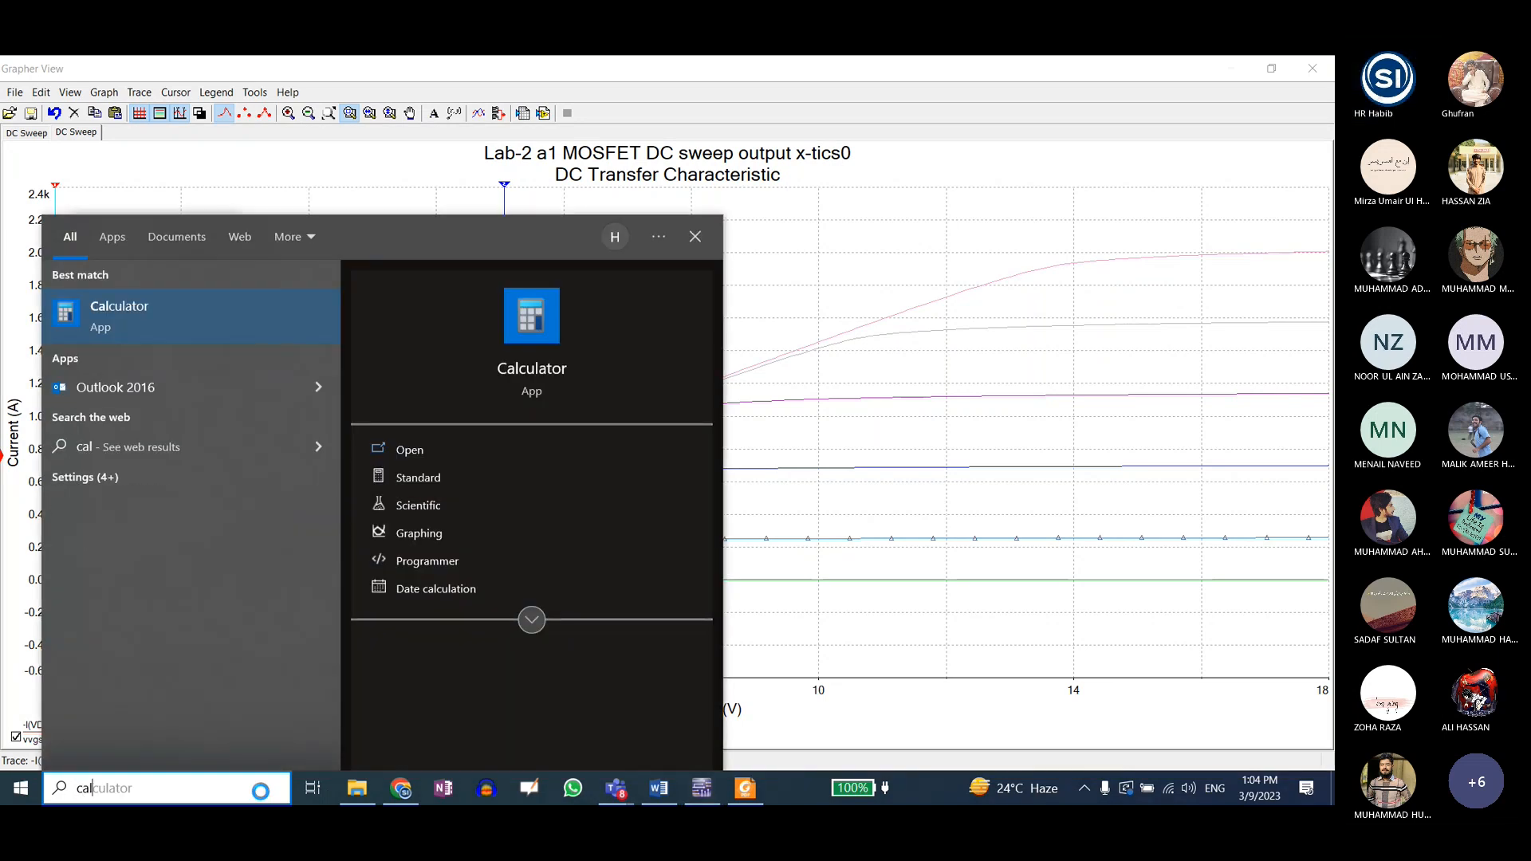
{"action": "key", "text": "Return"}
{"action": "left_click_drag", "start_coordinate": [313, 169], "coordinate": [1189, 118]}
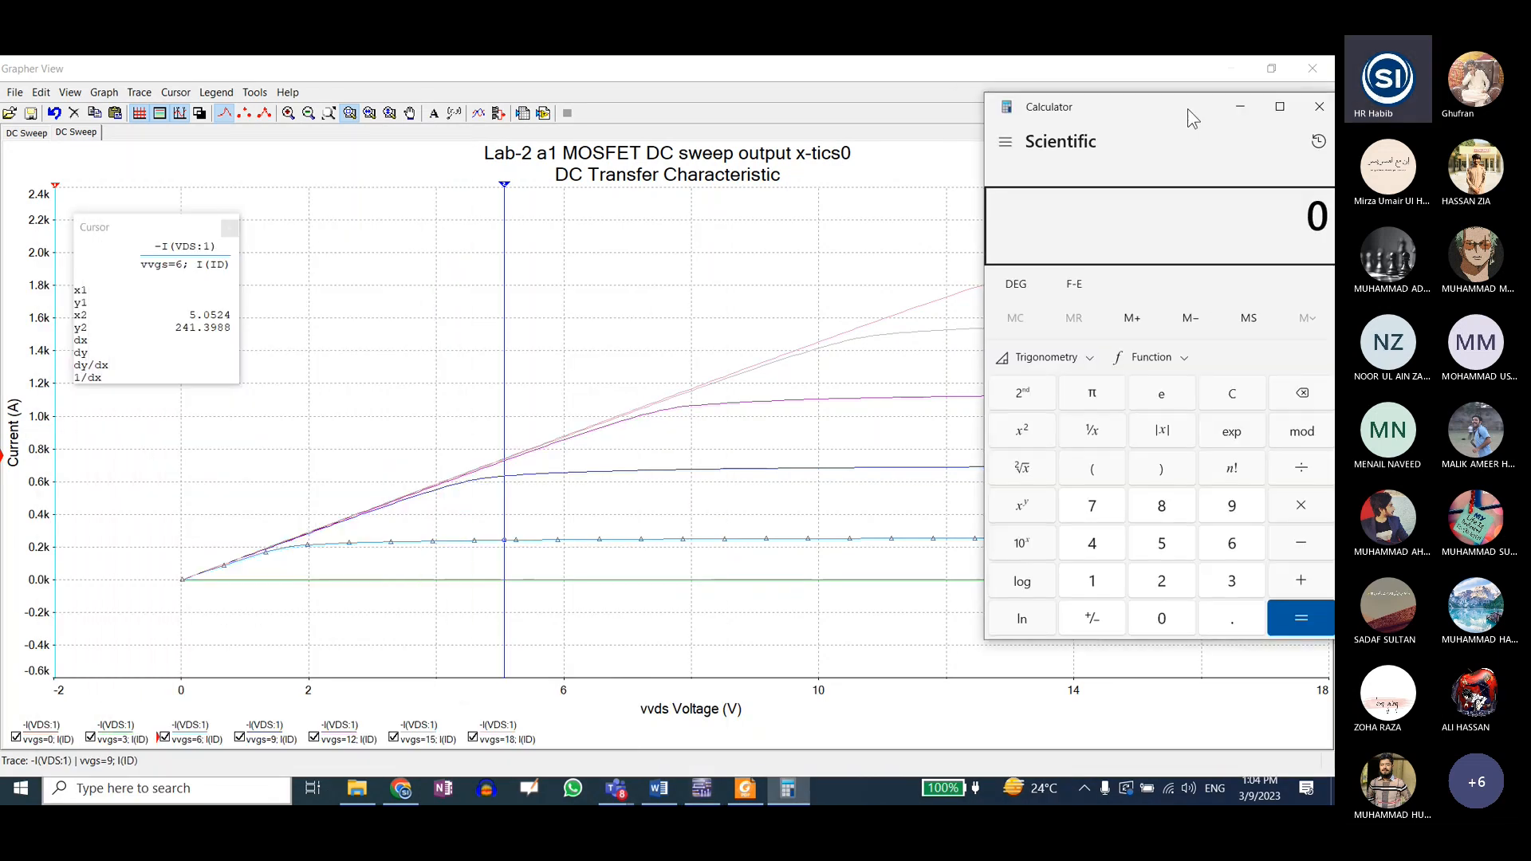
- Move cursor 2 to about 4.70 V on the vvgs=6 trace and calculate the power there as 240 × 4.7 in Calculator
{"action": "left_click", "coordinate": [509, 189]}
{"action": "mouse_move", "coordinate": [509, 190]}
{"action": "left_mouse_down"}
{"action": "mouse_move", "coordinate": [538, 189]}
{"action": "mouse_move", "coordinate": [414, 189]}
{"action": "mouse_move", "coordinate": [568, 203]}
{"action": "mouse_move", "coordinate": [533, 205]}
{"action": "left_mouse_up"}
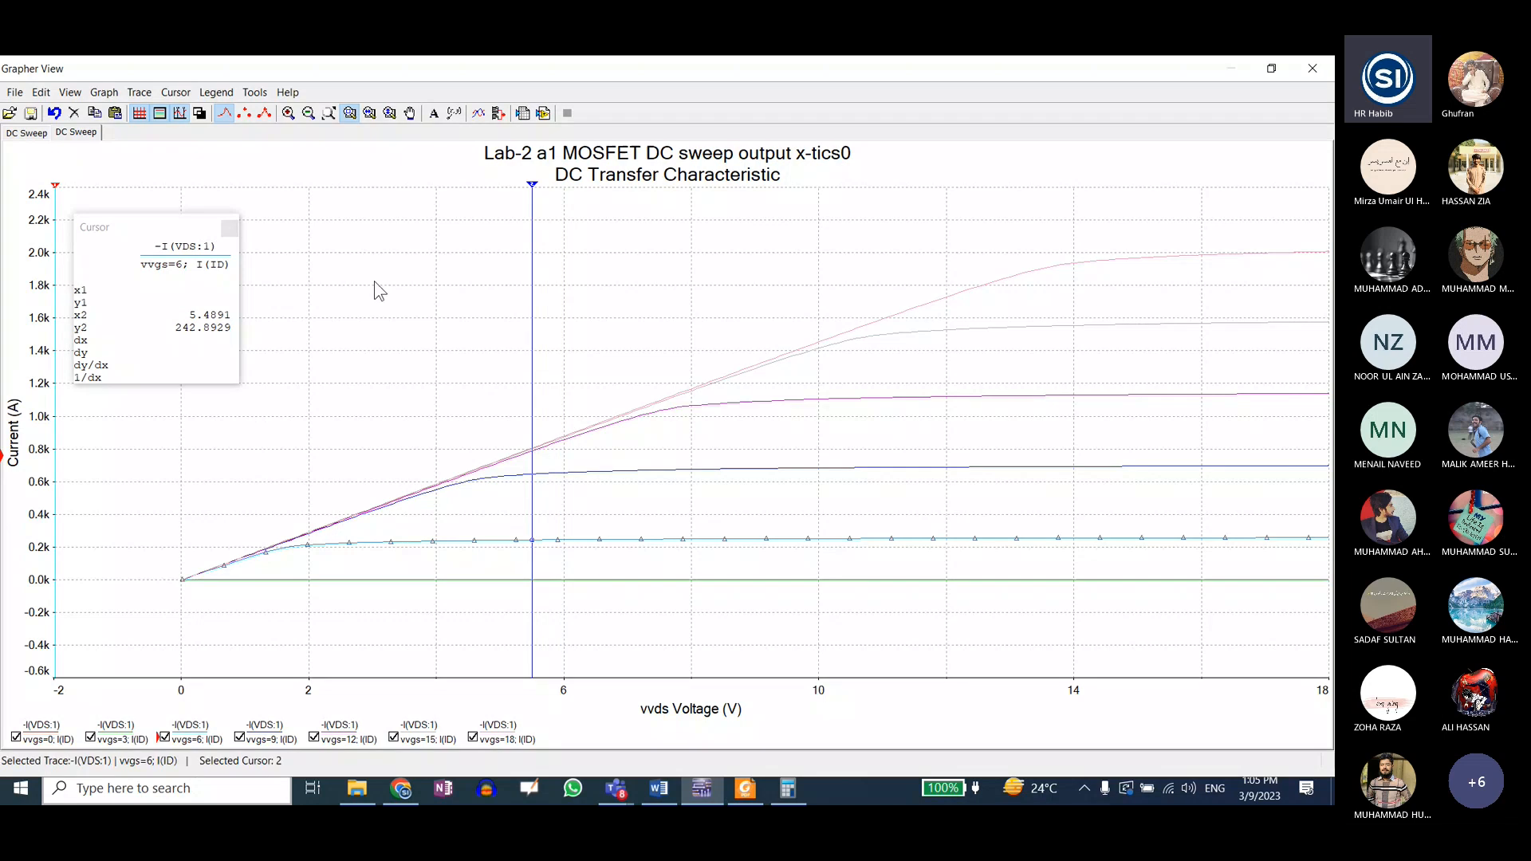
{"action": "left_click_drag", "start_coordinate": [534, 190], "coordinate": [481, 189]}
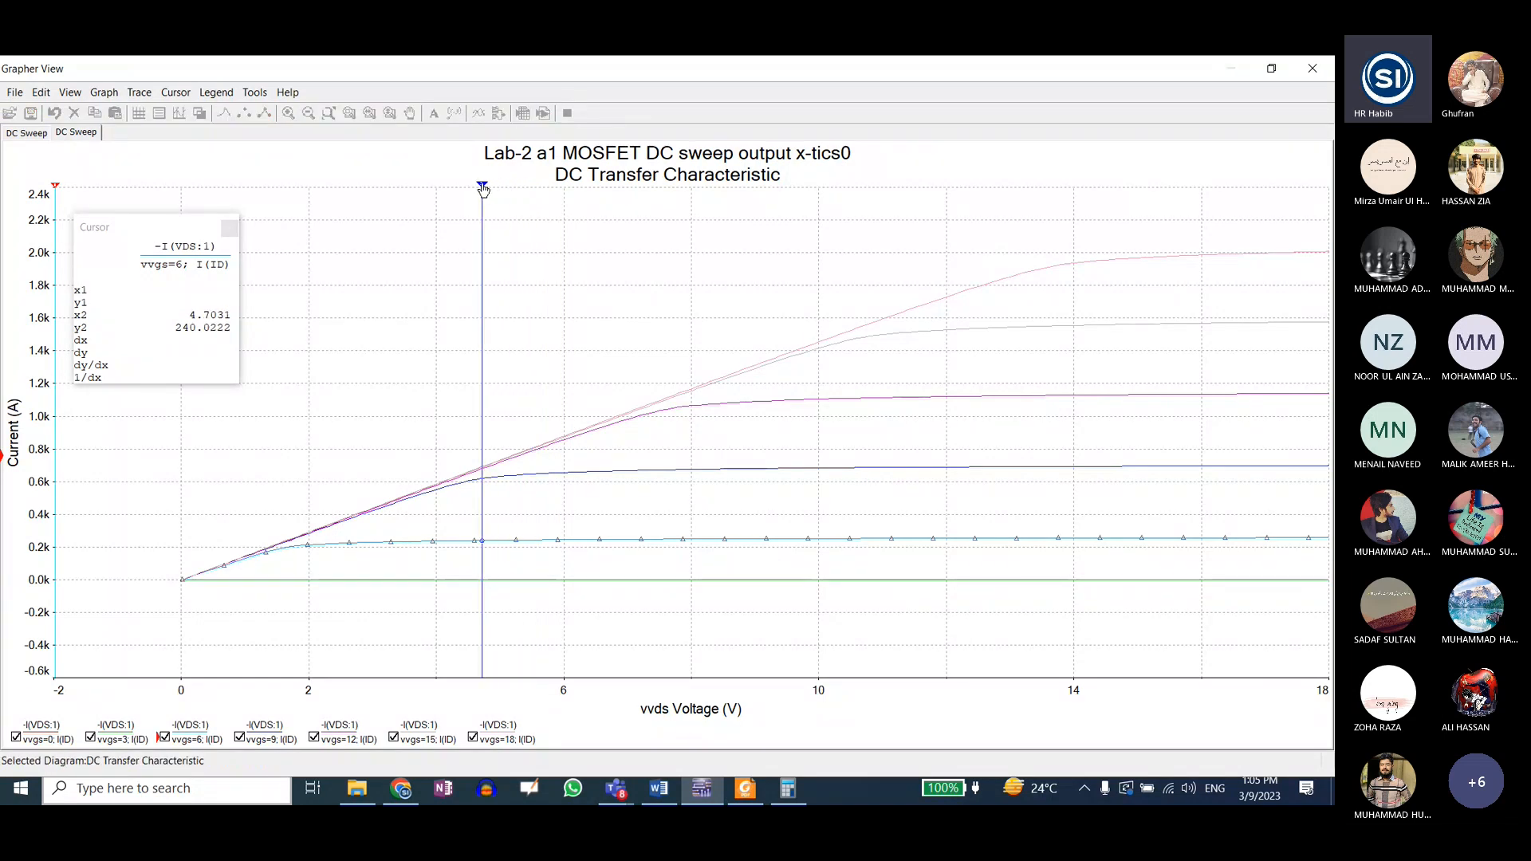
{"action": "left_click", "coordinate": [780, 778]}
{"action": "left_click", "coordinate": [1236, 405]}
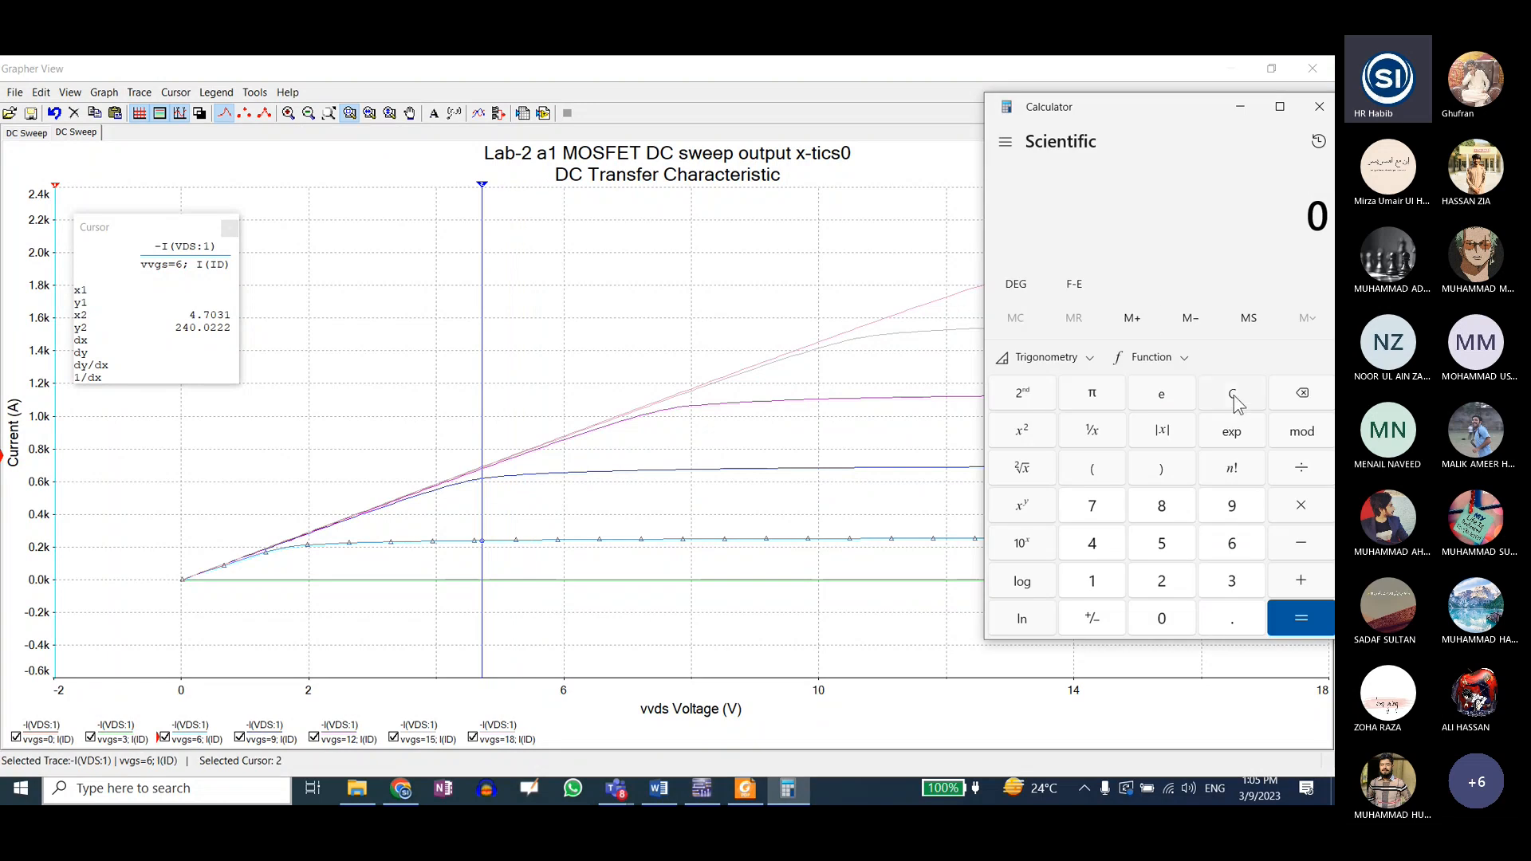
{"action": "type", "text": "240"}
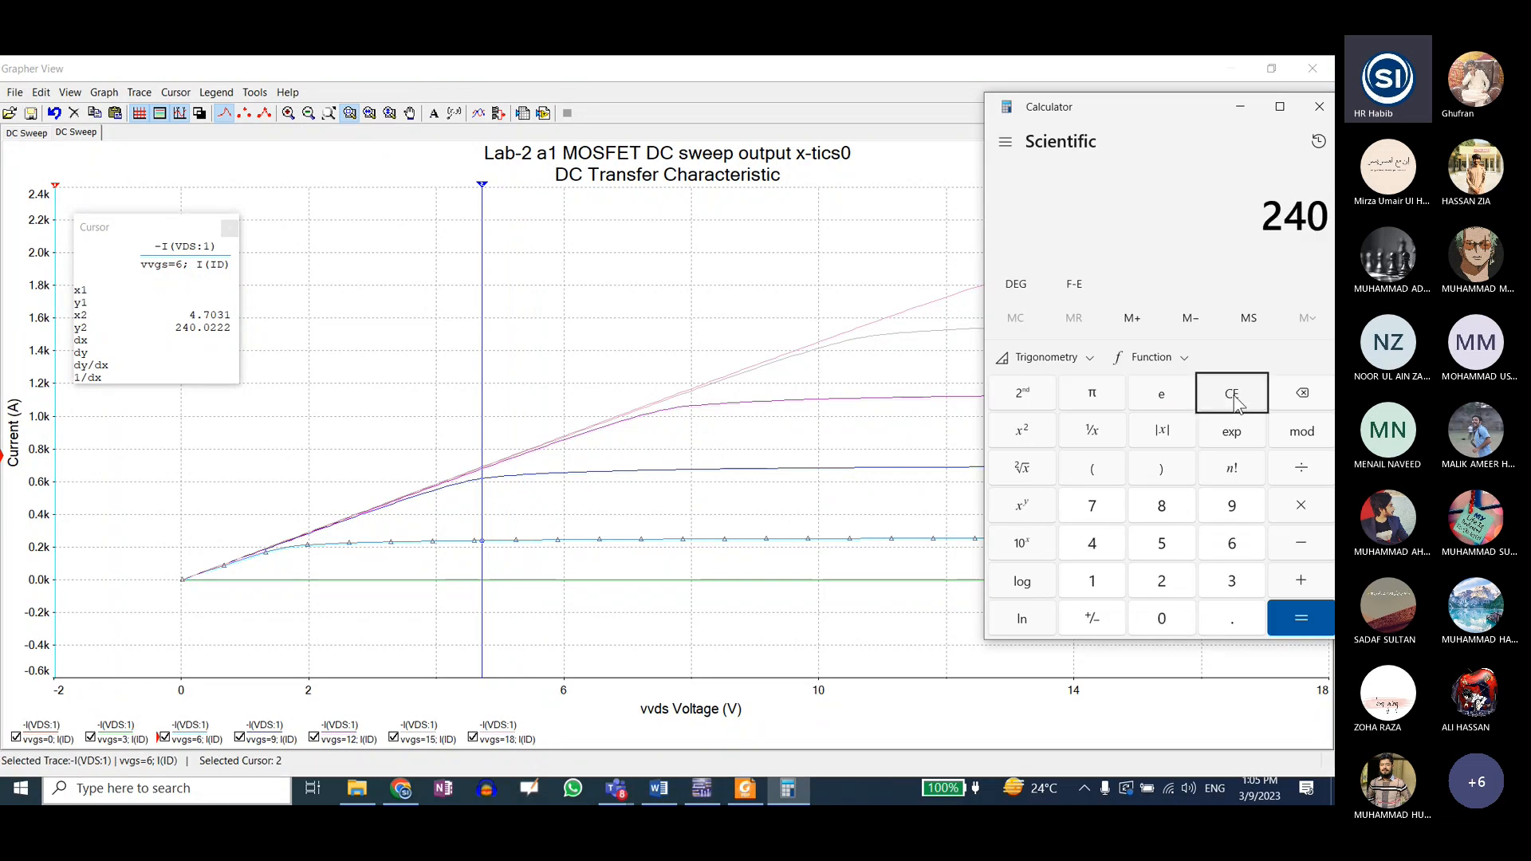
{"action": "key", "text": "asterisk"}
{"action": "type", "text": "4.7"}
{"action": "key", "text": "Return"}
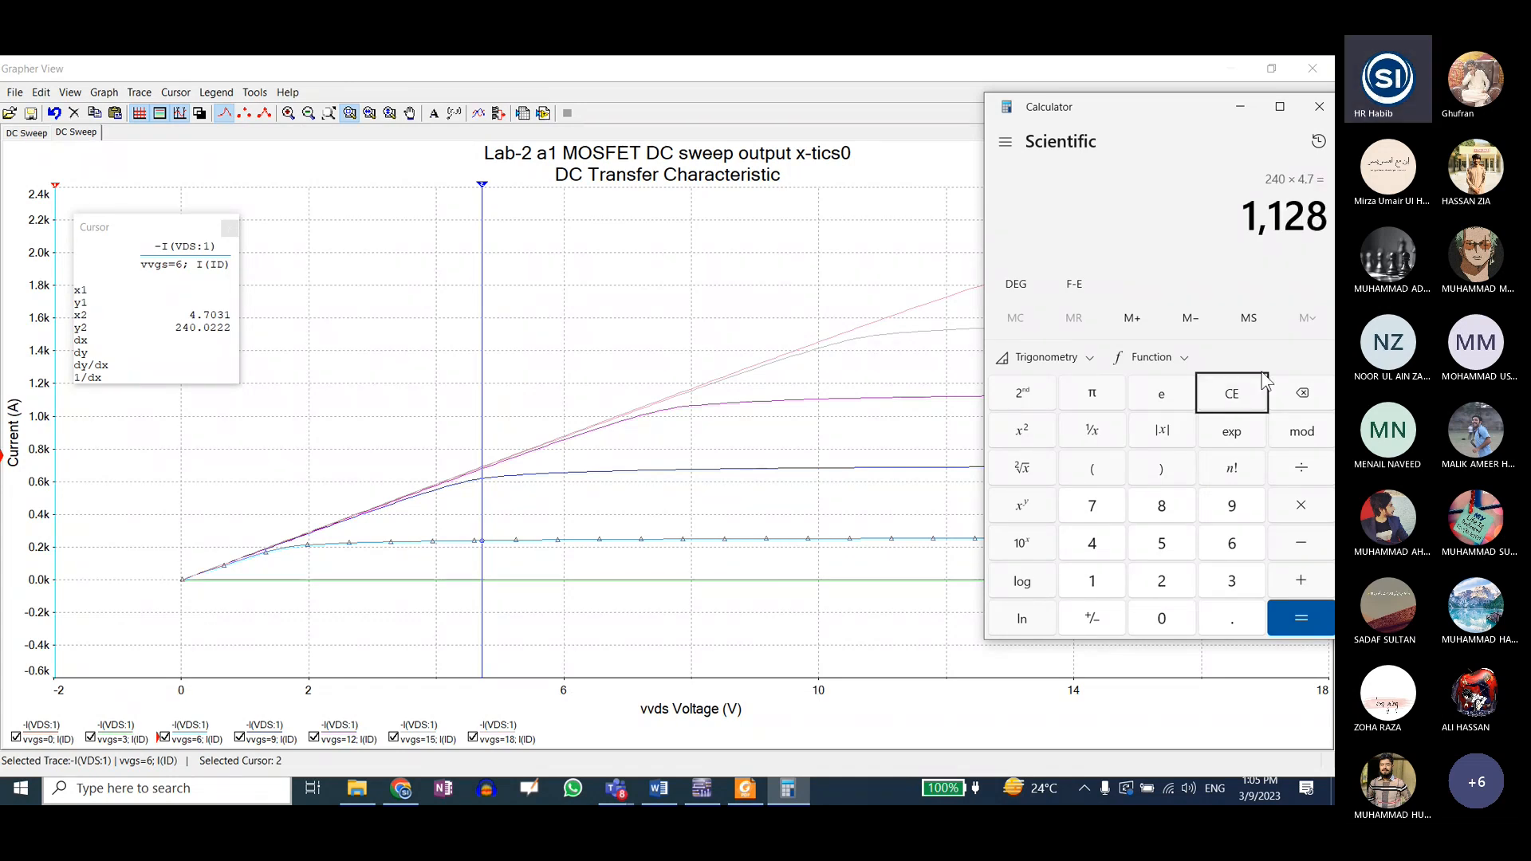
{"action": "left_click", "coordinate": [1256, 391]}
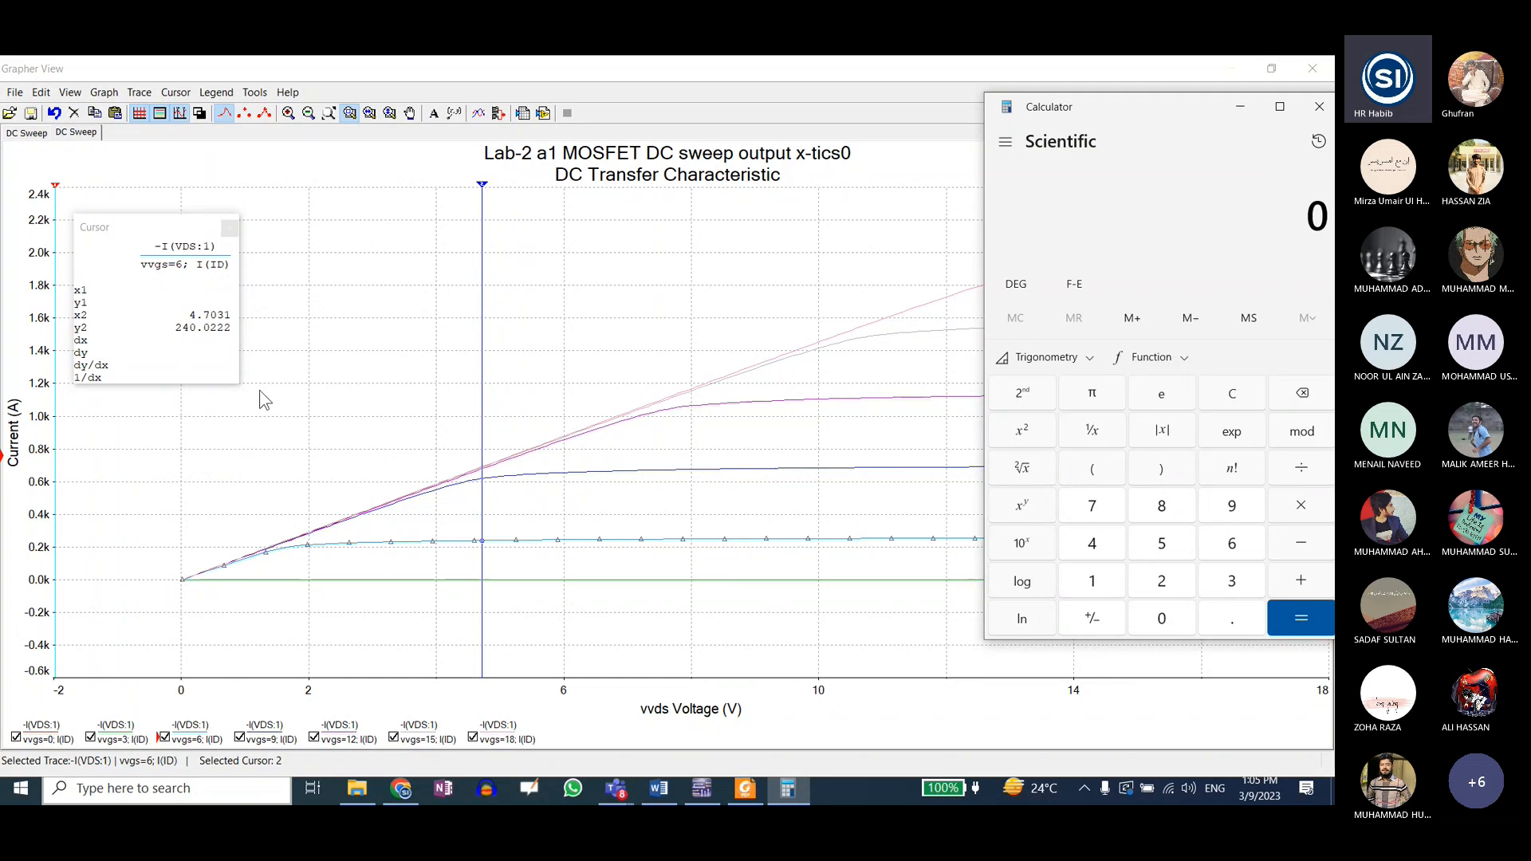
- Move cursor 2 to about 3.28 V and calculate the power at that point as 3.2 × 231 in Calculator
{"action": "left_click", "coordinate": [491, 204]}
{"action": "left_click_drag", "start_coordinate": [481, 186], "coordinate": [391, 189]}
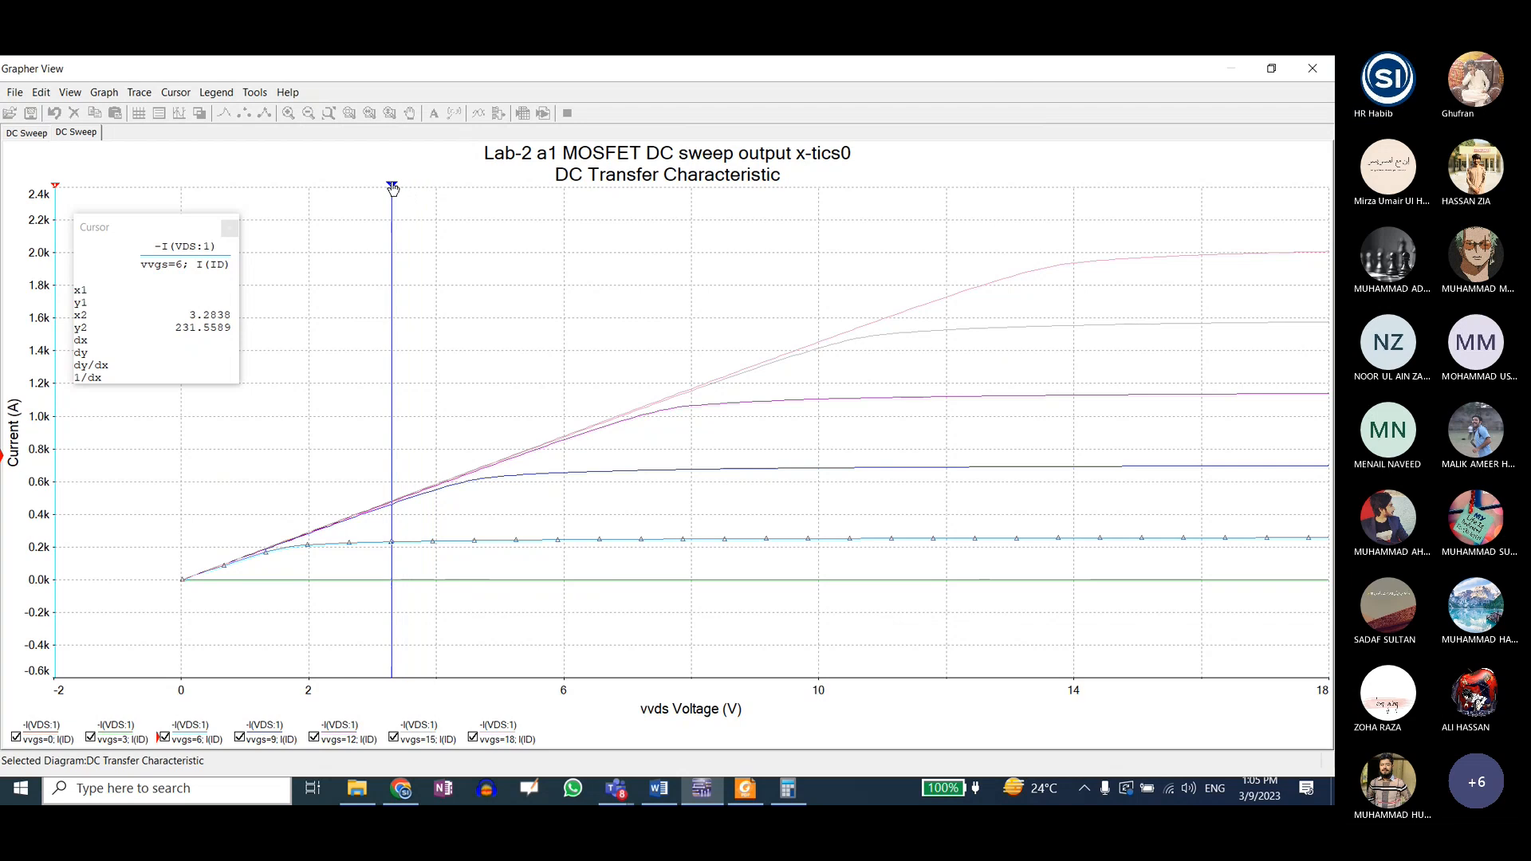
{"action": "left_click", "coordinate": [785, 790]}
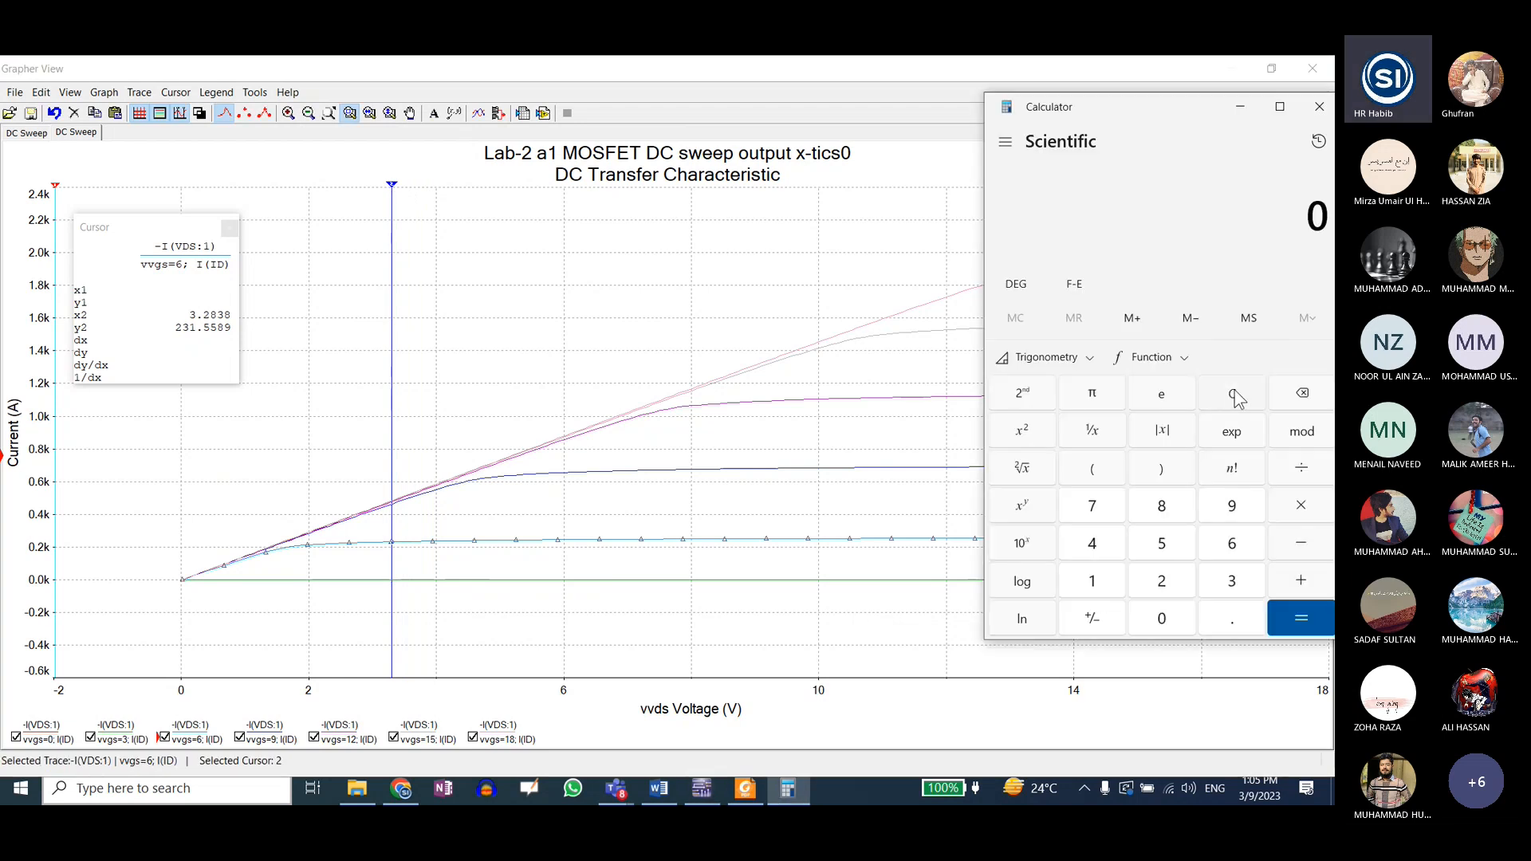
{"action": "type", "text": "3.2"}
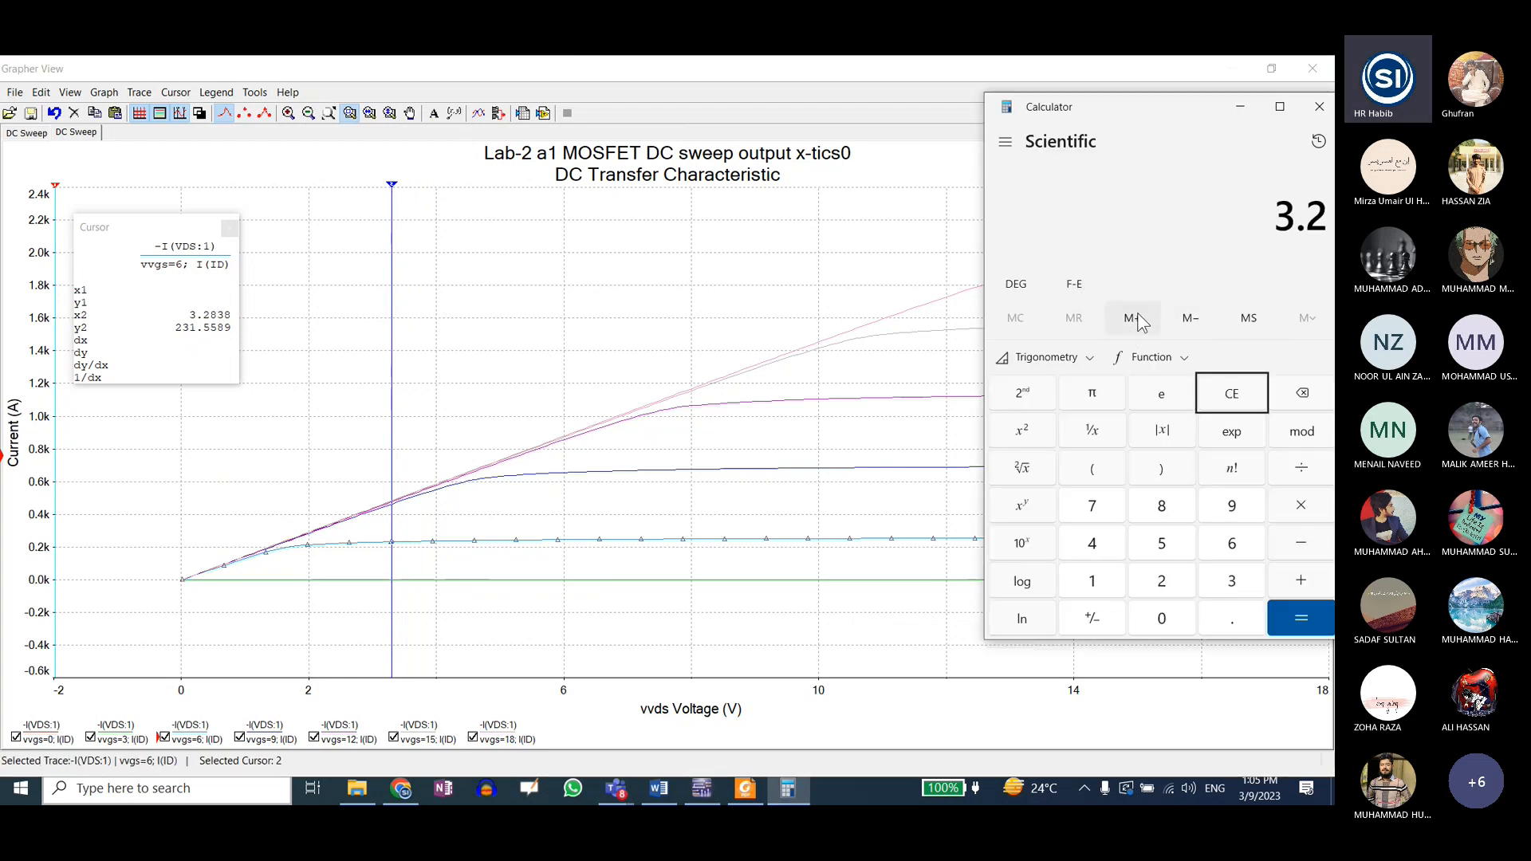
{"action": "type", "text": "*231"}
{"action": "key", "text": "Return"}
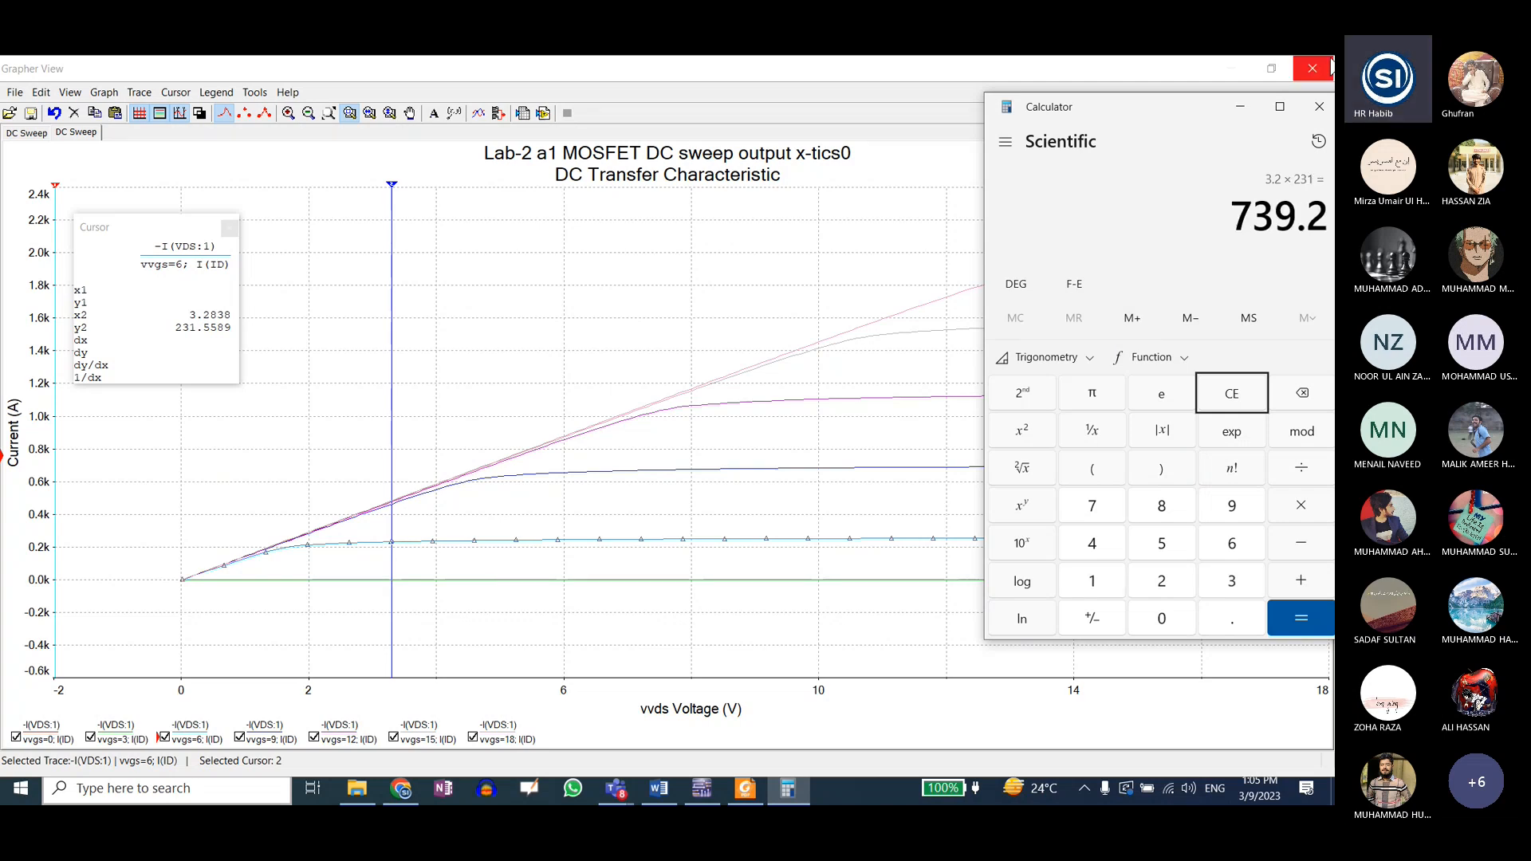
{"action": "key", "text": "Escape"}
- Move cursor 2 to about 2.09 V and calculate the power at that point as 215 × 2 in Calculator
{"action": "left_click_drag", "start_coordinate": [391, 191], "coordinate": [317, 190]}
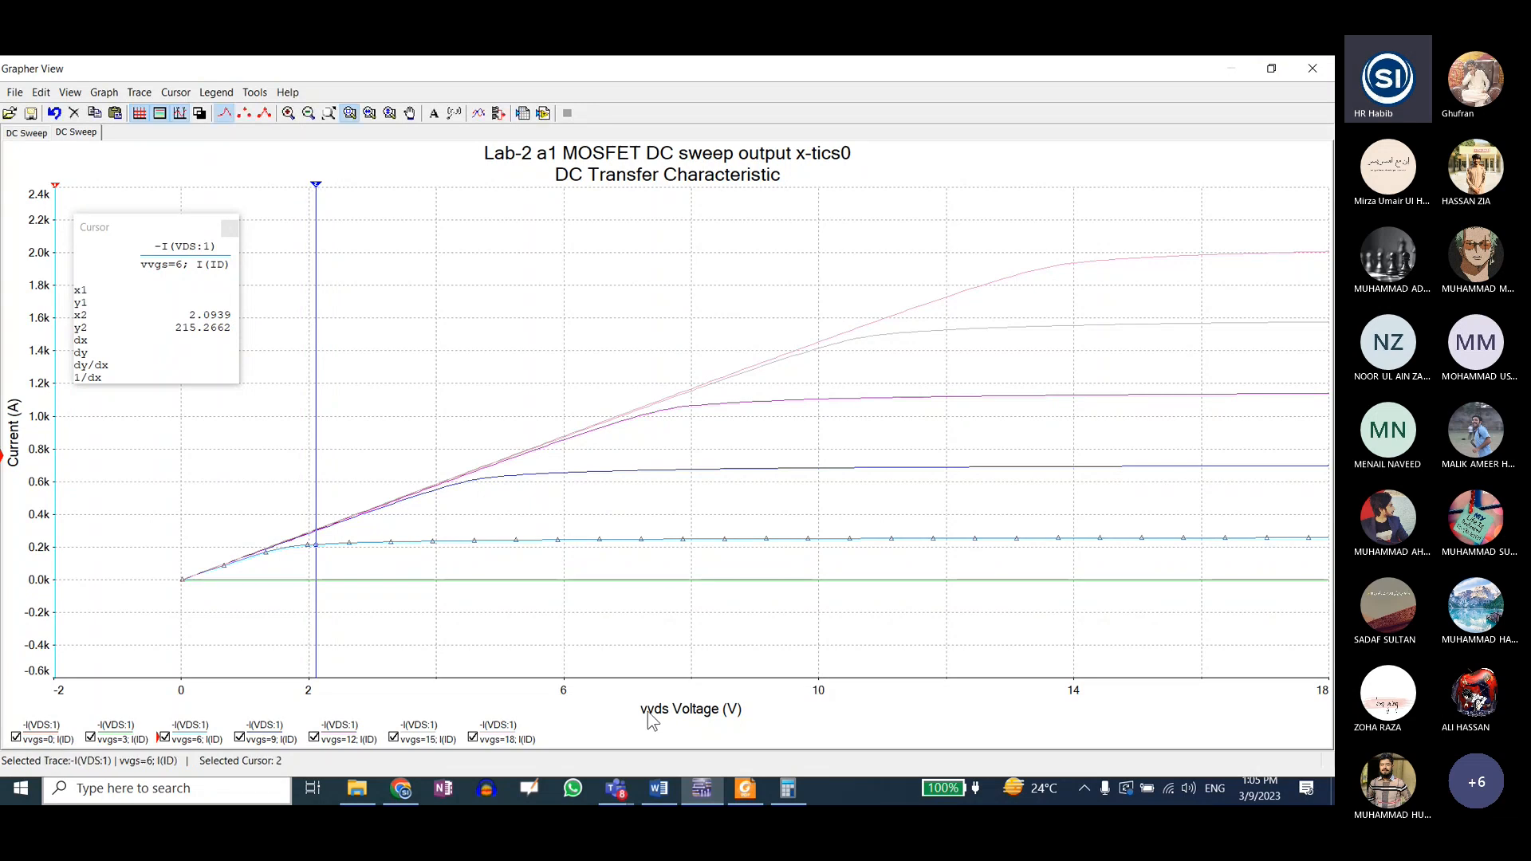
{"action": "left_click", "coordinate": [787, 788]}
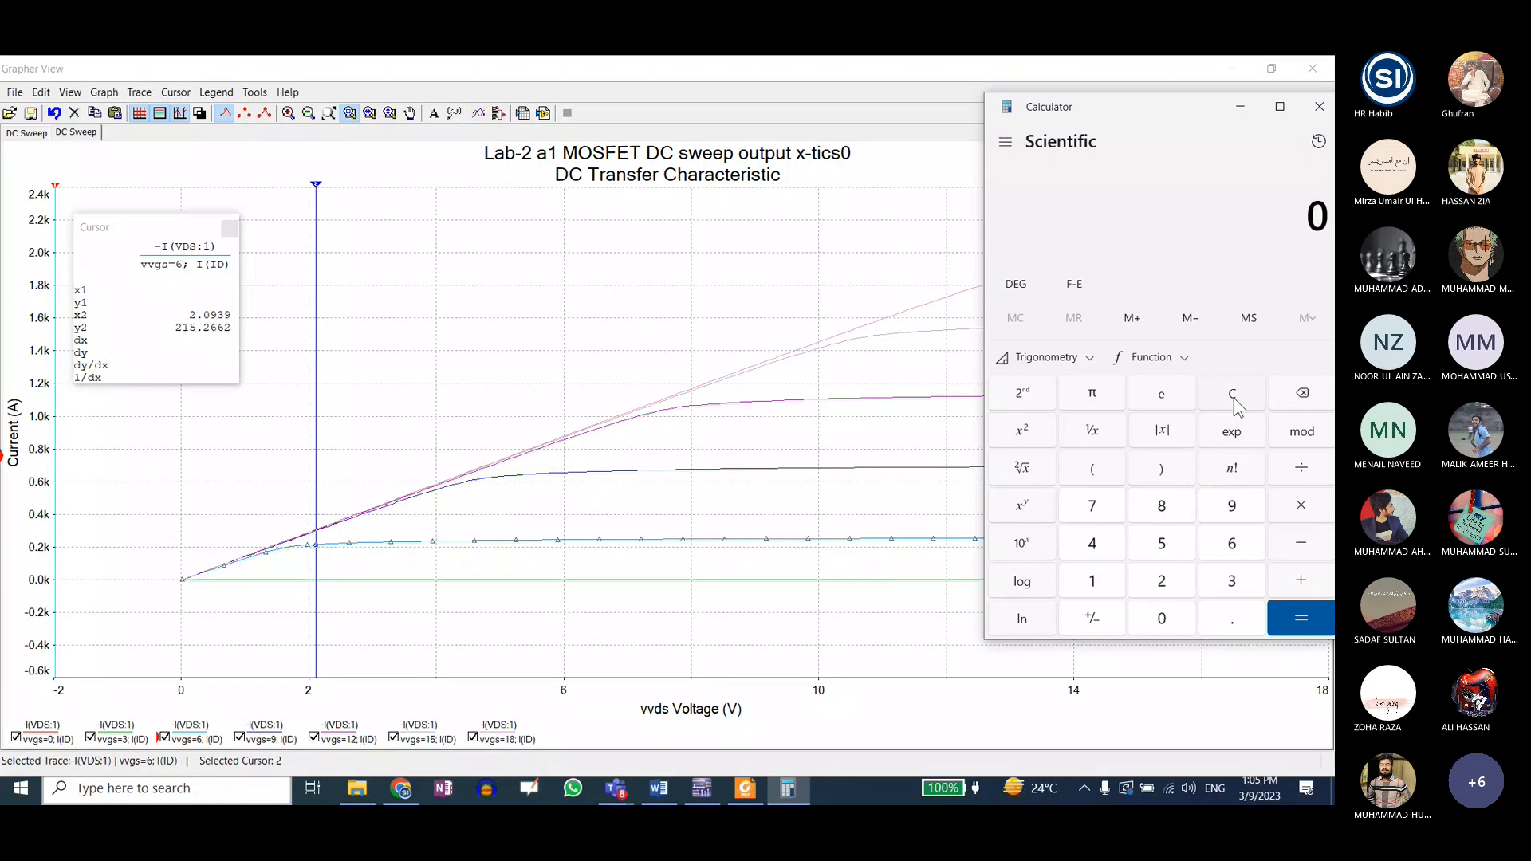
{"action": "type", "text": "215*"}
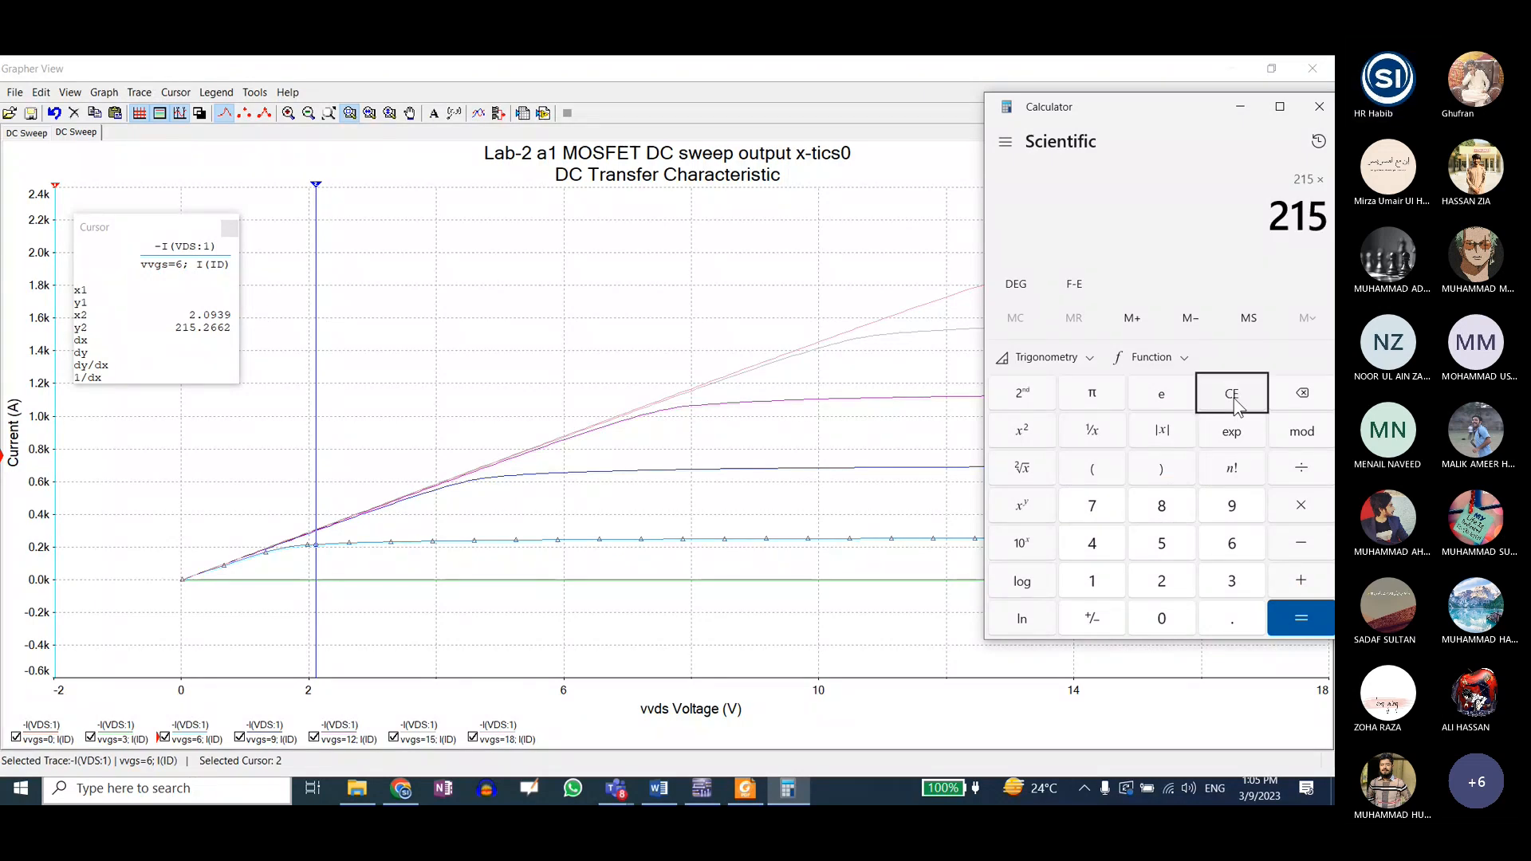
{"action": "type", "text": "2"}
{"action": "key", "text": "Return"}
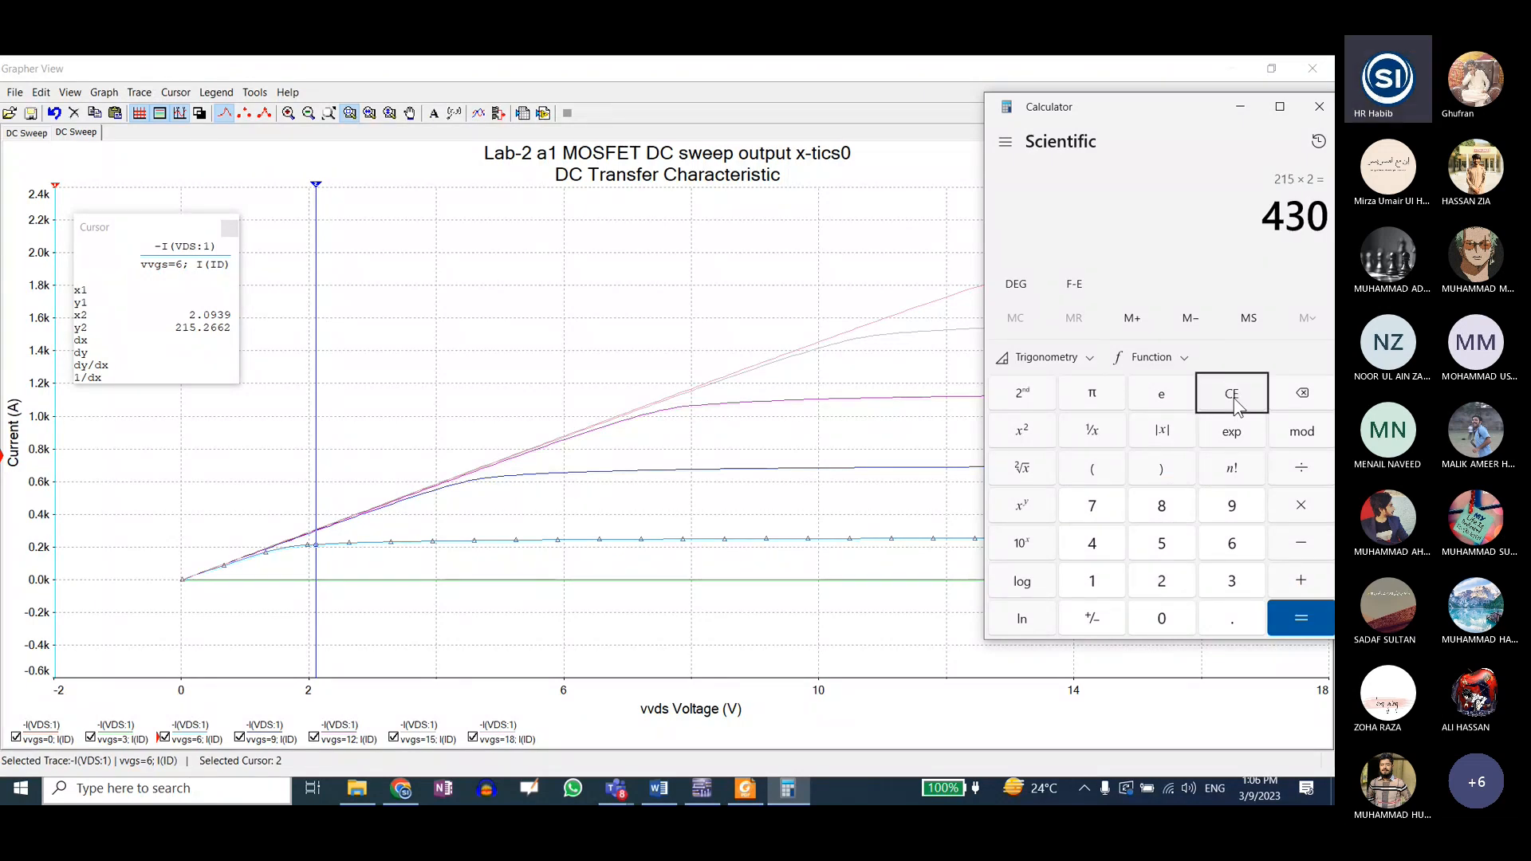
- Check the power dissipation rating in the Foxit Reader datasheet, and move cursor 2 in the Grapher View to about 1.77 V
{"action": "left_click", "coordinate": [758, 788]}
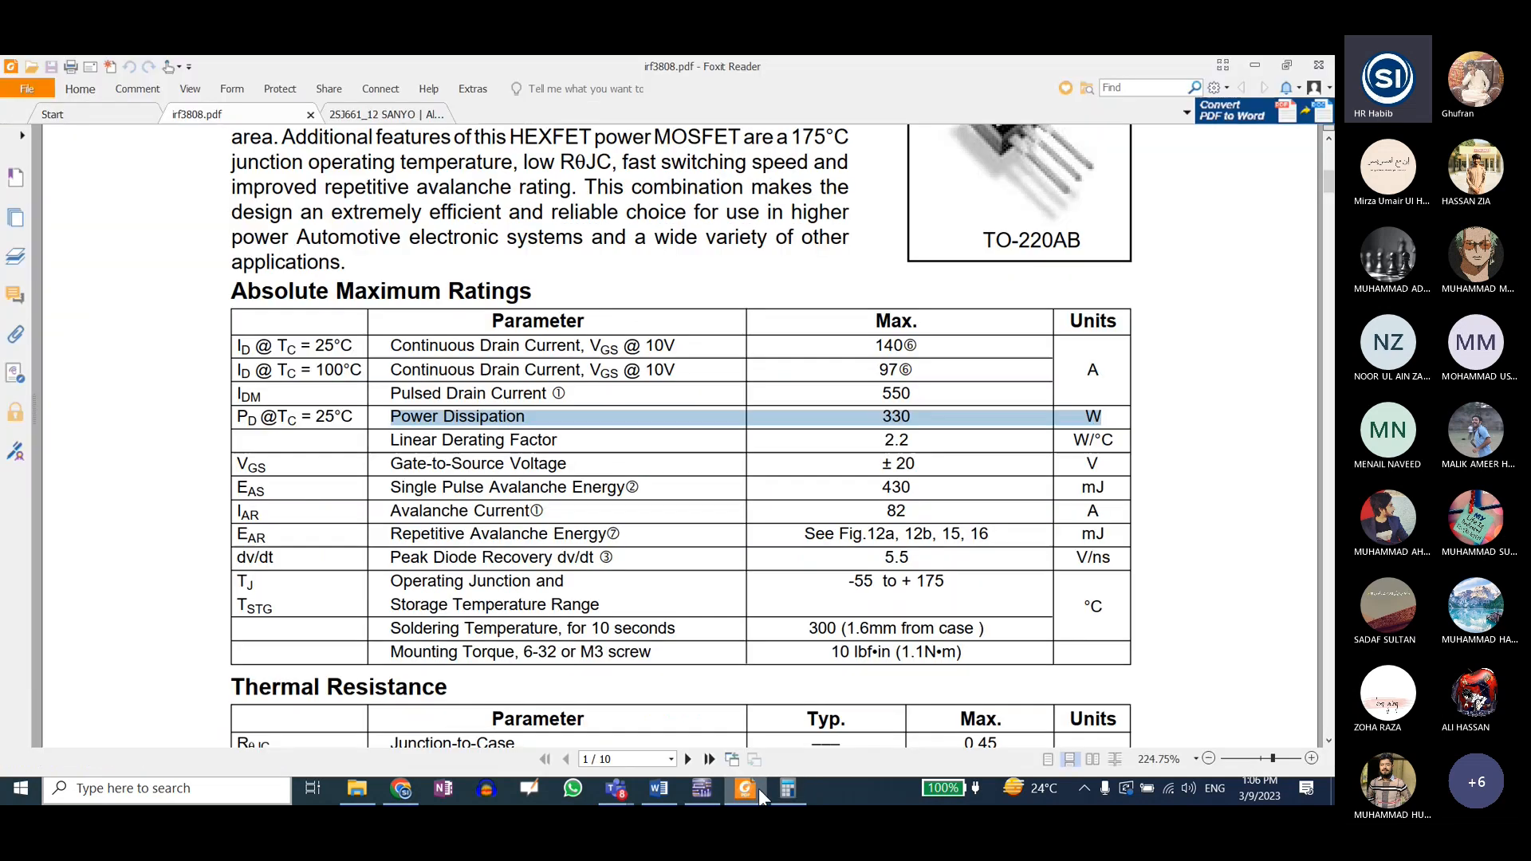
{"action": "left_click", "coordinate": [758, 788]}
{"action": "left_click_drag", "start_coordinate": [318, 188], "coordinate": [296, 190]}
- Calculate the power at the cursor point as 1.7 × 205 in Calculator and close the calculator
{"action": "left_click", "coordinate": [787, 788]}
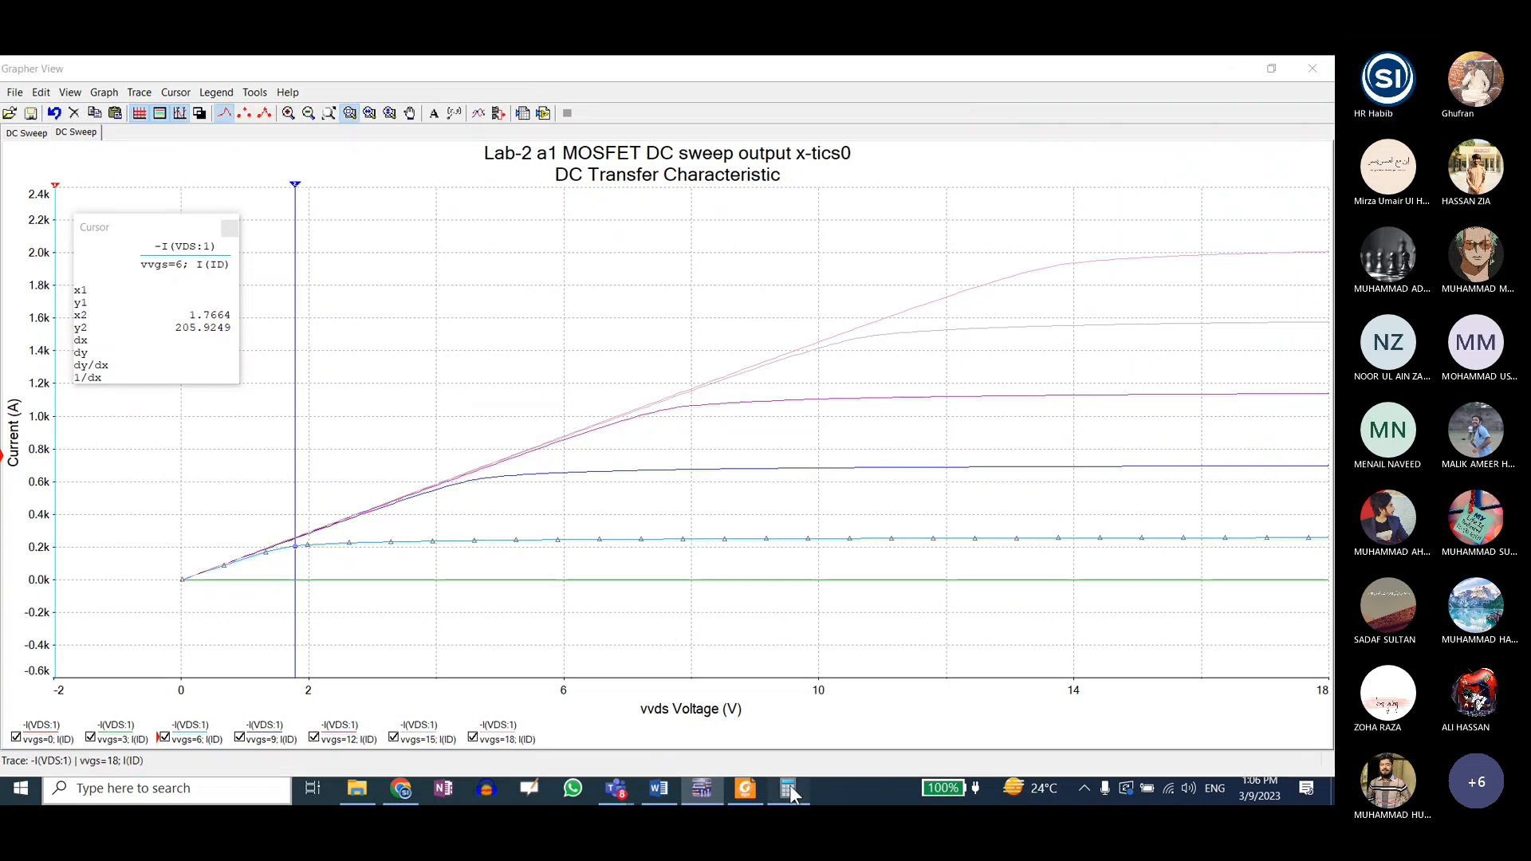
{"action": "left_click", "coordinate": [1228, 390]}
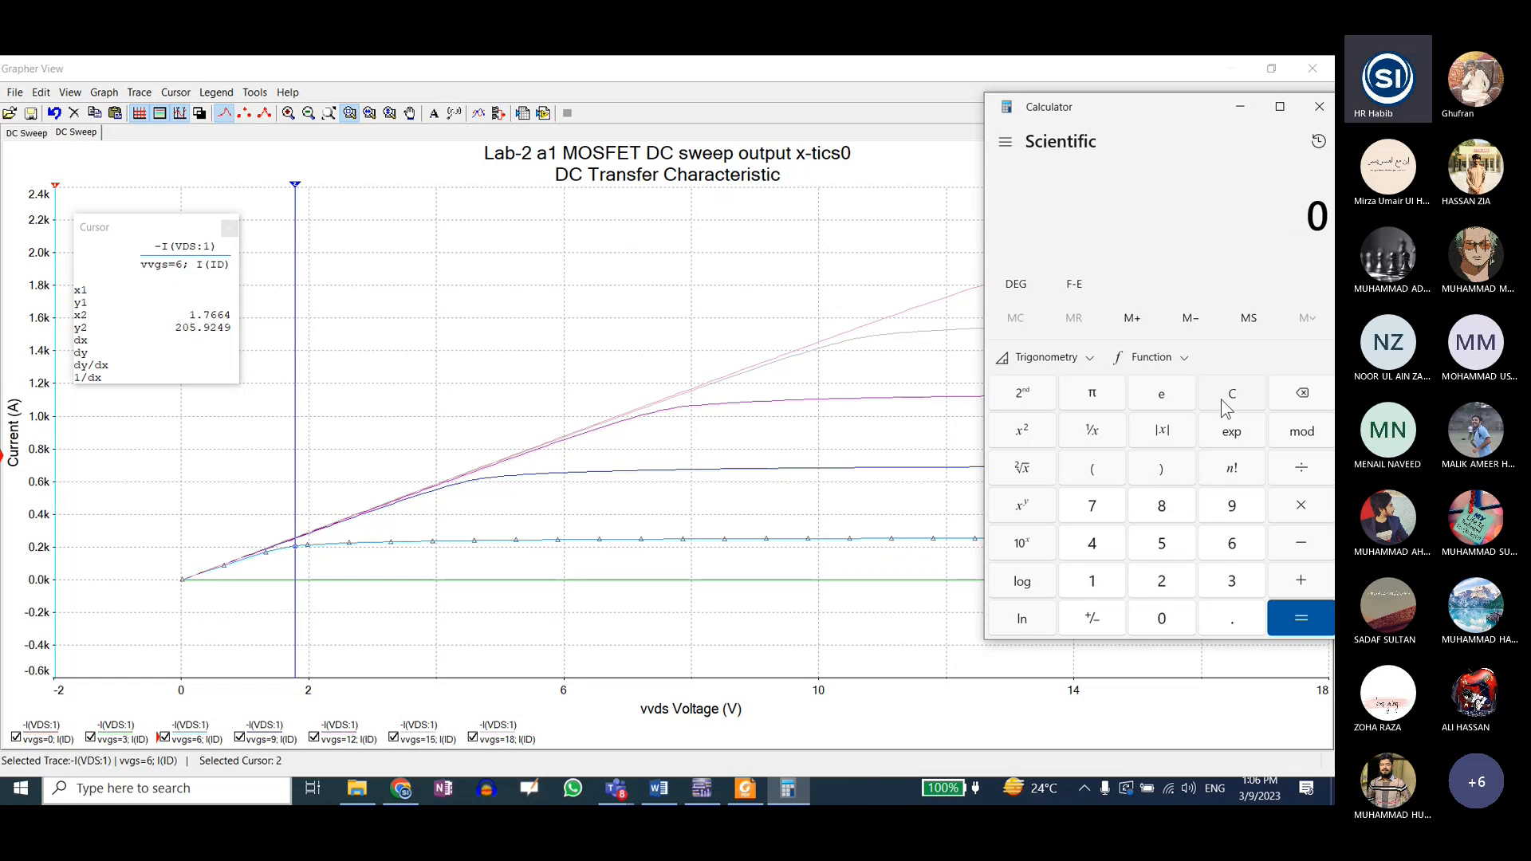
{"action": "type", "text": "1.7"}
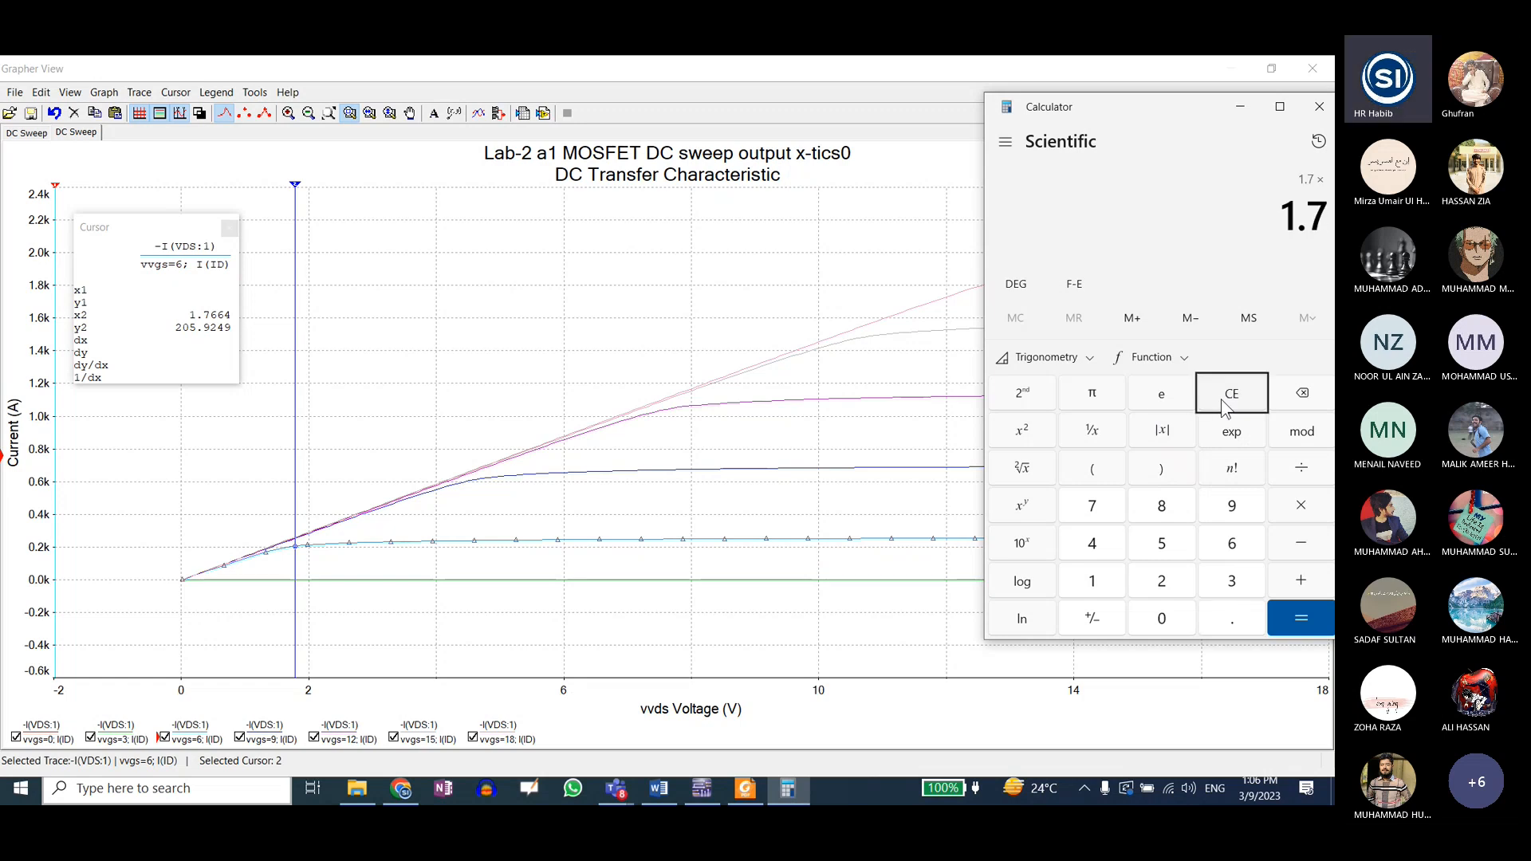
{"action": "type", "text": "2.05"}
{"action": "key", "text": "BackSpace"}
{"action": "key", "text": "BackSpace"}
{"action": "key", "text": "BackSpace"}
{"action": "type", "text": "05"}
{"action": "key", "text": "Return"}
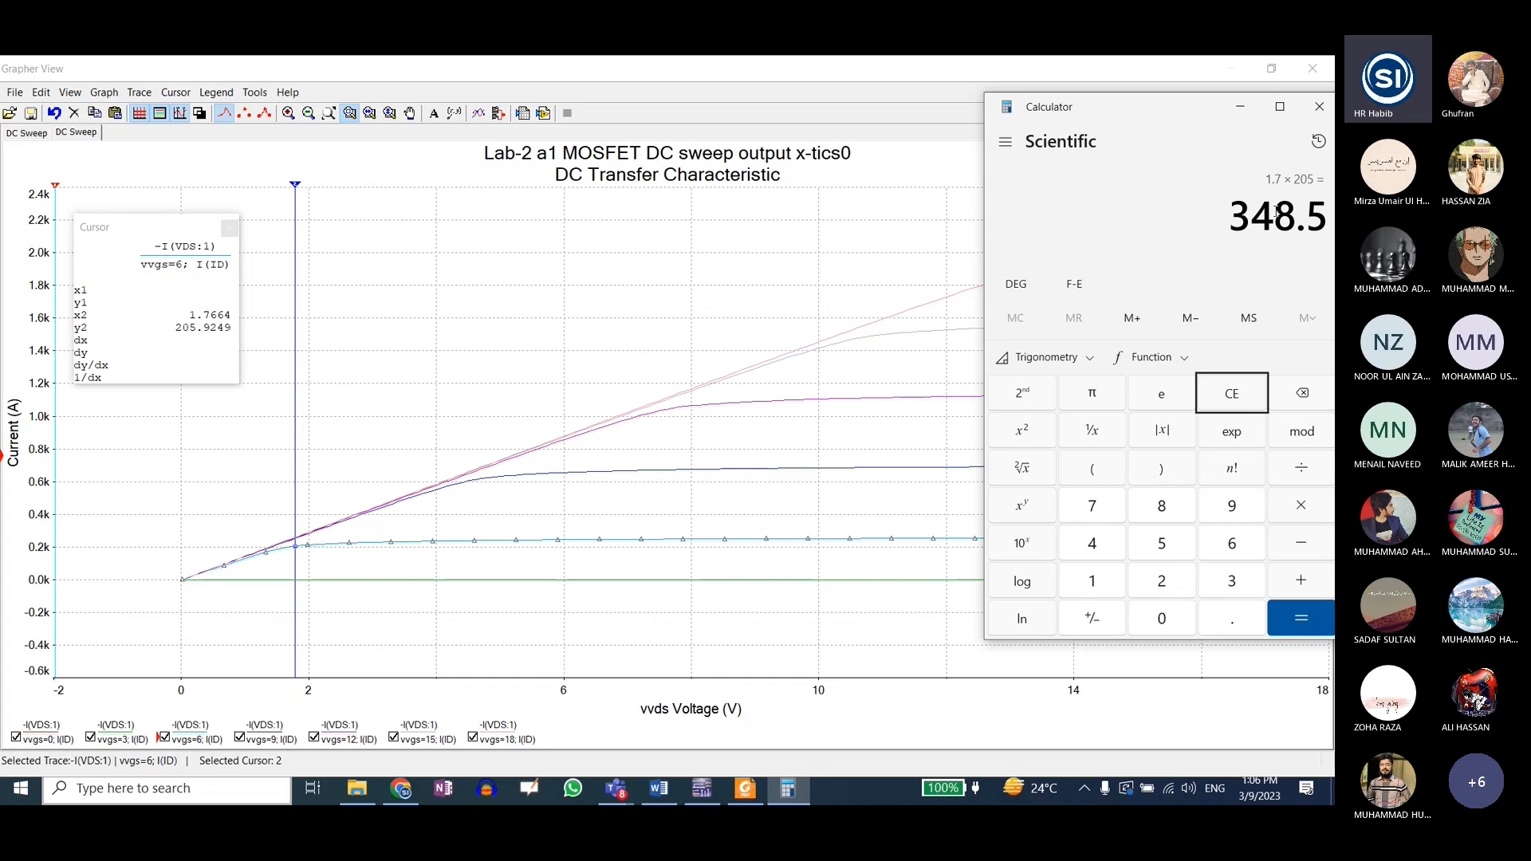
{"action": "left_click", "coordinate": [1317, 110]}
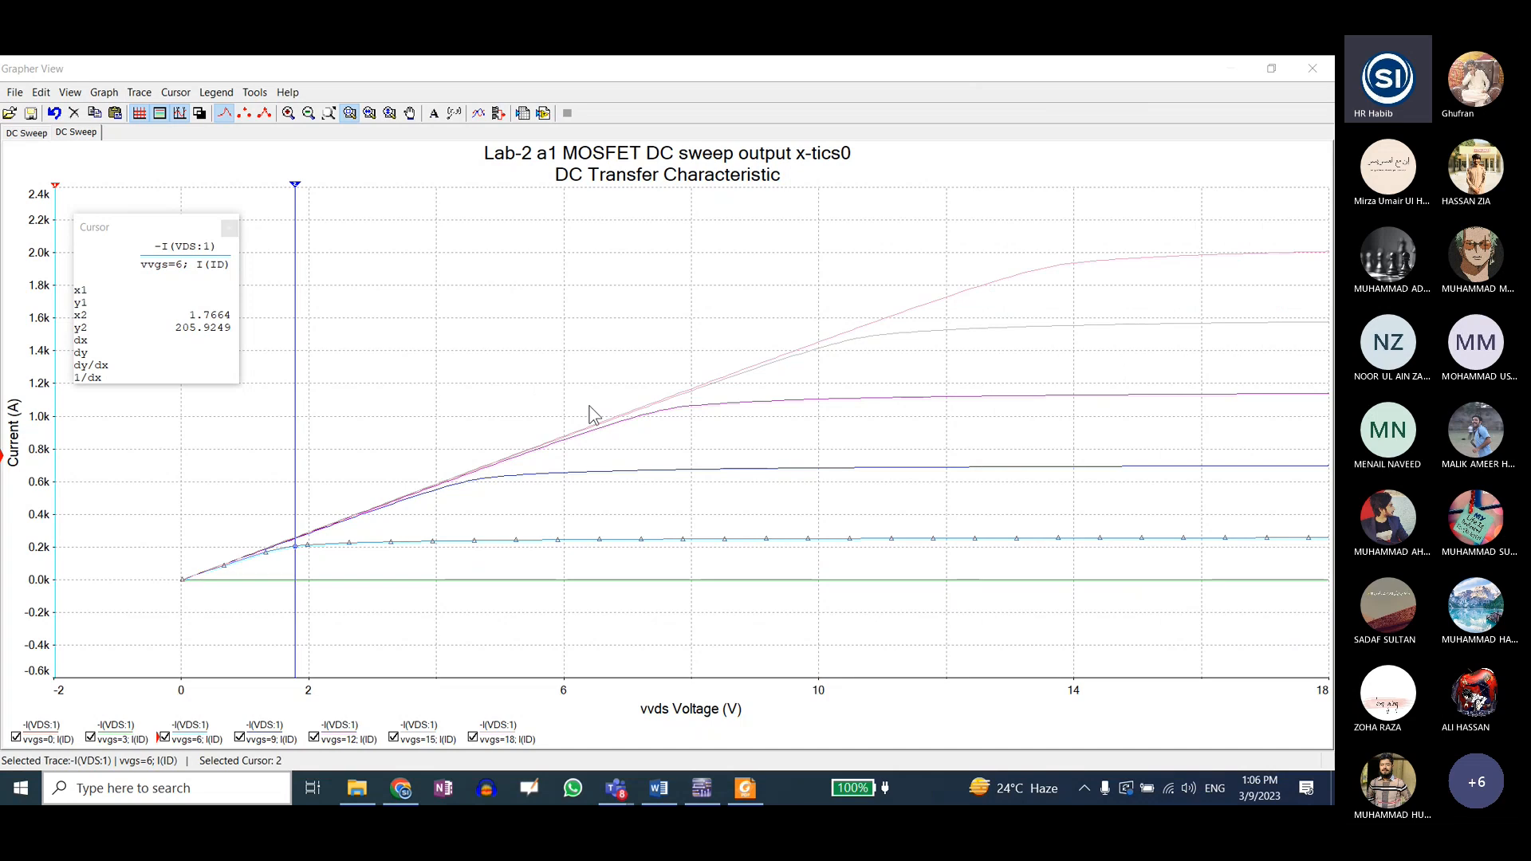
- Capture the full screen showing the Grapher View and paste the screenshot into a new Paint image
{"action": "key", "text": "super+shift+s"}
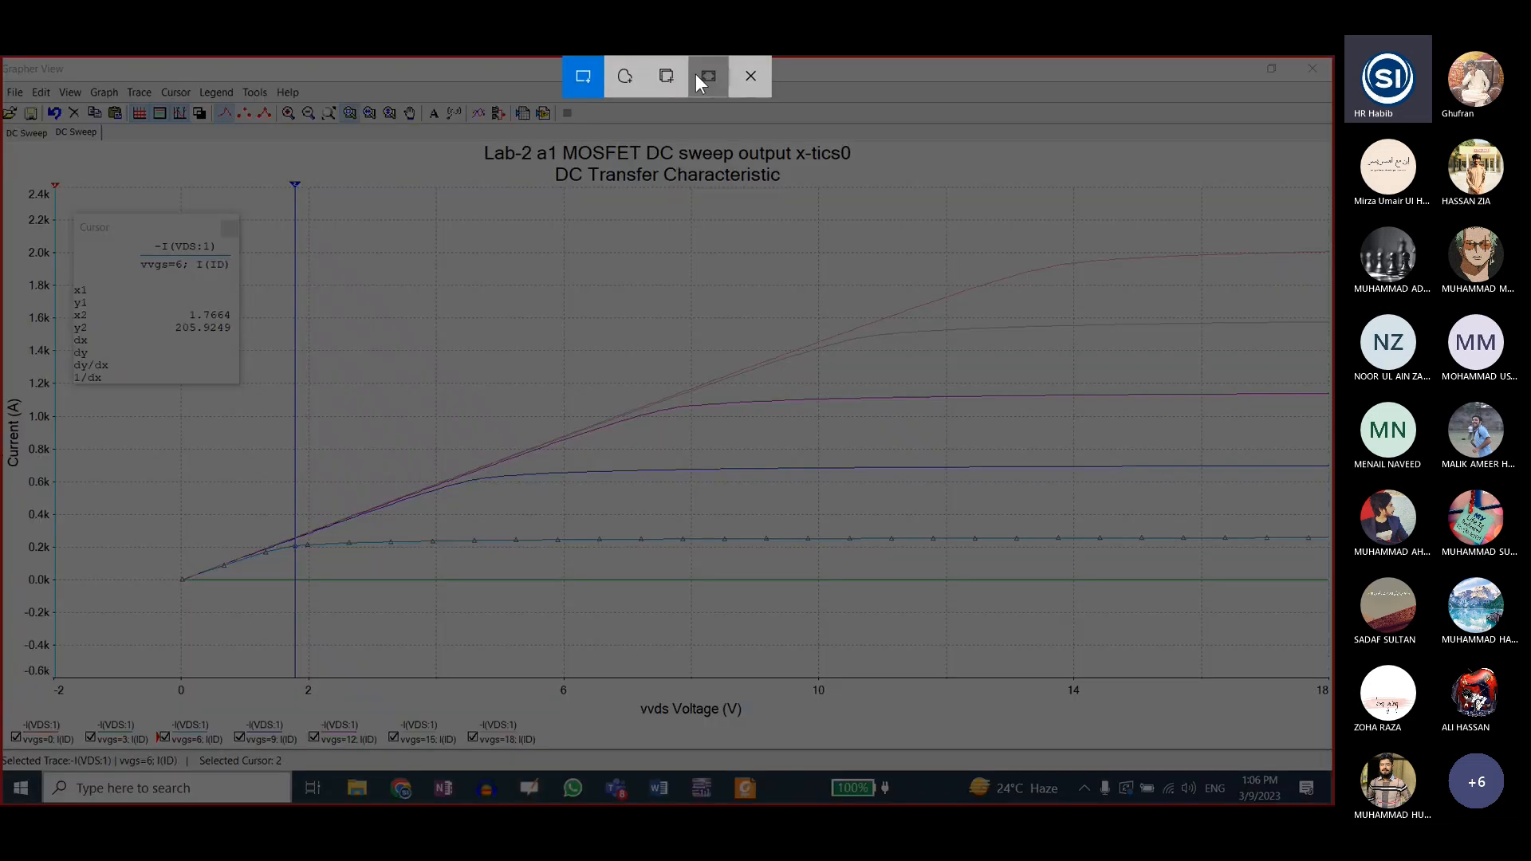
{"action": "left_click", "coordinate": [696, 75]}
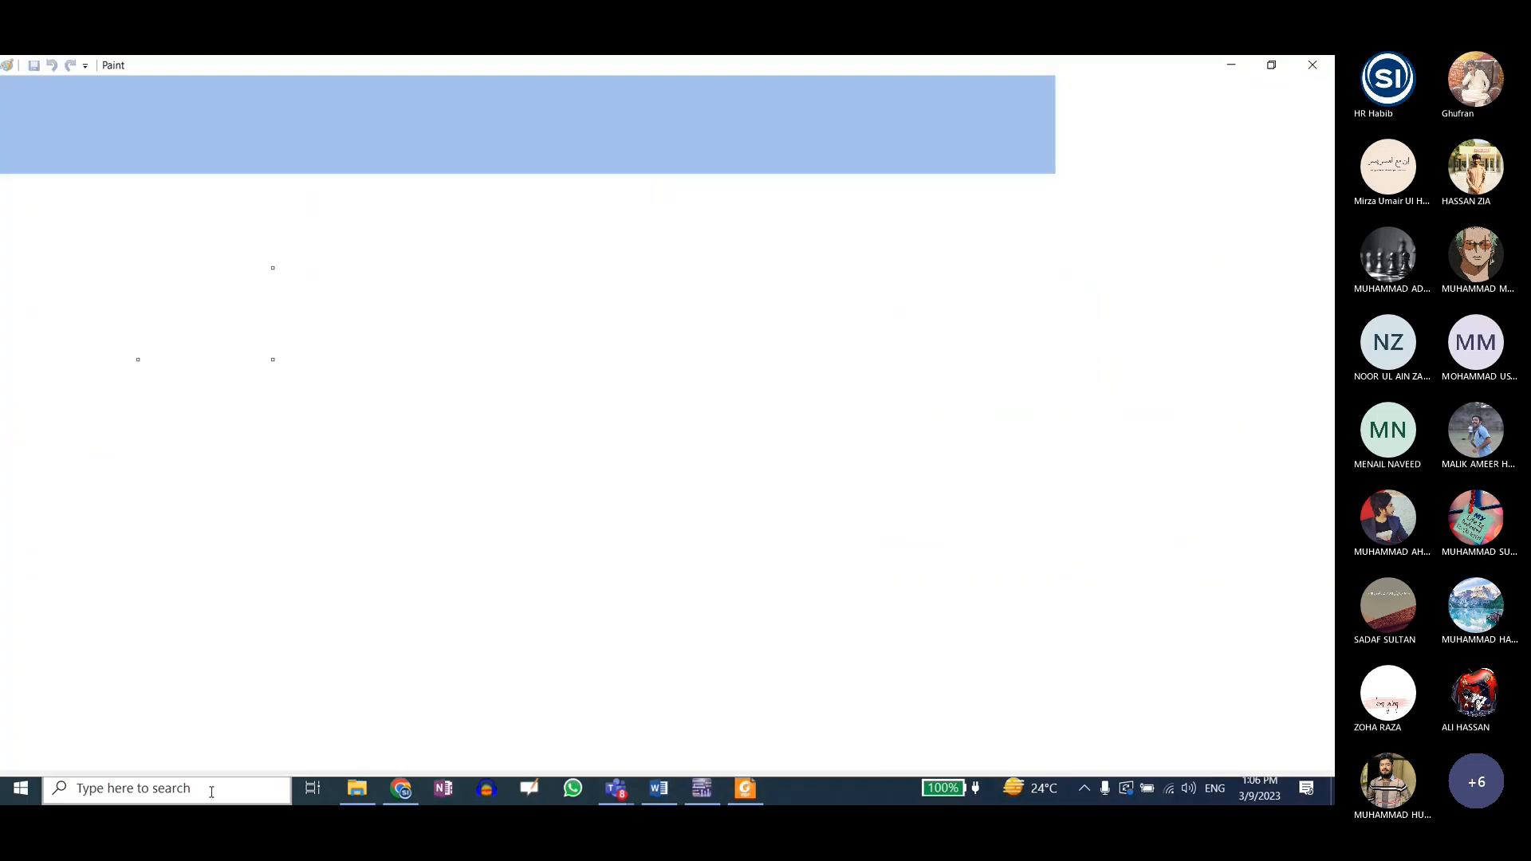
{"action": "key", "text": "ctrl+v"}
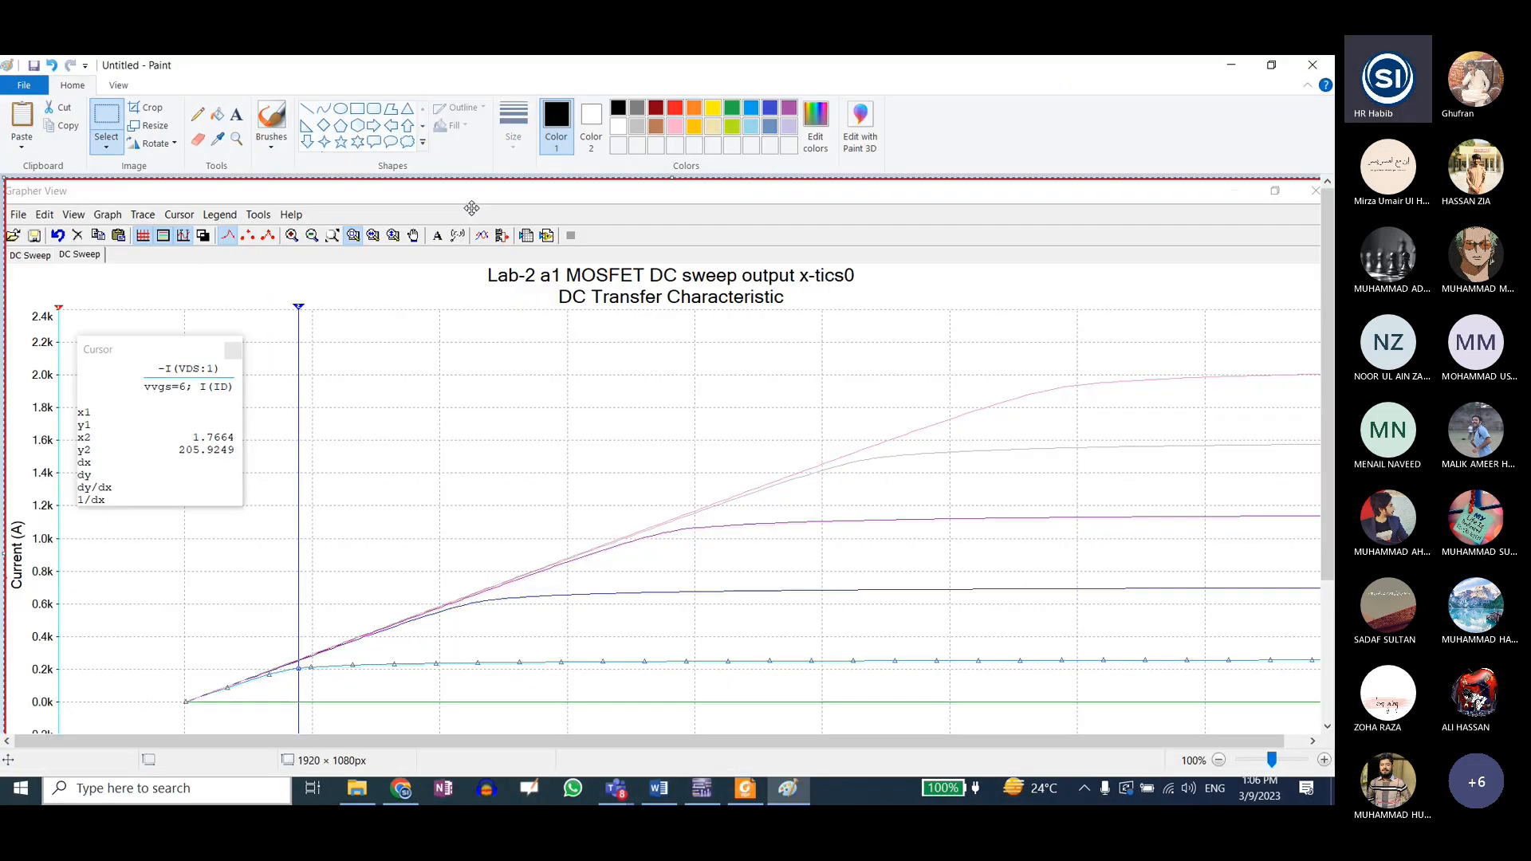
- Mark the curve points at and just below the 1.77 V cursor with small red circles and draw a sloping red line through them
{"action": "left_click", "coordinate": [675, 107]}
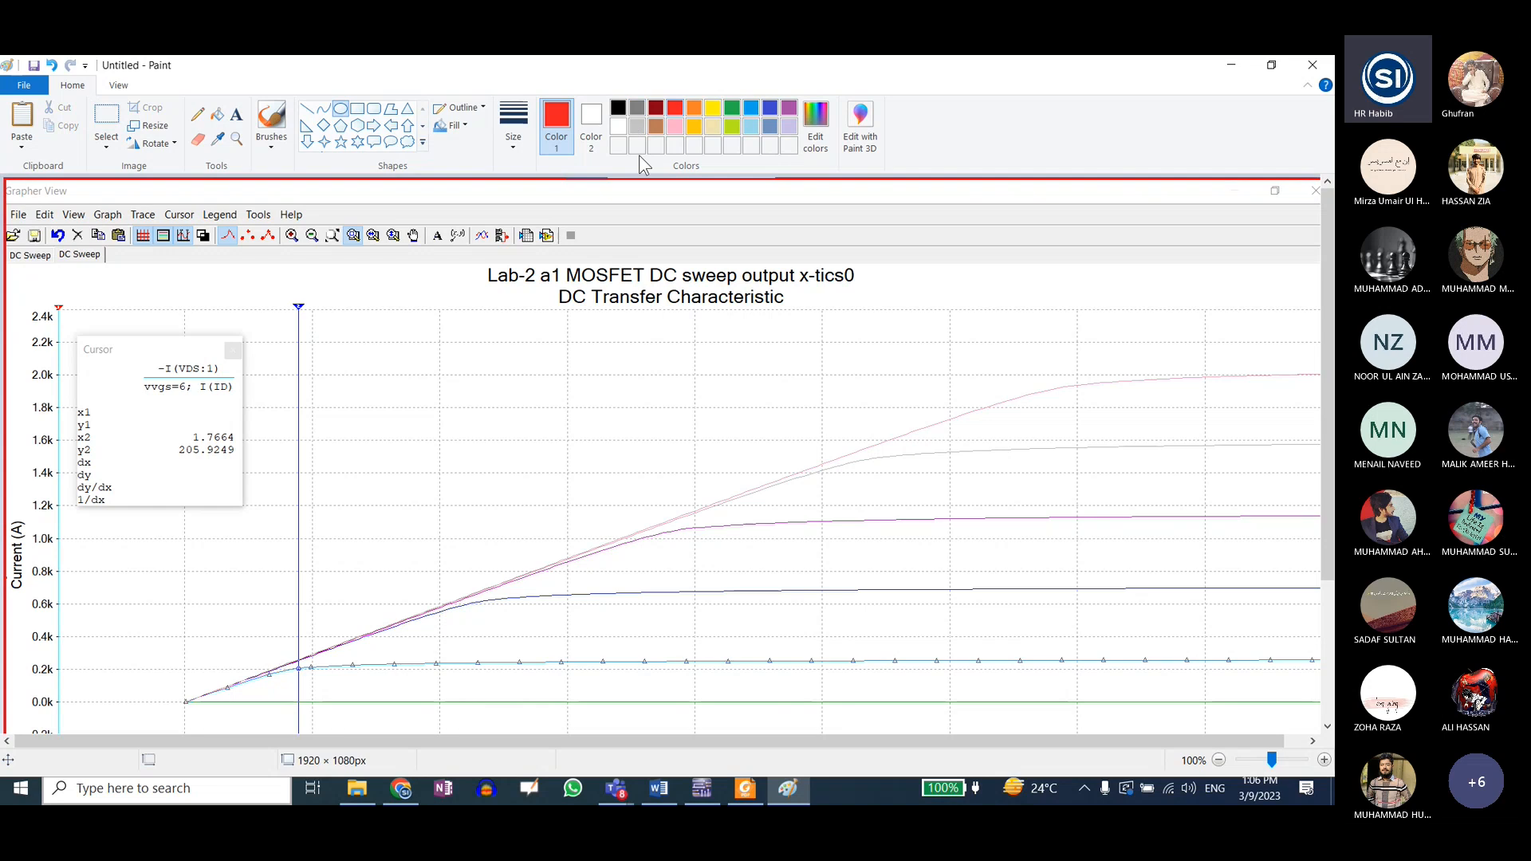
{"action": "left_click_drag", "start_coordinate": [292, 663], "coordinate": [302, 673]}
{"action": "left_click", "coordinate": [342, 699]}
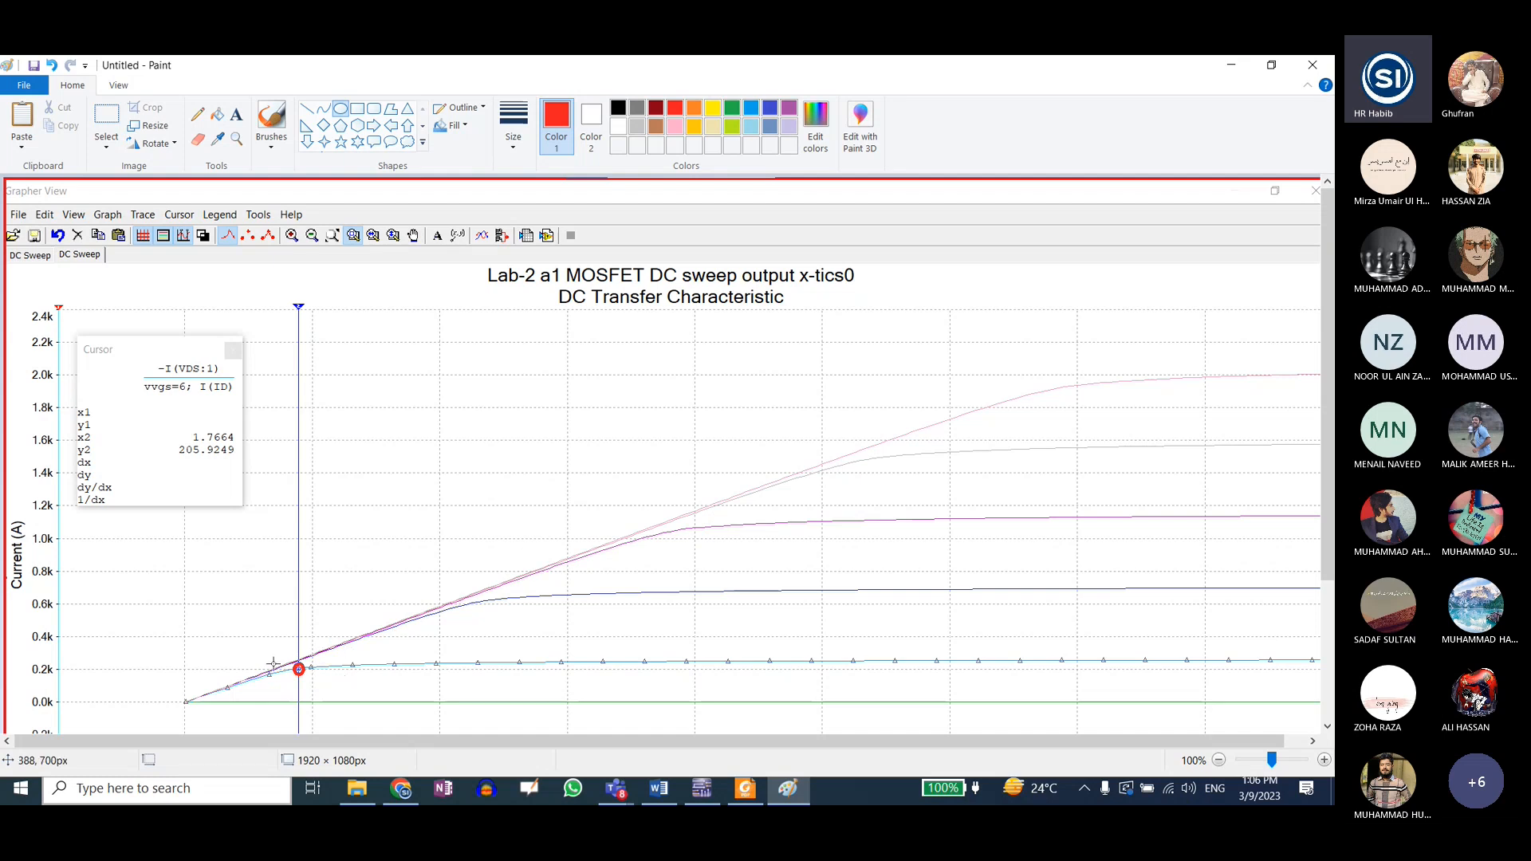
{"action": "left_click_drag", "start_coordinate": [274, 663], "coordinate": [285, 669]}
{"action": "left_click", "coordinate": [307, 109]}
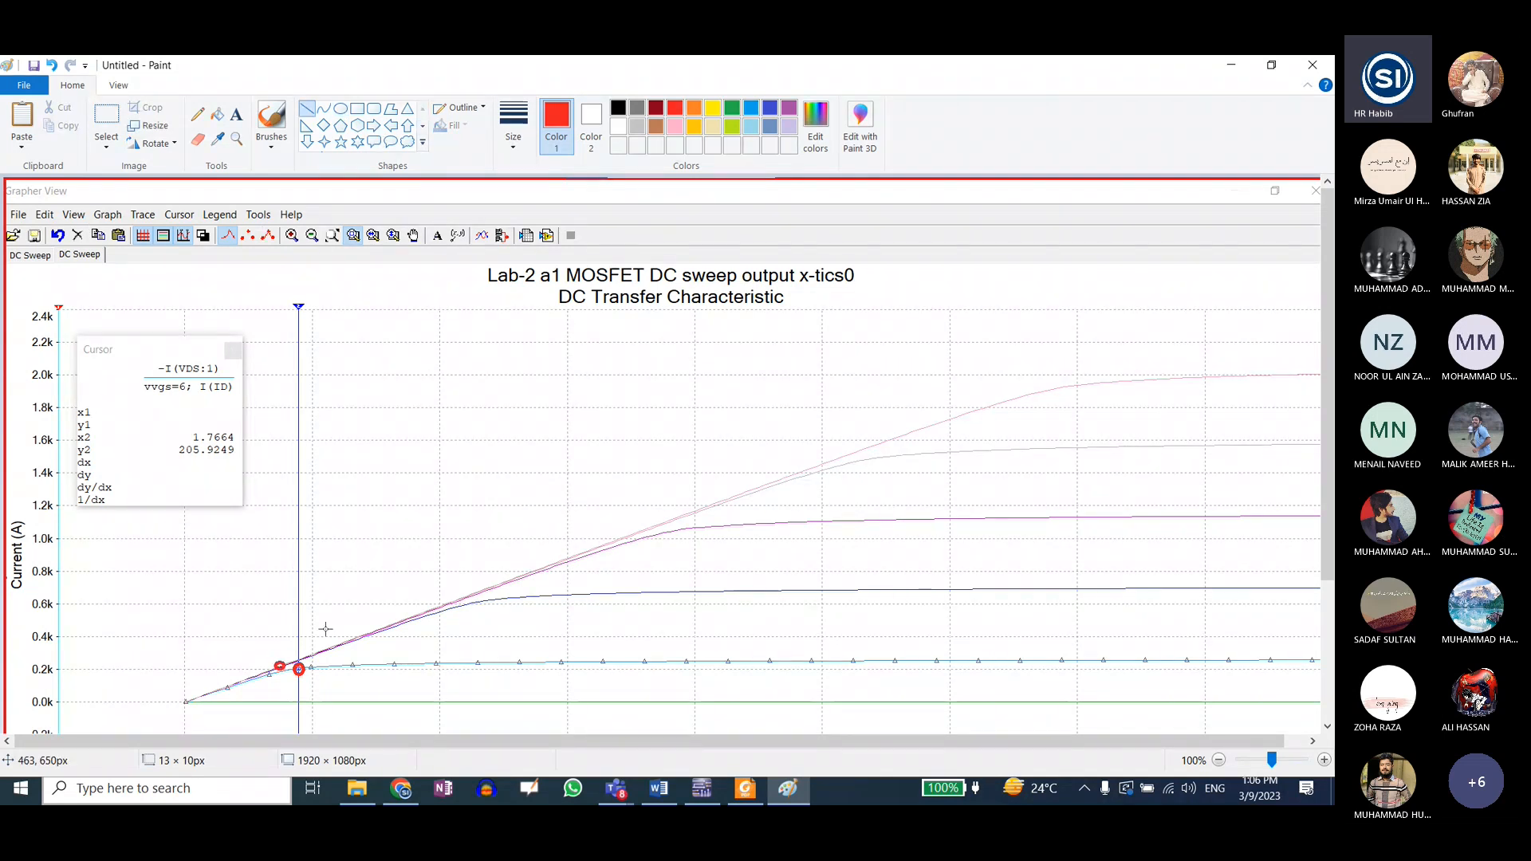
{"action": "left_click_drag", "start_coordinate": [201, 639], "coordinate": [452, 709]}
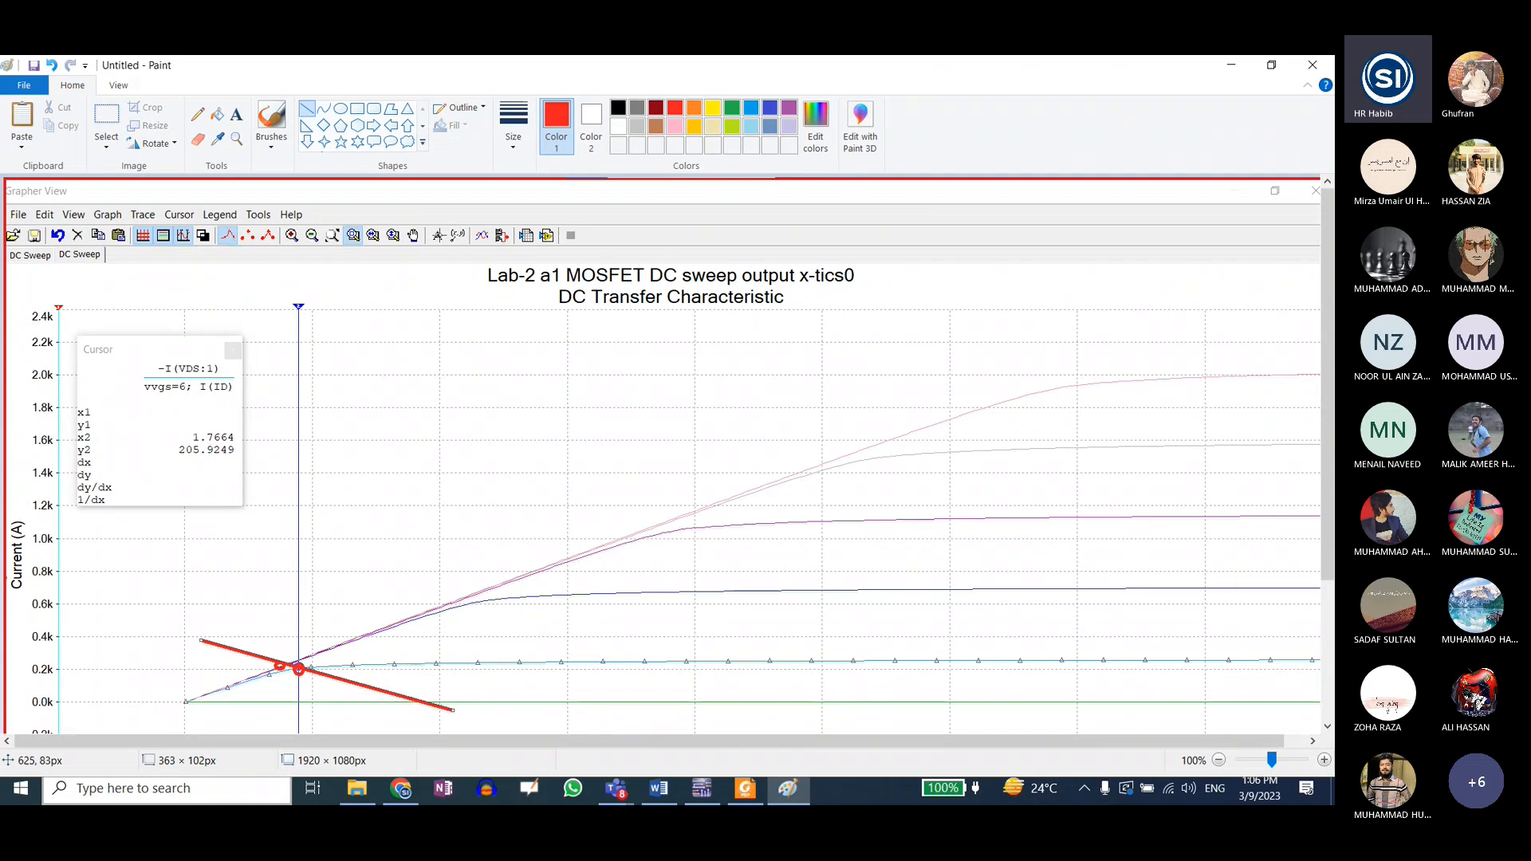
- Label the area beneath the sloping red line with the text SOA, and close Paint without saving the image
{"action": "left_click", "coordinate": [236, 114]}
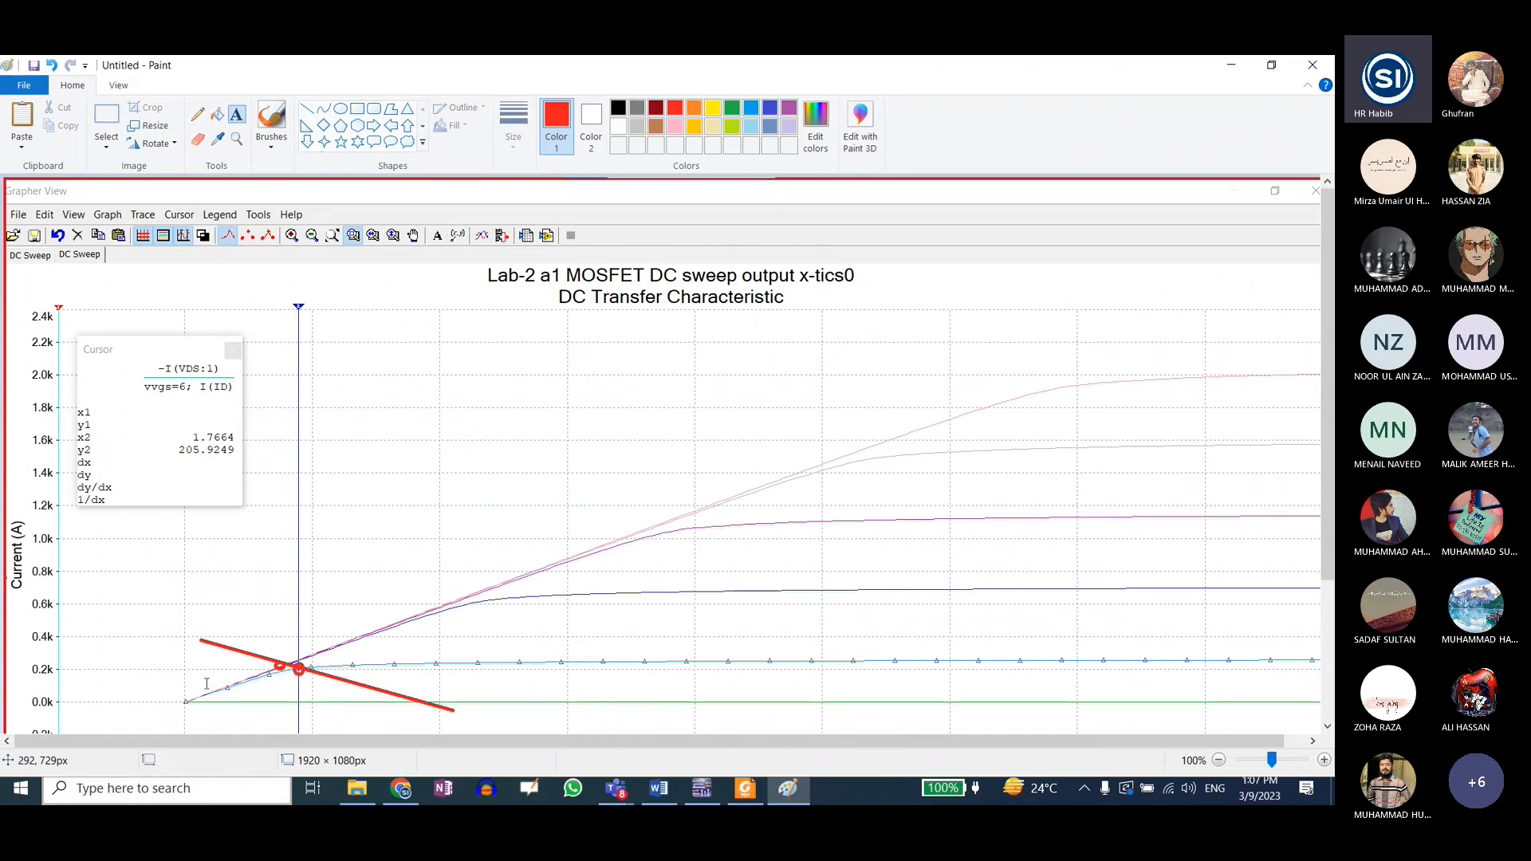
{"action": "left_click_drag", "start_coordinate": [205, 670], "coordinate": [403, 695]}
{"action": "type", "text": "SOA"}
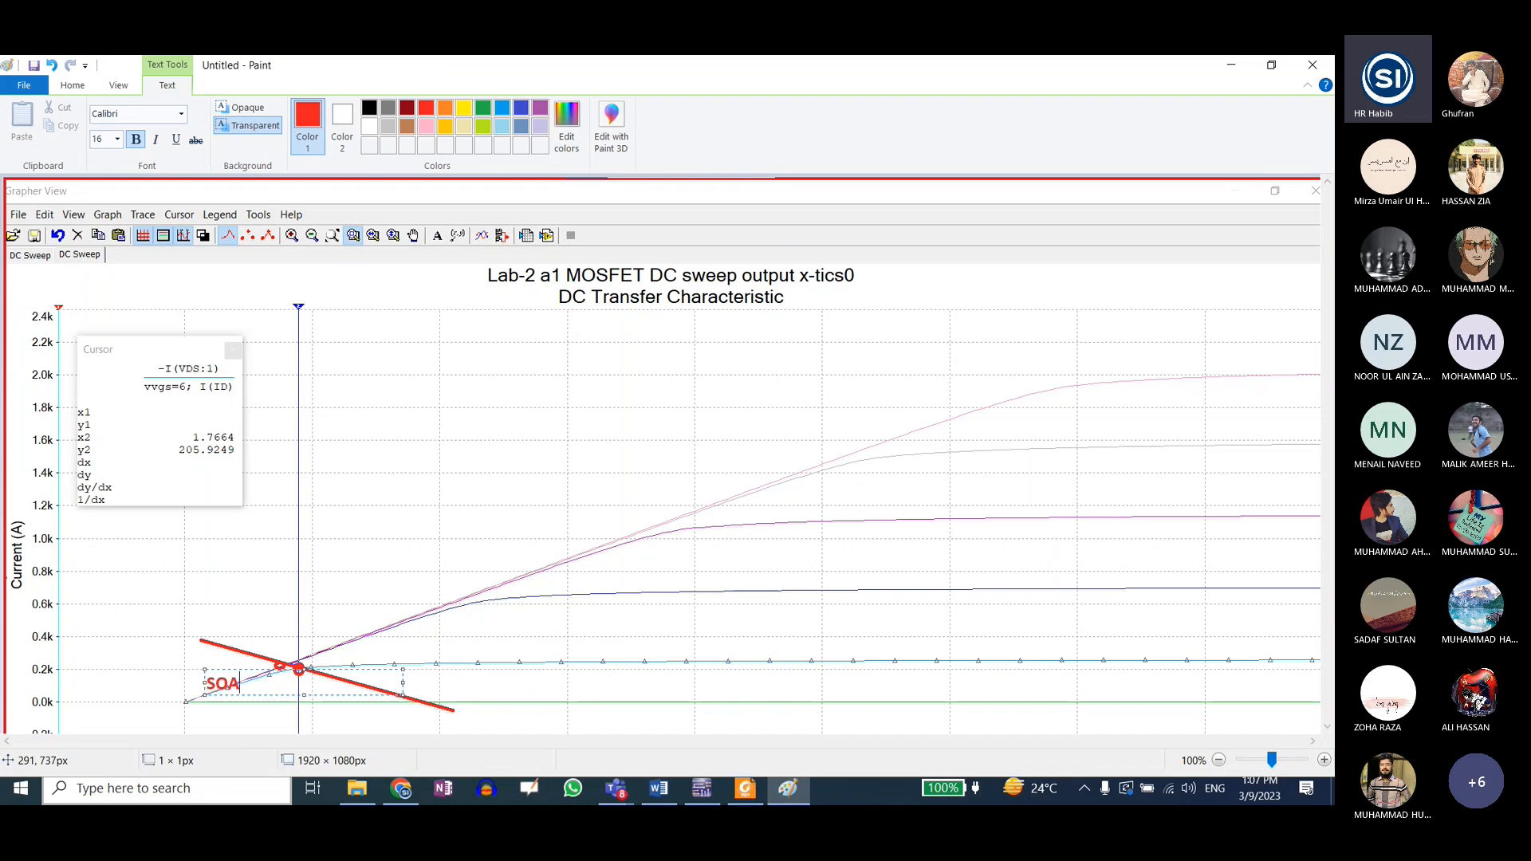
{"action": "left_click", "coordinate": [464, 615]}
{"action": "left_click", "coordinate": [1329, 67]}
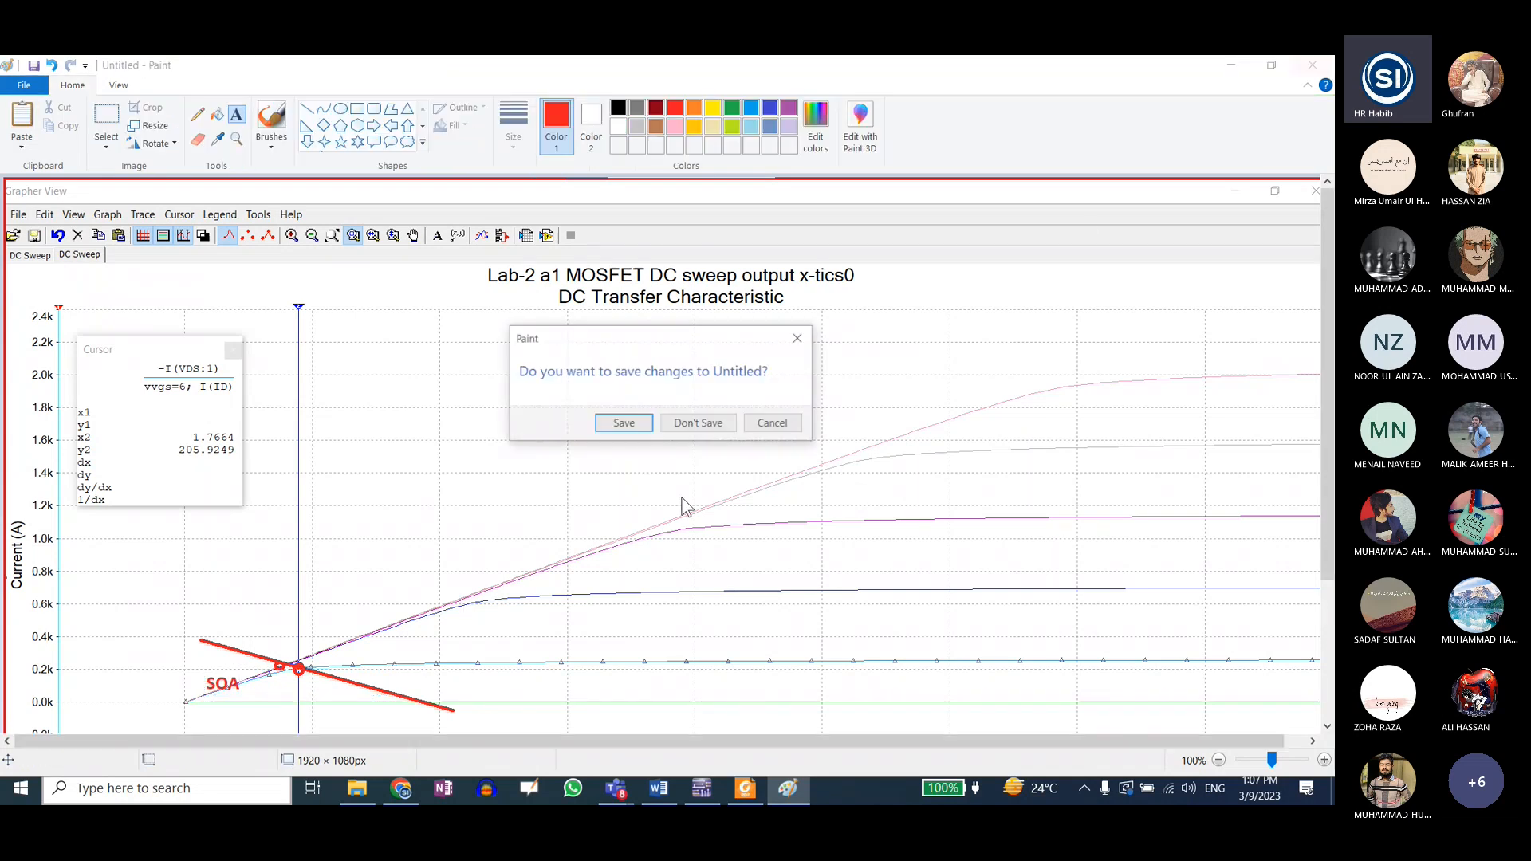
{"action": "left_click", "coordinate": [690, 421]}
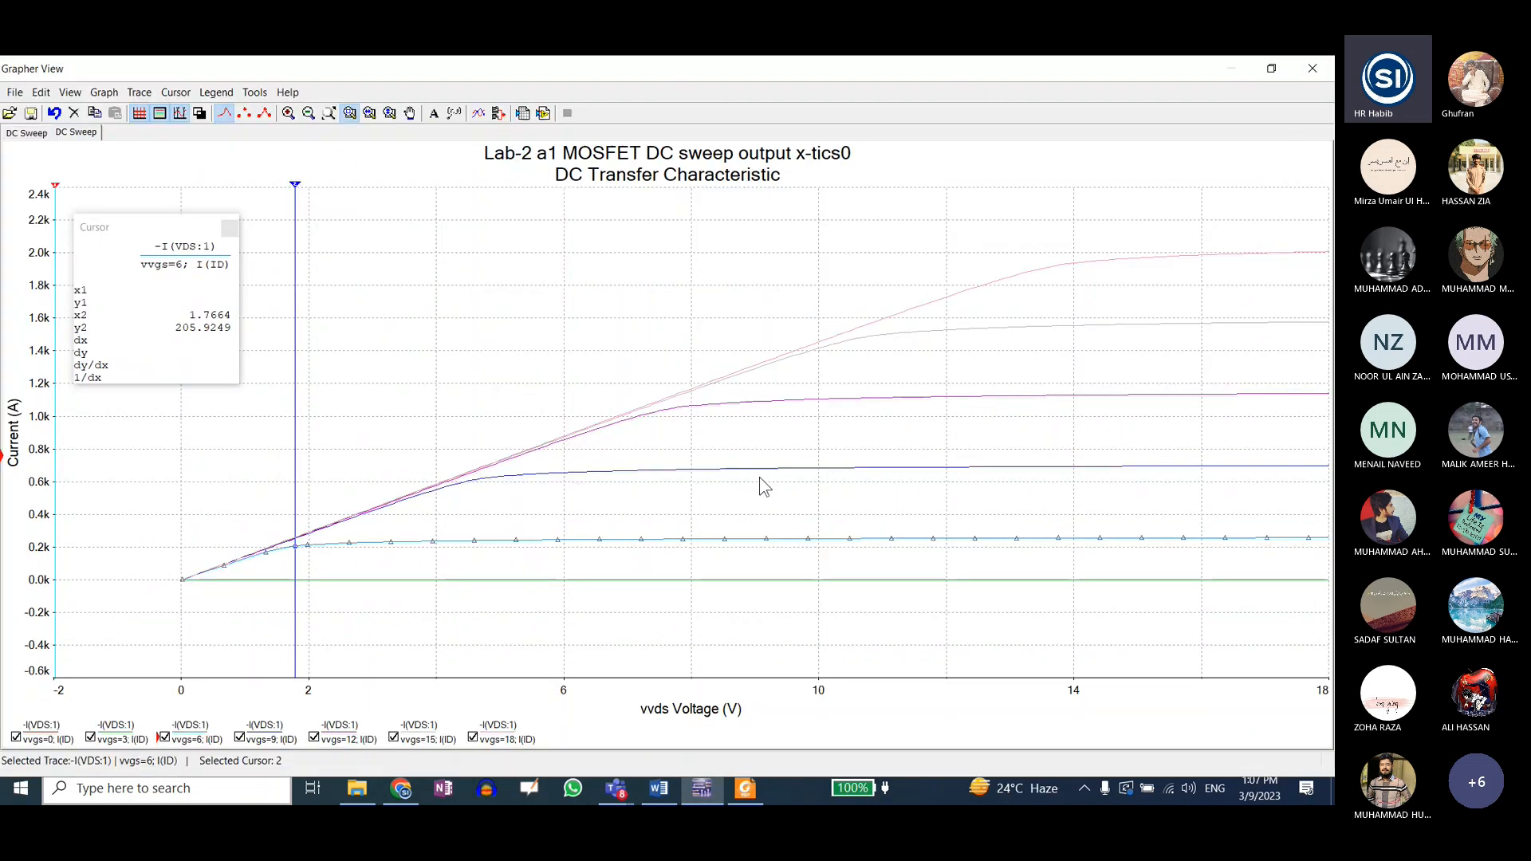
- Close the Grapher View with the DC sweep curves to return to the schematic
{"action": "left_click", "coordinate": [1276, 68]}
{"action": "left_click", "coordinate": [932, 302]}
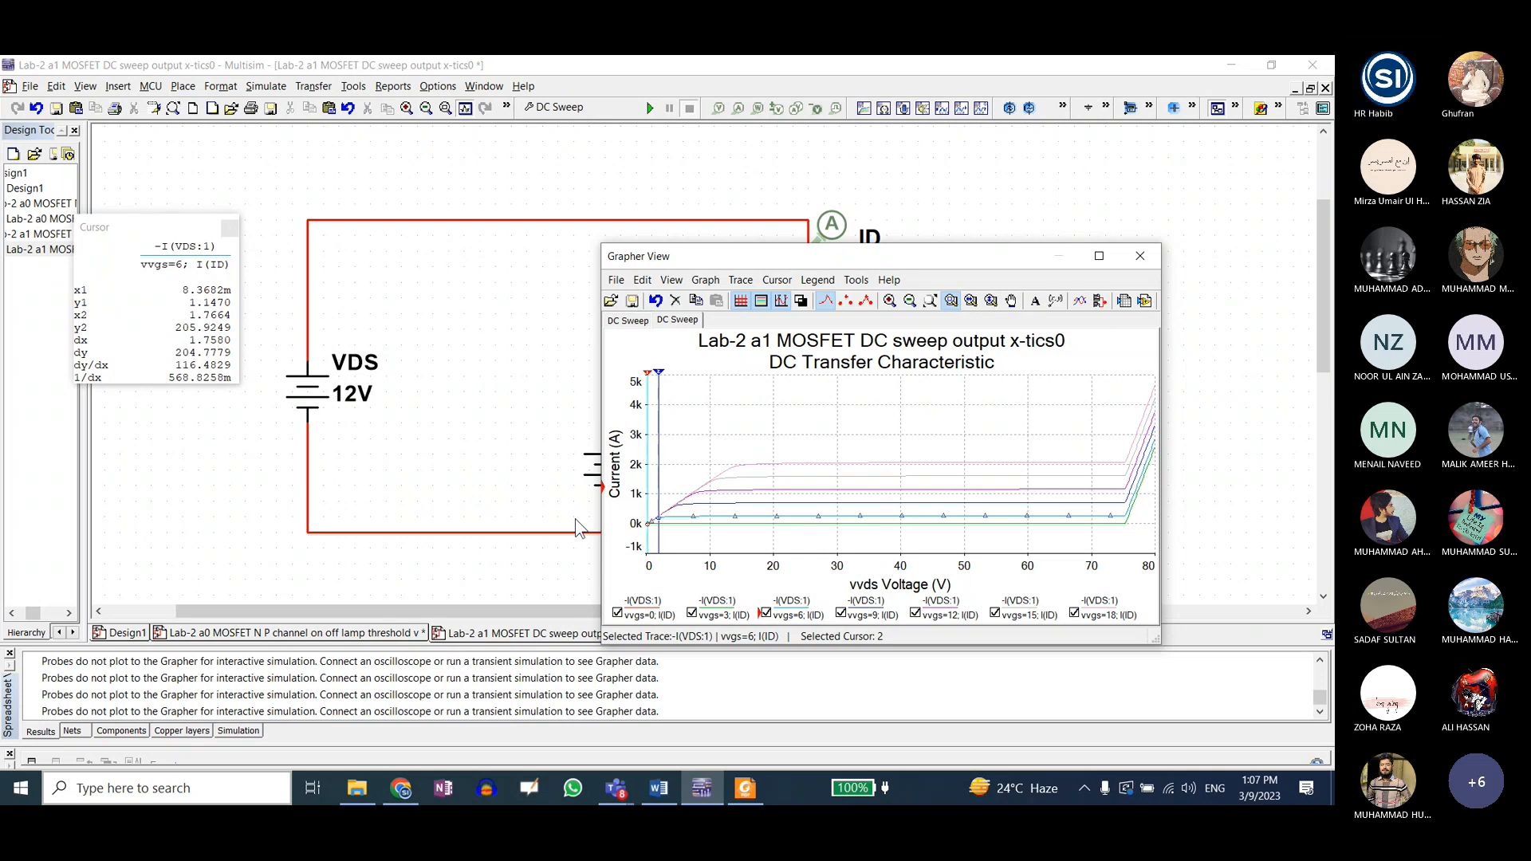
{"action": "left_click", "coordinate": [1140, 256]}
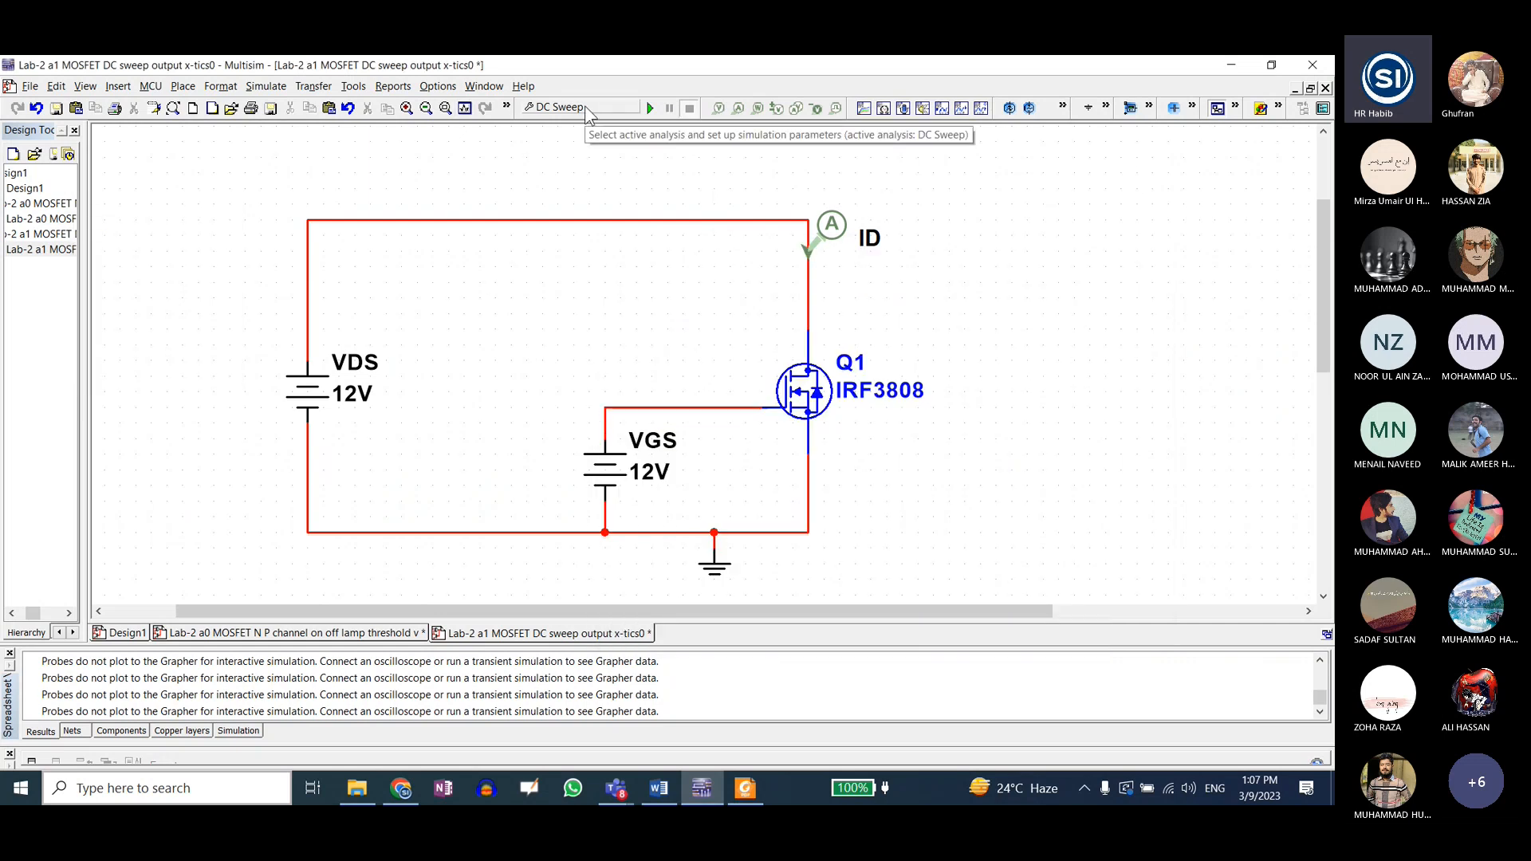
- Open the Multisim design Lab-2 b MOSFET Transient from the Lab3 MOSFET folder in File Explorer
{"action": "left_click", "coordinate": [354, 791]}
{"action": "scroll", "coordinate": [367, 629], "scroll_direction": "down", "scroll_amount": 7}
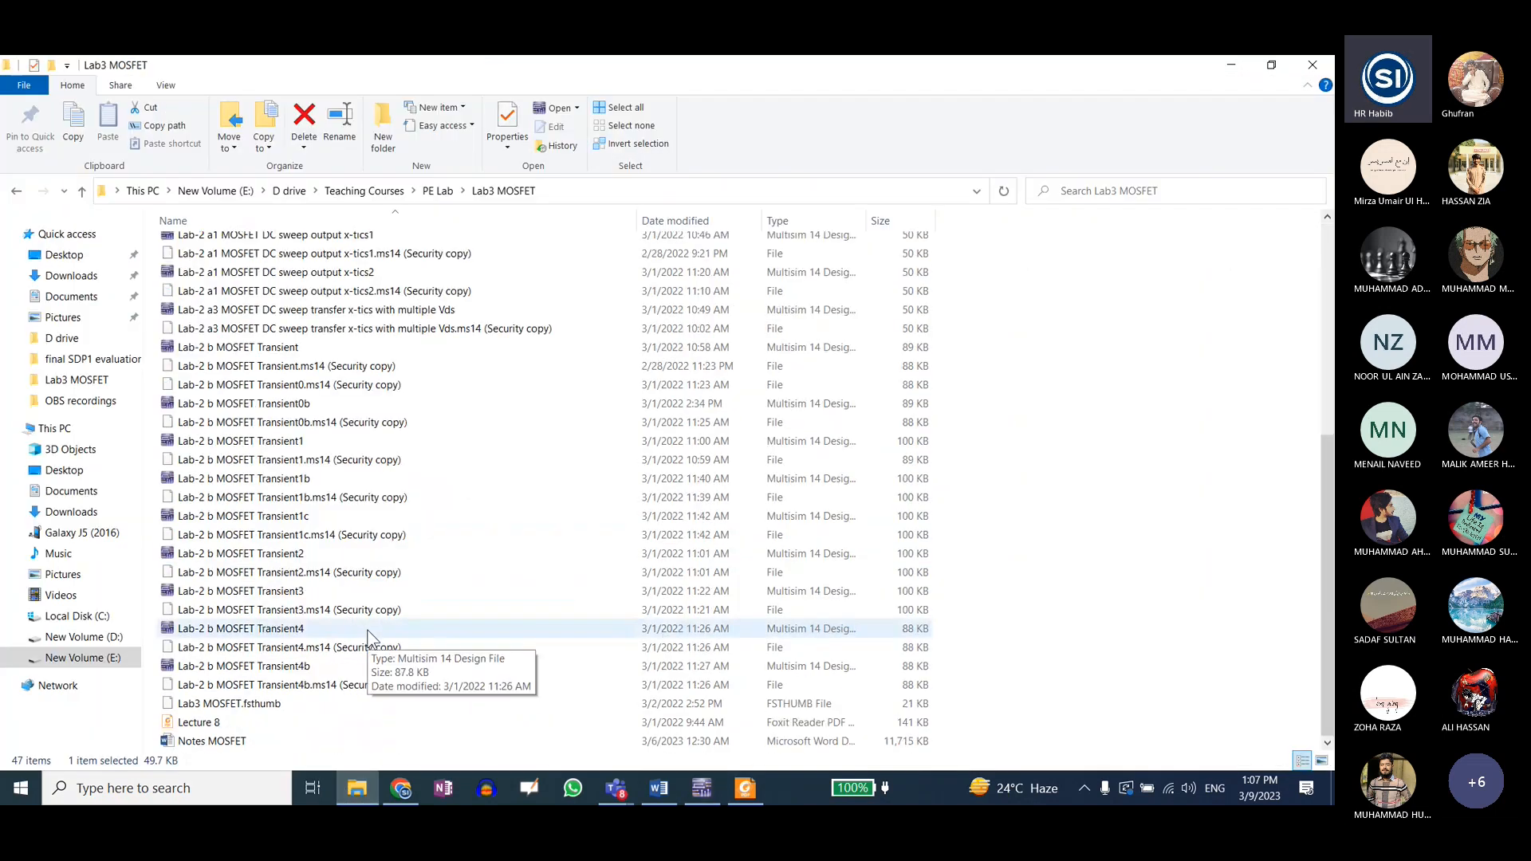
{"action": "double_click", "coordinate": [295, 348]}
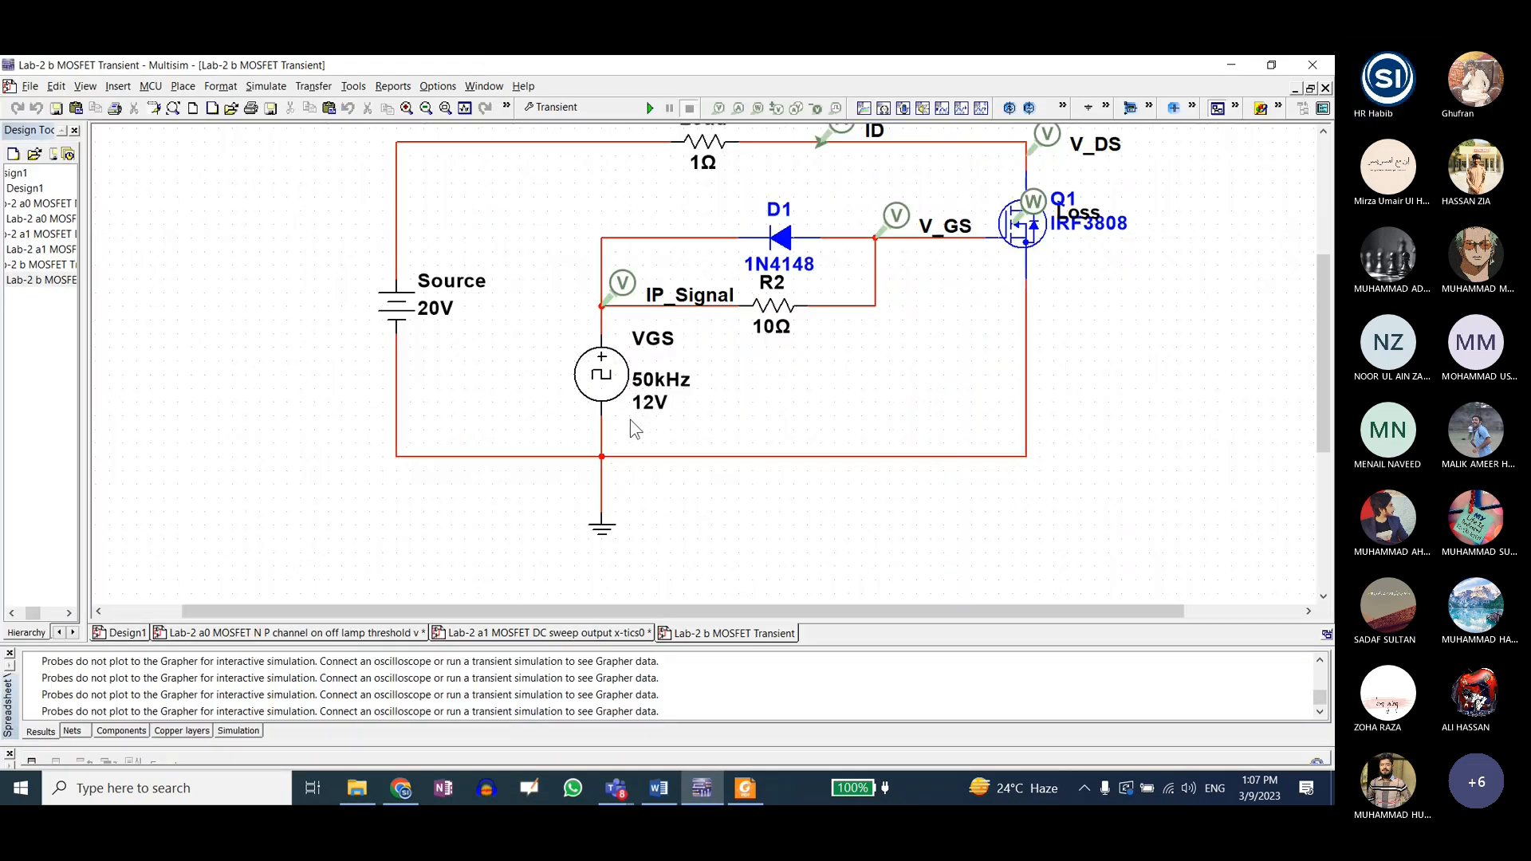
{"action": "scroll", "coordinate": [630, 419], "scroll_direction": "down", "scroll_amount": 3}
{"action": "scroll", "coordinate": [629, 532], "scroll_direction": "up", "scroll_amount": 2}
{"action": "scroll", "coordinate": [759, 332], "scroll_direction": "down", "scroll_amount": 1}
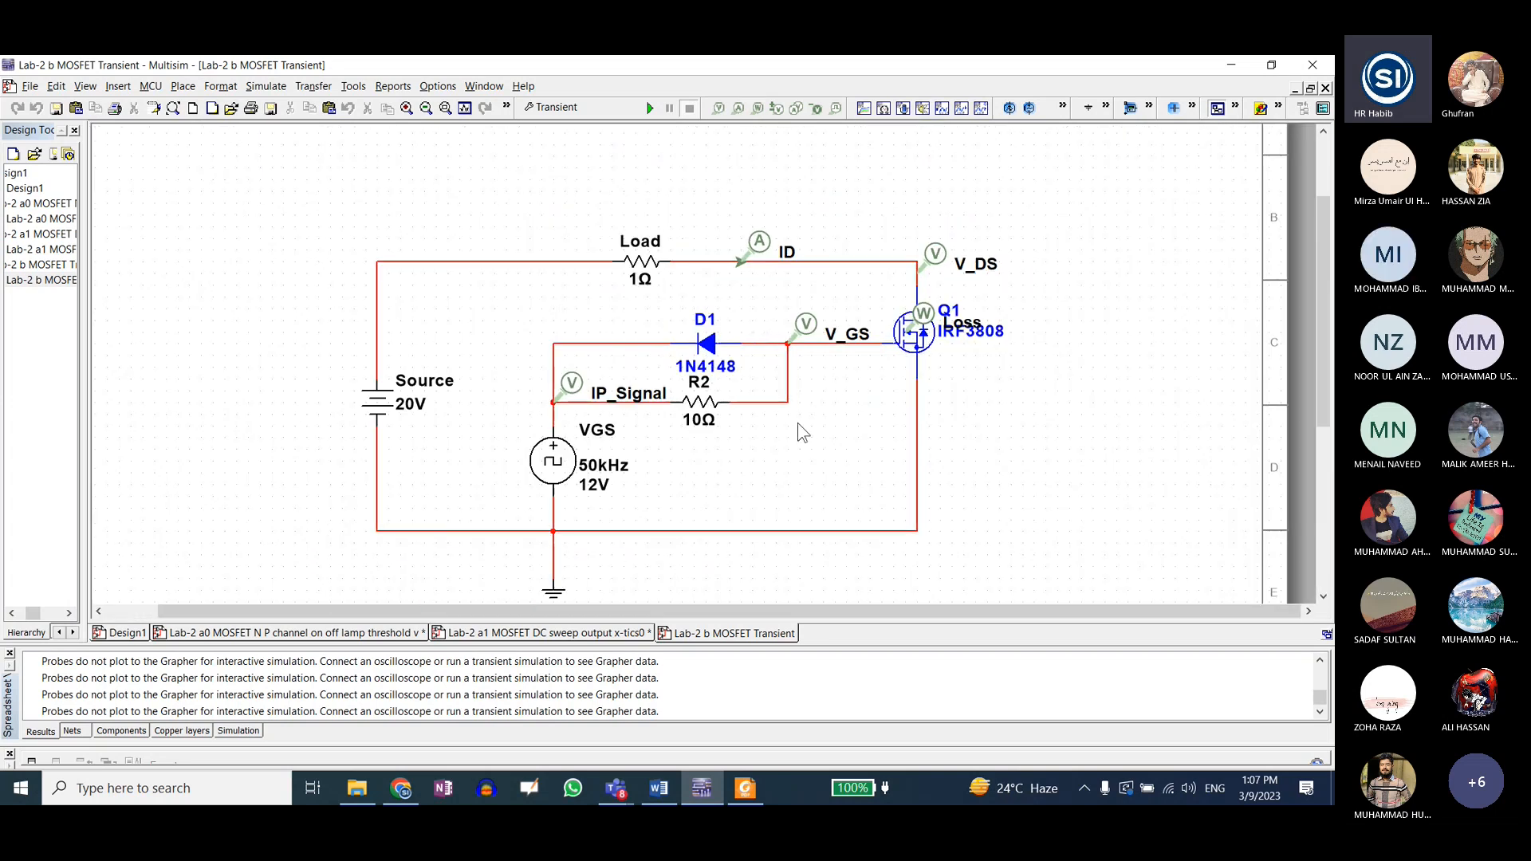
- Run the transient simulation of the MOSFET switching circuit and show its plot maximized on a white background
{"action": "left_click_drag", "start_coordinate": [562, 304], "coordinate": [845, 451]}
{"action": "left_click", "coordinate": [875, 443]}
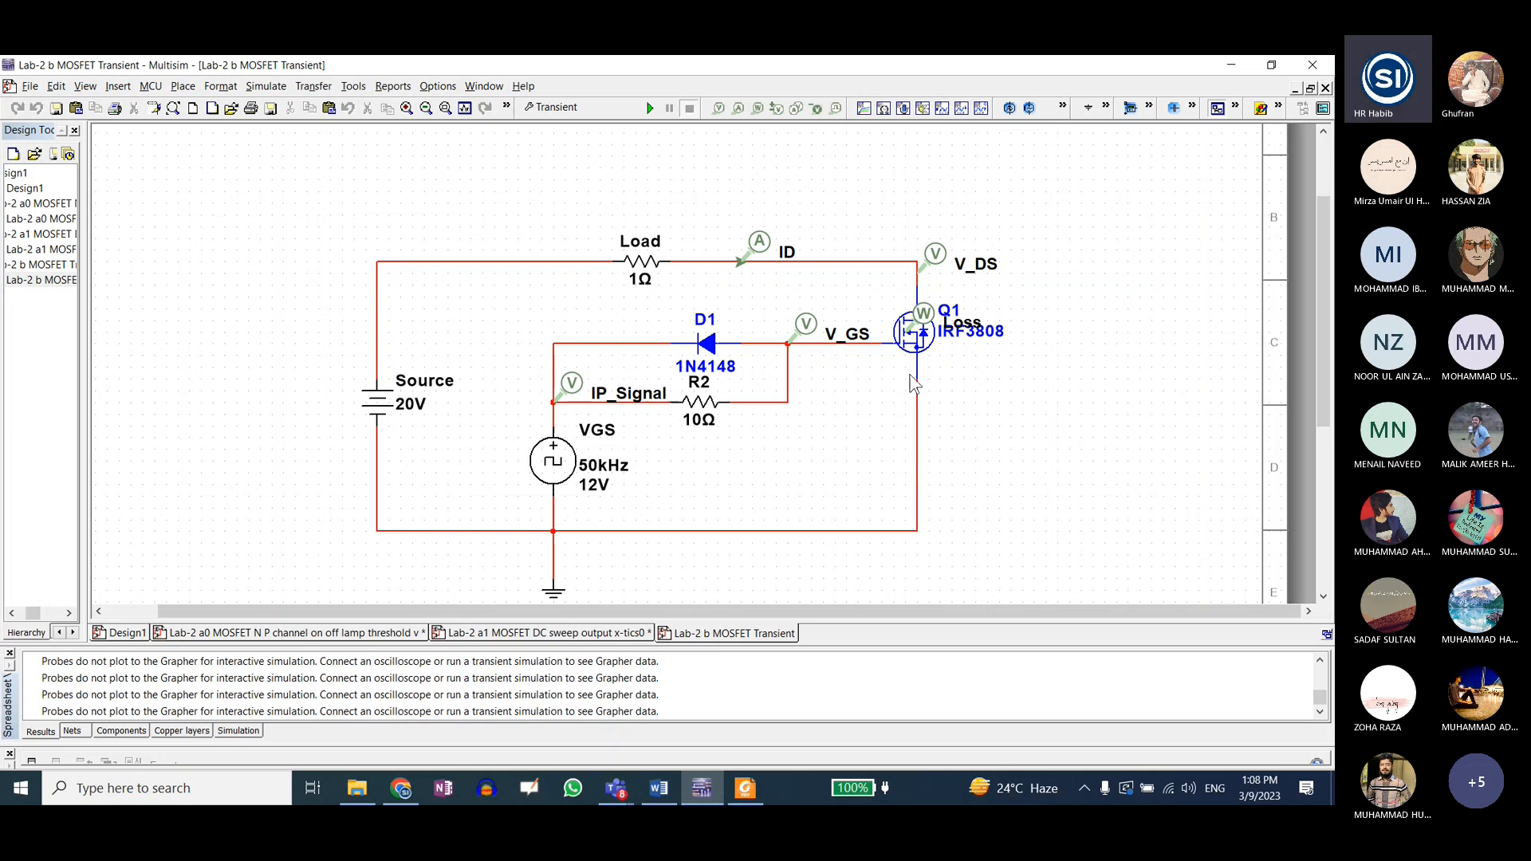
{"action": "left_click", "coordinate": [702, 409]}
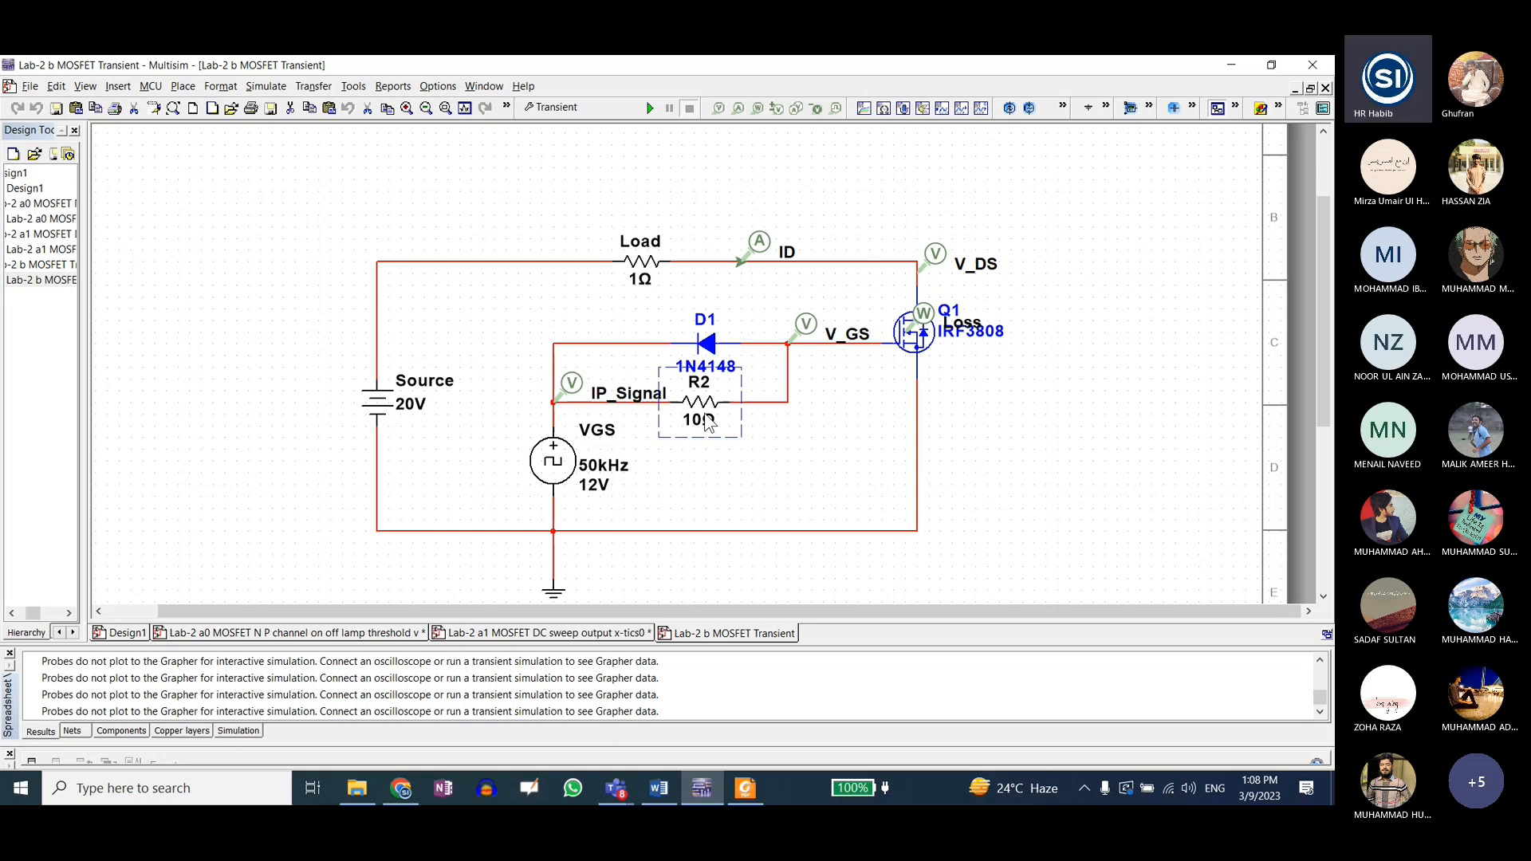
{"action": "left_click", "coordinate": [651, 110]}
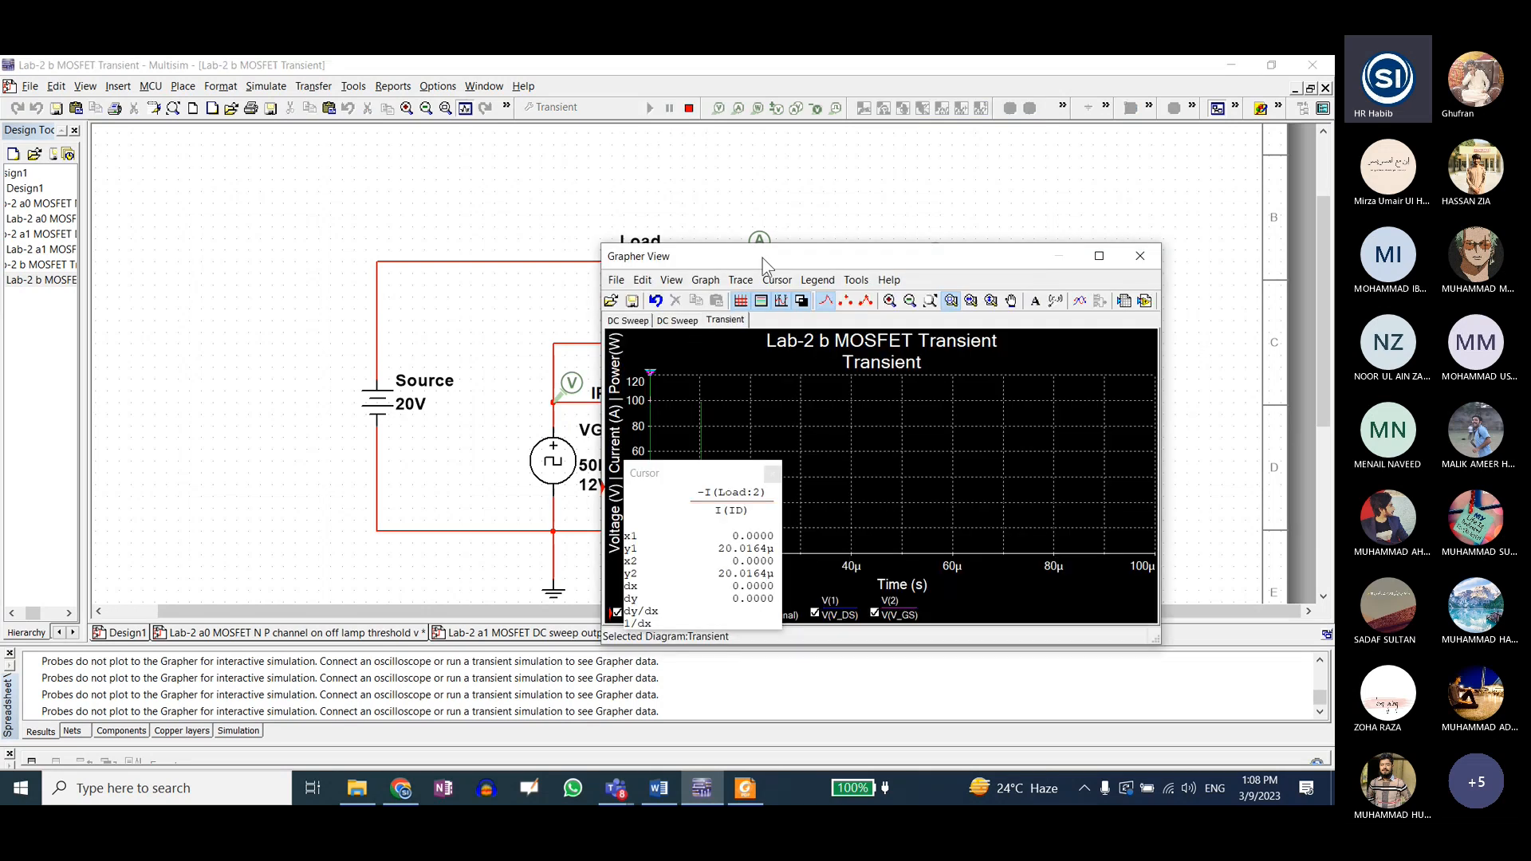
{"action": "left_click", "coordinate": [1089, 260]}
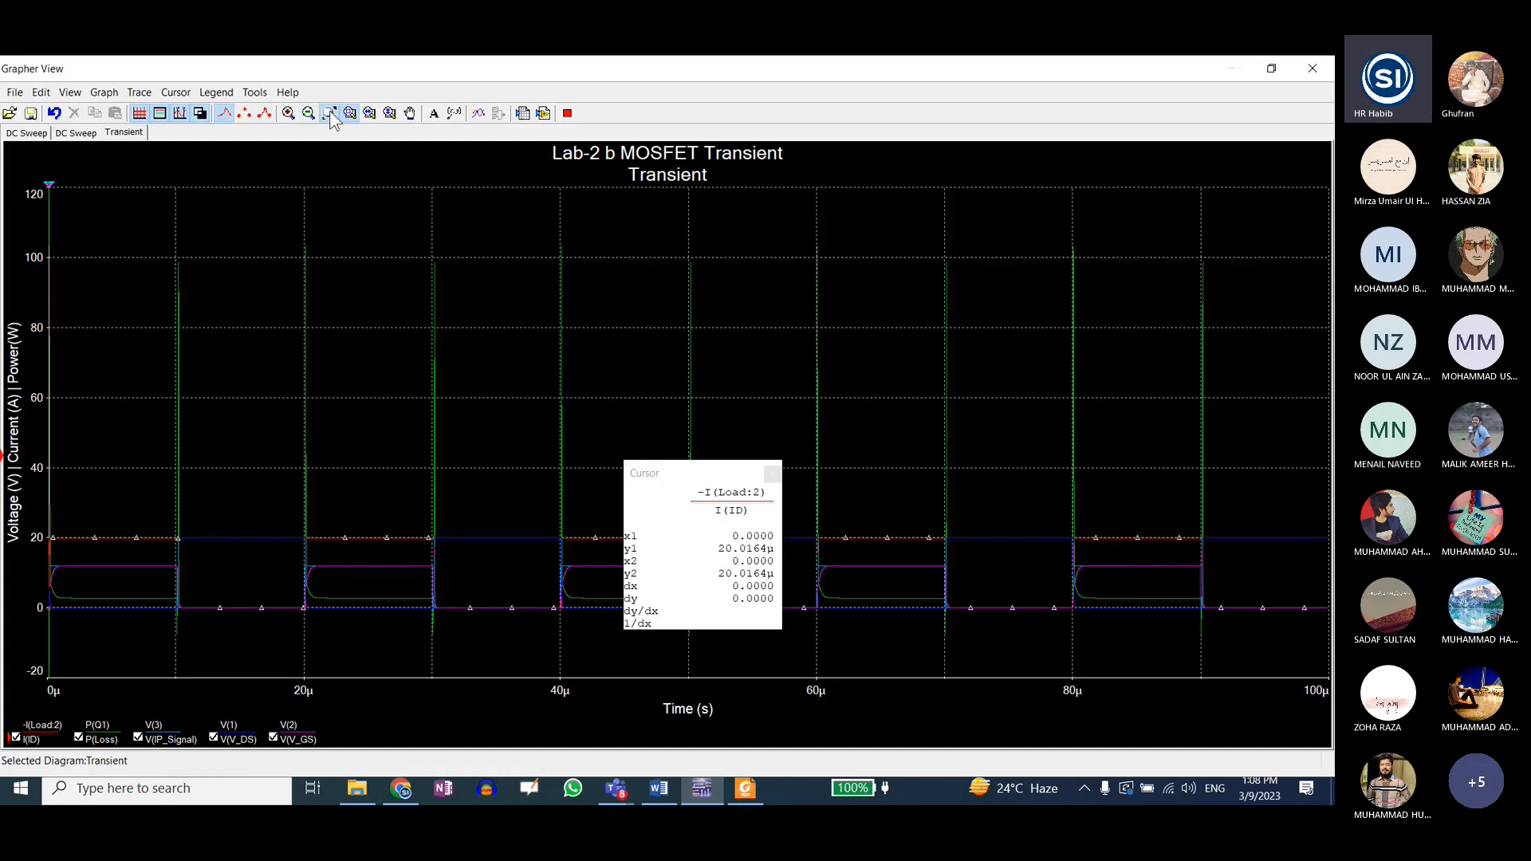
{"action": "left_click", "coordinate": [200, 118]}
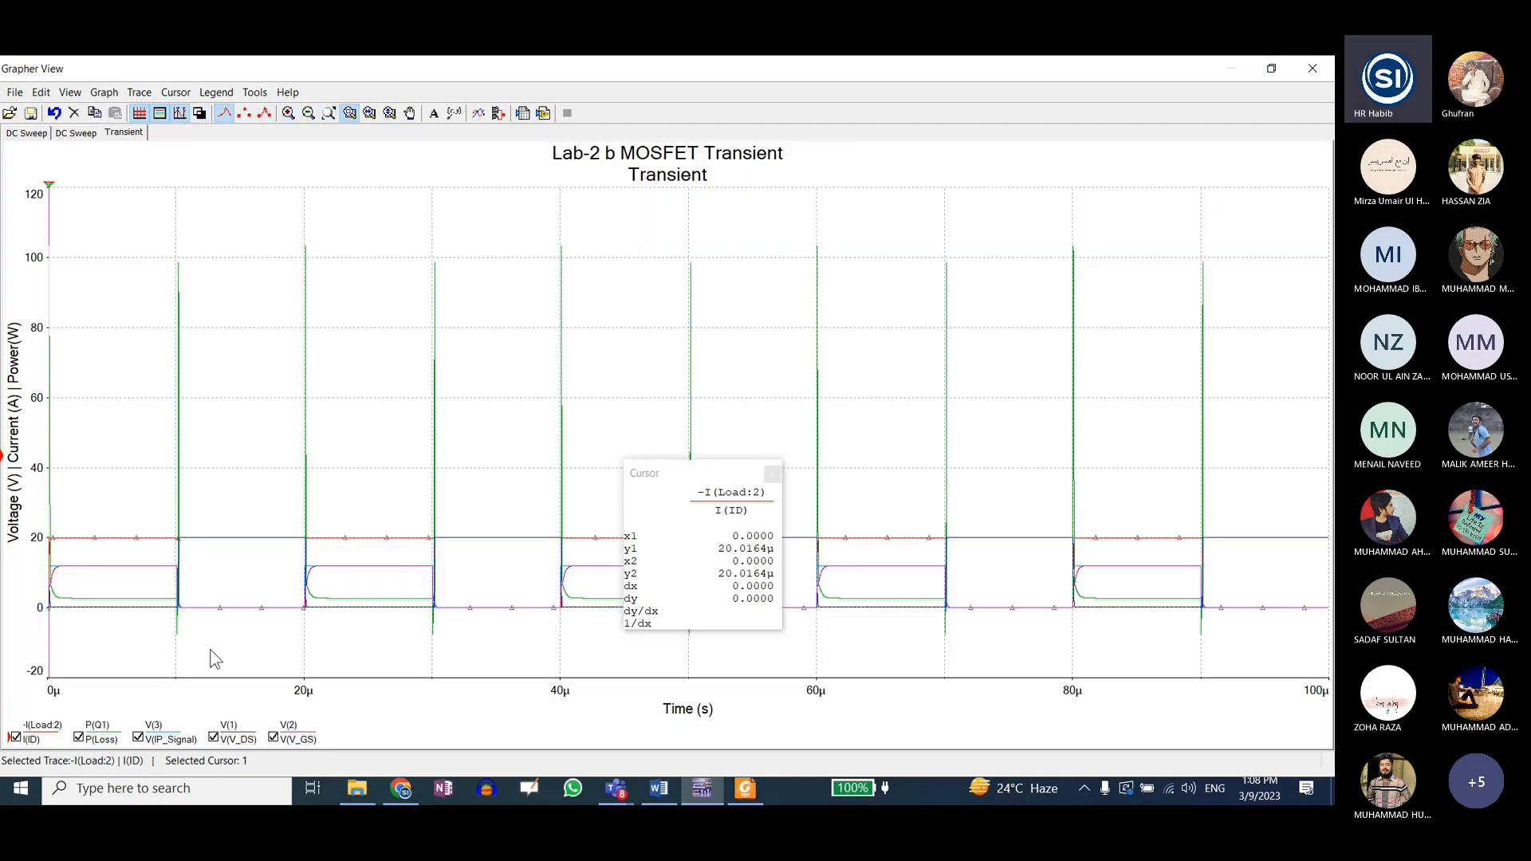
- Hide the I(ID), P(Loss) and V(V_DS) traces so that only V(IP_Signal) and V(V_GS) are plotted
{"action": "left_click", "coordinate": [214, 741]}
{"action": "left_click", "coordinate": [214, 737]}
{"action": "left_click", "coordinate": [137, 737]}
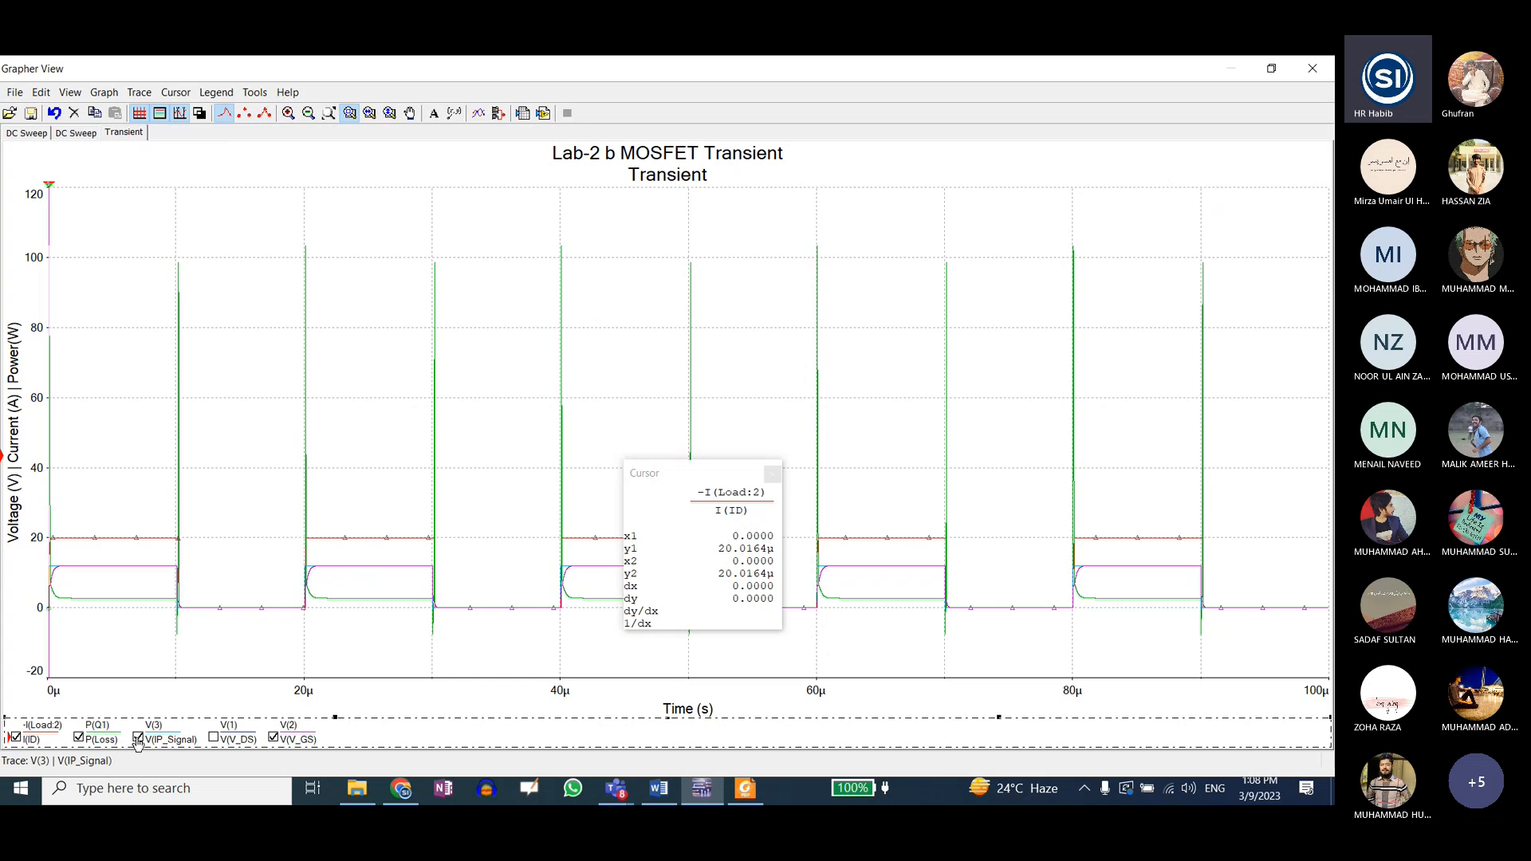
{"action": "left_click", "coordinate": [78, 737]}
{"action": "left_click", "coordinate": [16, 738]}
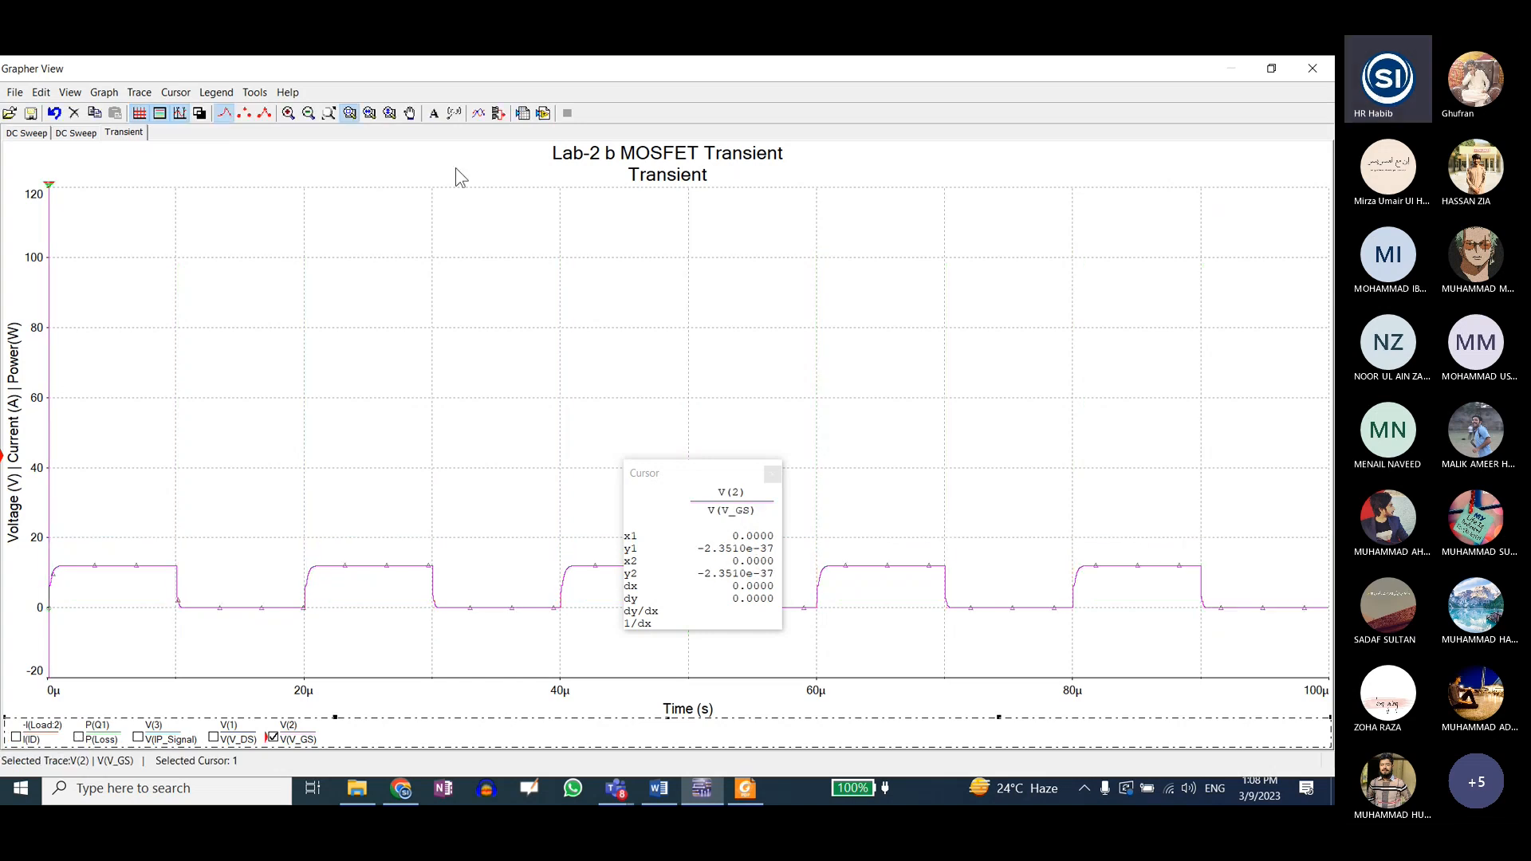
{"action": "left_click", "coordinate": [309, 112]}
{"action": "left_click", "coordinate": [138, 737]}
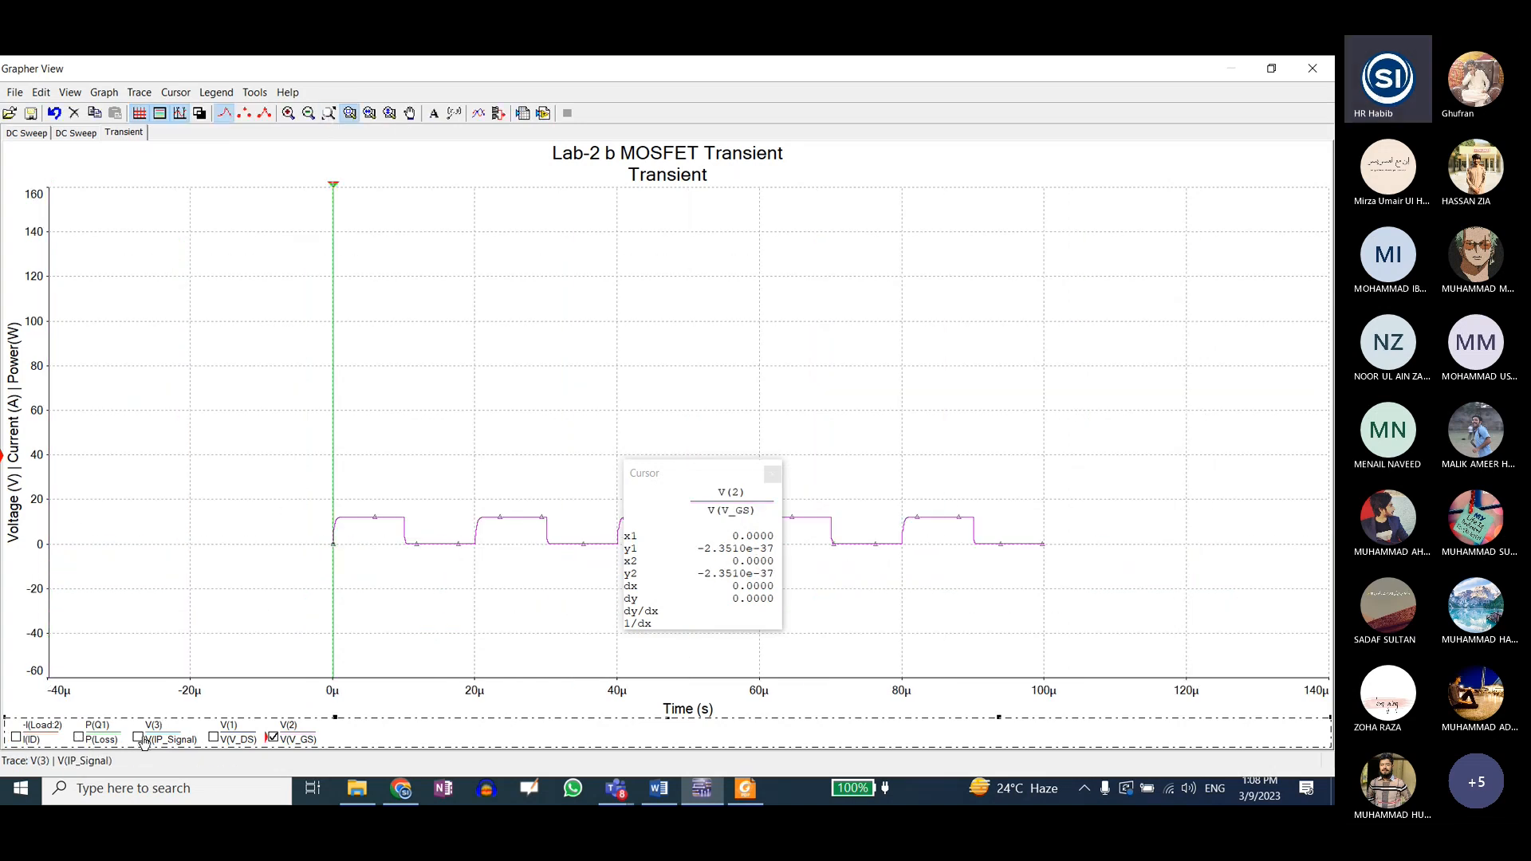
{"action": "left_click", "coordinate": [335, 115]}
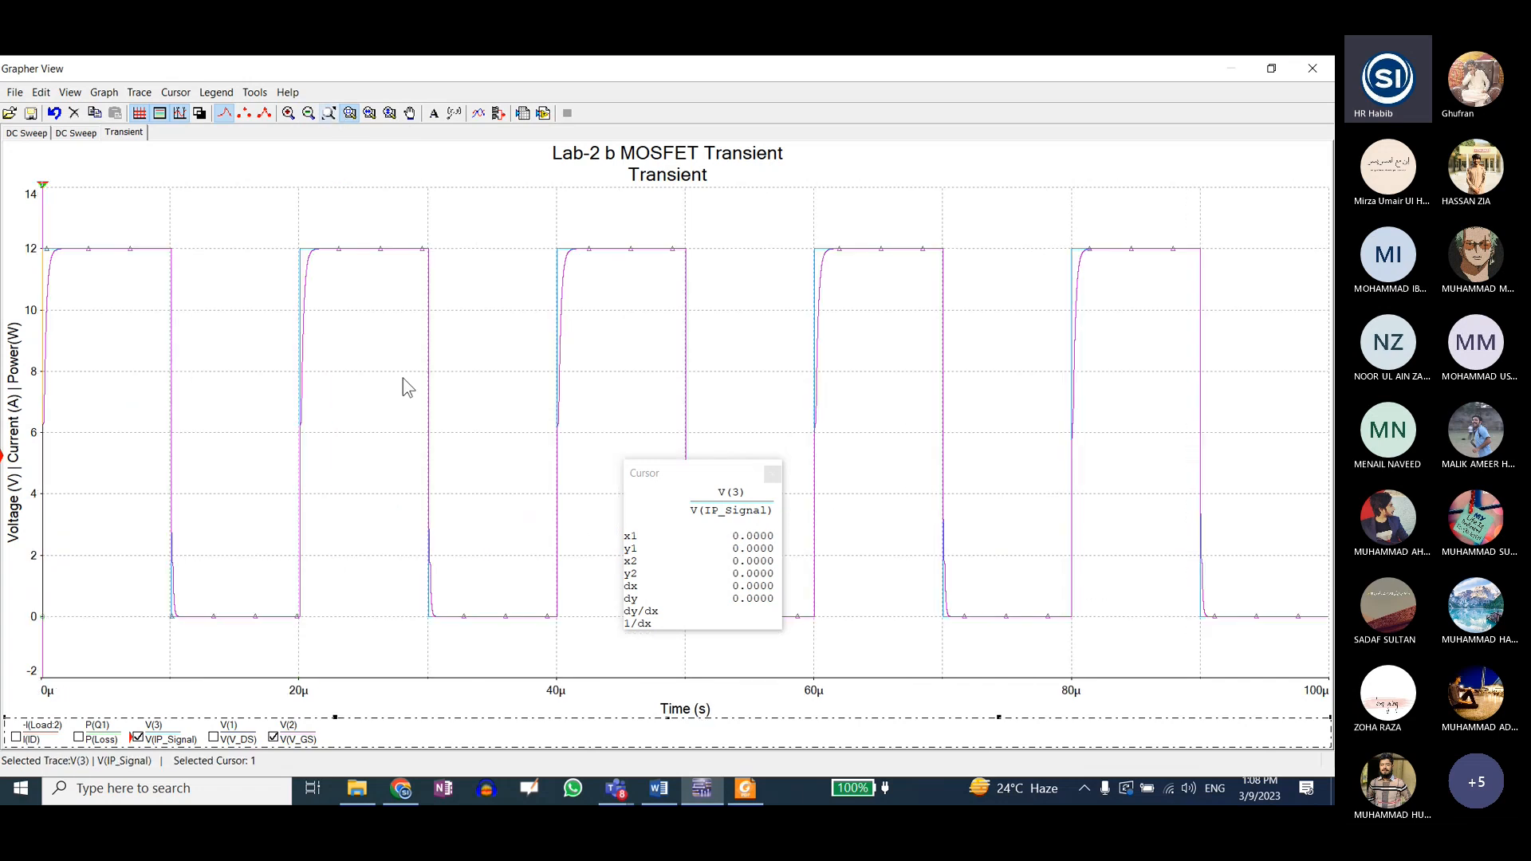
- Measure the gate voltage rise time at the 20 µs edge with cursors at about 20.01 µs and 21.58 µs
{"action": "left_click_drag", "start_coordinate": [276, 226], "coordinate": [365, 448]}
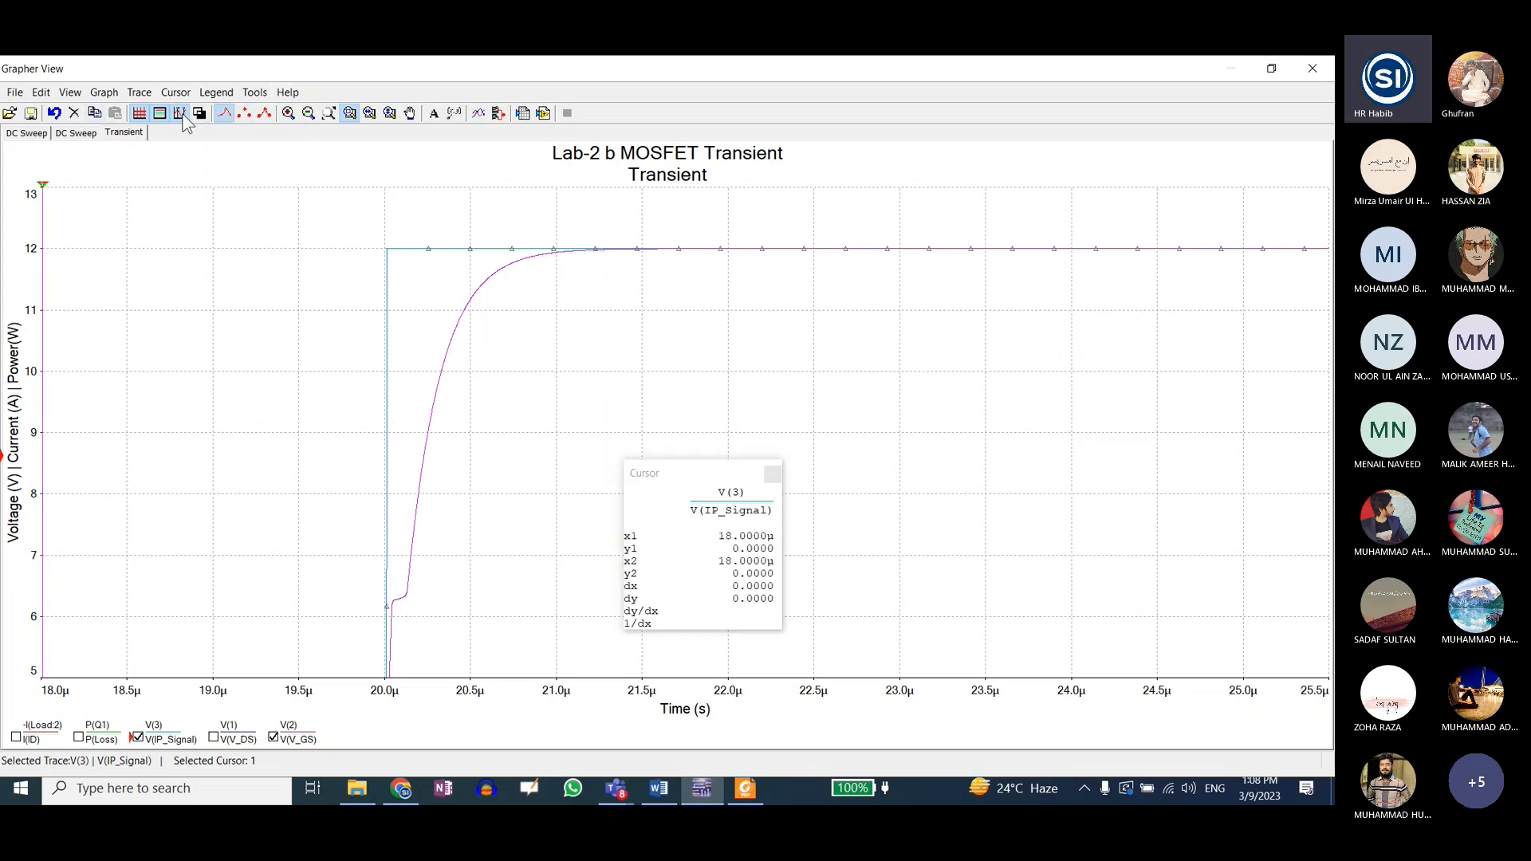
{"action": "left_click_drag", "start_coordinate": [44, 185], "coordinate": [657, 190]}
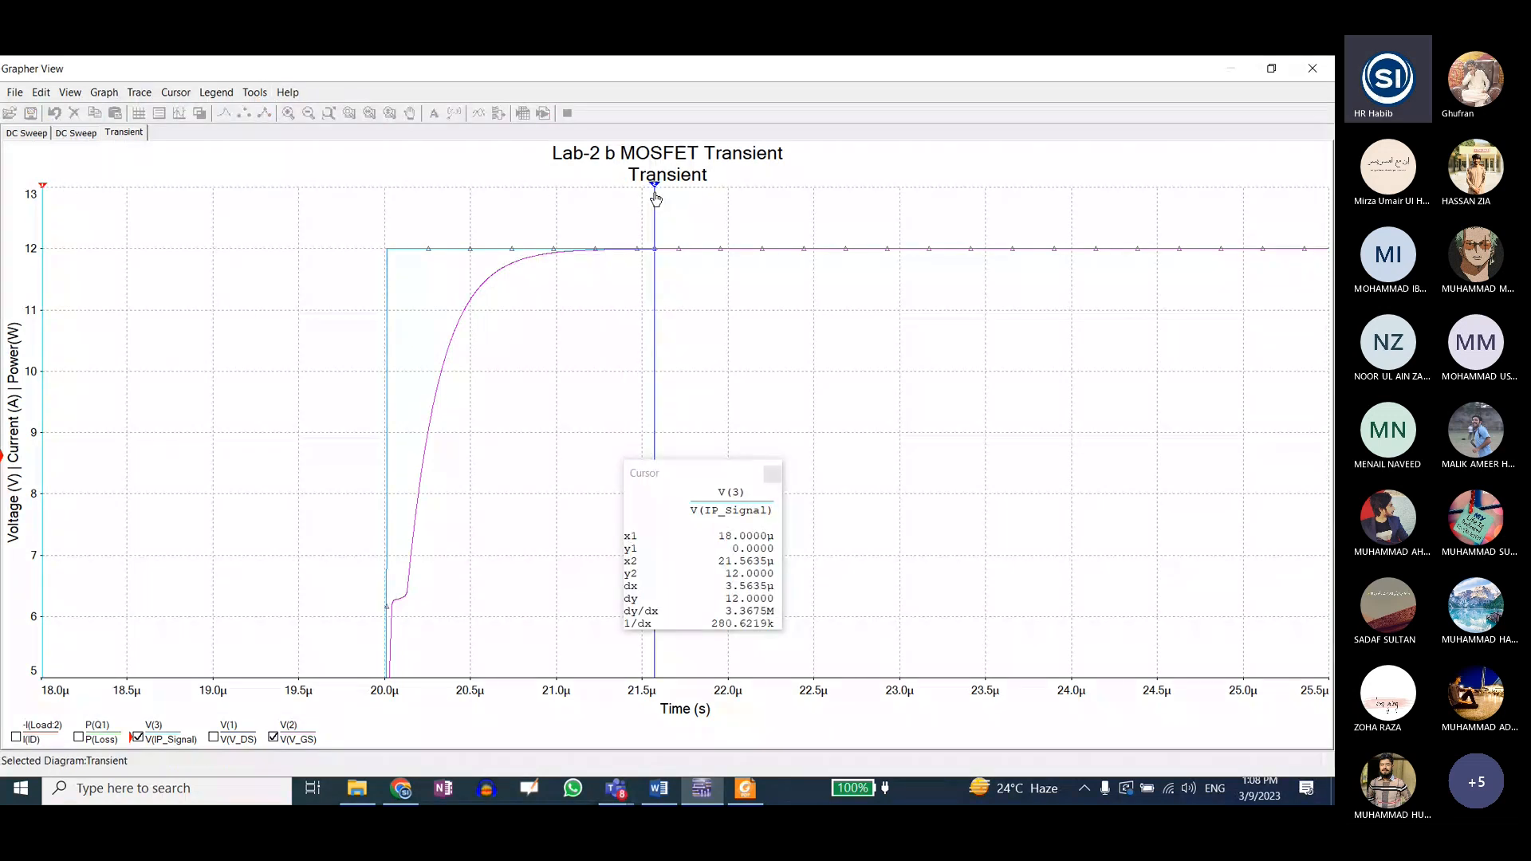
{"action": "left_click_drag", "start_coordinate": [44, 185], "coordinate": [388, 193]}
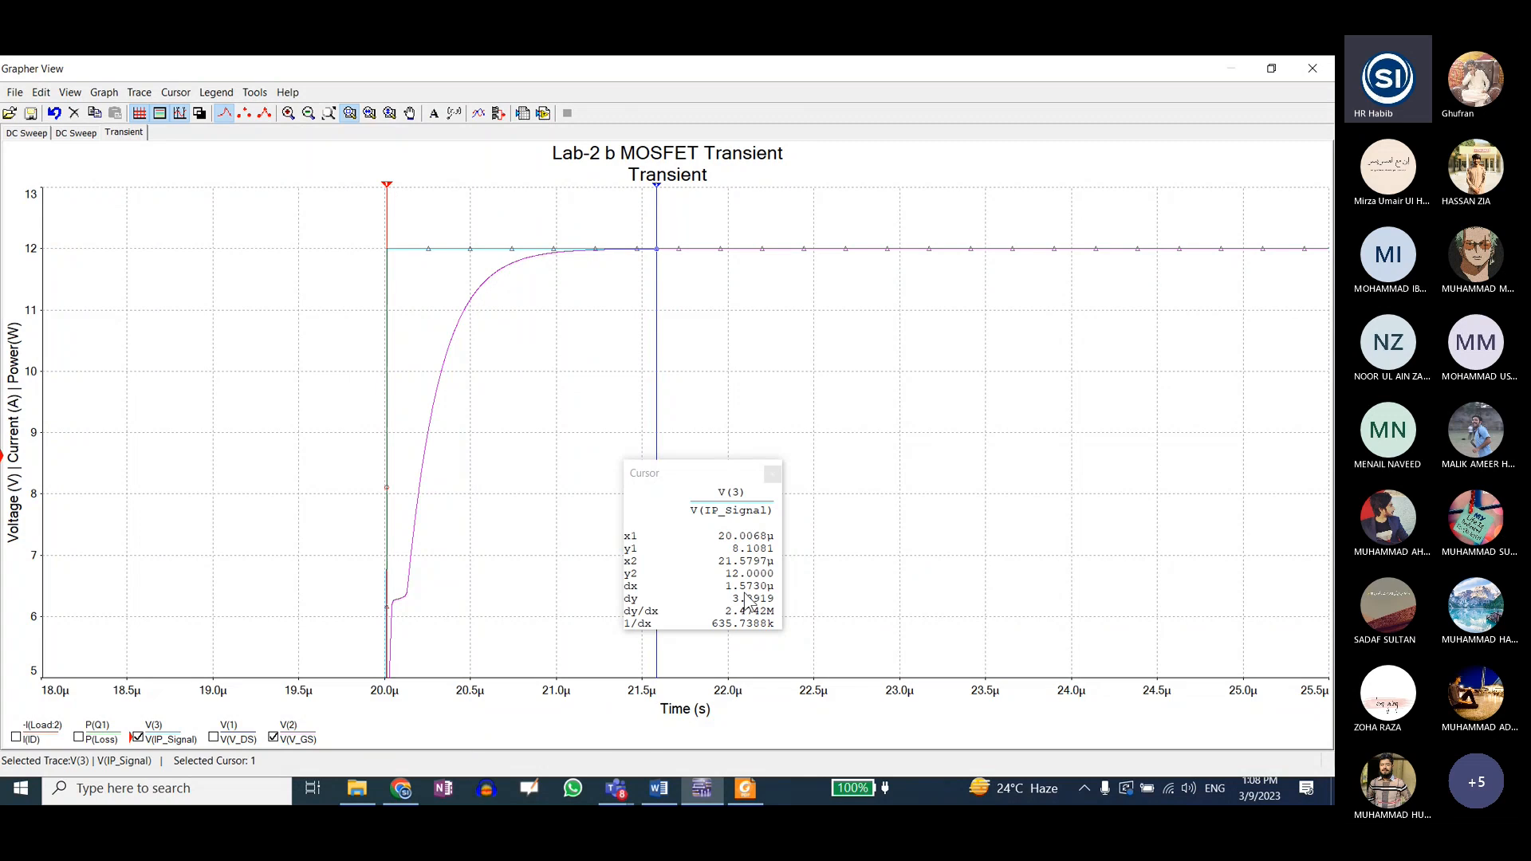
- Set the resistance of gate resistor R2 to 1 Ω
{"action": "left_click", "coordinate": [1271, 68]}
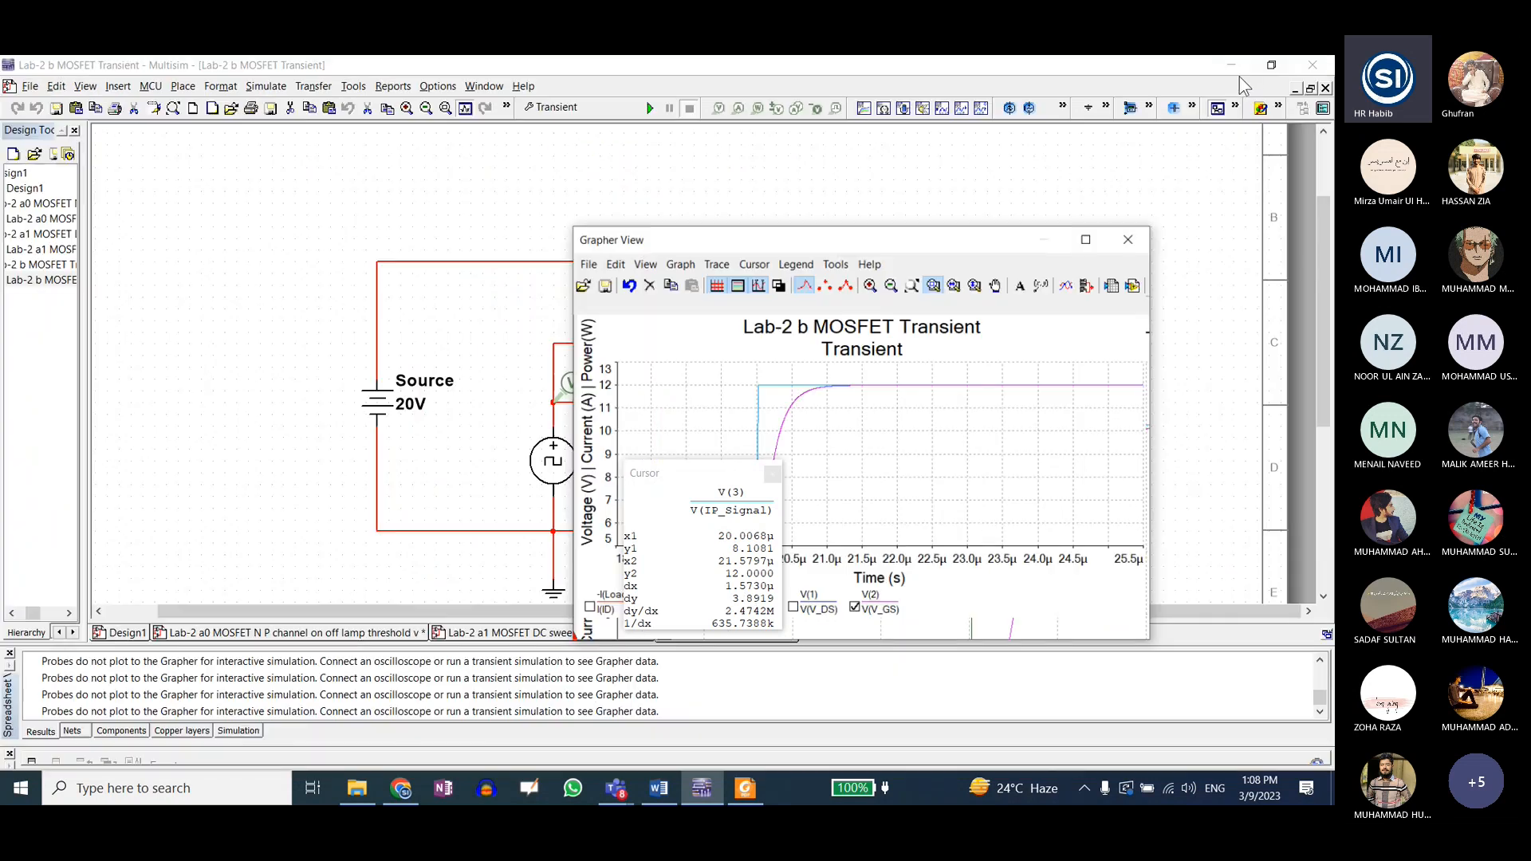
{"action": "left_click_drag", "start_coordinate": [882, 249], "coordinate": [821, 507]}
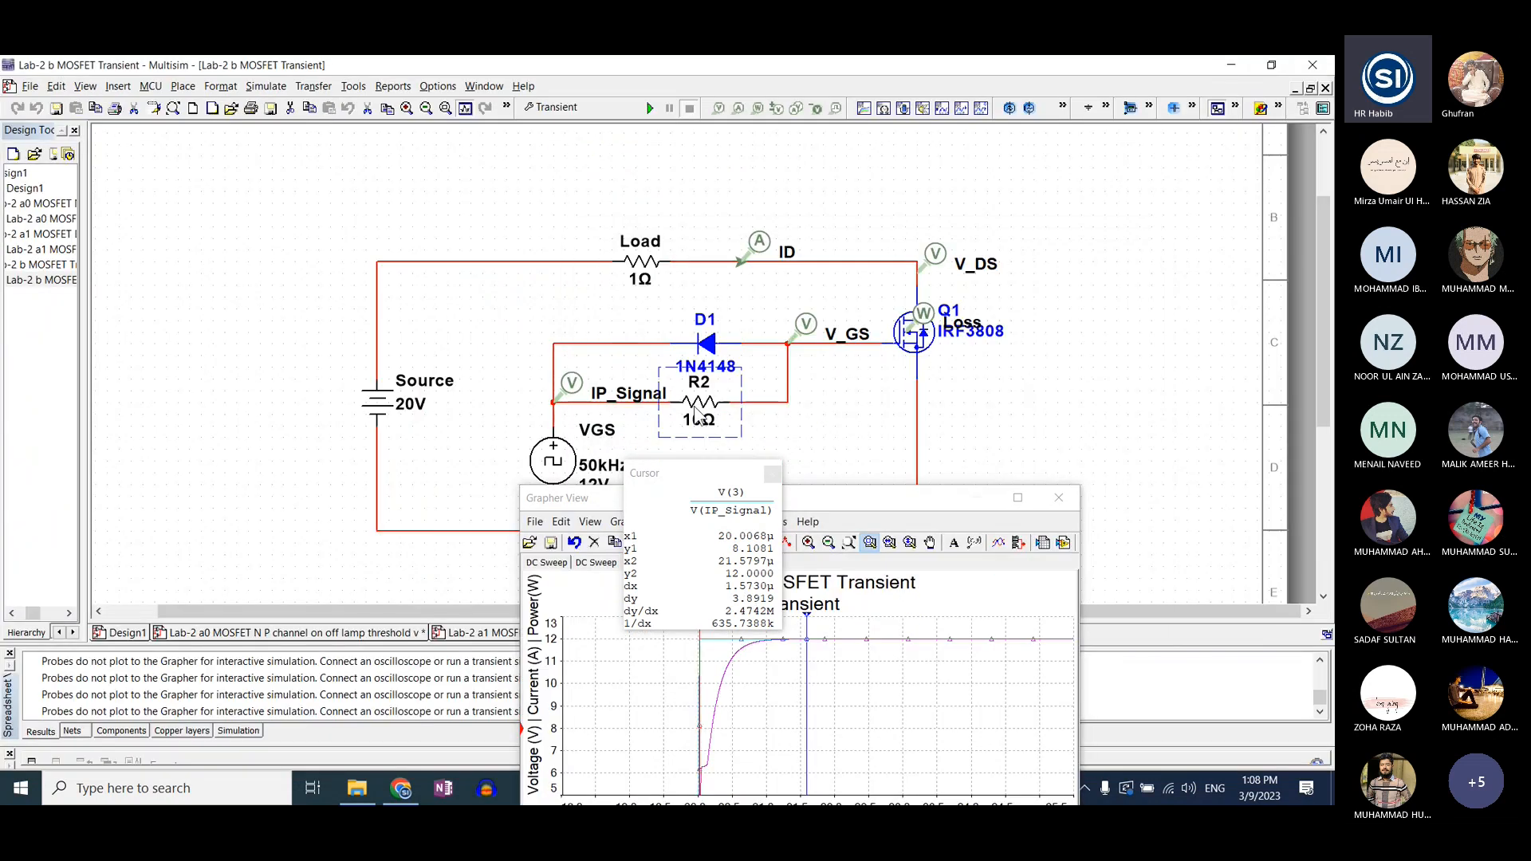
{"action": "double_click", "coordinate": [695, 413]}
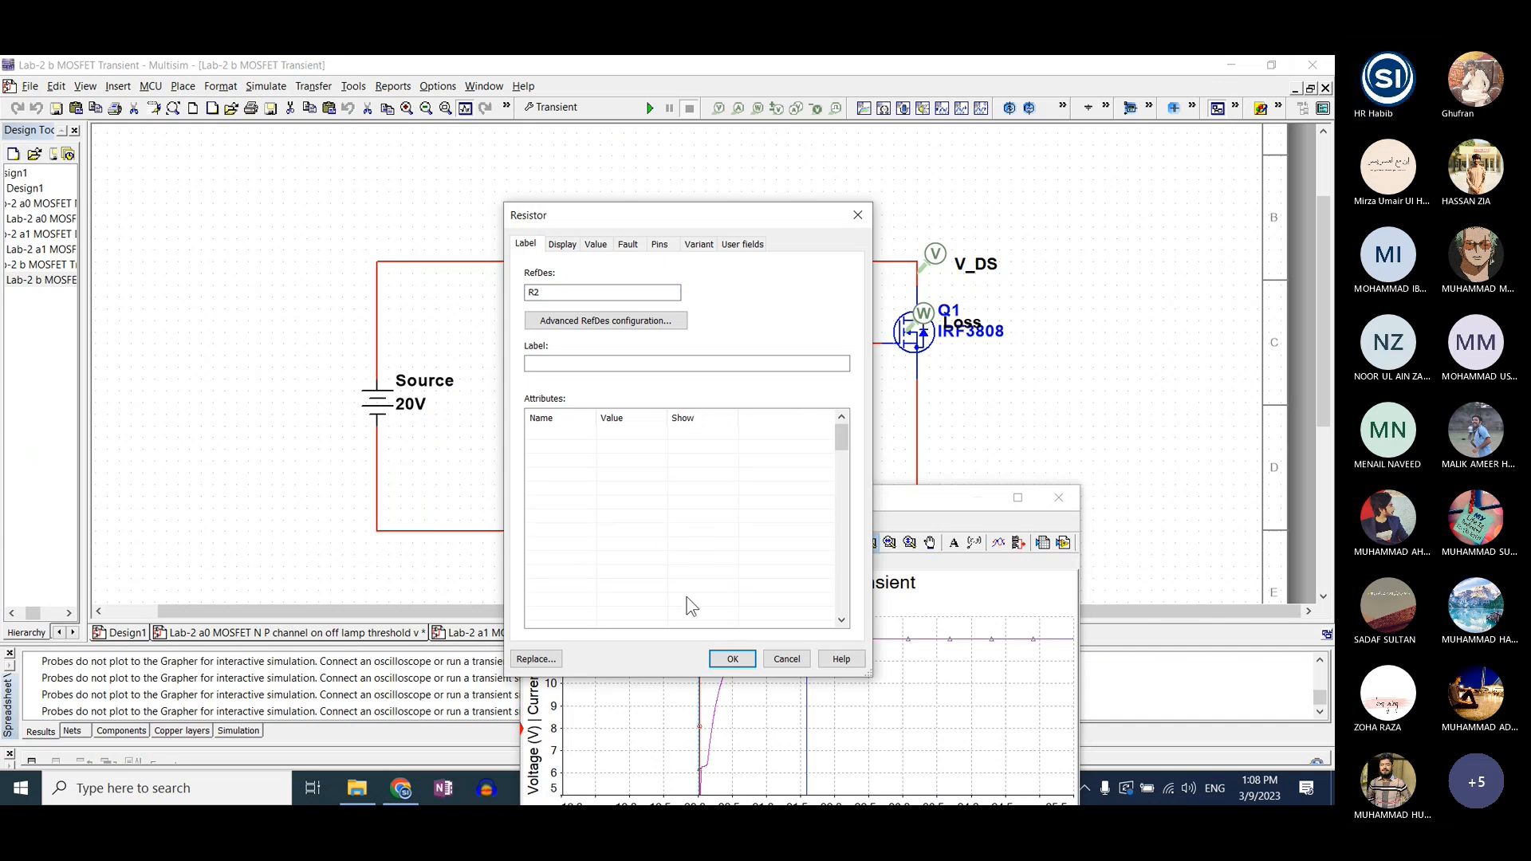
{"action": "left_click", "coordinate": [596, 244]}
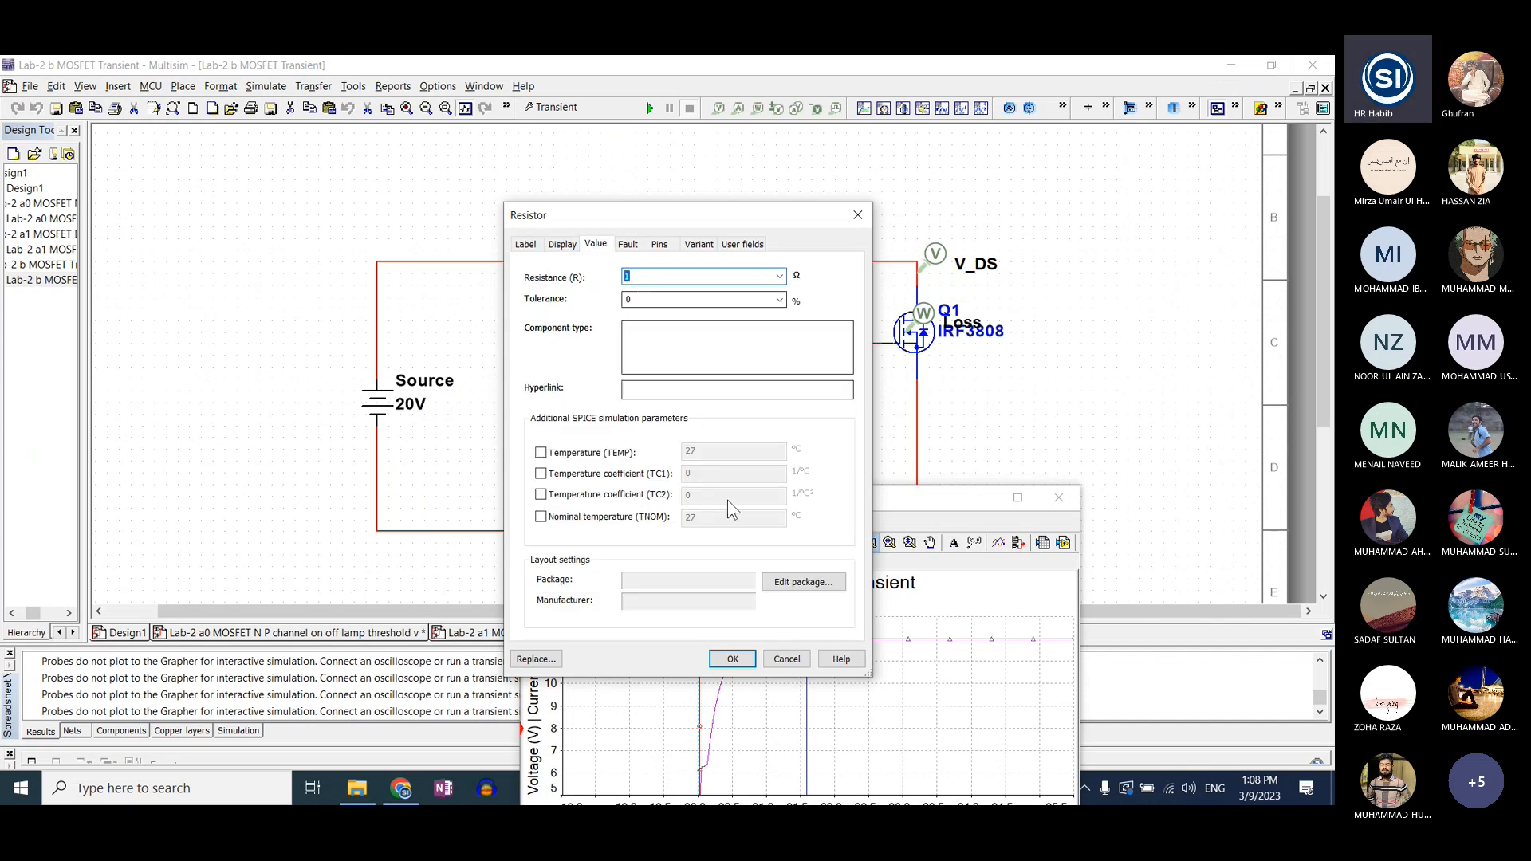
{"action": "left_click", "coordinate": [732, 659]}
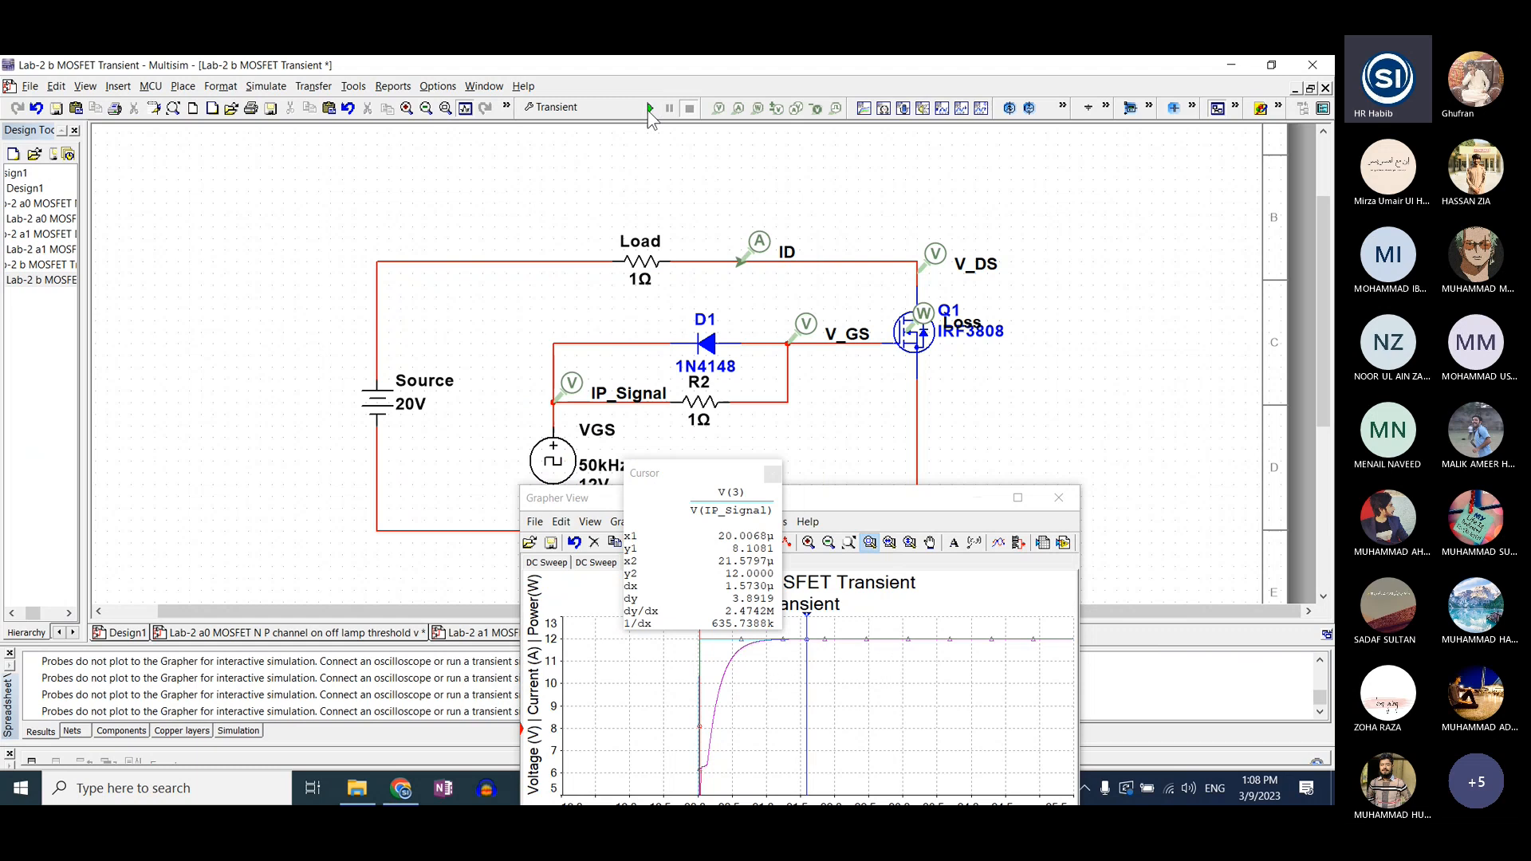
- Rerun the transient simulation and maximize the Grapher View with the new gate voltage plot
{"action": "left_click", "coordinate": [650, 108]}
{"action": "left_click_drag", "start_coordinate": [832, 506], "coordinate": [794, 219]}
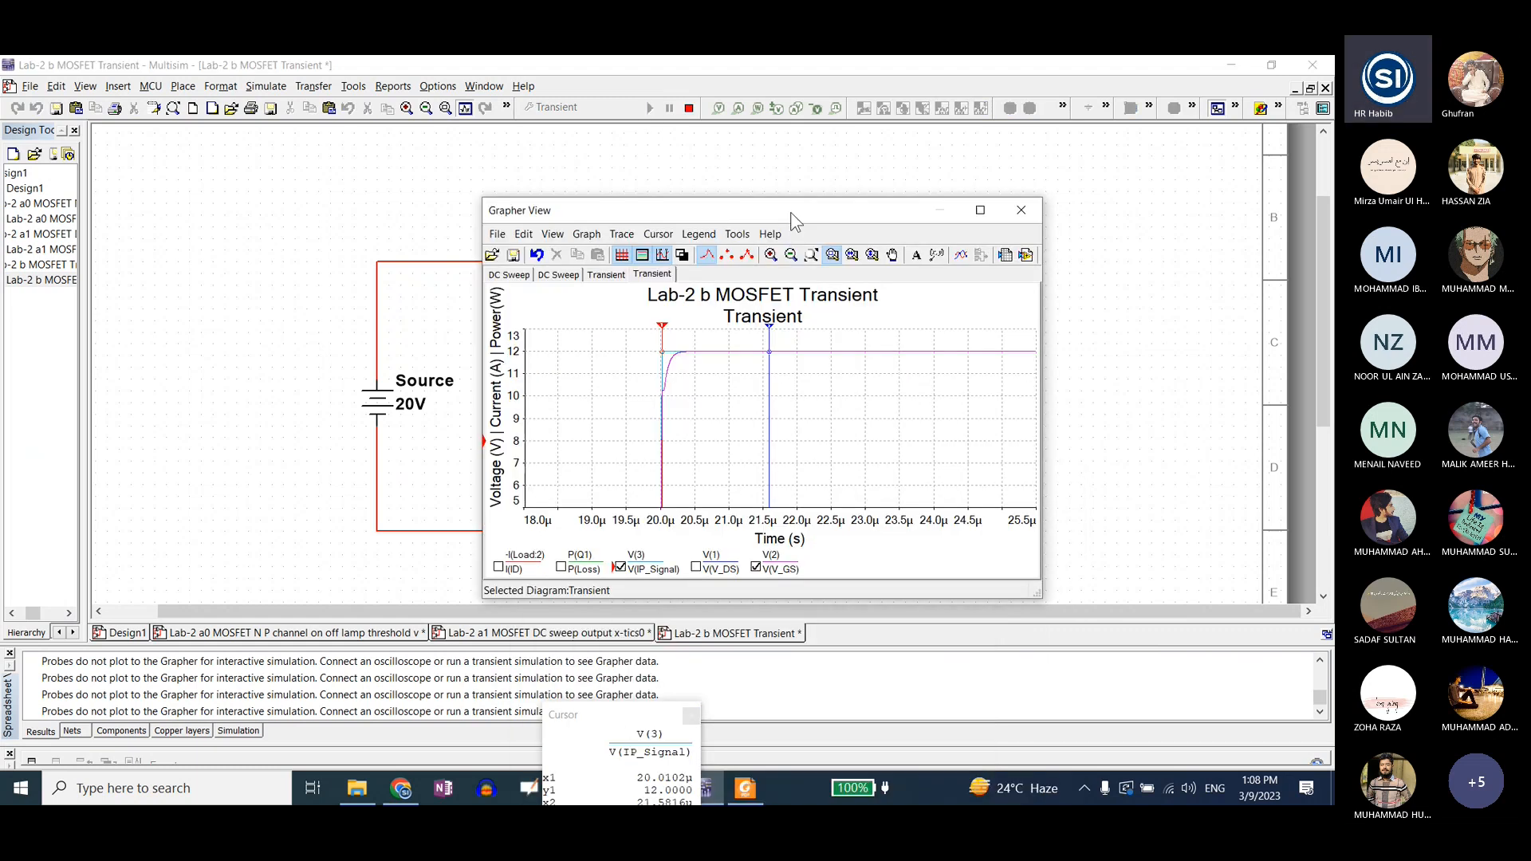
{"action": "left_click", "coordinate": [676, 346]}
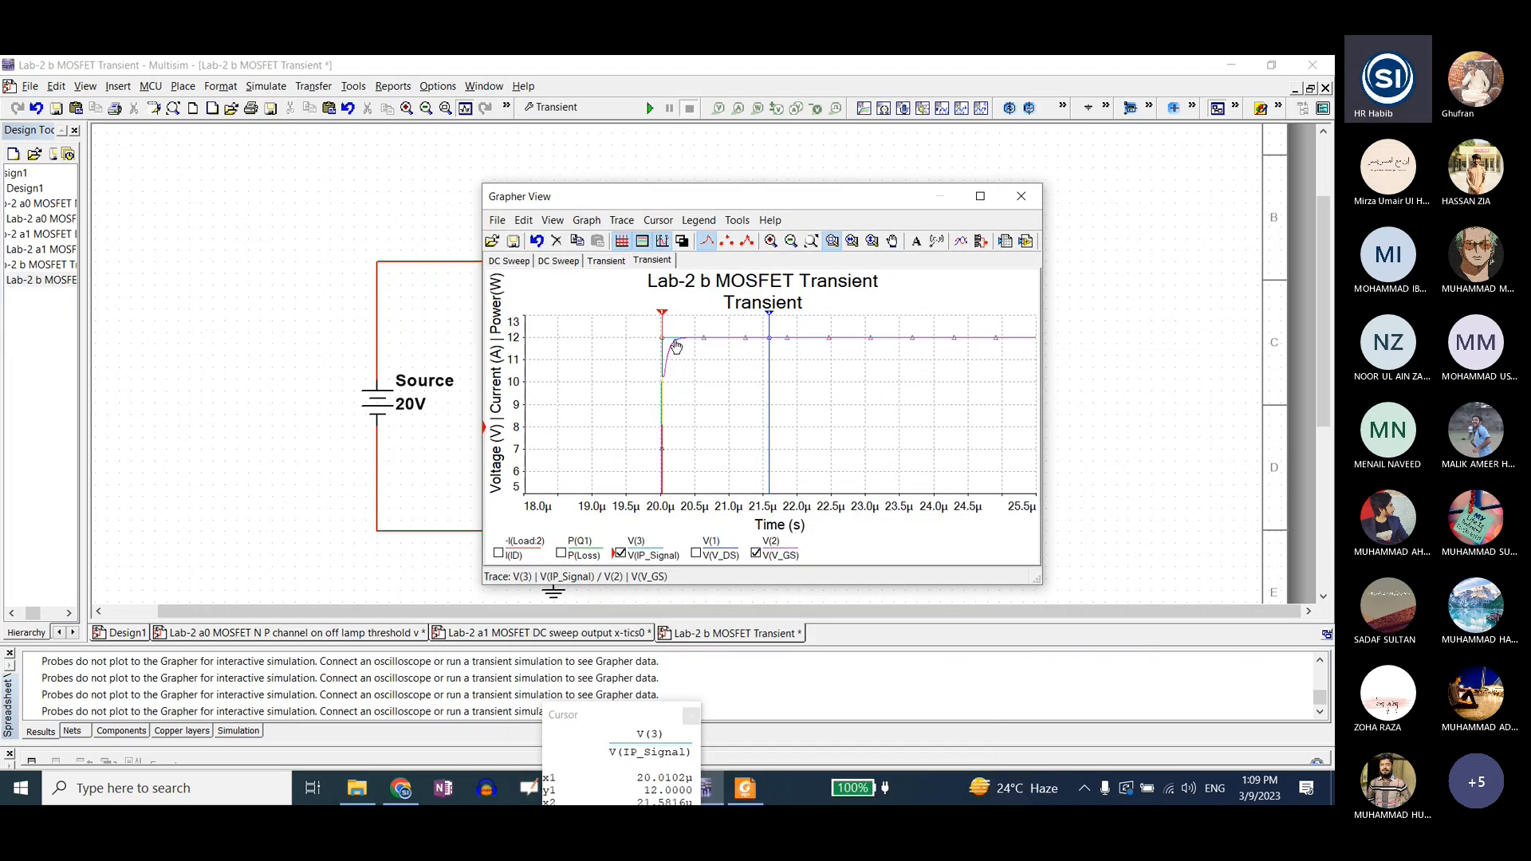
{"action": "left_click", "coordinate": [980, 196]}
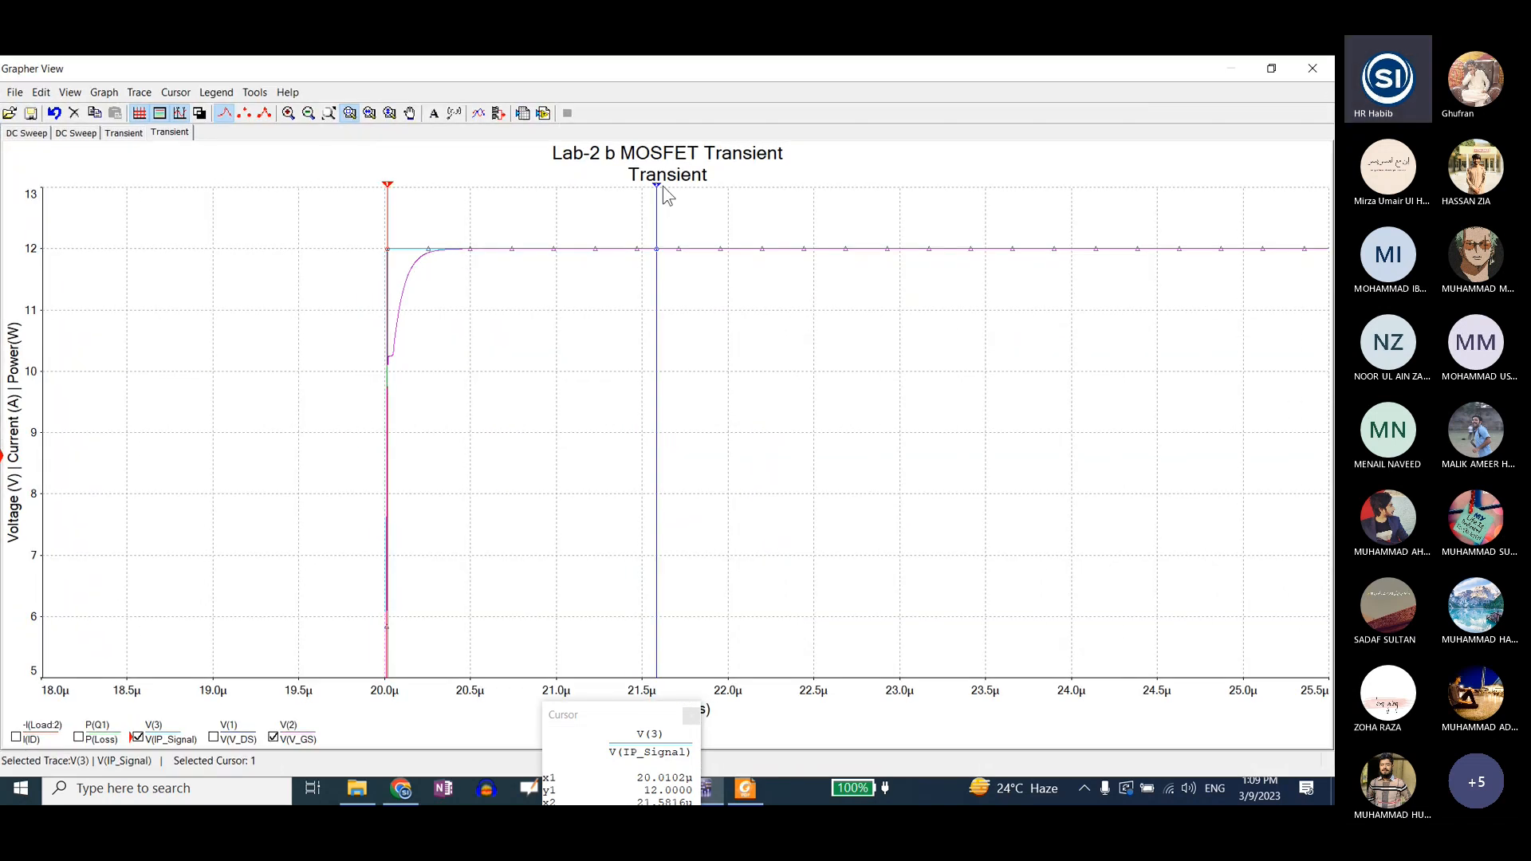
- Measure the new gate voltage rise time with cursor 2 at about 20.45 µs, keeping the cursor readout clear of the curves
{"action": "left_click_drag", "start_coordinate": [663, 186], "coordinate": [462, 186]}
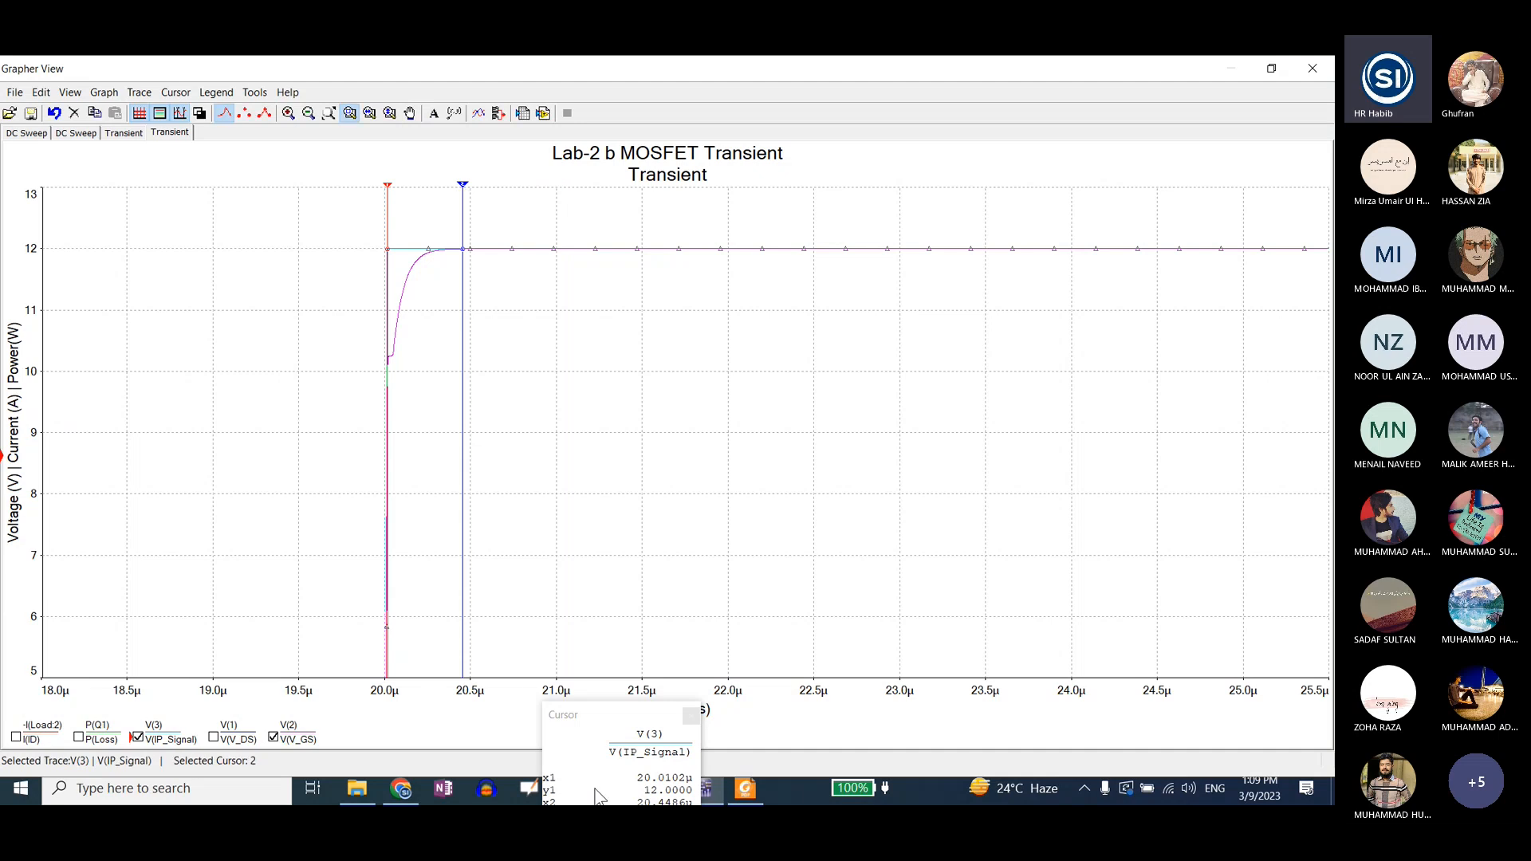
{"action": "left_click_drag", "start_coordinate": [638, 714], "coordinate": [692, 558]}
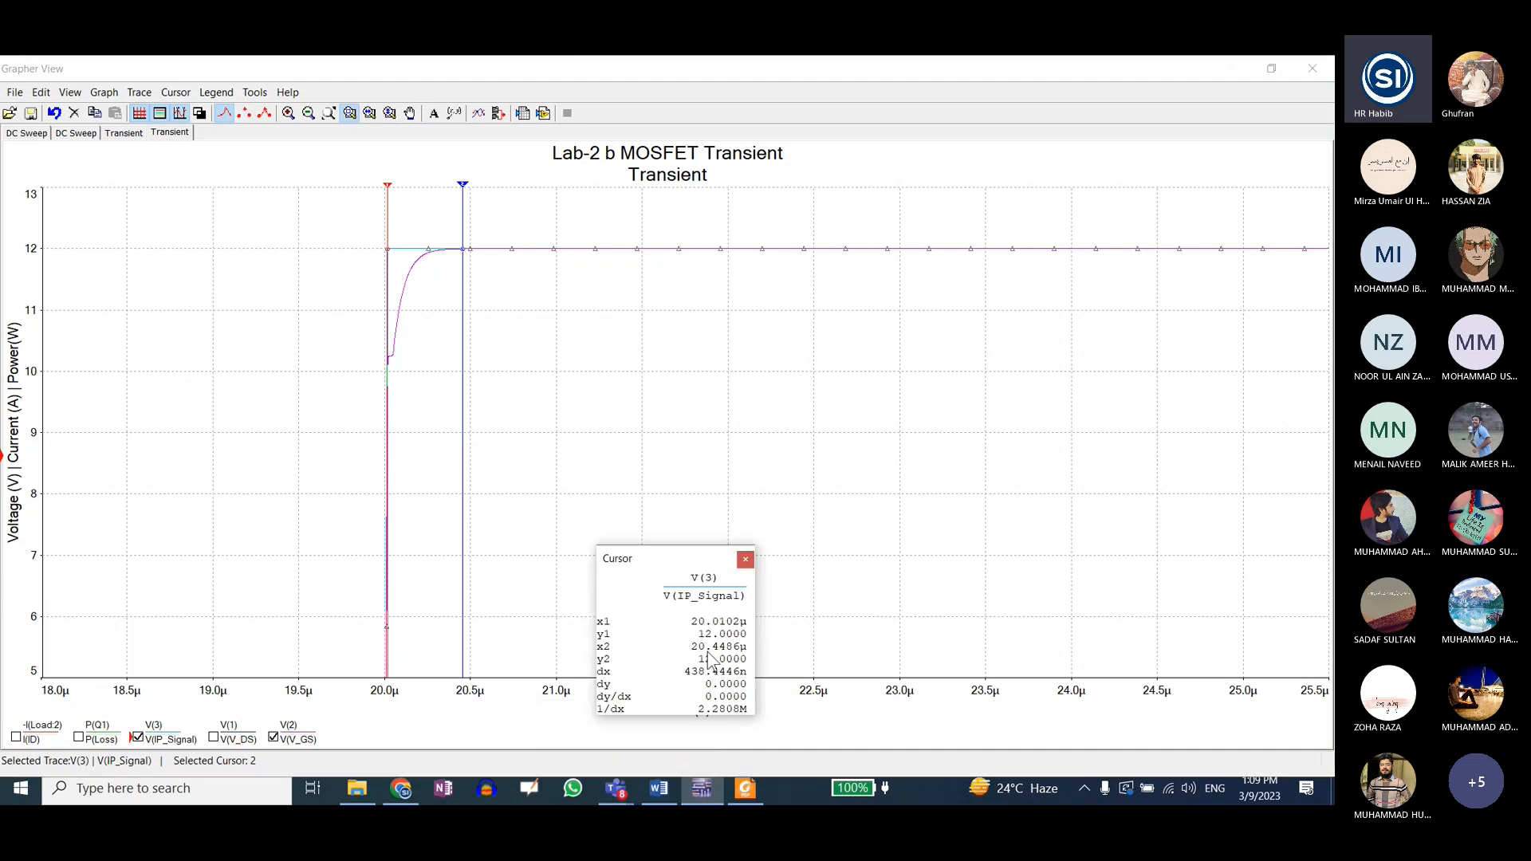
{"action": "left_click_drag", "start_coordinate": [677, 552], "coordinate": [169, 223]}
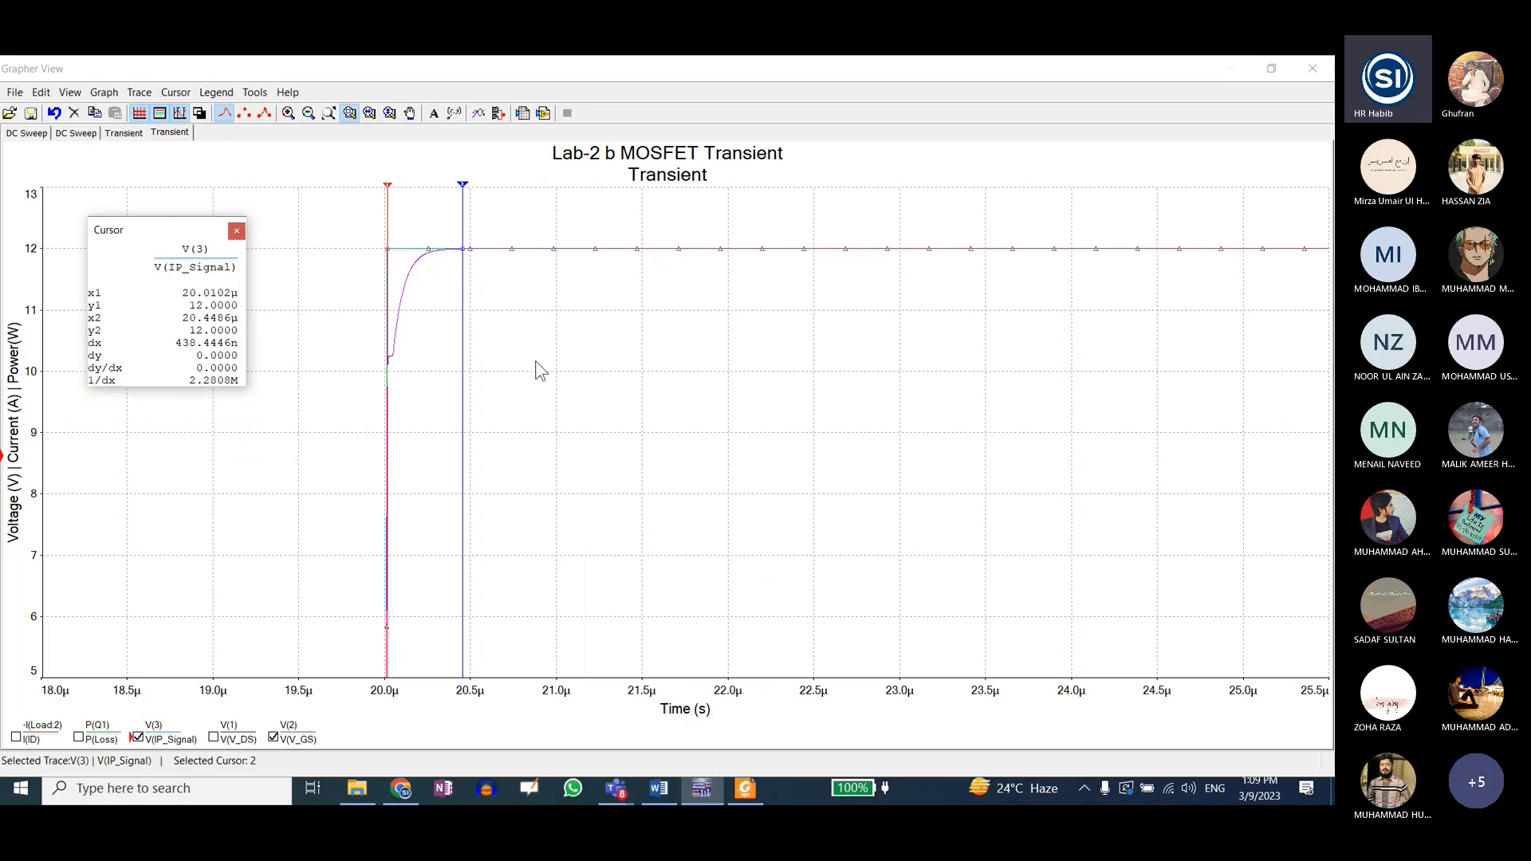
- Set the resistance of gate resistor R2 to 10 Ω, moving the Grapher View clear of the schematic
{"action": "left_click", "coordinate": [1271, 68]}
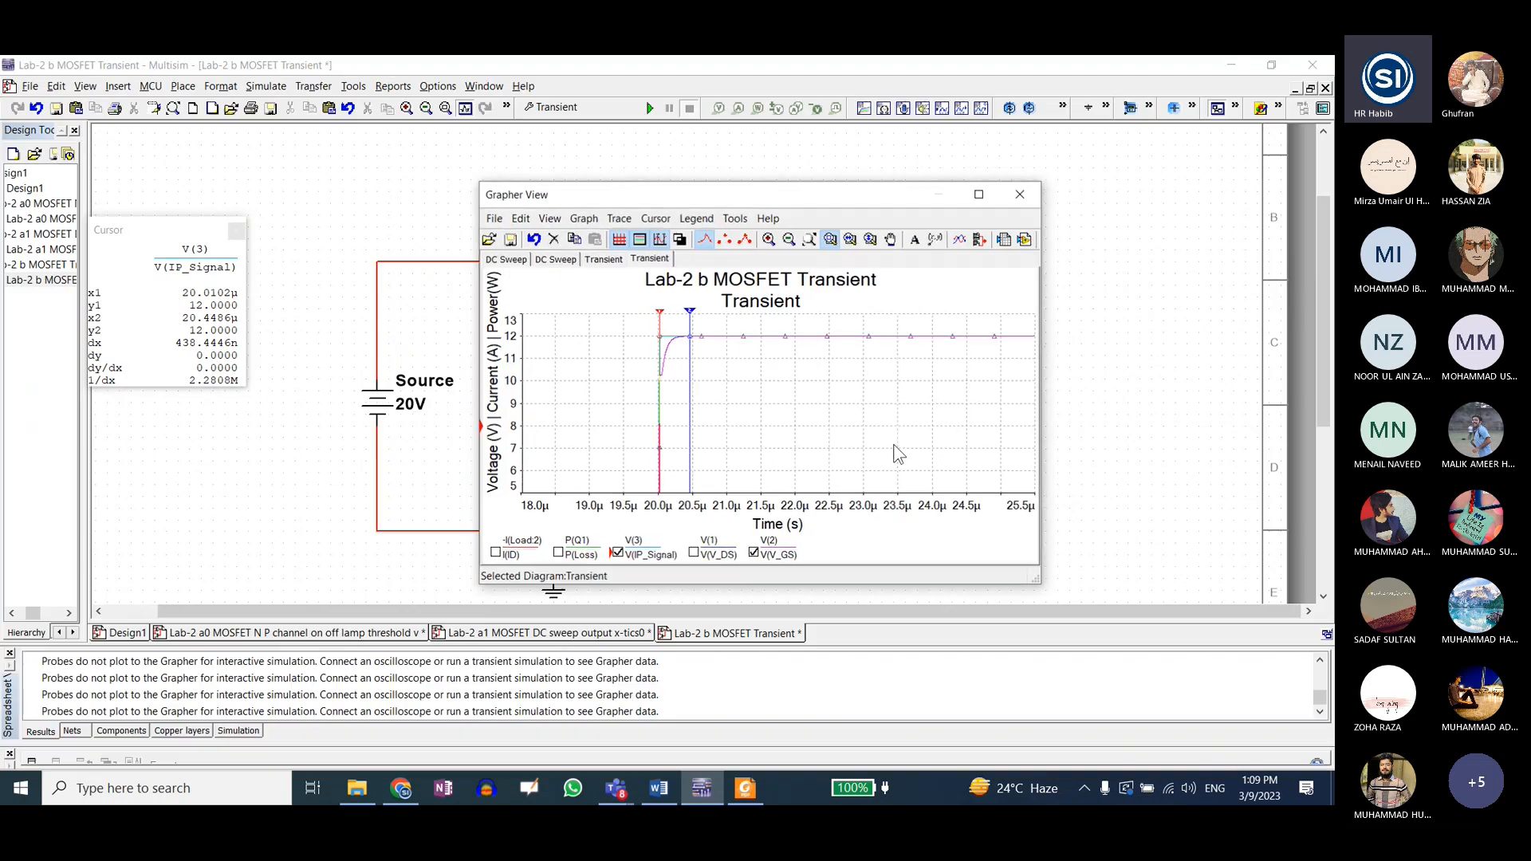
{"action": "left_click", "coordinate": [798, 160]}
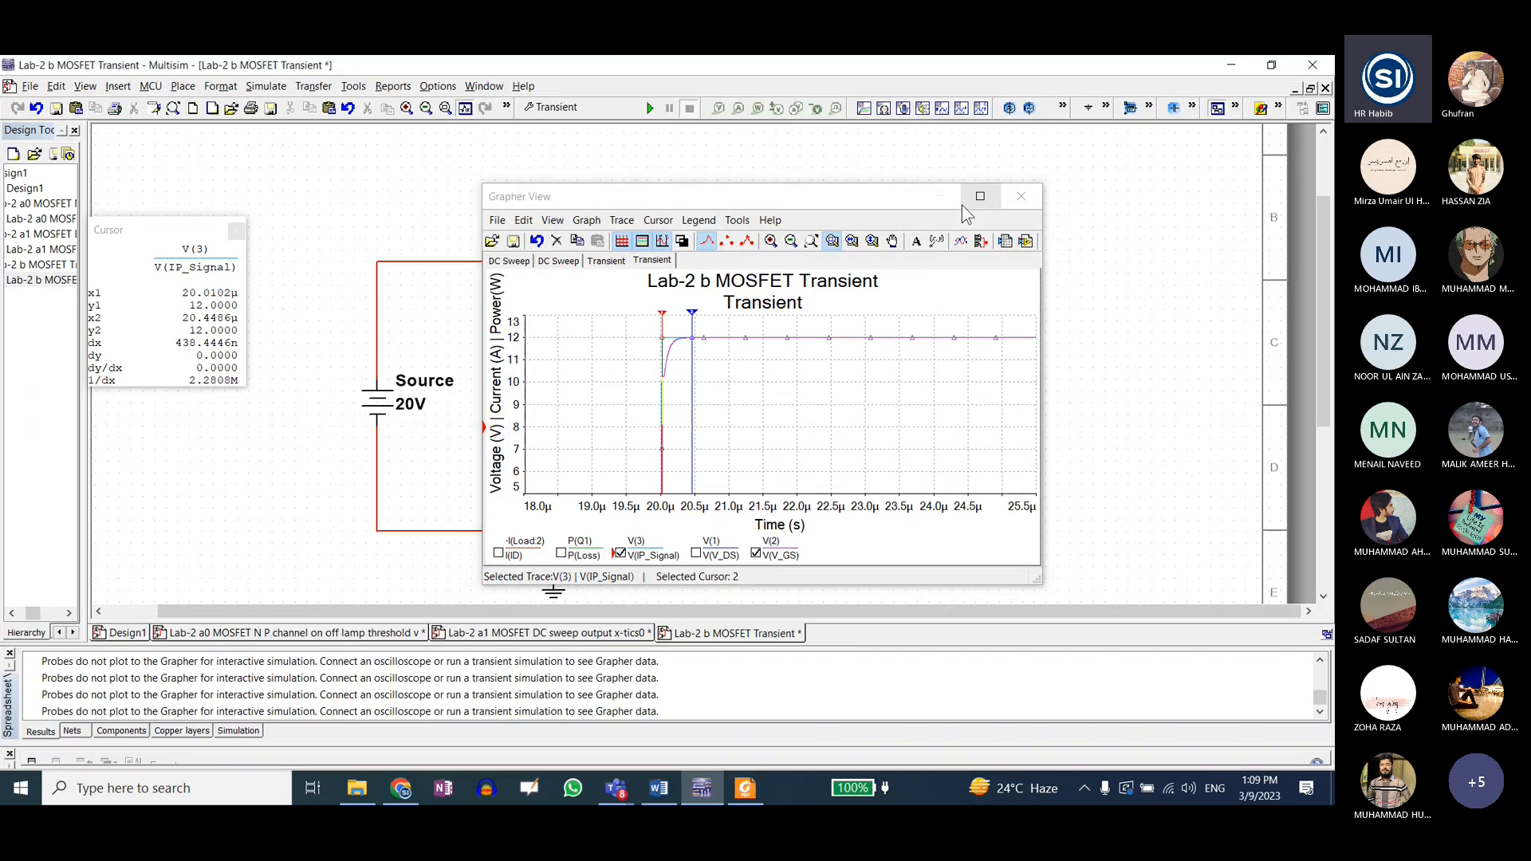
{"action": "left_click_drag", "start_coordinate": [926, 194], "coordinate": [971, 582]}
{"action": "double_click", "coordinate": [706, 399]}
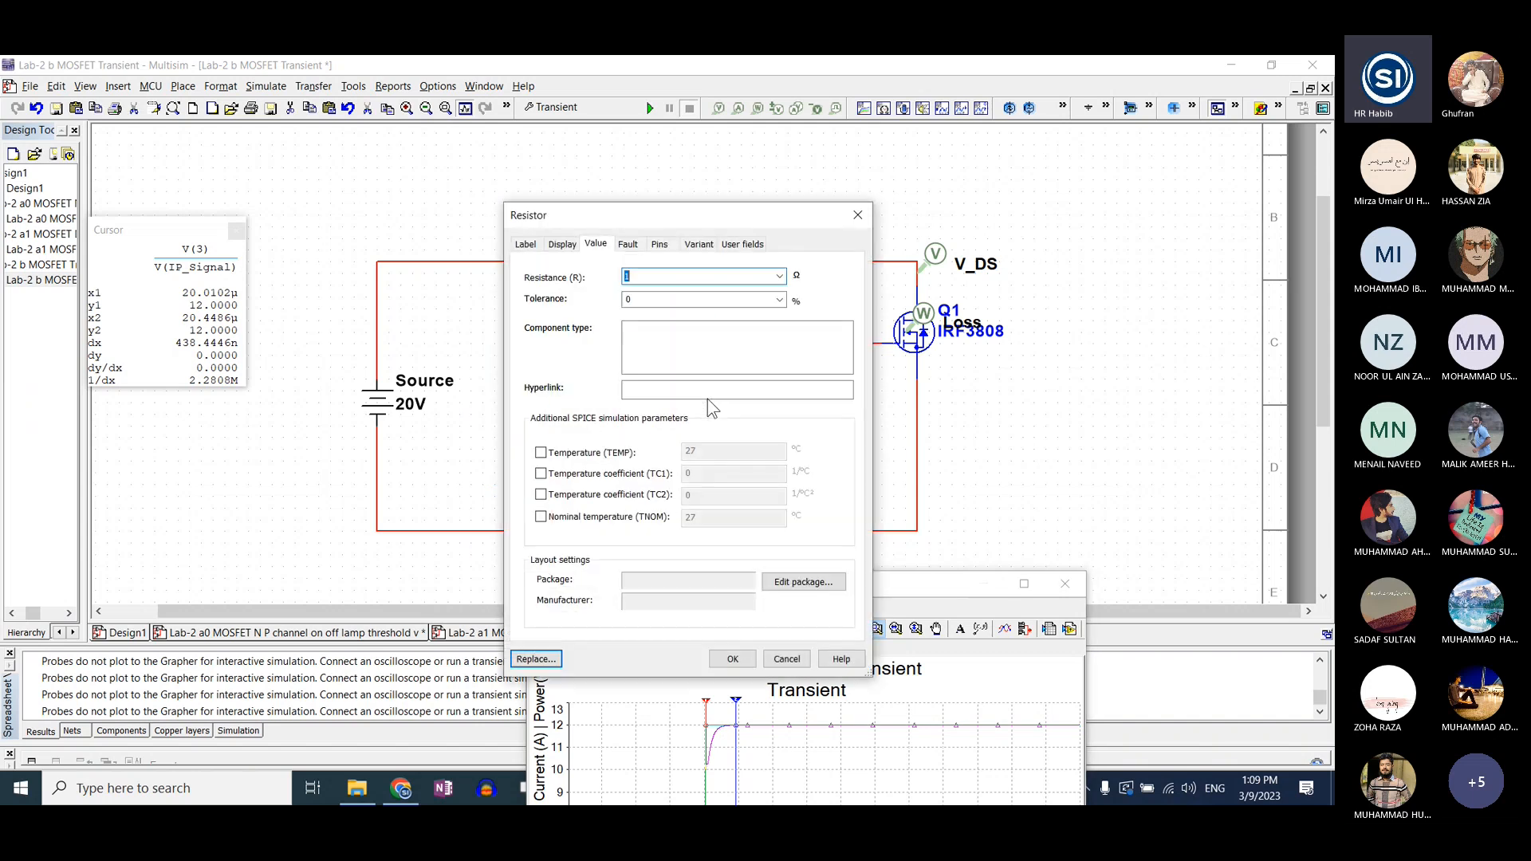
{"action": "type", "text": "10"}
{"action": "left_click", "coordinate": [730, 660]}
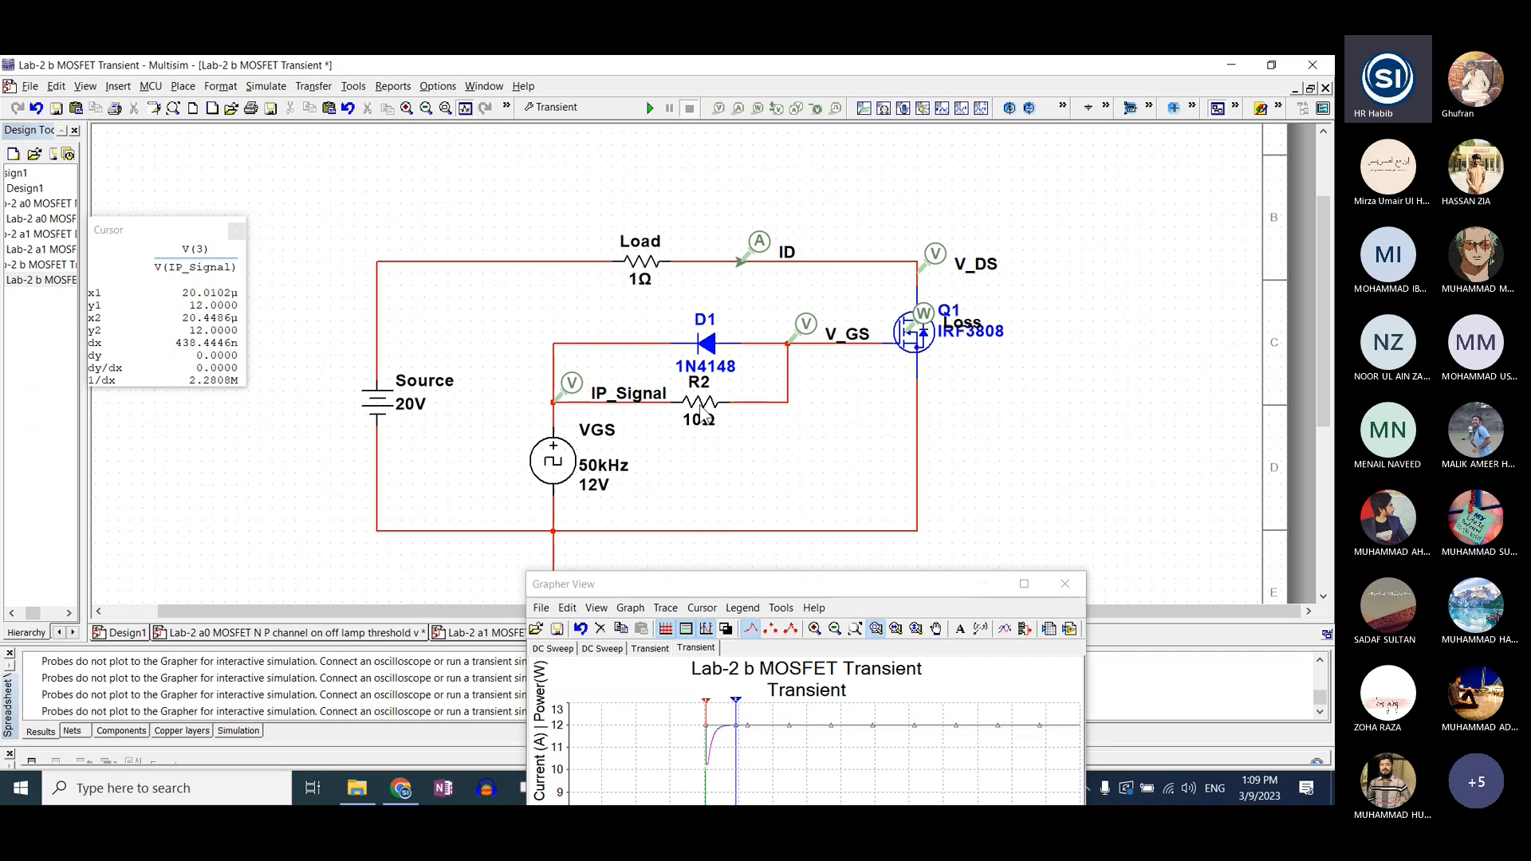
- Review the clock parameters of source VGS without changing them and close the Grapher View
{"action": "double_click", "coordinate": [553, 460]}
{"action": "left_click_drag", "start_coordinate": [712, 217], "coordinate": [694, 165]}
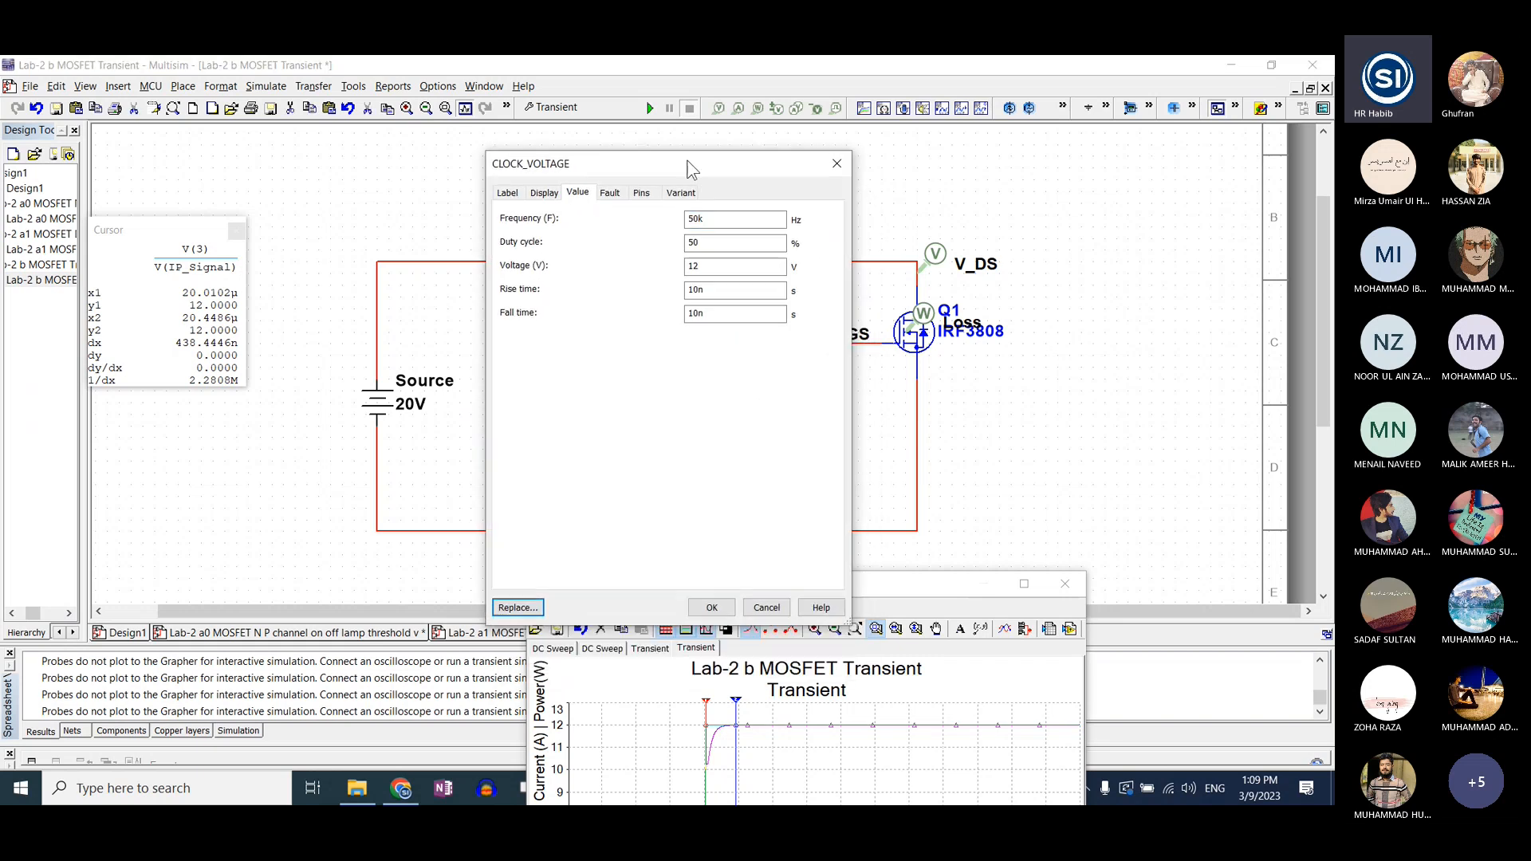
{"action": "left_click", "coordinate": [837, 163]}
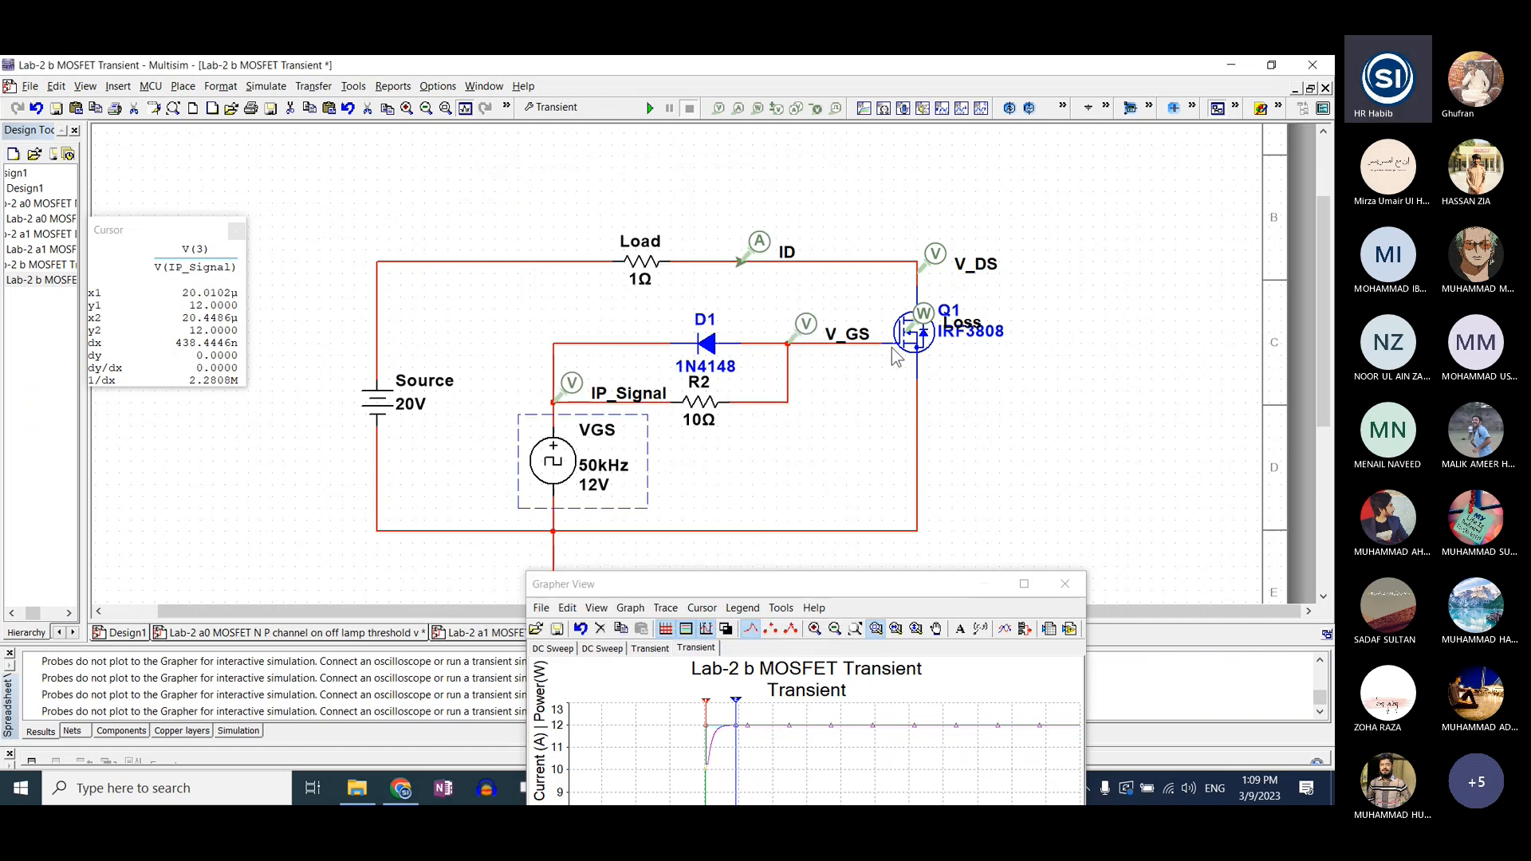
{"action": "left_click", "coordinate": [712, 355]}
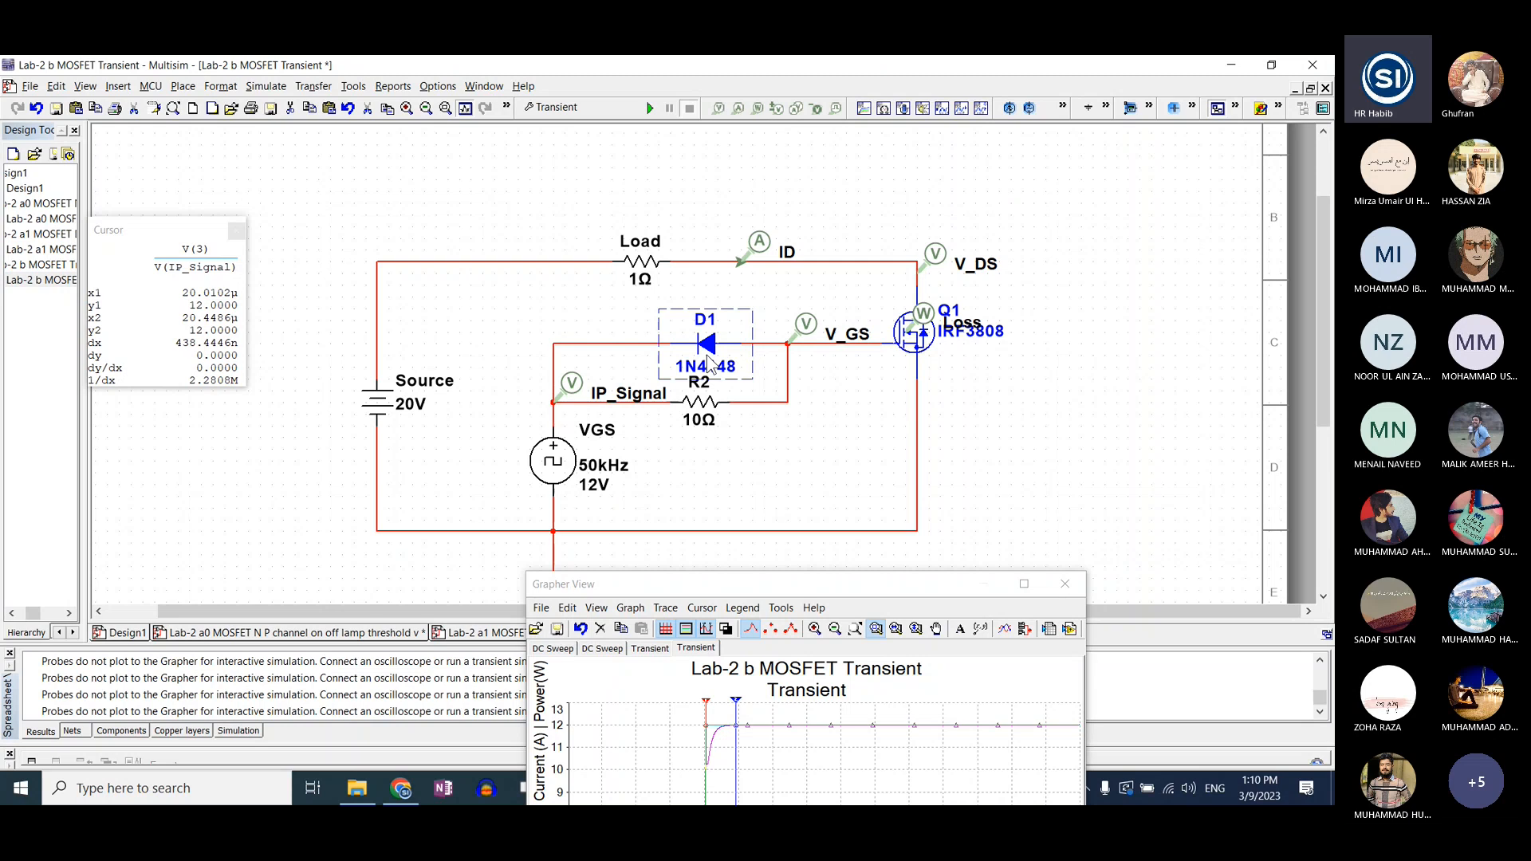
{"action": "double_click", "coordinate": [557, 467]}
{"action": "left_click", "coordinate": [829, 174]}
{"action": "left_click_drag", "start_coordinate": [783, 586], "coordinate": [906, 381]}
{"action": "left_click", "coordinate": [1188, 379]}
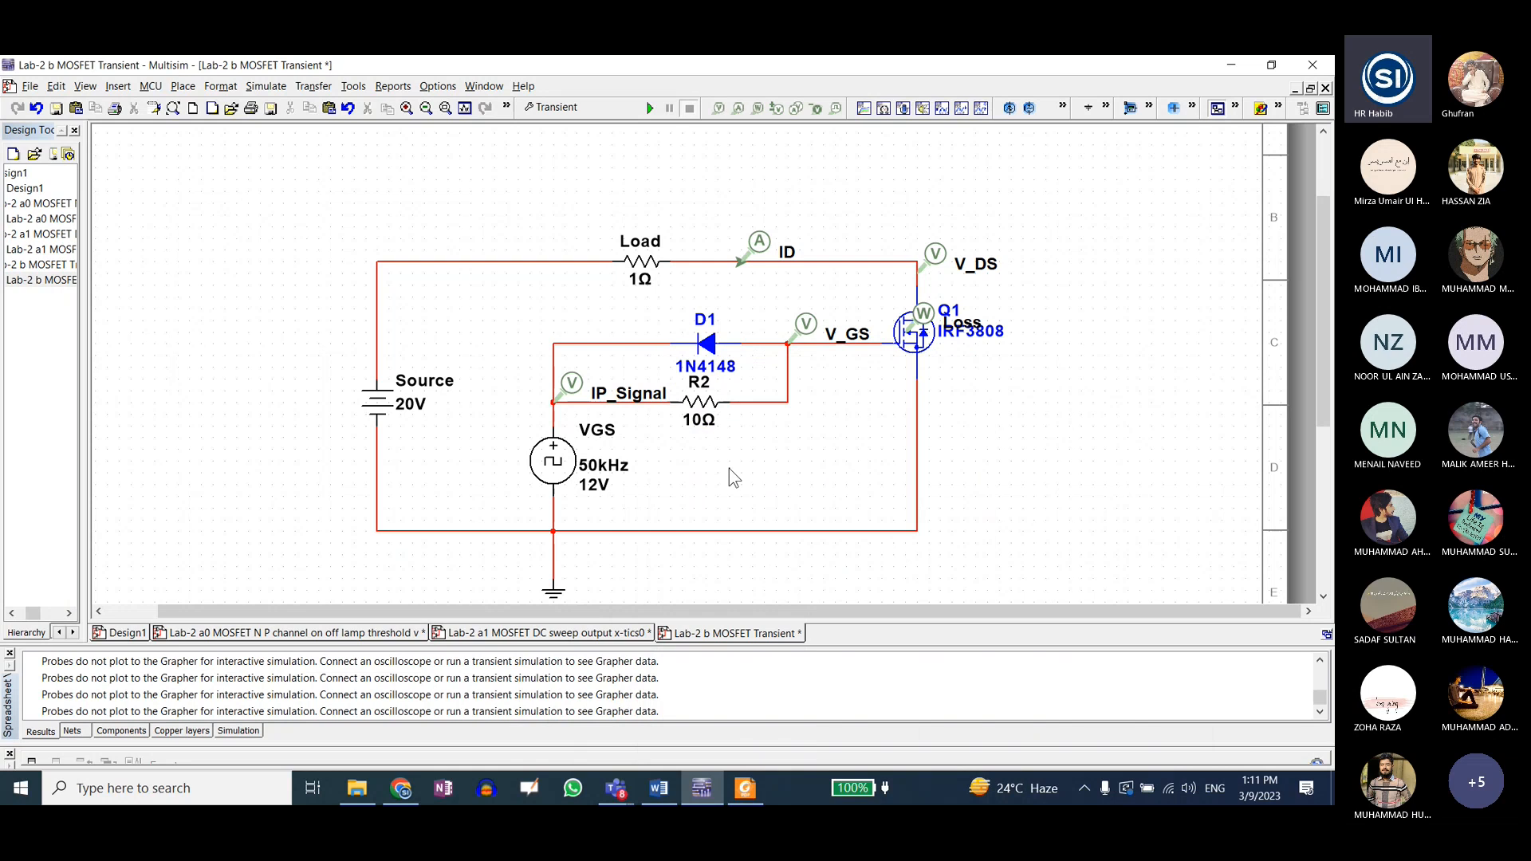
- Check the frequency and duty cycle settings of the VGS clock source again
{"action": "double_click", "coordinate": [552, 474]}
{"action": "left_click", "coordinate": [830, 171]}
{"action": "left_click", "coordinate": [807, 327]}
{"action": "left_click", "coordinate": [858, 394]}
{"action": "double_click", "coordinate": [550, 470]}
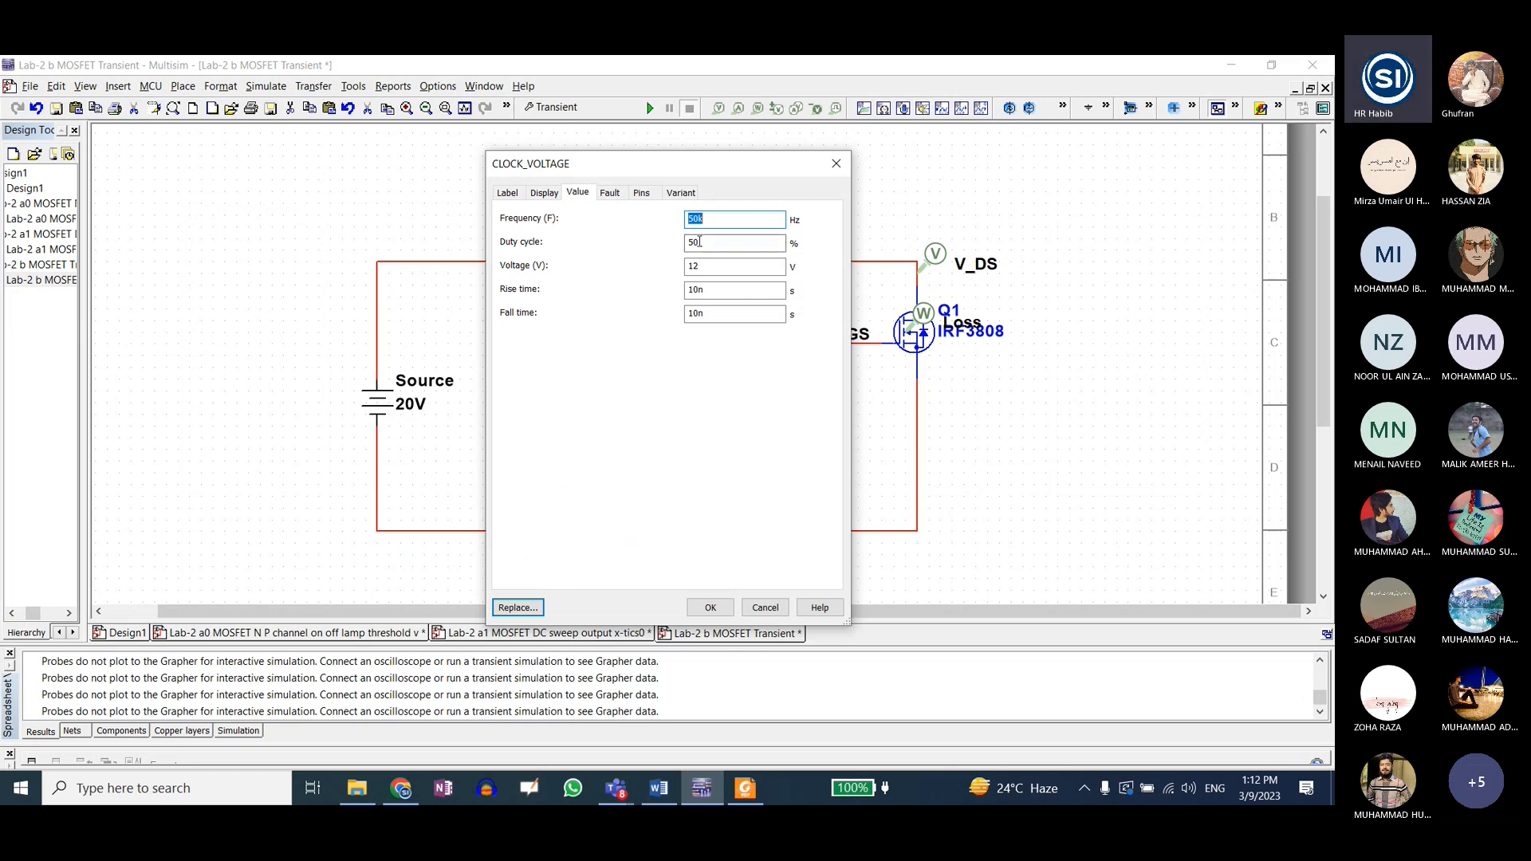
{"action": "key", "text": "Tab"}
{"action": "left_click", "coordinate": [708, 609]}
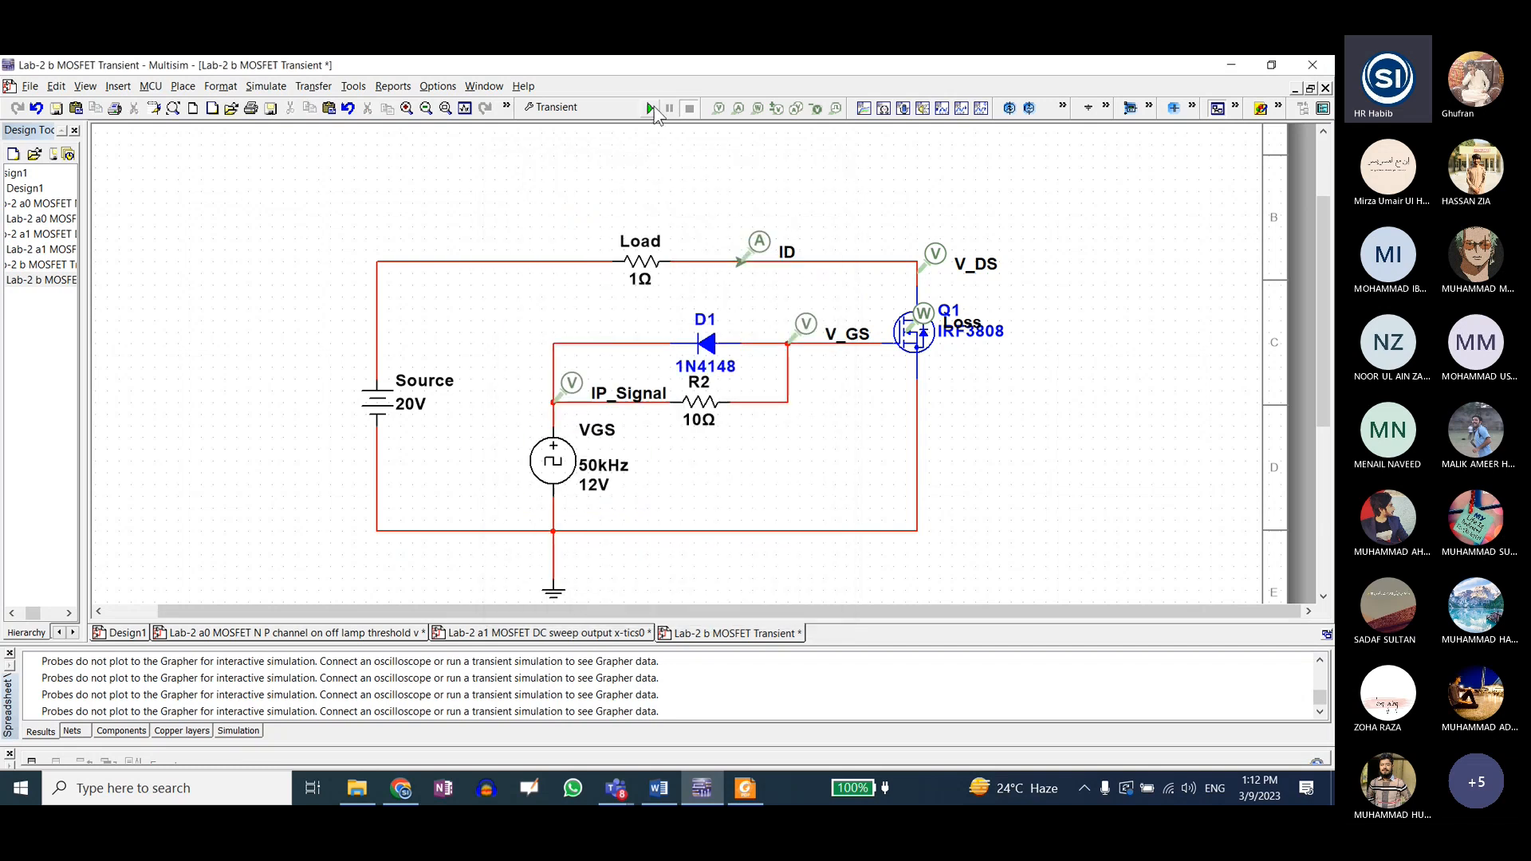
- Rerun the transient simulation, maximize the Grapher View with the new plot and hide the cursors
{"action": "key", "text": "F5"}
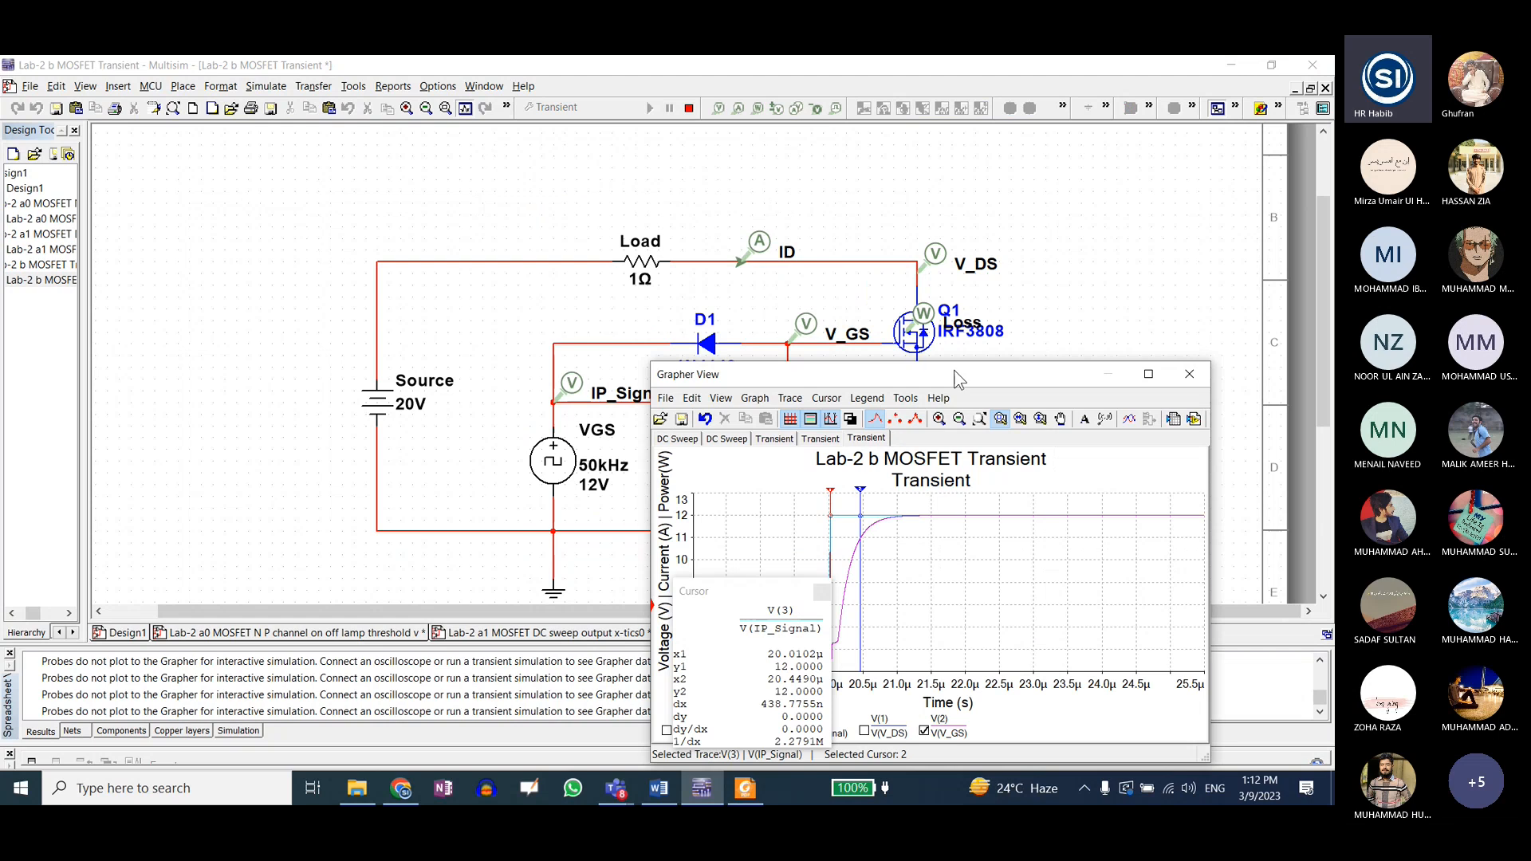
{"action": "left_click_drag", "start_coordinate": [957, 378], "coordinate": [762, 228]}
{"action": "left_click", "coordinate": [787, 279]}
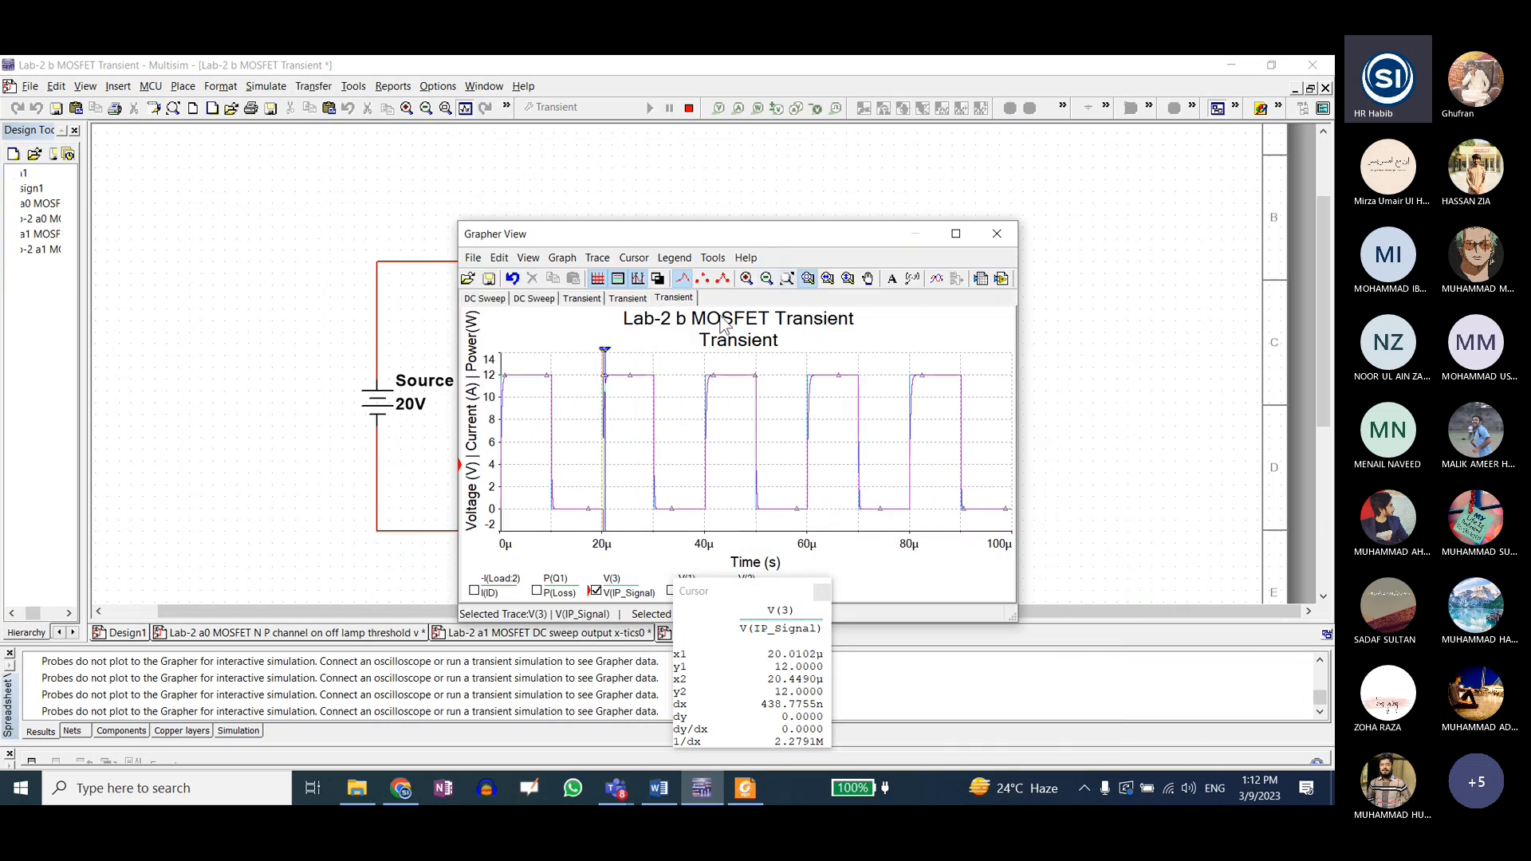
{"action": "left_click", "coordinate": [955, 234]}
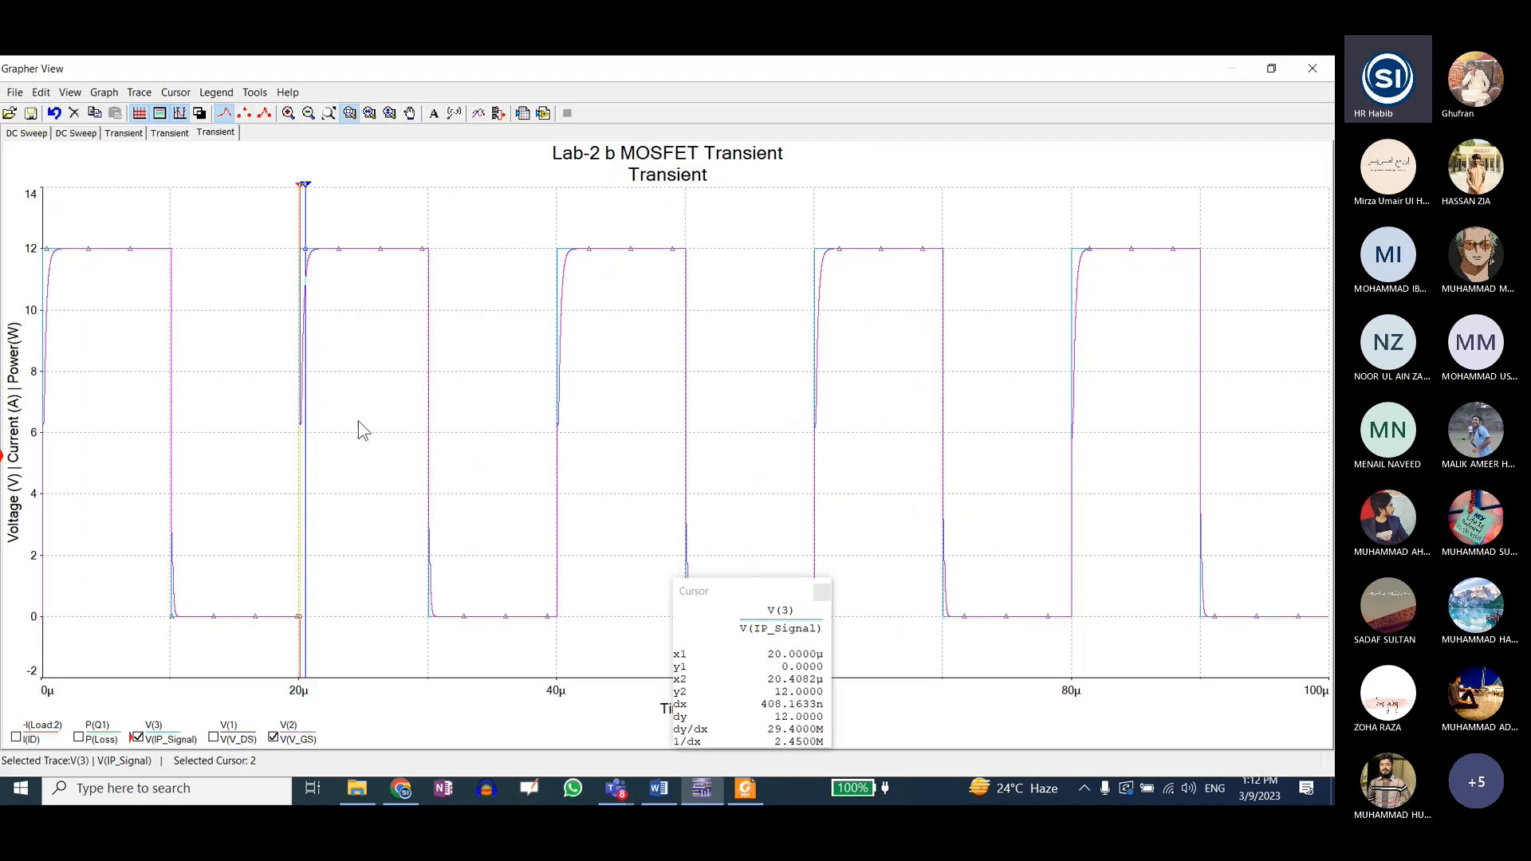
{"action": "left_click", "coordinate": [178, 116]}
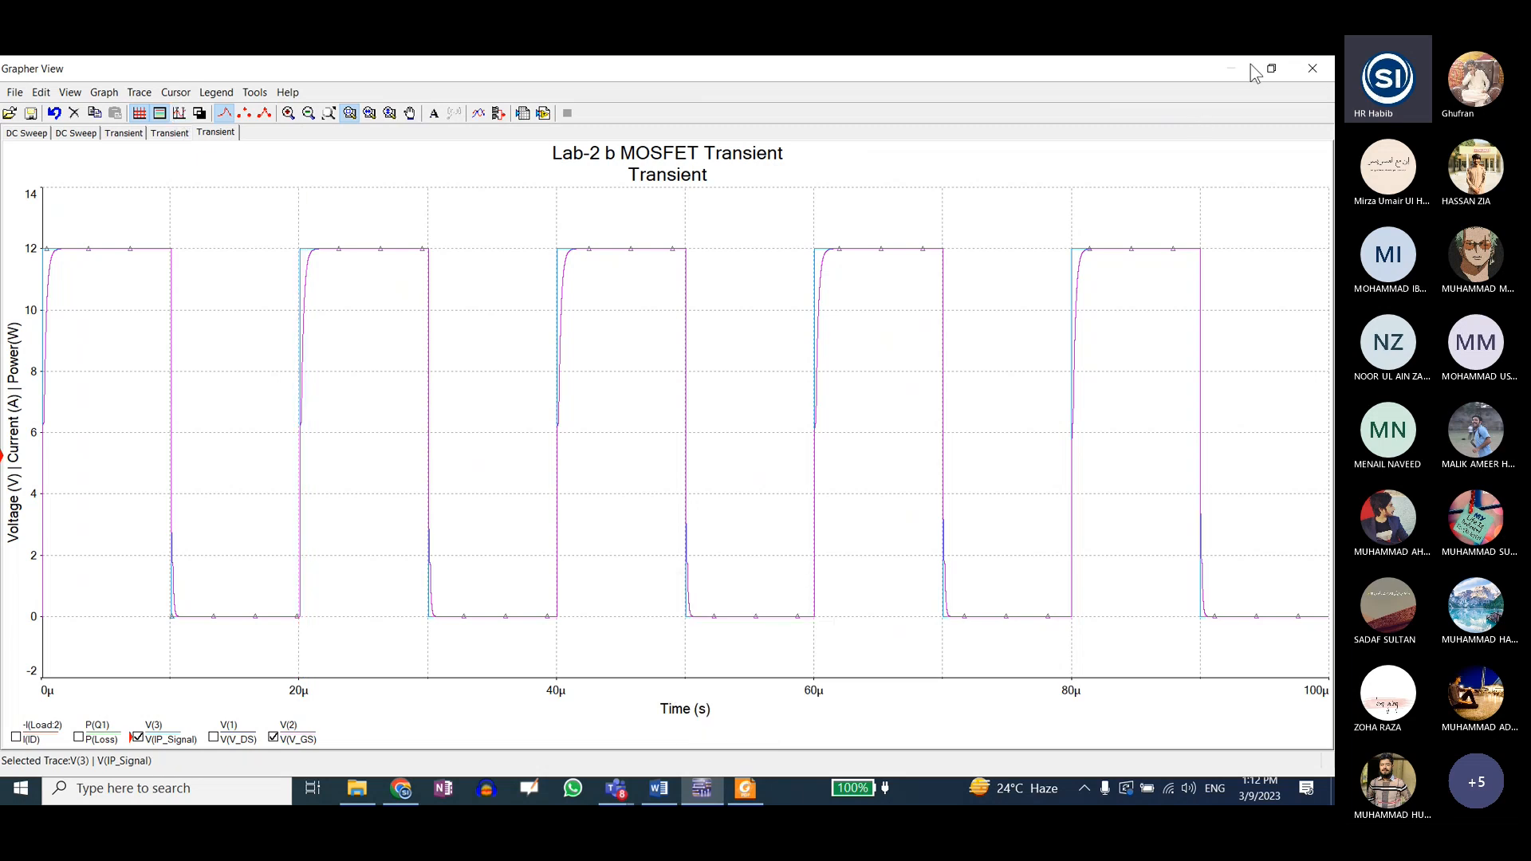
- Set the duty cycle of the VGS clock source to 90 %
{"action": "left_click", "coordinate": [1271, 69]}
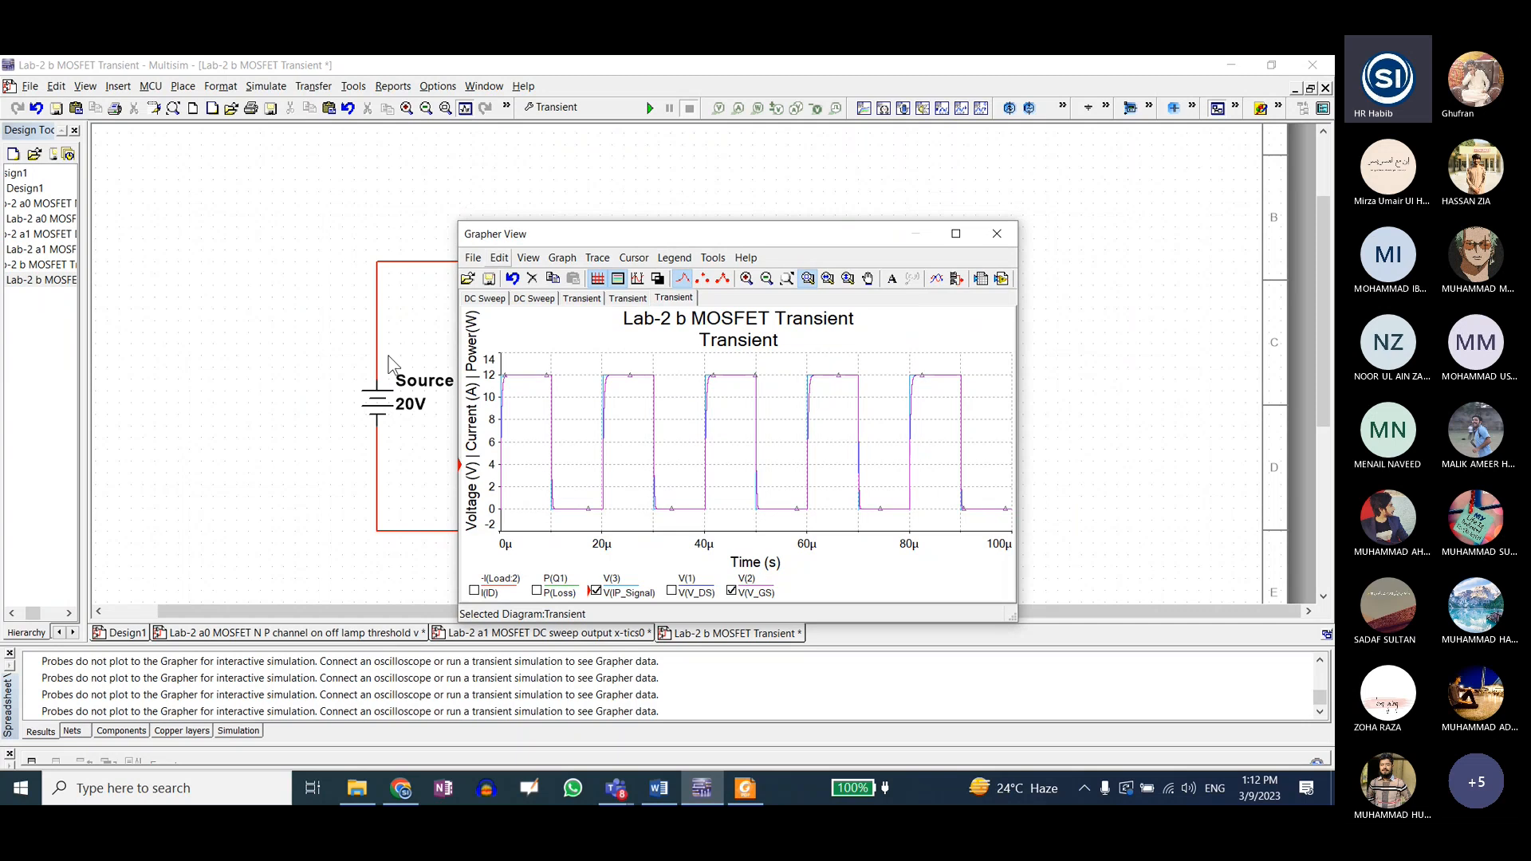
{"action": "left_click_drag", "start_coordinate": [579, 234], "coordinate": [924, 230]}
{"action": "double_click", "coordinate": [556, 470]}
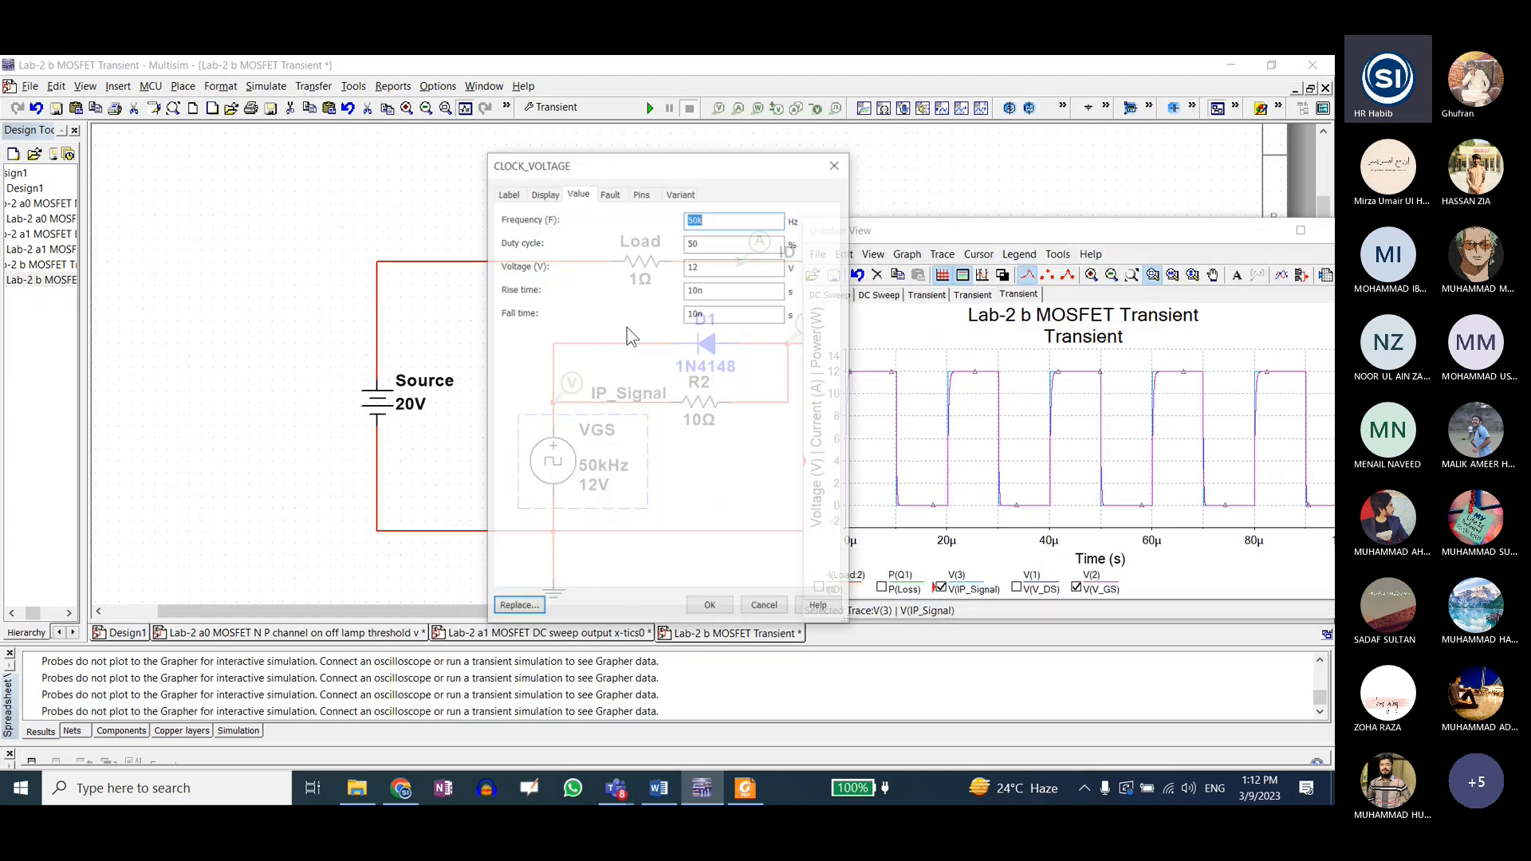
{"action": "key", "text": "Tab"}
{"action": "type", "text": "90"}
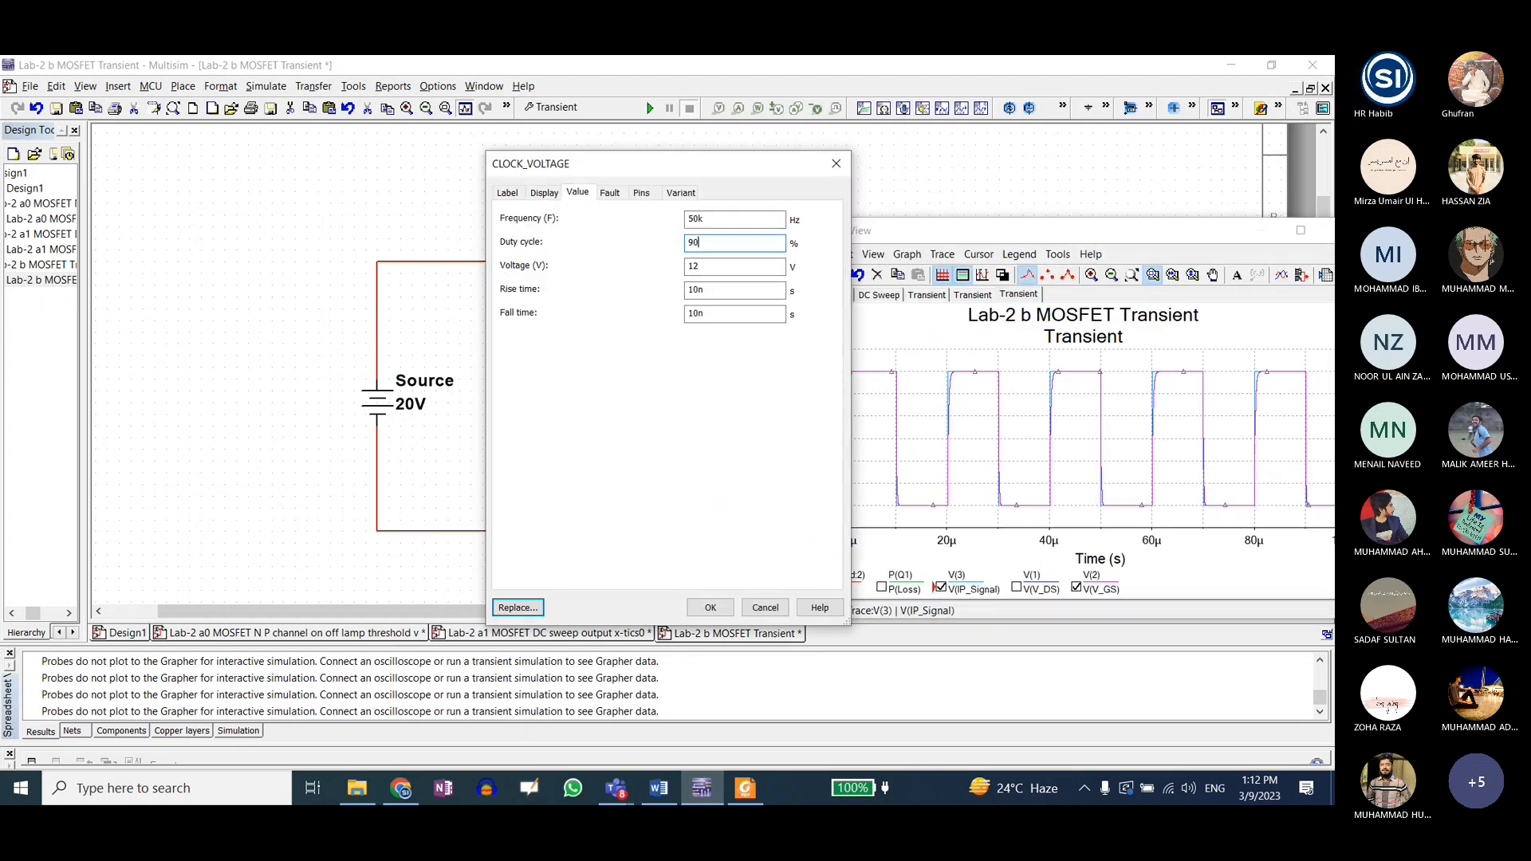
{"action": "left_click", "coordinate": [710, 606]}
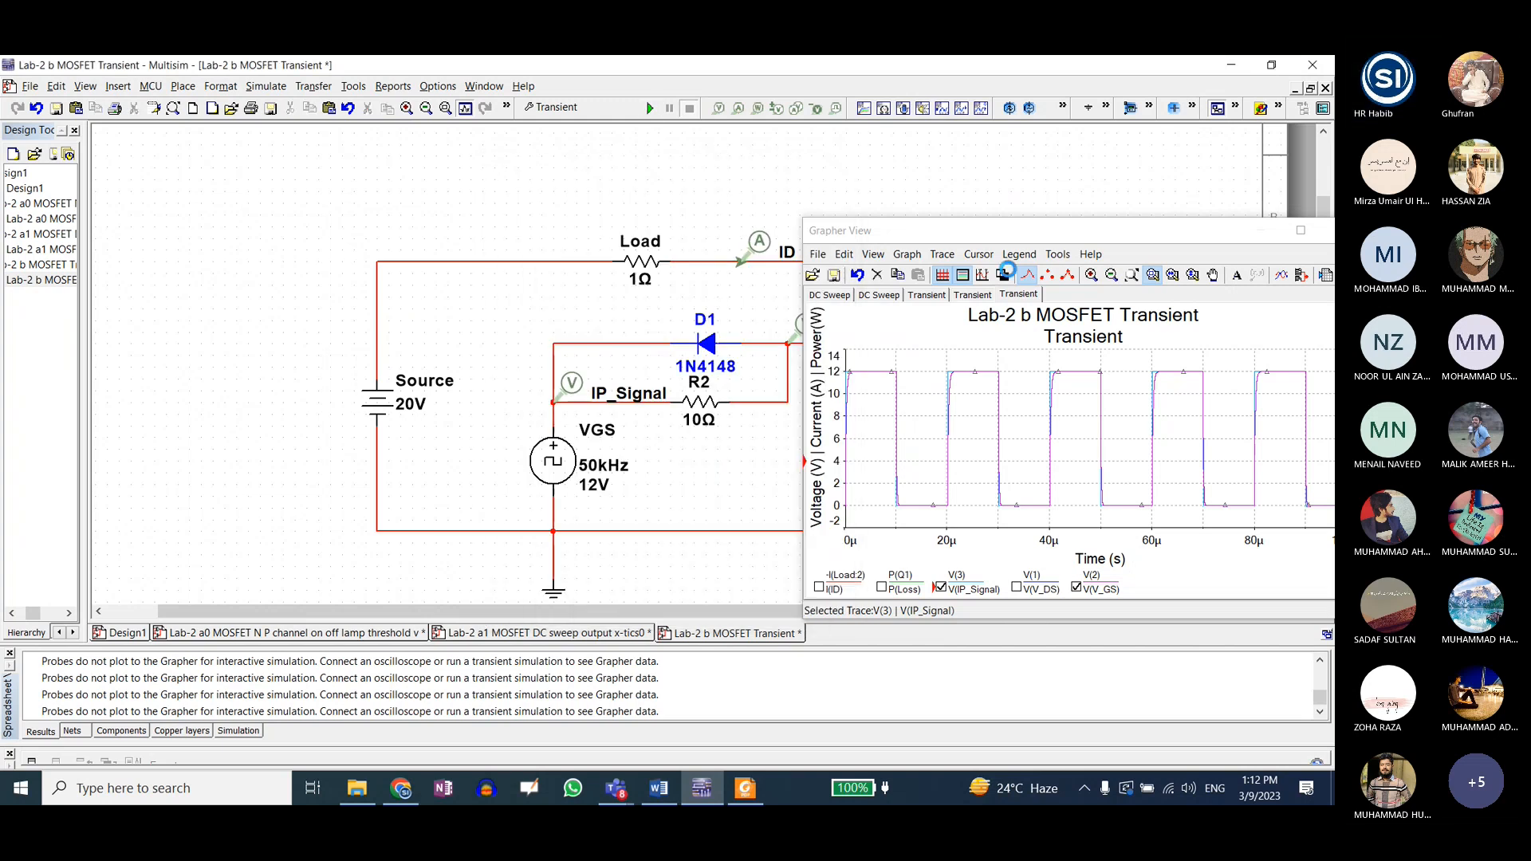
- Rerun the transient simulation and examine the input signal and gate voltage waveforms in the maximized Grapher View
{"action": "left_click_drag", "start_coordinate": [1042, 228], "coordinate": [533, 183]}
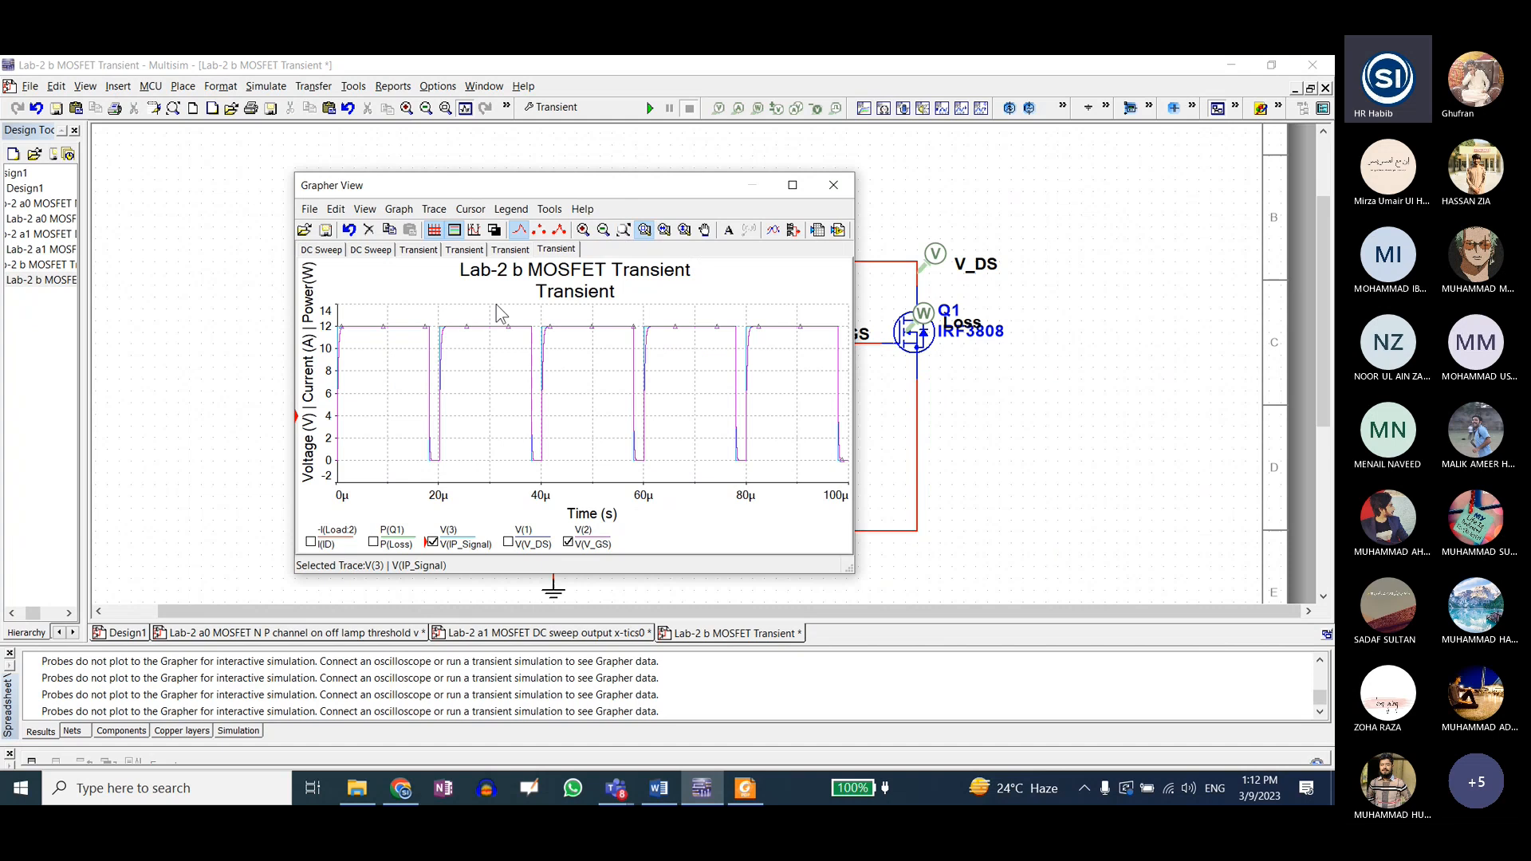
{"action": "left_click", "coordinate": [805, 190]}
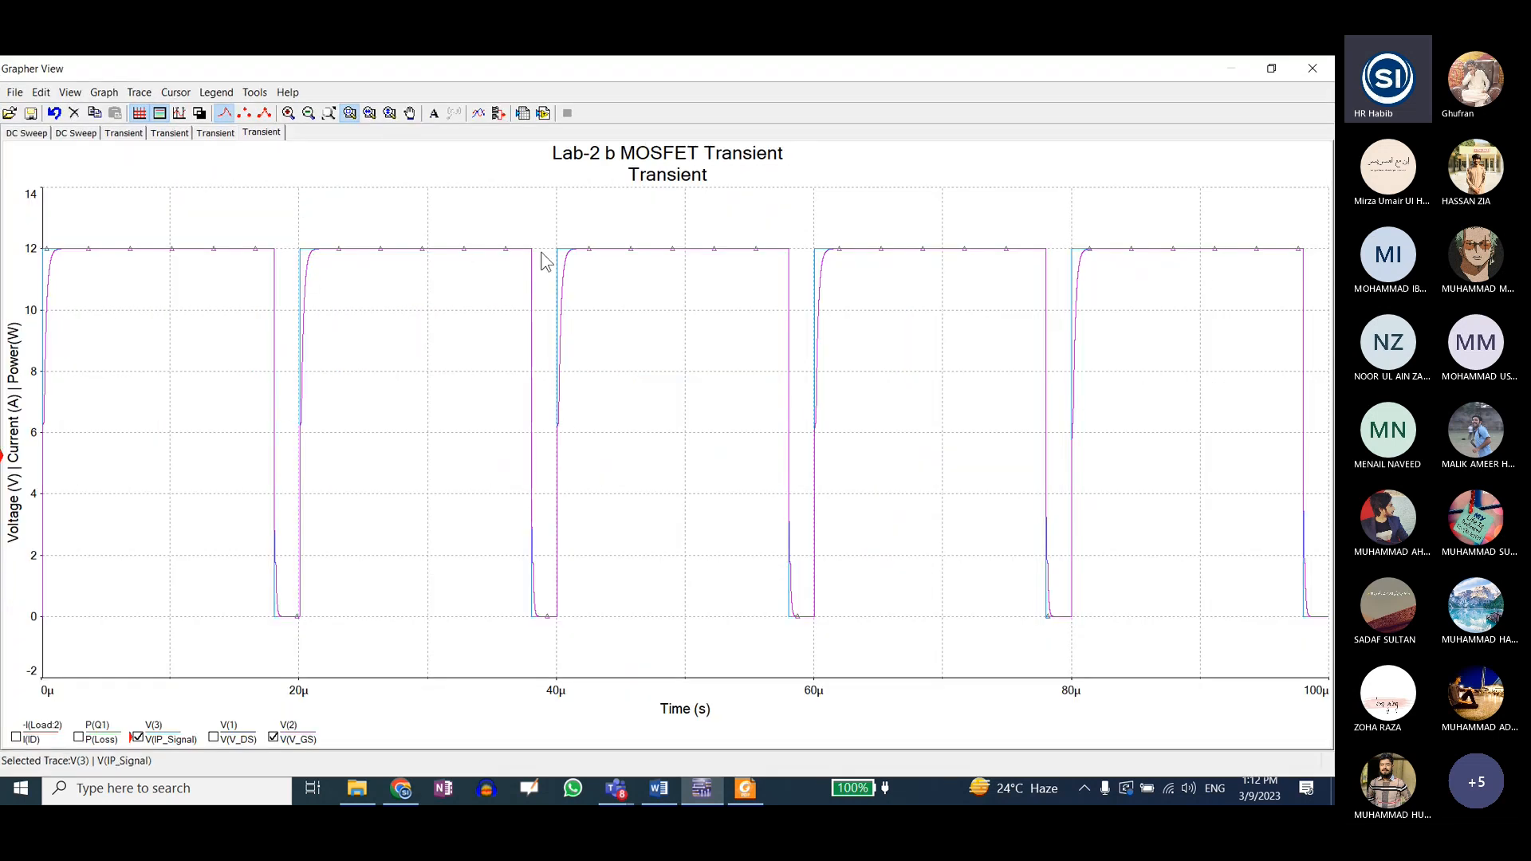
{"action": "left_click", "coordinate": [560, 601]}
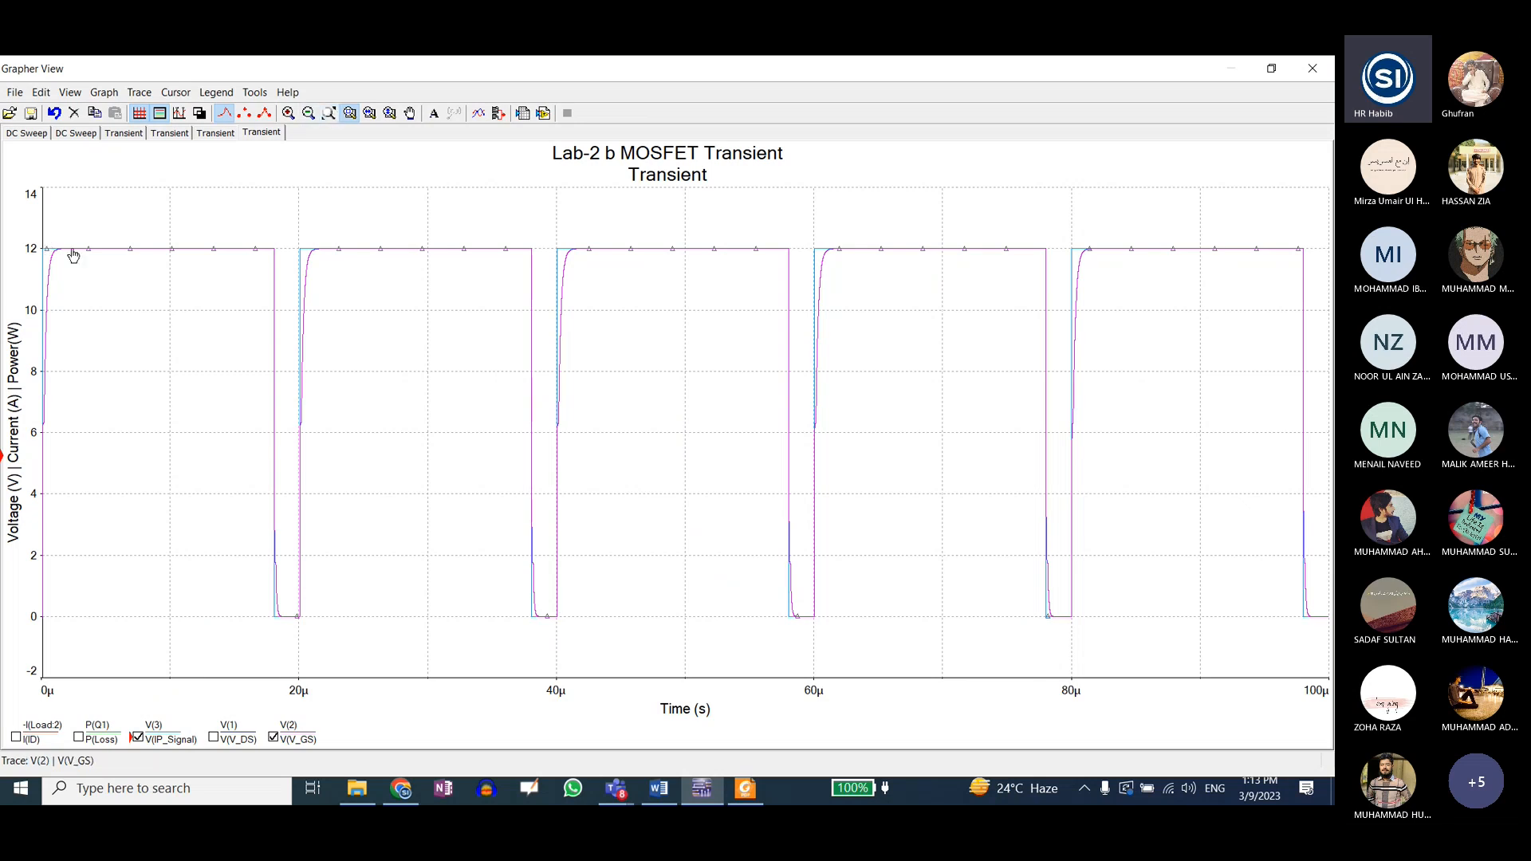
{"action": "left_click", "coordinate": [44, 253]}
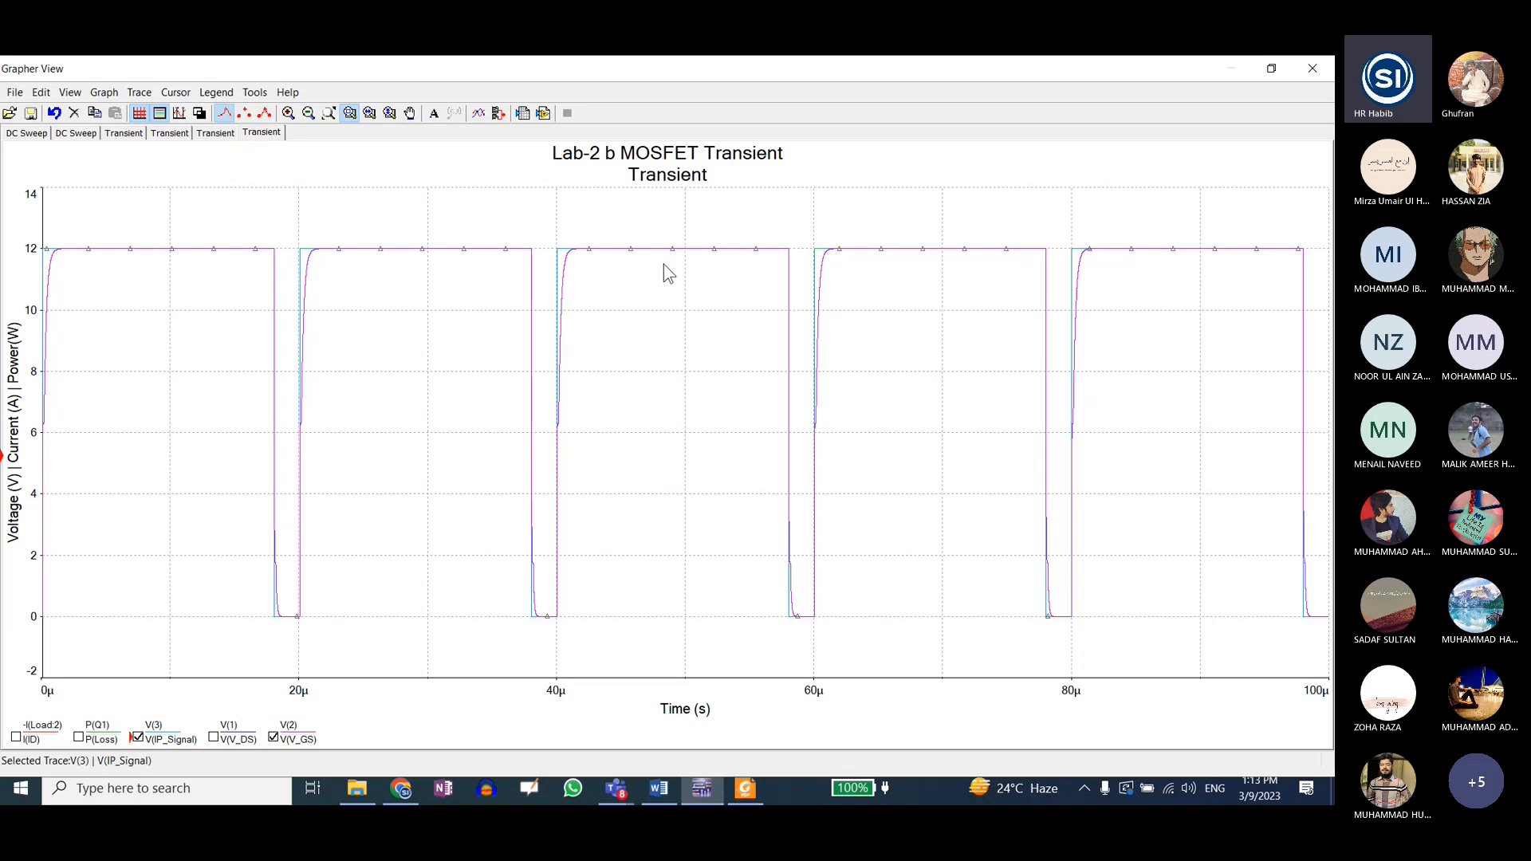
- Set the rise time of the VGS clock source to 100 ns and try to lengthen its fall time as well
{"action": "left_click", "coordinate": [1270, 69]}
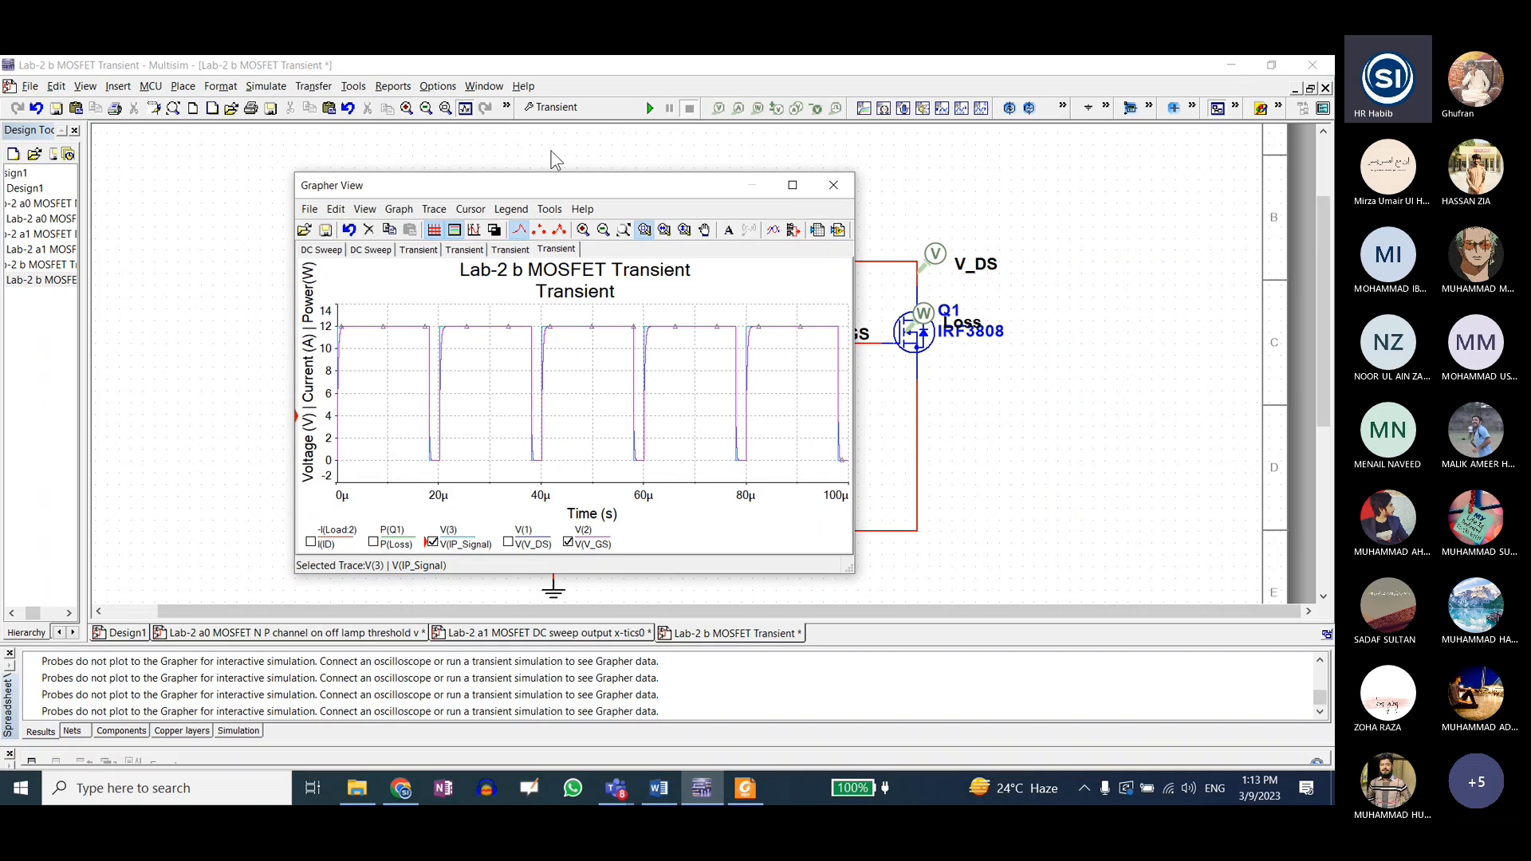
{"action": "left_click_drag", "start_coordinate": [537, 180], "coordinate": [991, 128]}
{"action": "double_click", "coordinate": [545, 550]}
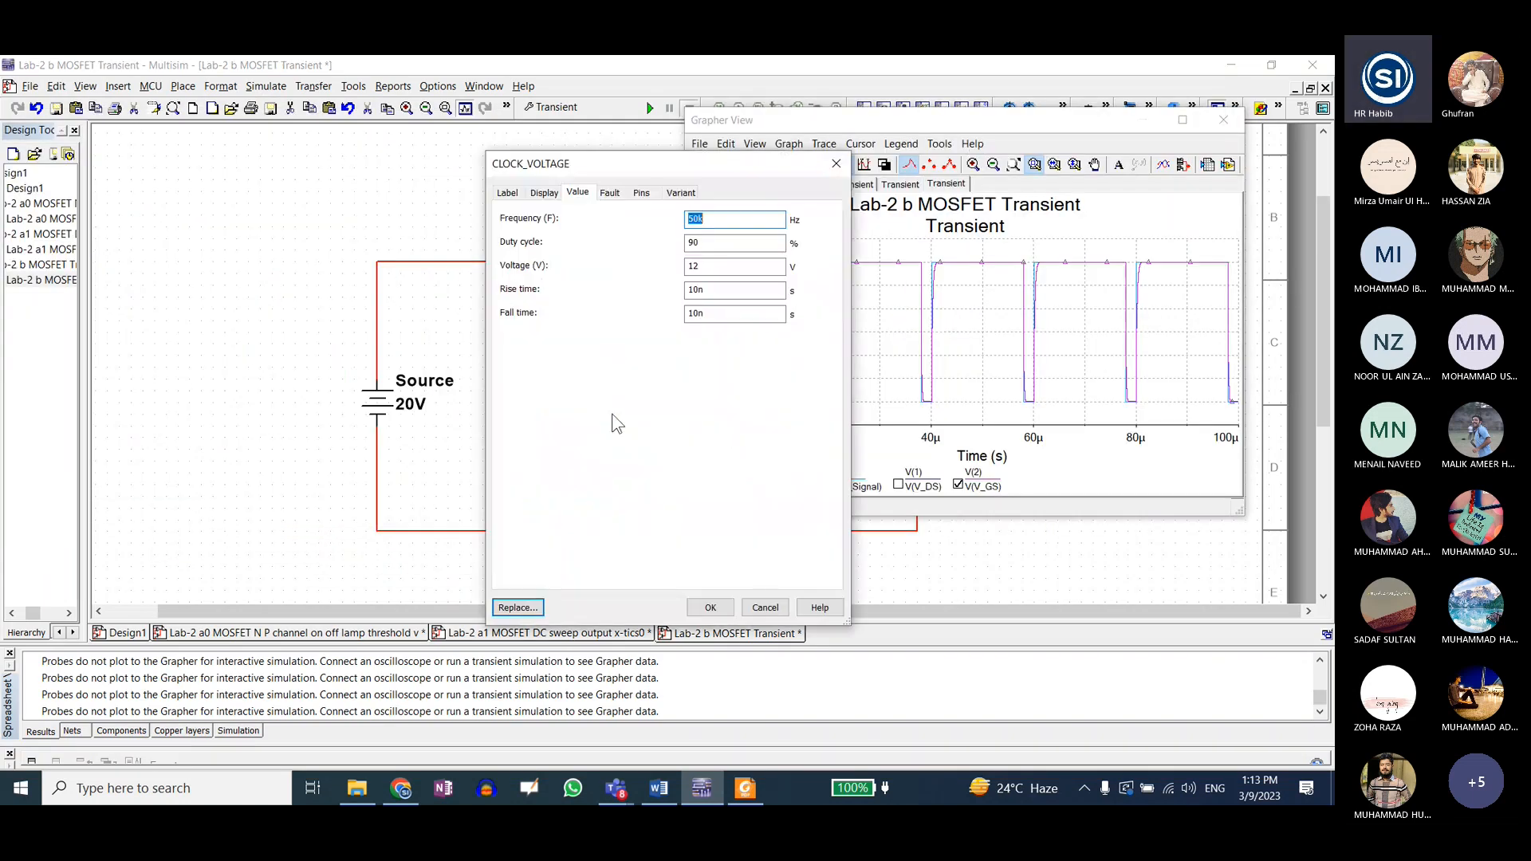
{"action": "left_click", "coordinate": [705, 291]}
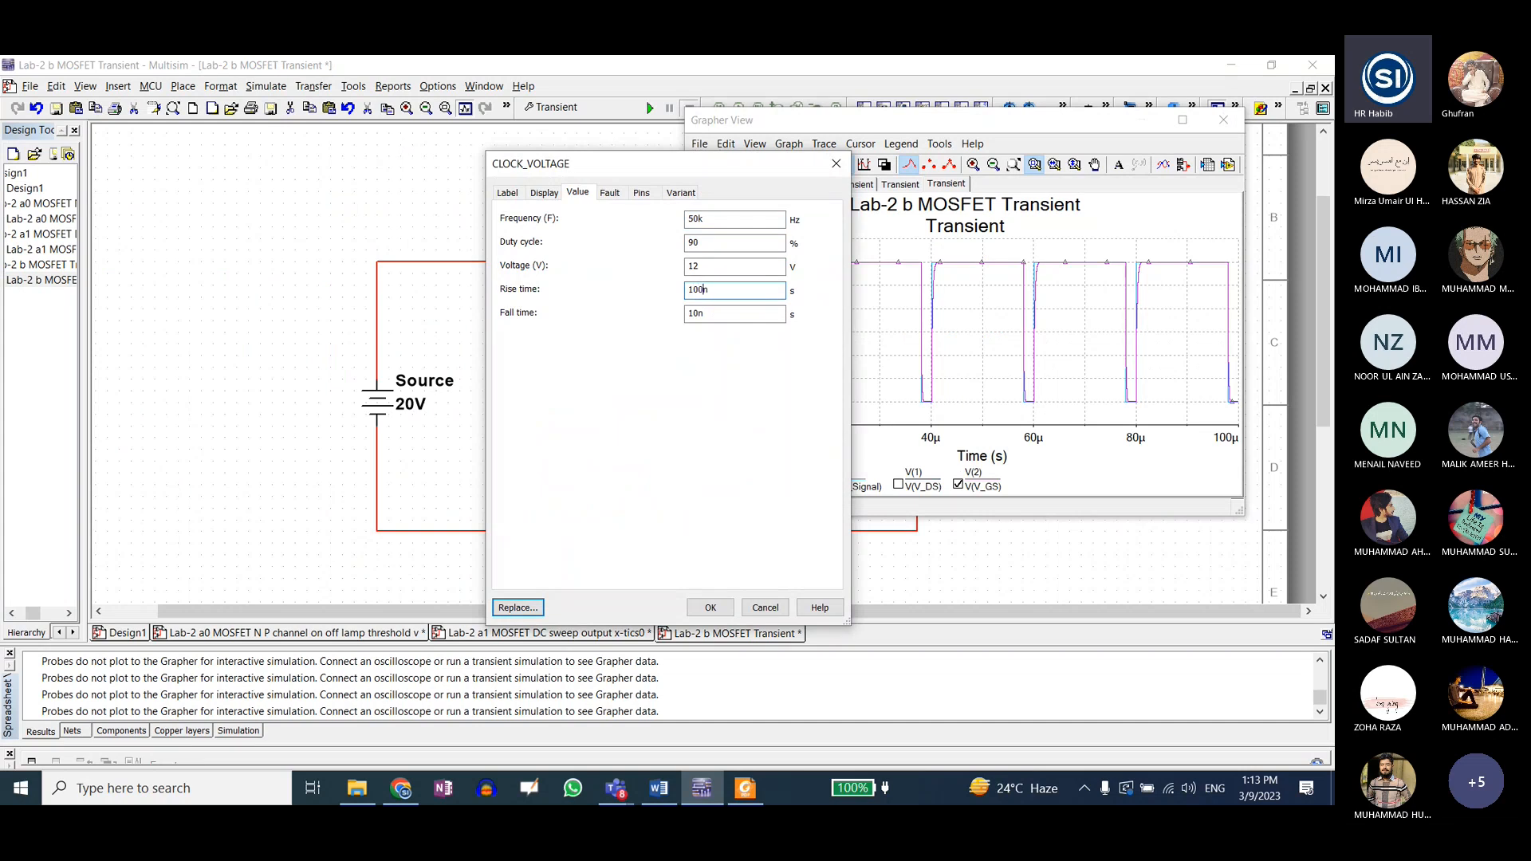
{"action": "left_click", "coordinate": [701, 312]}
{"action": "type", "text": "0"}
{"action": "left_click", "coordinate": [711, 607]}
- Rerun the transient simulation and show only the IP_Signal trace in the maximized Grapher View
{"action": "left_click", "coordinate": [649, 107]}
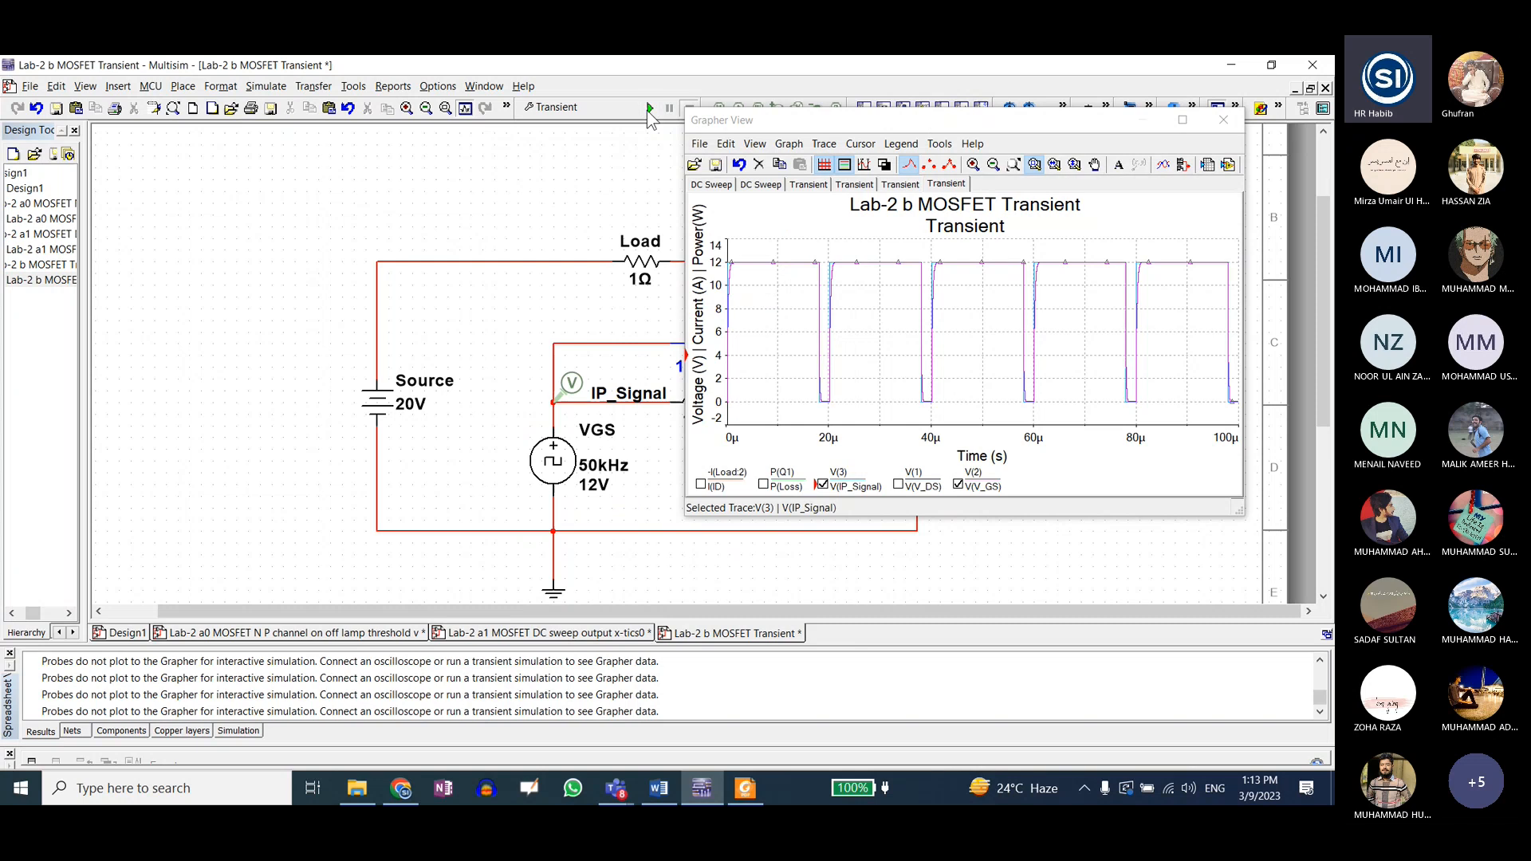
{"action": "left_click", "coordinate": [1183, 120]}
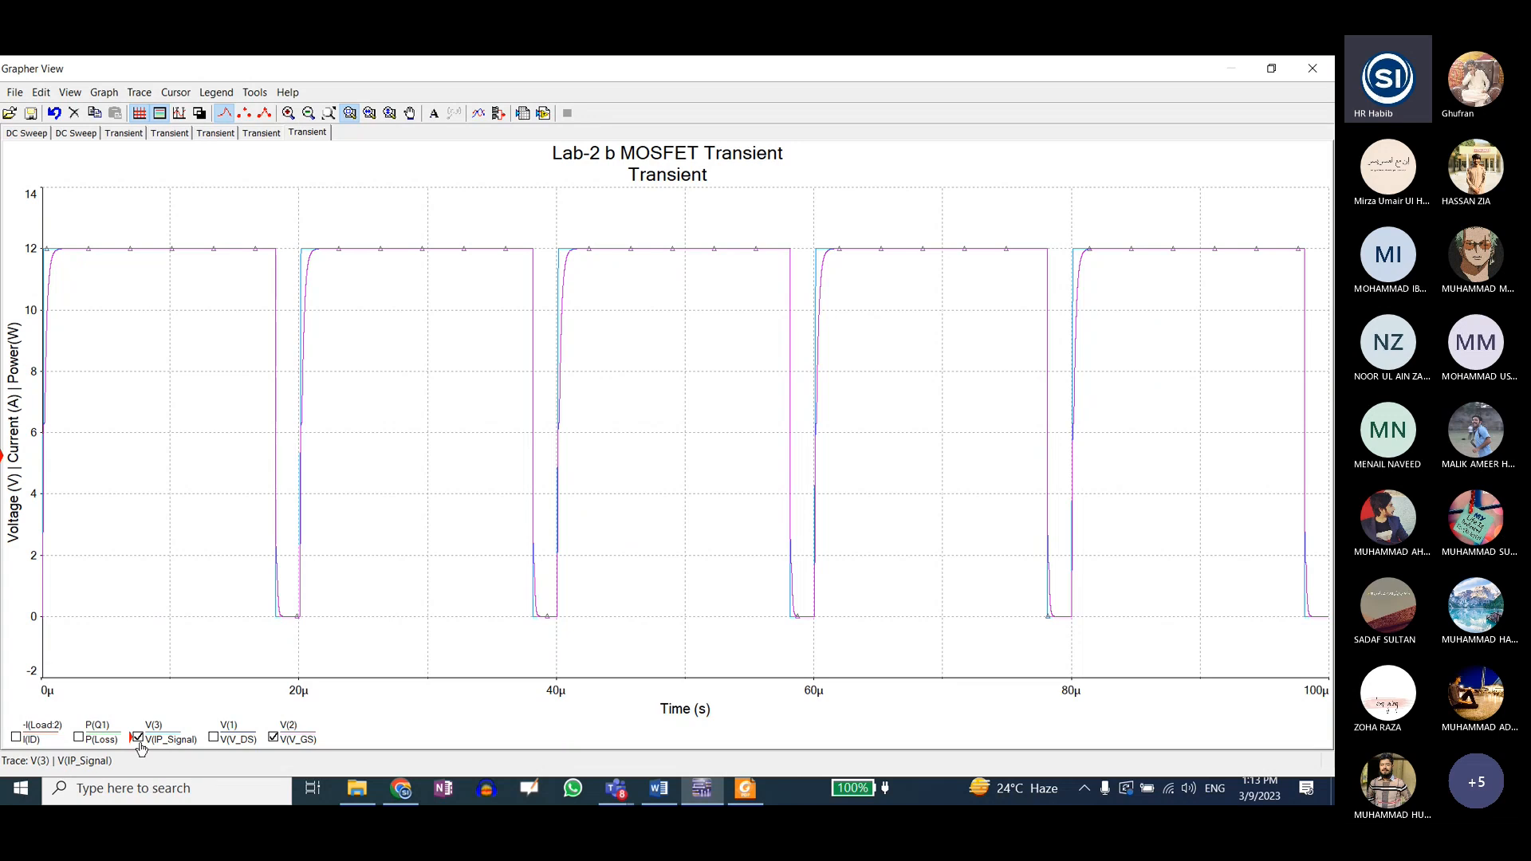
{"action": "left_click", "coordinate": [274, 738]}
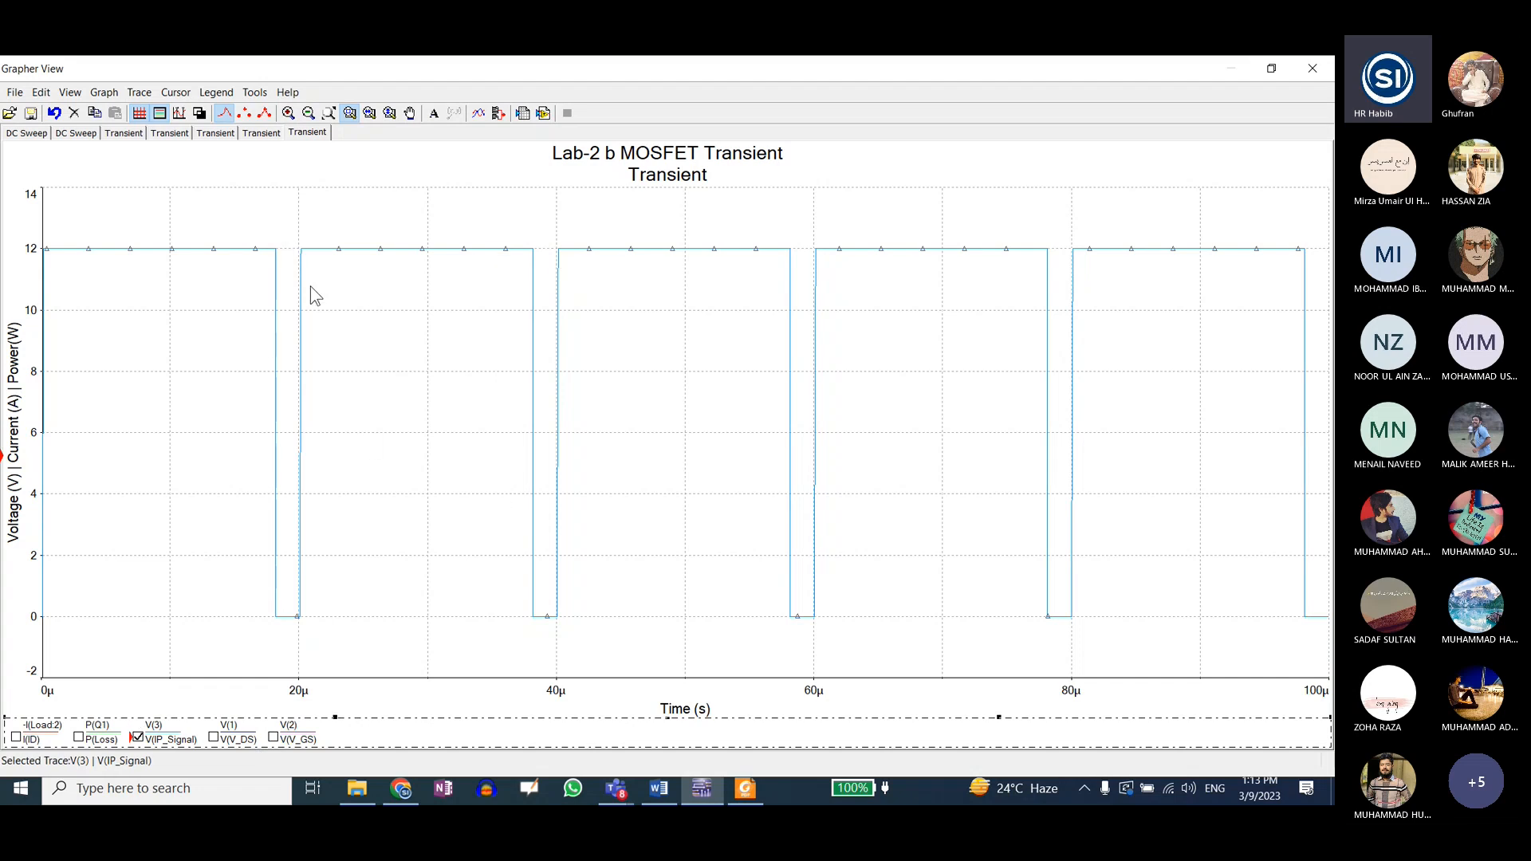
- Measure the IP_Signal rise time at the 20 µs edge with cursors at about 20.00 µs and 20.10 µs
{"action": "left_click_drag", "start_coordinate": [290, 241], "coordinate": [310, 633]}
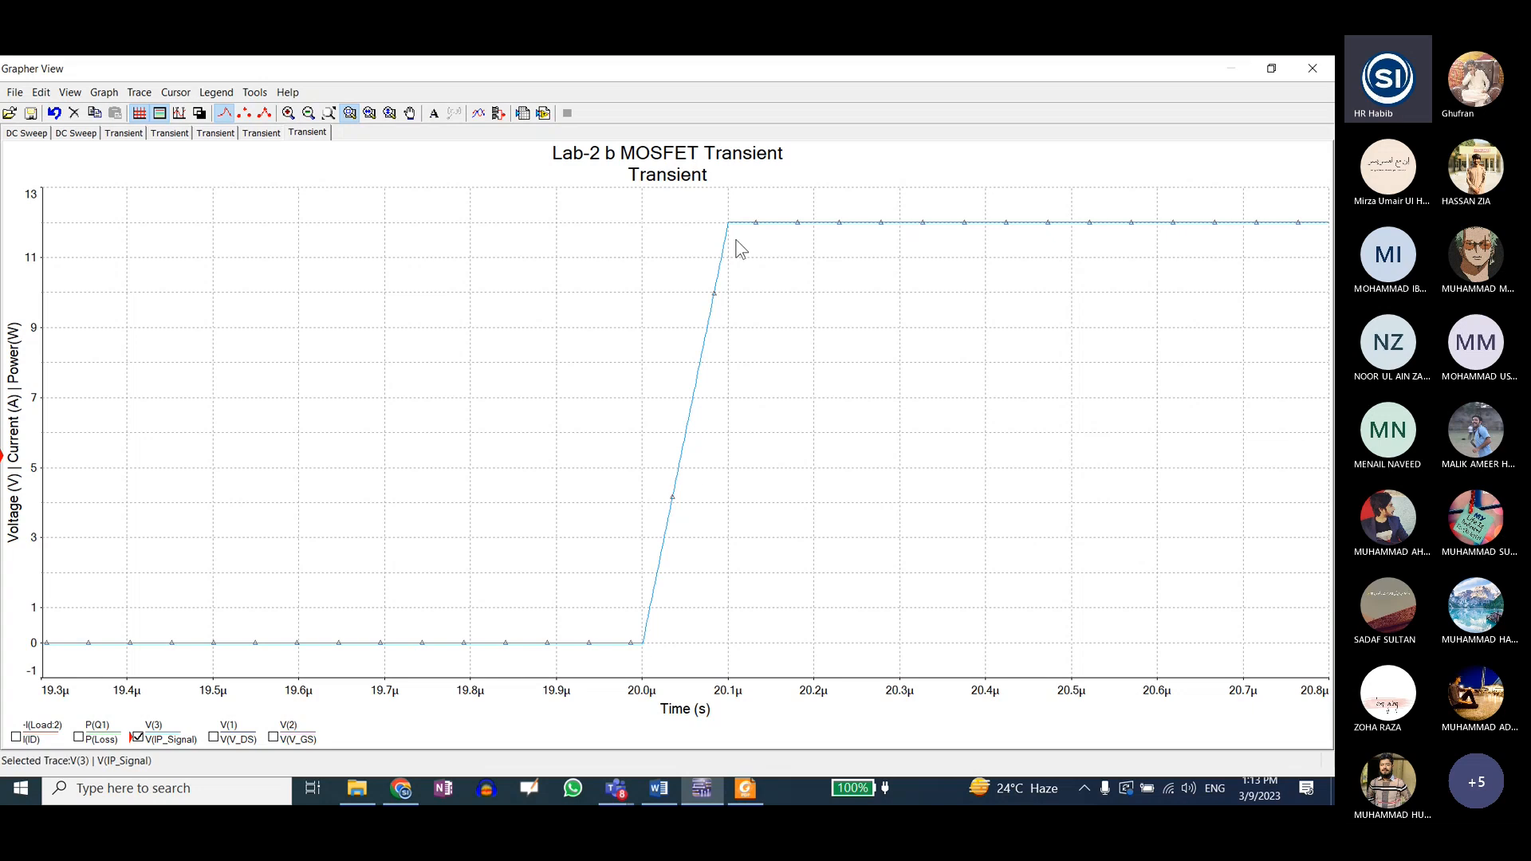
{"action": "left_click_drag", "start_coordinate": [600, 200], "coordinate": [775, 679]}
{"action": "left_click", "coordinate": [461, 625]}
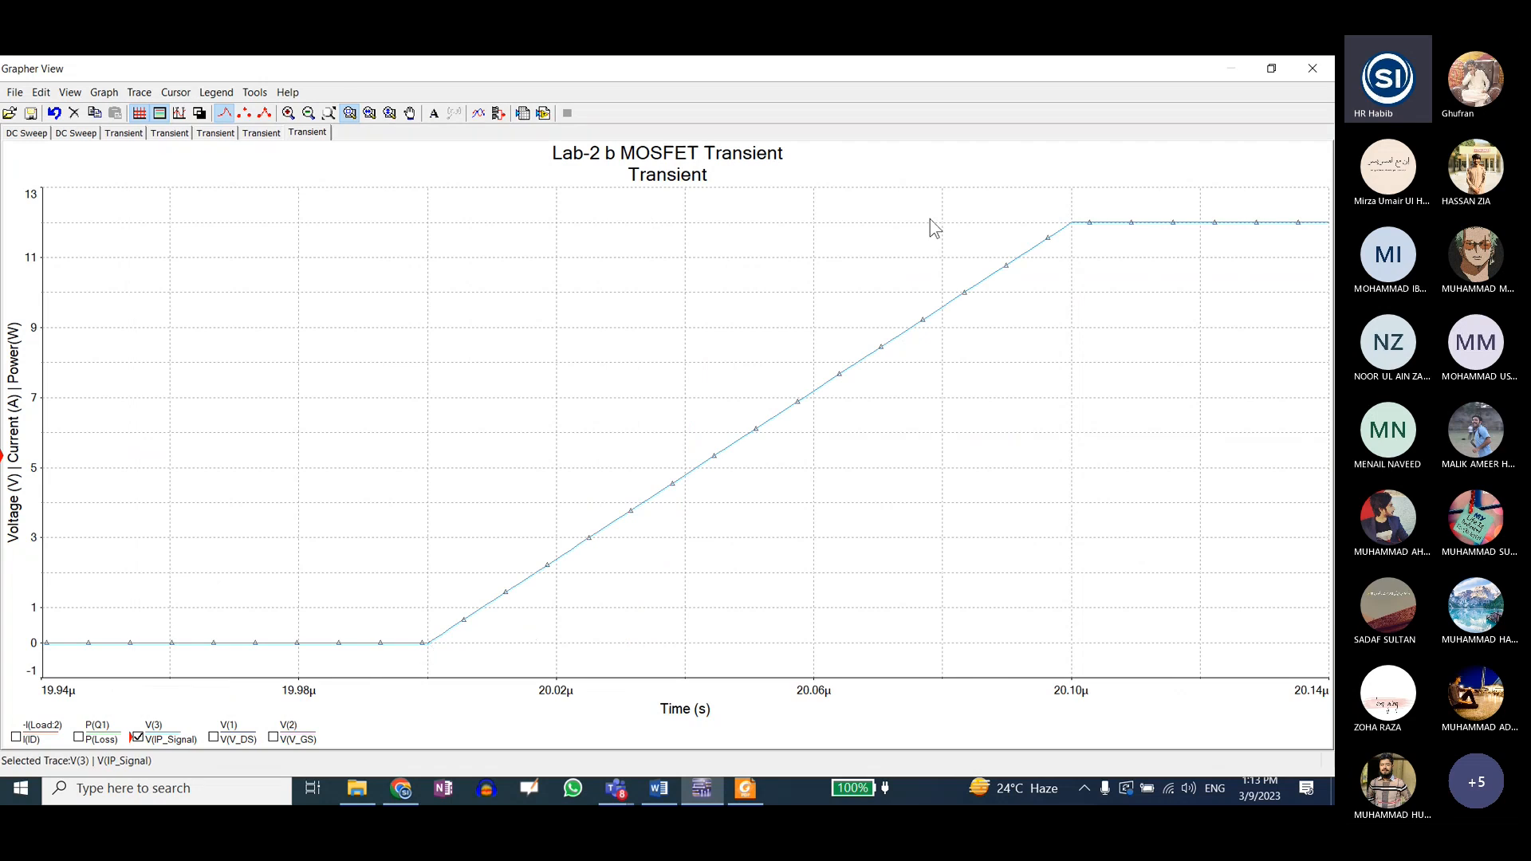
{"action": "left_click", "coordinate": [180, 113]}
{"action": "left_click_drag", "start_coordinate": [304, 186], "coordinate": [1073, 154]}
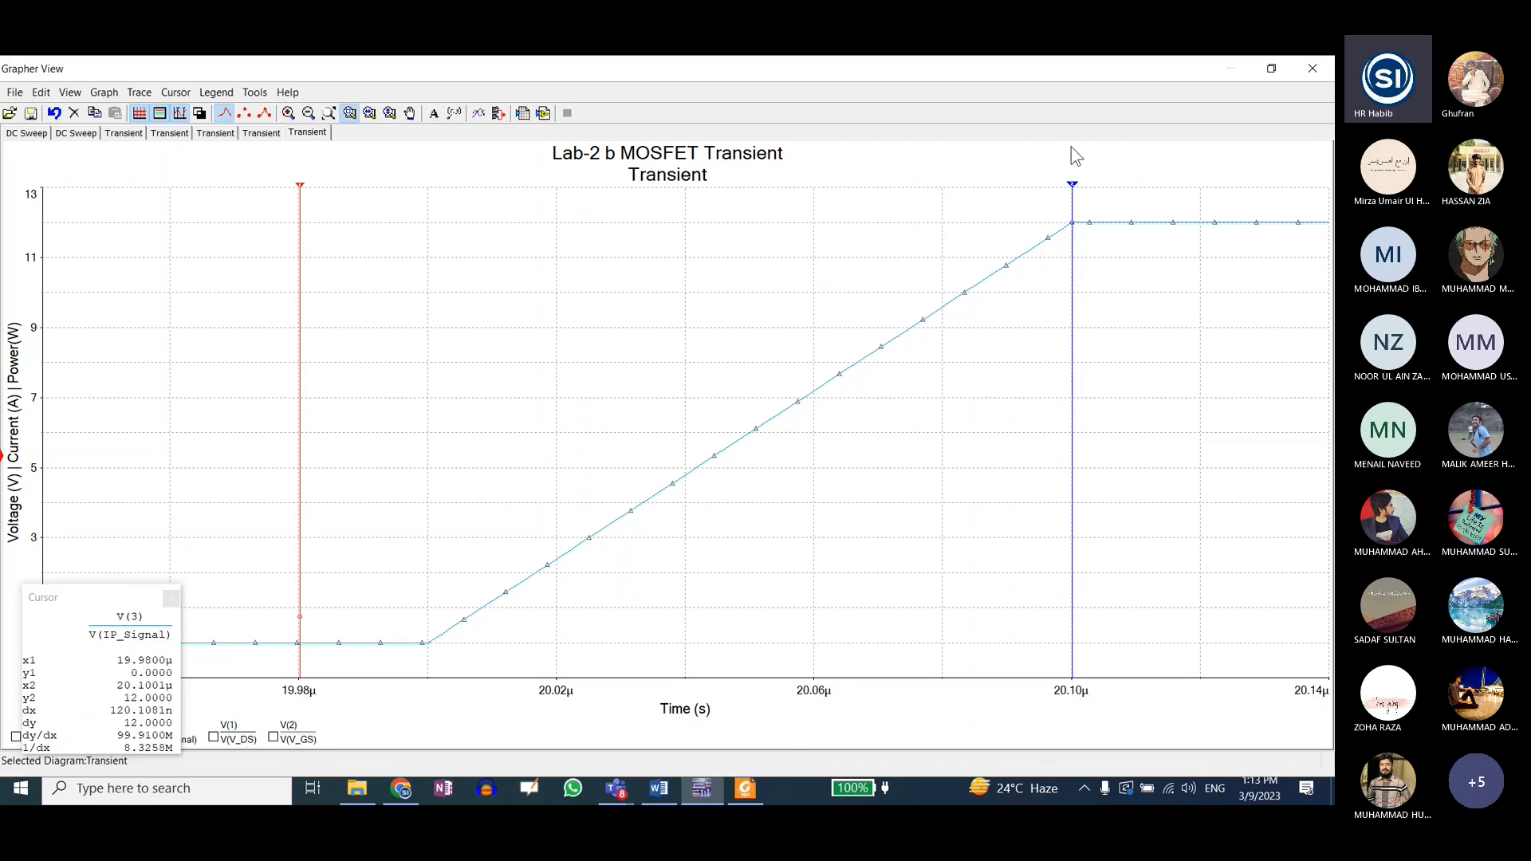
{"action": "left_click_drag", "start_coordinate": [300, 190], "coordinate": [427, 217]}
{"action": "left_click_drag", "start_coordinate": [72, 598], "coordinate": [193, 299]}
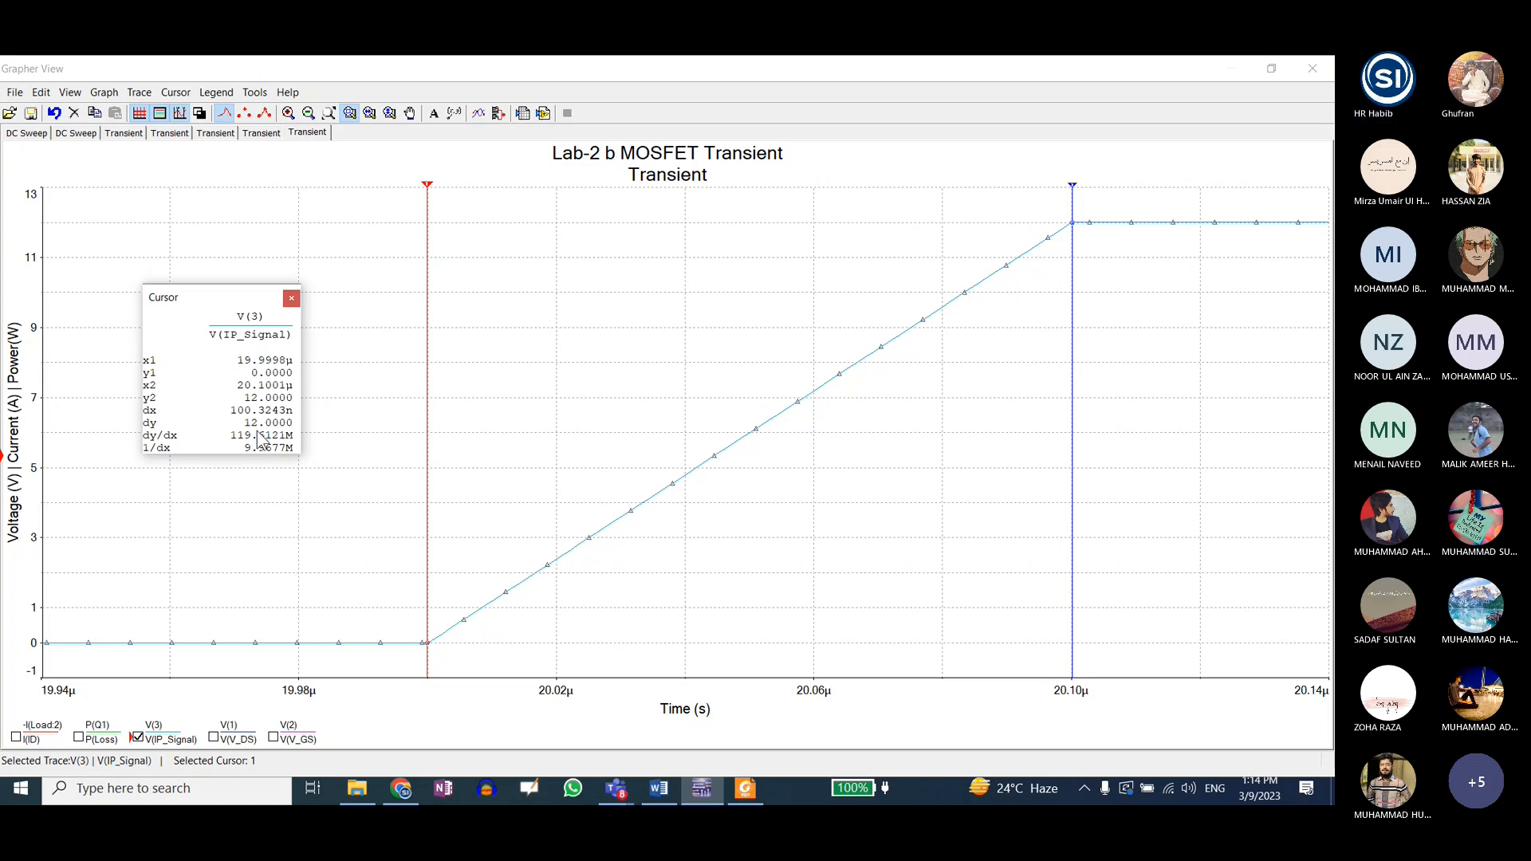
{"action": "left_click_drag", "start_coordinate": [427, 187], "coordinate": [430, 189]}
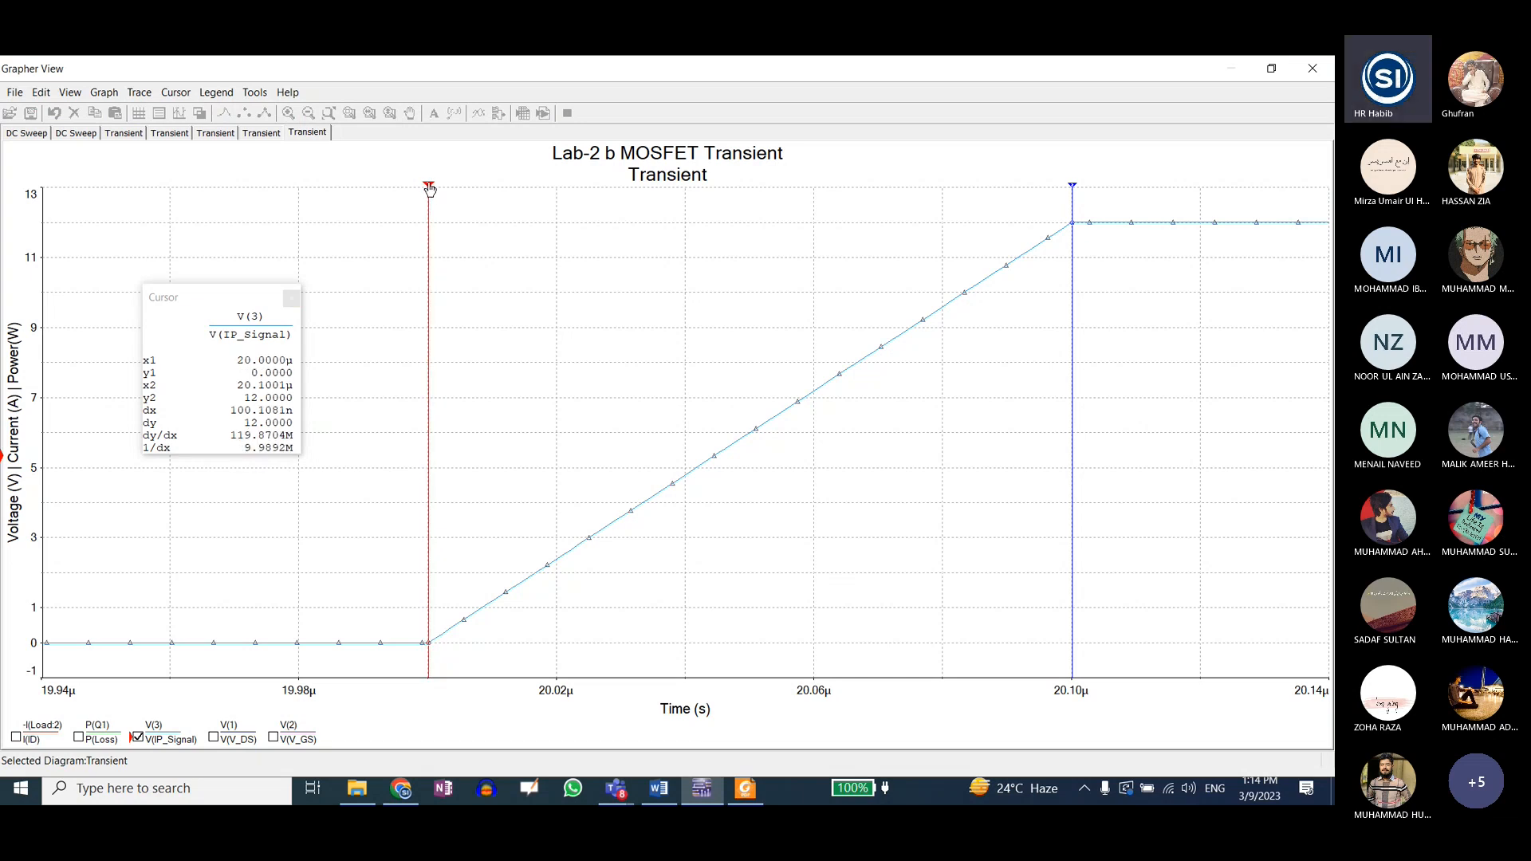
{"action": "left_click", "coordinate": [430, 189]}
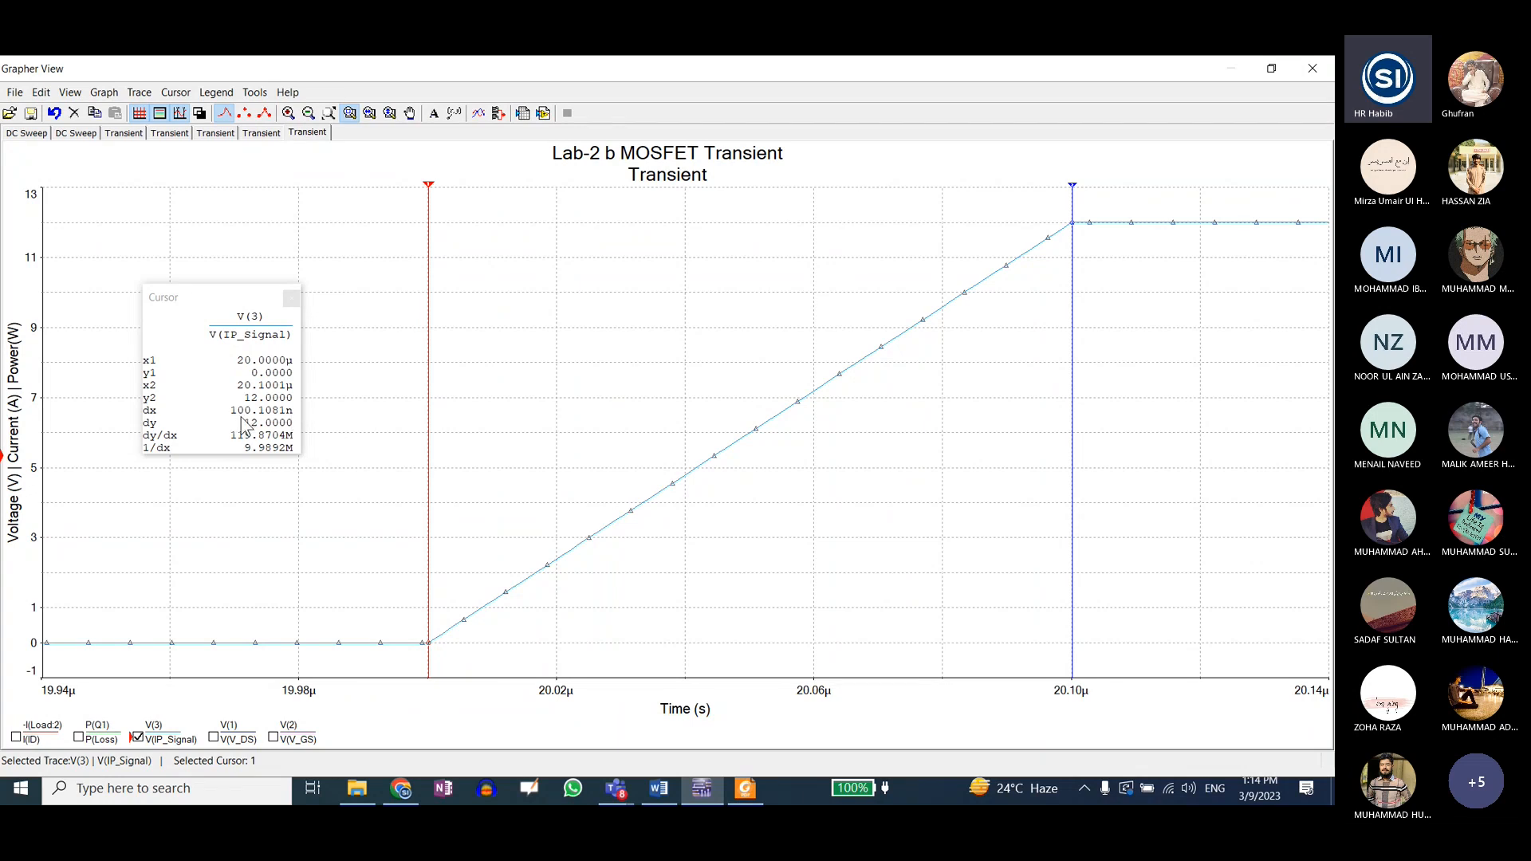
- Measure the IP_Signal fall time at the 38.1 µs edge with cursors at about 38.100 µs and 38.110 µs
{"action": "left_click", "coordinate": [328, 112]}
{"action": "left_click_drag", "start_coordinate": [520, 239], "coordinate": [542, 642]}
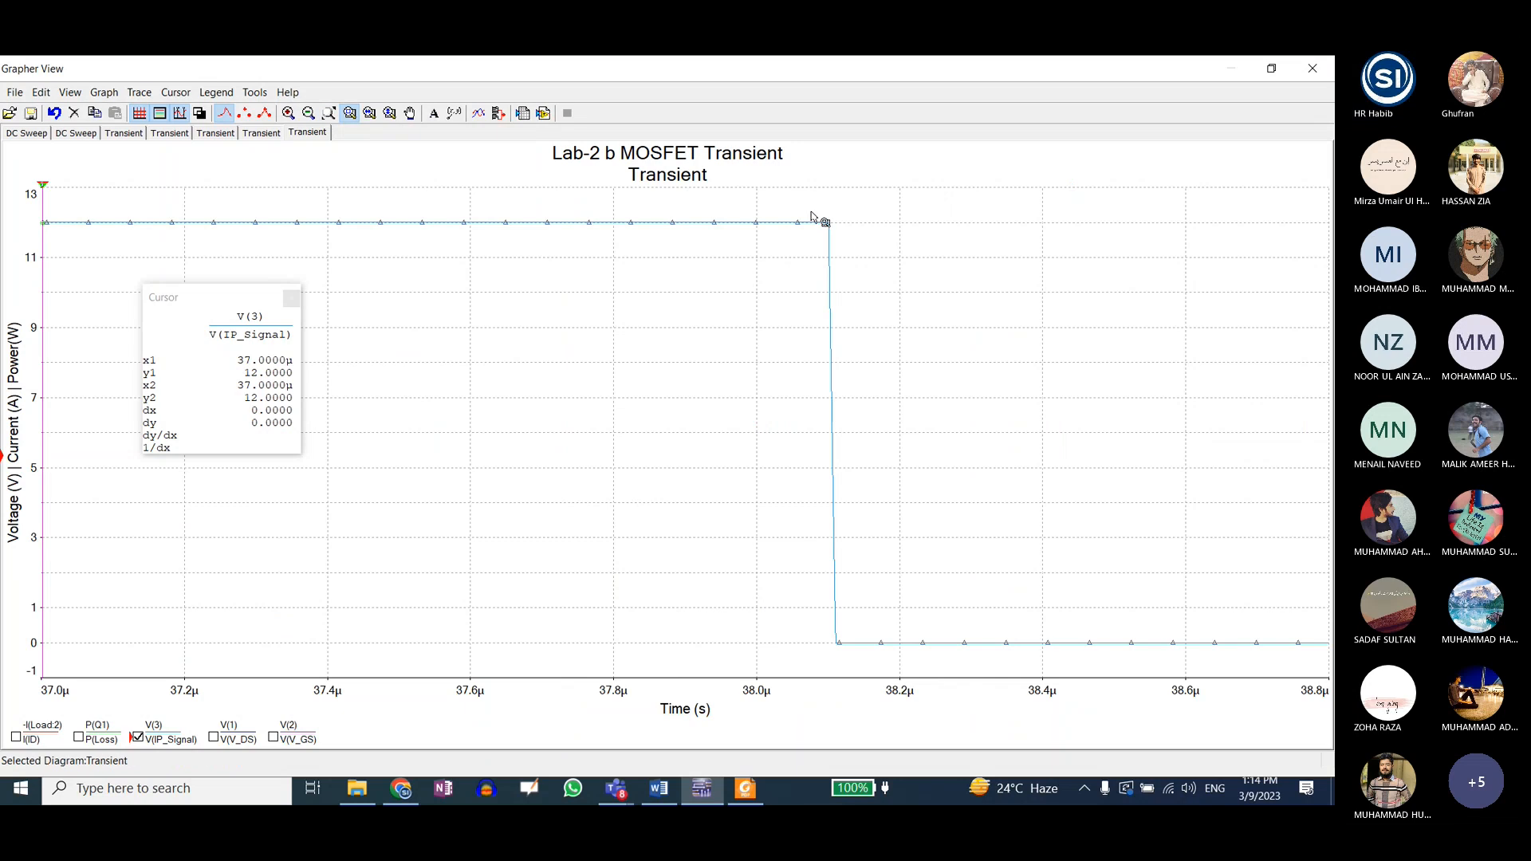
{"action": "left_click_drag", "start_coordinate": [810, 212], "coordinate": [877, 666]}
{"action": "left_click_drag", "start_coordinate": [447, 215], "coordinate": [623, 646]}
{"action": "left_click", "coordinate": [183, 116]}
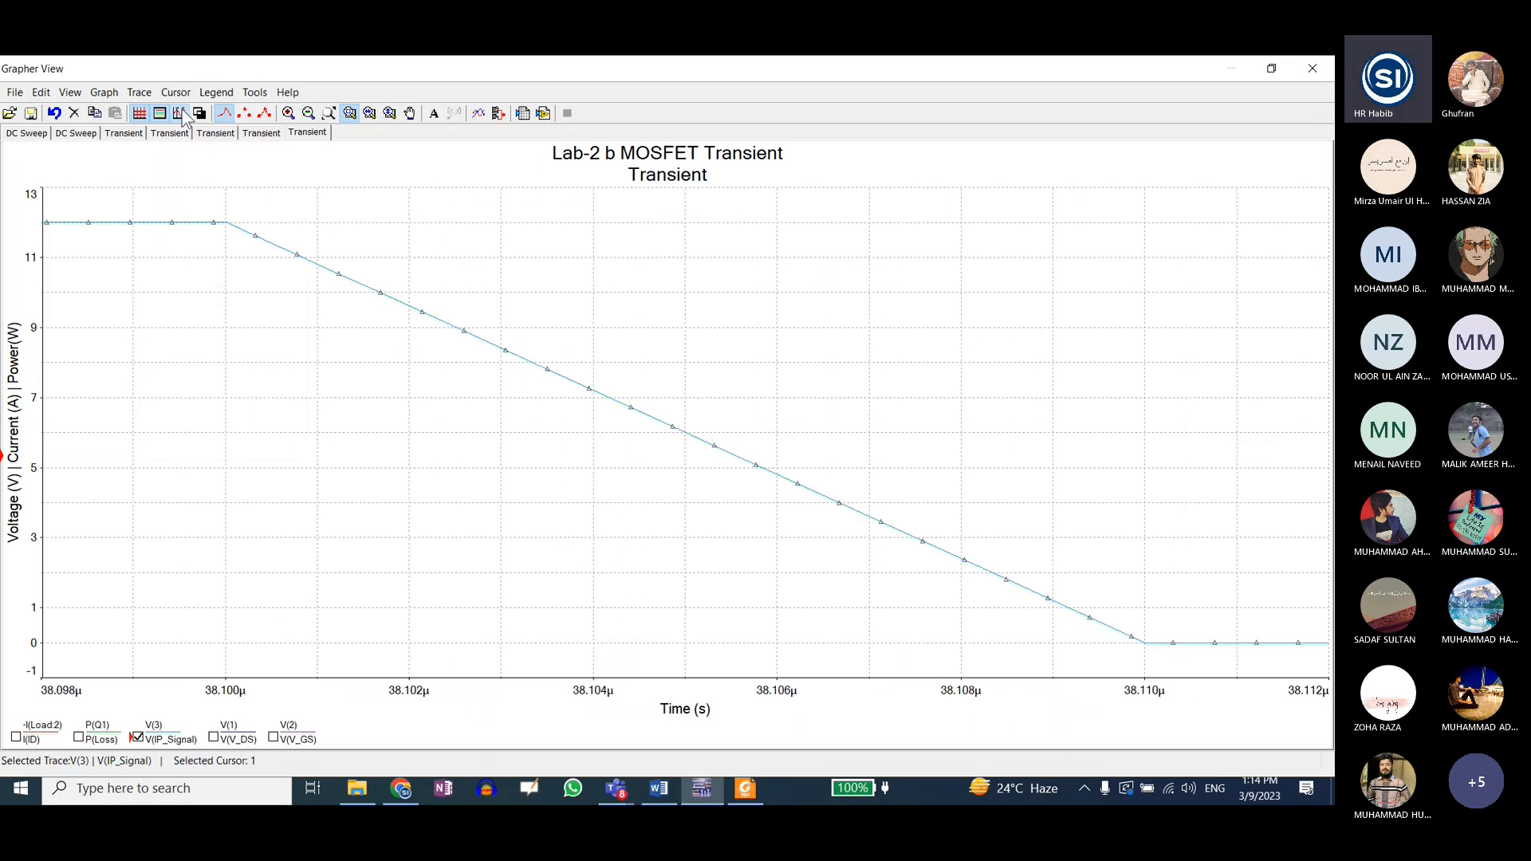
{"action": "left_click", "coordinate": [183, 116]}
{"action": "left_click_drag", "start_coordinate": [43, 319], "coordinate": [1145, 318]}
{"action": "left_click_drag", "start_coordinate": [44, 192], "coordinate": [227, 196]}
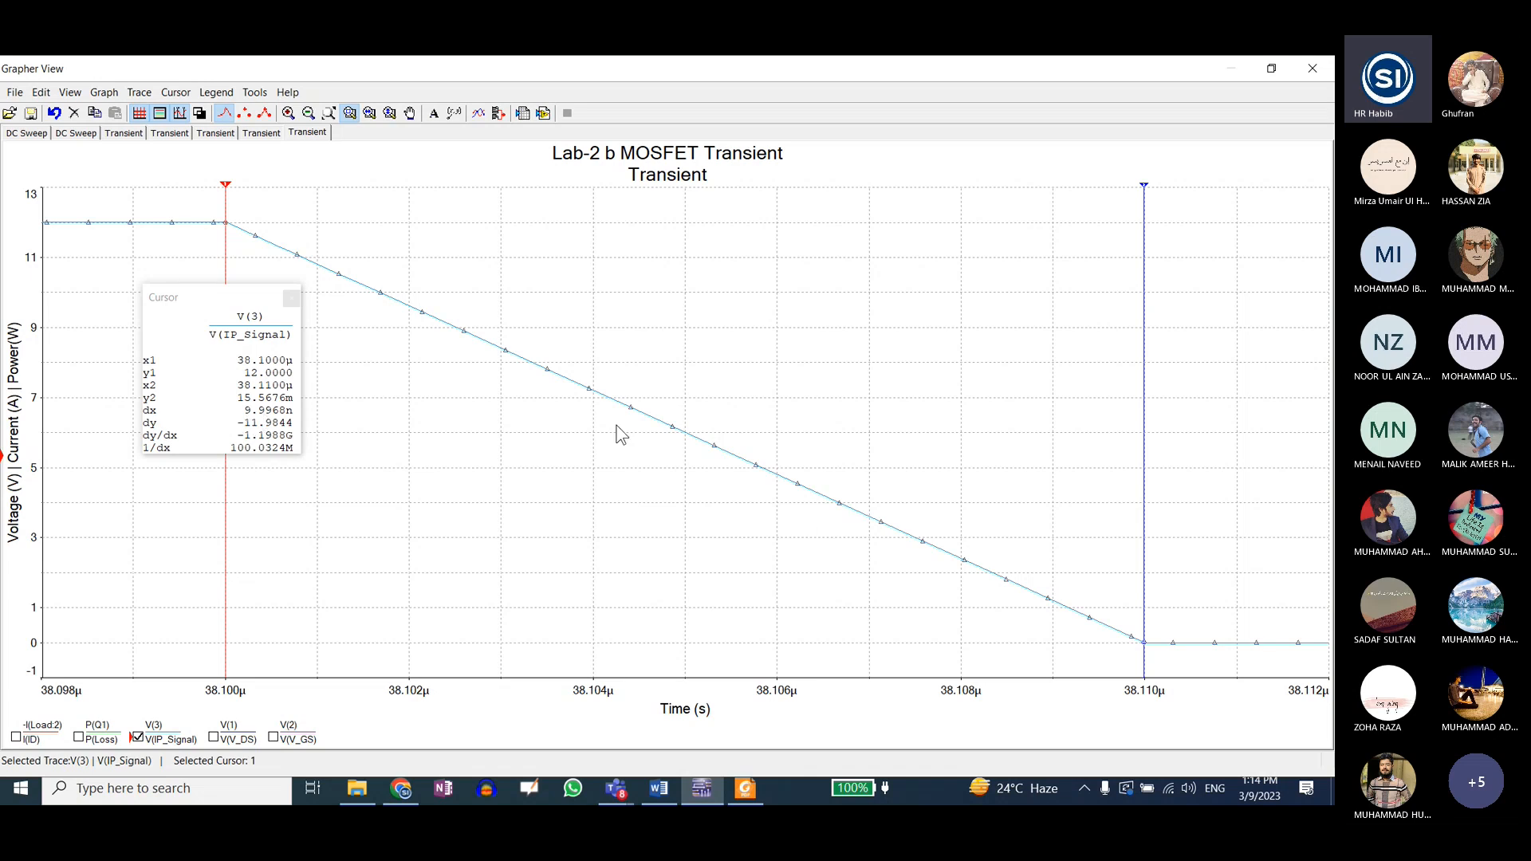
{"action": "left_click", "coordinate": [331, 112]}
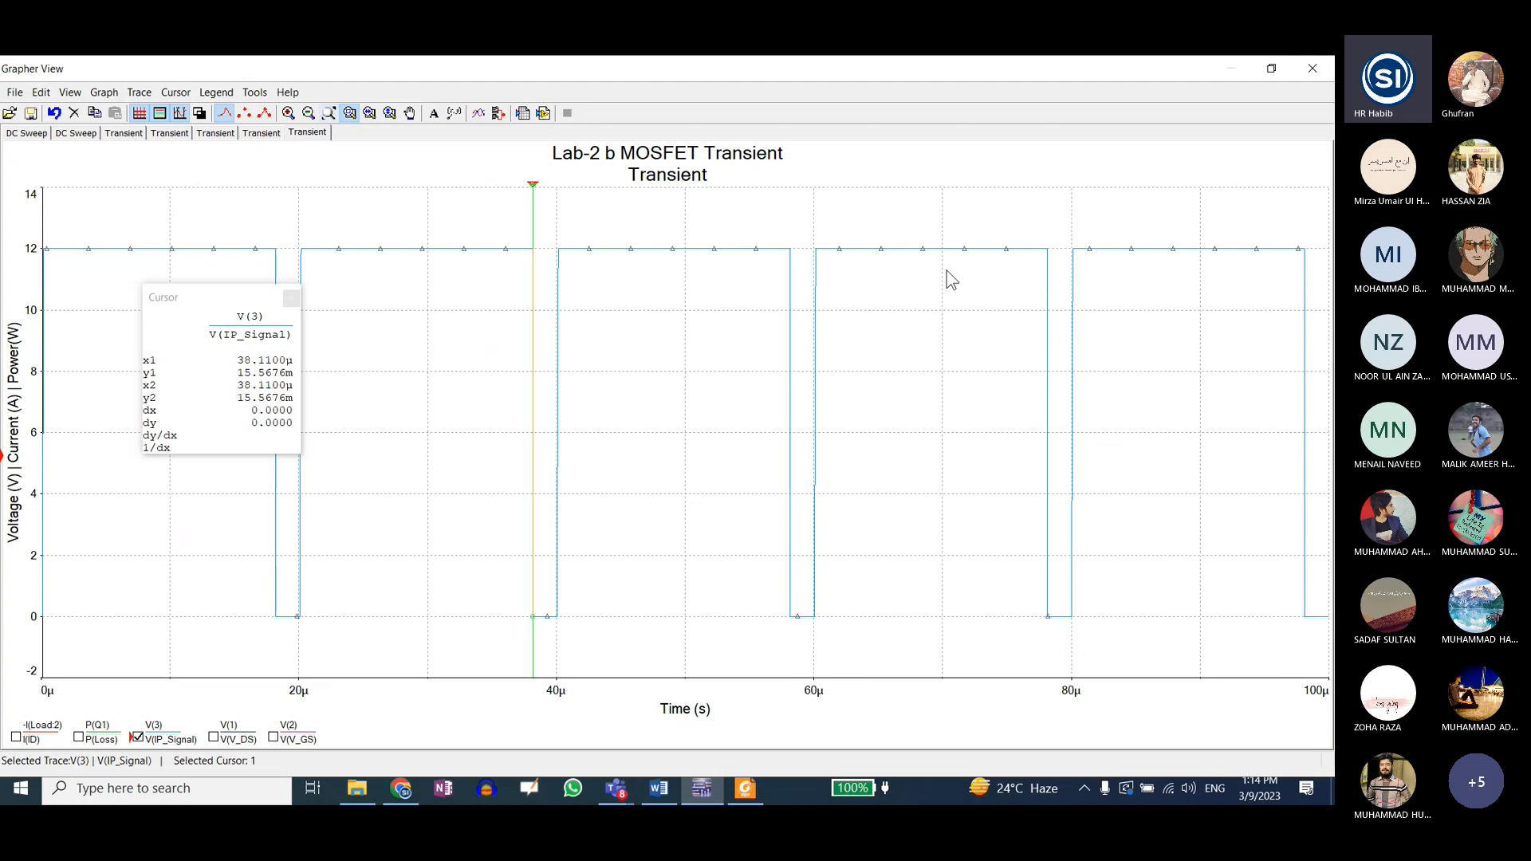
- Set the VGS clock source's duty cycle to 50 % and its rise time to 10 ns
{"action": "left_click", "coordinate": [1271, 70]}
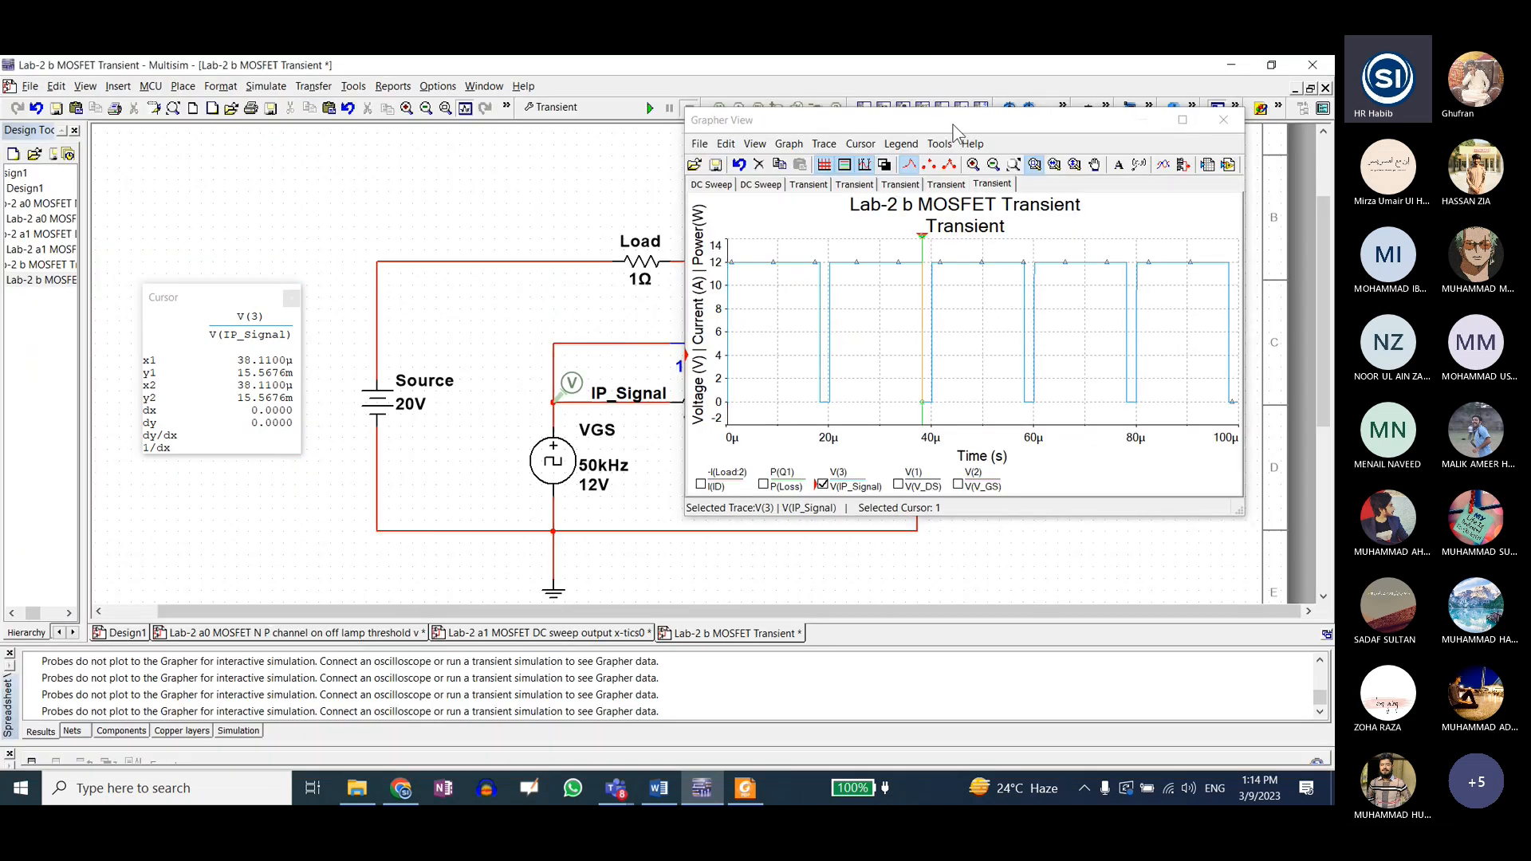
{"action": "left_click_drag", "start_coordinate": [955, 132], "coordinate": [880, 167]}
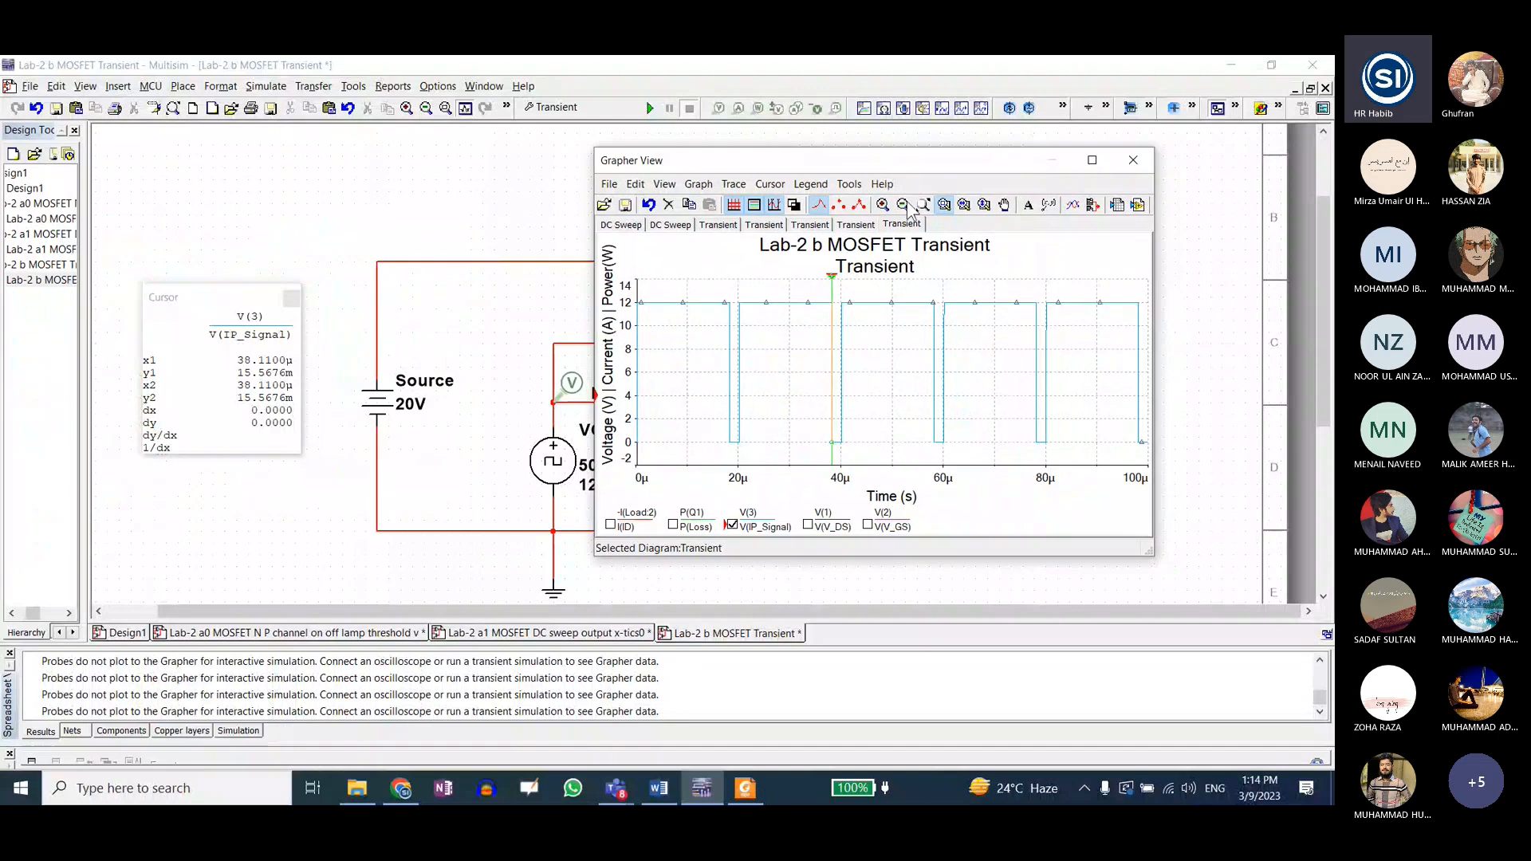
{"action": "left_click", "coordinate": [1091, 160]}
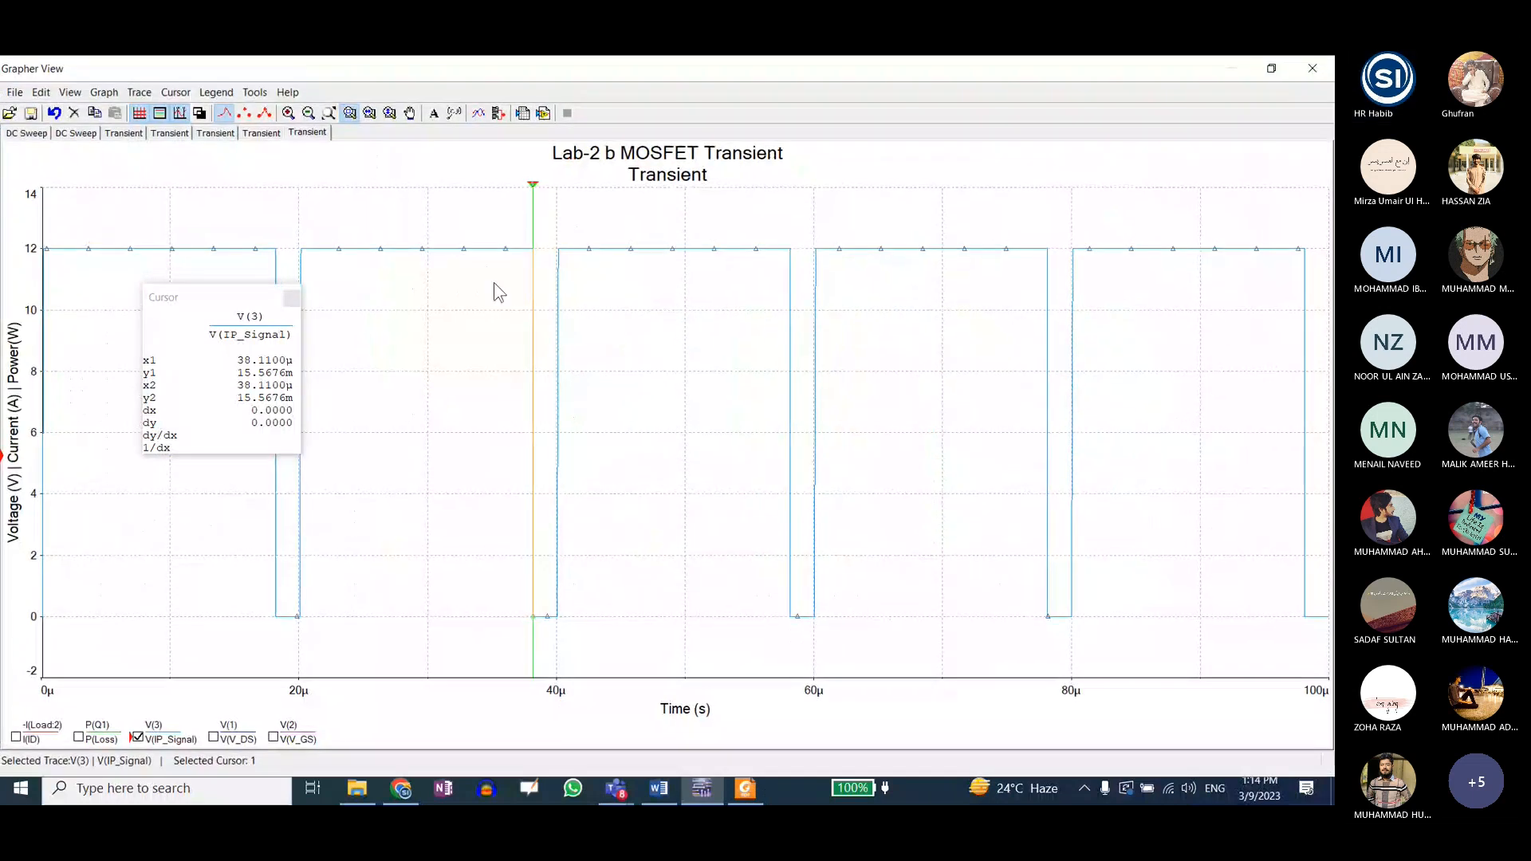
{"action": "left_click", "coordinate": [1271, 71]}
{"action": "double_click", "coordinate": [552, 461]}
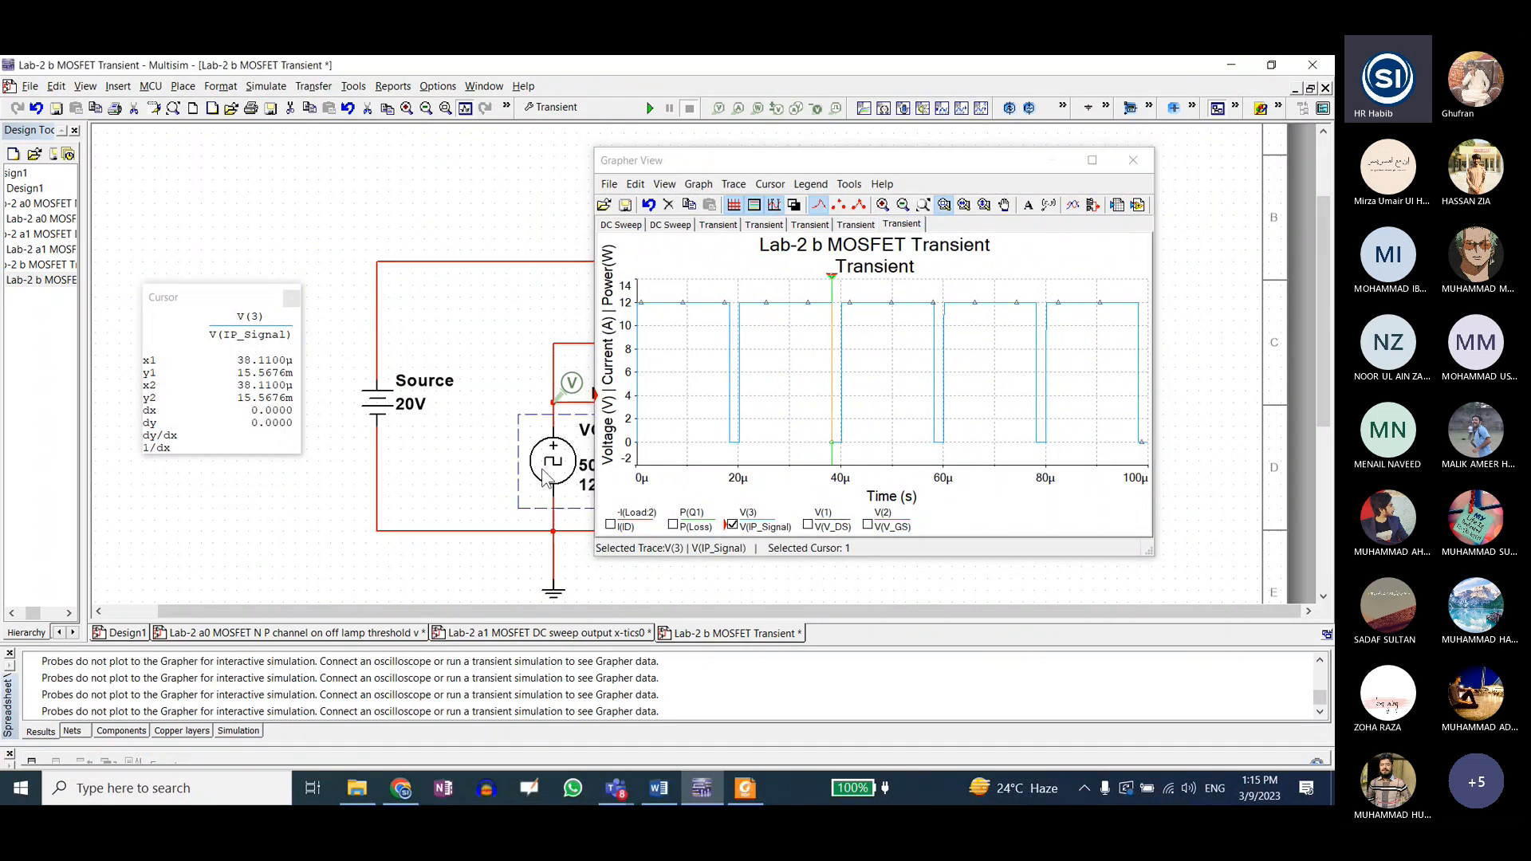
{"action": "key", "text": "Tab"}
{"action": "type", "text": "50"}
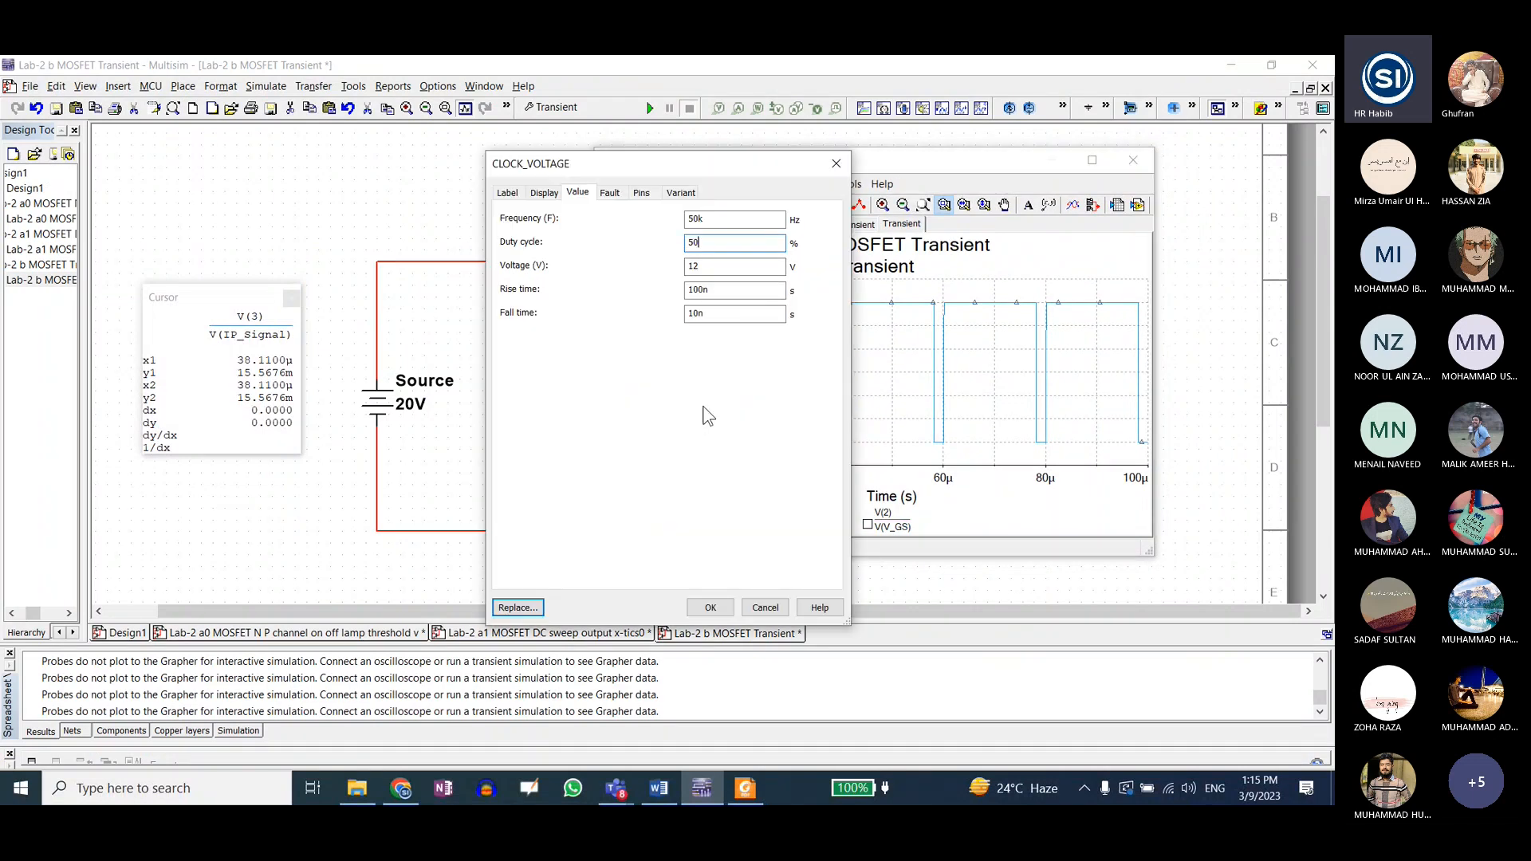
{"action": "left_click", "coordinate": [710, 608]}
{"action": "double_click", "coordinate": [547, 484]}
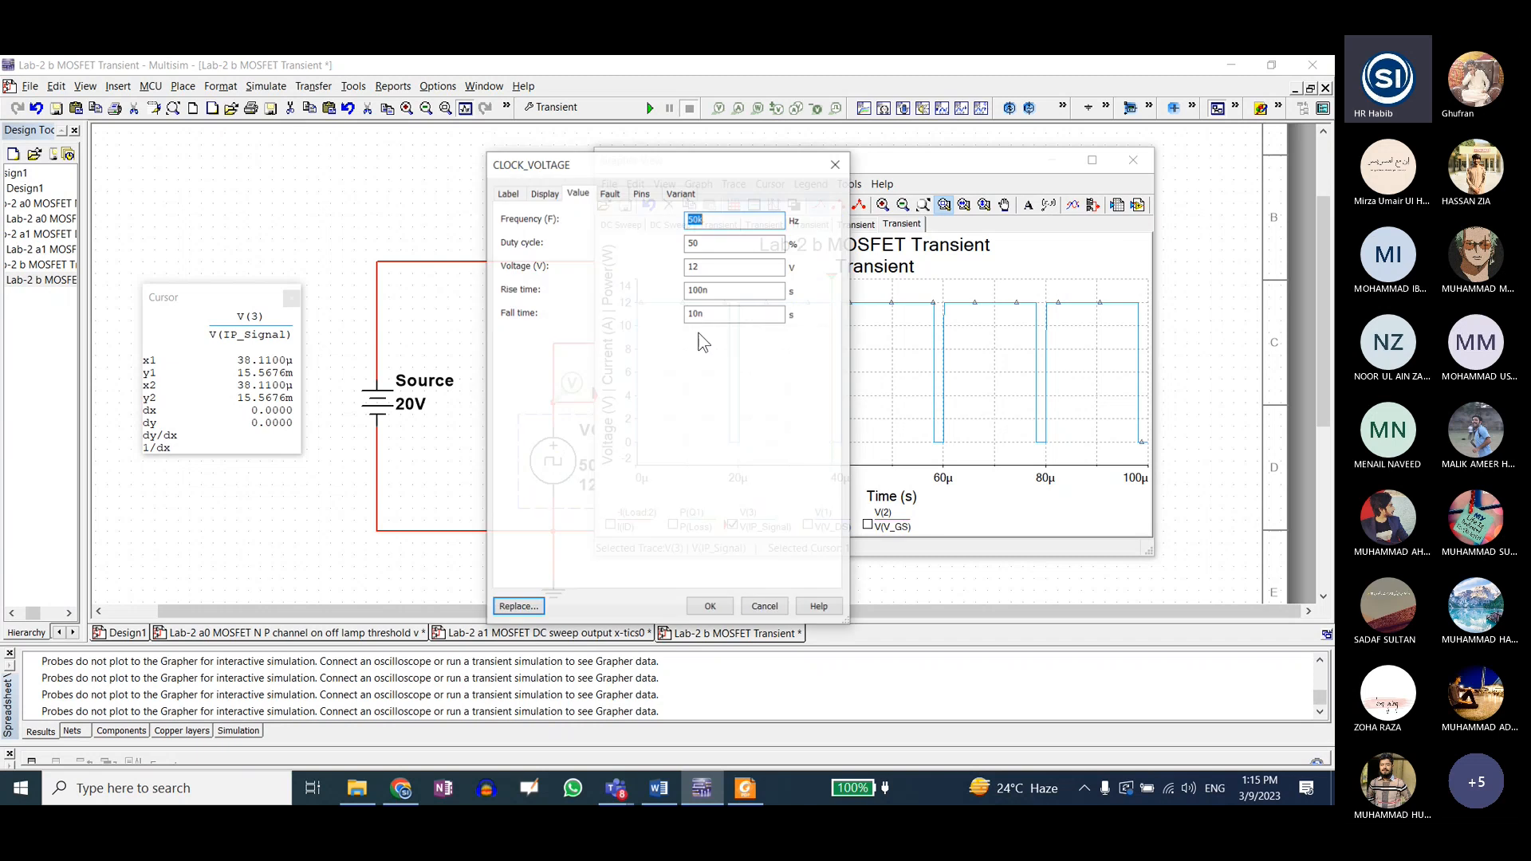
{"action": "left_click", "coordinate": [701, 290]}
{"action": "left_click", "coordinate": [706, 609]}
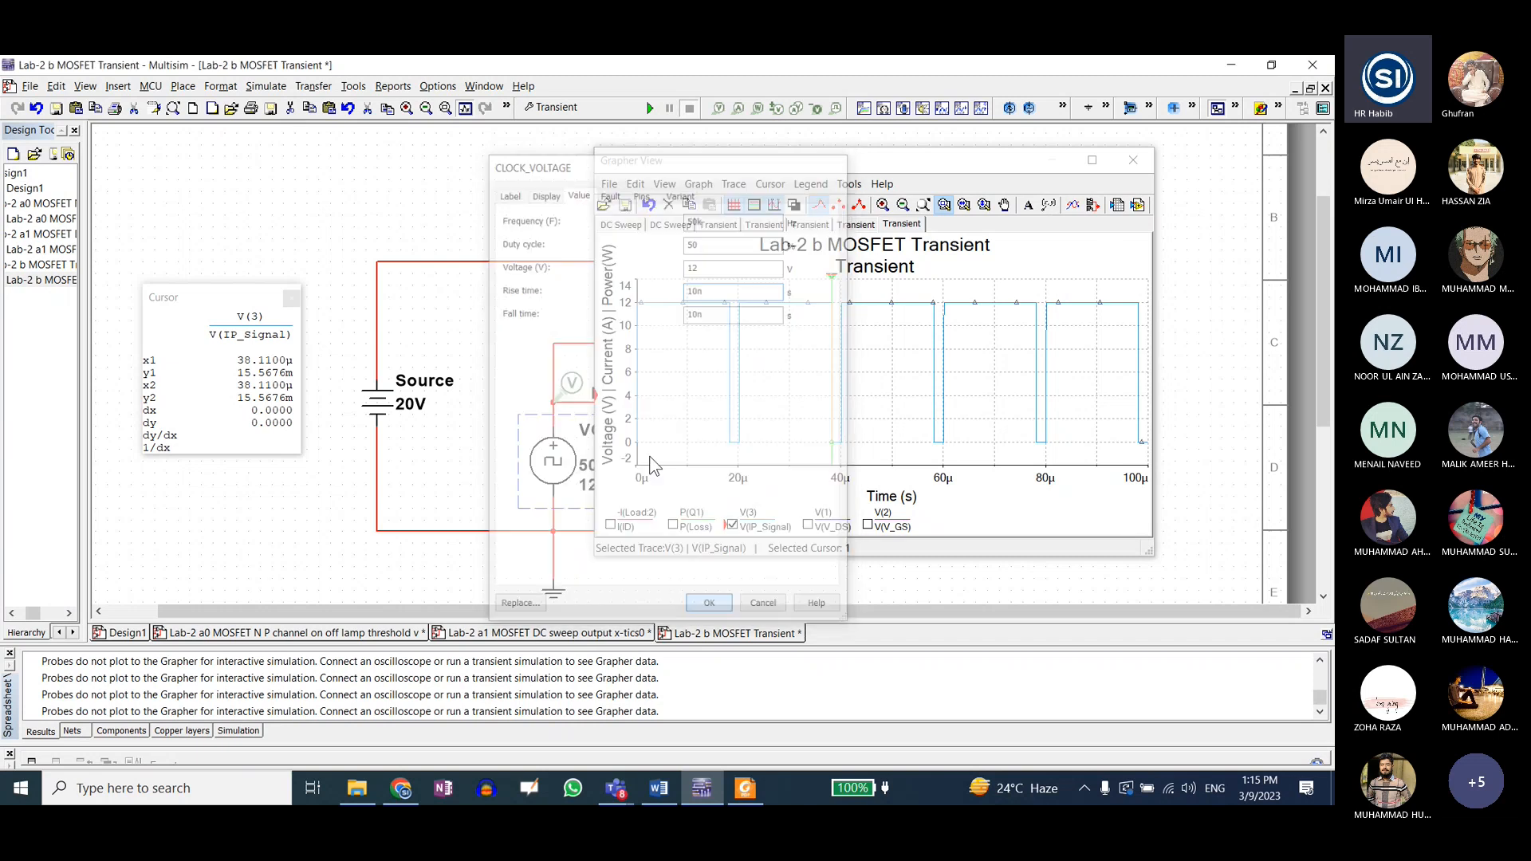
- Rerun the transient simulation and display the I(ID), V_DS, P(Loss) and V_GS traces alongside IP_Signal in the maximized Grapher View
{"action": "left_click", "coordinate": [1090, 161]}
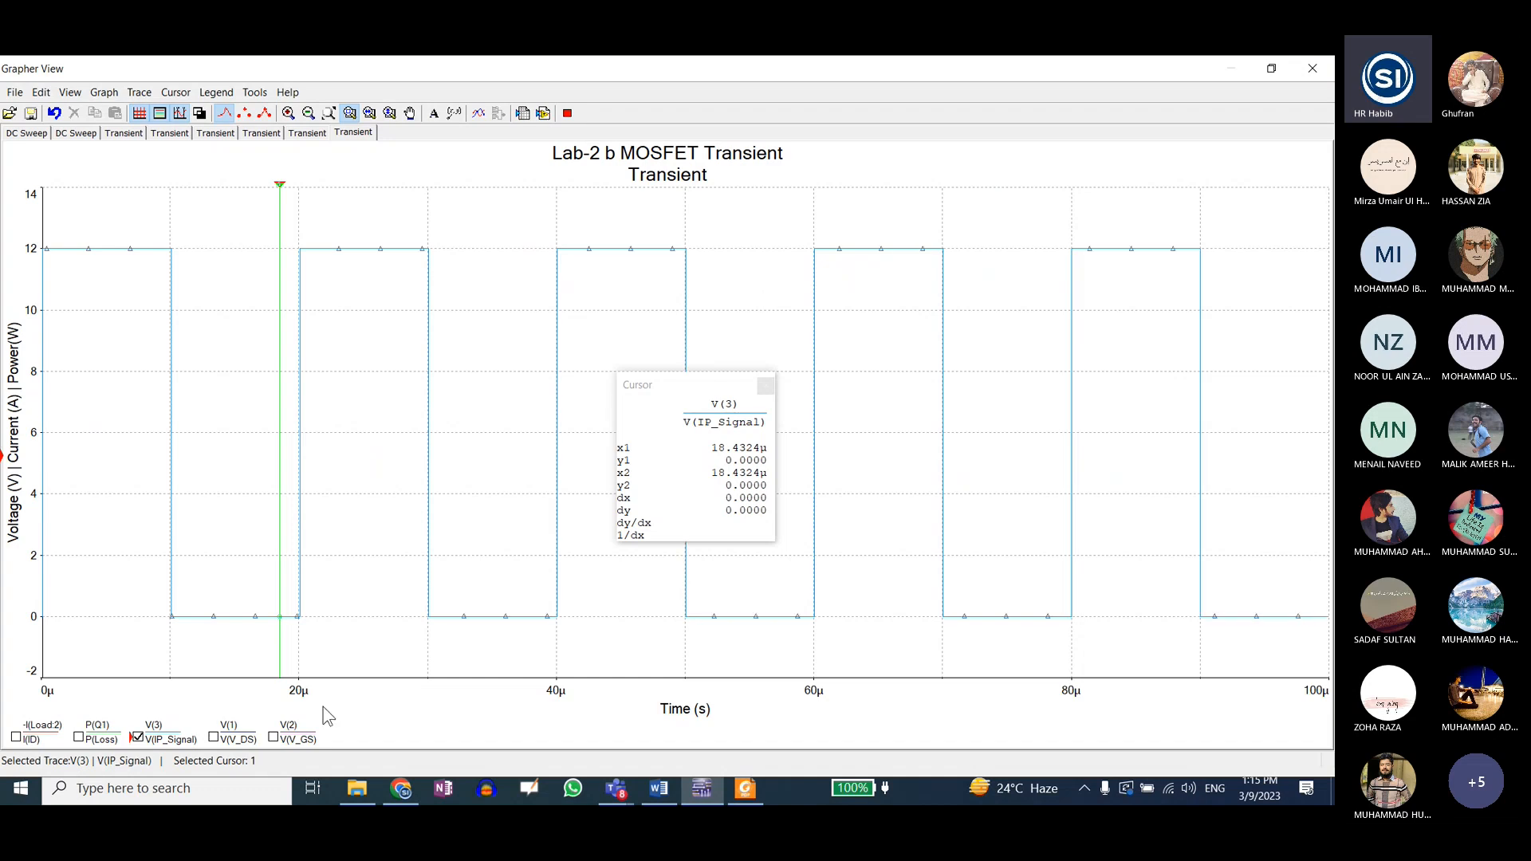
{"action": "left_click", "coordinate": [26, 740]}
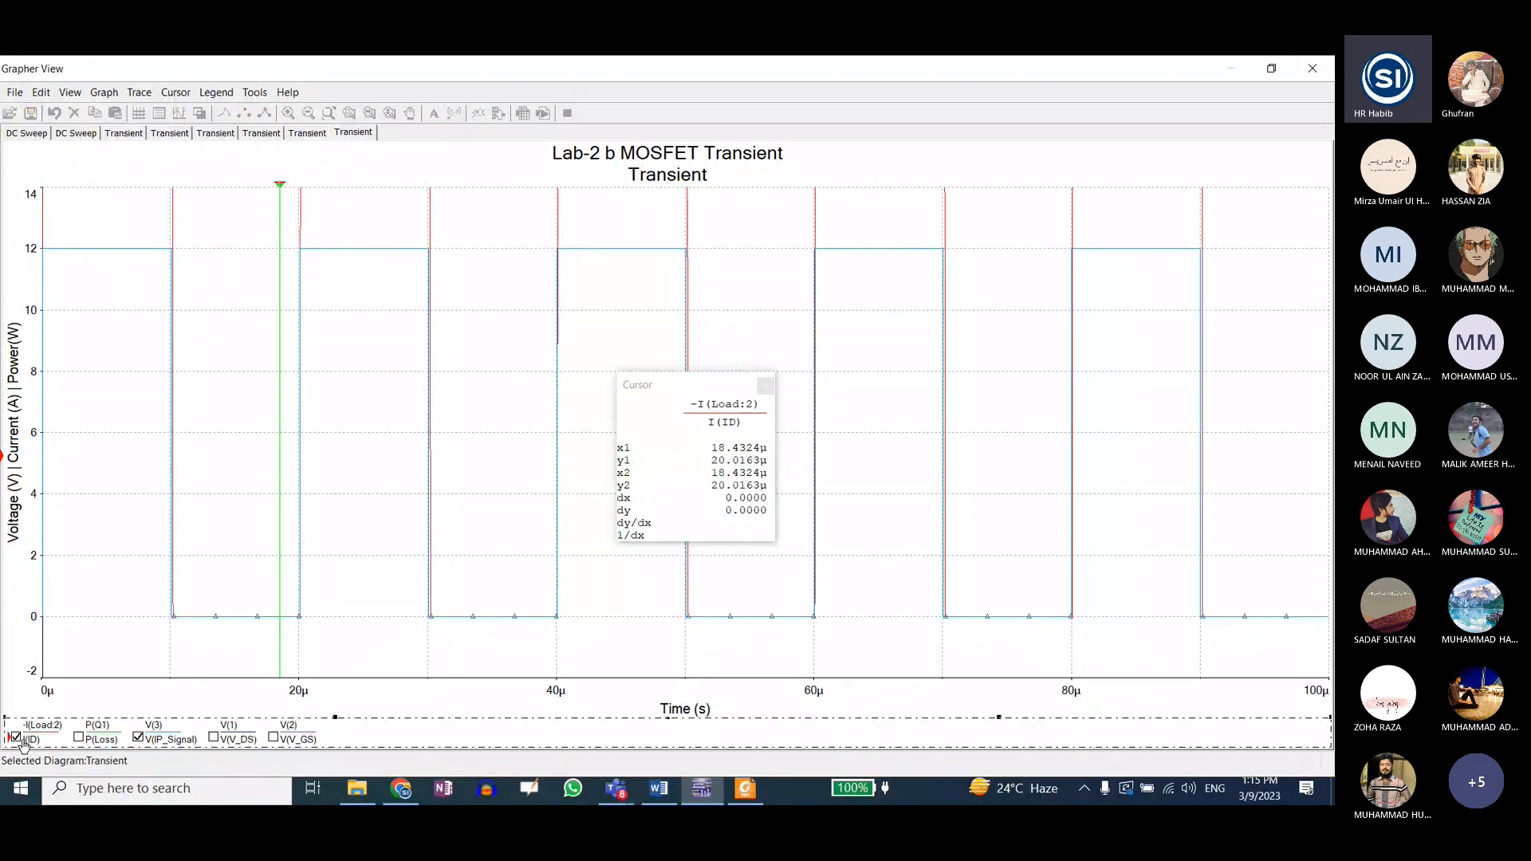
{"action": "left_click", "coordinate": [213, 738]}
{"action": "left_click", "coordinate": [80, 739]}
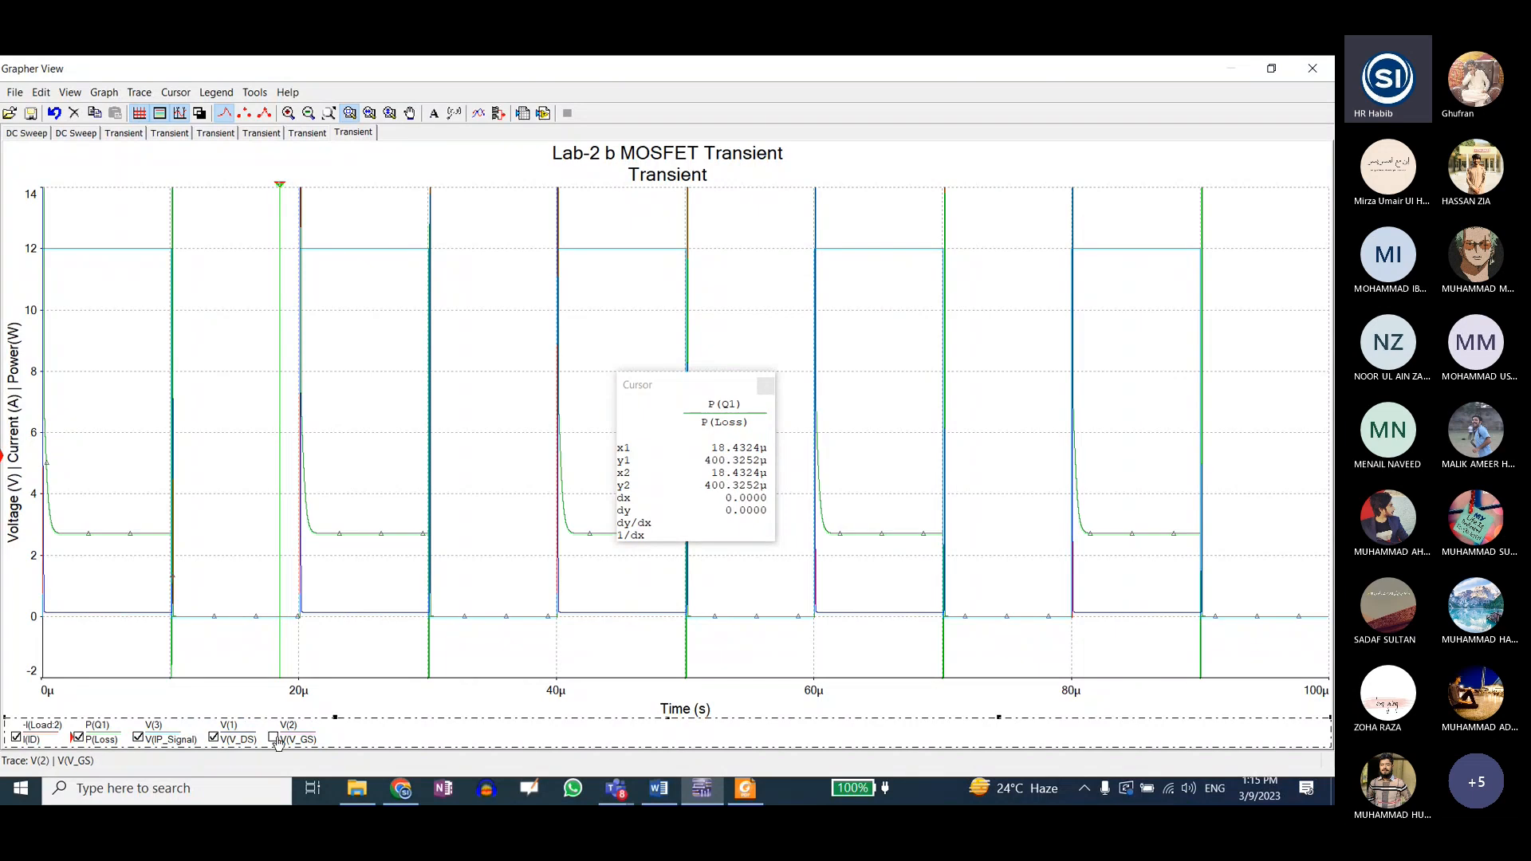
{"action": "left_click", "coordinate": [275, 738]}
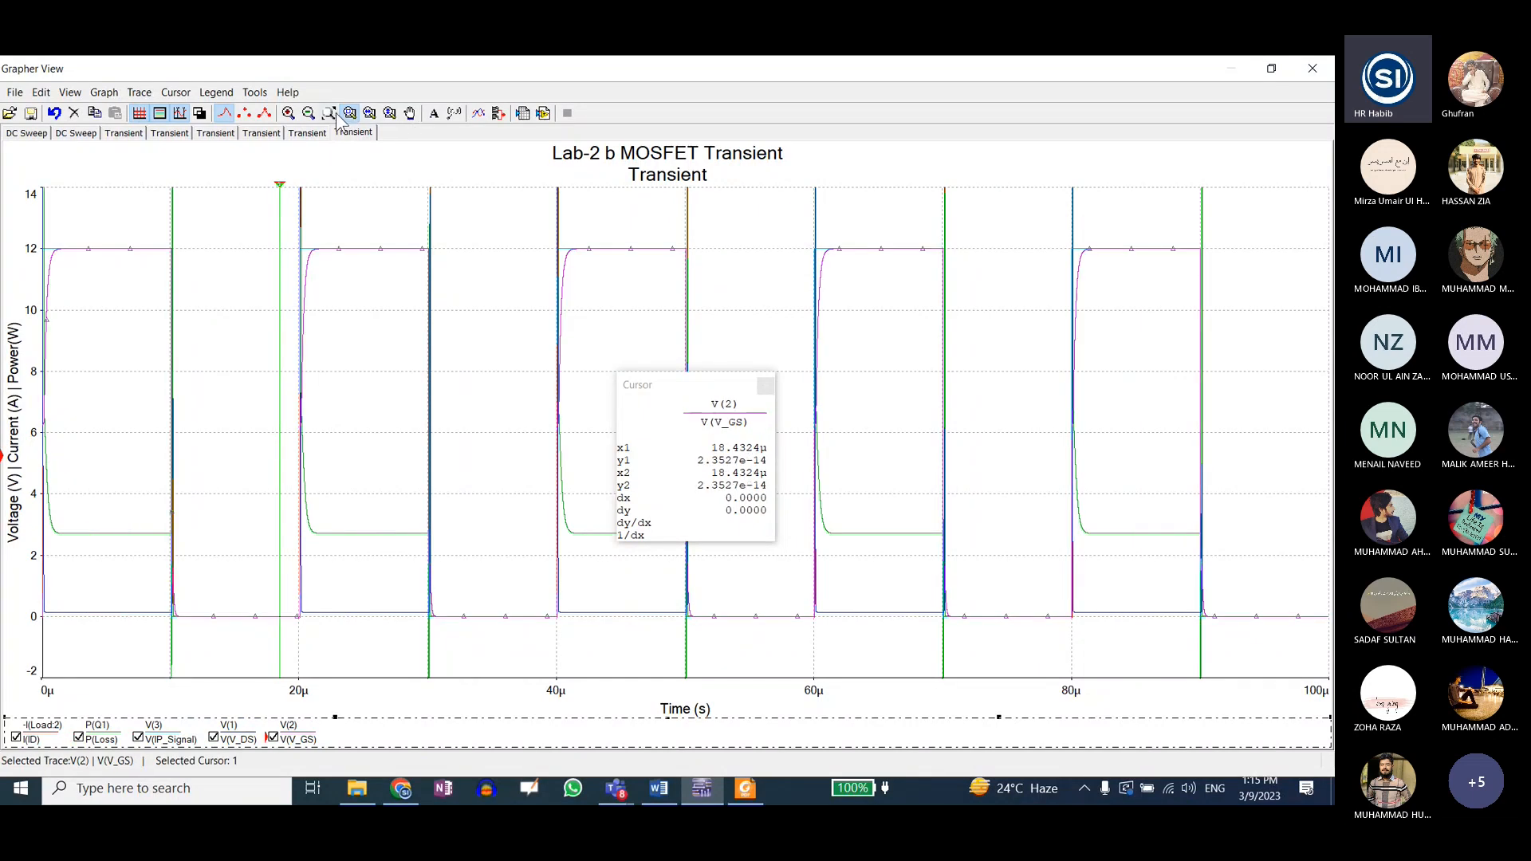
- Hide the P(Loss), I(ID) and V_DS traces to compare only IP_Signal and V_GS over the full plot
{"action": "left_click", "coordinate": [79, 738]}
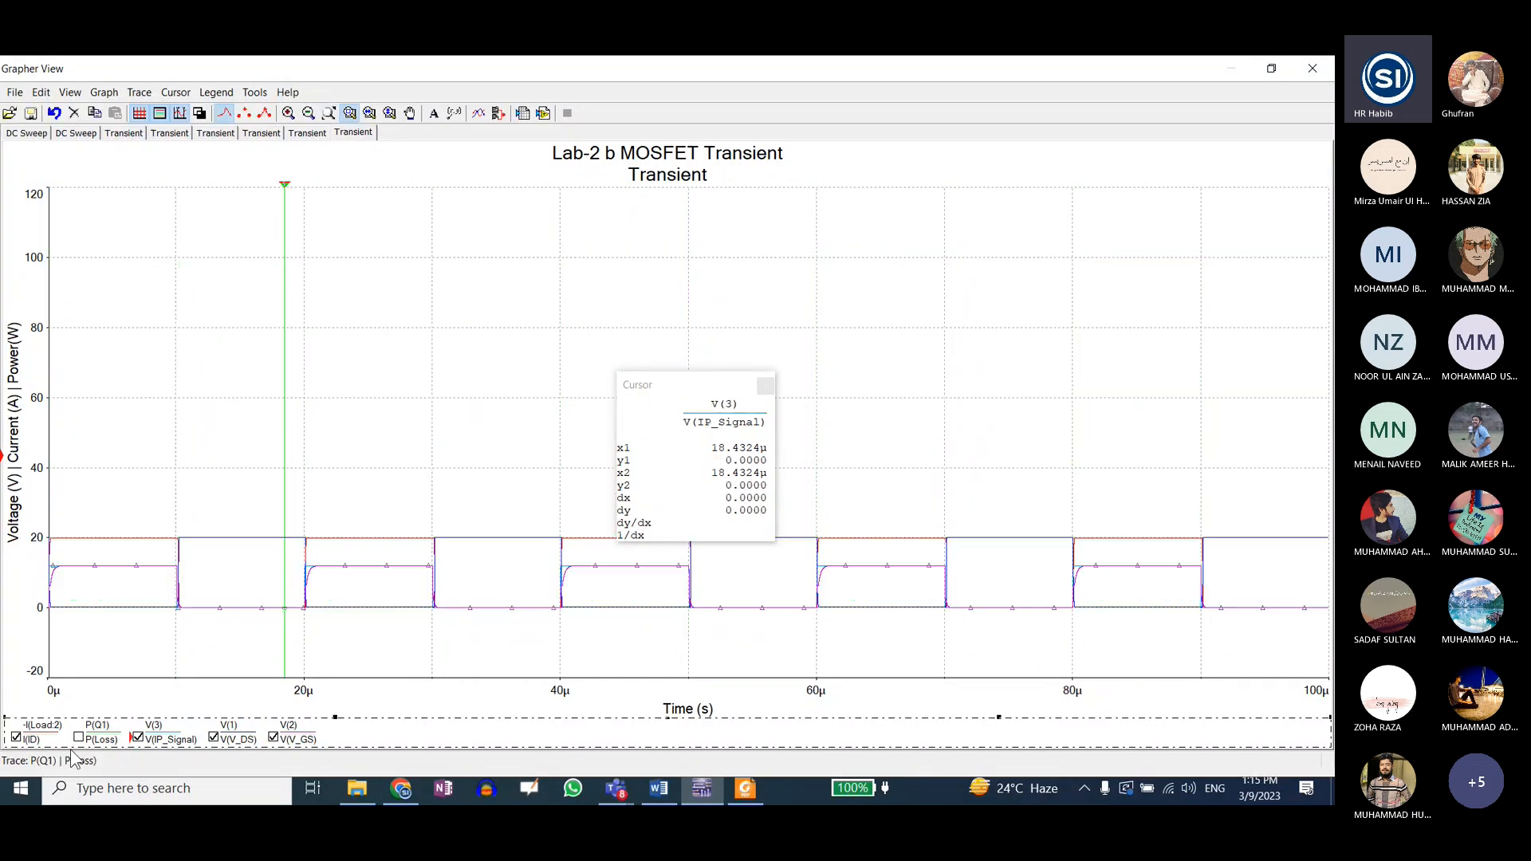
{"action": "left_click", "coordinate": [16, 738]}
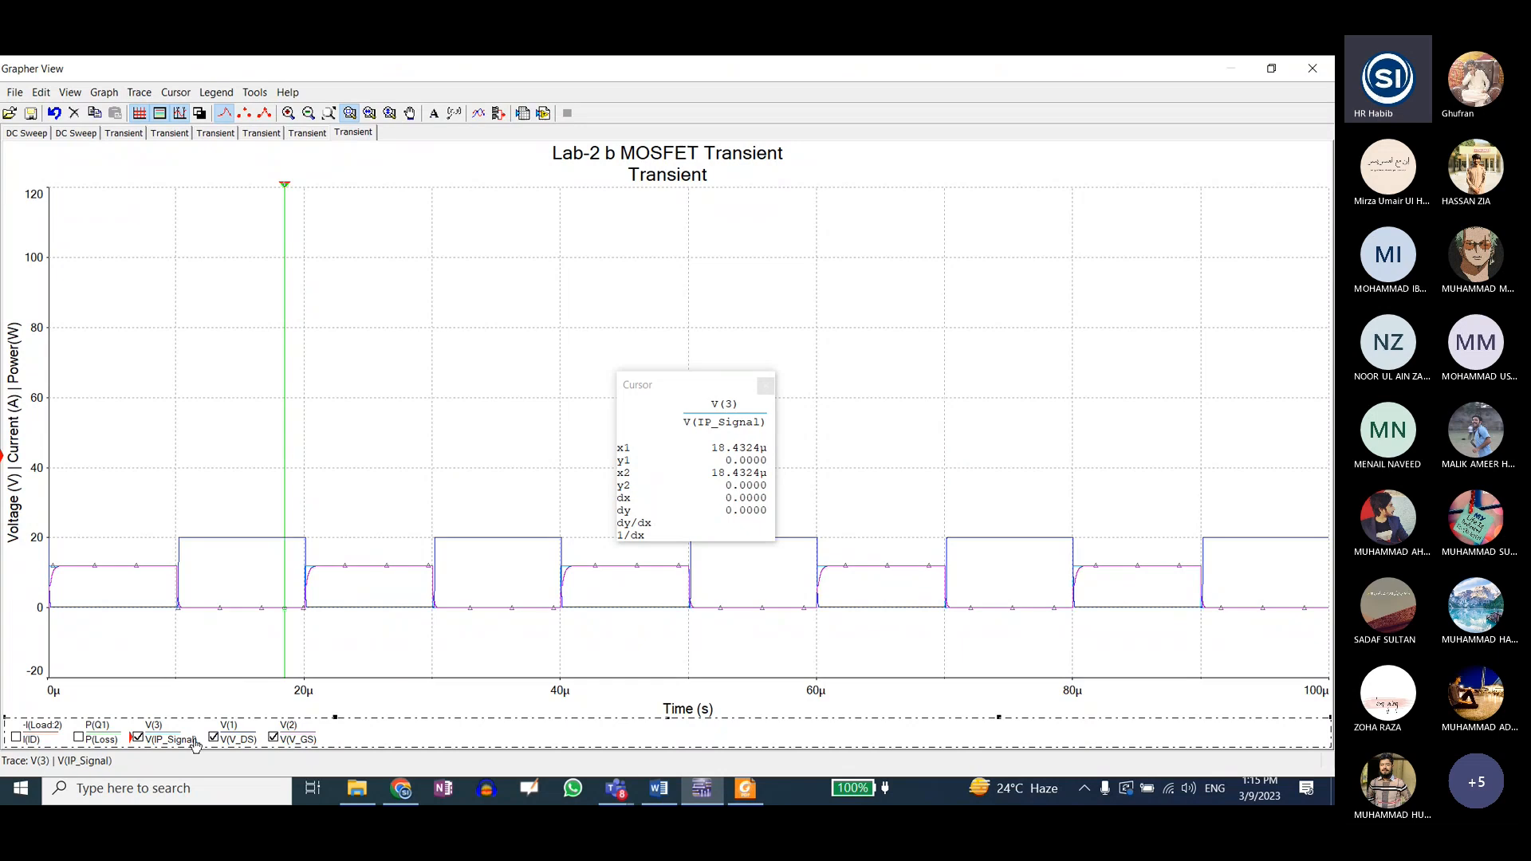
{"action": "left_click", "coordinate": [213, 738]}
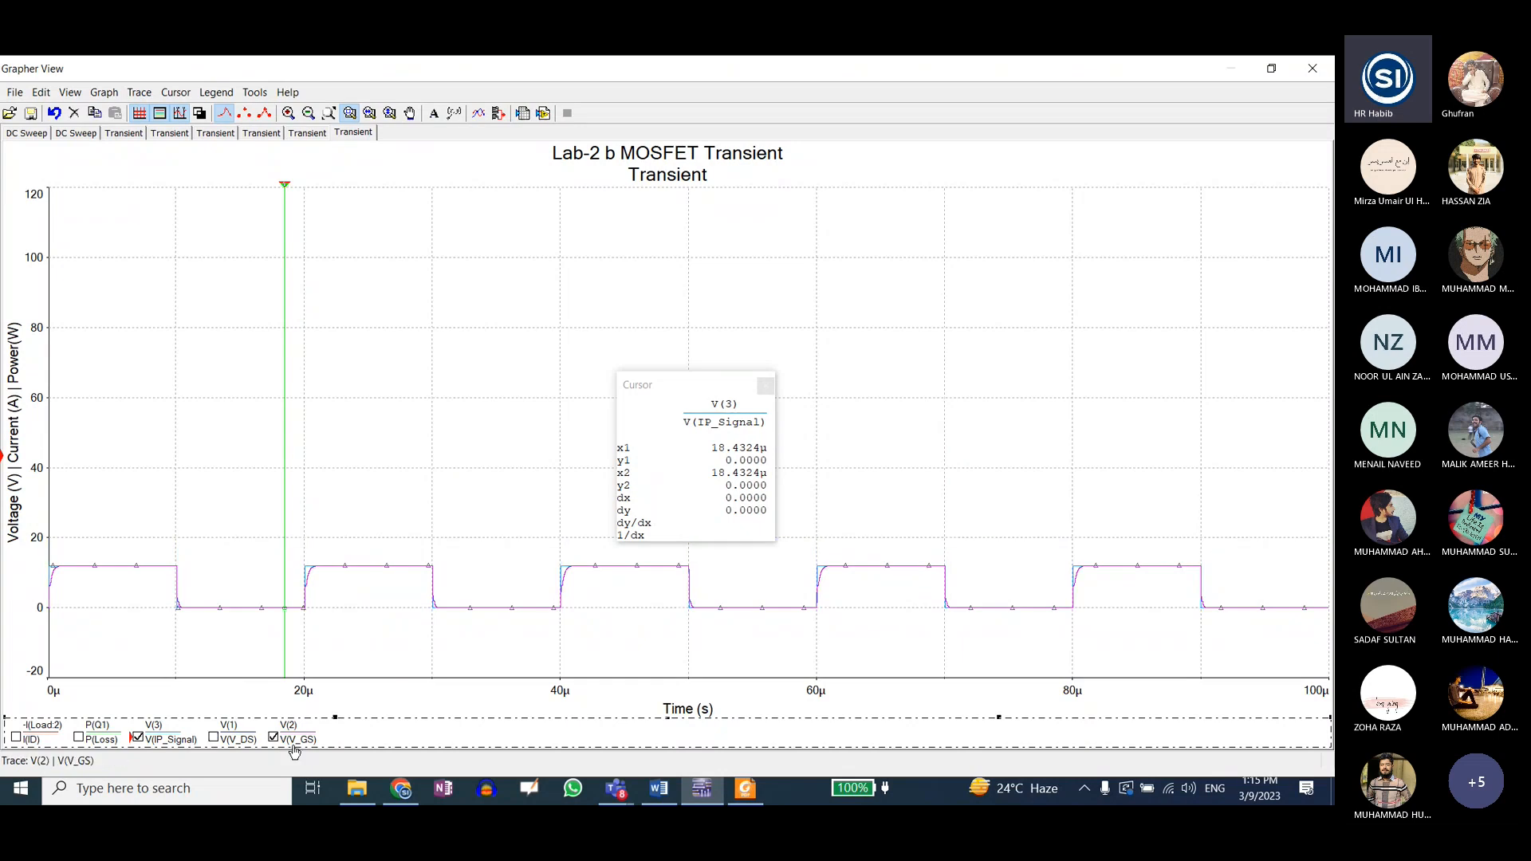
{"action": "left_click", "coordinate": [328, 112]}
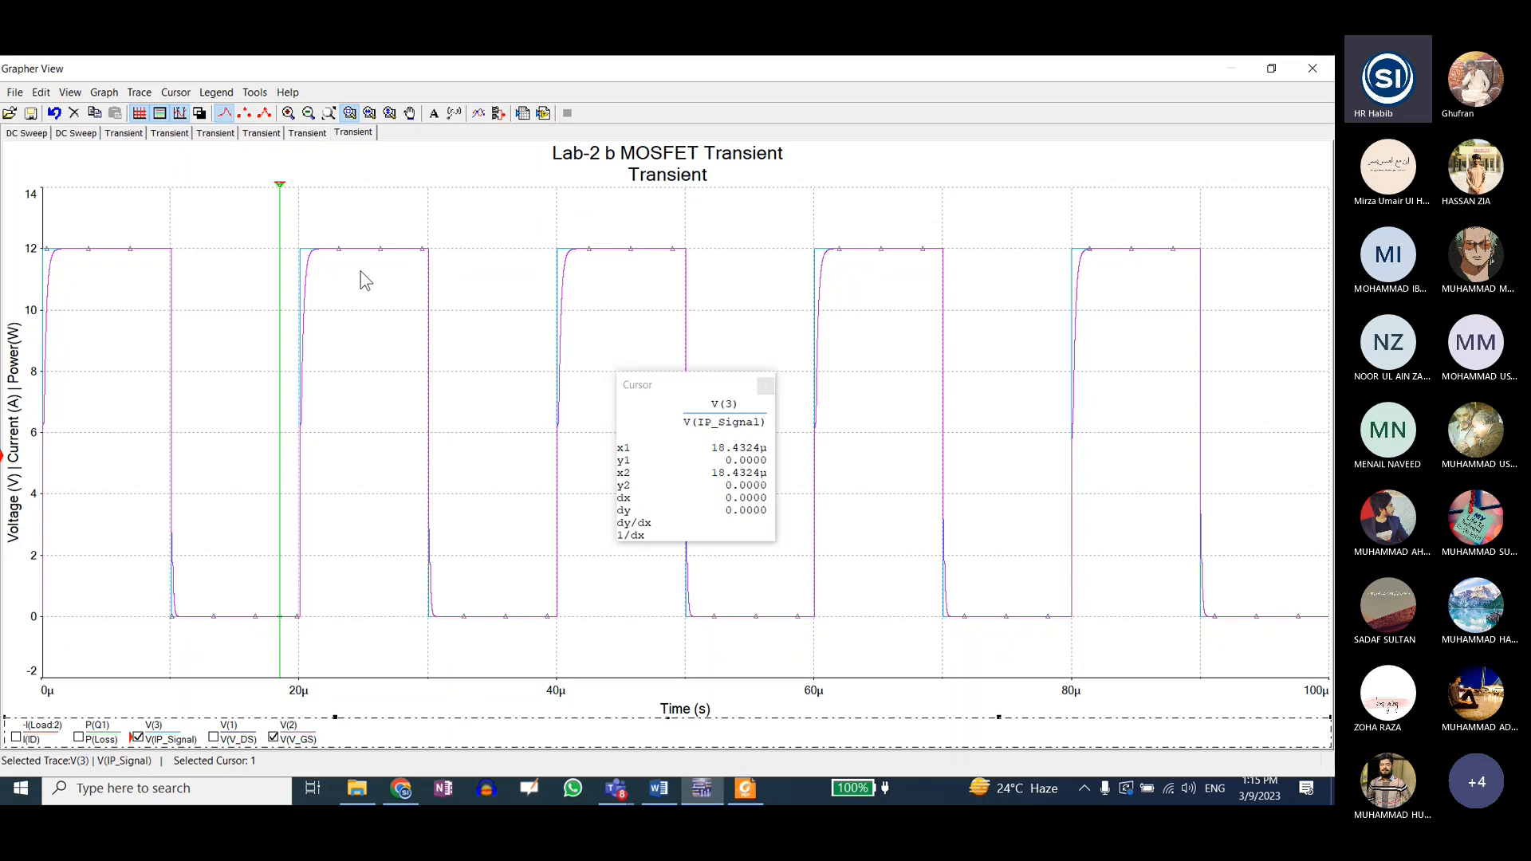
- Display the V_DS trace again and examine the turn-on edge at 20 µs, with the cursor readout moved clear of the curves
{"action": "left_click", "coordinate": [214, 740]}
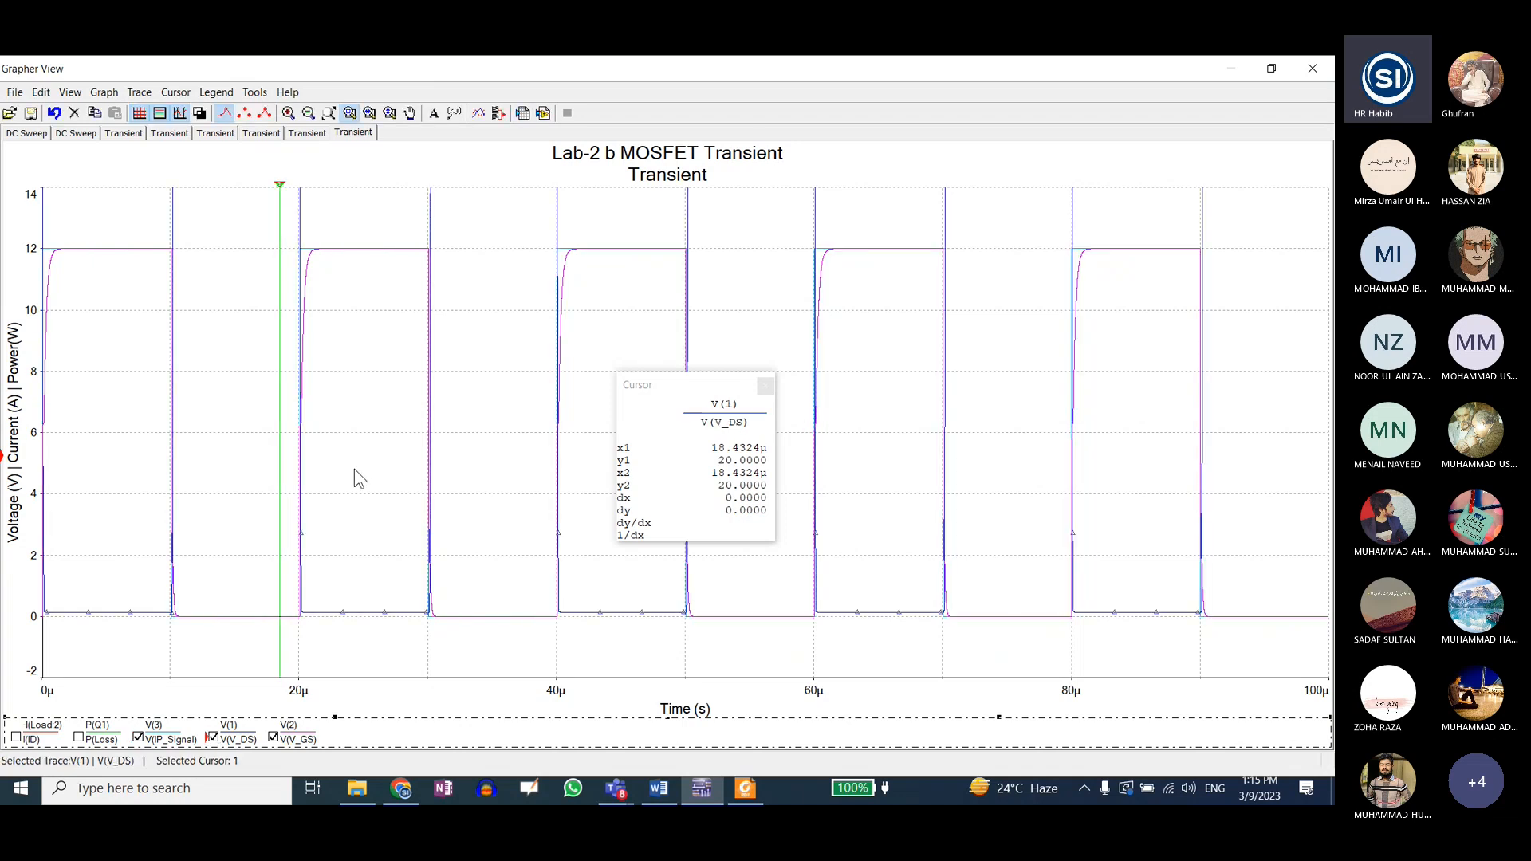
{"action": "left_click", "coordinate": [348, 112]}
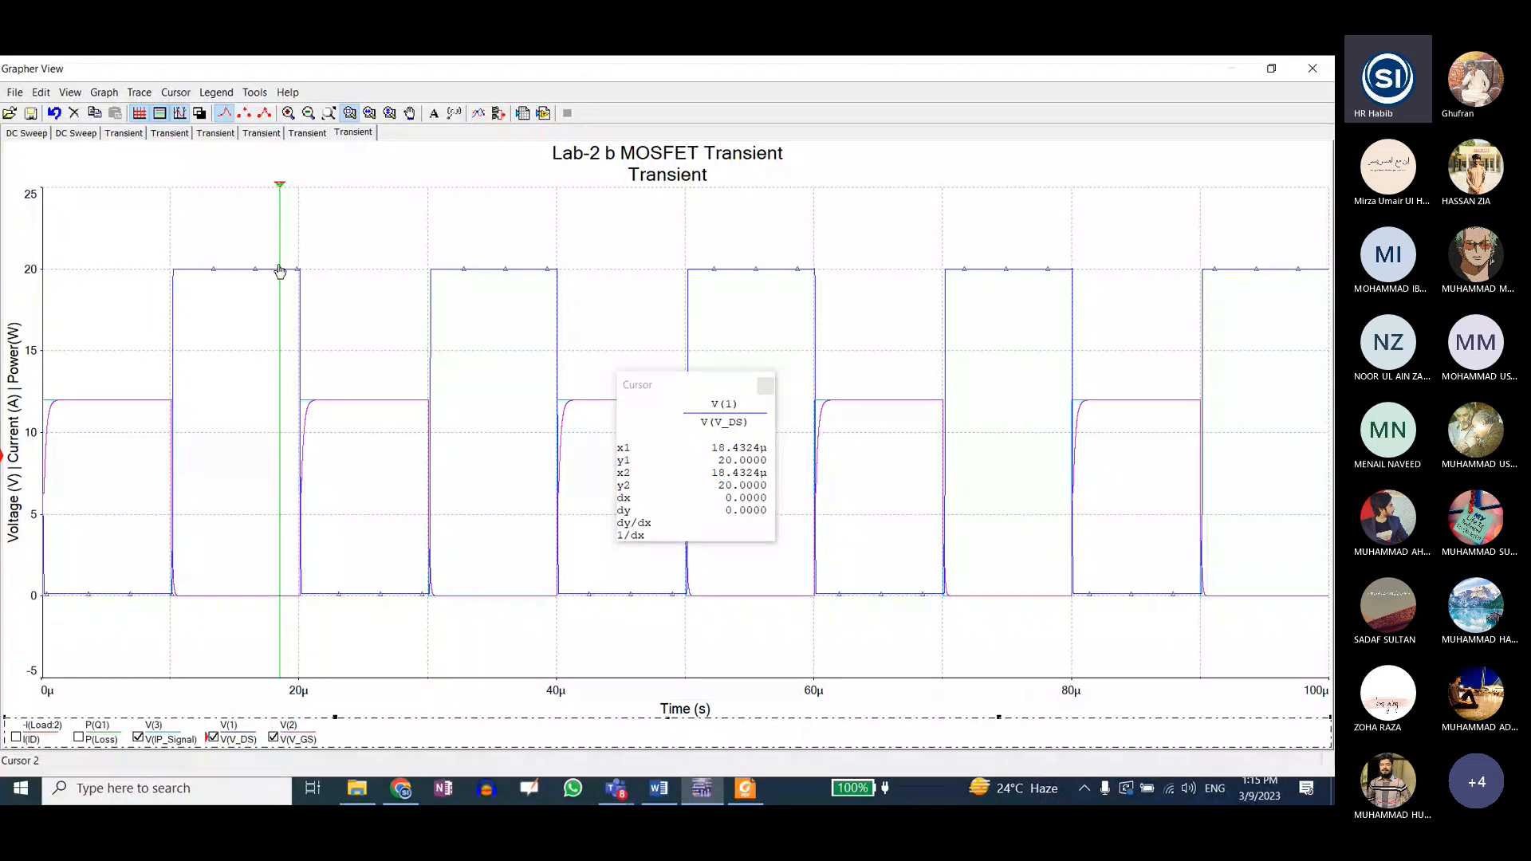
{"action": "left_click_drag", "start_coordinate": [285, 258], "coordinate": [323, 614]}
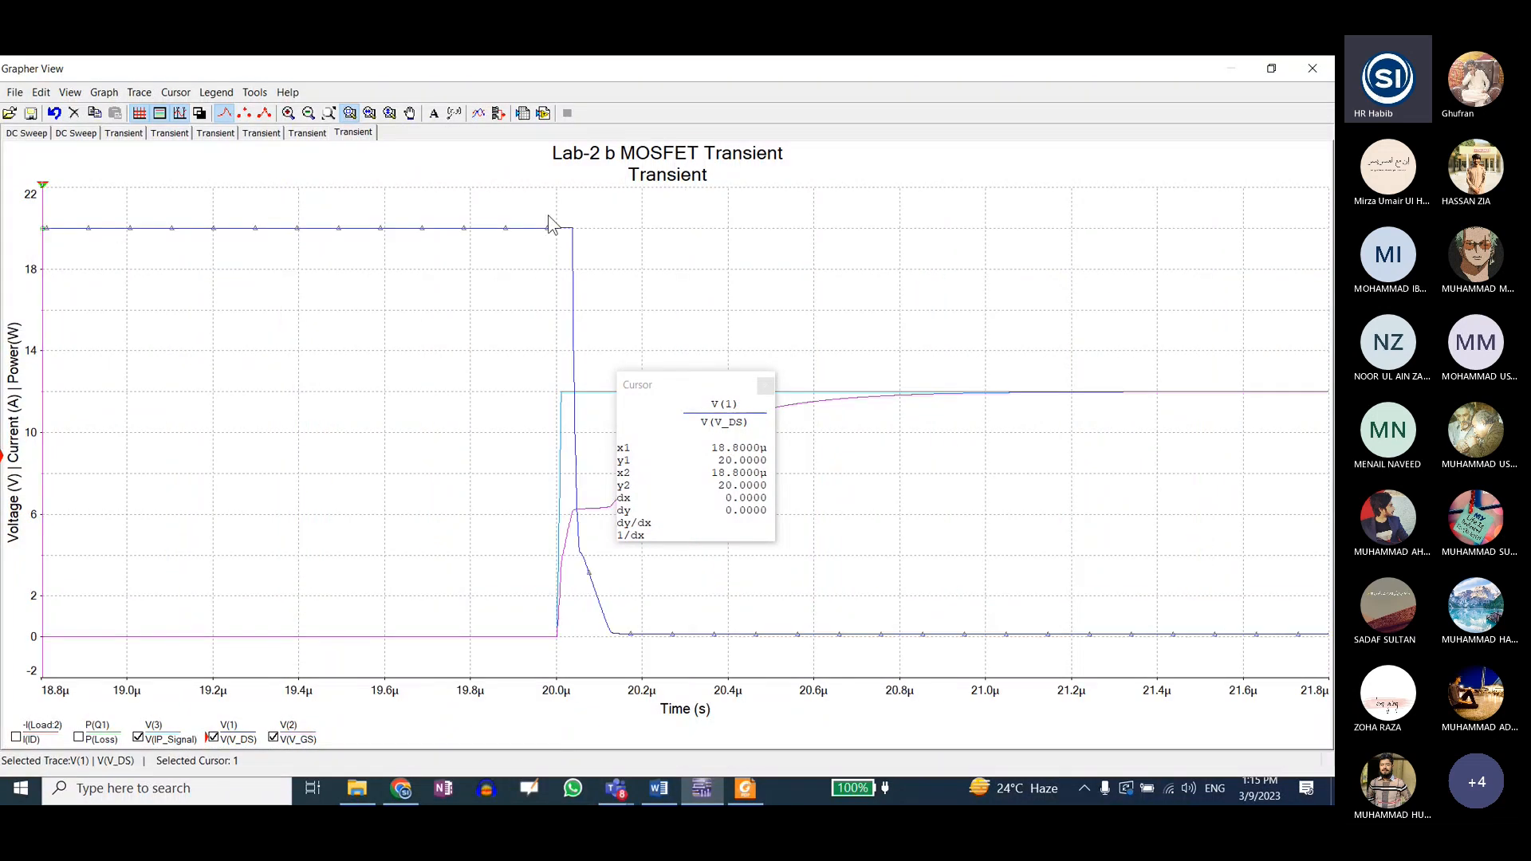
{"action": "left_click_drag", "start_coordinate": [542, 208], "coordinate": [655, 678]}
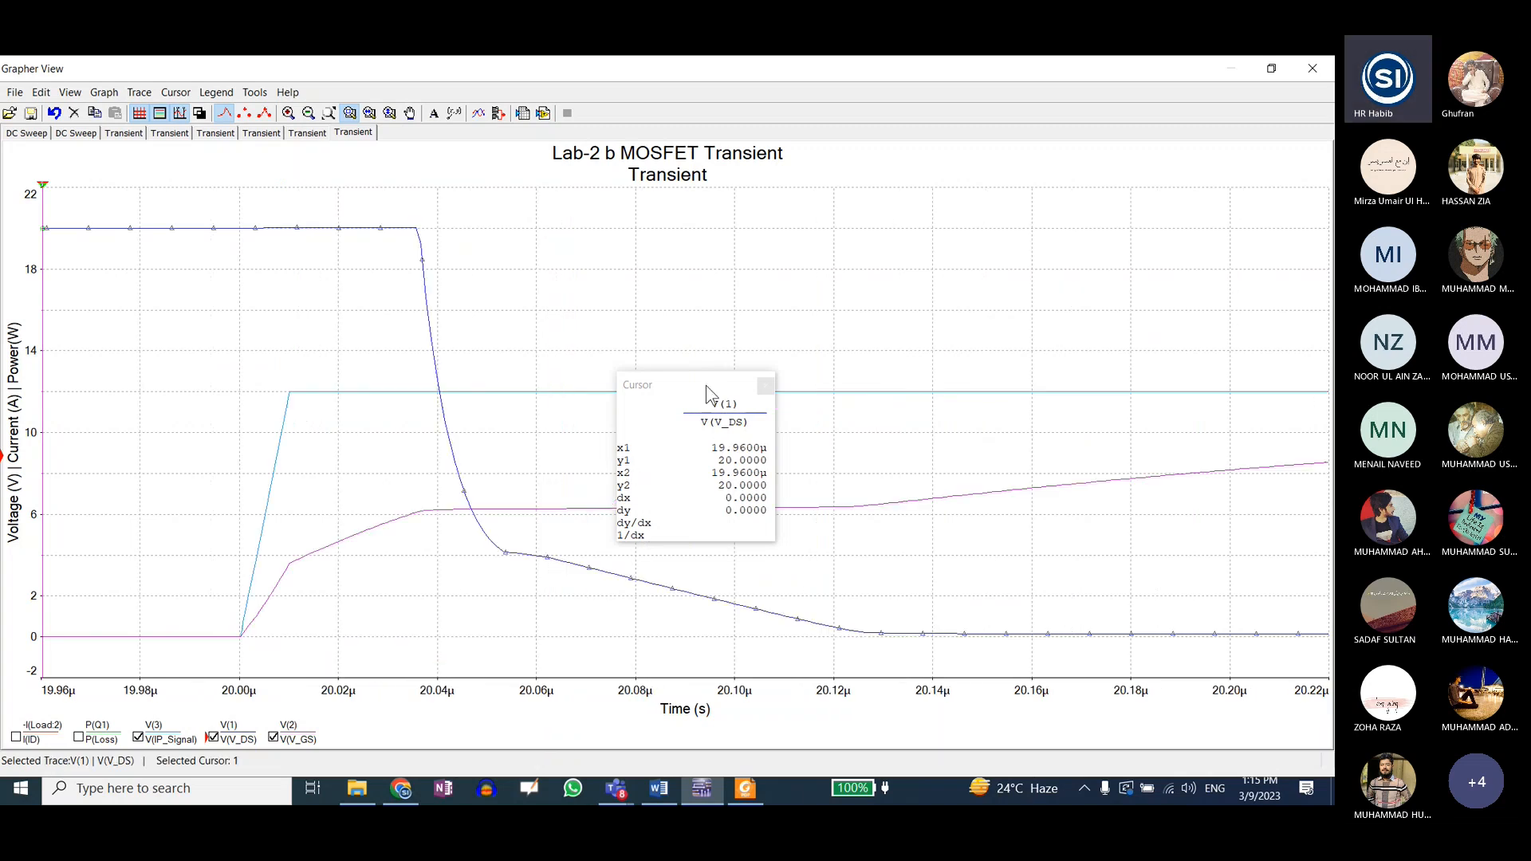
{"action": "left_click_drag", "start_coordinate": [706, 387], "coordinate": [1163, 145]}
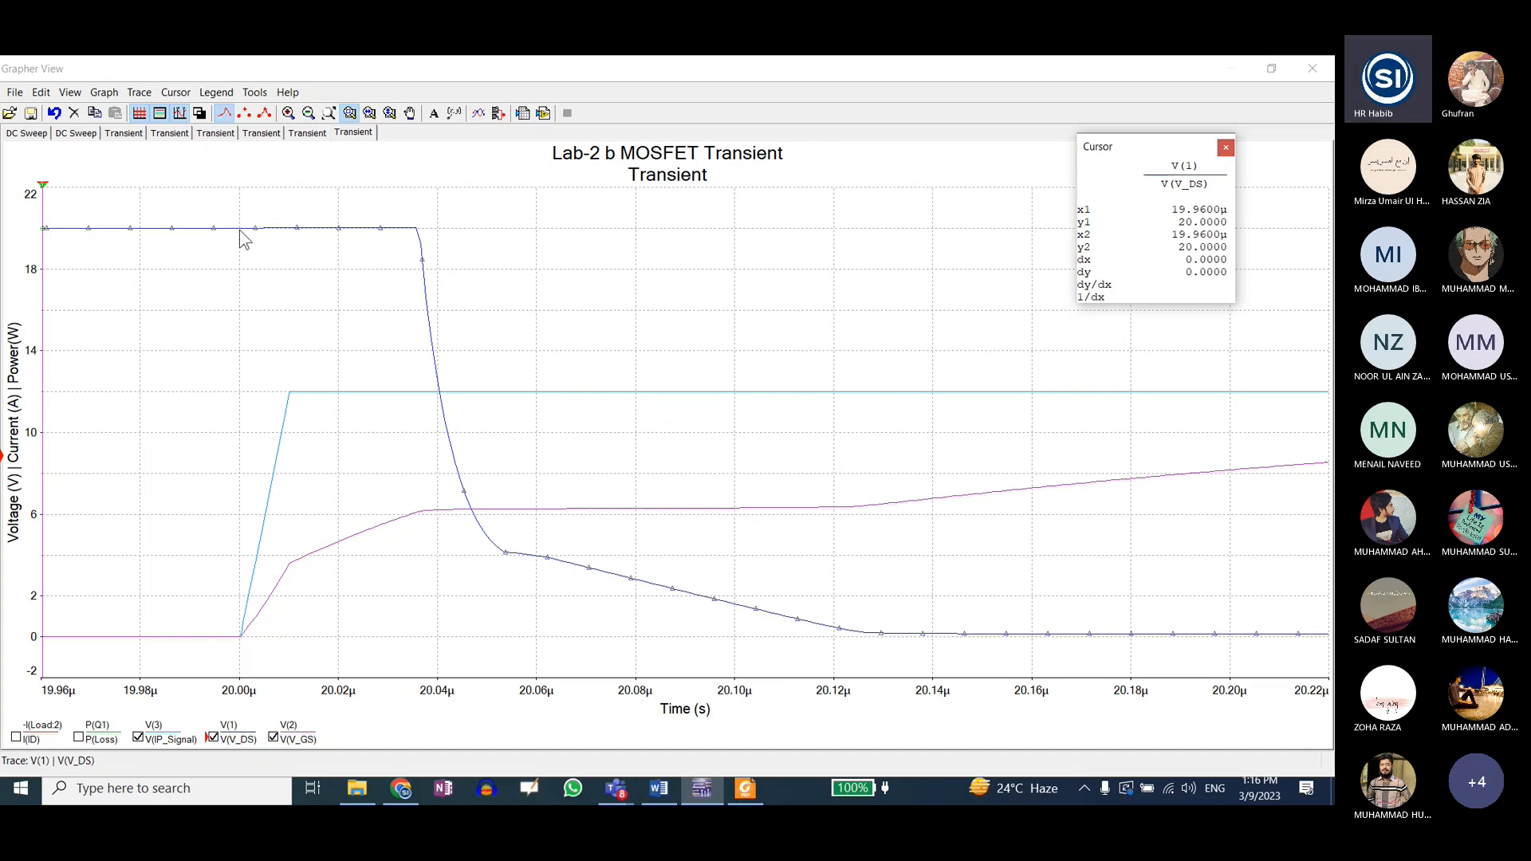
- Switch to the irf3808.pdf datasheet in Foxit Reader, review the MOSFET symbol and main ratings, and return to the Grapher View
{"action": "mouse_move", "coordinate": [705, 790]}
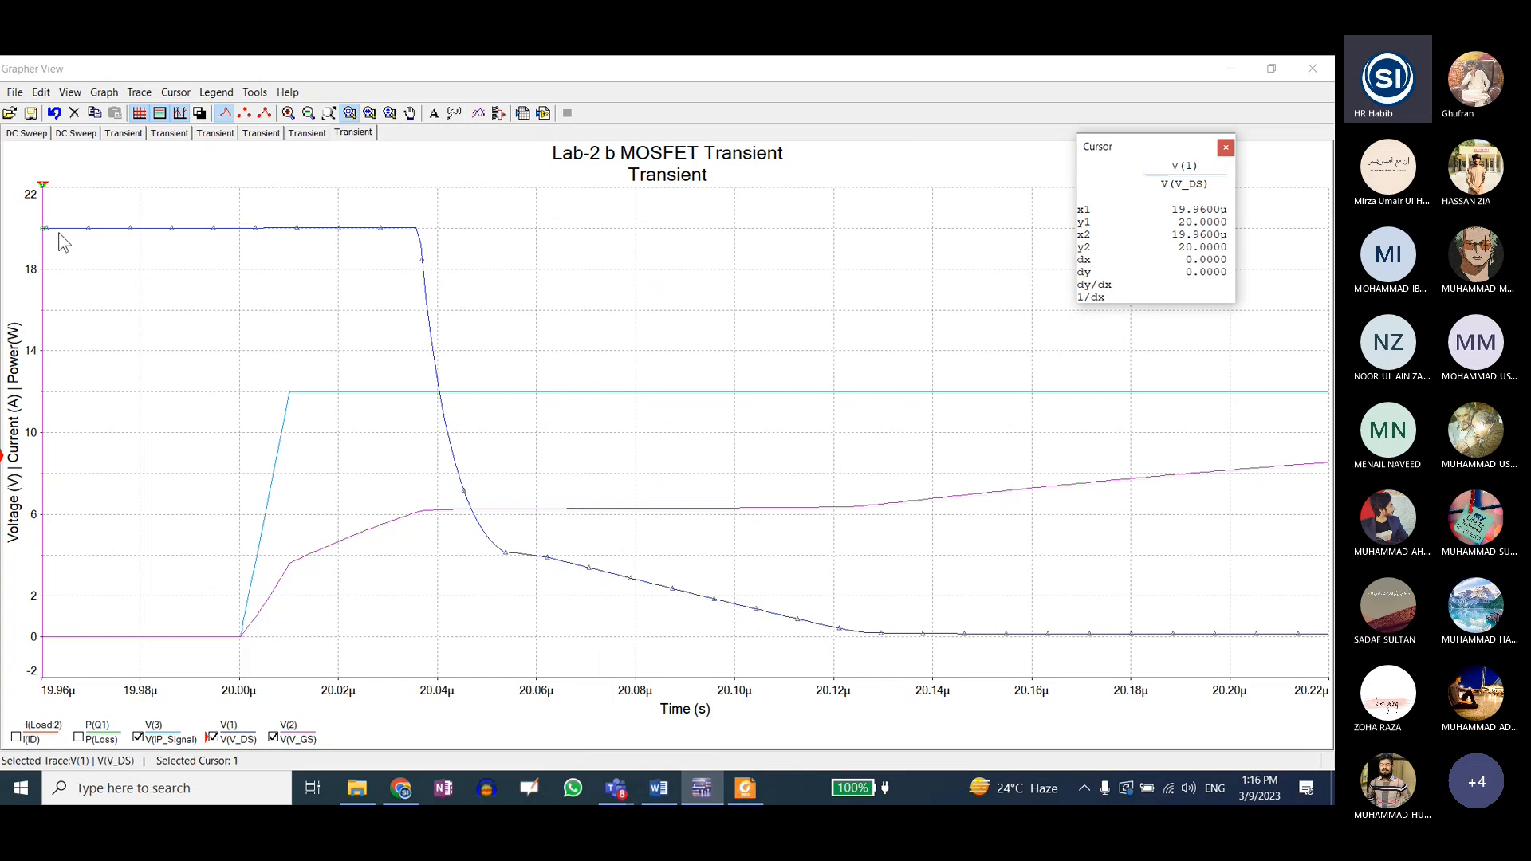
{"action": "key", "text": "alt+Tab"}
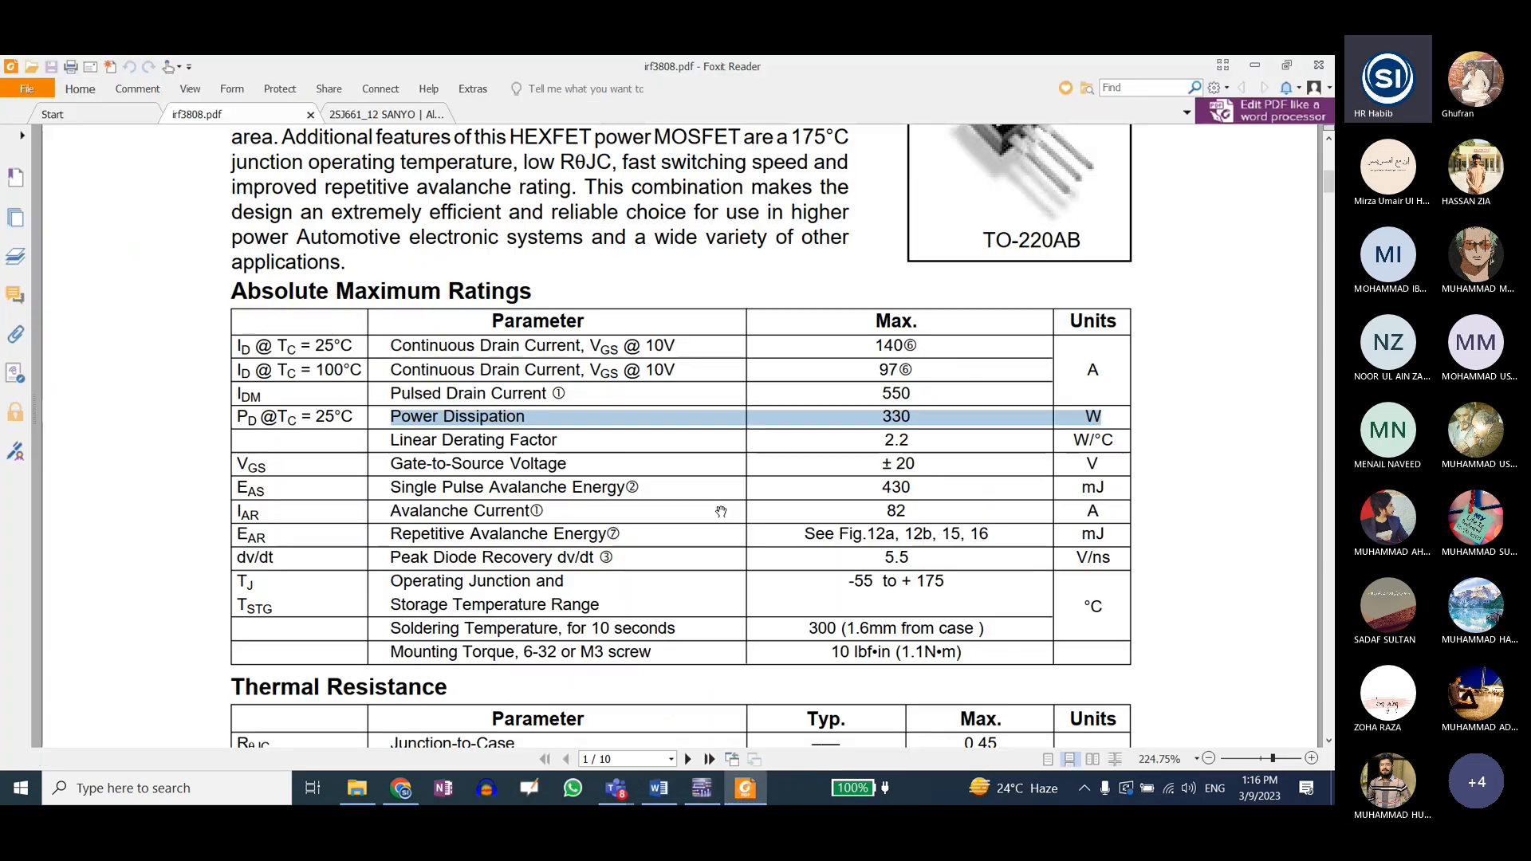
{"action": "scroll", "coordinate": [715, 507], "scroll_direction": "up", "scroll_amount": 3}
{"action": "scroll", "coordinate": [715, 508], "scroll_direction": "up", "scroll_amount": 2}
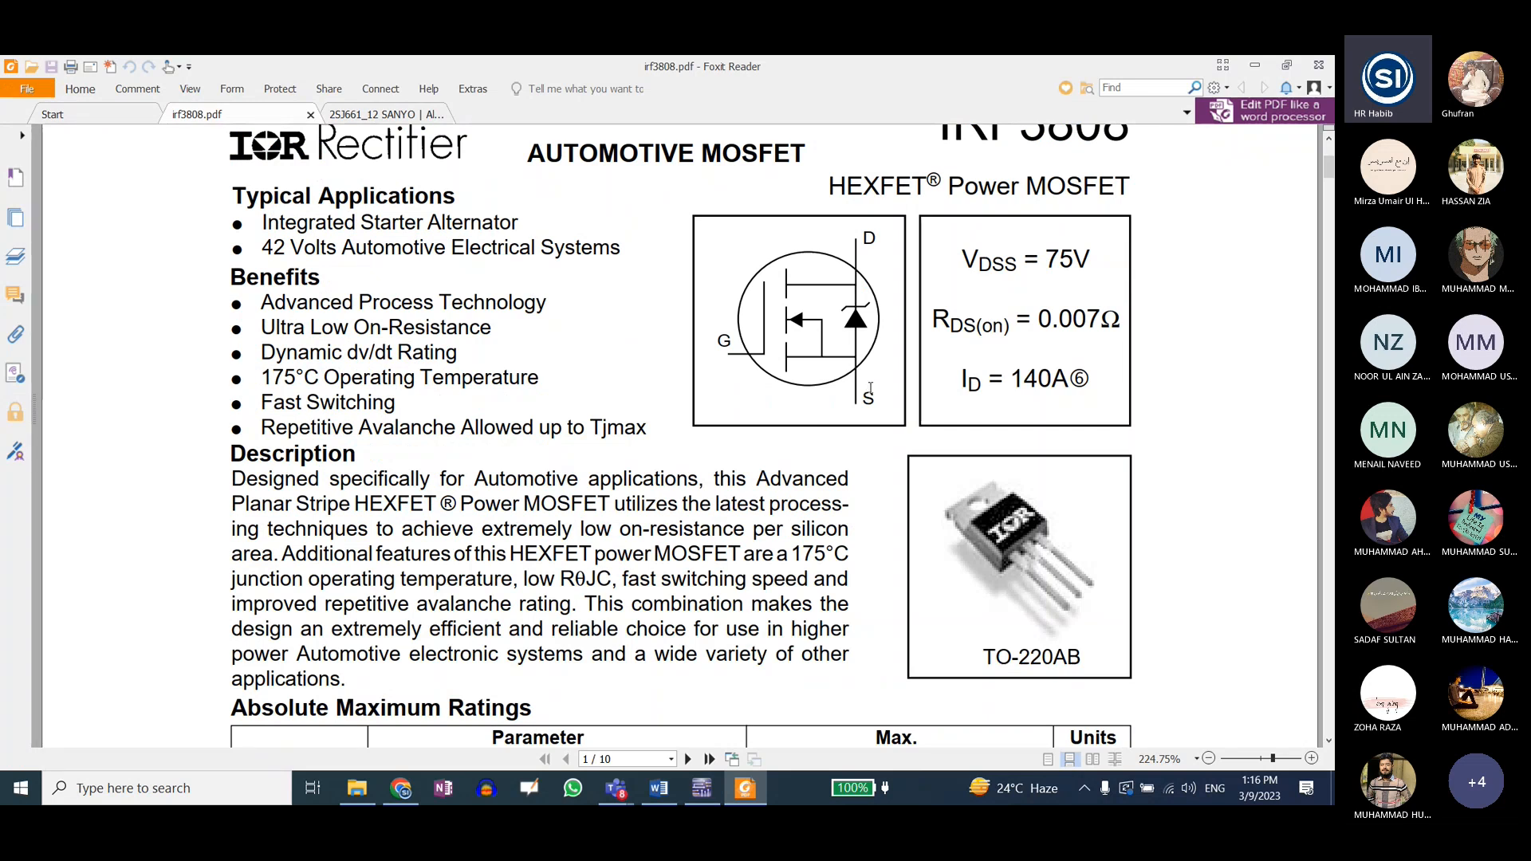
{"action": "key", "text": "alt+Tab"}
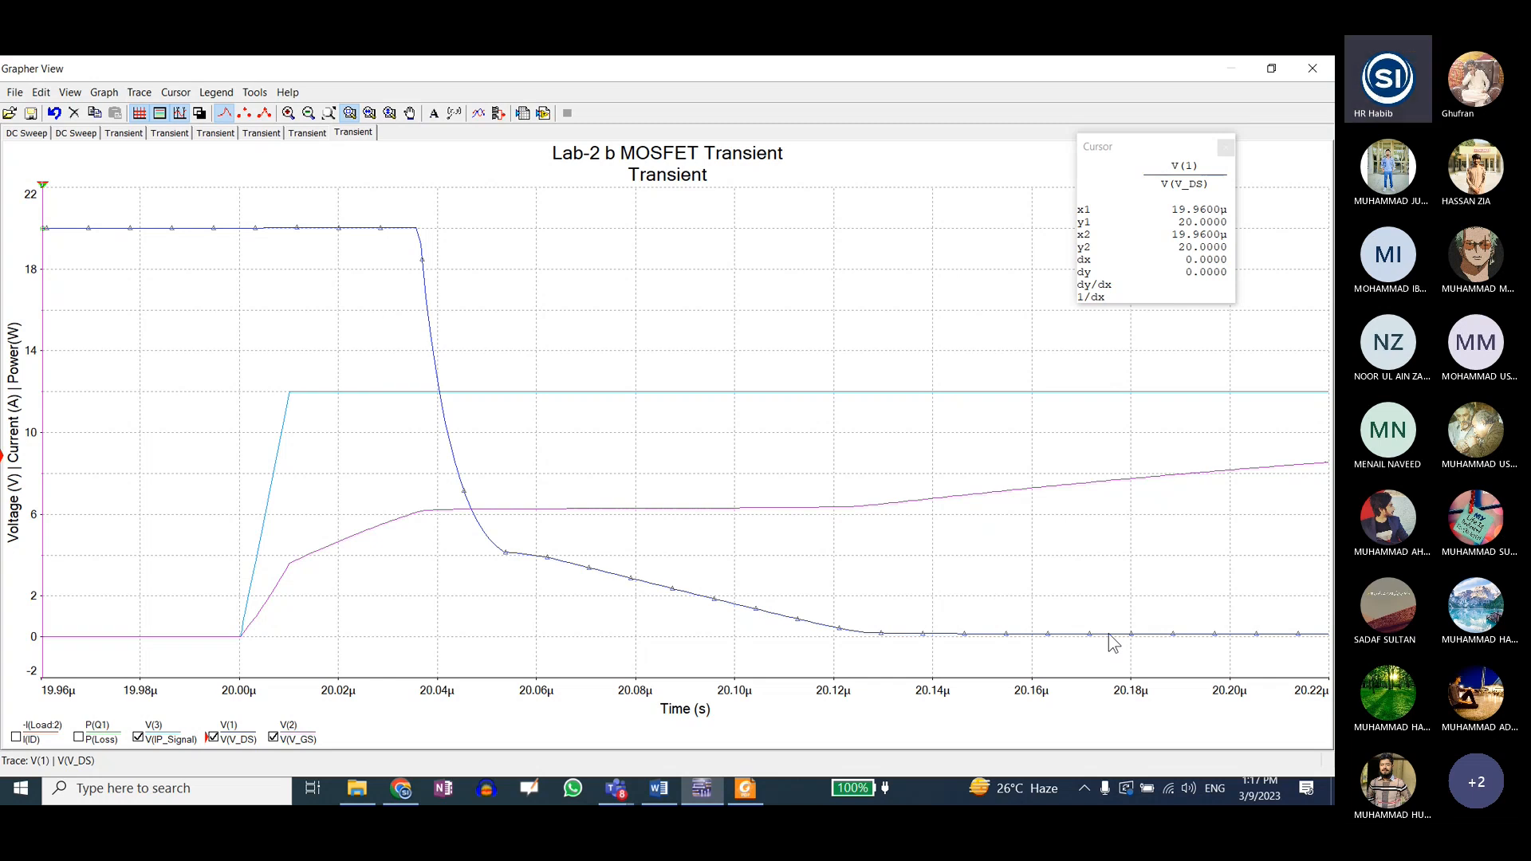
- Add the I(ID) trace and examine the drain current against V_DS and V_GS during turn-on at 20 µs
{"action": "left_click", "coordinate": [1108, 635]}
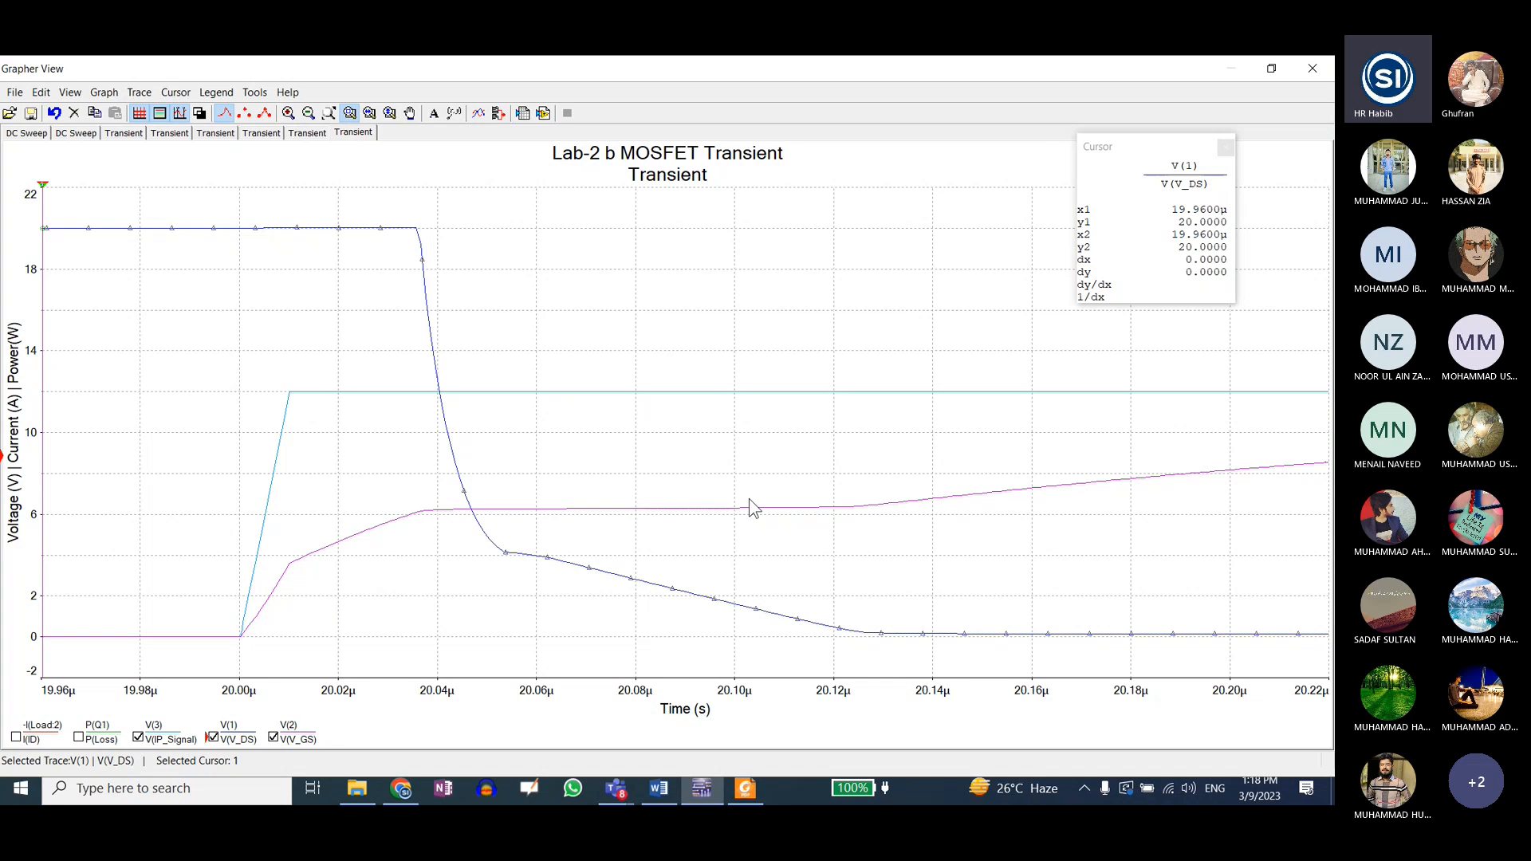
{"action": "left_click", "coordinate": [16, 738]}
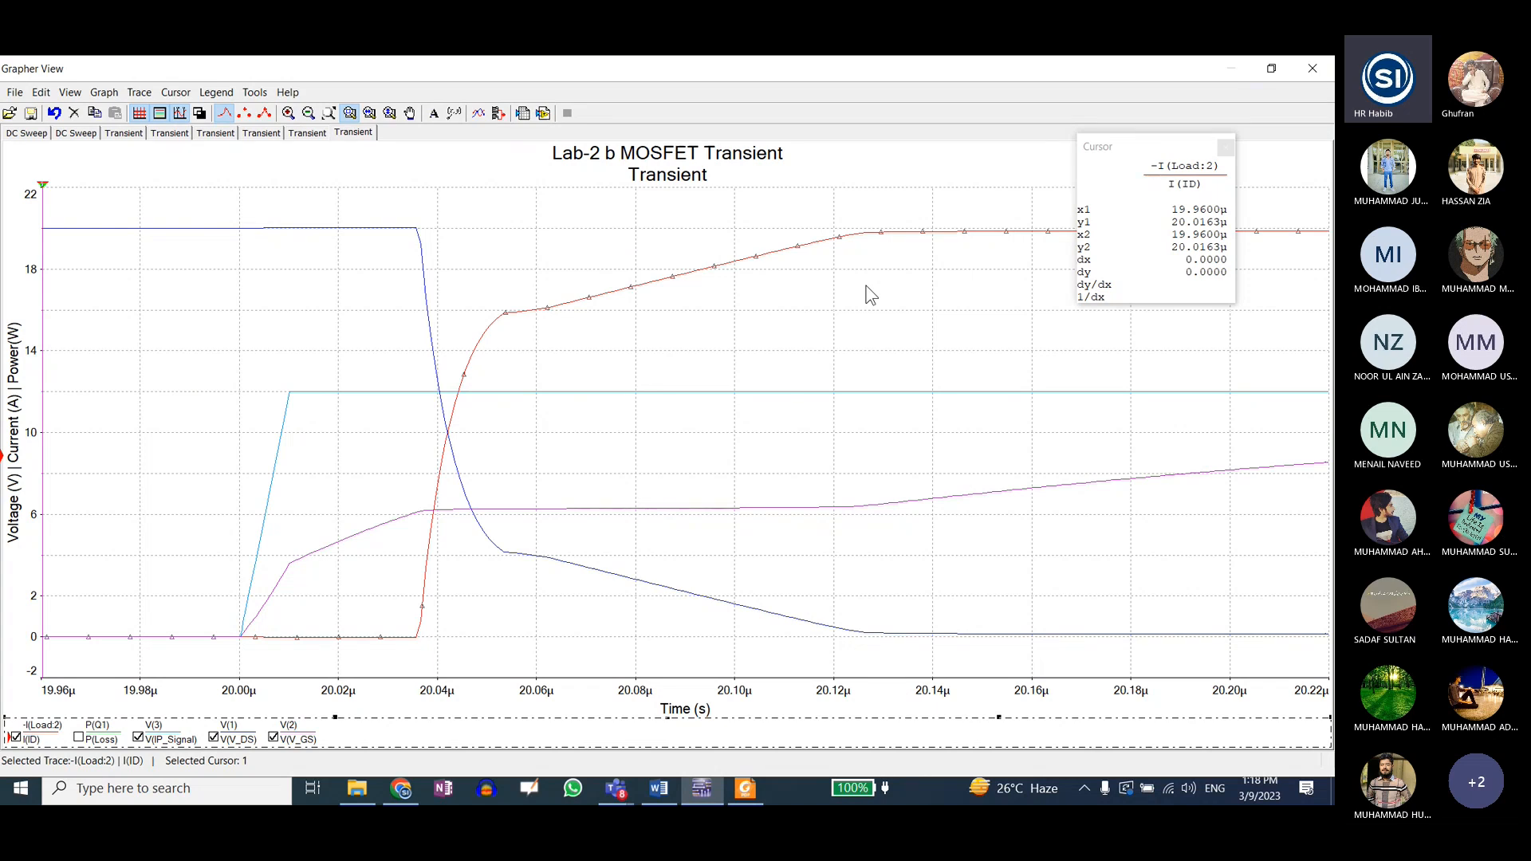
{"action": "left_click", "coordinate": [1265, 72]}
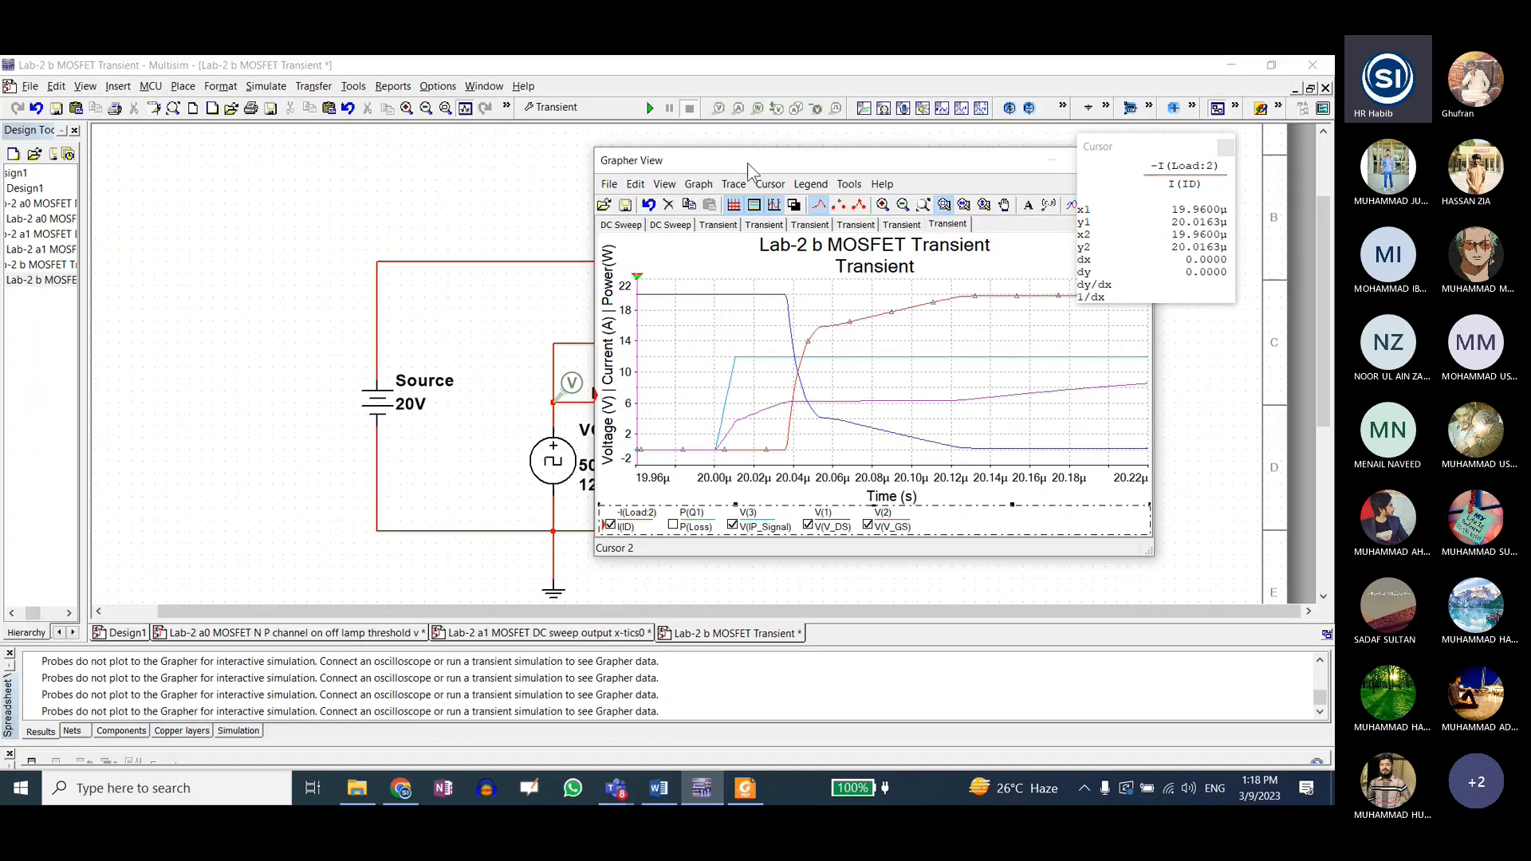
{"action": "left_click_drag", "start_coordinate": [748, 163], "coordinate": [502, 217]}
{"action": "left_click", "coordinate": [647, 275]}
{"action": "left_click", "coordinate": [845, 216]}
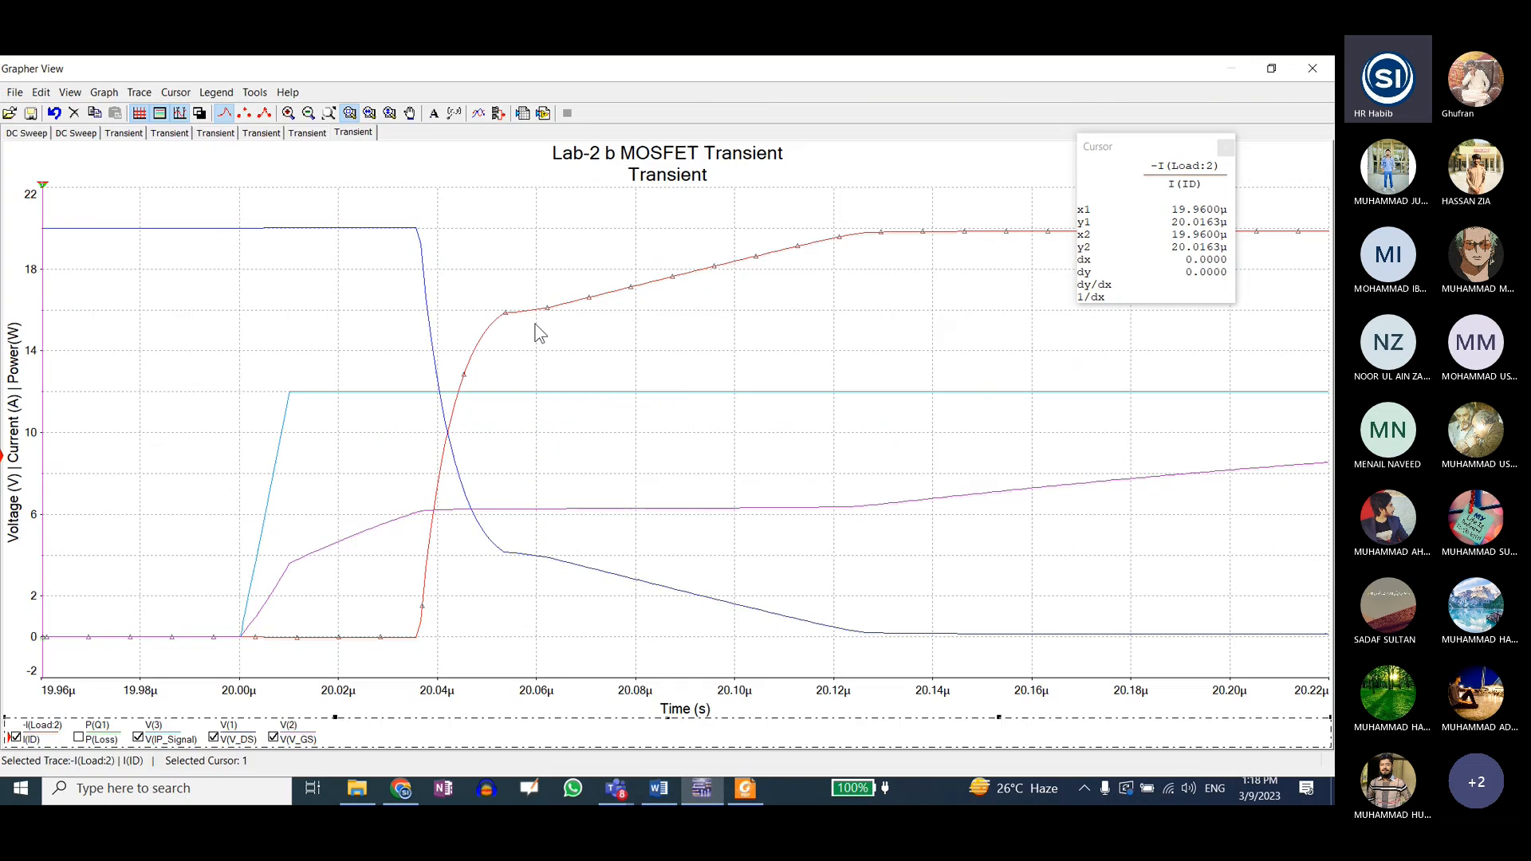
{"action": "left_click", "coordinate": [603, 301]}
{"action": "left_click", "coordinate": [414, 644]}
- Set gate resistor R2 to 1 Ω and rerun the transient simulation
{"action": "left_click", "coordinate": [1271, 68]}
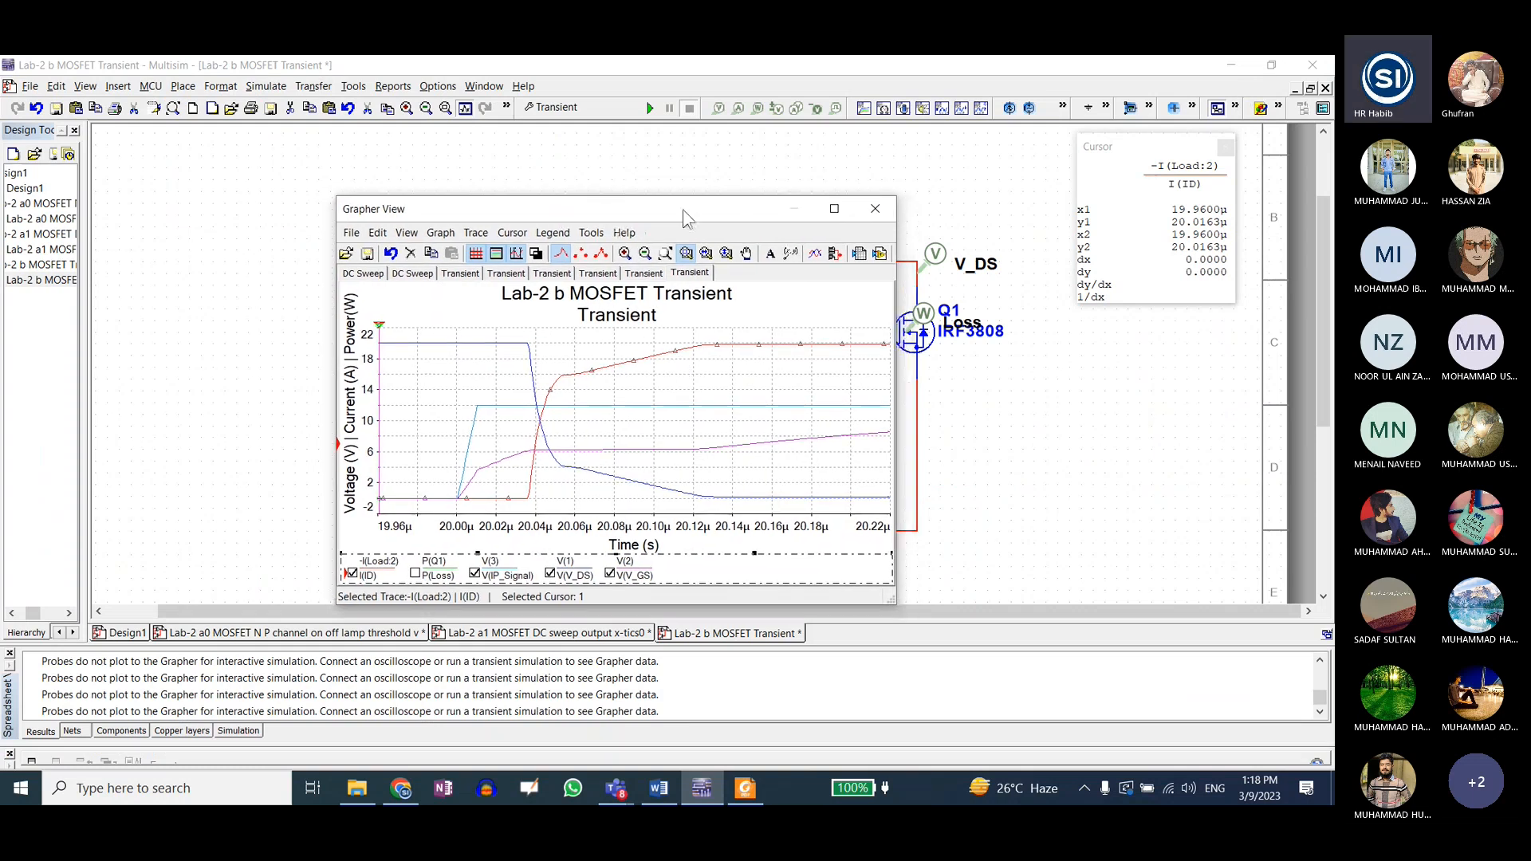
{"action": "left_click_drag", "start_coordinate": [682, 209], "coordinate": [335, 143]}
{"action": "double_click", "coordinate": [700, 403]}
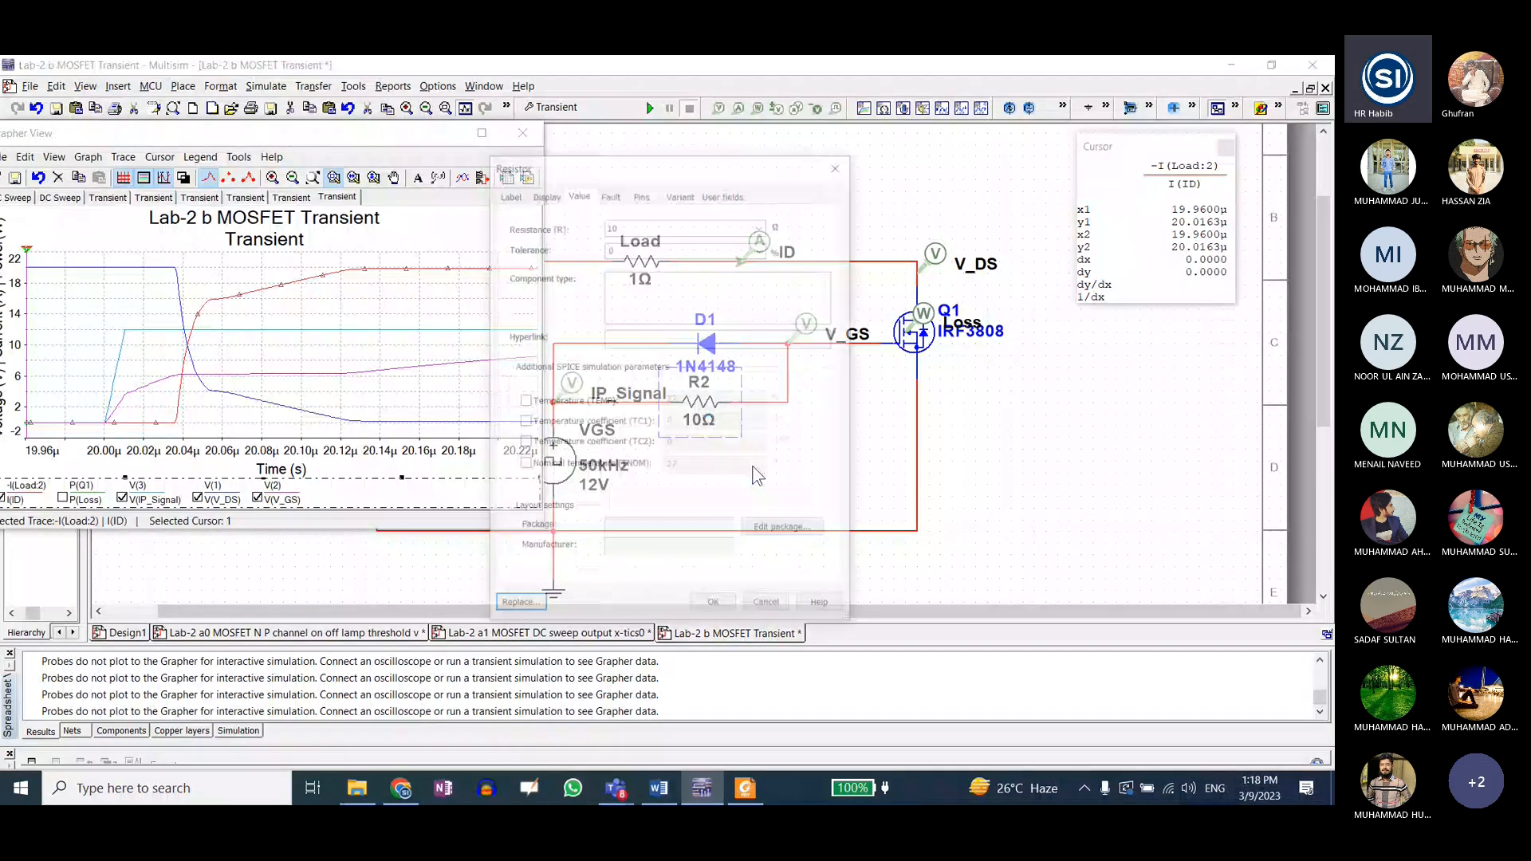
{"action": "type", "text": "1"}
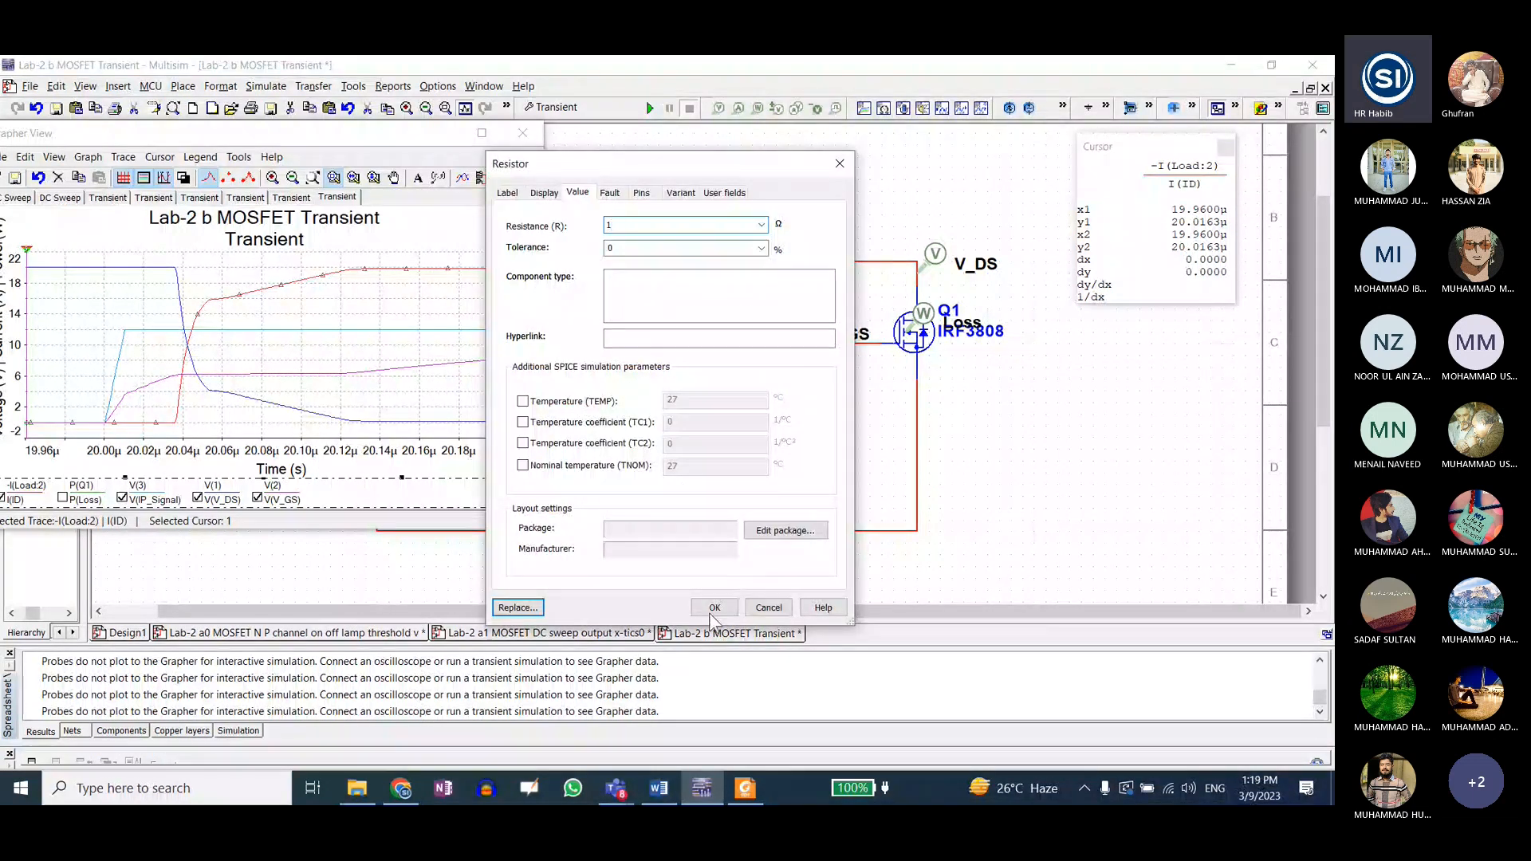
{"action": "left_click", "coordinate": [711, 606]}
{"action": "left_click", "coordinate": [650, 107]}
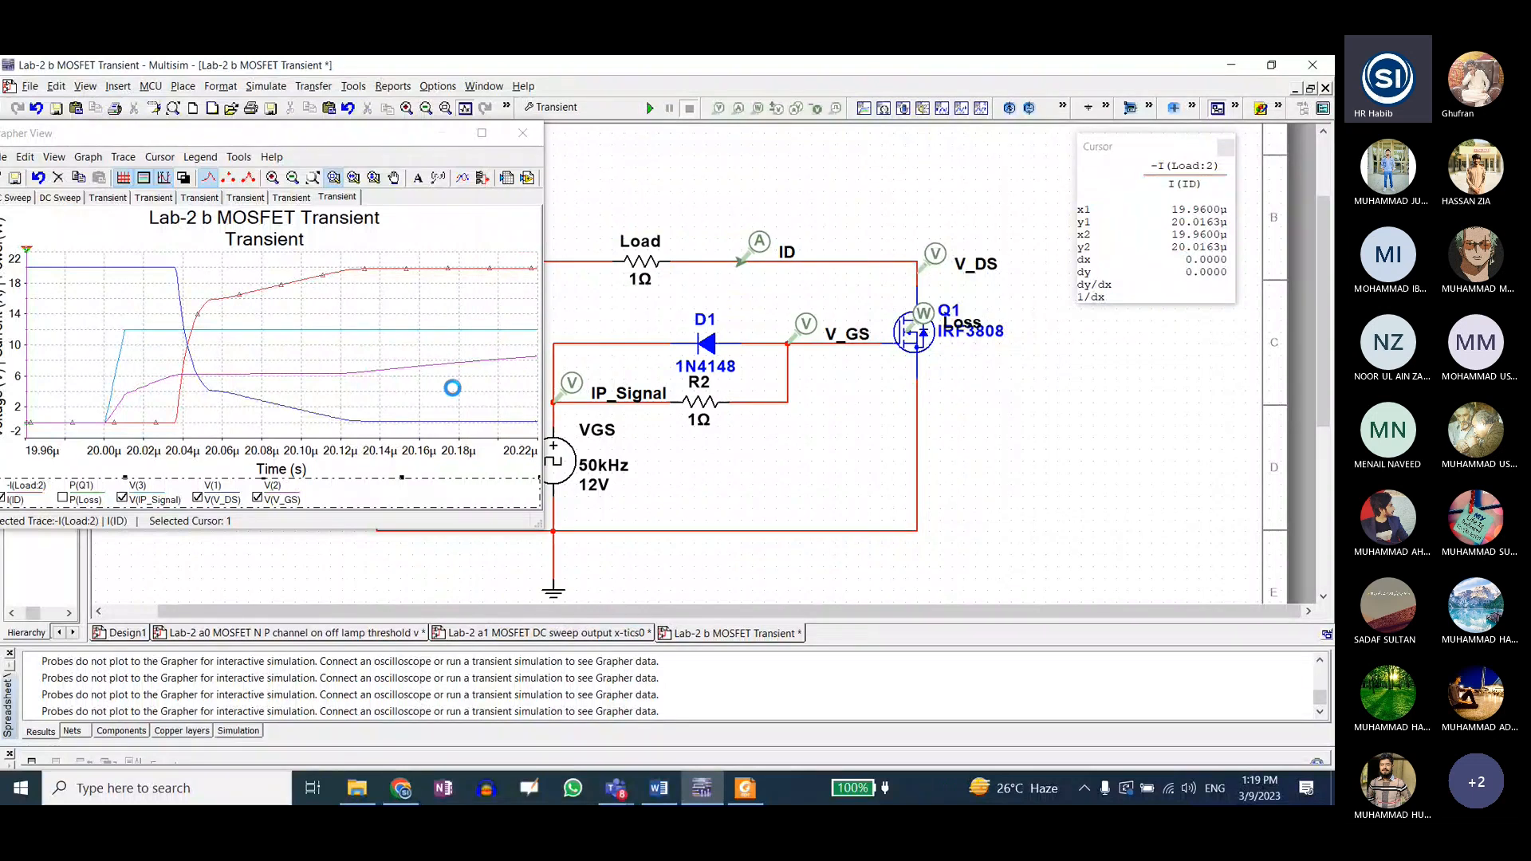
- Examine the new turn-on waveforms at 20 µs in the maximized Grapher View, with the cursor readout moved clear of the curves
{"action": "left_click_drag", "start_coordinate": [82, 354], "coordinate": [427, 444]}
{"action": "double_click", "coordinate": [414, 135]}
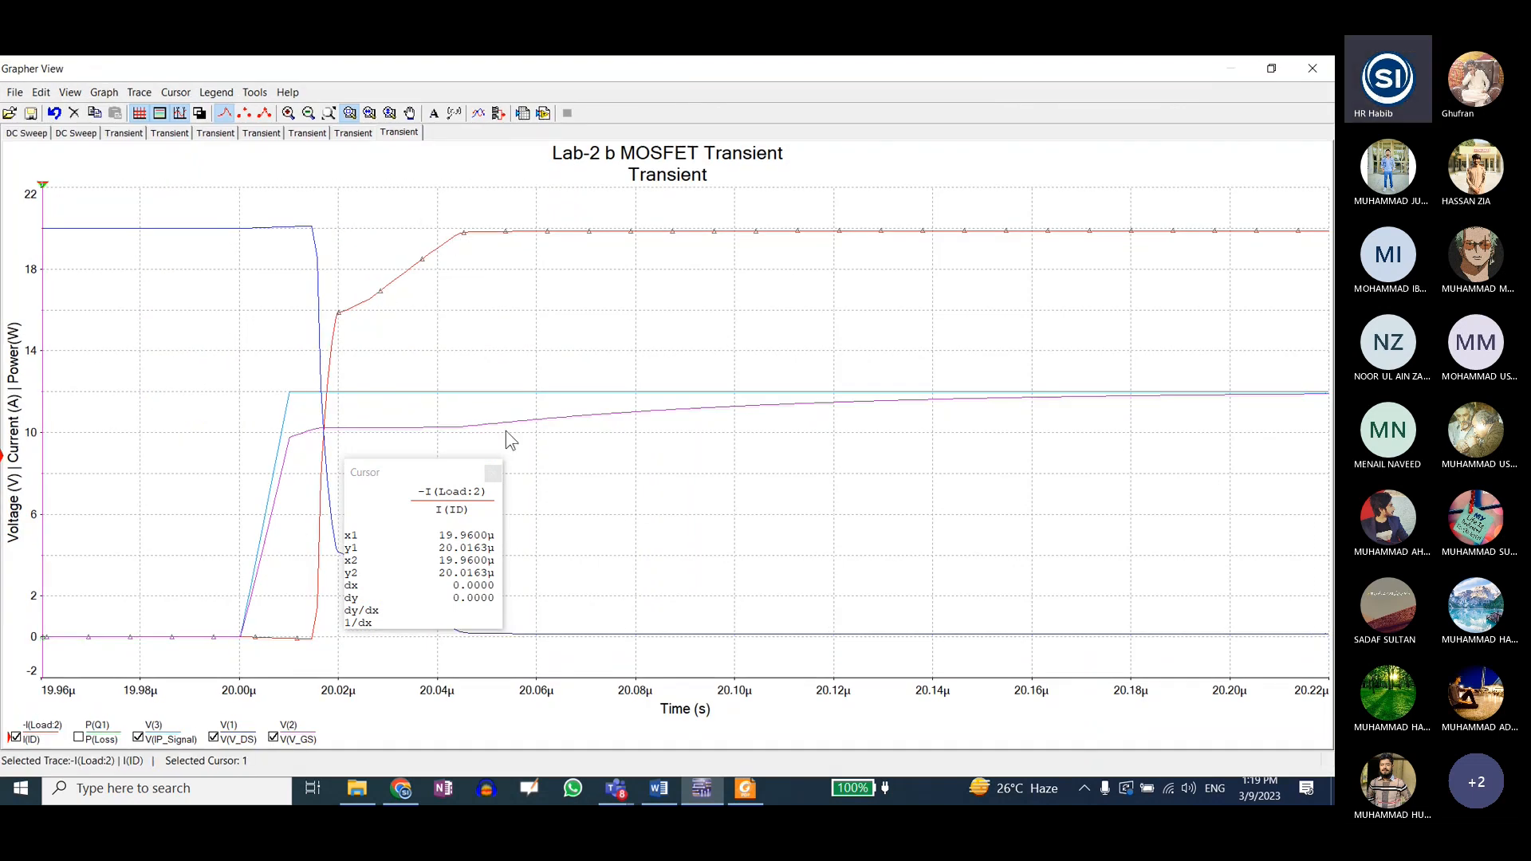
{"action": "left_click", "coordinate": [430, 476]}
{"action": "left_click_drag", "start_coordinate": [430, 476], "coordinate": [148, 297]}
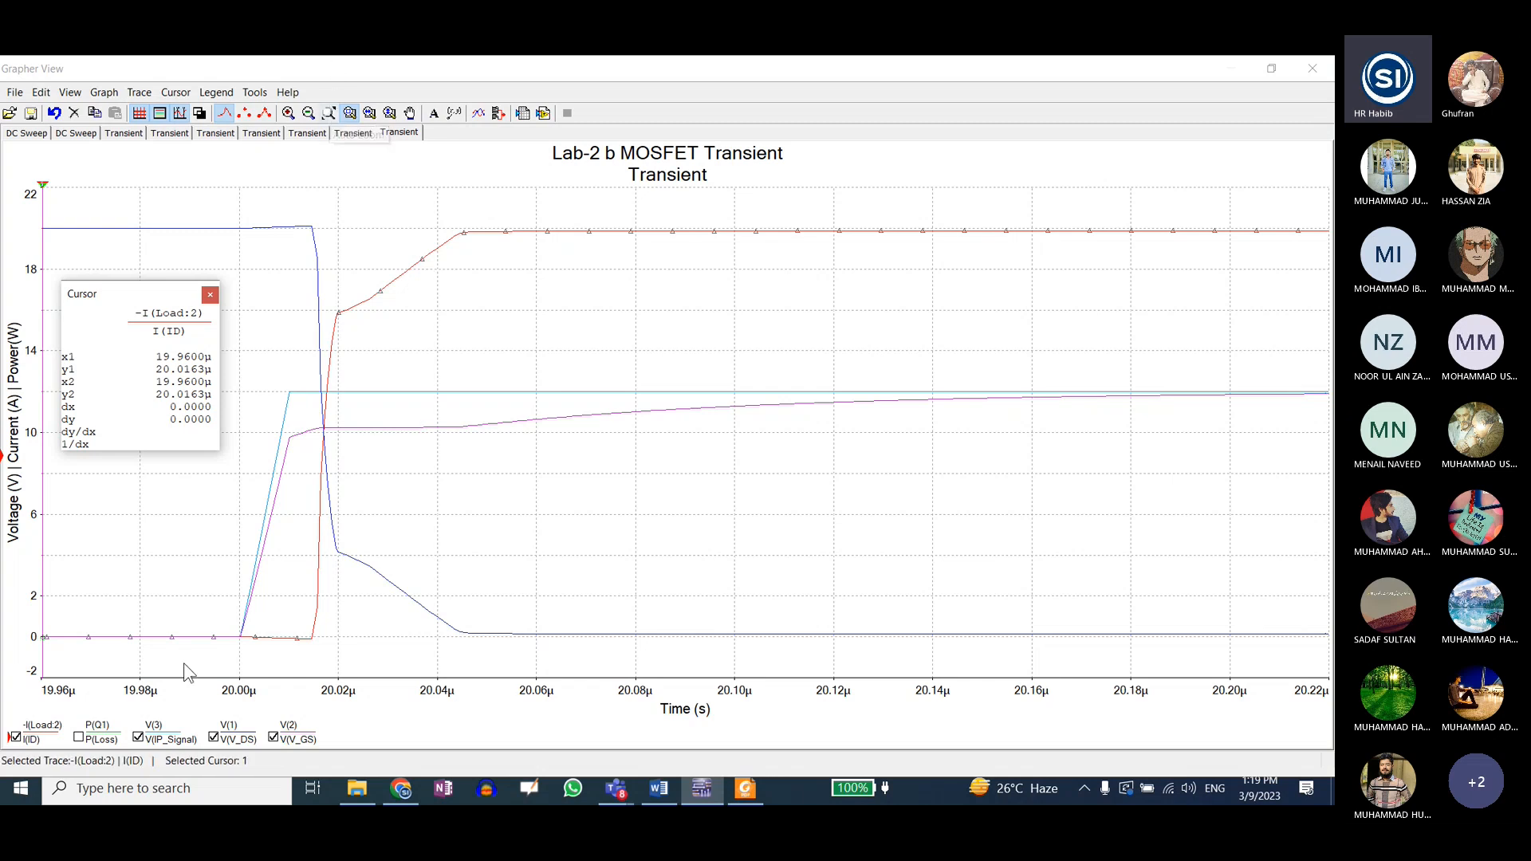
- Display the P(Loss) trace and widen the plotted range until the full power-loss spike at 20 µs fits
{"action": "left_click", "coordinate": [82, 740]}
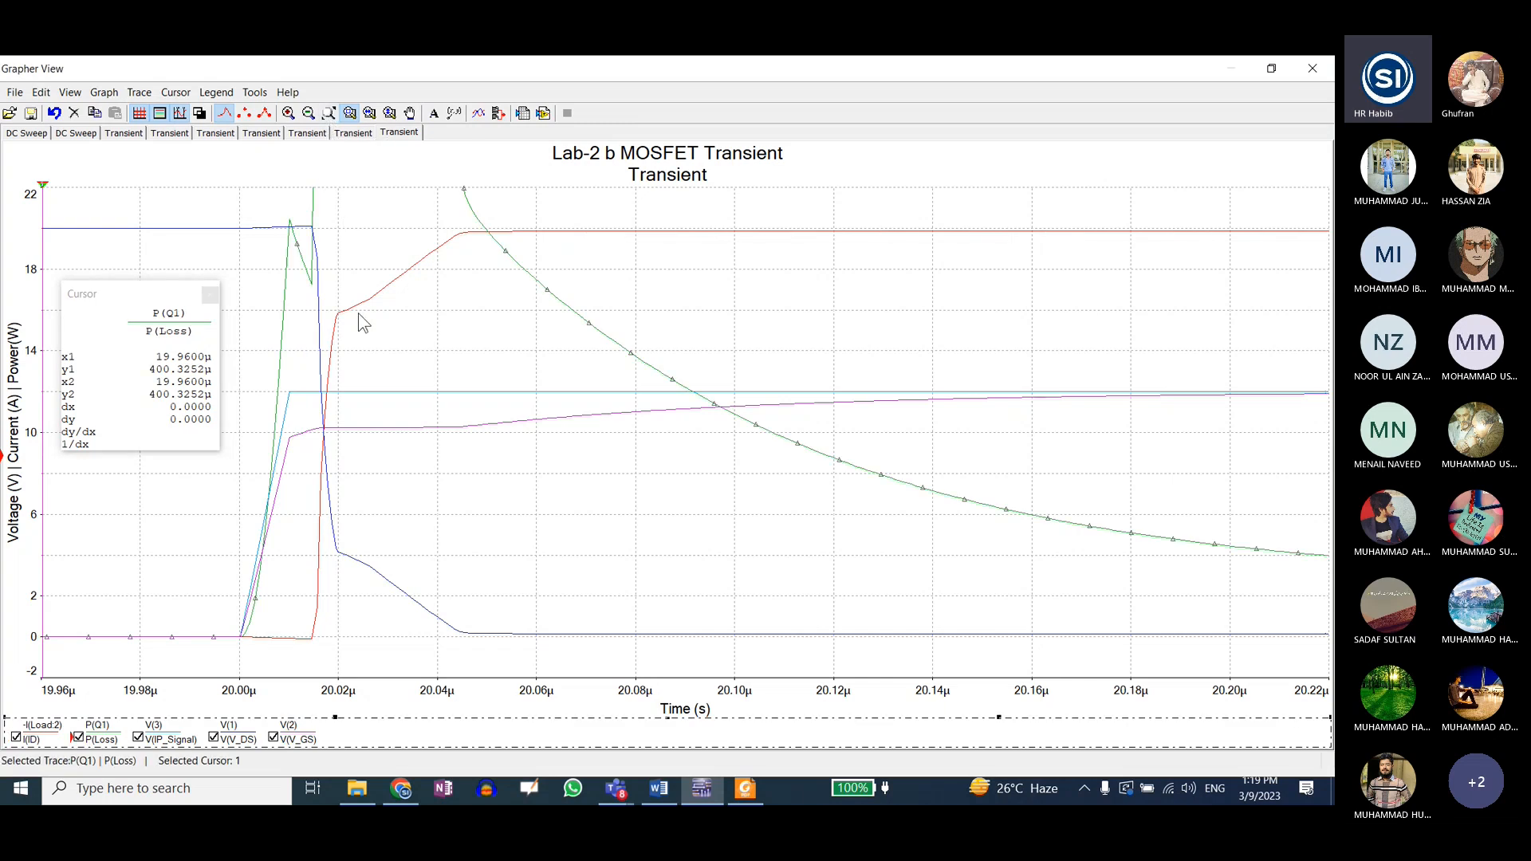
{"action": "scroll", "coordinate": [404, 381], "scroll_direction": "down", "scroll_amount": 1}
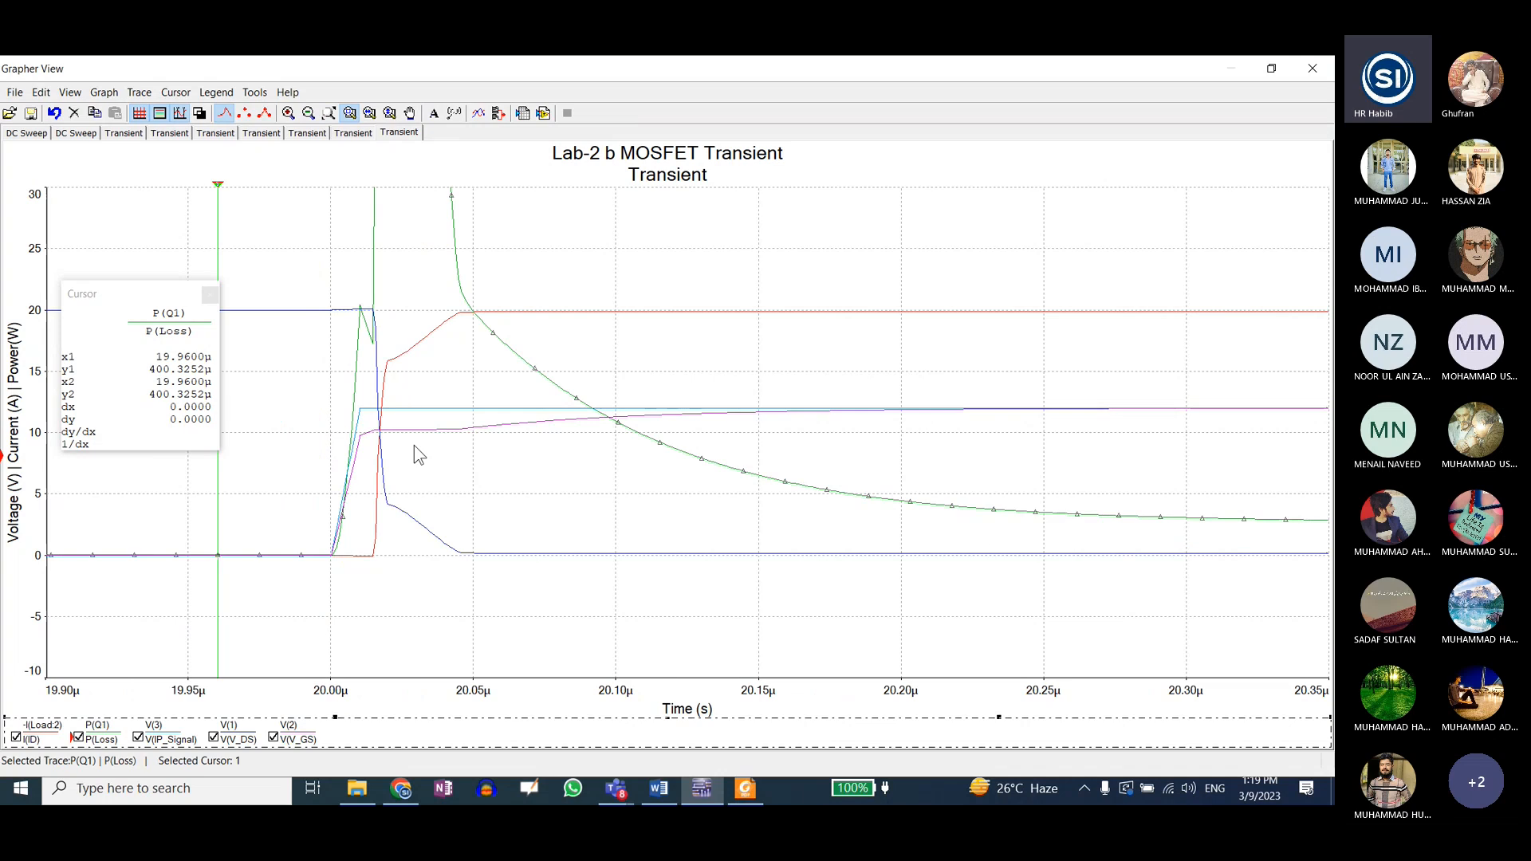
{"action": "scroll", "coordinate": [421, 478], "scroll_direction": "down", "scroll_amount": 1}
{"action": "scroll", "coordinate": [405, 550], "scroll_direction": "down", "scroll_amount": 1}
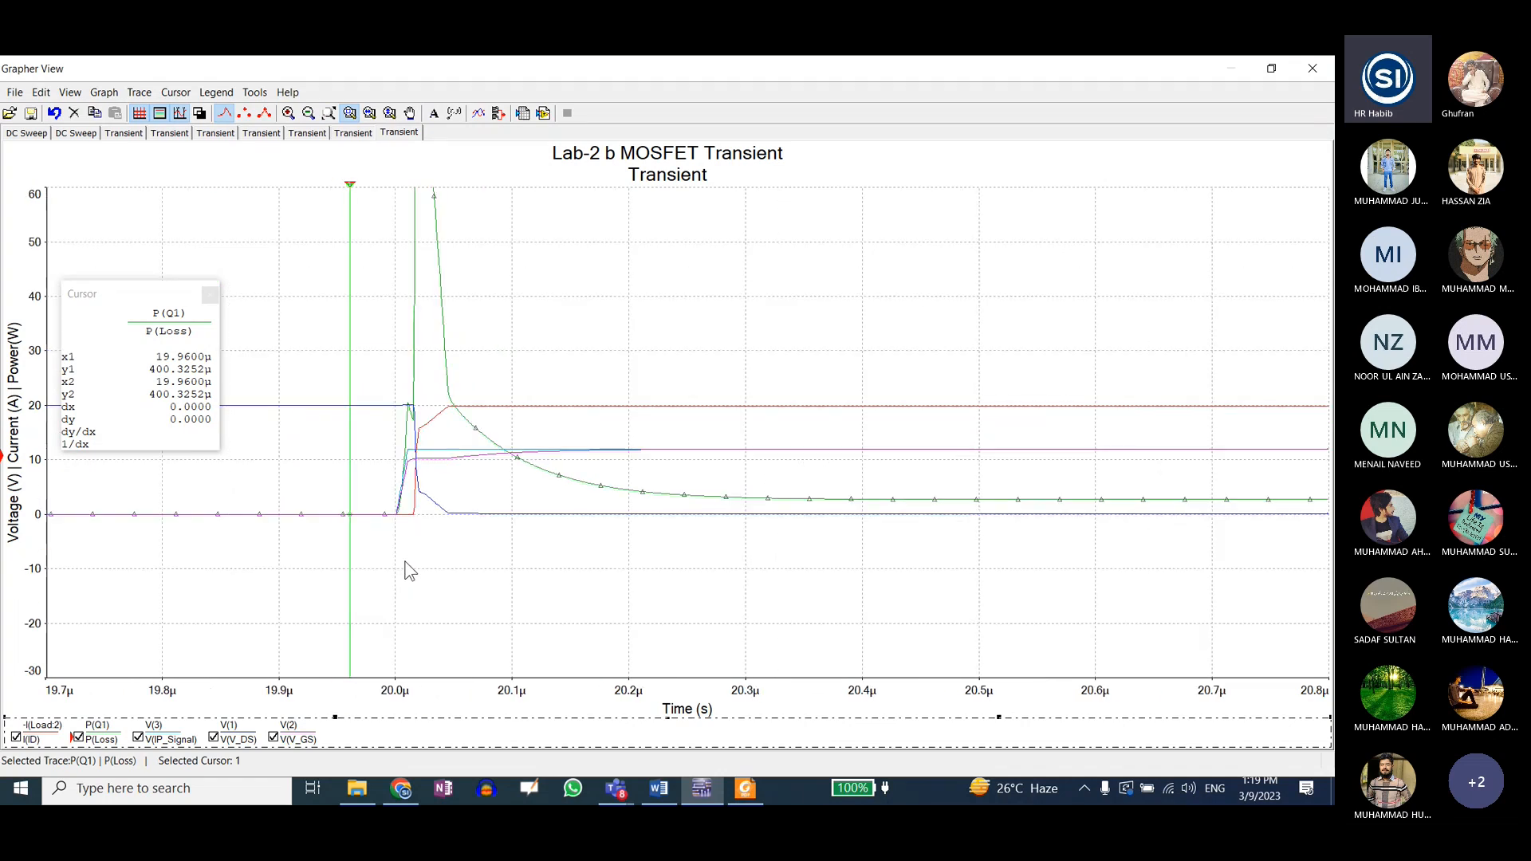
{"action": "scroll", "coordinate": [404, 574], "scroll_direction": "down", "scroll_amount": 1}
{"action": "scroll", "coordinate": [376, 596], "scroll_direction": "down", "scroll_amount": 1}
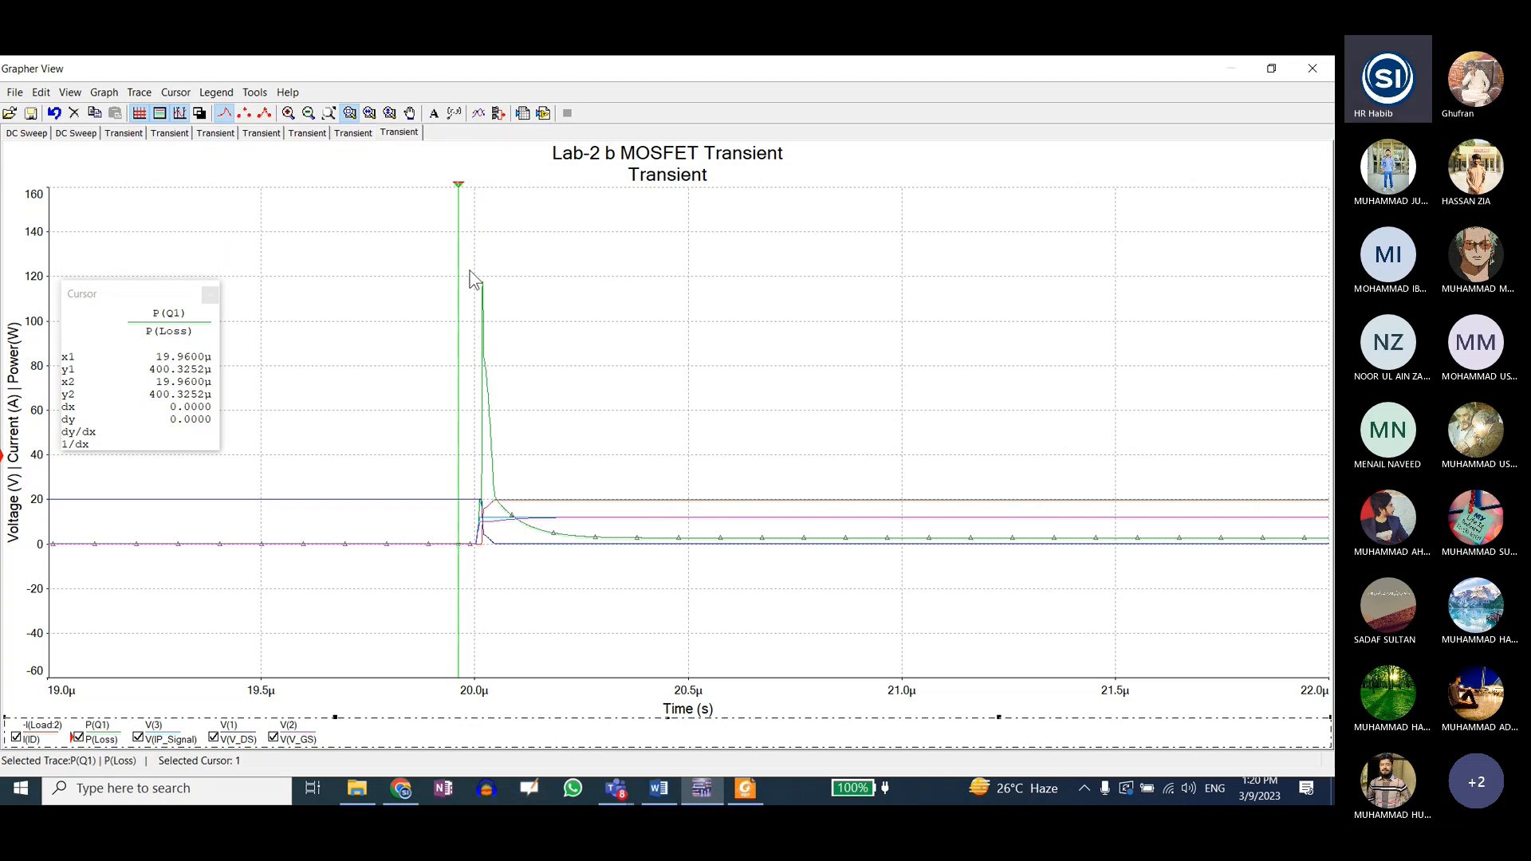
- Examine the P(Loss) peak at the 60 µs turn-on edge up close and return to the full 0 to 100 µs plot
{"action": "mouse_move", "coordinate": [469, 271]}
{"action": "left_mouse_down"}
{"action": "mouse_move", "coordinate": [496, 403]}
{"action": "mouse_move", "coordinate": [494, 368]}
{"action": "left_mouse_up"}
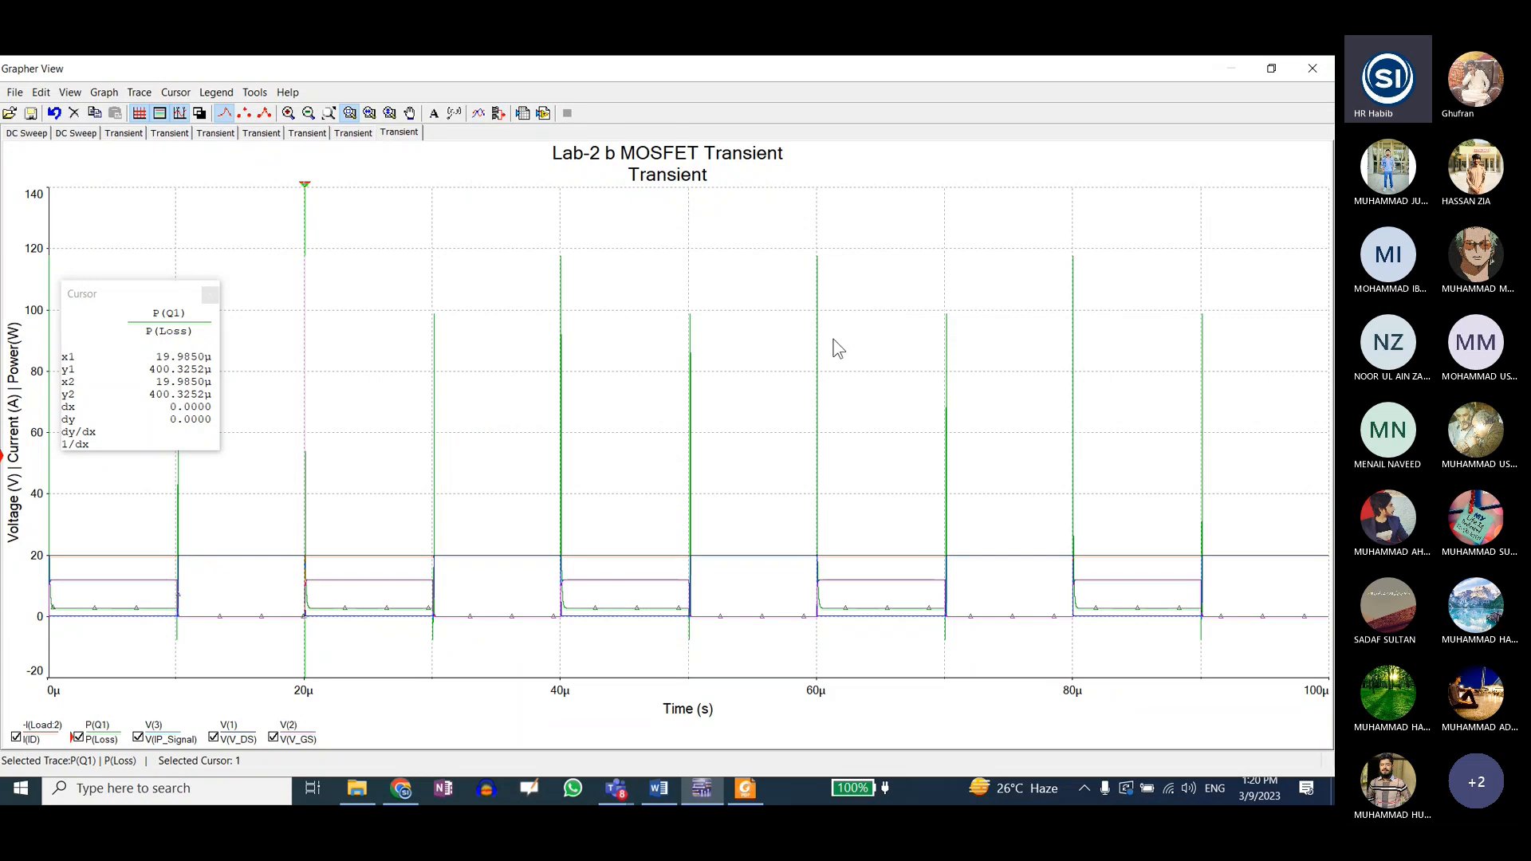
{"action": "left_click_drag", "start_coordinate": [799, 245], "coordinate": [835, 552]}
{"action": "left_click_drag", "start_coordinate": [585, 225], "coordinate": [649, 620]}
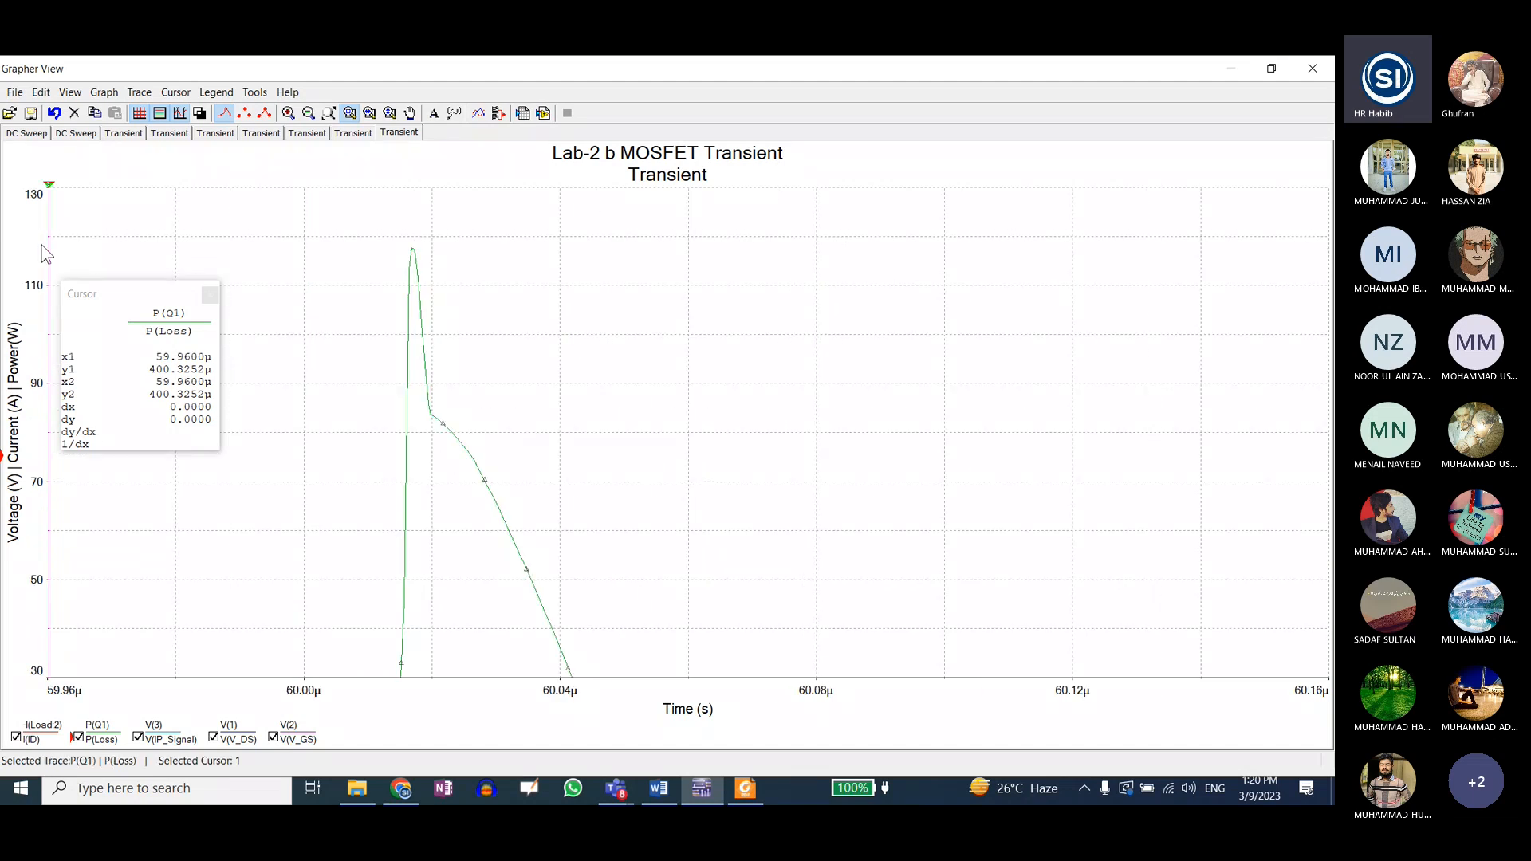
{"action": "left_click_drag", "start_coordinate": [336, 224], "coordinate": [567, 601]}
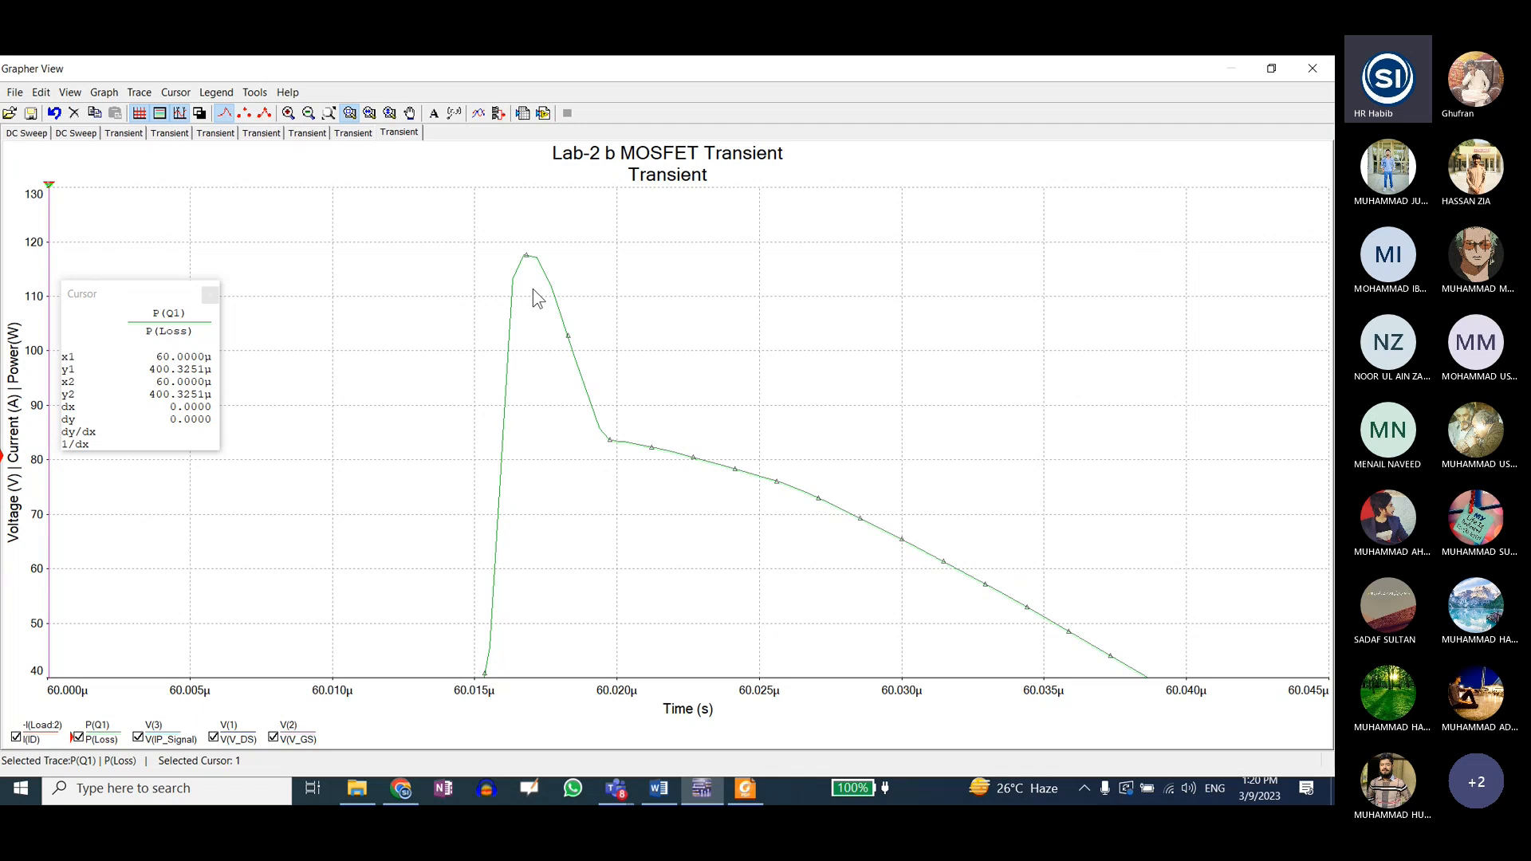
{"action": "left_click", "coordinate": [334, 117]}
{"action": "left_click", "coordinate": [560, 437]}
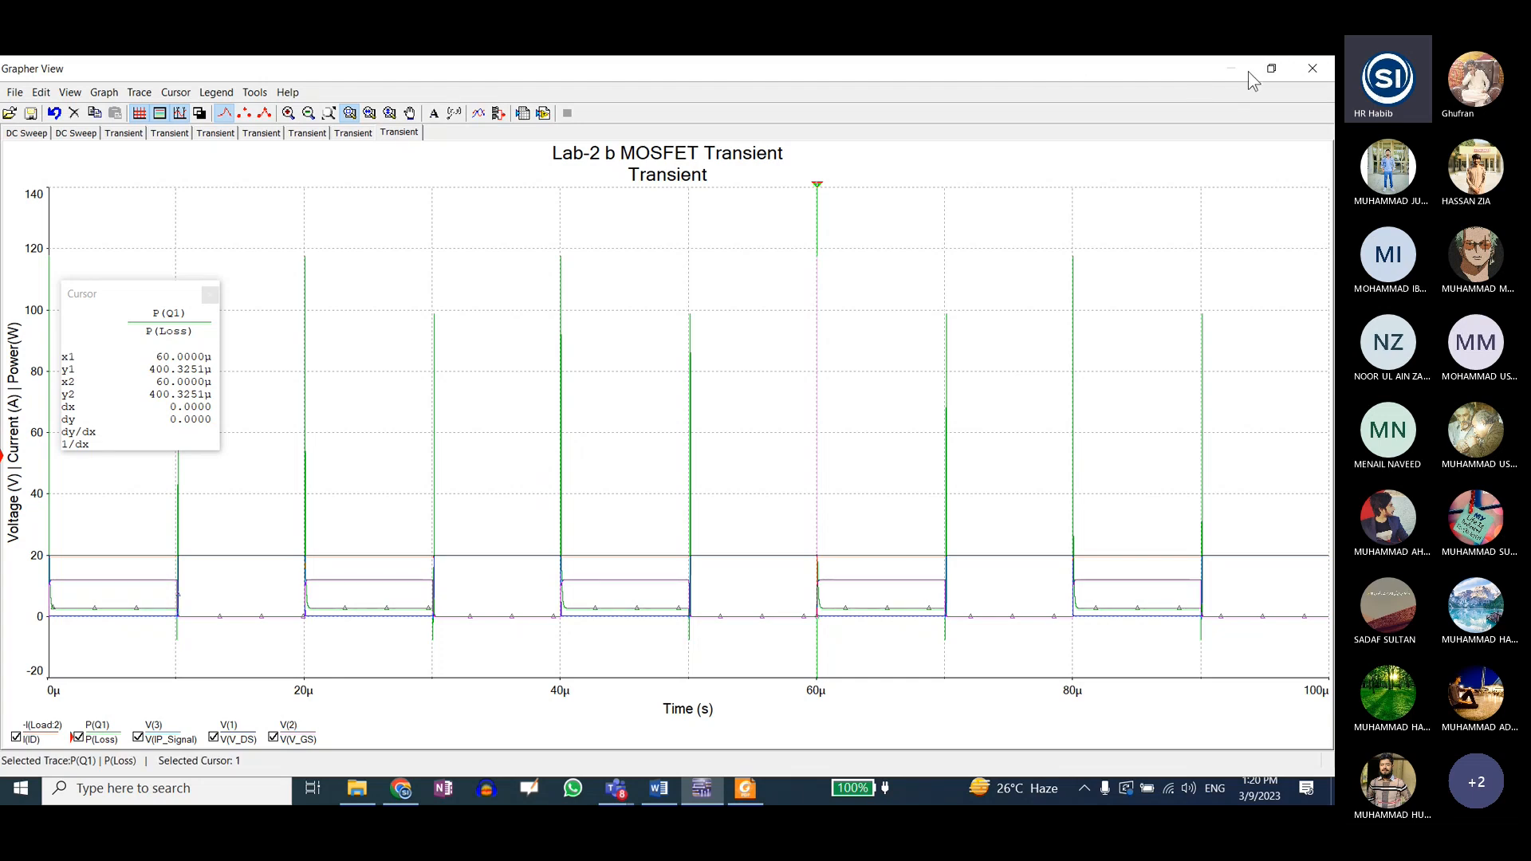
- Run the circuit with Interactive Simulation as the active analysis and place the Loss probe's readout clear of Q1
{"action": "left_click", "coordinate": [1269, 70]}
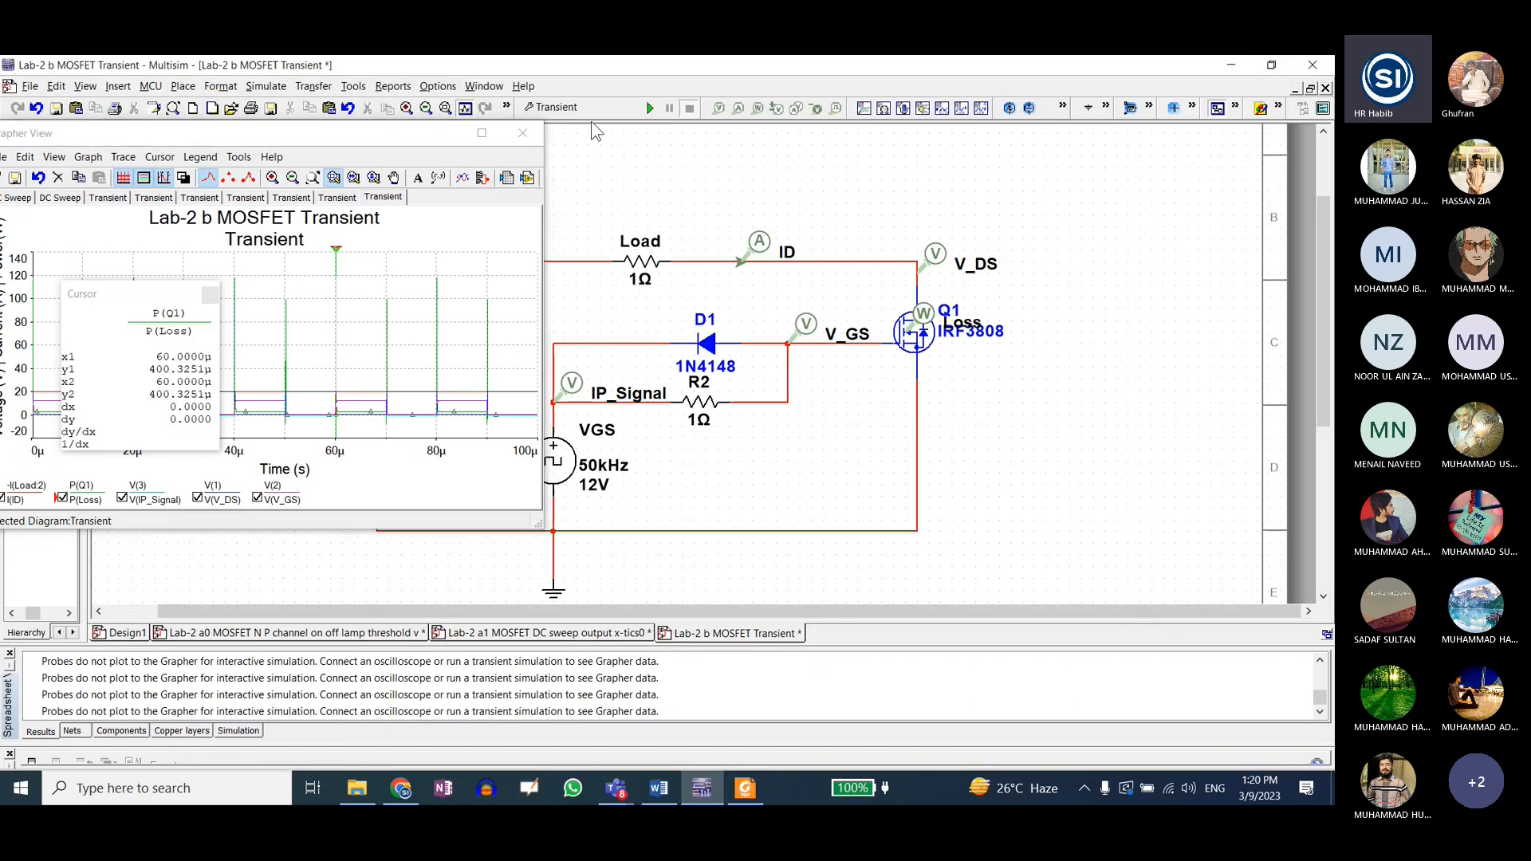
{"action": "left_click_drag", "start_coordinate": [405, 135], "coordinate": [370, 260]}
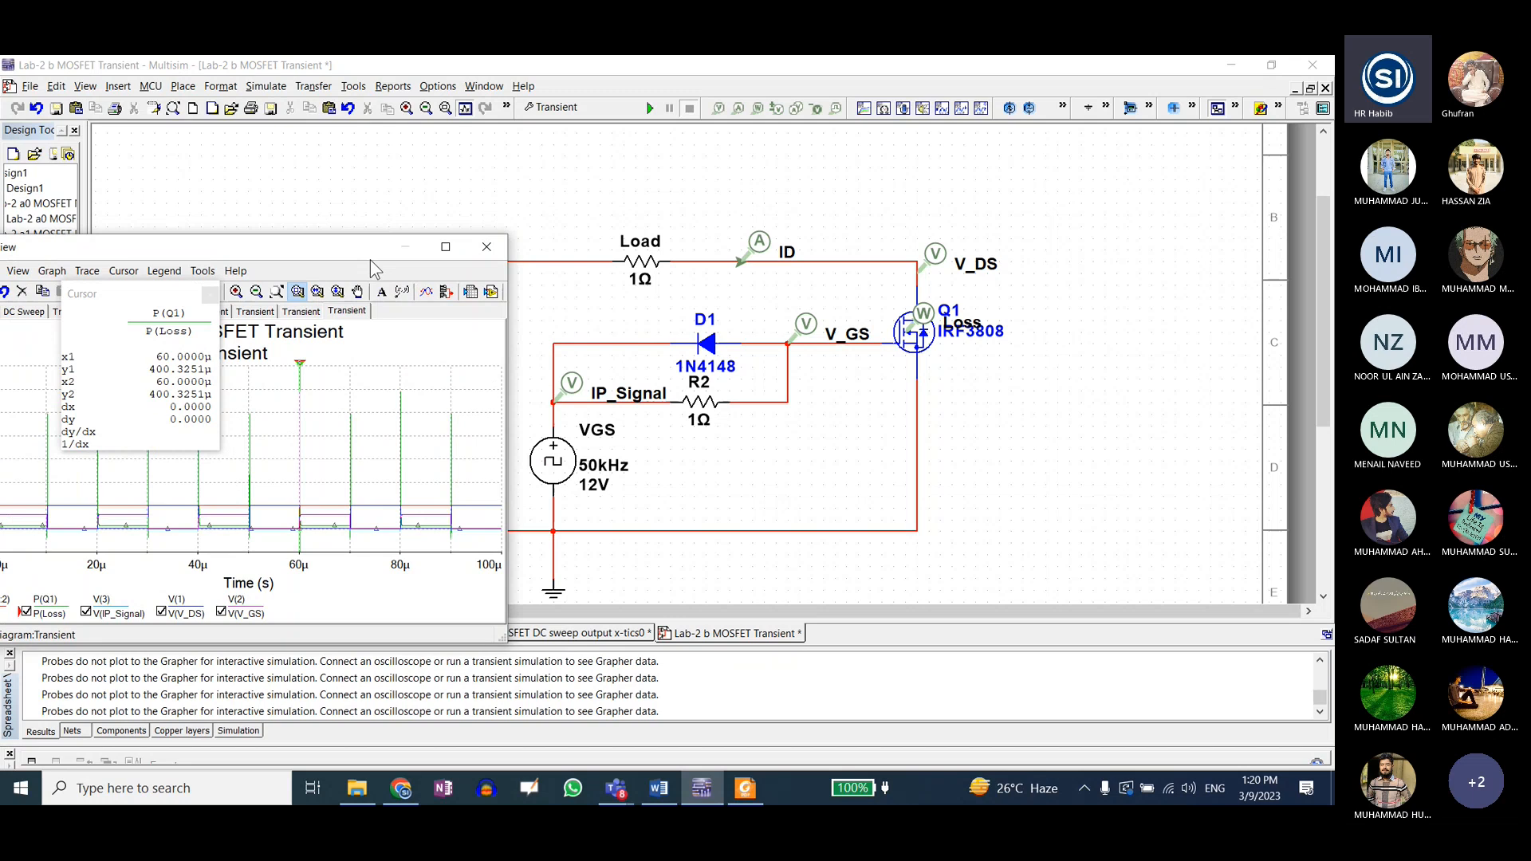
{"action": "left_click", "coordinate": [551, 107]}
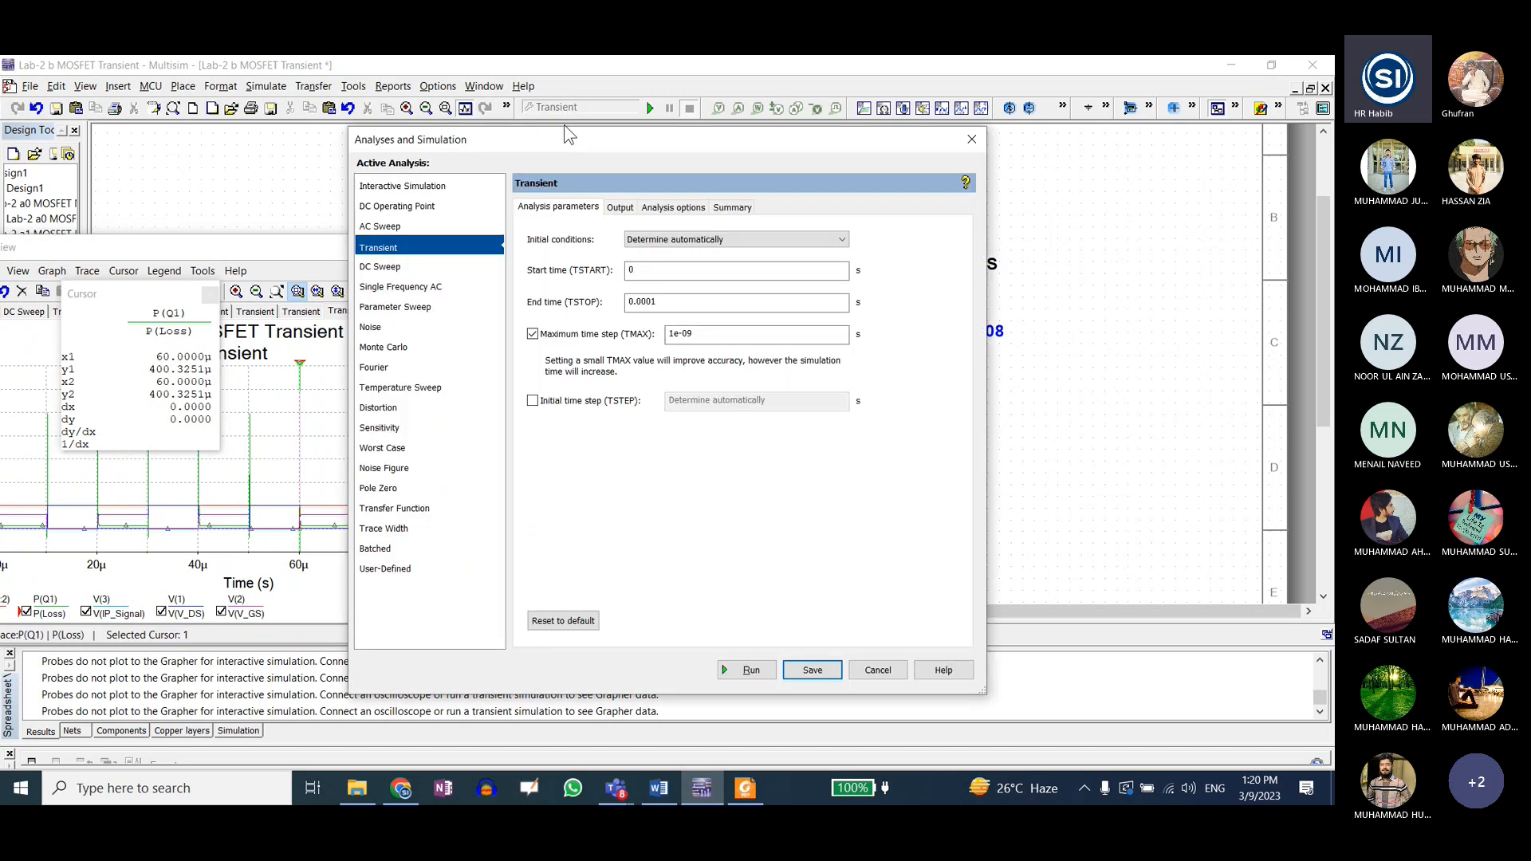
{"action": "left_click", "coordinate": [410, 188]}
{"action": "left_click", "coordinate": [741, 670]}
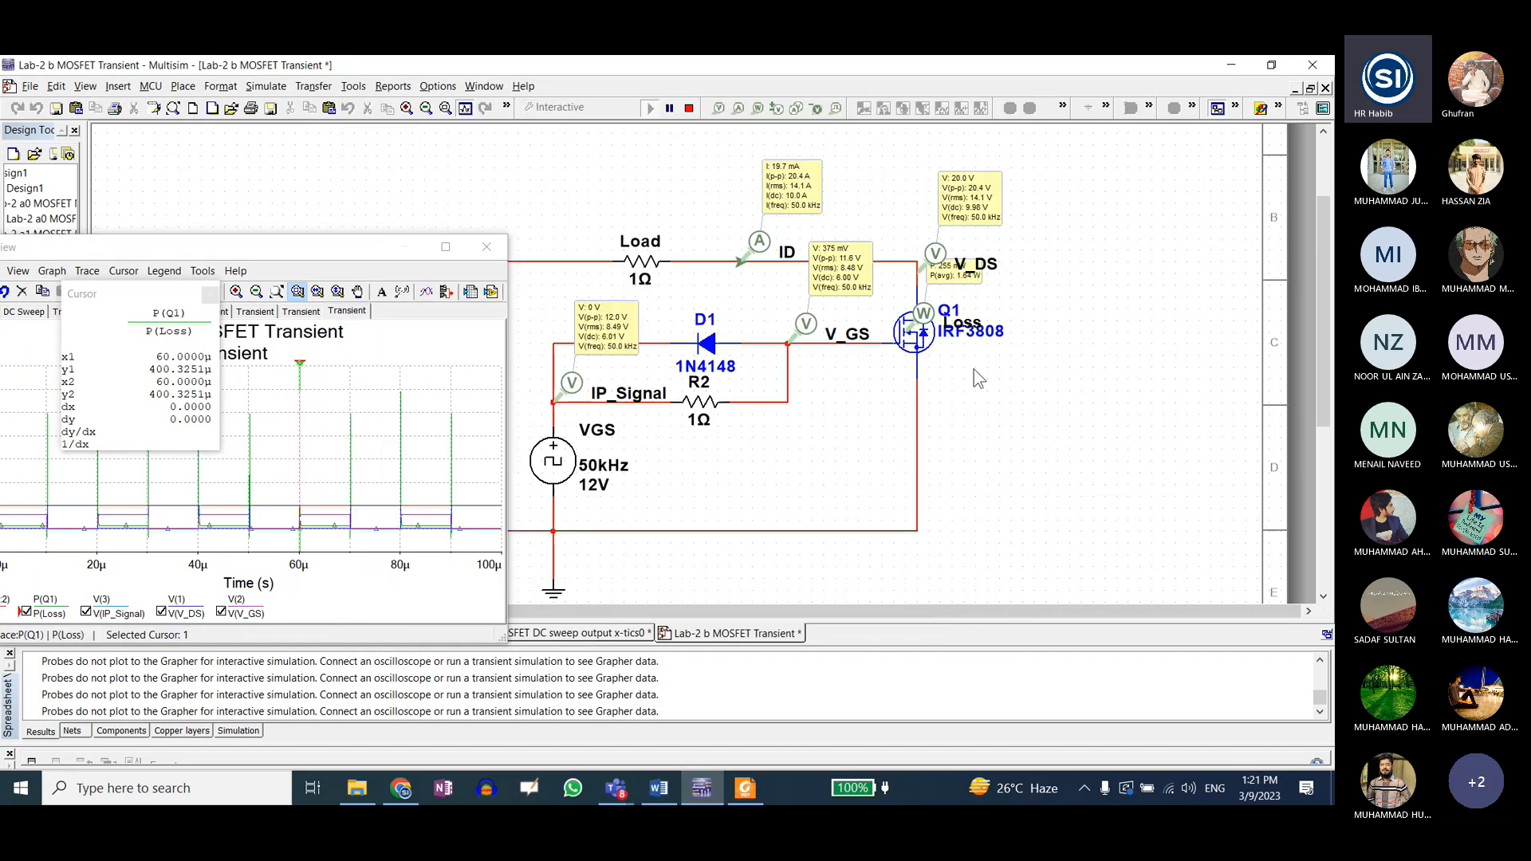
{"action": "left_click_drag", "start_coordinate": [957, 279], "coordinate": [1106, 340]}
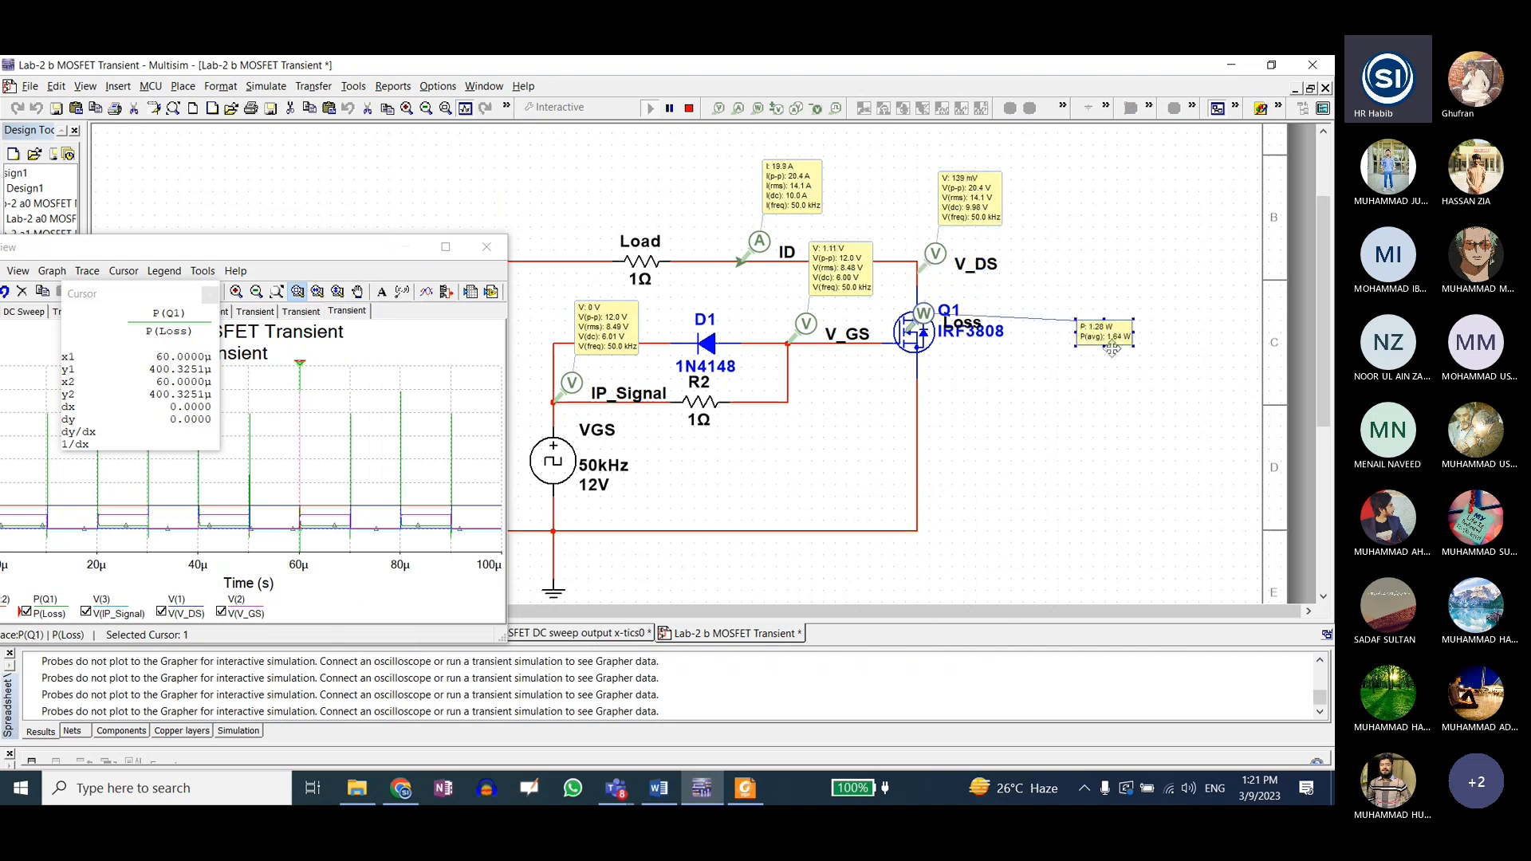
{"action": "left_click_drag", "start_coordinate": [307, 248], "coordinate": [309, 133]}
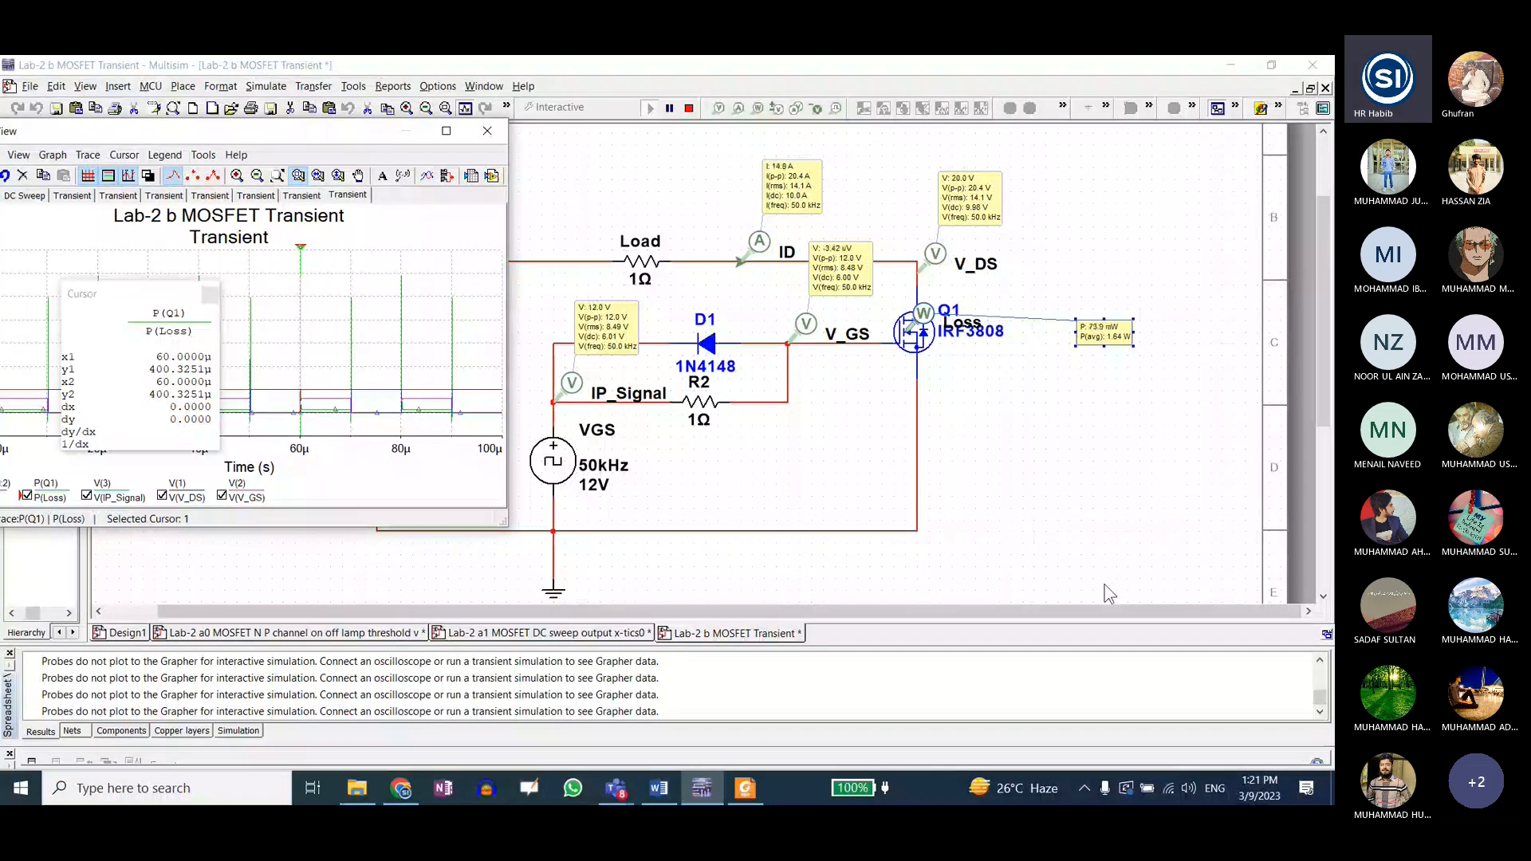
- Stop the simulation, set the Load resistor to 100 Ω and run the interactive simulation again
{"action": "double_click", "coordinate": [640, 261]}
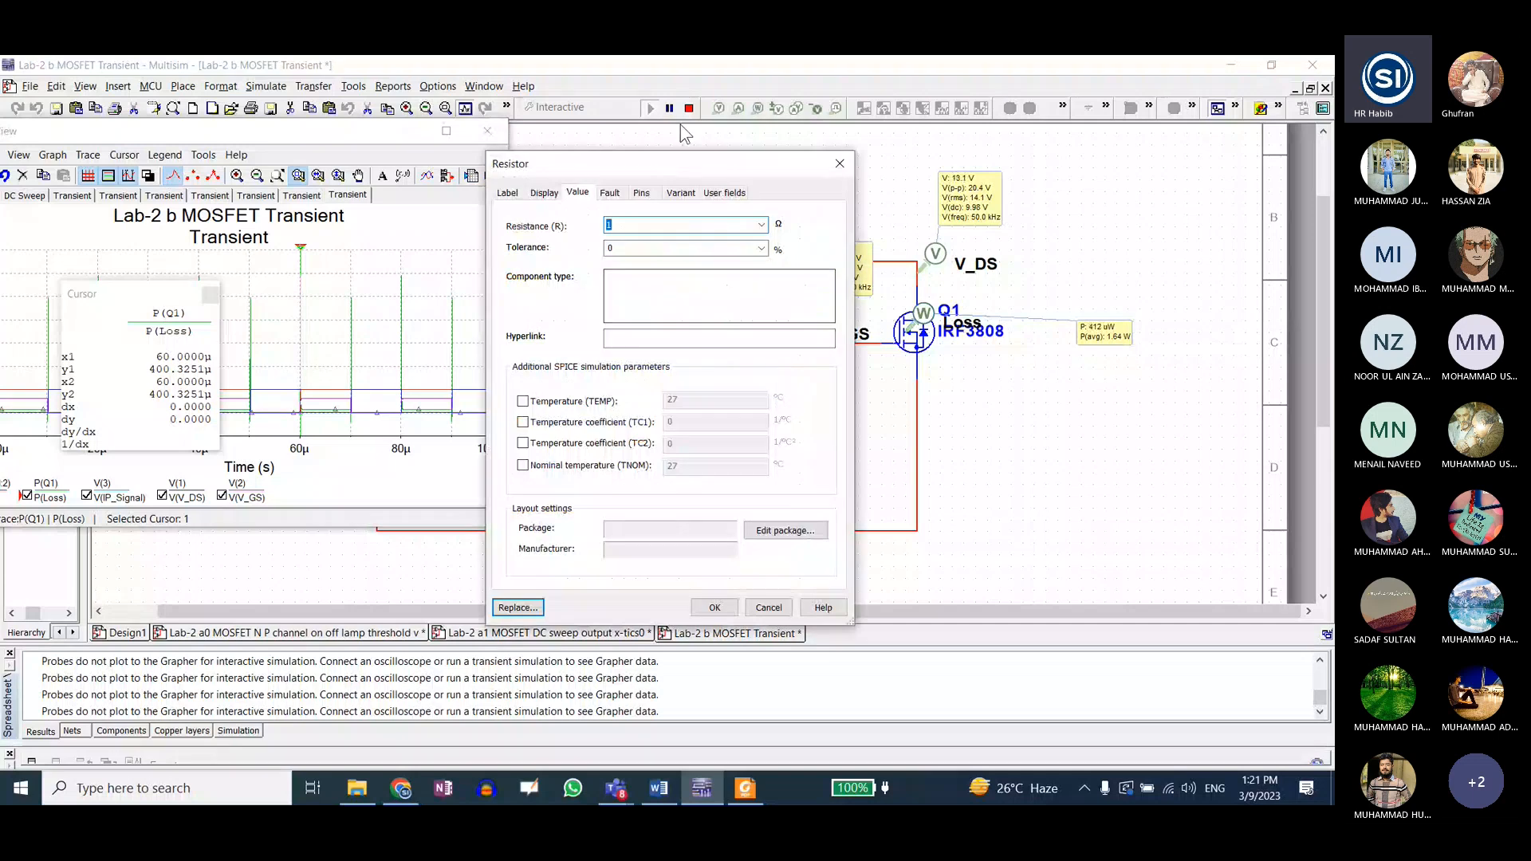
{"action": "left_click", "coordinate": [769, 607]}
{"action": "left_click", "coordinate": [689, 107]}
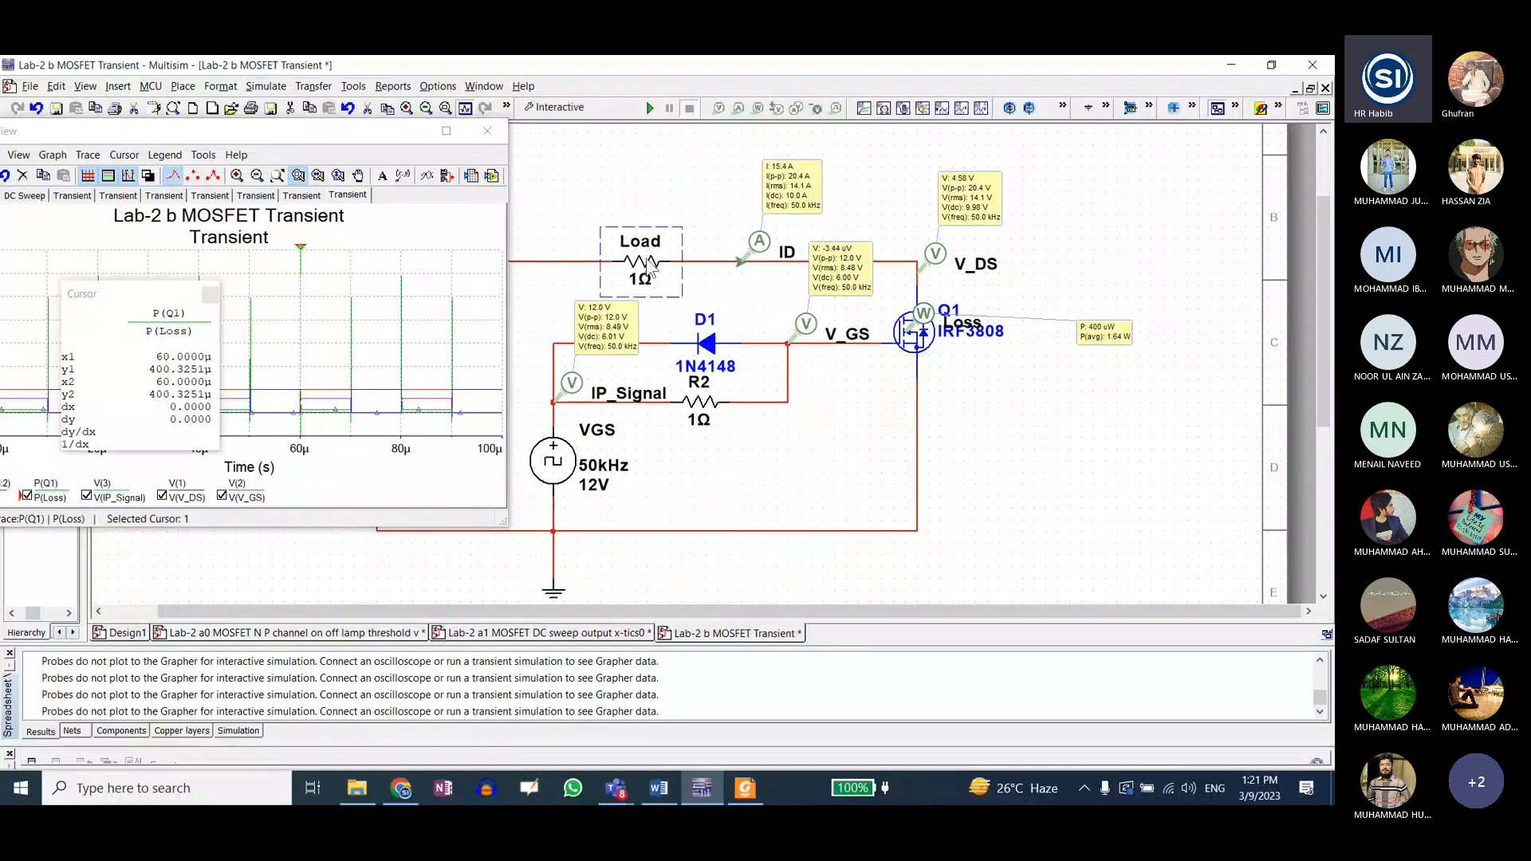
{"action": "double_click", "coordinate": [648, 263]}
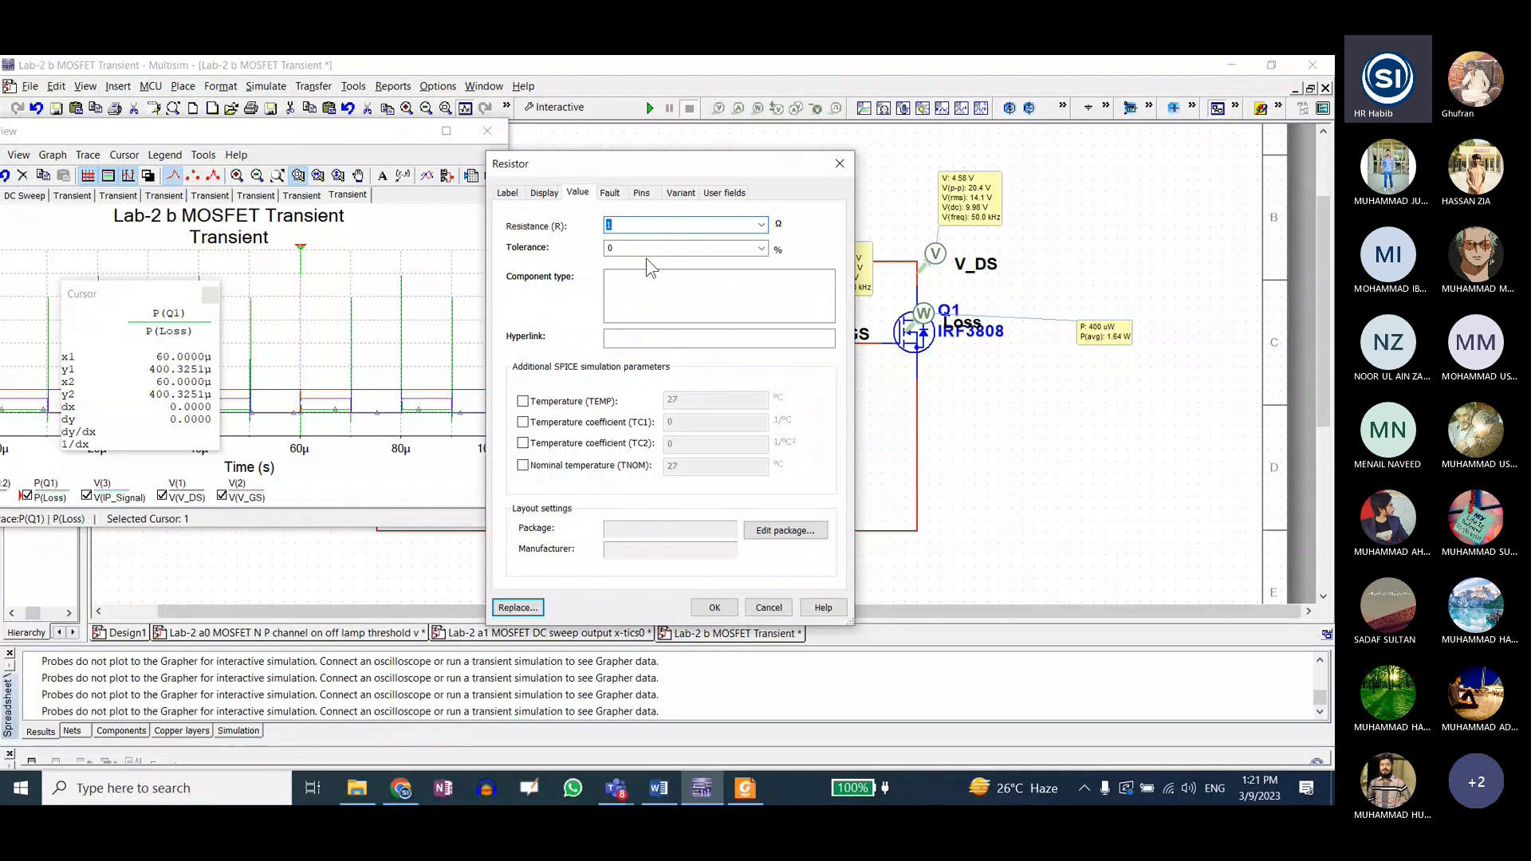
{"action": "type", "text": "100"}
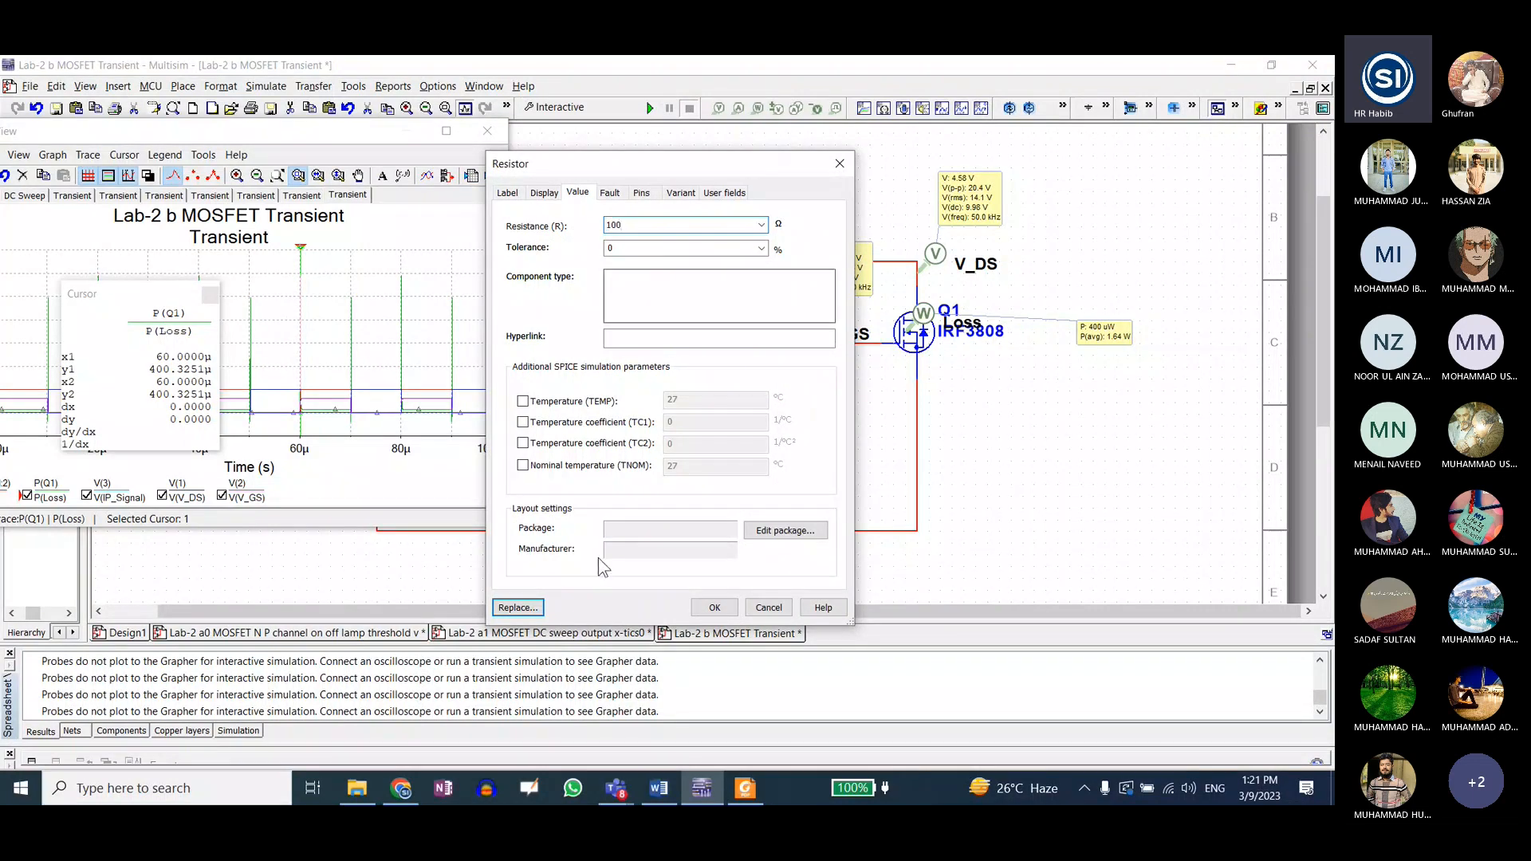
{"action": "left_click", "coordinate": [711, 604]}
{"action": "left_click", "coordinate": [650, 107]}
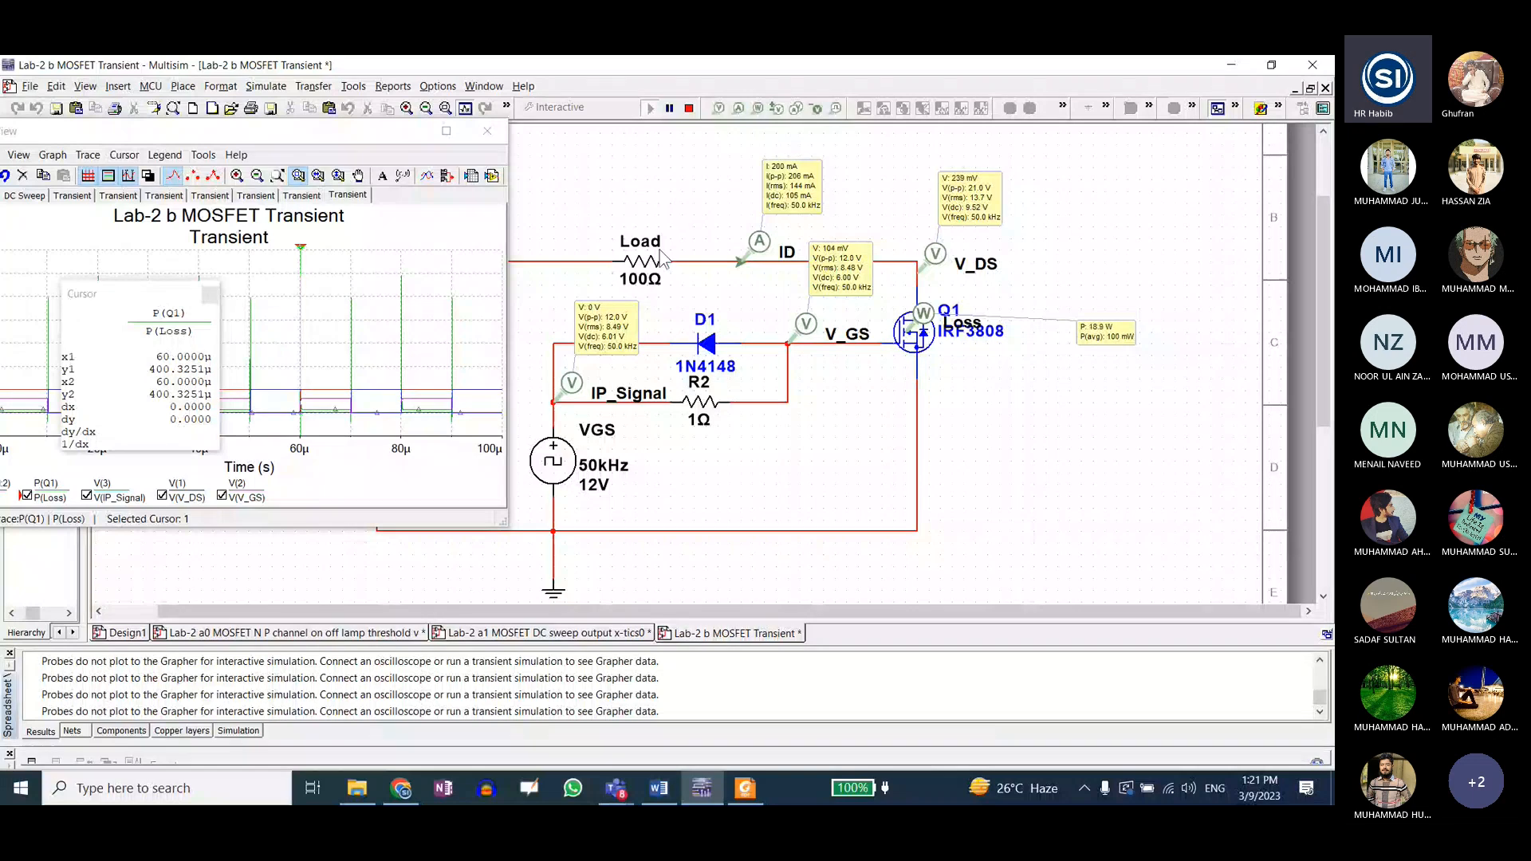
- Stop the simulation, reconfirm the Load resistance as 100 Ω and restart the interactive simulation
{"action": "left_click", "coordinate": [689, 108]}
{"action": "double_click", "coordinate": [646, 263]}
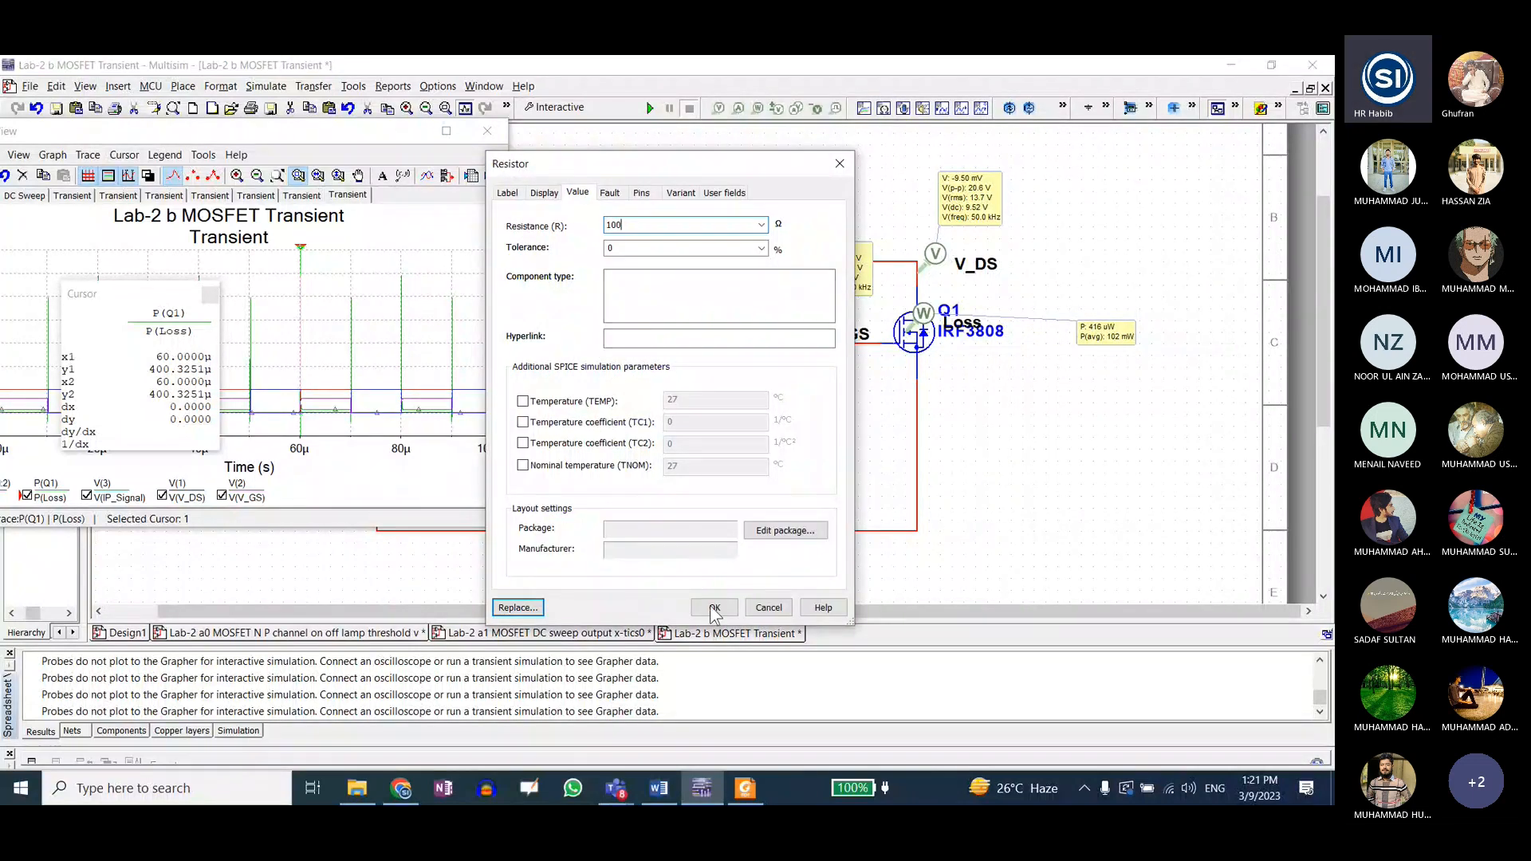
{"action": "left_click", "coordinate": [711, 608]}
{"action": "left_click", "coordinate": [650, 107]}
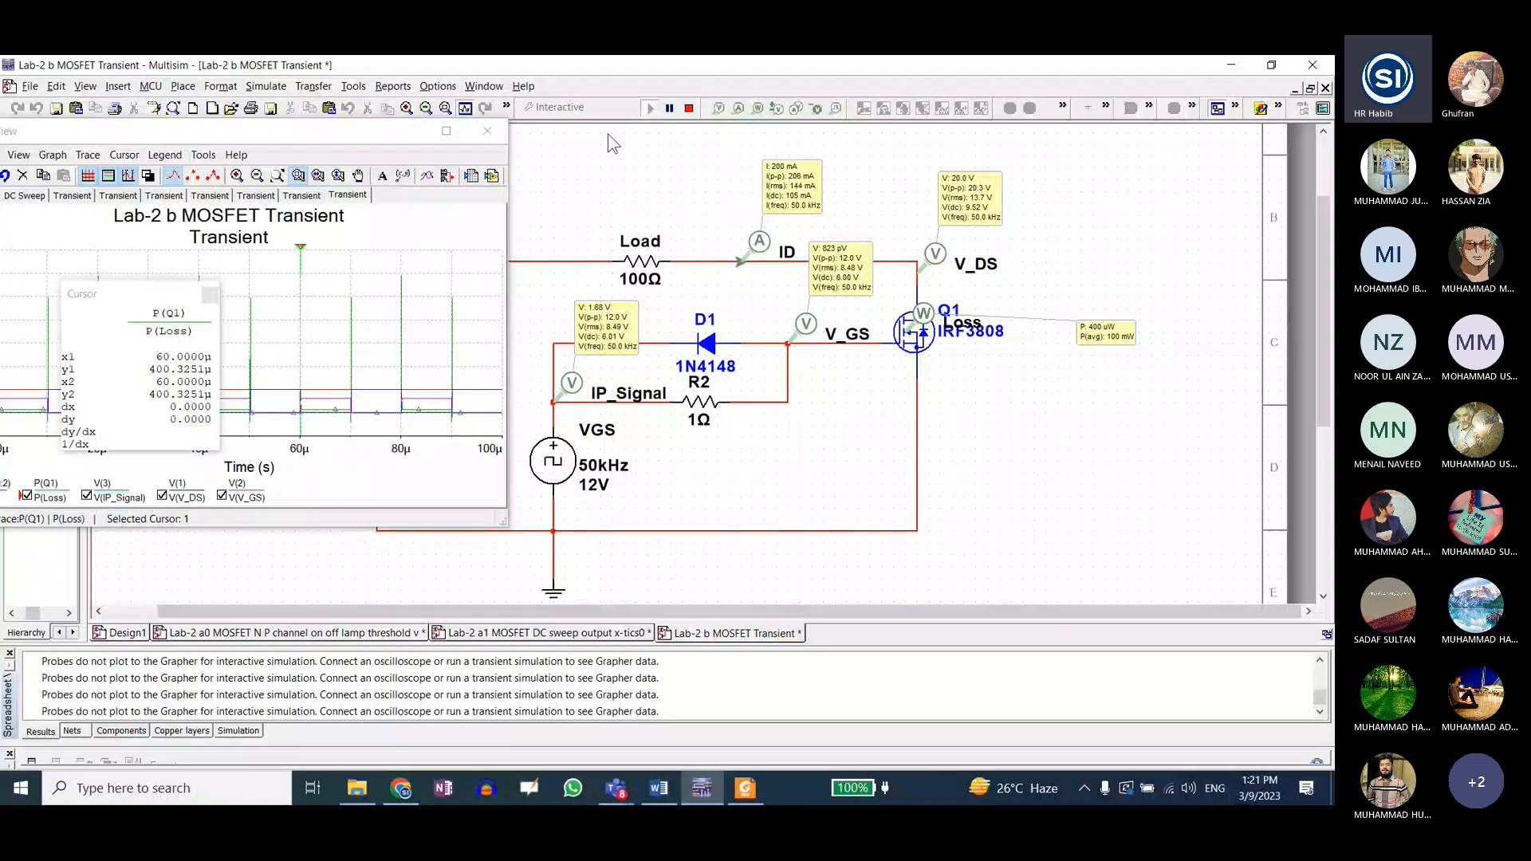
- Set the VGS clock source's frequency to 500 kHz and run the interactive simulation to read the probes
{"action": "double_click", "coordinate": [552, 461]}
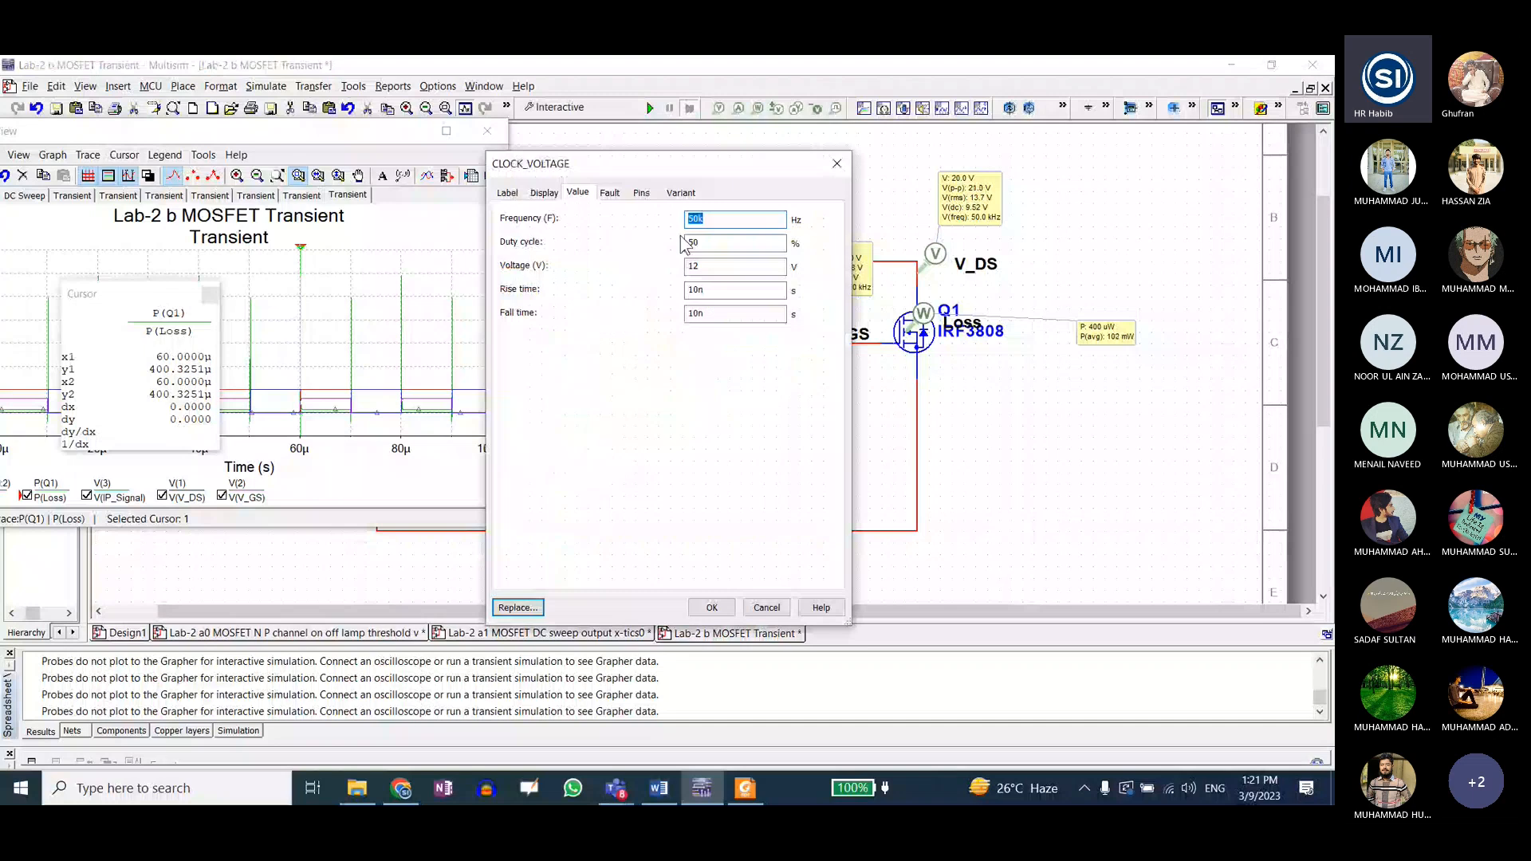
{"action": "left_click", "coordinate": [696, 221]}
{"action": "type", "text": "0"}
{"action": "key", "text": "Return"}
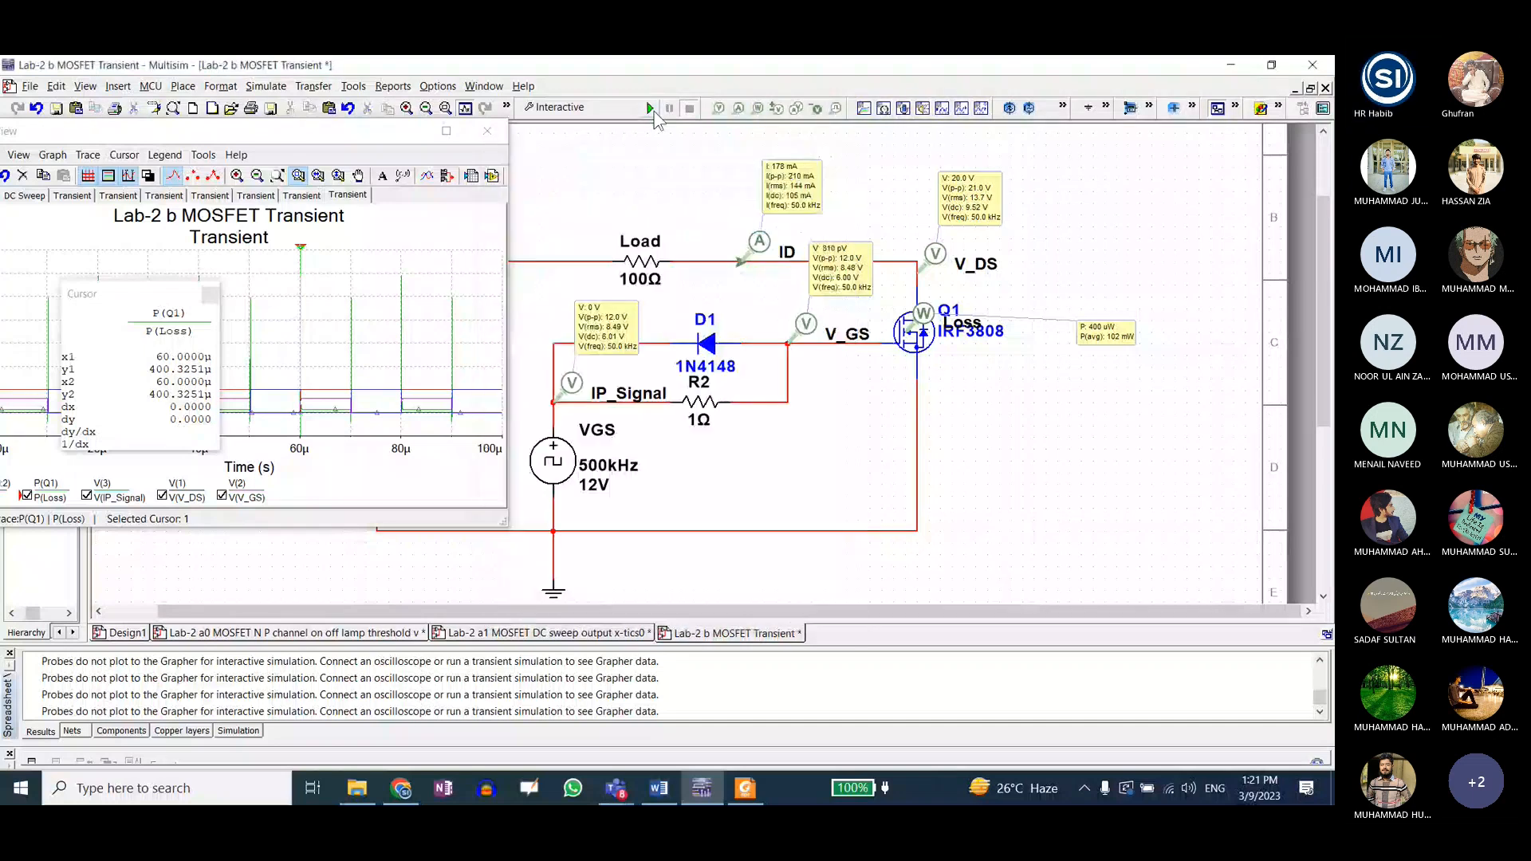
{"action": "left_click", "coordinate": [651, 109]}
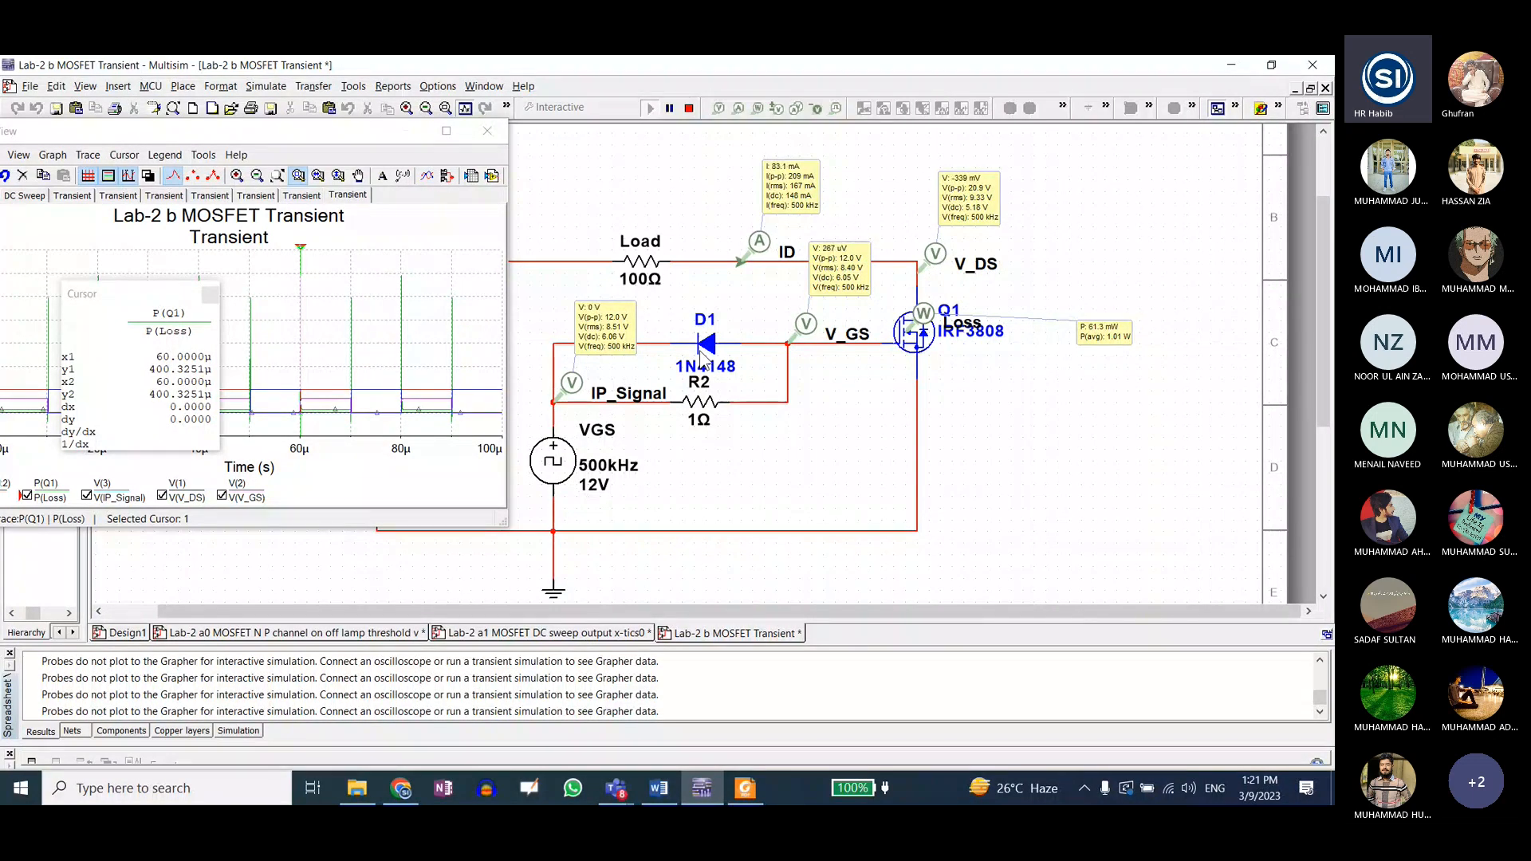
- Stop the simulation, raise the VGS clock frequency to 5000 kHz and run the interactive simulation again
{"action": "left_click", "coordinate": [690, 108]}
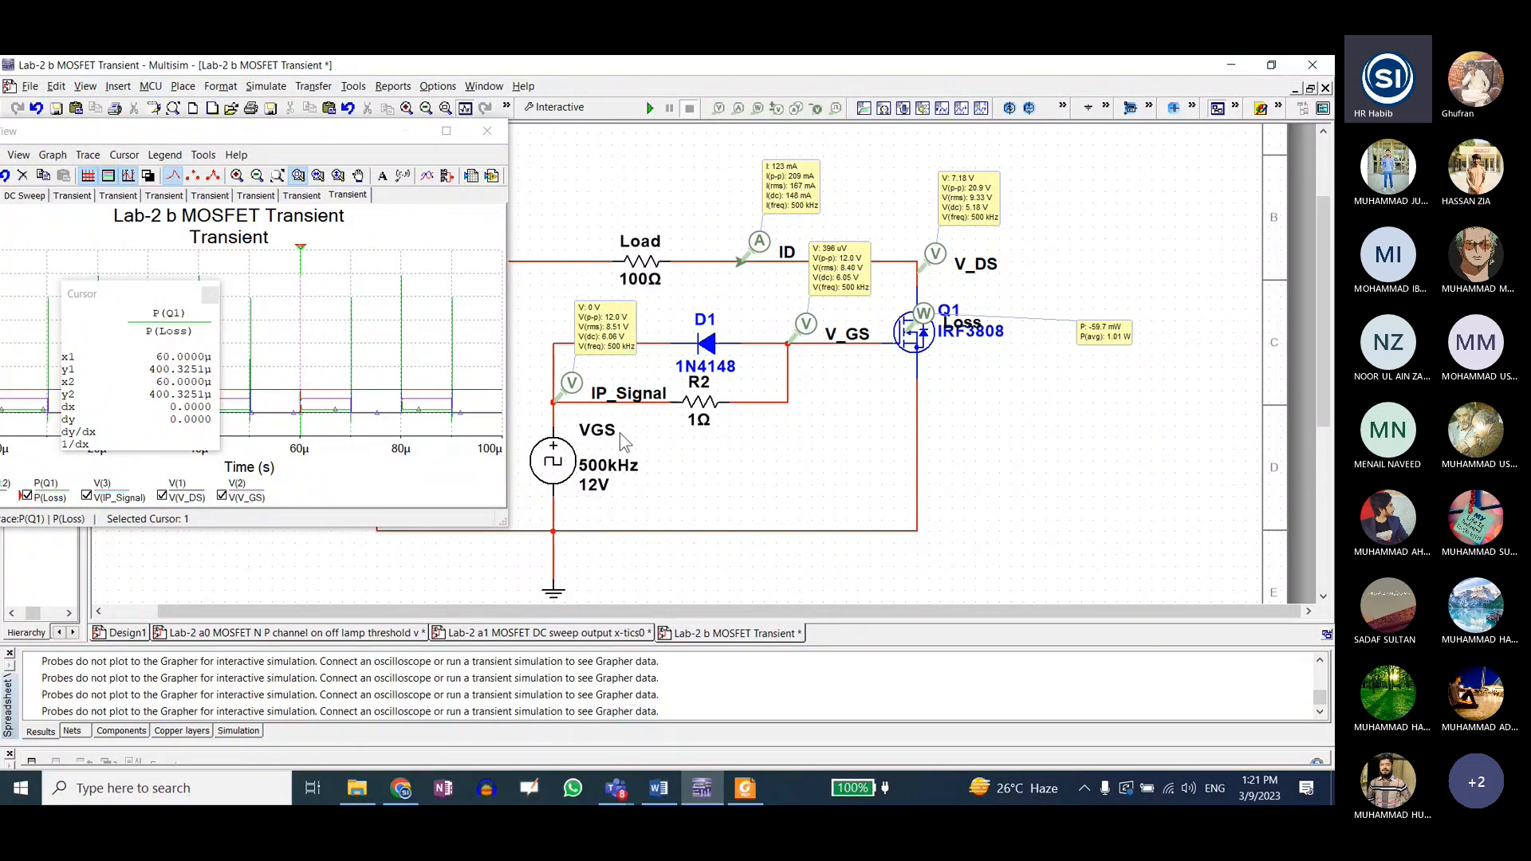
{"action": "double_click", "coordinate": [543, 458]}
{"action": "left_click", "coordinate": [702, 218]}
{"action": "type", "text": "000k"}
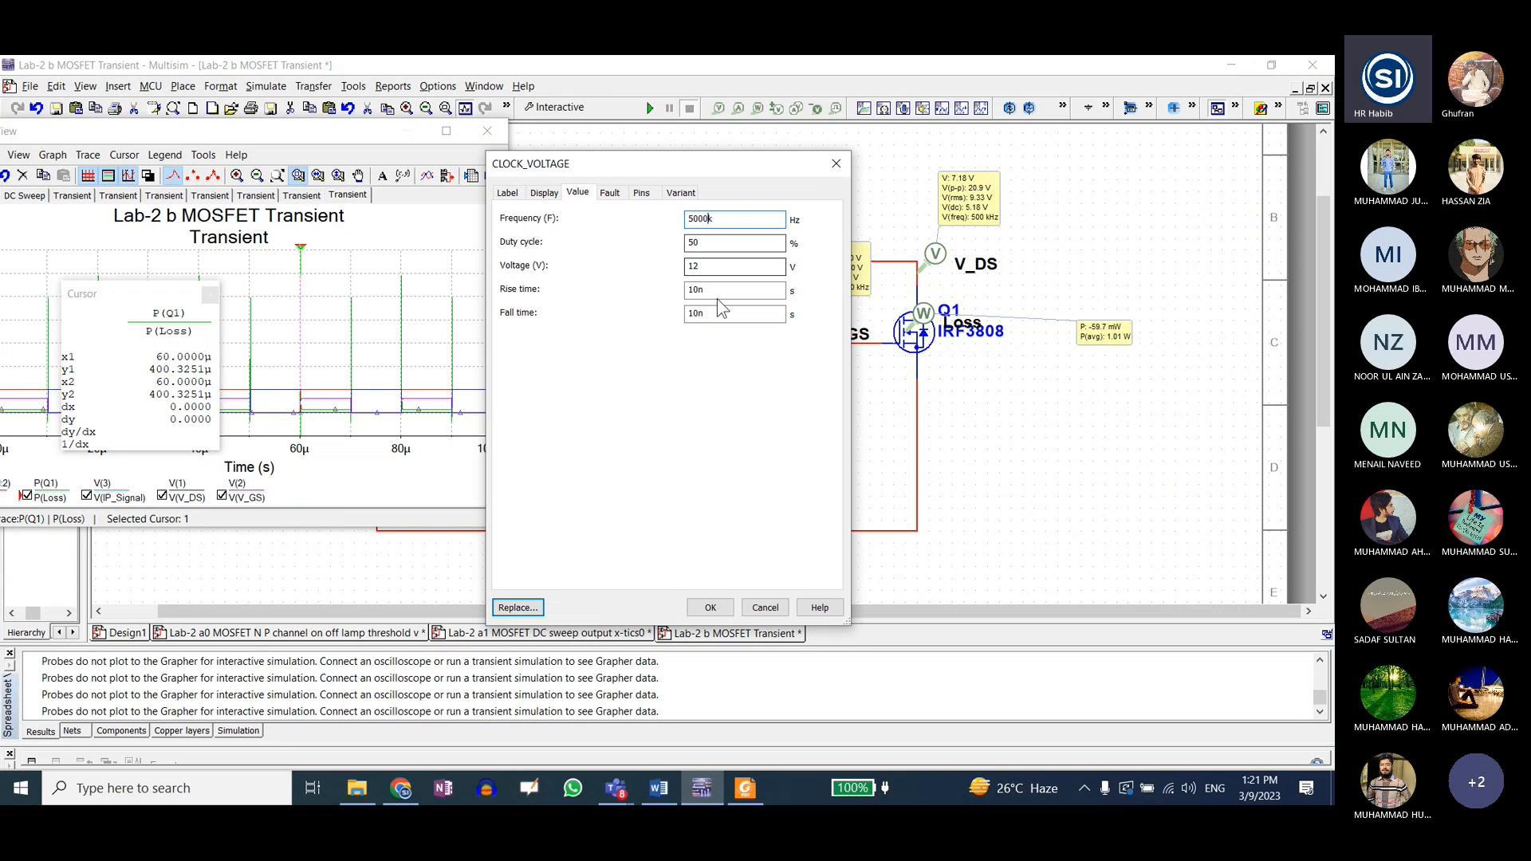
{"action": "left_click", "coordinate": [710, 608]}
{"action": "left_click", "coordinate": [648, 111]}
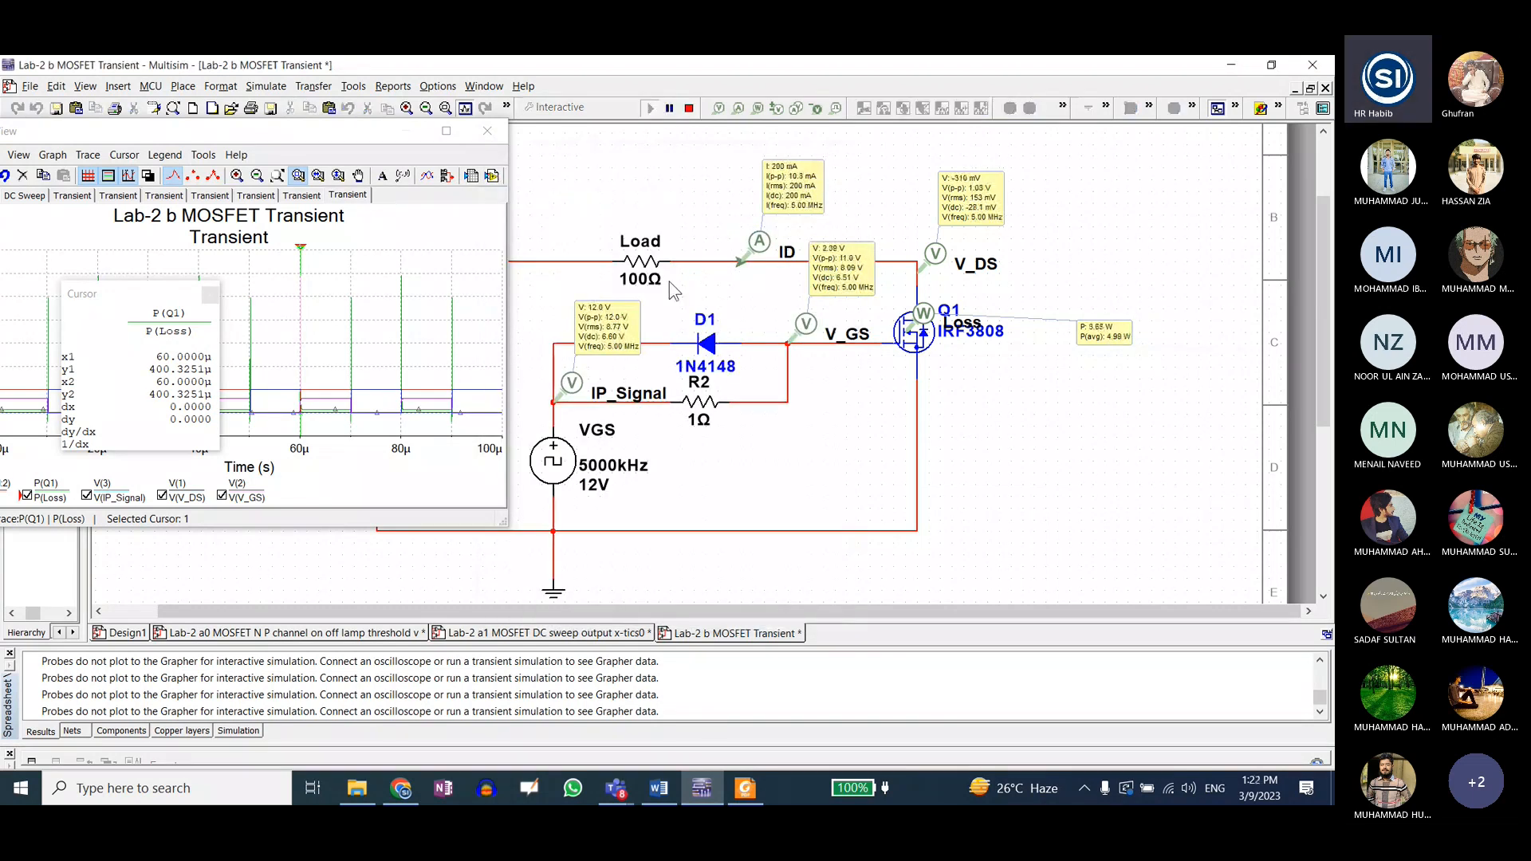
- Stop the simulation, set the VGS clock source's frequency to 50 kHz and run the interactive simulation again
{"action": "left_click", "coordinate": [689, 109]}
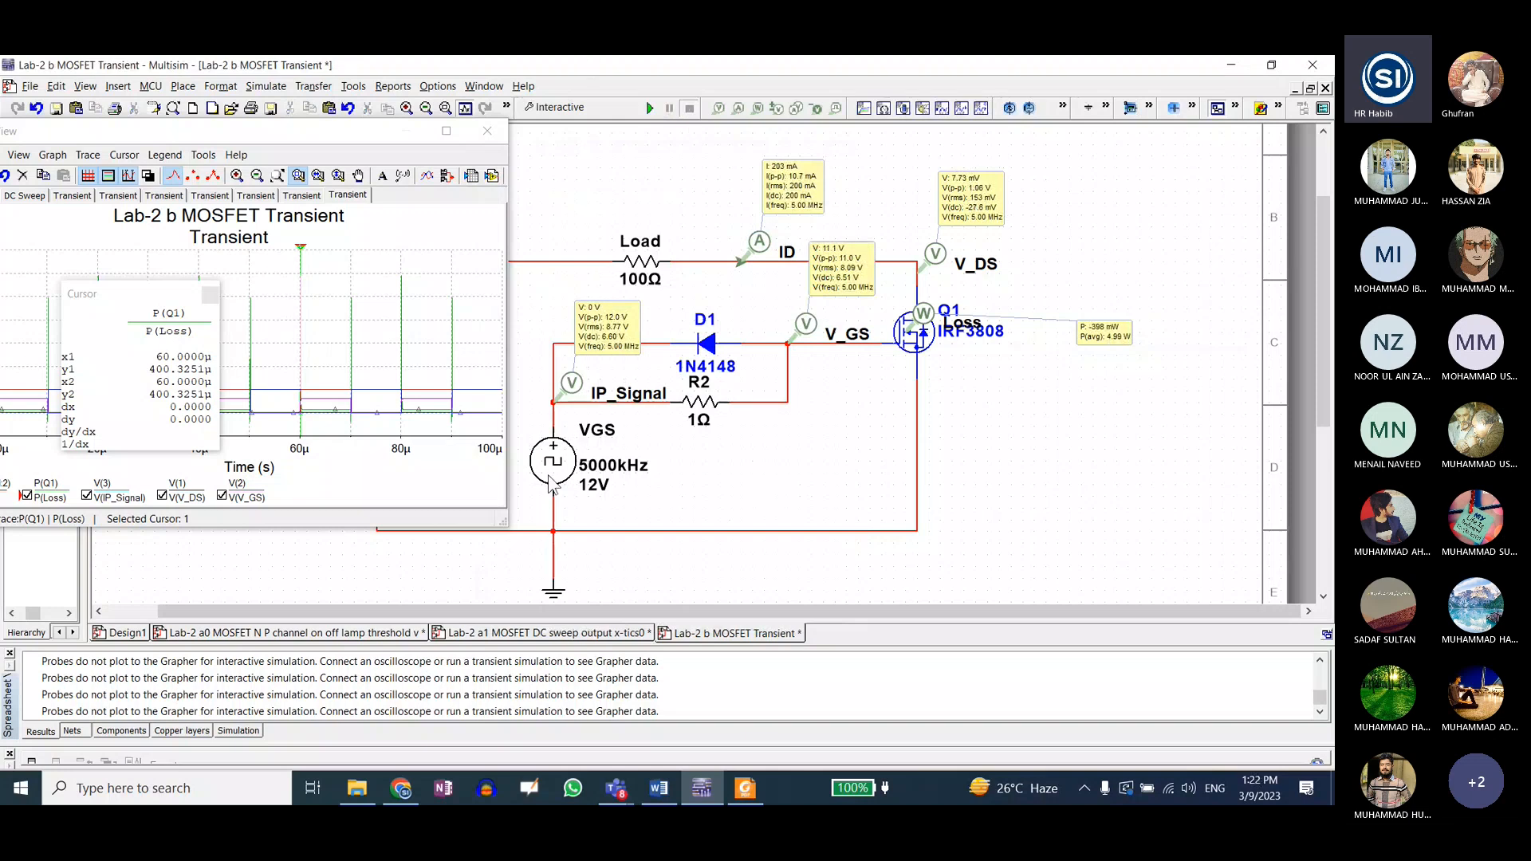
{"action": "double_click", "coordinate": [588, 463]}
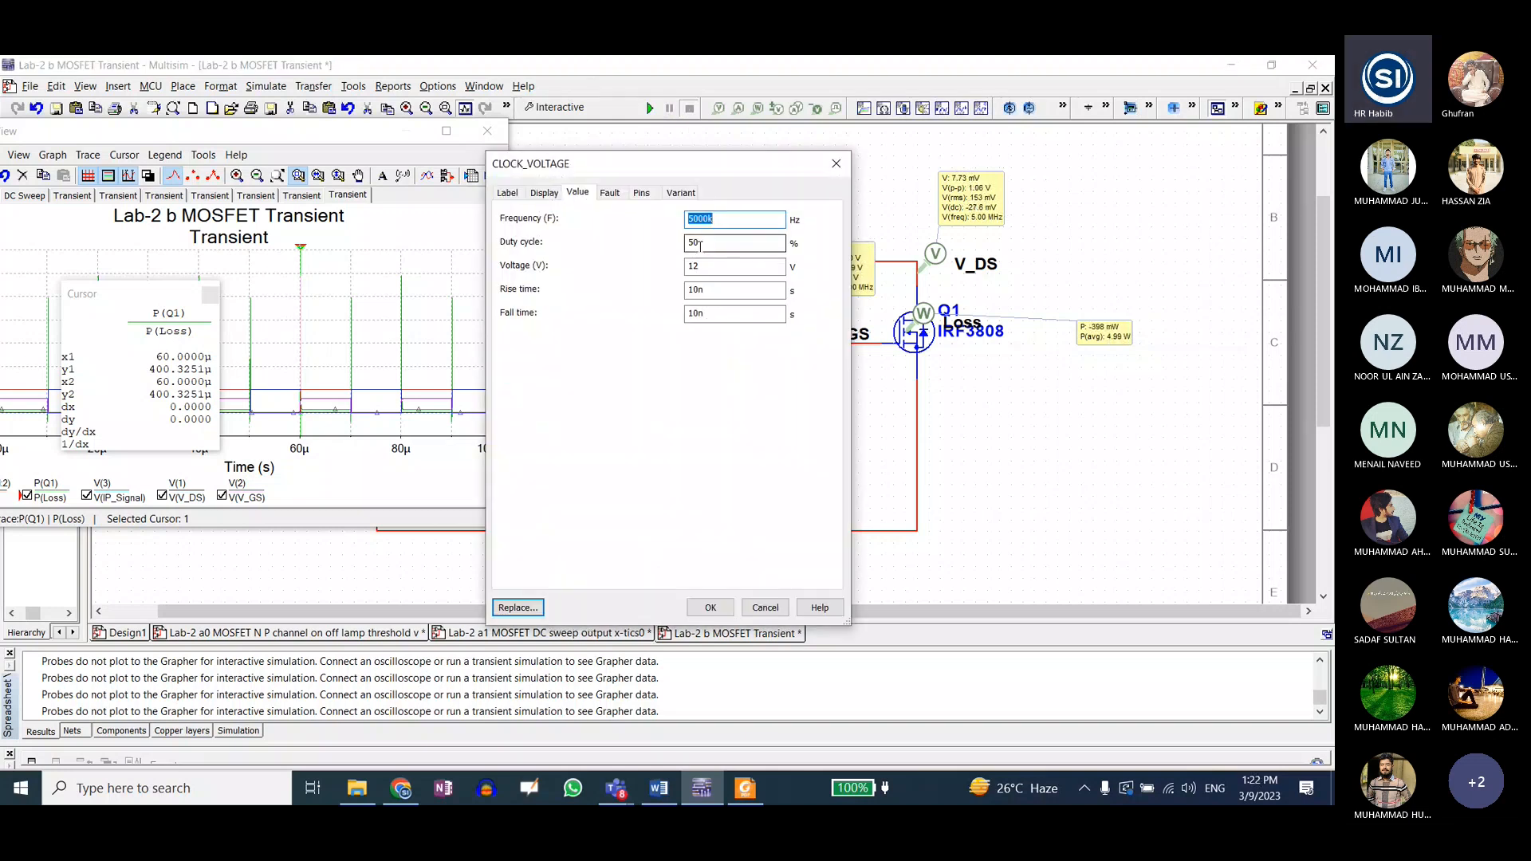
{"action": "left_click", "coordinate": [707, 221]}
{"action": "key", "text": "BackSpace"}
{"action": "key", "text": "BackSpace"}
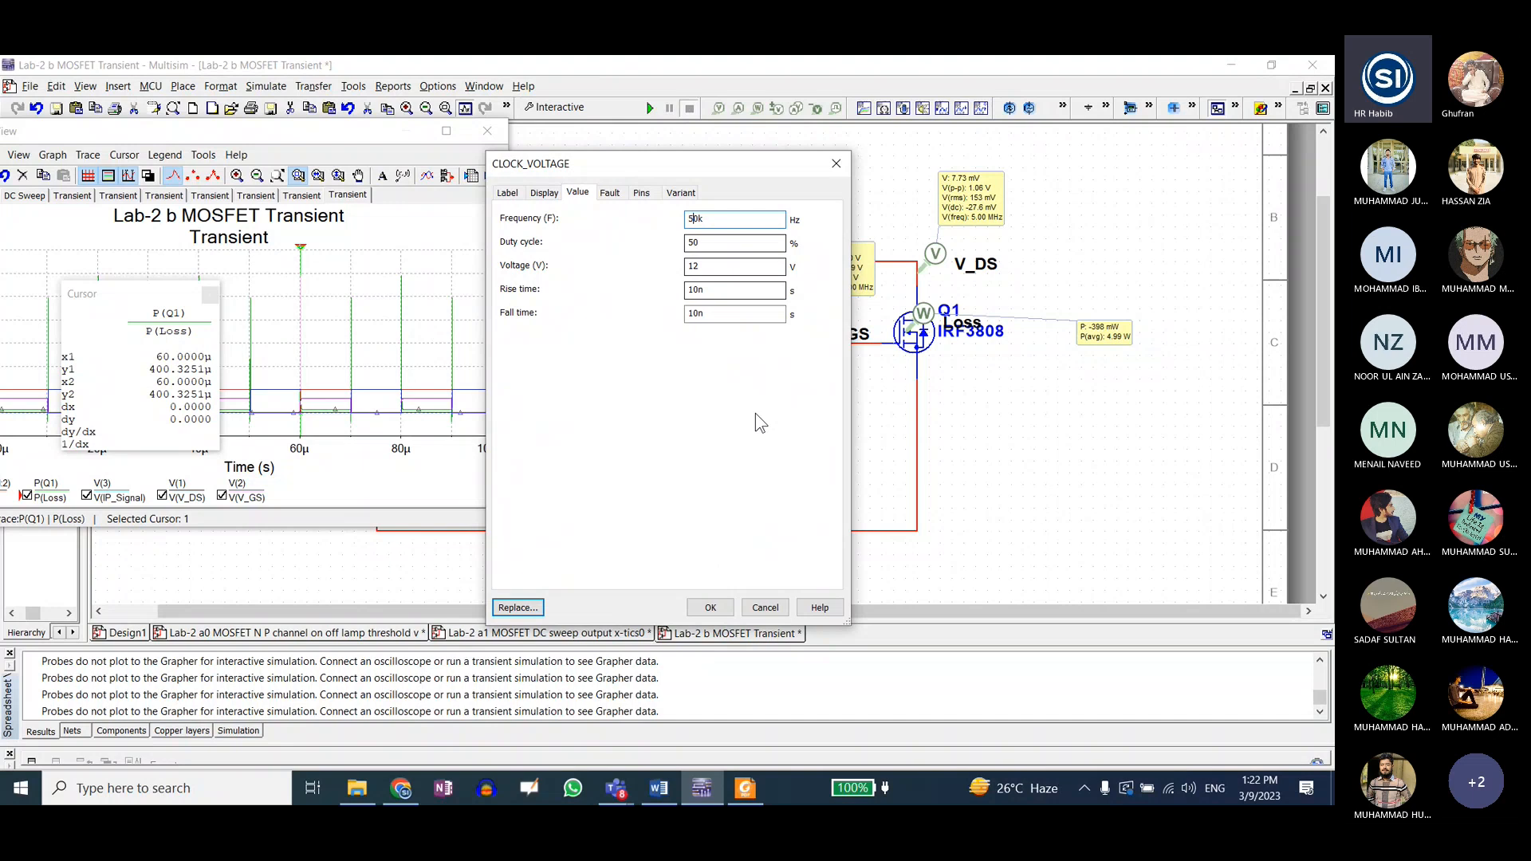
{"action": "left_click", "coordinate": [709, 608]}
{"action": "key", "text": "F5"}
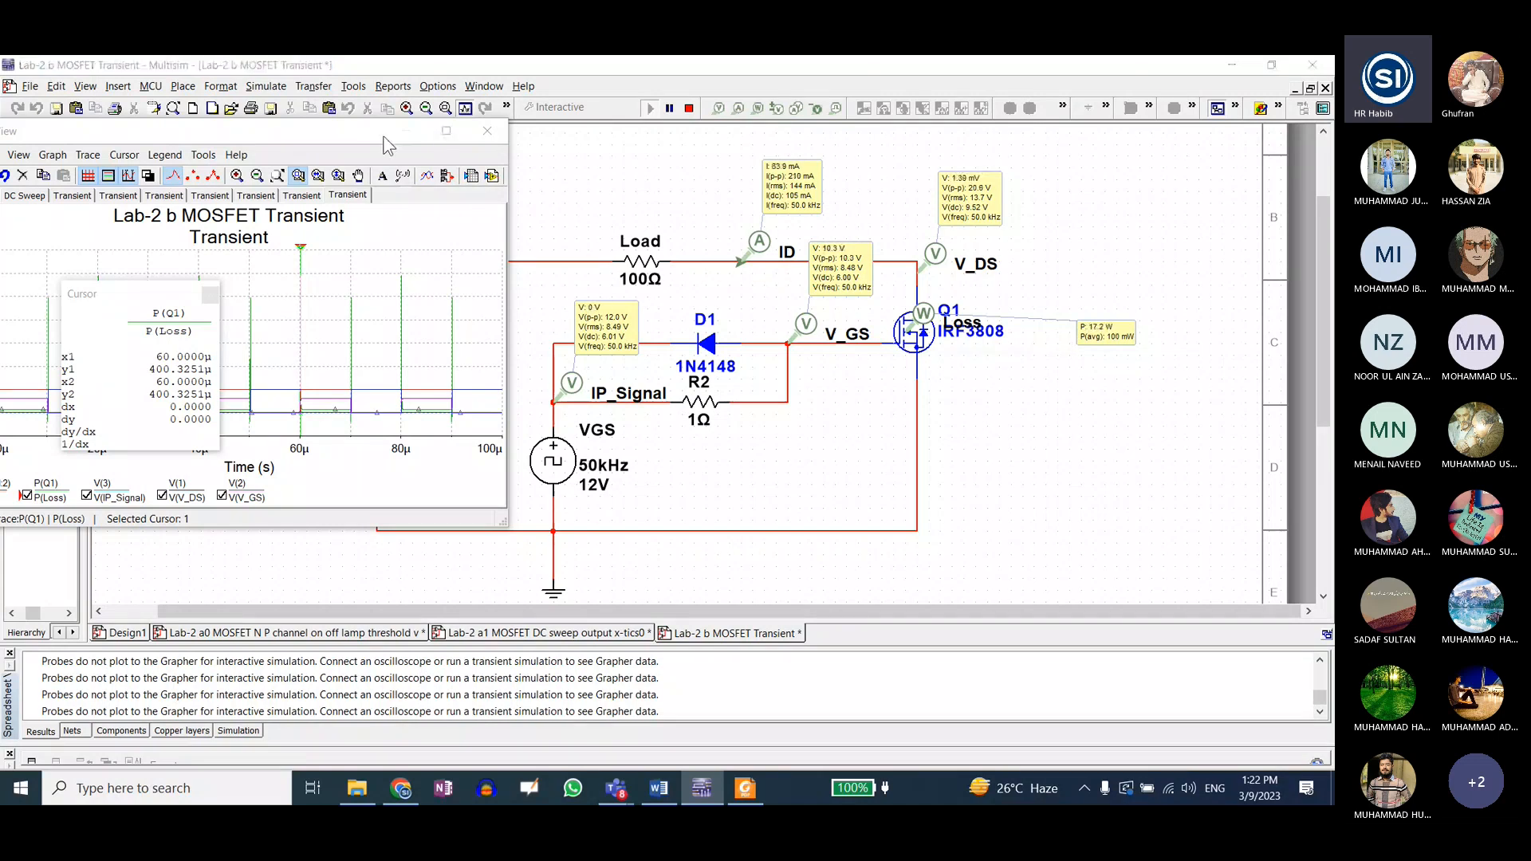
- Stop the interactive simulation, switch the active analysis to Transient and run it
{"action": "left_click_drag", "start_coordinate": [382, 137], "coordinate": [944, 145]}
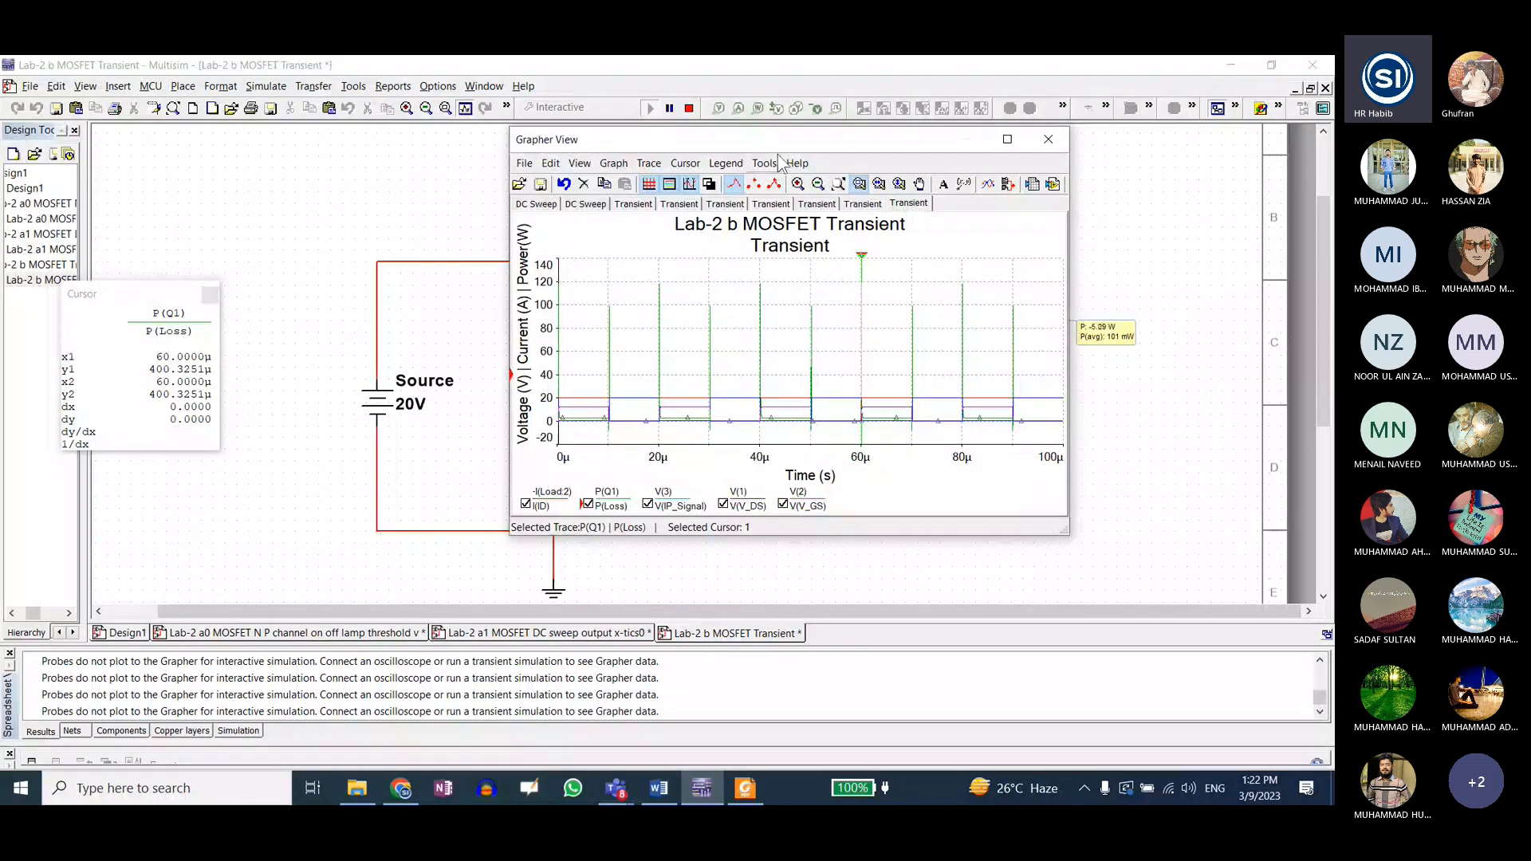
{"action": "mouse_move", "coordinate": [793, 145]}
{"action": "left_mouse_down"}
{"action": "mouse_move", "coordinate": [711, 213]}
{"action": "mouse_move", "coordinate": [410, 256]}
{"action": "mouse_move", "coordinate": [793, 239]}
{"action": "mouse_move", "coordinate": [670, 346]}
{"action": "mouse_move", "coordinate": [1061, 216]}
{"action": "mouse_move", "coordinate": [769, 196]}
{"action": "left_mouse_up"}
{"action": "left_click", "coordinate": [689, 108]}
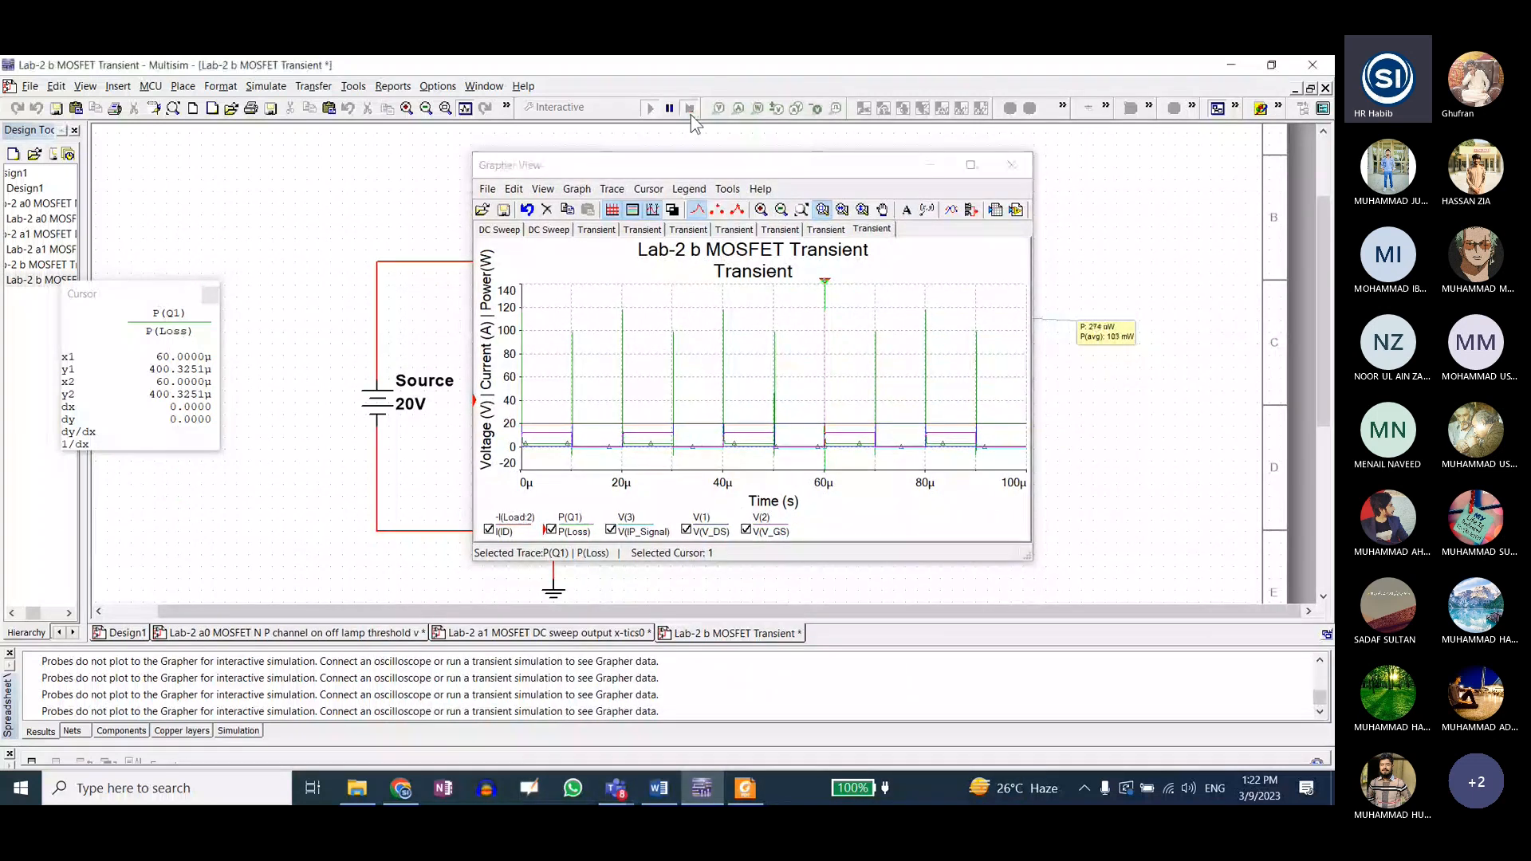
{"action": "left_click", "coordinate": [577, 109]}
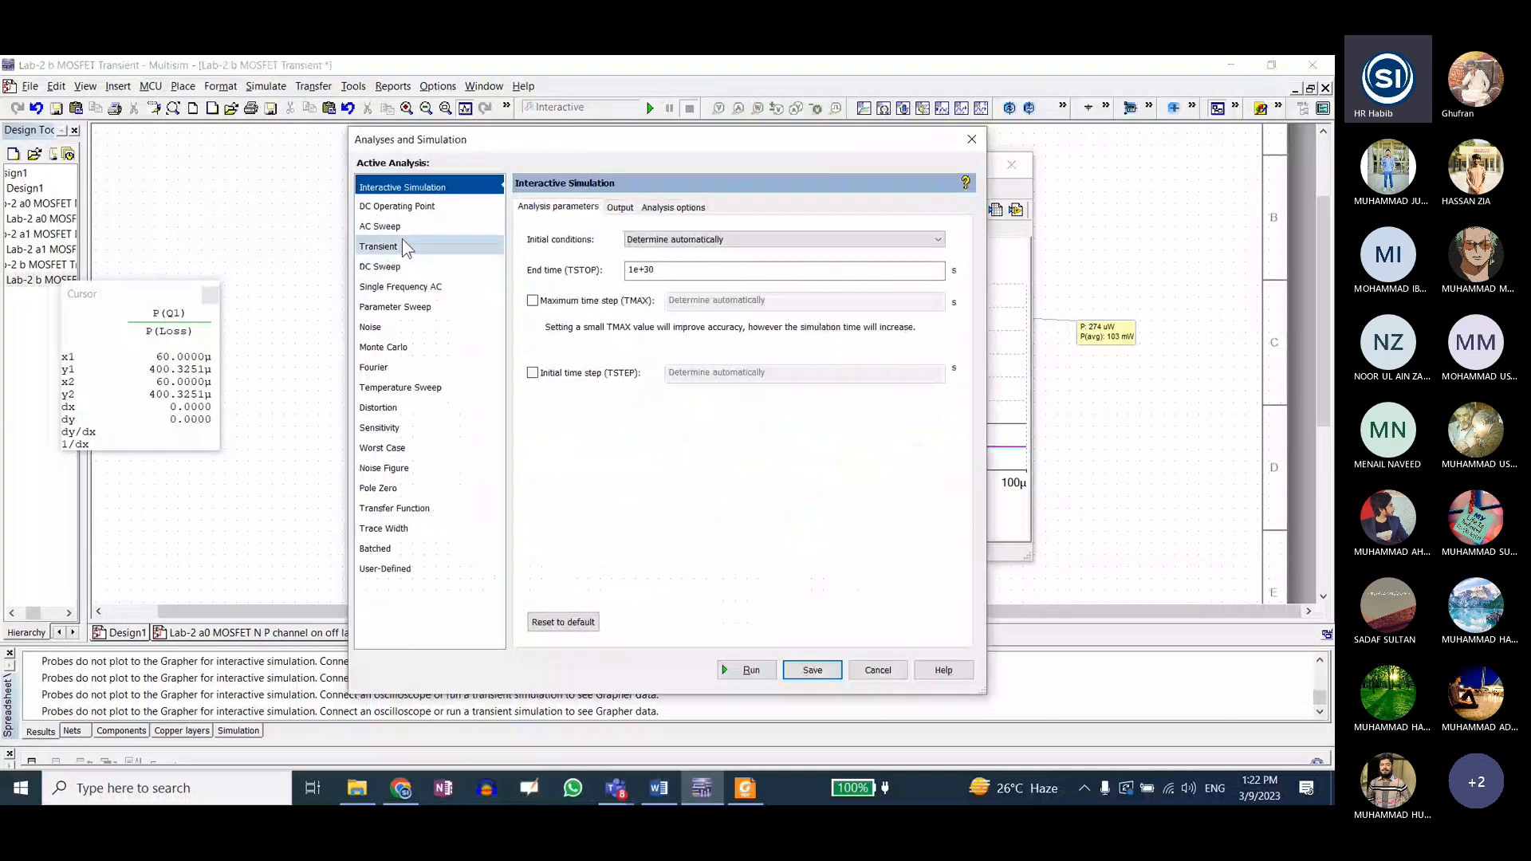
{"action": "left_click", "coordinate": [404, 248]}
{"action": "left_click", "coordinate": [754, 670]}
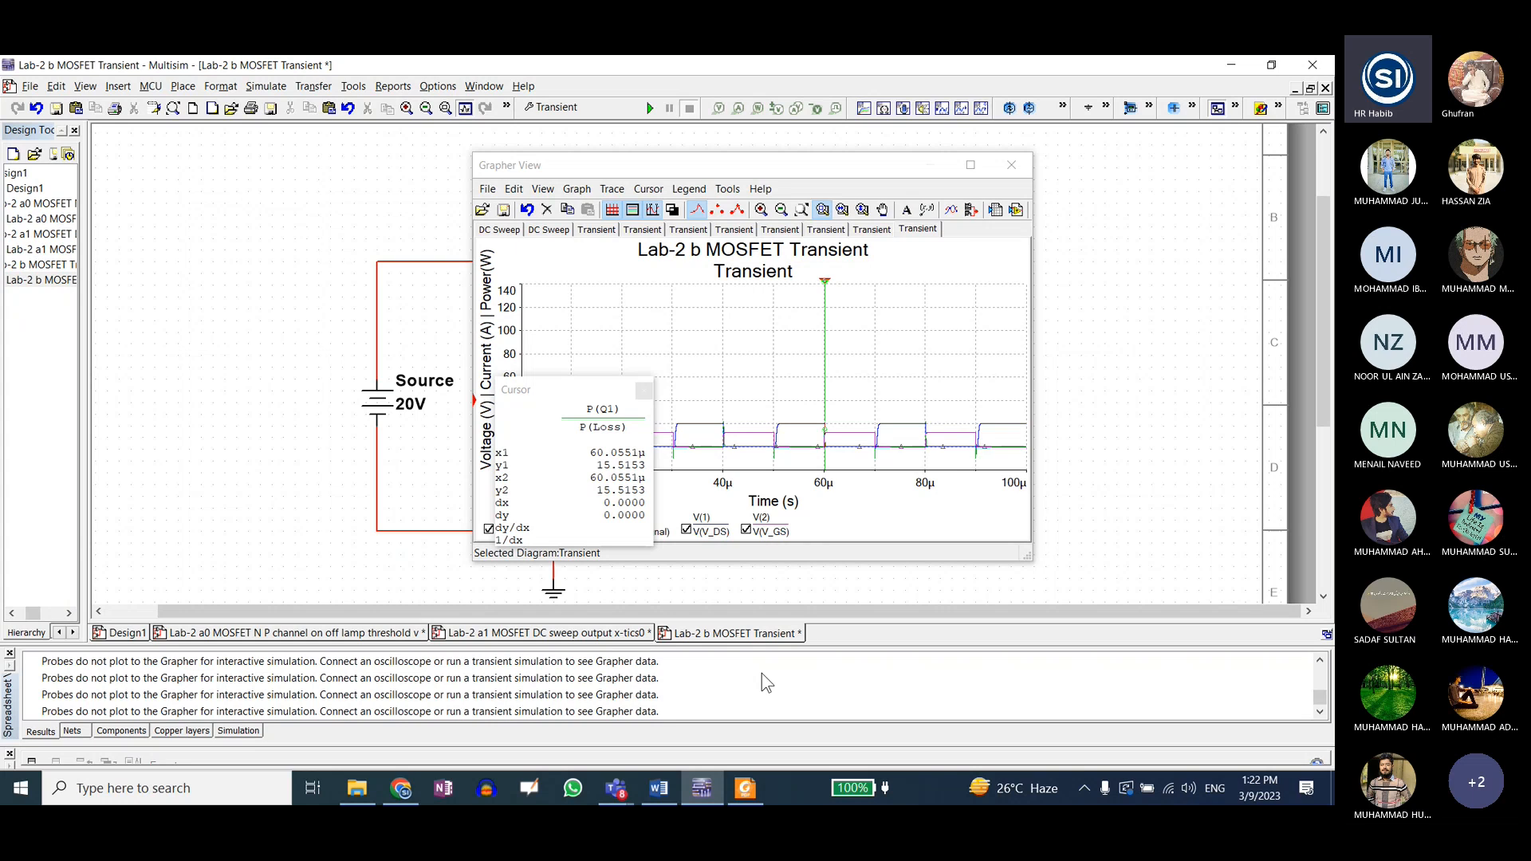
- Inspect the new transient graph full size, hiding the P(Loss) trace and showing it again to compare the remaining waveforms
{"action": "left_click", "coordinate": [802, 208]}
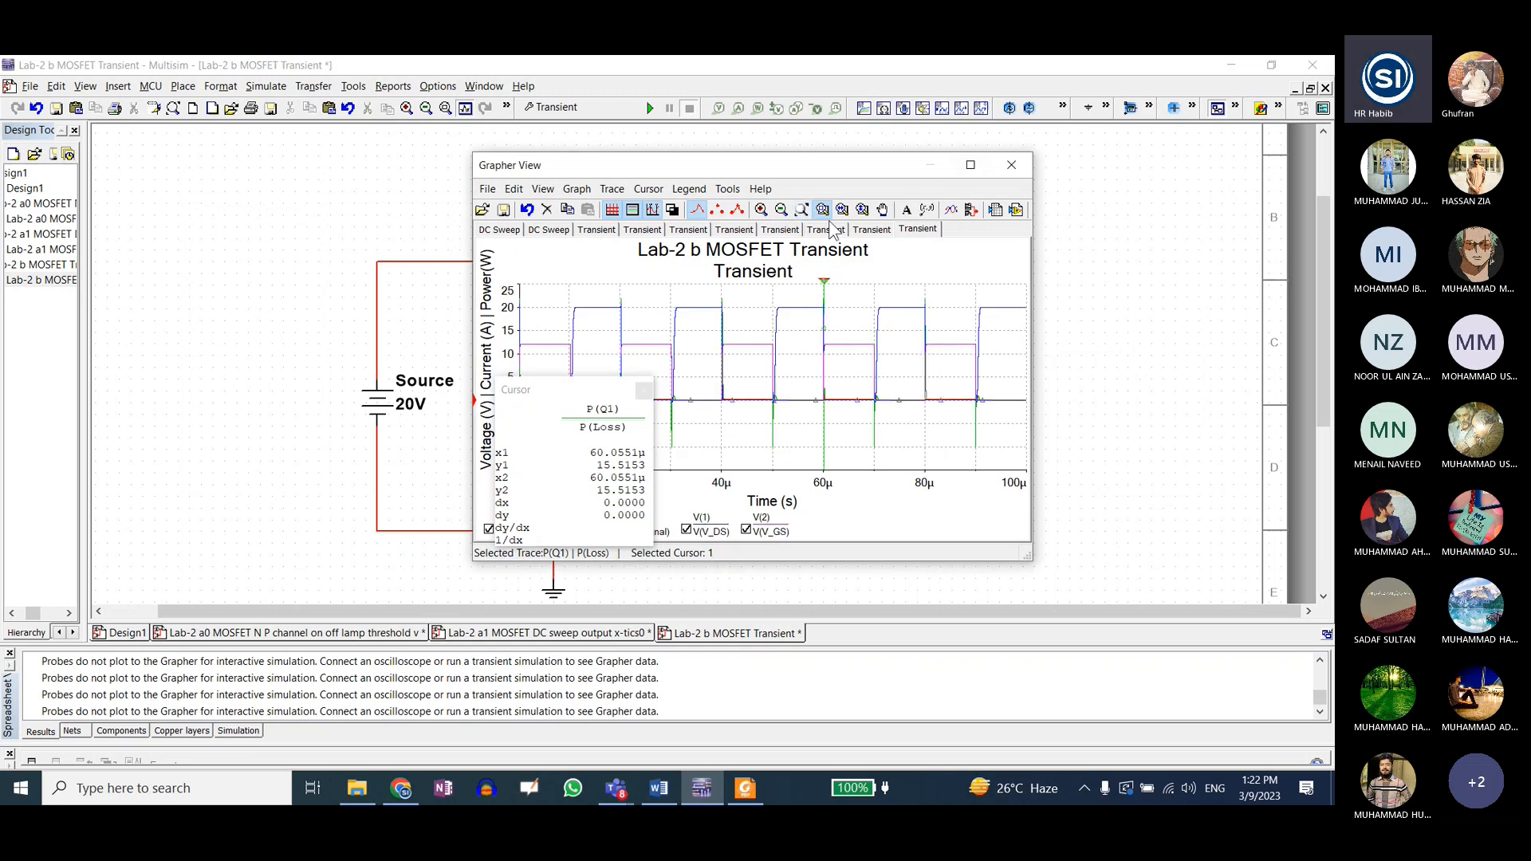
{"action": "left_click_drag", "start_coordinate": [717, 170], "coordinate": [658, 219]}
{"action": "left_click", "coordinate": [915, 223]}
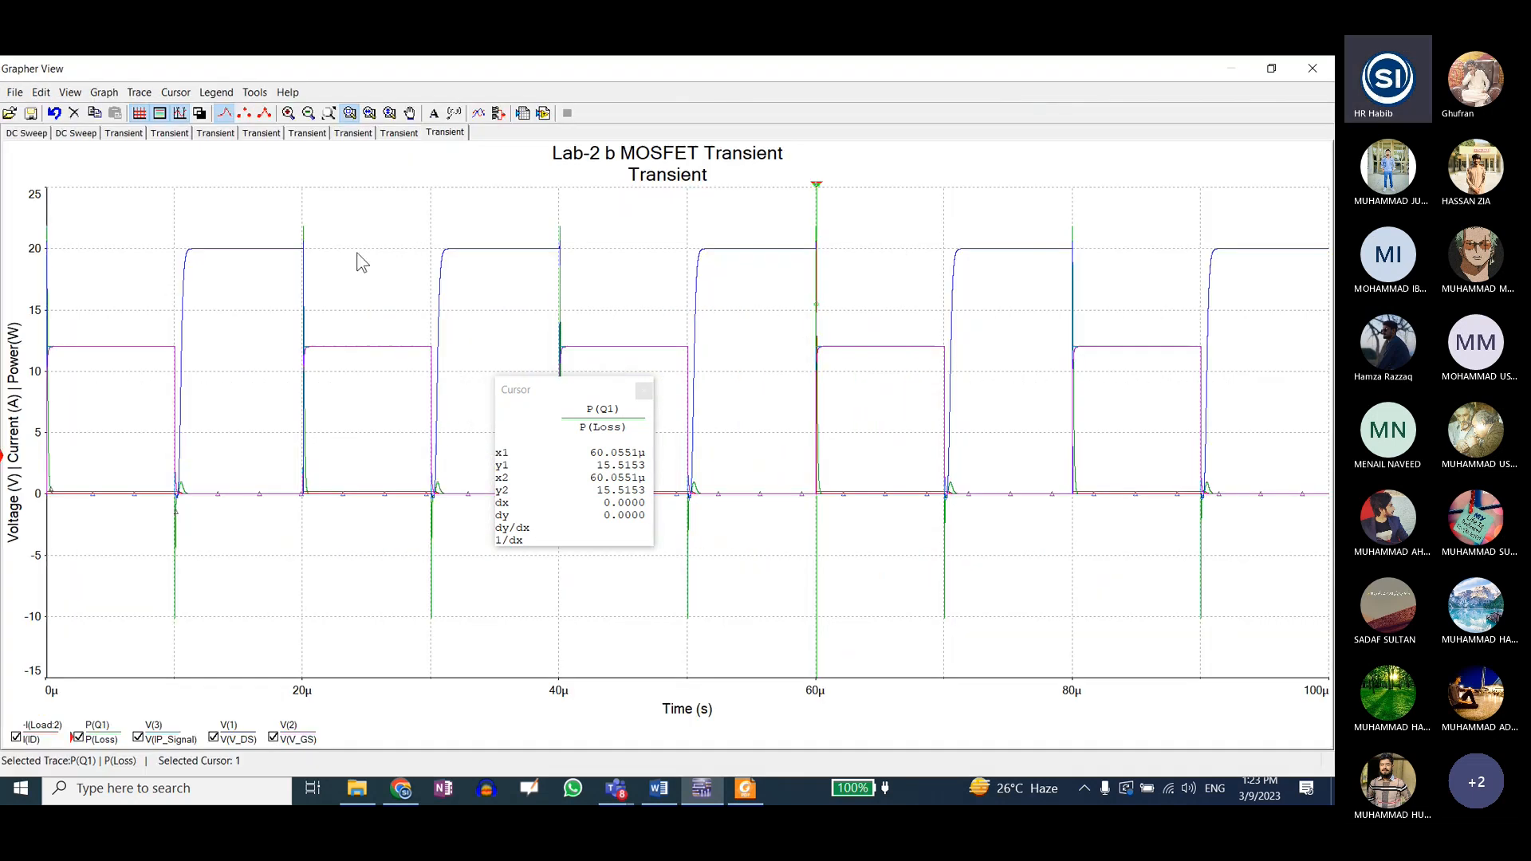
{"action": "left_click", "coordinate": [79, 738]}
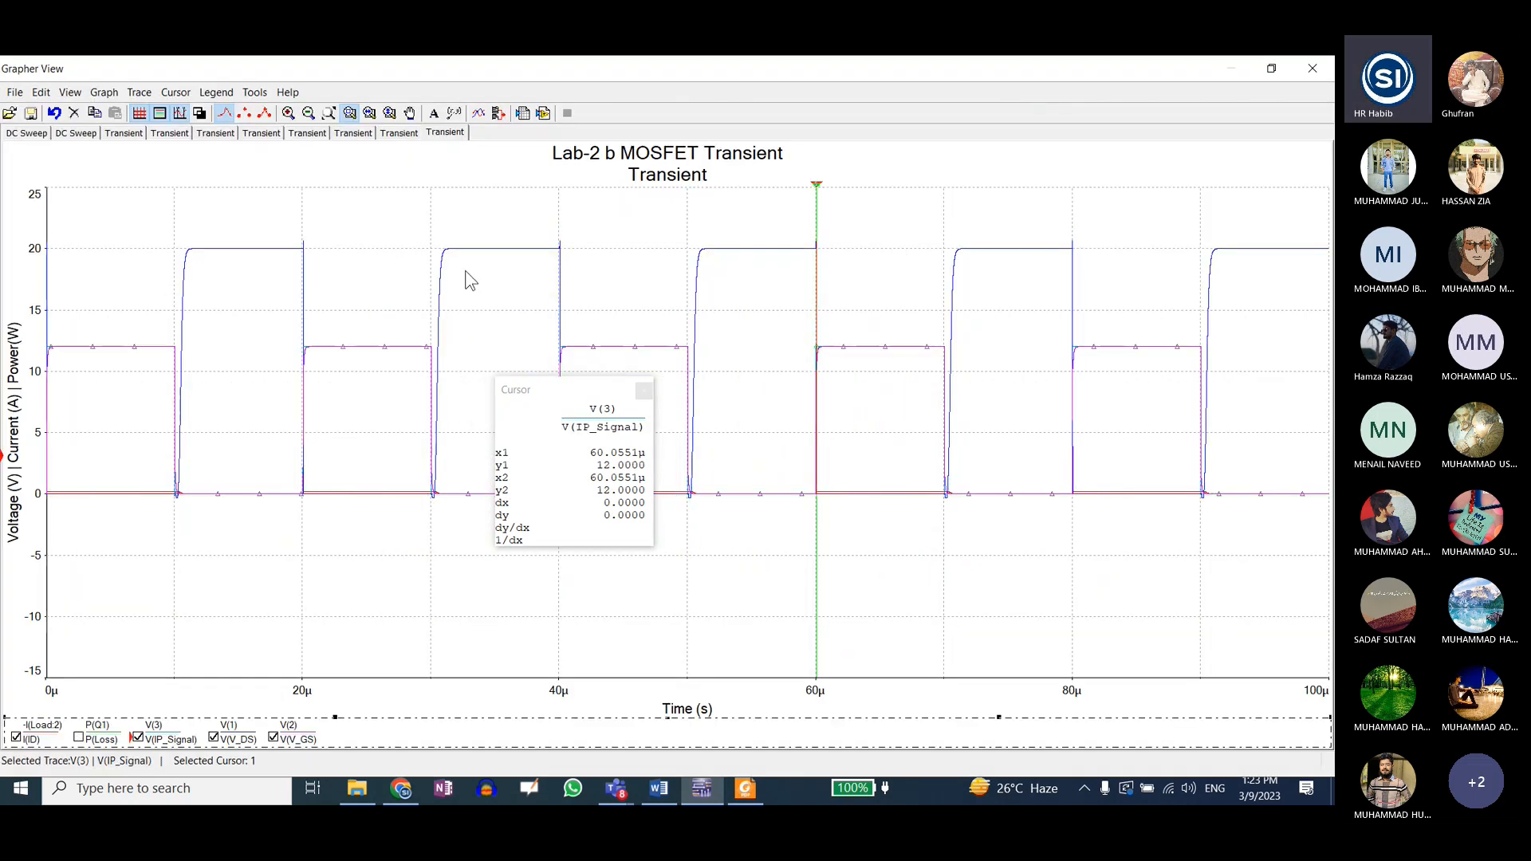
{"action": "left_click", "coordinate": [327, 114]}
{"action": "left_click", "coordinate": [78, 738]}
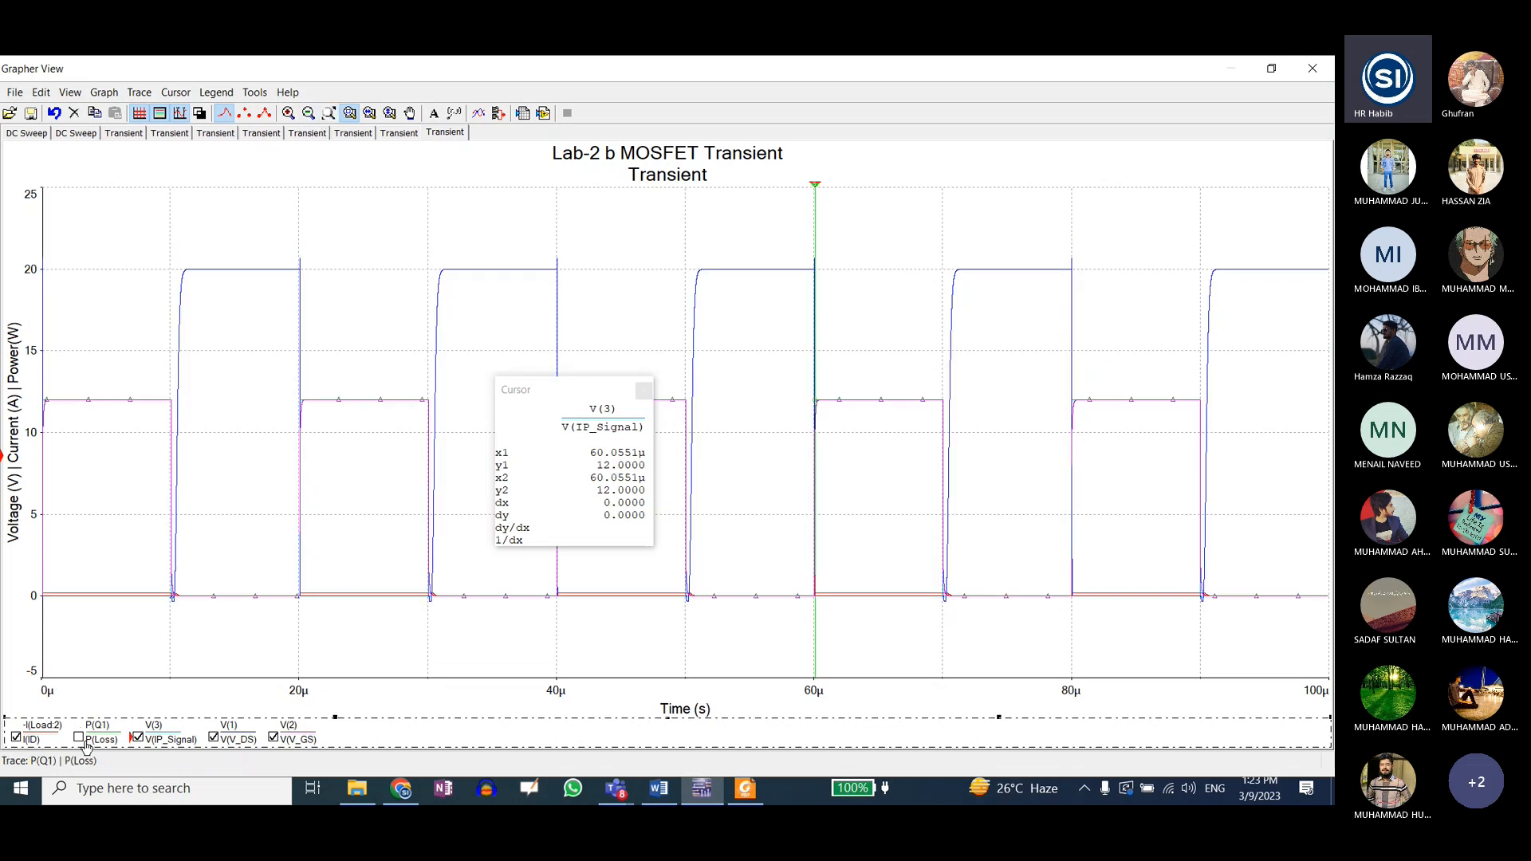
{"action": "left_click", "coordinate": [349, 113]}
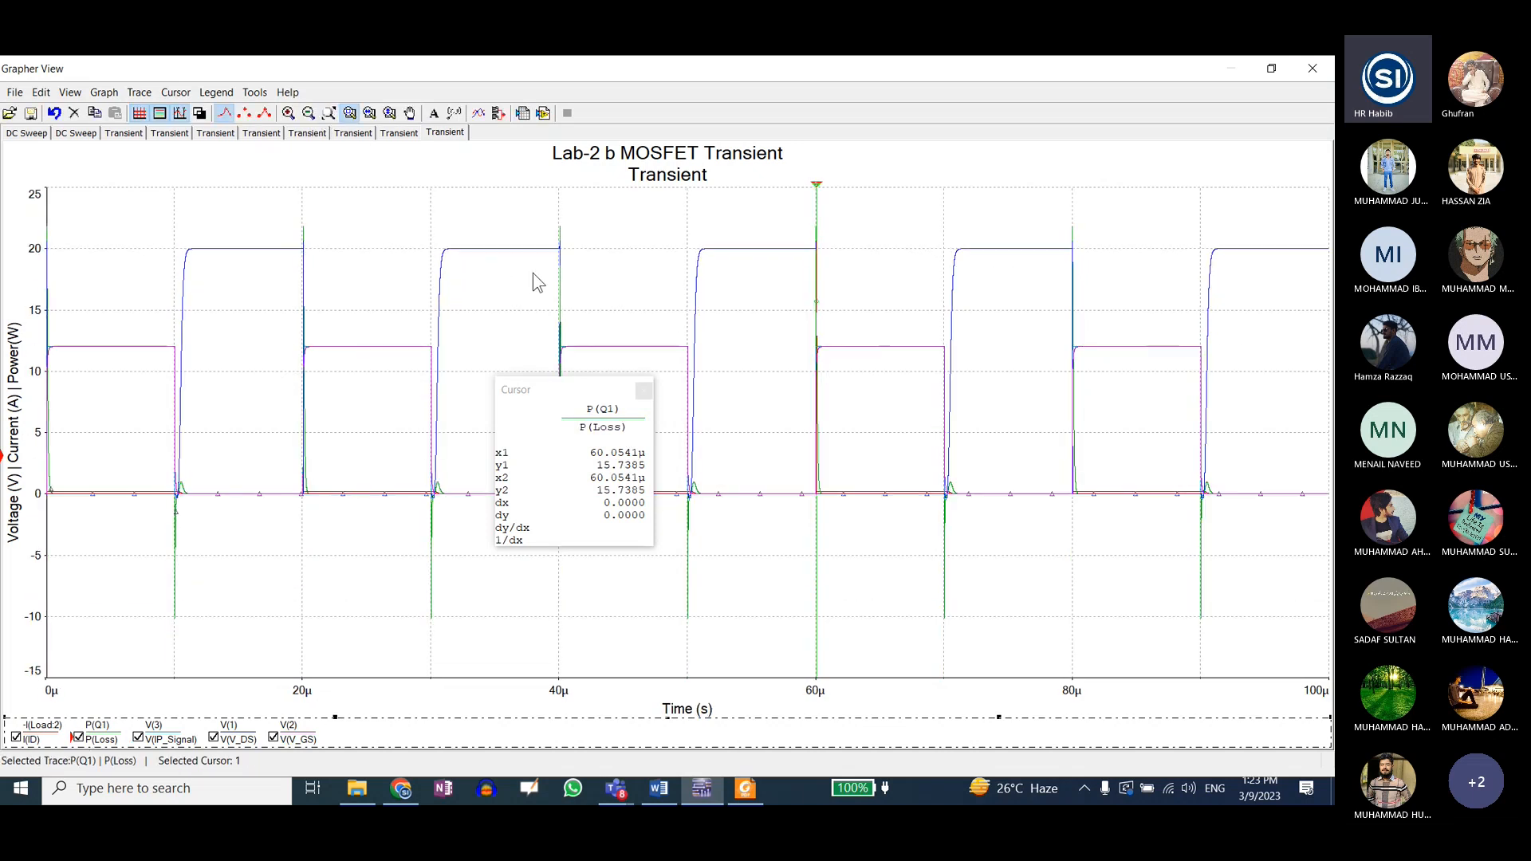
- Move the cursor readout away from the waveforms and turn off the graph's cursors
{"action": "left_click", "coordinate": [579, 391]}
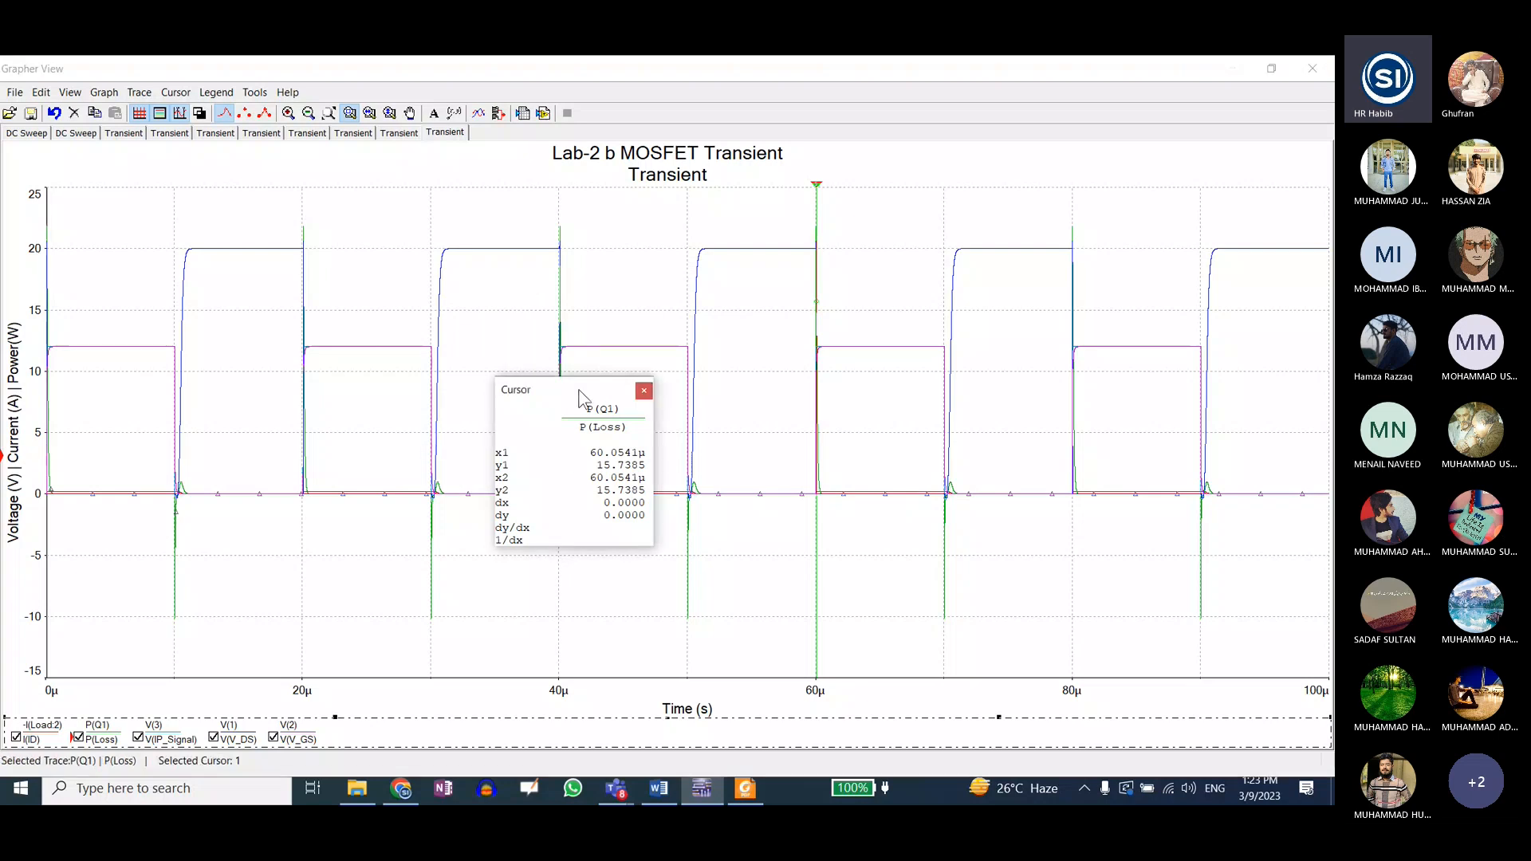
{"action": "left_click_drag", "start_coordinate": [578, 391], "coordinate": [1025, 241]}
{"action": "left_click", "coordinate": [180, 112]}
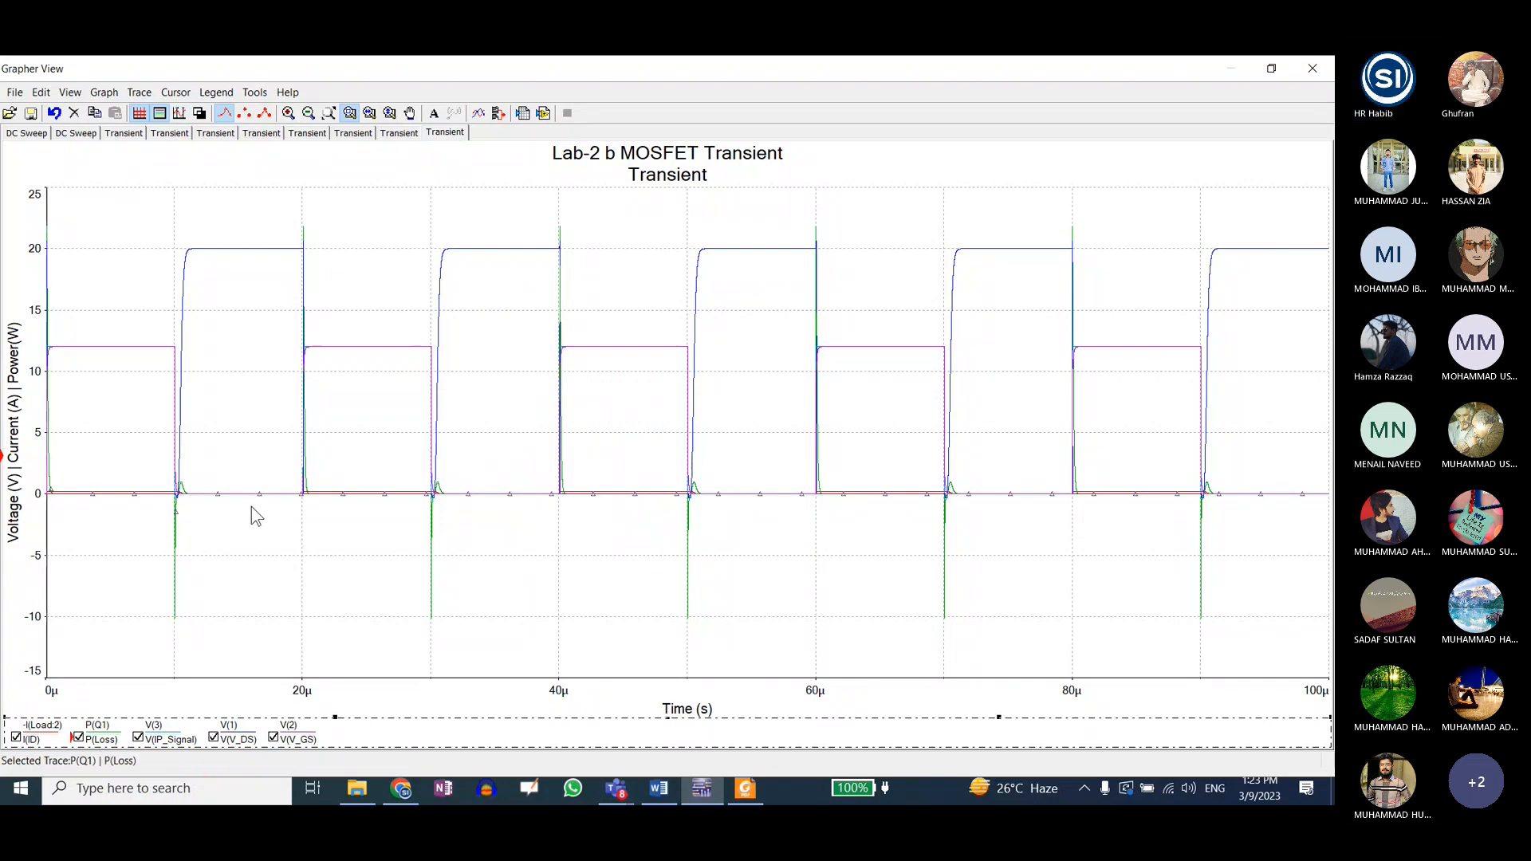
{"action": "left_click", "coordinate": [353, 498]}
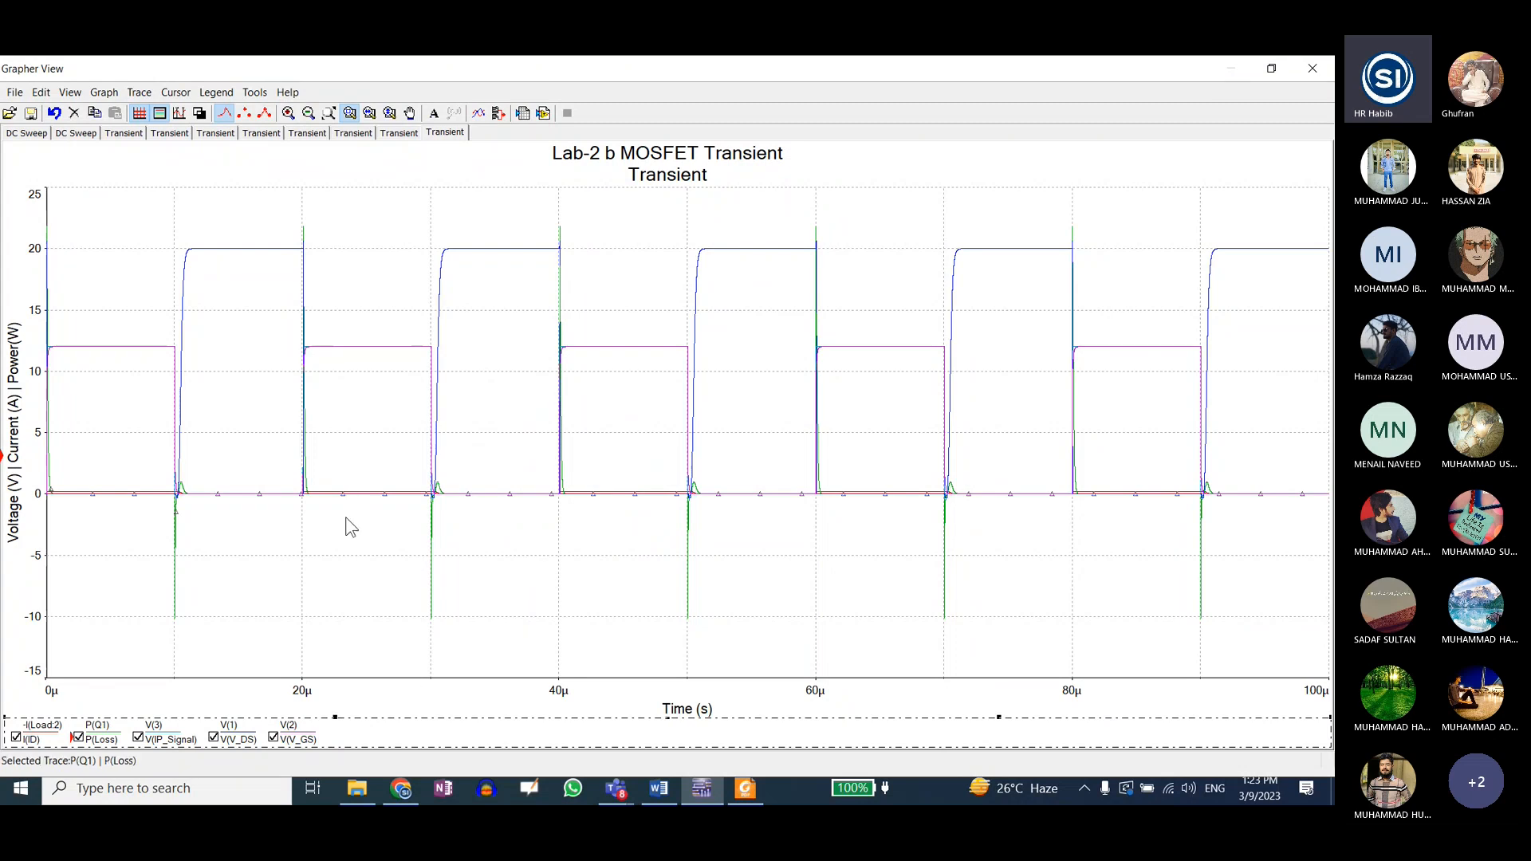
- Set the Load resistor to 10 Ω and run the transient analysis again
{"action": "left_click", "coordinate": [1273, 68]}
{"action": "left_click_drag", "start_coordinate": [802, 217], "coordinate": [522, 423]}
{"action": "double_click", "coordinate": [625, 243]}
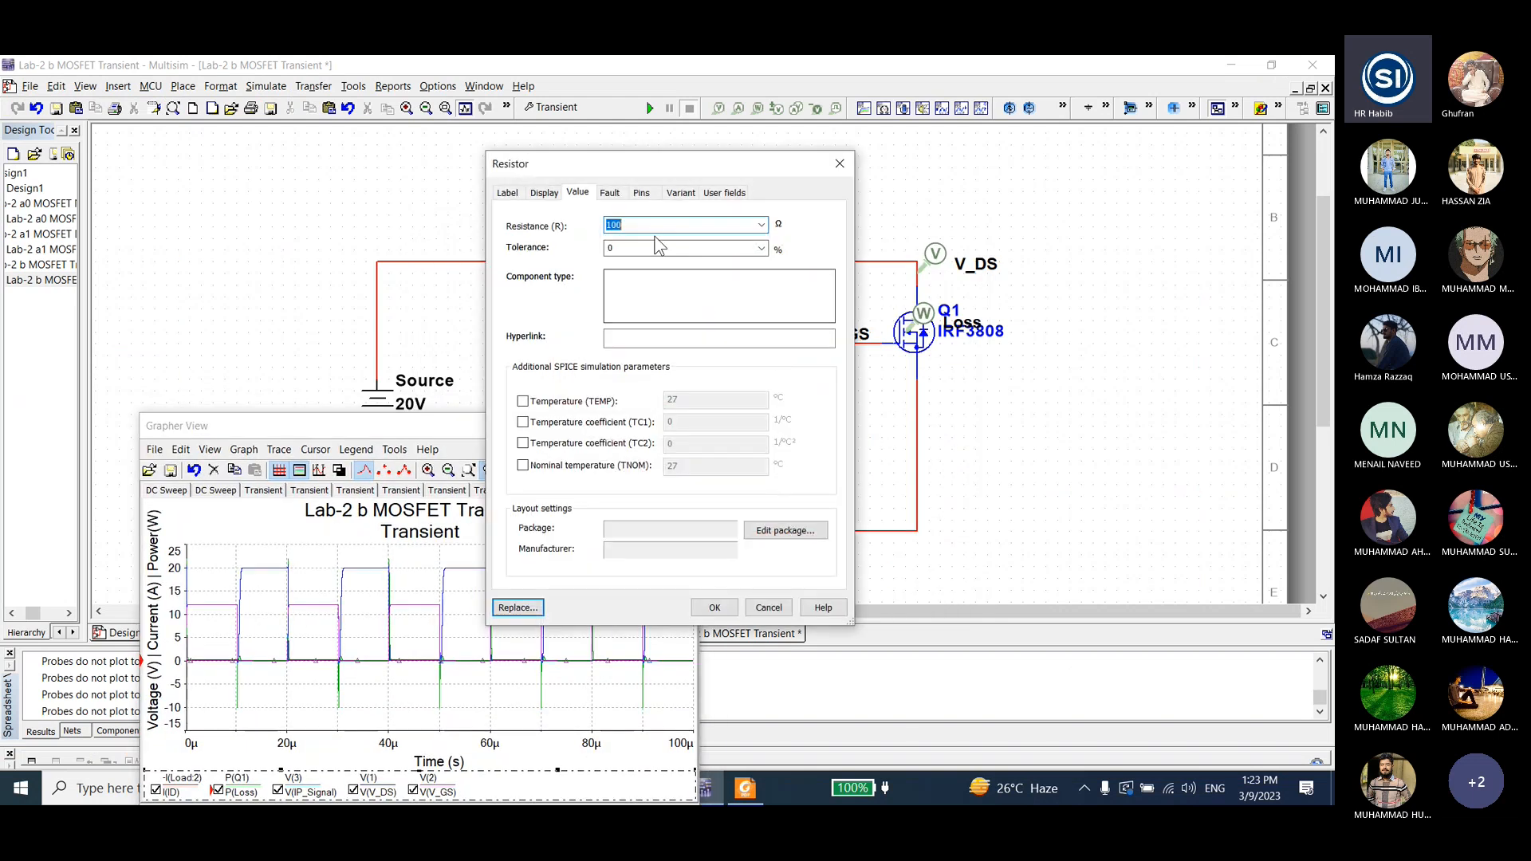
{"action": "type", "text": "10"}
{"action": "left_click", "coordinate": [715, 607]}
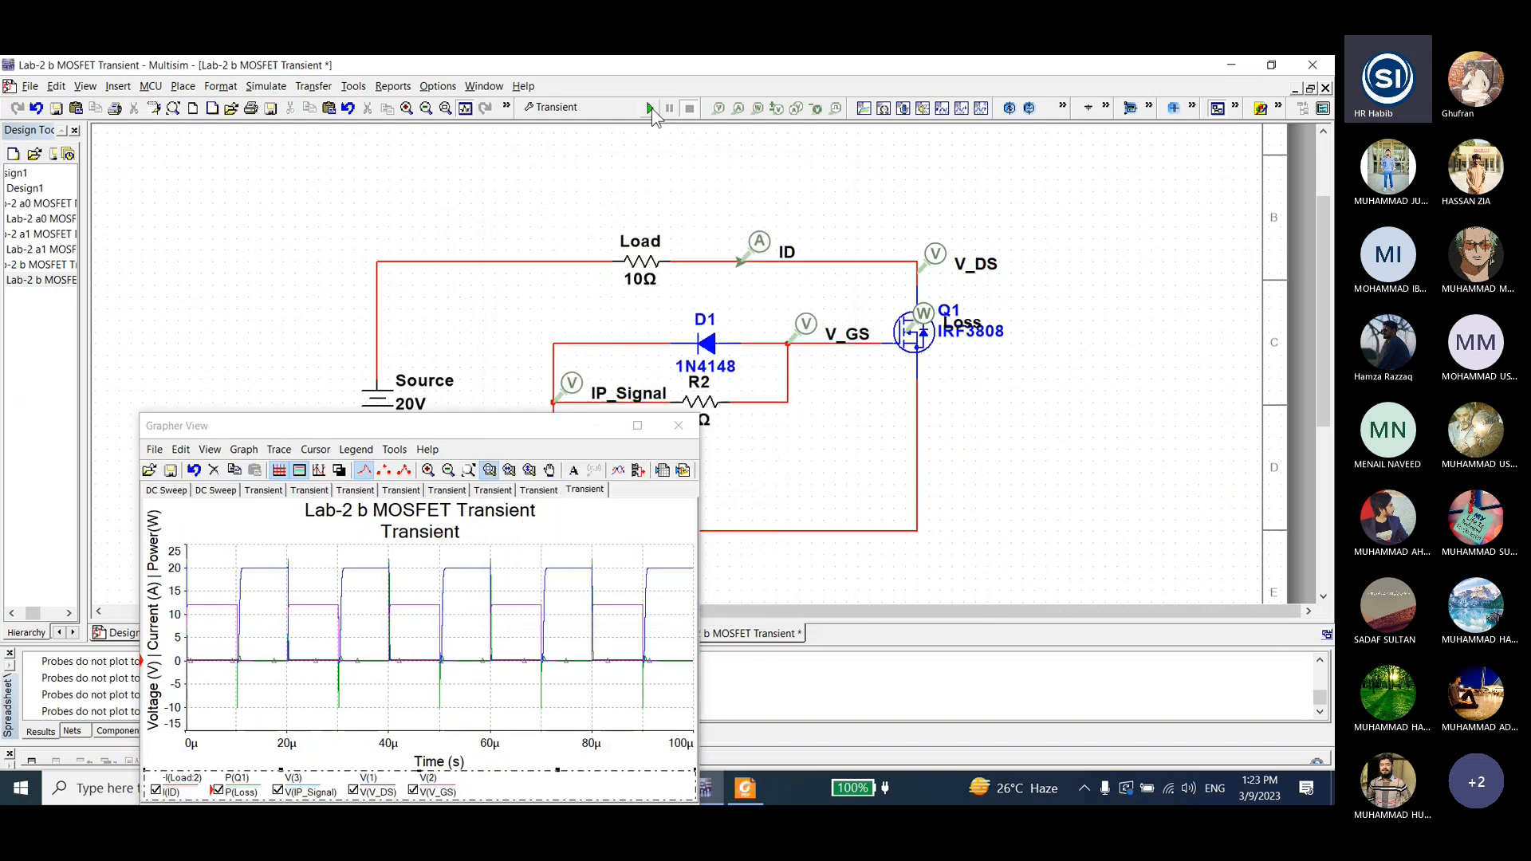
{"action": "left_click_drag", "start_coordinate": [462, 424], "coordinate": [639, 119]}
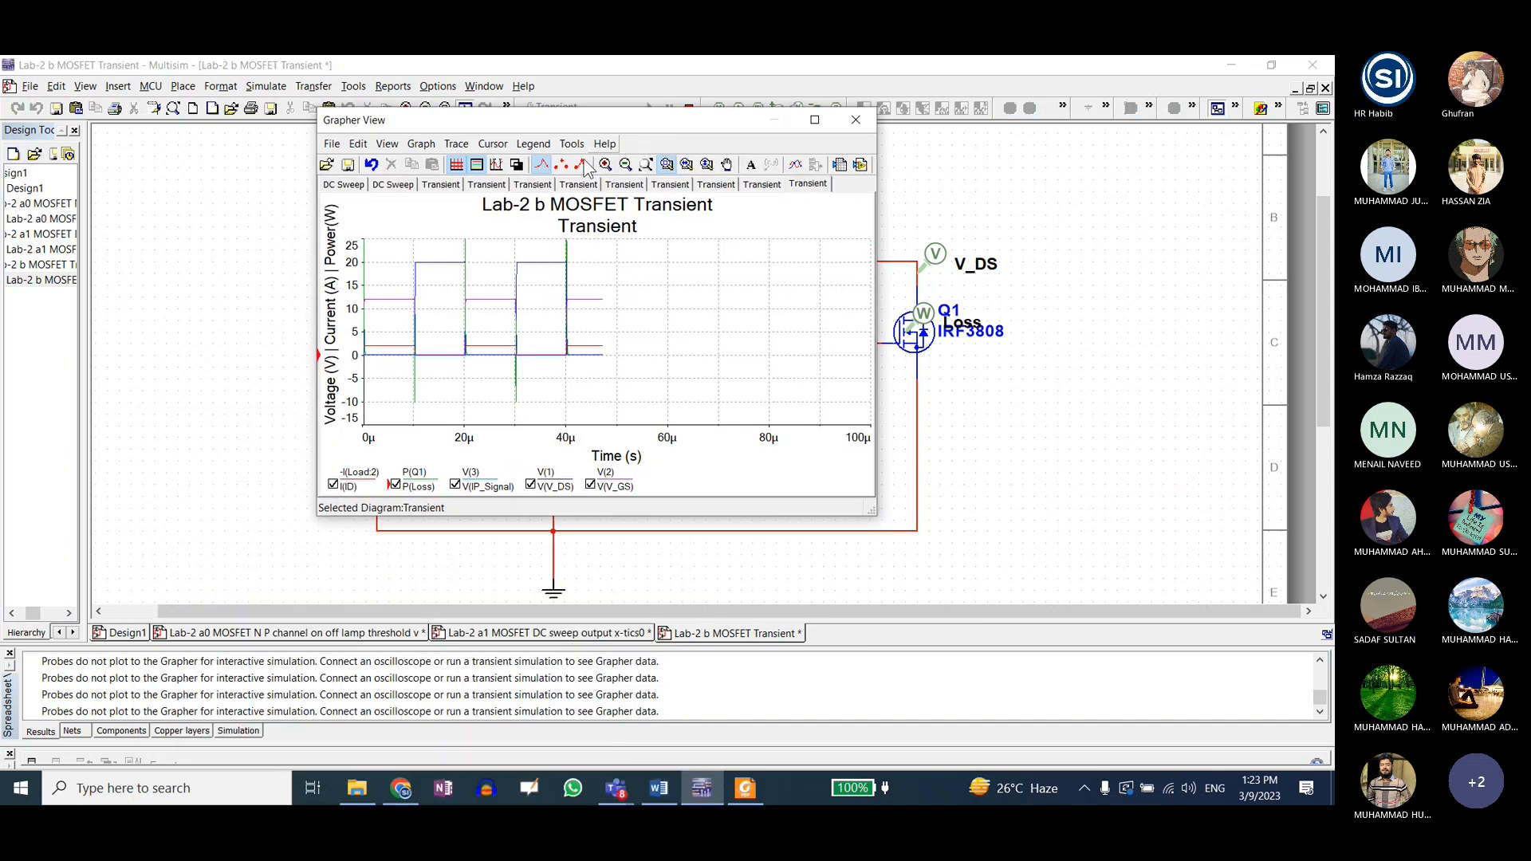
- Examine the P(Loss) and V_DS traces closely during the on-interval between 20 and 30 µs for the 10 Ω load
{"action": "left_click", "coordinate": [478, 369]}
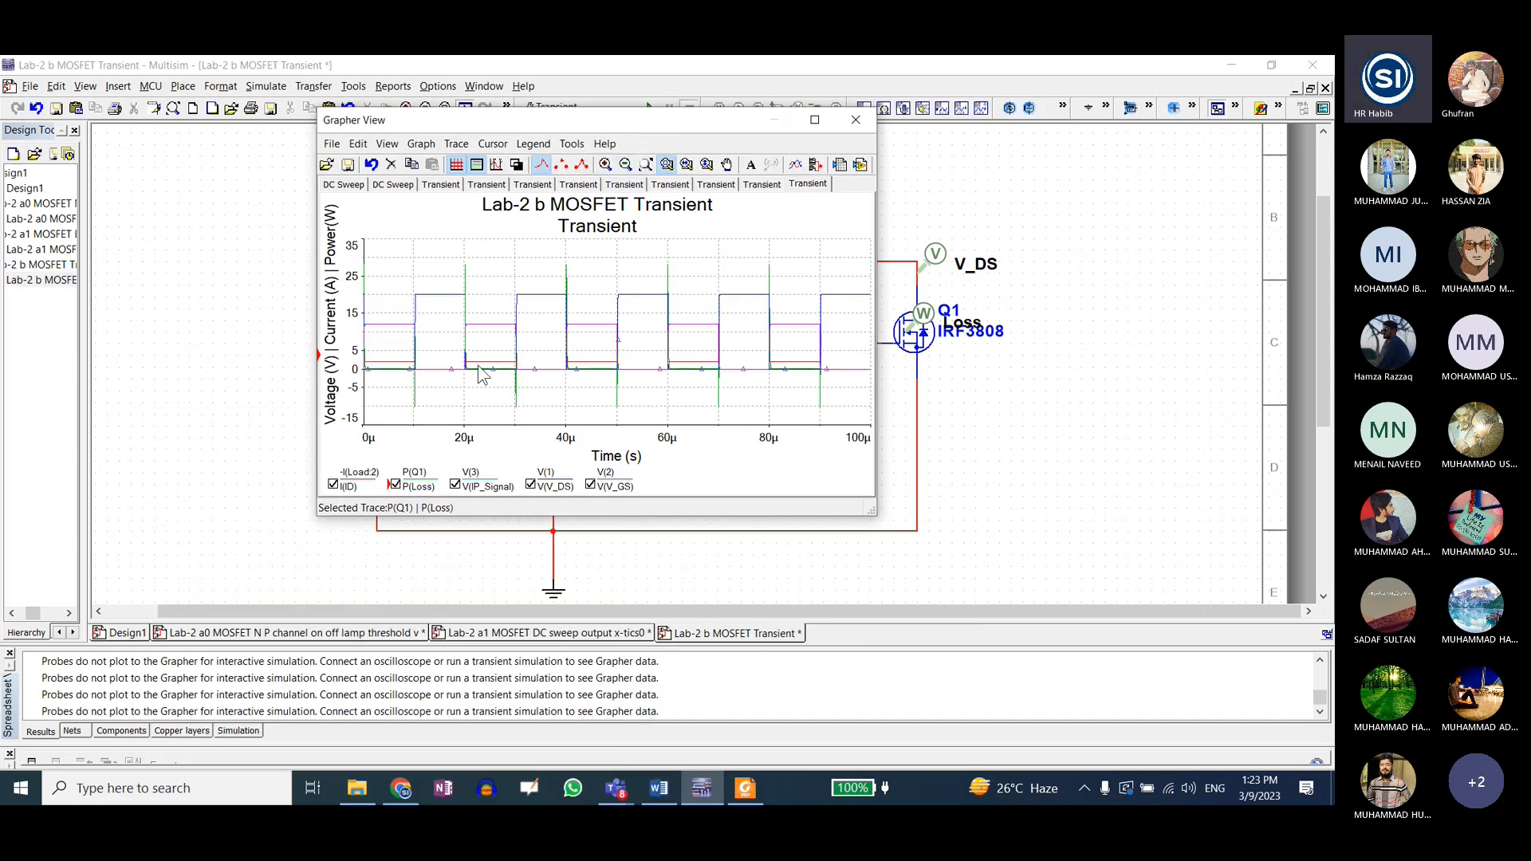
{"action": "left_click", "coordinate": [814, 120]}
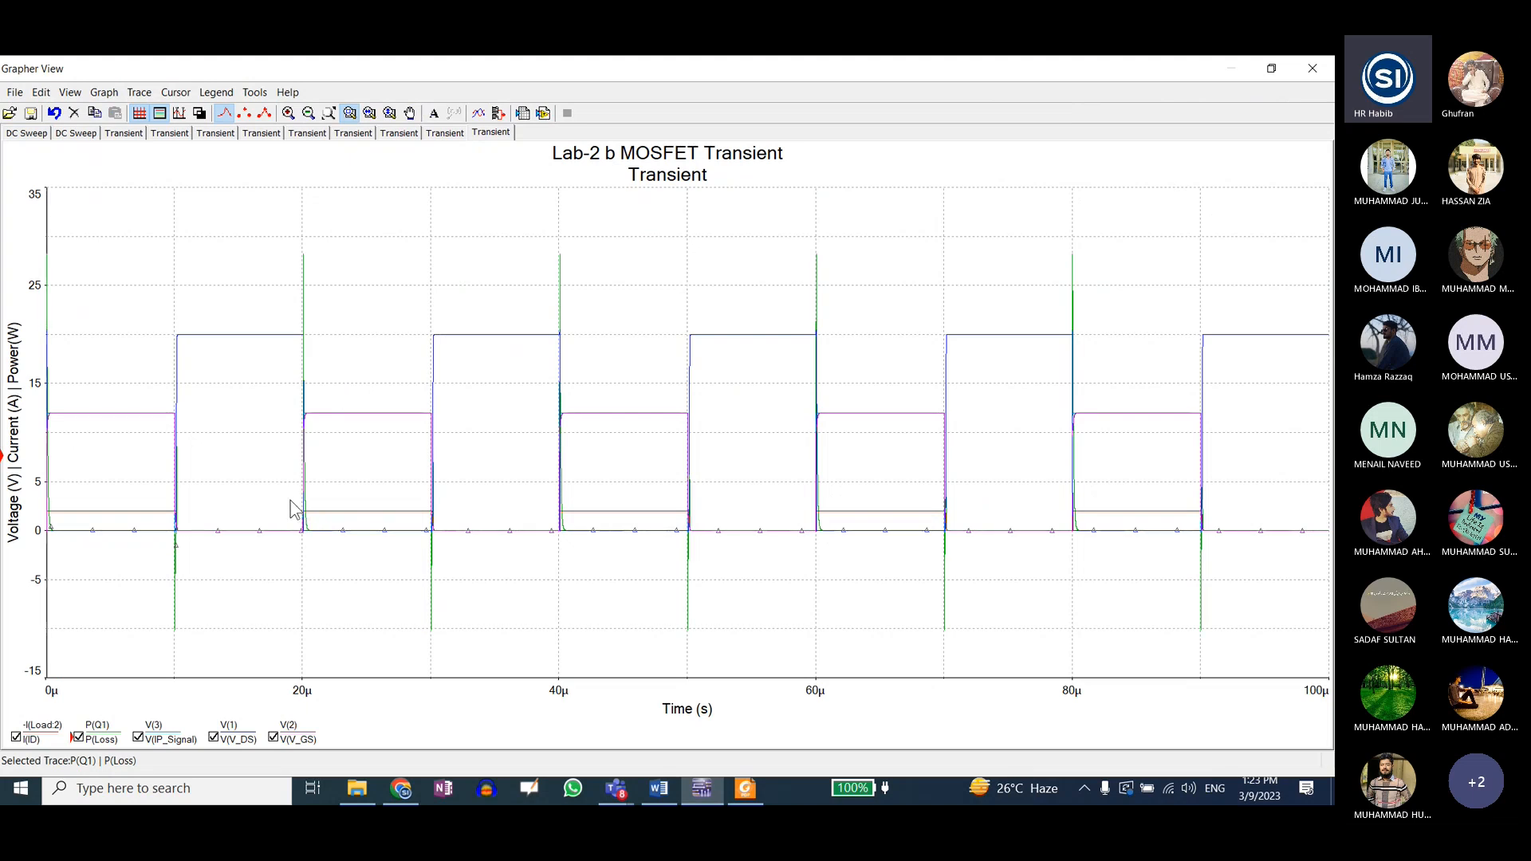
{"action": "left_click_drag", "start_coordinate": [286, 477], "coordinate": [451, 557]}
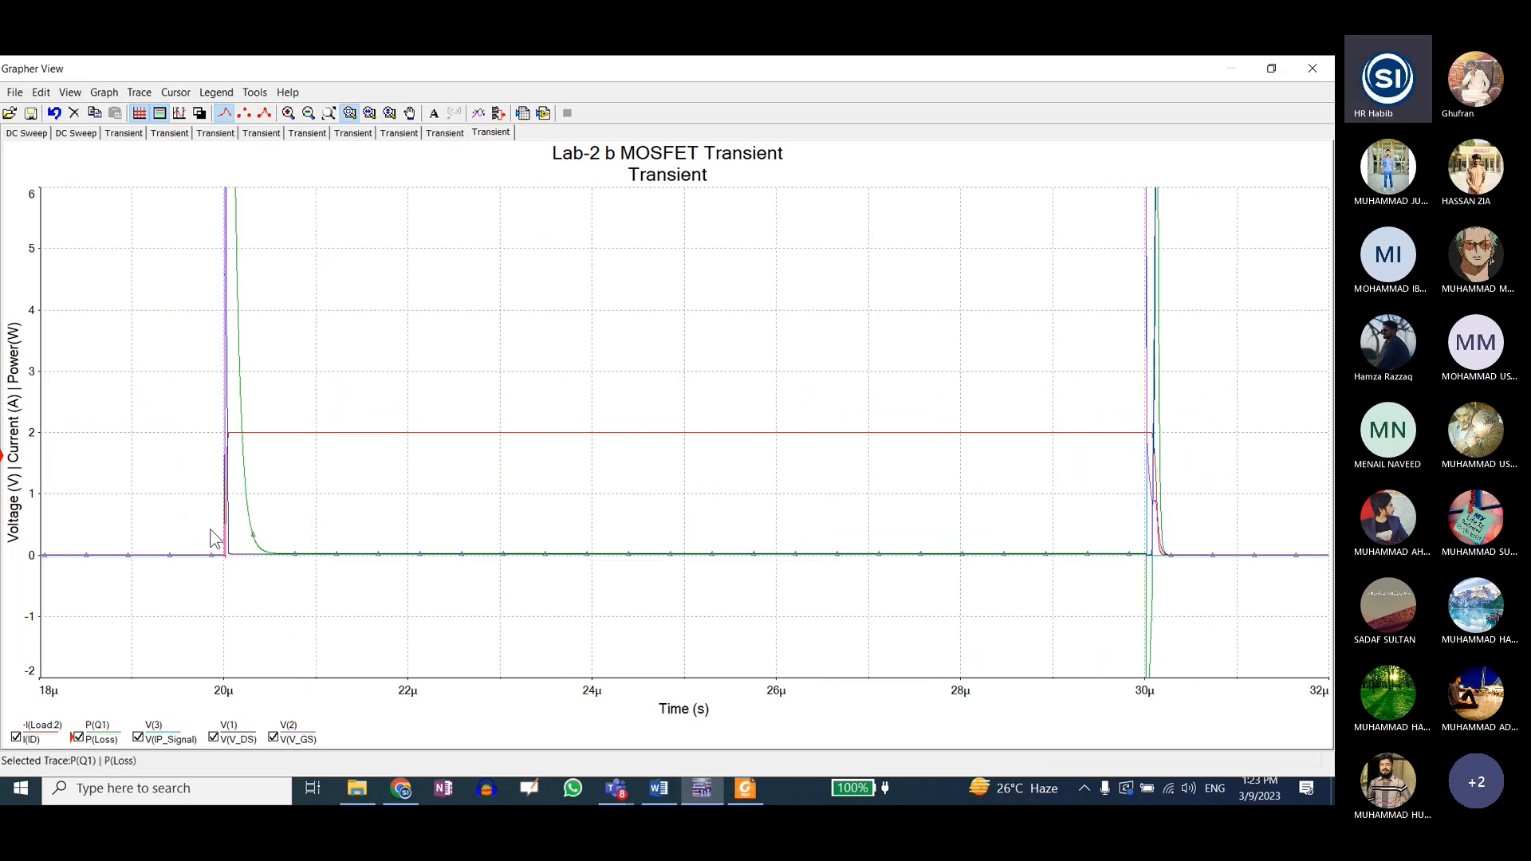
{"action": "left_click_drag", "start_coordinate": [200, 497], "coordinate": [1182, 591]}
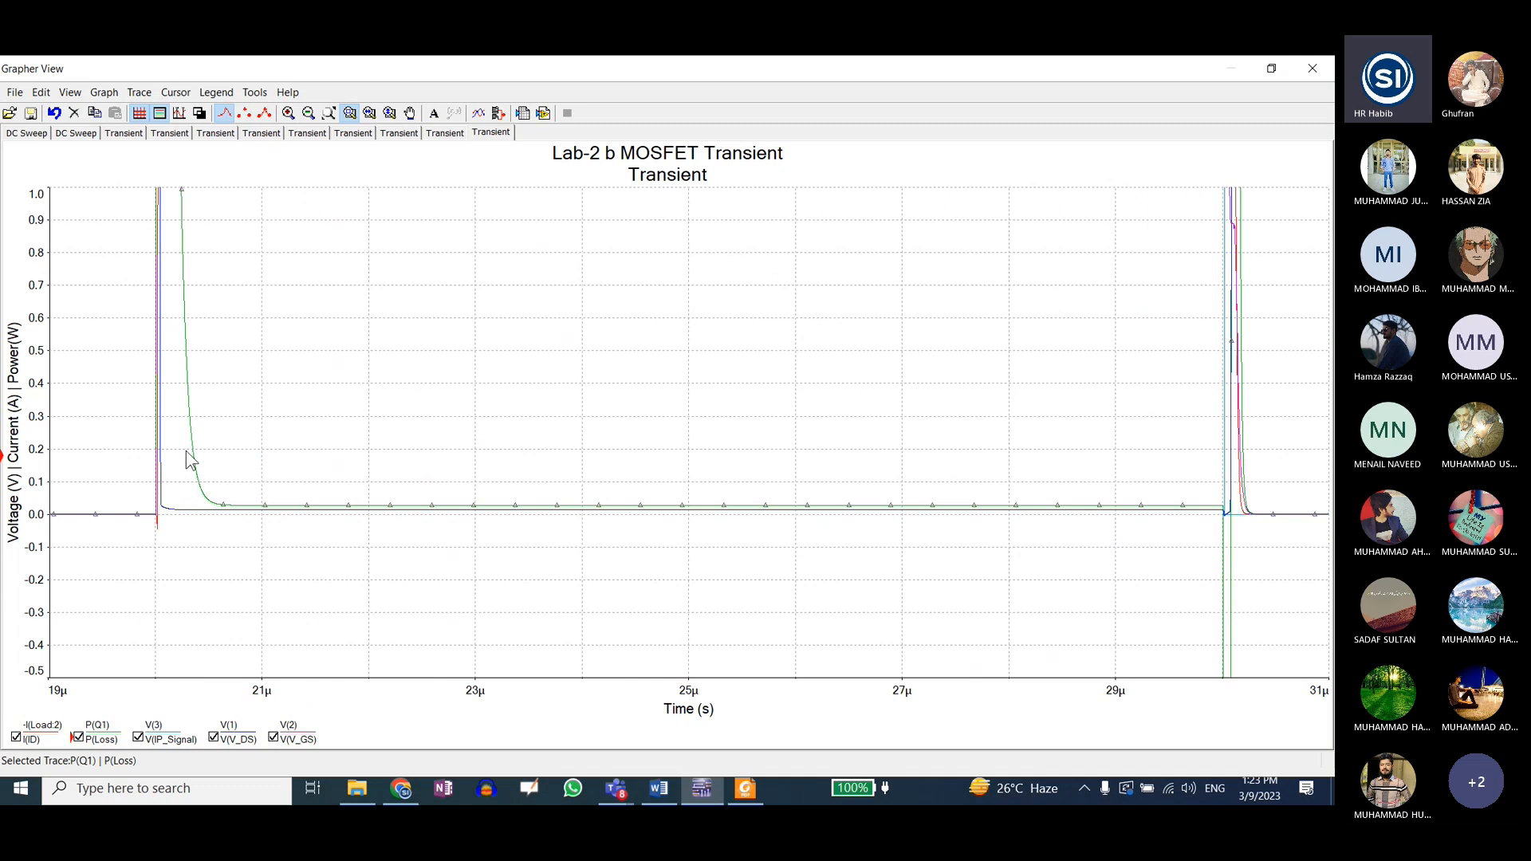
{"action": "left_click", "coordinate": [202, 477]}
{"action": "left_click_drag", "start_coordinate": [202, 477], "coordinate": [1244, 538]}
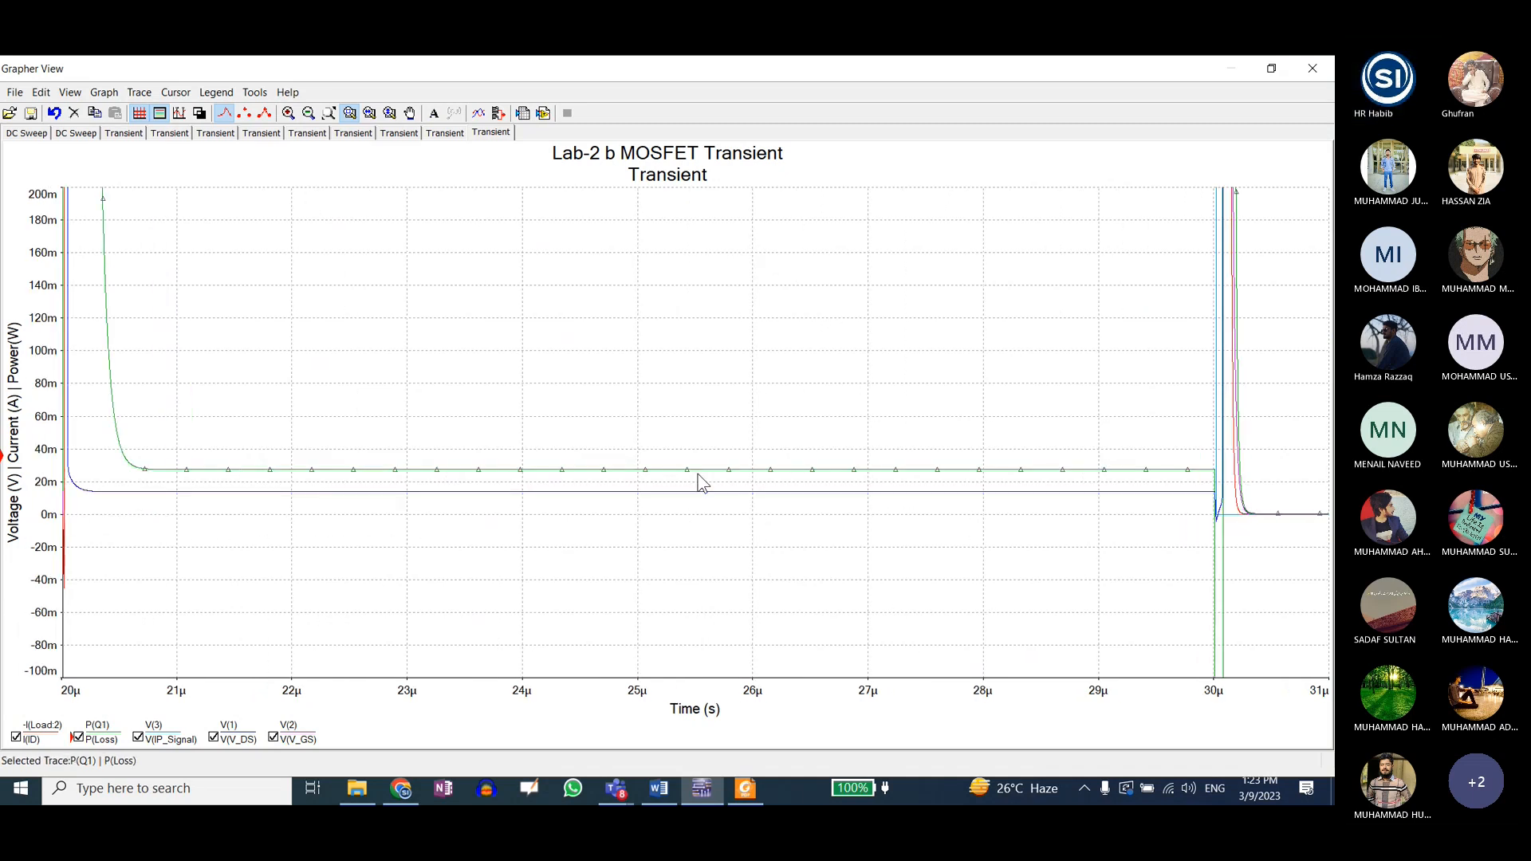
- Restore the full 0–100 µs graph, then magnify the 20–30 µs on-state again to read the conduction loss in milliwatts
{"action": "left_click", "coordinate": [327, 113]}
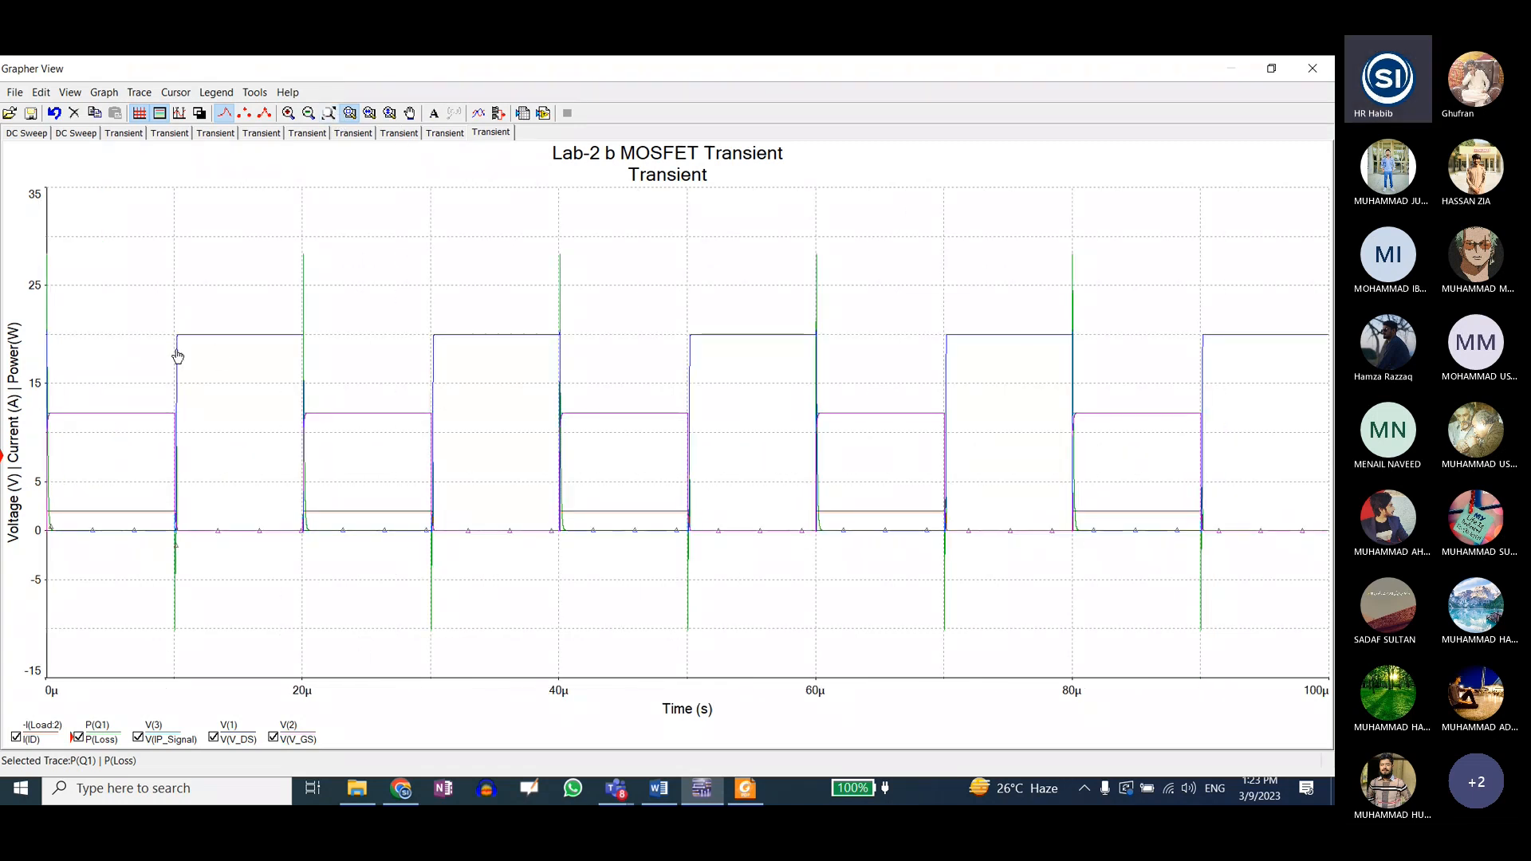
{"action": "left_click_drag", "start_coordinate": [285, 501], "coordinate": [462, 543]}
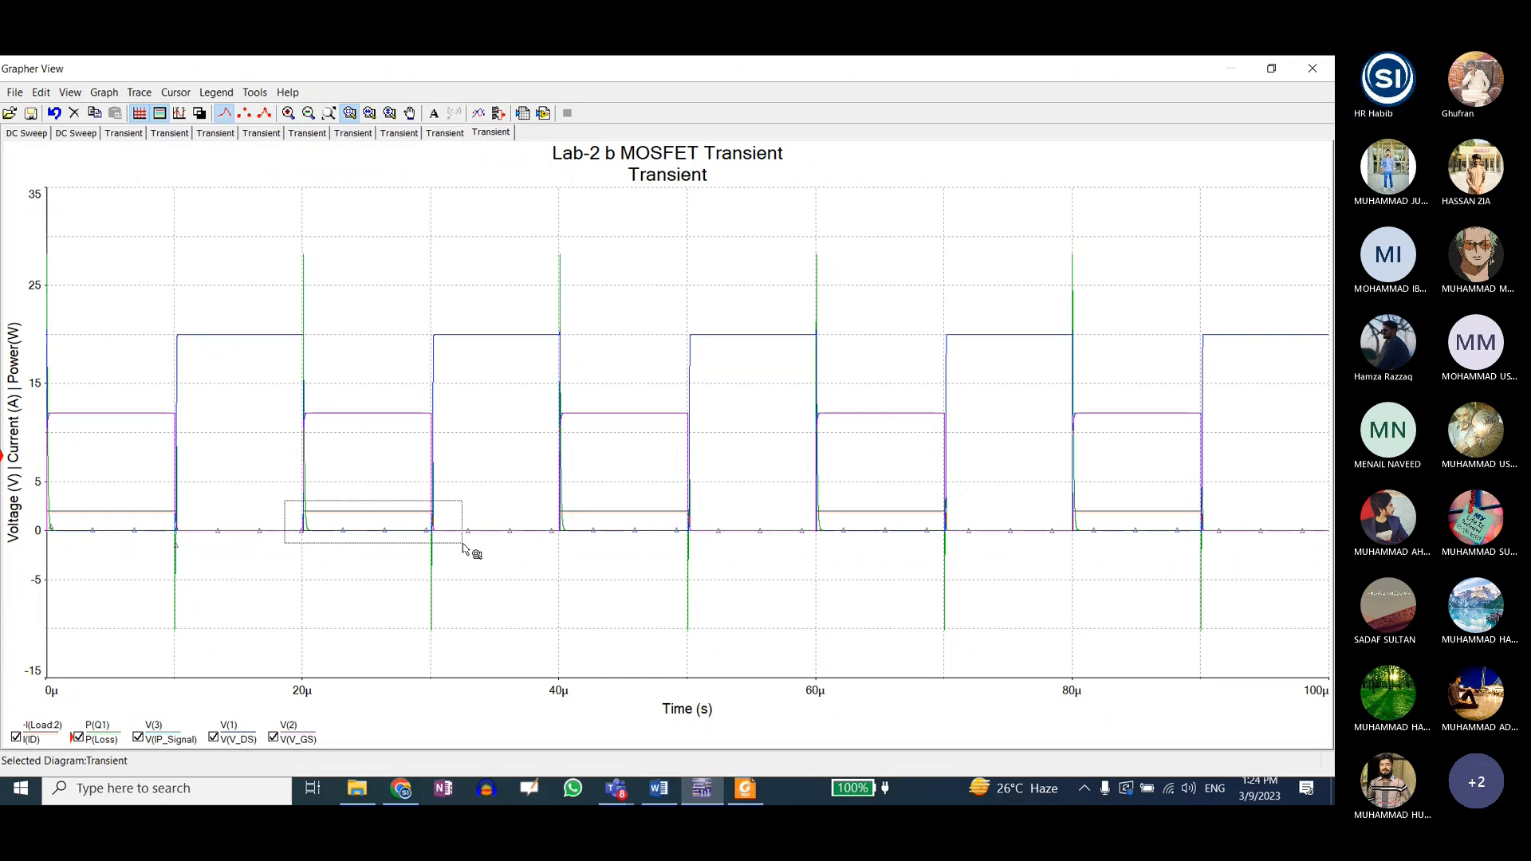
{"action": "left_click_drag", "start_coordinate": [462, 543], "coordinate": [463, 543]}
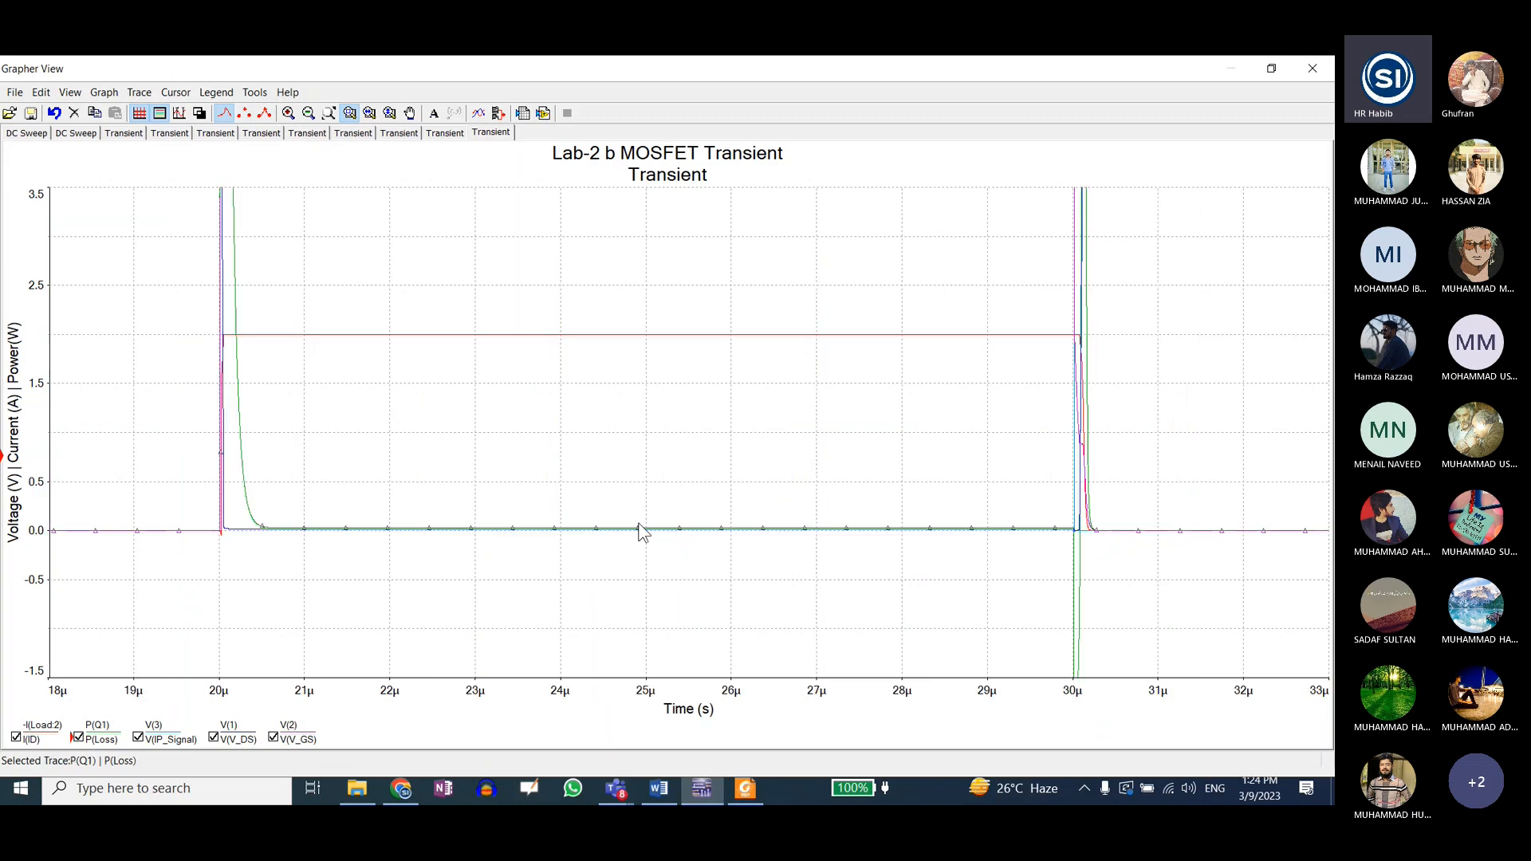
{"action": "left_click_drag", "start_coordinate": [167, 440], "coordinate": [1134, 610]}
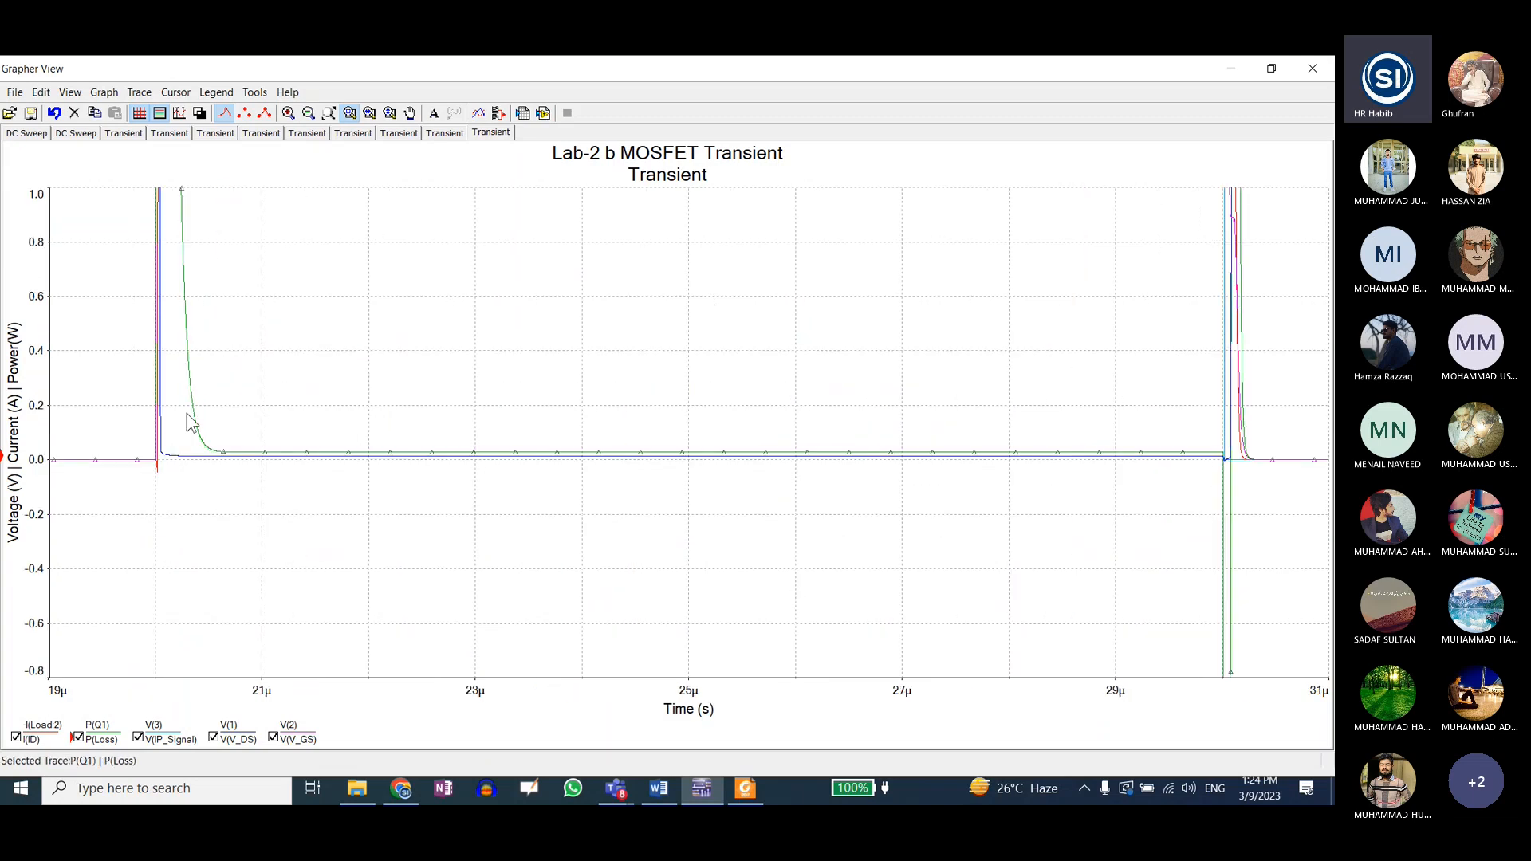
{"action": "mouse_move", "coordinate": [141, 399]}
{"action": "left_mouse_down"}
{"action": "mouse_move", "coordinate": [427, 461]}
{"action": "mouse_move", "coordinate": [1233, 536]}
{"action": "left_mouse_up"}
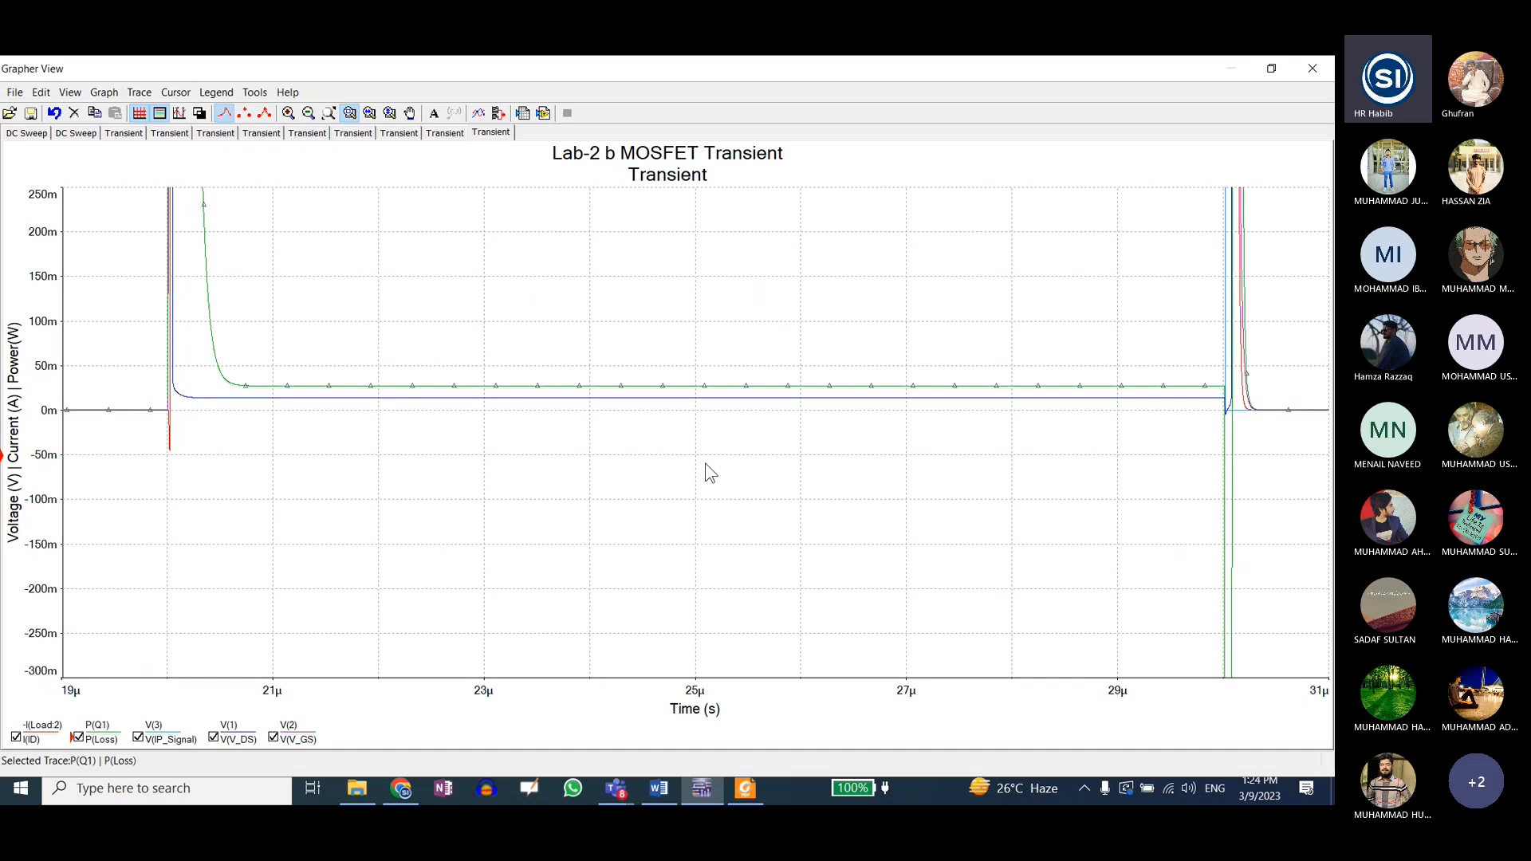
{"action": "left_click_drag", "start_coordinate": [151, 352], "coordinate": [1254, 449]}
{"action": "left_click", "coordinate": [1251, 443]}
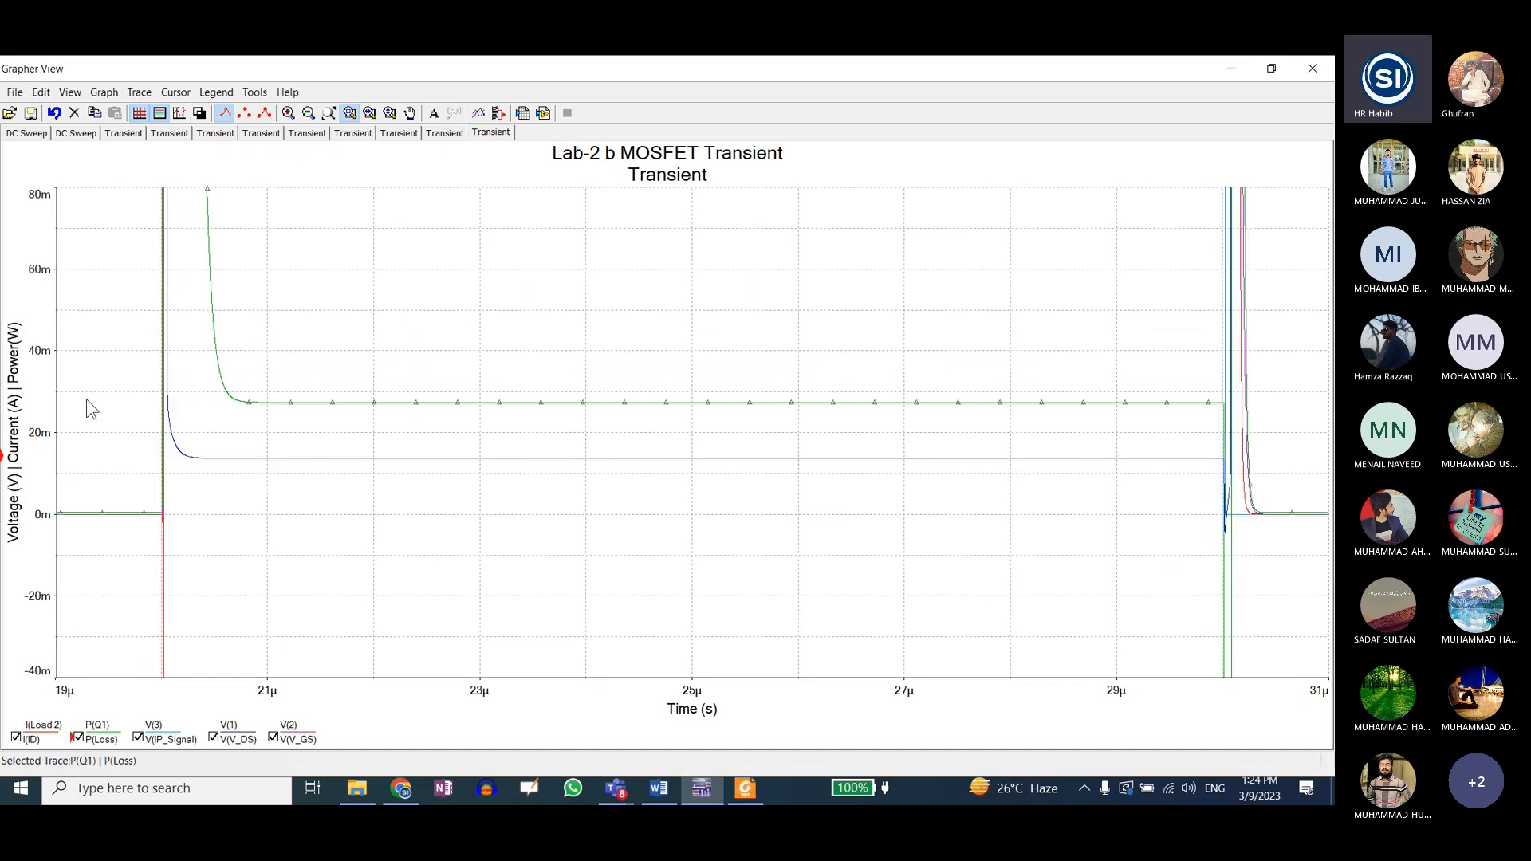
- Set the Load resistor to 1 Ω and rerun the transient analysis
{"action": "left_click", "coordinate": [1272, 68]}
{"action": "left_click_drag", "start_coordinate": [649, 128], "coordinate": [601, 342]}
{"action": "double_click", "coordinate": [642, 259]}
{"action": "type", "text": "1"}
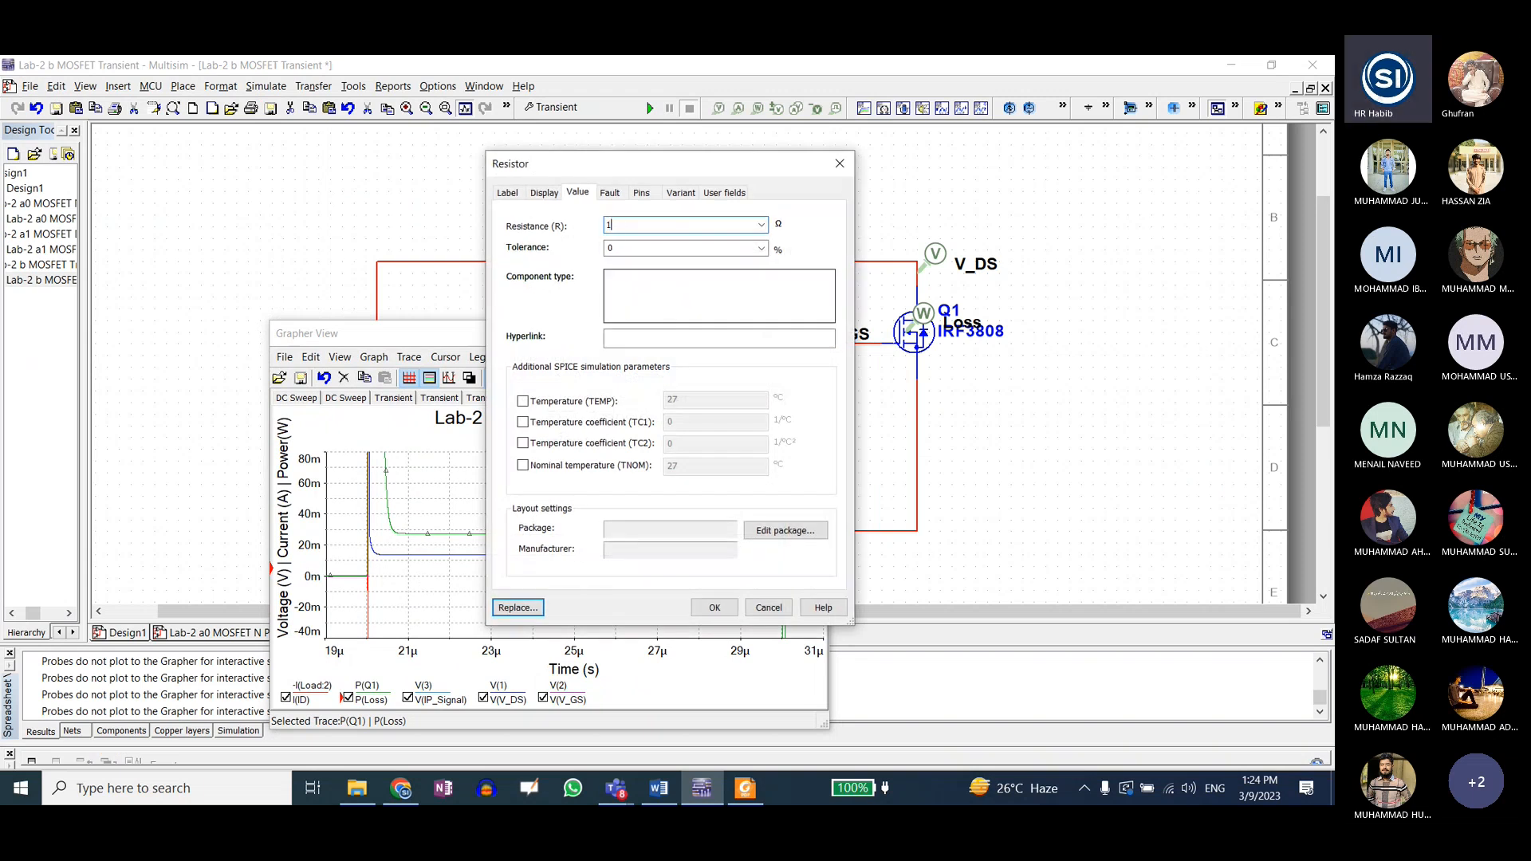
{"action": "left_click", "coordinate": [714, 607]}
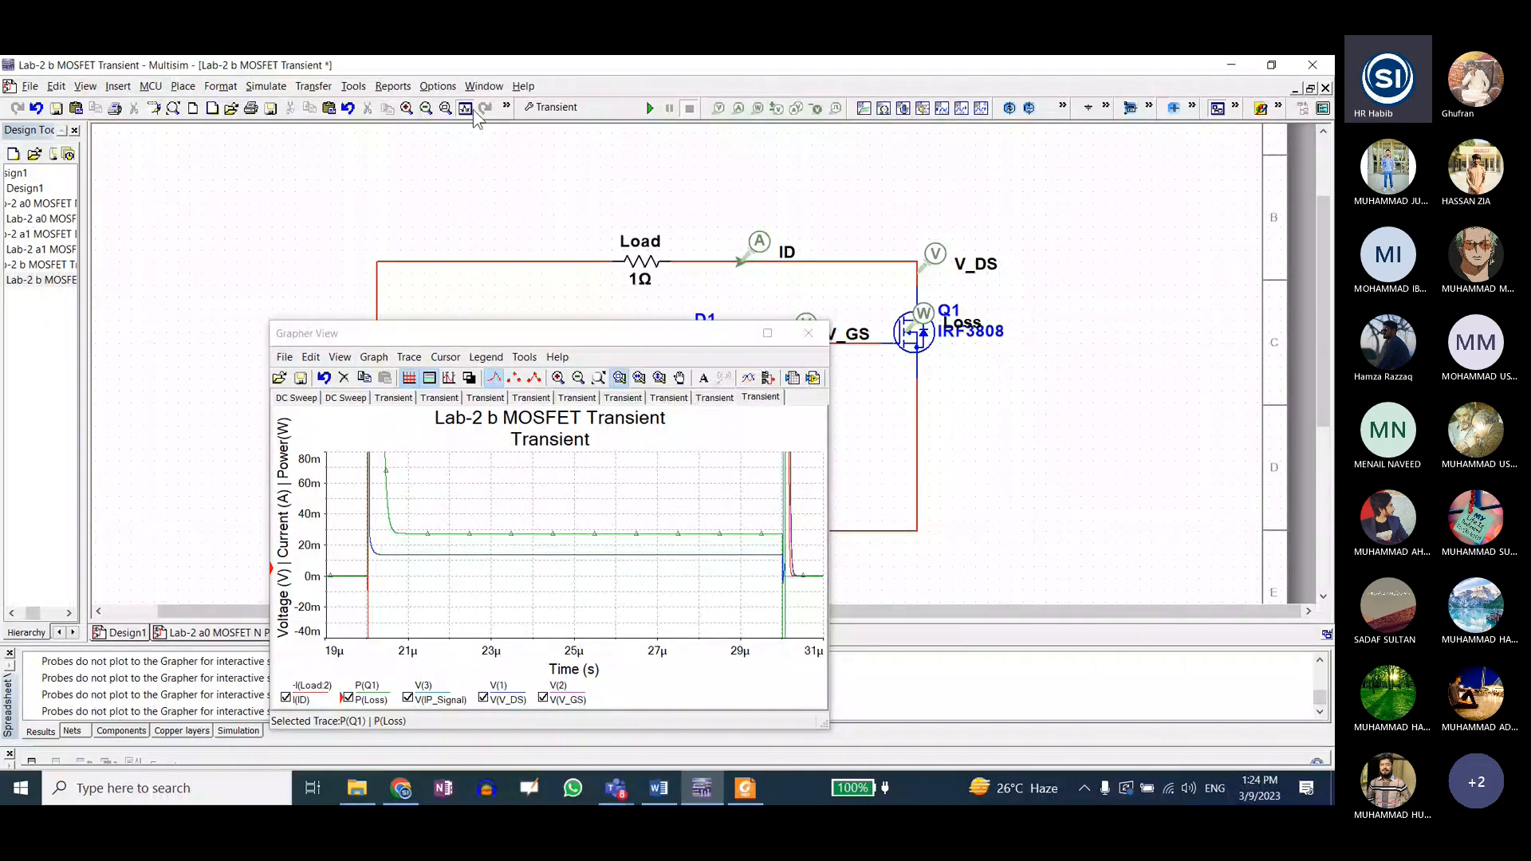
{"action": "left_click", "coordinate": [650, 108]}
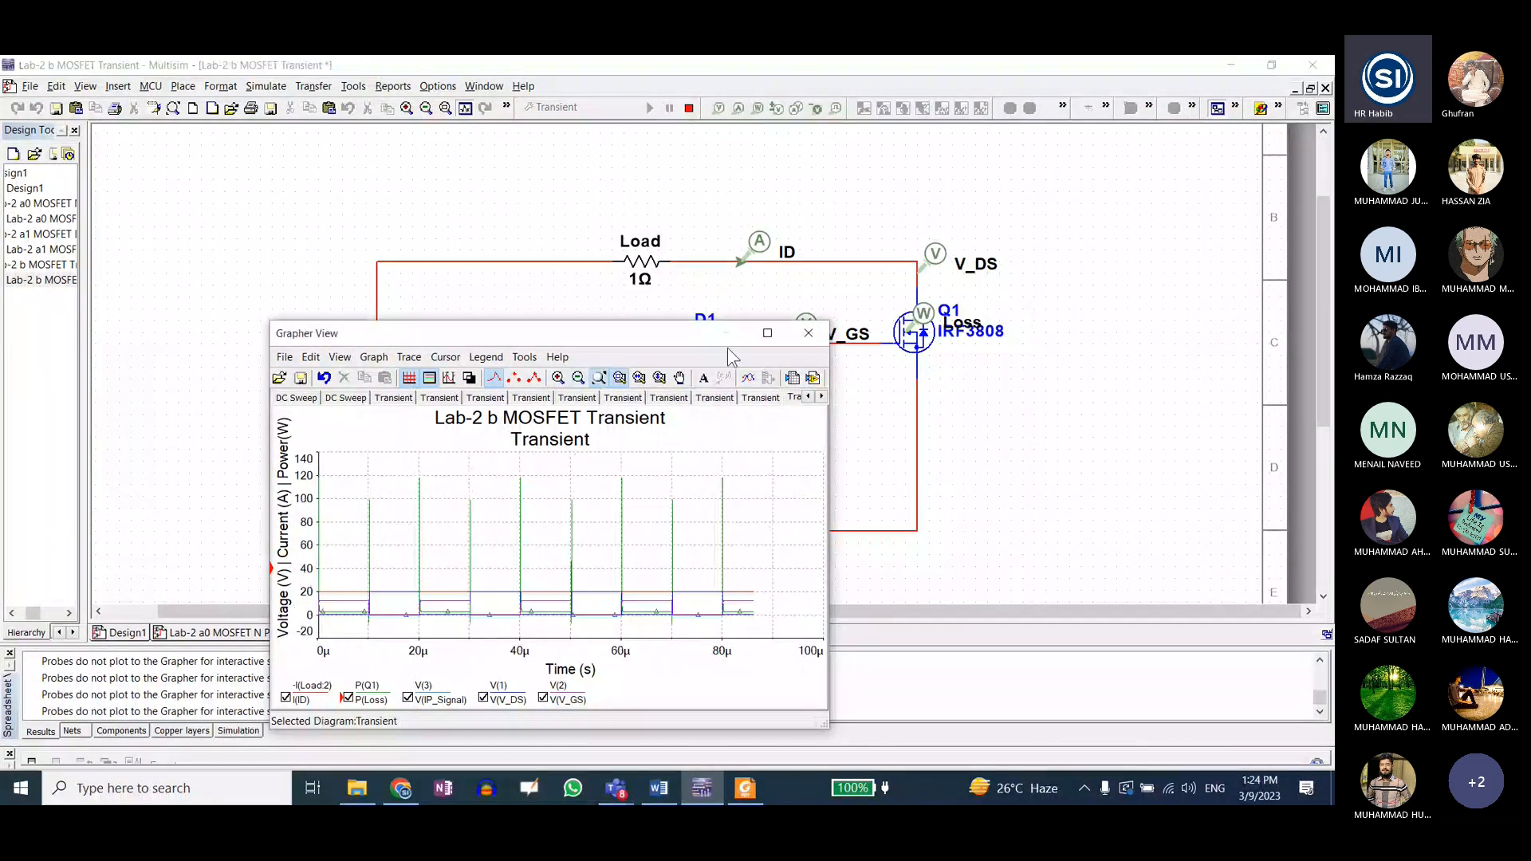
- Enlarge the graph and magnify the 20–30 µs on-interval to examine P(Loss) and V_DS for the 1 Ω load
{"action": "double_click", "coordinate": [727, 338]}
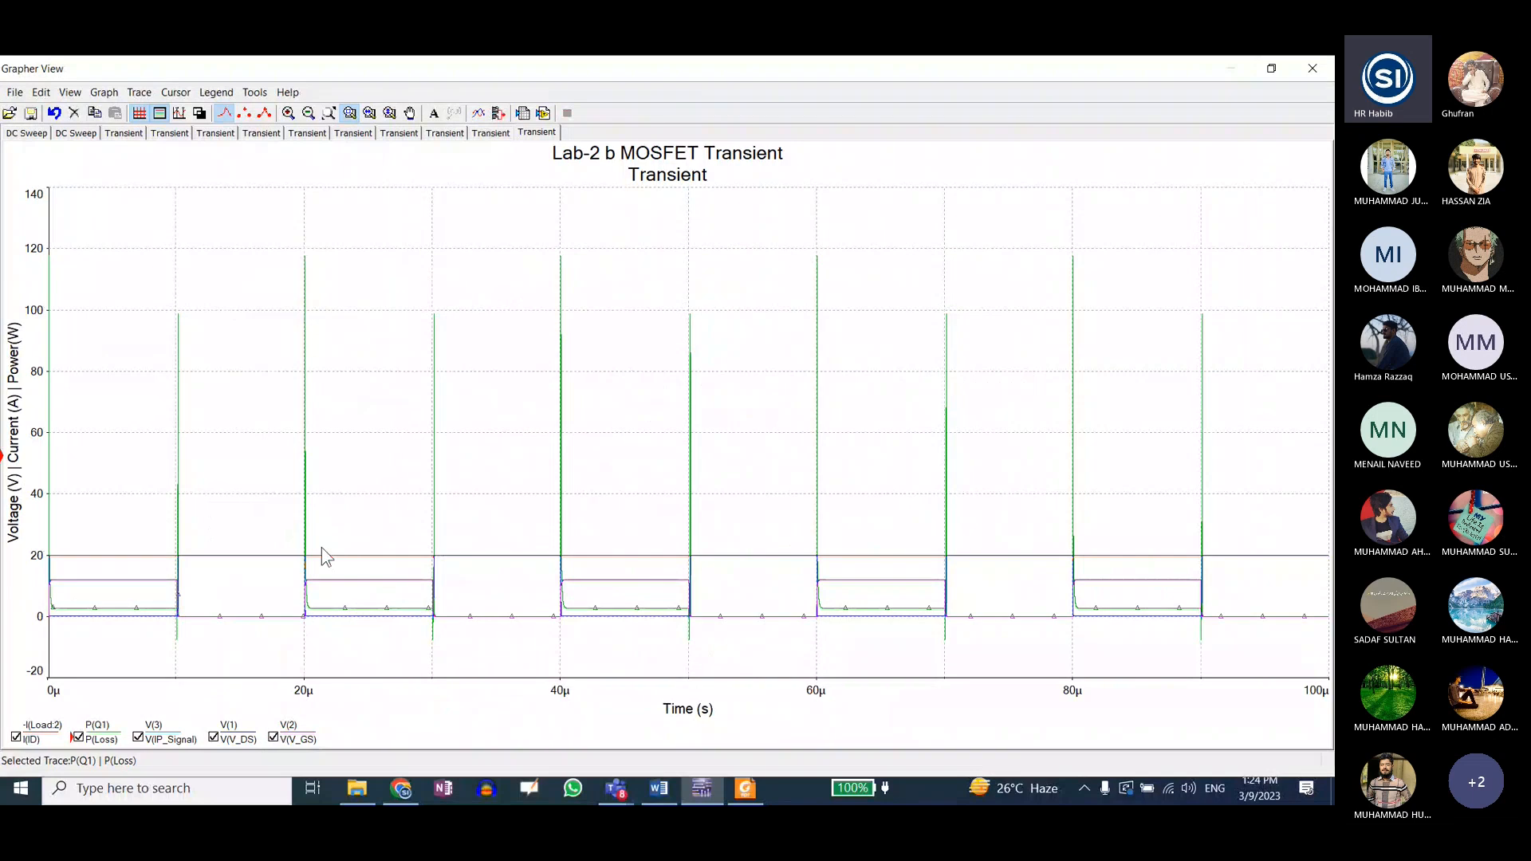
{"action": "left_click_drag", "start_coordinate": [267, 529], "coordinate": [451, 645]}
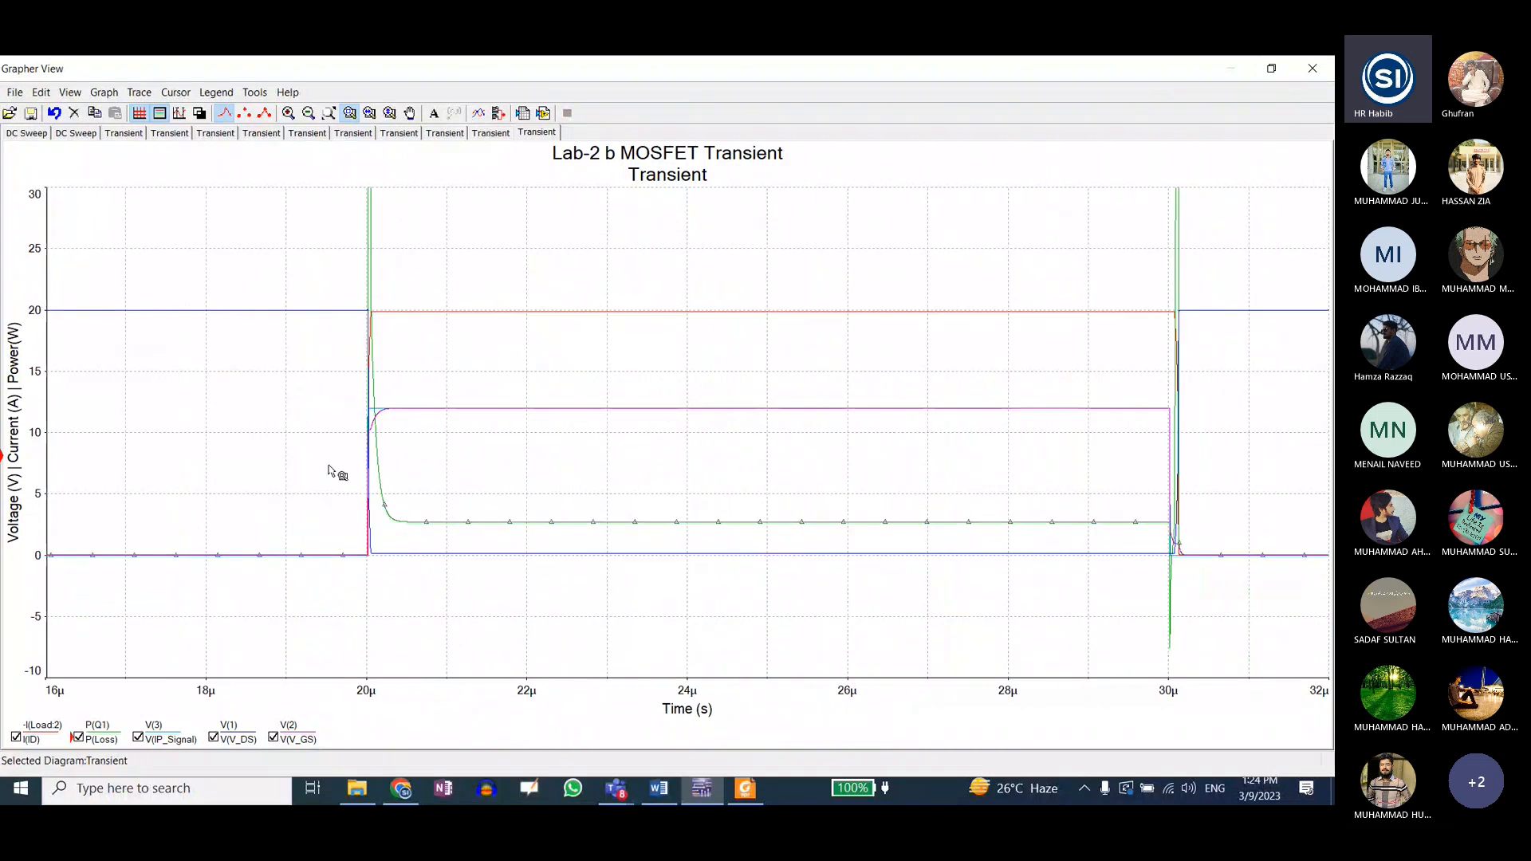
{"action": "left_click_drag", "start_coordinate": [327, 466], "coordinate": [1170, 588]}
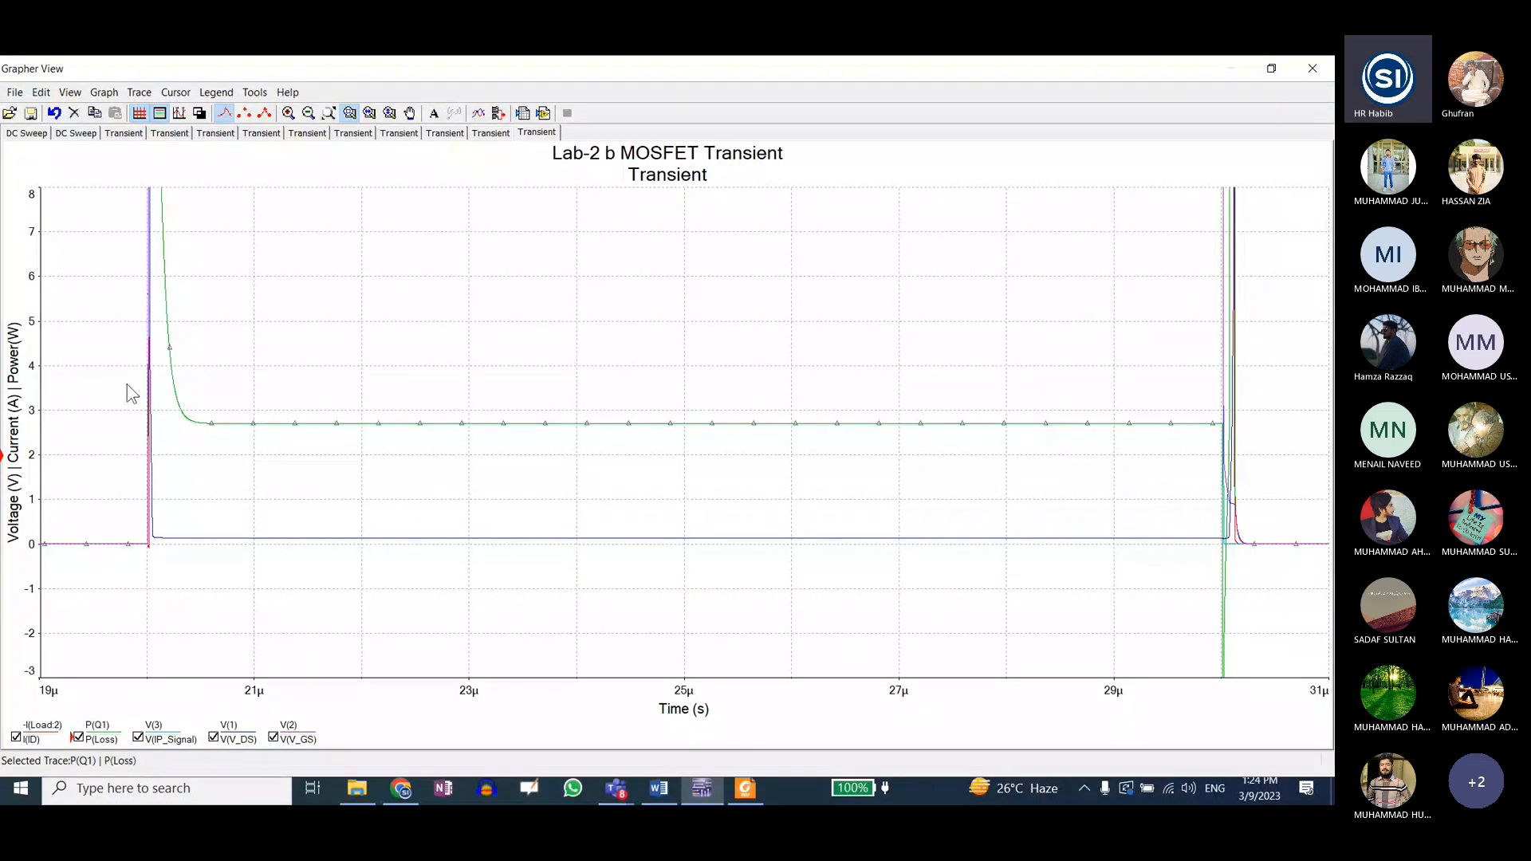
{"action": "left_click_drag", "start_coordinate": [126, 369], "coordinate": [1256, 588]}
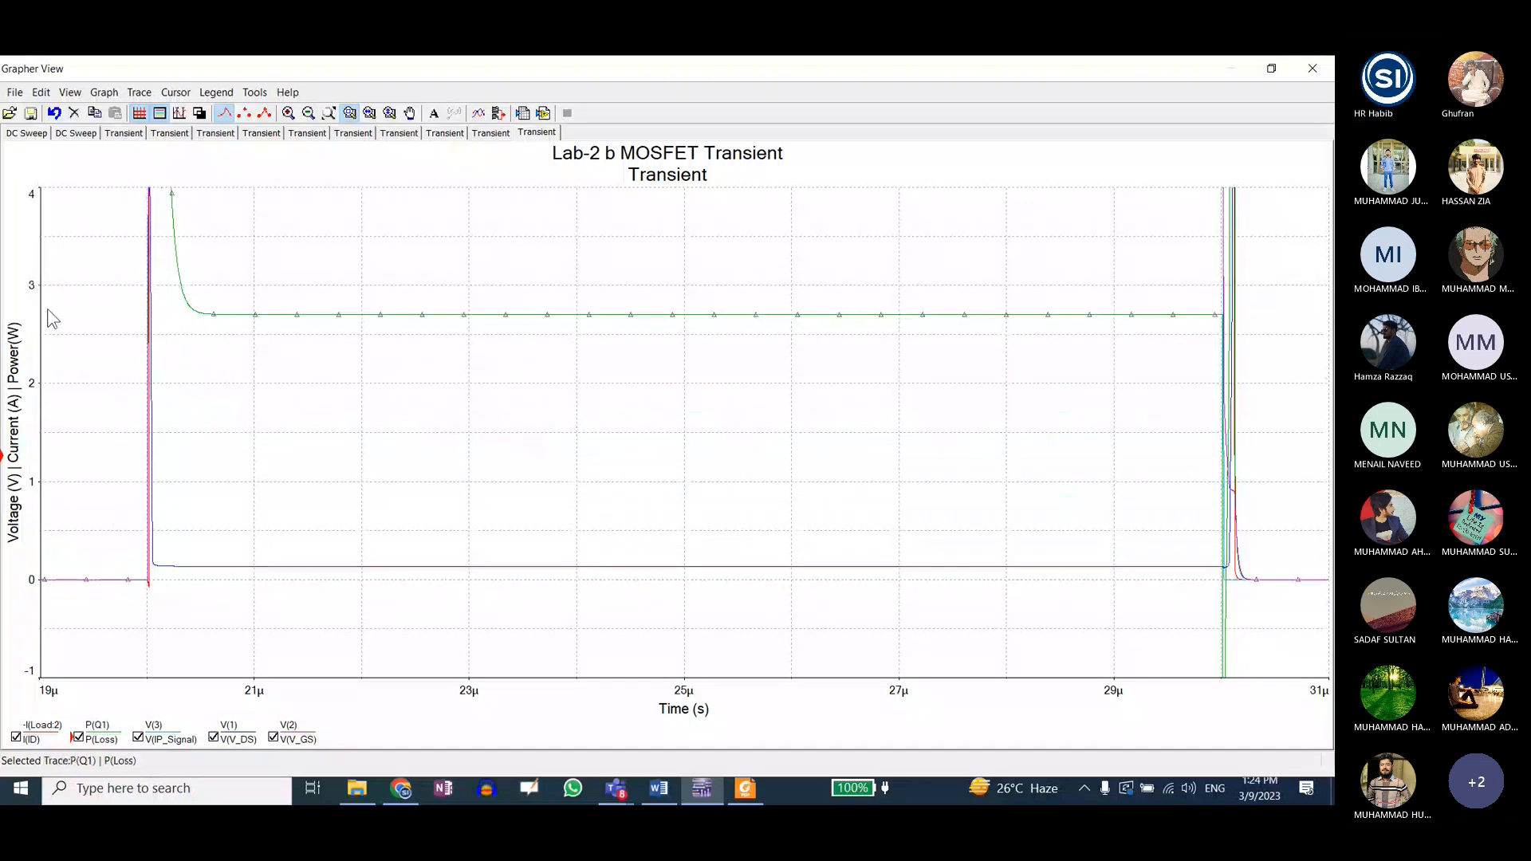
{"action": "left_click", "coordinate": [1271, 68]}
- Set the Load resistor to 0.1 Ω and rerun the transient analysis
{"action": "double_click", "coordinate": [641, 262]}
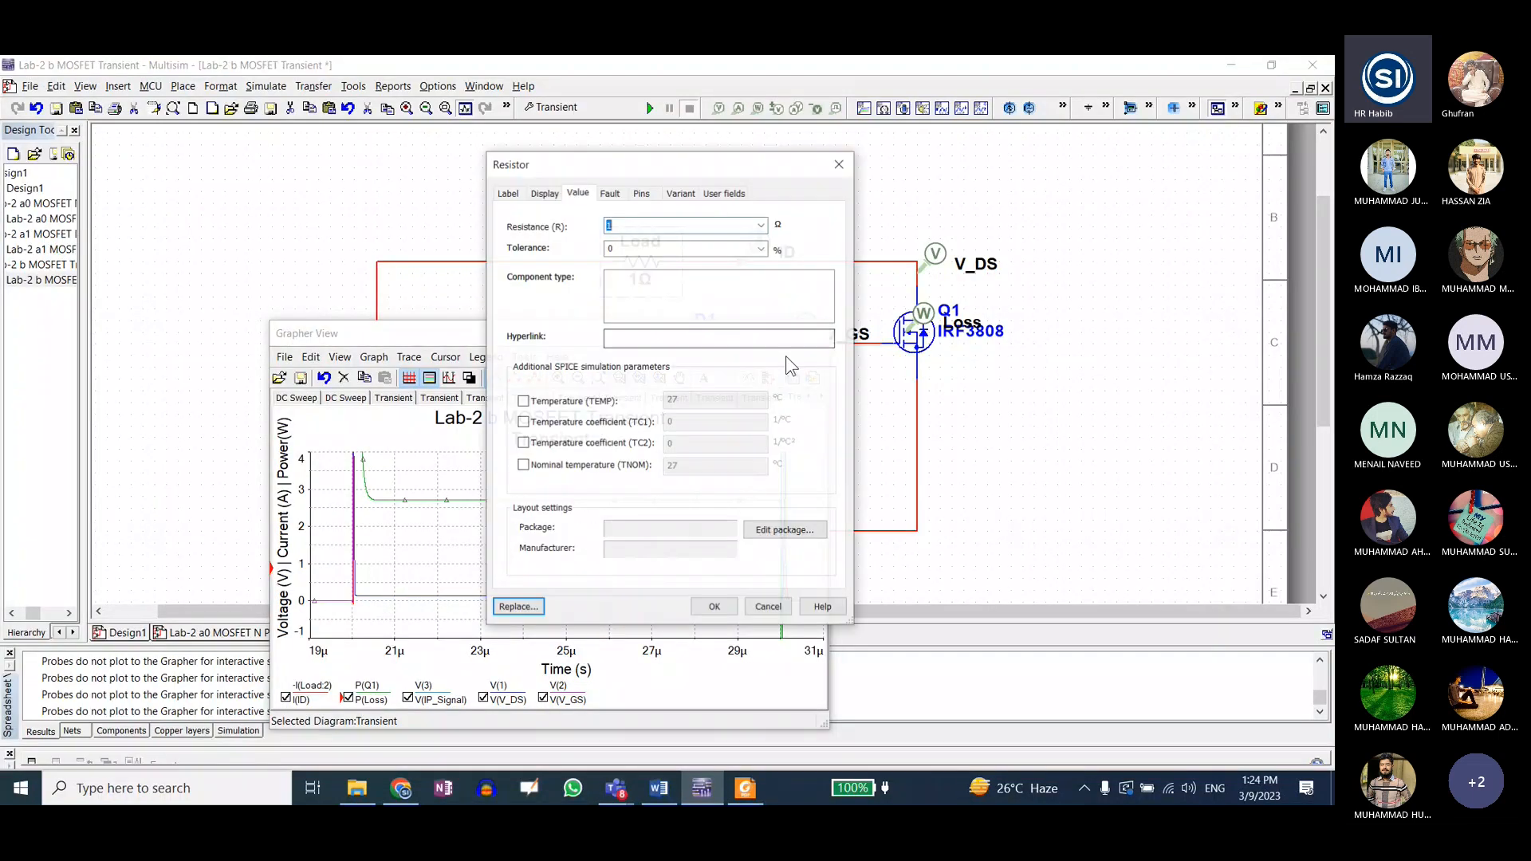
{"action": "type", "text": "0.1"}
{"action": "key", "text": "Return"}
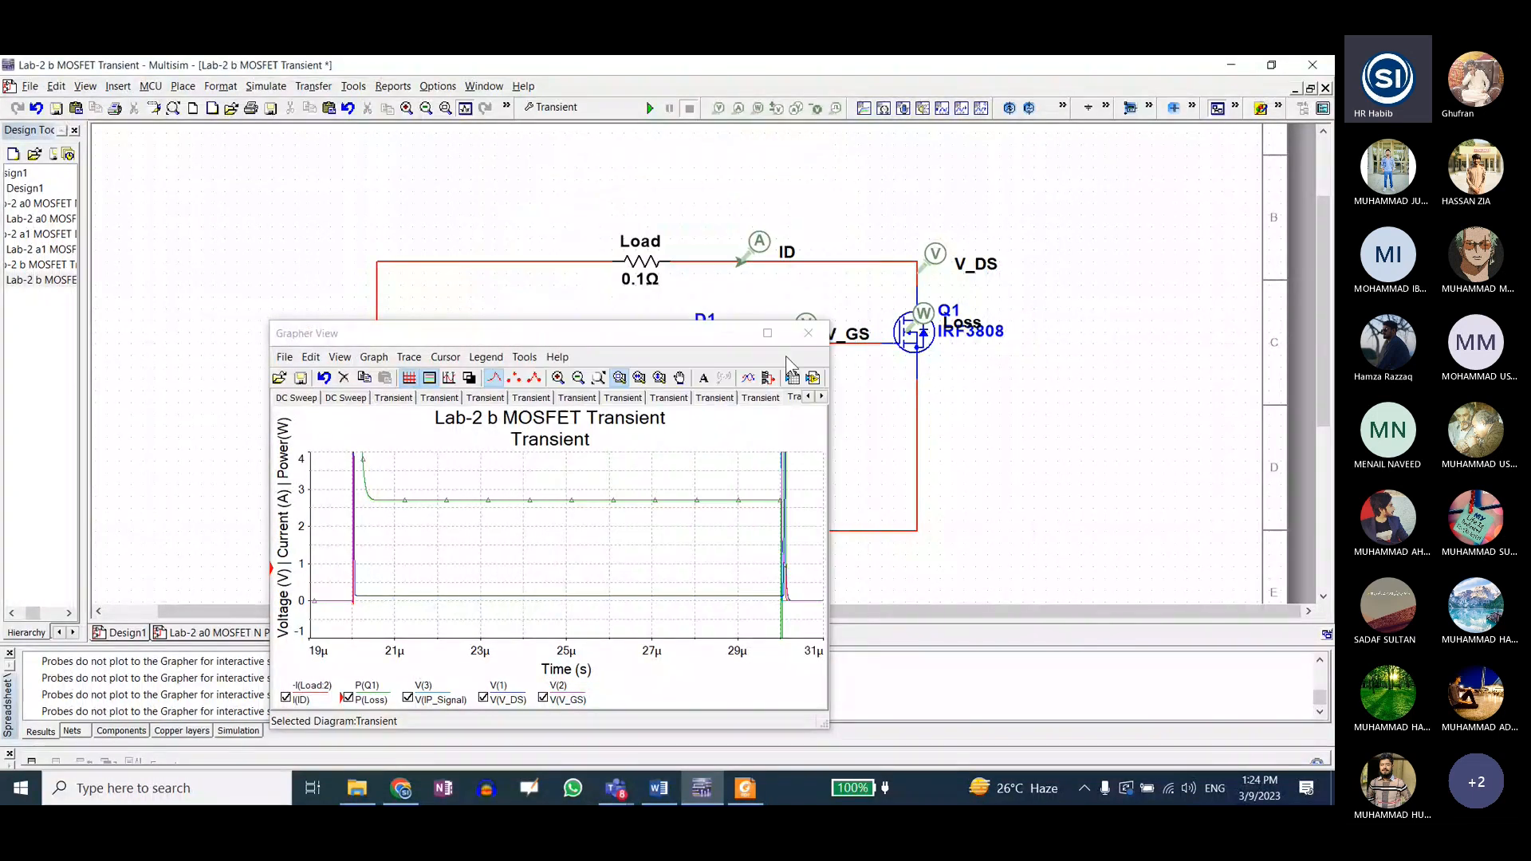
{"action": "left_click", "coordinate": [647, 107]}
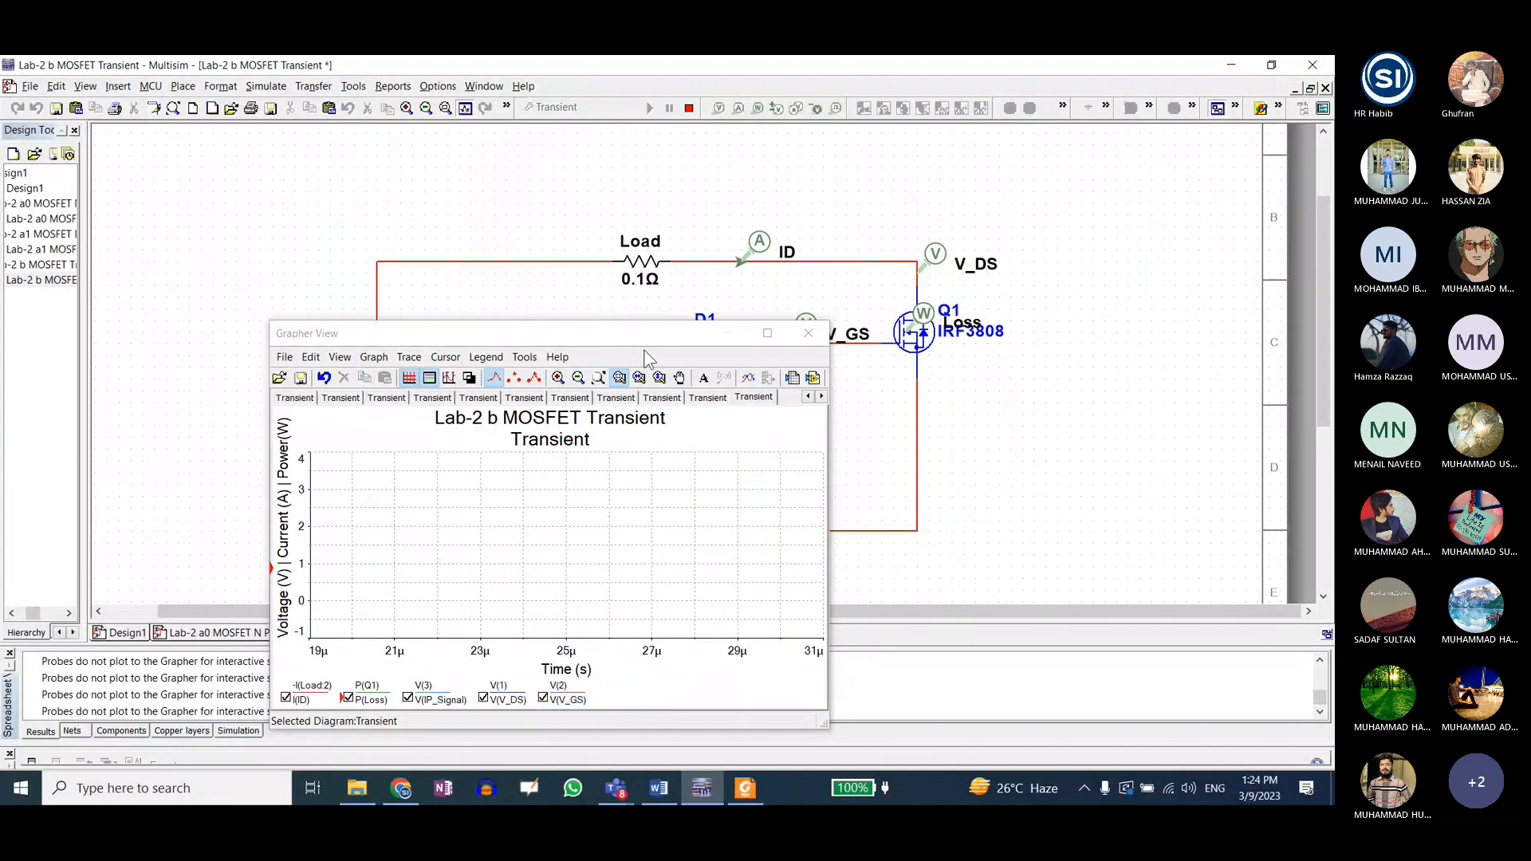
- Examine the P(Loss) and ID traces closely over the 20–30 µs on-interval for the 0.1 Ω load
{"action": "left_click", "coordinate": [767, 333]}
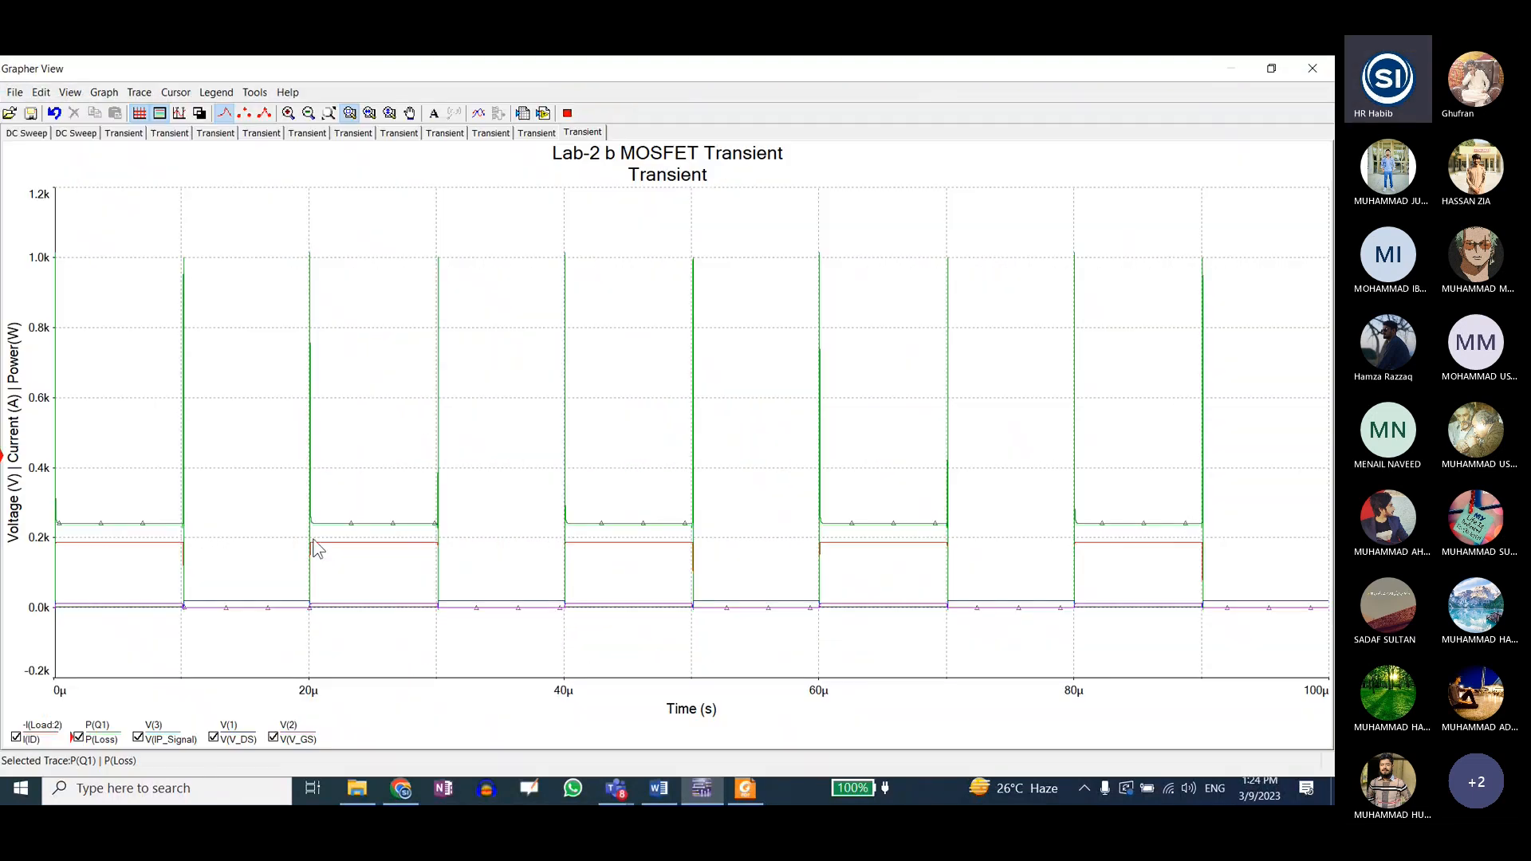
{"action": "left_click_drag", "start_coordinate": [278, 486], "coordinate": [471, 635]}
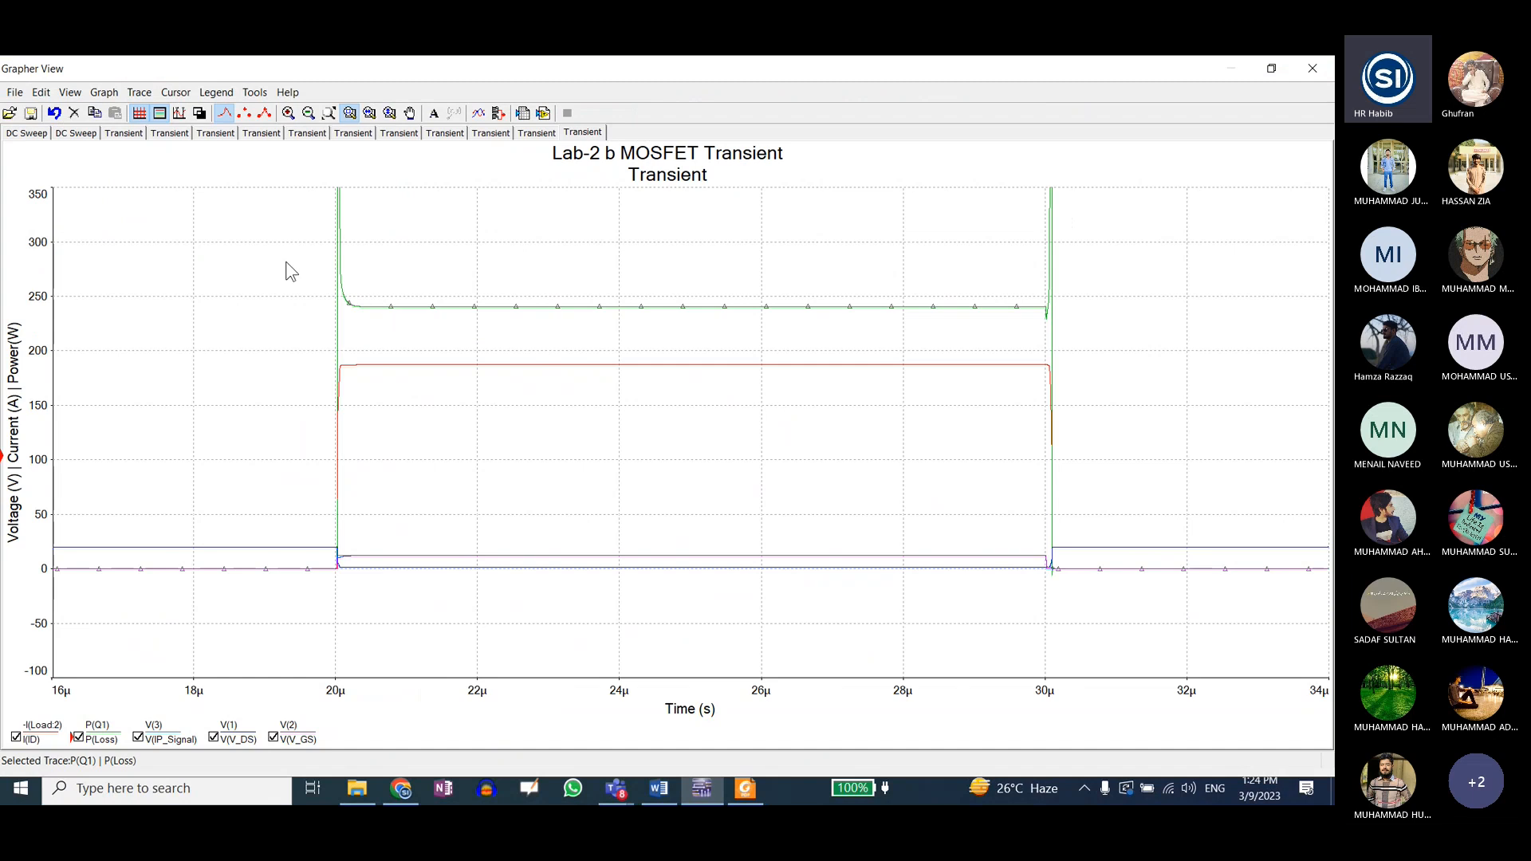
{"action": "mouse_move", "coordinate": [285, 261]}
{"action": "left_mouse_down"}
{"action": "mouse_move", "coordinate": [938, 555]}
{"action": "mouse_move", "coordinate": [1083, 596]}
{"action": "left_mouse_up"}
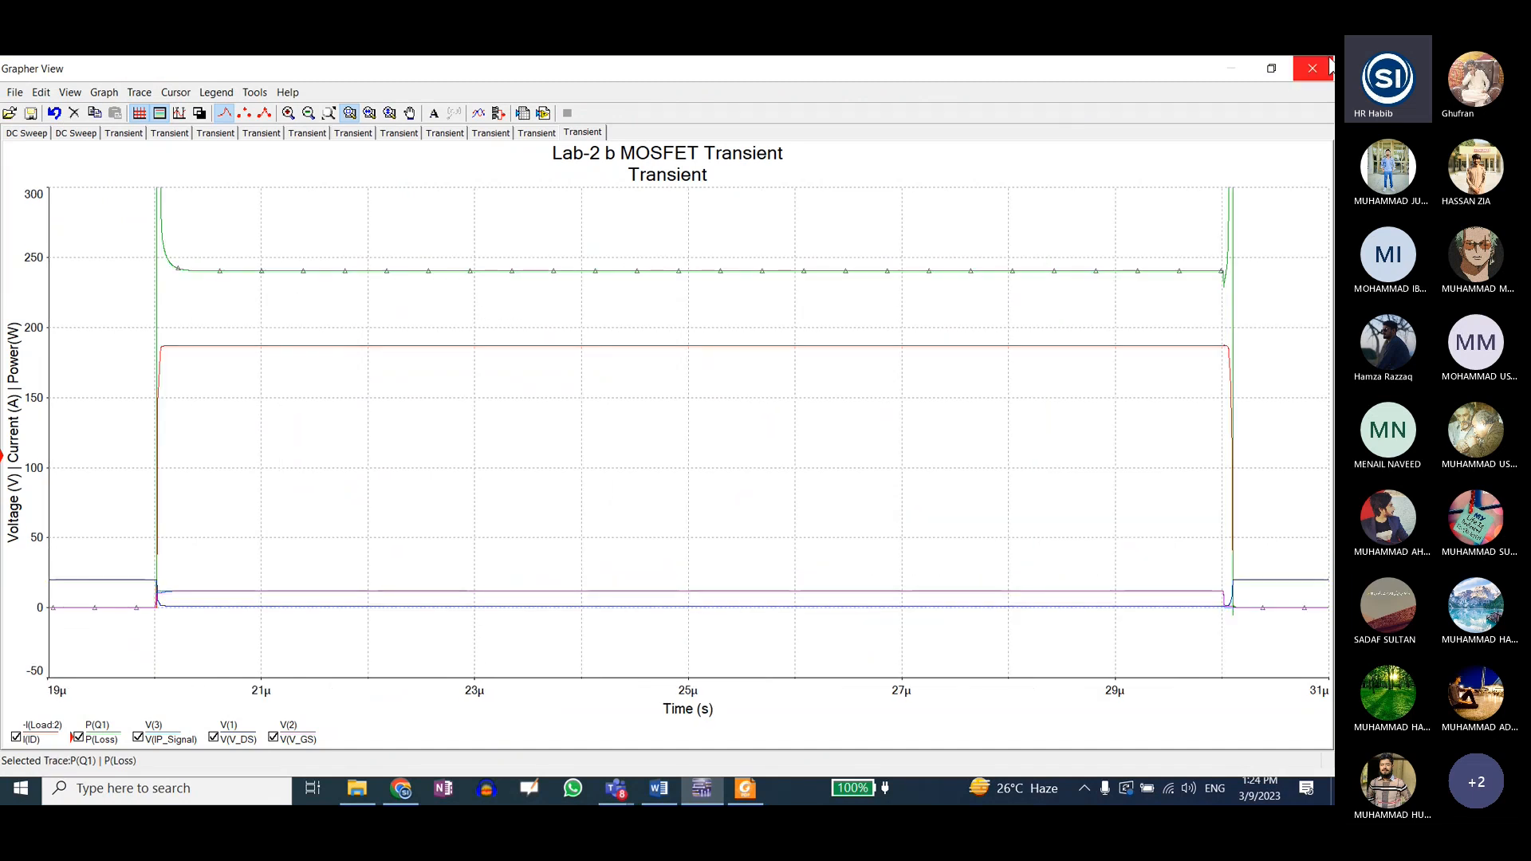
{"action": "left_click", "coordinate": [1273, 68]}
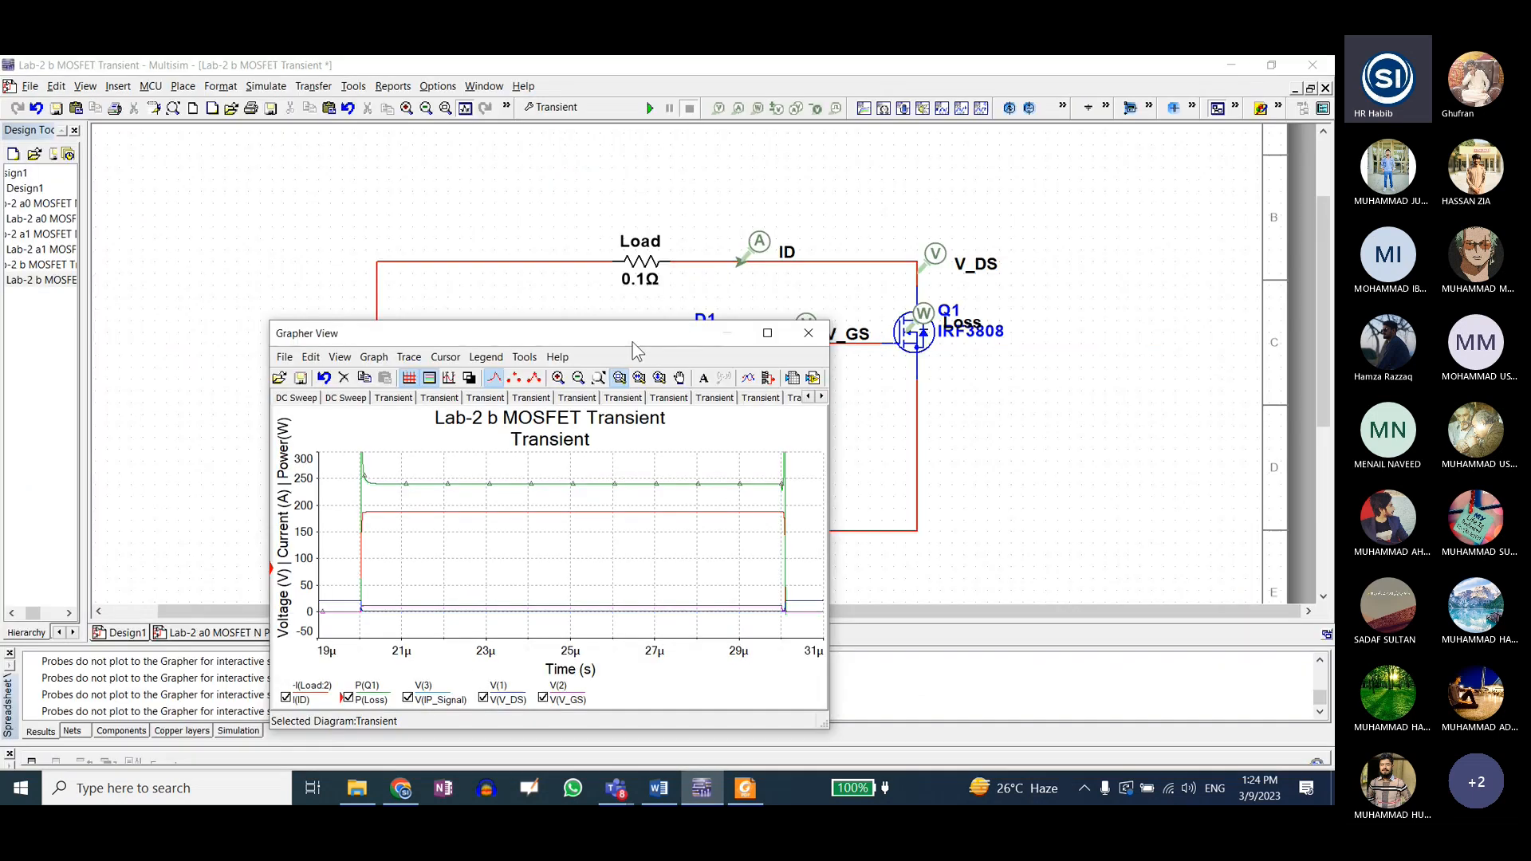
- Set the DC Source voltage to 75 V and rerun the transient analysis
{"action": "left_click_drag", "start_coordinate": [637, 348], "coordinate": [996, 302]}
{"action": "double_click", "coordinate": [379, 402]}
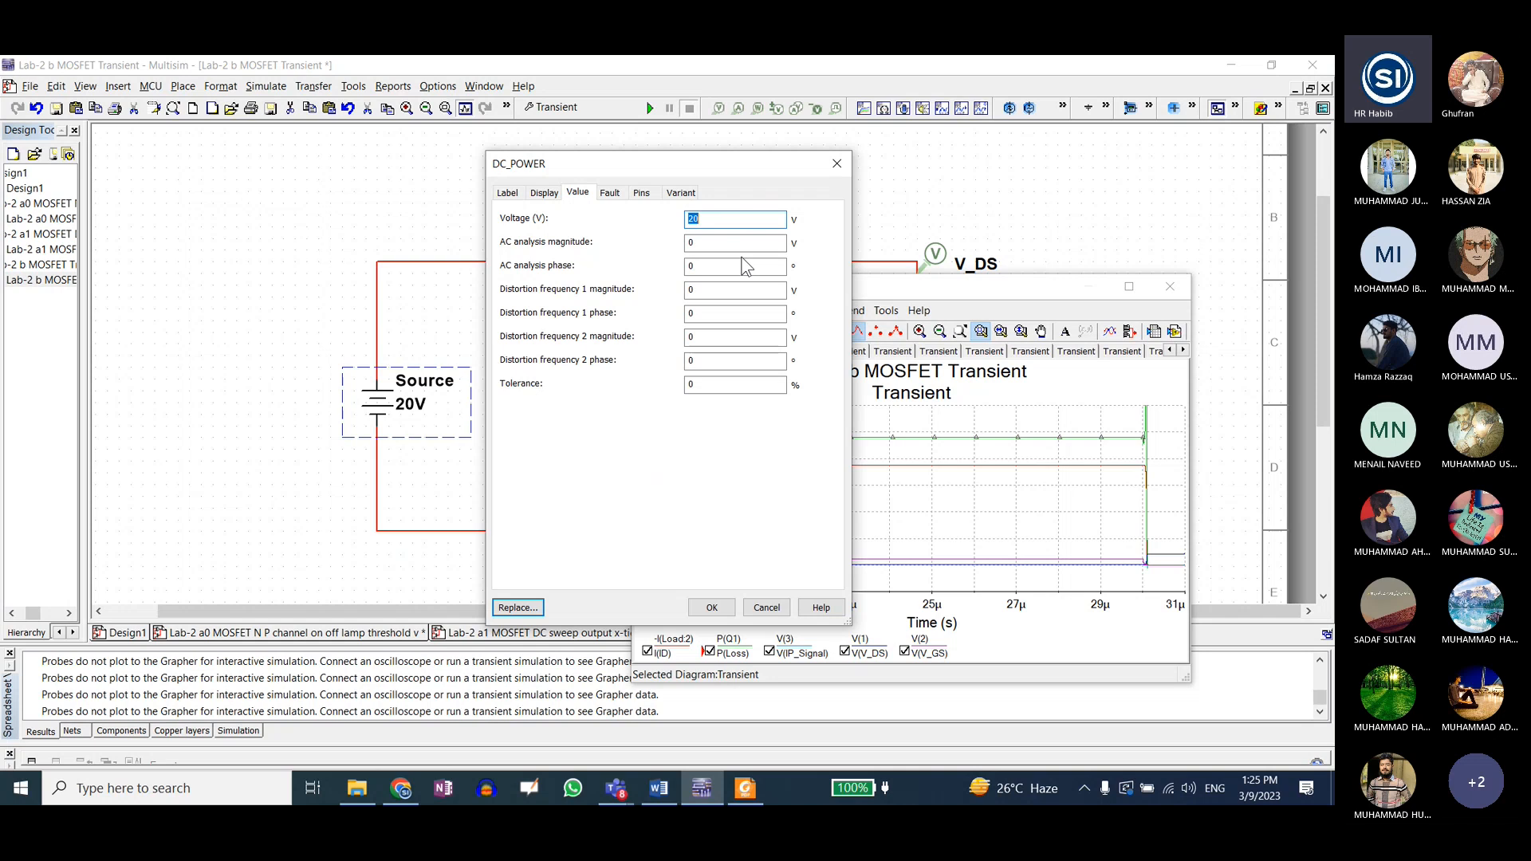
{"action": "type", "text": "75"}
{"action": "key", "text": "Return"}
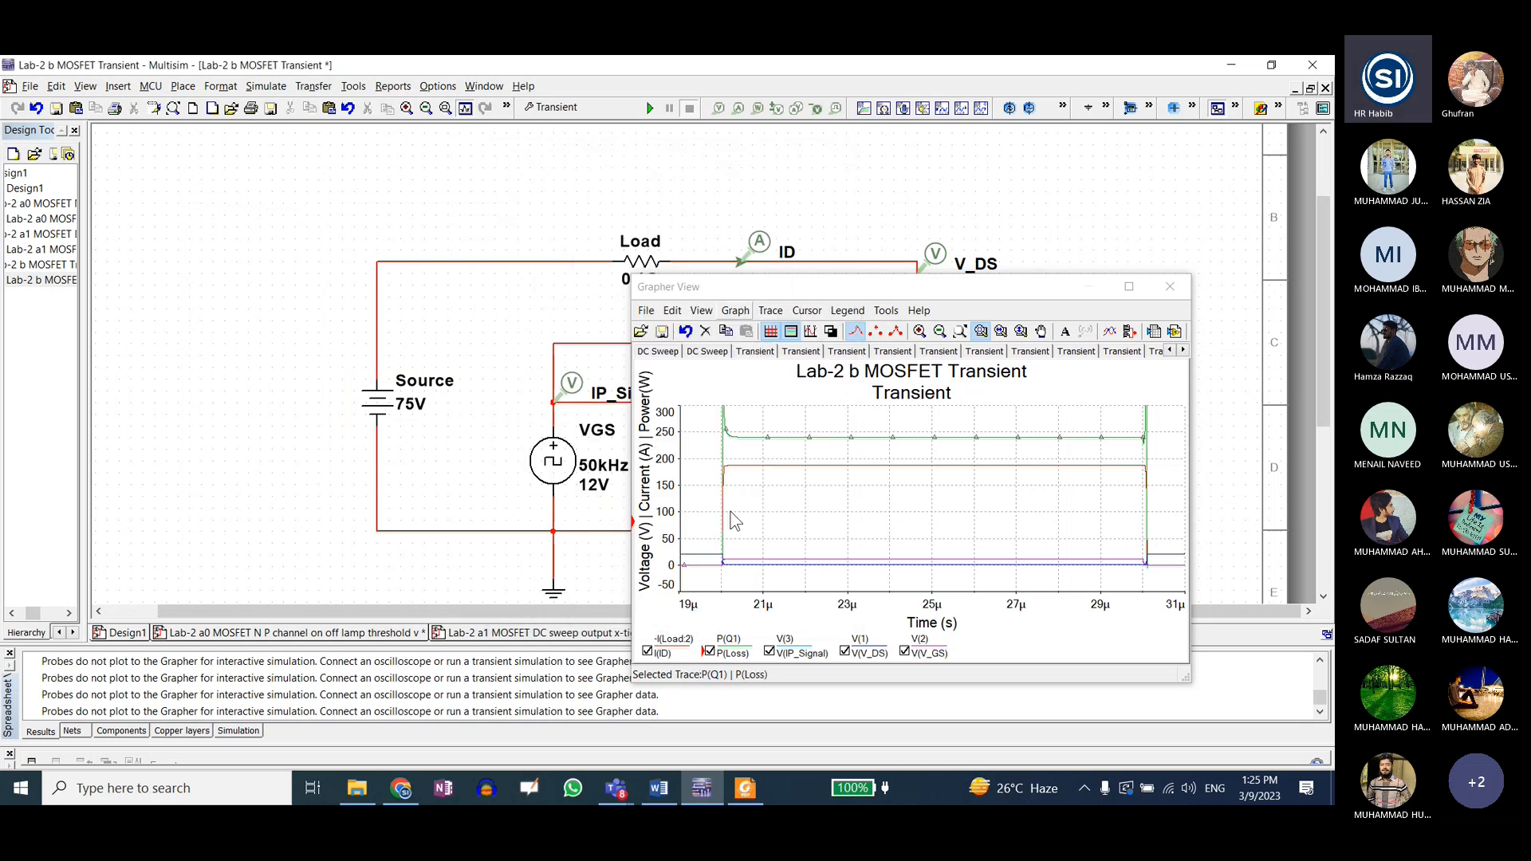
{"action": "left_click", "coordinate": [650, 107]}
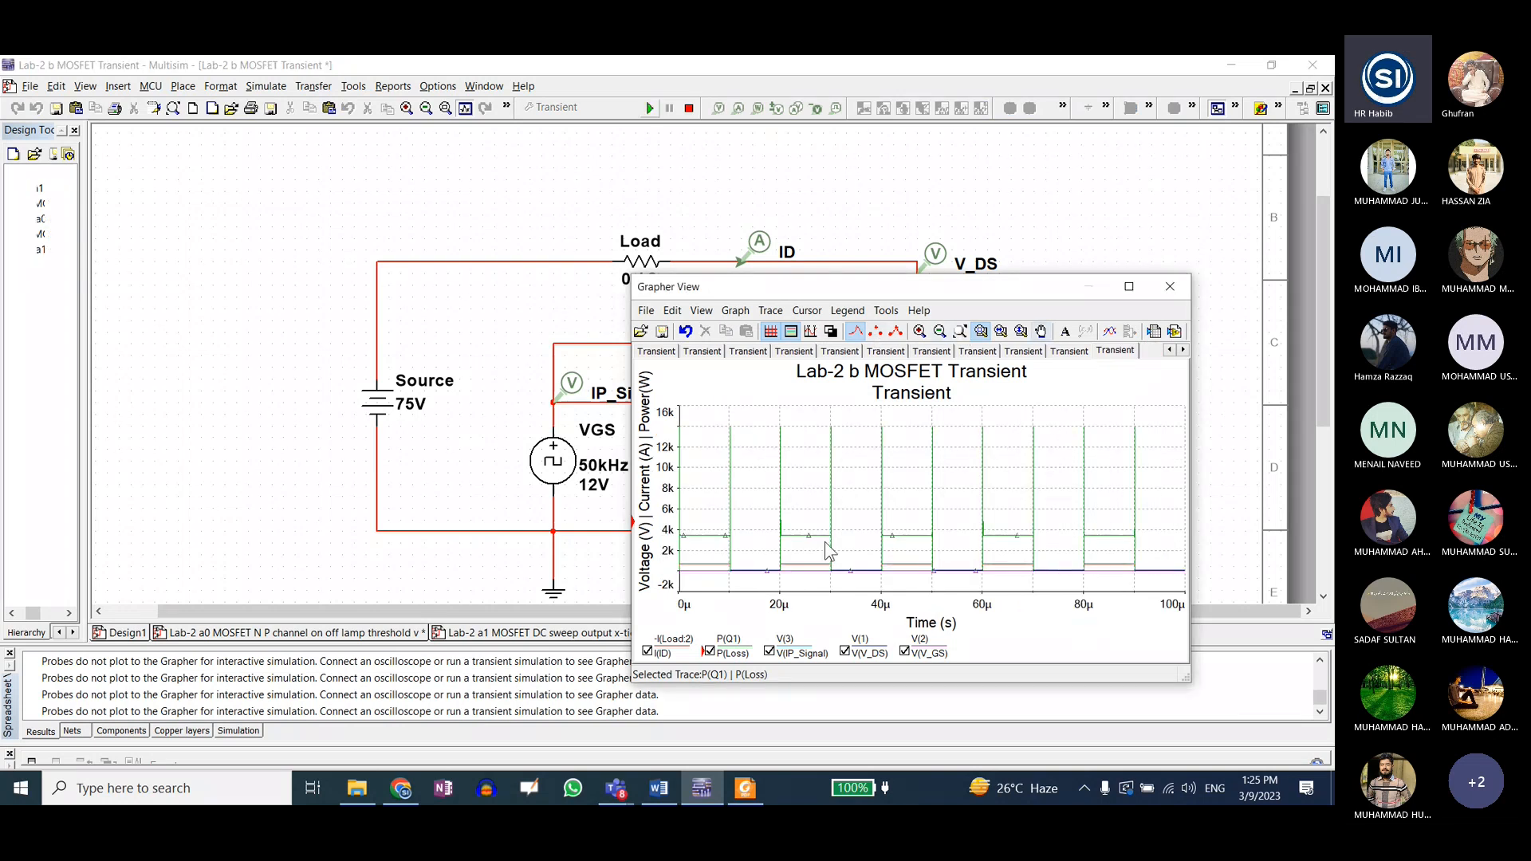
- Magnify the 20–30 µs on-interval to read P(Loss) with the 75 V source, and restore the full 0–100 µs graph for review
{"action": "left_click_drag", "start_coordinate": [765, 523], "coordinate": [864, 581]}
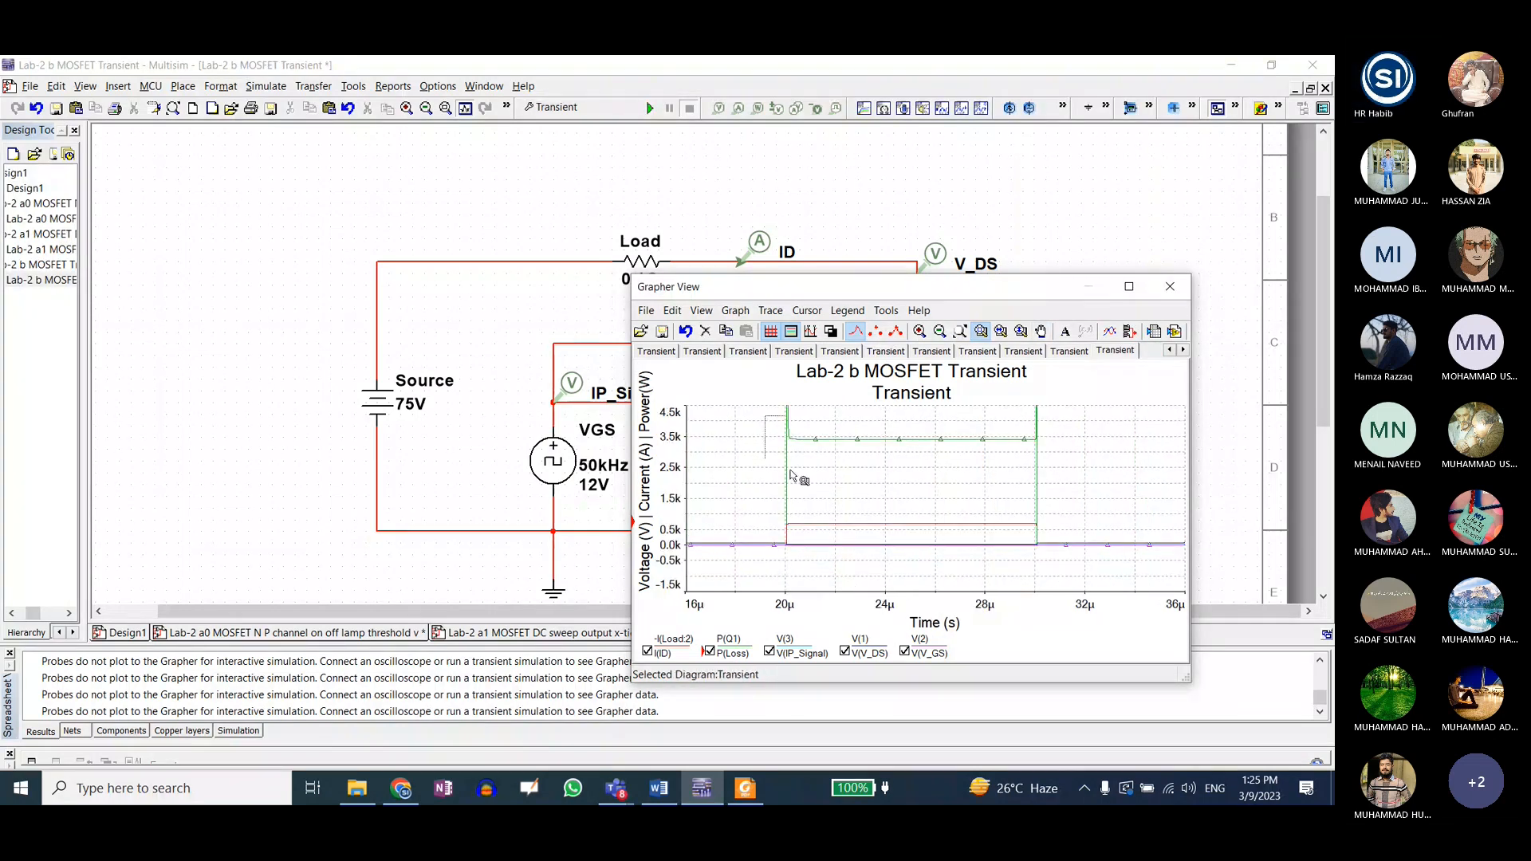
{"action": "mouse_move", "coordinate": [790, 475]}
{"action": "left_mouse_down"}
{"action": "mouse_move", "coordinate": [814, 502]}
{"action": "mouse_move", "coordinate": [1081, 577]}
{"action": "left_mouse_up"}
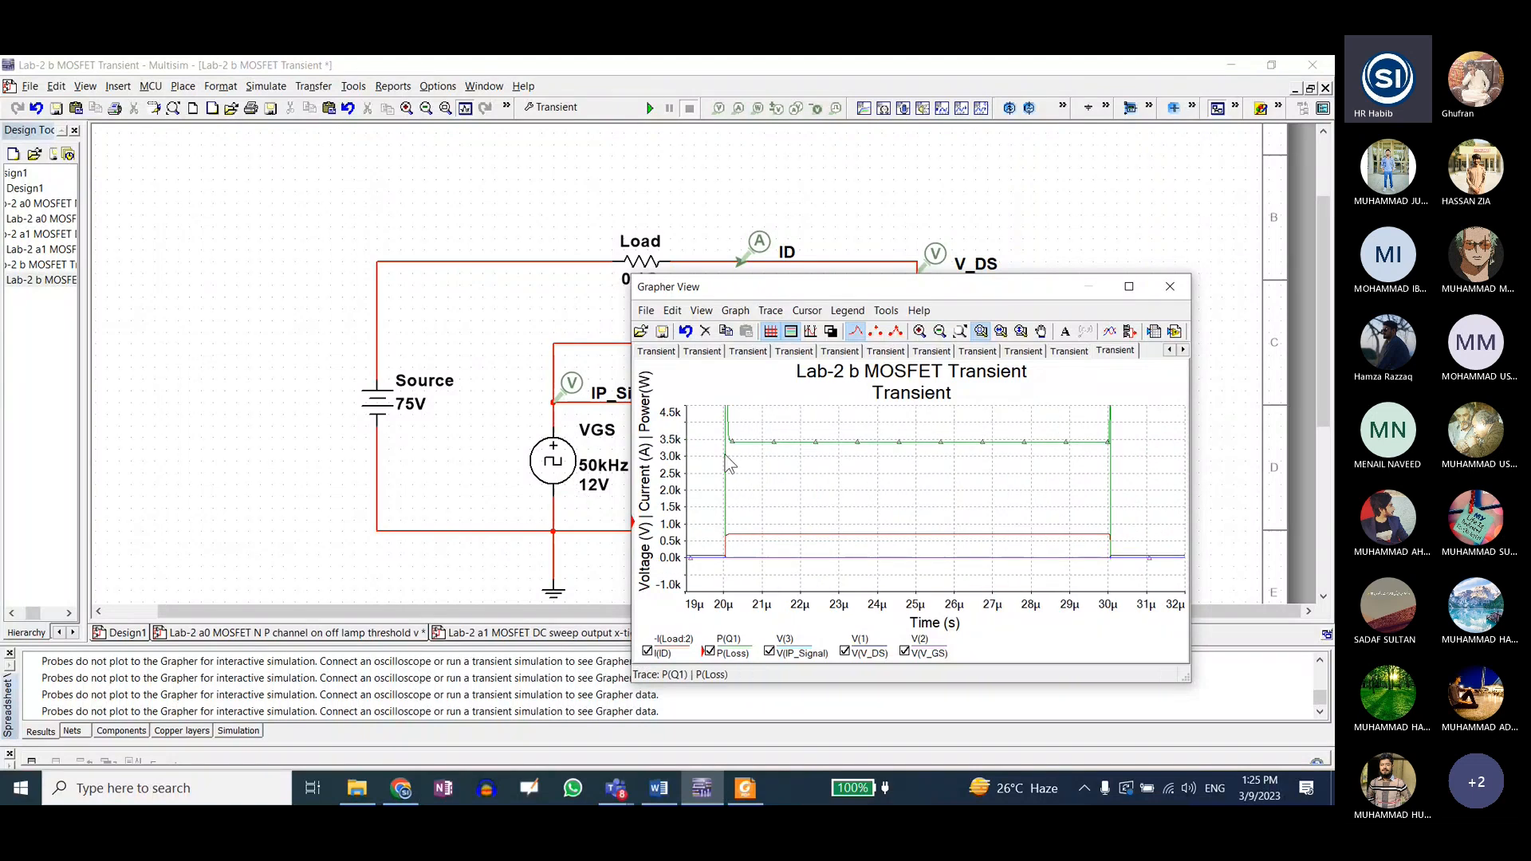
{"action": "left_click", "coordinate": [726, 458]}
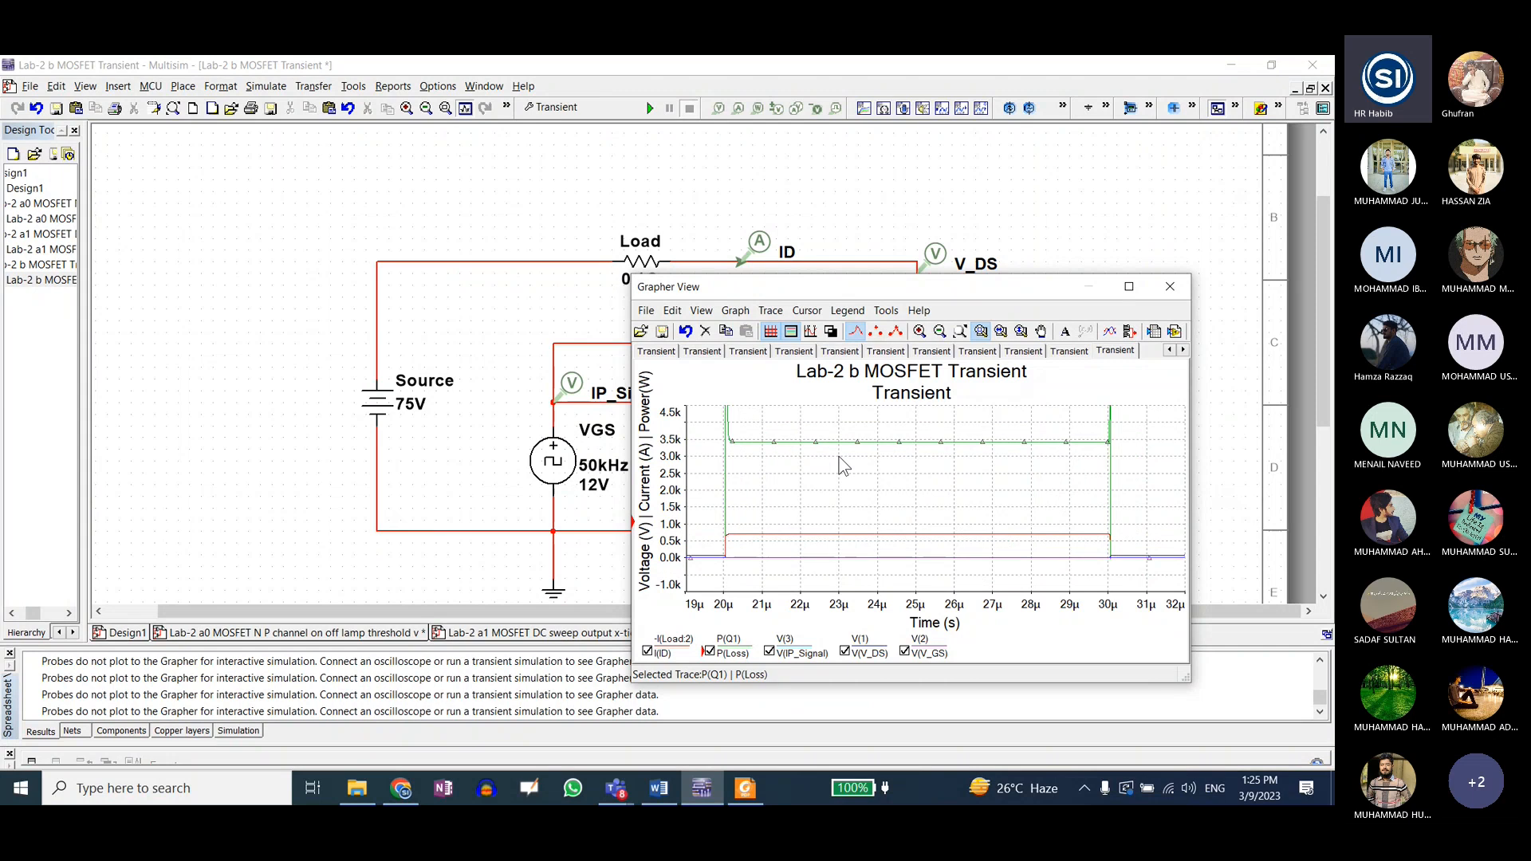
{"action": "left_click", "coordinate": [960, 331]}
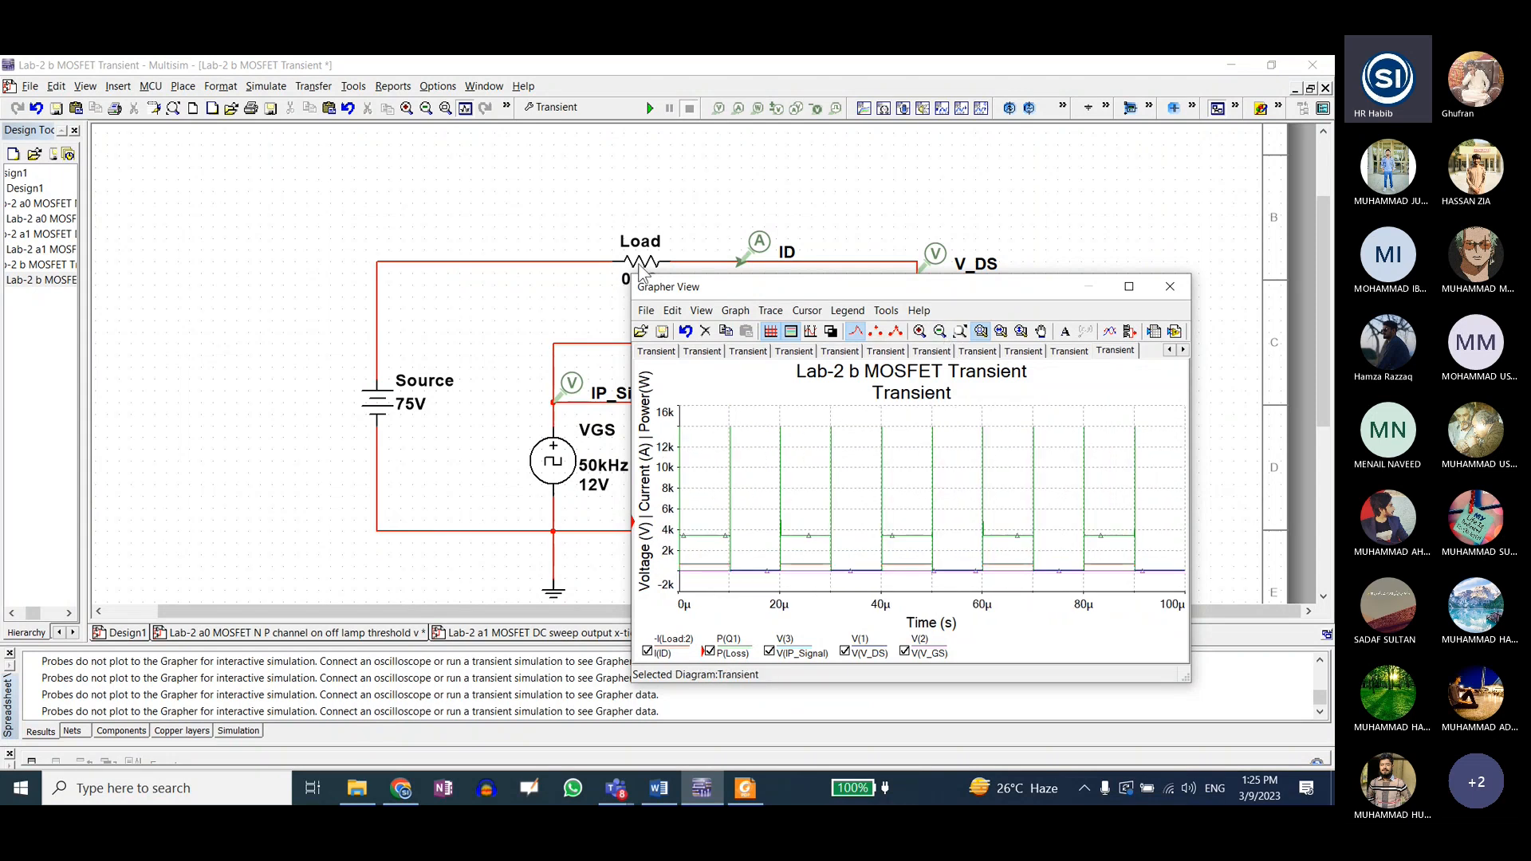
{"action": "left_click_drag", "start_coordinate": [888, 294], "coordinate": [410, 202]}
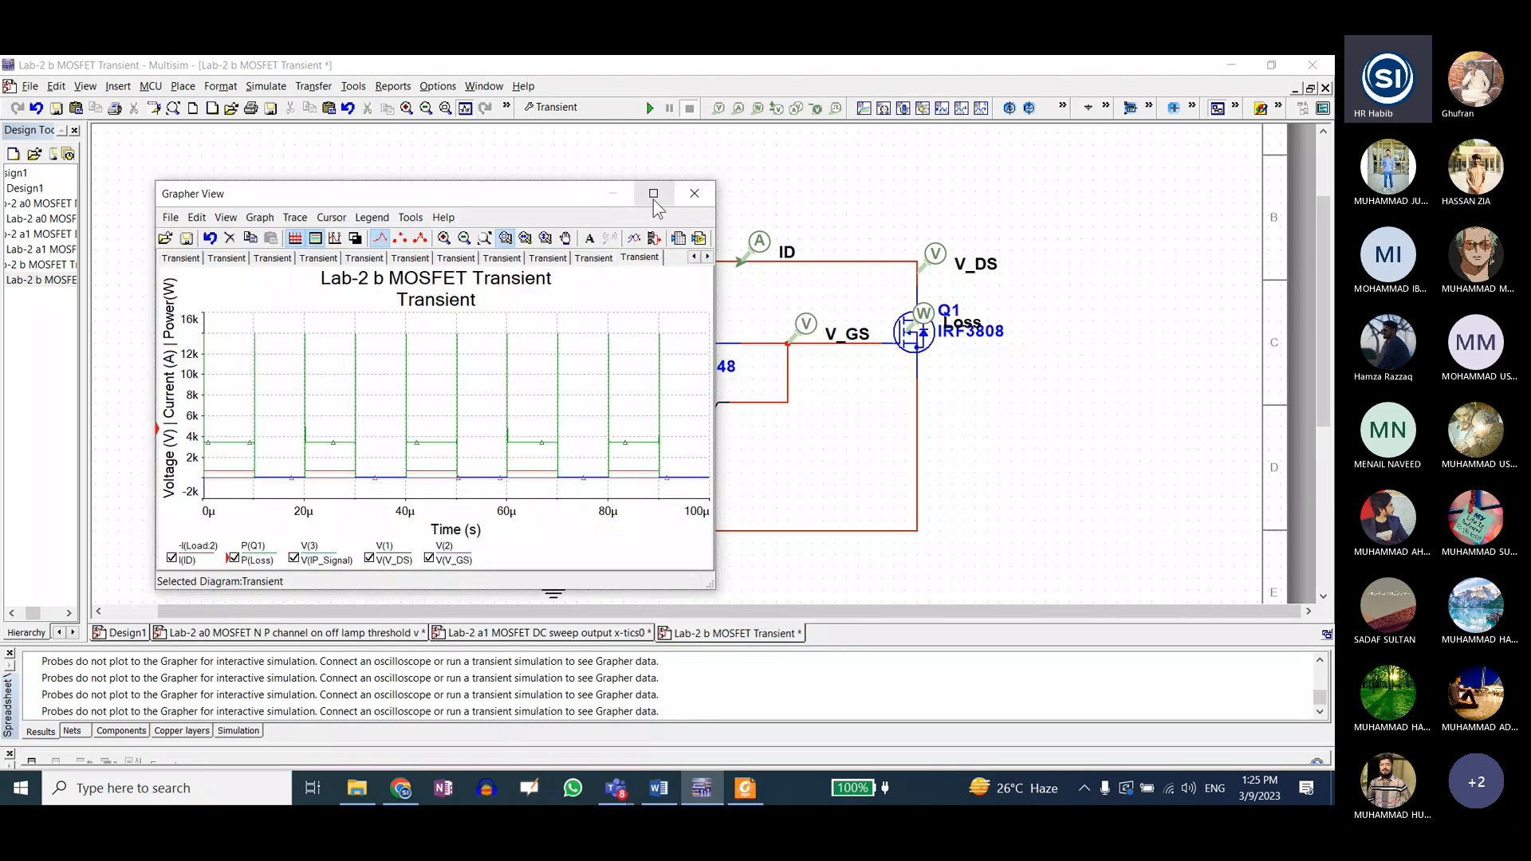
{"action": "left_click", "coordinate": [651, 194]}
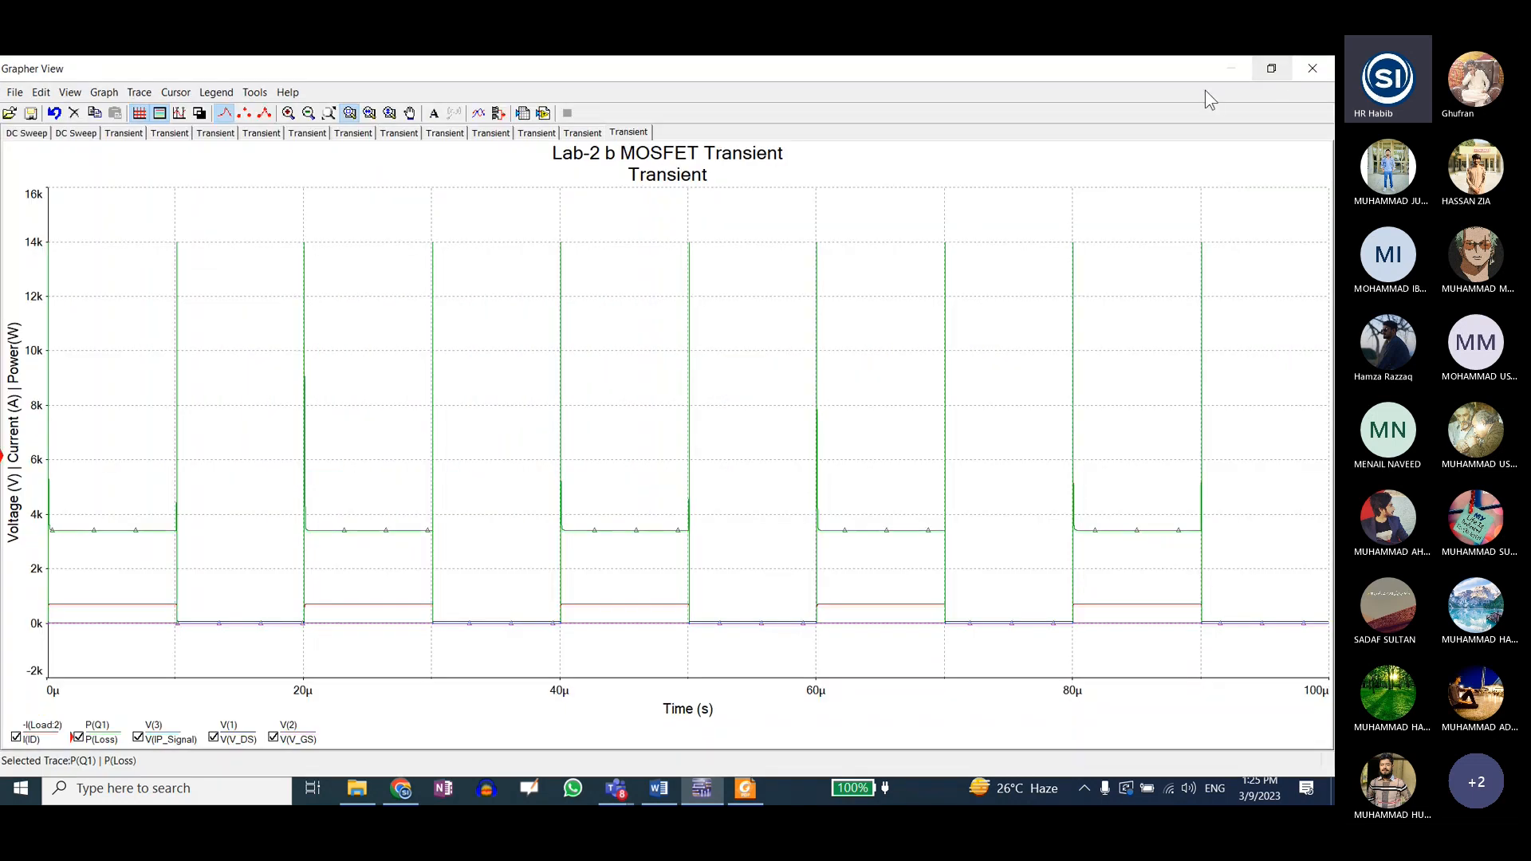
{"action": "left_click", "coordinate": [1271, 68]}
- Switch the active analysis to Interactive Simulation, run it and close the graph window to reveal the probe readings
{"action": "left_click", "coordinate": [573, 110]}
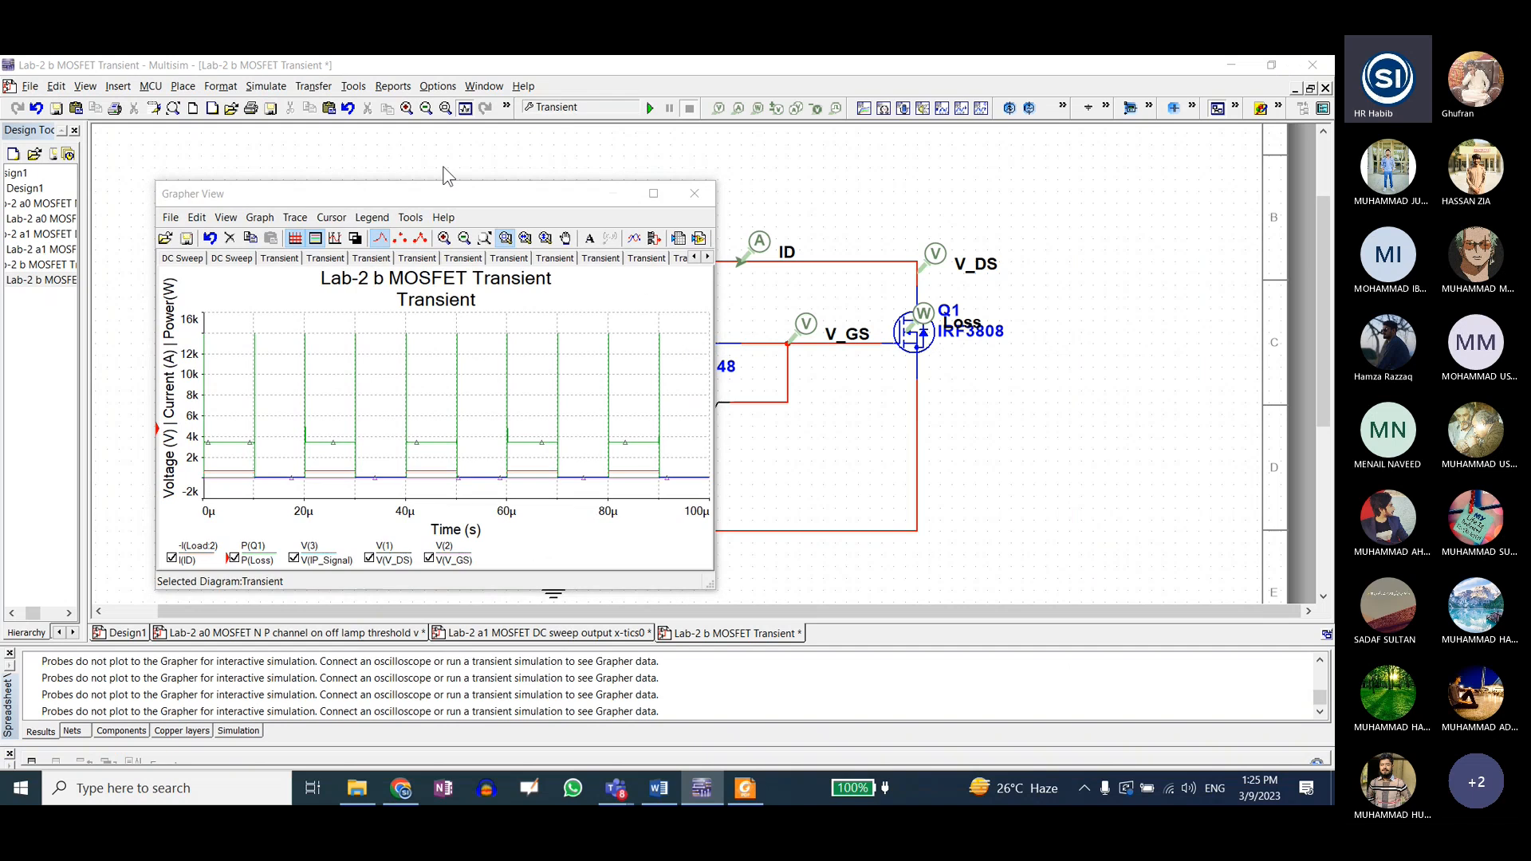
{"action": "left_click", "coordinate": [433, 191]}
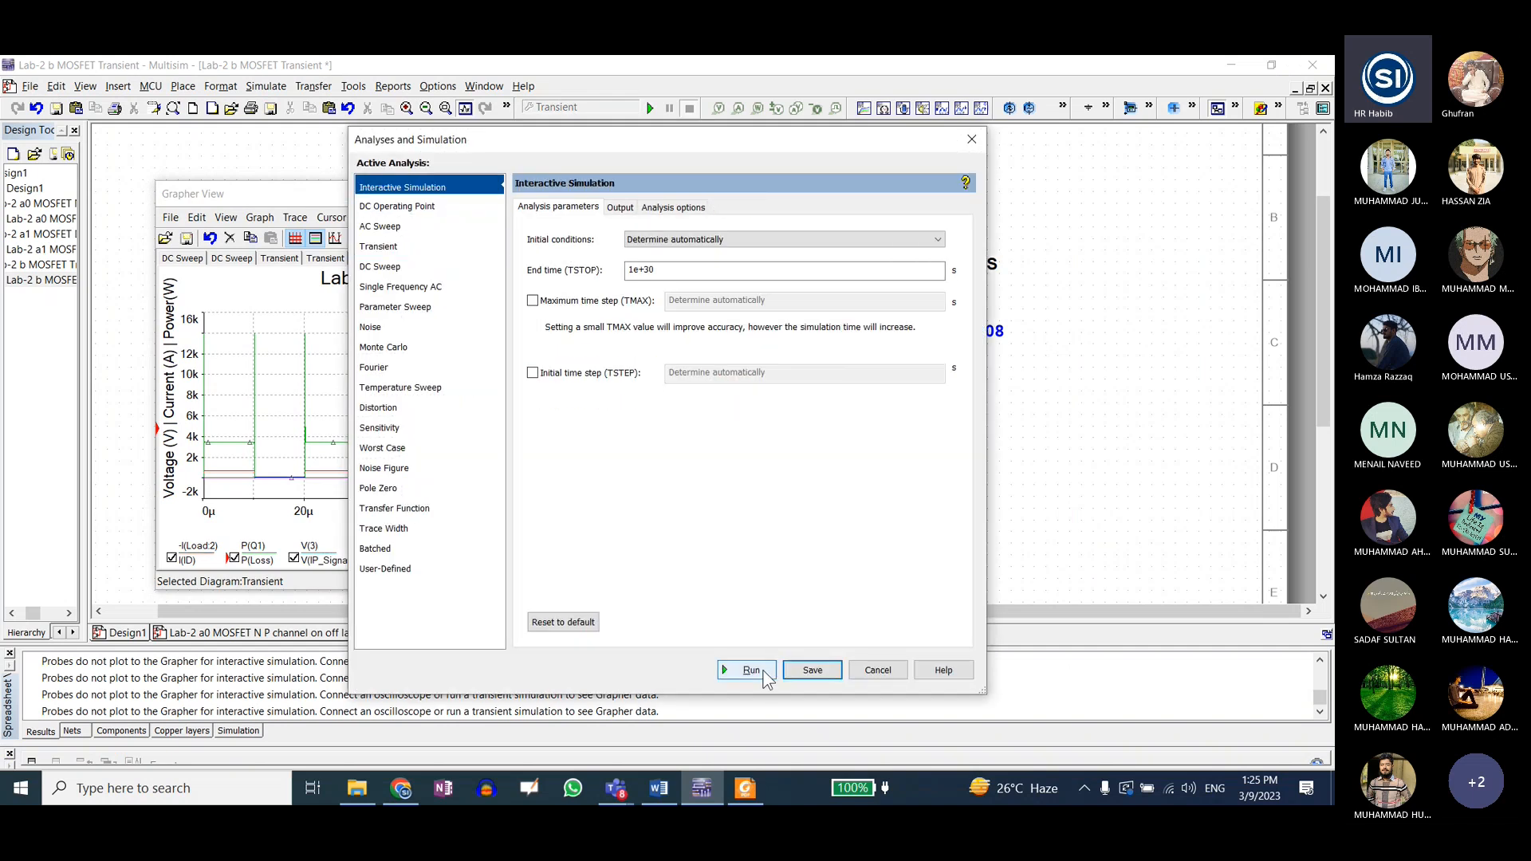
{"action": "left_click", "coordinate": [747, 670]}
{"action": "left_click_drag", "start_coordinate": [594, 201], "coordinate": [320, 322]}
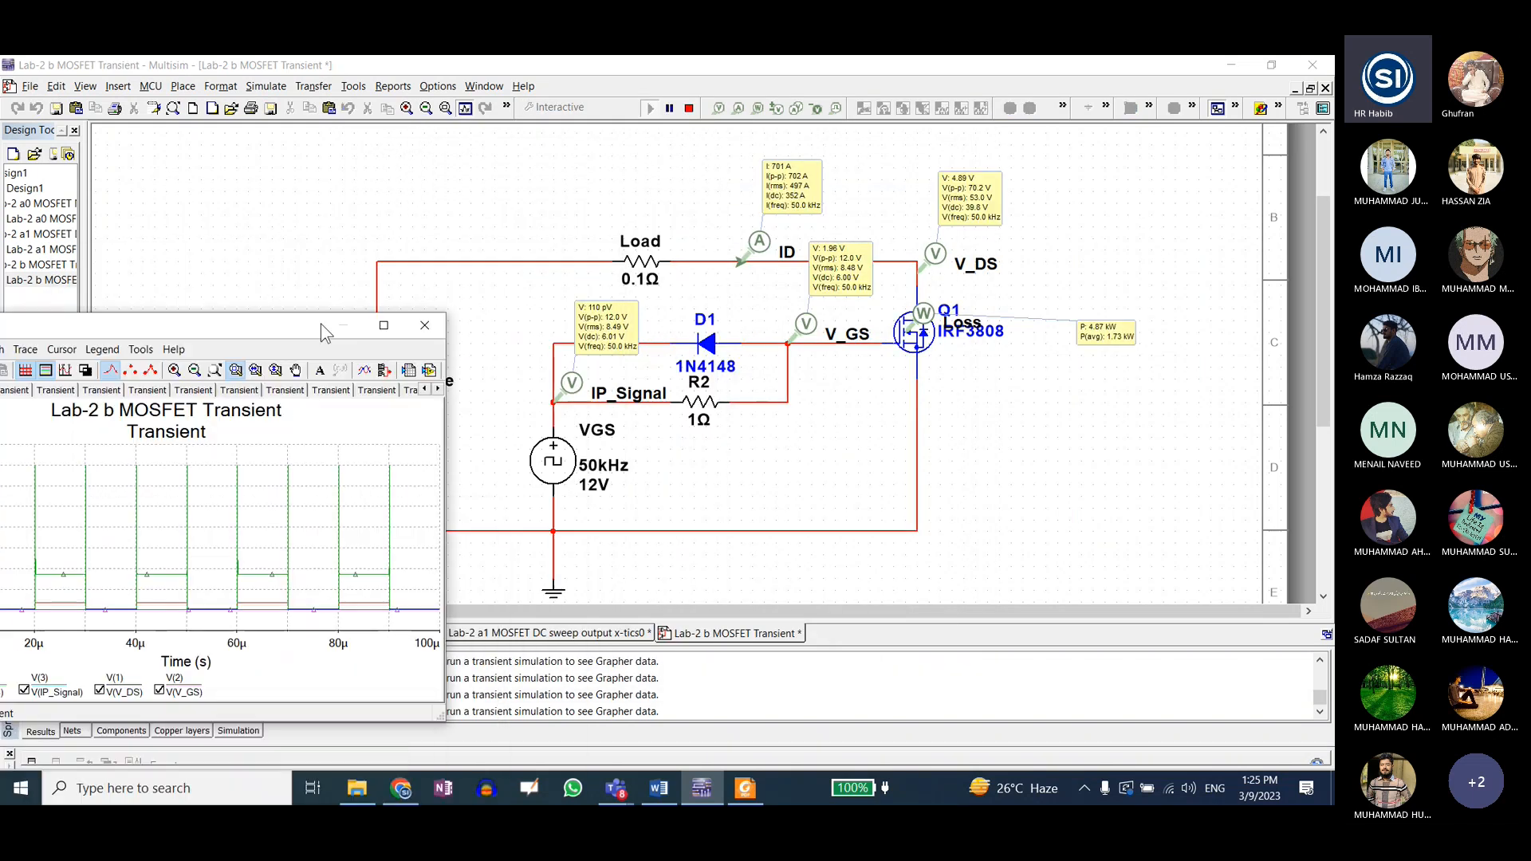
{"action": "left_click", "coordinate": [424, 323]}
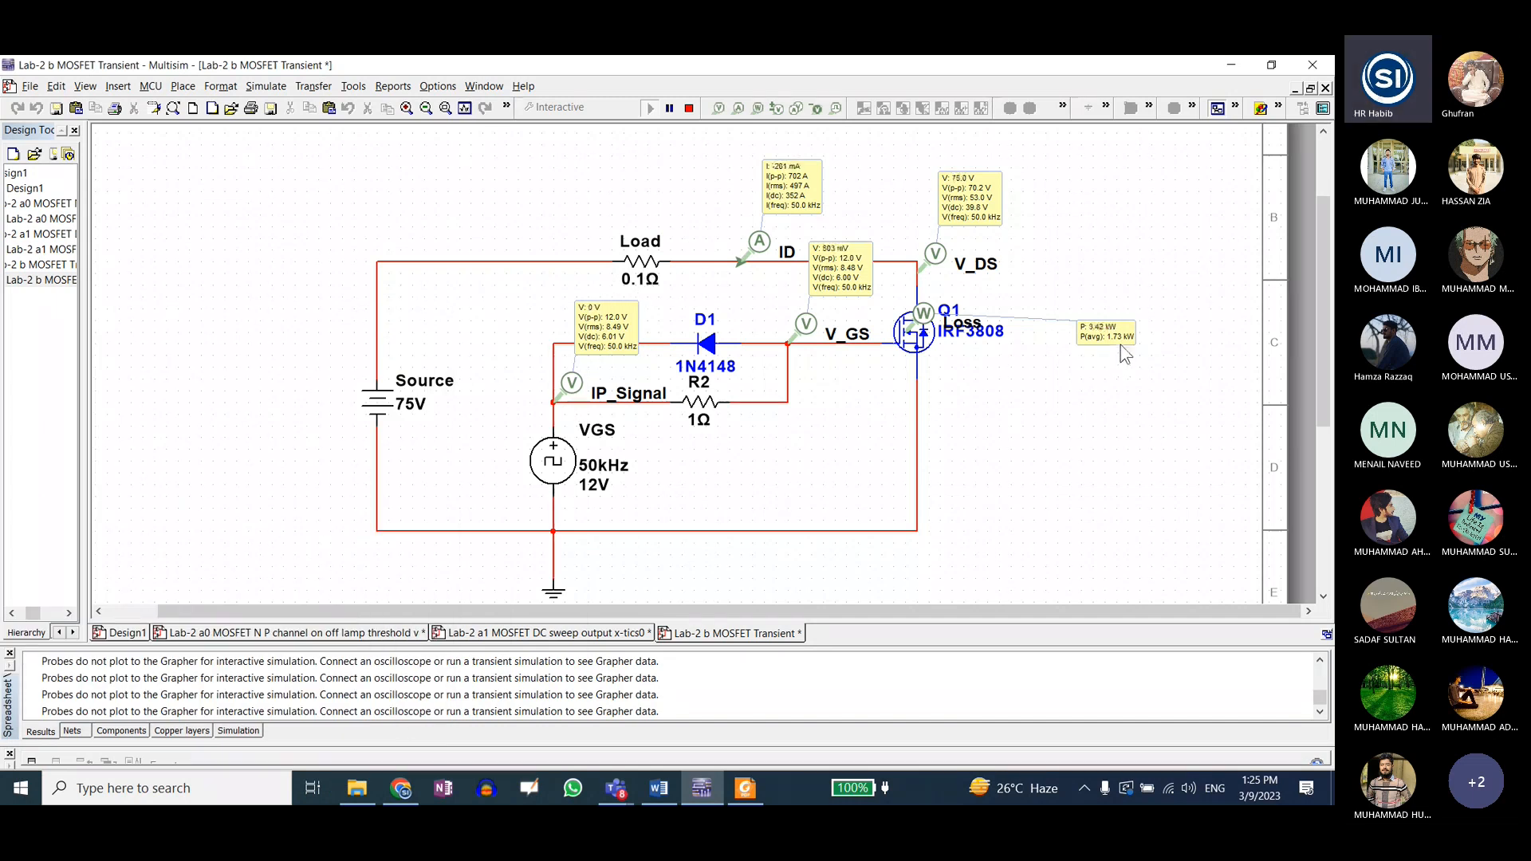
- Stop the simulation, set the DC Source voltage to 20 V and run the interactive simulation again
{"action": "left_click", "coordinate": [689, 107]}
{"action": "left_click", "coordinate": [369, 418]}
{"action": "double_click", "coordinate": [369, 419]}
{"action": "type", "text": "20"}
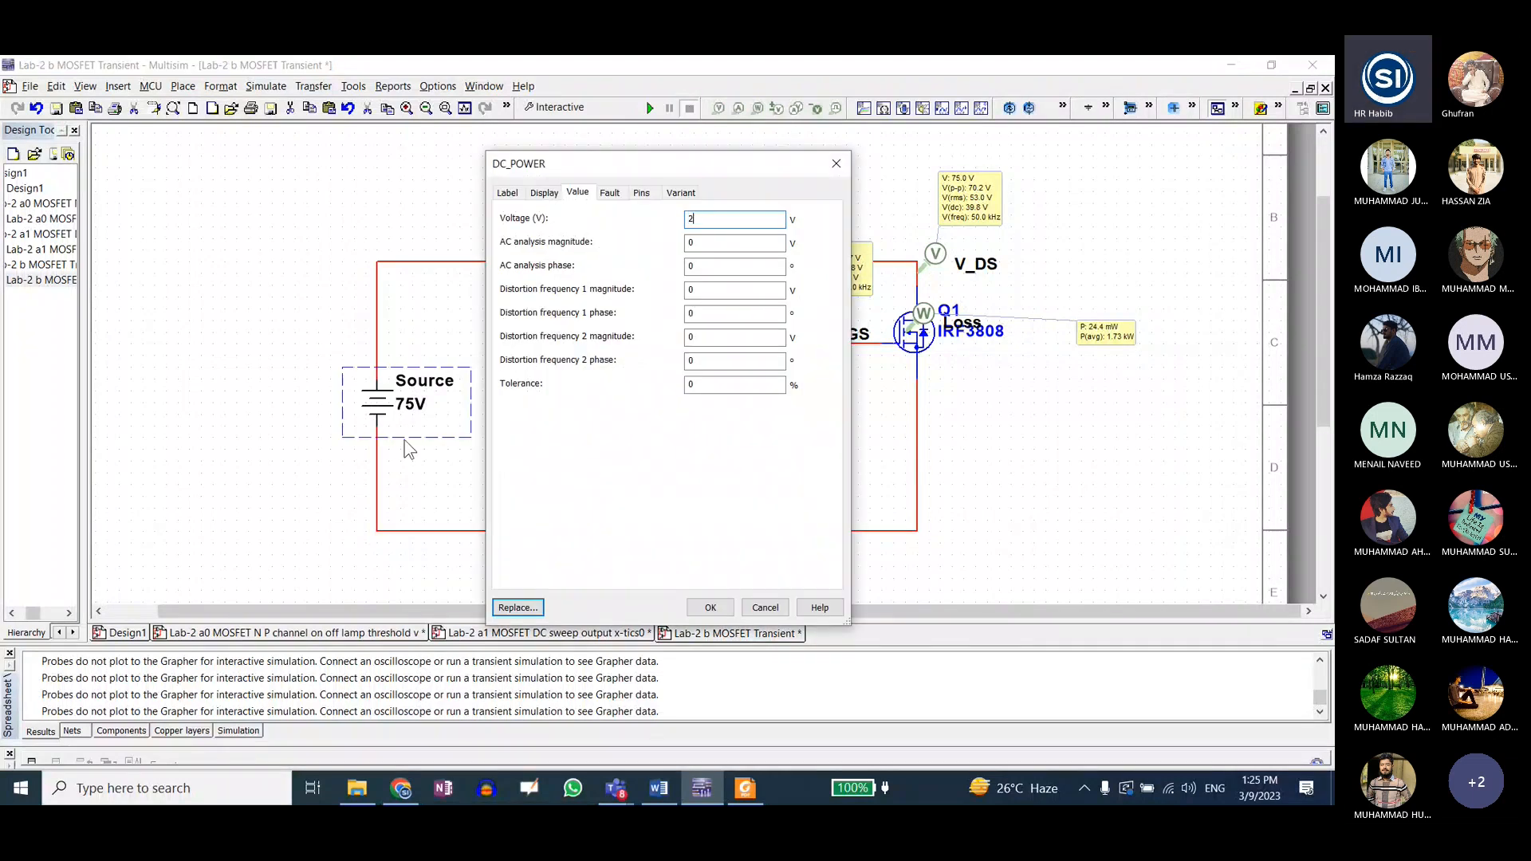
{"action": "left_click", "coordinate": [706, 610]}
{"action": "left_click", "coordinate": [649, 109]}
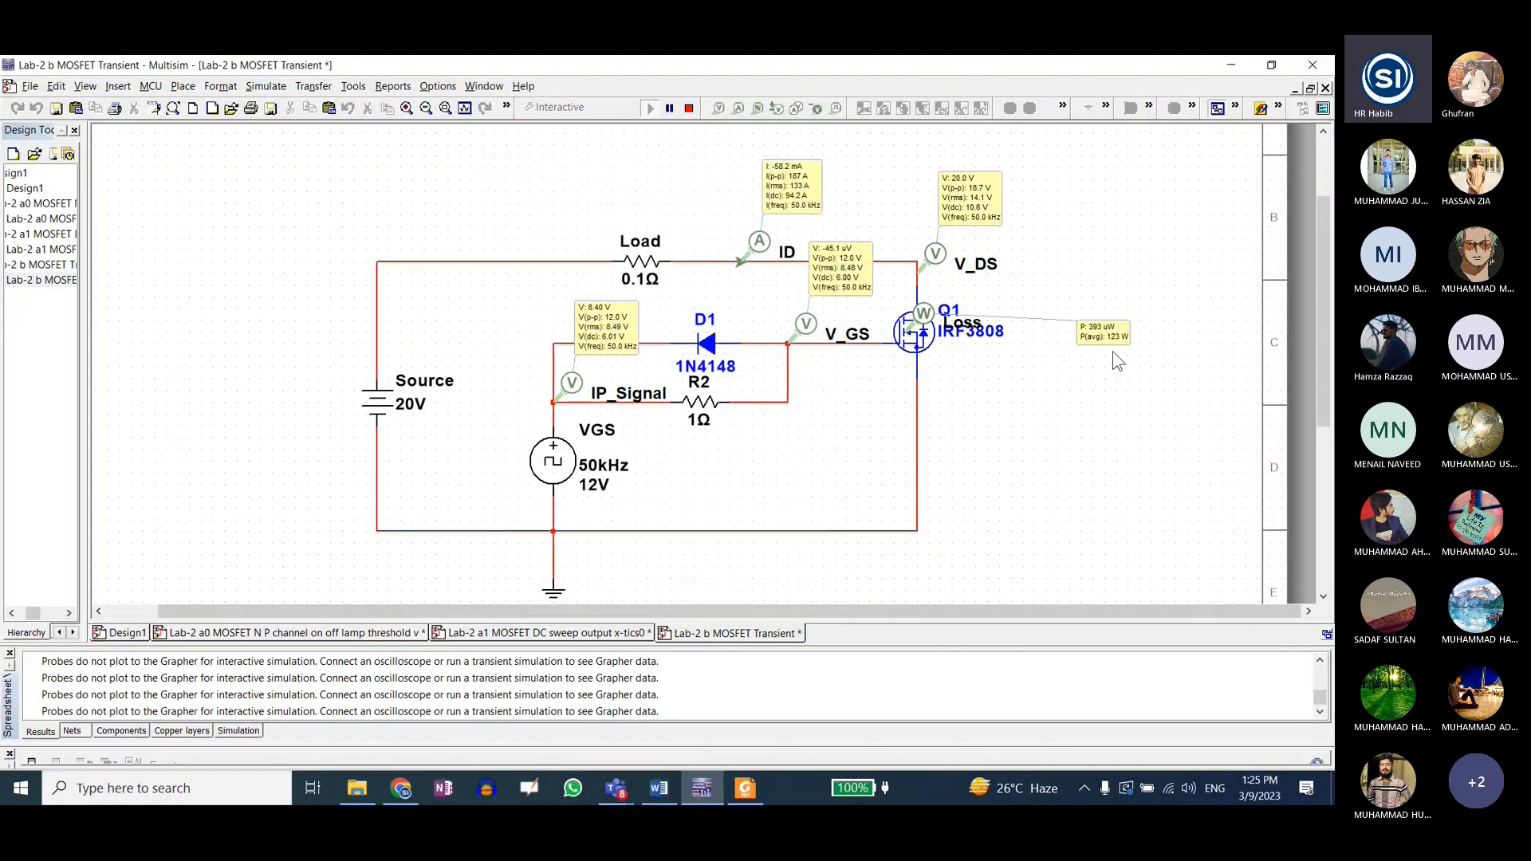
- Set the Load resistor to 10 Ω, run the interactive simulation to read the average power loss, and stop it
{"action": "left_click", "coordinate": [689, 108]}
{"action": "double_click", "coordinate": [646, 263]}
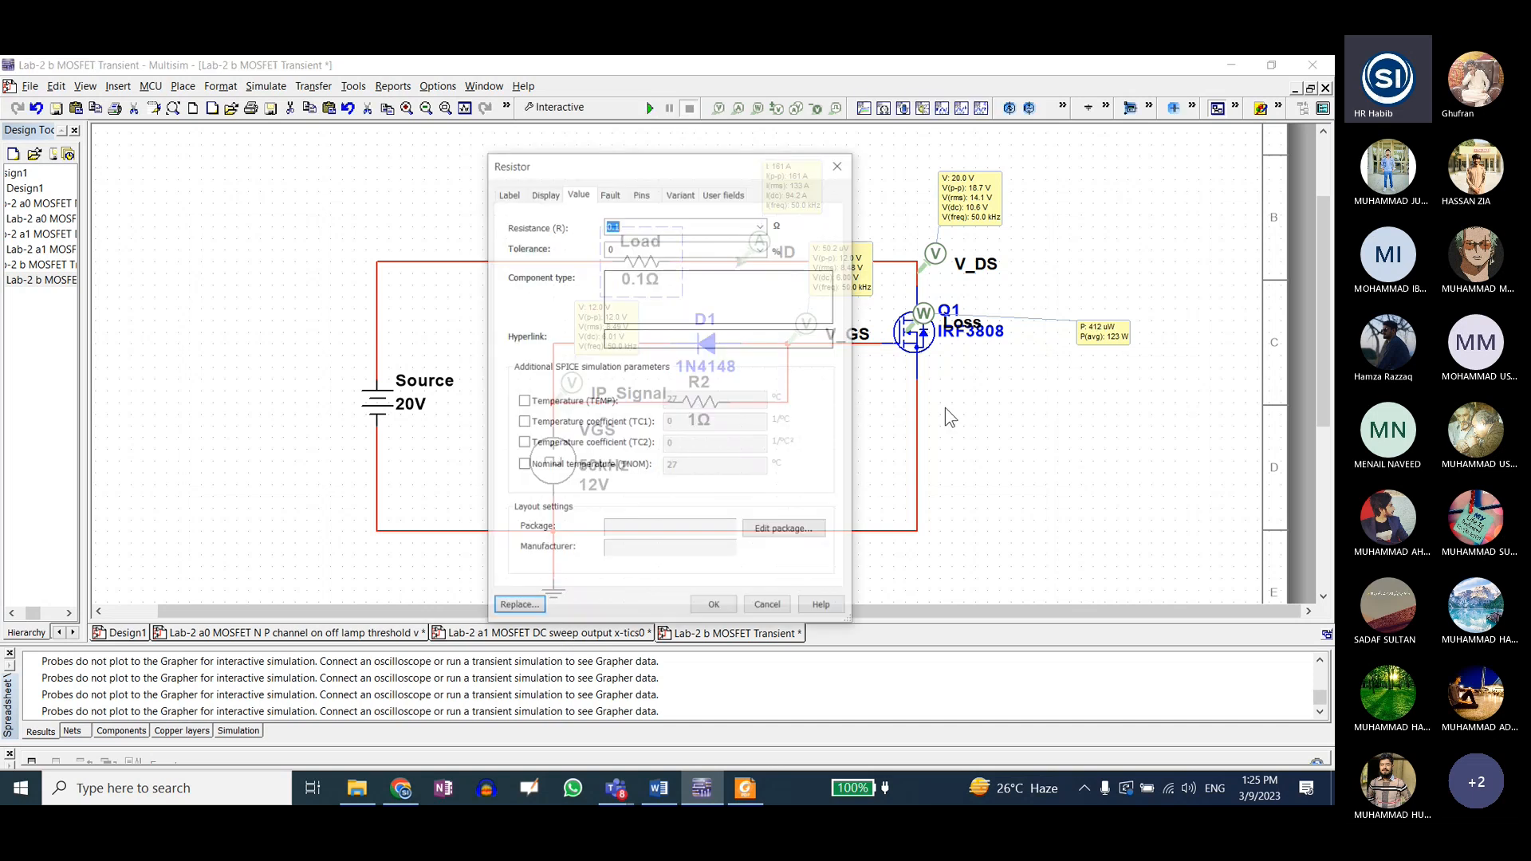
{"action": "type", "text": "10"}
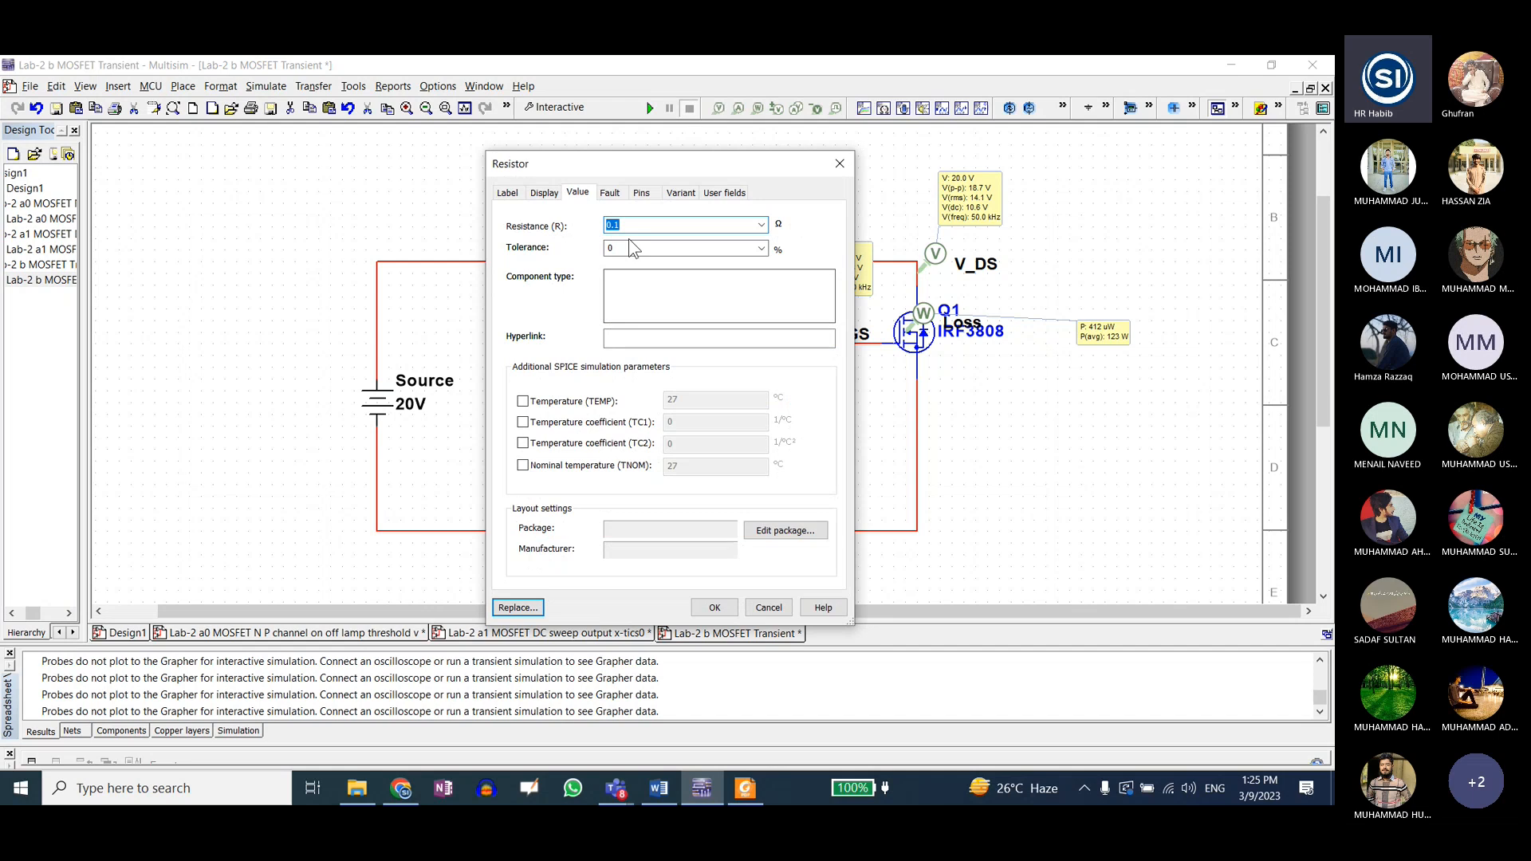
{"action": "left_click", "coordinate": [721, 603]}
{"action": "left_click", "coordinate": [651, 109]}
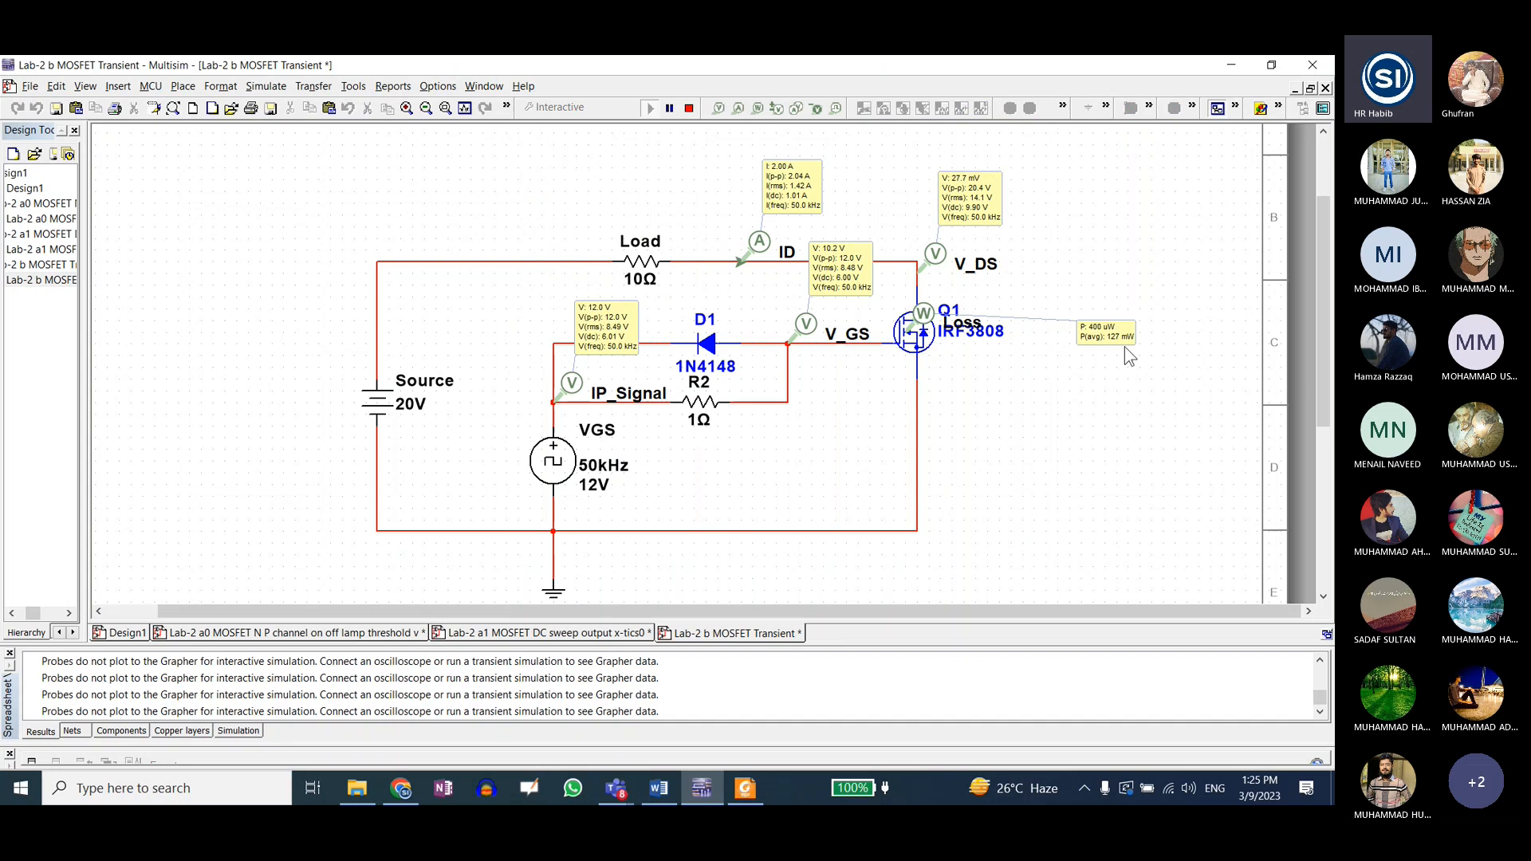
{"action": "left_click", "coordinate": [688, 108]}
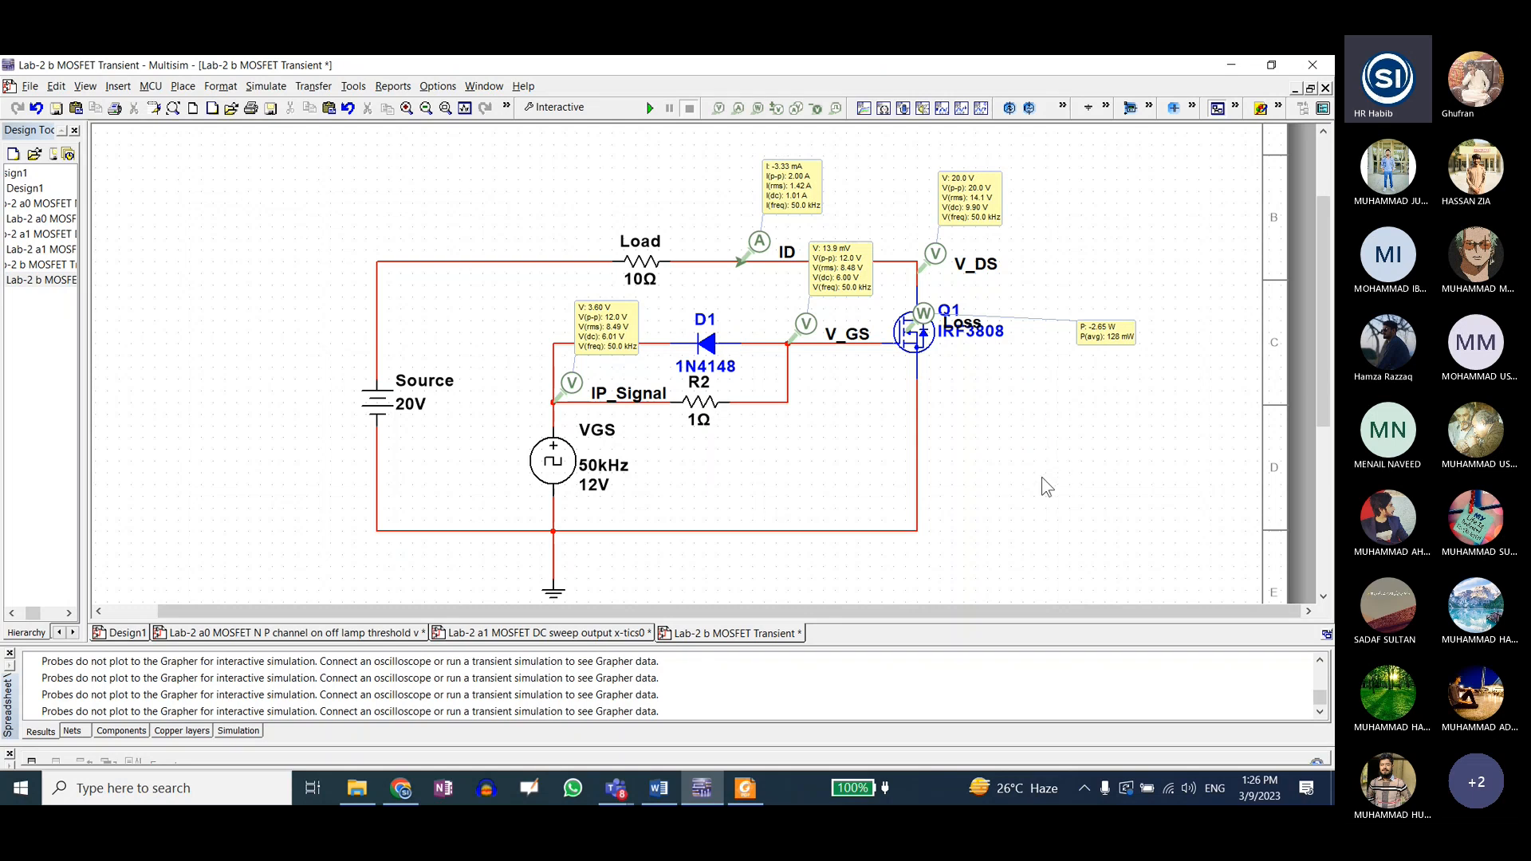
- Open the Lab-2 b MOSFET Transient4b design from the Lab3 MOSFET folder and run its transient analysis with a maximum time step of 1e-10 s
{"action": "left_click", "coordinate": [357, 788]}
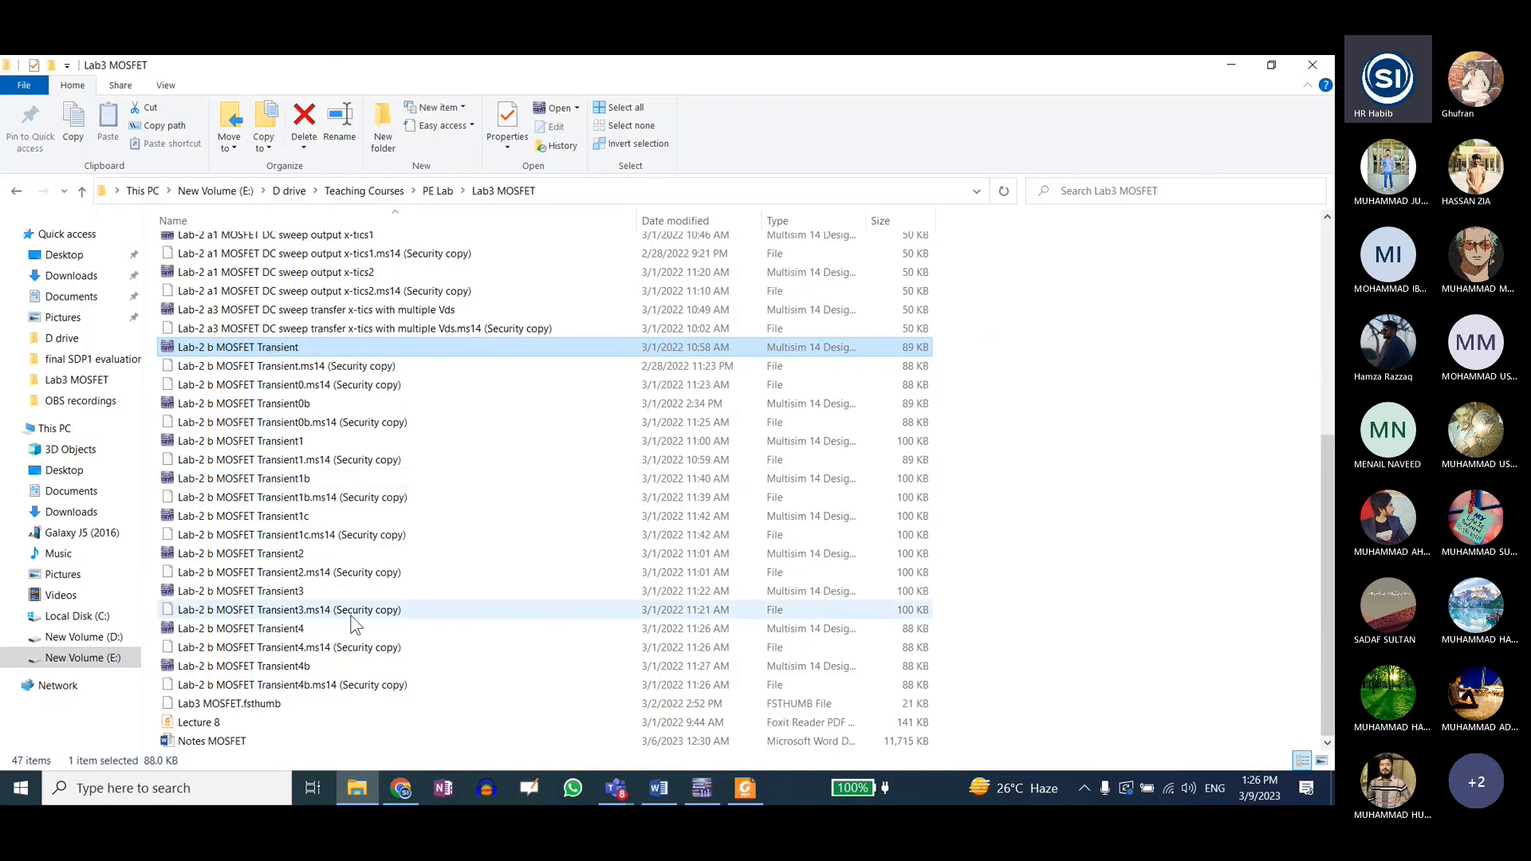
{"action": "left_click", "coordinate": [702, 788]}
{"action": "left_click", "coordinate": [540, 107]}
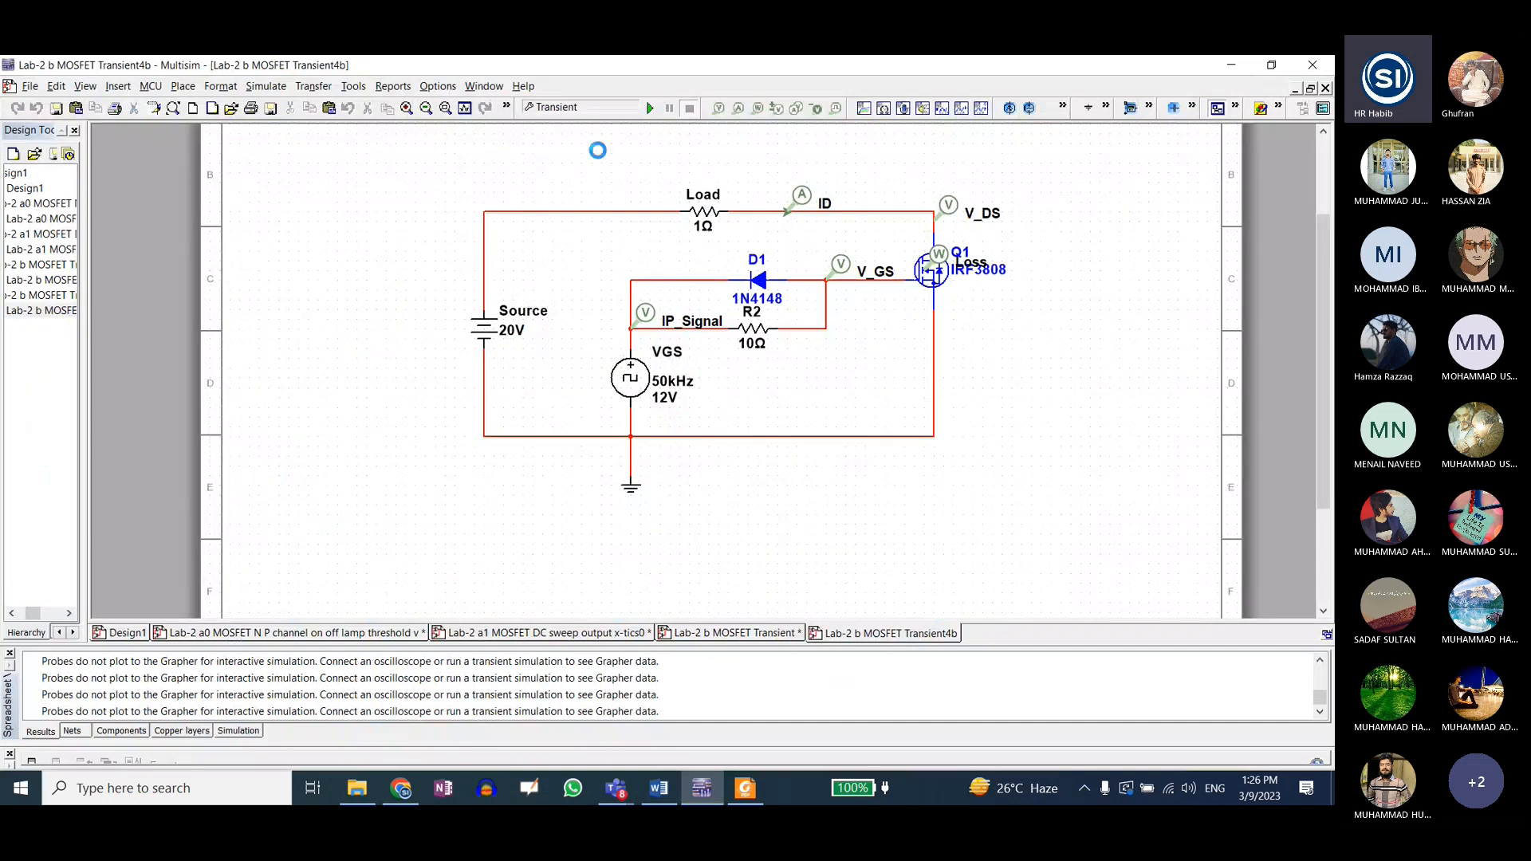
{"action": "double_click", "coordinate": [704, 335]}
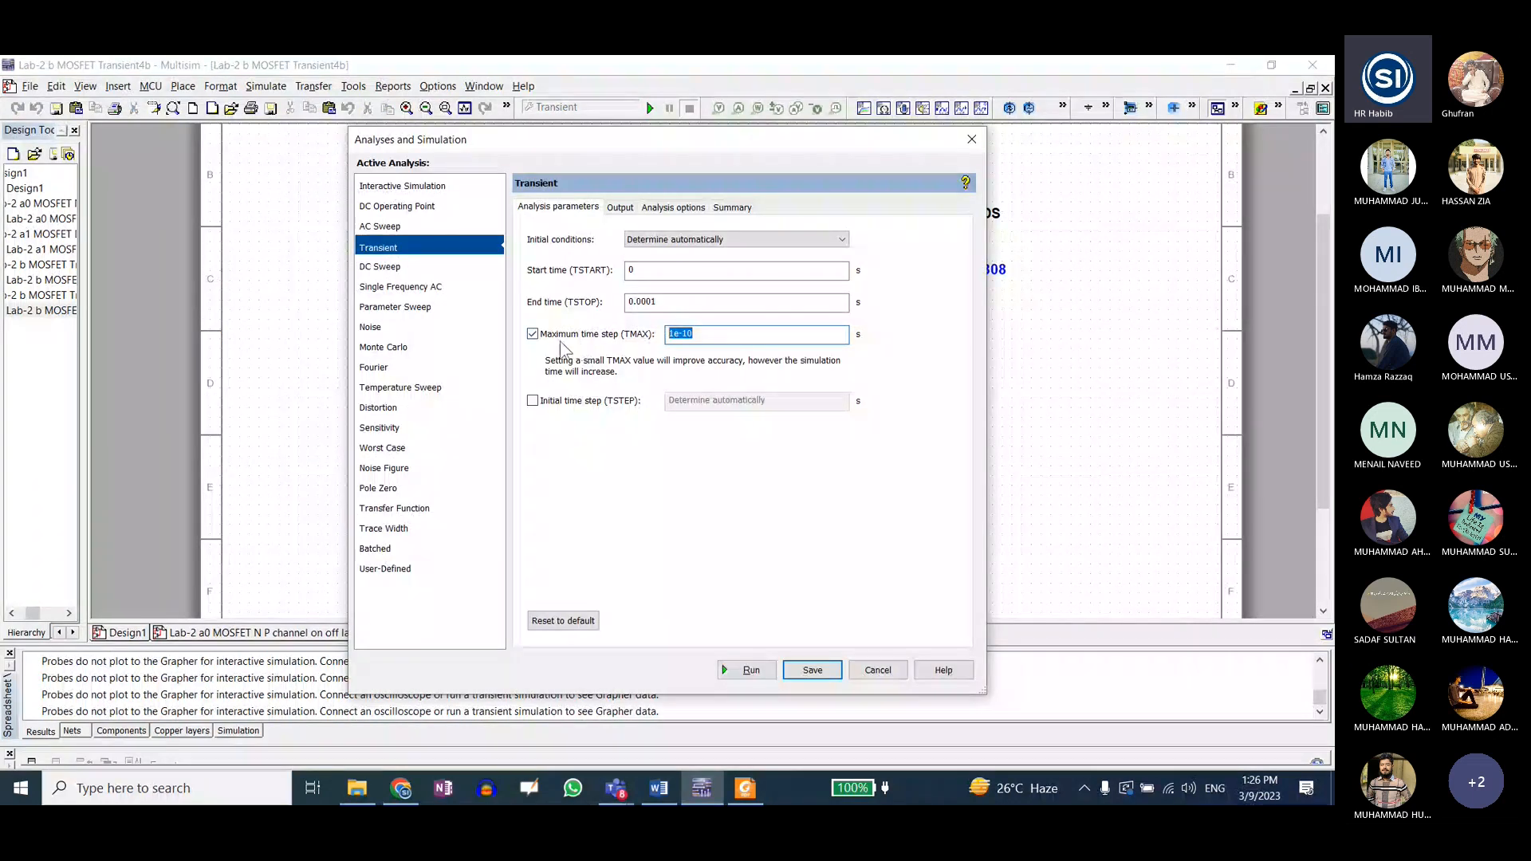
{"action": "left_click_drag", "start_coordinate": [705, 335], "coordinate": [646, 302]}
{"action": "left_click", "coordinate": [742, 670]}
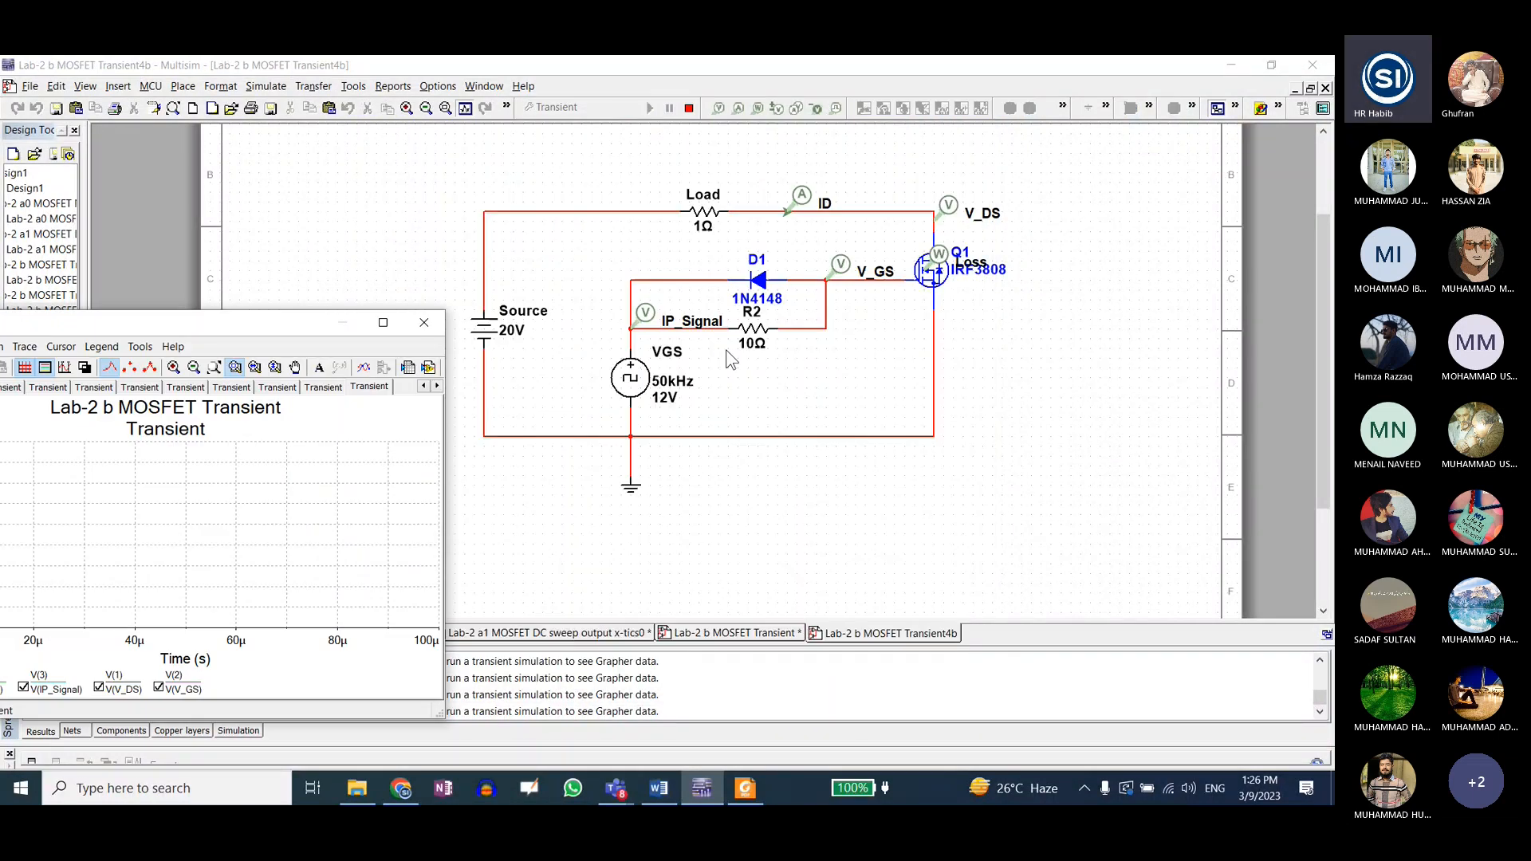
{"action": "left_click_drag", "start_coordinate": [261, 326], "coordinate": [781, 174]}
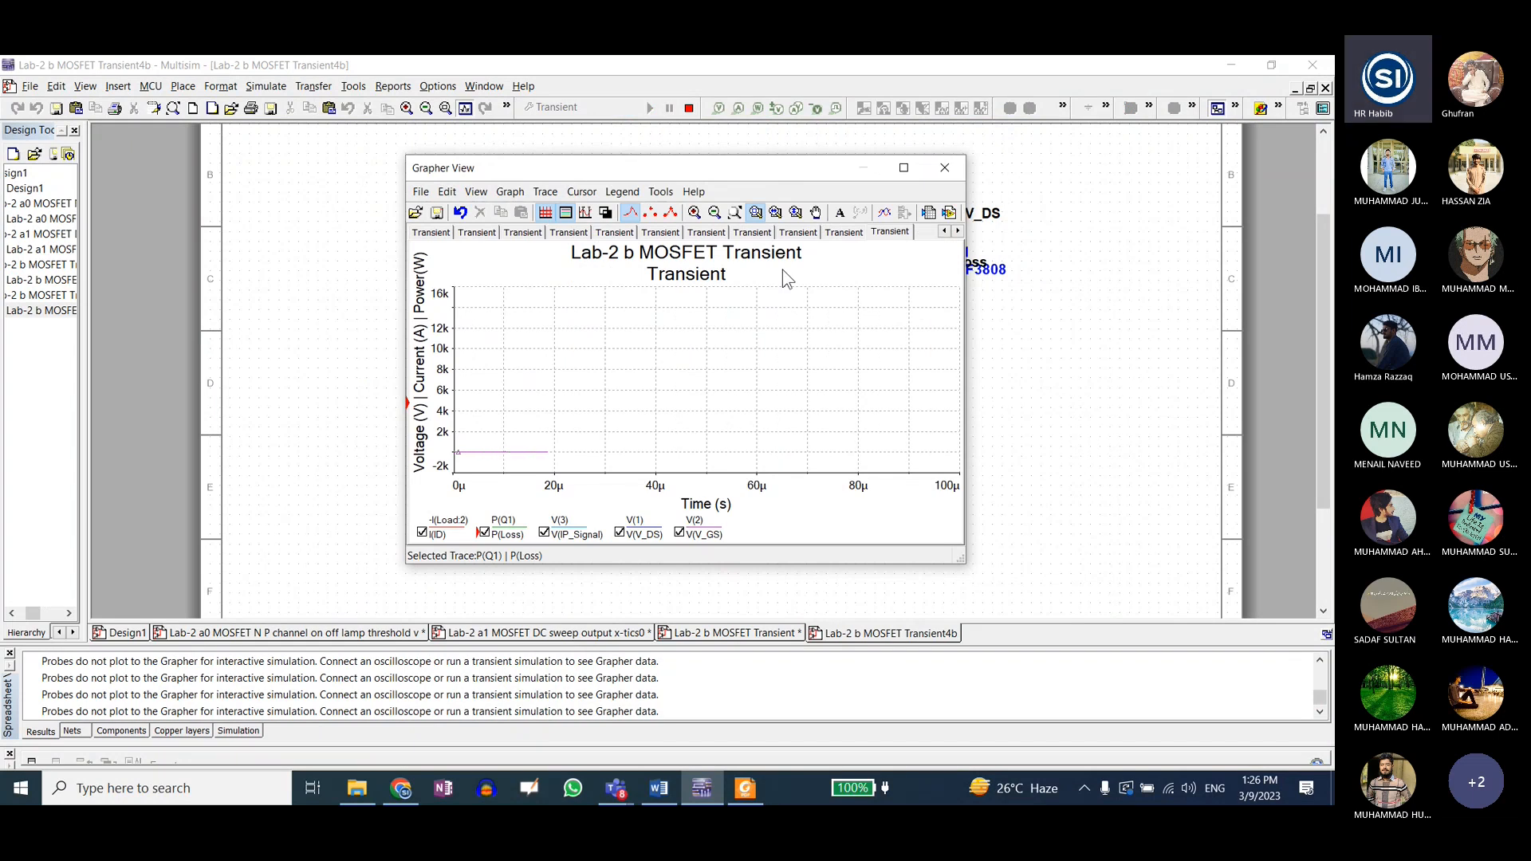
- Move the graph window aside, enlarge the message area and examine the transient simulation's log for convergence errors
{"action": "left_click_drag", "start_coordinate": [738, 171], "coordinate": [694, 146]}
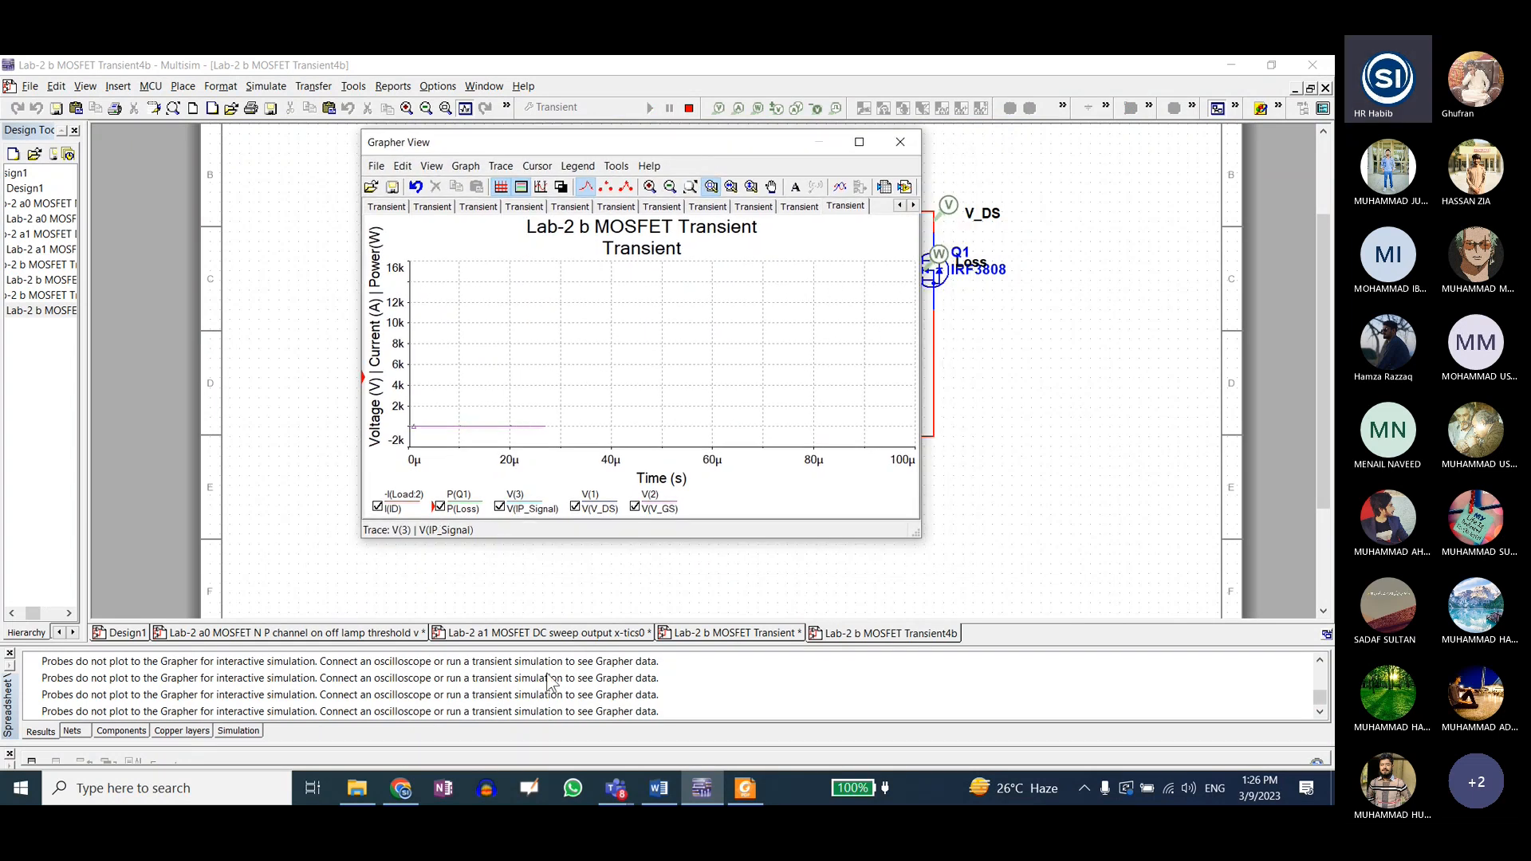
{"action": "left_click", "coordinate": [430, 686]}
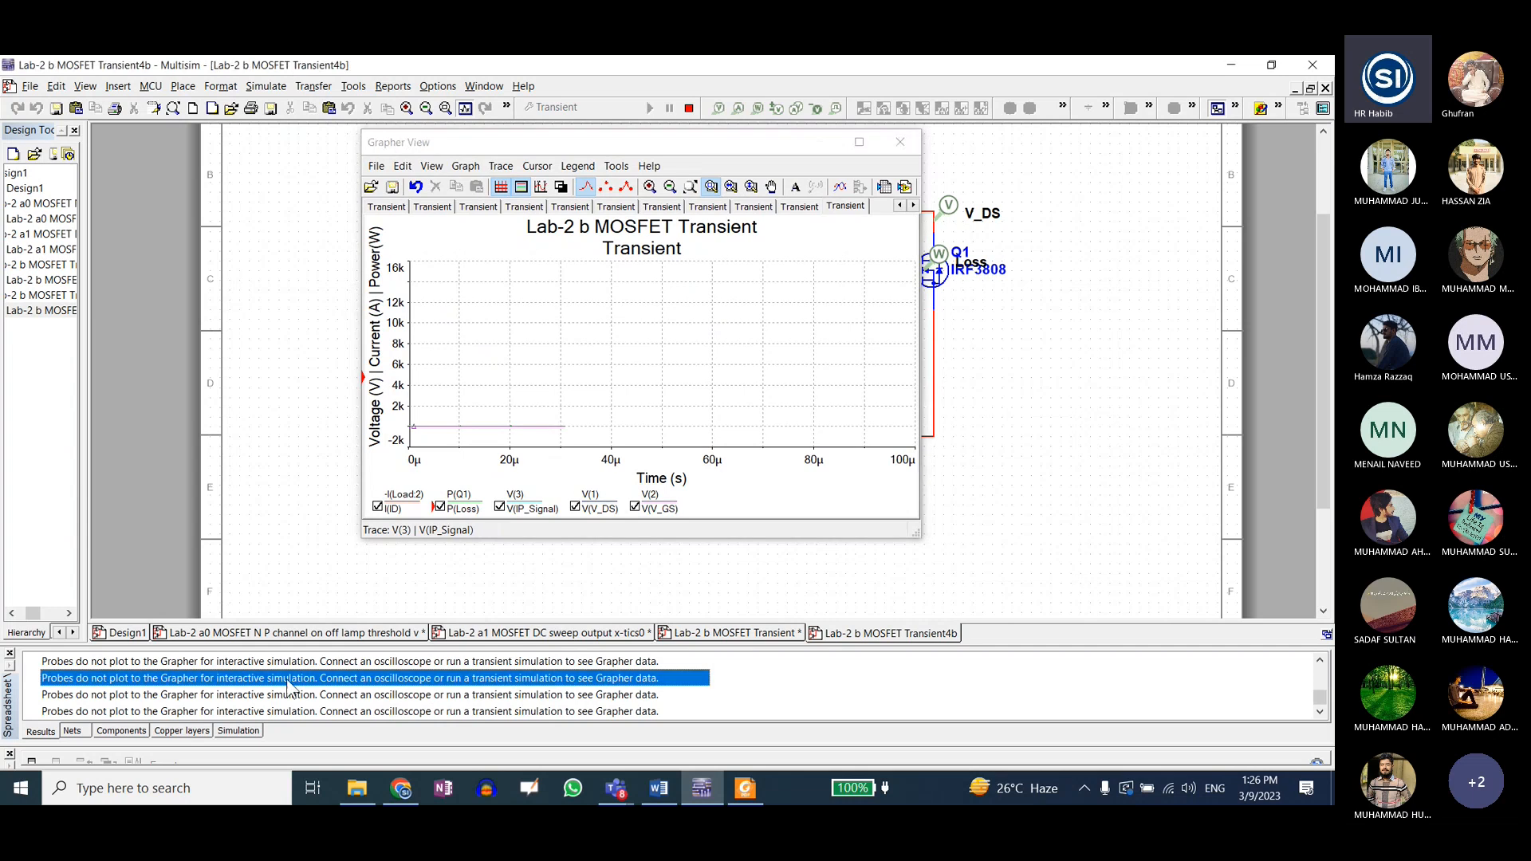
{"action": "left_click", "coordinate": [396, 696]}
{"action": "left_click", "coordinate": [398, 711]}
{"action": "left_click", "coordinate": [820, 632]}
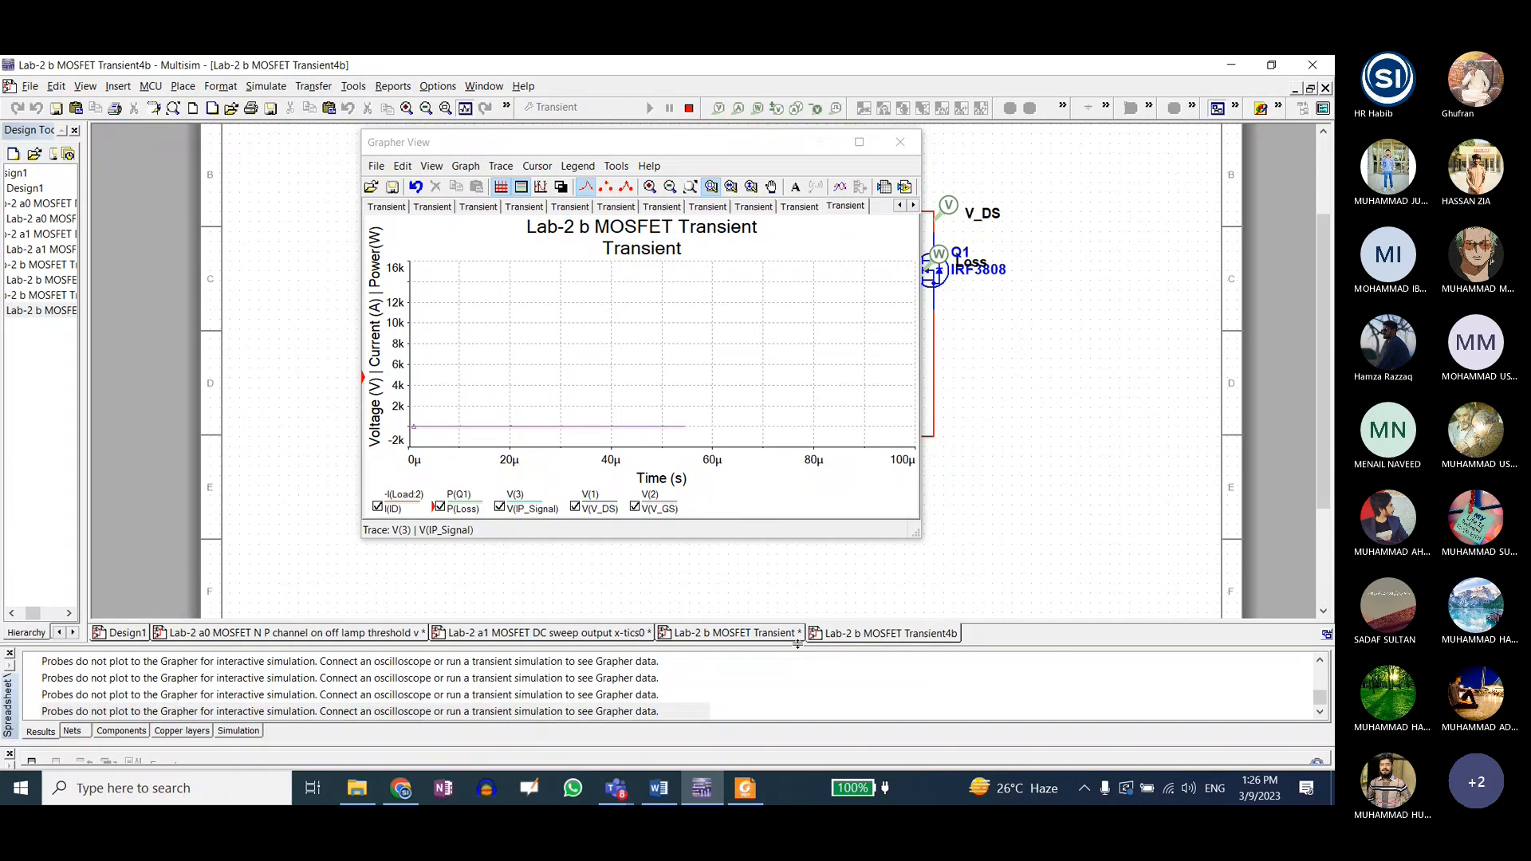
{"action": "left_click_drag", "start_coordinate": [797, 643], "coordinate": [797, 569]}
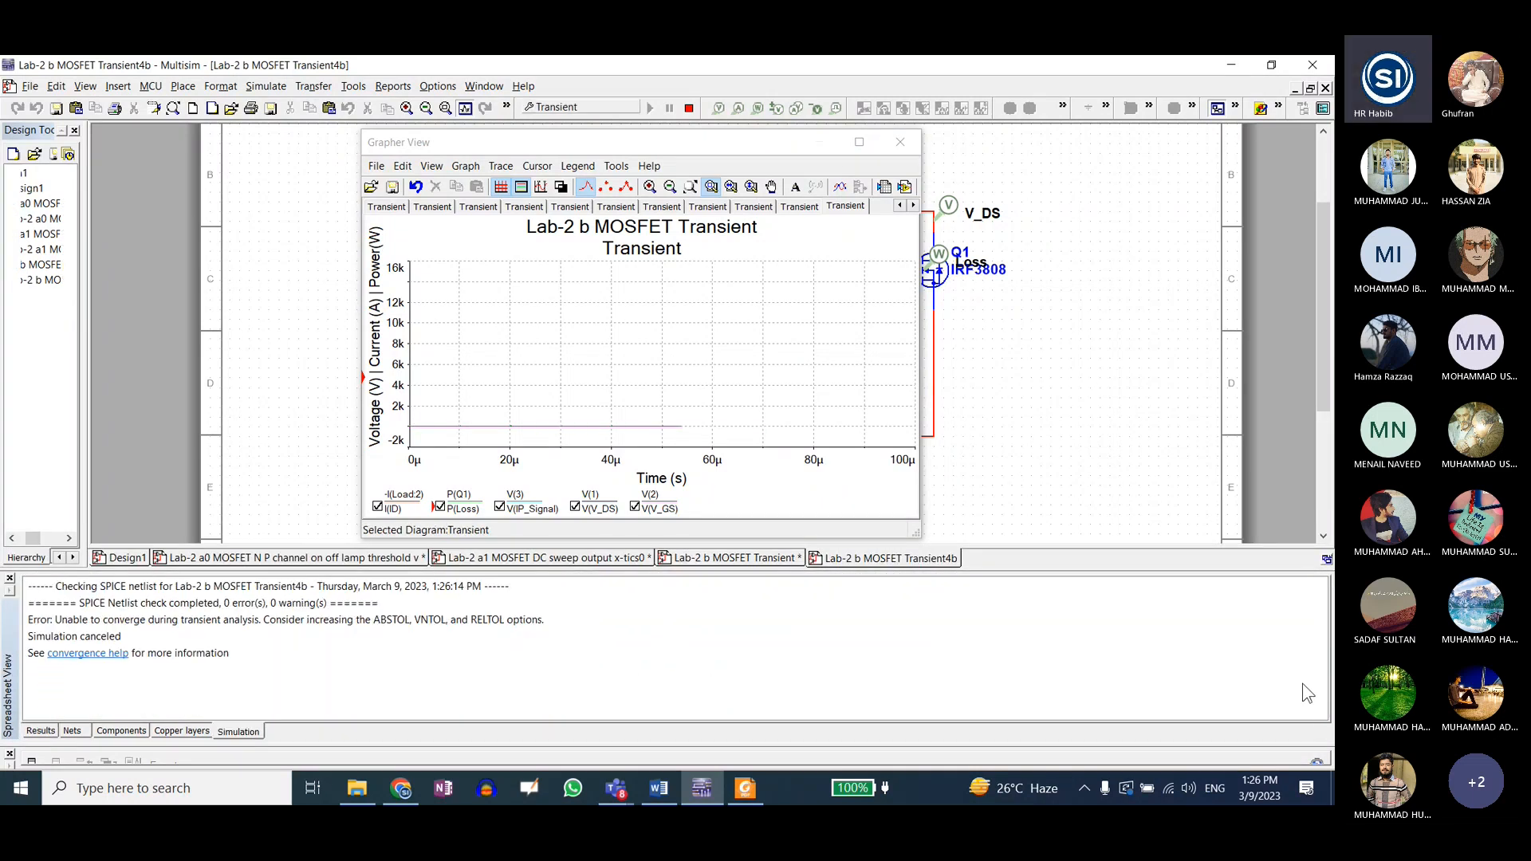
{"action": "left_click", "coordinate": [404, 626]}
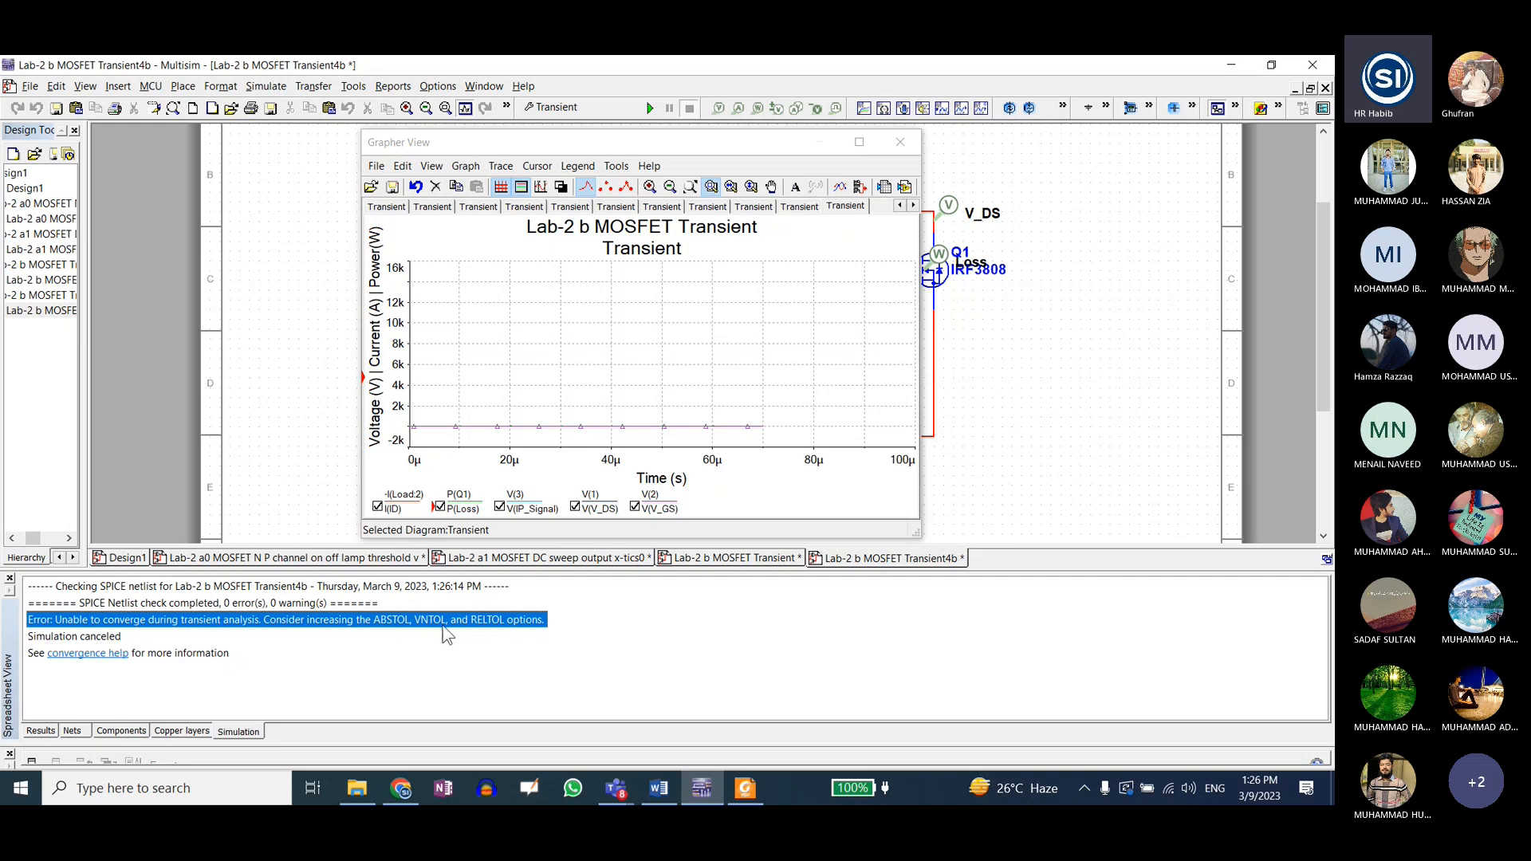
- Open the transient analysis's custom SPICE options and set the absolute current error tolerance (ABSTOL) to 1e-04 A
{"action": "left_click", "coordinate": [584, 108]}
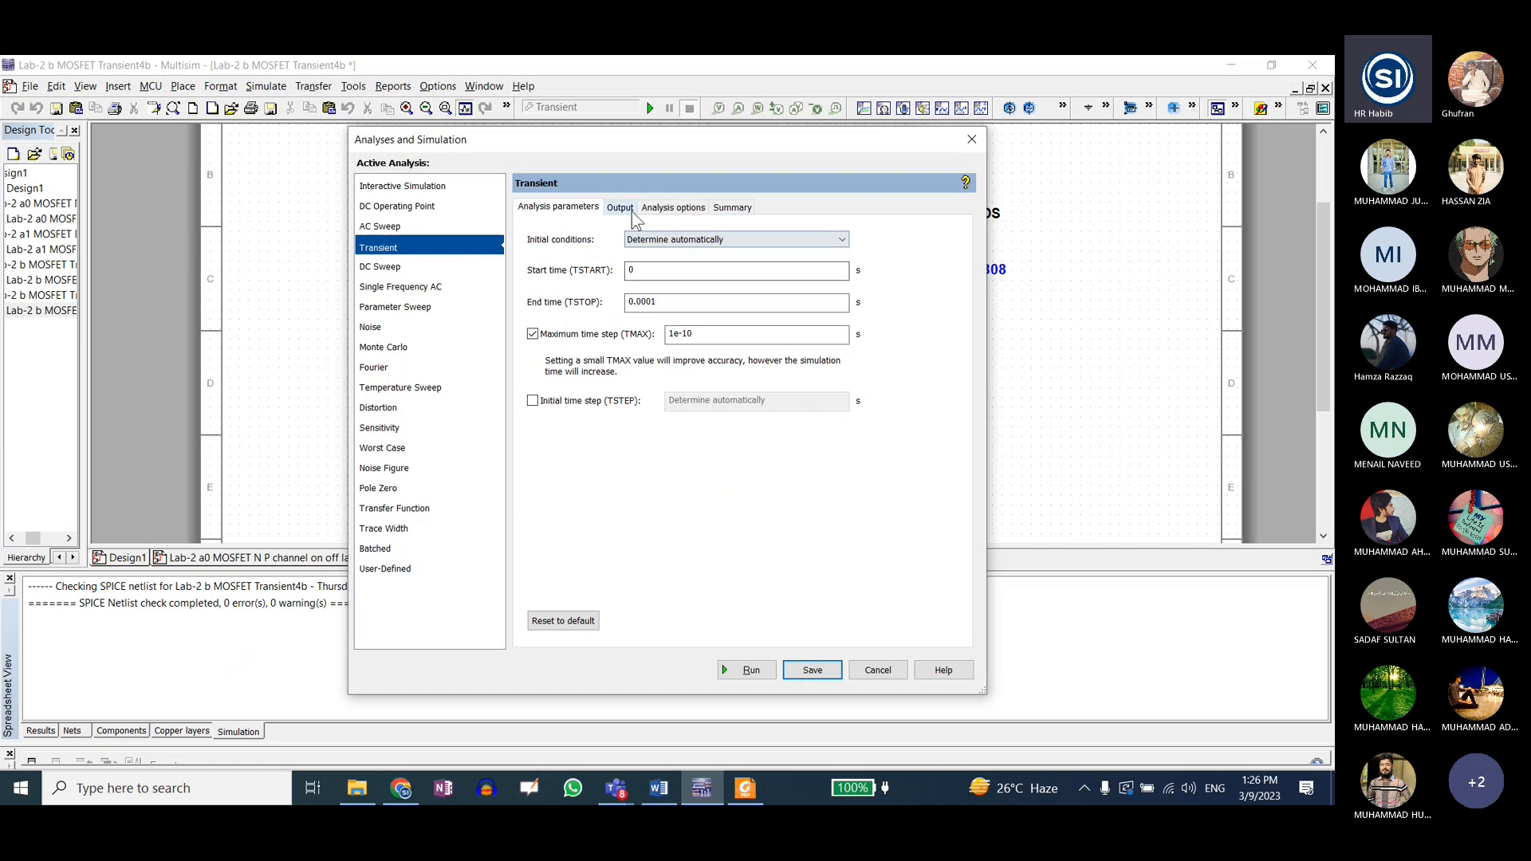
{"action": "left_click", "coordinate": [669, 208]}
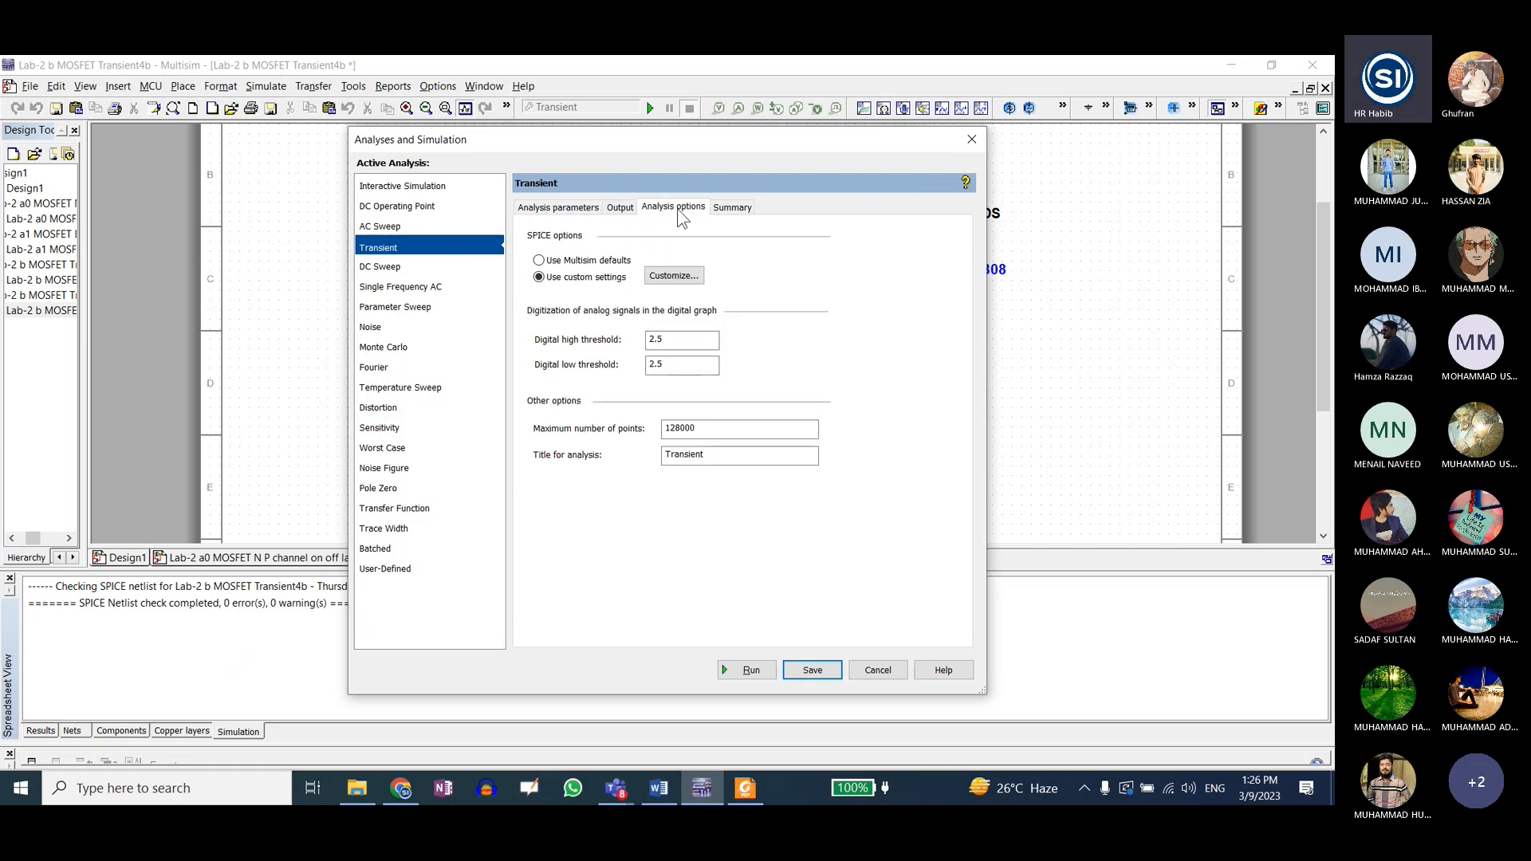
{"action": "left_click", "coordinate": [673, 277]}
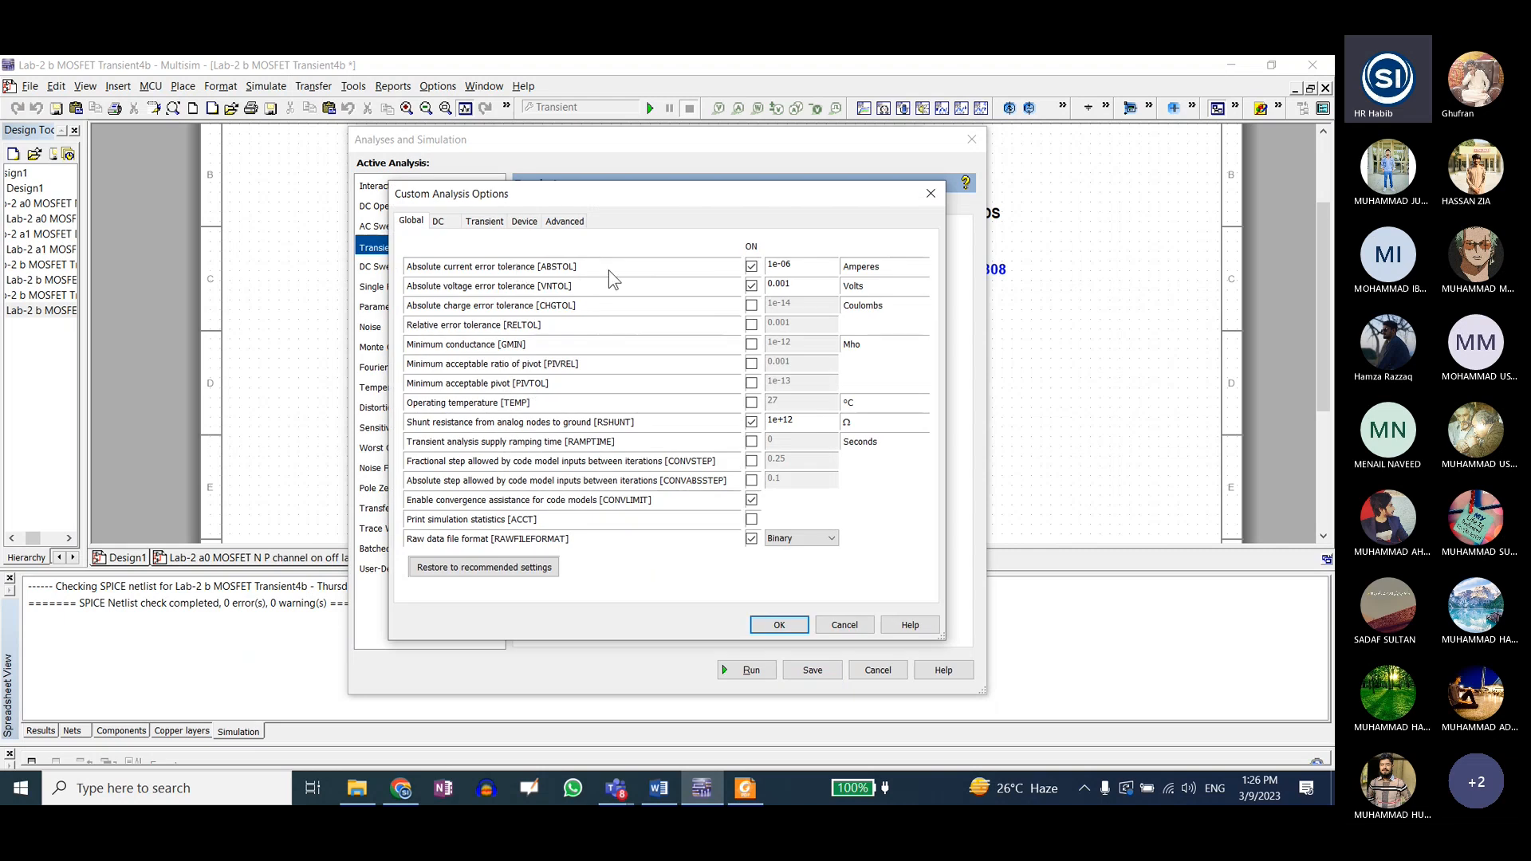
{"action": "left_click_drag", "start_coordinate": [791, 265], "coordinate": [787, 265]}
{"action": "type", "text": "4"}
- Set the transient integration method to Gear in the custom analysis options and run the transient analysis
{"action": "left_click", "coordinate": [438, 221]}
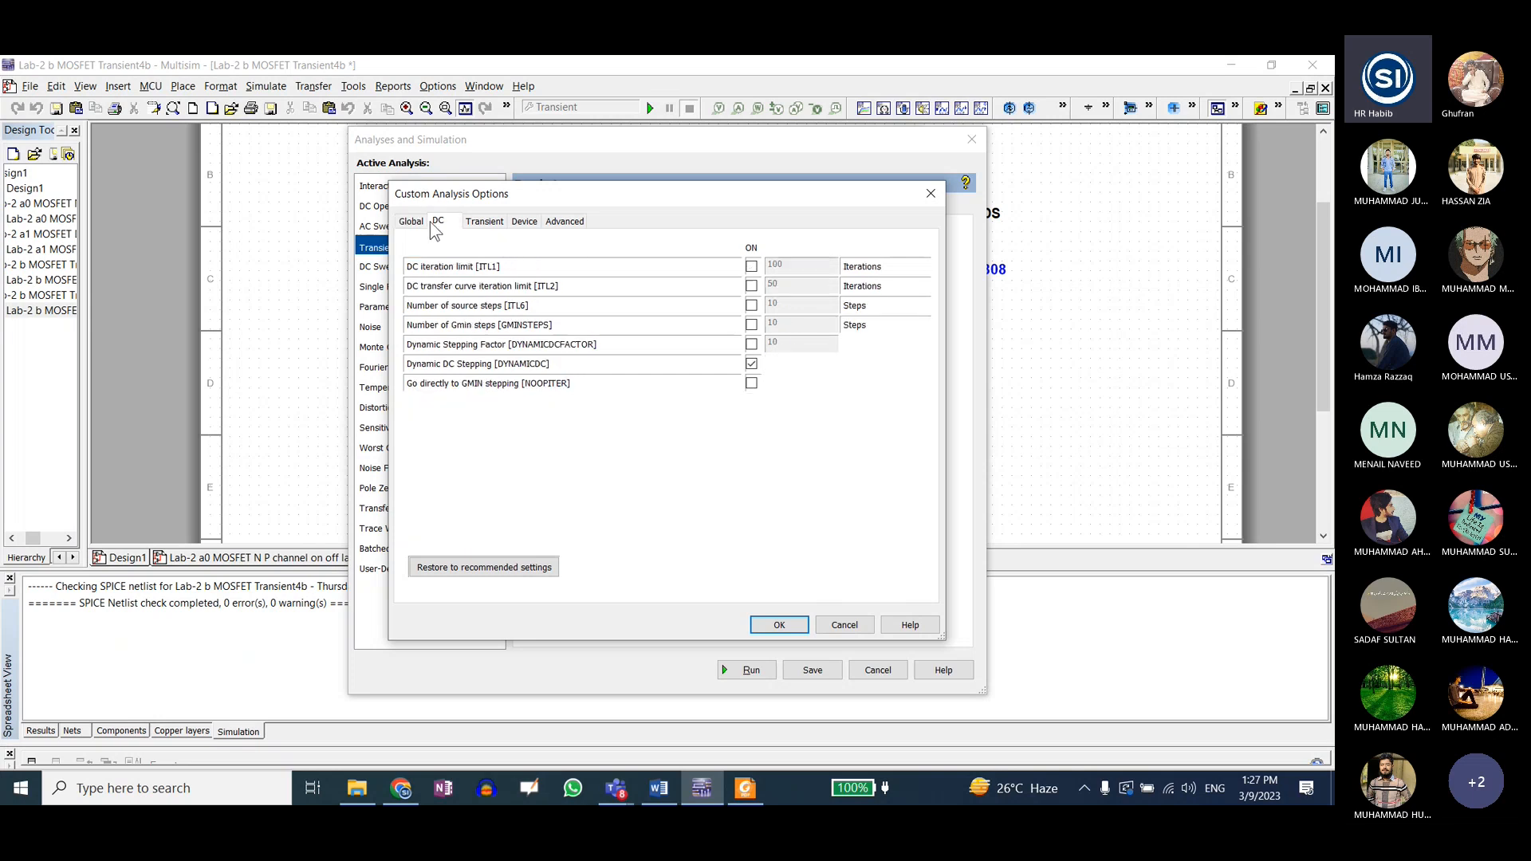
{"action": "left_click", "coordinate": [484, 220]}
{"action": "left_click", "coordinate": [806, 326]}
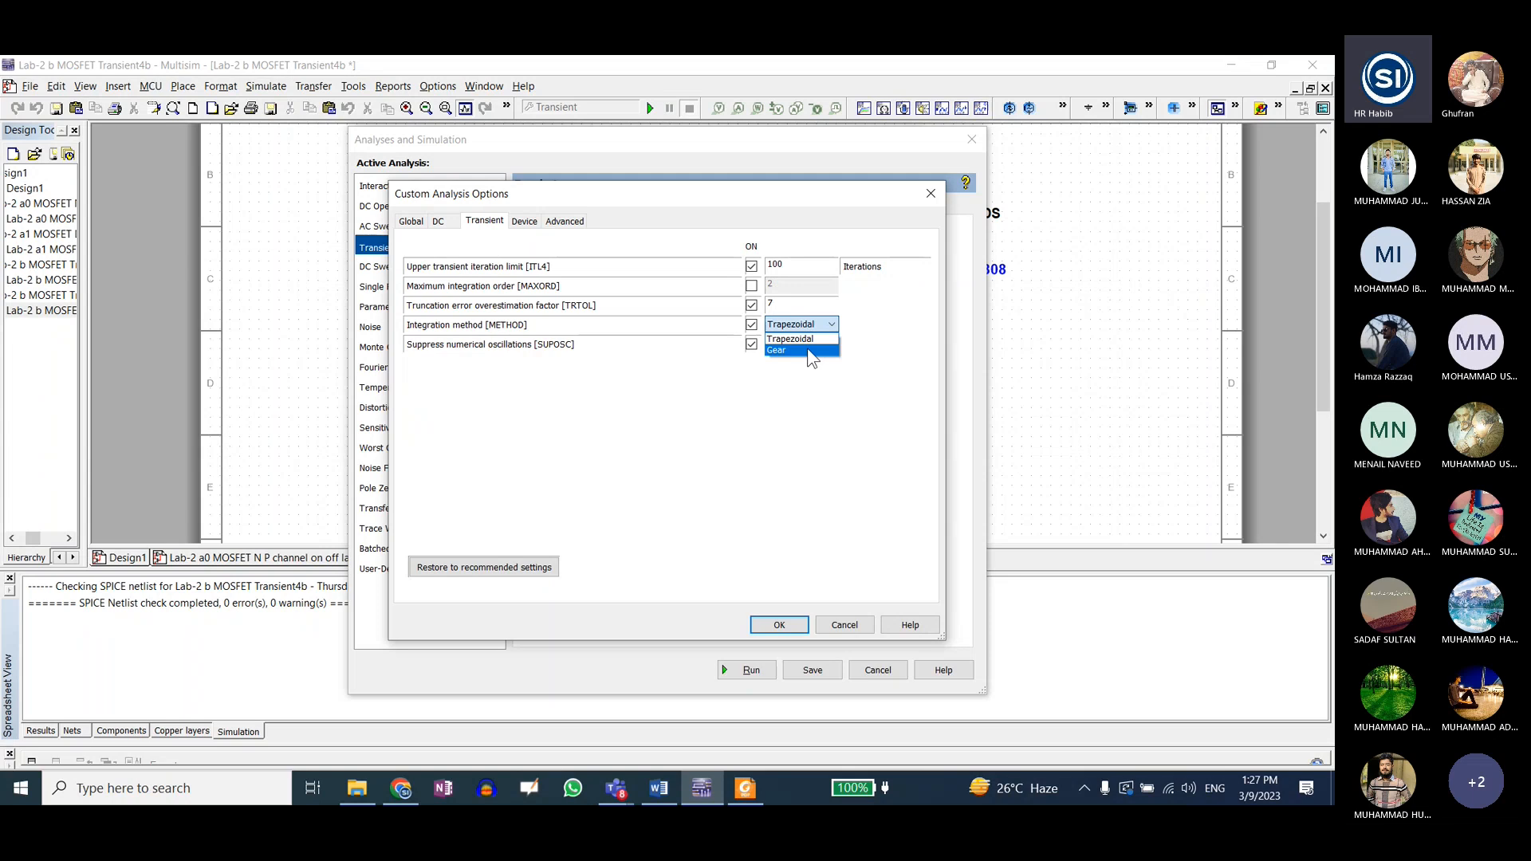
{"action": "left_click", "coordinate": [807, 347]}
{"action": "left_click", "coordinate": [778, 624]}
{"action": "left_click", "coordinate": [743, 677]}
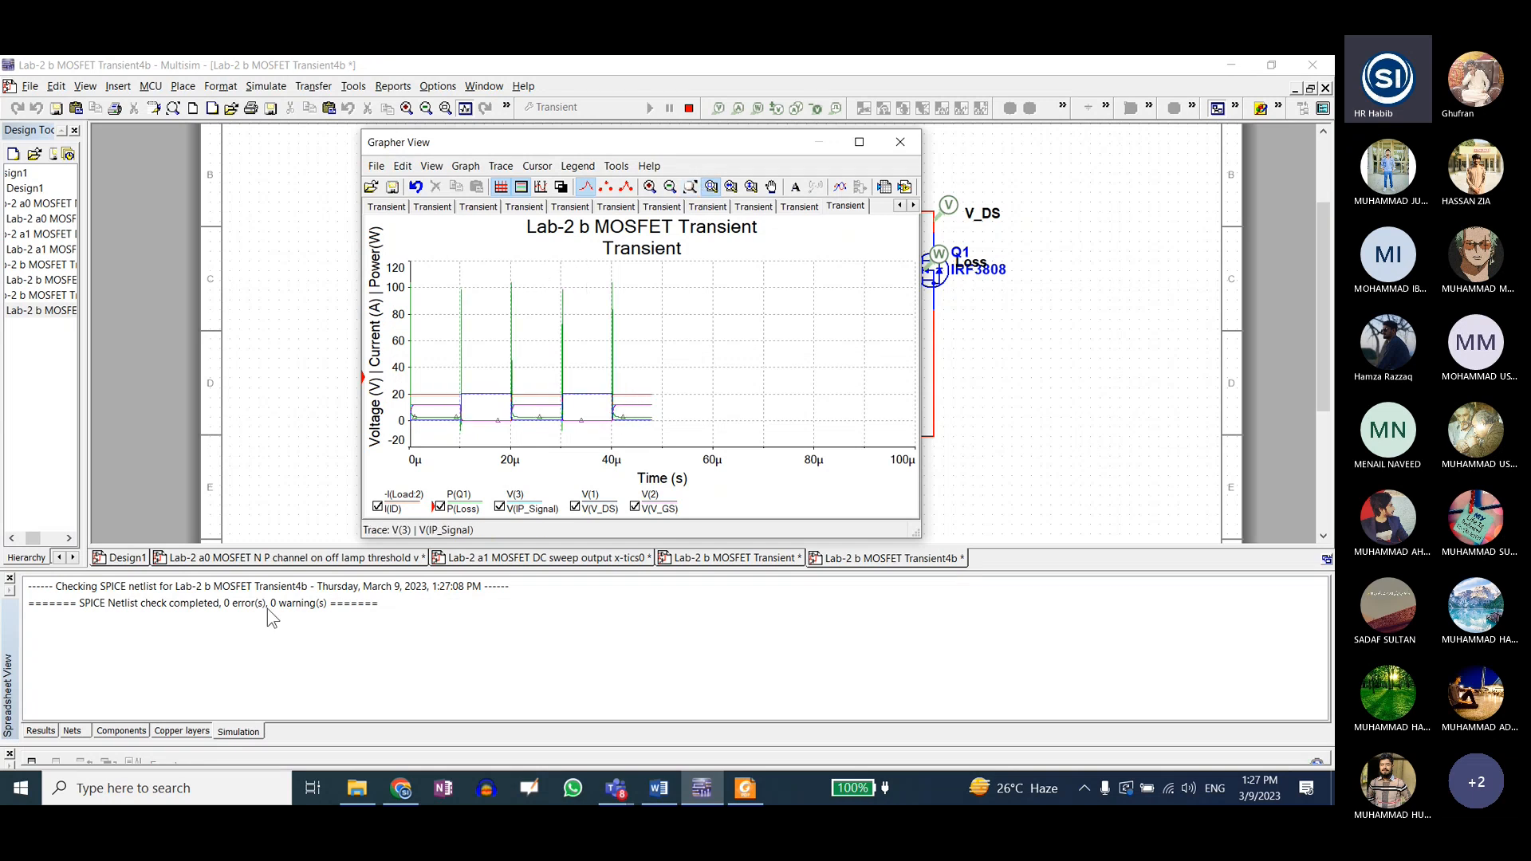
- Stop the transient simulation, check the maximum time step in the analysis settings and close them without changes
{"action": "left_click", "coordinate": [686, 109]}
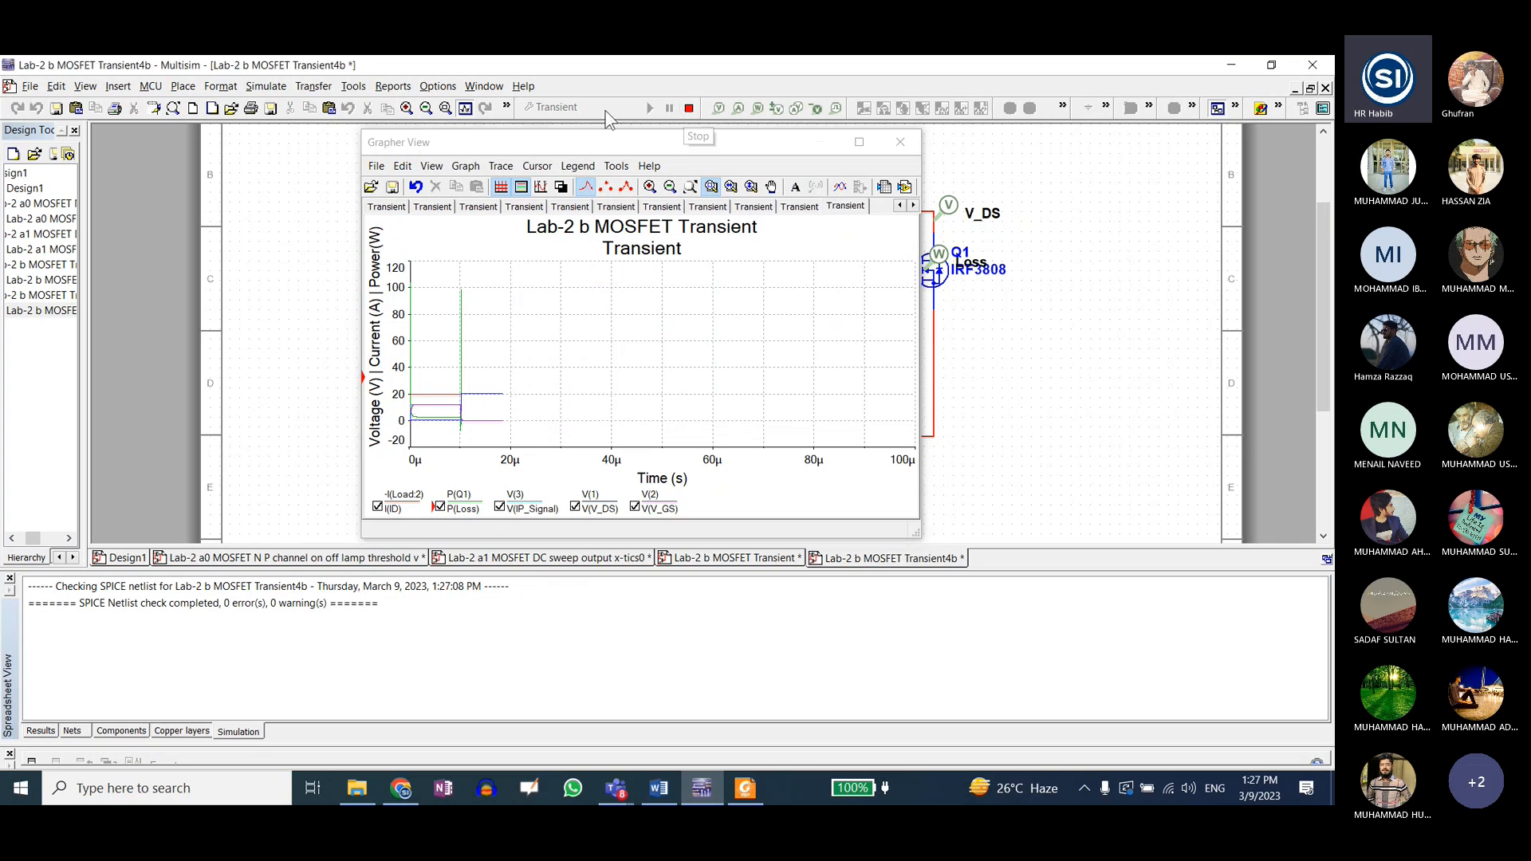
{"action": "left_click", "coordinate": [550, 107]}
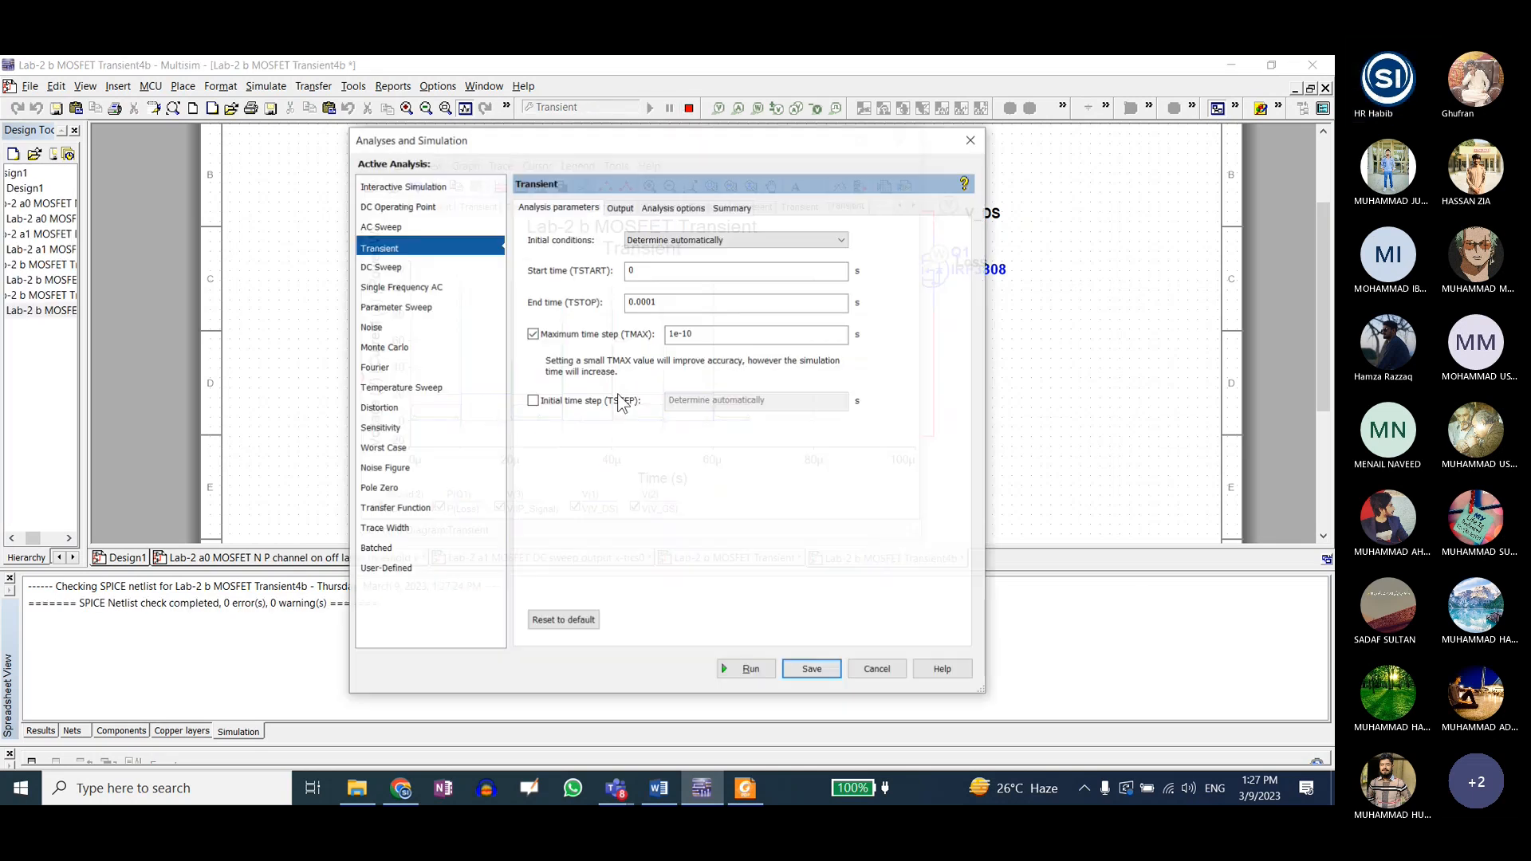
{"action": "double_click", "coordinate": [686, 334]}
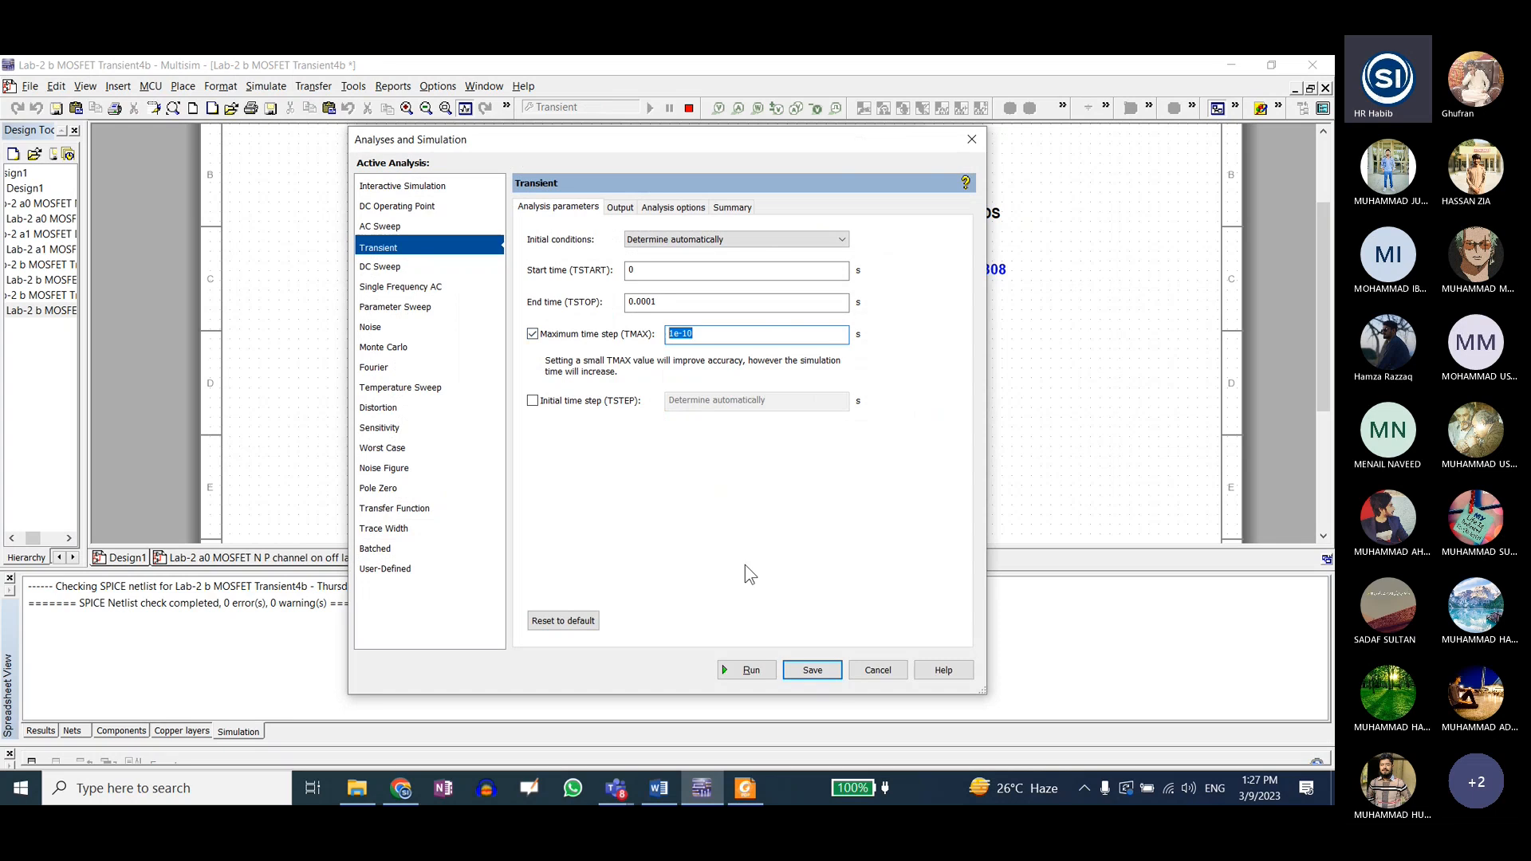
{"action": "left_click", "coordinate": [880, 672]}
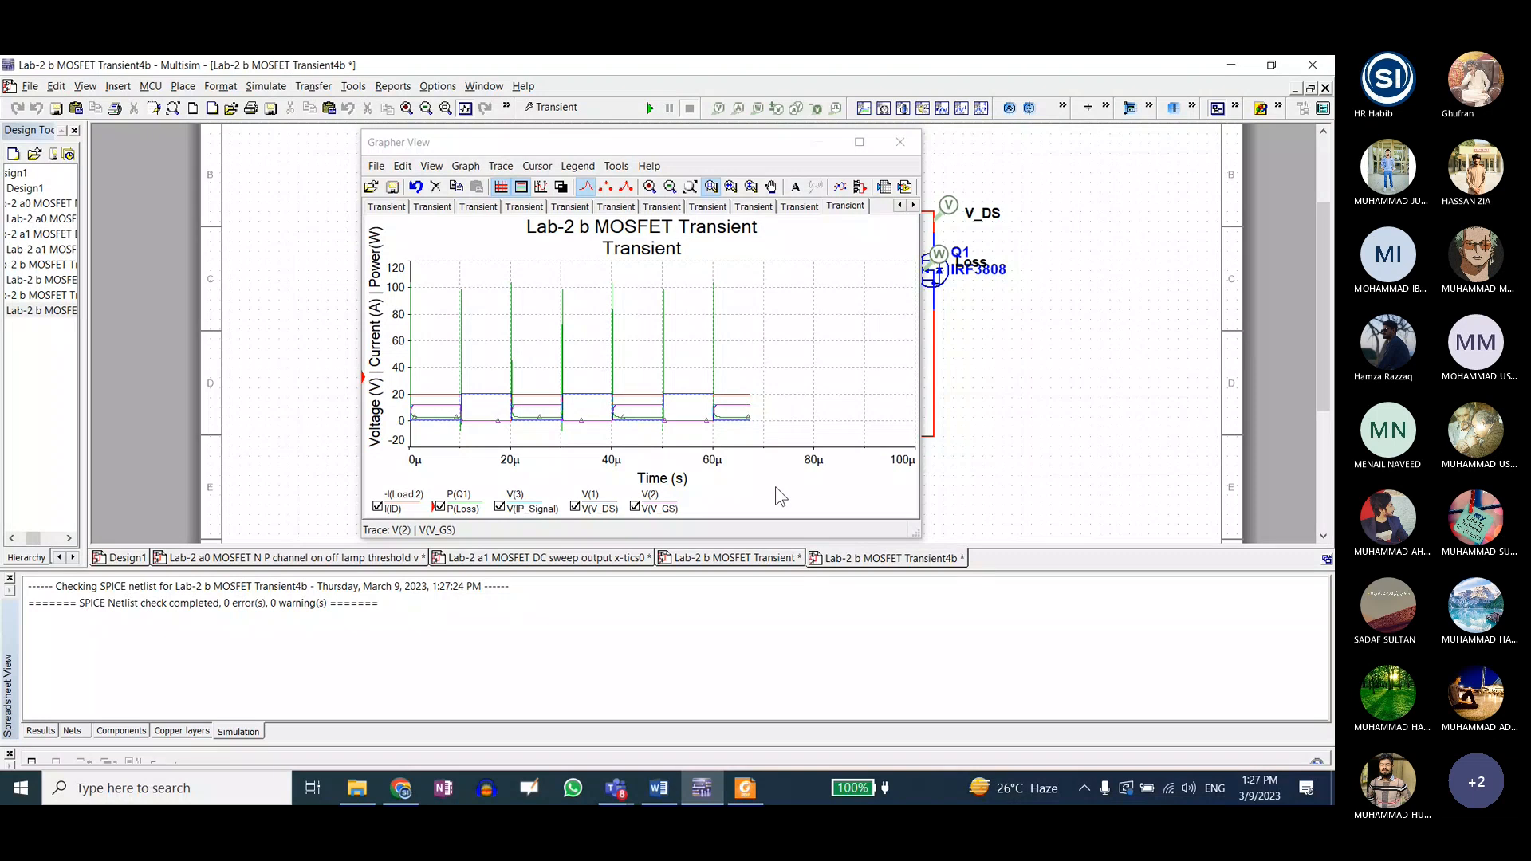
- Switch to the Microsoft Teams meeting window and open its additional meeting actions to reach the recording options
{"action": "mouse_move", "coordinate": [616, 788]}
{"action": "left_click", "coordinate": [642, 697]}
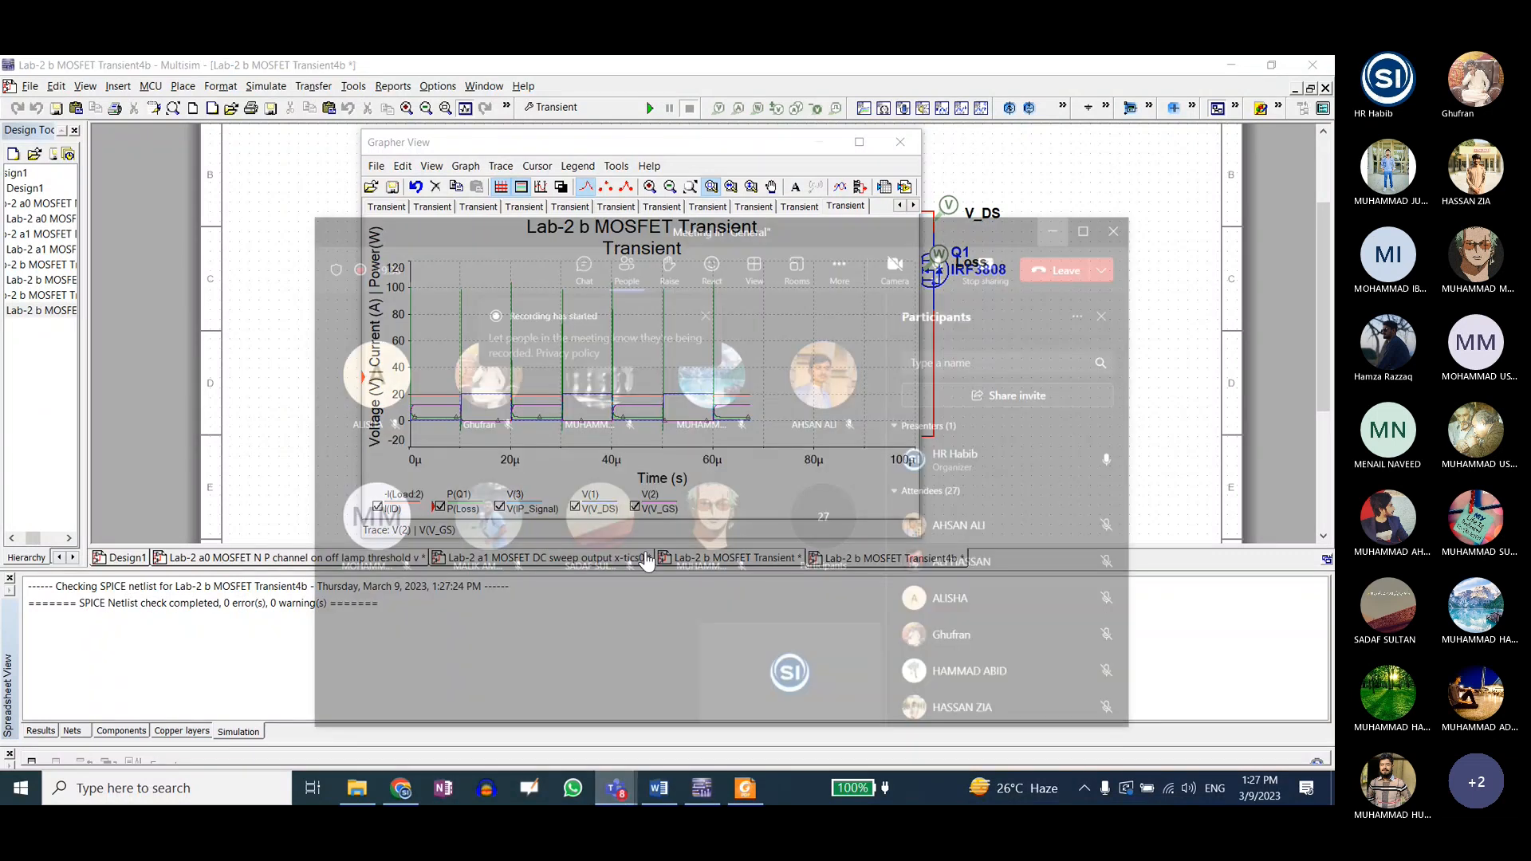
{"action": "left_click", "coordinate": [862, 171]}
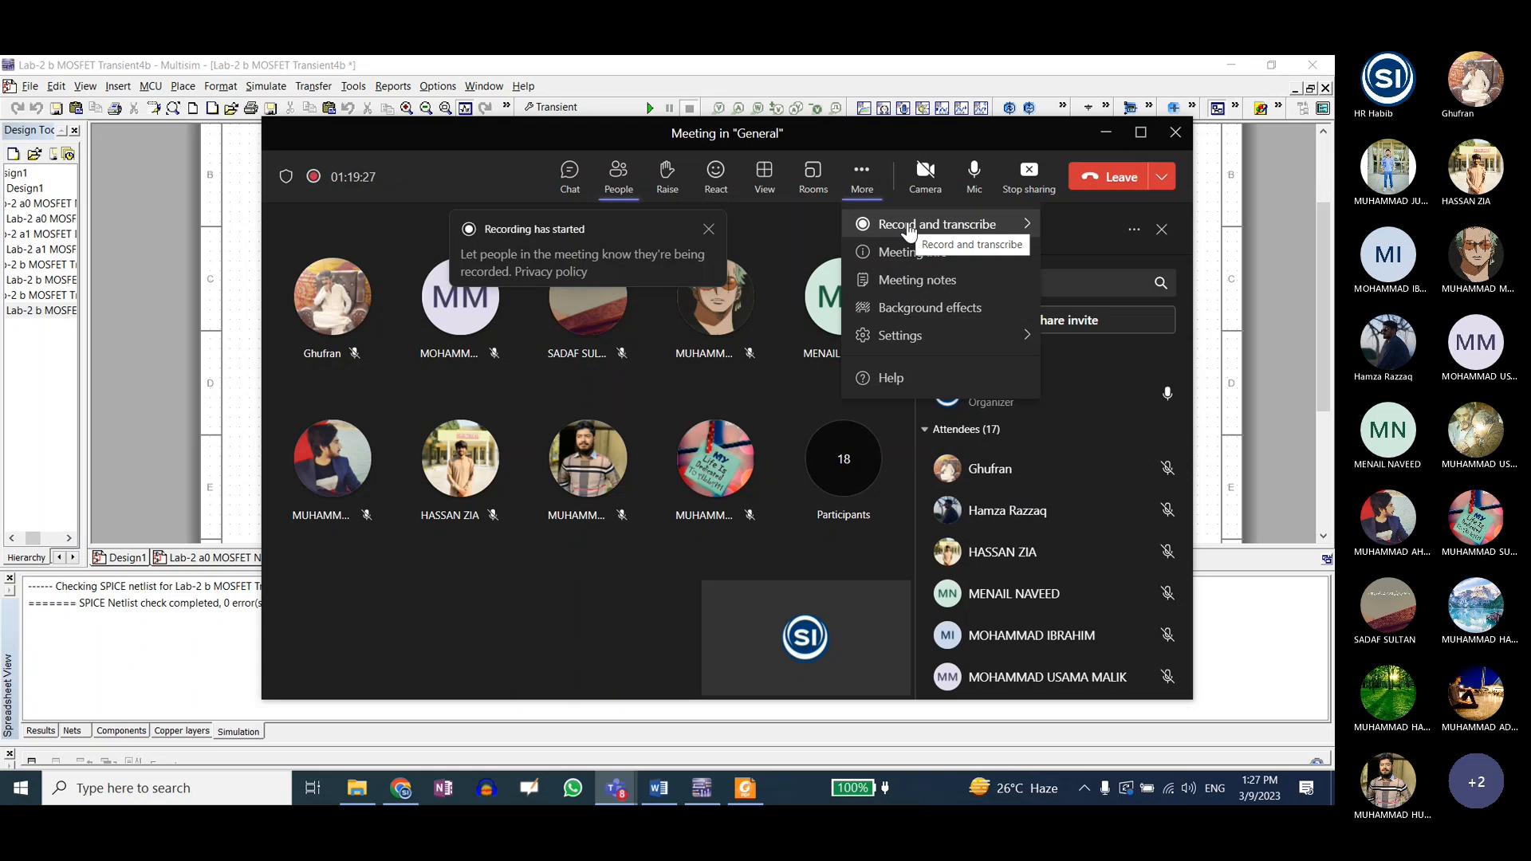
{"action": "left_click", "coordinate": [859, 181]}
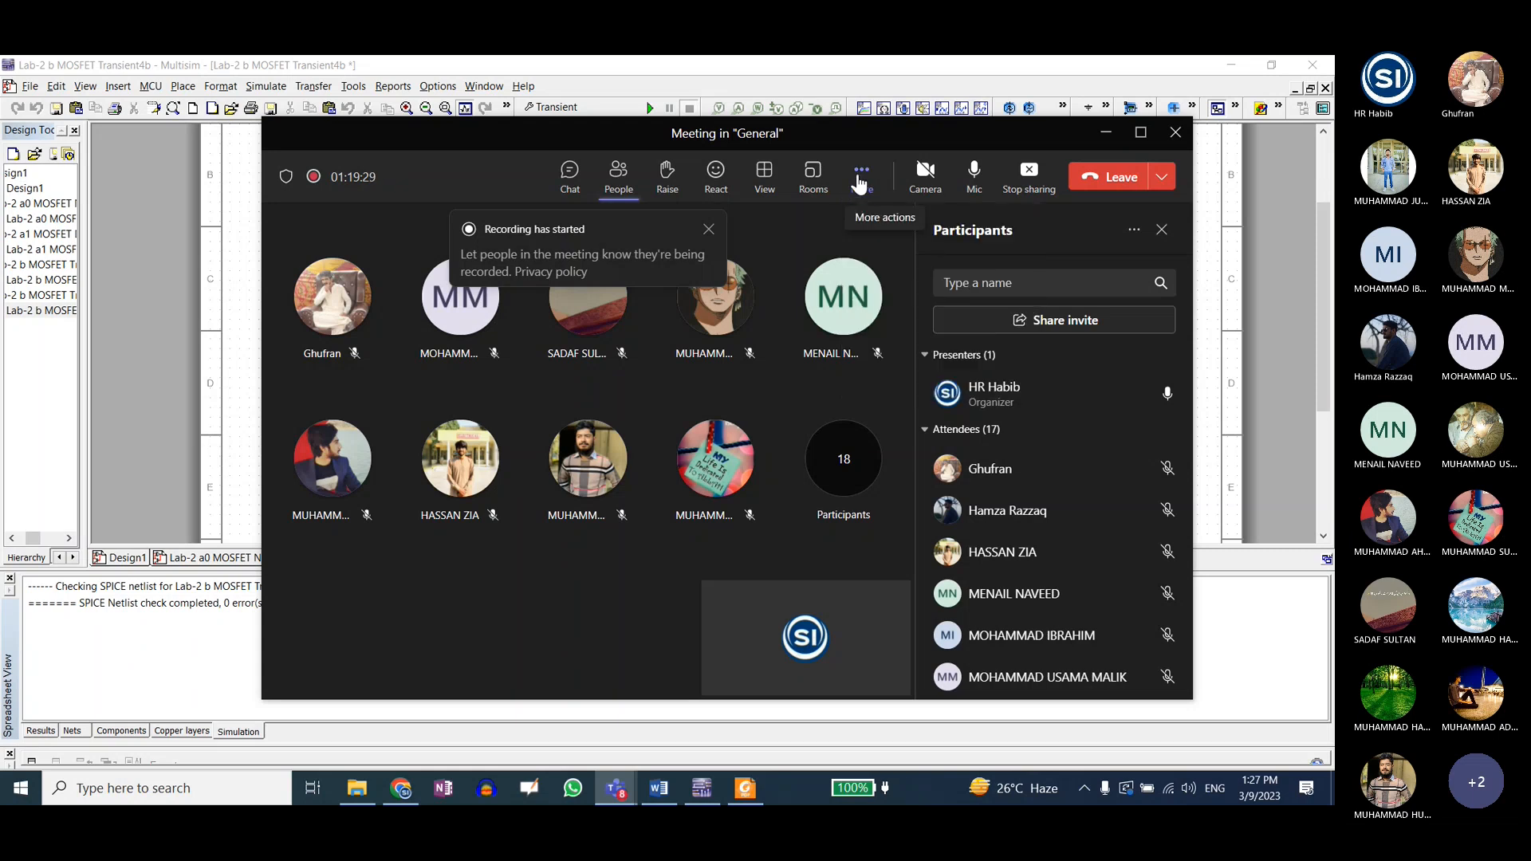
{"action": "left_click", "coordinate": [875, 175]}
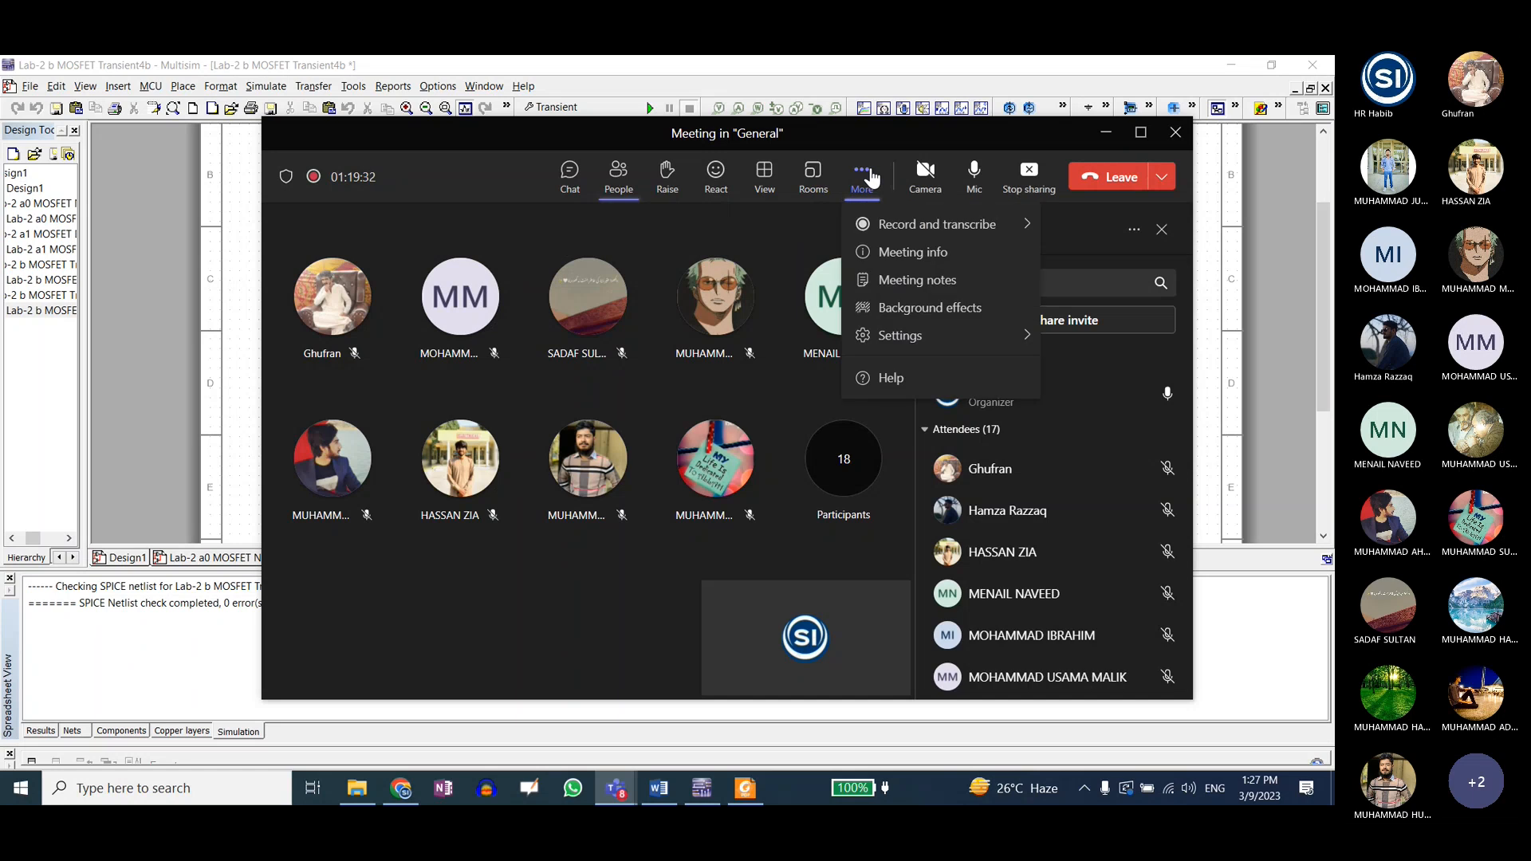